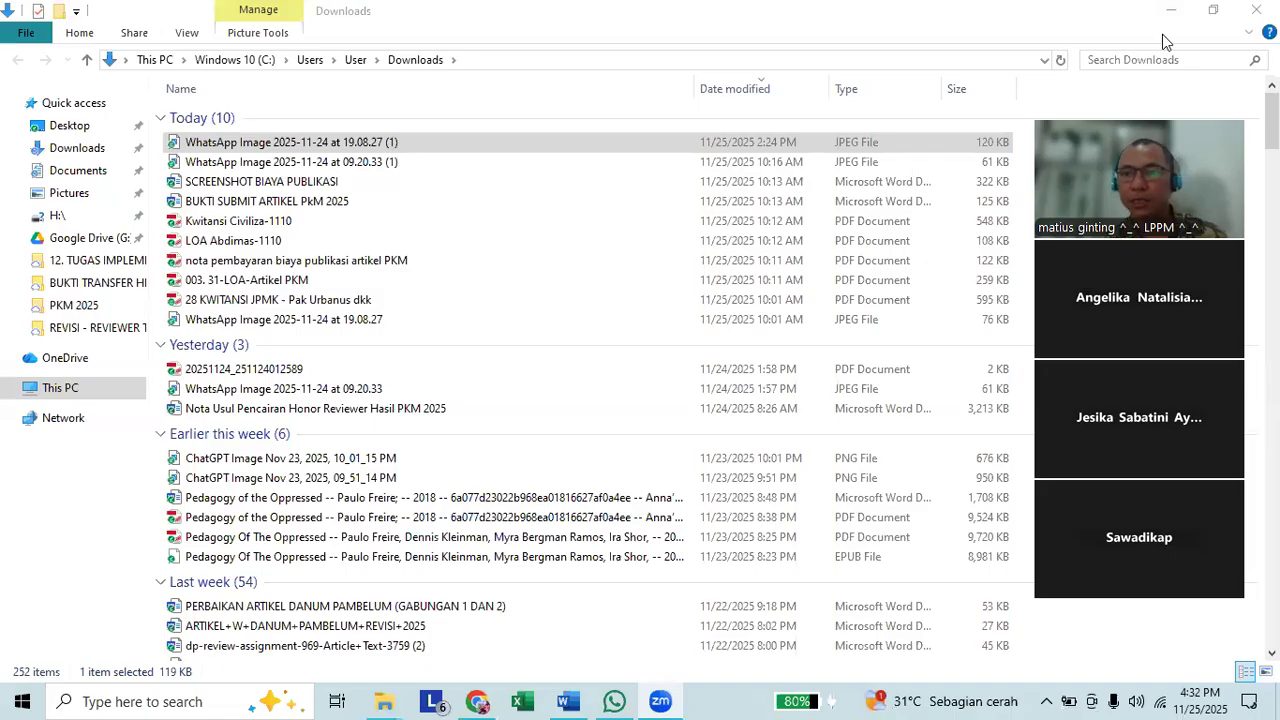
# Switch to Chrome and open the first "Komponen modul ajar" ChatGPT conversation.
pyautogui.click(1162, 35)
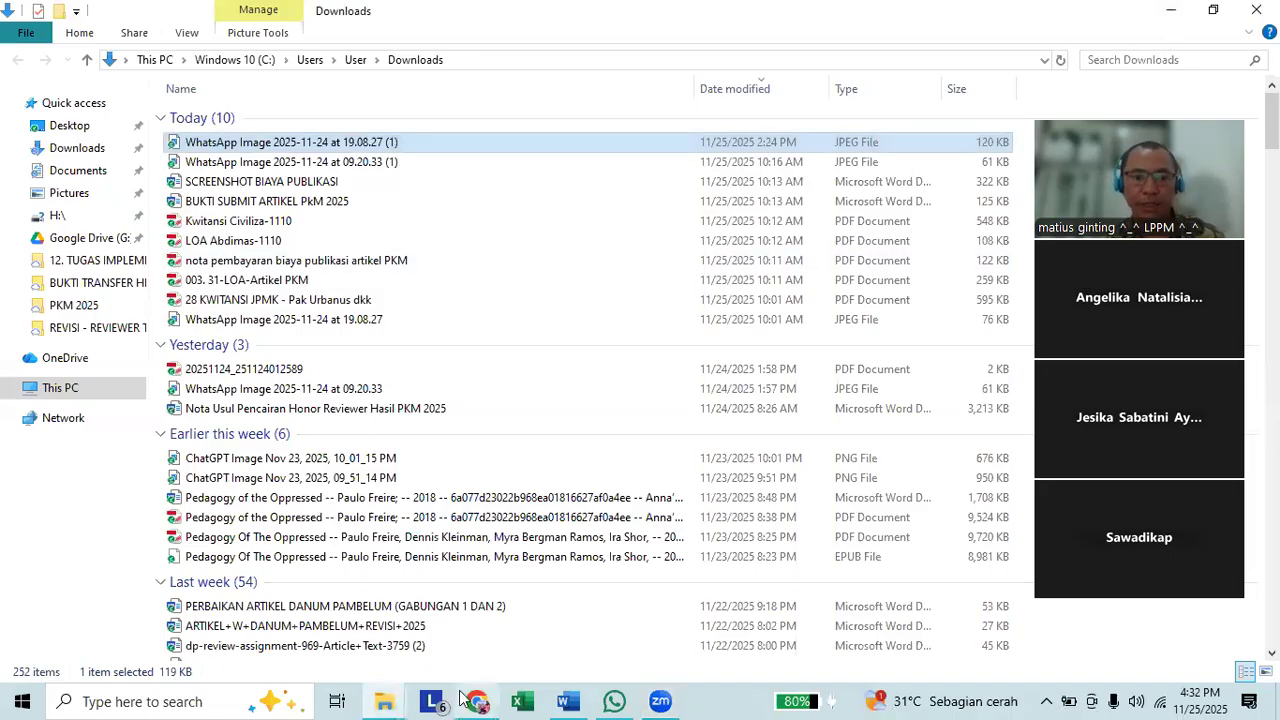
pyautogui.click(474, 701)
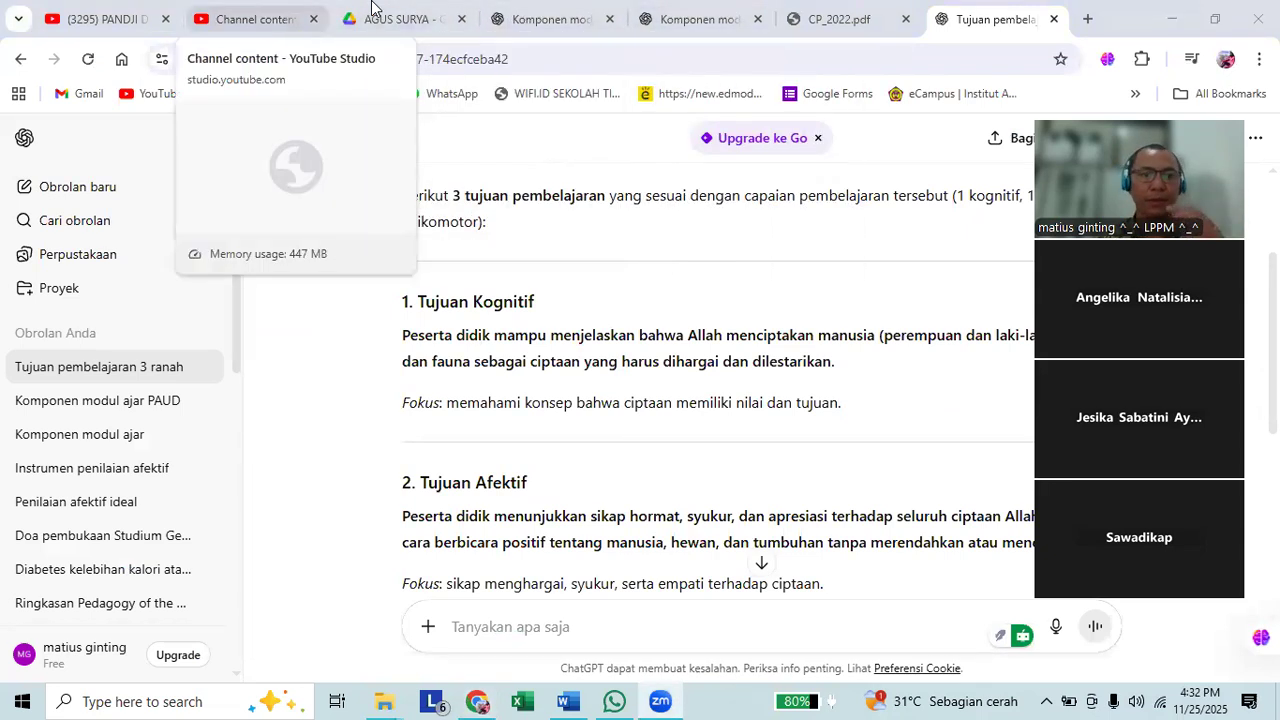
pyautogui.click(559, 8)
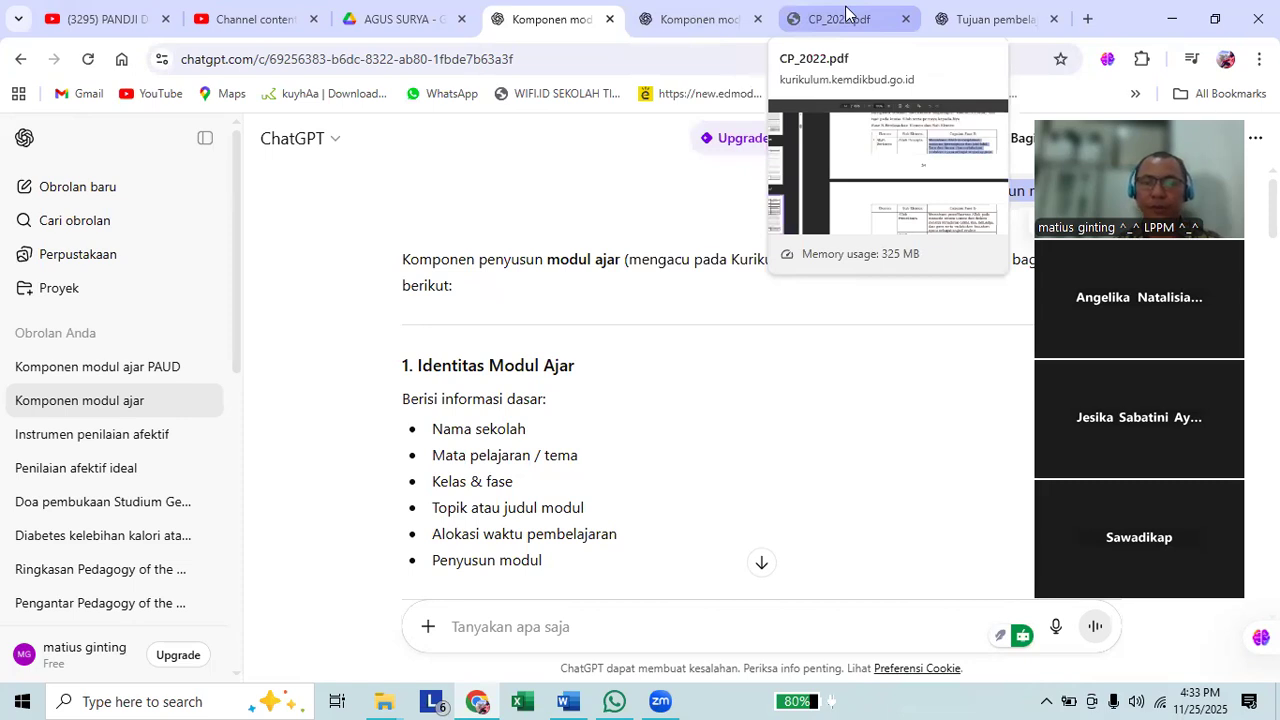
# Open the CP_2022.pdf document and review the Fase B and Fase A learning outcomes for Christian religious education.
pyautogui.click(845, 13)
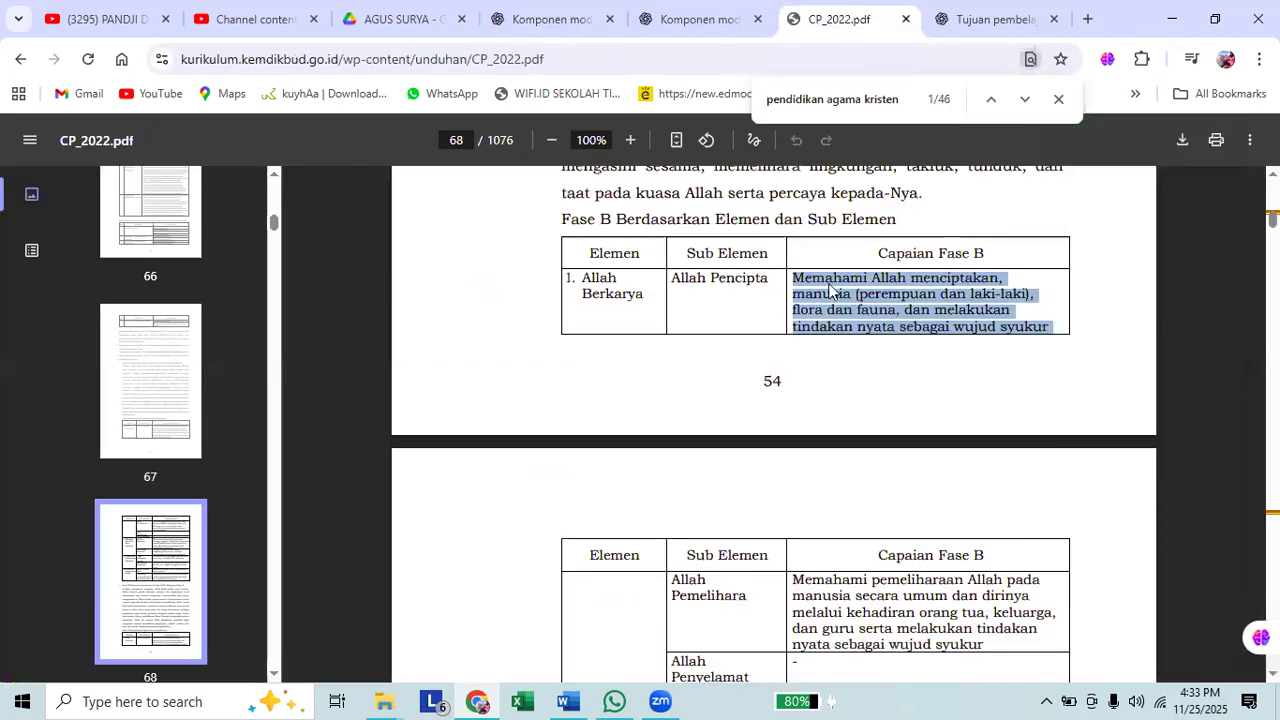
pyautogui.scroll(4, 478, 326)
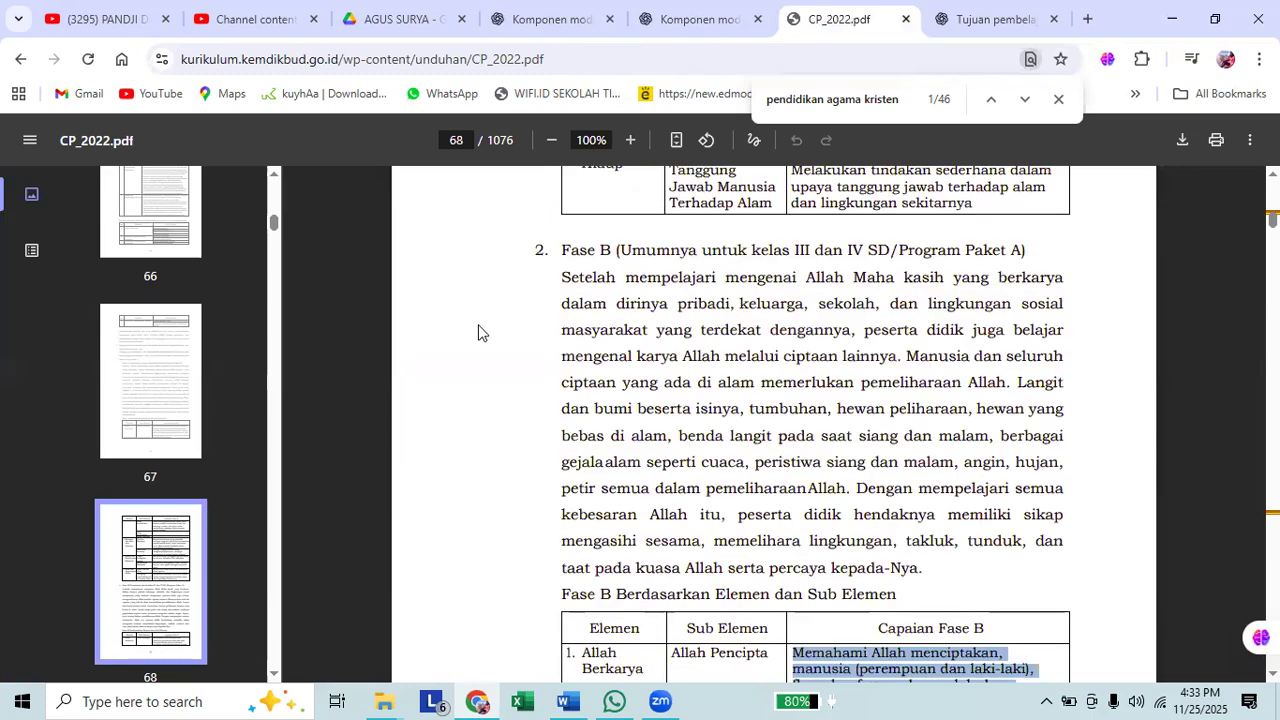
pyautogui.scroll(-2, 482, 325)
pyautogui.scroll(3, 482, 328)
pyautogui.scroll(3, 482, 328)
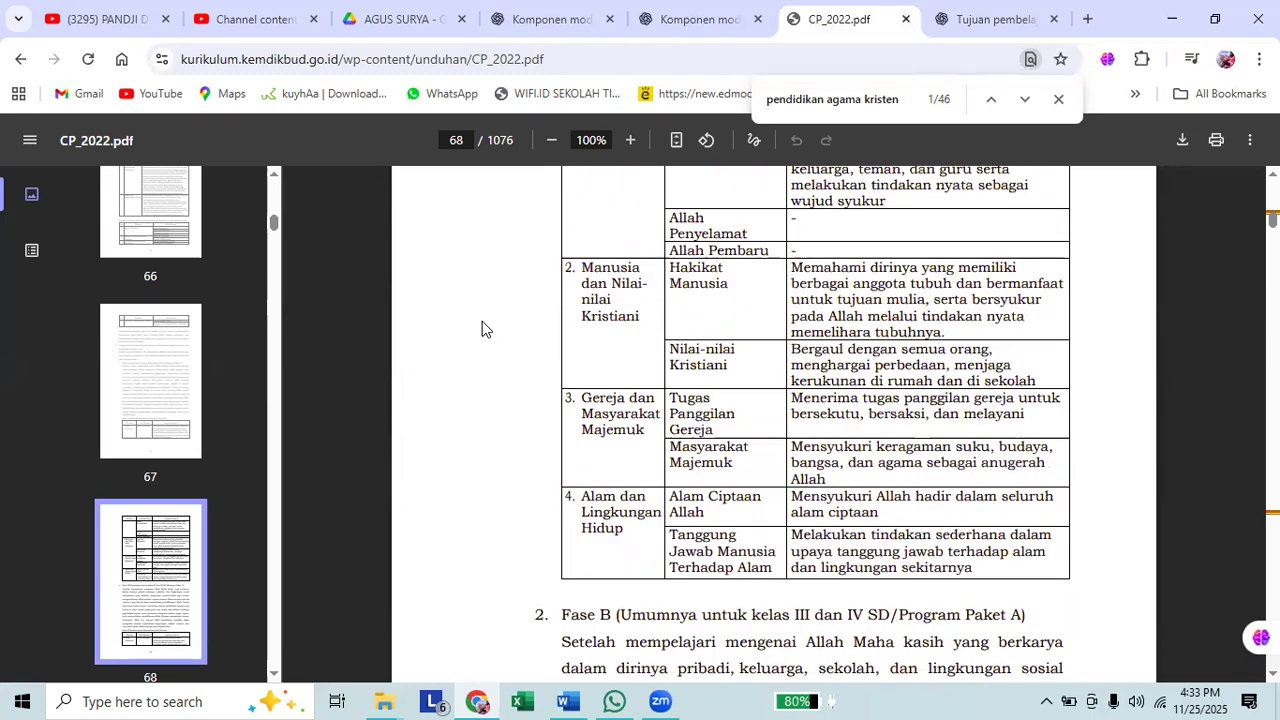
pyautogui.scroll(3, 482, 329)
pyautogui.scroll(3, 482, 329)
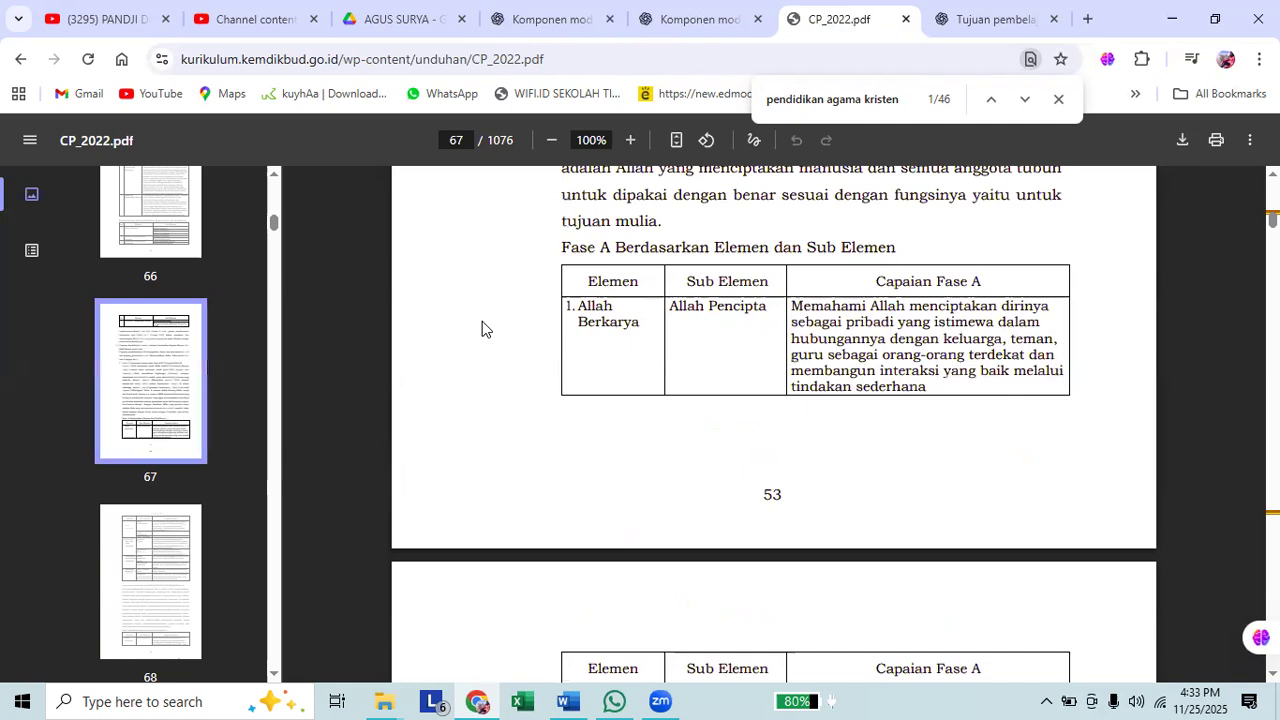
pyautogui.scroll(3, 488, 329)
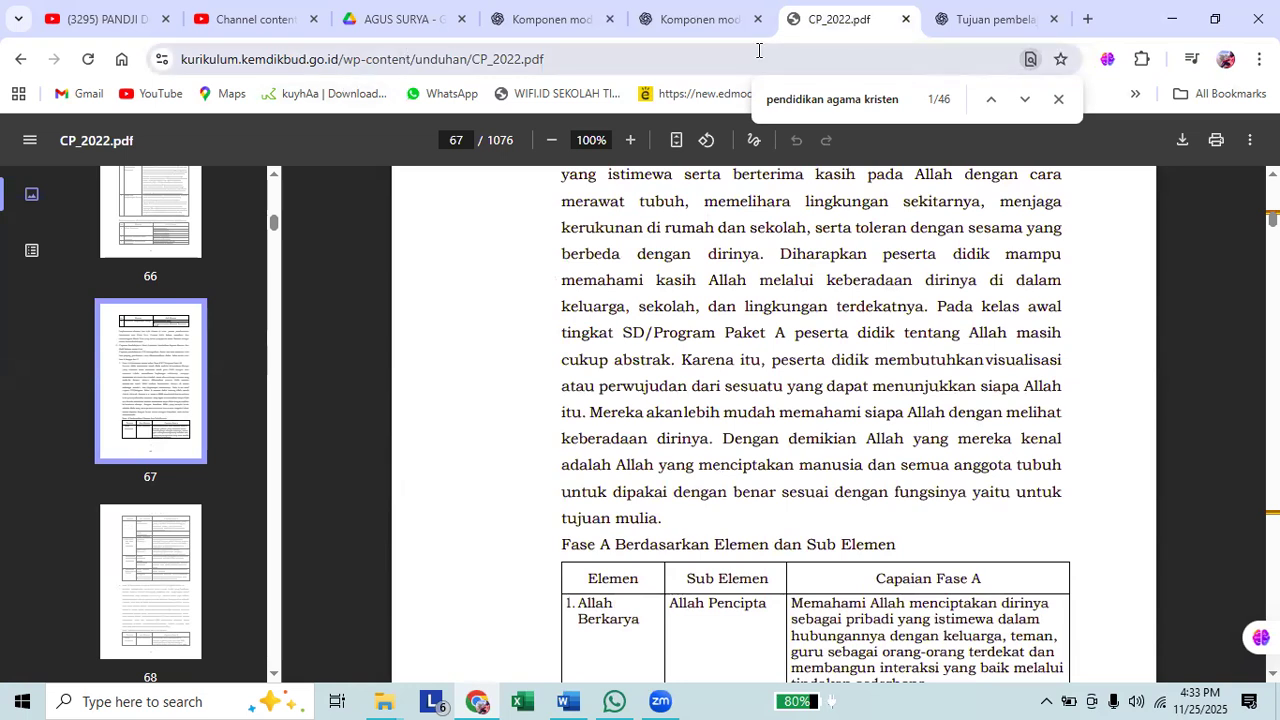
# Search Google for "capaian pembelajaran" in a new tab and open the Sistem Informasi Kurikulum Nasional PDF result.
pyautogui.click(1088, 21)
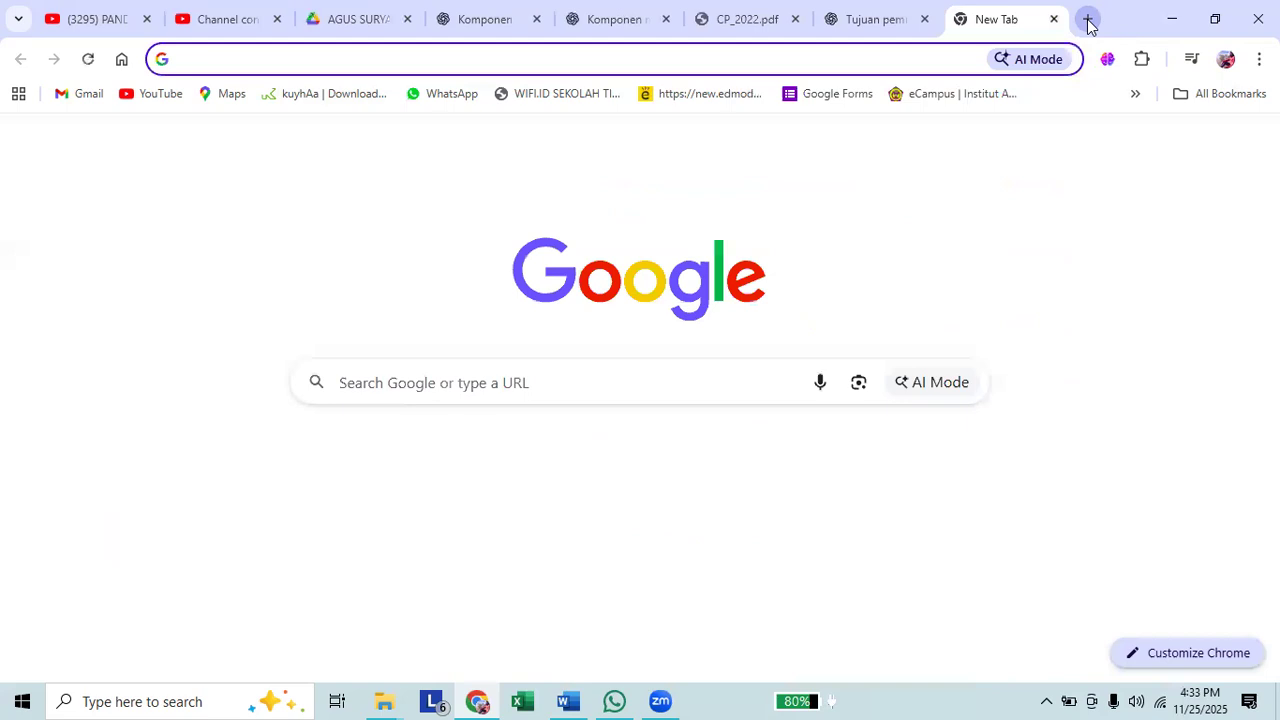
pyautogui.click(603, 375)
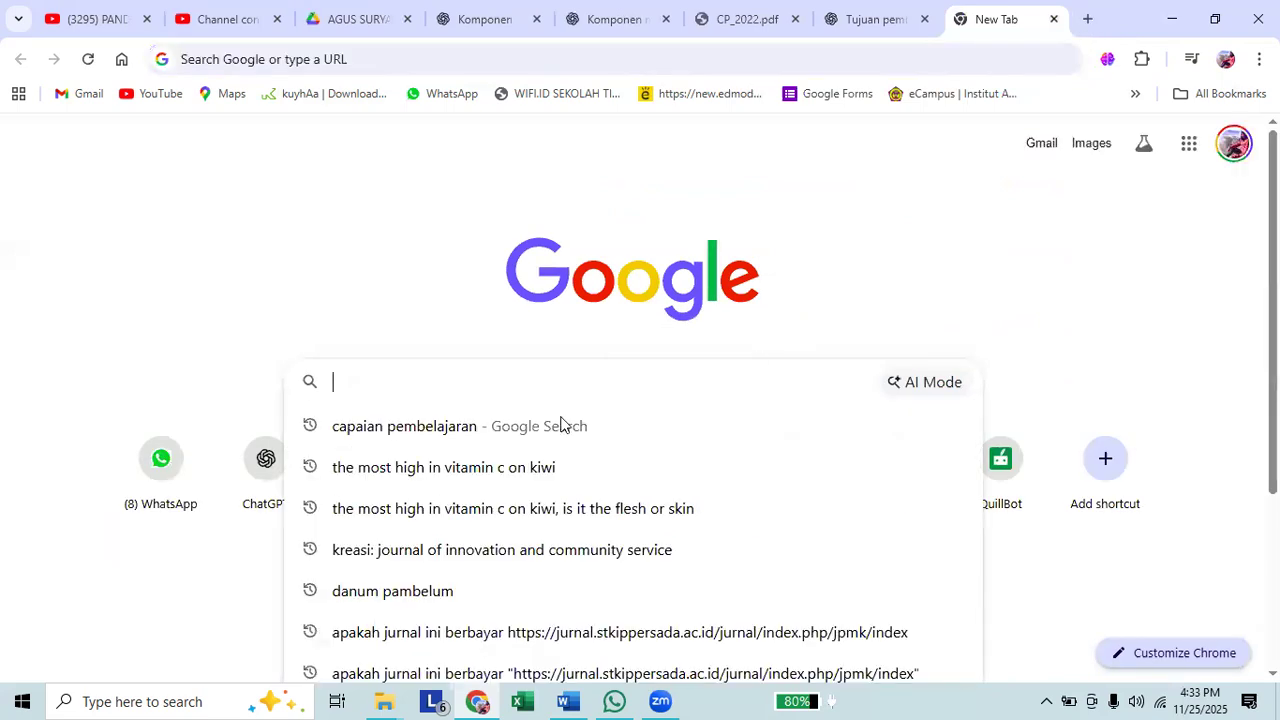
pyautogui.click(482, 433)
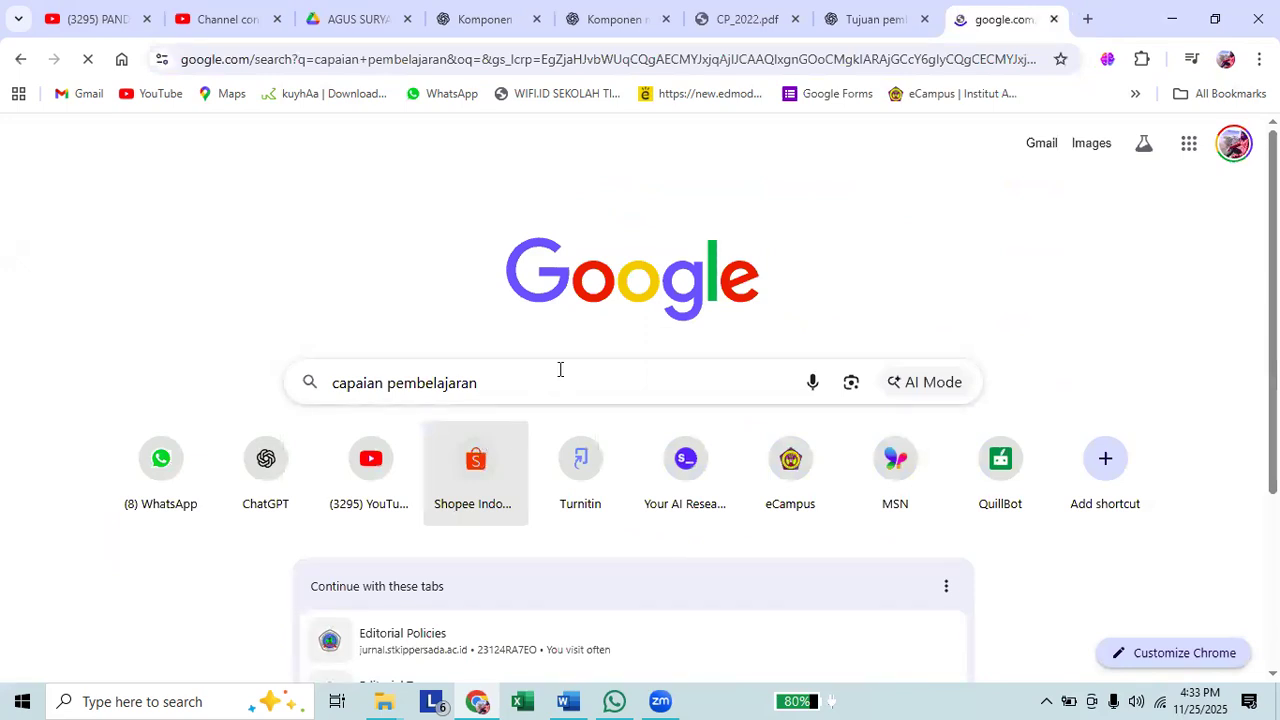
pyautogui.scroll(-3, 309, 410)
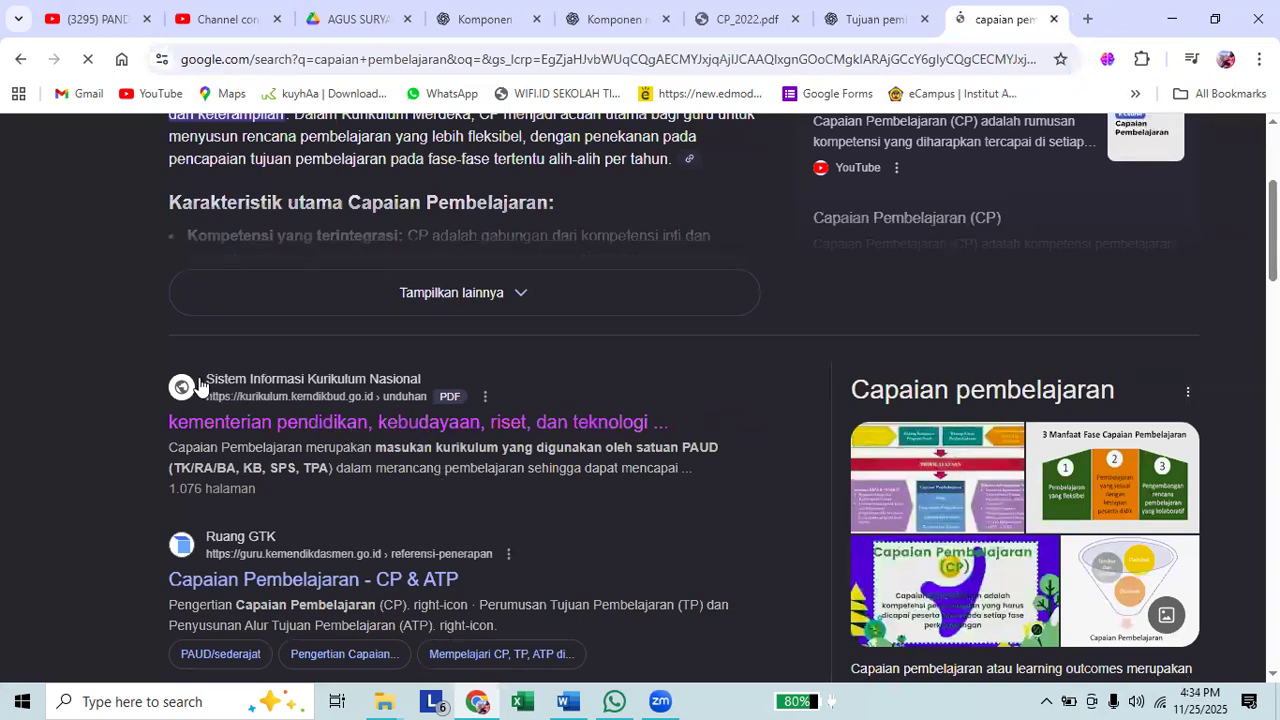
pyautogui.click(371, 434)
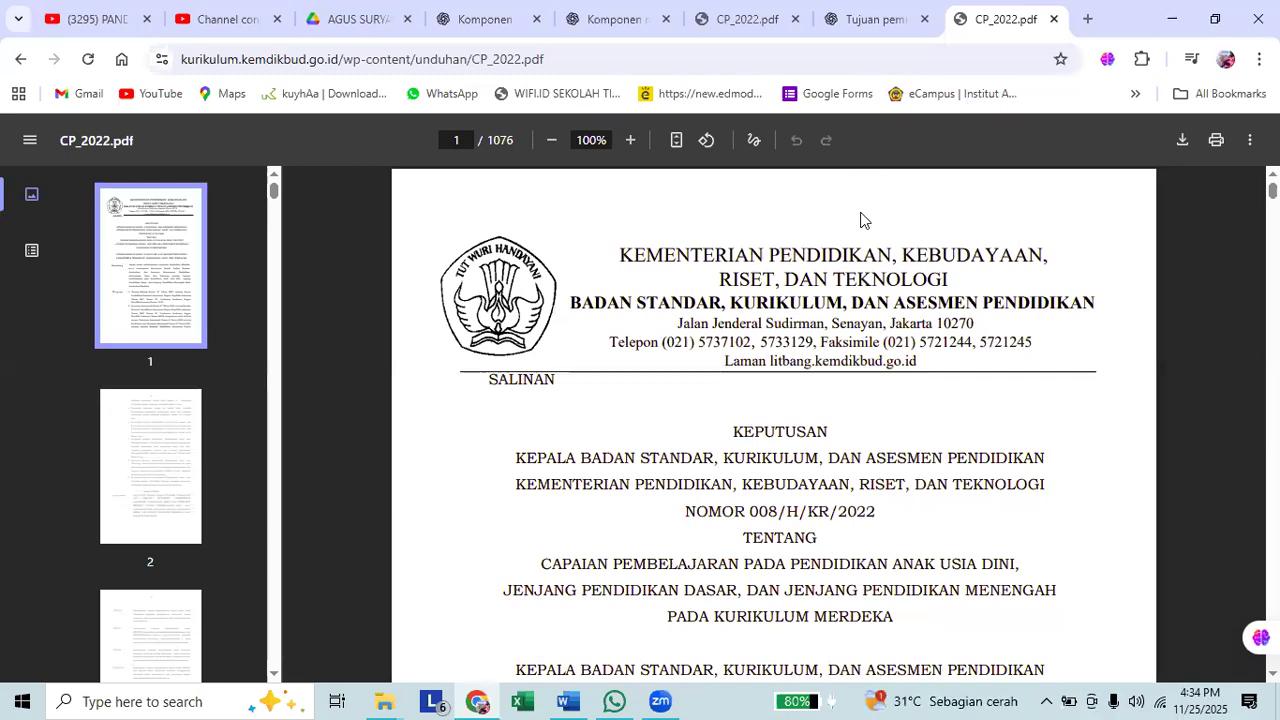
# Find "pendidikan agama kristen" in the PDF and look over the start of that section.
pyautogui.hotkey('ctrl', 'f')
pyautogui.press('Return')
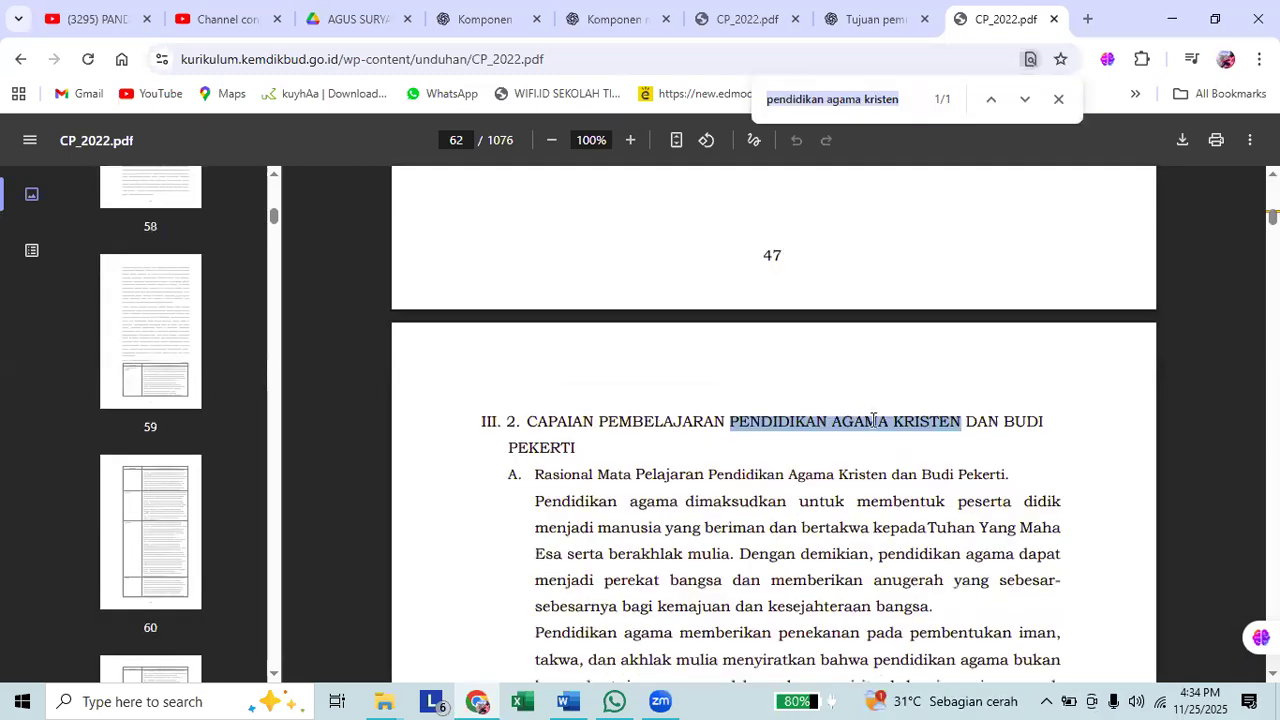
pyautogui.scroll(-4, 873, 420)
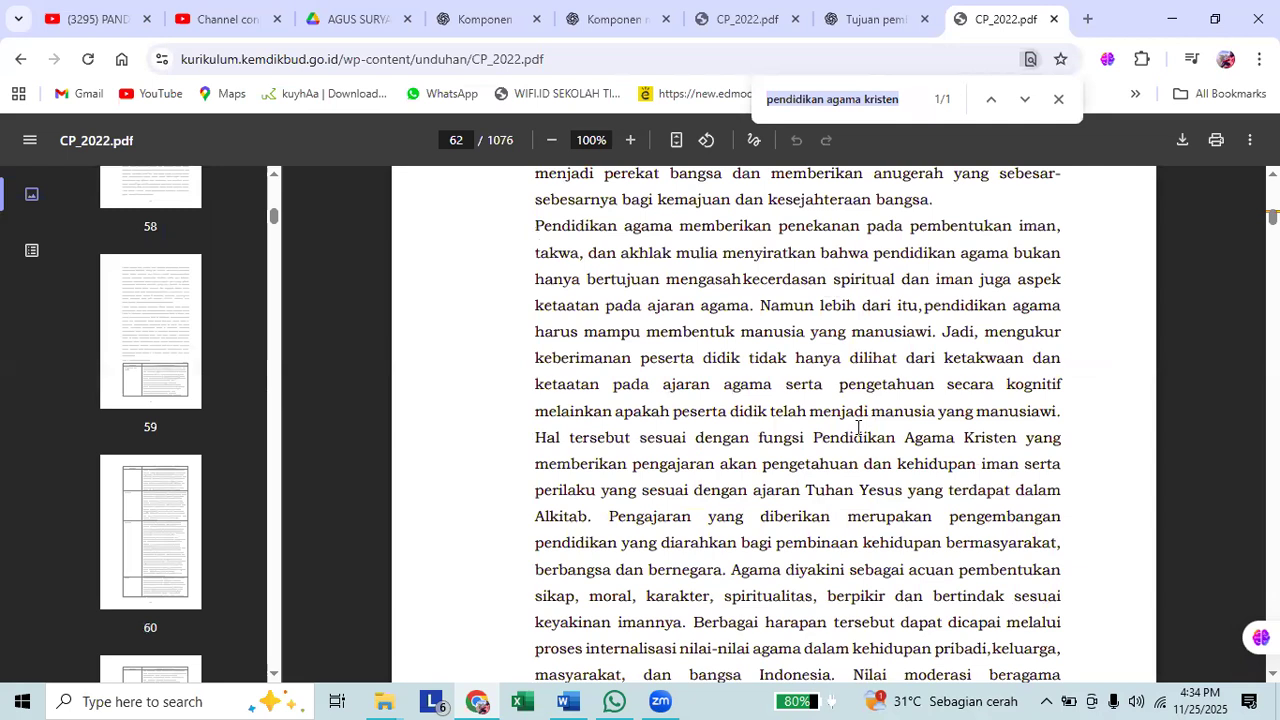
pyautogui.press('Return')
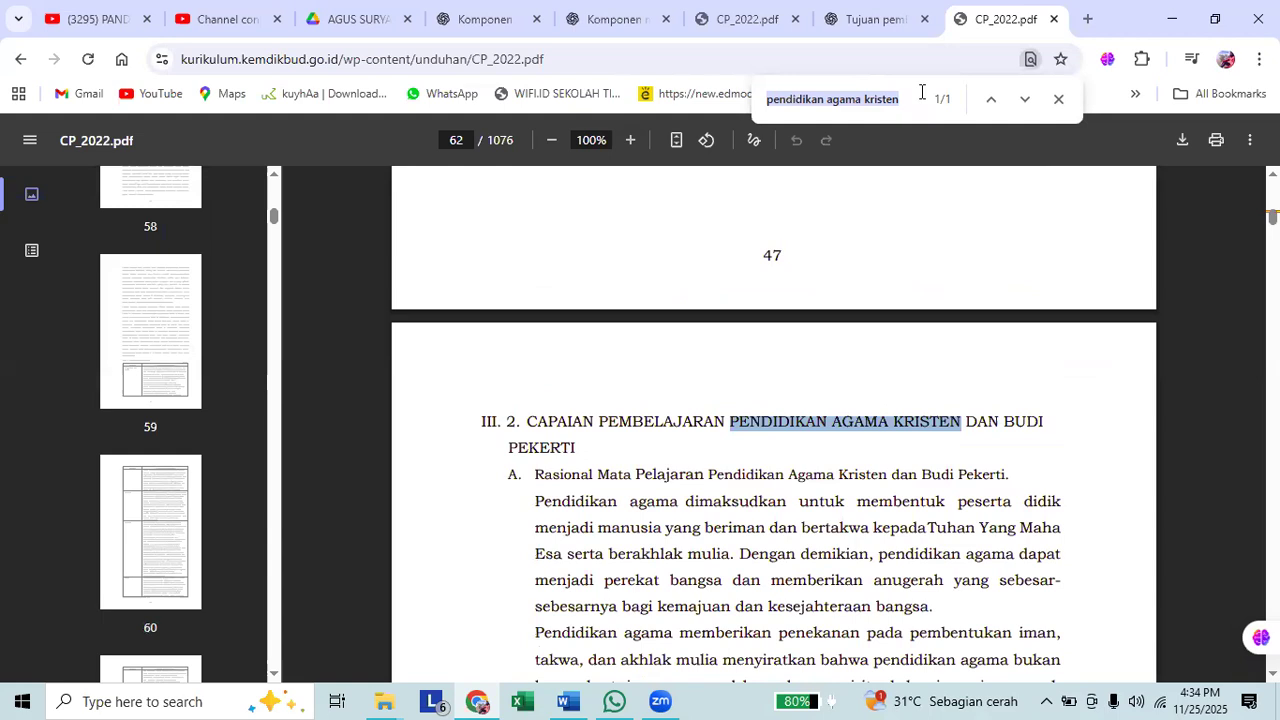
# Search the PDF for "seni" and "seni musik".
pyautogui.write('seni musik')
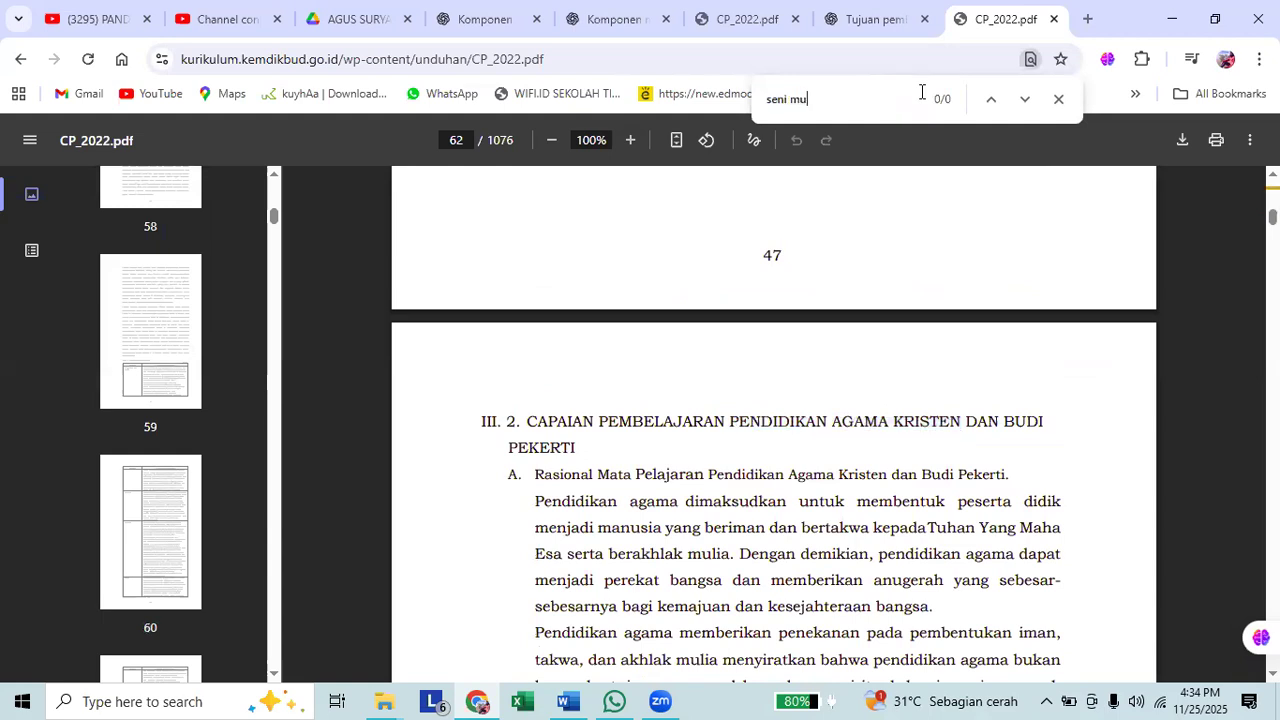
pyautogui.press('BackSpace')
pyautogui.press('BackSpace')
pyautogui.press('BackSpace')
pyautogui.press('BackSpace')
pyautogui.press('BackSpace')
pyautogui.press('BackSpace')
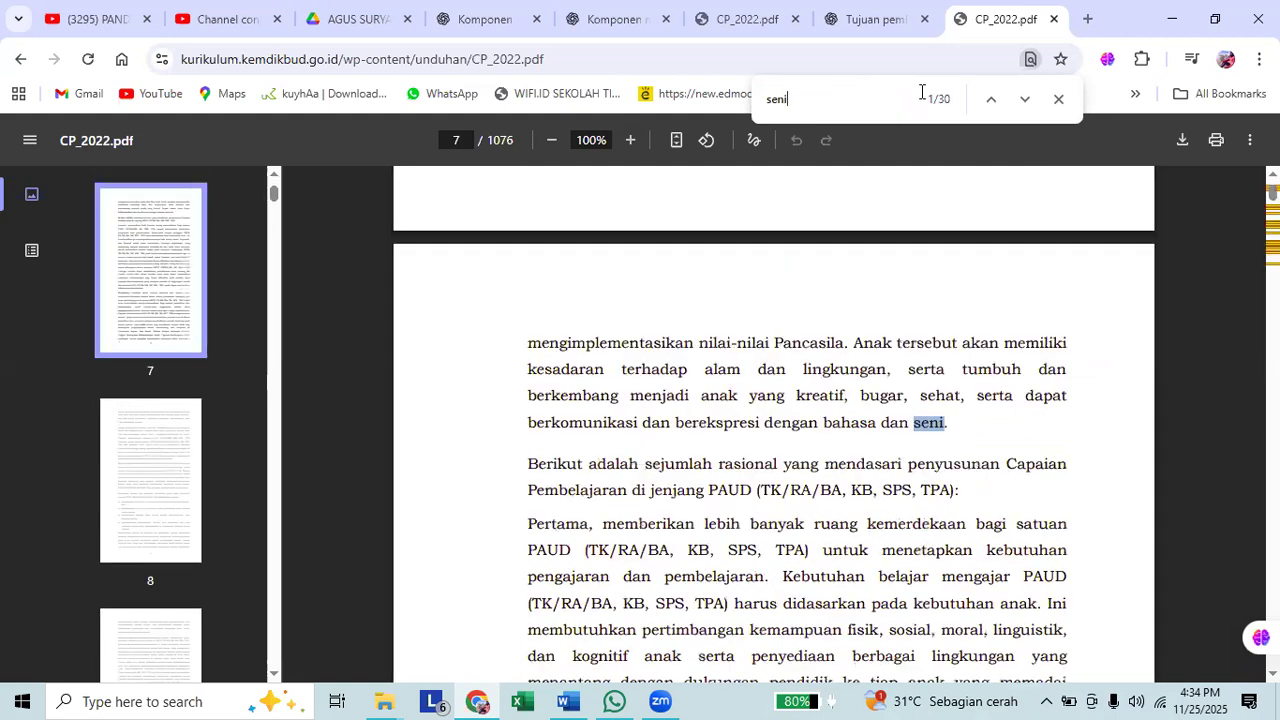
pyautogui.press('BackSpace')
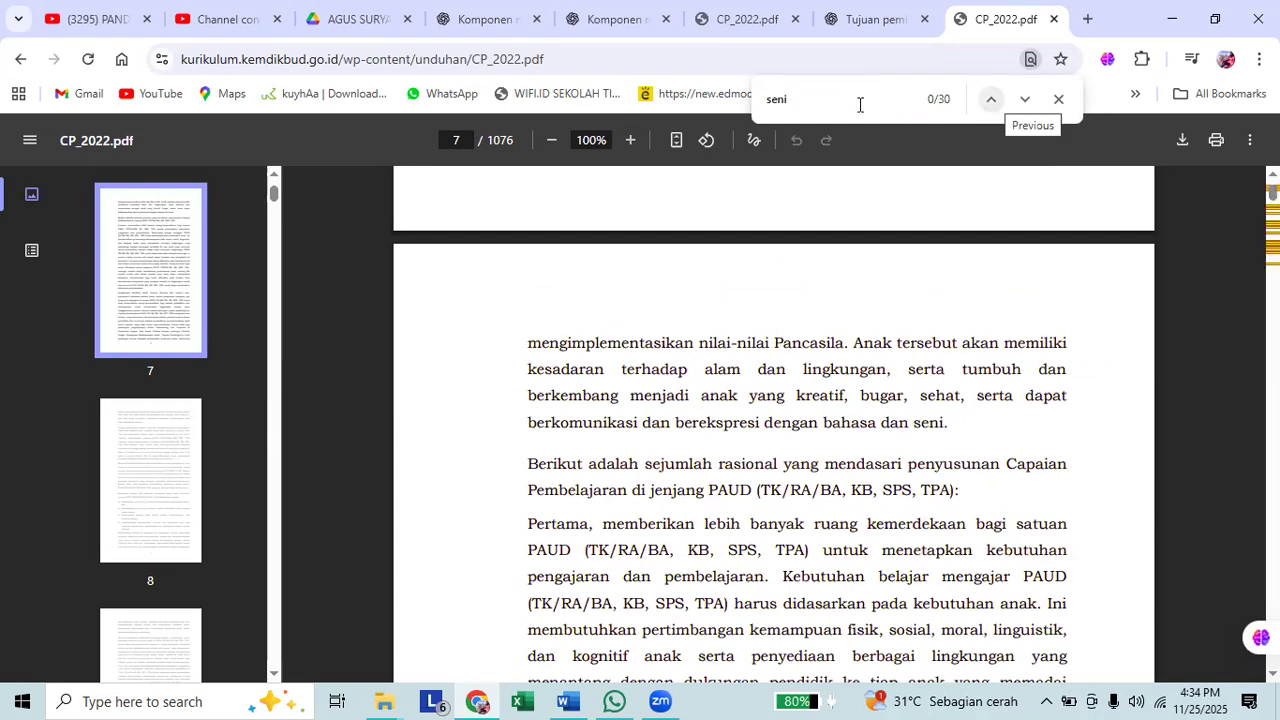
pyautogui.write('i')
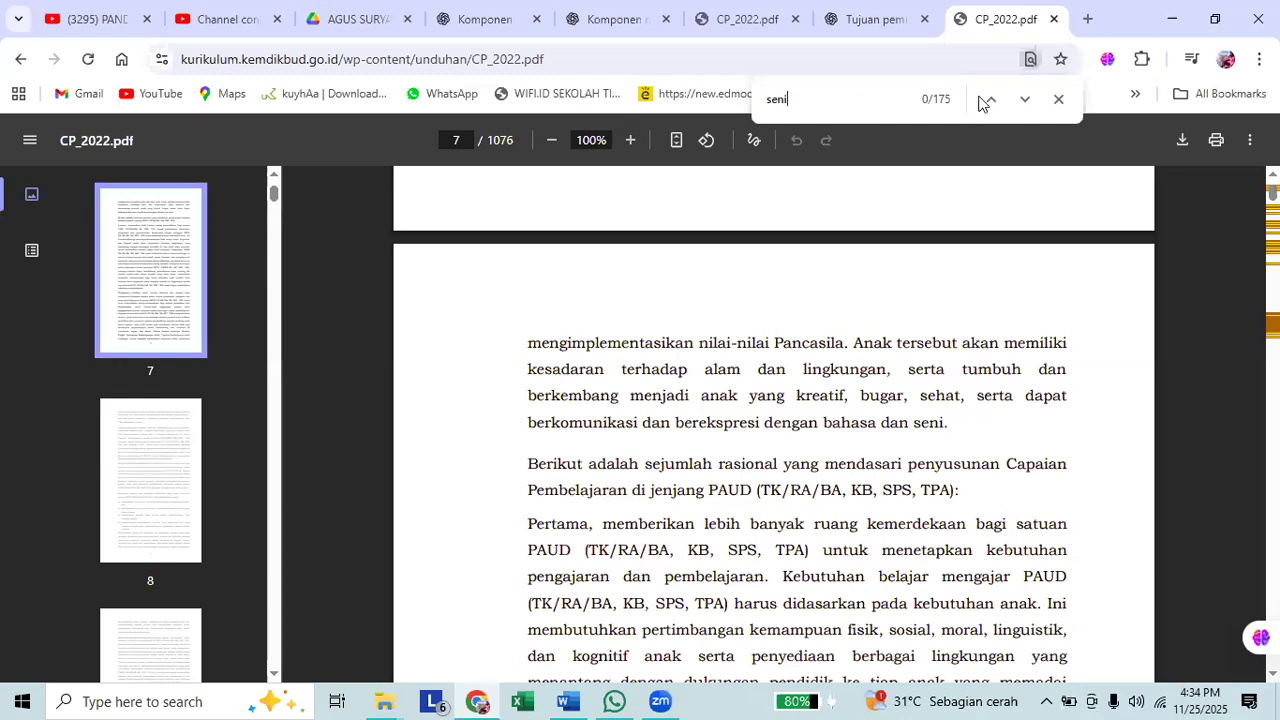
pyautogui.write(' musik')
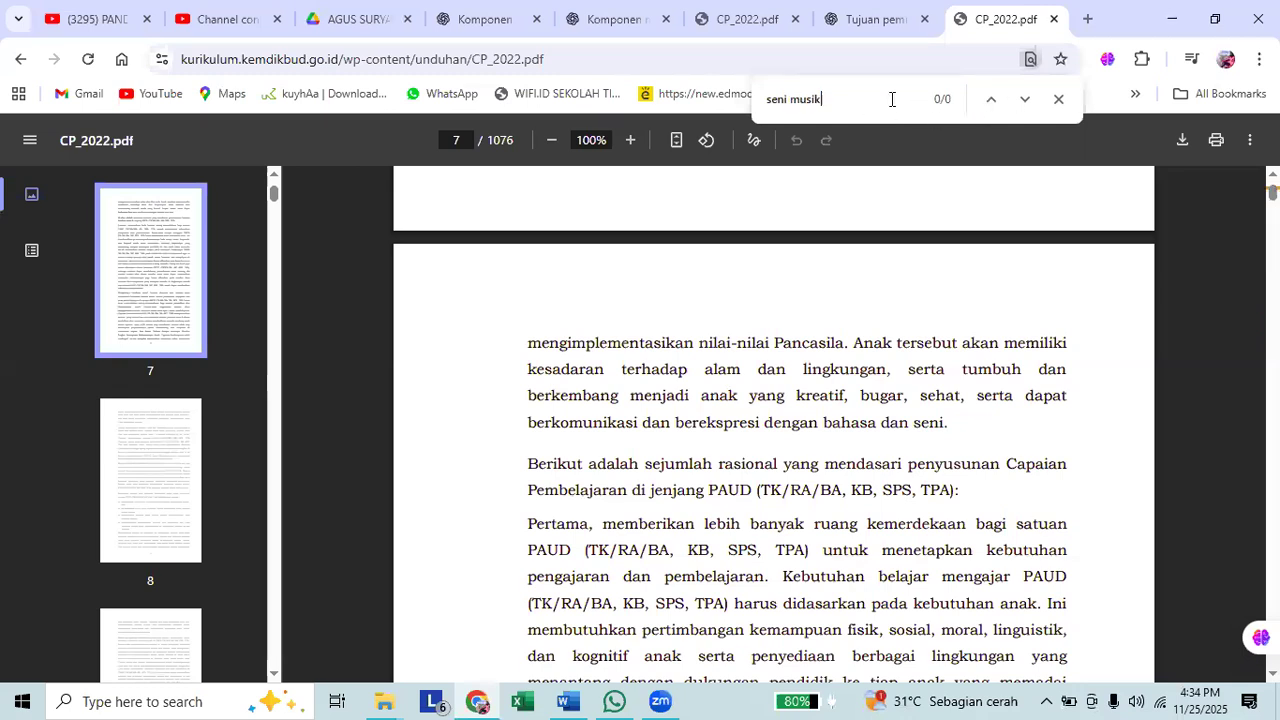
# Shorten the PDF search term to "seni" and go to the next match.
pyautogui.press('BackSpace')
pyautogui.press('BackSpace')
pyautogui.press('BackSpace')
pyautogui.press('BackSpace')
pyautogui.press('BackSpace')
pyautogui.press('BackSpace')
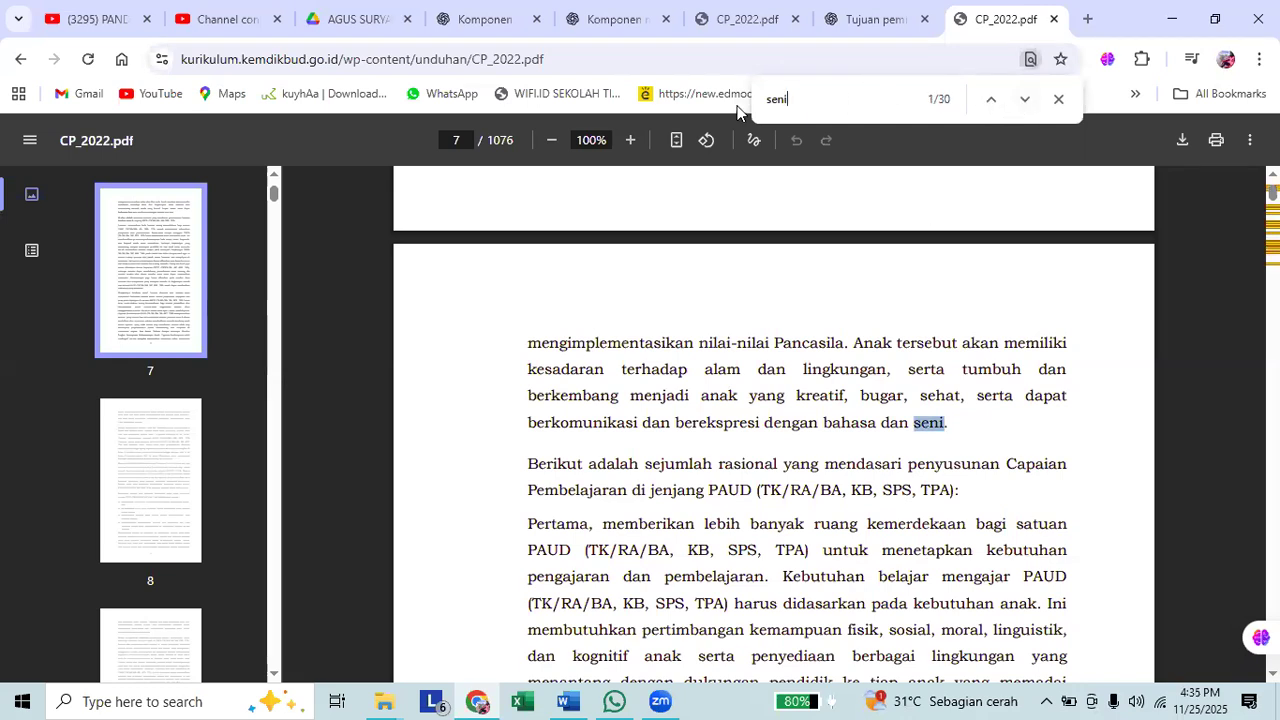
pyautogui.click(1024, 99)
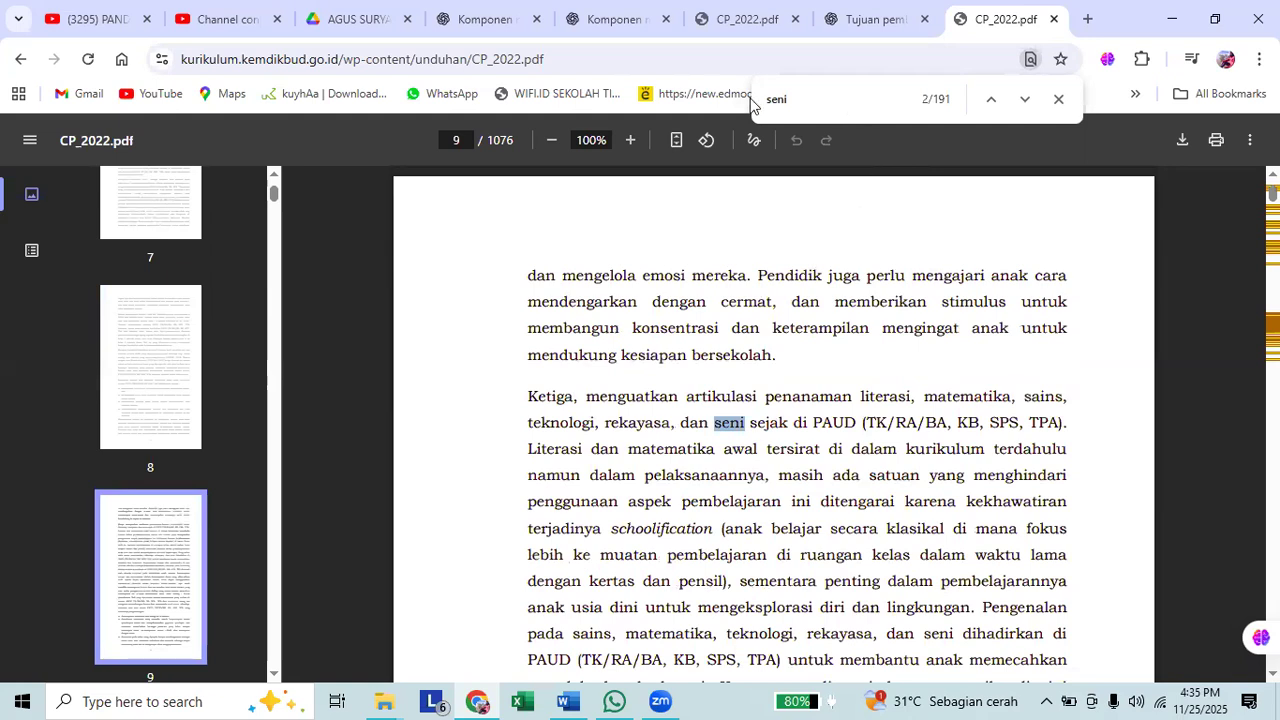
# Search the PDF for "pendidikan seni", then try the single keywords "musik" and "seni".
pyautogui.write('pendidikan ')
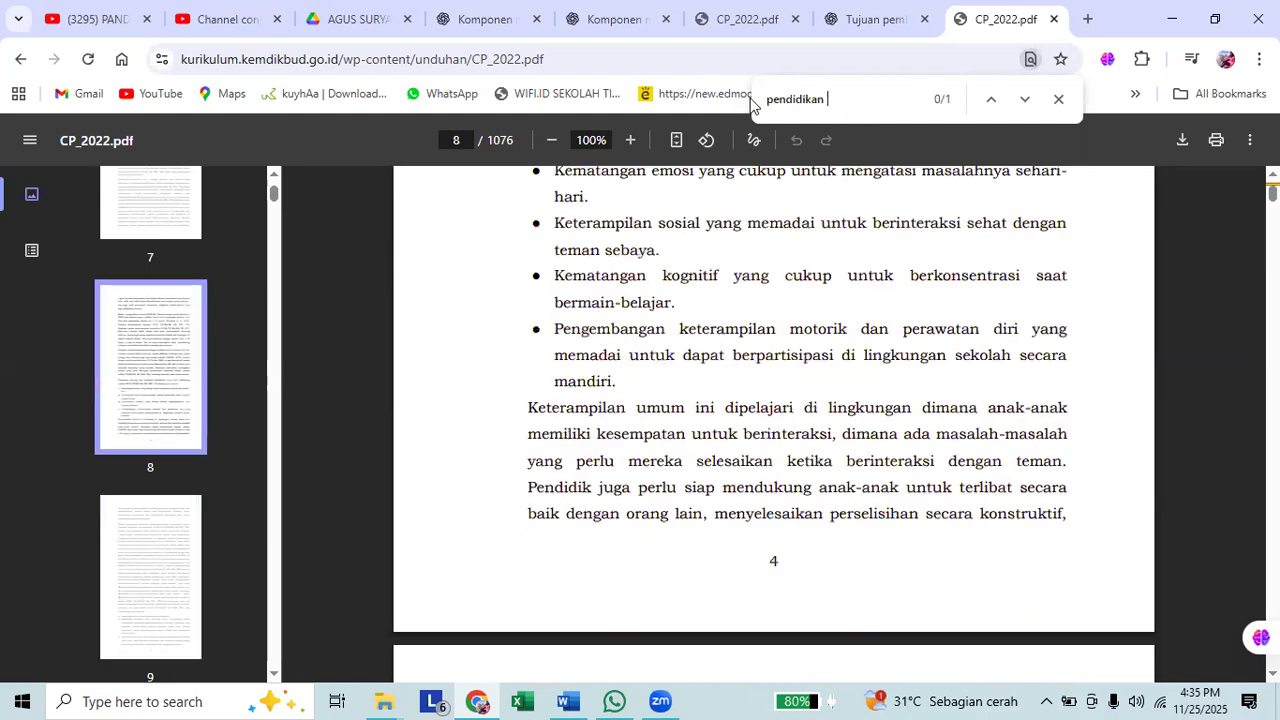
pyautogui.write('seni')
pyautogui.moveTo(864, 100); pyautogui.dragTo(757, 98)
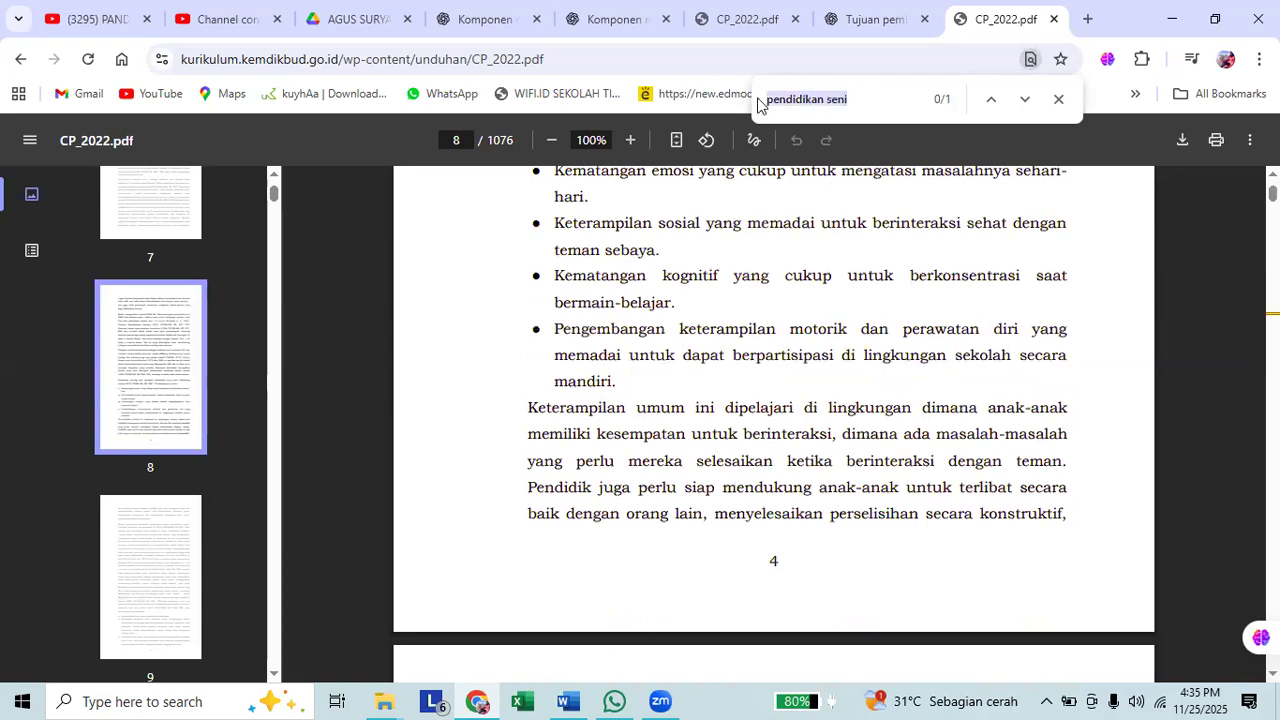
pyautogui.write('musik')
pyautogui.press('BackSpace')
pyautogui.press('BackSpace')
pyautogui.press('BackSpace')
pyautogui.press('BackSpace')
pyautogui.press('BackSpace')
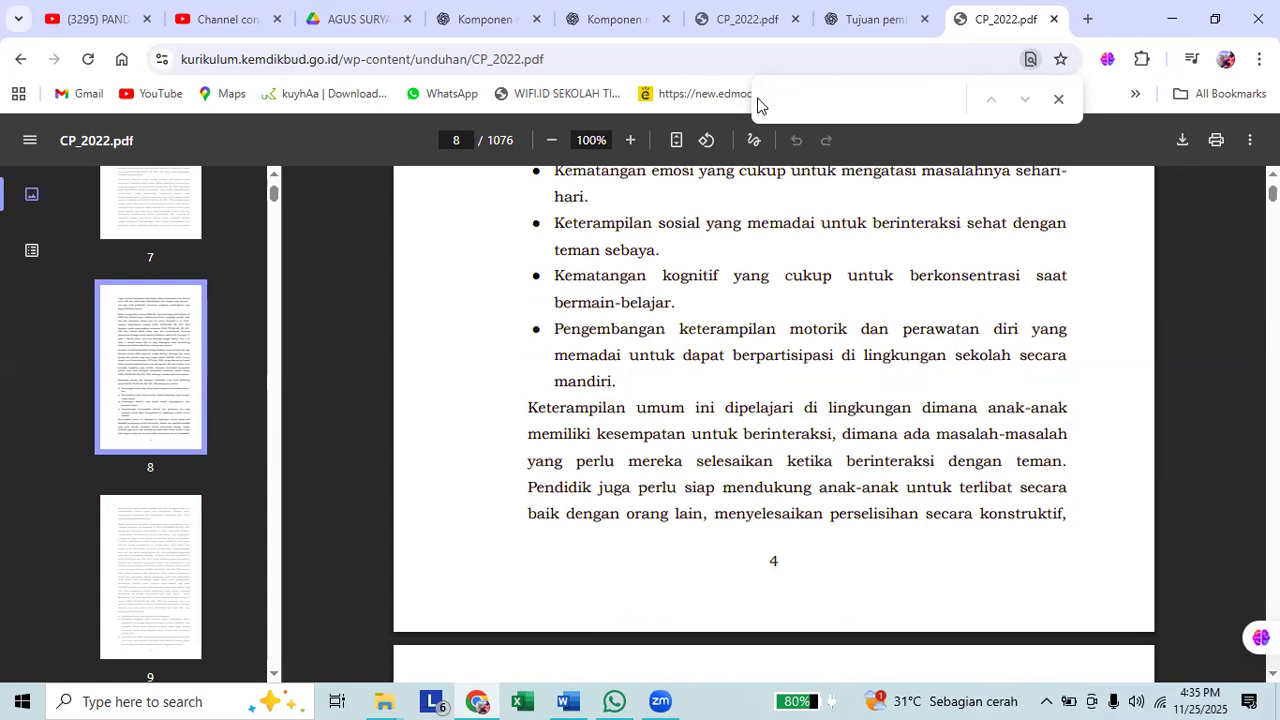
pyautogui.write('eni')
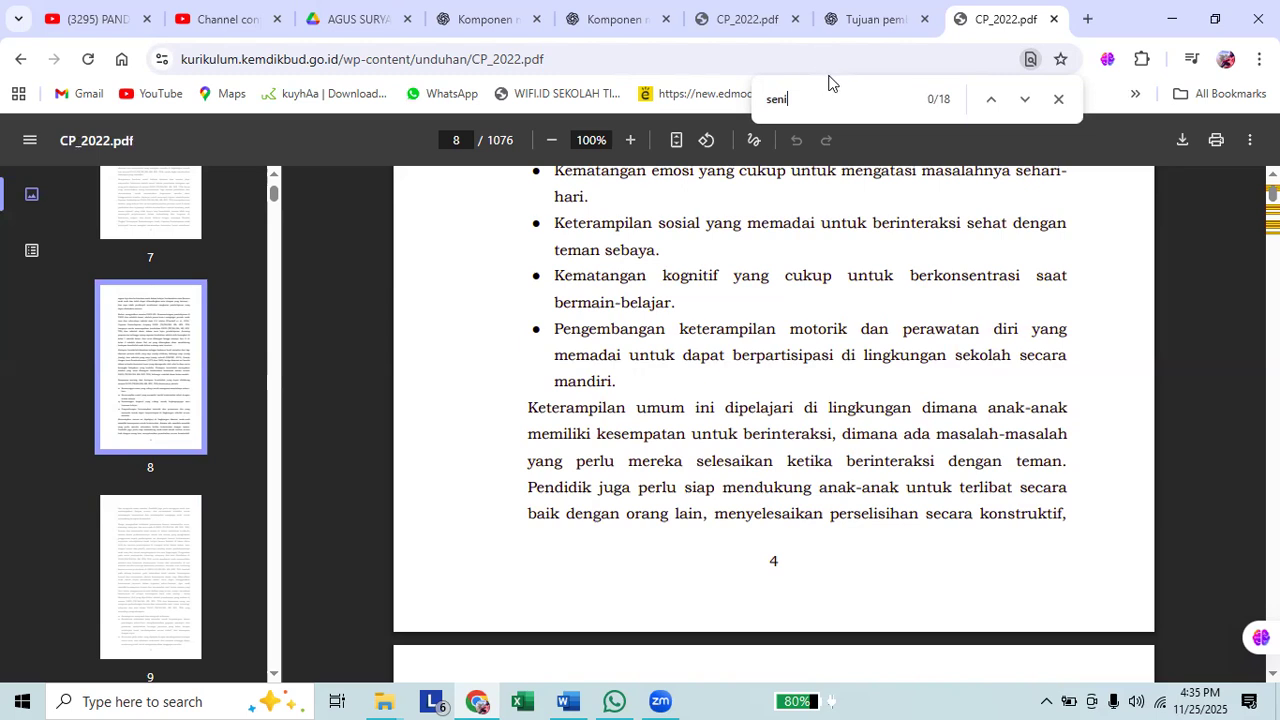
# Search Google for "capaian pembelajaran seni" in a new tab.
pyautogui.click(1089, 20)
pyautogui.write('capai')
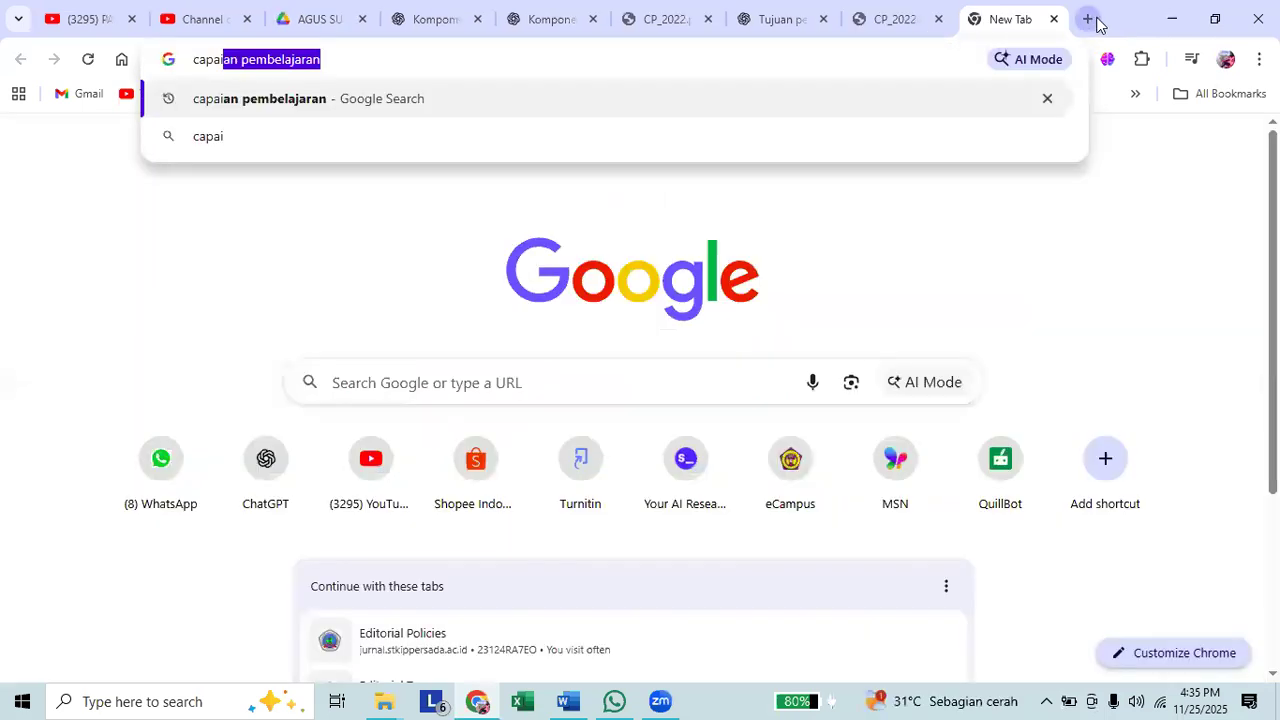
pyautogui.press('Return')
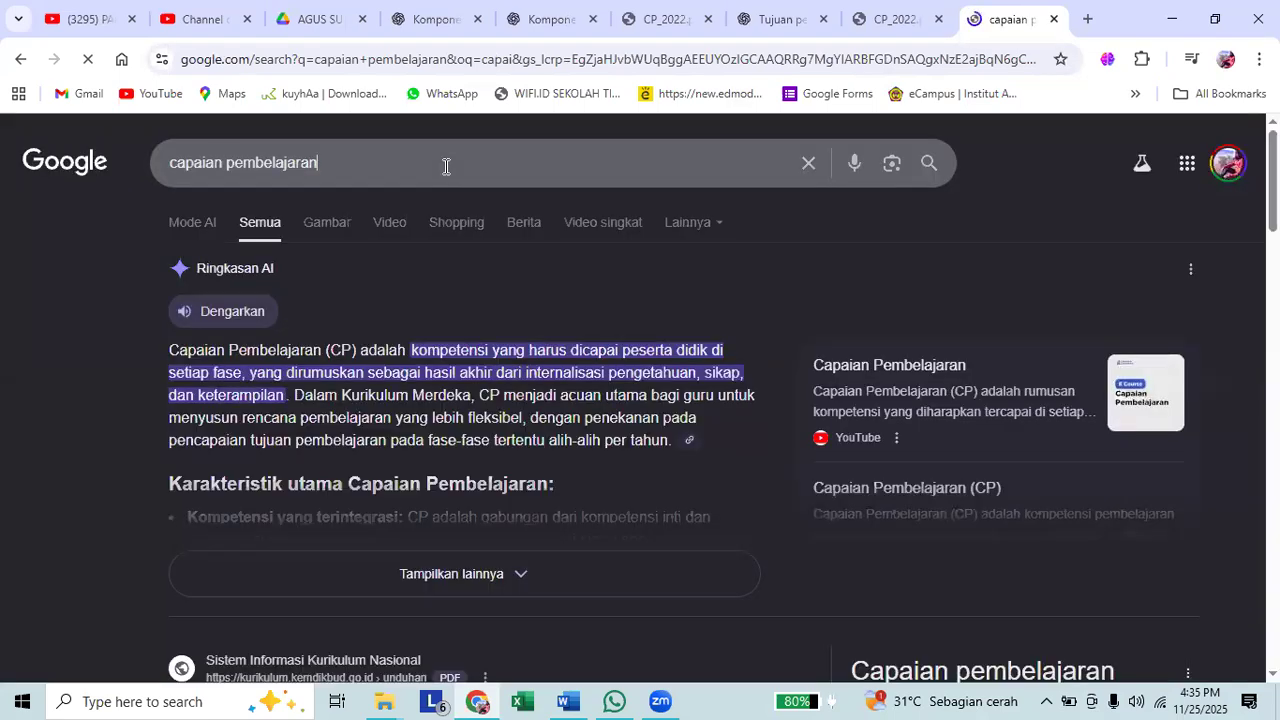
pyautogui.write('seni')
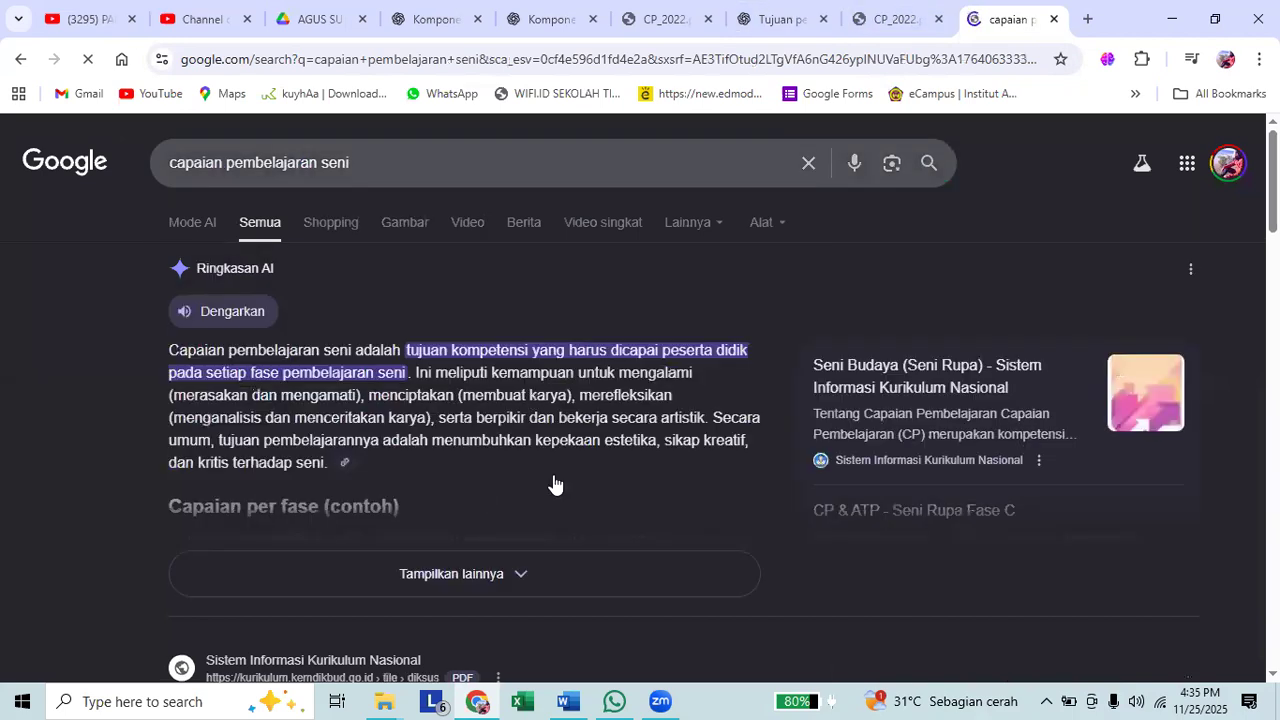
# Expand the AI summary in the search results and read the art learning outcomes per phase and their elements.
pyautogui.scroll(-1, 555, 484)
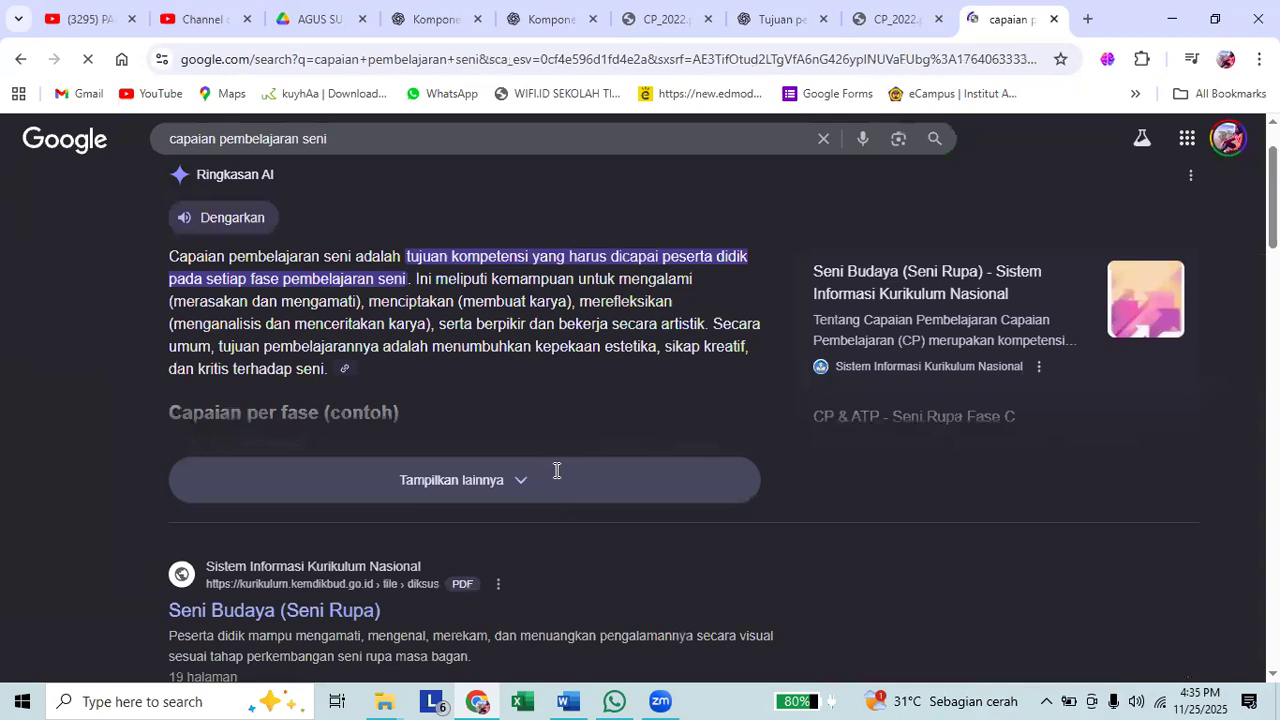
pyautogui.click(557, 470)
pyautogui.scroll(-1, 557, 470)
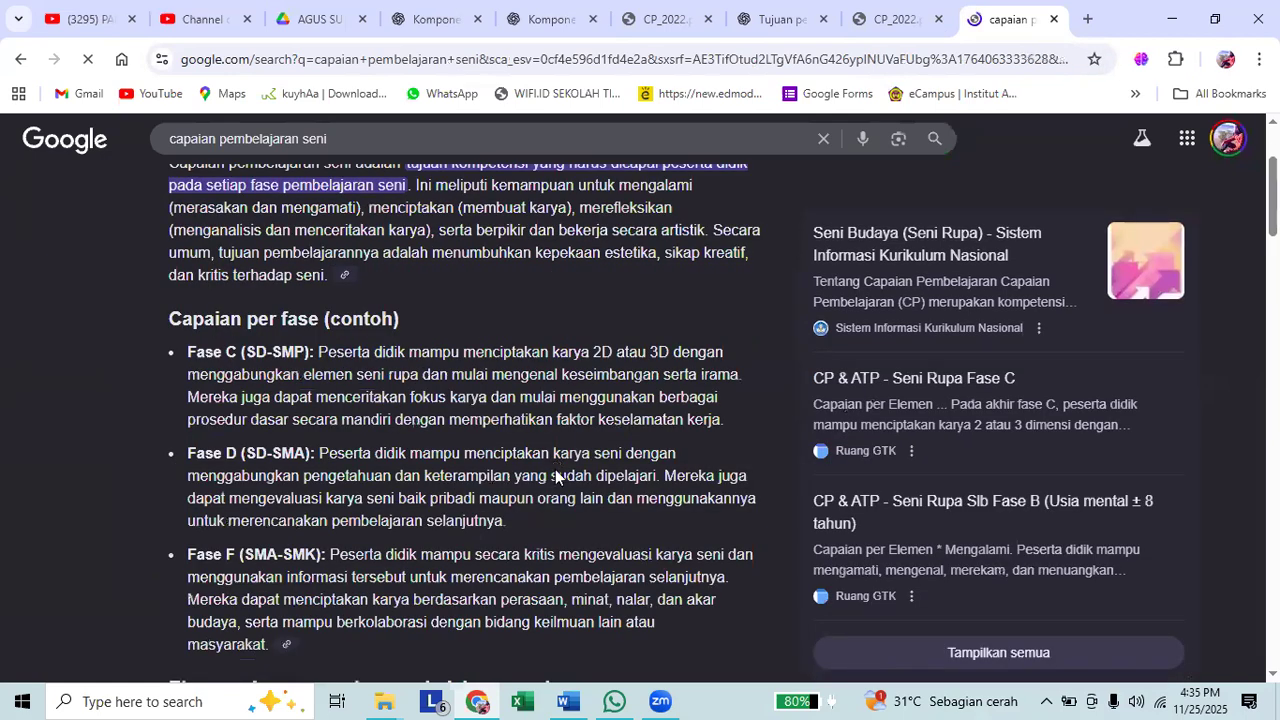
pyautogui.scroll(-2, 557, 476)
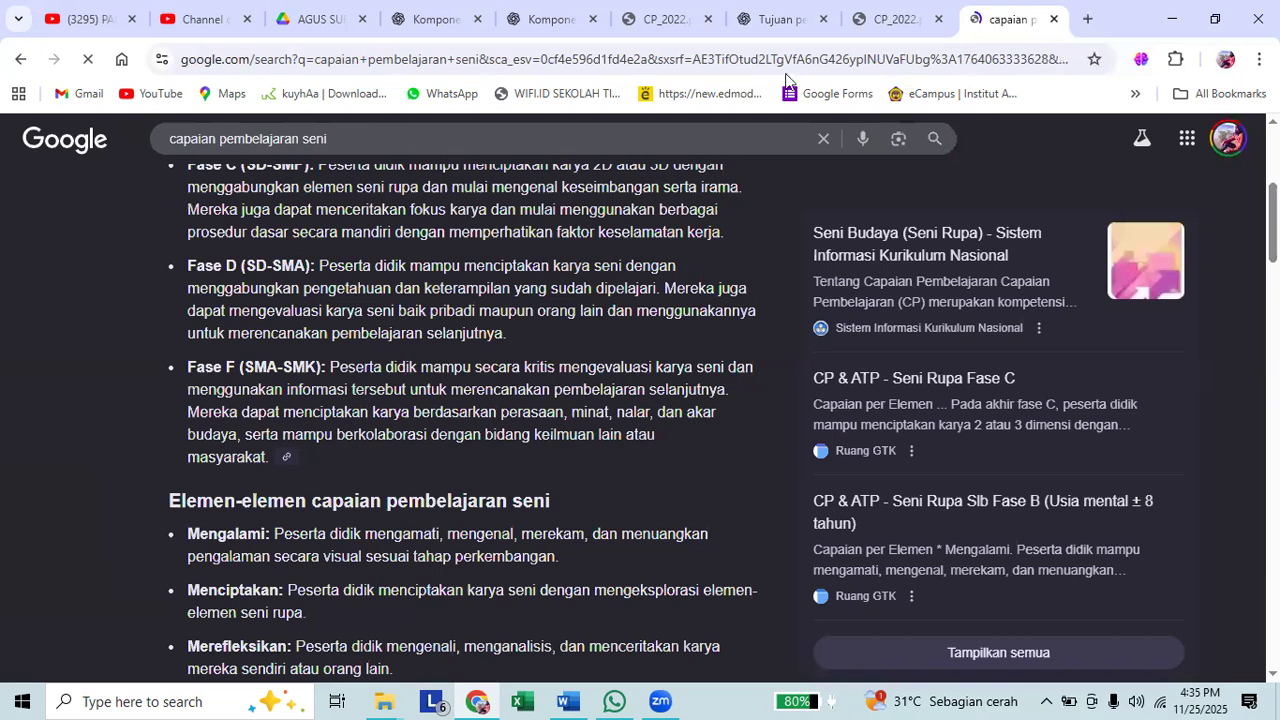
# Return to the CP_2022.pdf document and search it for "pembelajaran seni".
pyautogui.hotkey('ctrl', 'shift', 'Tab')
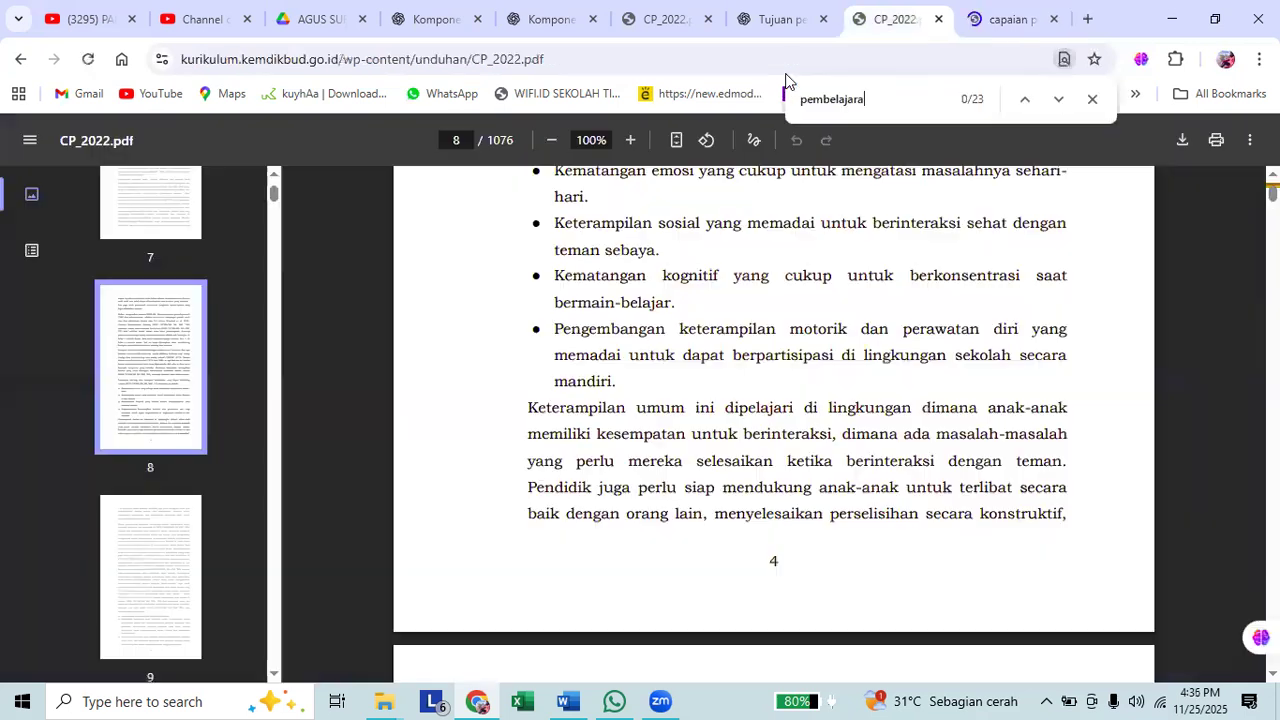
pyautogui.write('n seni')
pyautogui.hotkey('ctrl', 'a')
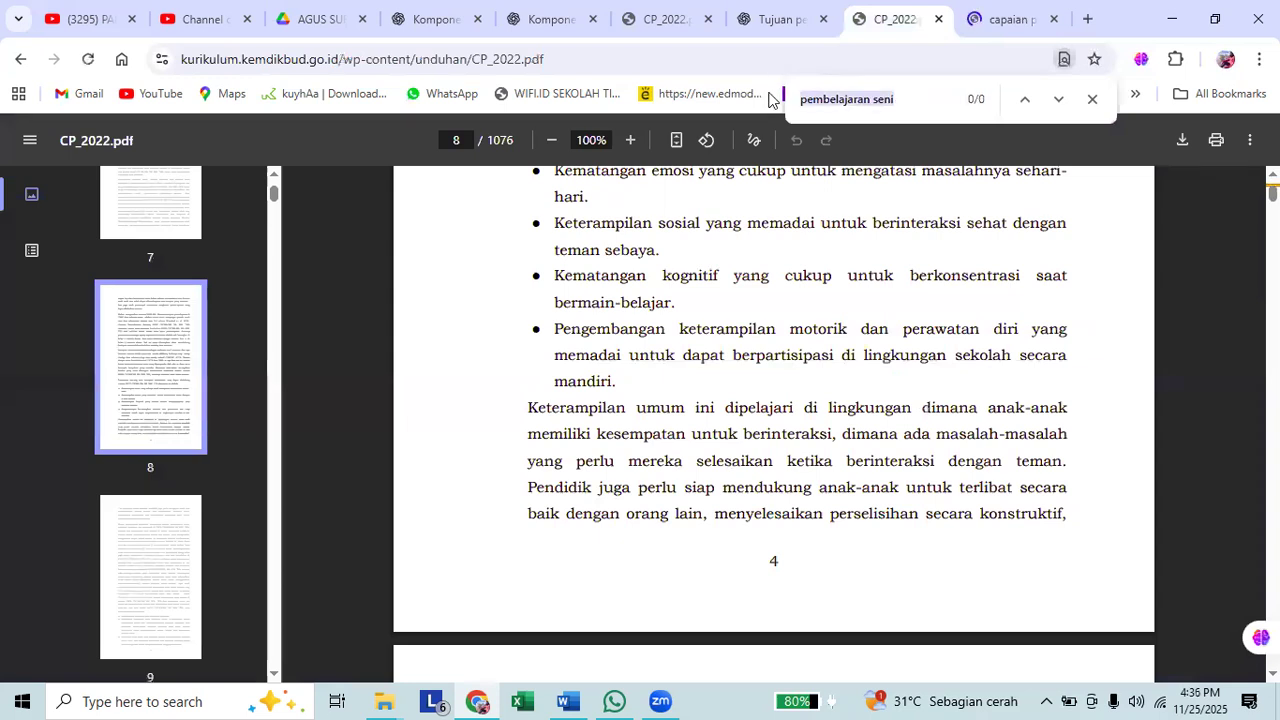
# Search CP_2022.pdf for "seni" and step through the matches to look for the art subject.
pyautogui.write('seni')
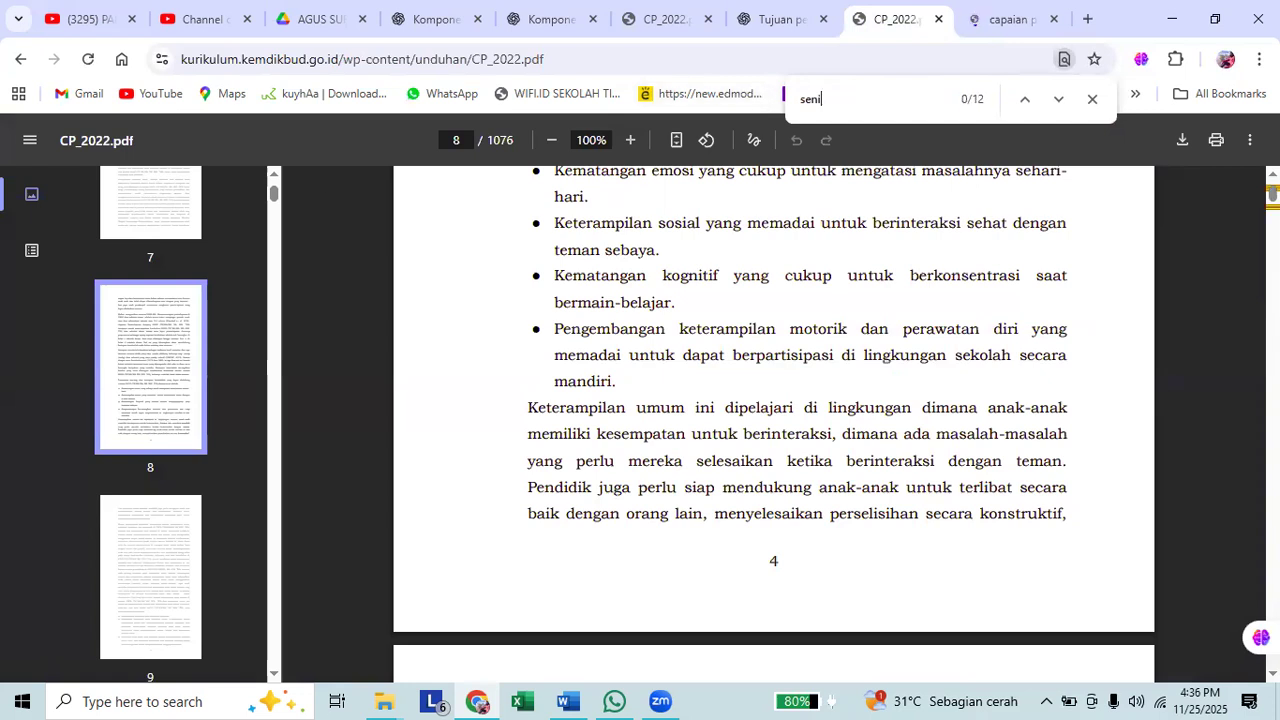
pyautogui.click(1026, 100)
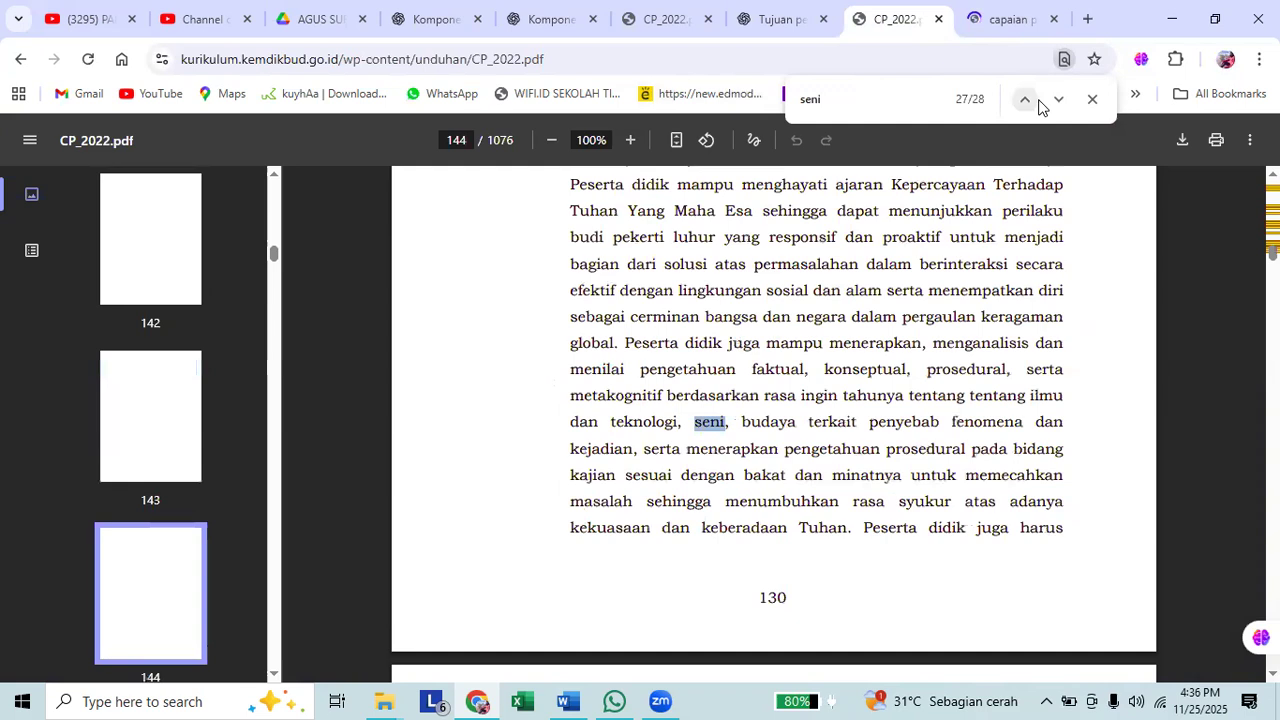
pyautogui.click(1048, 102)
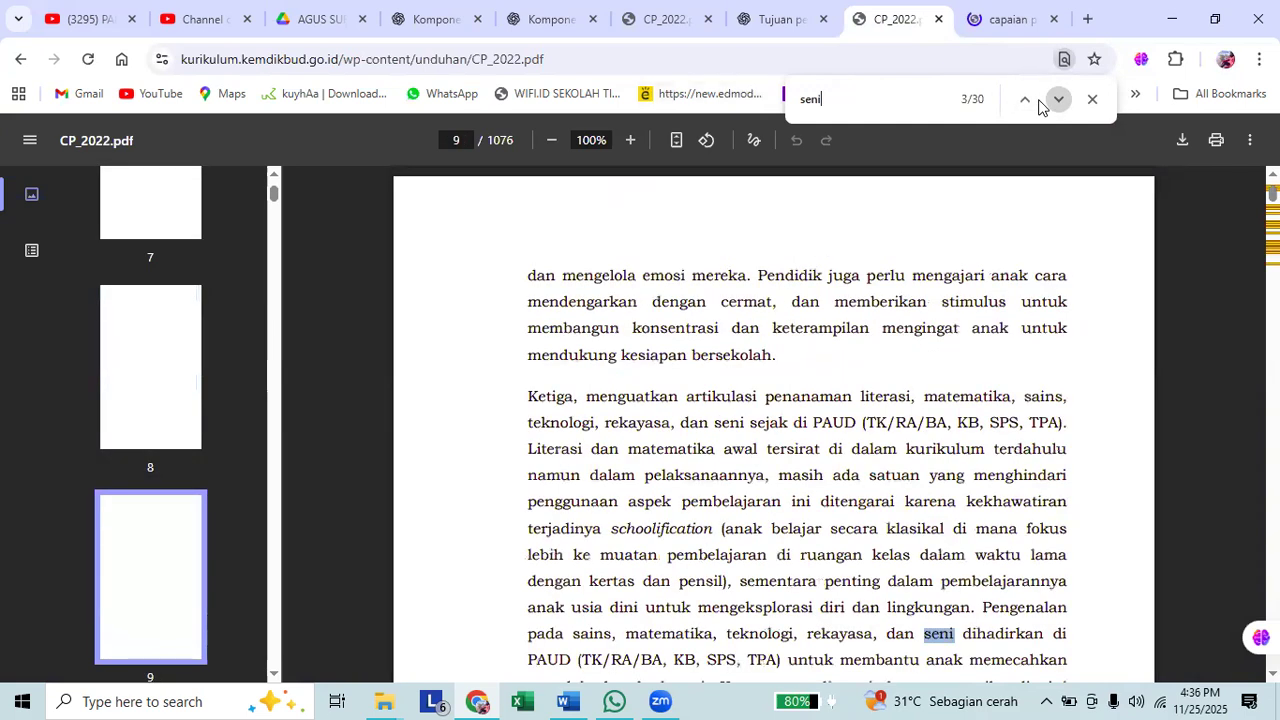
pyautogui.click(1040, 103)
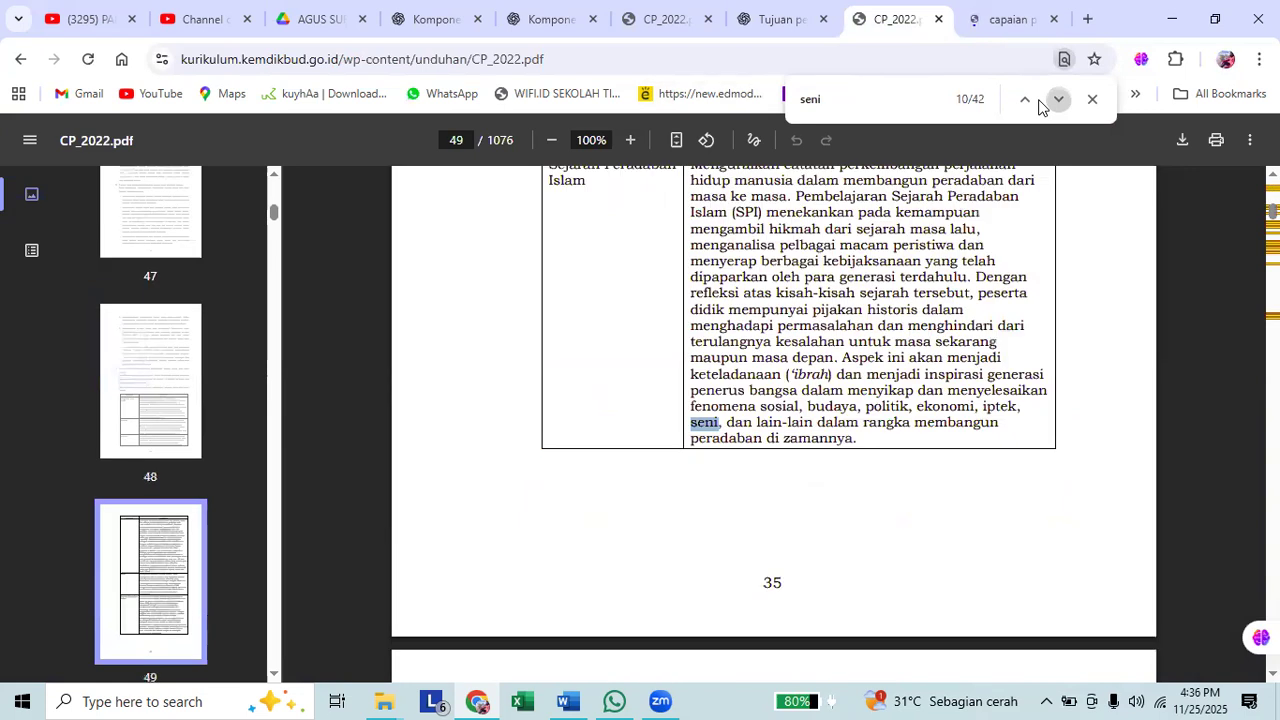
pyautogui.click(1040, 103)
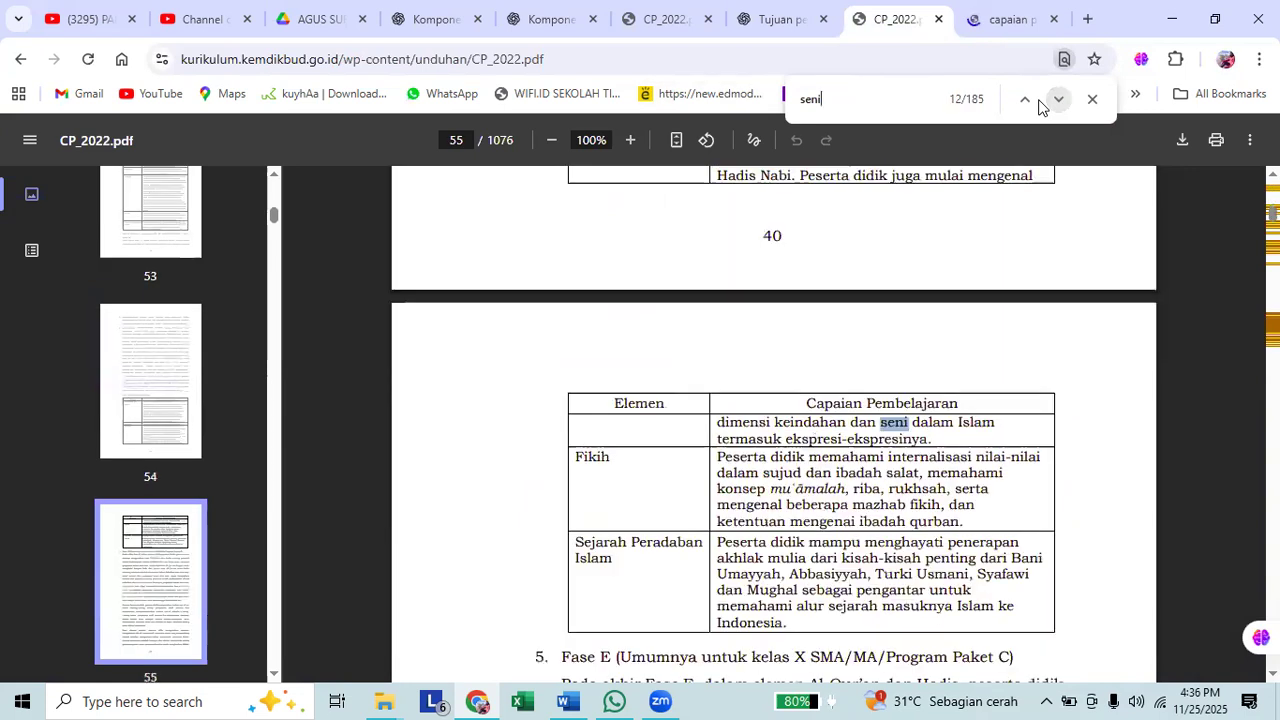
pyautogui.click(1040, 103)
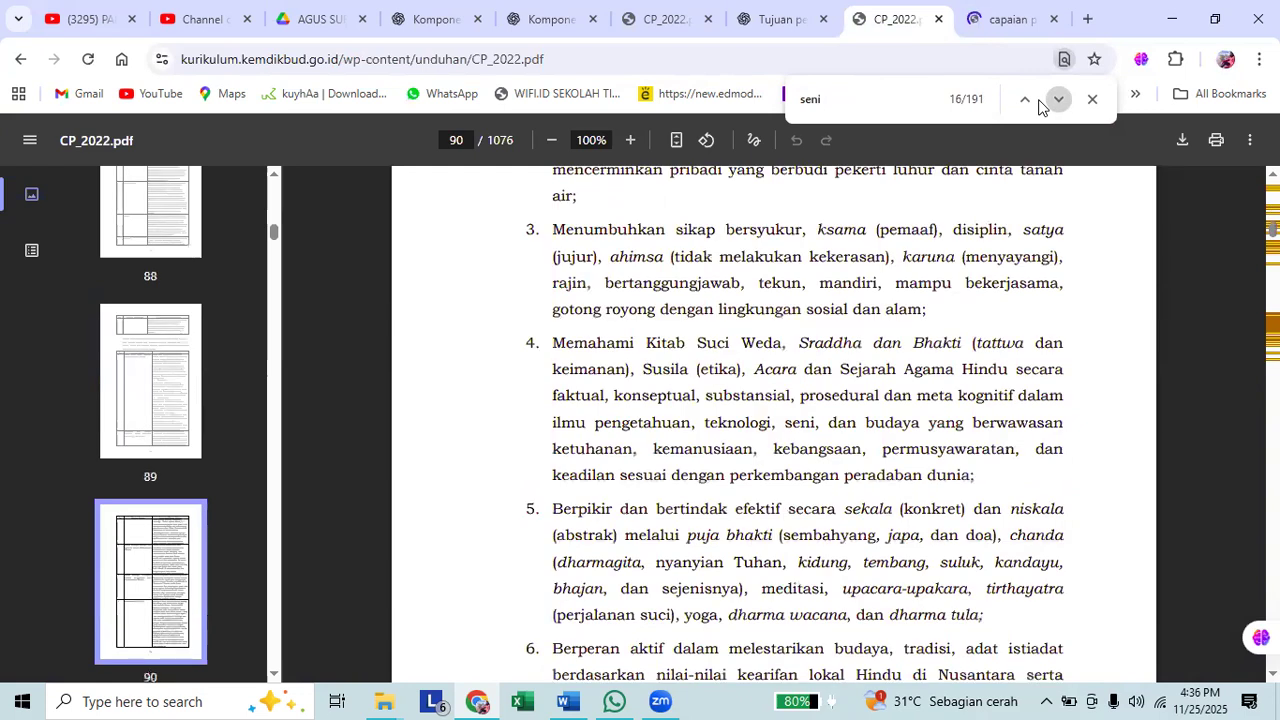
pyautogui.click(1040, 103)
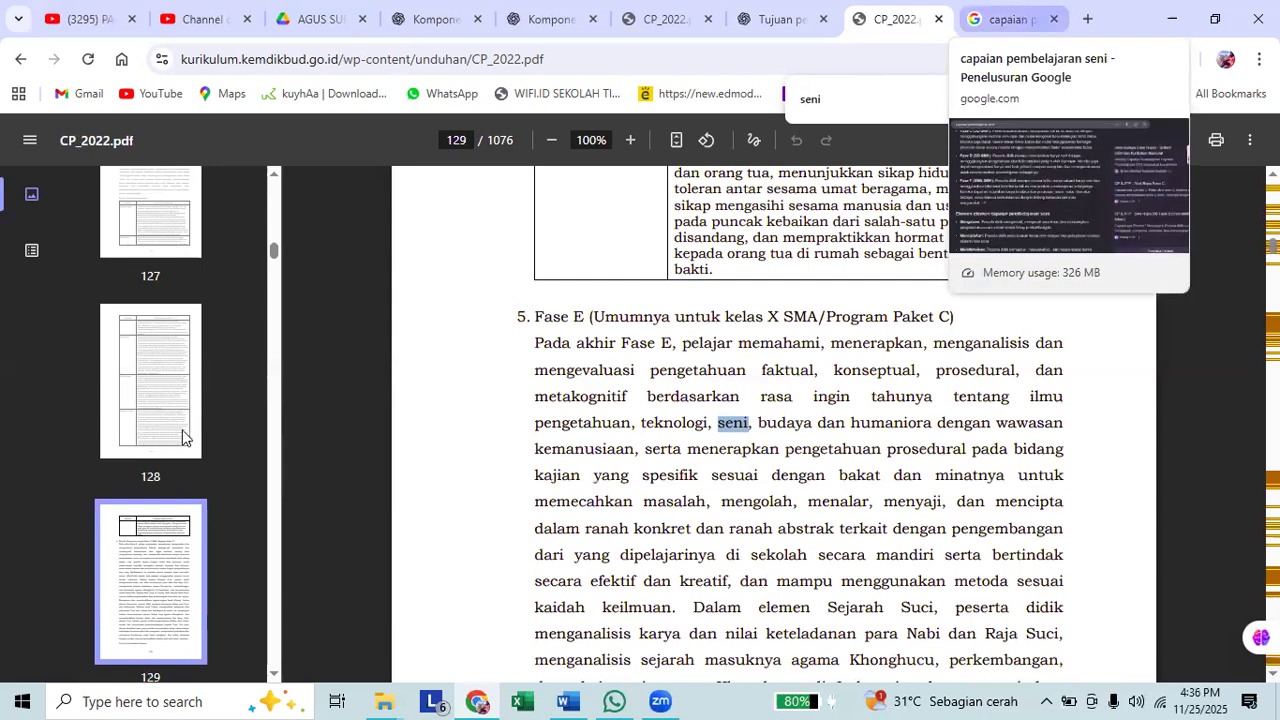
# Check the subject name in the Google results, then search the PDF for "seni budaya".
pyautogui.hotkey('ctrl', 'Tab')
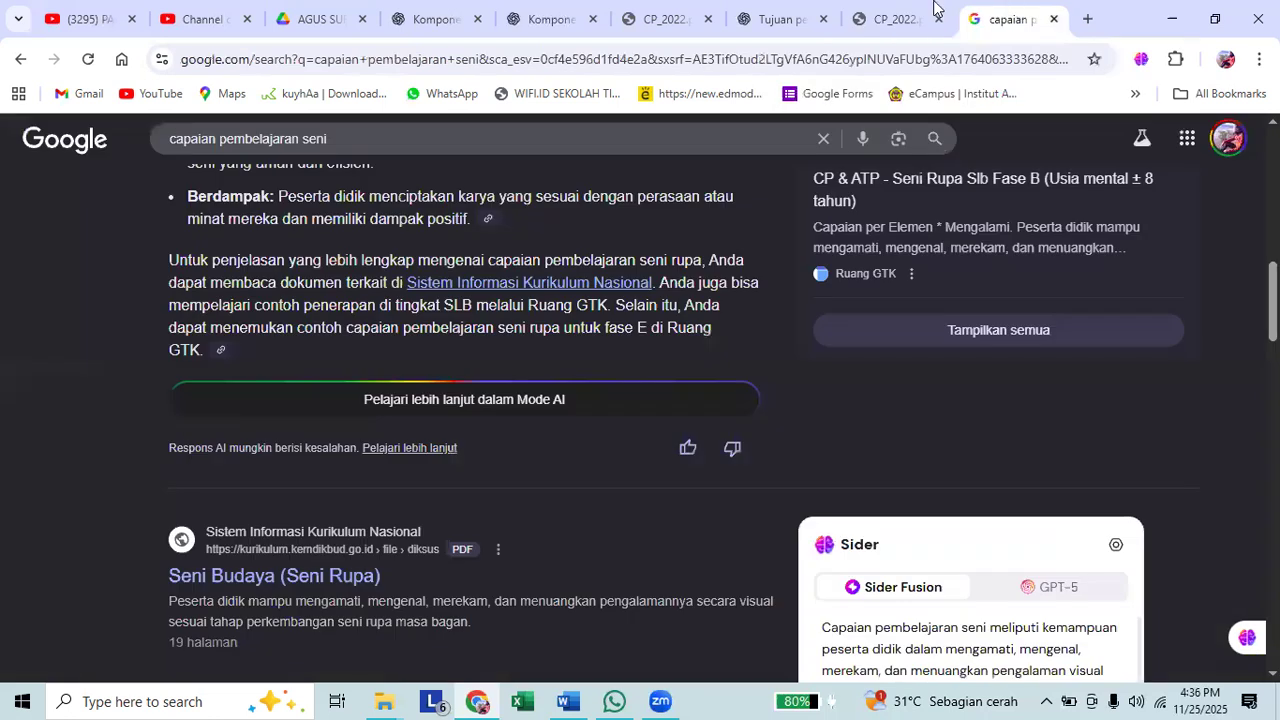
pyautogui.hotkey('ctrl', 'shift', 'Tab')
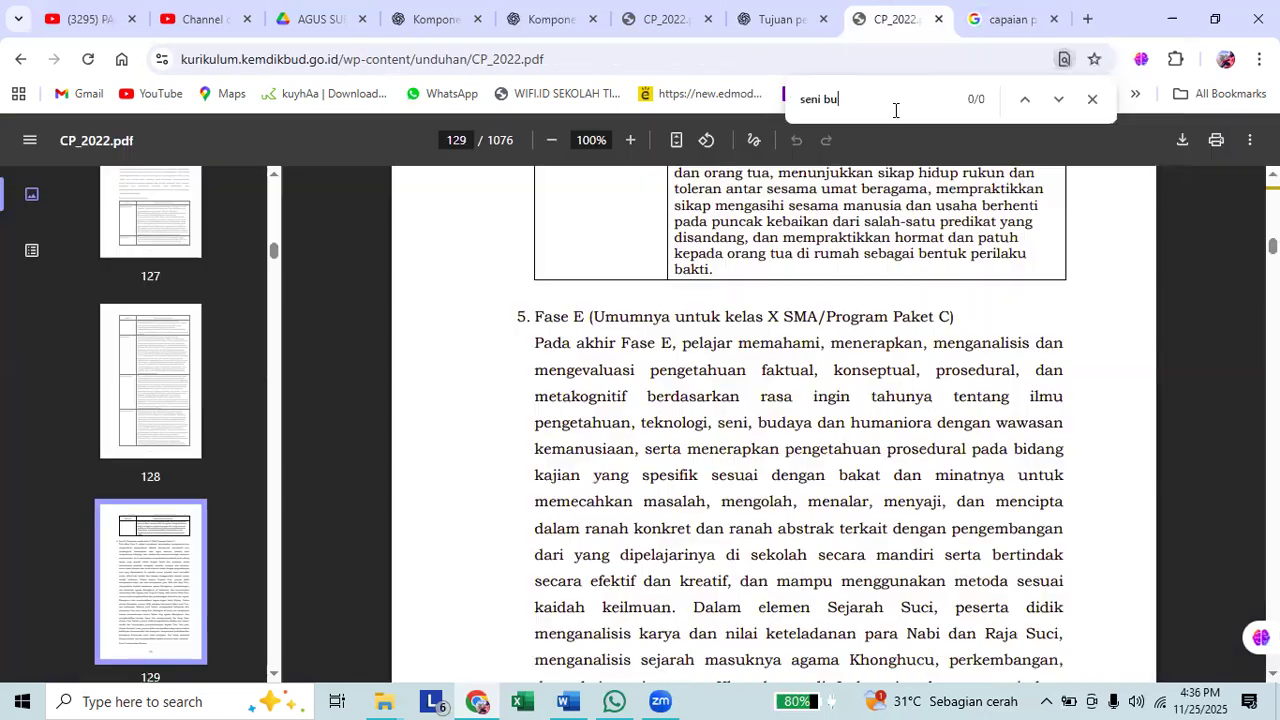
pyautogui.write('daya')
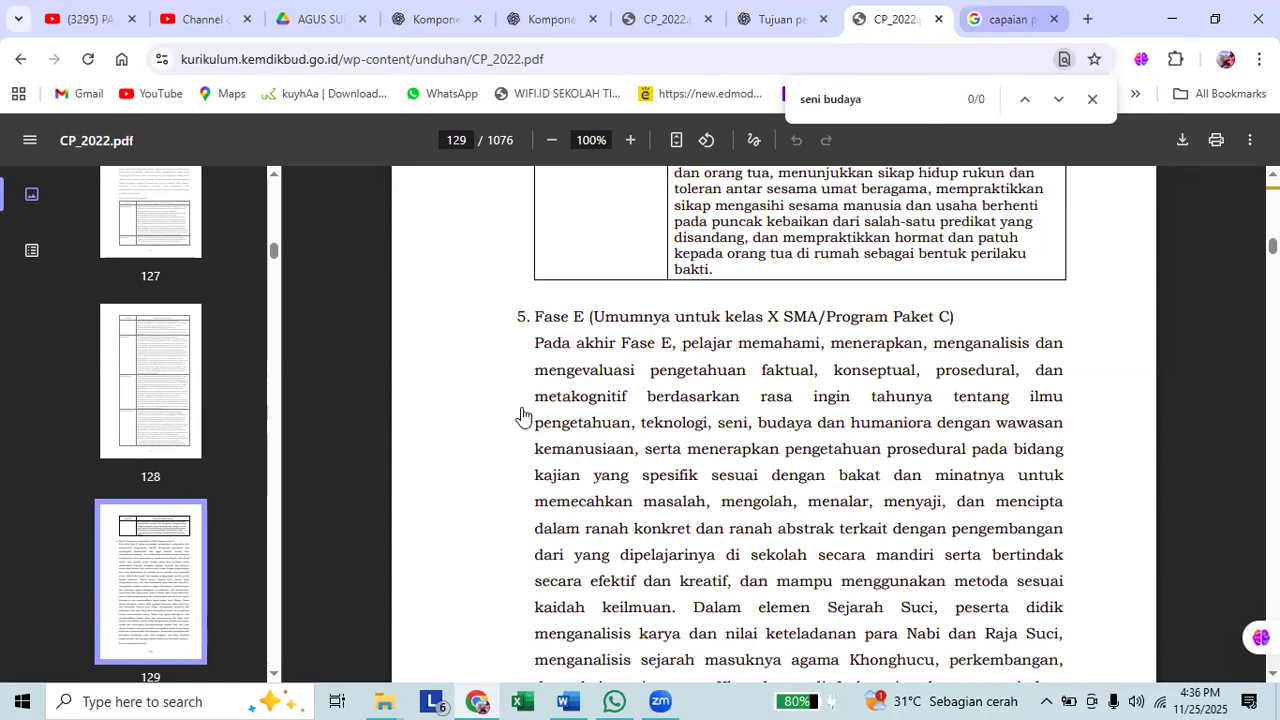
# Look at the Google results again, then search the PDF for "kesenian" and skim the pages around page 129.
pyautogui.hotkey('ctrl', 'Tab')
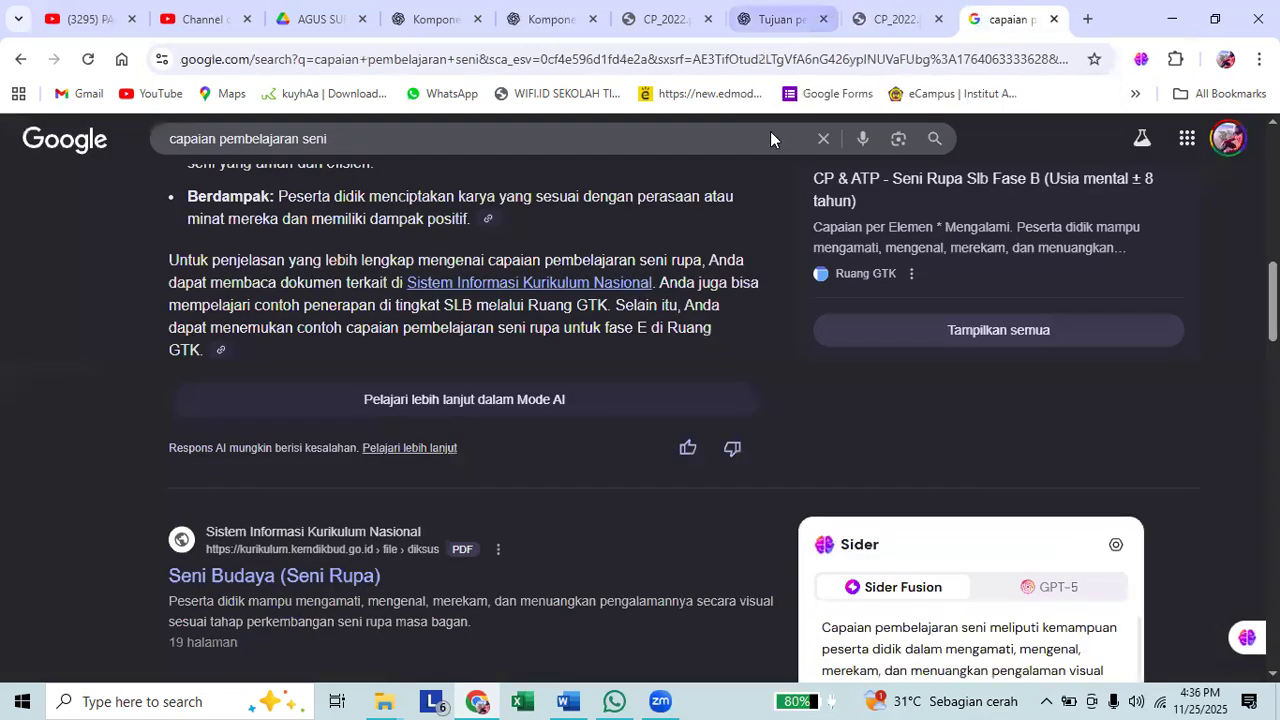
pyautogui.hotkey('ctrl', 'shift', 'Tab')
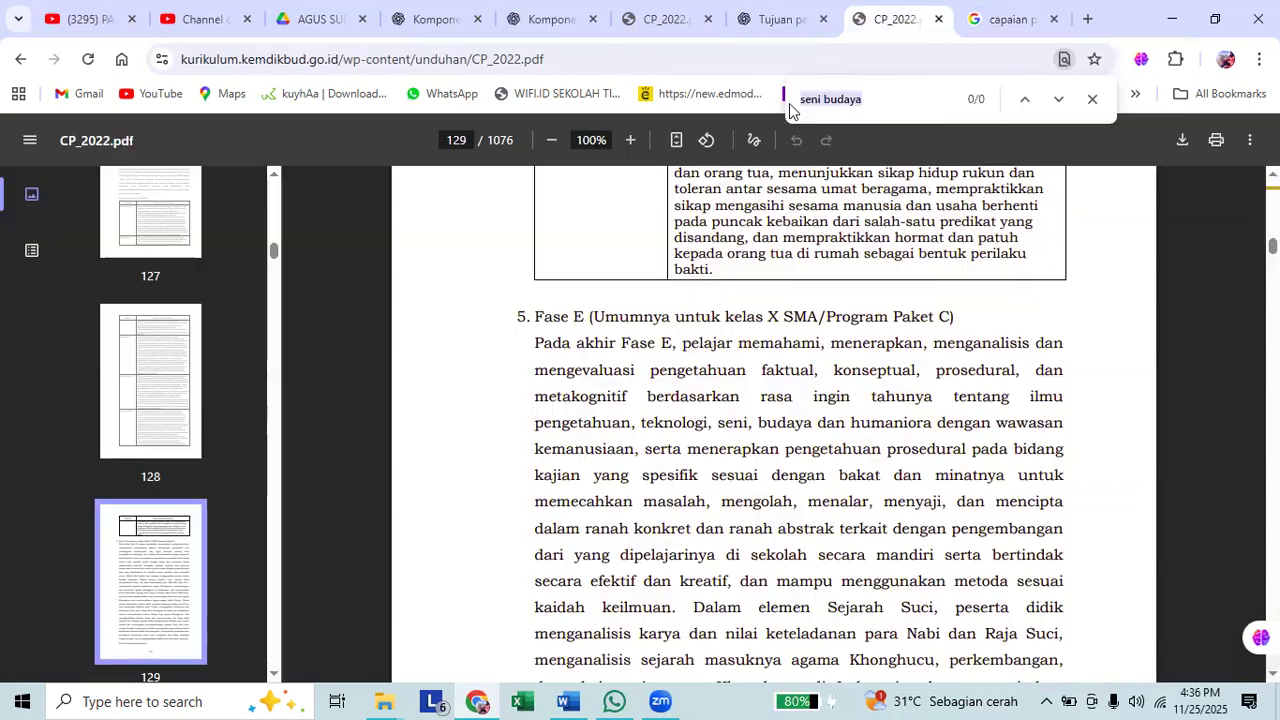
pyautogui.write('kesenian')
pyautogui.scroll(-5, 750, 330)
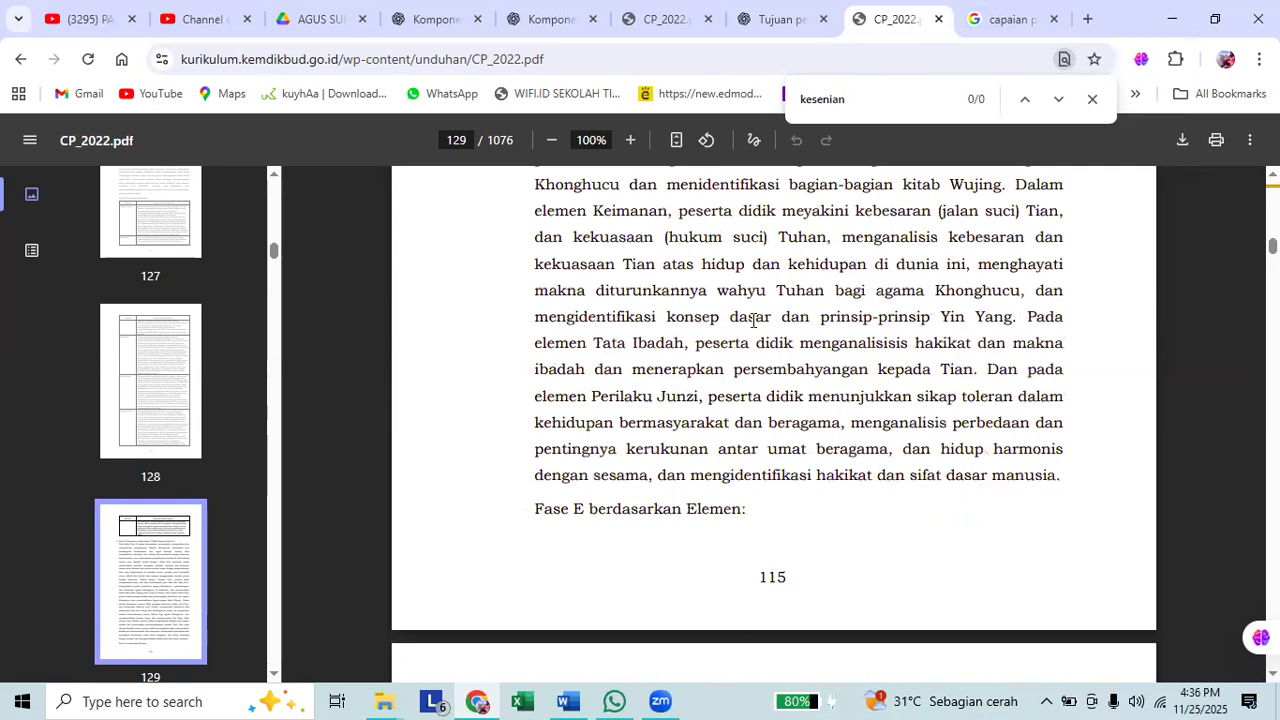
pyautogui.scroll(-5, 757, 316)
# Search the PDF for "pendidikan seni", then for "mata pelajaran seni".
pyautogui.moveTo(892, 100); pyautogui.dragTo(658, 103)
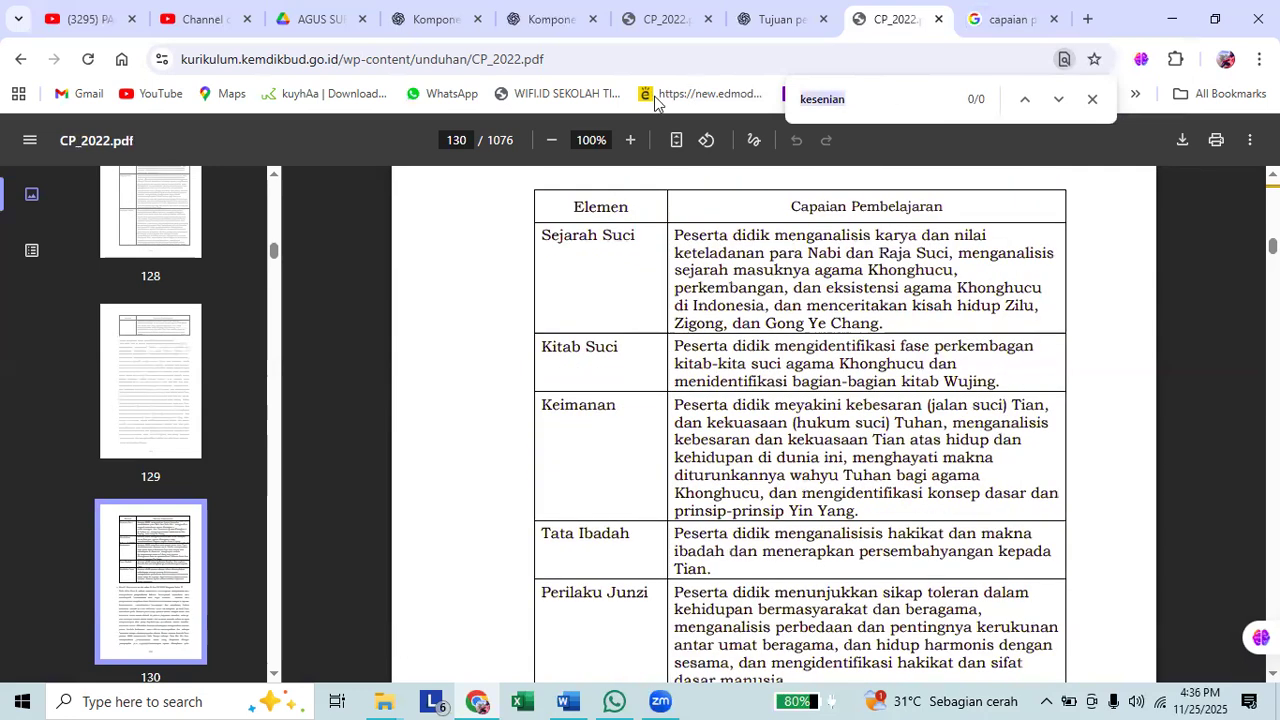
pyautogui.write('pendidikan')
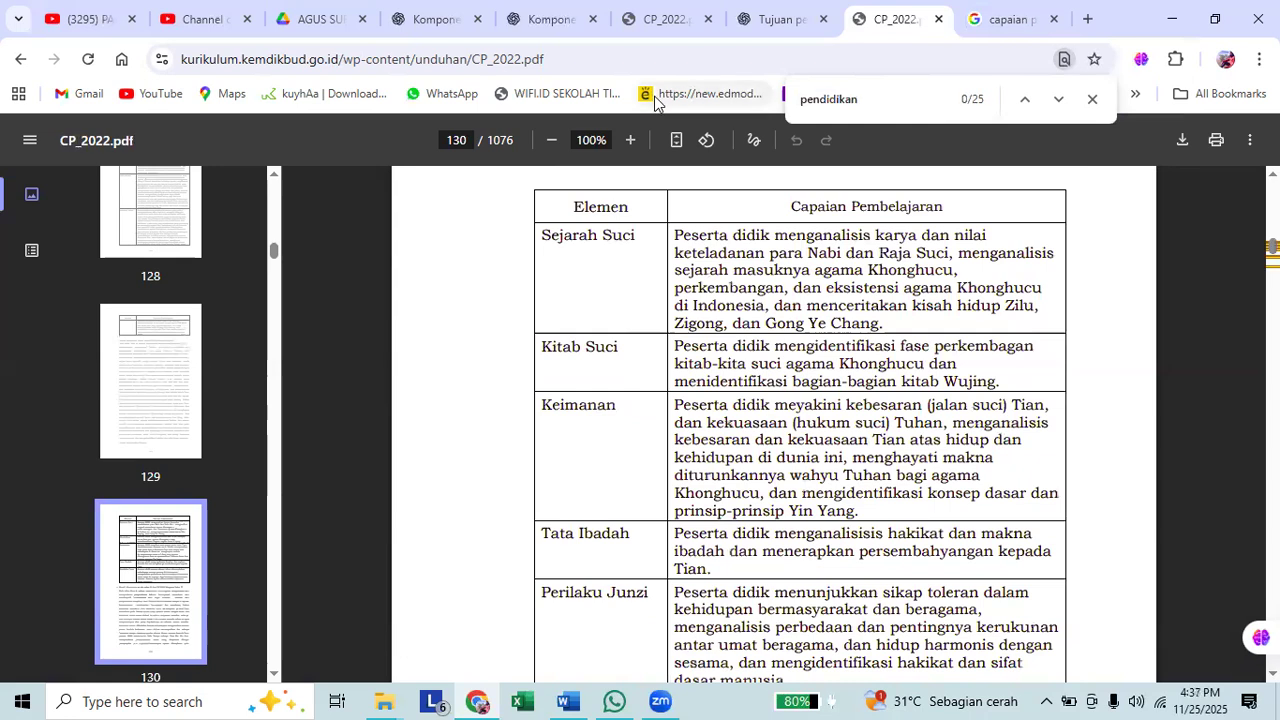
pyautogui.write('seni')
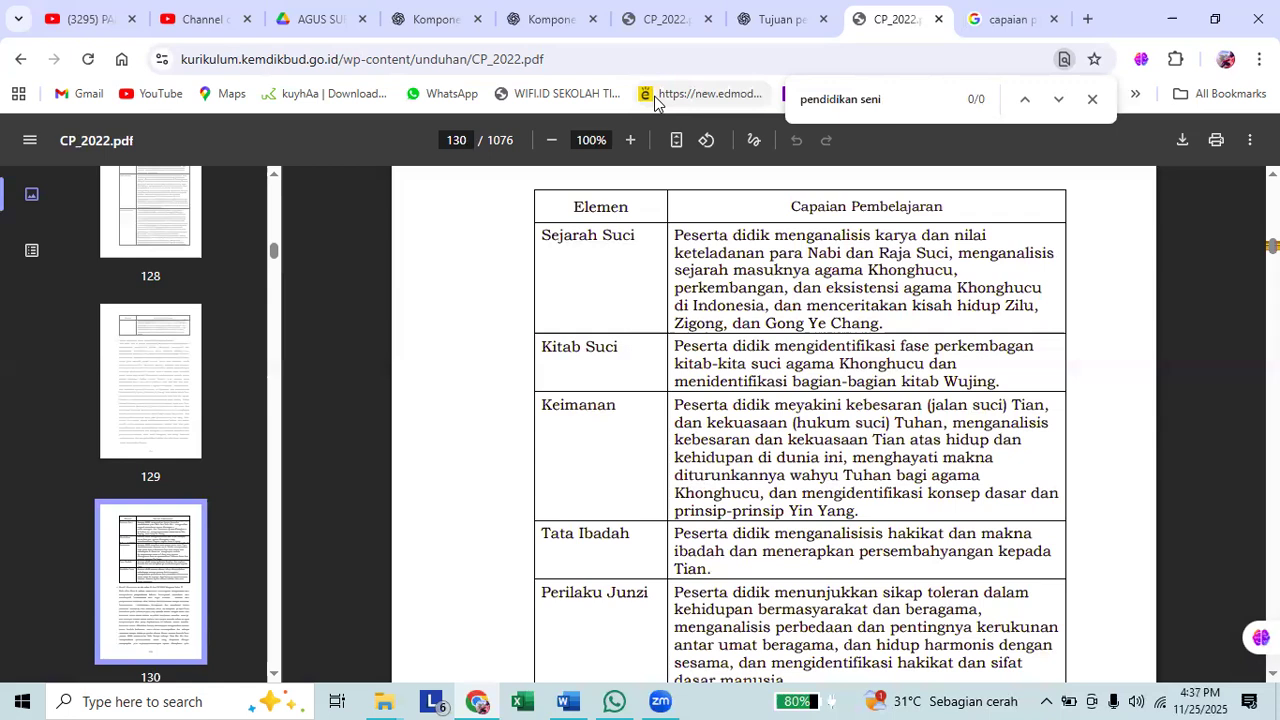
pyautogui.hotkey('ctrl', 'a')
pyautogui.write('s')
pyautogui.press('BackSpace')
pyautogui.write('mata')
pyautogui.write('pelajaran seni')
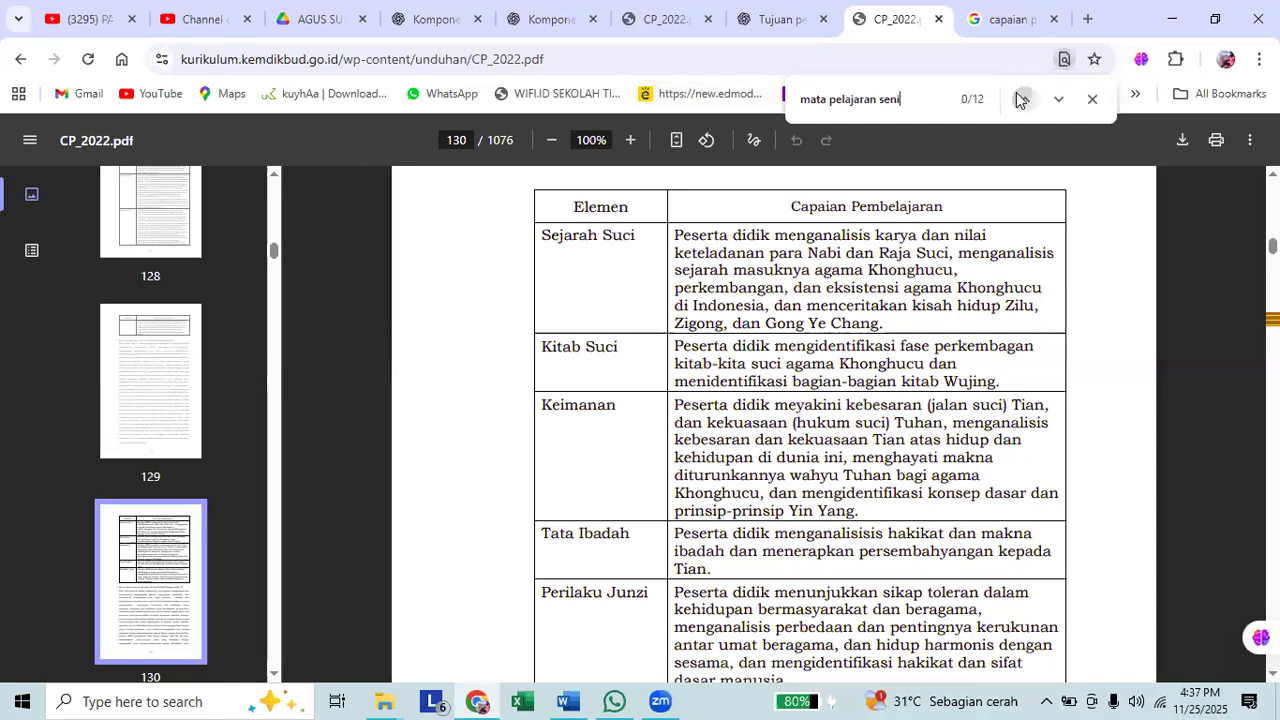
# Step back through the matches to "Capaian Pembelajaran Mata Pelajaran Seni Musik setiap Fase" and read the Fase A outcomes and elements.
pyautogui.click(1020, 100)
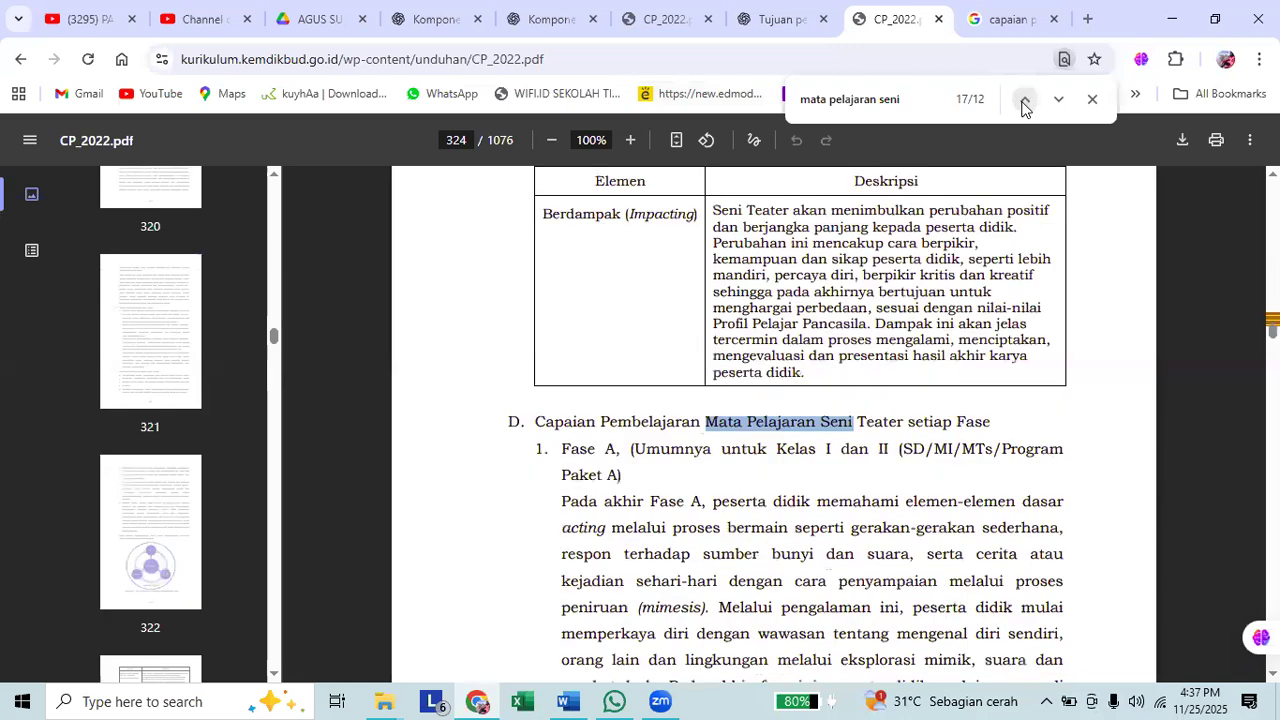
pyautogui.click(1023, 101)
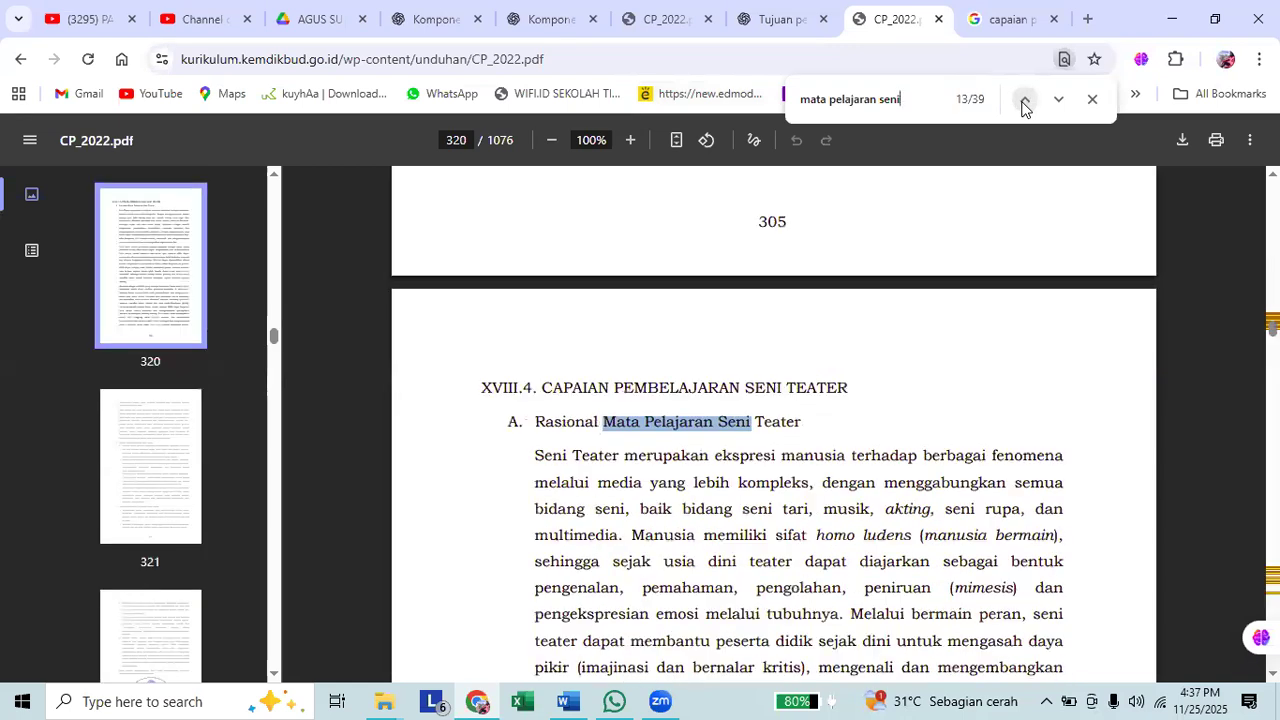
pyautogui.click(1023, 101)
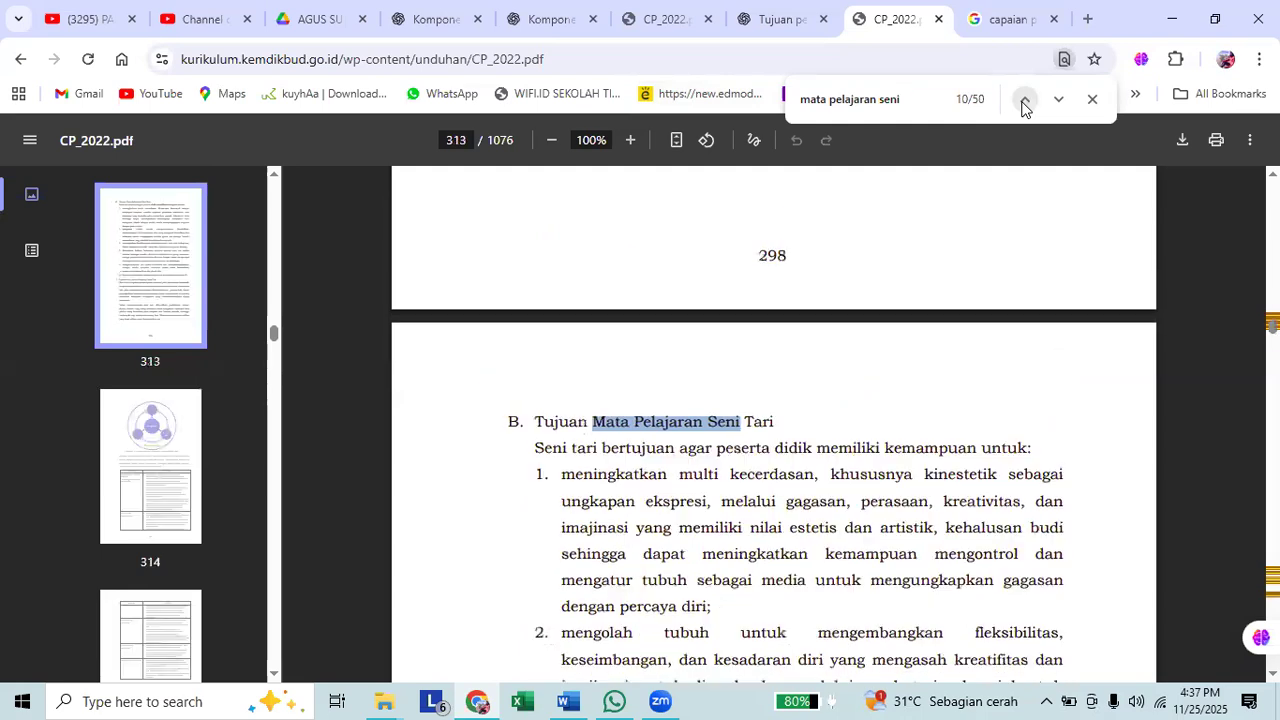
pyautogui.click(1023, 101)
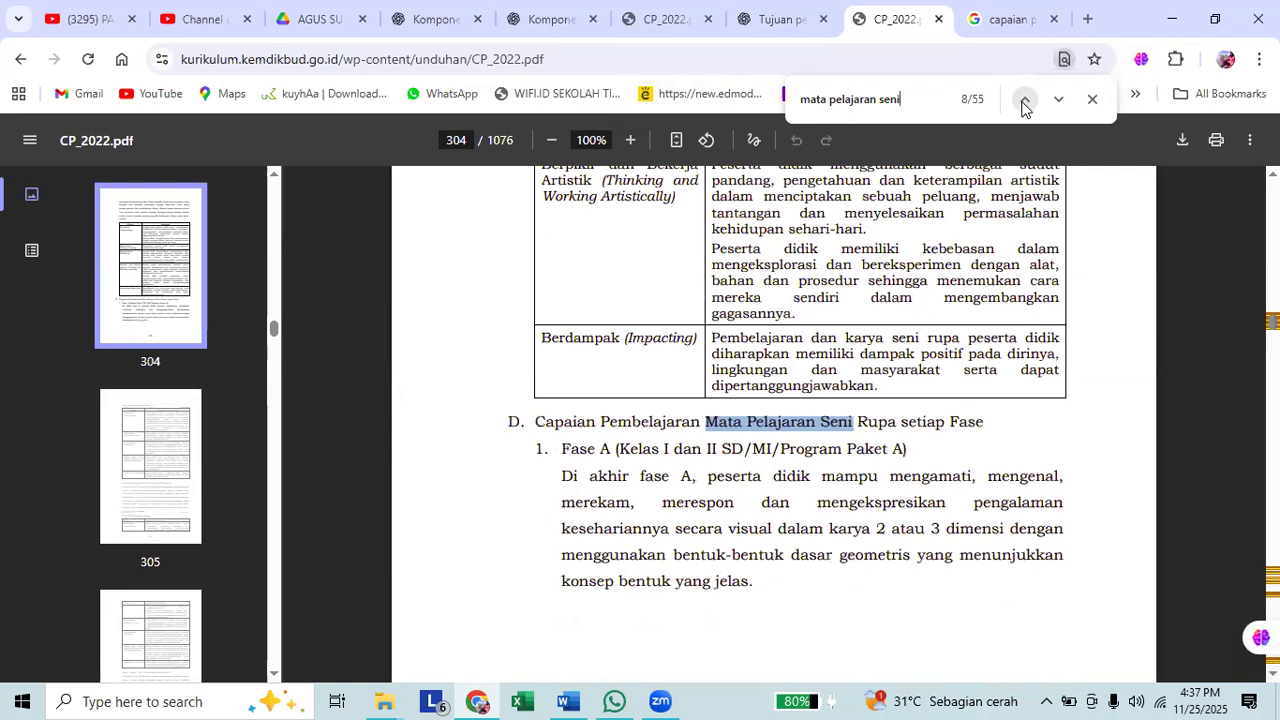
pyautogui.click(1023, 101)
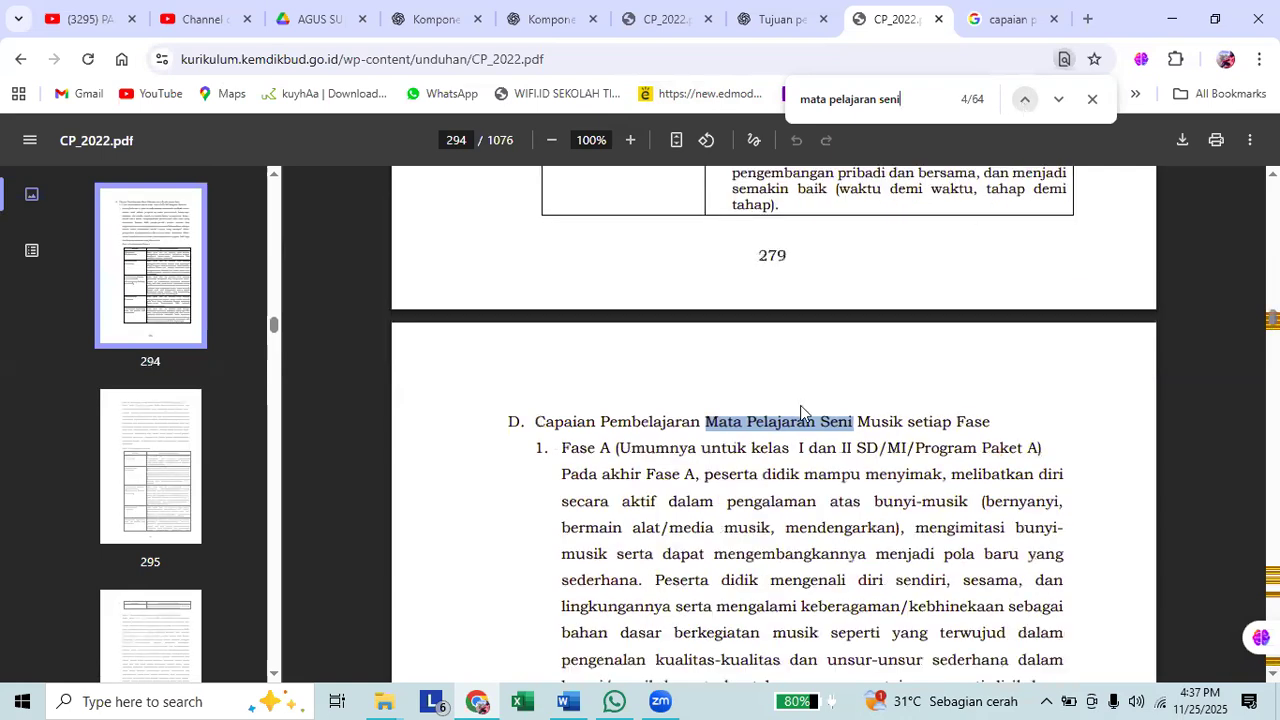
pyautogui.scroll(-1, 815, 398)
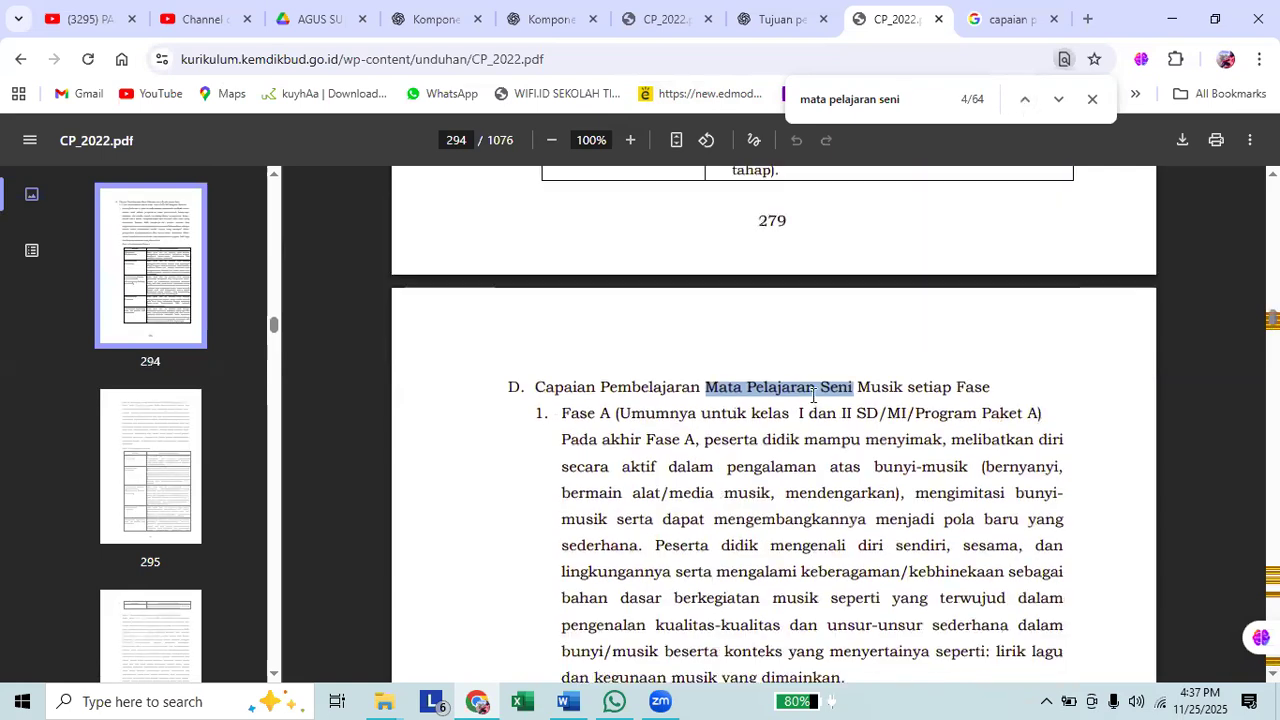
pyautogui.scroll(-3, 844, 340)
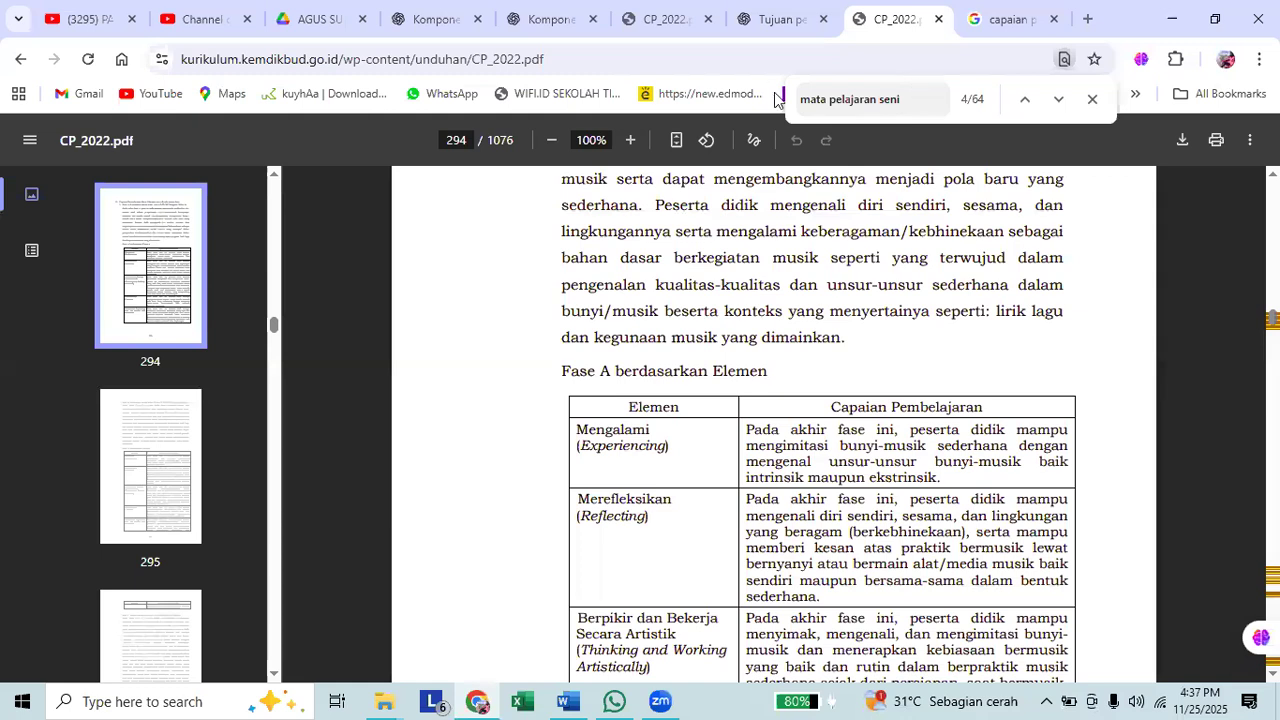
# Search the PDF for "paud", then for "anak usia dini".
pyautogui.hotkey('ctrl', 'a')
pyautogui.write('paud')
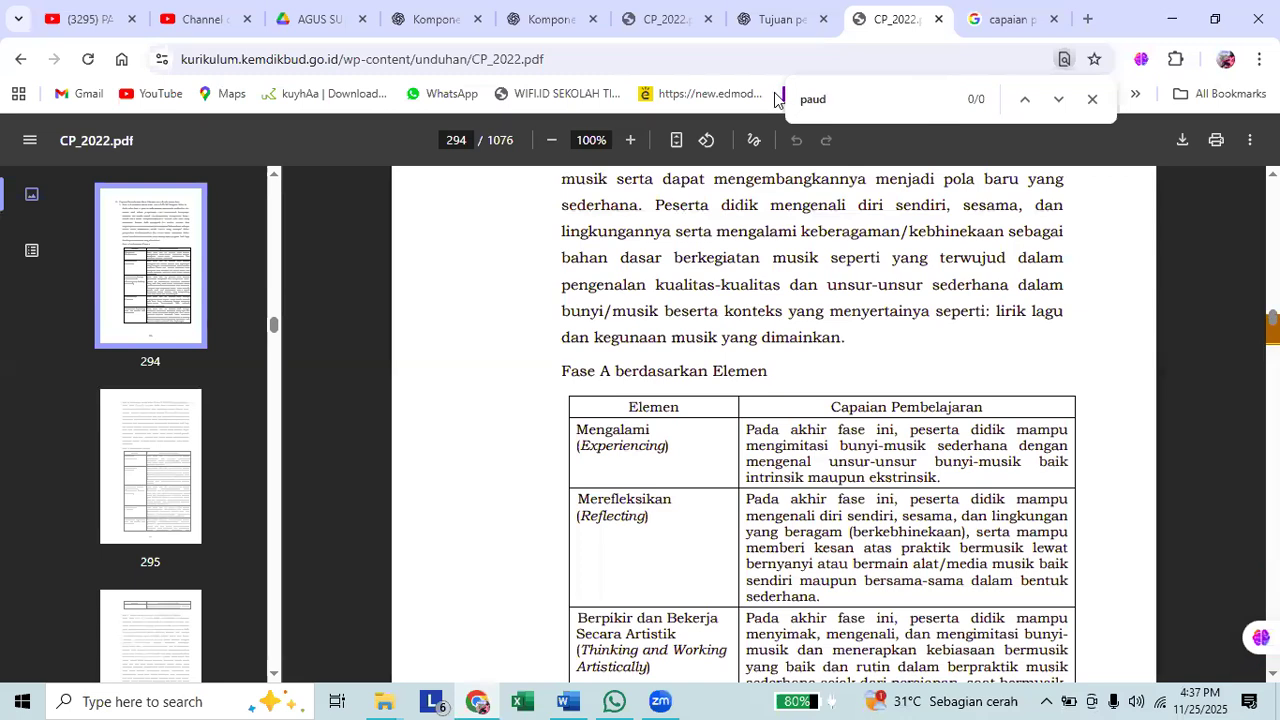
pyautogui.press('BackSpace')
pyautogui.press('BackSpace')
pyautogui.press('BackSpace')
pyautogui.press('BackSpace')
pyautogui.write('anak usia dini')
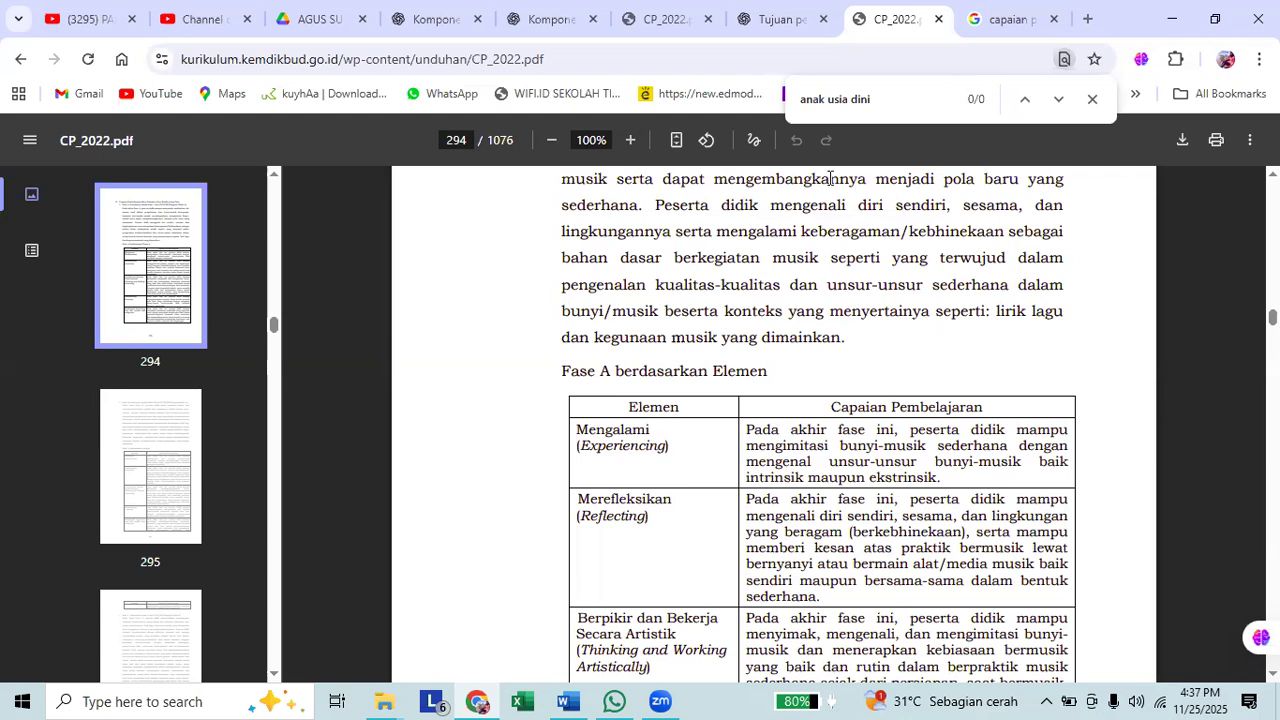
# Go to the "anak usia dini" match, read the surrounding text on page 419, and close the document search.
pyautogui.click(1020, 100)
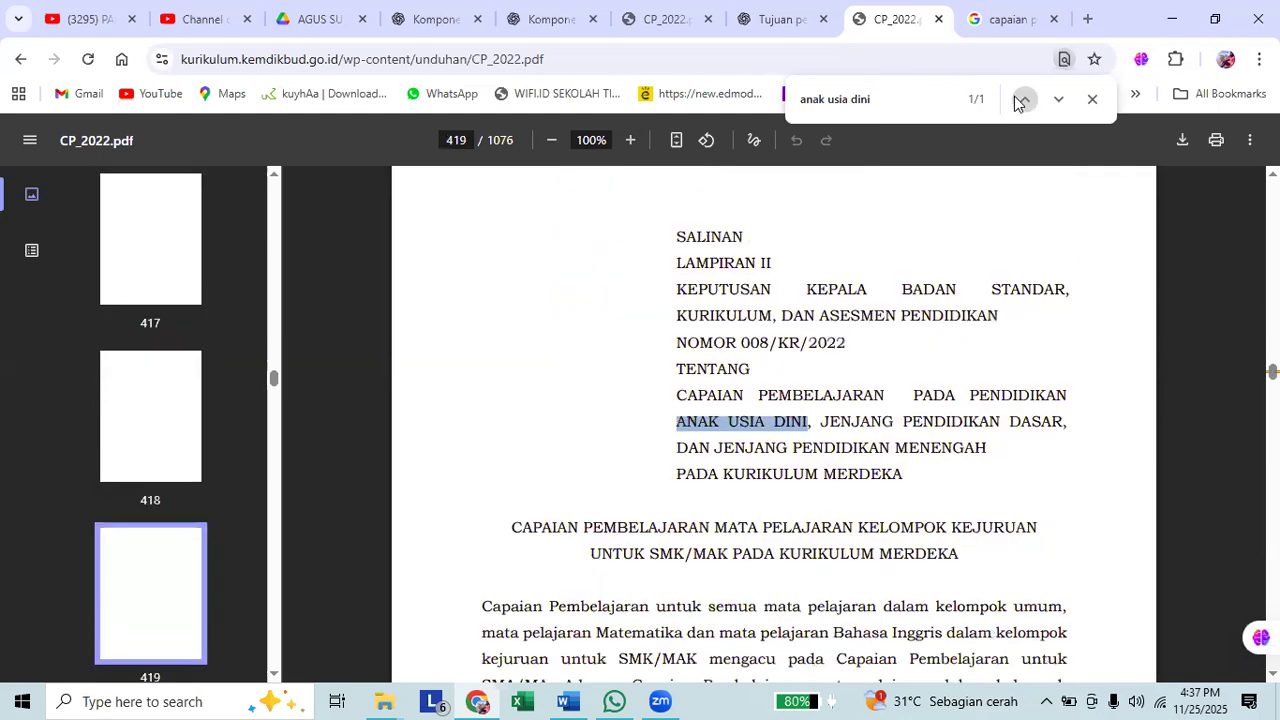
pyautogui.scroll(-3, 953, 235)
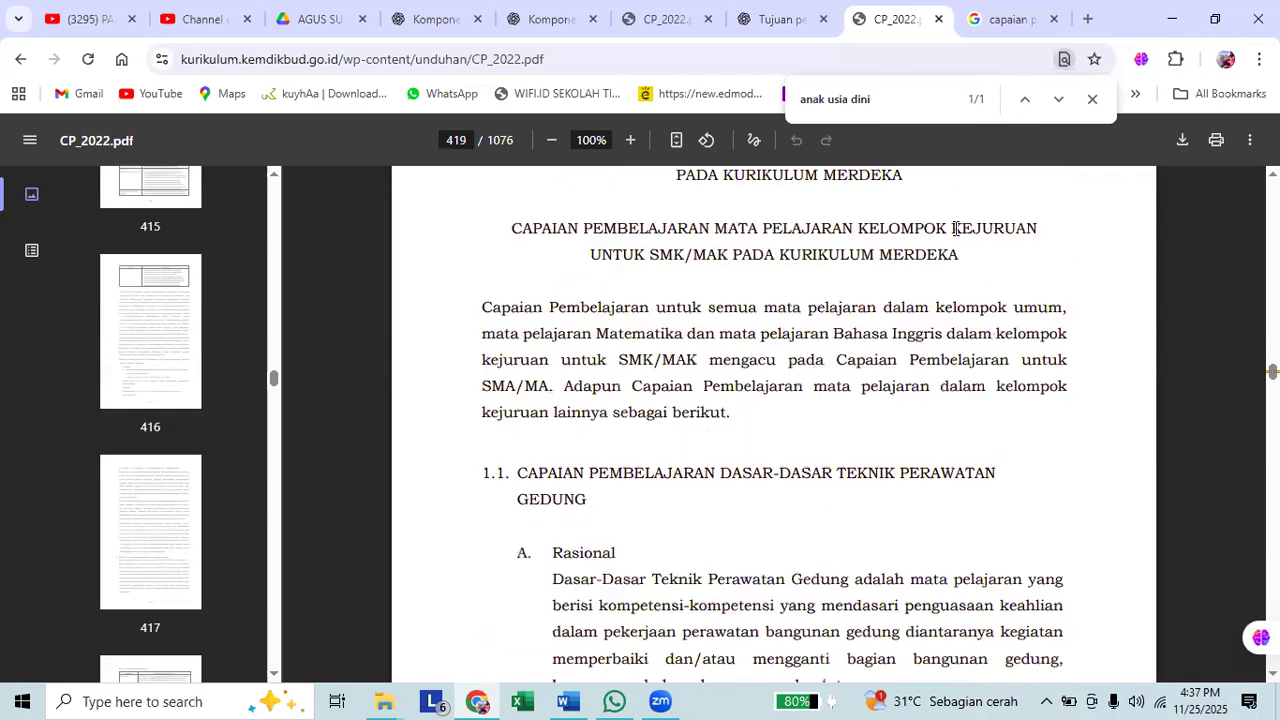
pyautogui.scroll(-5, 955, 228)
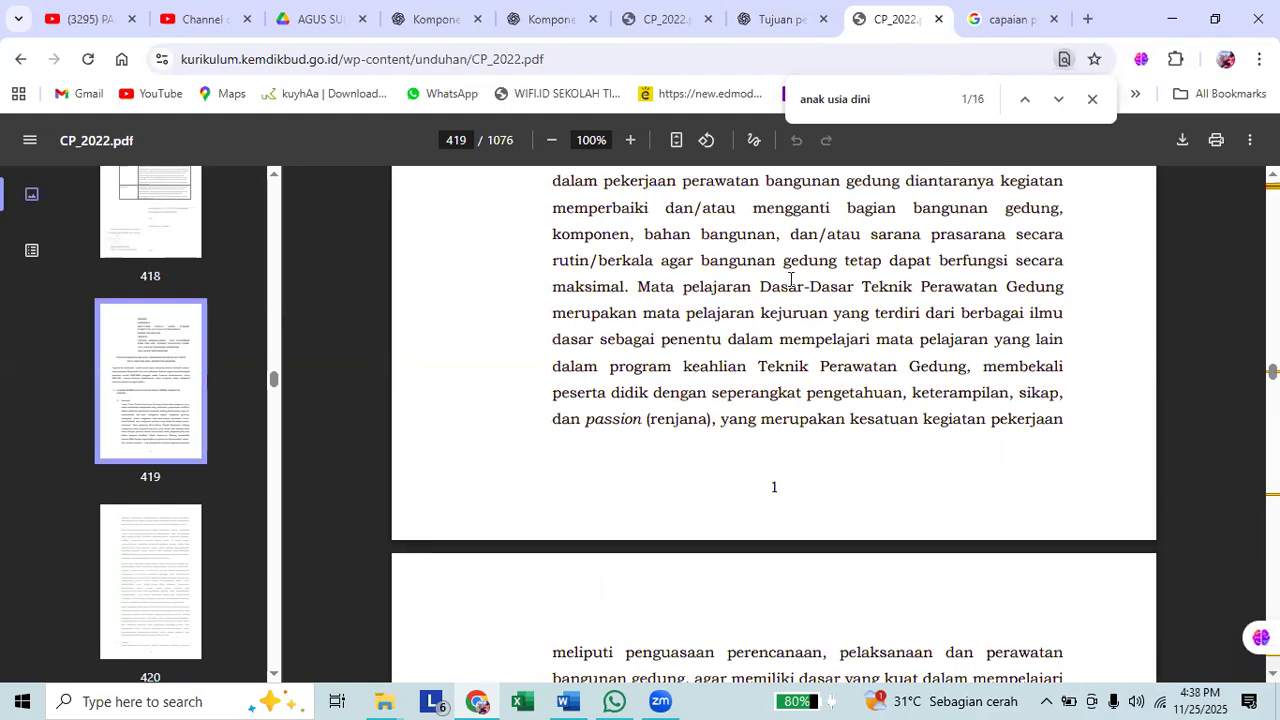
pyautogui.scroll(1, 836, 296)
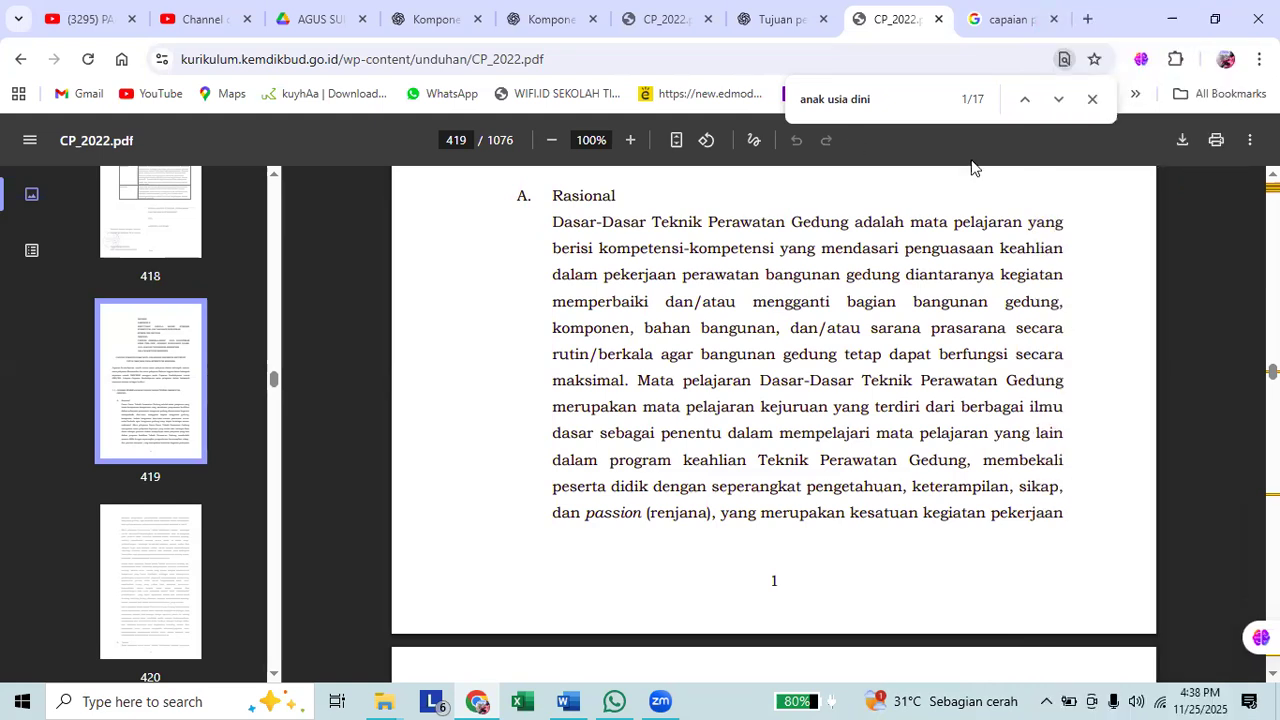
pyautogui.click(1092, 99)
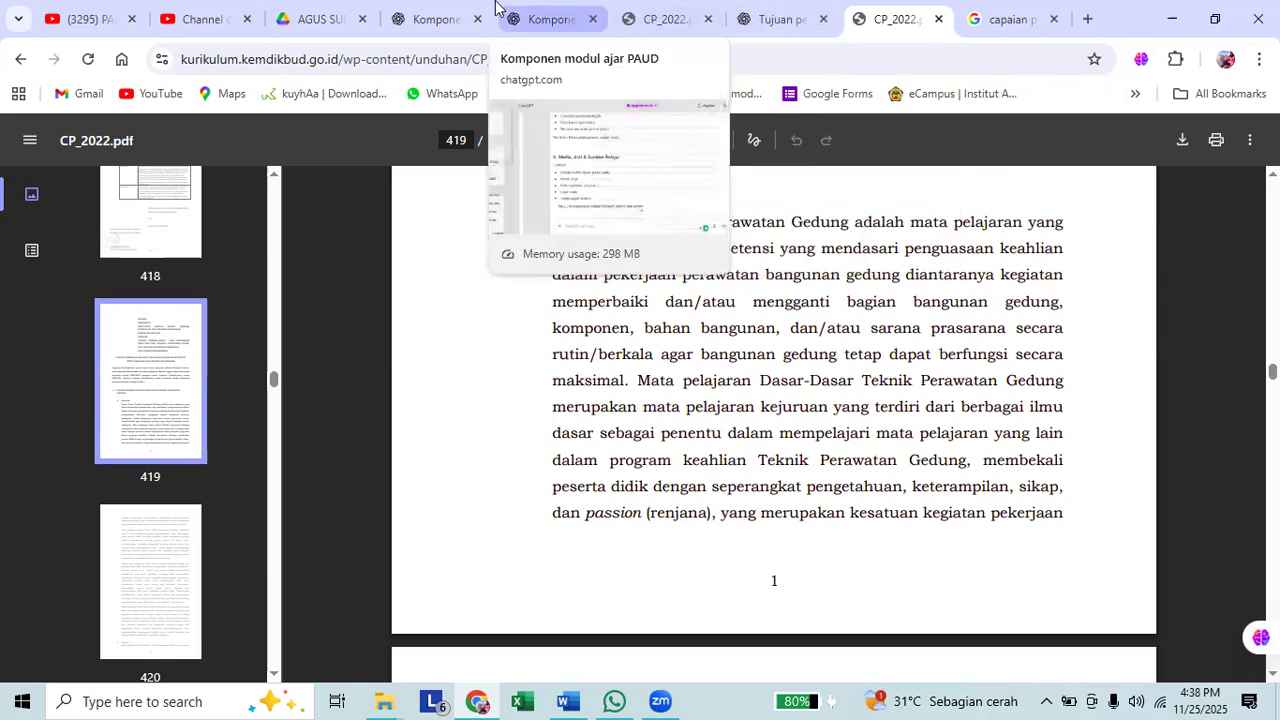
# Switch to the ChatGPT chat "Komponen modul ajar", select its question "apa komponen penyusun modul ajar?", and start a new chat.
pyautogui.click(425, 18)
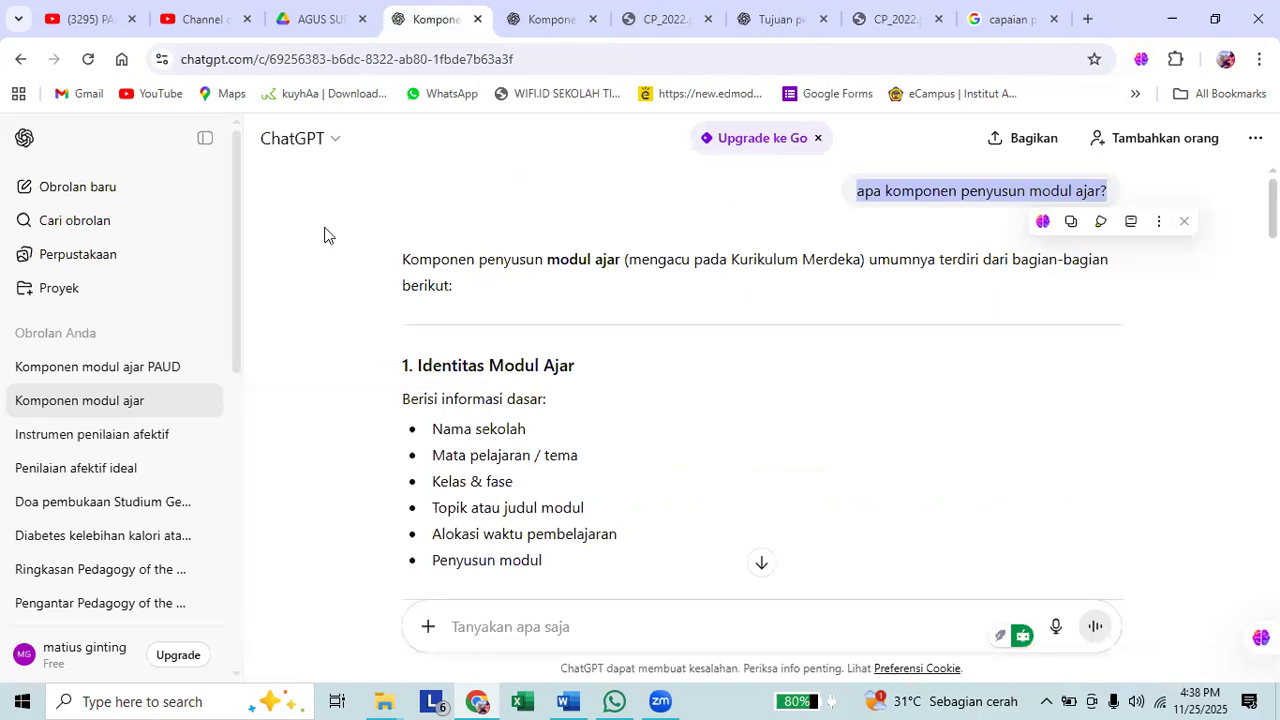
pyautogui.click(1184, 221)
pyautogui.click(1000, 232)
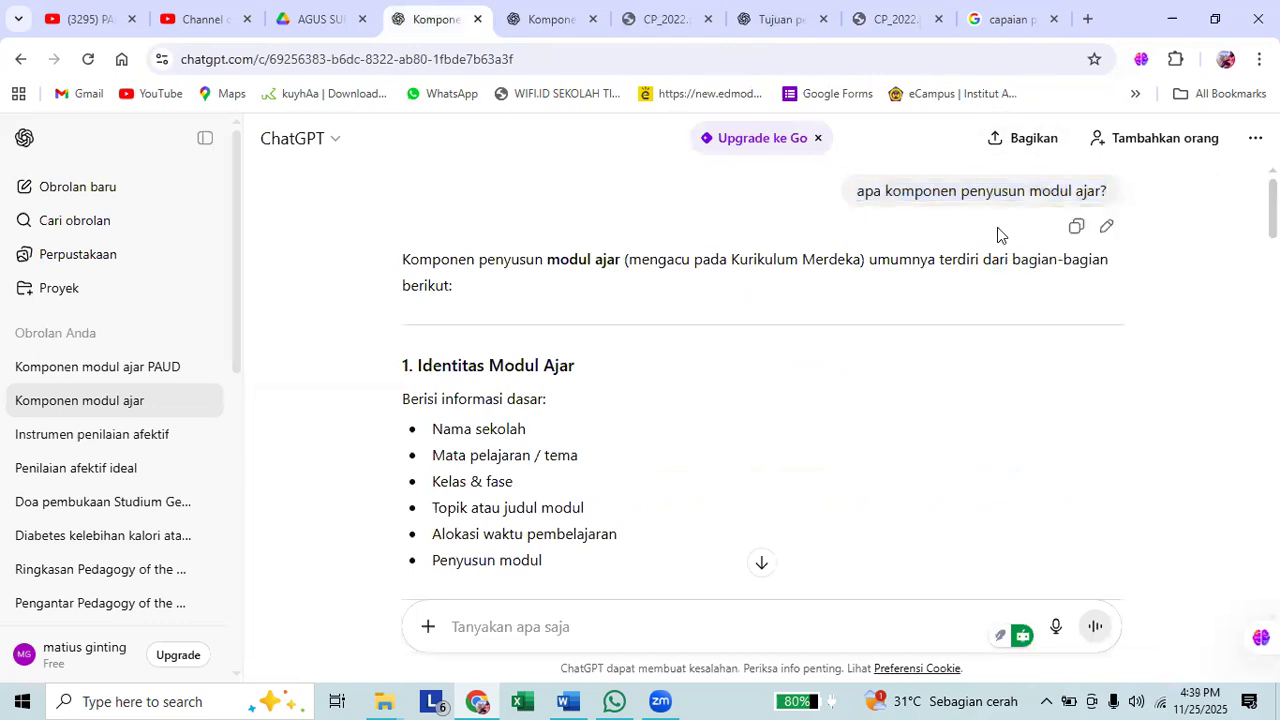
pyautogui.moveTo(857, 195); pyautogui.dragTo(1231, 211)
pyautogui.hotkey('ctrl', 'c')
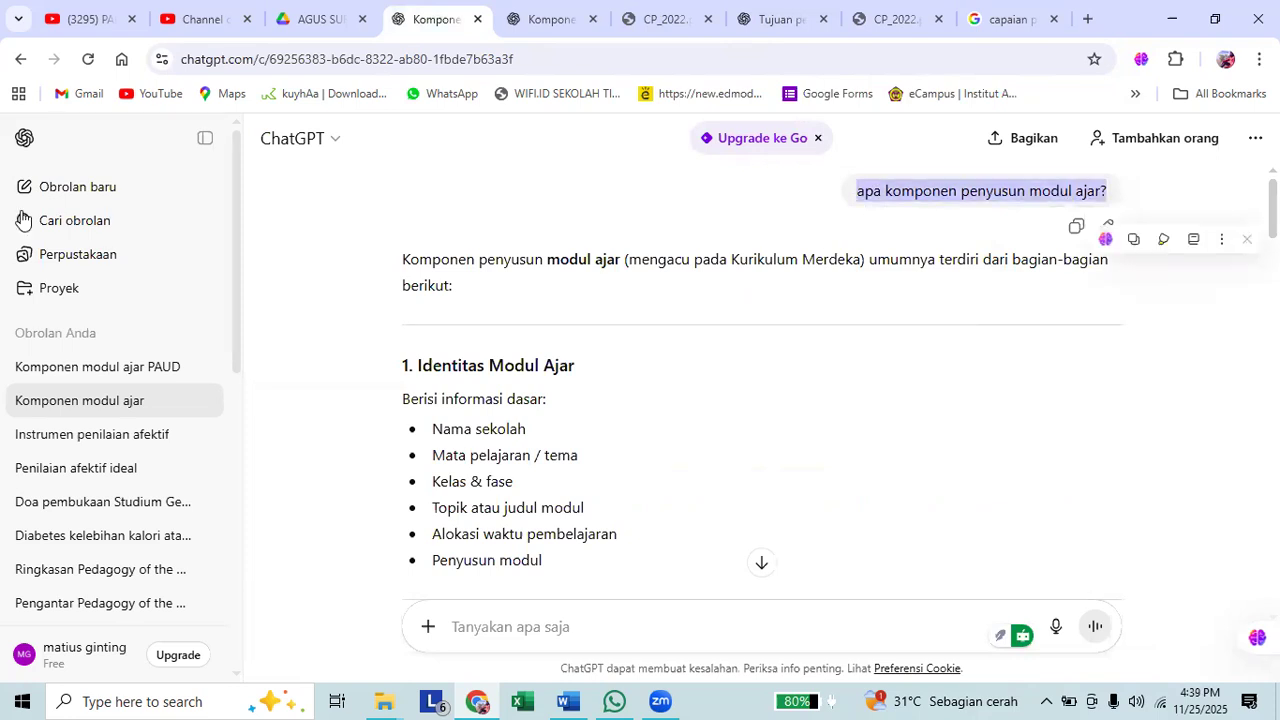
pyautogui.click(100, 187)
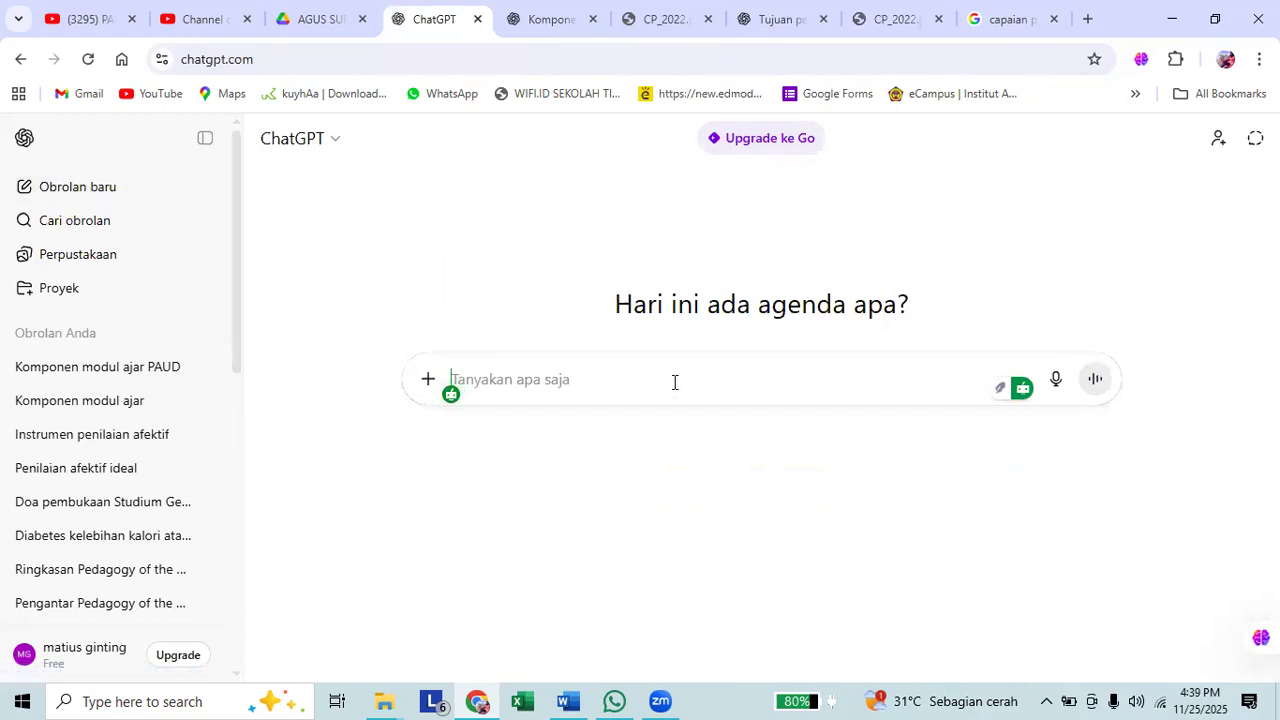
# Ask ChatGPT "apa komponen penyusun modul ajar?" and read its answer through to the "Ringkasannya" summary.
pyautogui.hotkey('ctrl', 'v')
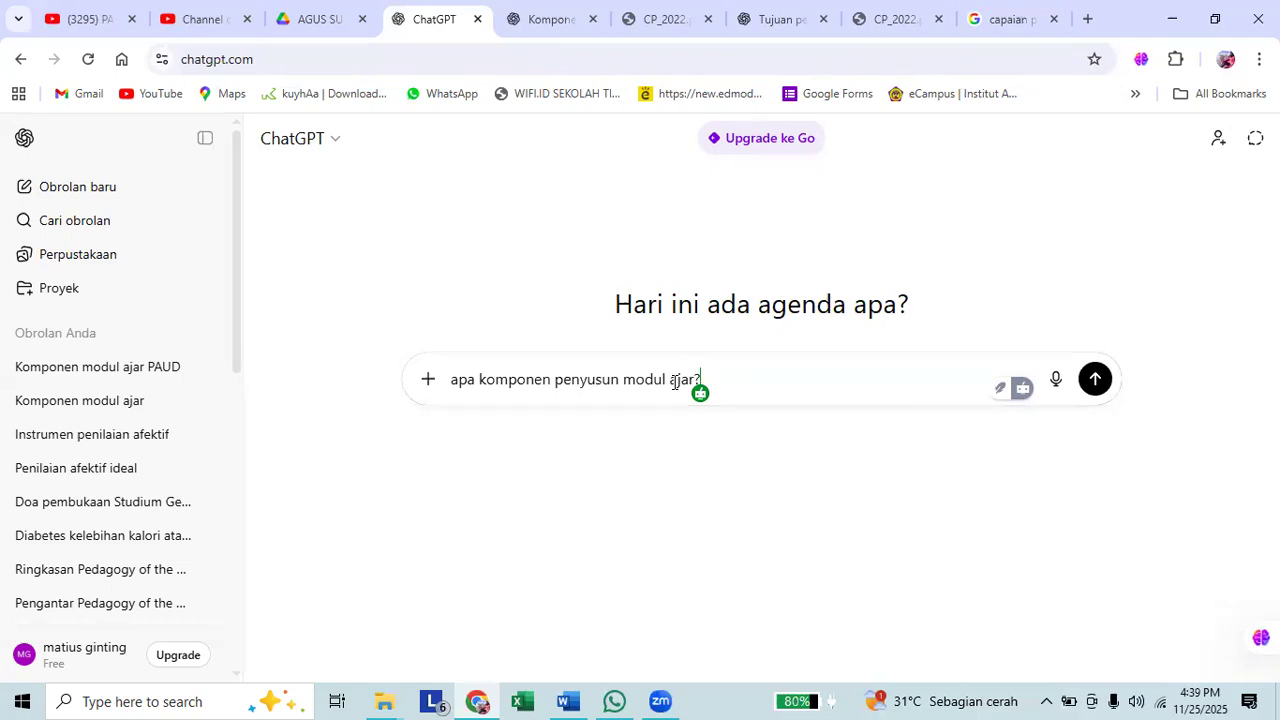
pyautogui.press('Return')
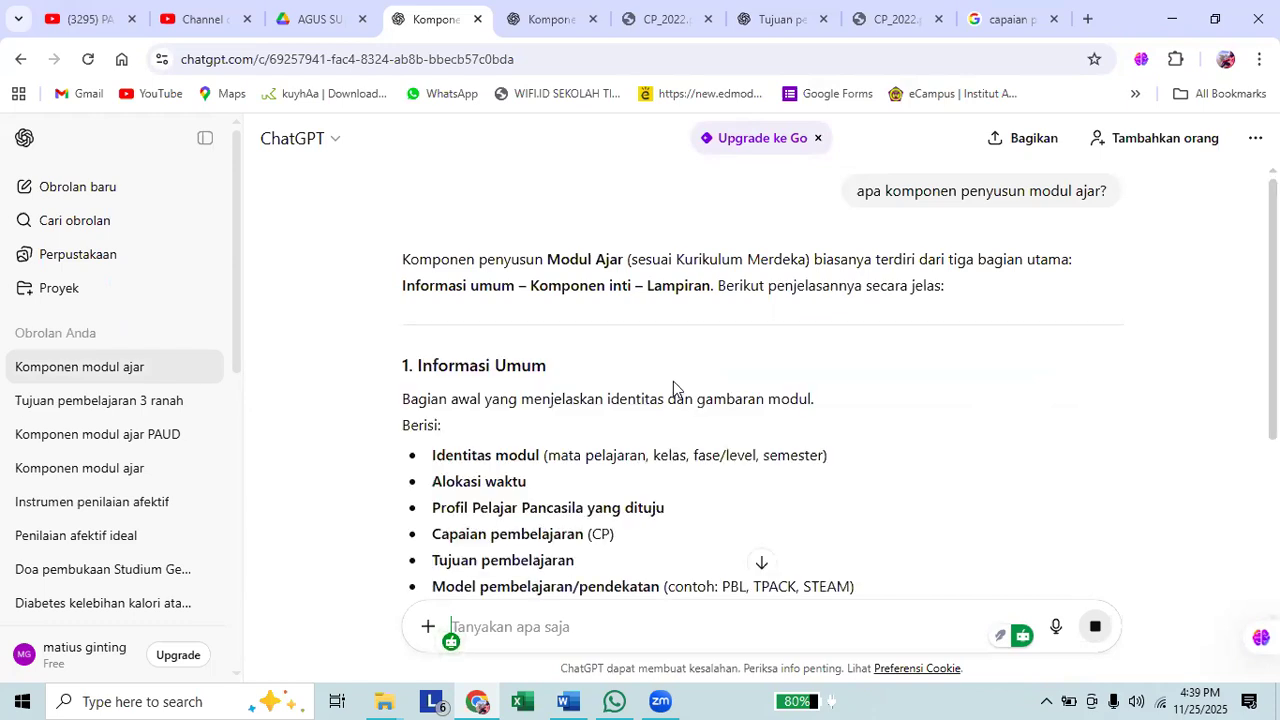
pyautogui.scroll(-3, 697, 383)
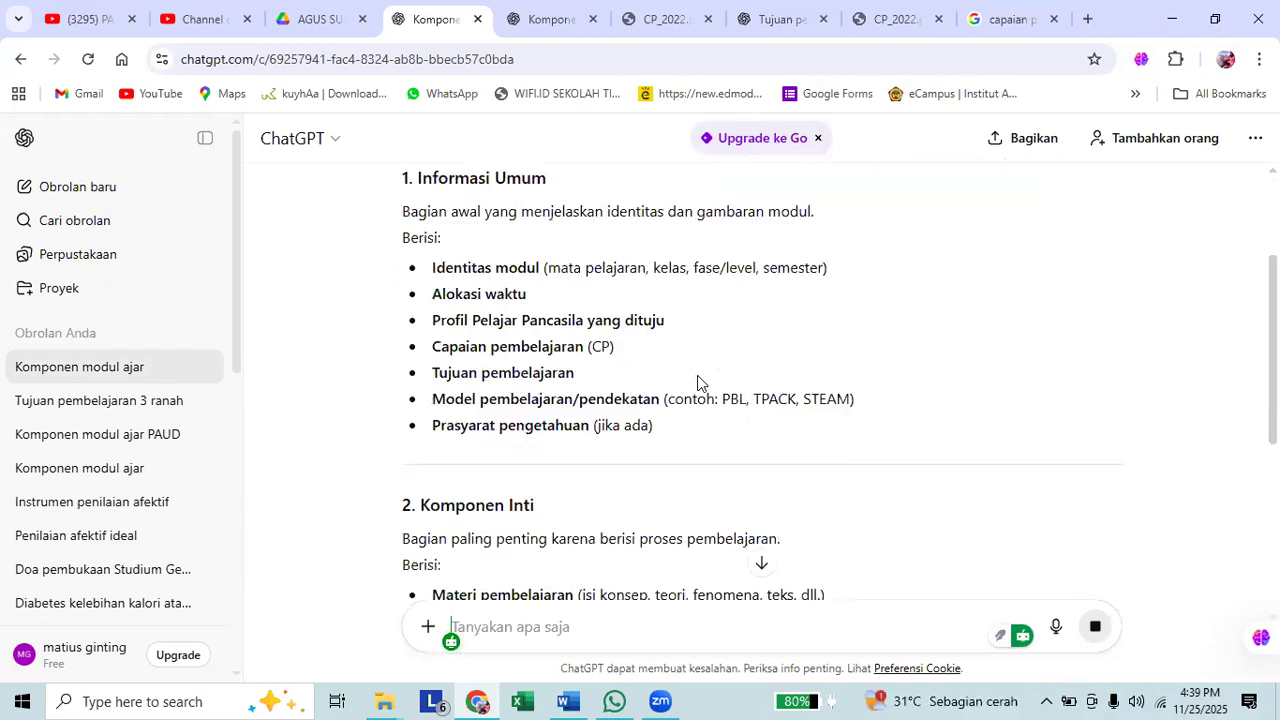
pyautogui.scroll(-2, 697, 383)
pyautogui.scroll(-2, 701, 374)
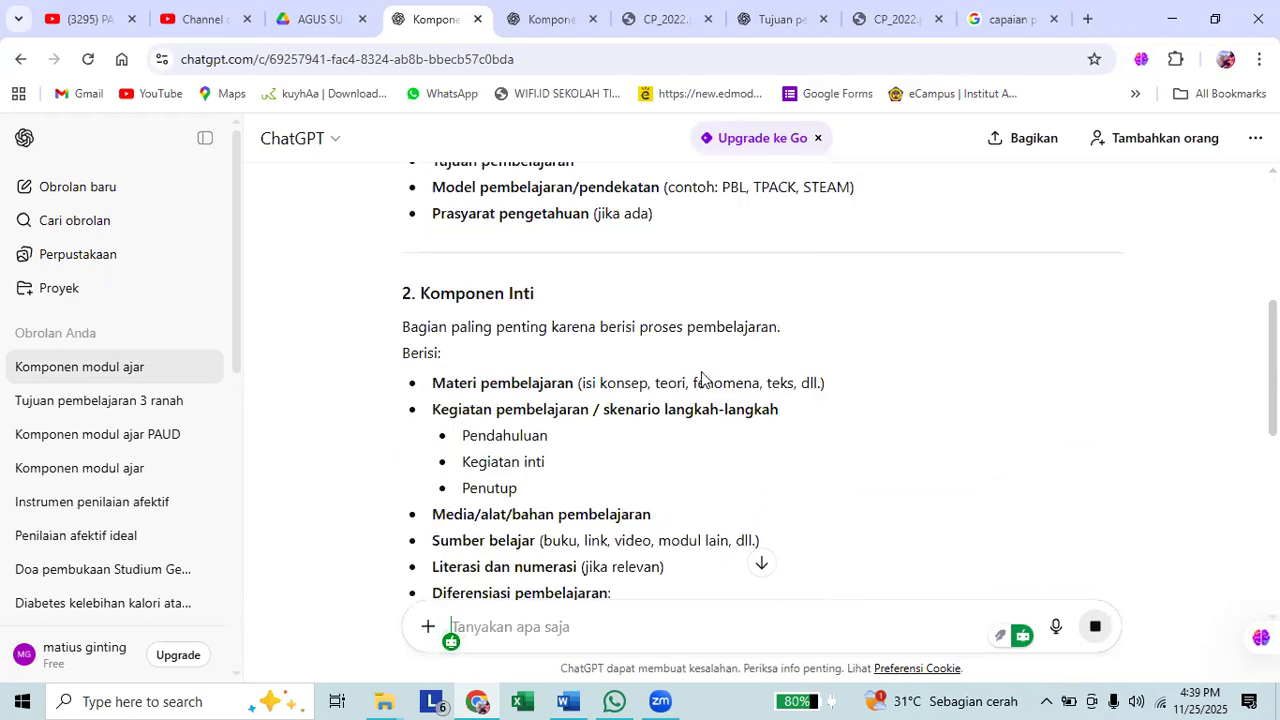
pyautogui.scroll(-9, 701, 378)
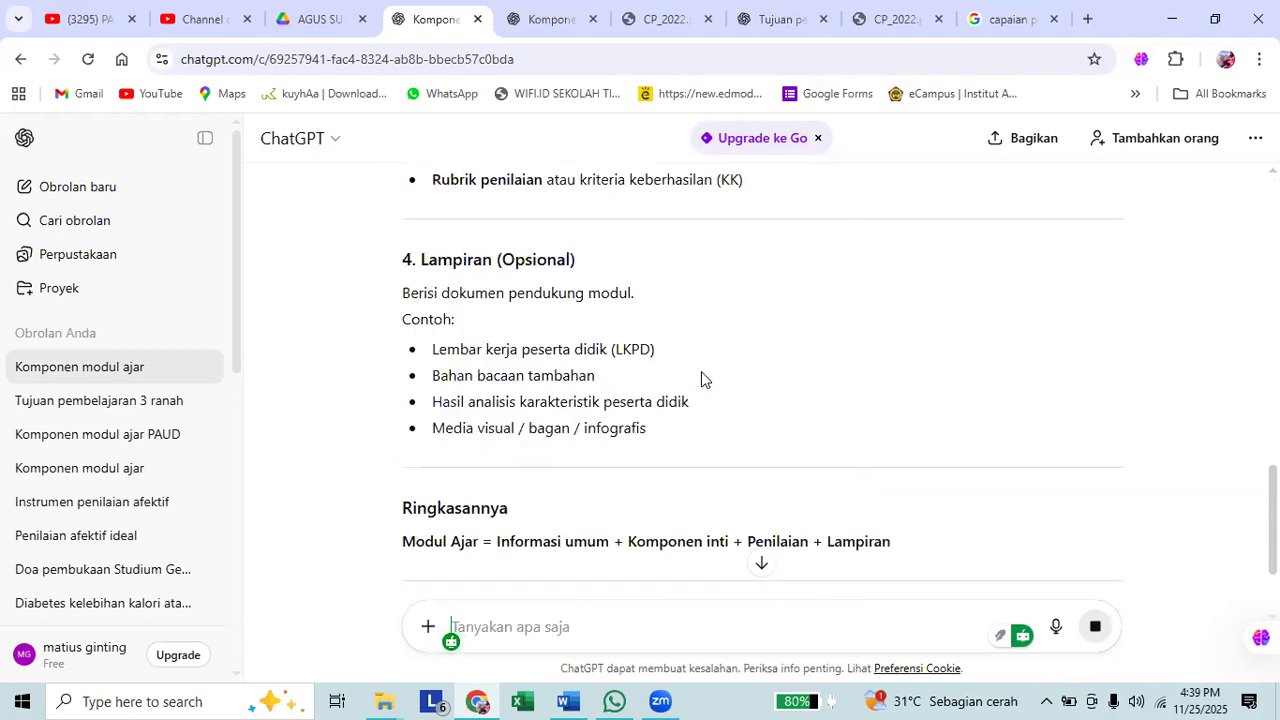
pyautogui.scroll(-2, 701, 378)
# Review the answer's sections again, from "Informasi Umum" and "Komponen Inti" to "Penilaian" and "Lampiran".
pyautogui.scroll(3, 701, 378)
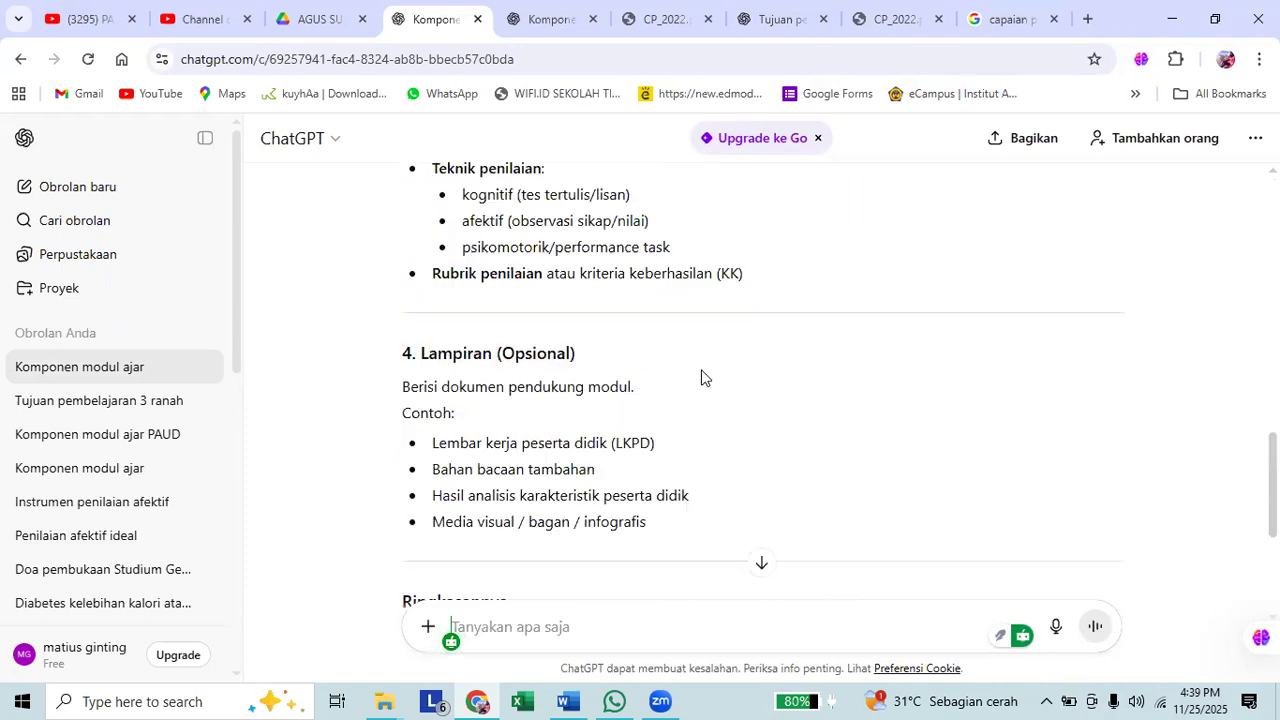
pyautogui.scroll(7, 679, 346)
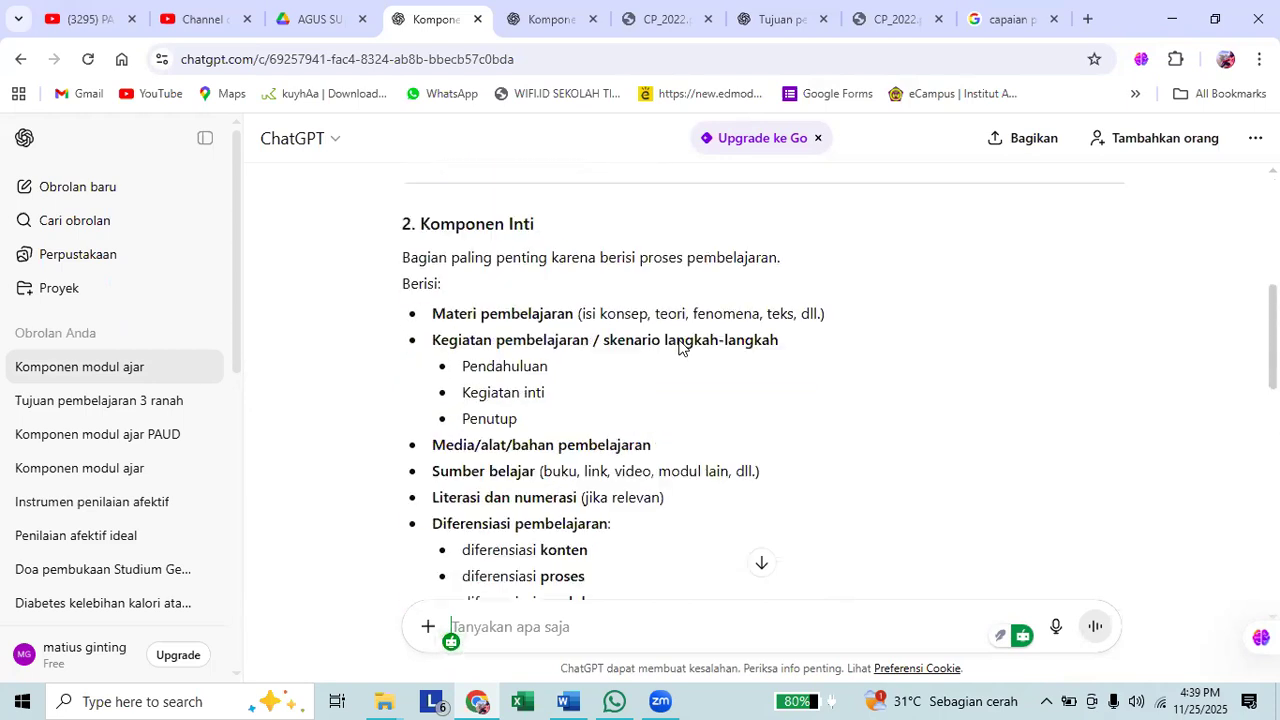
pyautogui.scroll(3, 679, 346)
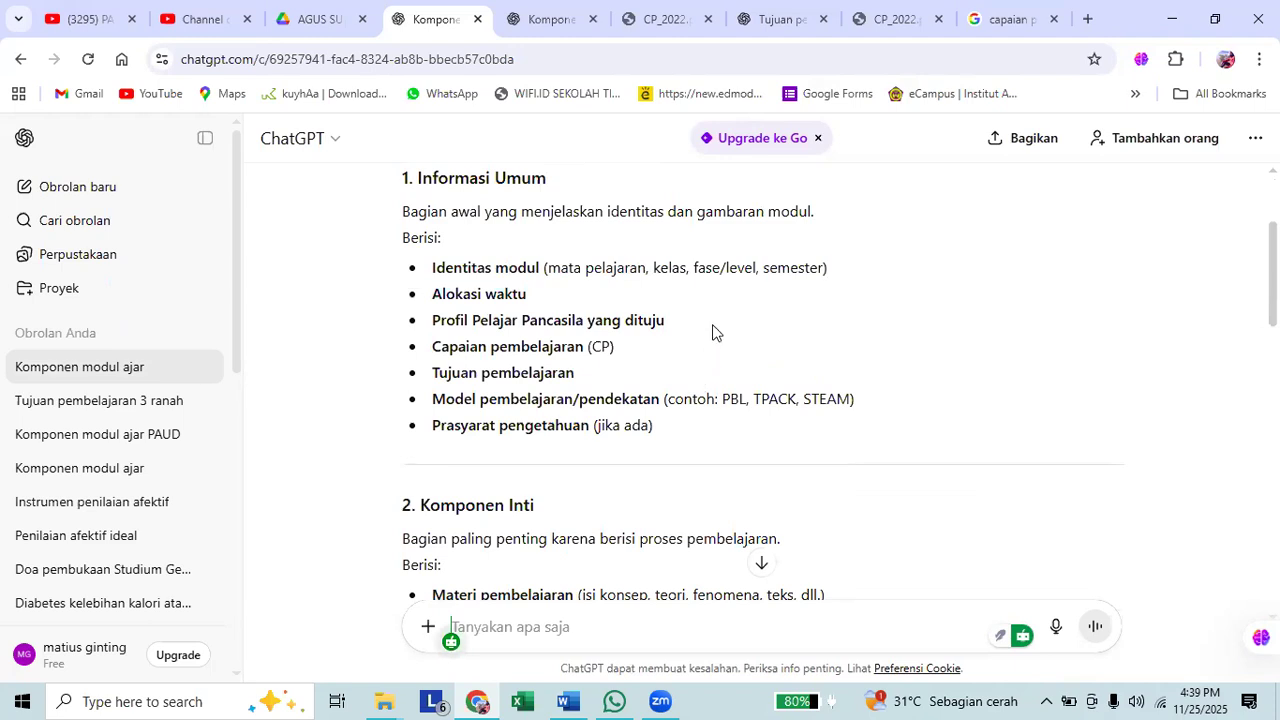
pyautogui.scroll(-1, 638, 304)
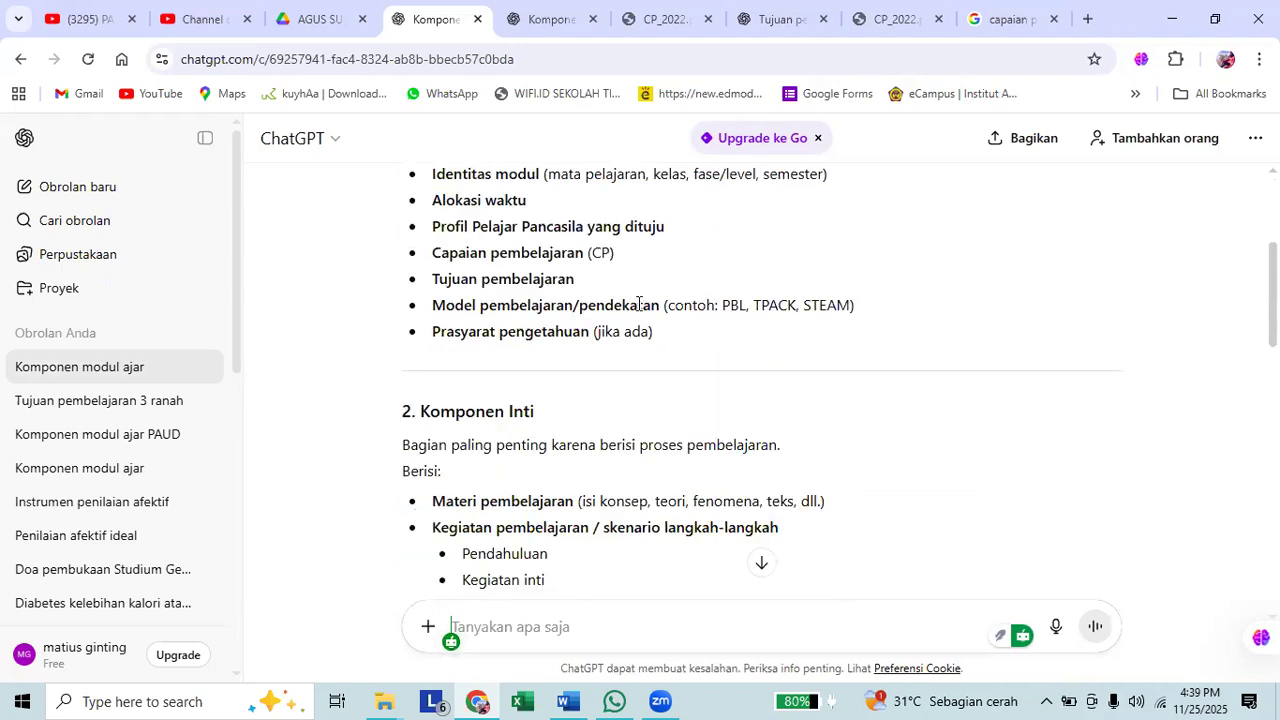
pyautogui.scroll(-6, 638, 304)
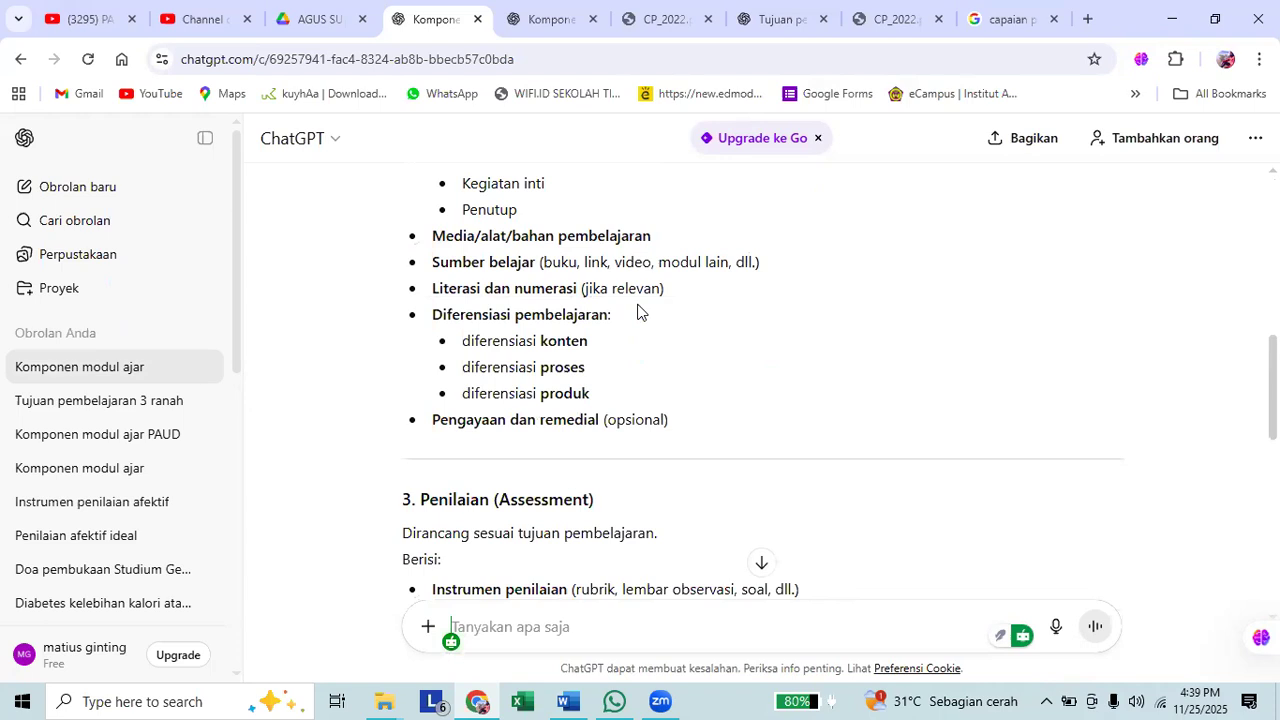
pyautogui.scroll(-6, 638, 311)
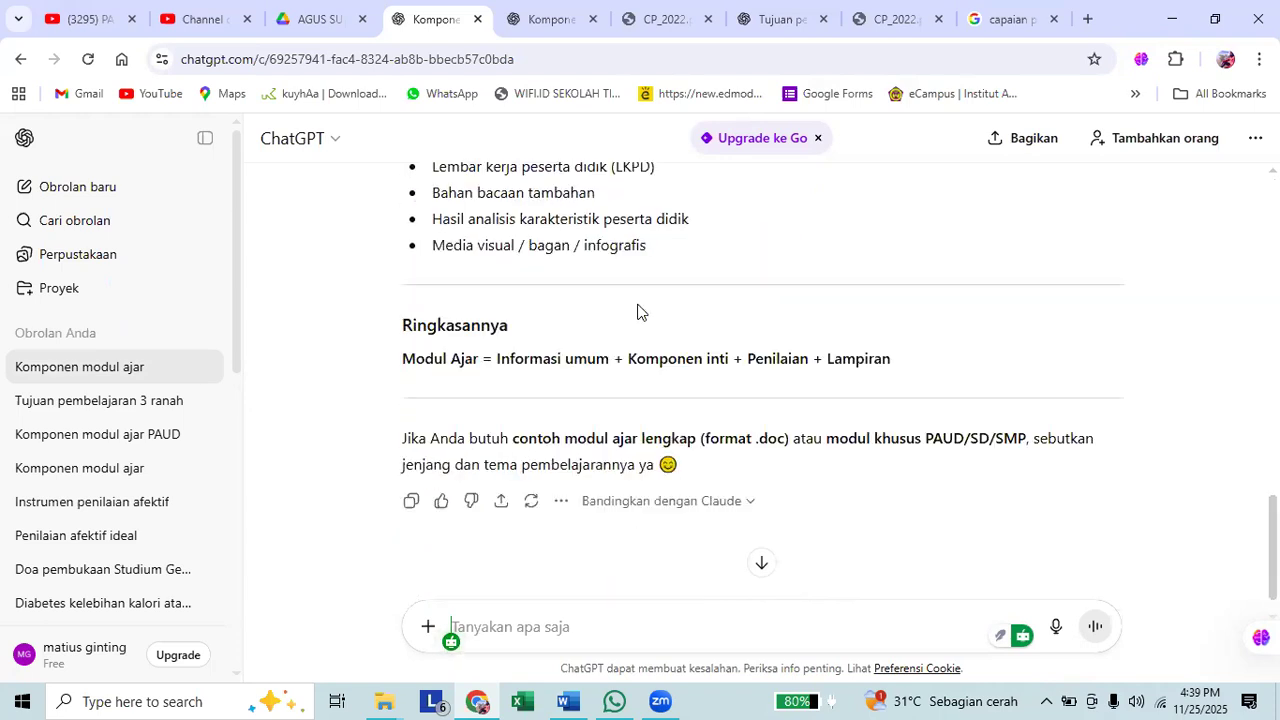
pyautogui.scroll(15, 640, 315)
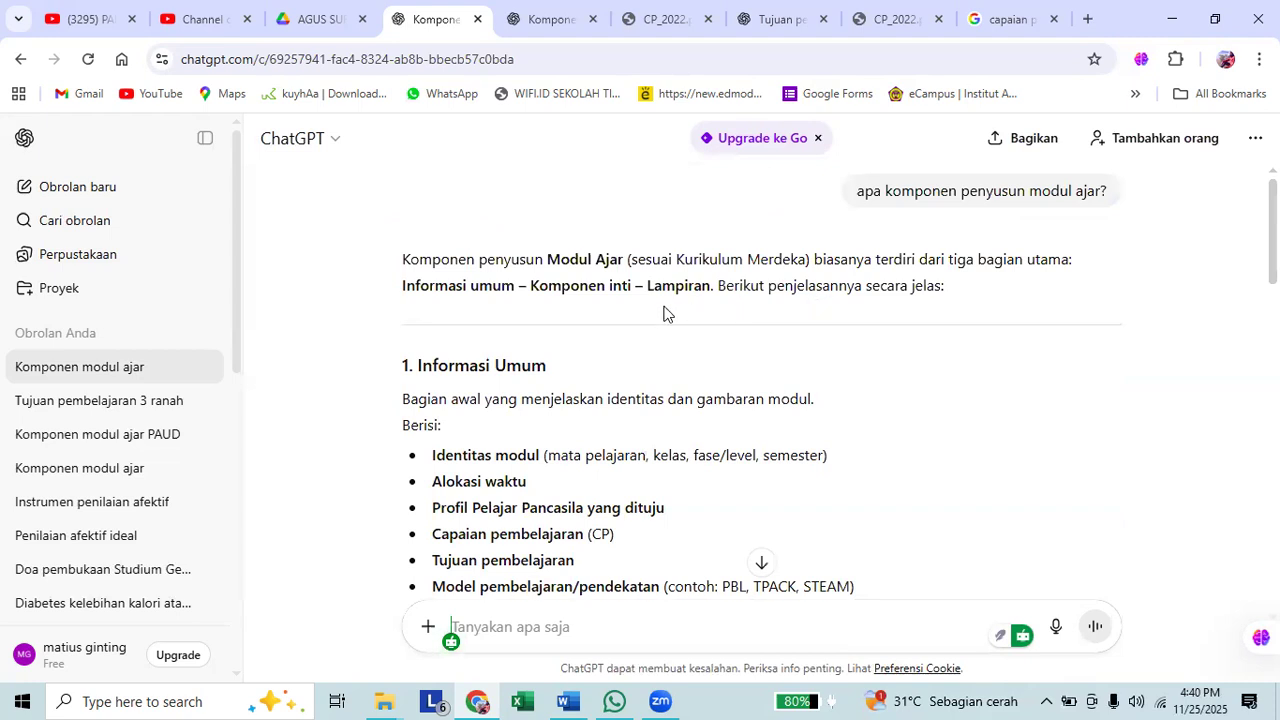
pyautogui.scroll(-1, 408, 477)
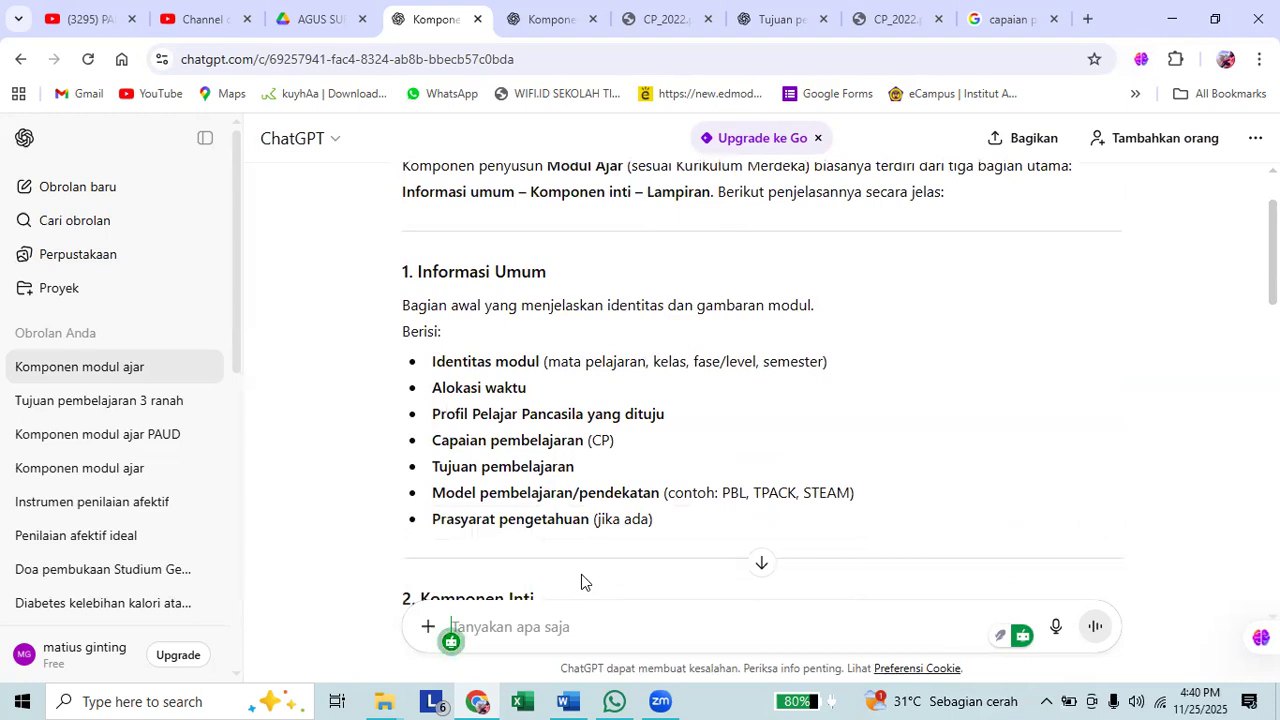
# Select the answer text from "1. Informasi Umum" down to the "Ringkasannya" section.
pyautogui.moveTo(406, 280); pyautogui.dragTo(745, 355)
pyautogui.scroll(-6, 695, 323)
pyautogui.scroll(-5, 731, 346)
pyautogui.scroll(-2, 737, 349)
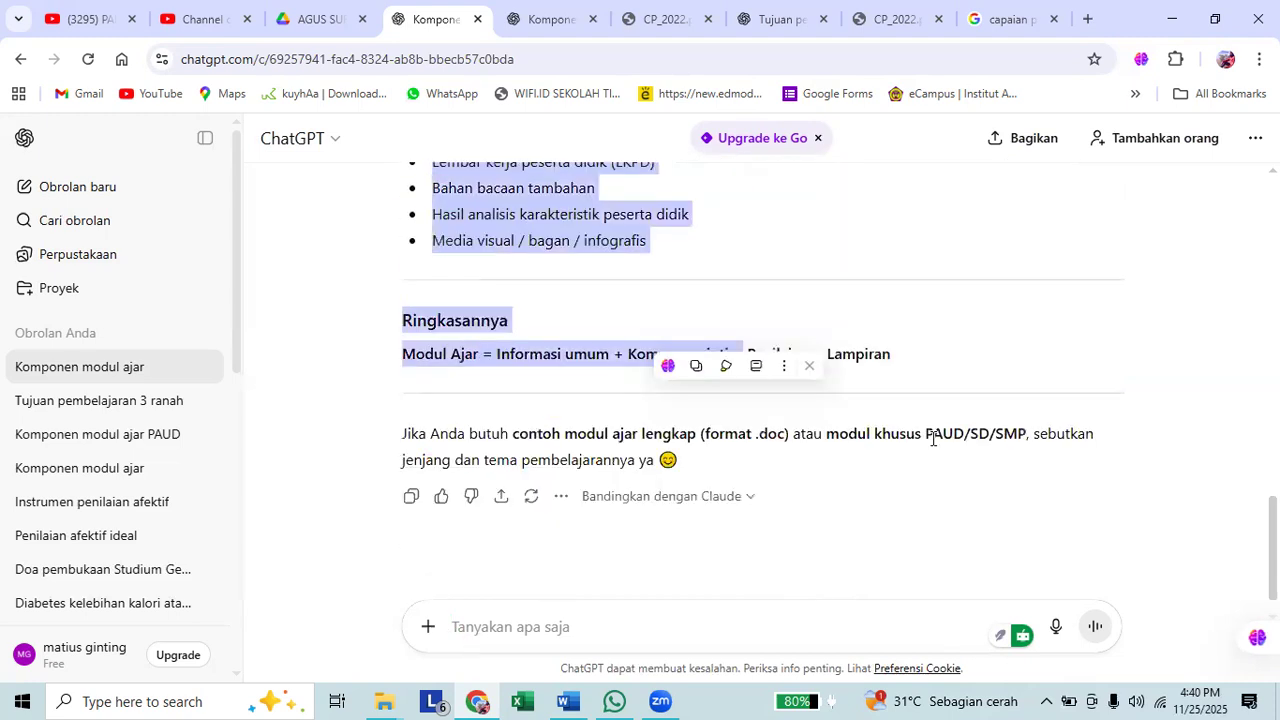
# Switch to the Word document "PROMPT UNTUK MEMBUAT MODUL AJAR" and select its section "1. Identitas Modul Ajar".
pyautogui.click(568, 701)
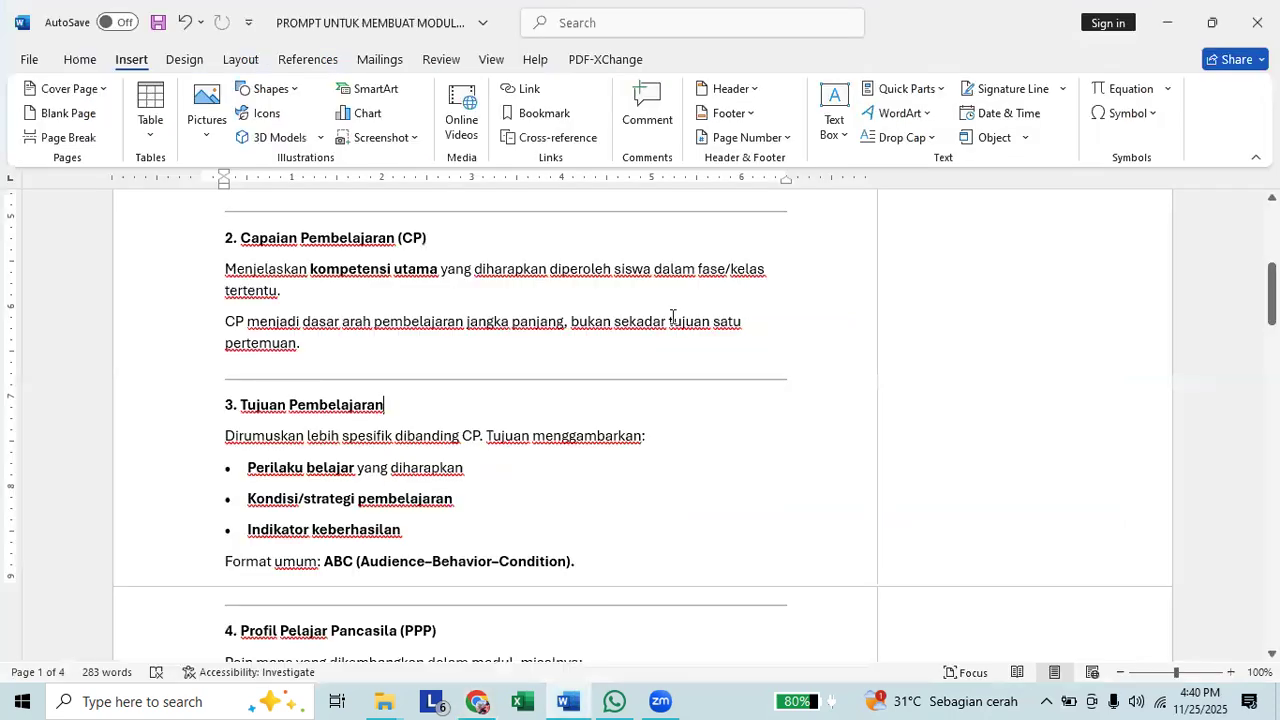
pyautogui.scroll(7, 643, 343)
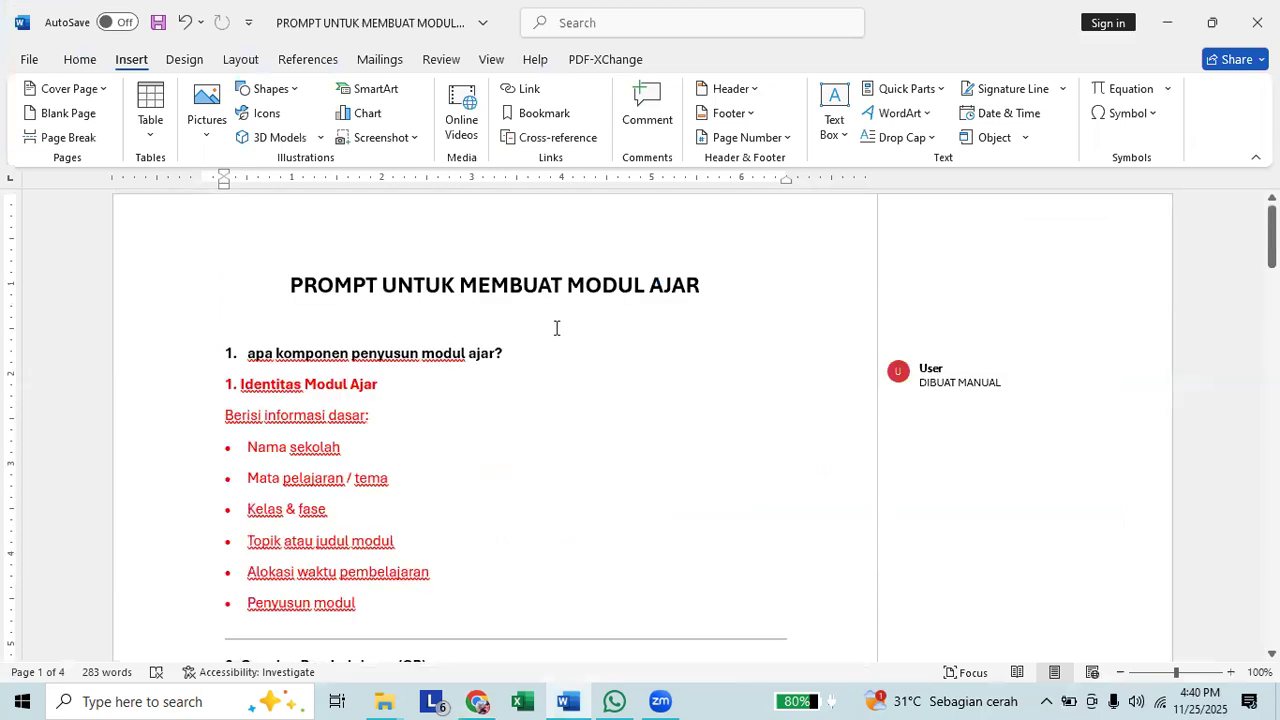
pyautogui.scroll(-1, 509, 345)
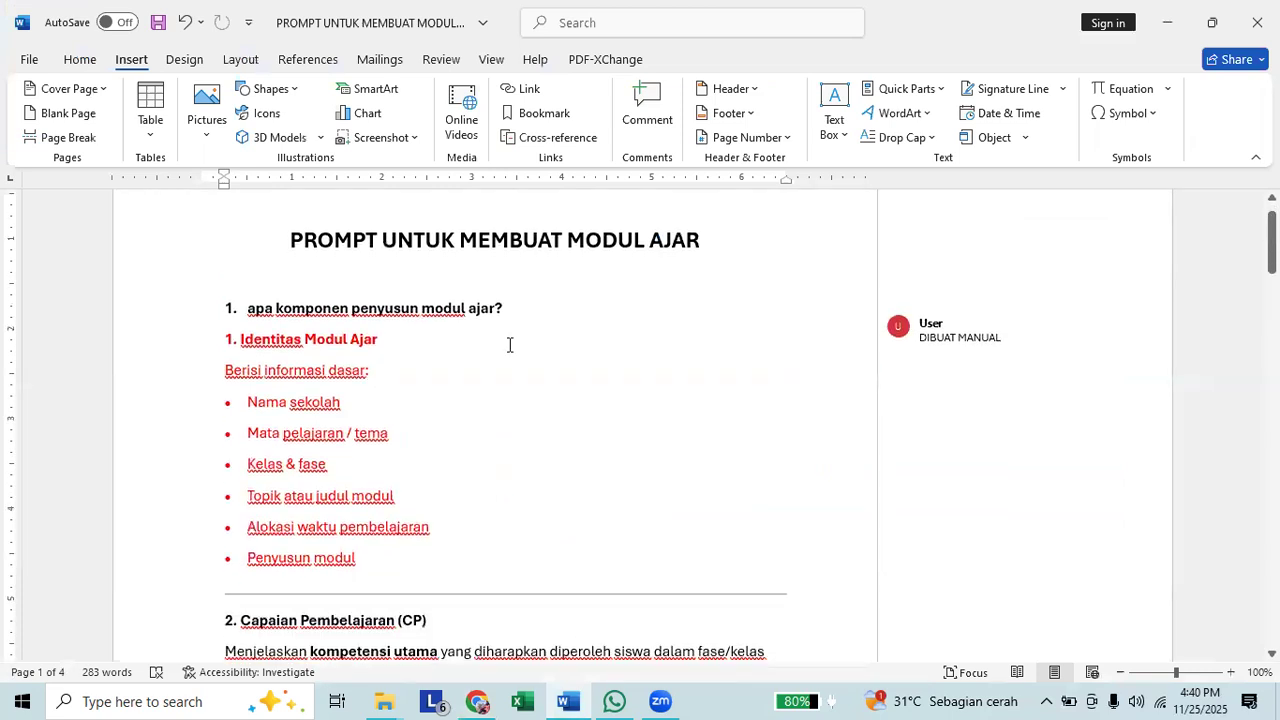
pyautogui.scroll(-1, 438, 348)
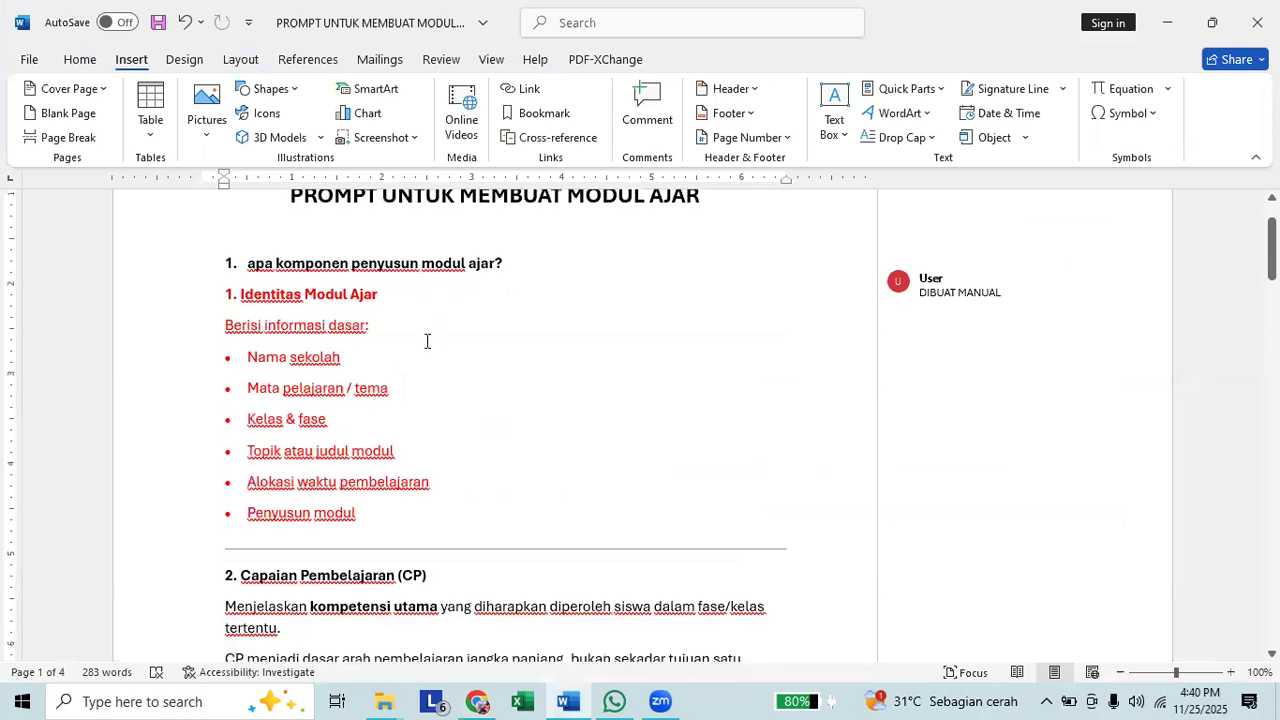
pyautogui.moveTo(227, 294); pyautogui.dragTo(305, 296)
pyautogui.moveTo(359, 367); pyautogui.dragTo(414, 526)
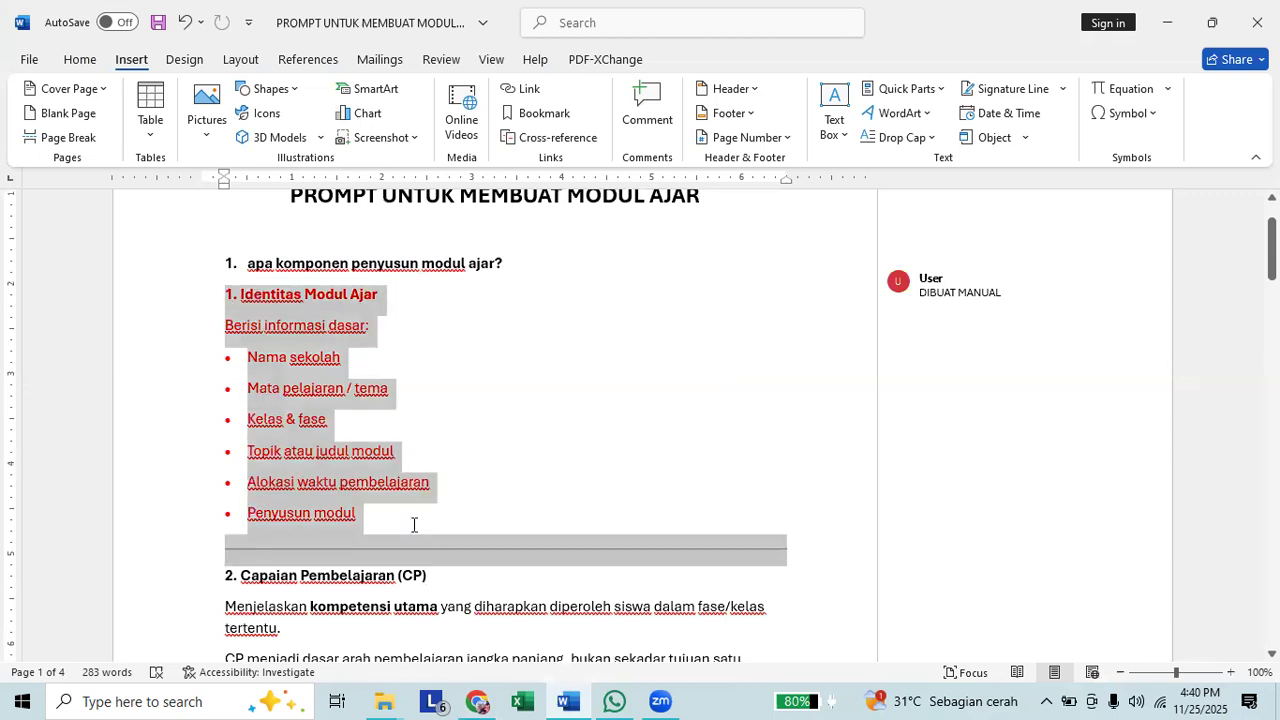
# Select the section "3. Tujuan Pembelajaran" from its heading into the "Format umum" line.
pyautogui.scroll(-2, 248, 488)
pyautogui.scroll(-1, 248, 488)
pyautogui.click(234, 491)
pyautogui.moveTo(226, 440); pyautogui.dragTo(419, 533)
# Select the whole section "4. Profil Pelajar Pancasila (PPP)", including its closing sentence.
pyautogui.scroll(-2, 197, 511)
pyautogui.scroll(-3, 306, 555)
pyautogui.scroll(-4, 289, 449)
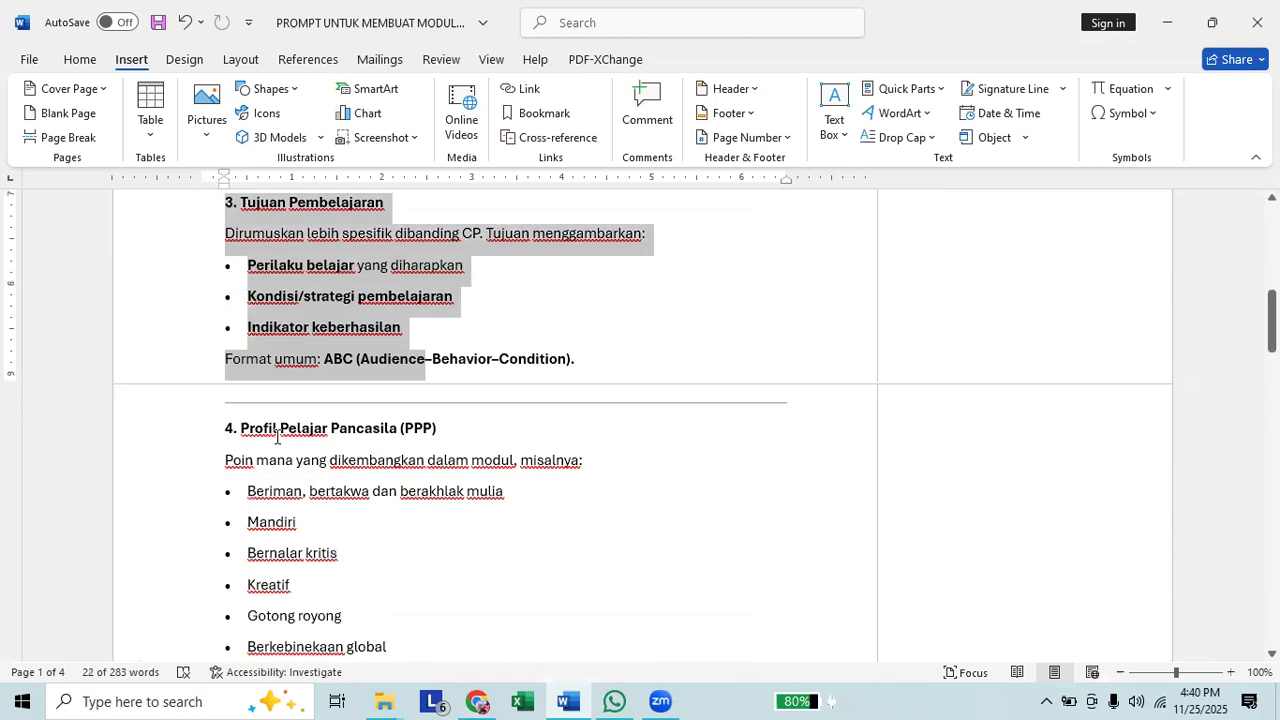
pyautogui.scroll(-2, 389, 437)
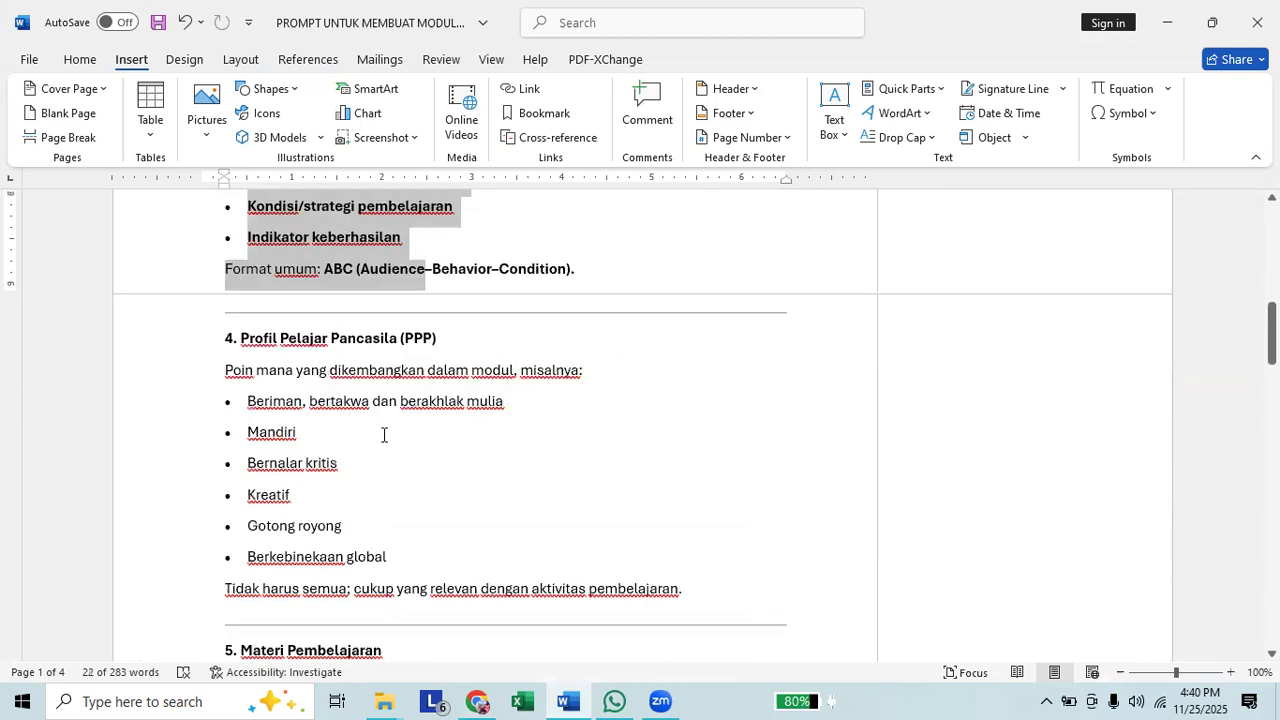
pyautogui.scroll(-2, 746, 457)
pyautogui.scroll(-1, 736, 450)
pyautogui.moveTo(736, 450); pyautogui.dragTo(194, 197)
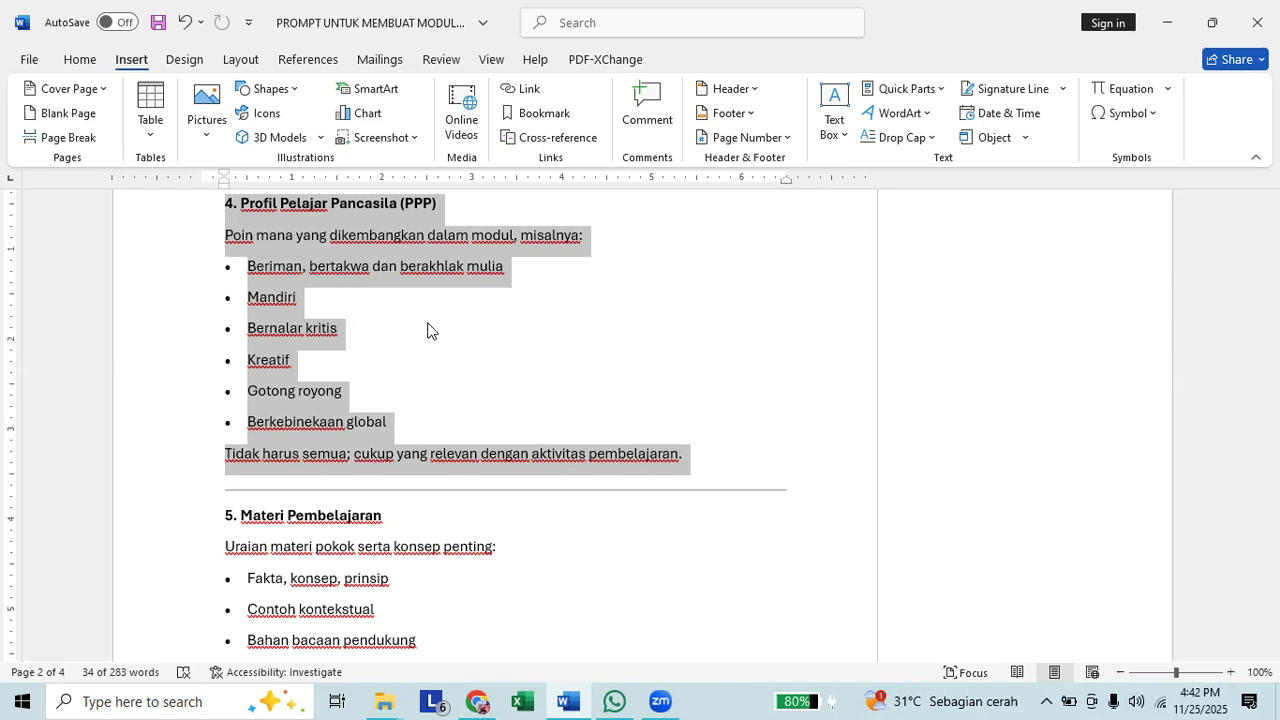
# Select the section "5. Materi Pembelajaran" with its four bullet points.
pyautogui.scroll(-3, 452, 330)
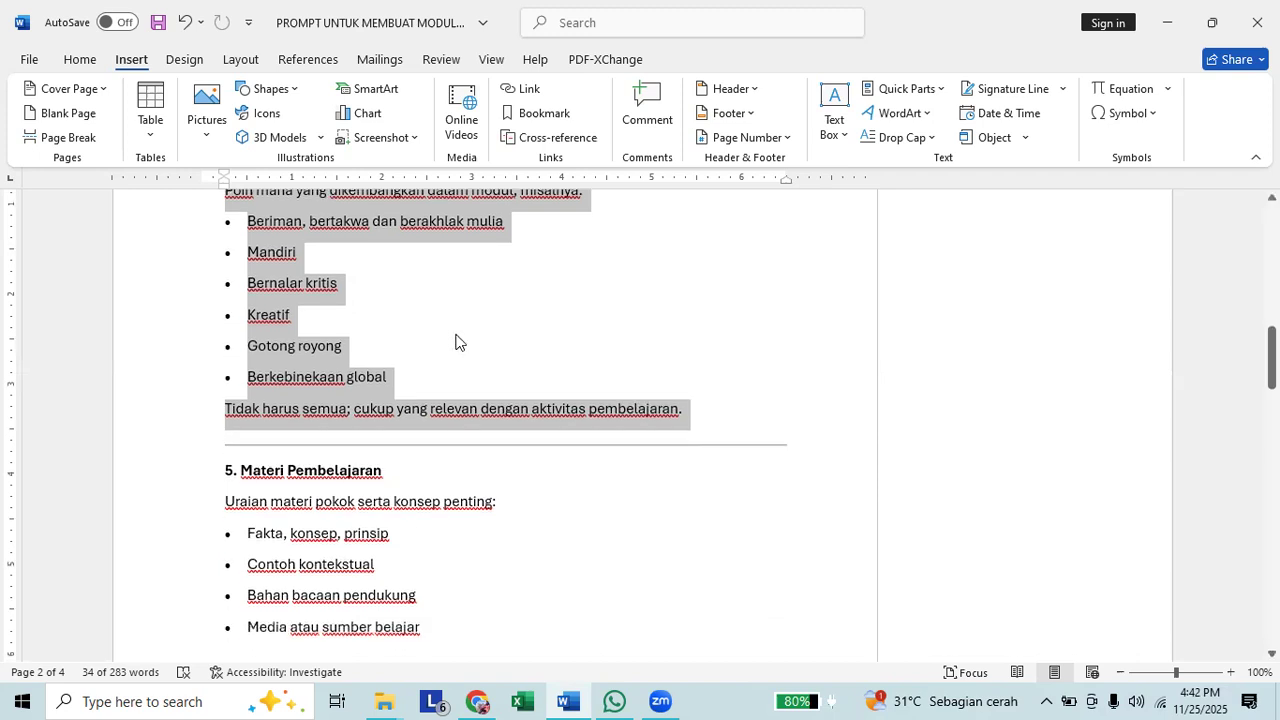
pyautogui.scroll(-1, 281, 414)
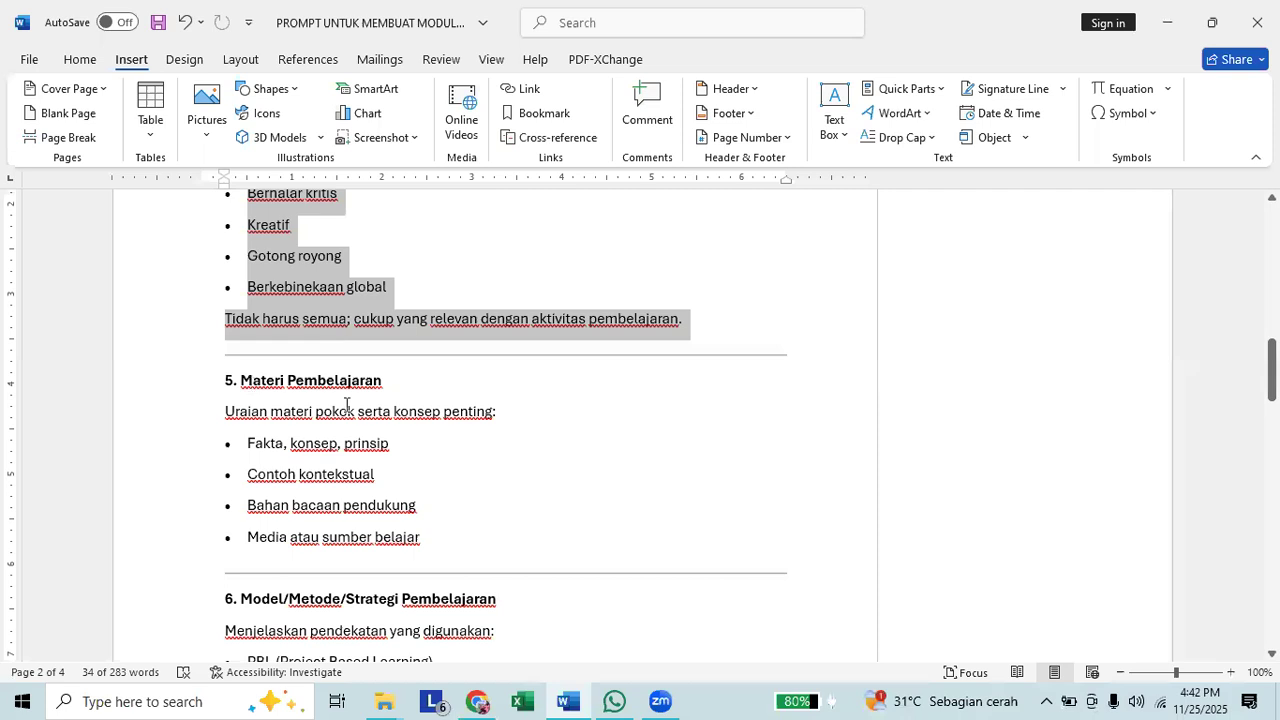
pyautogui.keyDown('shift'); pyautogui.click(446, 516); pyautogui.keyUp('shift')
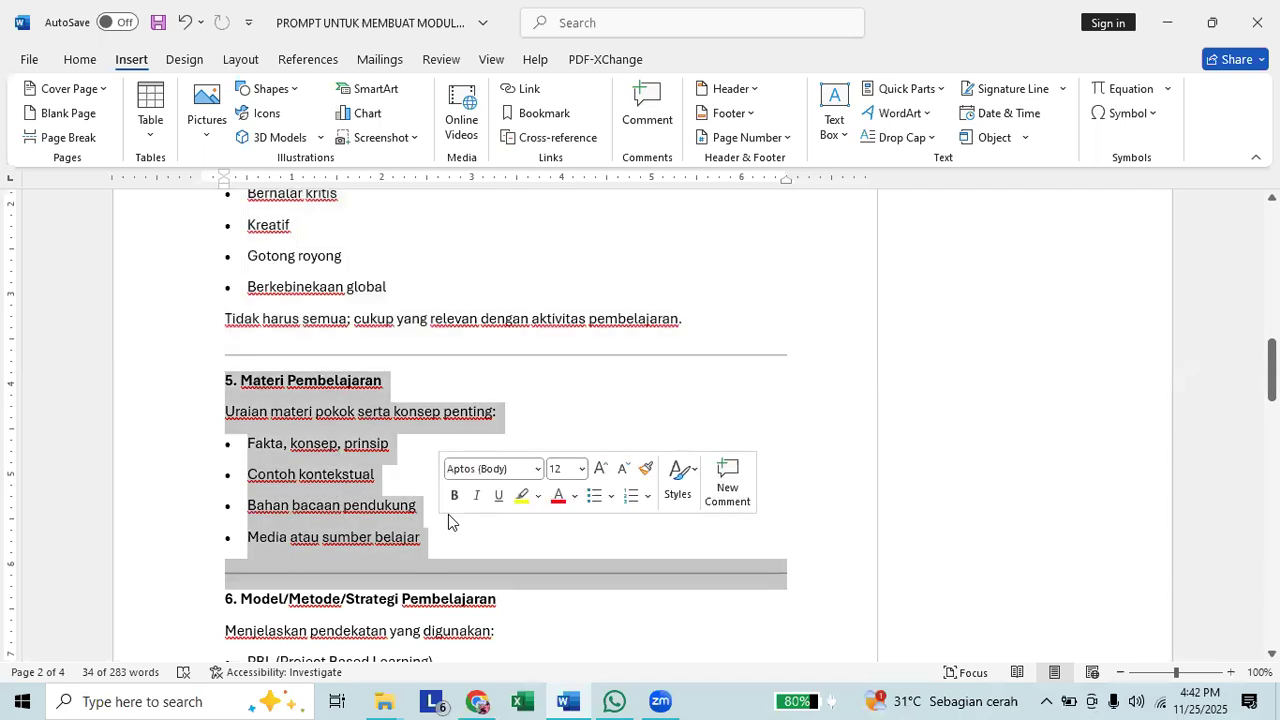
# Place the cursor at the heading "6. Model/Metode/Strategi Pembelajaran" and read the learning methods listed under it.
pyautogui.scroll(-3, 211, 472)
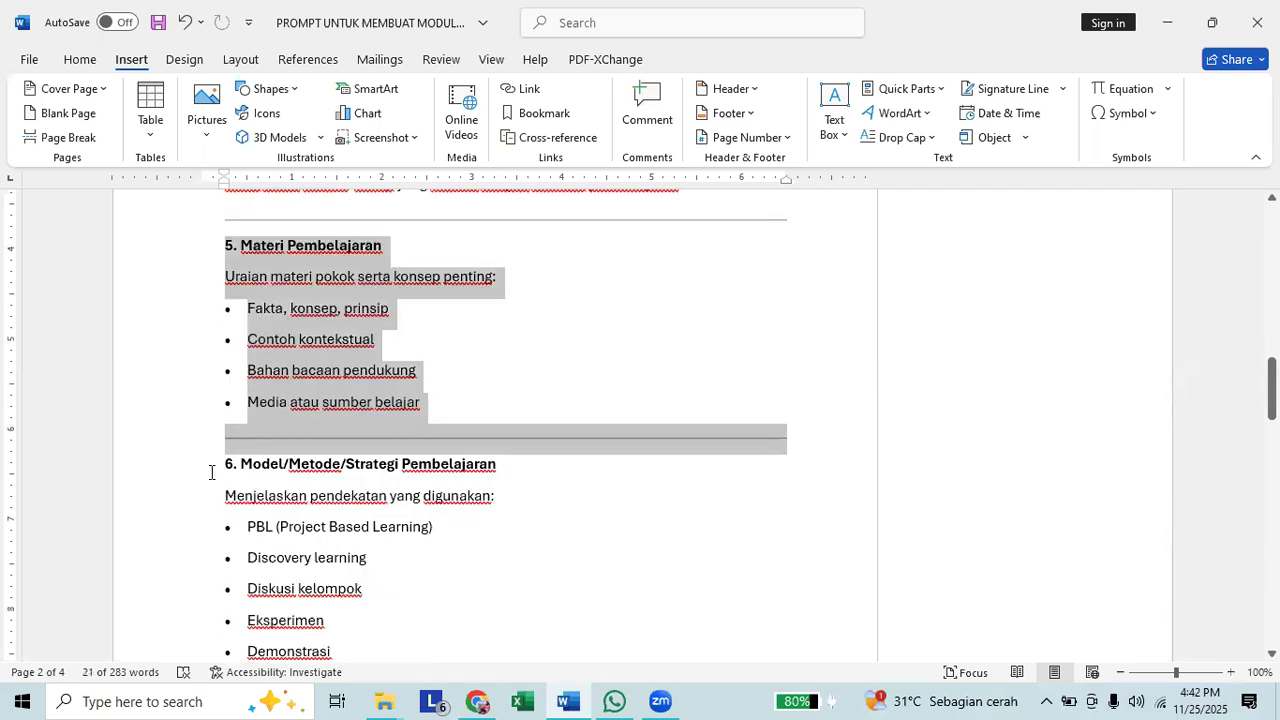
pyautogui.click(211, 472)
pyautogui.scroll(-6, 211, 472)
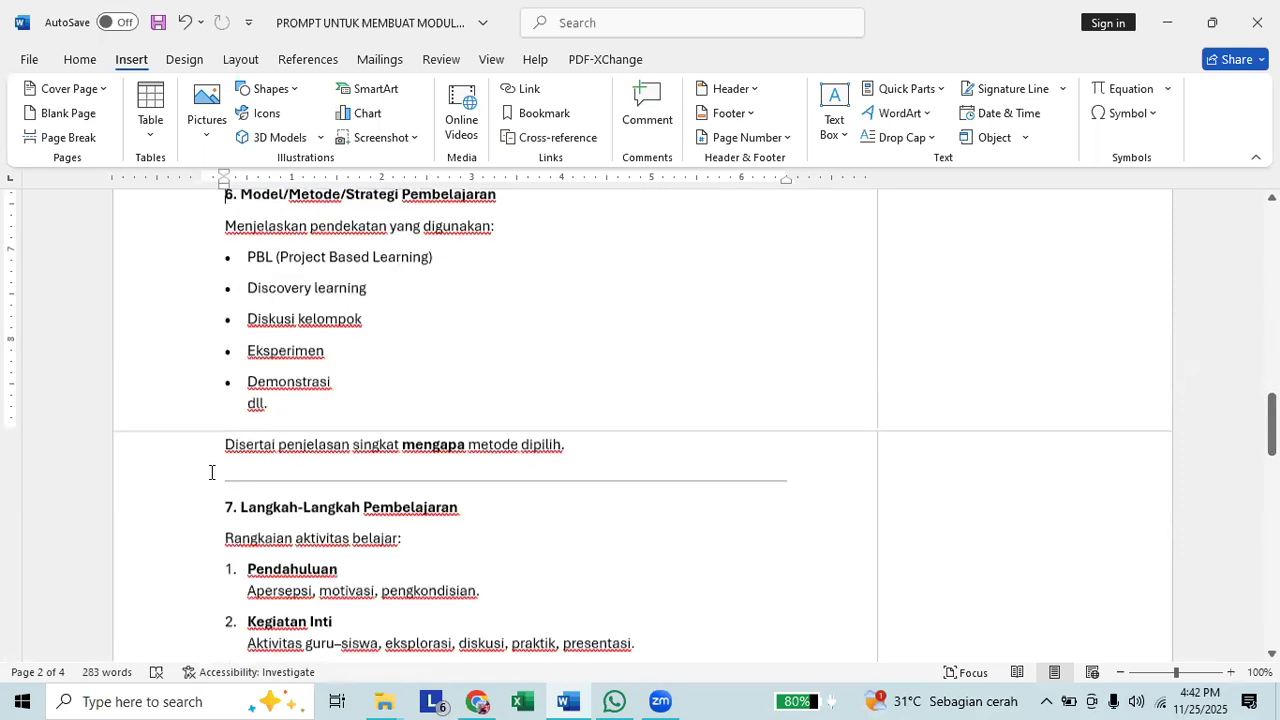
pyautogui.scroll(-2, 211, 472)
pyautogui.scroll(4, 211, 470)
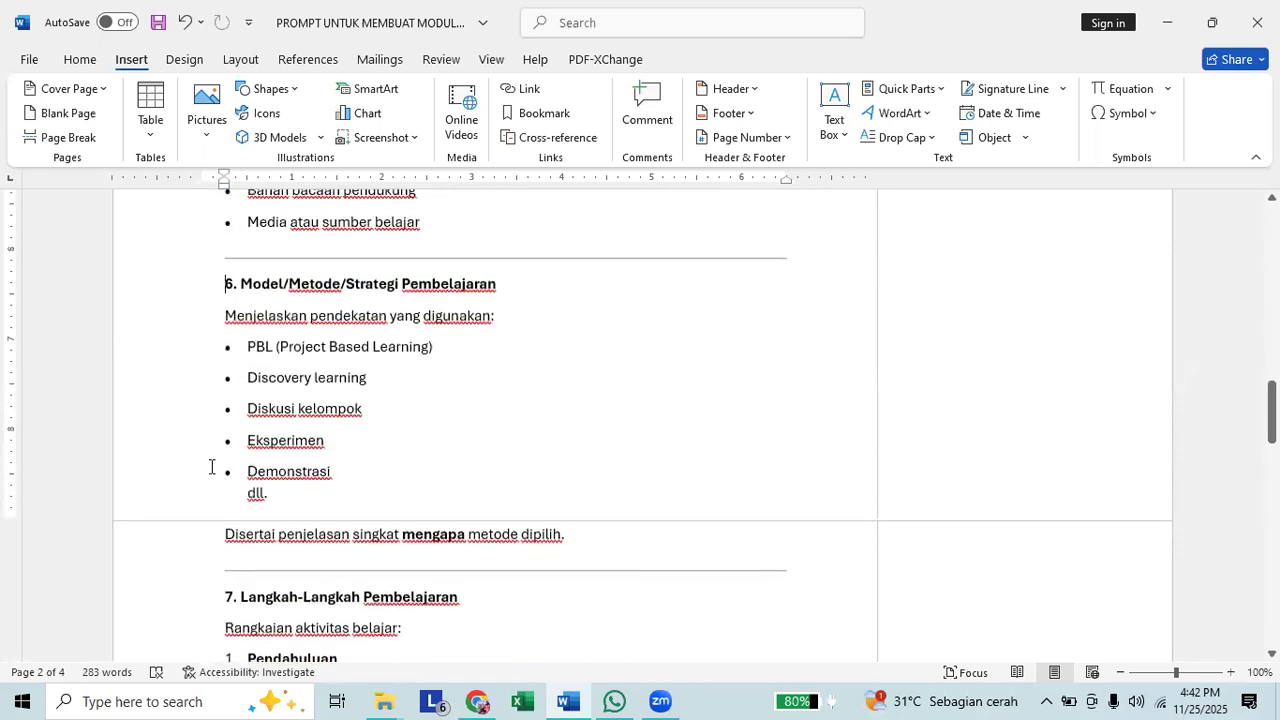
pyautogui.scroll(-3, 211, 467)
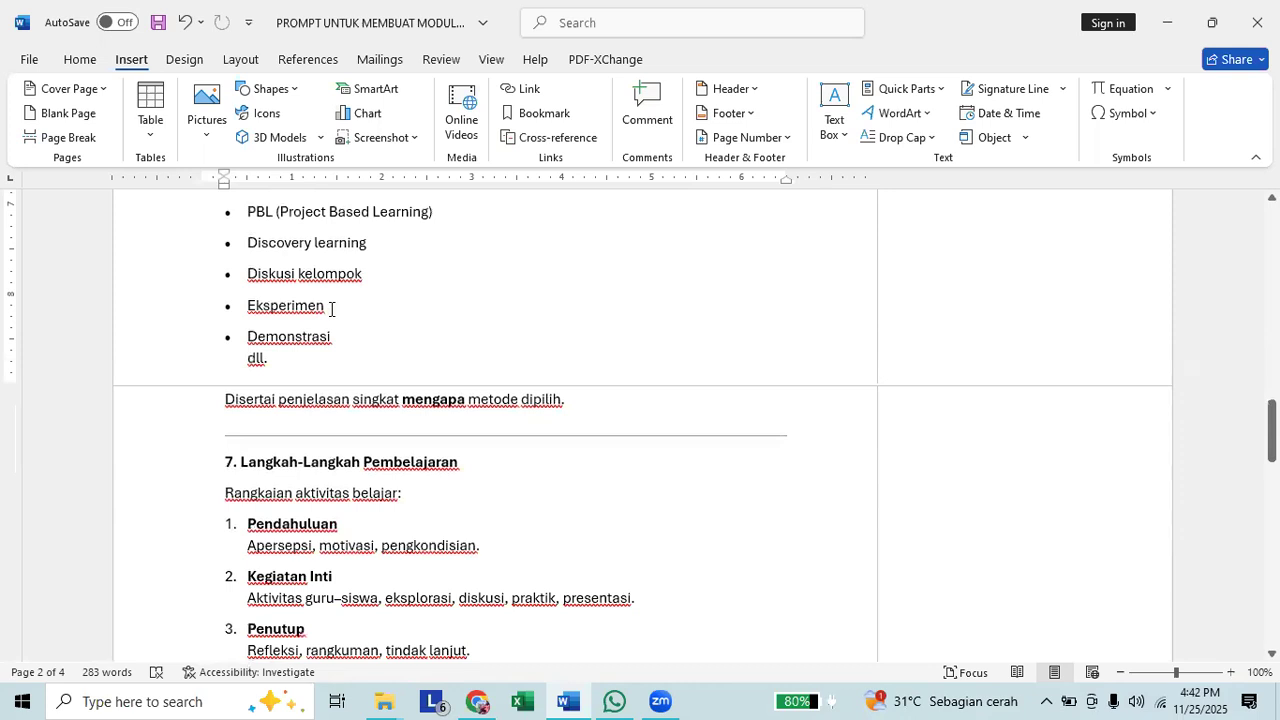
# Read the sections "7. Langkah-Langkah Pembelajaran", "8. Asesmen (Penilaian)" and "9. Diferensiasi/Pemenuhan Kebutuhan".
pyautogui.scroll(-2, 331, 309)
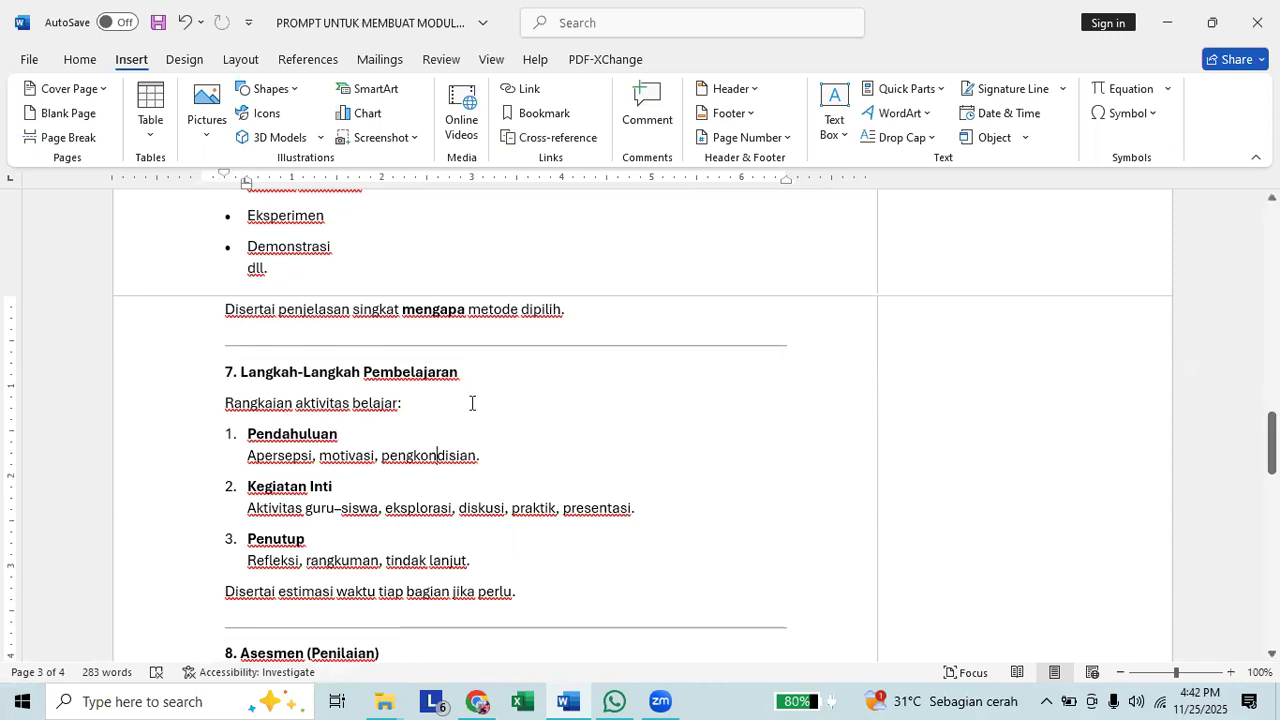
pyautogui.scroll(-2, 471, 401)
pyautogui.scroll(-4, 481, 401)
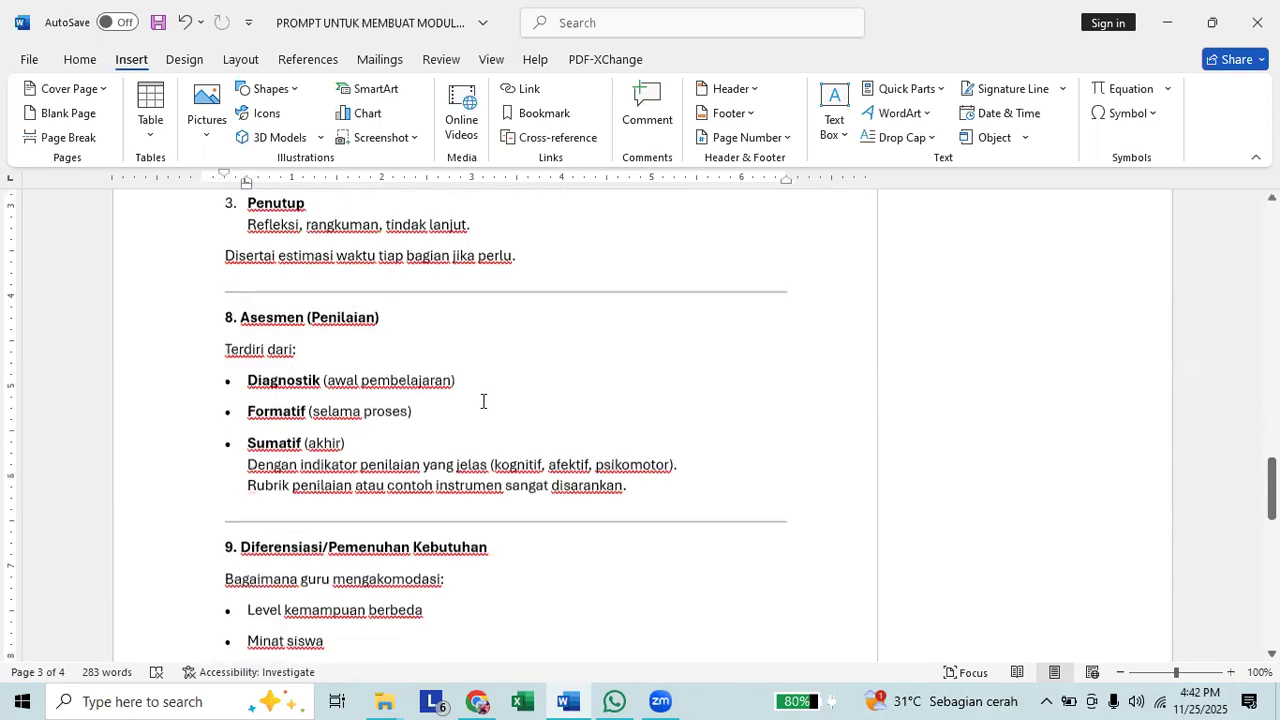
pyautogui.scroll(-1, 483, 401)
pyautogui.scroll(4, 483, 401)
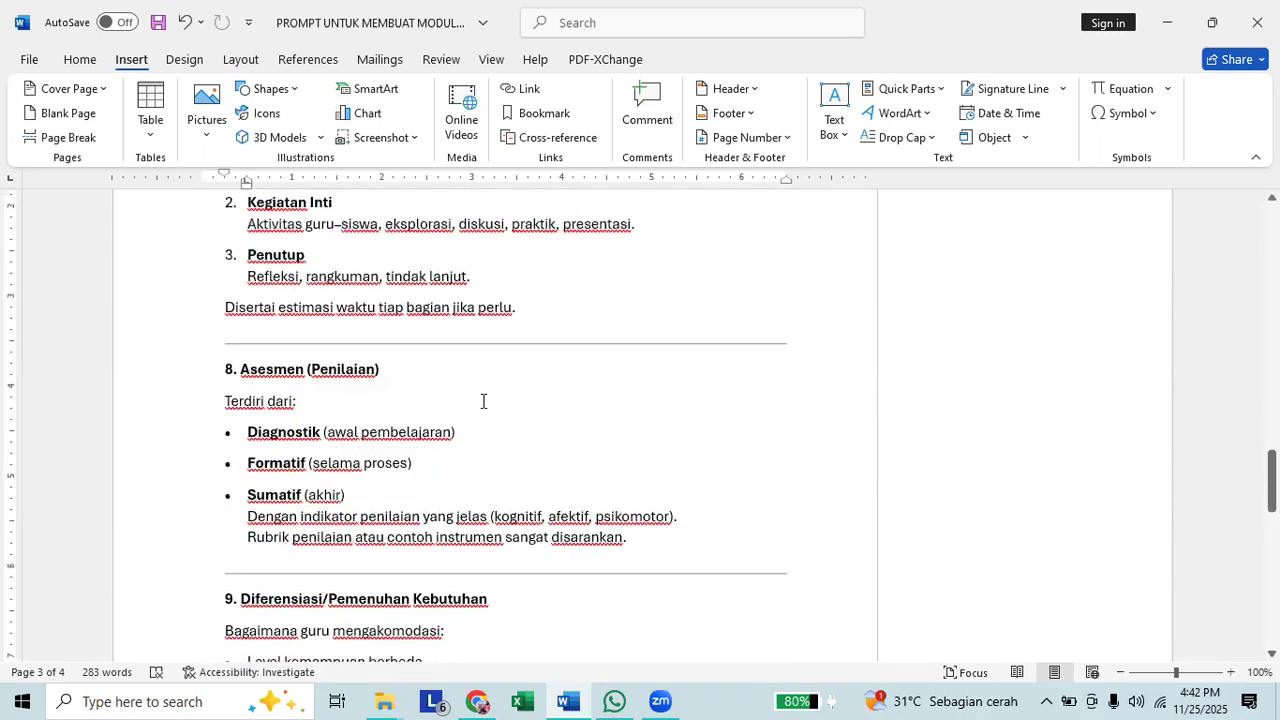
pyautogui.scroll(-3, 483, 401)
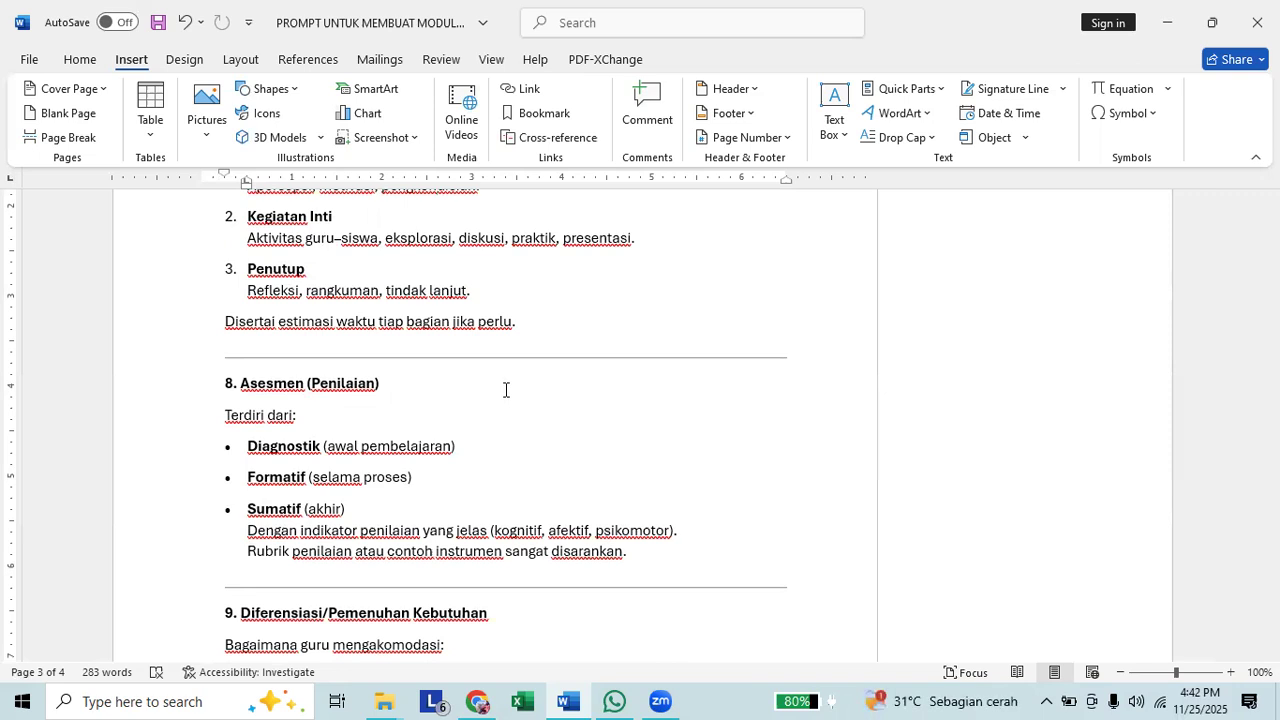
pyautogui.scroll(-1, 504, 400)
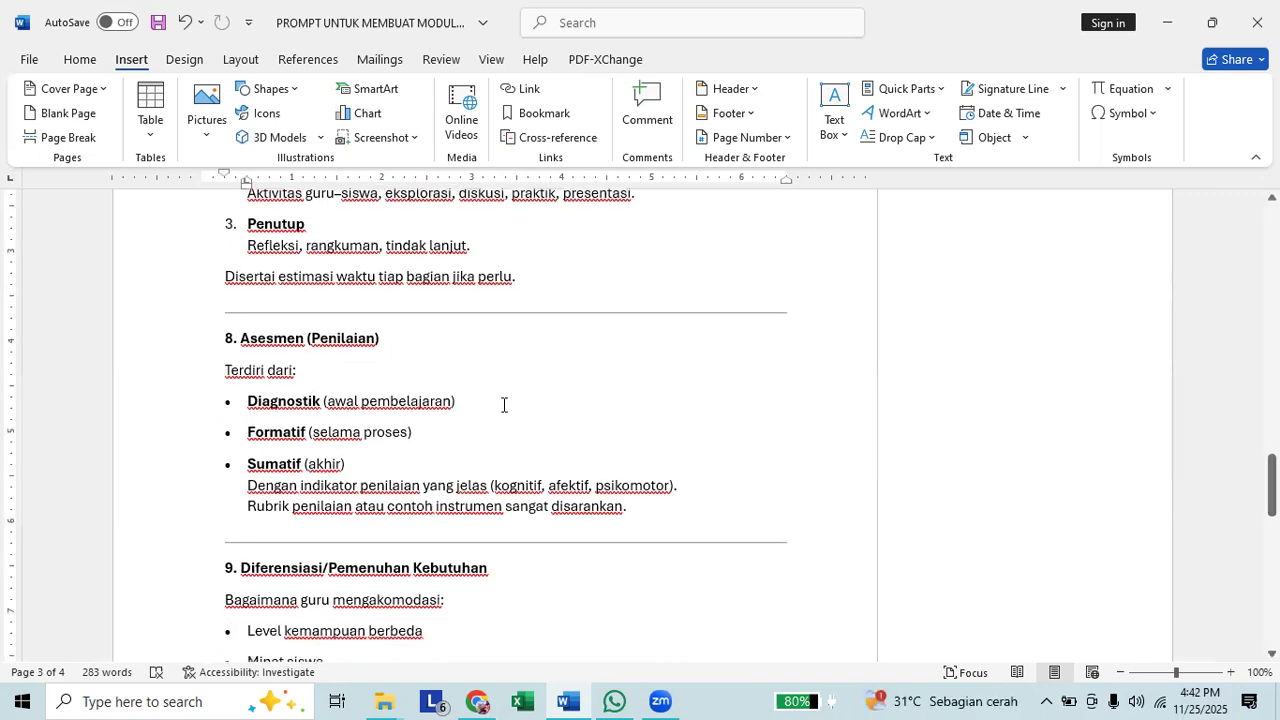
pyautogui.scroll(-3, 504, 404)
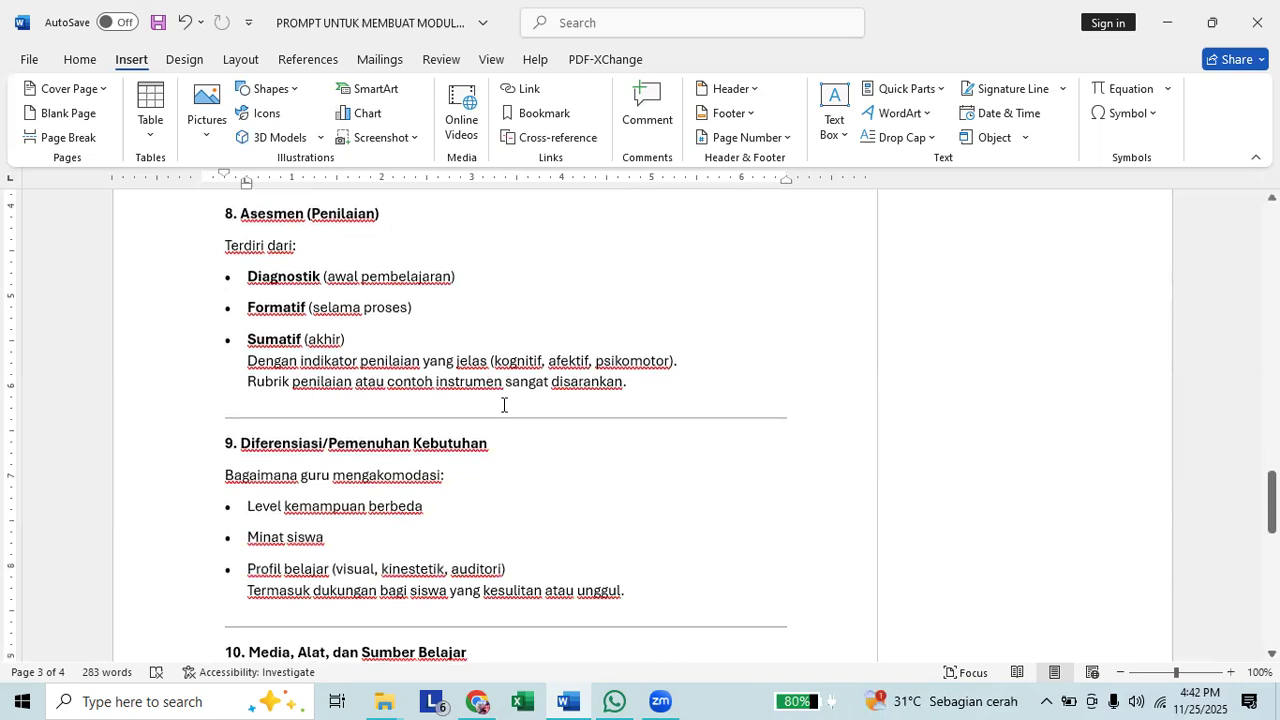
# Select the whole section "9. Diferensiasi/Pemenuhan Kebutuhan", from its heading through the divider line below it.
pyautogui.scroll(-1, 366, 405)
pyautogui.moveTo(218, 401); pyautogui.dragTo(259, 500)
pyautogui.scroll(-2, 259, 500)
pyautogui.scroll(-2, 222, 440)
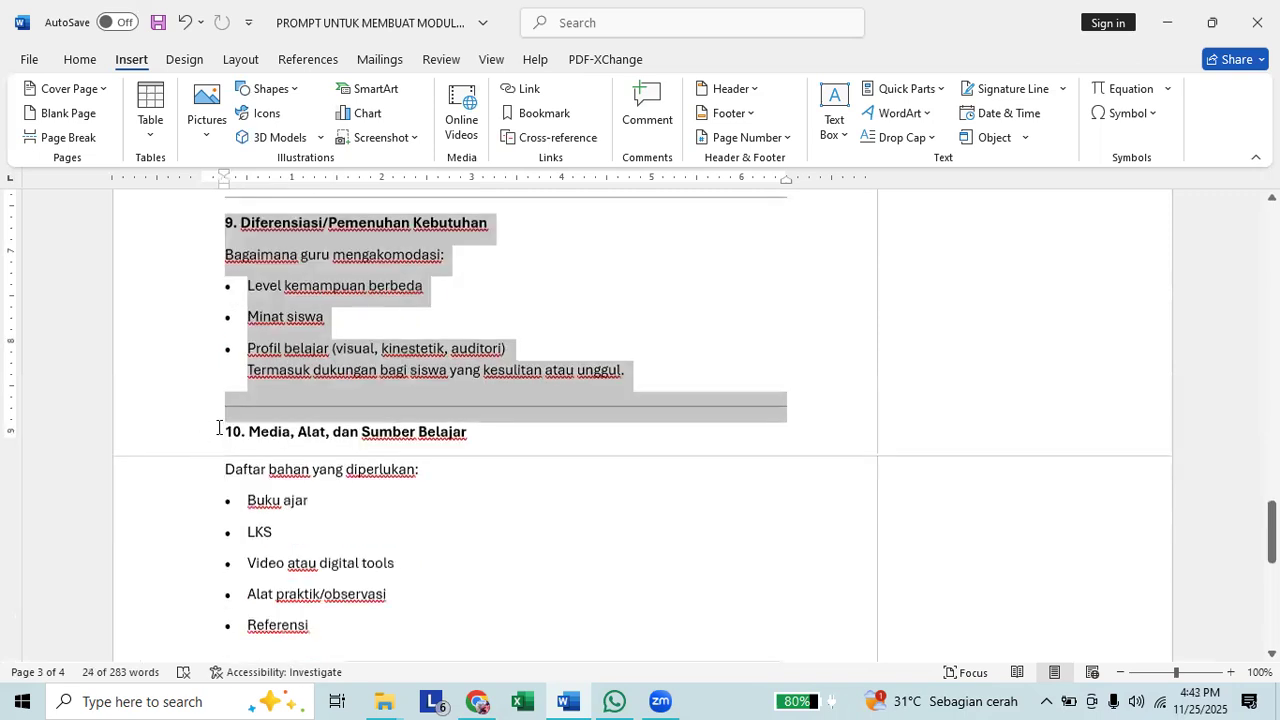
# Place the cursor at the heading "10. Media, Alat, dan Sumber Belajar" and read sections 10 and 11 down to the document's end.
pyautogui.click(229, 427)
pyautogui.scroll(-2, 229, 427)
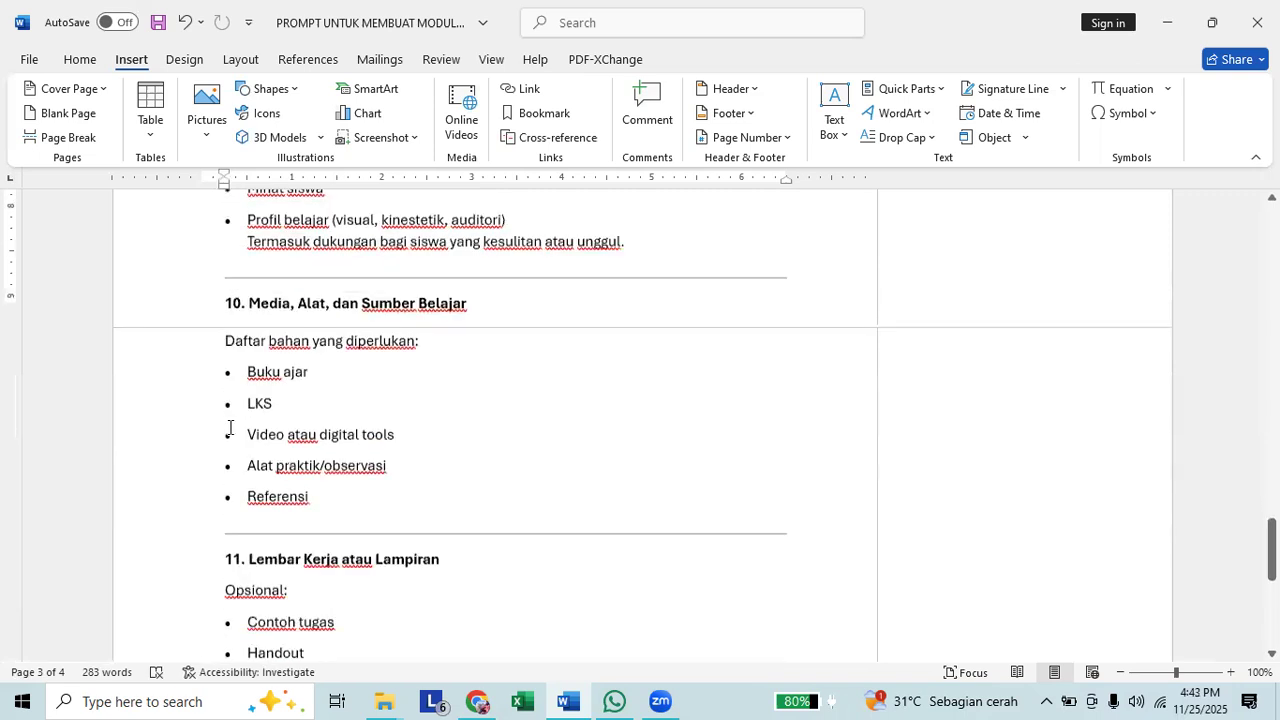
pyautogui.scroll(-3, 230, 427)
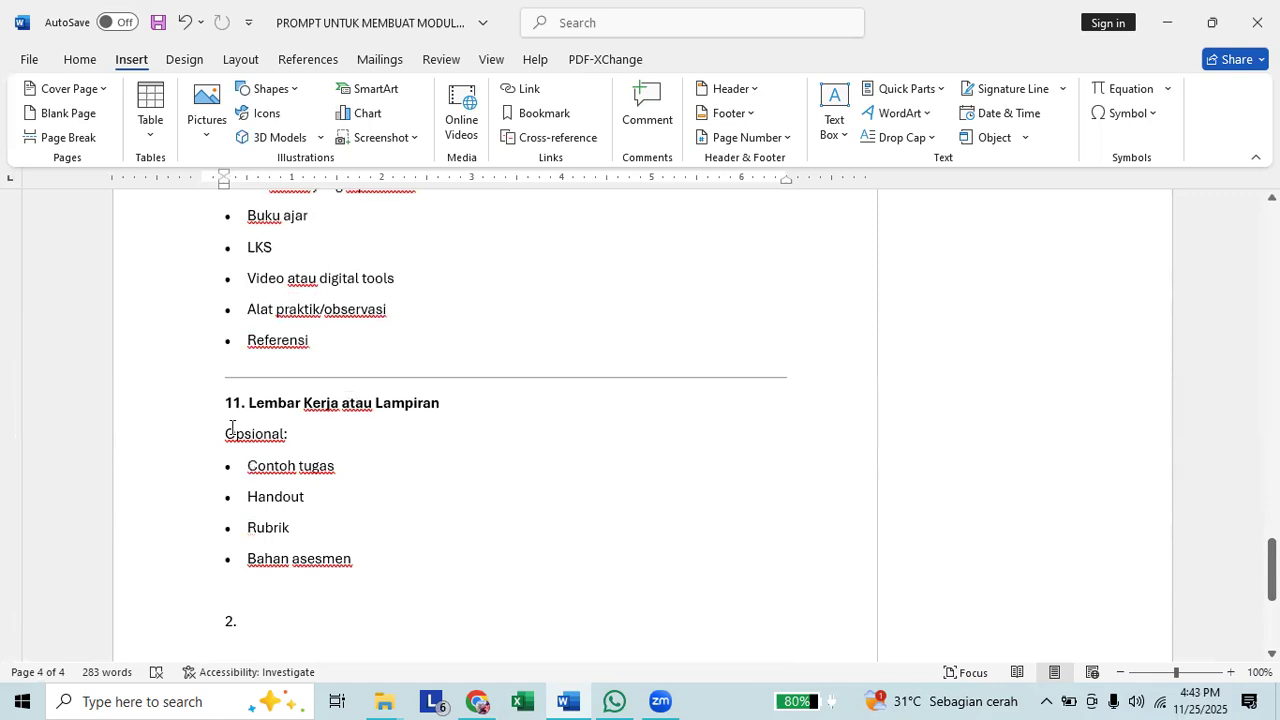
pyautogui.scroll(-2, 231, 428)
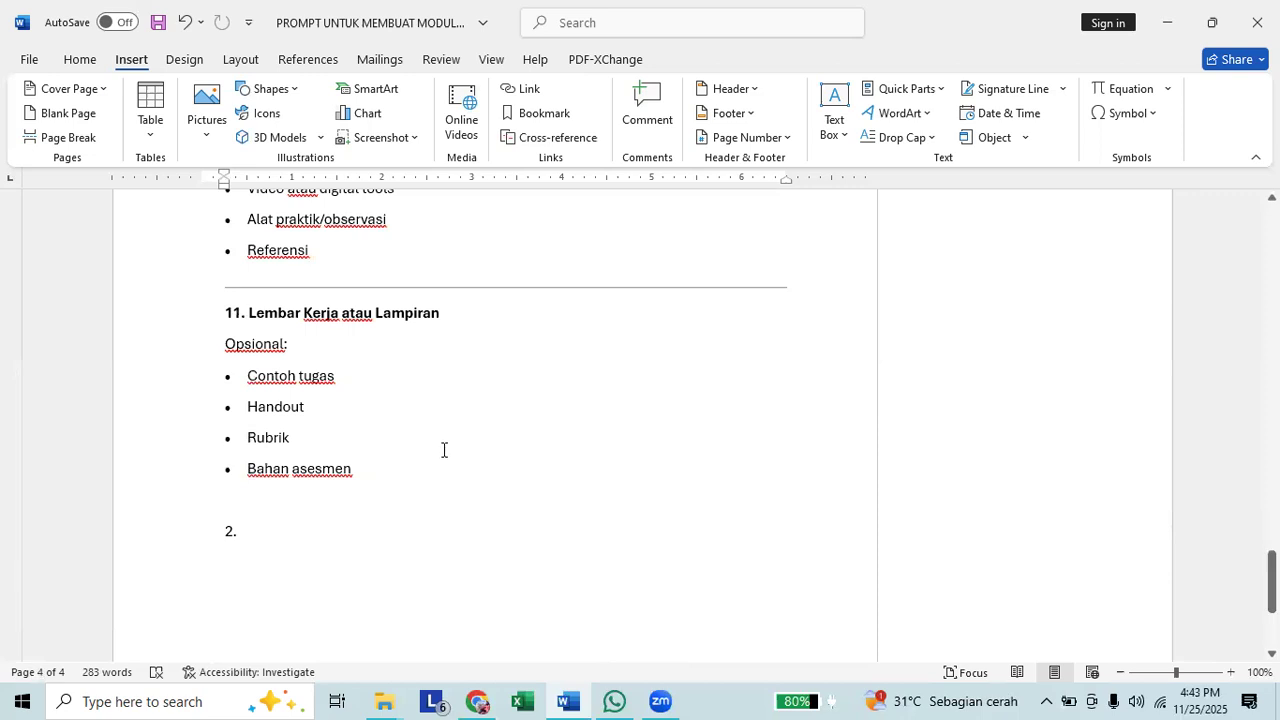
pyautogui.scroll(10, 444, 450)
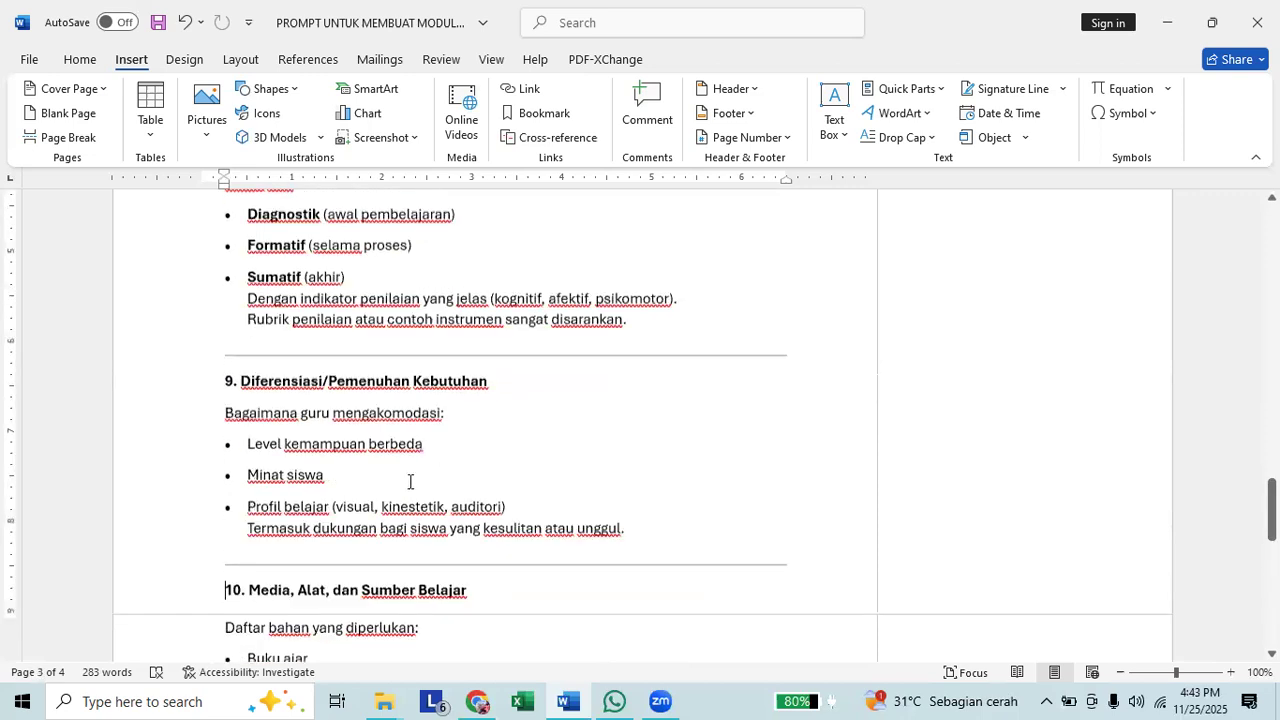
pyautogui.scroll(-2, 325, 533)
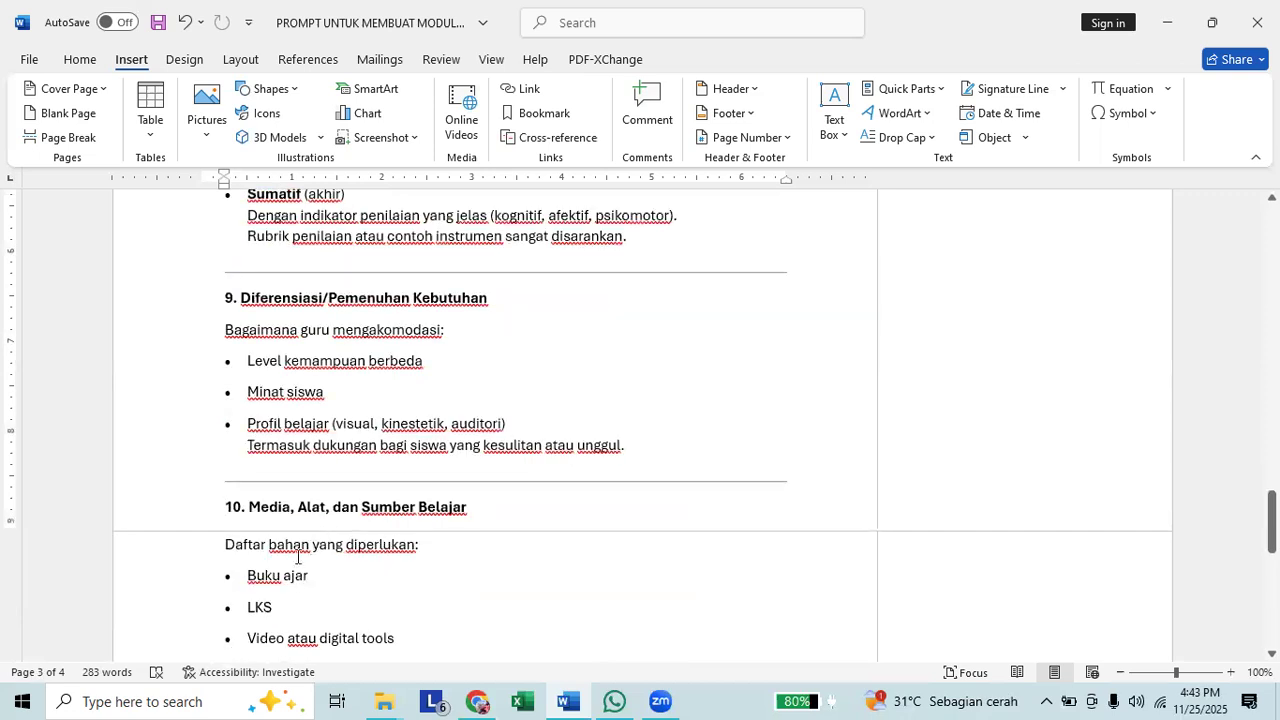
# Return to the document's beginning and review the items under "1. Identitas Modul Ajar", placing the cursor after "Kelas & fase".
pyautogui.scroll(3, 471, 560)
pyautogui.scroll(8, 471, 560)
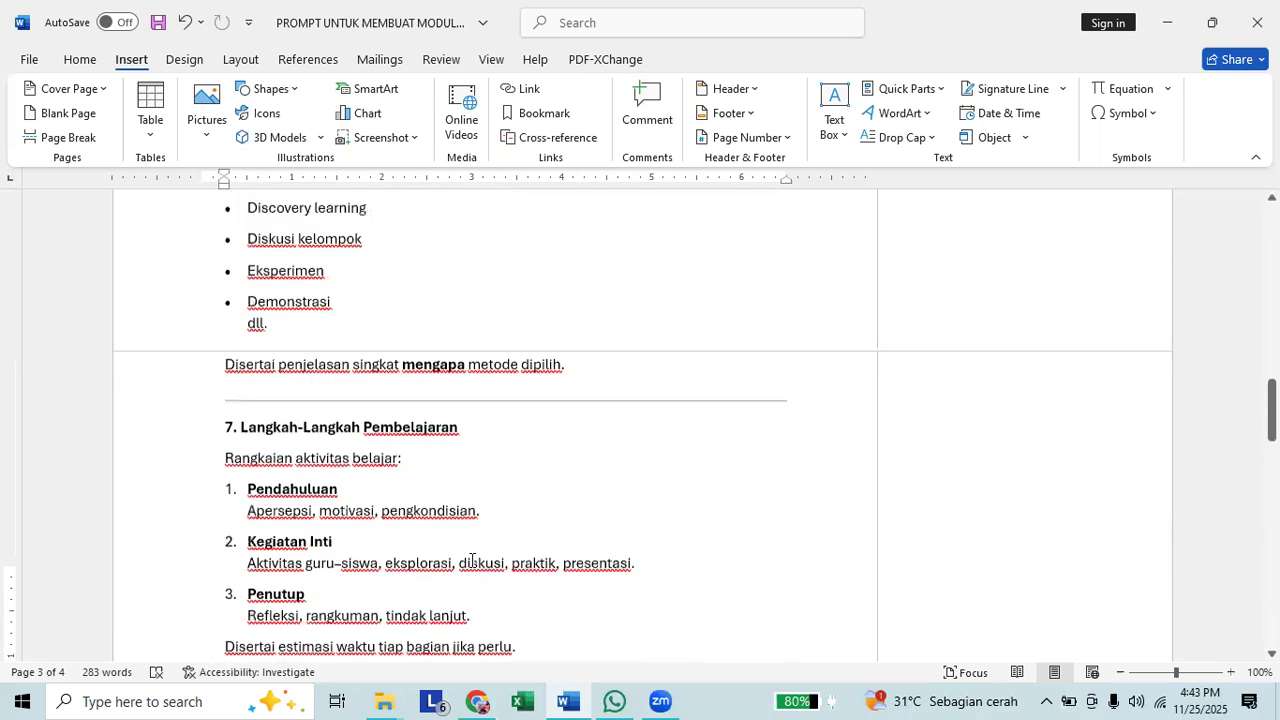
pyautogui.scroll(20, 471, 560)
pyautogui.scroll(7, 450, 530)
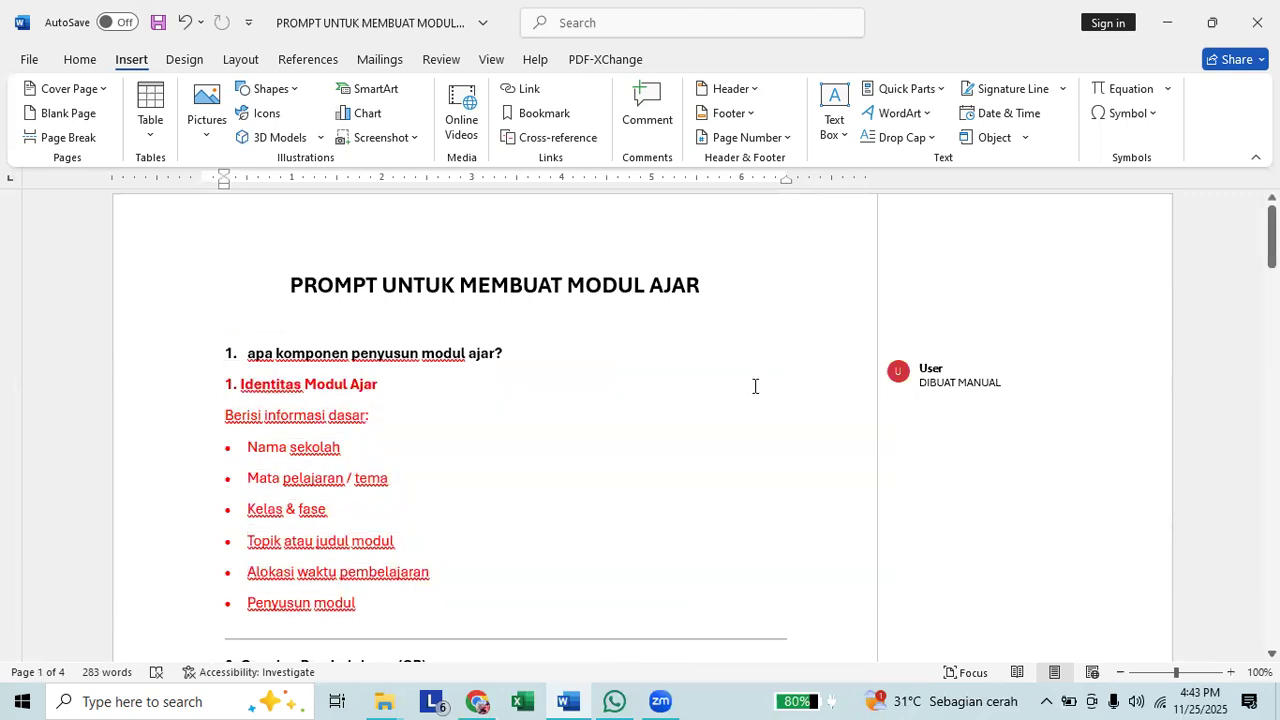
pyautogui.scroll(-1, 755, 386)
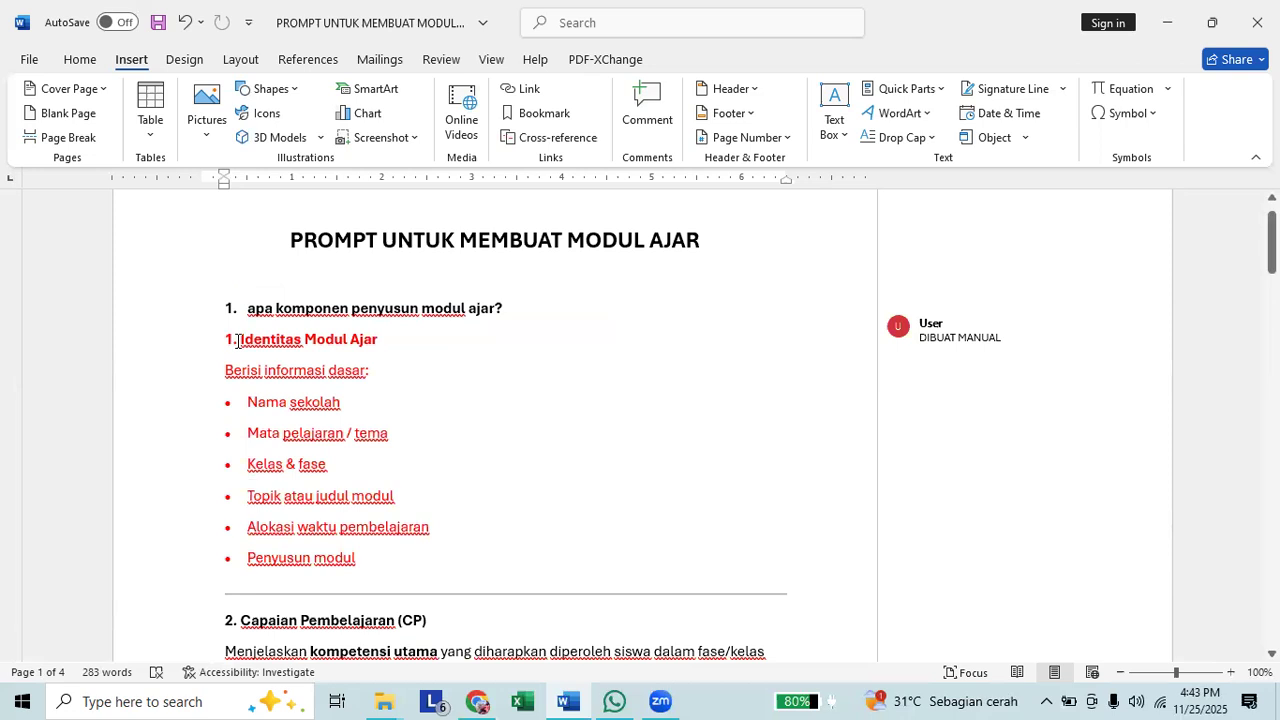
pyautogui.moveTo(241, 339)
pyautogui.click(393, 402)
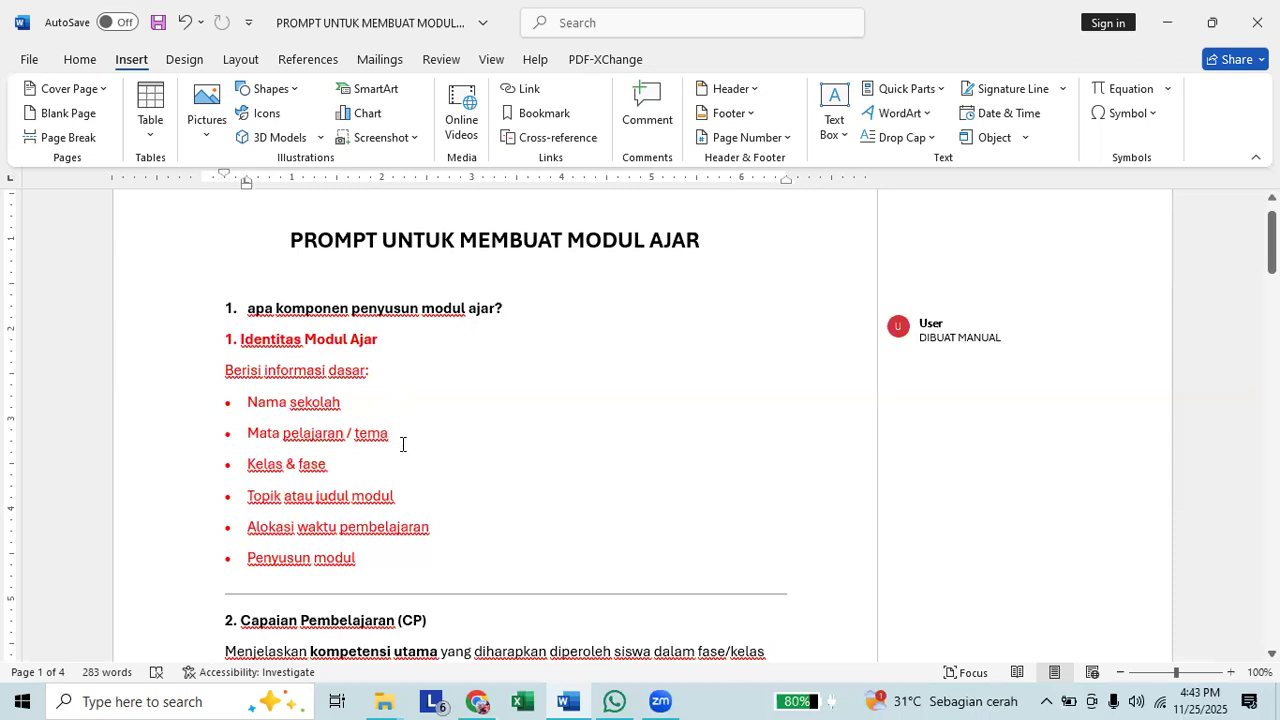
pyautogui.click(380, 467)
pyautogui.scroll(-3, 539, 446)
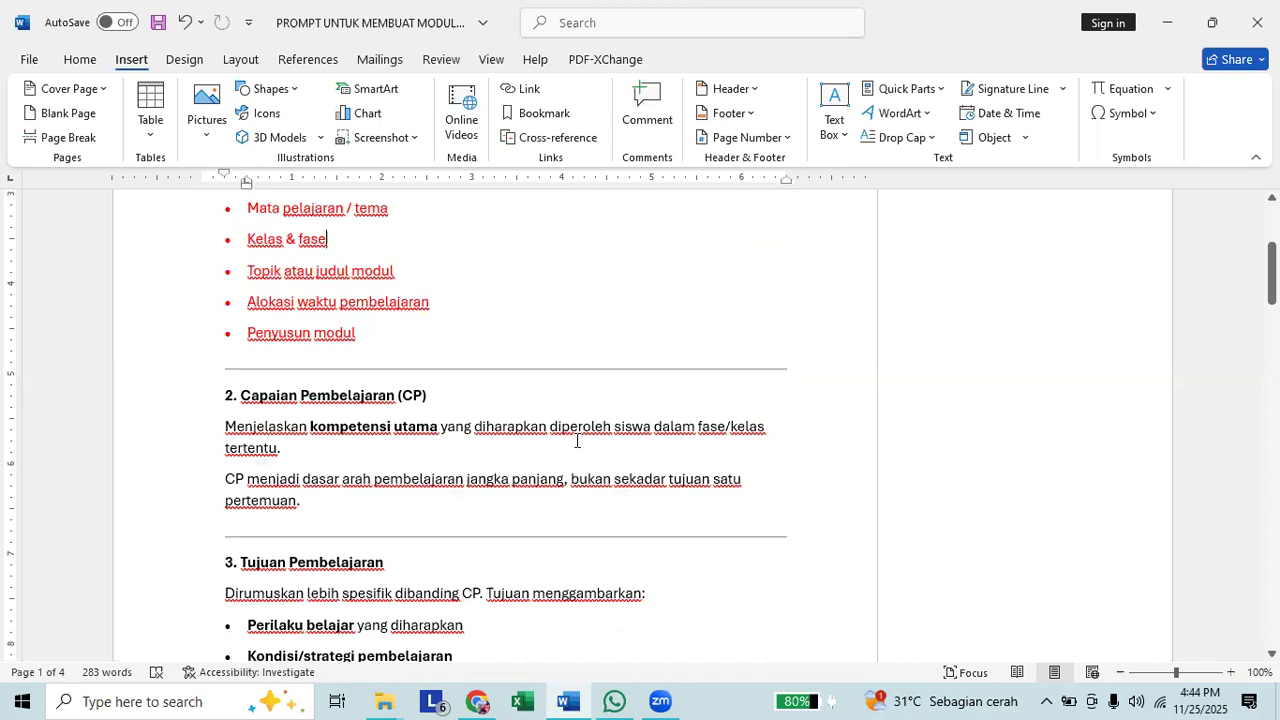
# Switch to Chrome, show the CP_2022.pdf document and close the Google search page beside it.
pyautogui.hotkey('alt', 'Tab')
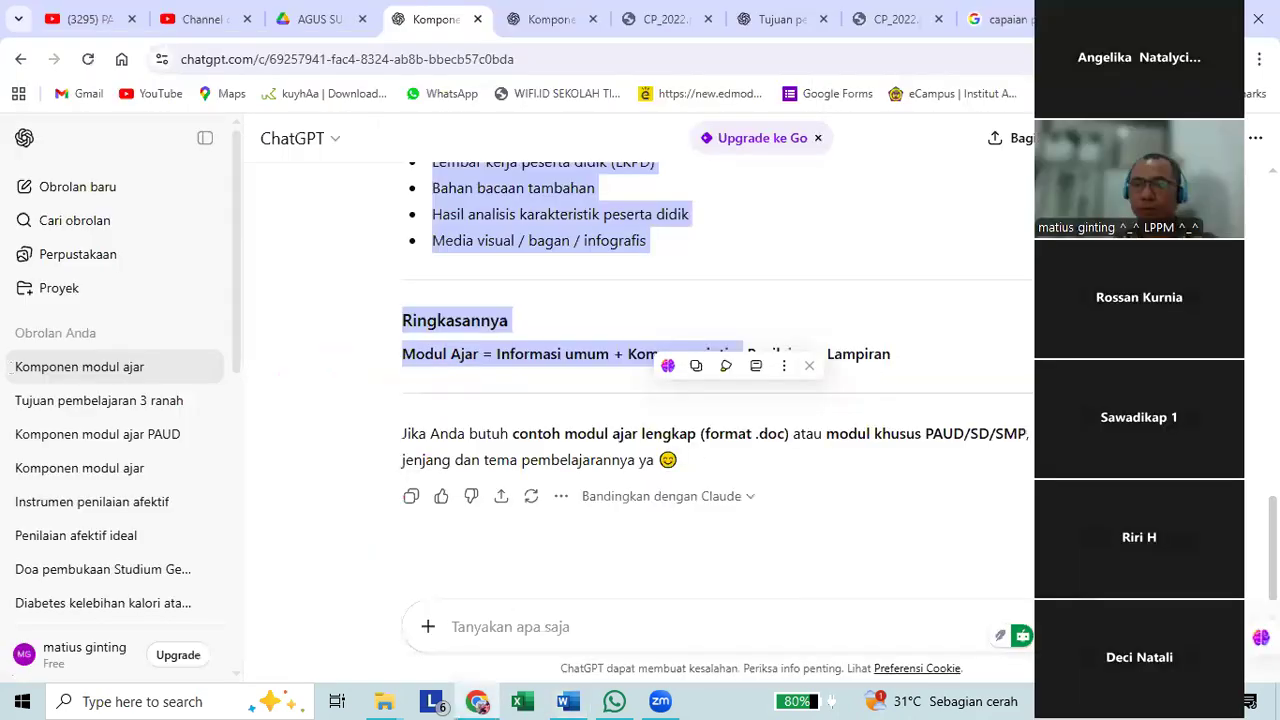
pyautogui.hotkey('alt', 'Tab')
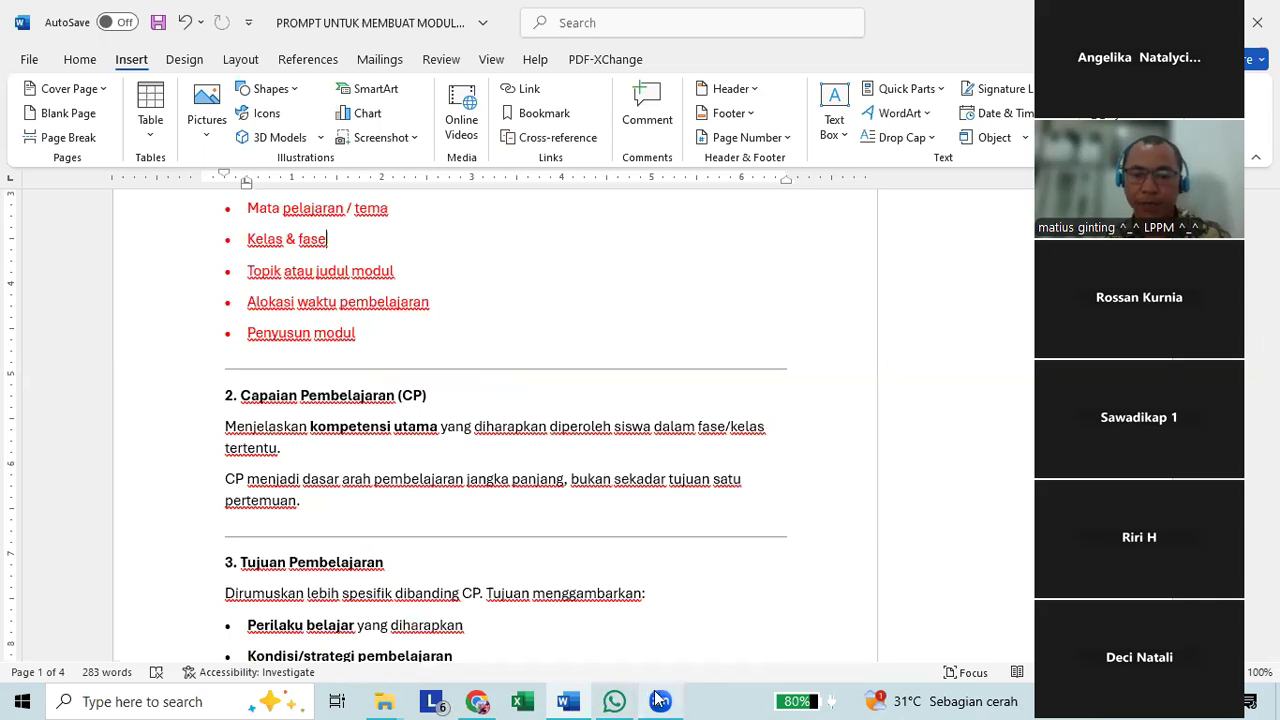
pyautogui.moveTo(659, 699)
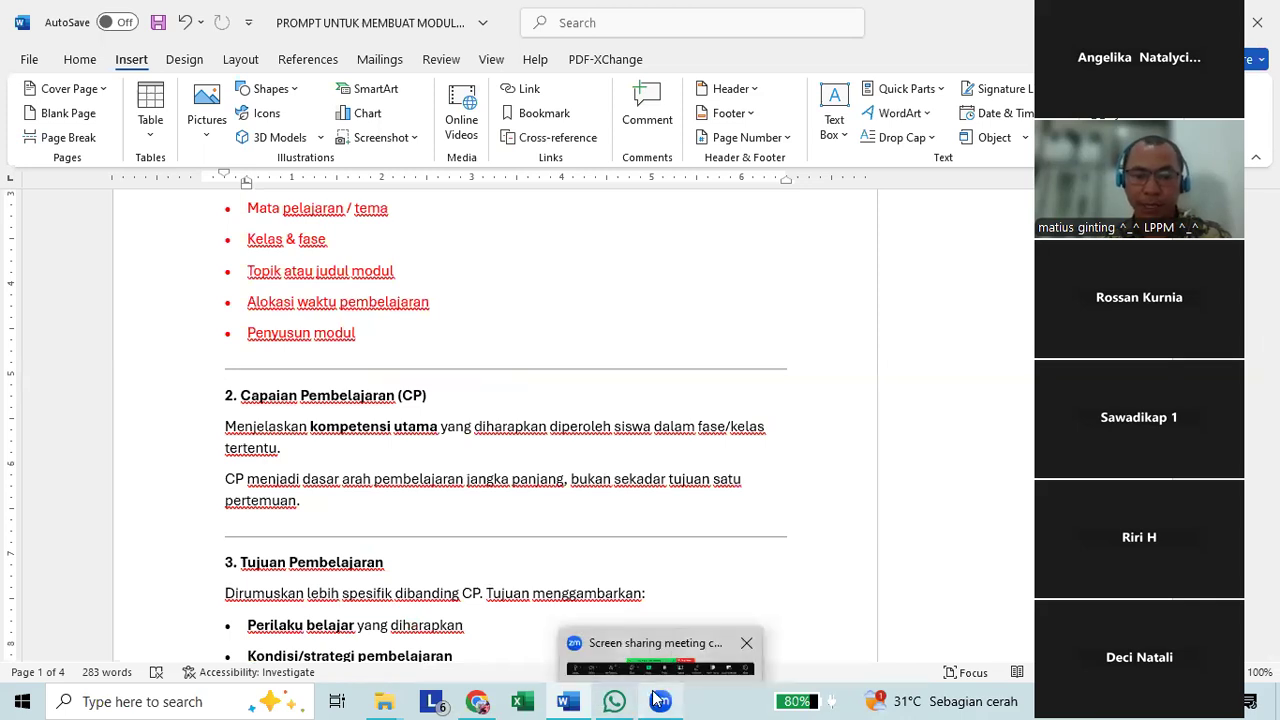
pyautogui.click(472, 700)
pyautogui.click(945, 8)
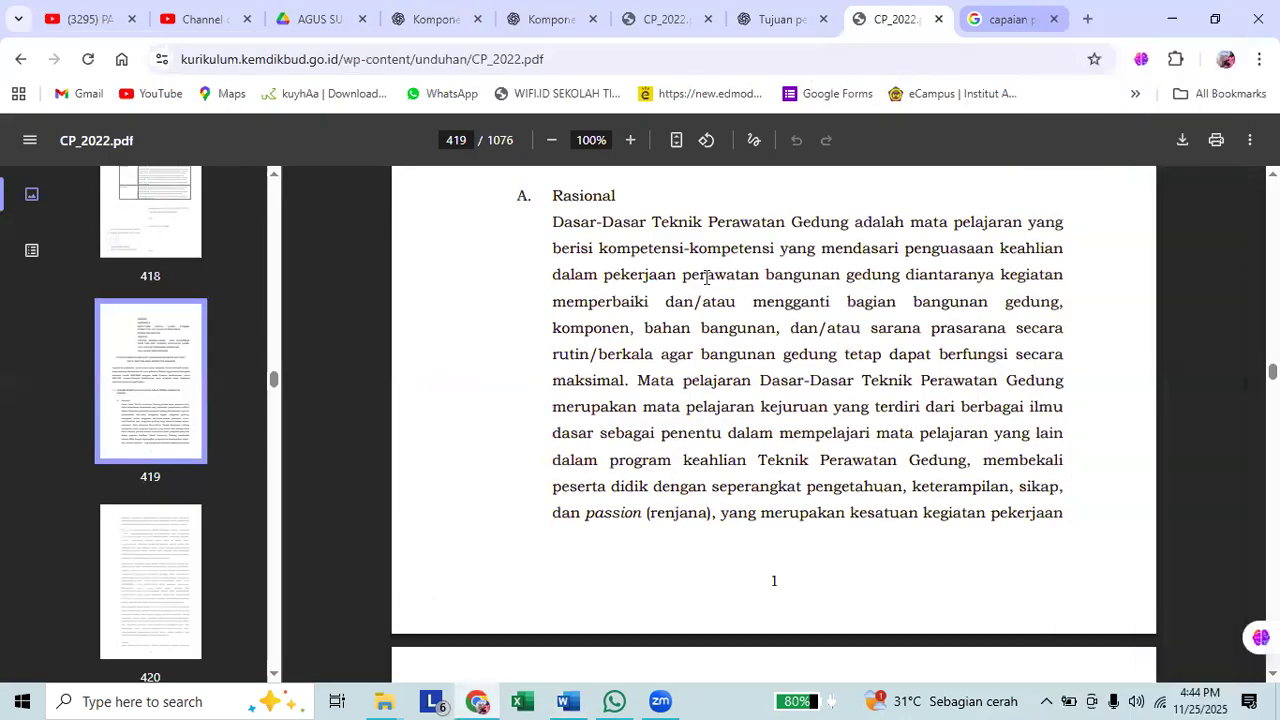
pyautogui.click(1054, 19)
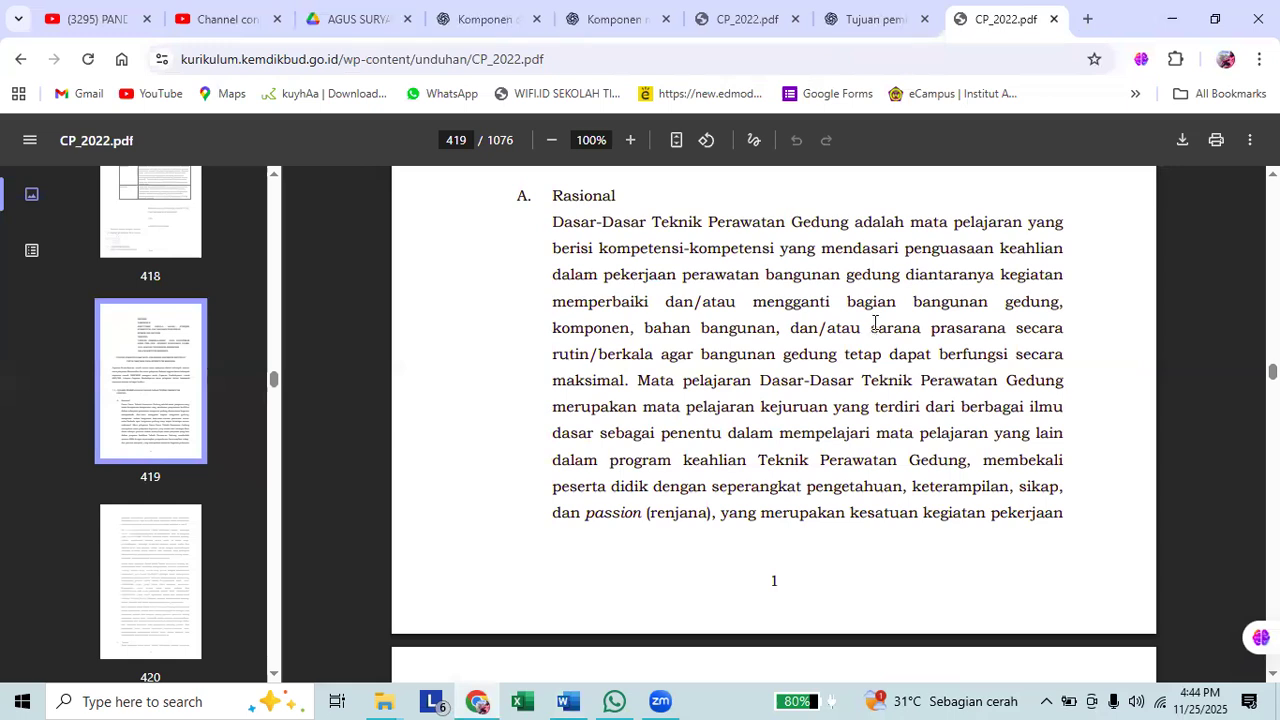
# Search CP_2022.pdf for "pendidikan agama kristen" and go to the first match.
pyautogui.hotkey('ctrl', 'f')
pyautogui.write('pendidikan agama kristen')
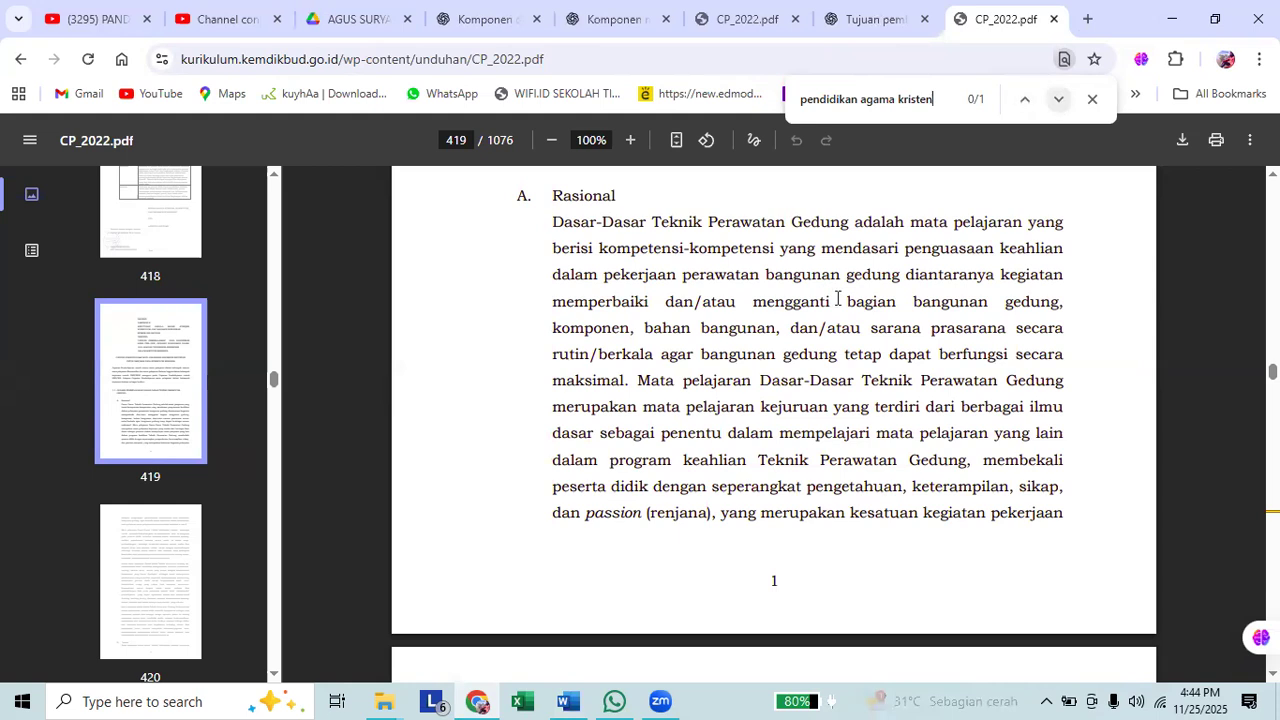
pyautogui.scroll(-2, 822, 315)
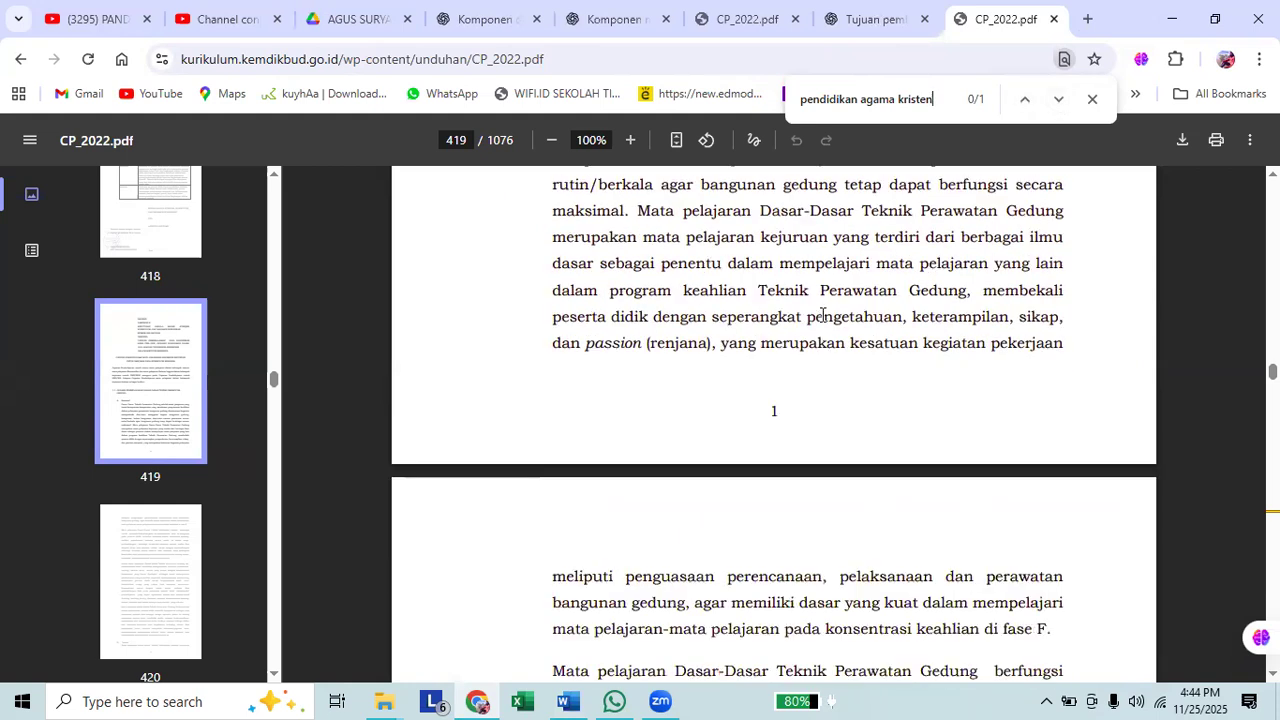
pyautogui.scroll(3, 857, 289)
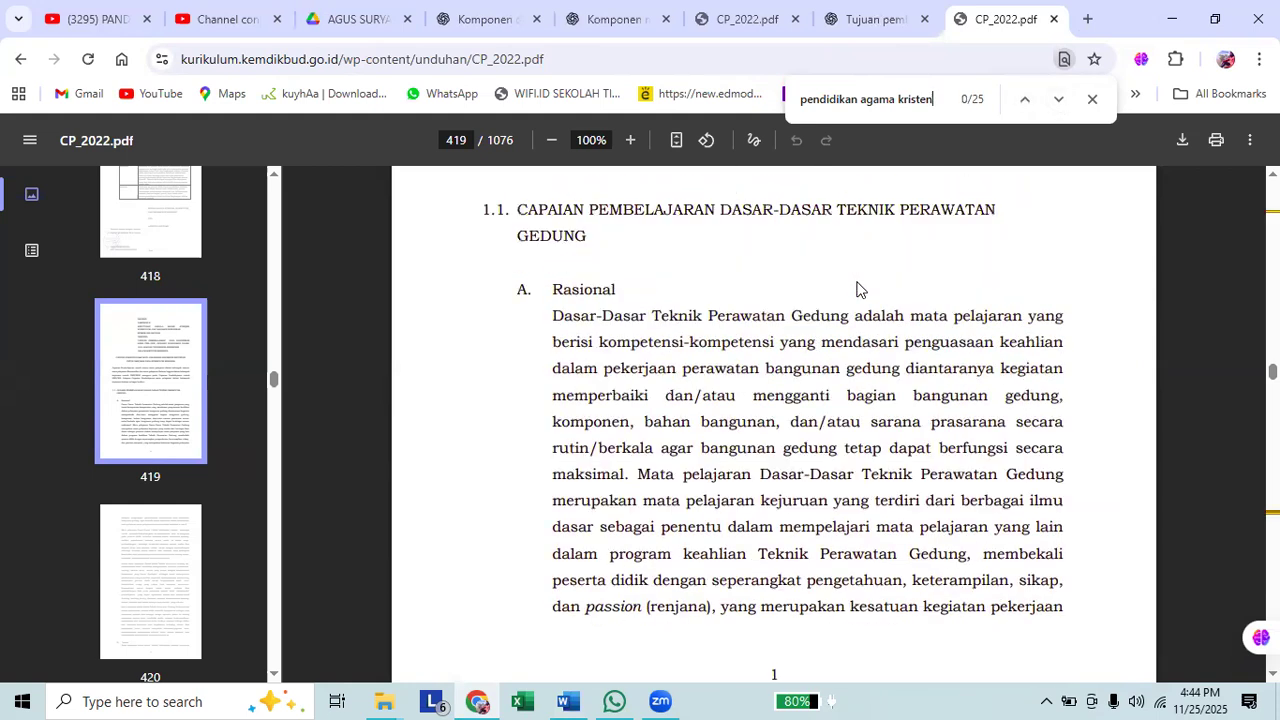
pyautogui.click(1060, 100)
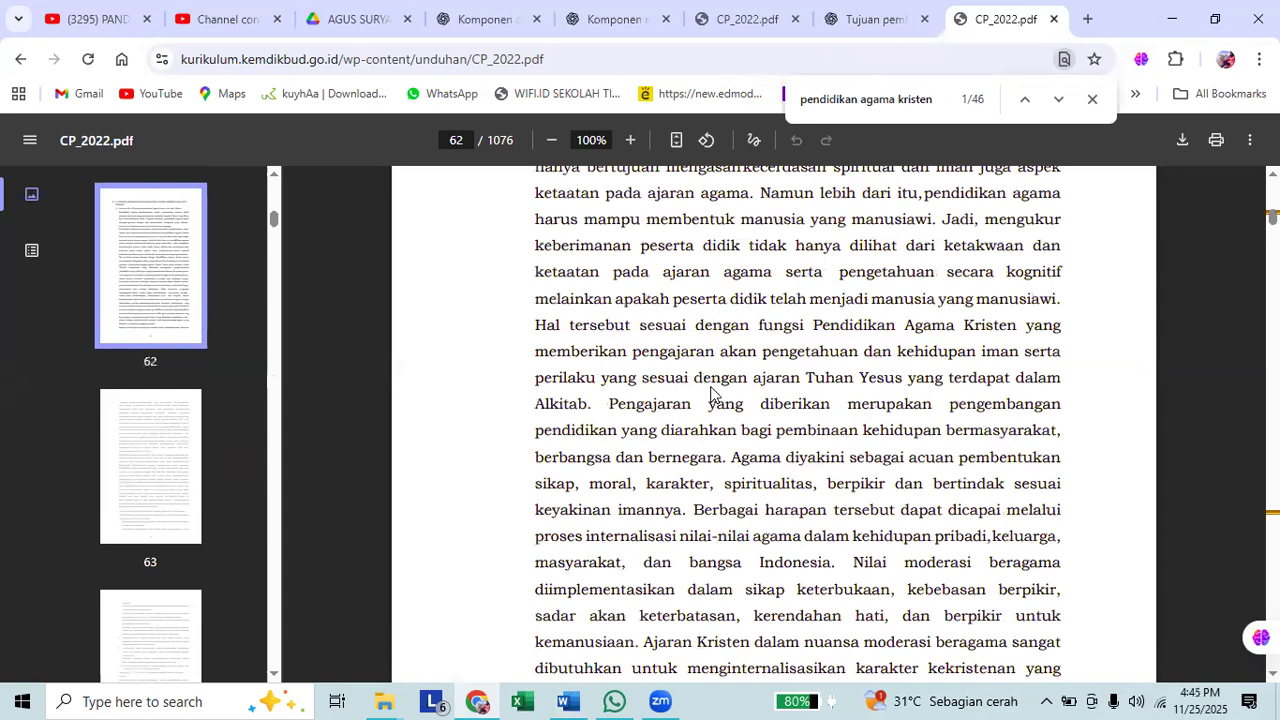
# Find the per-phase learning outcomes of Pendidikan Agama Kristen and select the heading "Fase A (Umumnya untuk kelas I dan II SD/Program Paket A)".
pyautogui.scroll(-15, 710, 392)
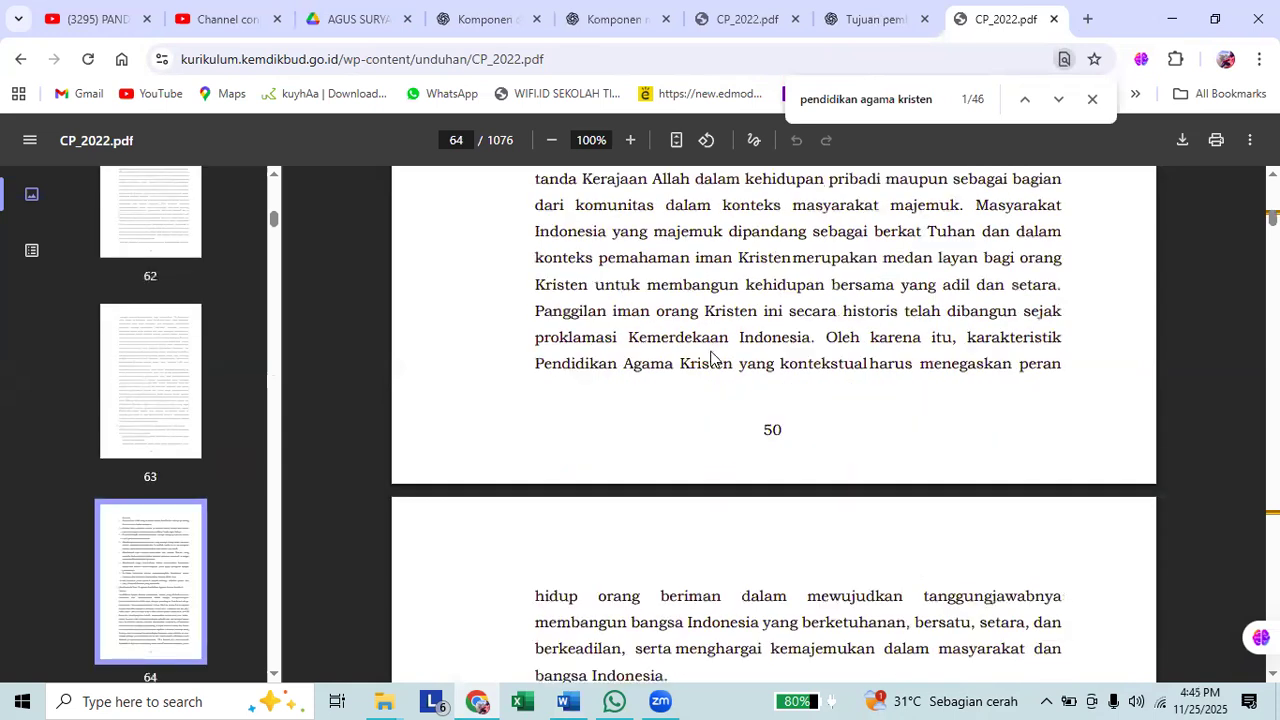
pyautogui.scroll(-6, 716, 363)
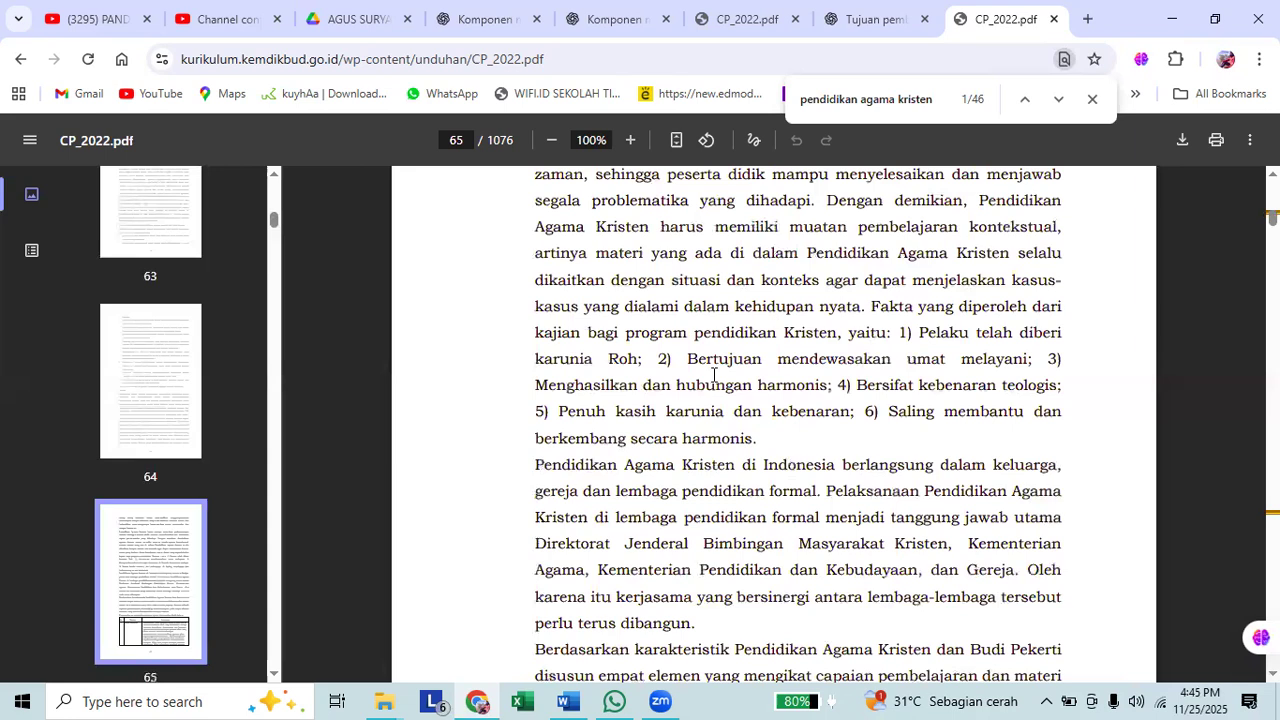
pyautogui.scroll(-10, 713, 374)
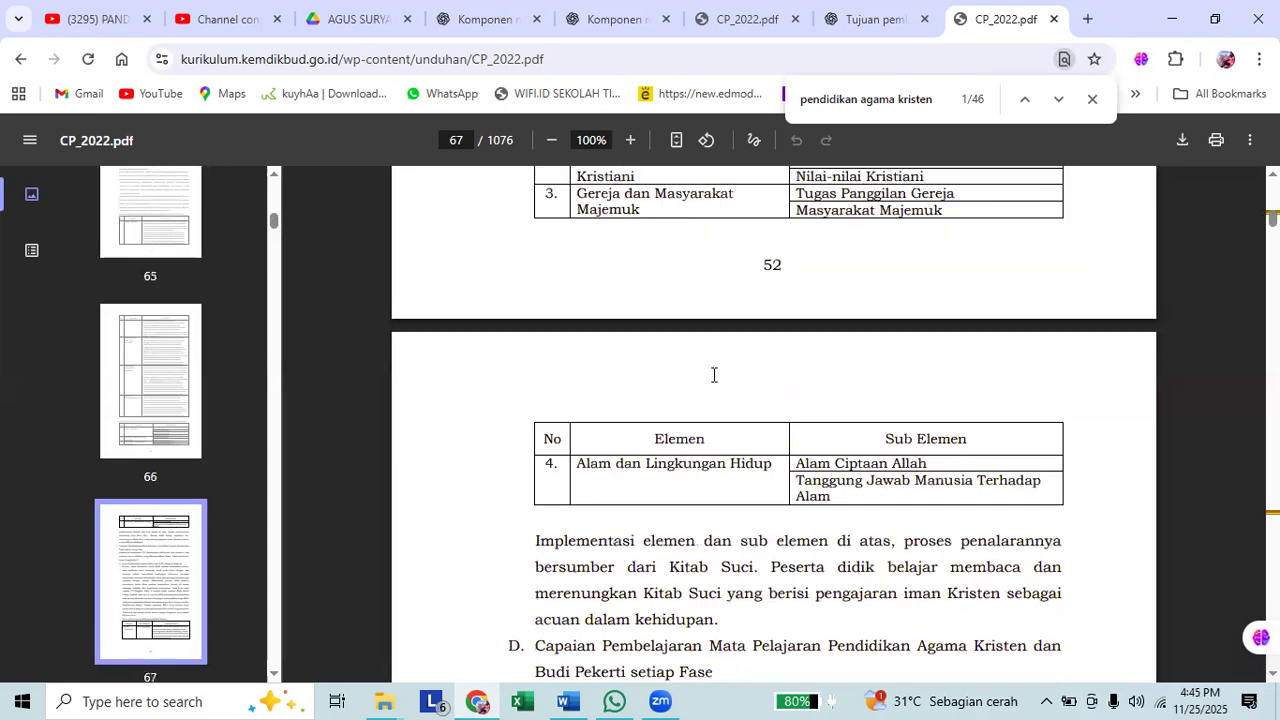
pyautogui.scroll(-4, 580, 423)
pyautogui.moveTo(565, 404); pyautogui.dragTo(1040, 403)
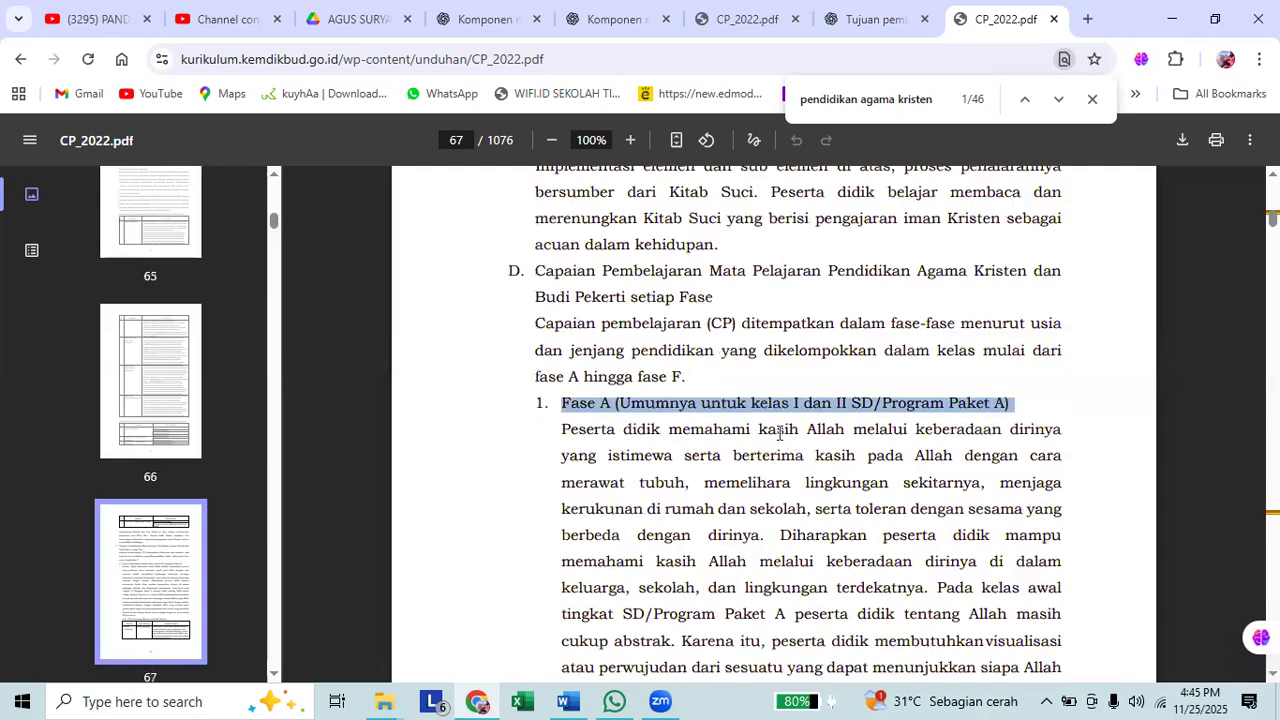
# Copy the "Capaian Fase A" text for the sub-element "Allah Pencipta" from the Fase A table.
pyautogui.scroll(-4, 779, 433)
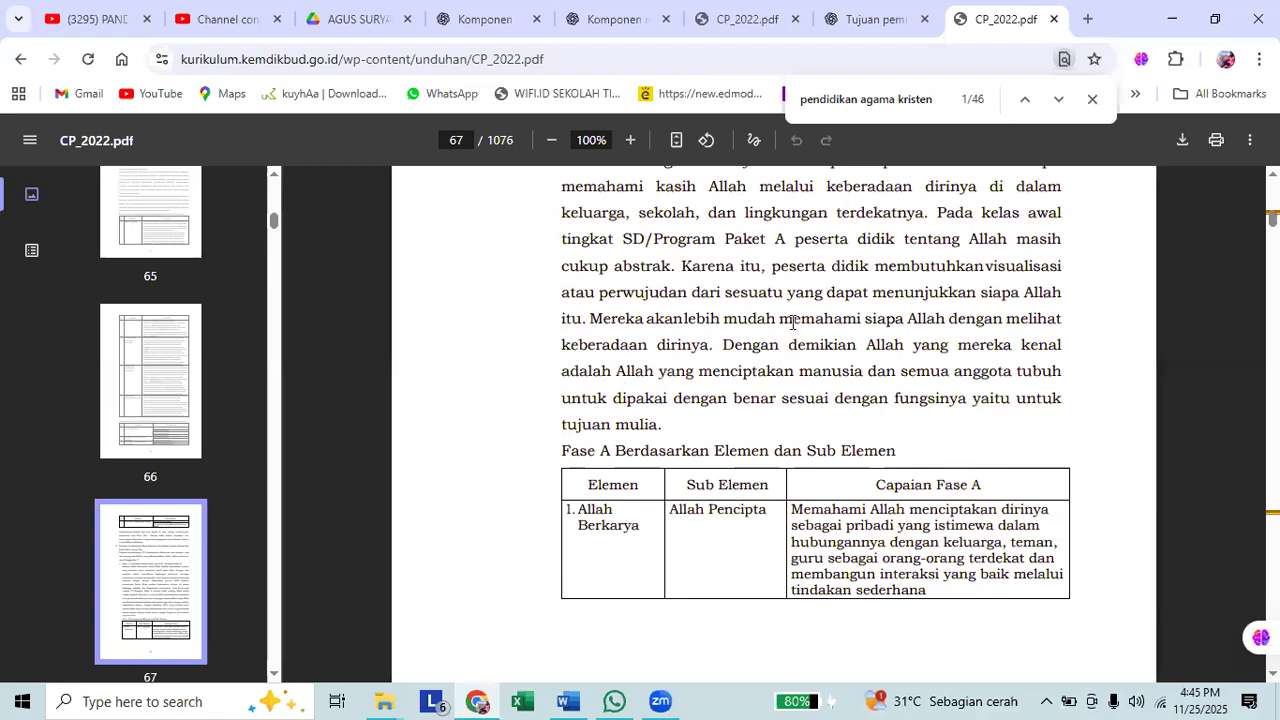
pyautogui.scroll(-2, 792, 322)
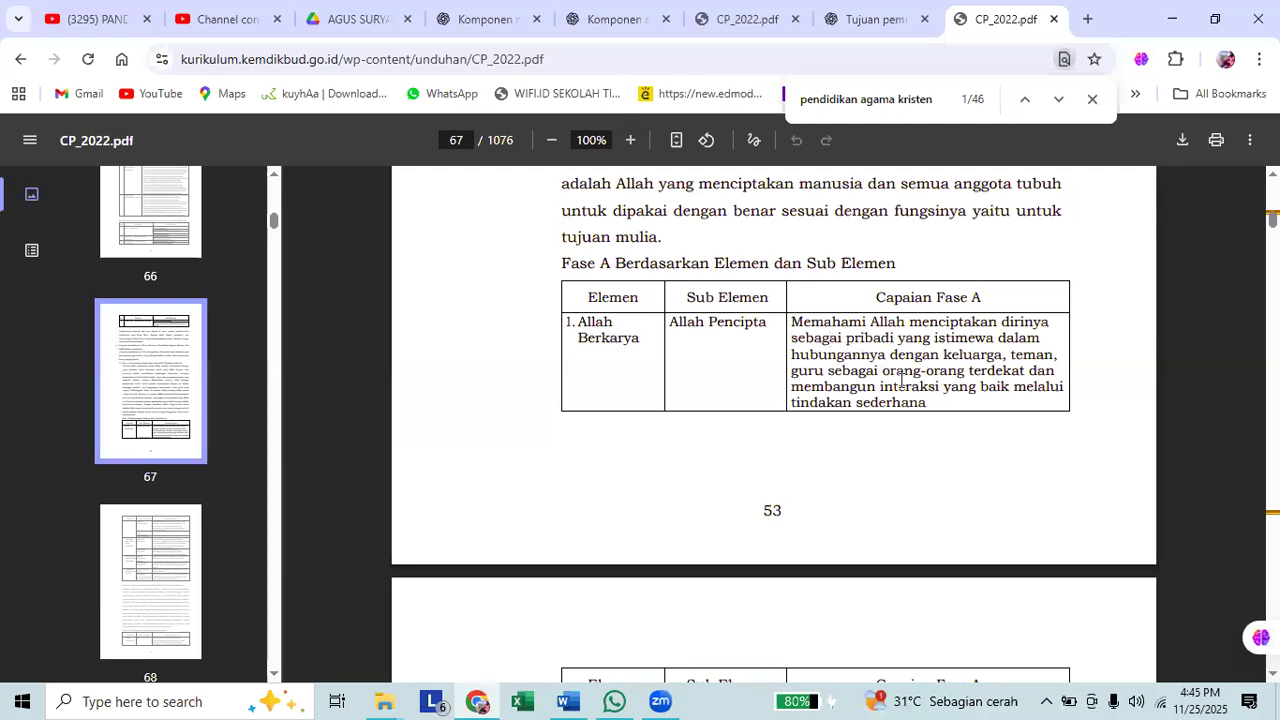
pyautogui.tripleClick(924, 401)
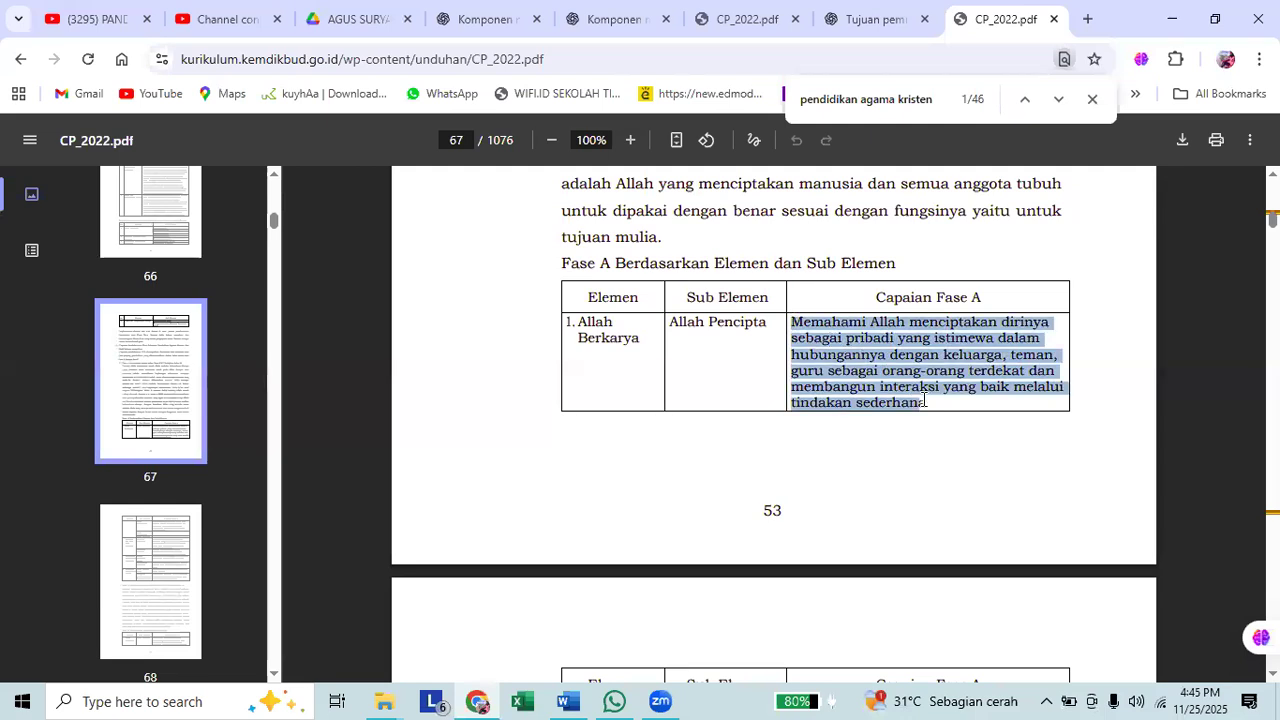
pyautogui.rightClick(593, 385)
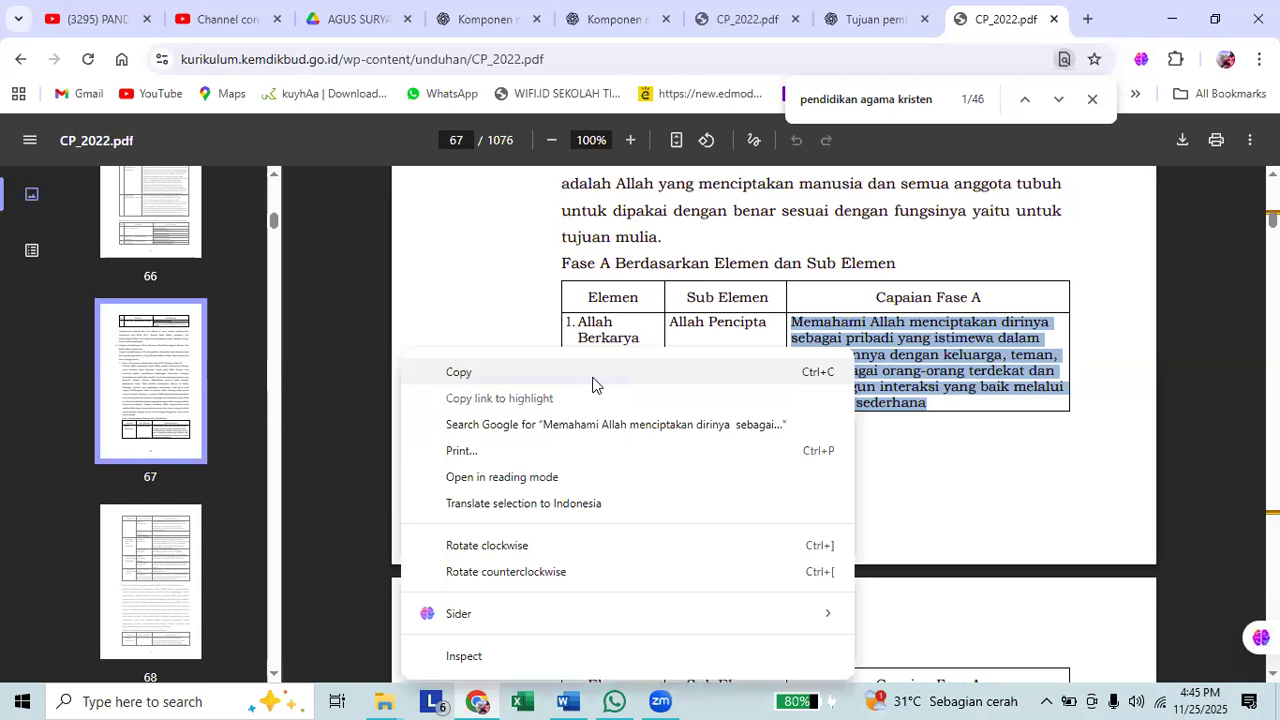
pyautogui.click(593, 379)
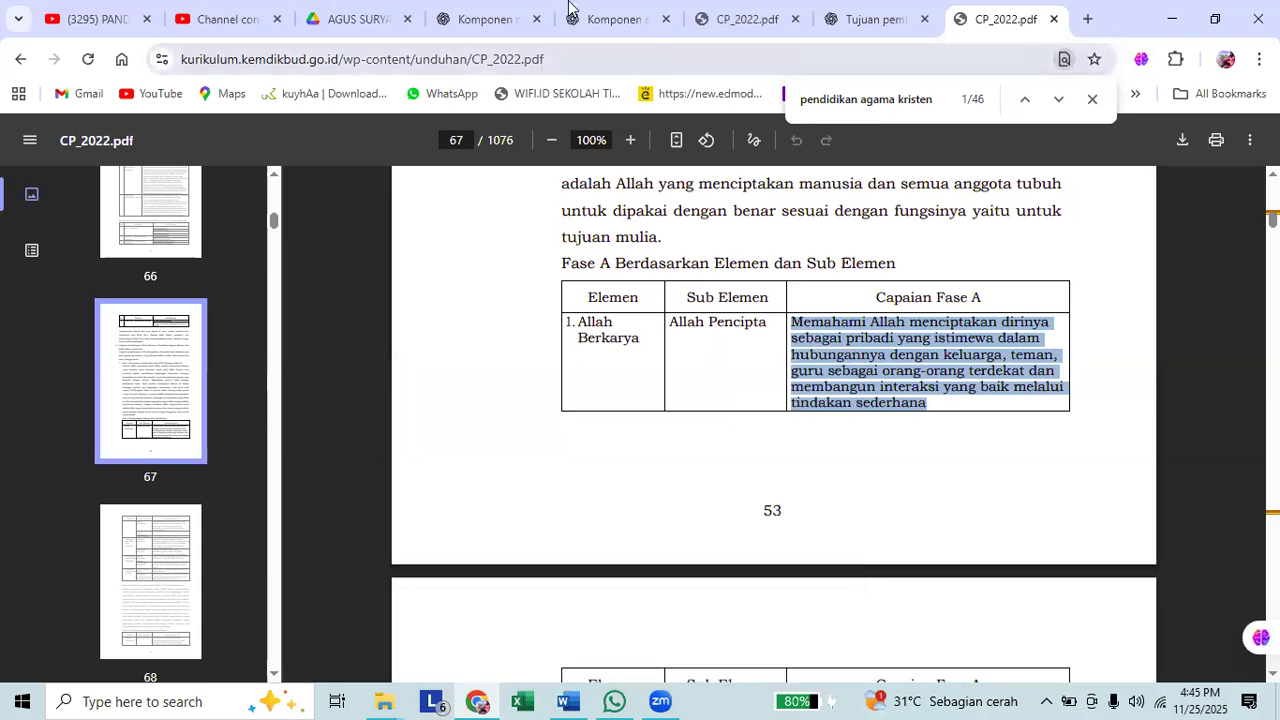
# Return to the ChatGPT conversation "Komponen modul ajar" and place the cursor in its empty message box.
pyautogui.click(482, 19)
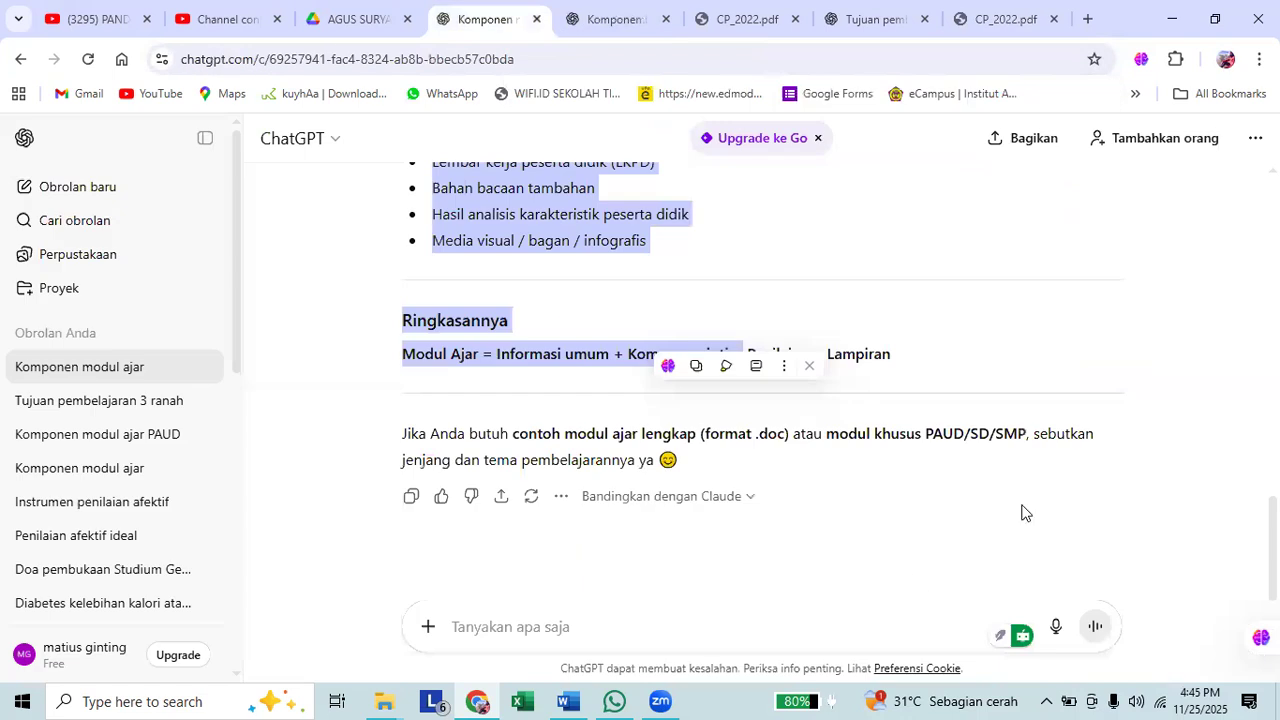
pyautogui.scroll(-1, 1027, 499)
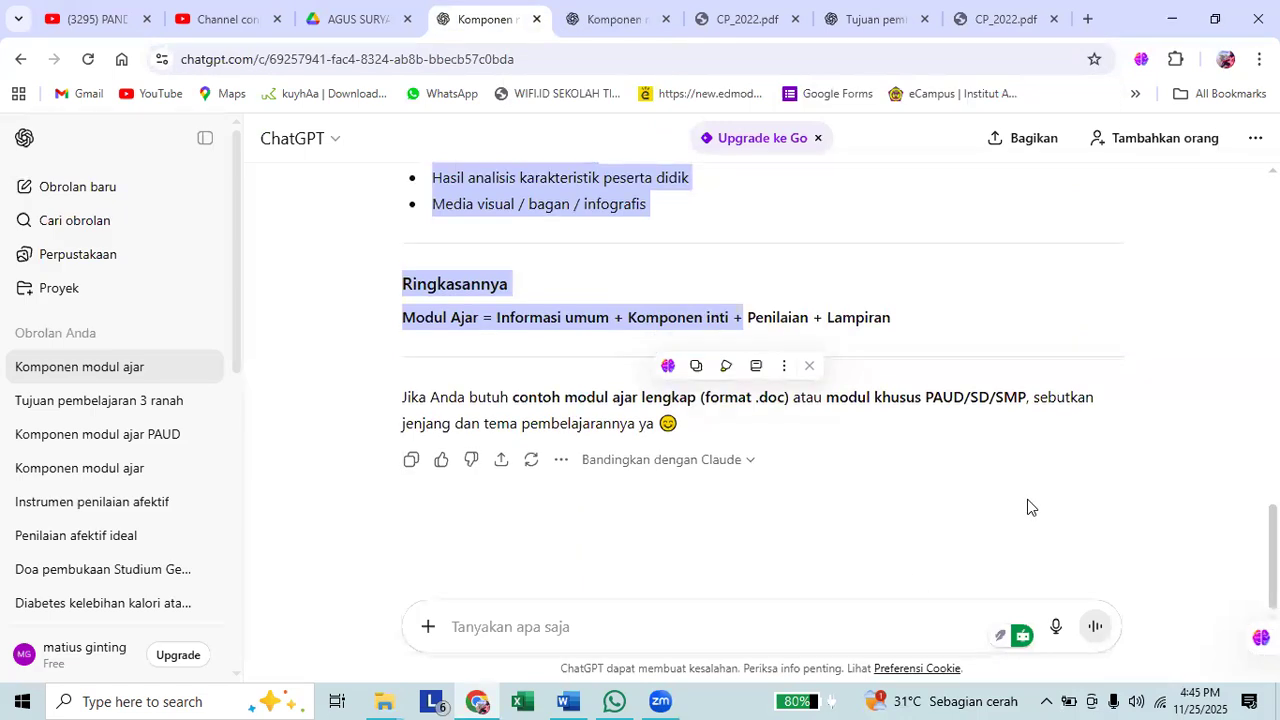
pyautogui.click(954, 568)
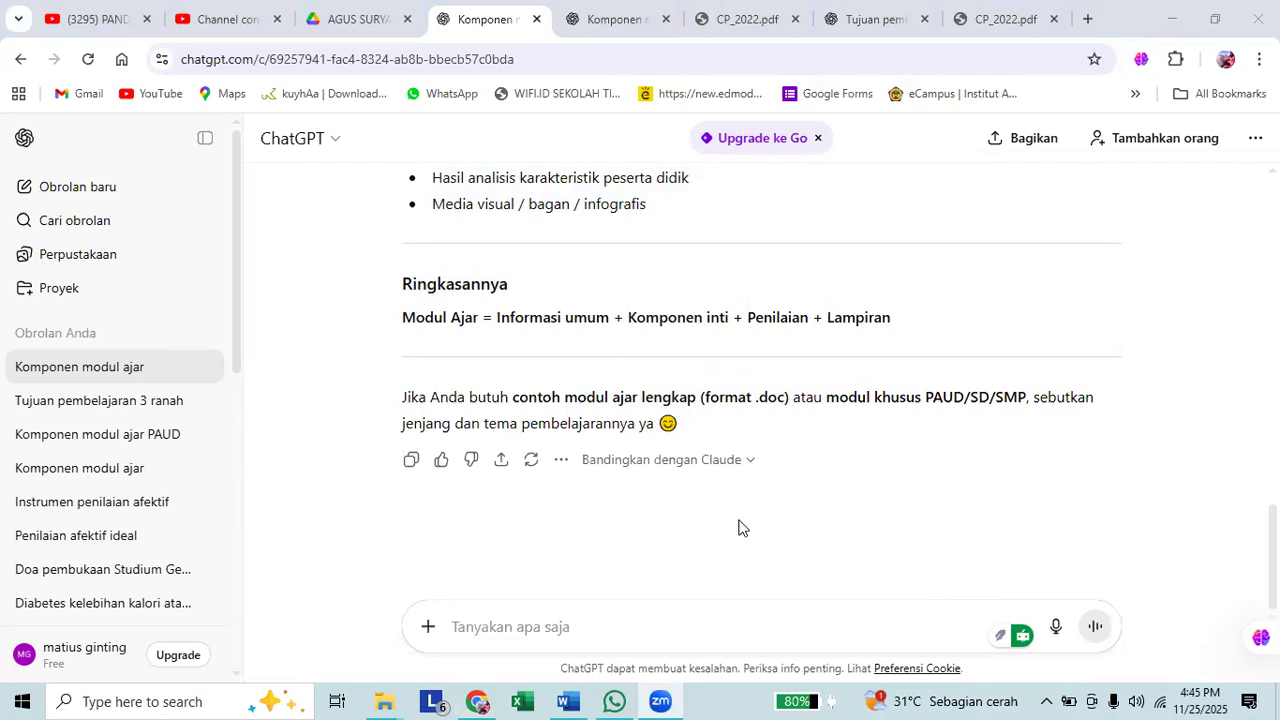
pyautogui.click(650, 298)
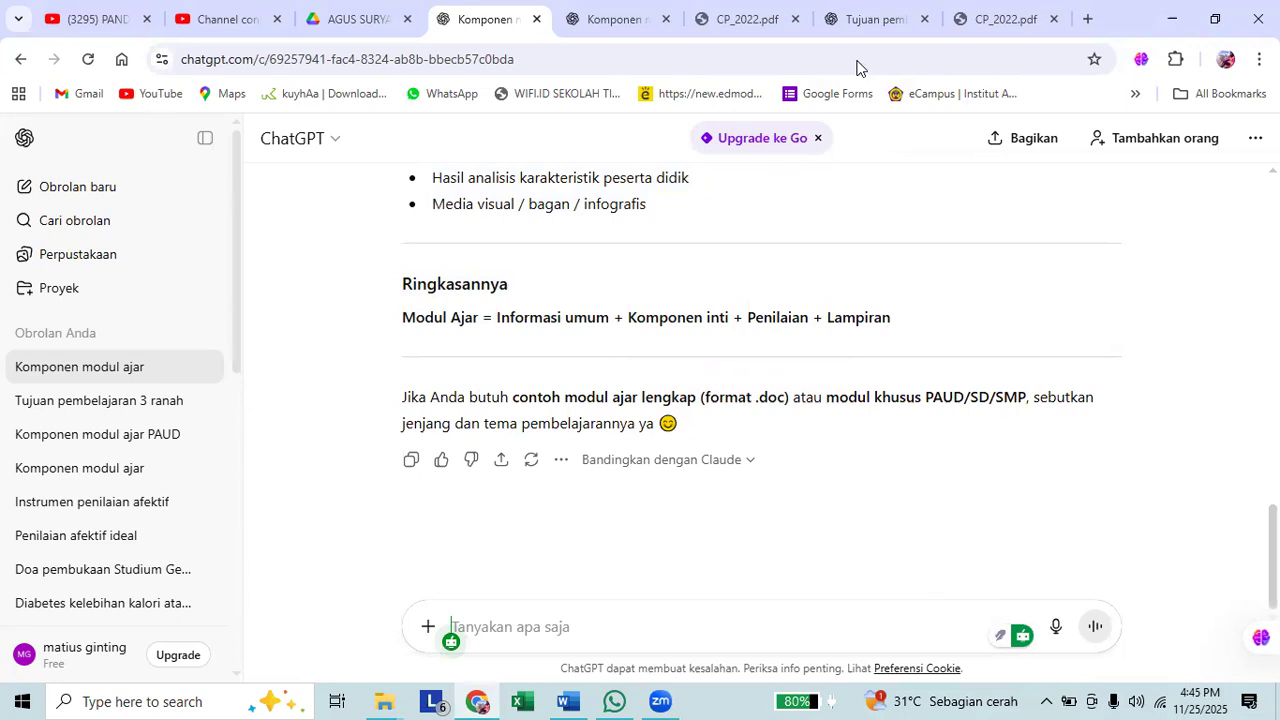
pyautogui.tripleClick(862, 161)
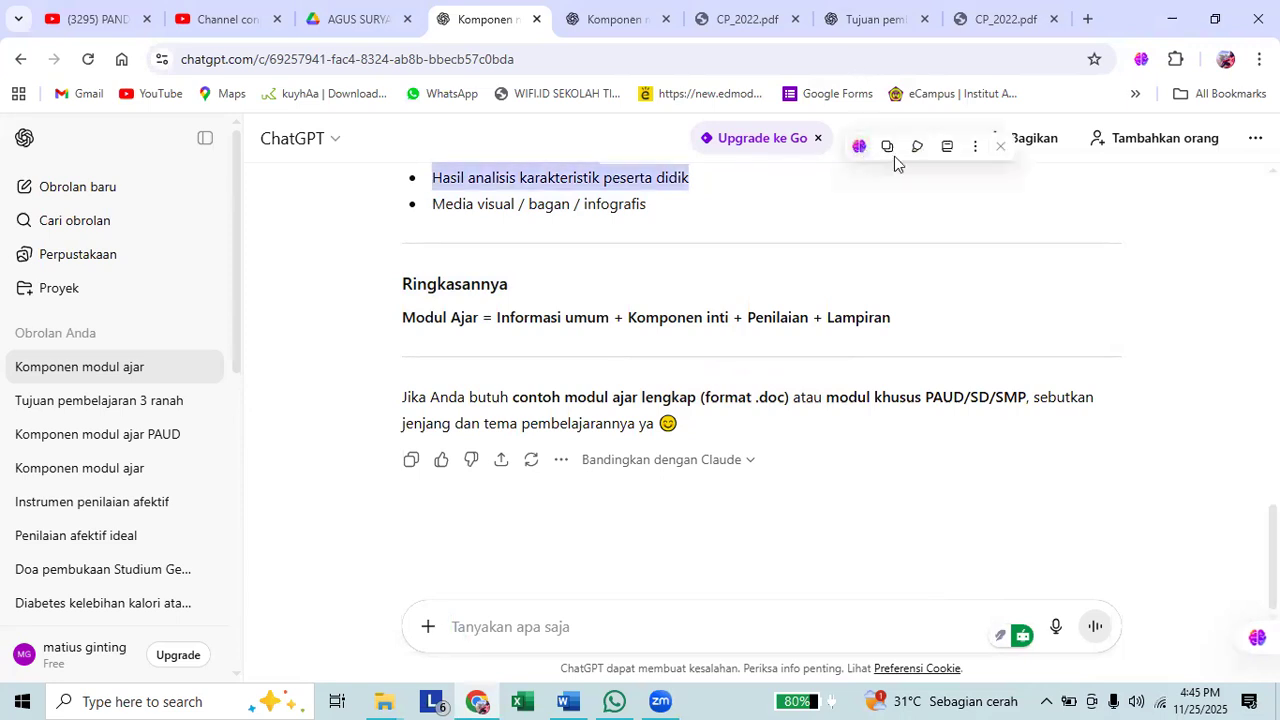
pyautogui.click(803, 624)
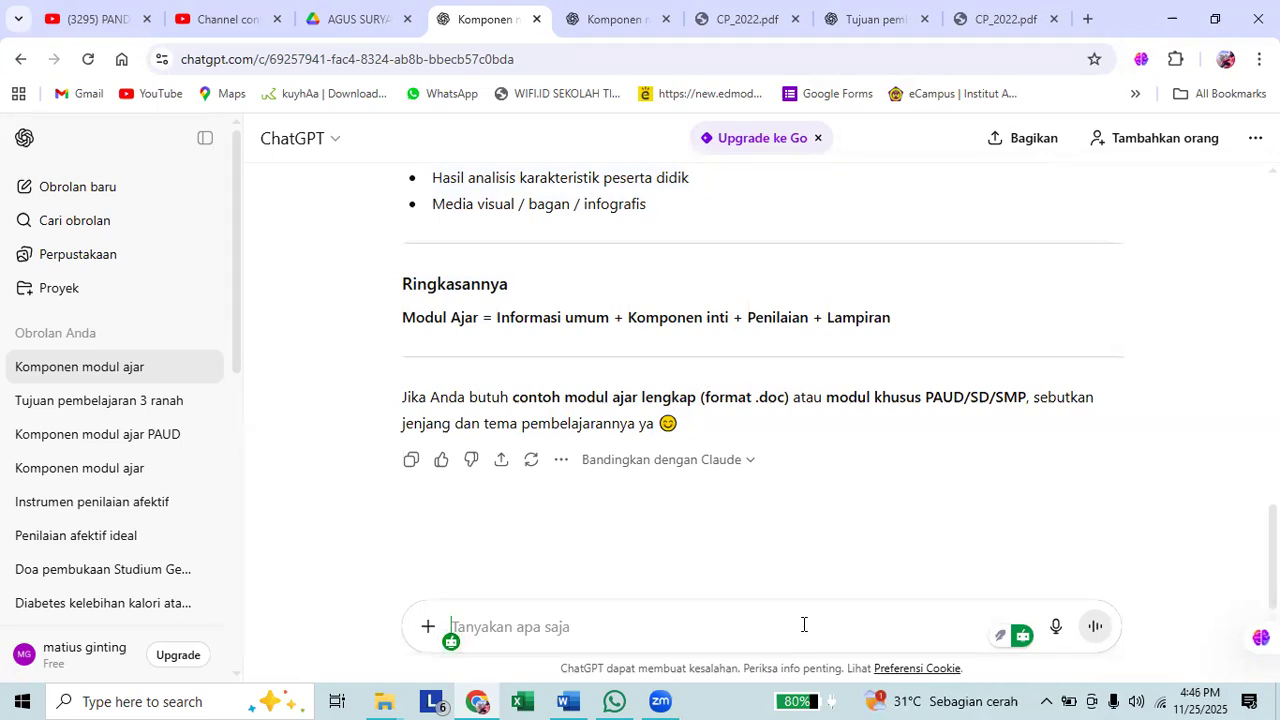
# Begin the prompt with "bantu saya untuk membuat 3 tujuan pembelajaran".
pyautogui.write('bantu saya')
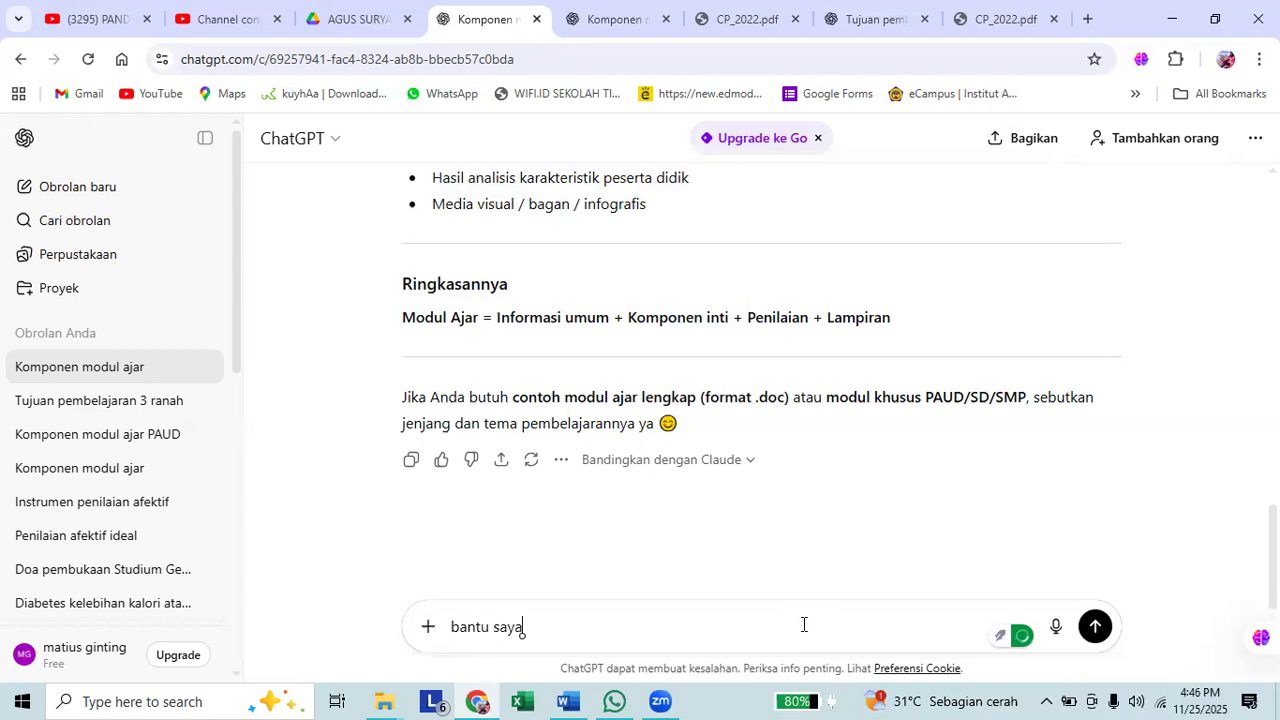
pyautogui.write(' untuk membuat tujuan pembelajarna')
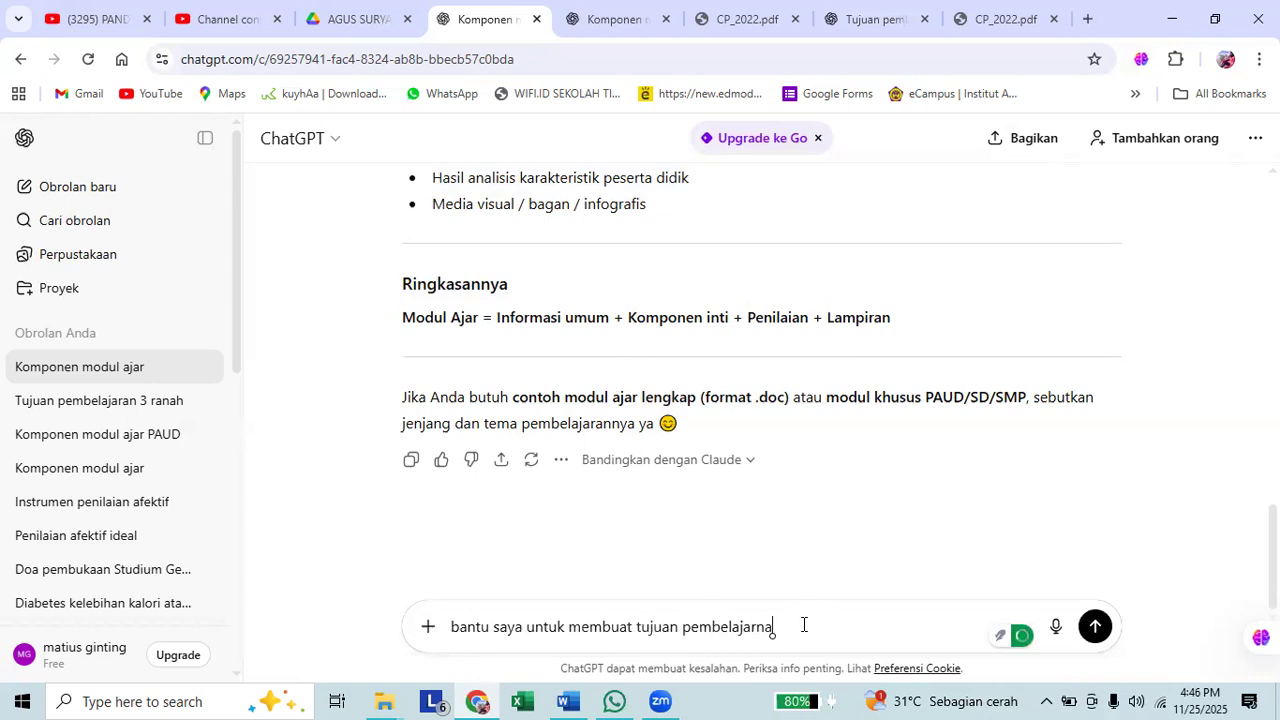
pyautogui.click(636, 626)
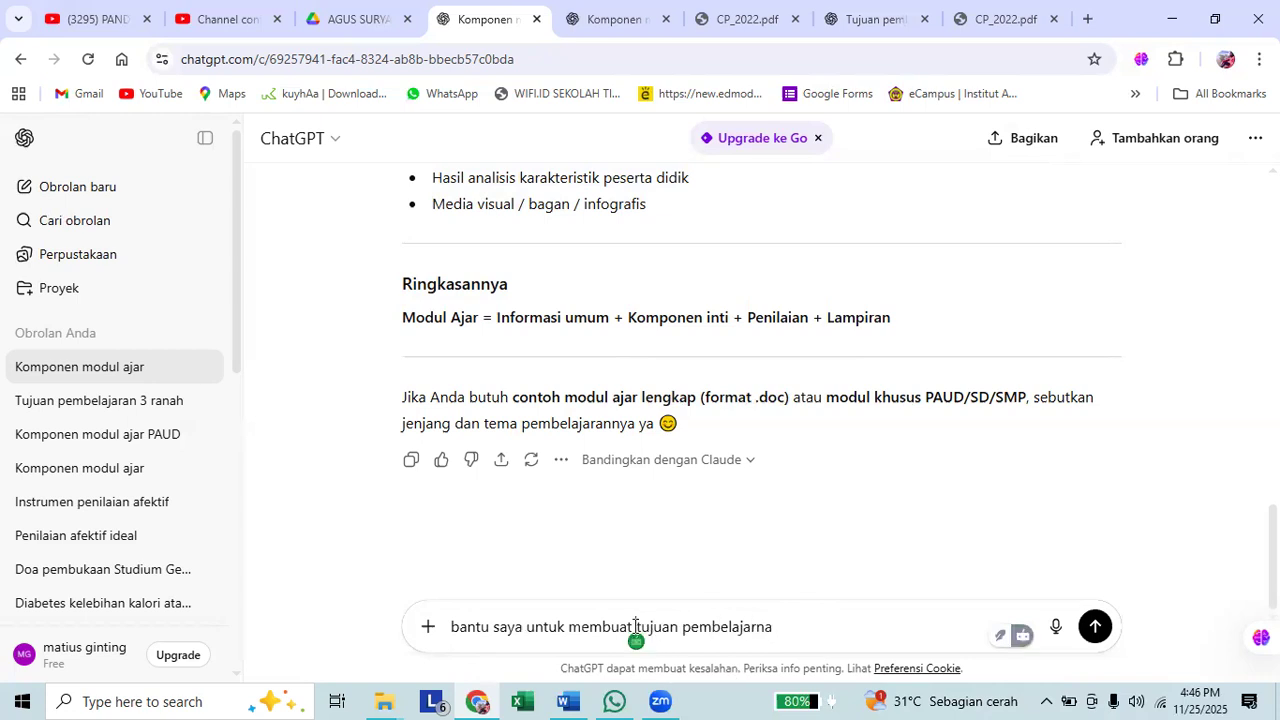
pyautogui.write('3')
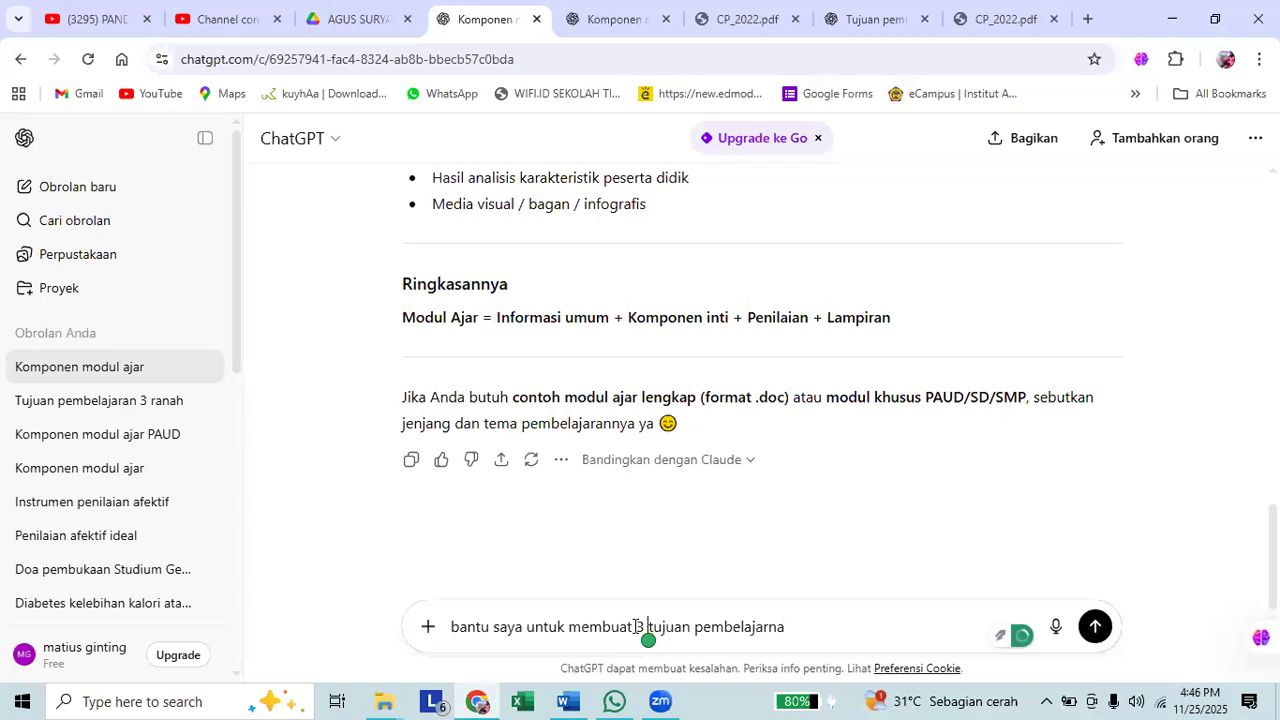
pyautogui.click(788, 627)
pyautogui.press('BackSpace')
pyautogui.press('BackSpace')
pyautogui.write('an')
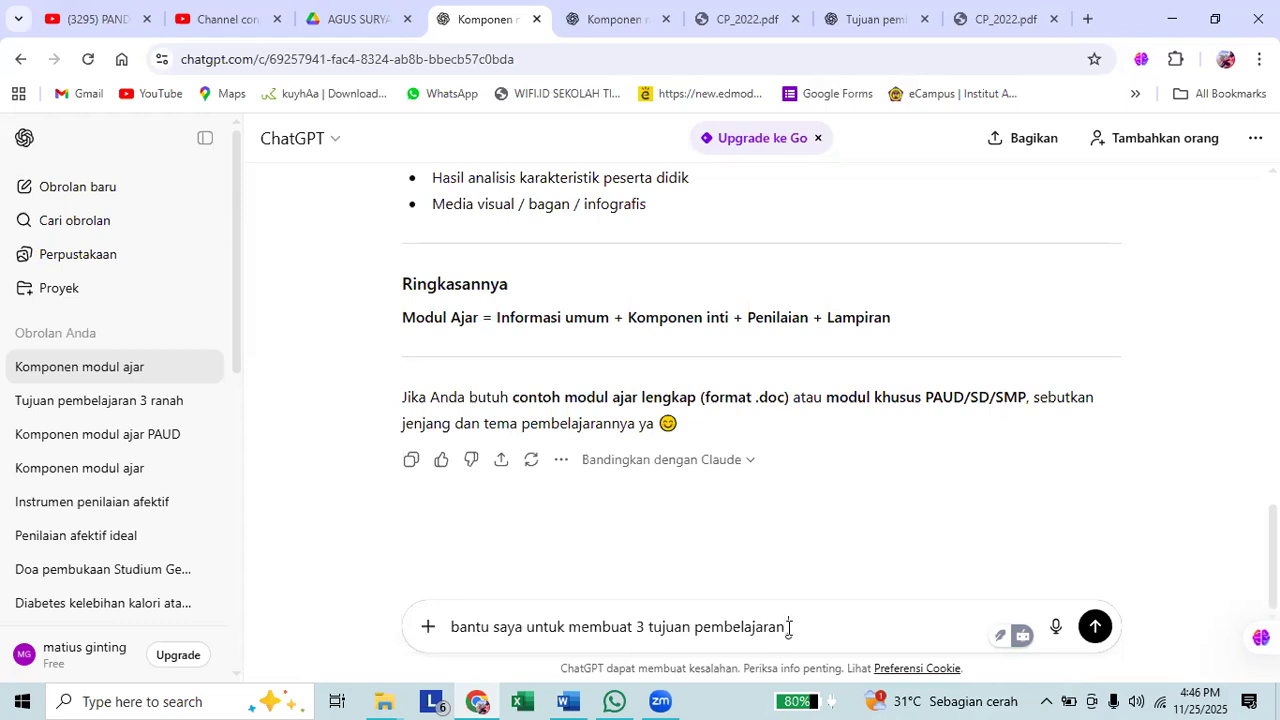
# Continue the prompt with the three domains in parentheses: "(kognitif, afektif & psikomotor).".
pyautogui.write('(kognitif, afektif & ')
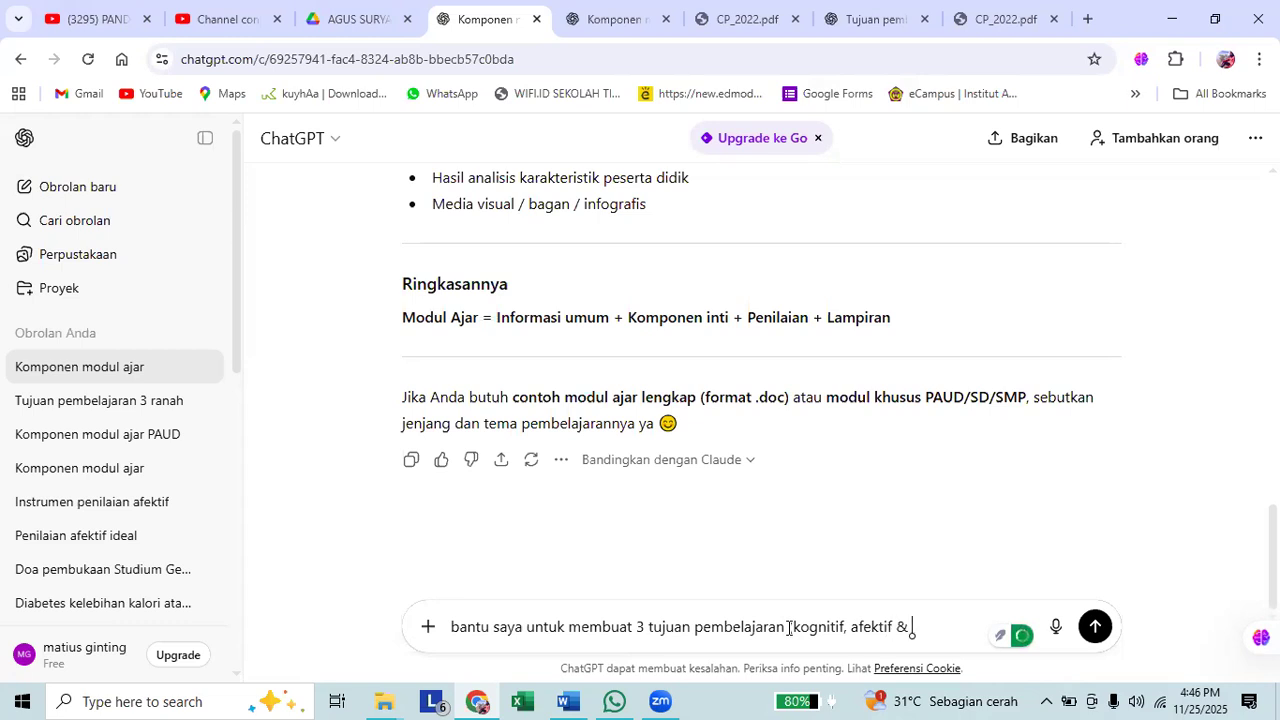
pyautogui.write('psikomotor)')
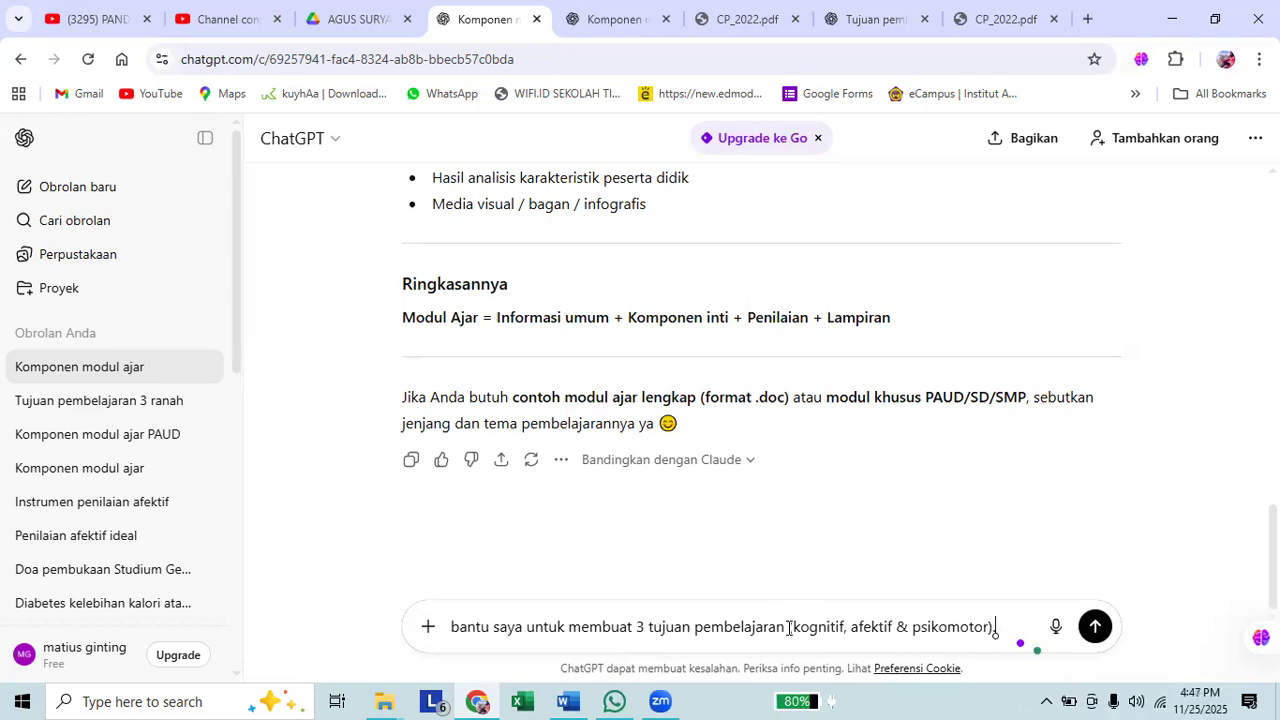
pyautogui.write('.')
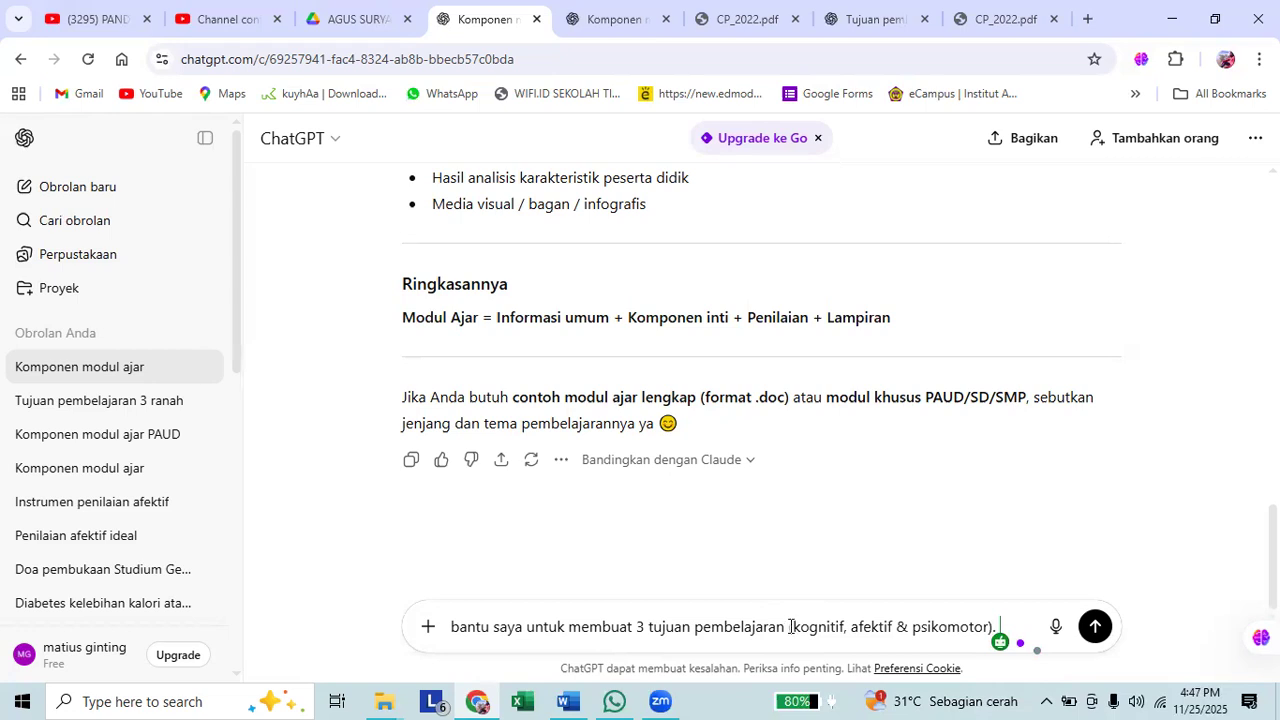
pyautogui.click(795, 626)
pyautogui.write('1 ')
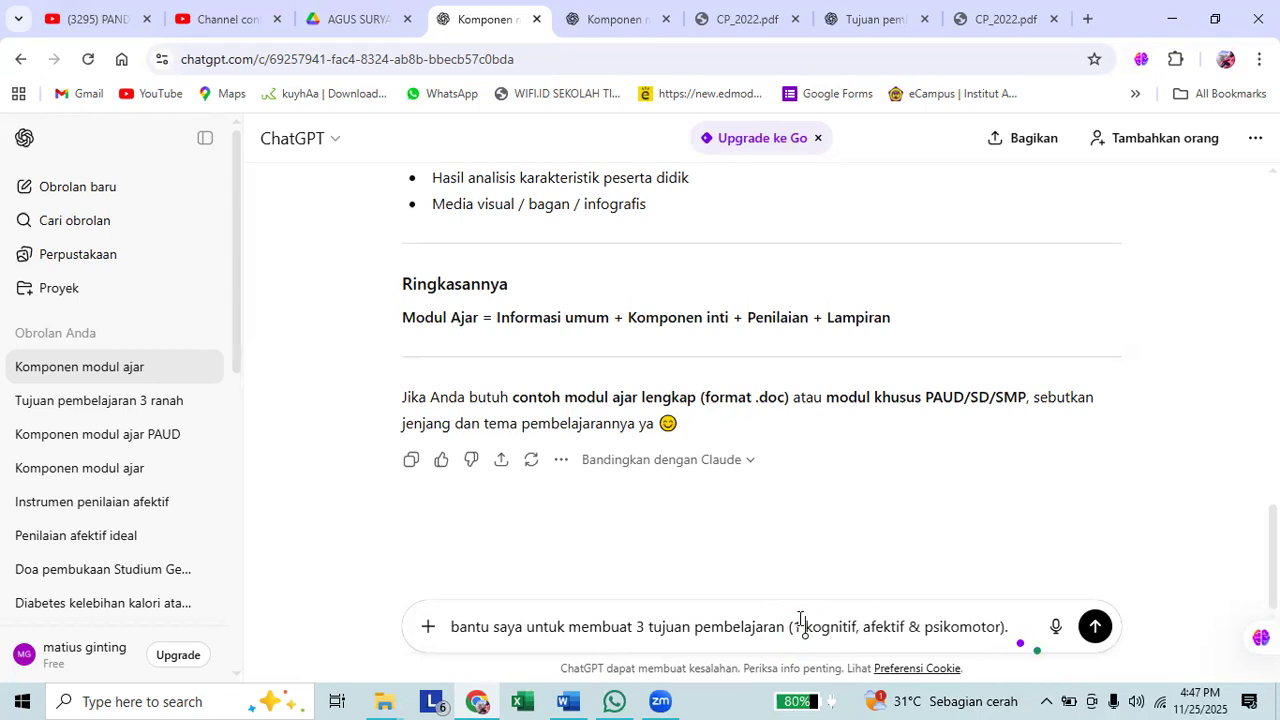
pyautogui.write('Tp untuk')
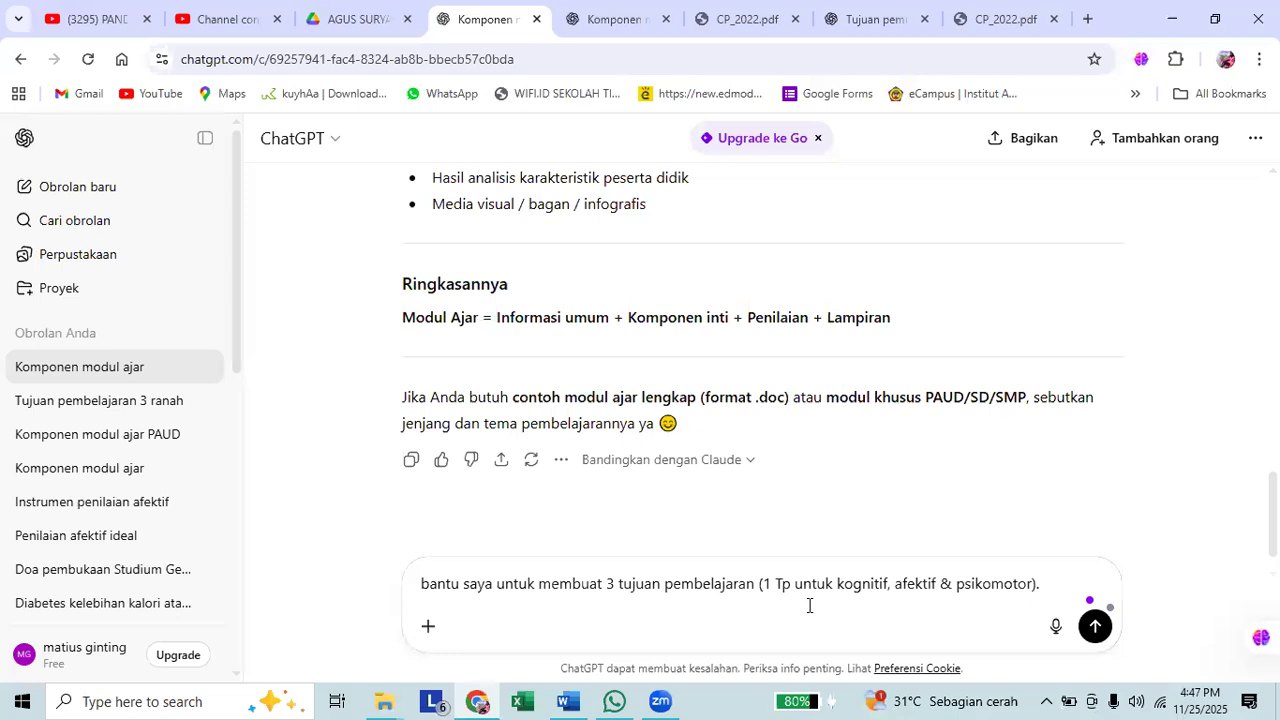
pyautogui.hotkey('ctrl', 'z')
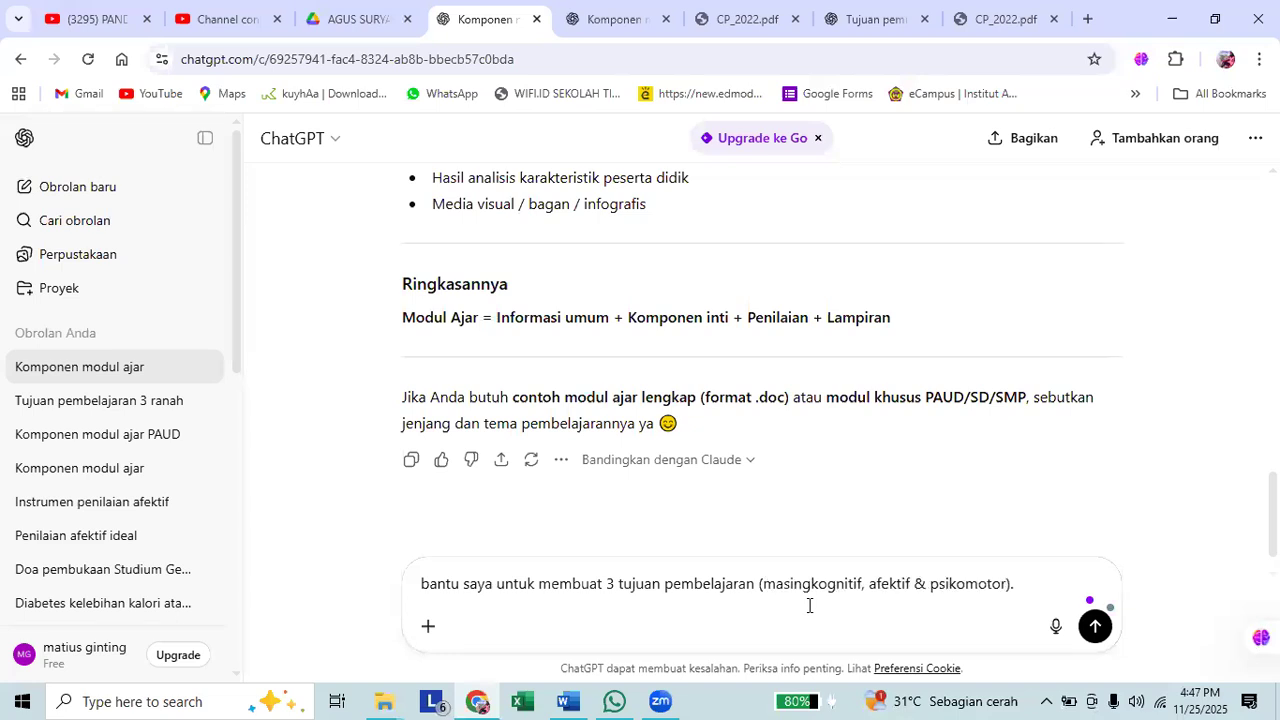
pyautogui.write('-masing a')
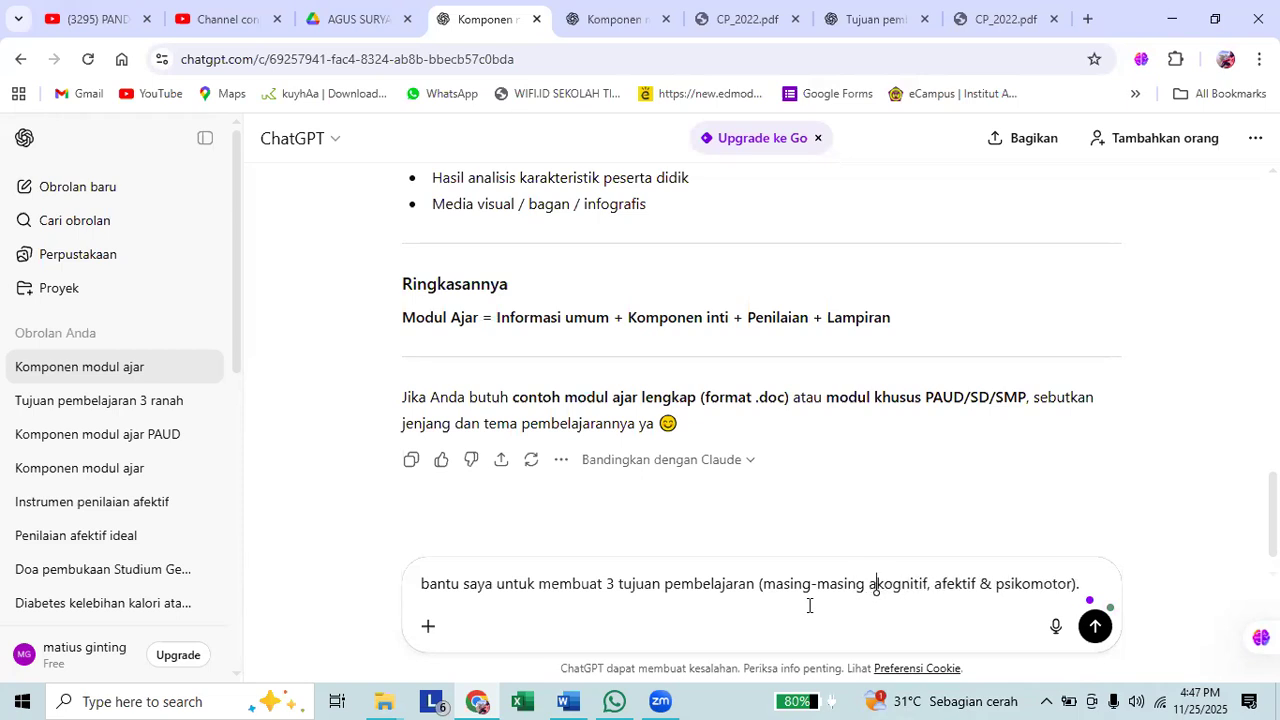
pyautogui.press('BackSpace')
pyautogui.press('BackSpace')
pyautogui.press('BackSpace')
pyautogui.press('BackSpace')
pyautogui.press('BackSpace')
pyautogui.press('BackSpace')
pyautogui.press('BackSpace')
pyautogui.press('BackSpace')
pyautogui.press('BackSpace')
pyautogui.press('BackSpace')
pyautogui.press('BackSpace')
pyautogui.press('BackSpace')
pyautogui.press('BackSpace')
pyautogui.press('BackSpace')
pyautogui.press('BackSpace')
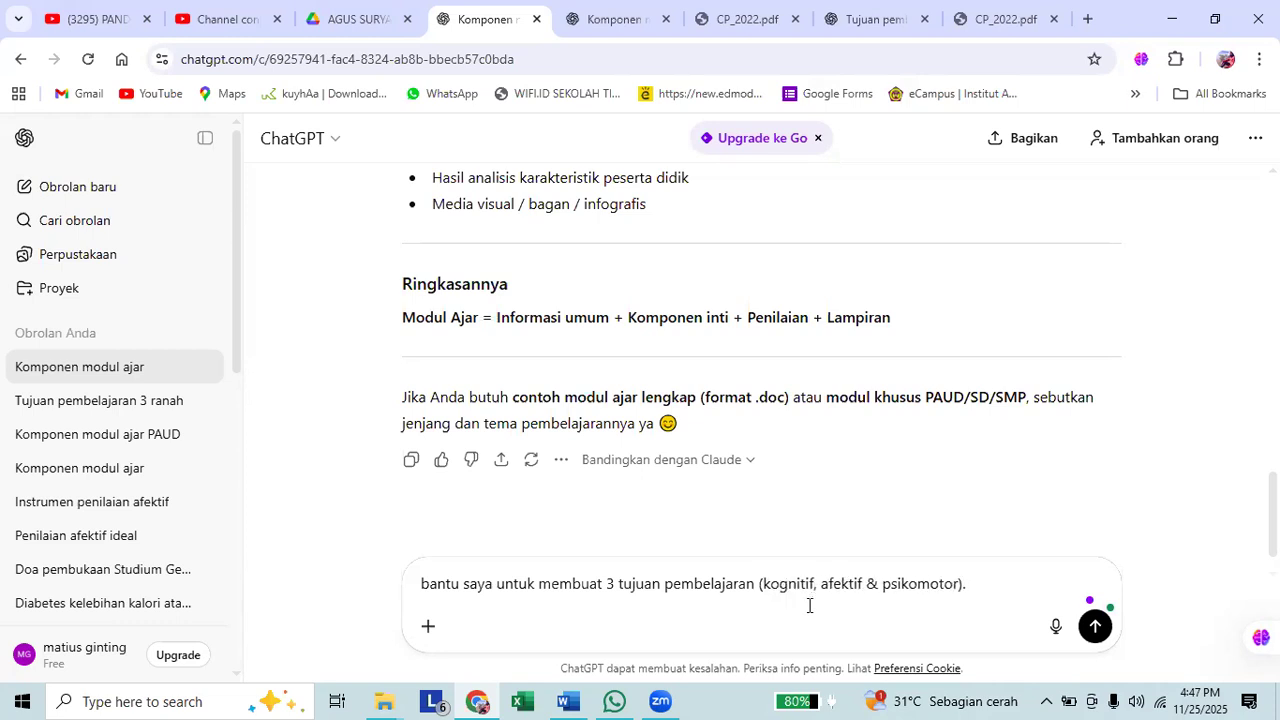
# Insert "masing-masing 1 Tp untuk aspek" before "kognitif" inside the parentheses of the prompt.
pyautogui.write('1 t')
pyautogui.press('BackSpace')
pyautogui.write('Tp untuk ')
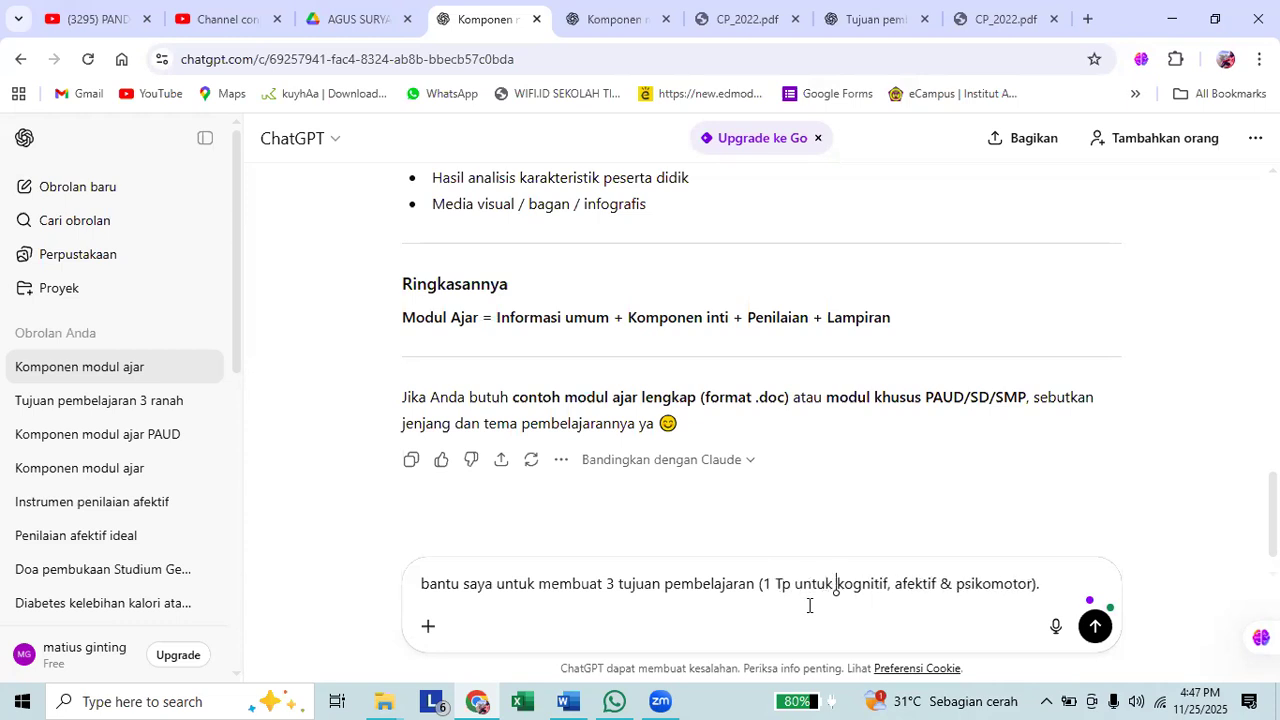
pyautogui.write('aspek')
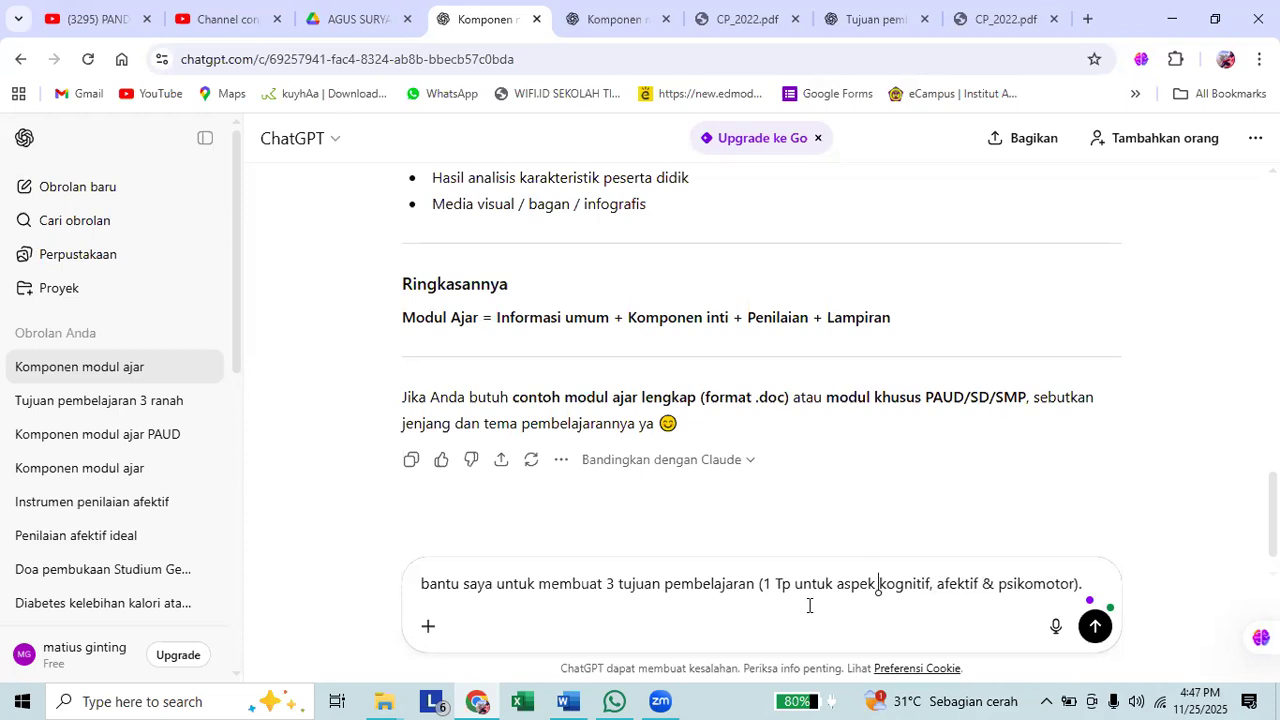
pyautogui.press('Right')
pyautogui.press('Right')
pyautogui.press('Right')
pyautogui.press('Right')
pyautogui.press('Right')
pyautogui.press('Right')
pyautogui.press('Right')
pyautogui.press('Right')
pyautogui.press('Right')
pyautogui.press('Right')
pyautogui.press('Right')
pyautogui.press('Right')
pyautogui.click(768, 585)
pyautogui.write('masing-masing')
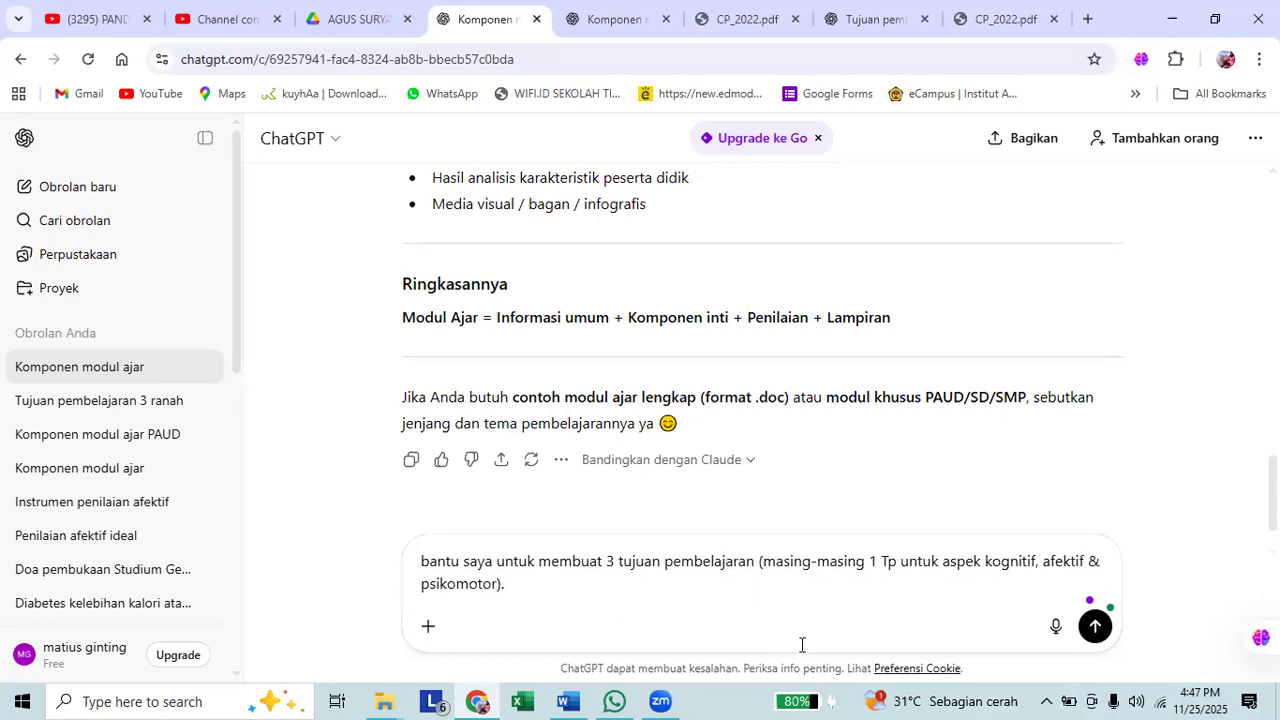
# Replace the prompt's final period with "dari capaian pembelajaran berikut:" and leave a blank line below it.
pyautogui.click(692, 585)
pyautogui.press('BackSpace')
pyautogui.write('?')
pyautogui.press('BackSpace')
pyautogui.write('dari capaian pembelajaran berikut')
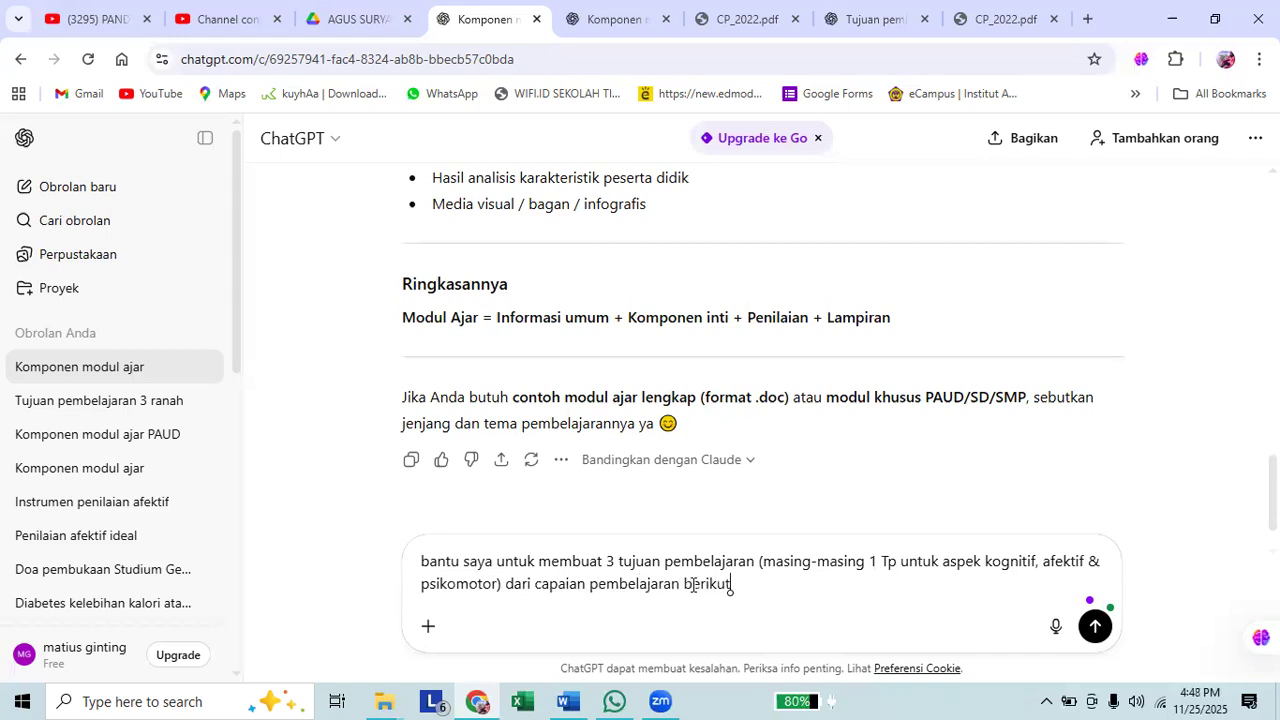
pyautogui.write(':')
pyautogui.hotkey('shift', 'Return')
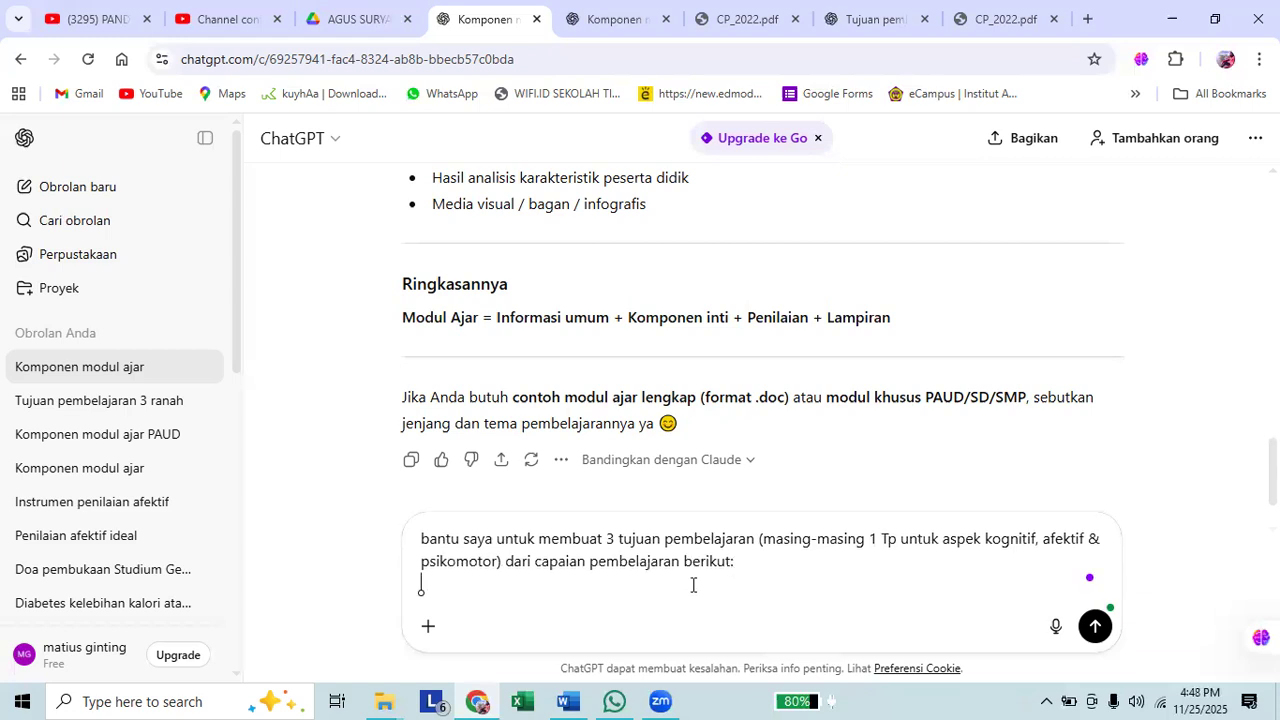
pyautogui.hotkey('shift', 'Return')
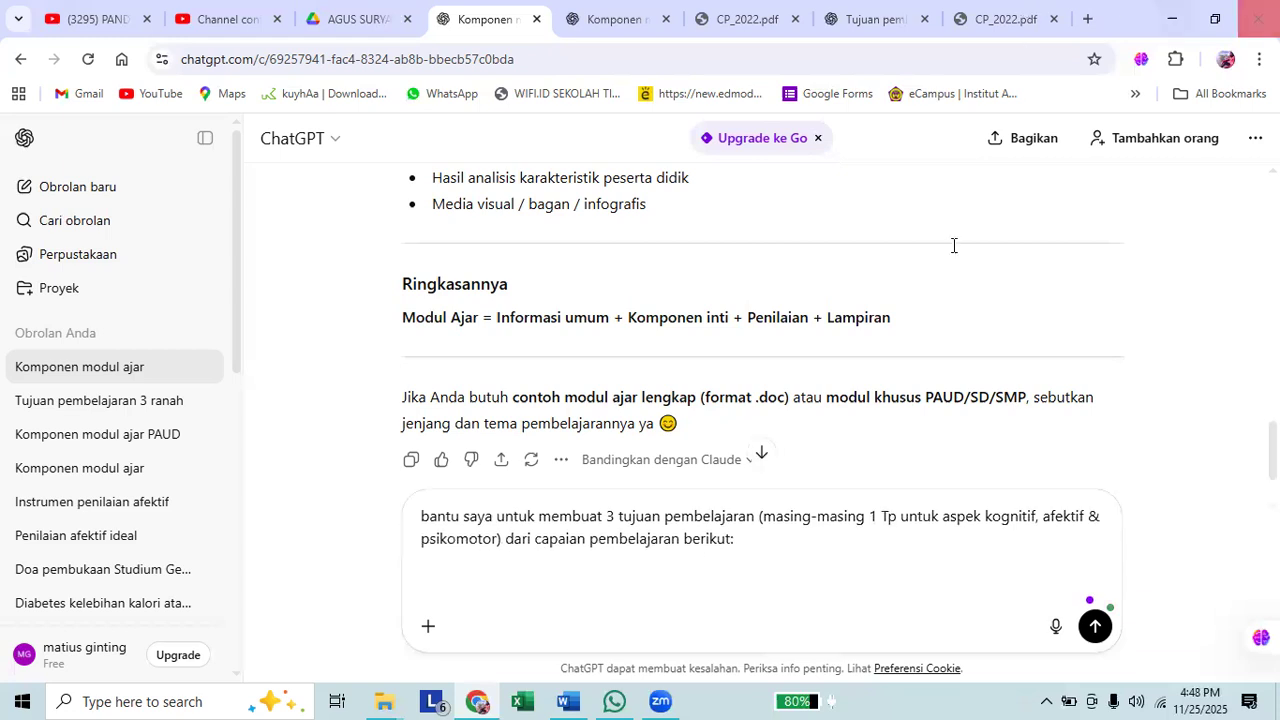
# Copy the "Capaian Fase A" text for "Allah Pencipta" from CP_2022.pdf again and paste it at the end of the ChatGPT prompt.
pyautogui.click(1004, 19)
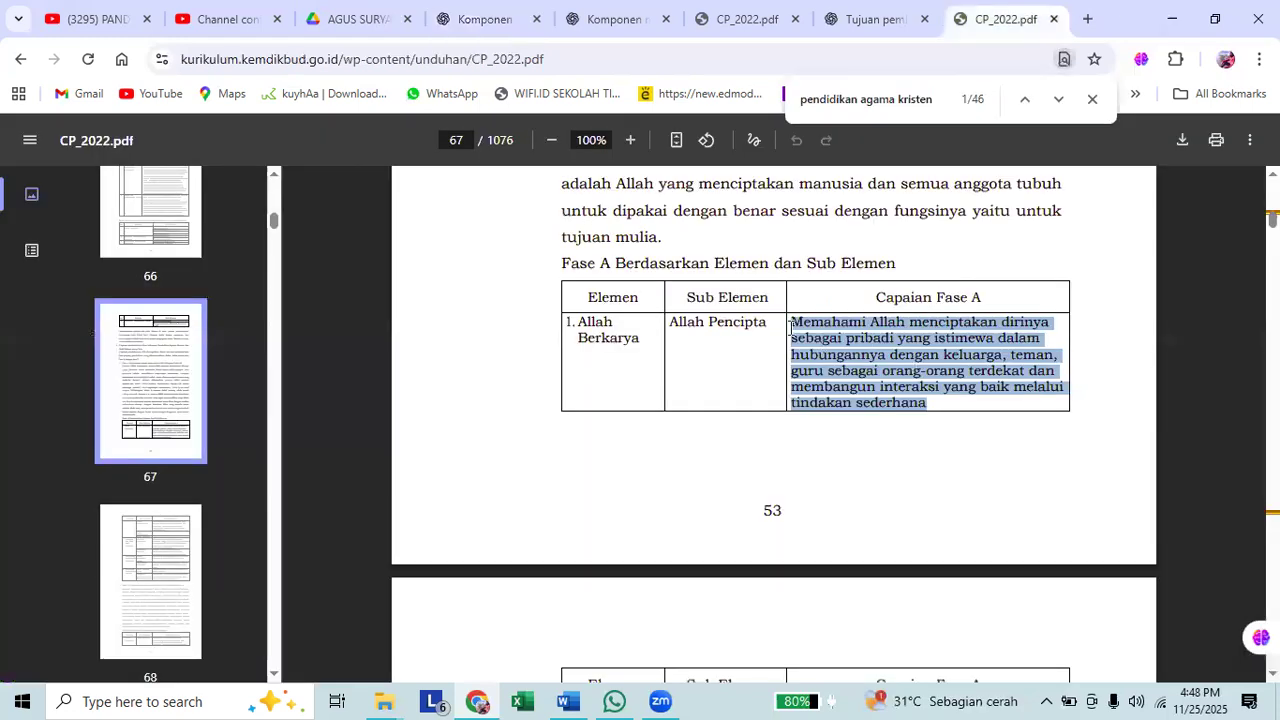
pyautogui.click(790, 325)
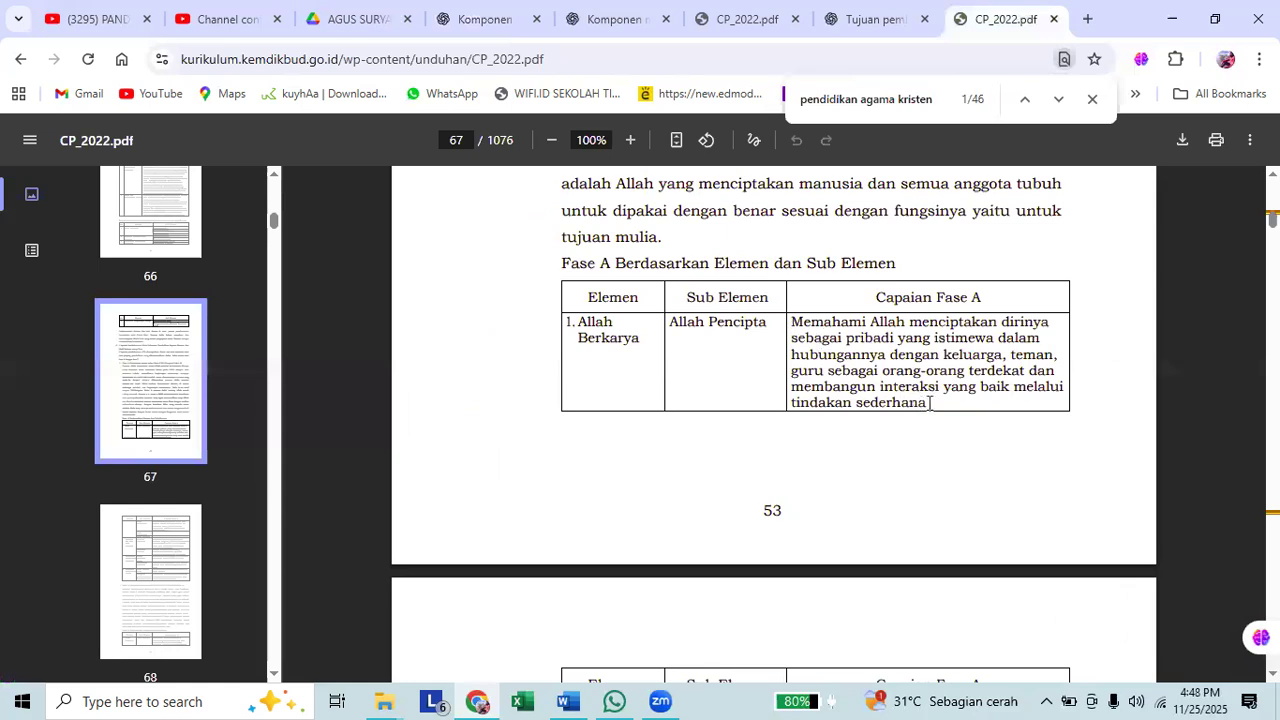
pyautogui.tripleClick(888, 353)
pyautogui.rightClick(888, 353)
pyautogui.click(593, 46)
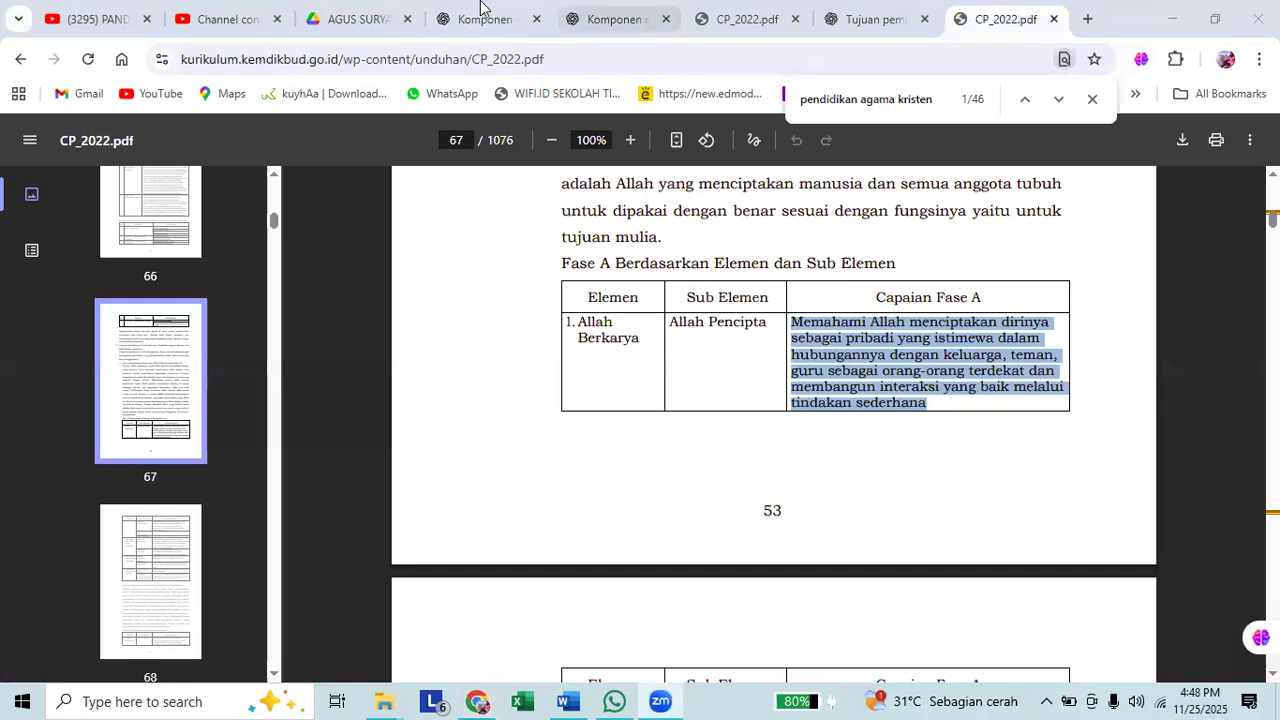
pyautogui.click(480, 8)
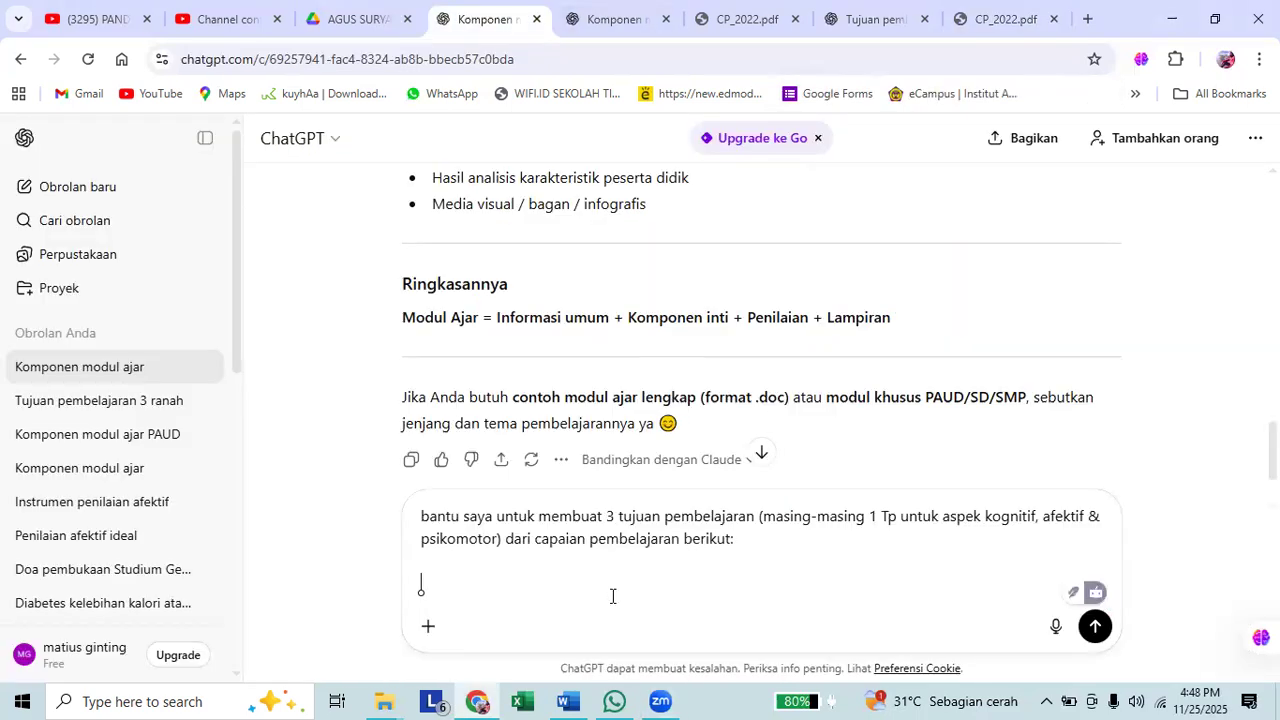
pyautogui.hotkey('ctrl', 'v')
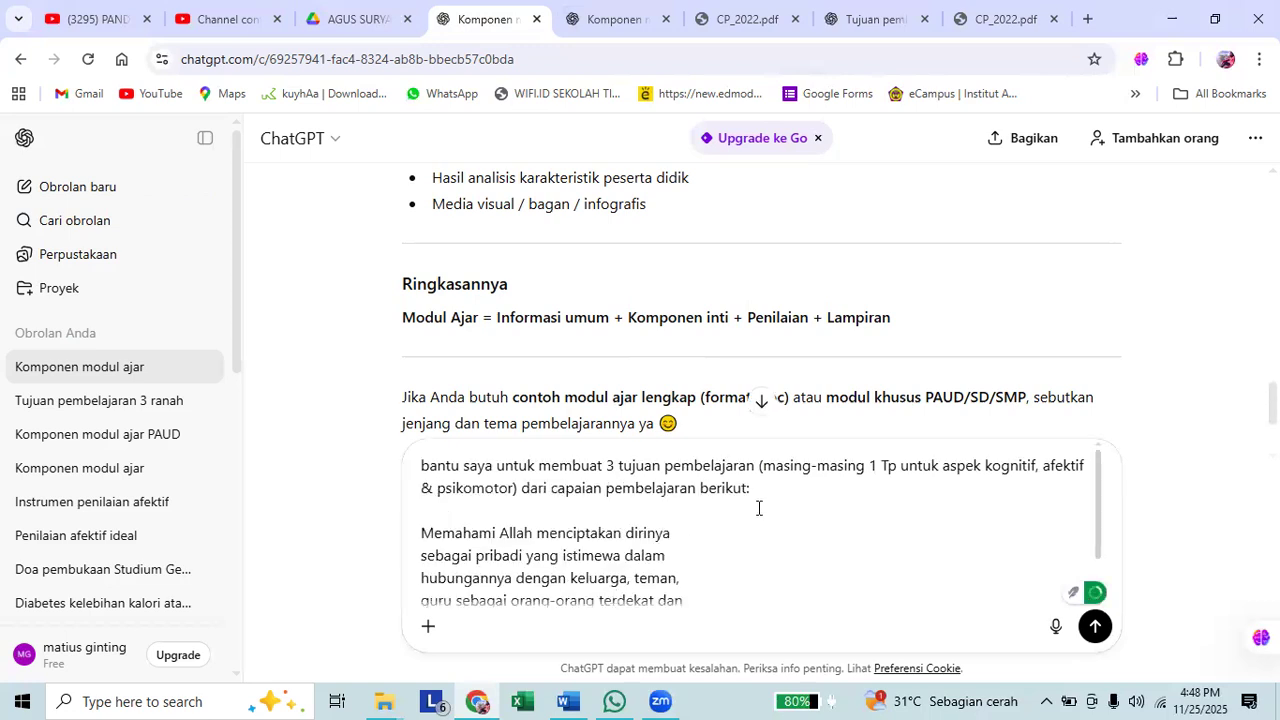
# Join the broken lines of the pasted learning outcome into one continuous paragraph and submit the prompt.
pyautogui.scroll(-1, 734, 523)
pyautogui.click(736, 478)
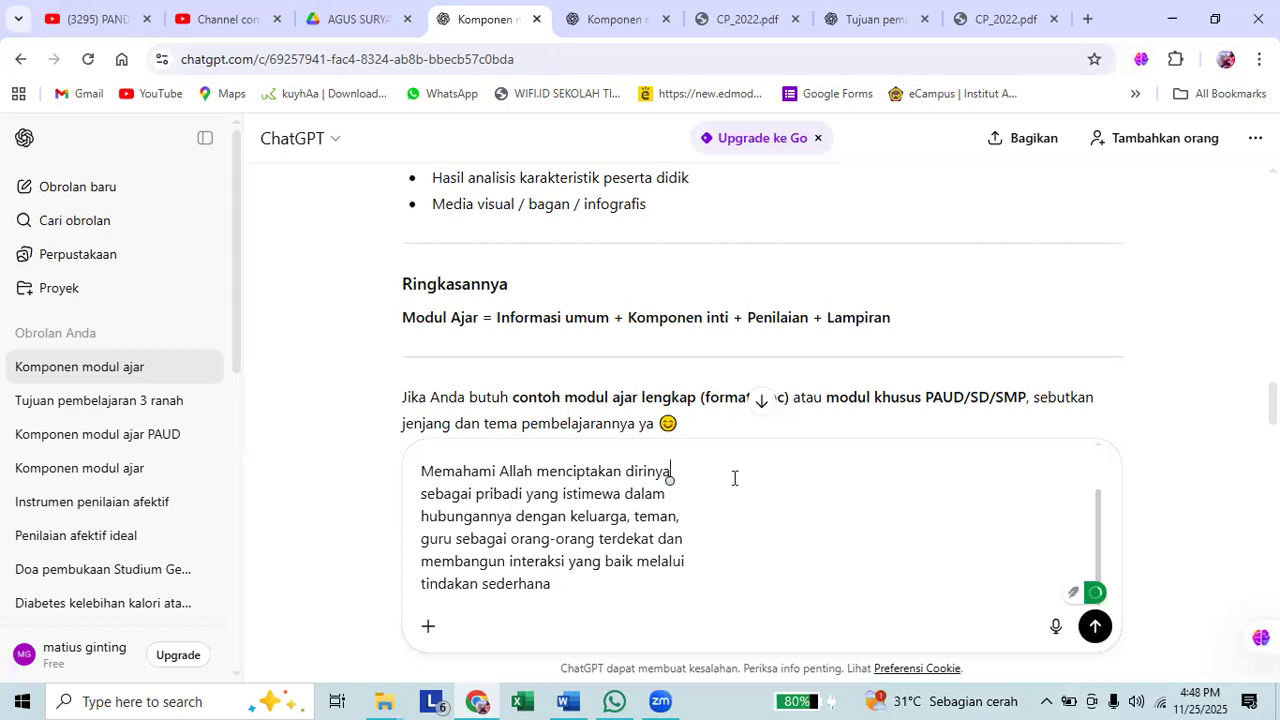
pyautogui.press('Delete')
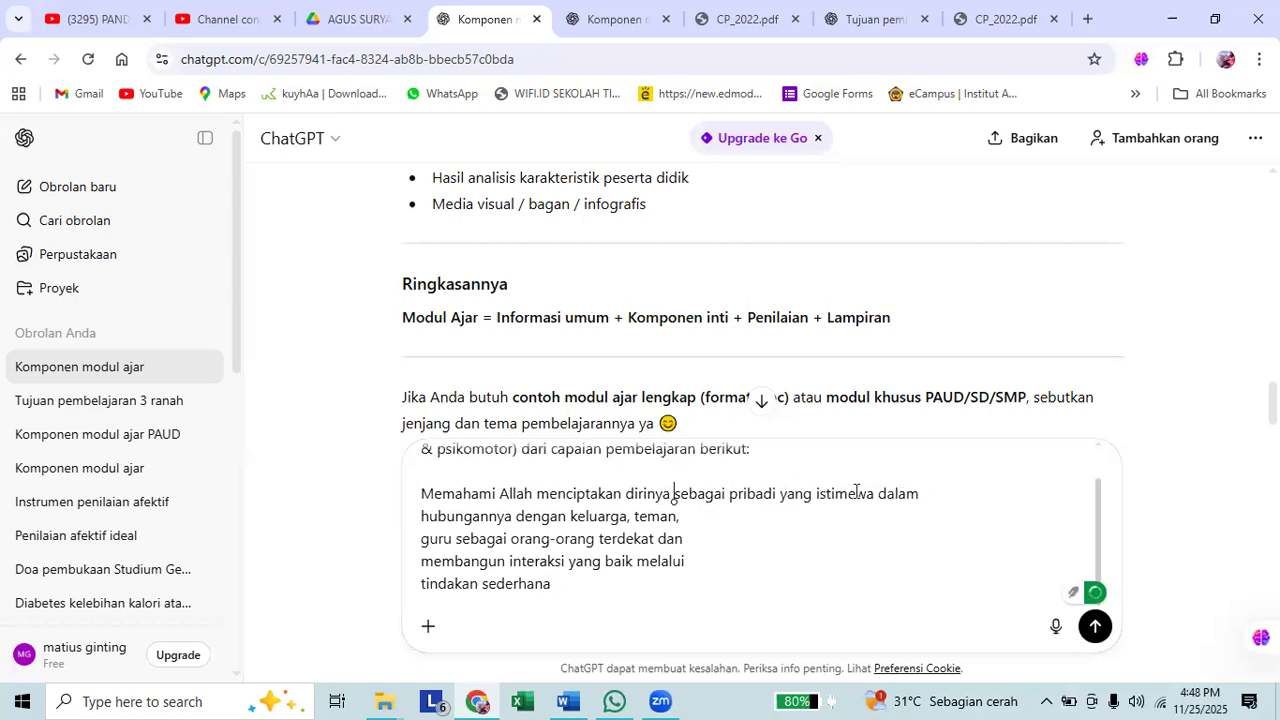
pyautogui.click(957, 494)
pyautogui.press('Delete')
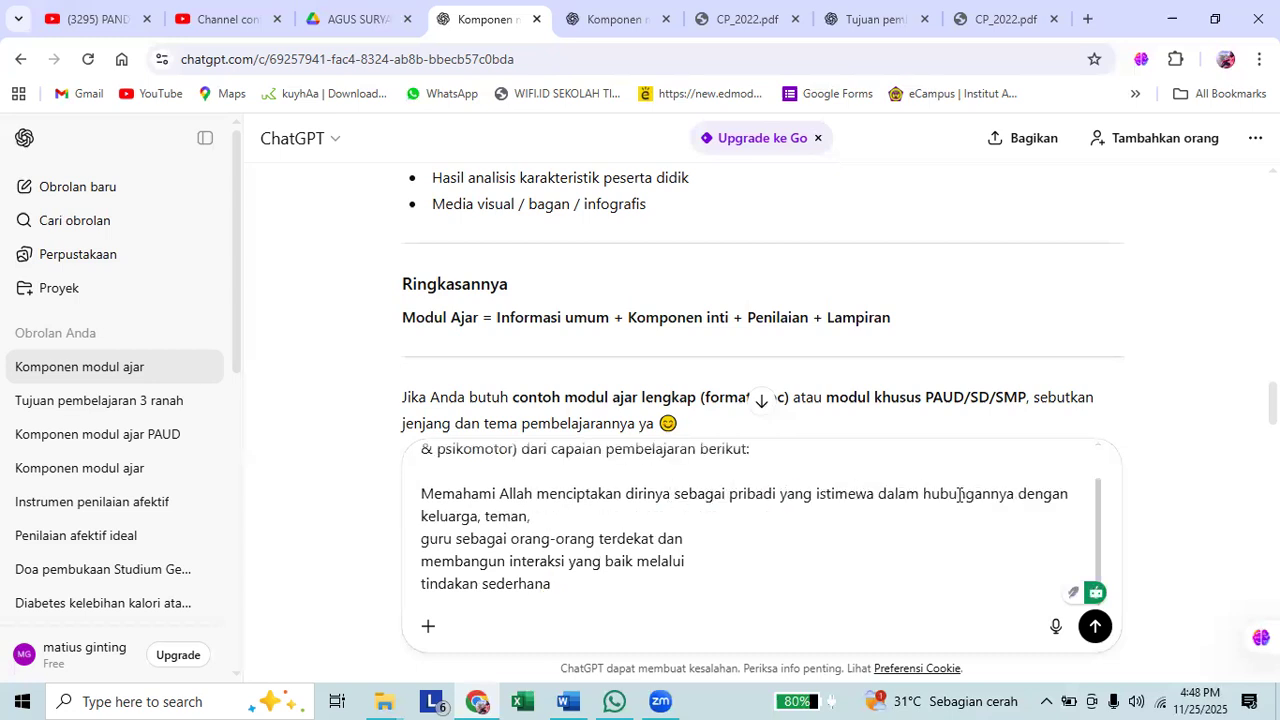
pyautogui.press('Delete')
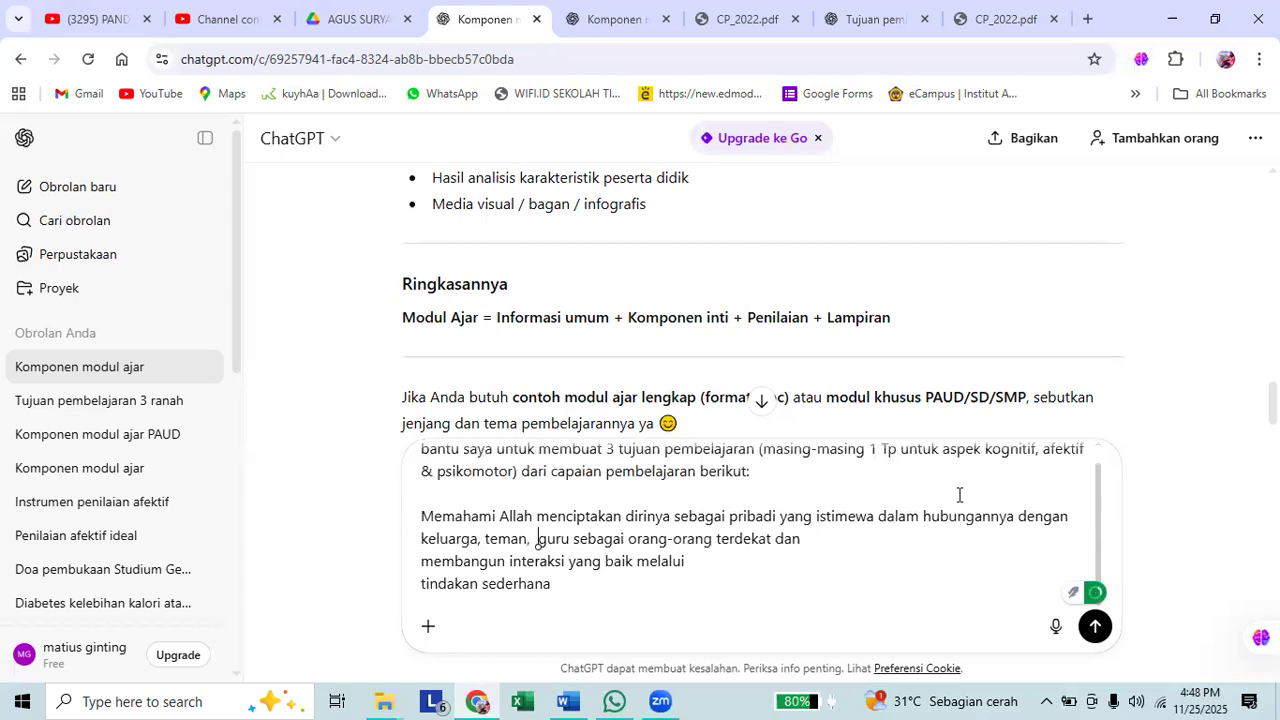
pyautogui.press('End')
pyautogui.press('Right')
pyautogui.press('Delete')
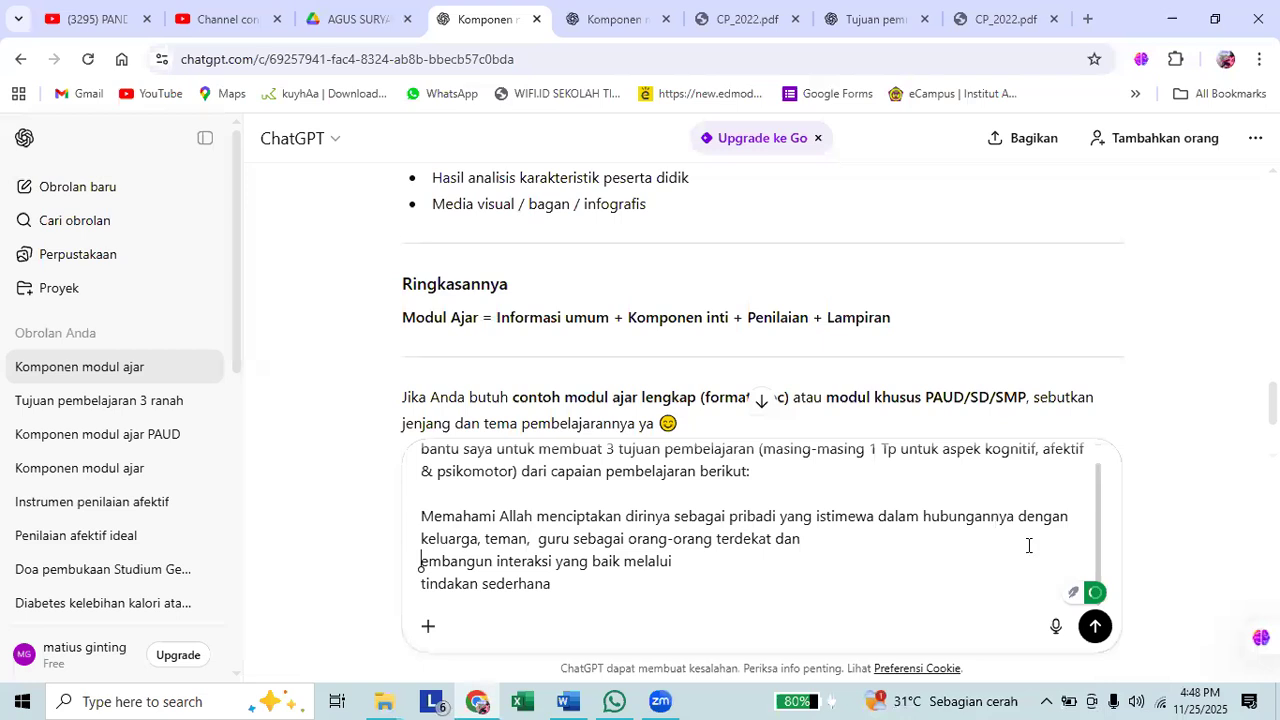
pyautogui.press('BackSpace')
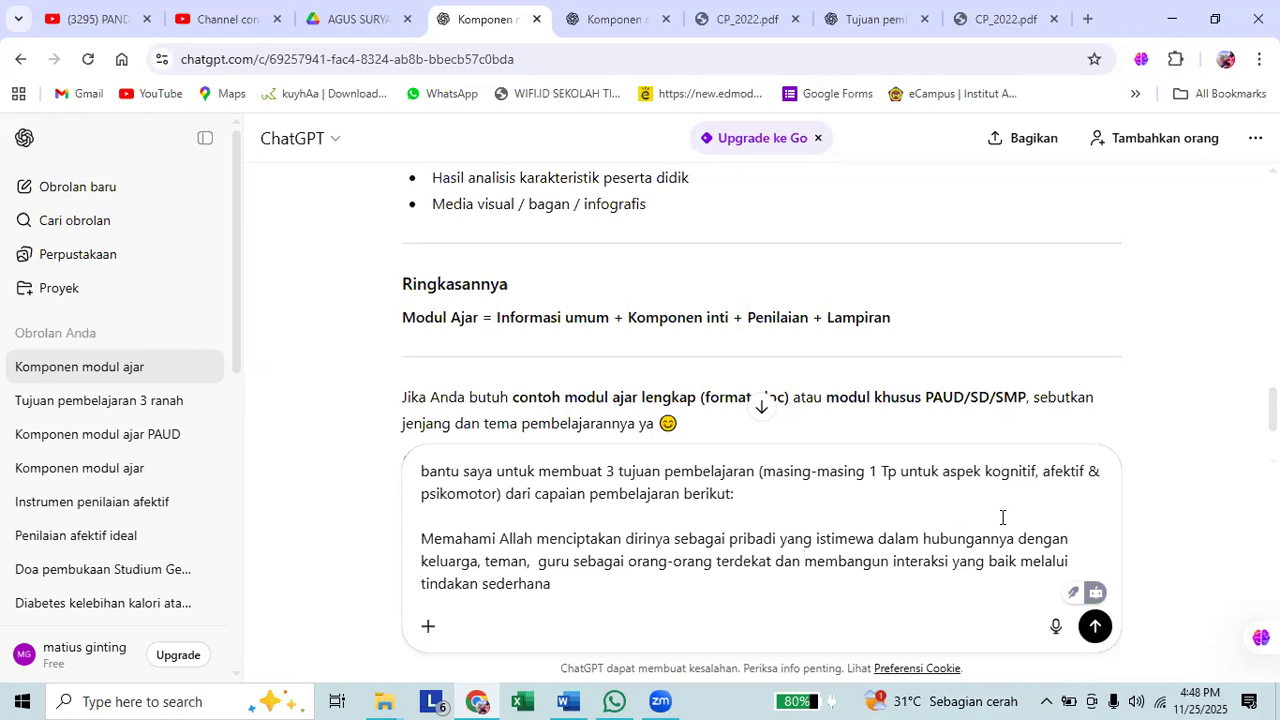
pyautogui.click(1097, 627)
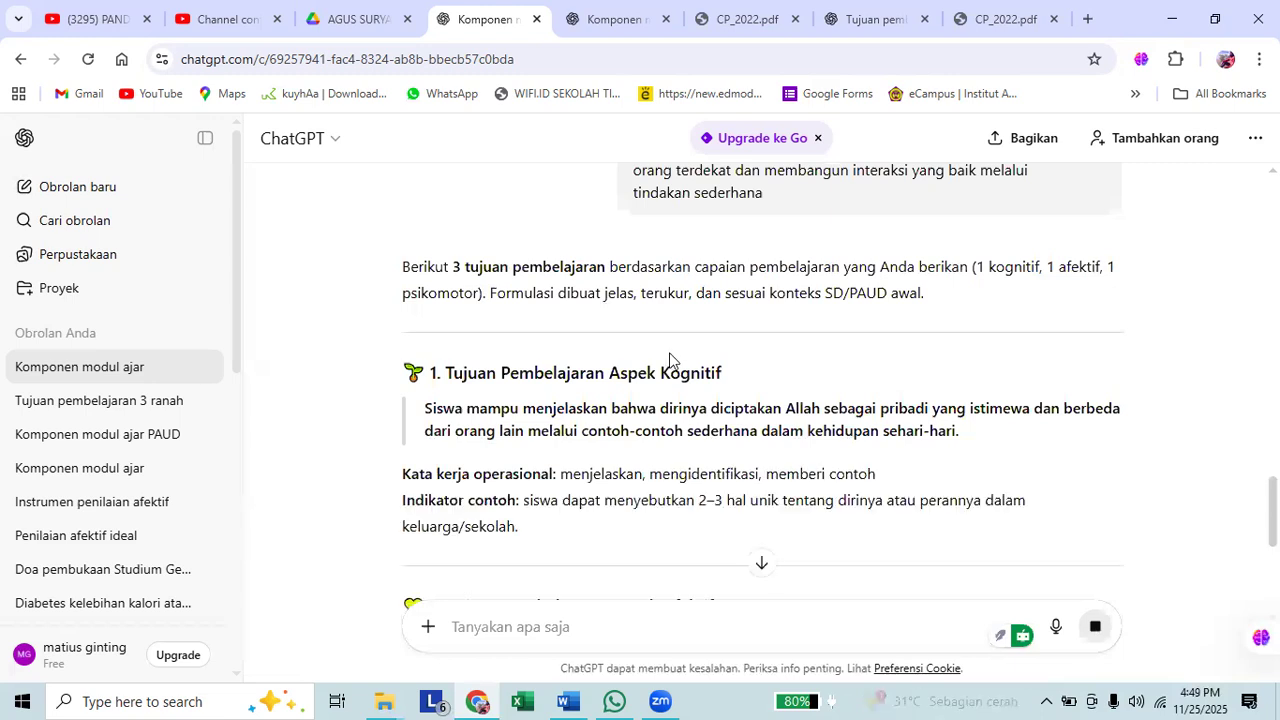
# Read through the generated cognitive, affective and psychomotor learning objectives in the response.
pyautogui.scroll(-1, 673, 356)
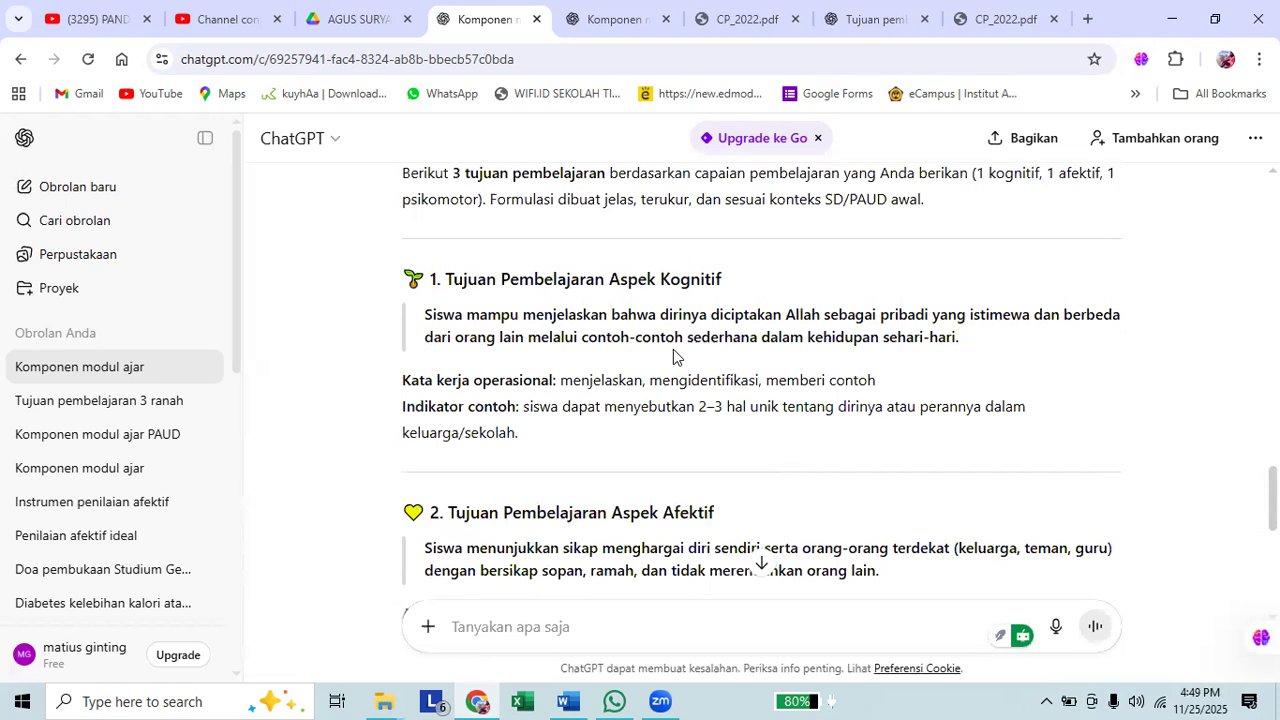
pyautogui.scroll(-1, 673, 349)
pyautogui.scroll(-2, 673, 349)
pyautogui.scroll(-1, 673, 349)
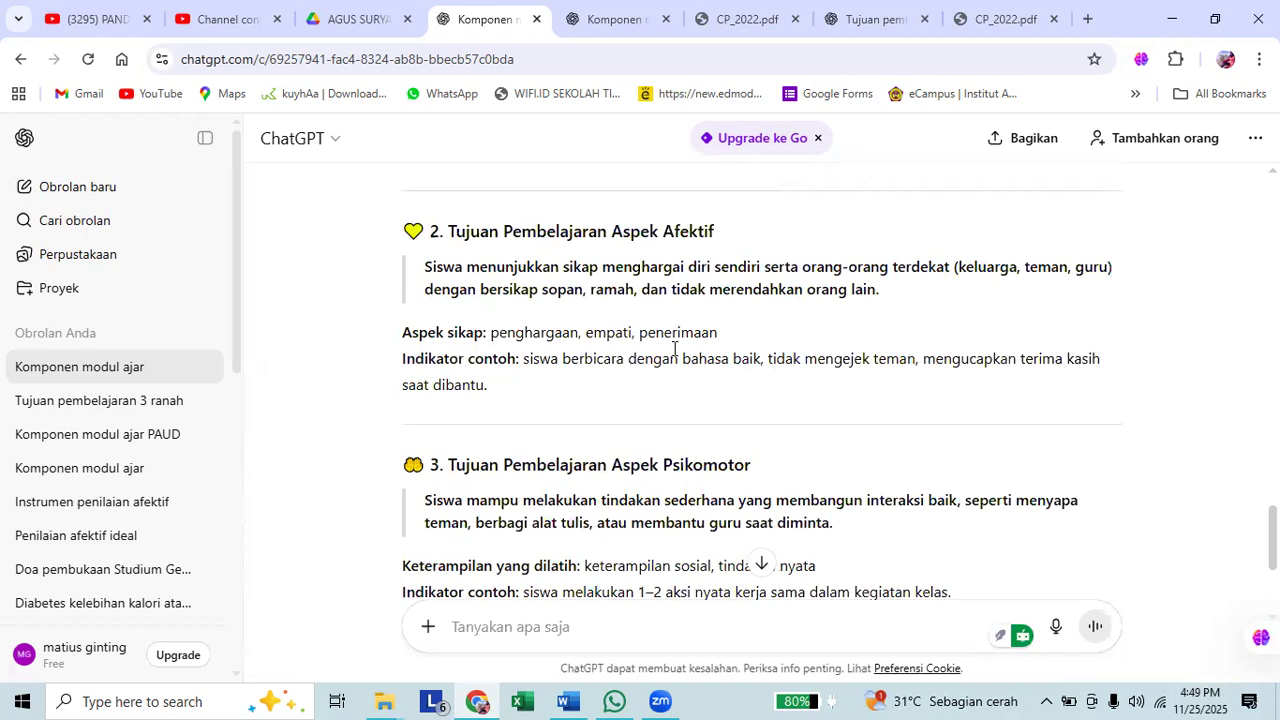
pyautogui.scroll(-1, 673, 349)
pyautogui.scroll(2, 688, 360)
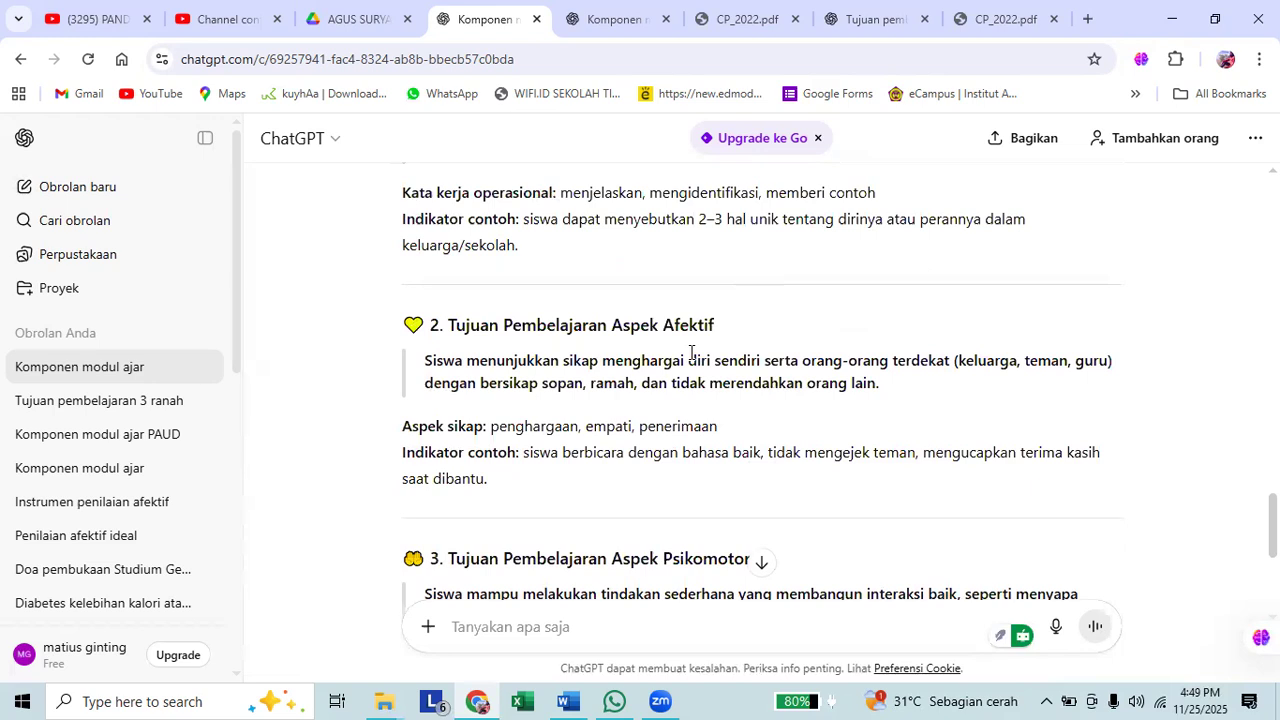
pyautogui.scroll(-2, 690, 355)
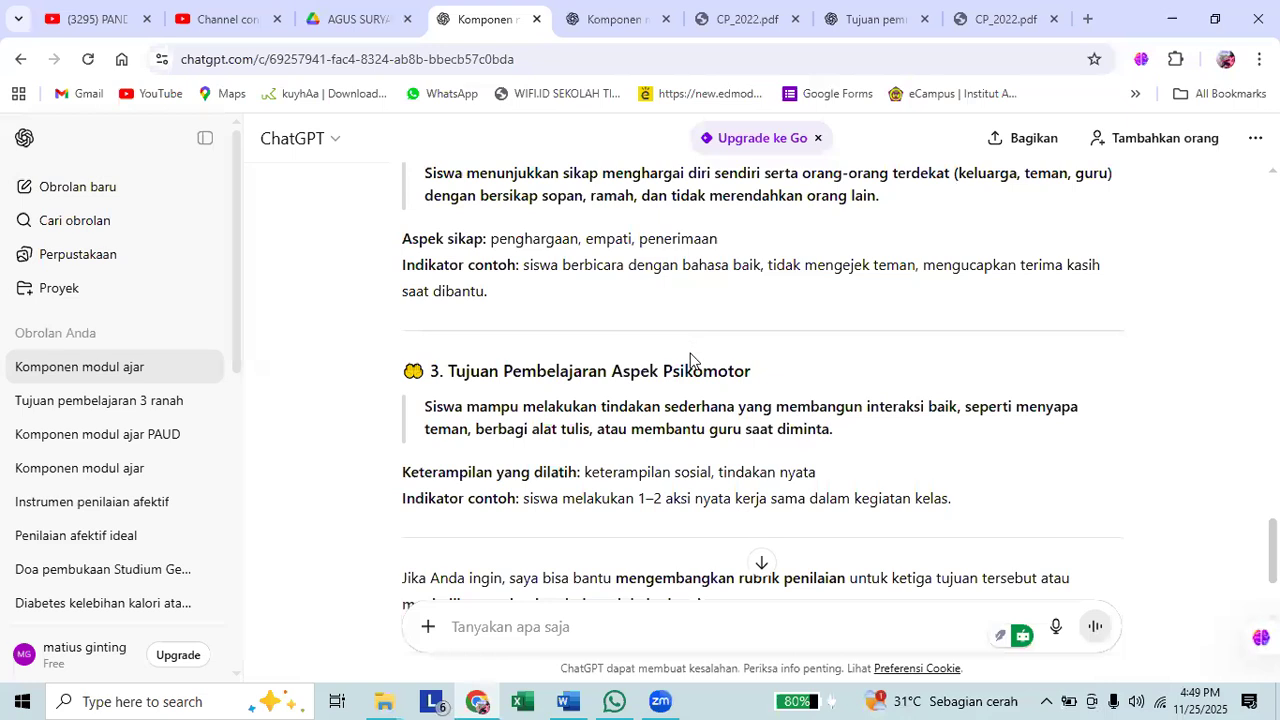
pyautogui.scroll(-1, 690, 360)
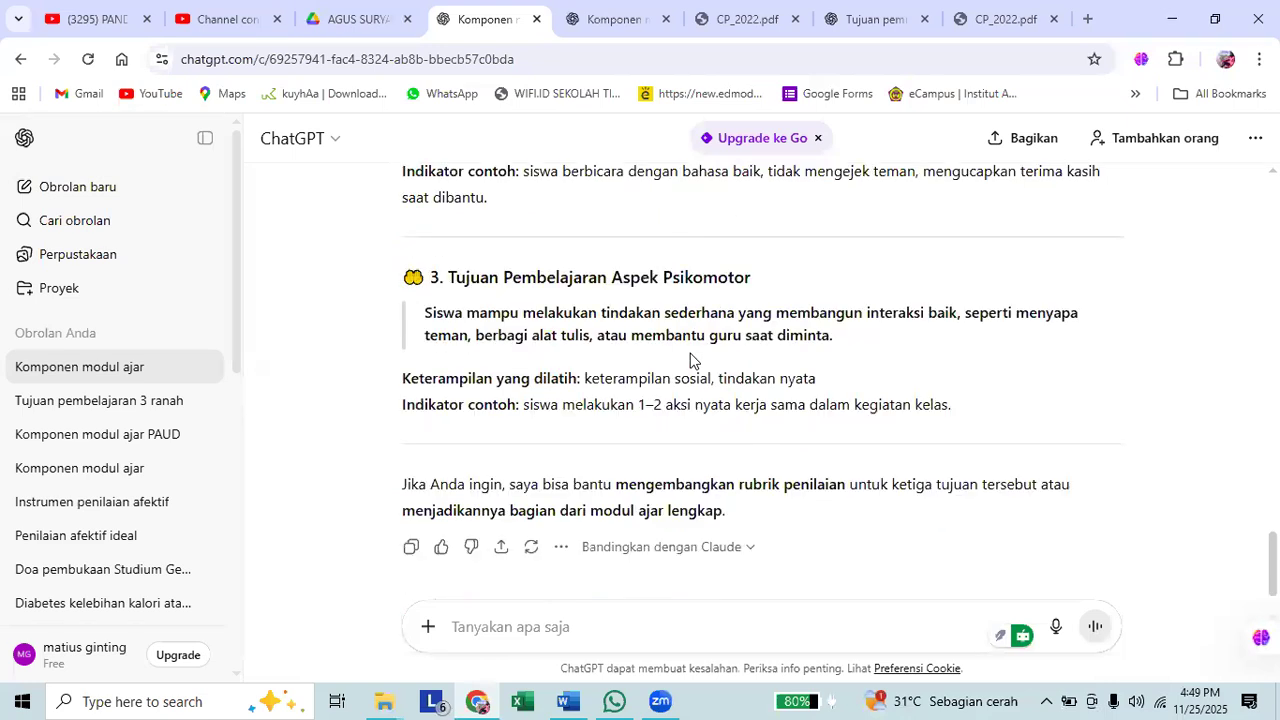
pyautogui.scroll(3, 690, 360)
pyautogui.scroll(1, 690, 360)
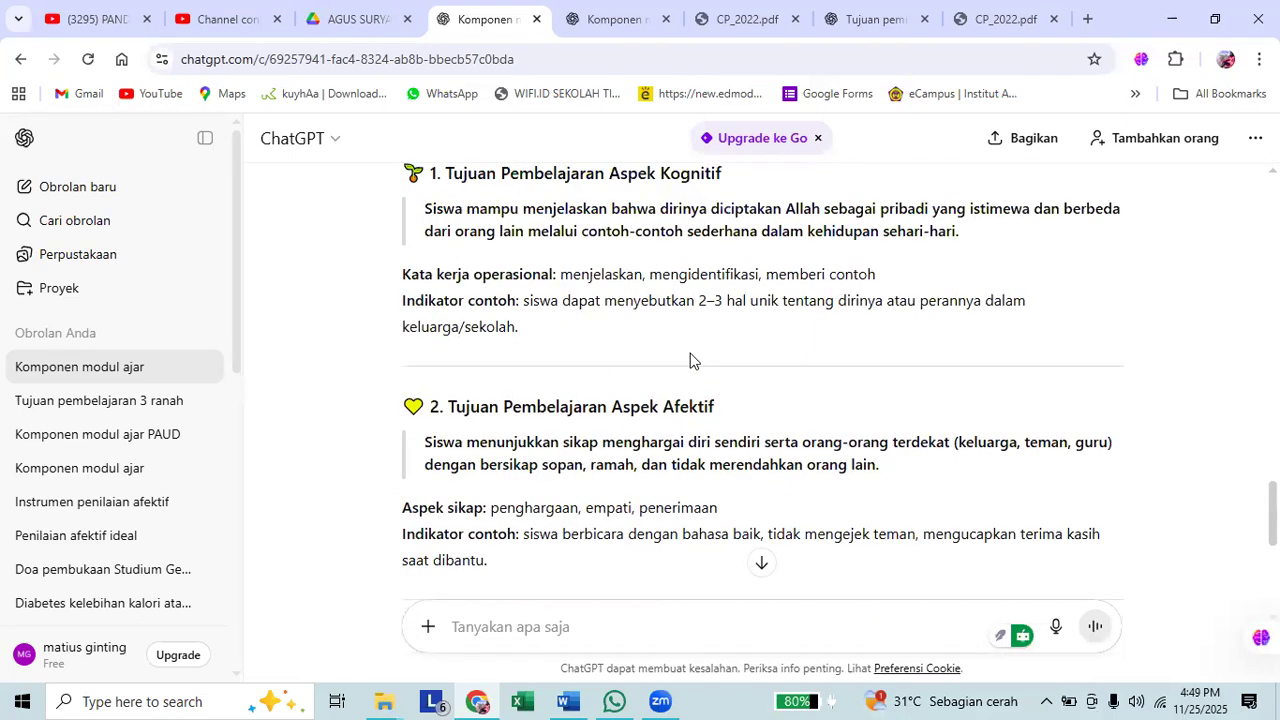
pyautogui.scroll(2, 690, 362)
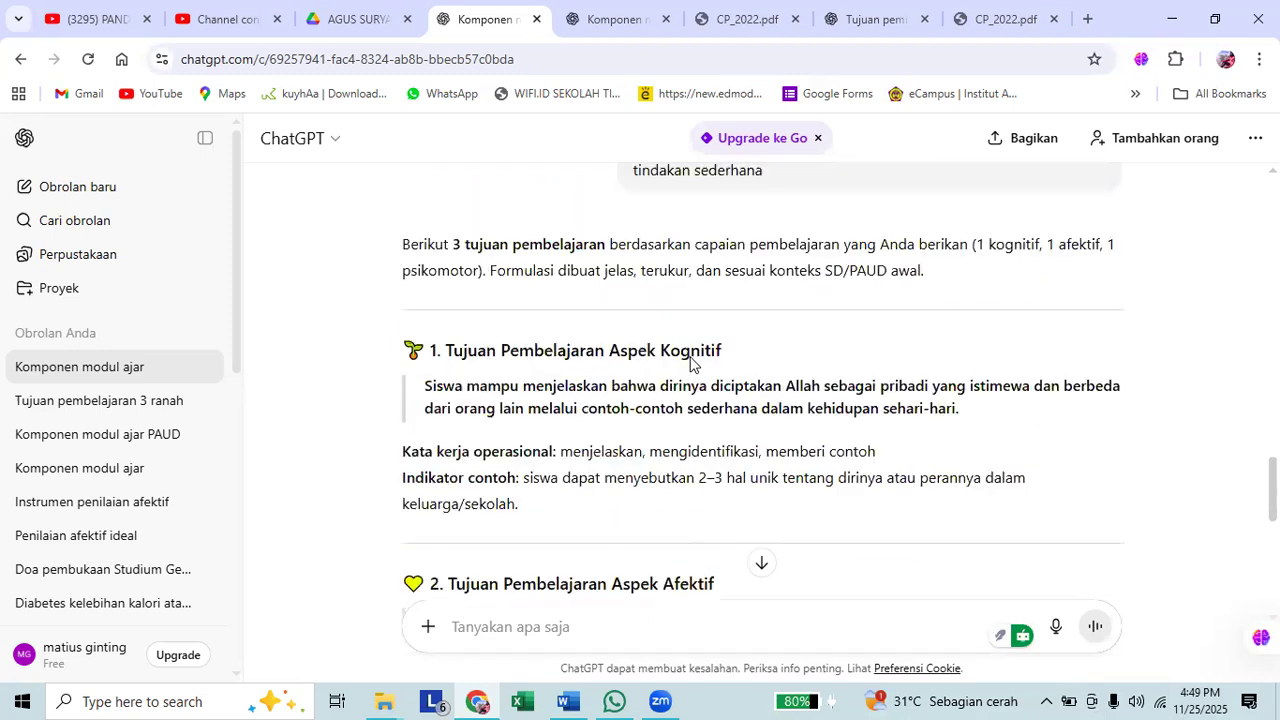
pyautogui.scroll(-1, 691, 363)
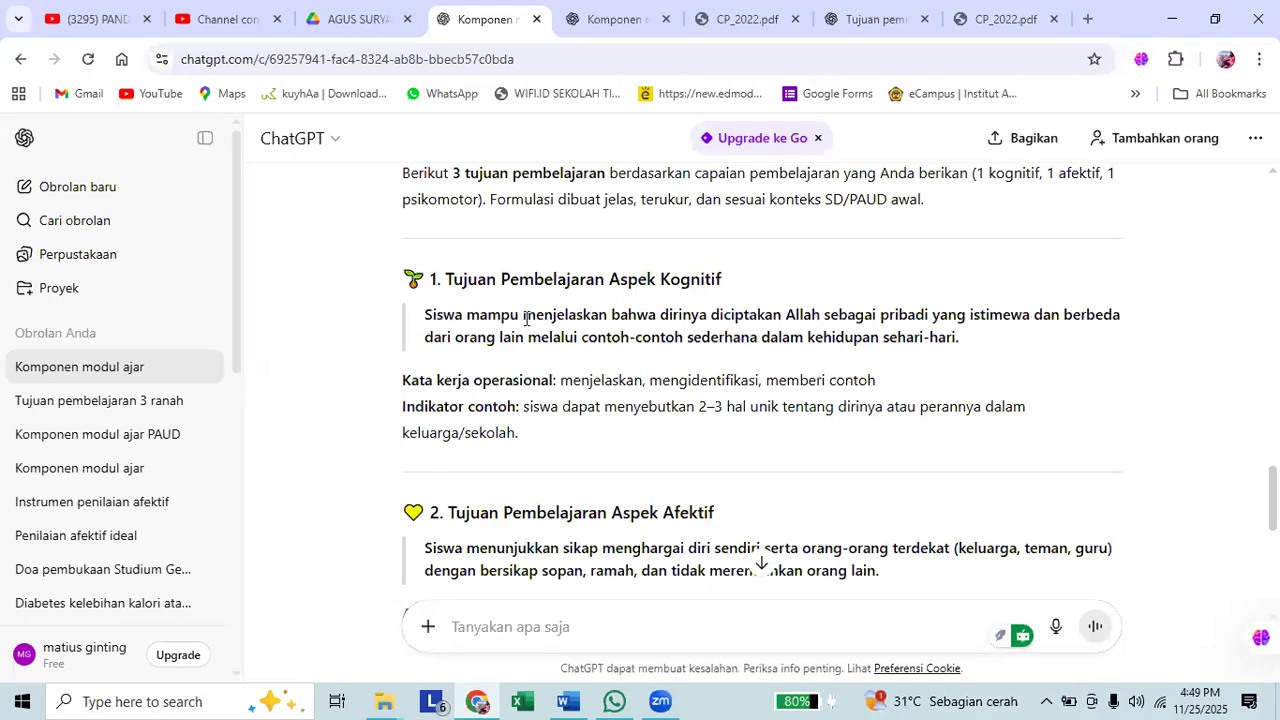
# Examine the verb "menjelaskan" and the content of the cognitive objective, plus the attitude wording of the affective objective, by highlighting them.
pyautogui.doubleClick(588, 316)
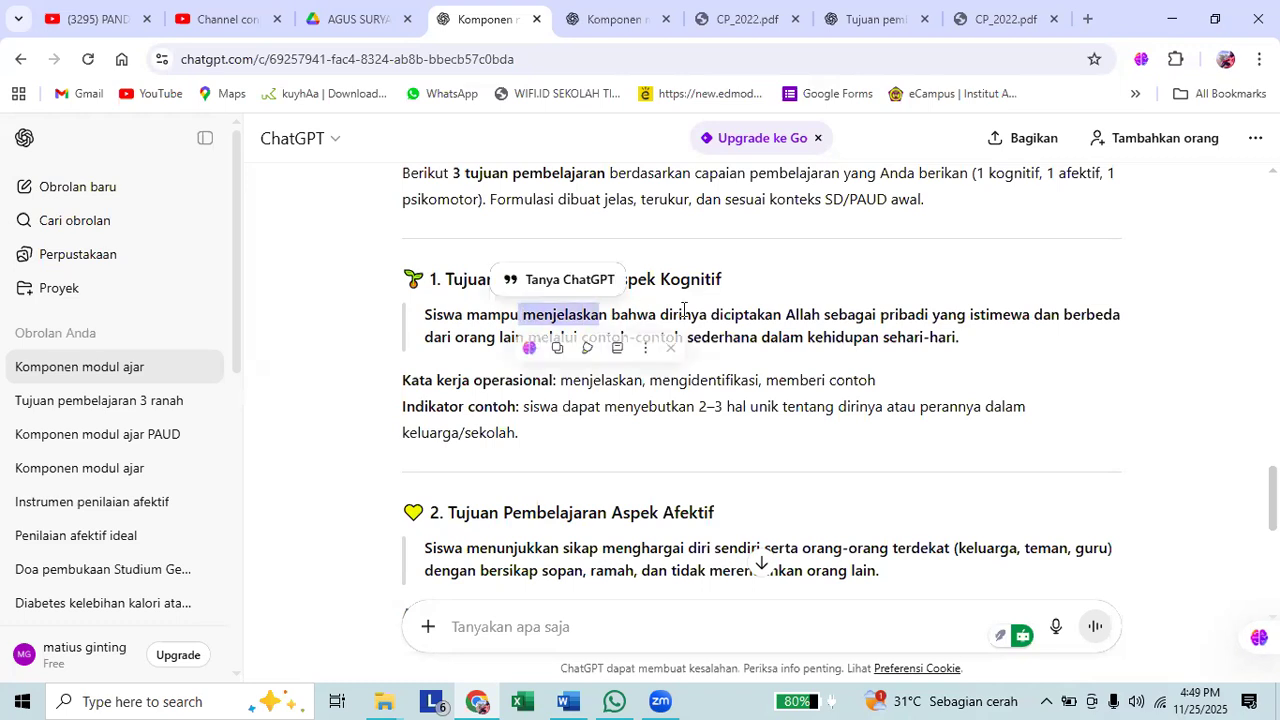
pyautogui.click(533, 316)
pyautogui.moveTo(521, 316); pyautogui.dragTo(606, 317)
pyautogui.moveTo(713, 316); pyautogui.dragTo(967, 346)
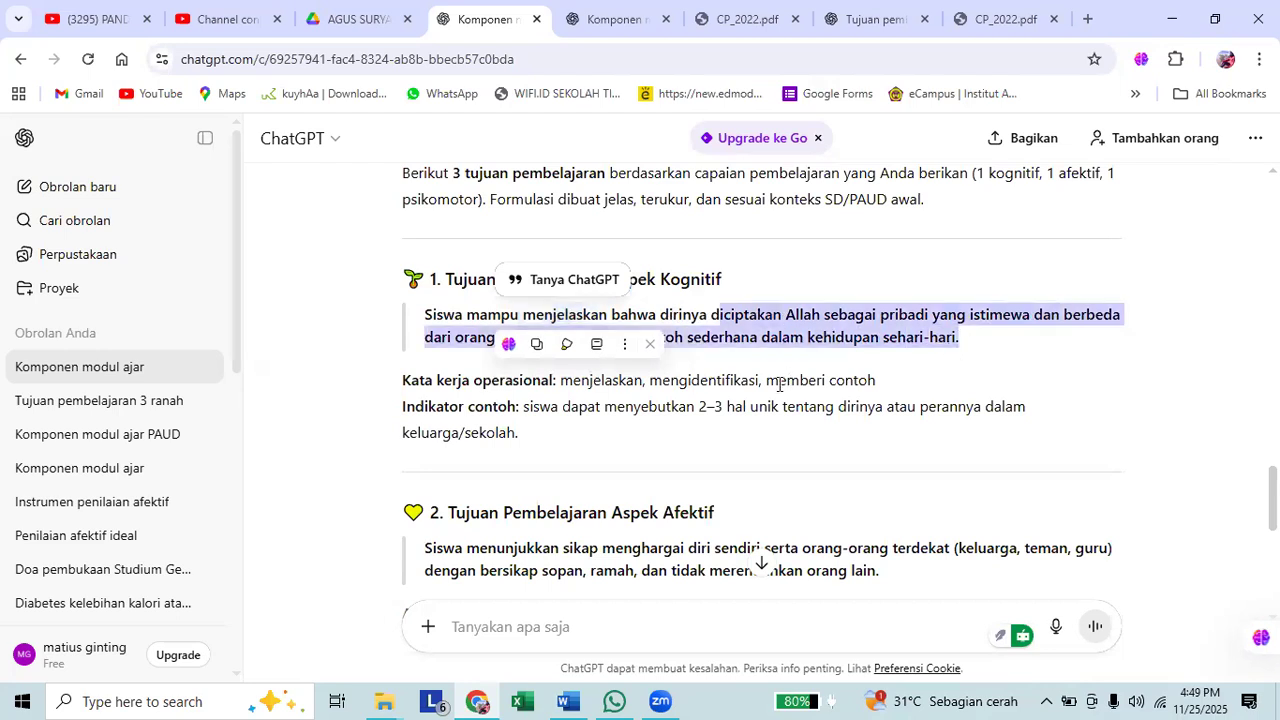
pyautogui.scroll(-1, 548, 384)
pyautogui.scroll(-2, 548, 384)
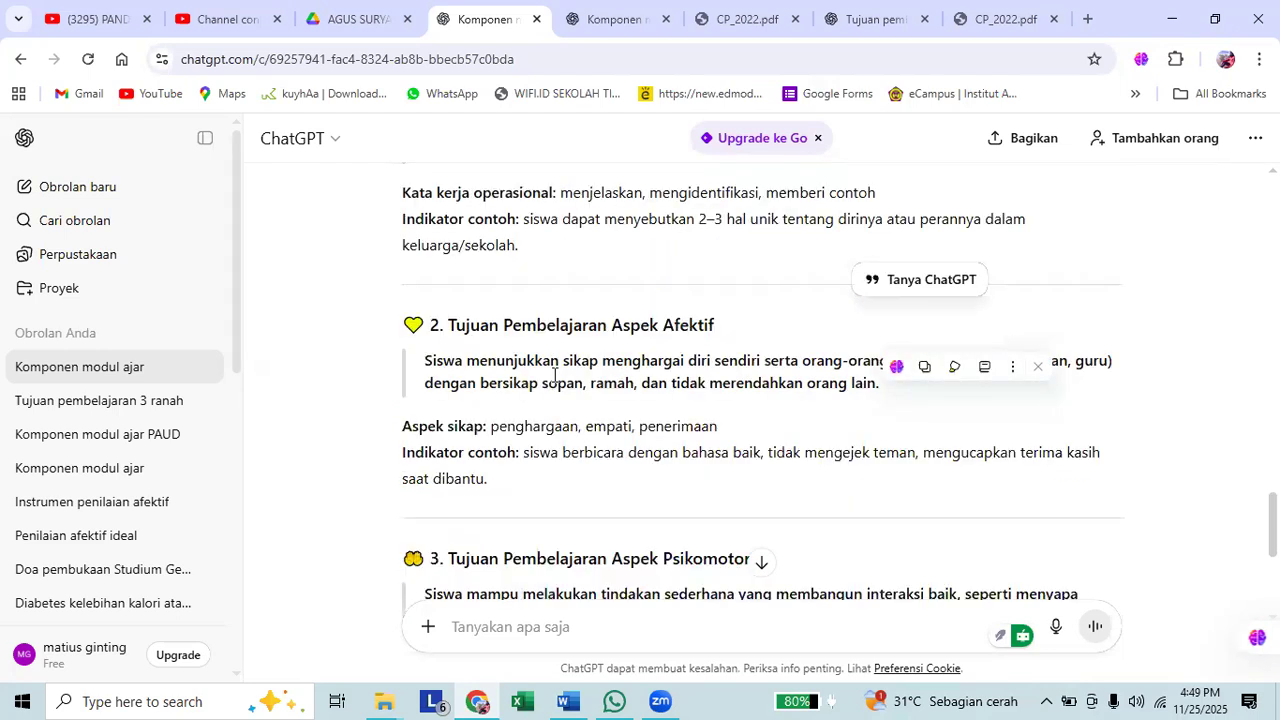
pyautogui.moveTo(558, 368); pyautogui.dragTo(737, 360)
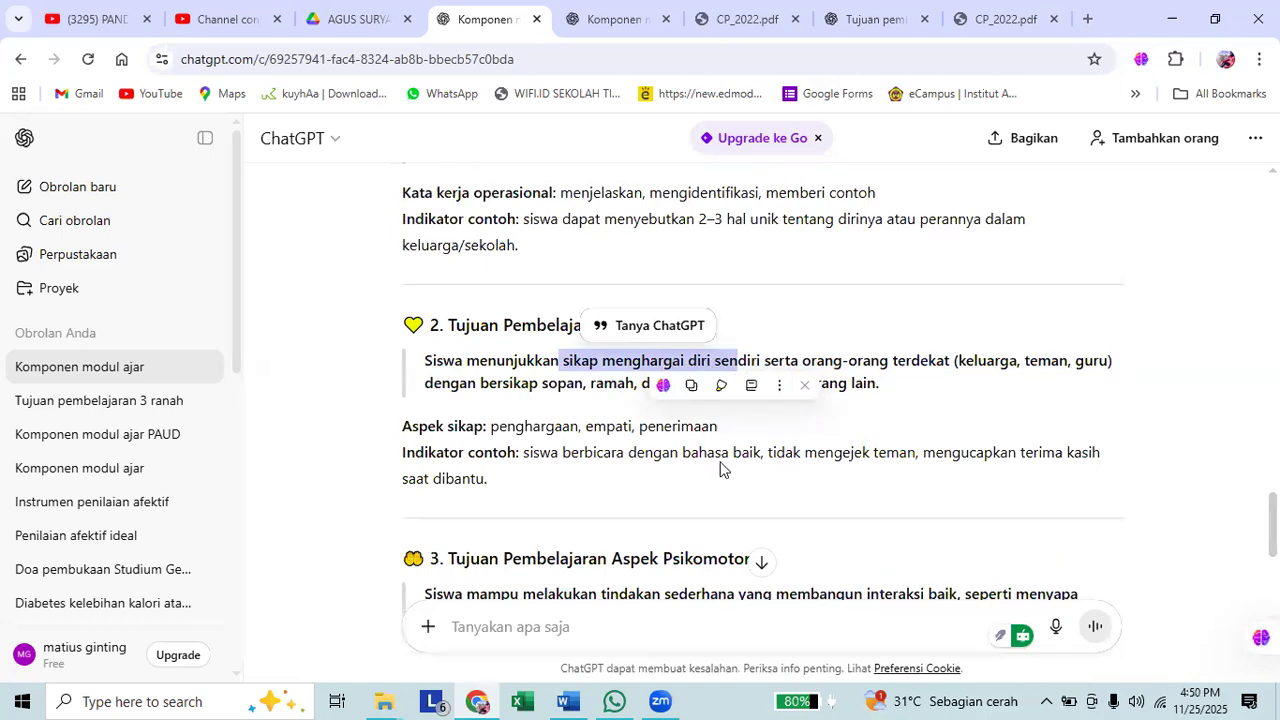
pyautogui.scroll(-1, 695, 491)
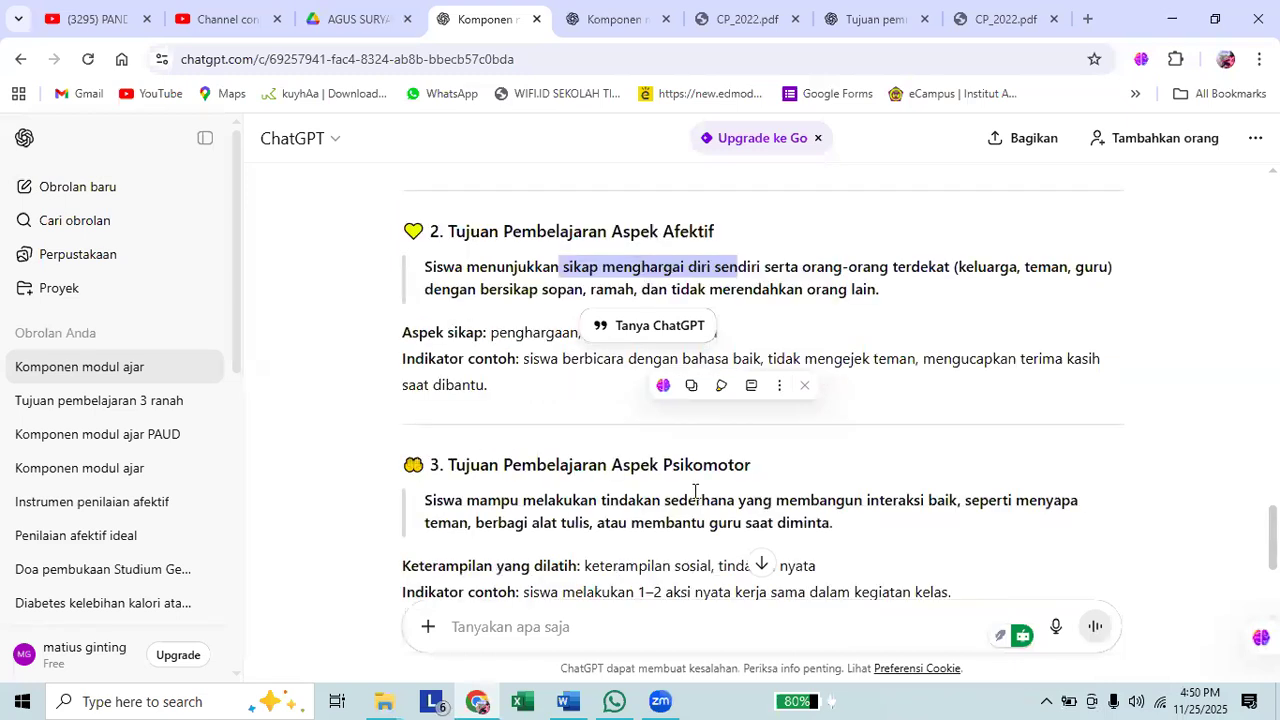
pyautogui.click(695, 491)
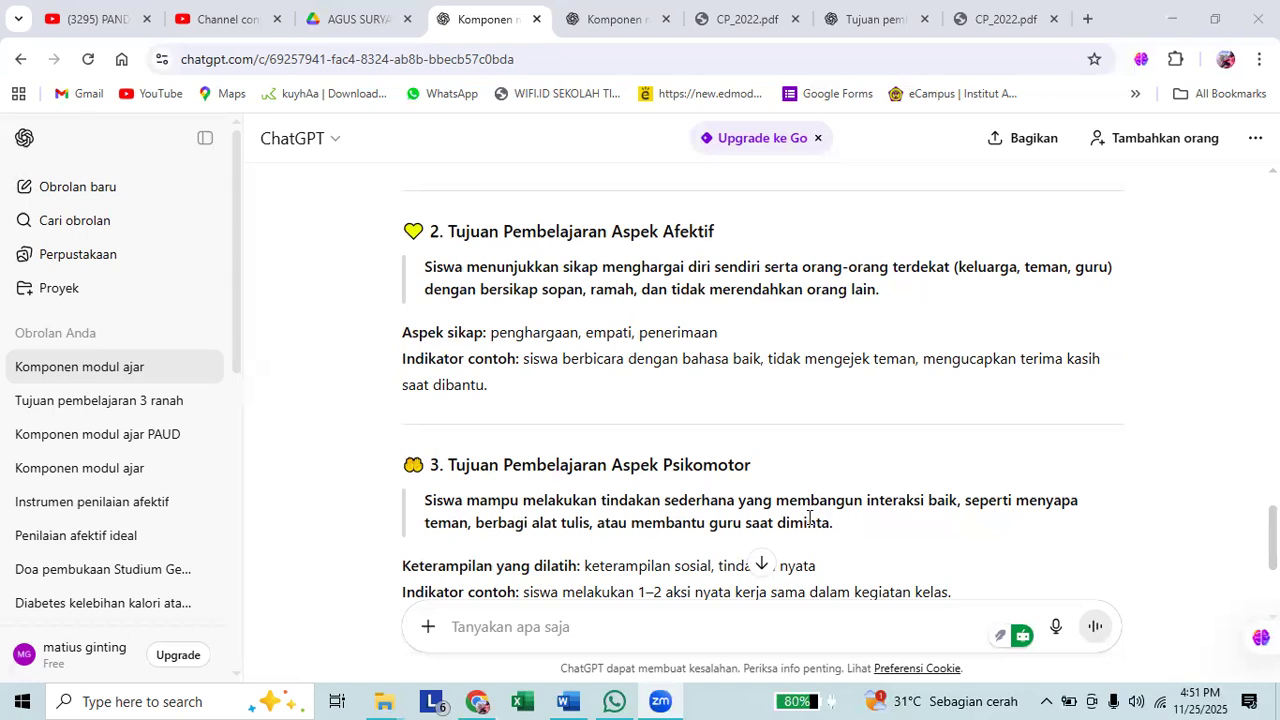
# Review the three objectives again and begin a follow-up prompt with "tolong bantu saya,".
pyautogui.scroll(3, 785, 385)
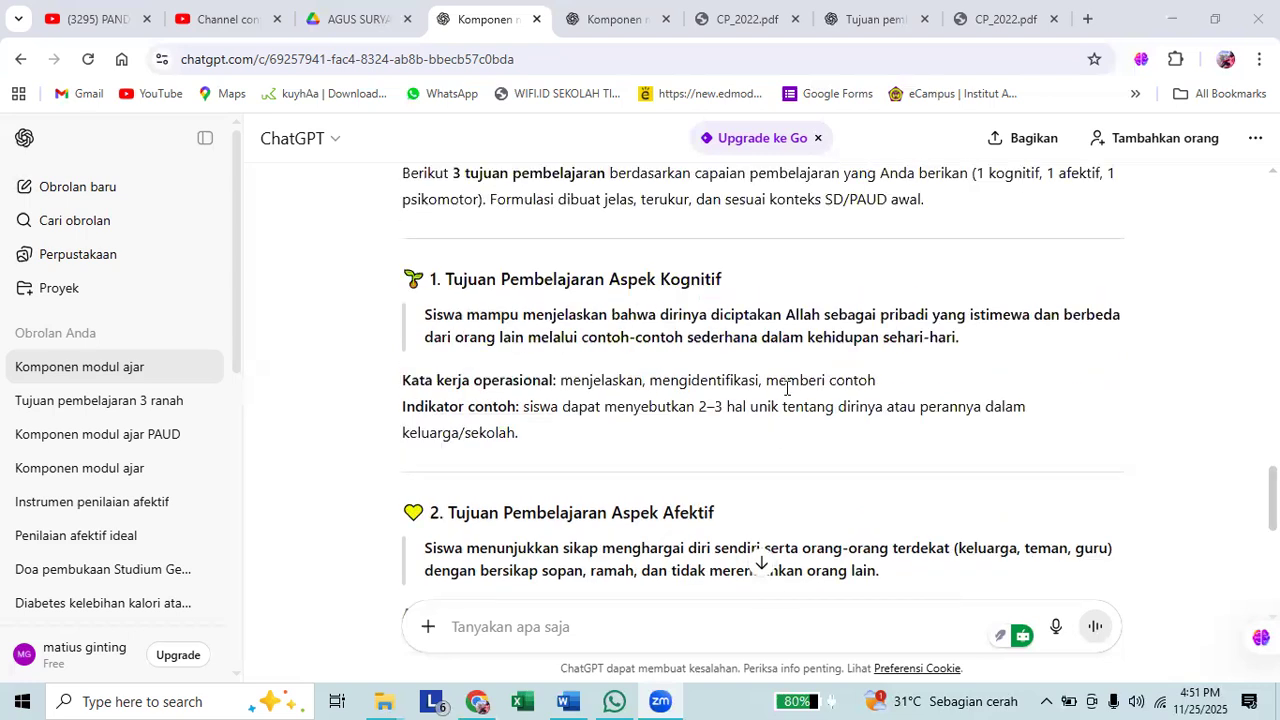
pyautogui.scroll(1, 785, 397)
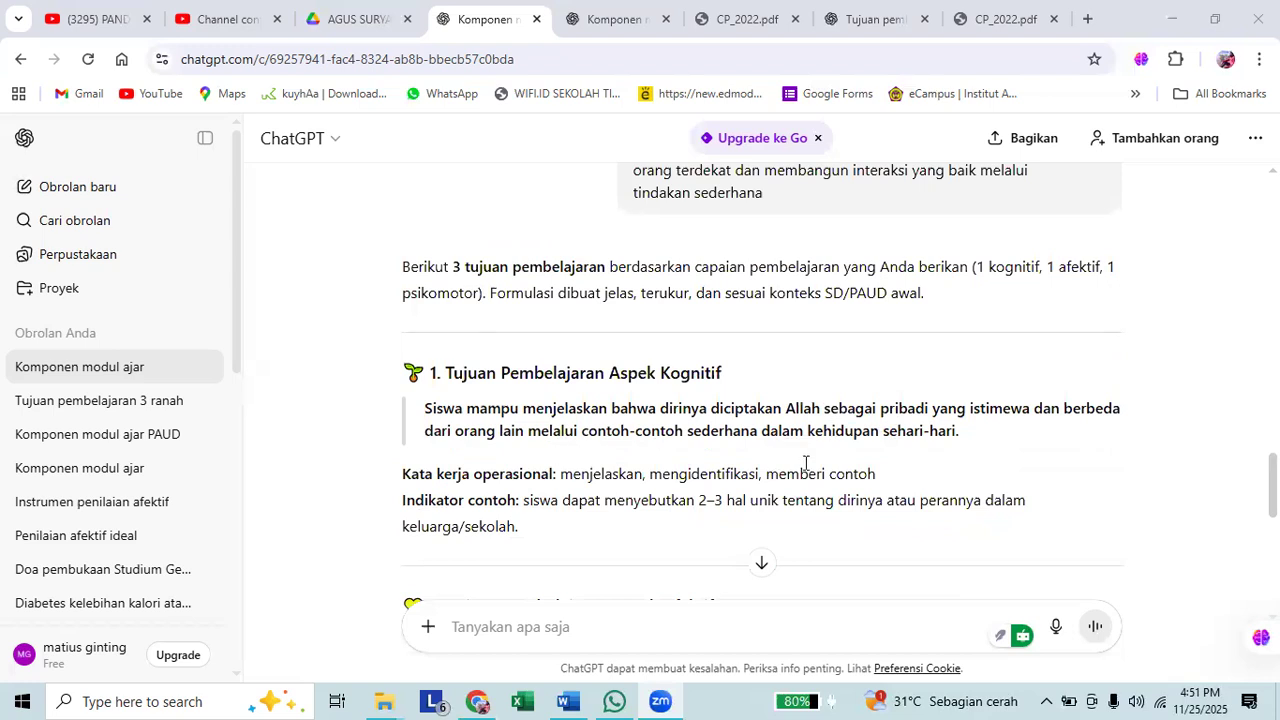
pyautogui.scroll(-3, 806, 462)
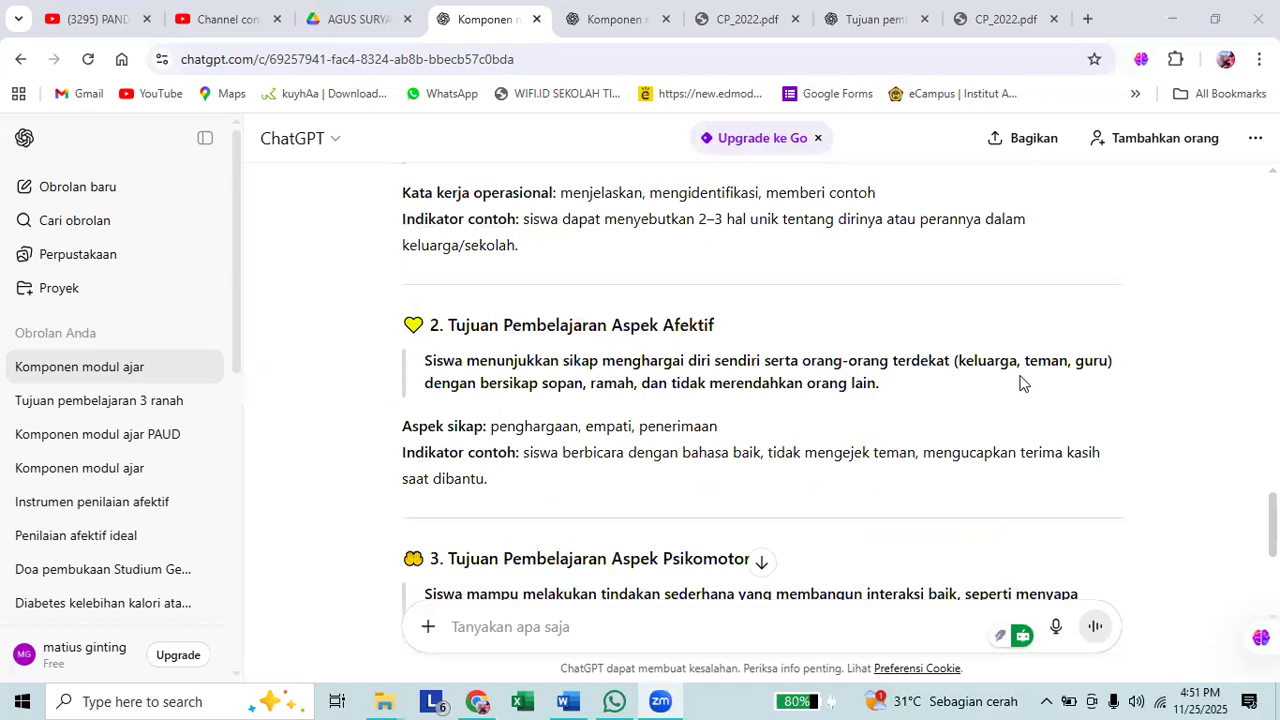
pyautogui.scroll(-1, 831, 450)
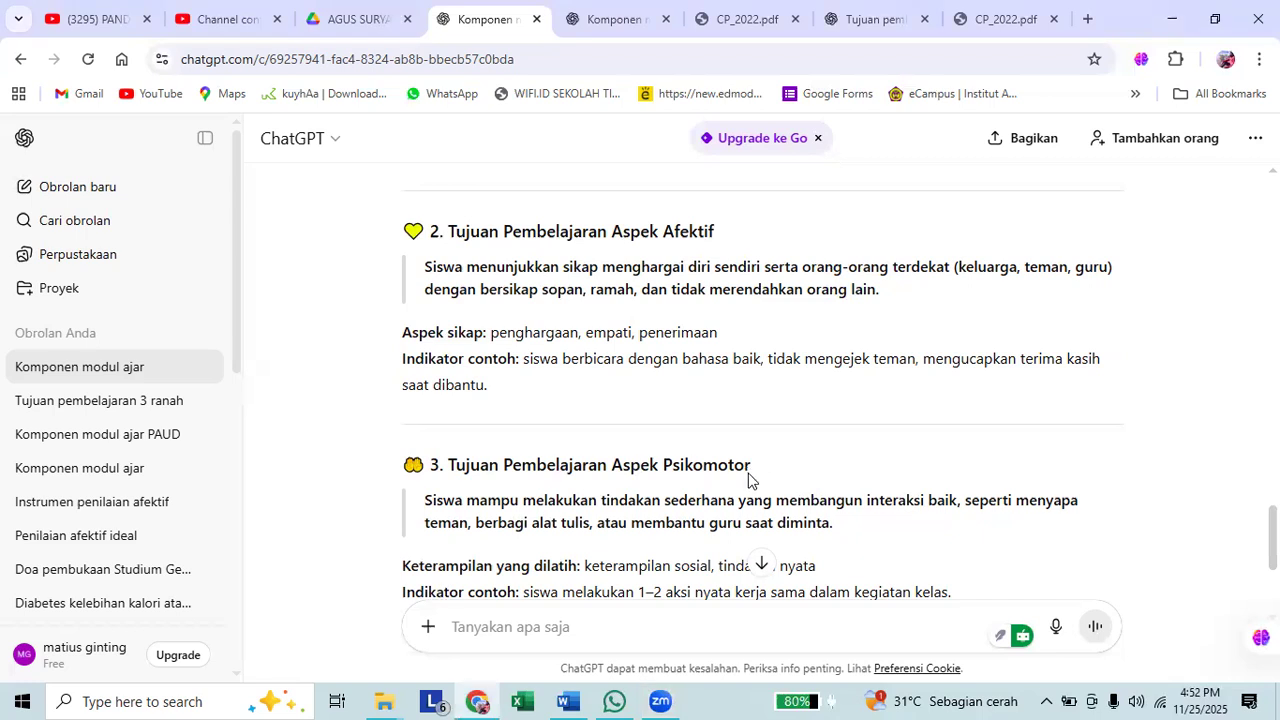
pyautogui.scroll(-1, 749, 480)
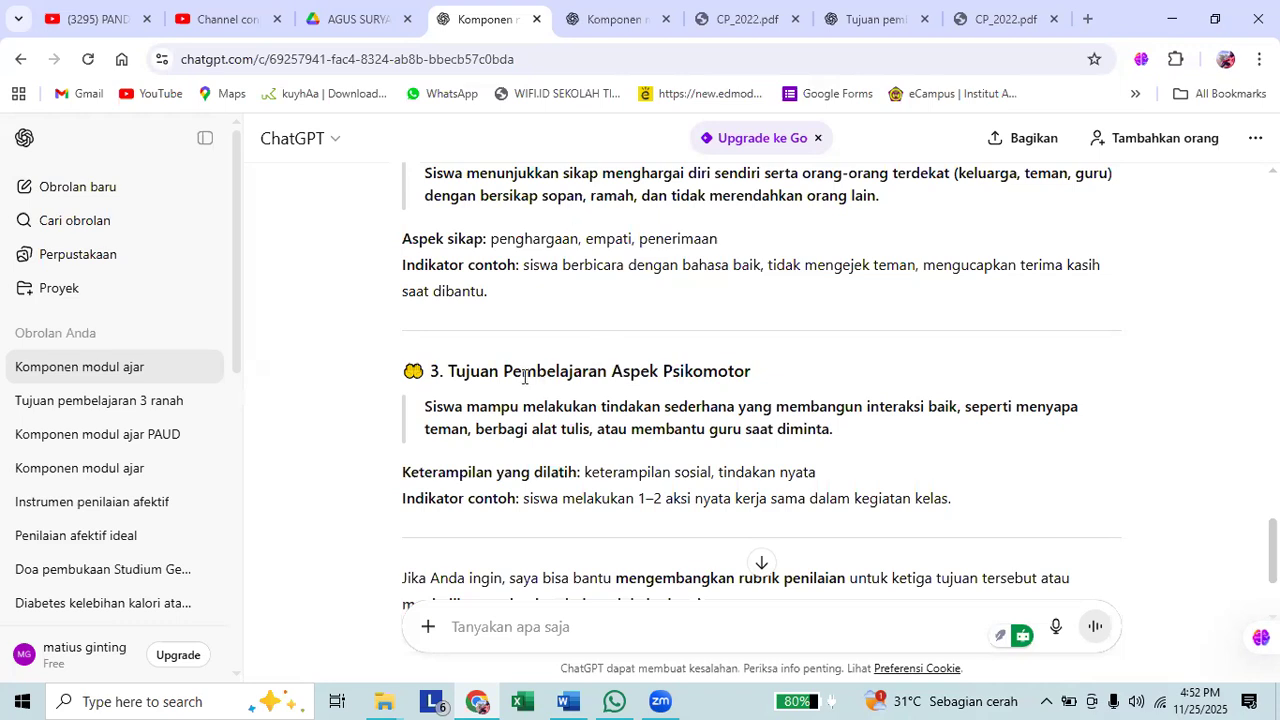
pyautogui.scroll(-1, 641, 548)
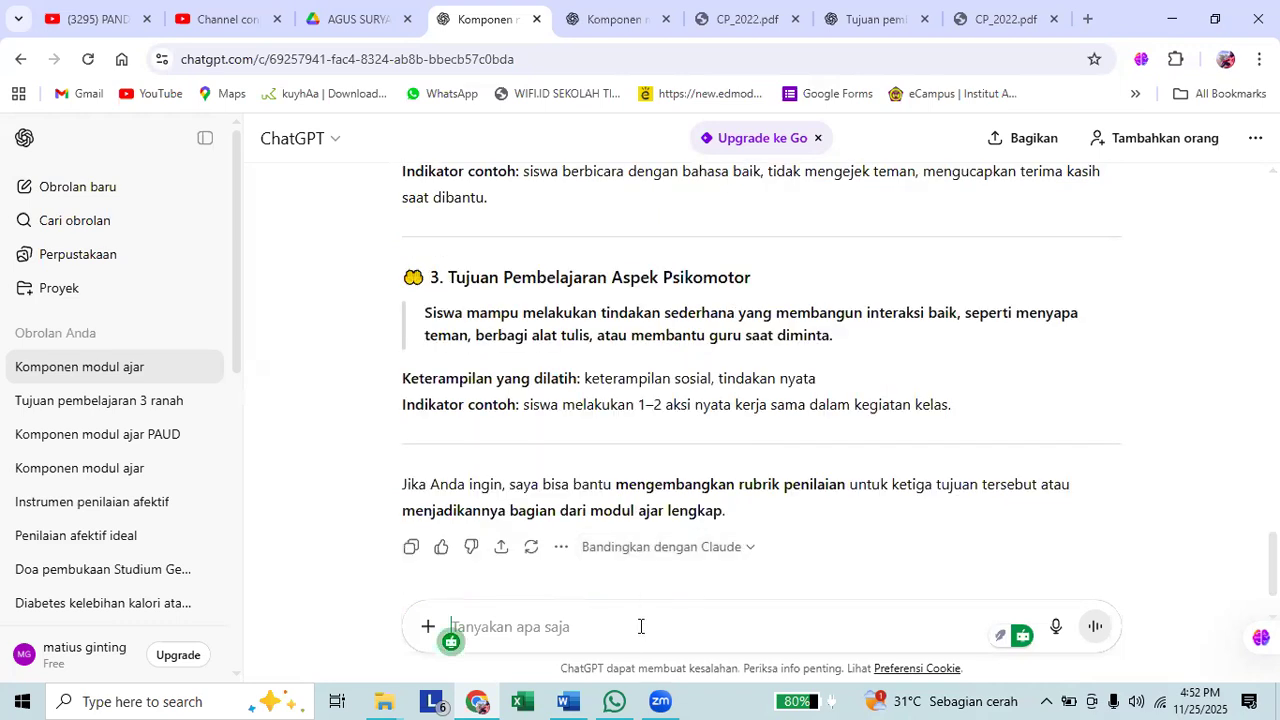
pyautogui.write('say')
pyautogui.press('BackSpace')
pyautogui.press('BackSpace')
pyautogui.press('BackSpace')
pyautogui.write('tolong bantu')
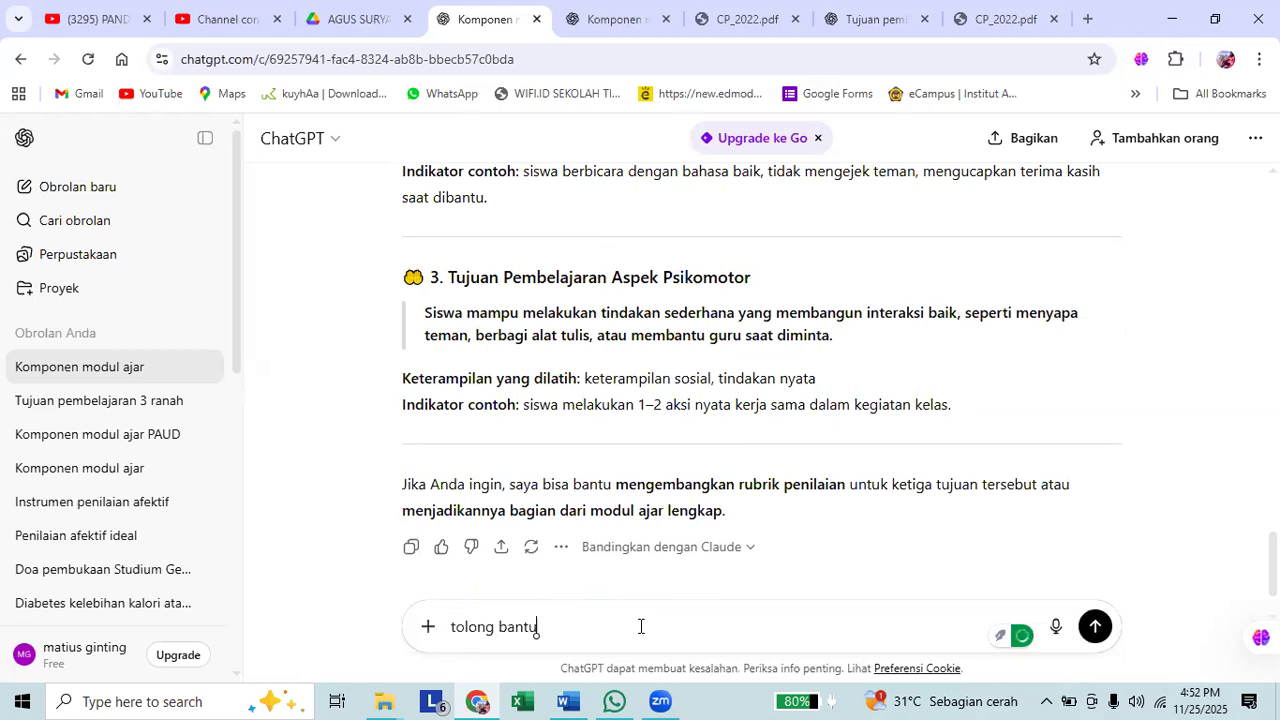
pyautogui.write(' saya, untuk menubah tujuan')
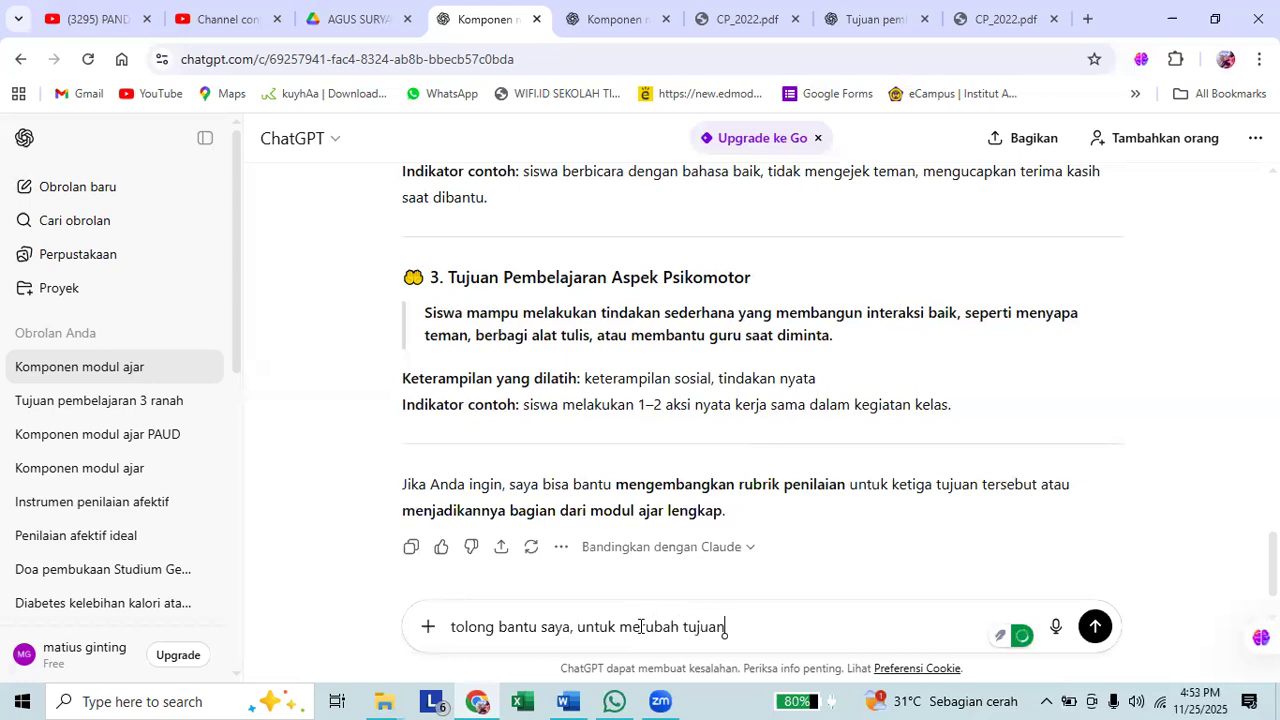
pyautogui.write(' pembelajaran psiko')
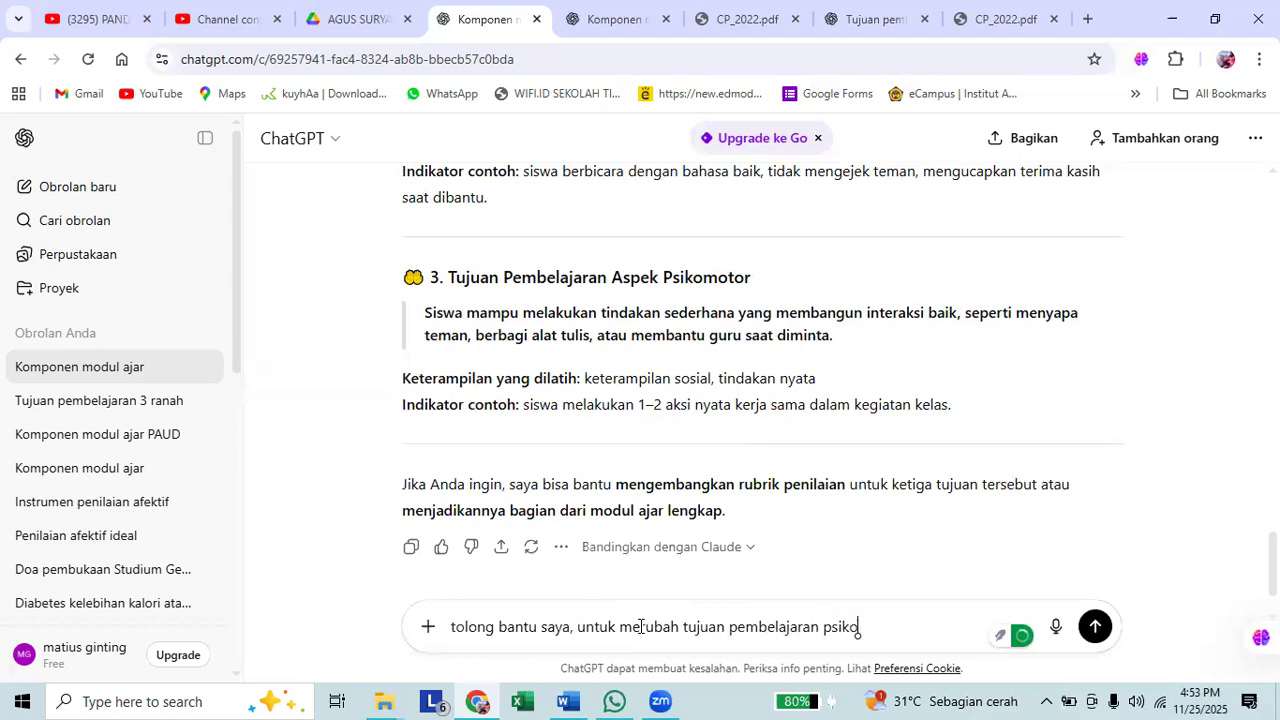
pyautogui.write('motor di atas, a')
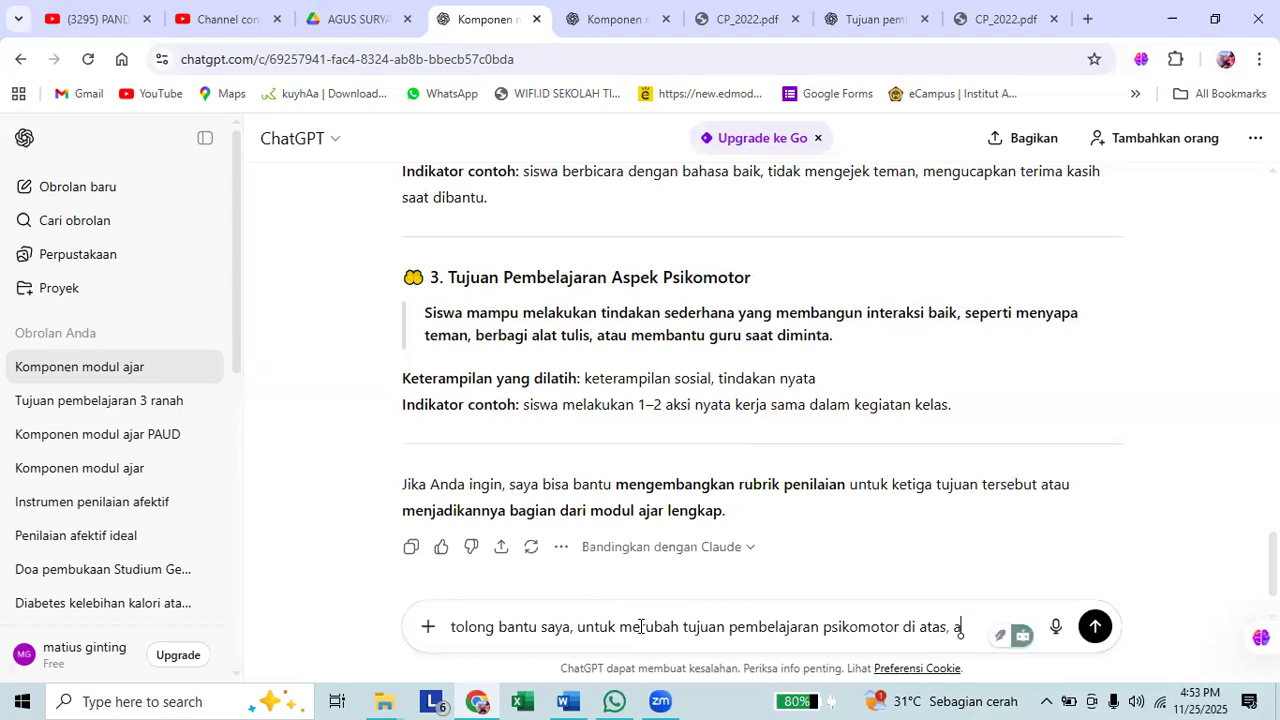
pyautogui.write('gar lebih')
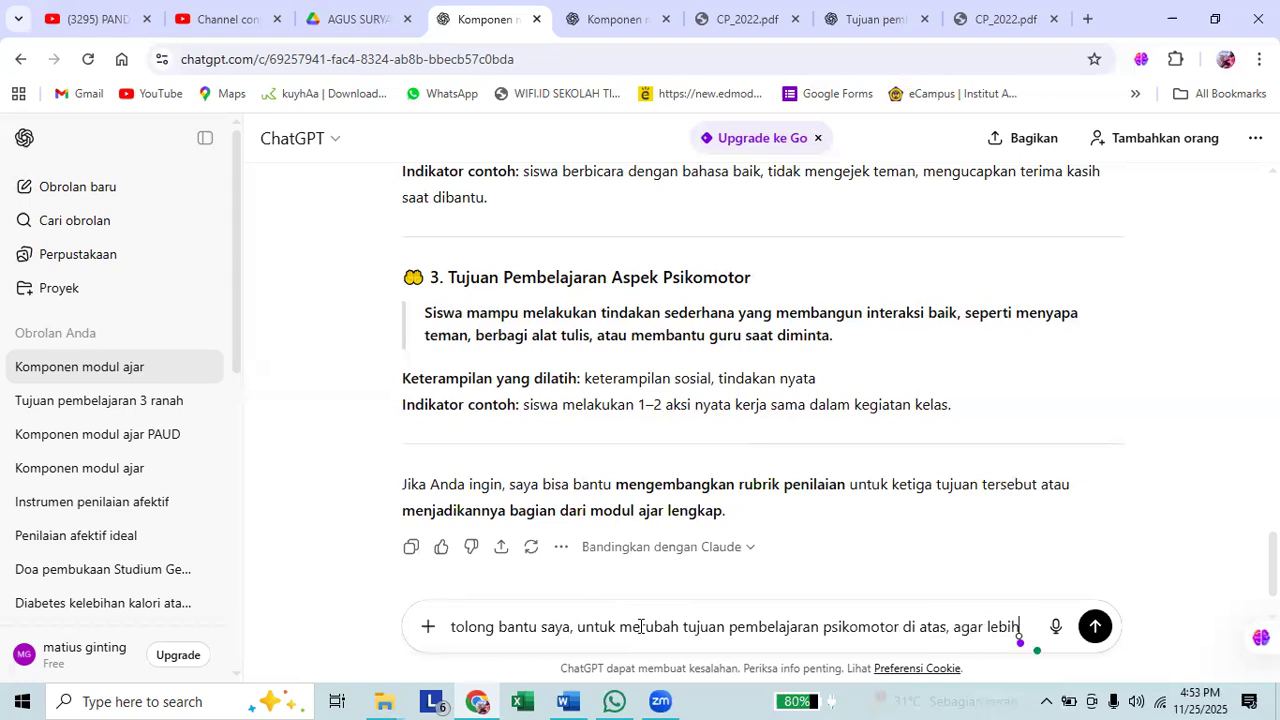
pyautogui.write(' mengarah pada')
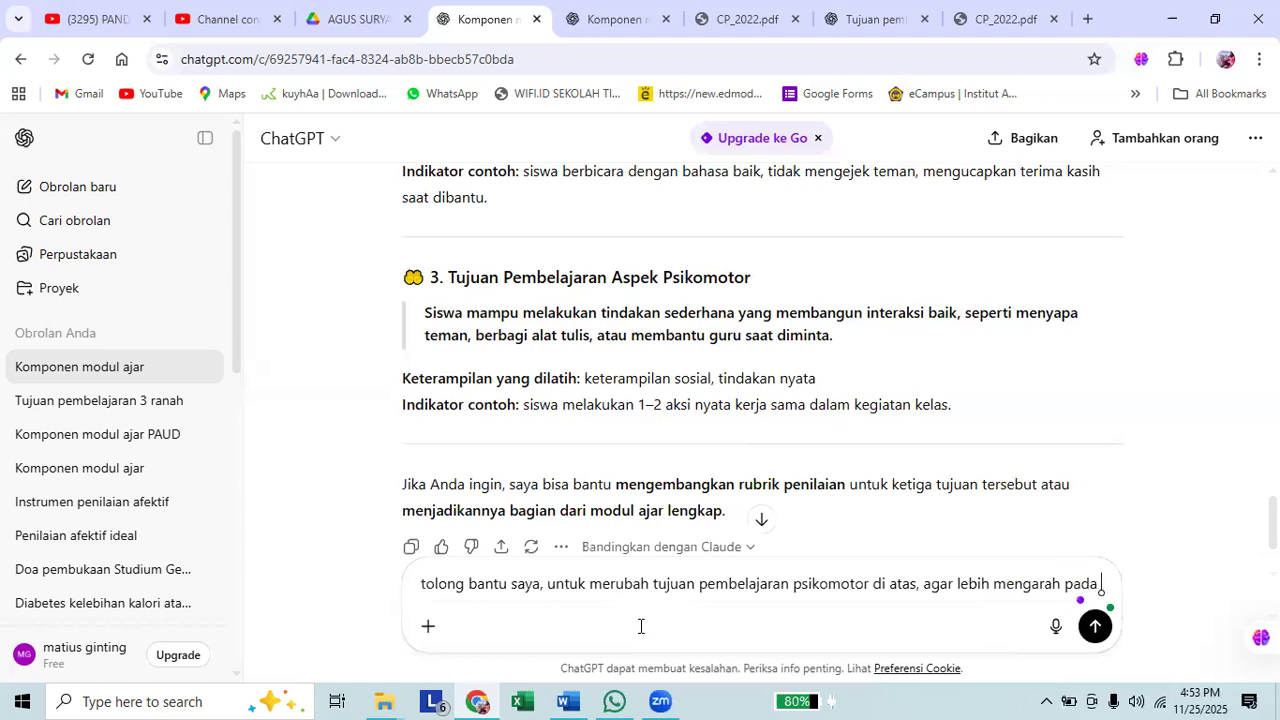
pyautogui.write(' menghasilk')
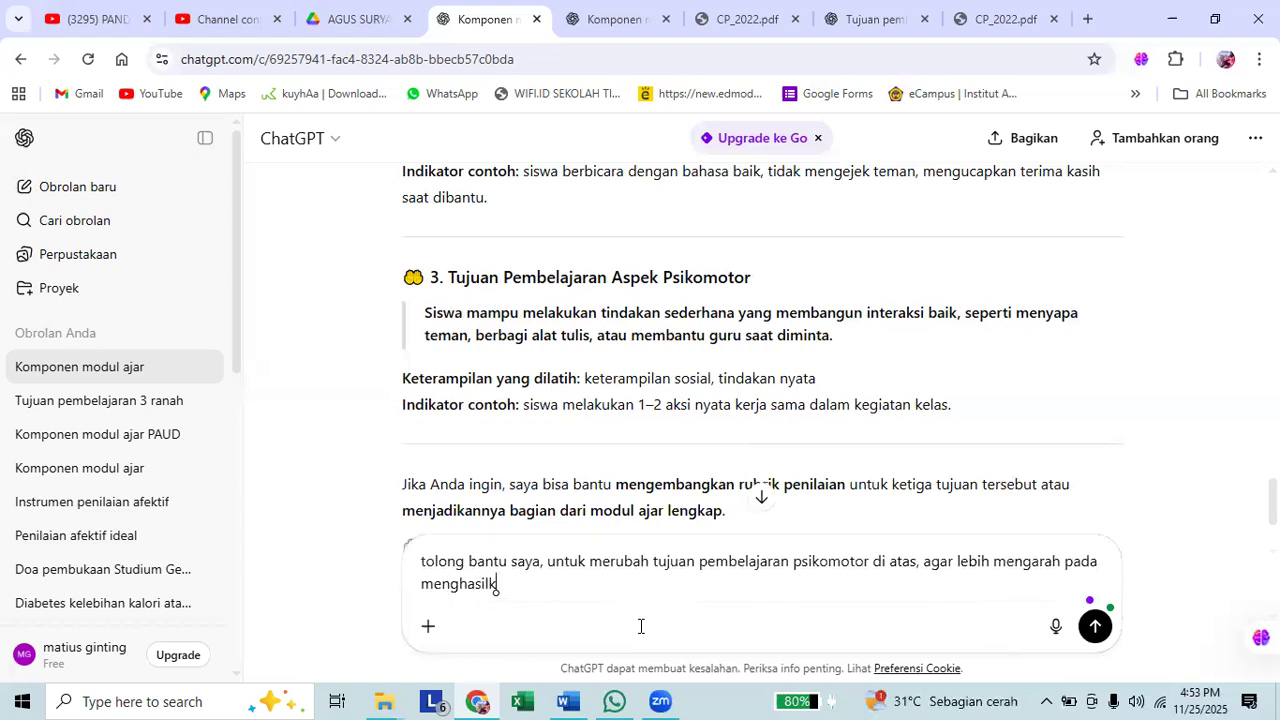
pyautogui.write('an karya atau produk yan')
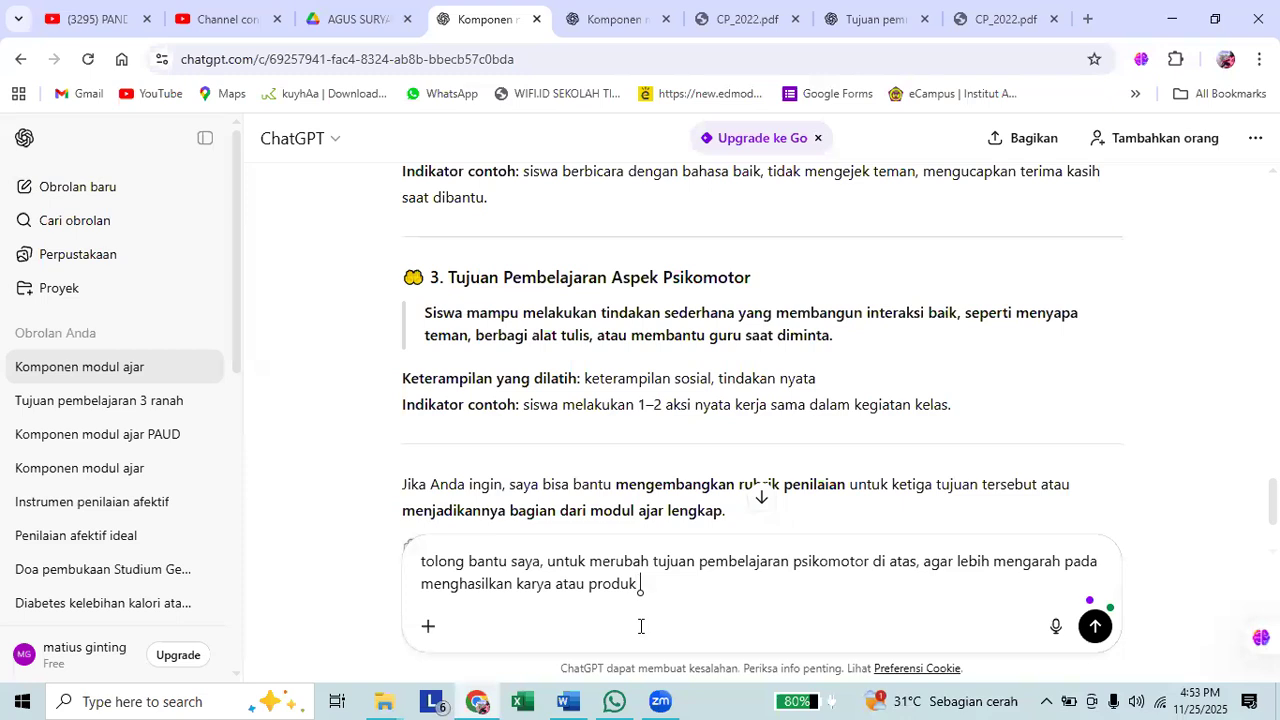
pyautogui.write('g berkaita')
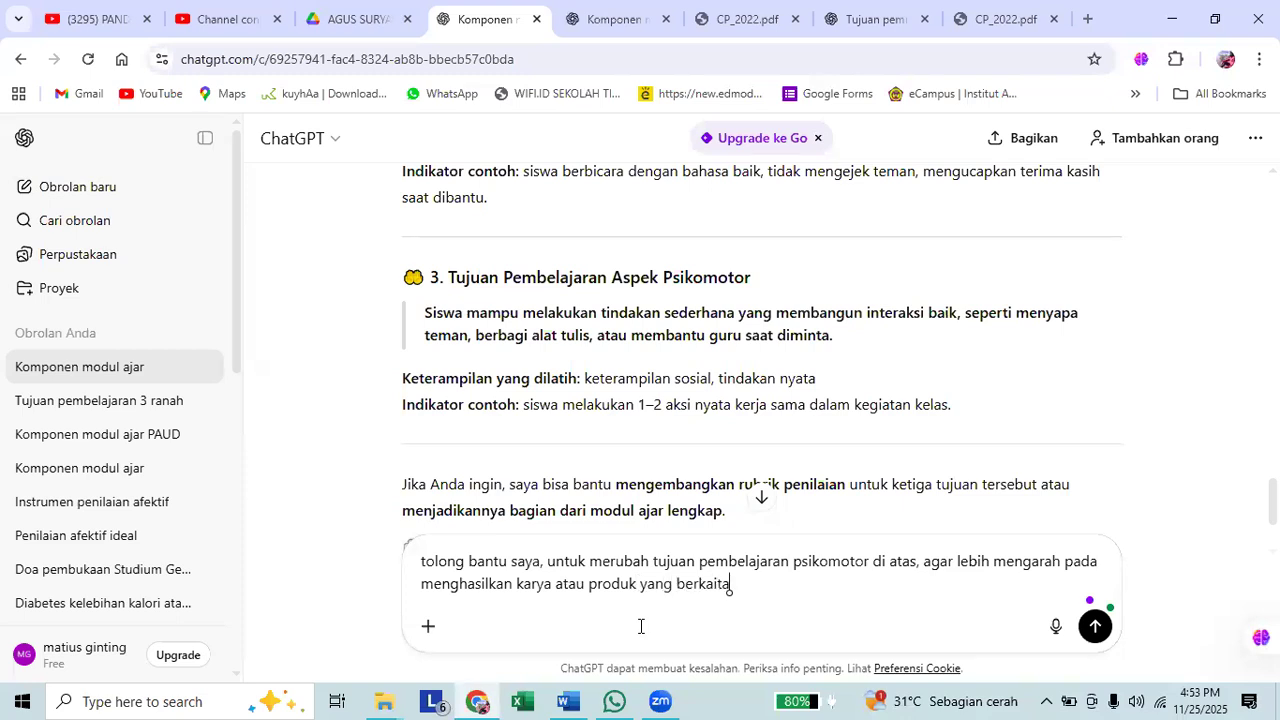
pyautogui.write('n dengan tema/topik dala')
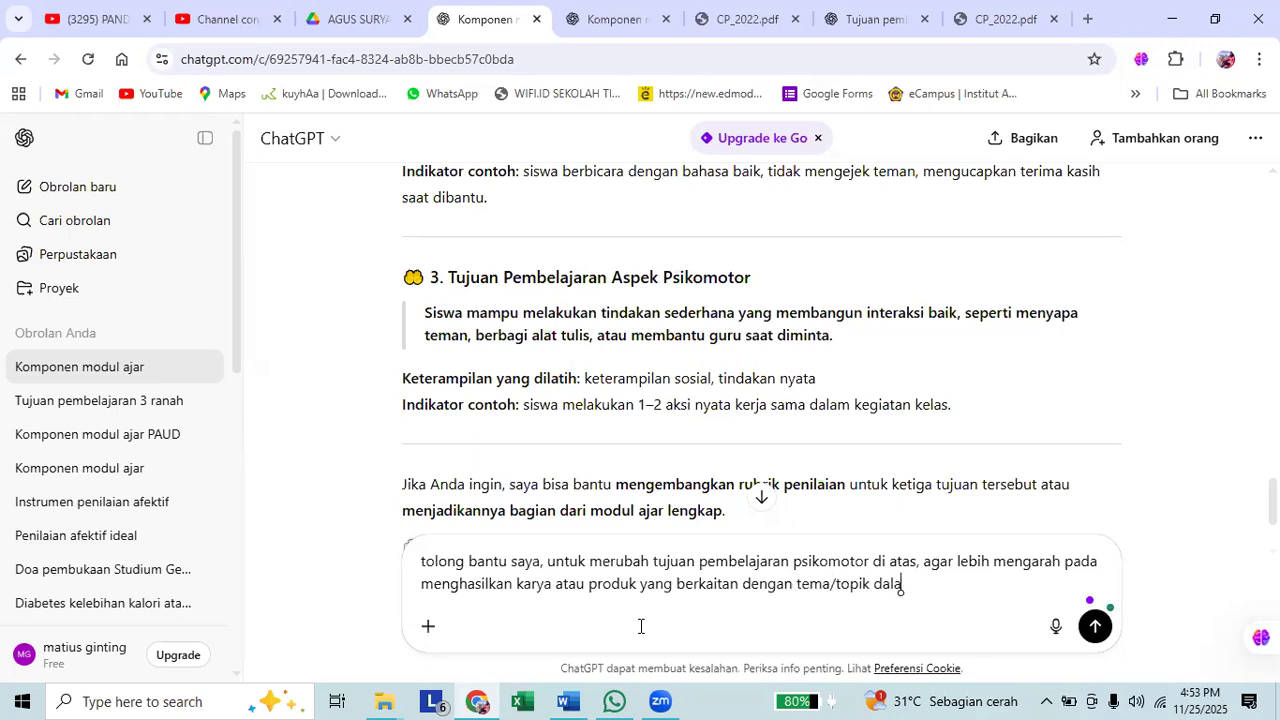
pyautogui.write('m CPP')
# Finish the prompt with "yang berkaitan dengan tema/topik dalam CP?" and send it.
pyautogui.press('BackSpace')
pyautogui.press('Return')
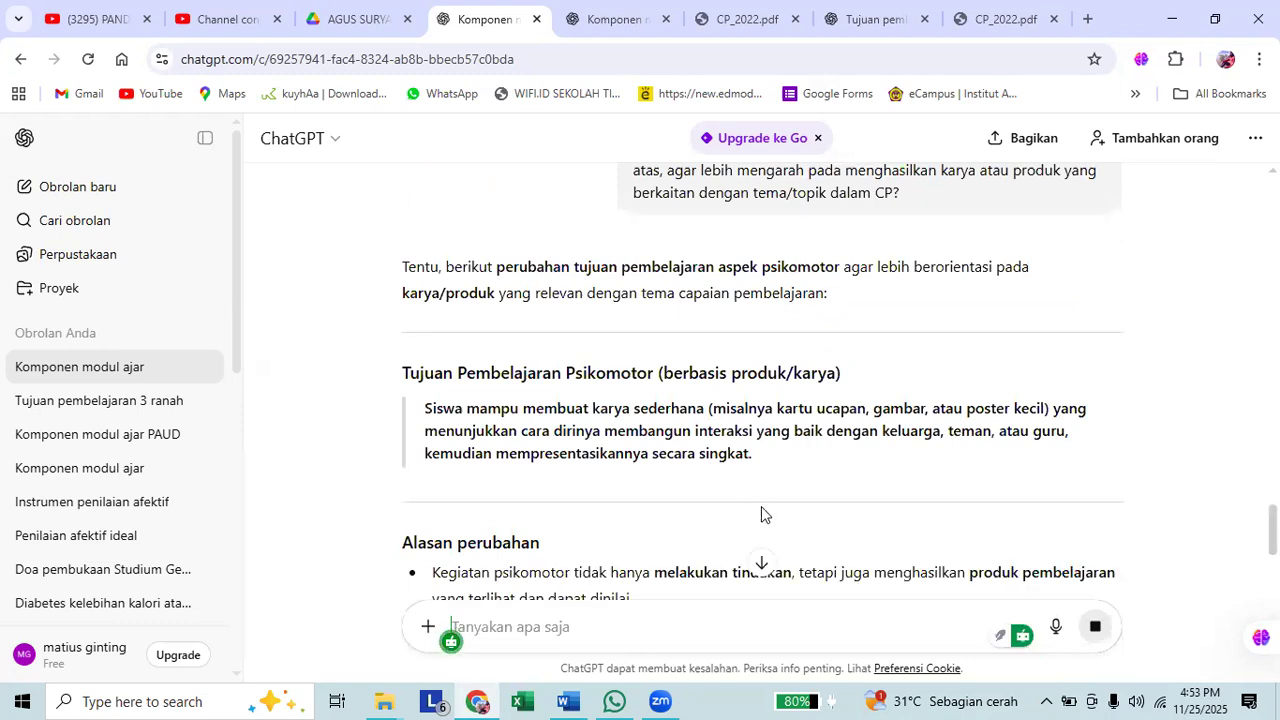
# Read the reworked product-based psychomotor objective with its reasons and example indicators, highlighting the wording of the objective itself.
pyautogui.scroll(-1, 778, 482)
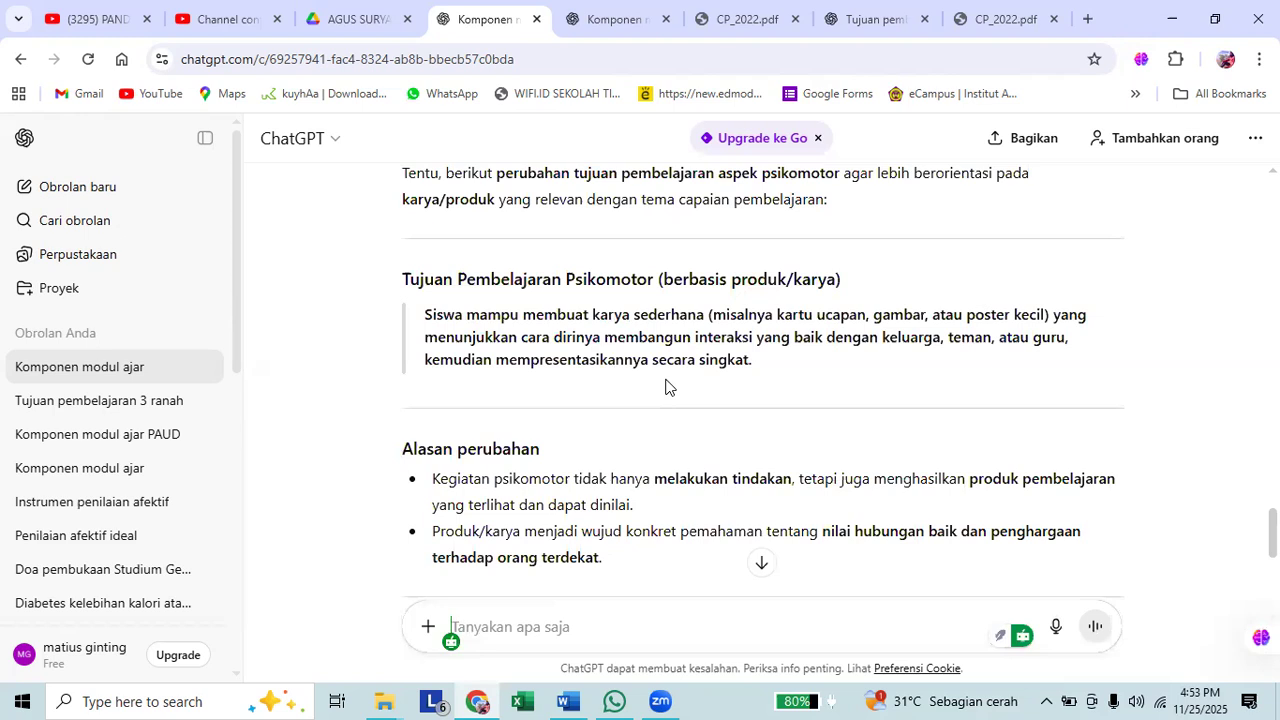
pyautogui.scroll(-2, 668, 386)
pyautogui.scroll(-2, 668, 386)
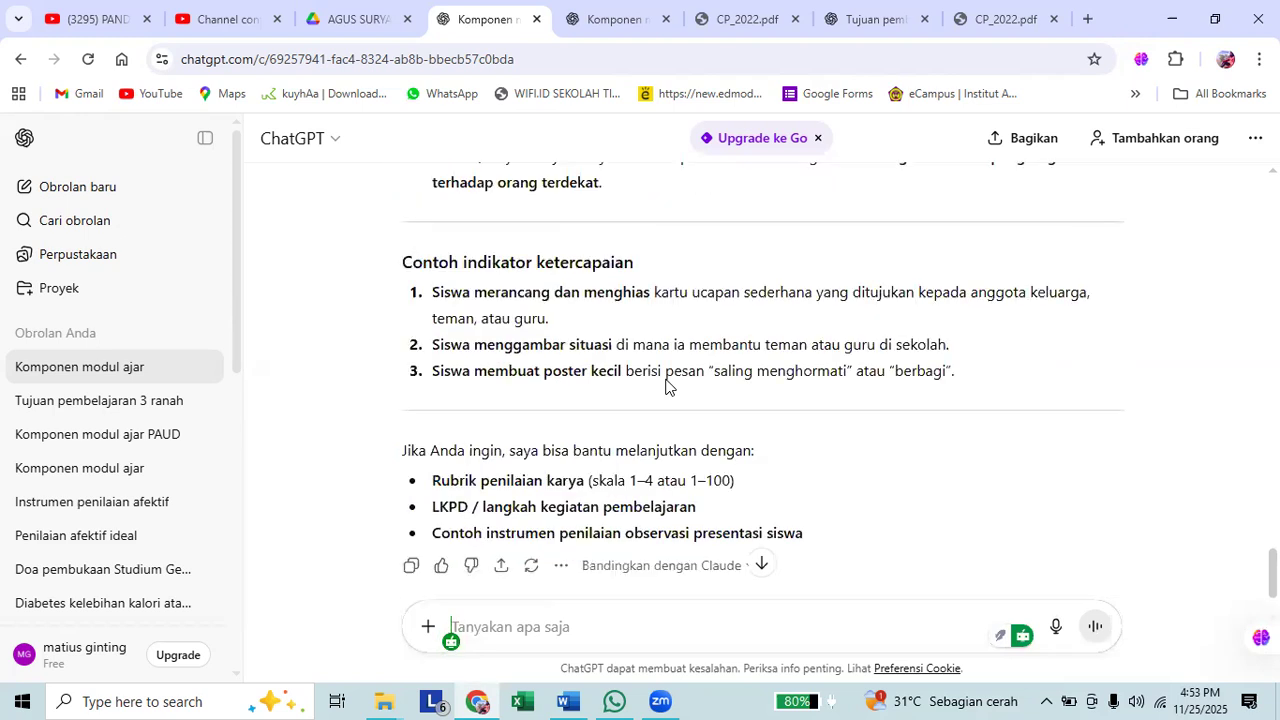
pyautogui.scroll(2, 668, 386)
pyautogui.scroll(4, 430, 410)
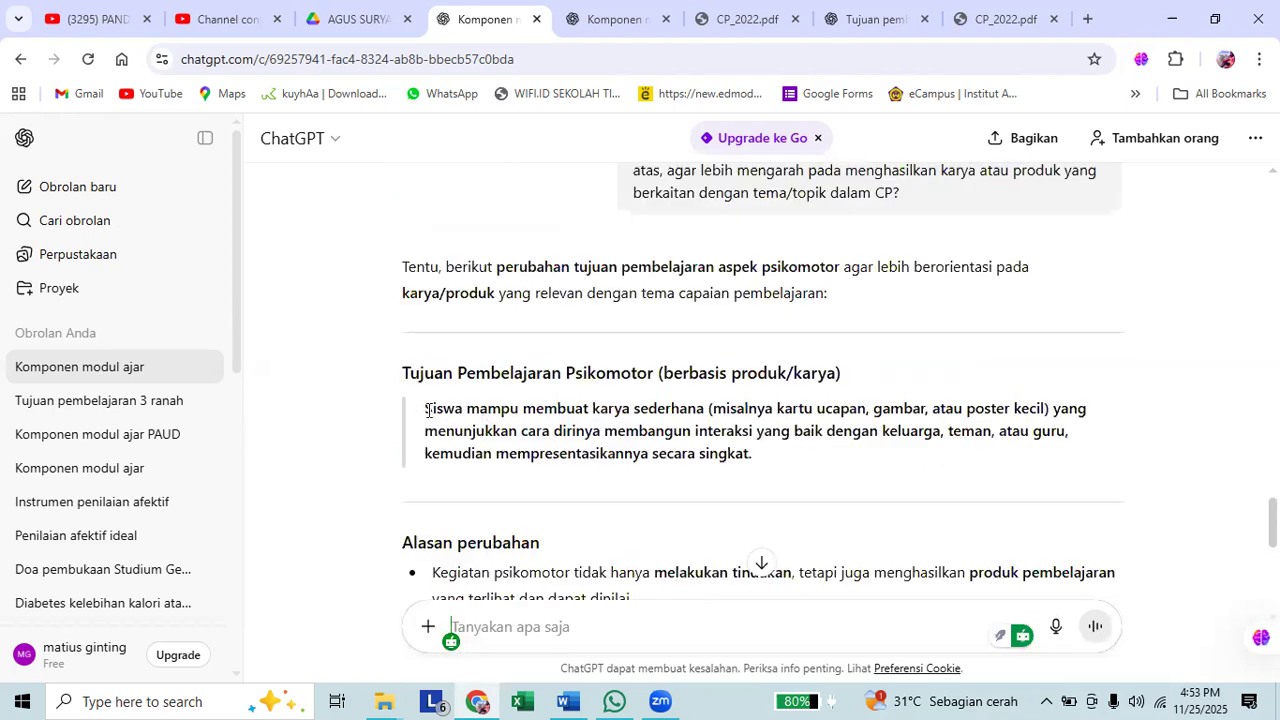
pyautogui.moveTo(428, 410); pyautogui.dragTo(557, 432)
pyautogui.moveTo(679, 408); pyautogui.dragTo(711, 411)
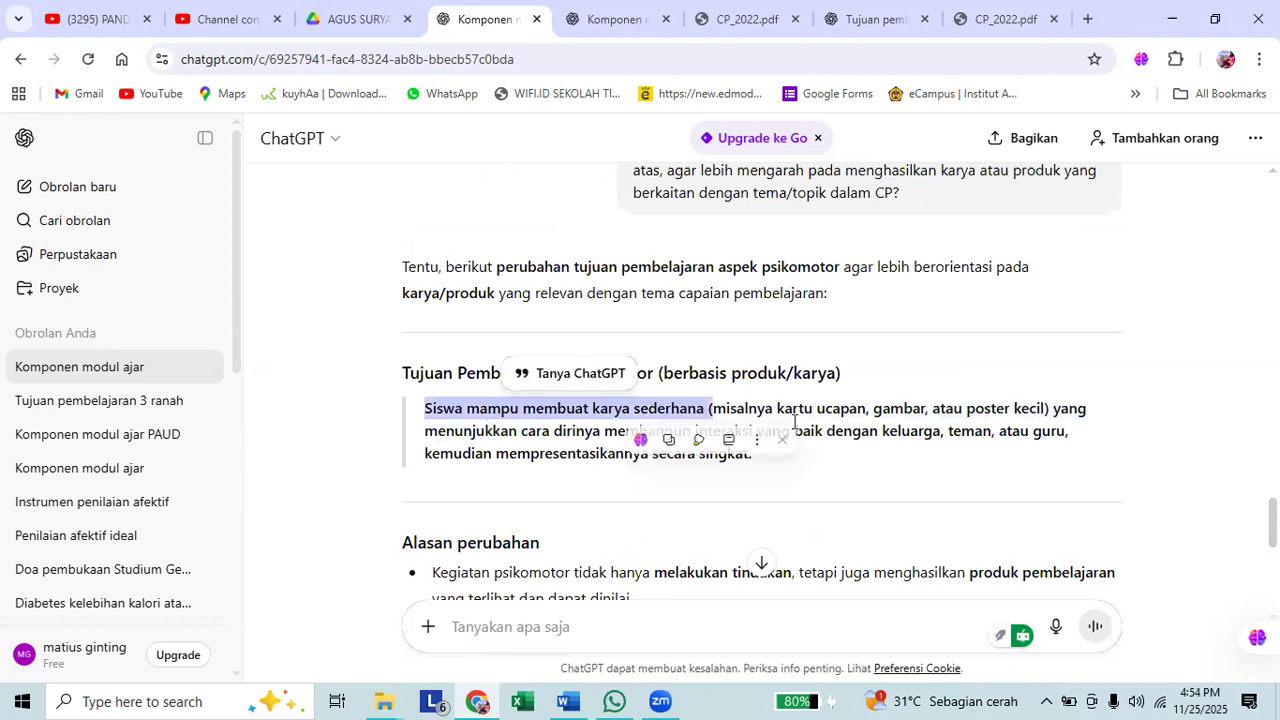
pyautogui.moveTo(766, 423); pyautogui.dragTo(796, 422)
pyautogui.click(840, 398)
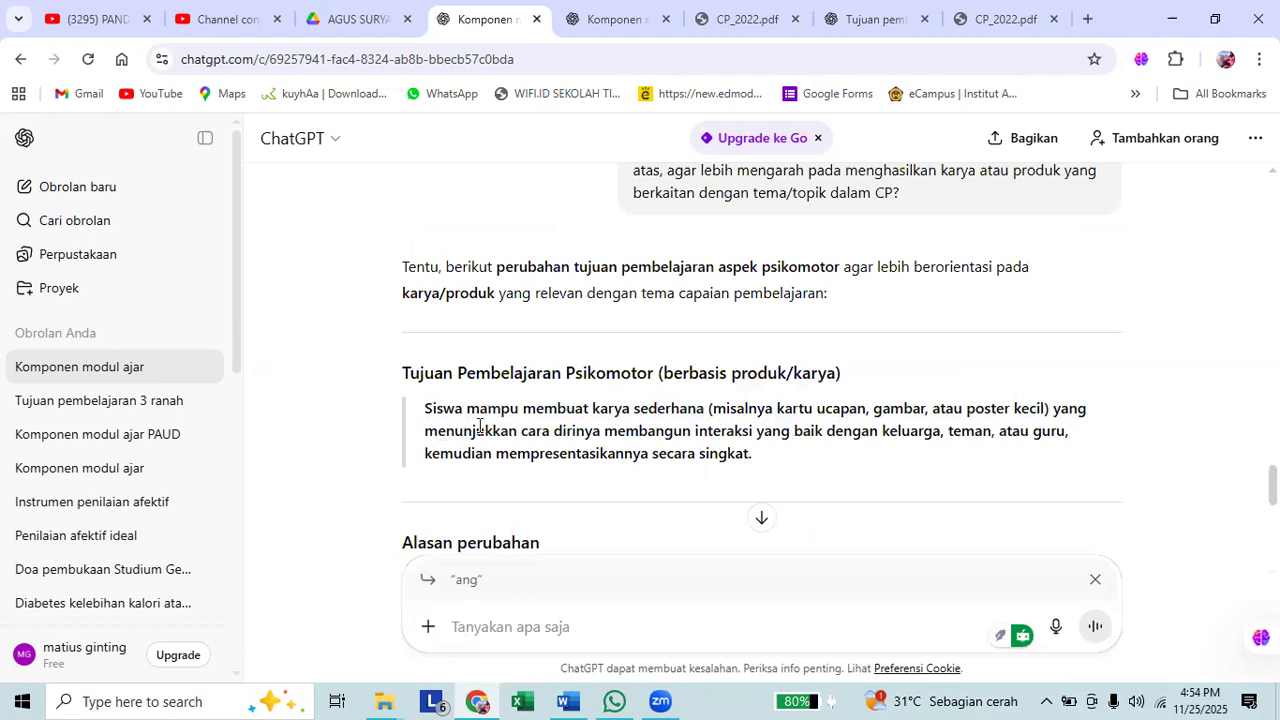
pyautogui.moveTo(426, 398); pyautogui.dragTo(757, 452)
pyautogui.click(586, 426)
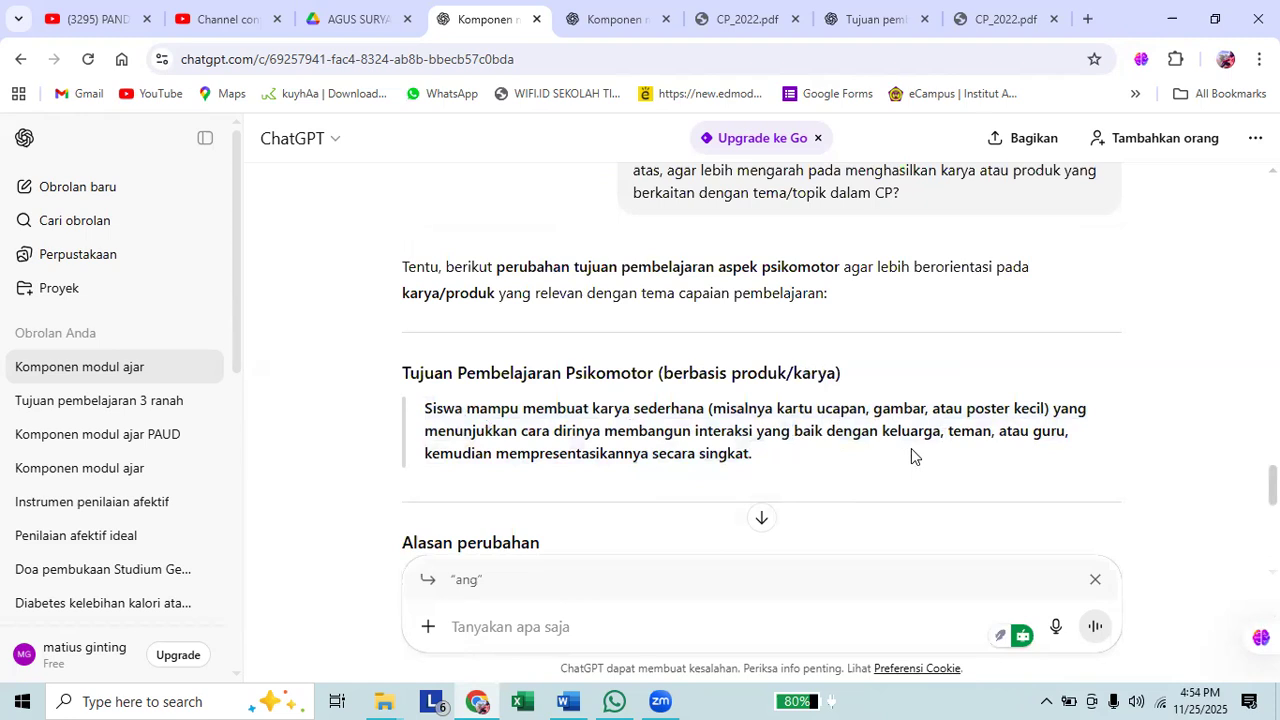
# Start a follow-up prompt with "tolong karya atau produknya".
pyautogui.click(740, 609)
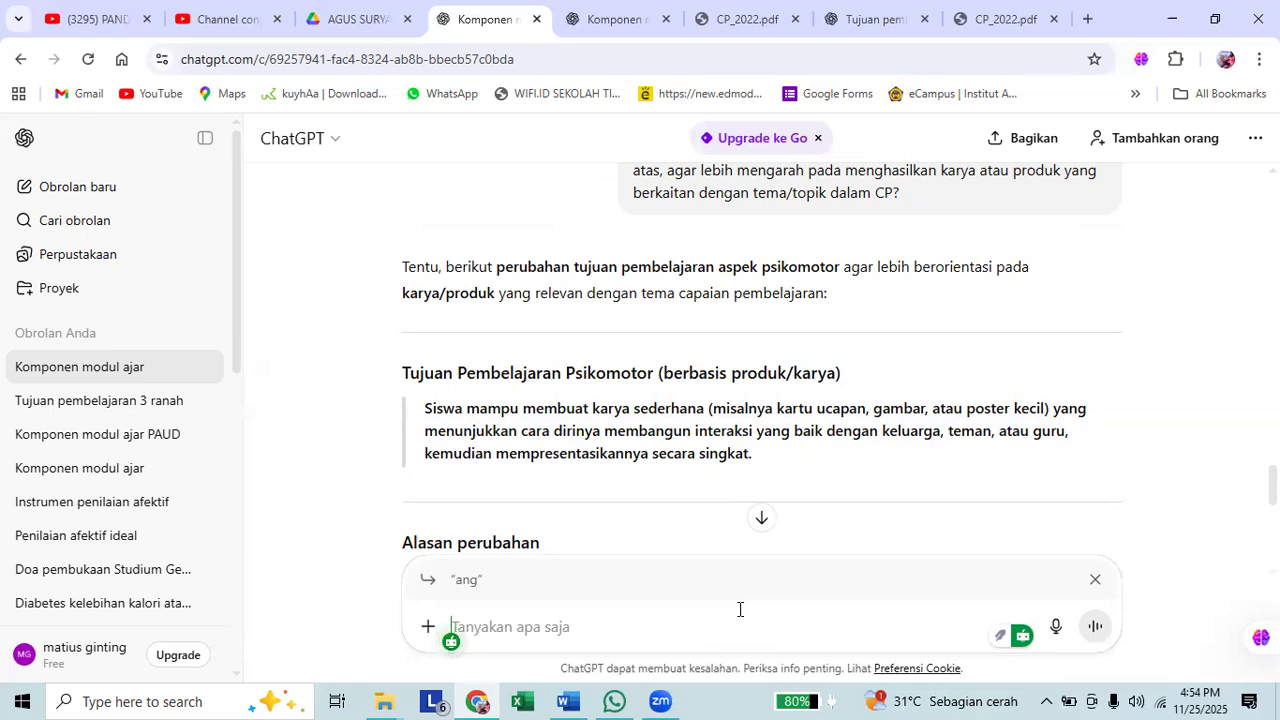
pyautogui.write('tolong karya atau pr')
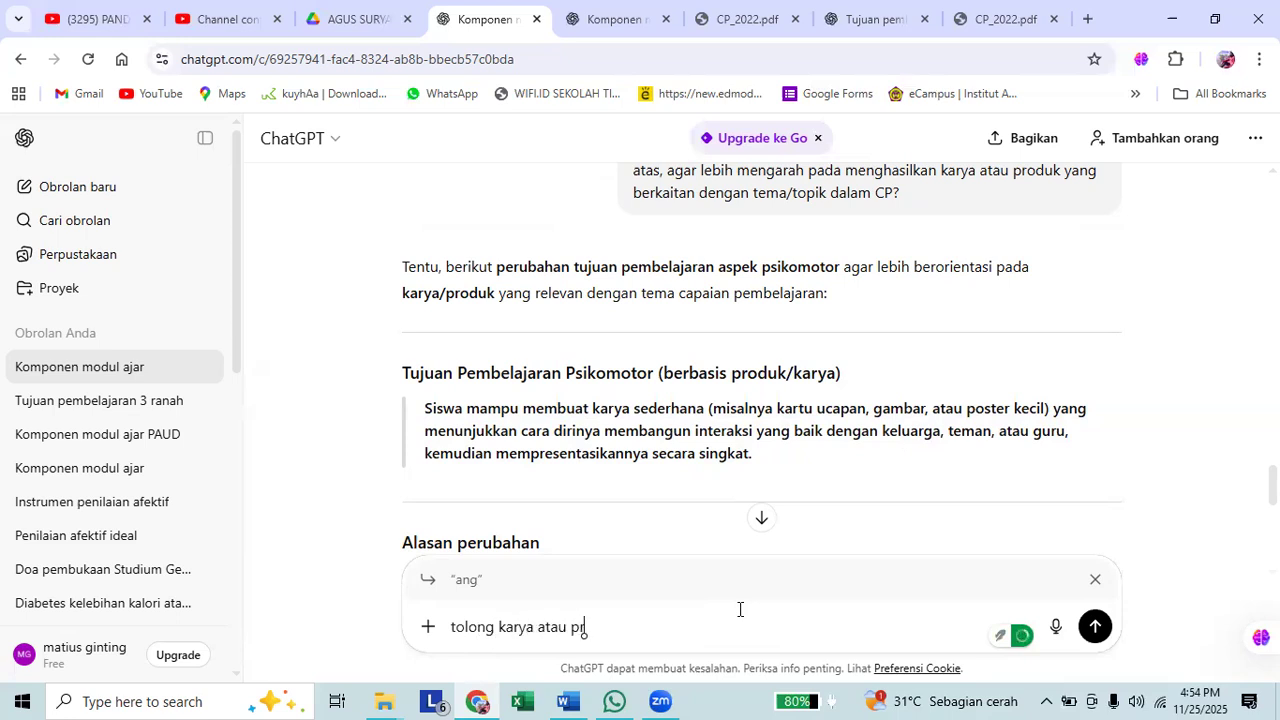
pyautogui.write('oduknya lebih spesidik')
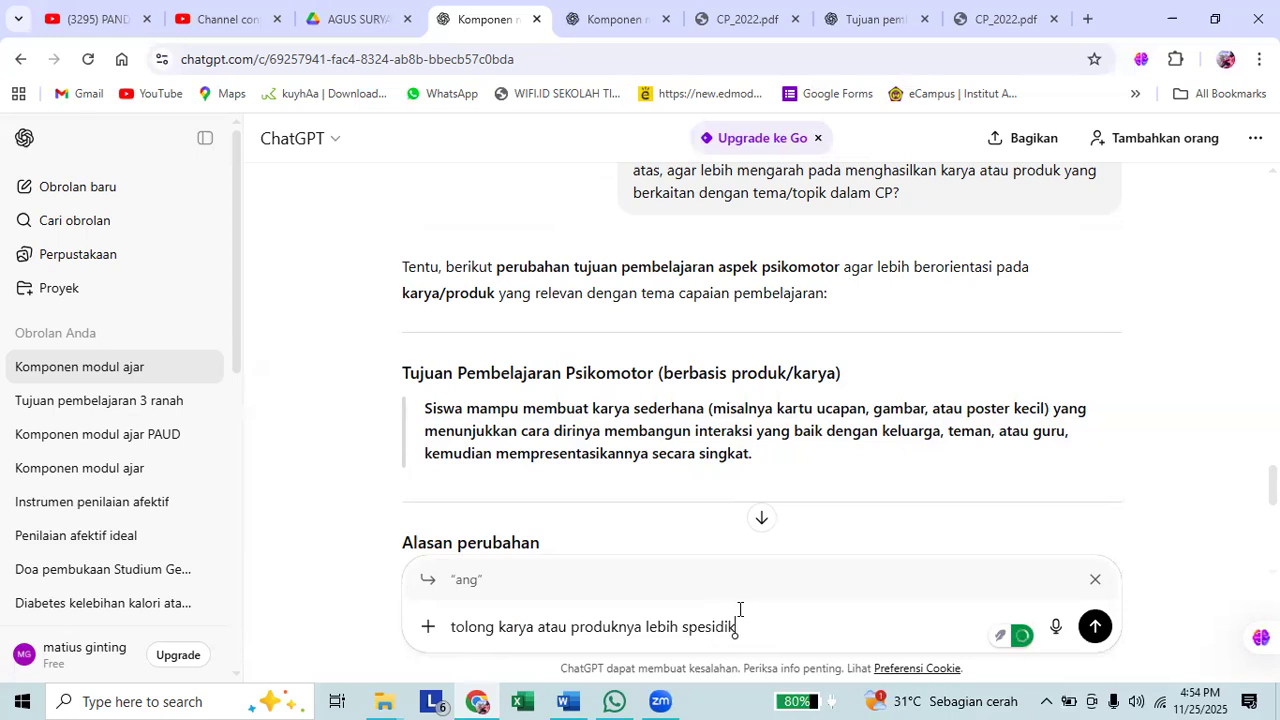
# Complete the follow-up prompt with "lebih spesifik?", correcting the typos, and send it.
pyautogui.press('BackSpace')
pyautogui.press('BackSpace')
pyautogui.write('fi')
pyautogui.press('BackSpace')
pyautogui.press('BackSpace')
pyautogui.press('BackSpace')
pyautogui.write('fik?')
pyautogui.press('Return')
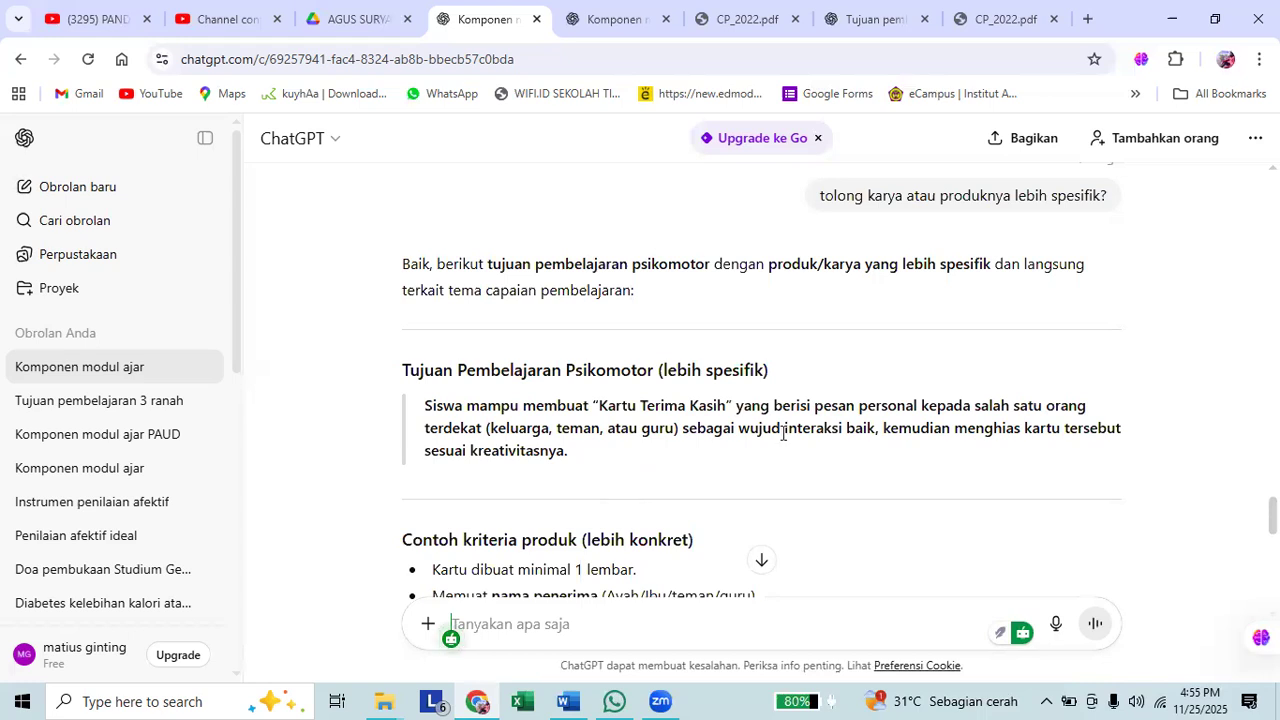
# Copy the cognitive objective sentence from the earlier response and switch to Word.
pyautogui.scroll(8, 500, 435)
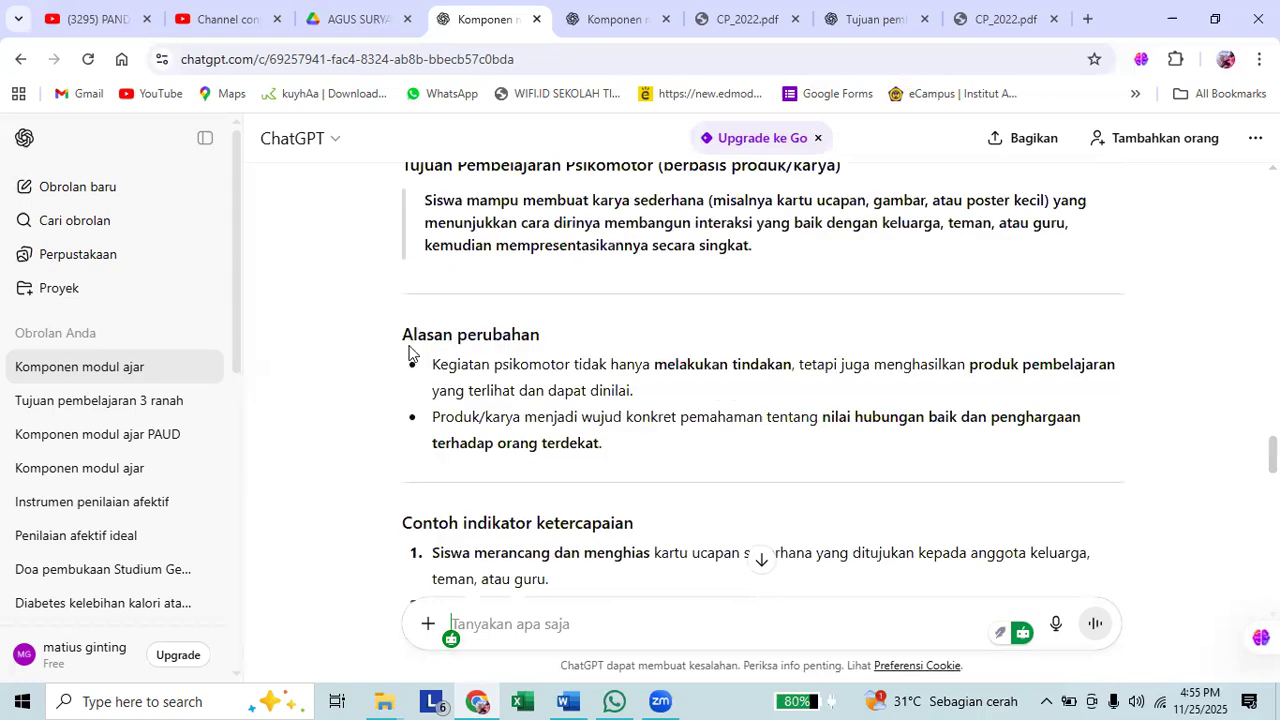
pyautogui.scroll(5, 410, 358)
pyautogui.scroll(4, 424, 186)
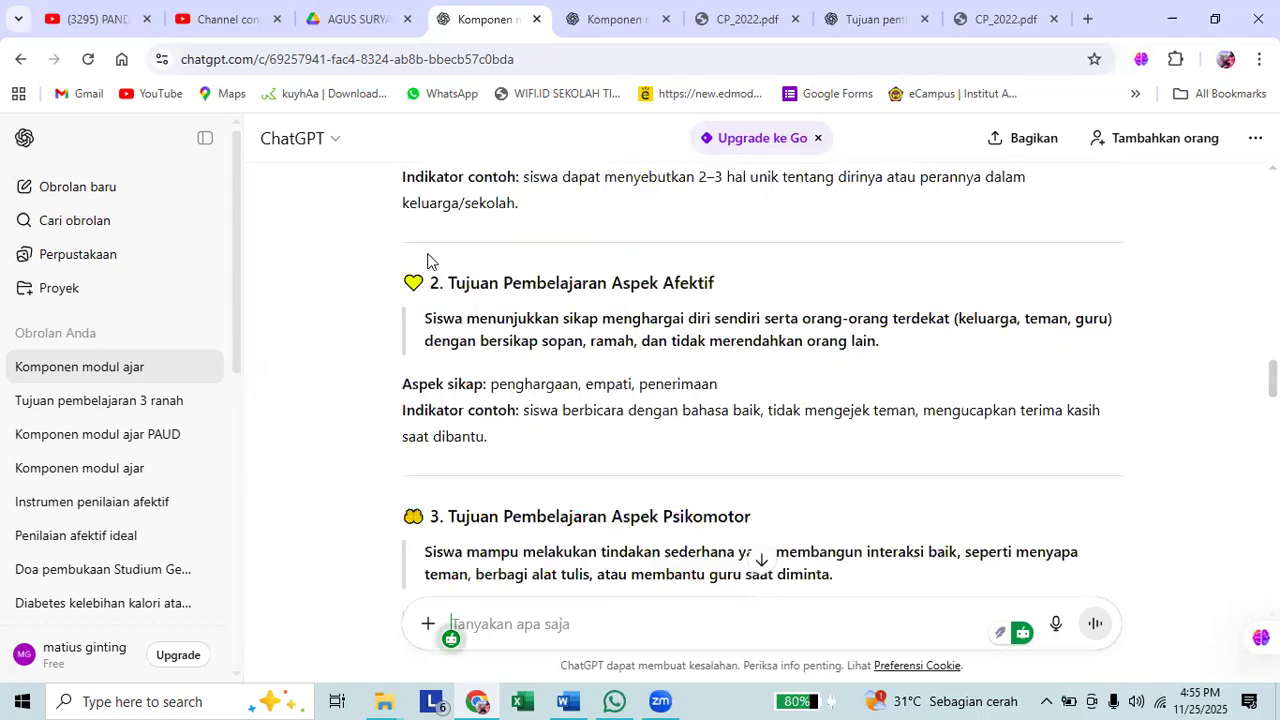
pyautogui.scroll(2, 988, 321)
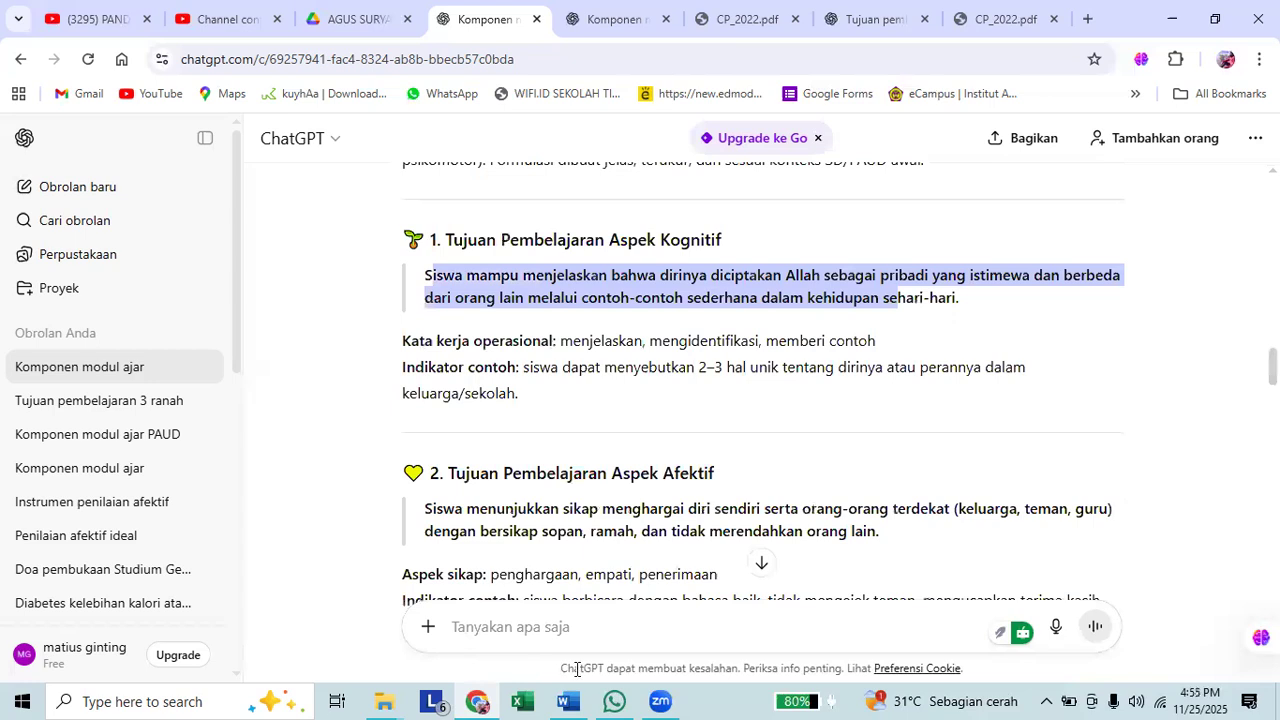
pyautogui.click(511, 572)
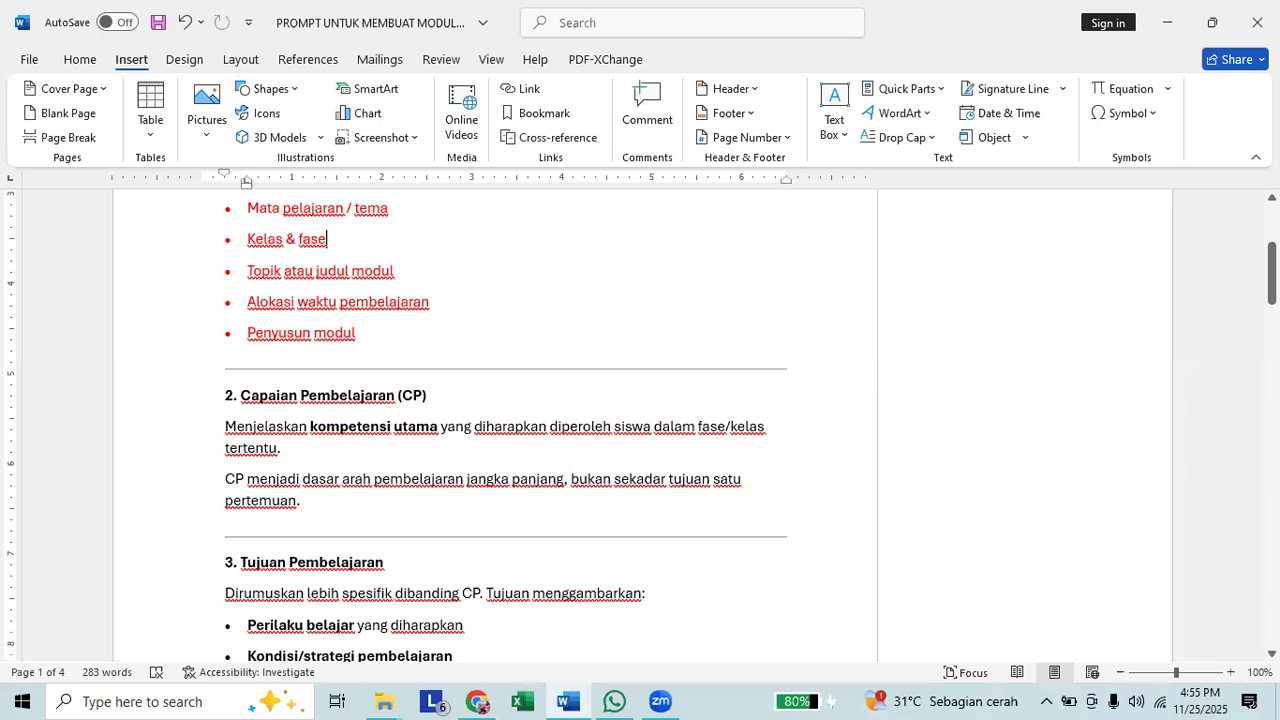
# Create a blank document with the heading "Tujuan Pembelajaran" and start a numbered list below it.
pyautogui.hotkey('ctrl', 'n')
pyautogui.write('Tuj')
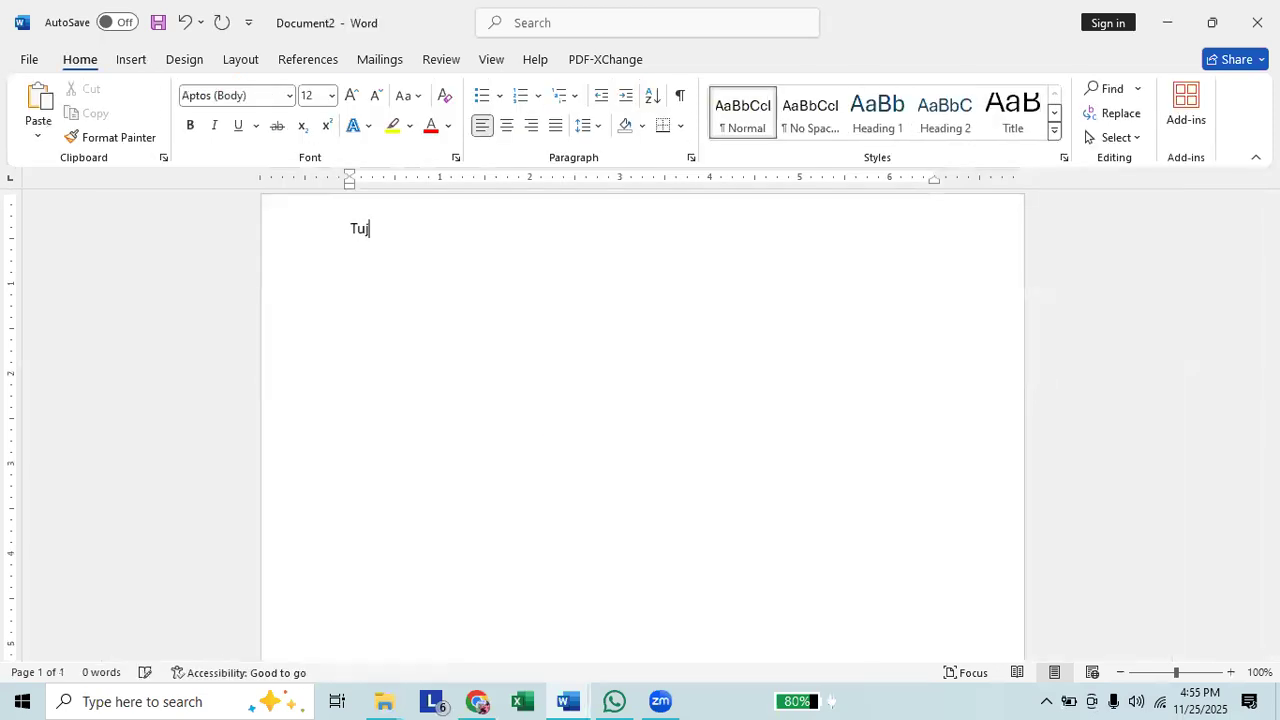
pyautogui.write('uan Pembelajaran')
pyautogui.press('Return')
pyautogui.write('1.')
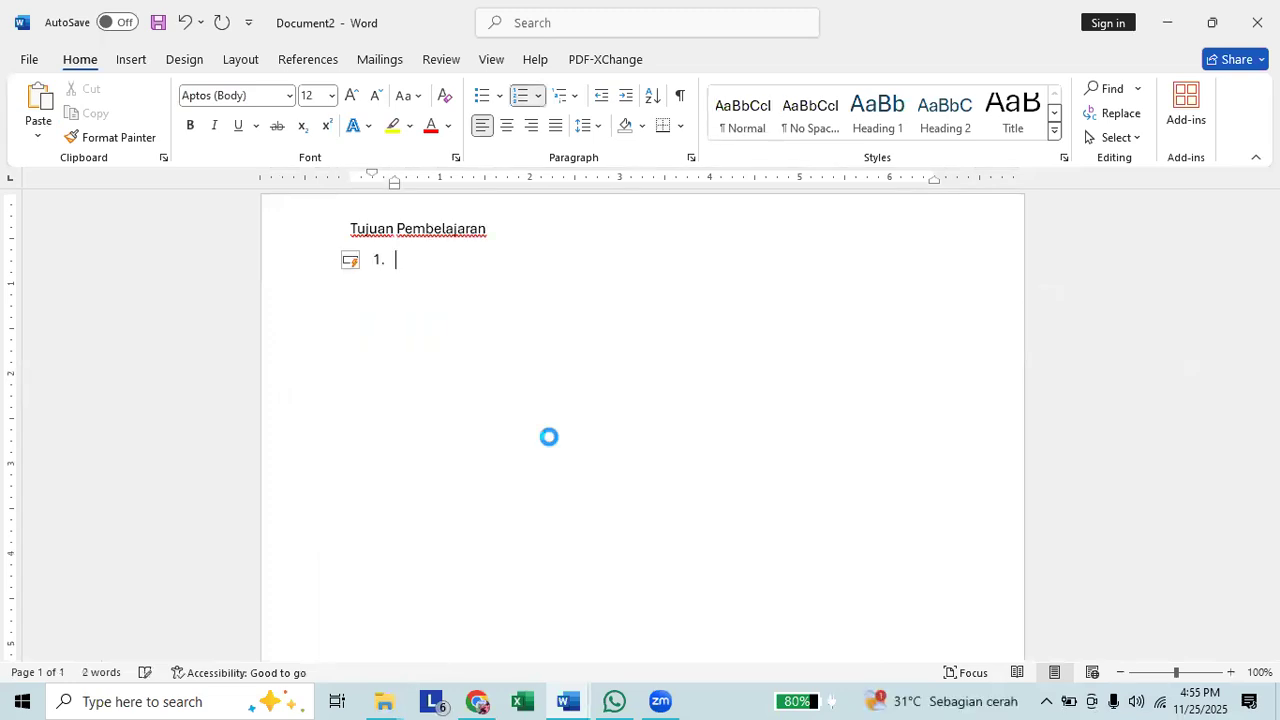
# Paste the cognitive objective as item 1, start item 2, and restore the missing "S" in "Siswa".
pyautogui.write('iswa mampu menjelaskan bahwa dirinya diciptakan Allah sebagai pribadi yang istimewa dan berbeda dari orang lain melalui contoh-contoh sederhana dalam kehidupan sehari-hari.')
pyautogui.press('Return')
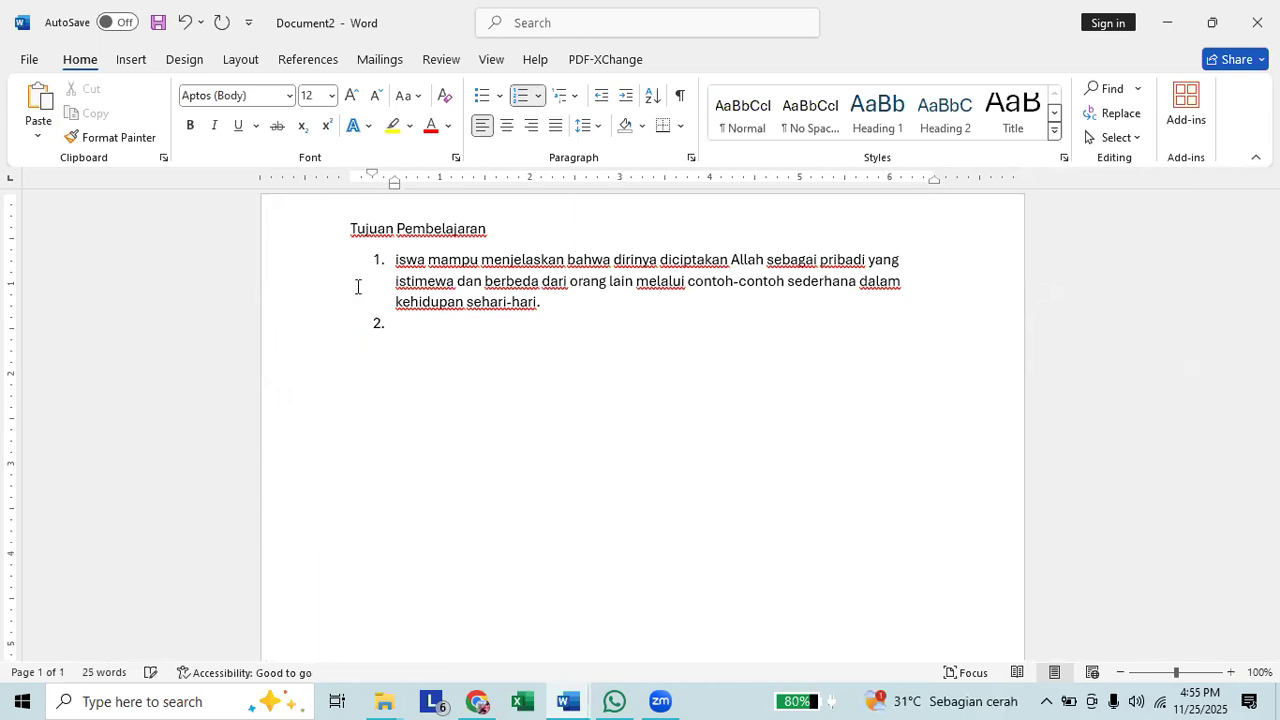
pyautogui.click(396, 260)
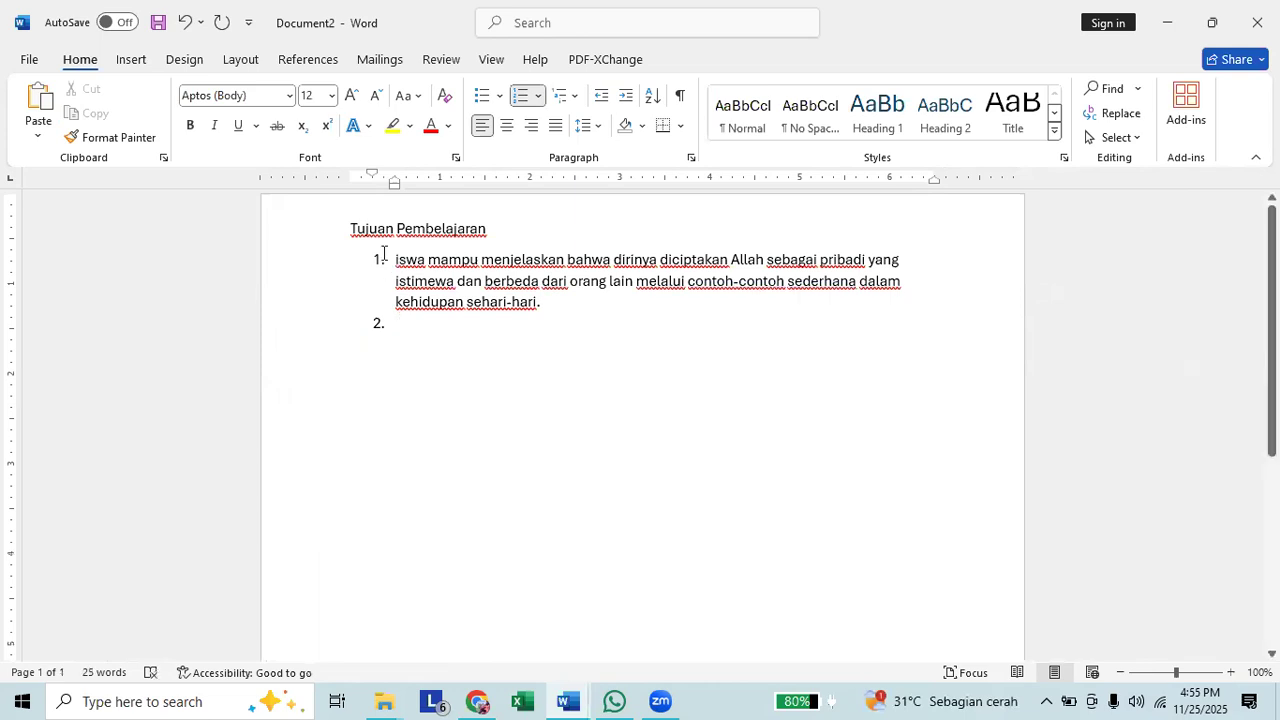
pyautogui.write('S')
# Copy the affective objective sentence from ChatGPT and paste it as item 2 of the list in the new Word document.
pyautogui.hotkey('alt', 'Tab')
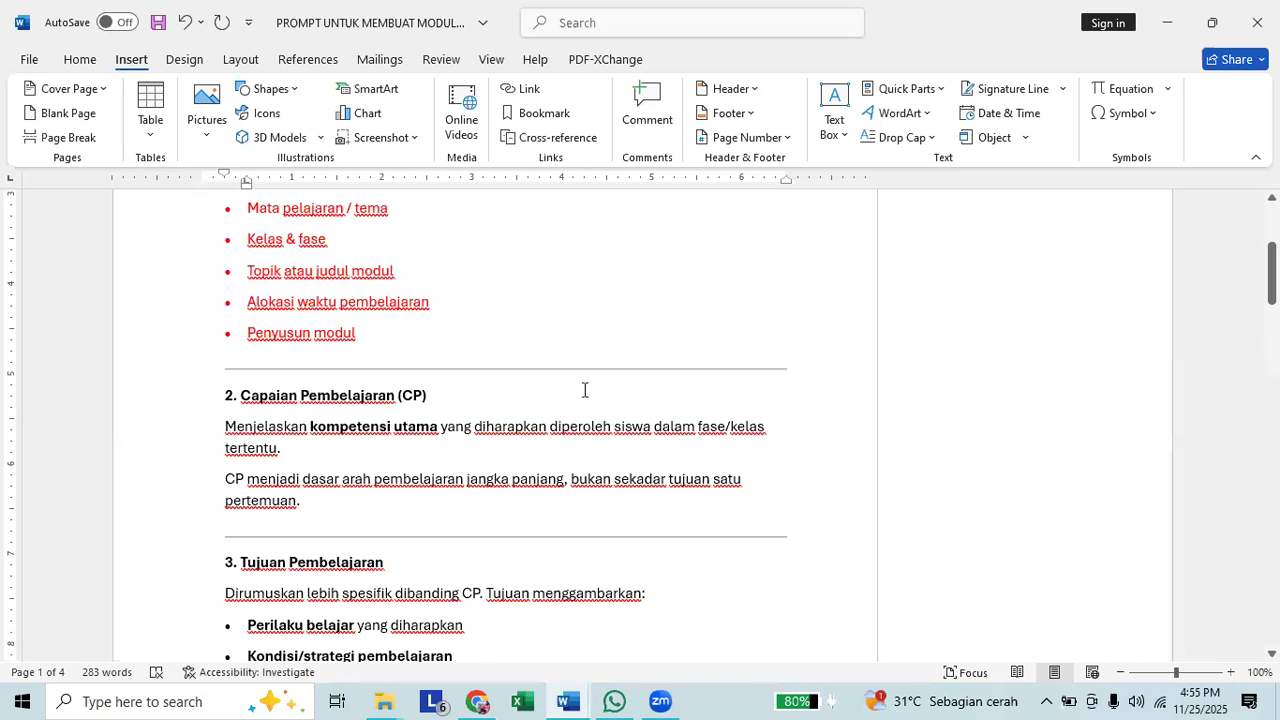
pyautogui.hotkey('alt', 'Tab')
pyautogui.hotkey('alt', 'Tab')
pyautogui.hotkey('alt', 'Tab')
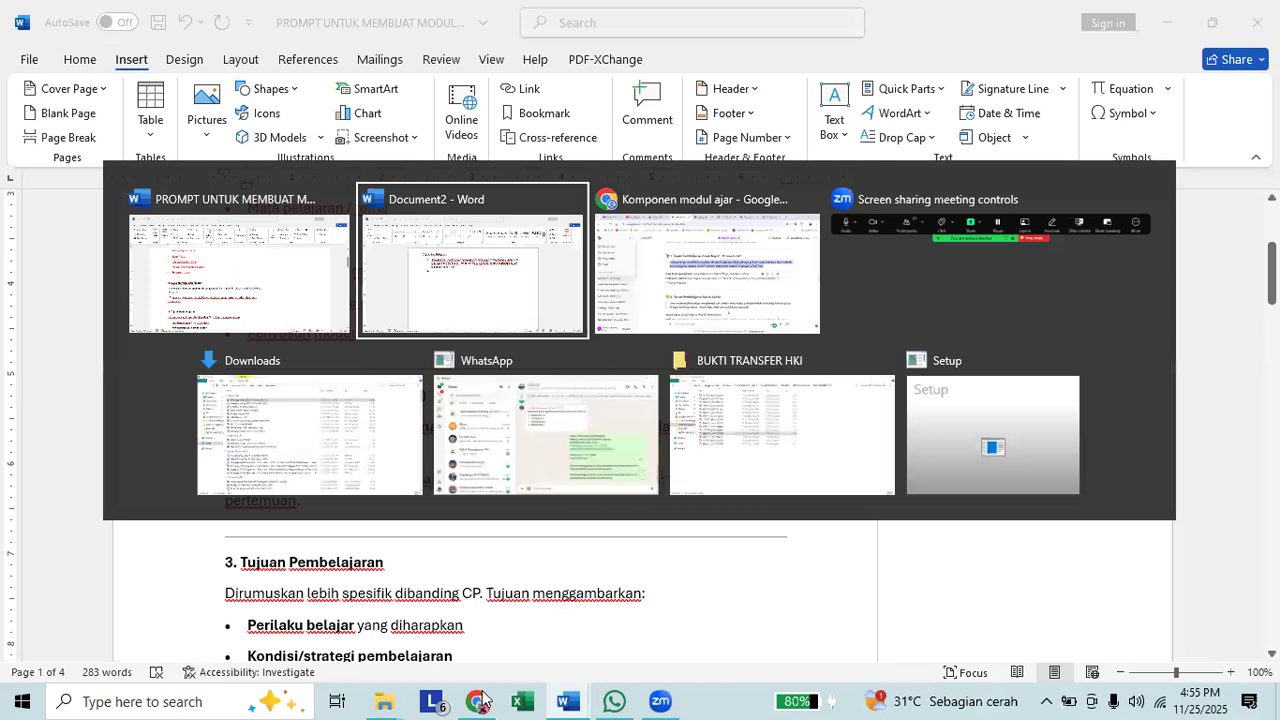
pyautogui.hotkey('alt', 'Tab')
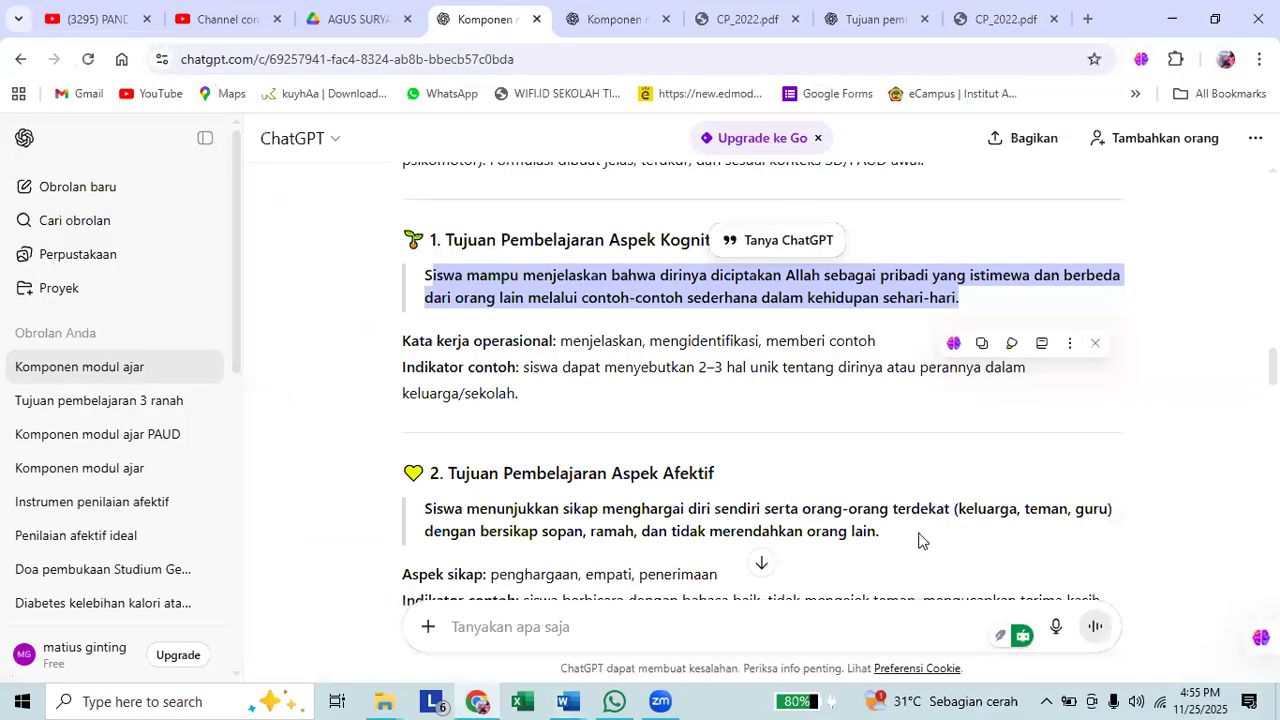
pyautogui.hotkey('alt', 'Tab')
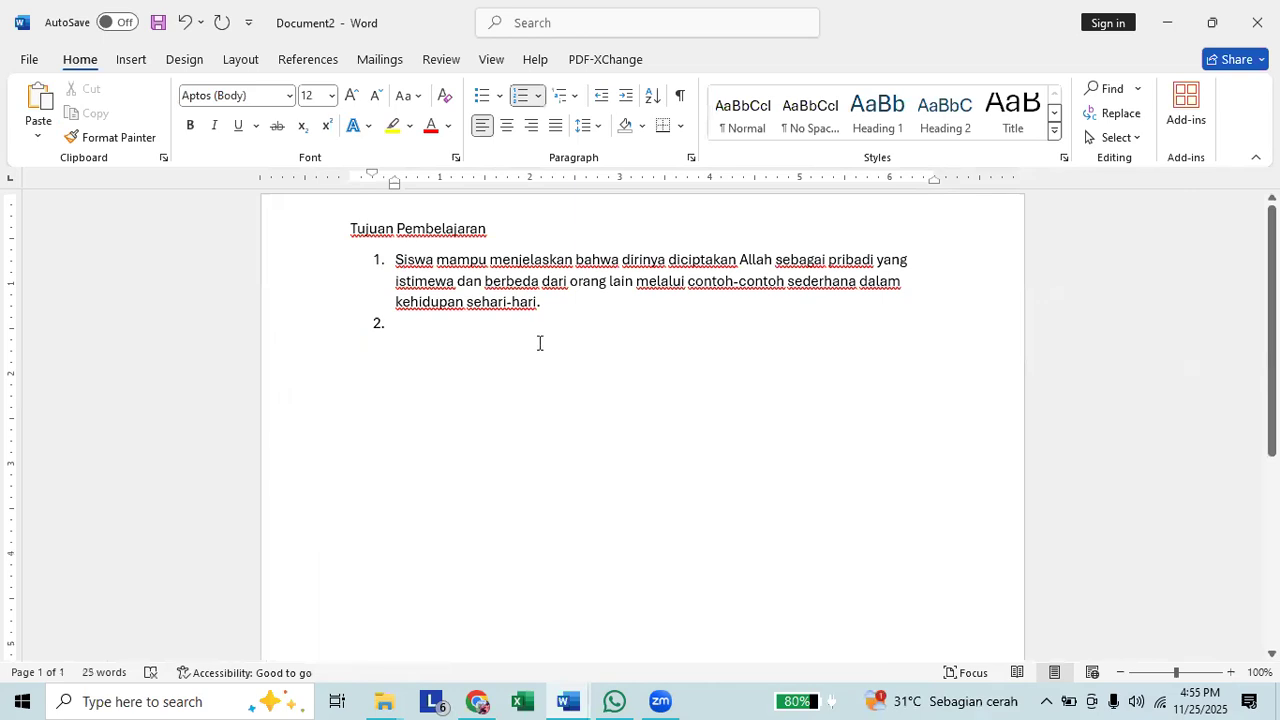
pyautogui.write('Siswa menunjukkan sikap menghargai diri sendiri serta orang-orang terdekat (keluarga, teman, guru) dengan bersikap sopan, ramah, dan tidak merendahkan orang lain.')
# Copy the specific "Kartu Terima Kasih" psychomotor objective from ChatGPT, paste it into Word as item 3, and end the numbered list below it.
pyautogui.hotkey('alt', 'Tab')
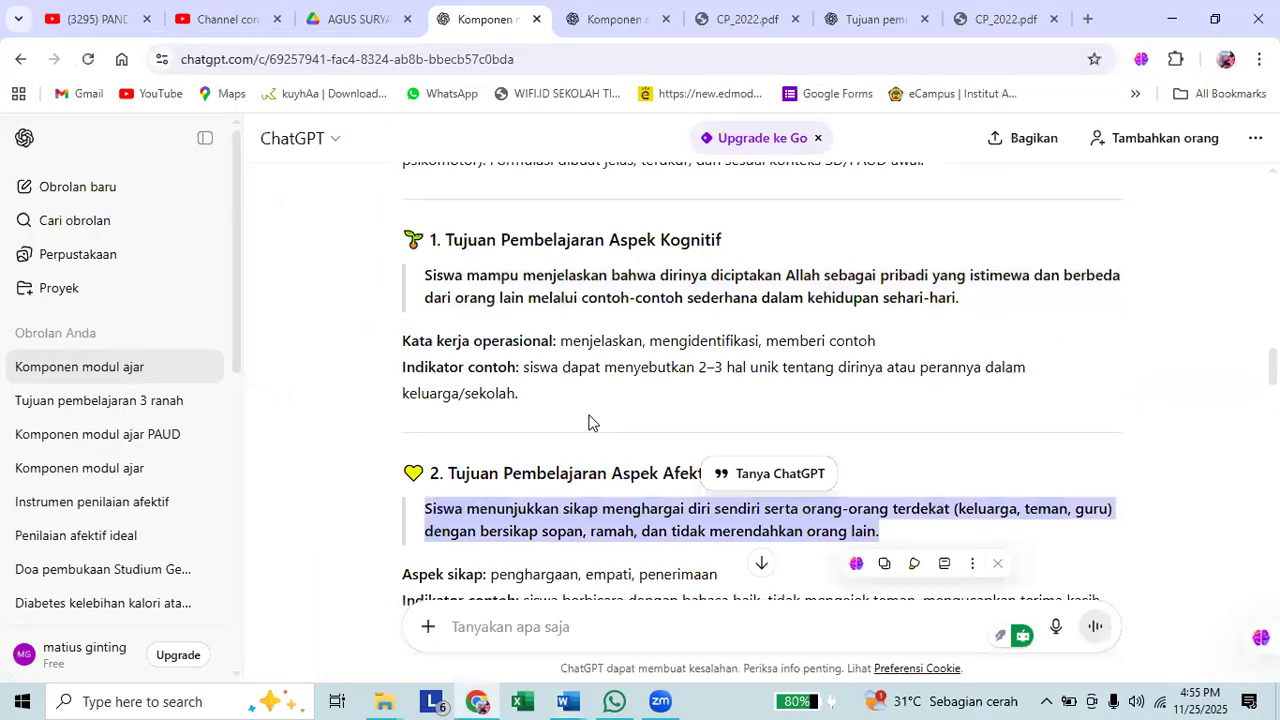
pyautogui.scroll(-10, 588, 422)
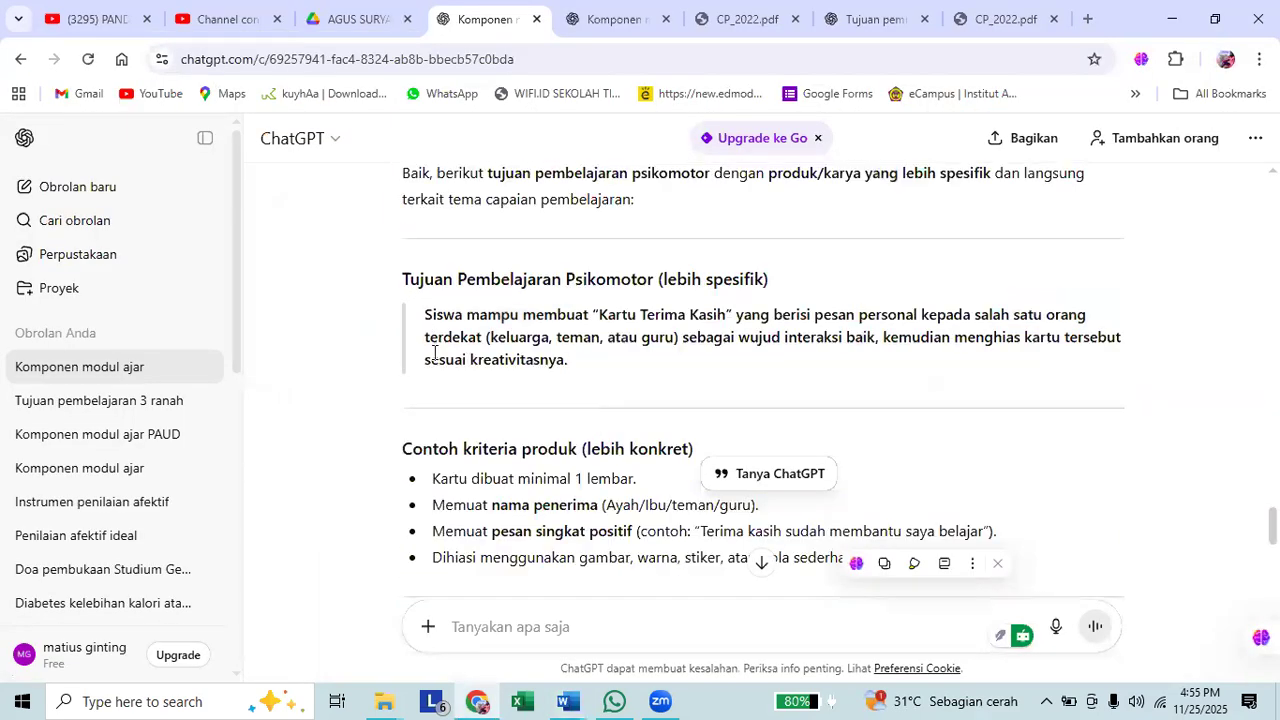
pyautogui.scroll(-5, 435, 353)
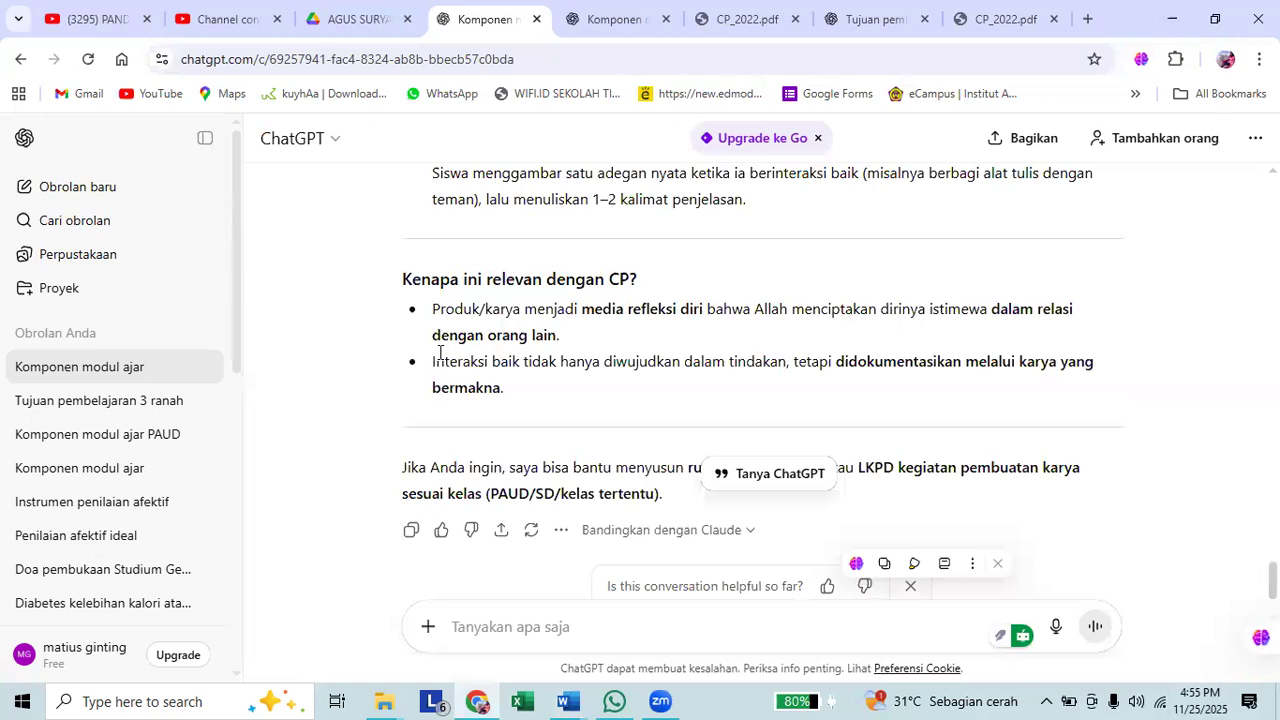
pyautogui.scroll(5, 455, 350)
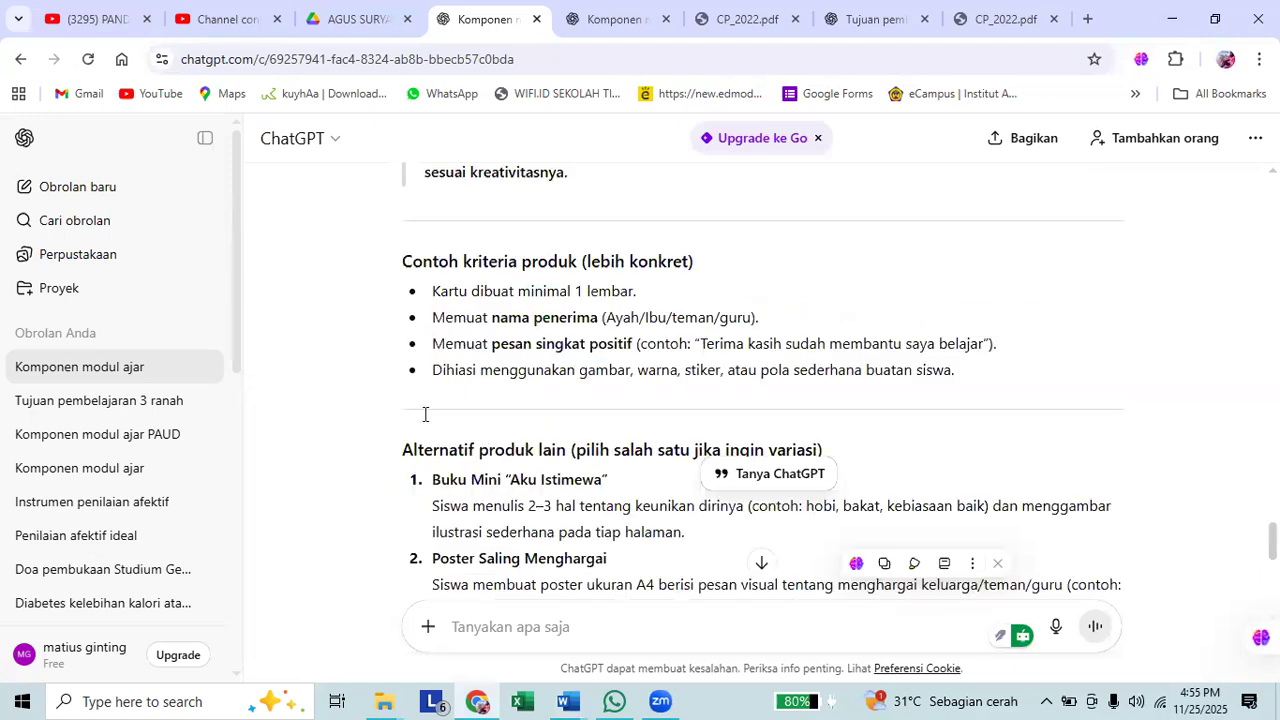
pyautogui.scroll(3, 453, 414)
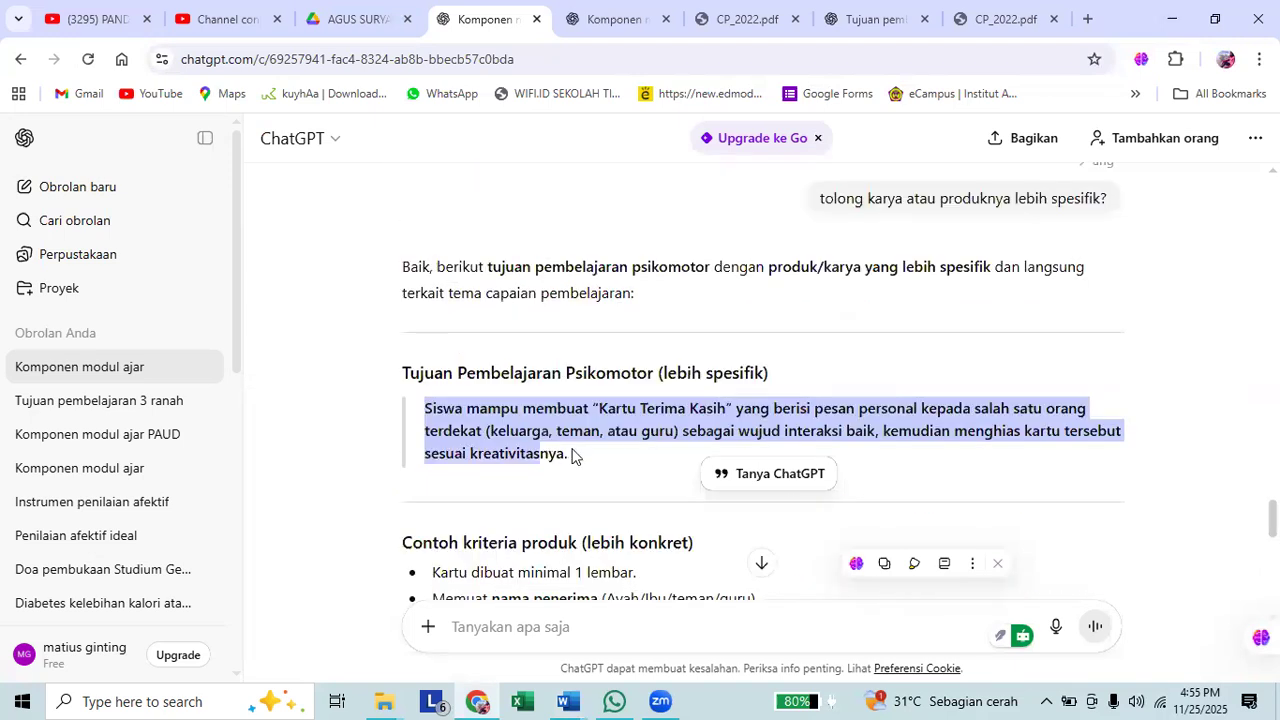
pyautogui.hotkey('alt', 'Tab')
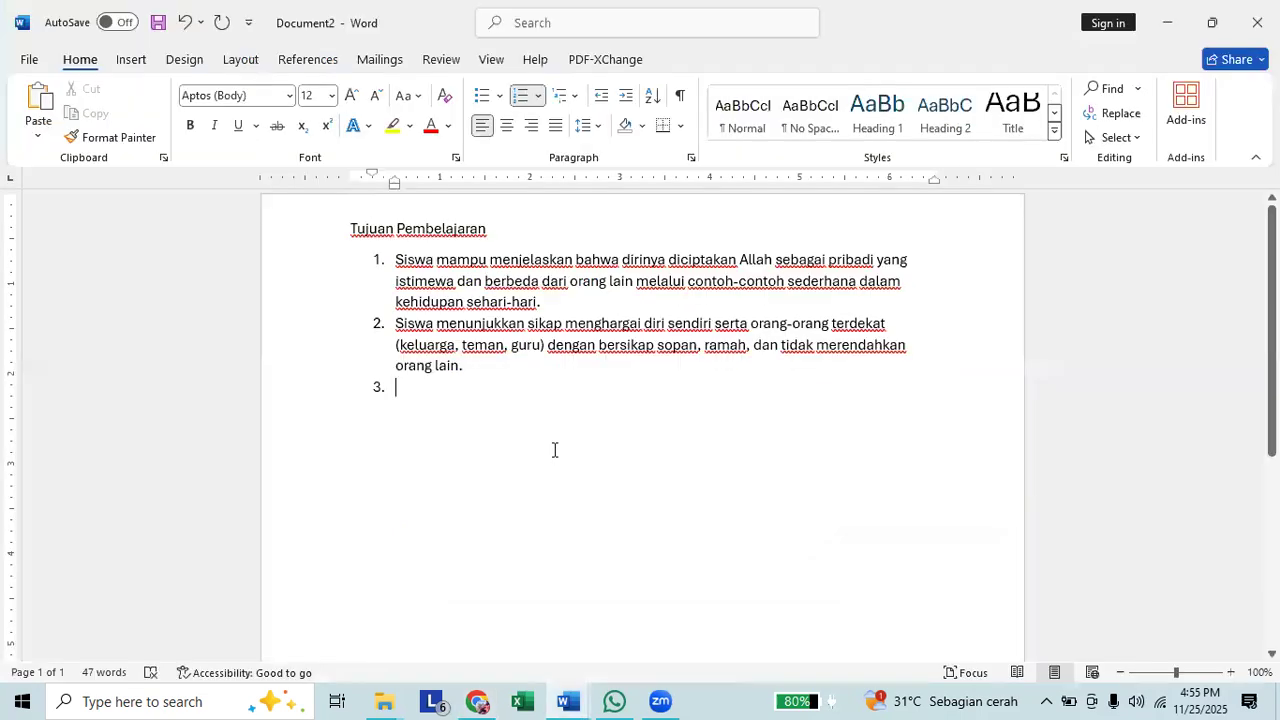
pyautogui.write('Siswa mampu membuat "Kartu Terima Kasih" yang berisi pesan personal kepada salah satu orang terdekat (keluarga, teman, atau guru) sebagai wujud interaksi baik, kemudian menghias kartu tersebut sesuai kreativitasnya.')
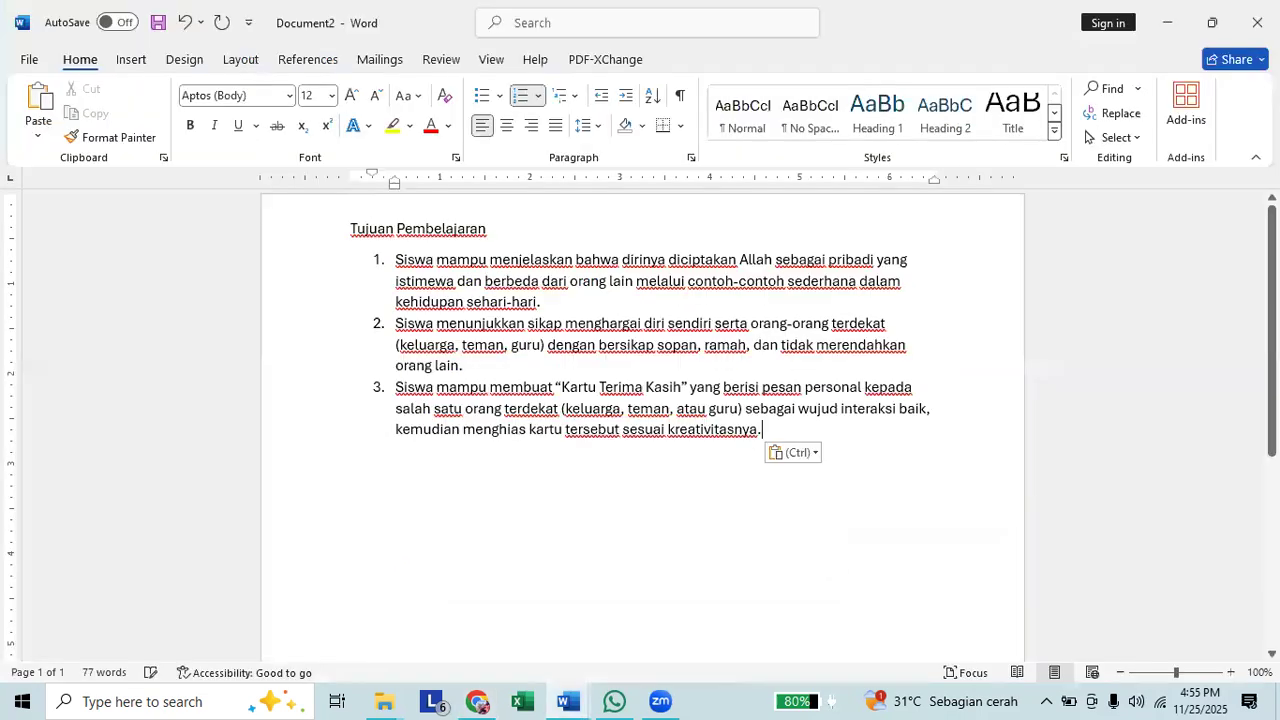
pyautogui.press('Return')
pyautogui.press('Return')
pyautogui.press('Return')
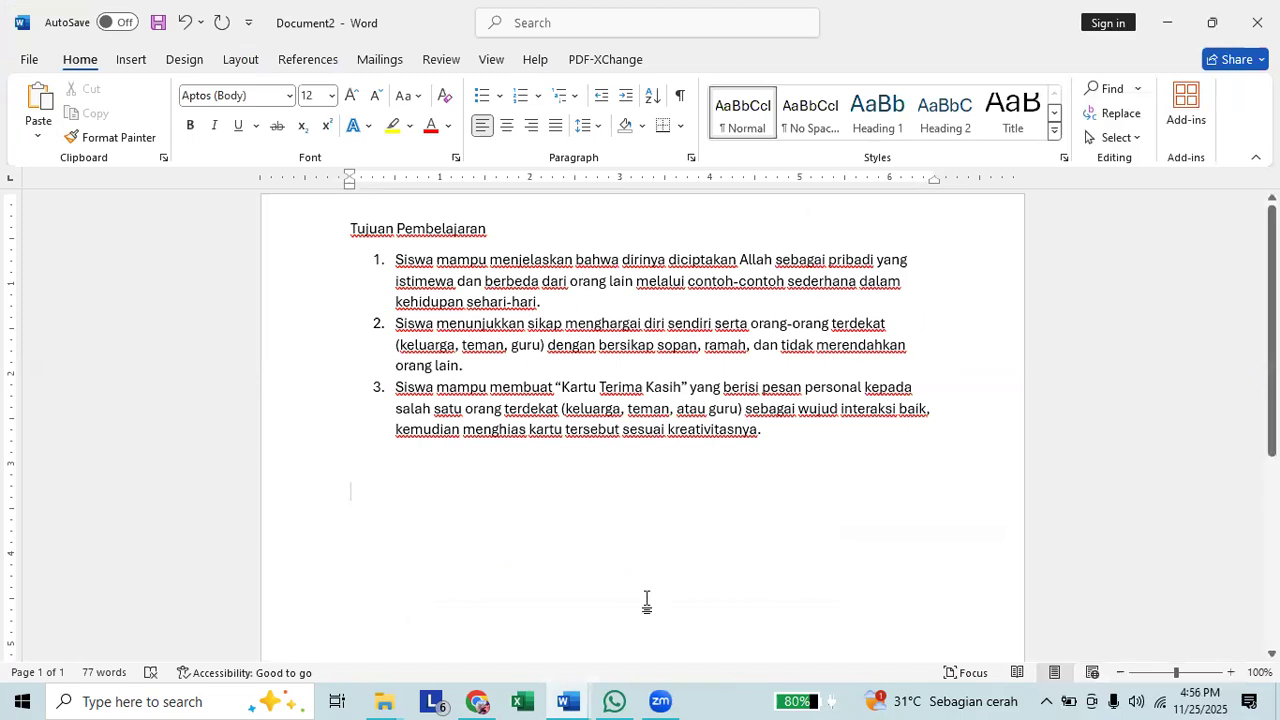
# Switch to the "PROMPT UNTUK MEMBUAT MODUL" document and review the module components from Tujuan Pembelajaran to Profil Pelajar Pancasila and Materi Pembelajaran.
pyautogui.moveTo(568, 700)
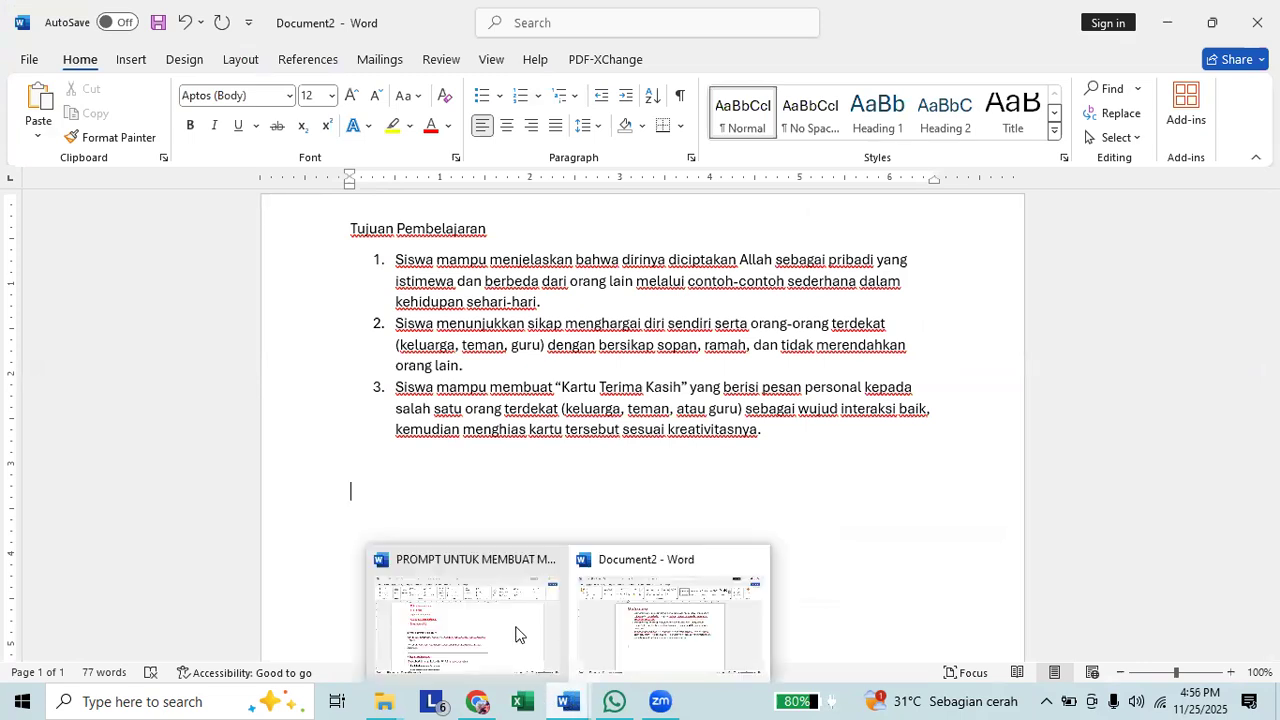
pyautogui.click(516, 634)
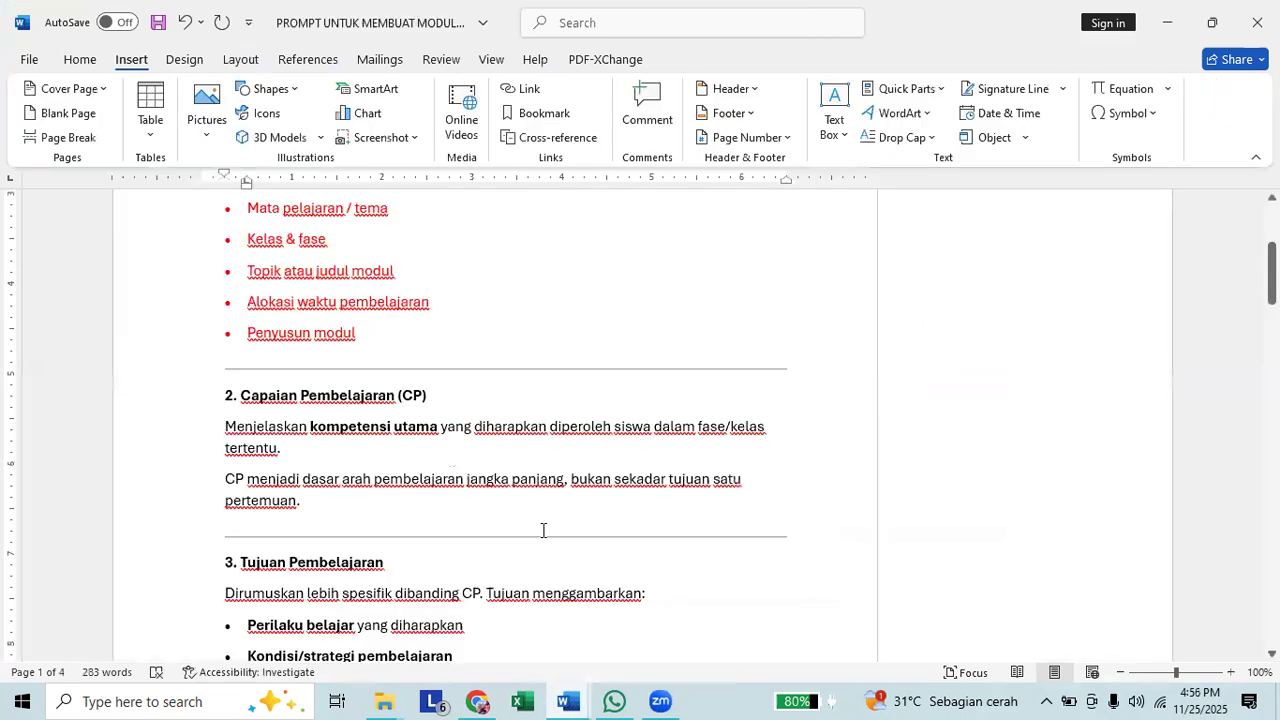
pyautogui.scroll(-3, 543, 530)
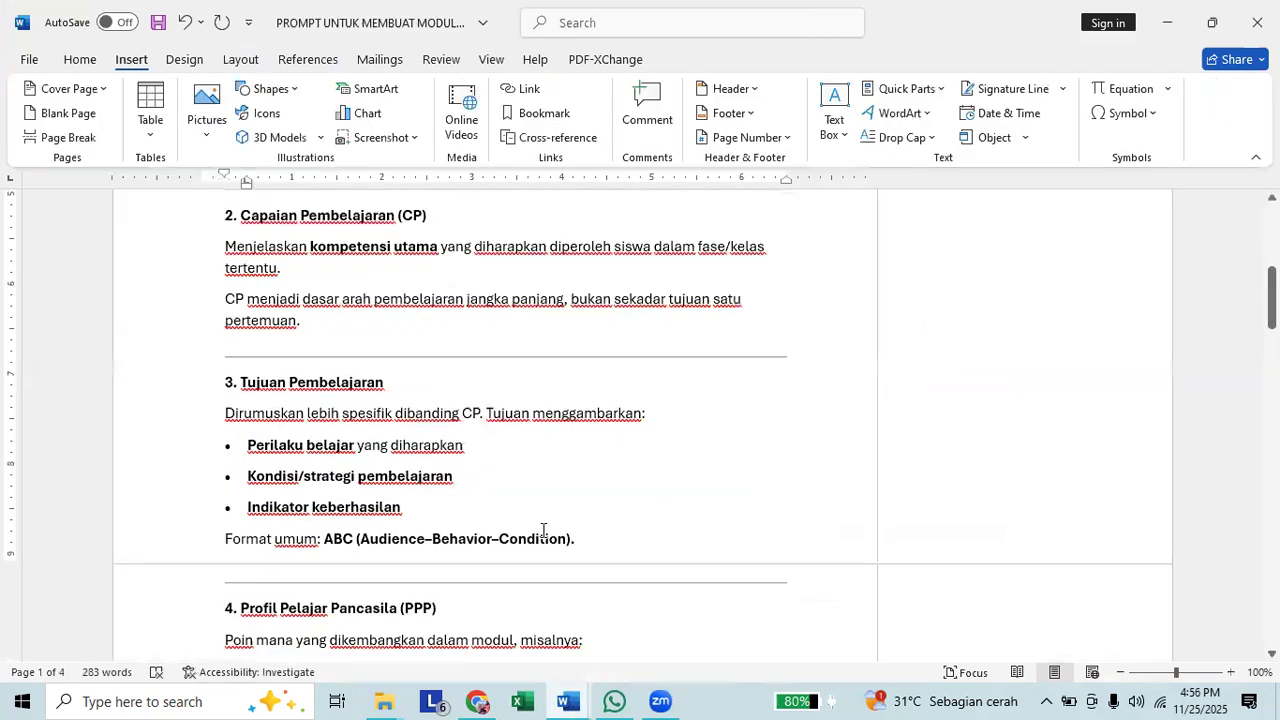
pyautogui.scroll(-1, 543, 530)
pyautogui.scroll(-5, 543, 530)
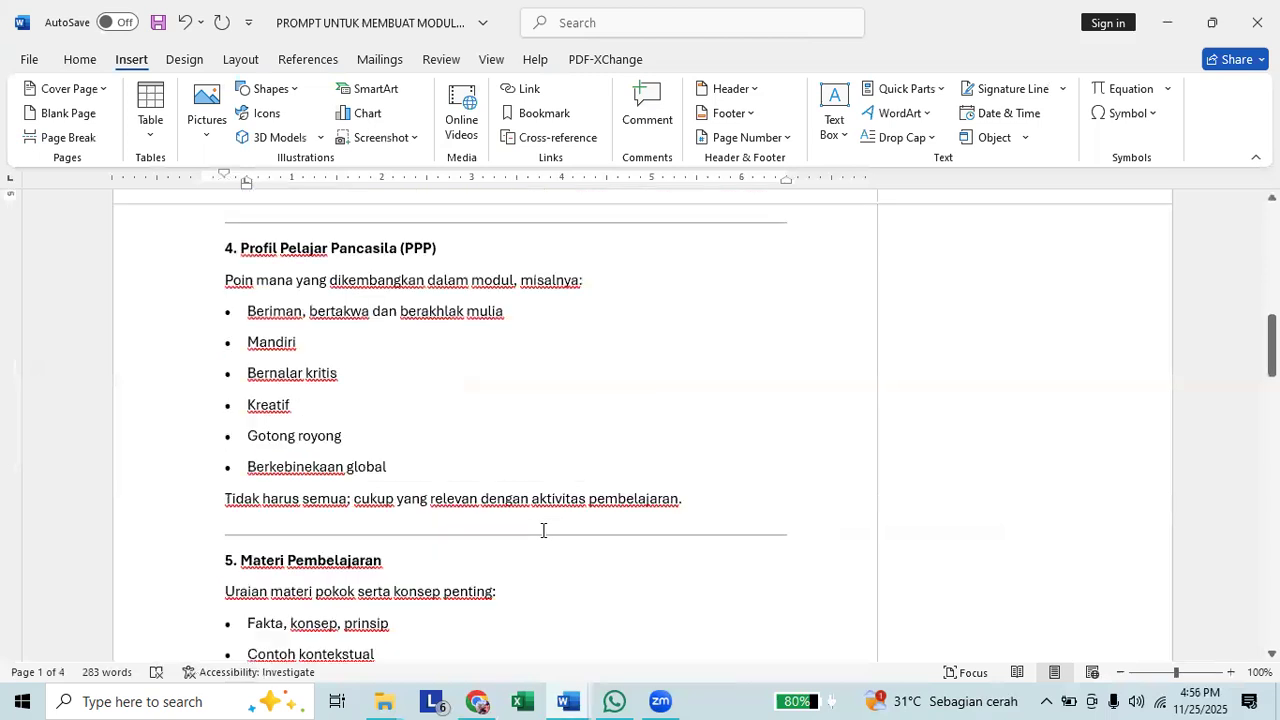
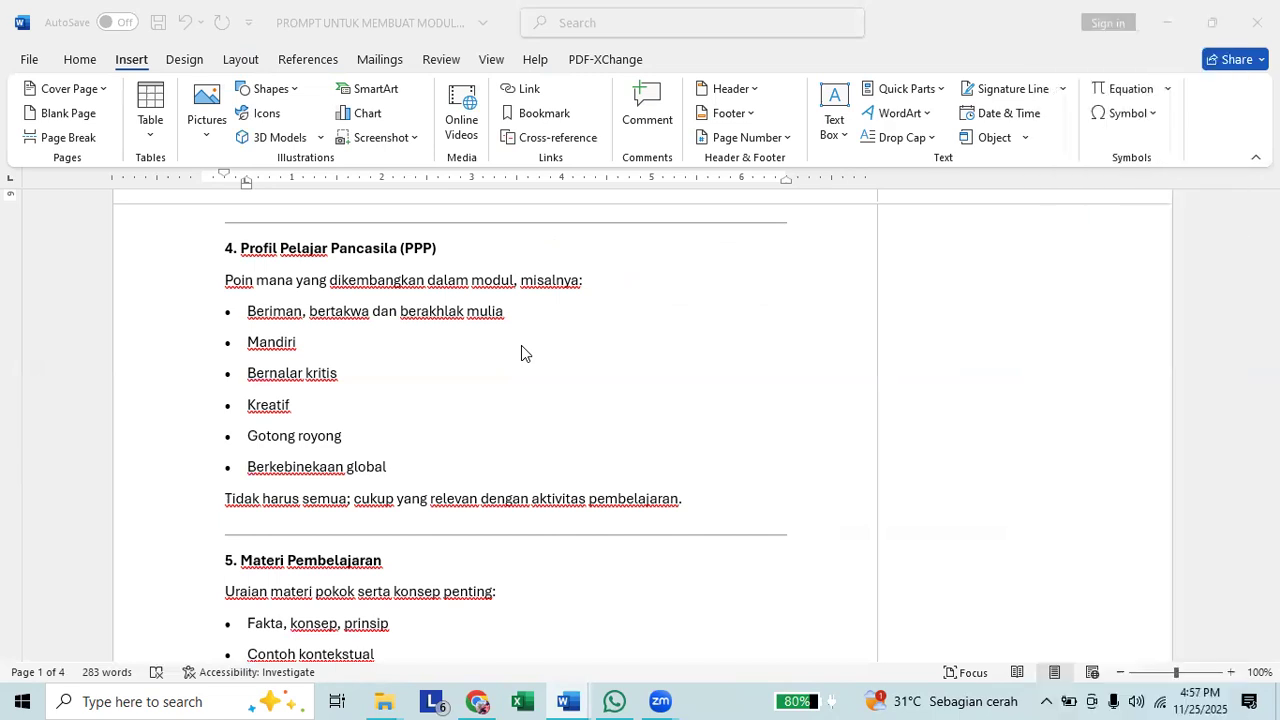
# Review the components around Profil Pelajar Pancasila (PPP) in the prompt document and highlight all of section 4.
pyautogui.click(506, 377)
pyautogui.scroll(1, 474, 366)
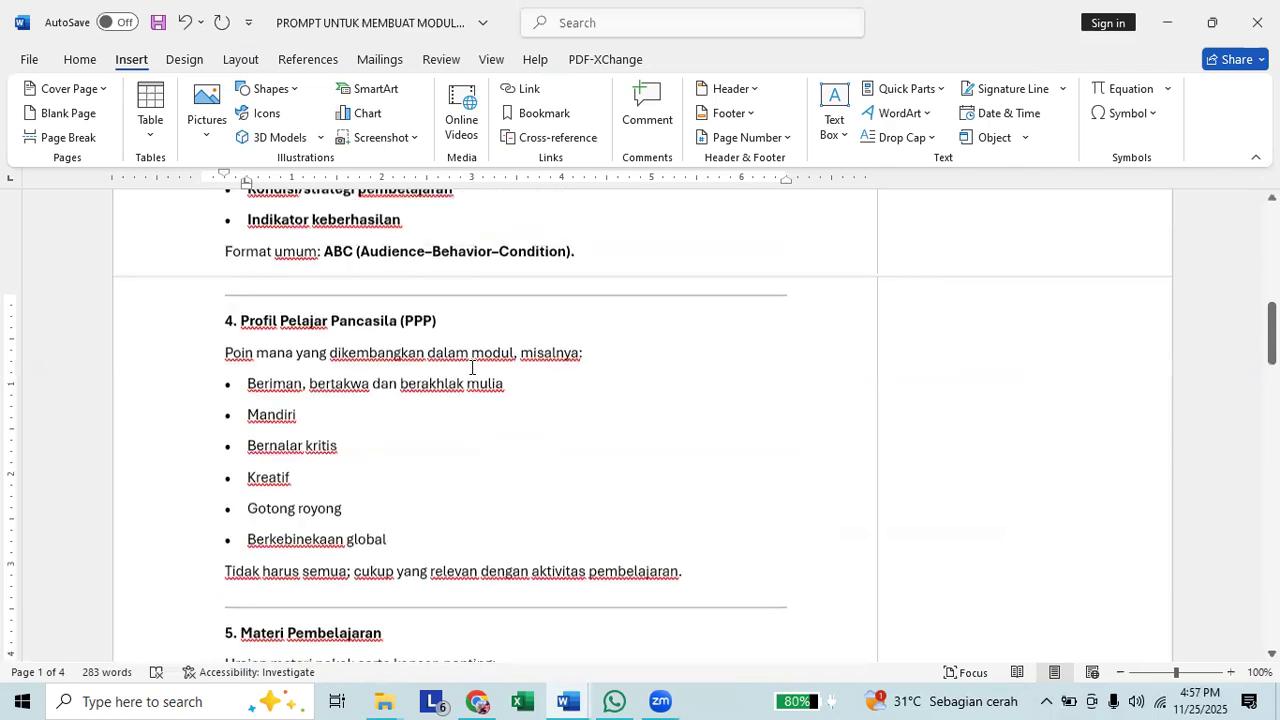
pyautogui.scroll(3, 472, 368)
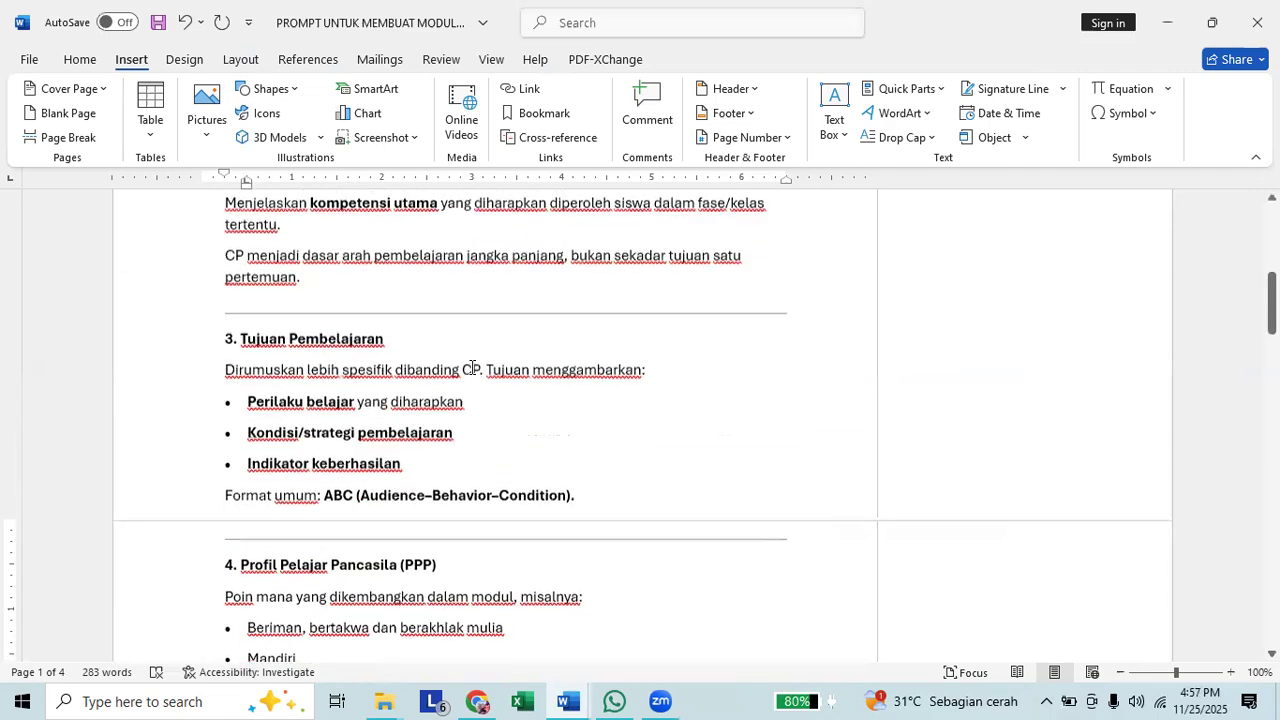
pyautogui.scroll(-2, 472, 368)
pyautogui.scroll(-1, 234, 306)
pyautogui.moveTo(228, 296); pyautogui.dragTo(735, 542)
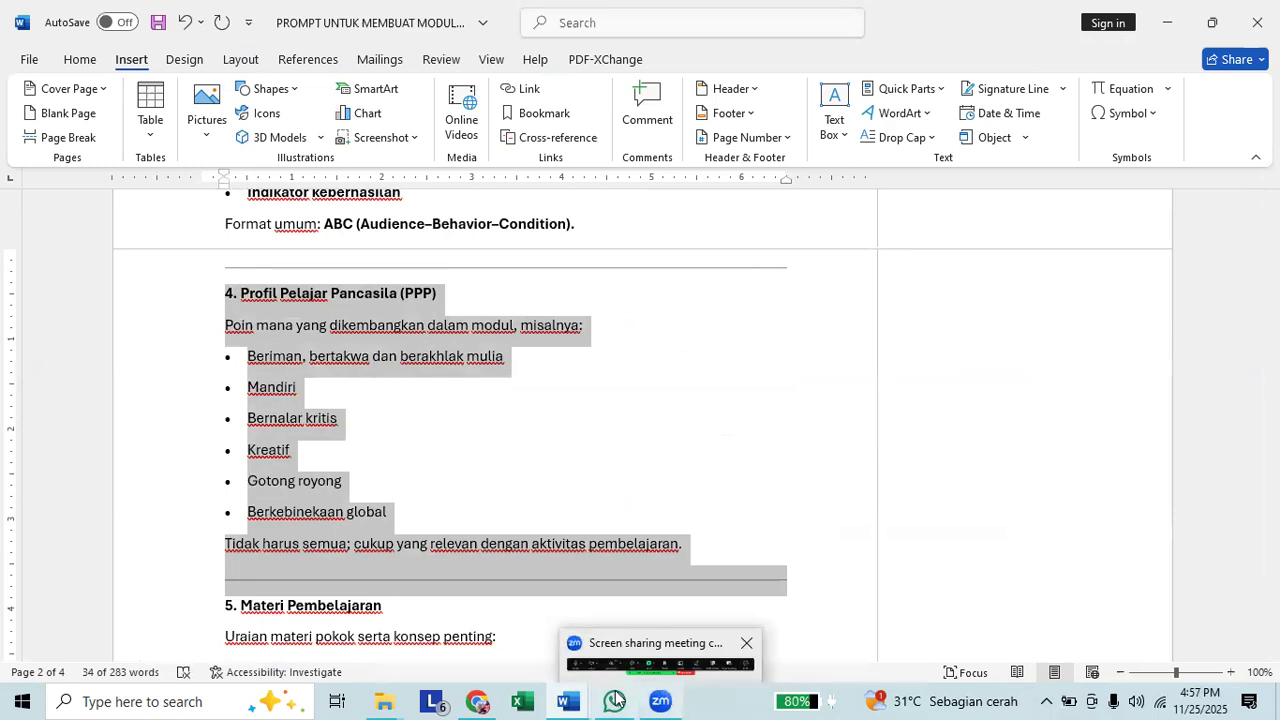
# Switch to the ChatGPT conversation in Chrome and get its message box ready, rechecking the highlighted PPP section in Word.
pyautogui.click(477, 701)
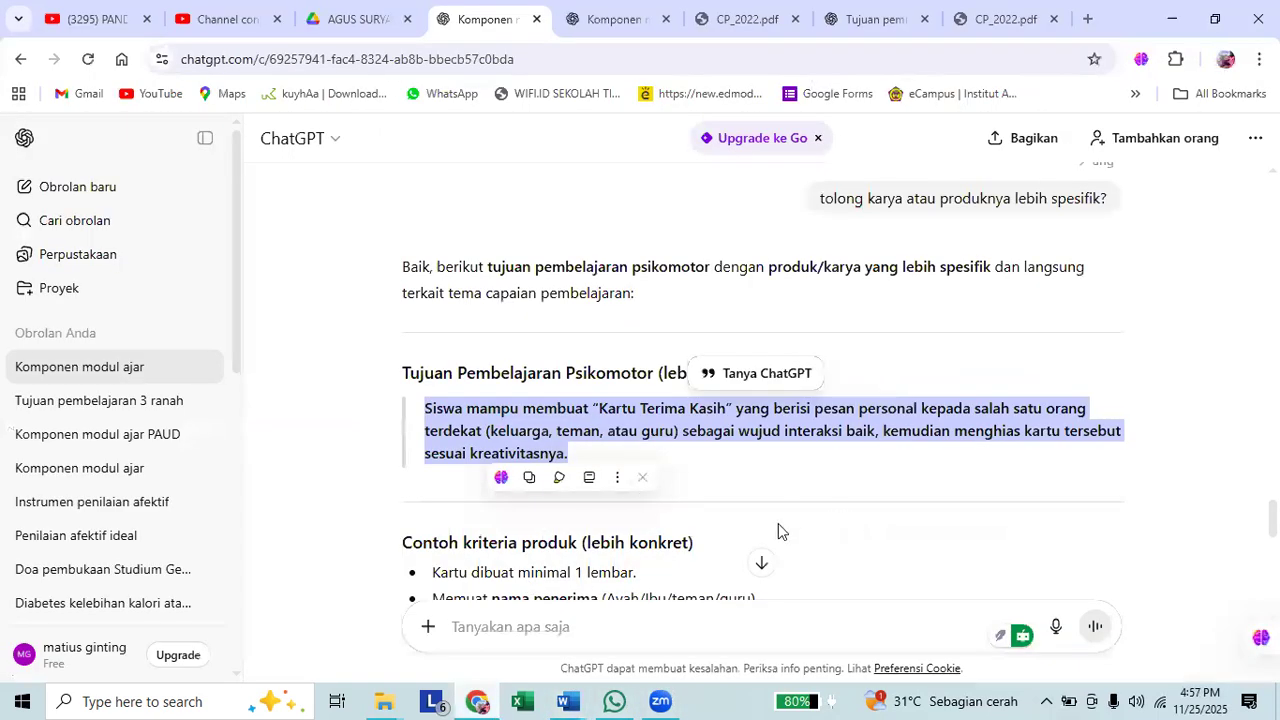
pyautogui.click(693, 642)
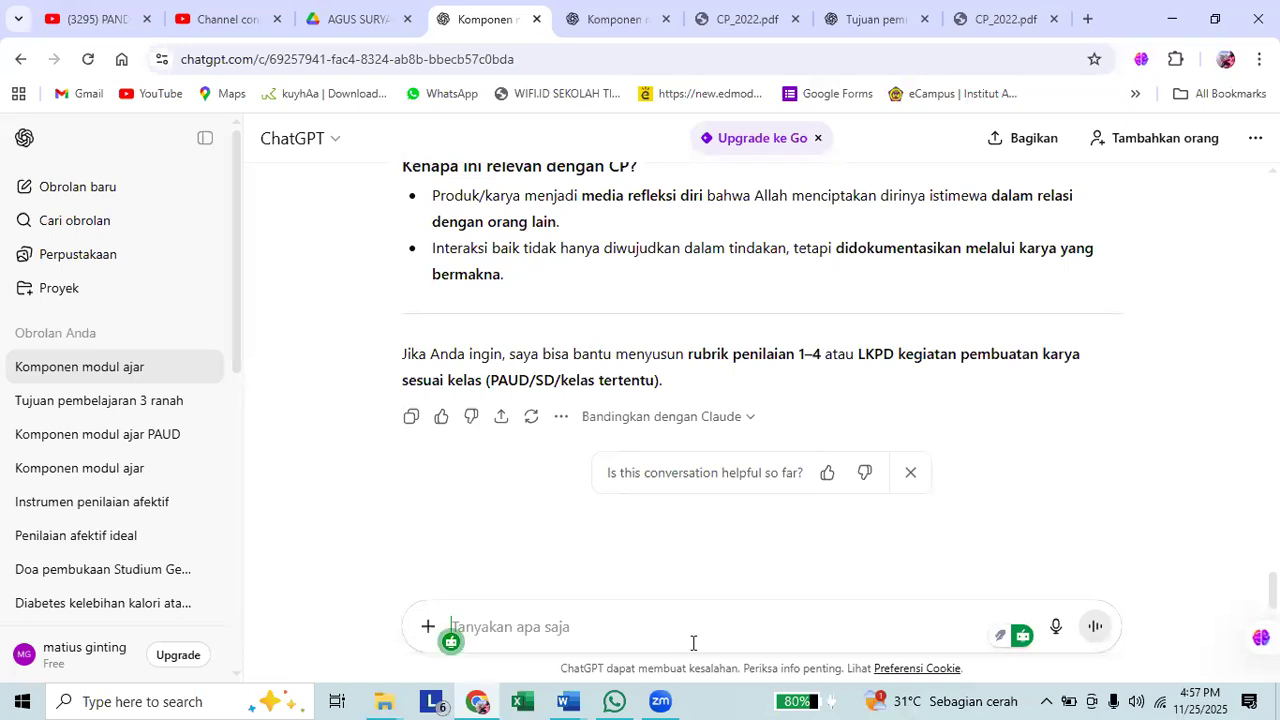
pyautogui.hotkey('alt', 'Tab')
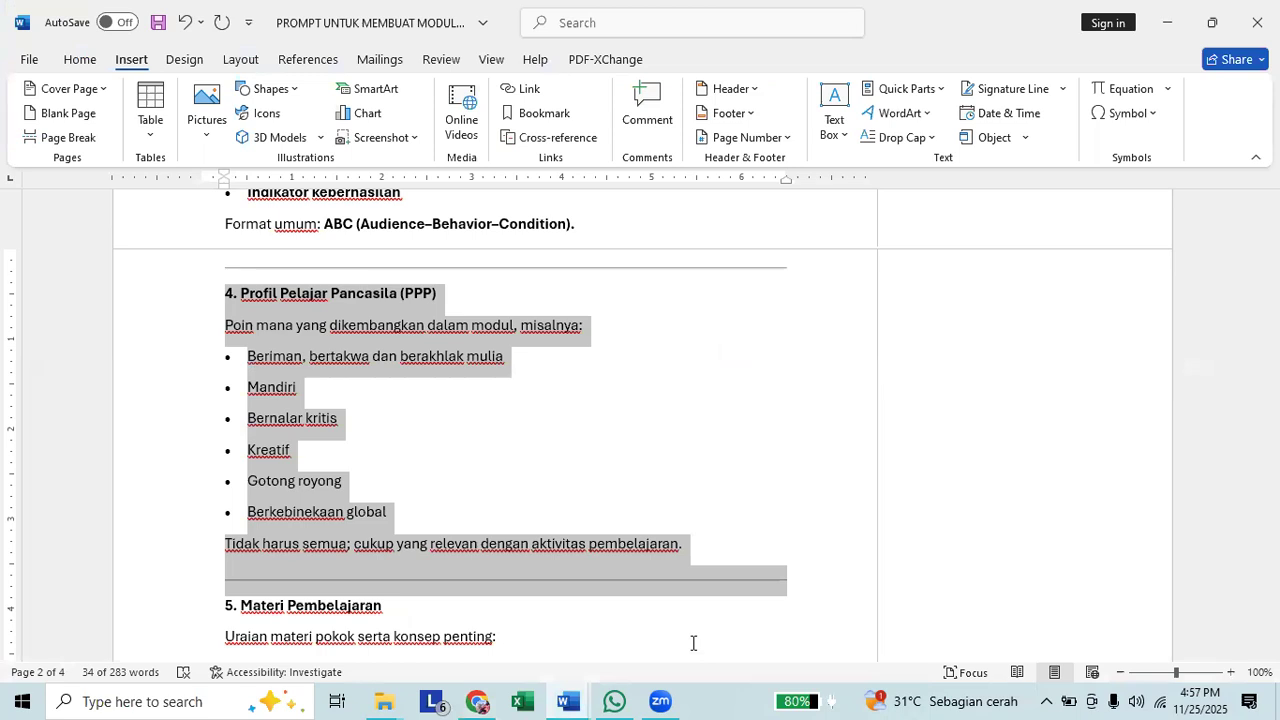
pyautogui.hotkey('alt', 'Tab')
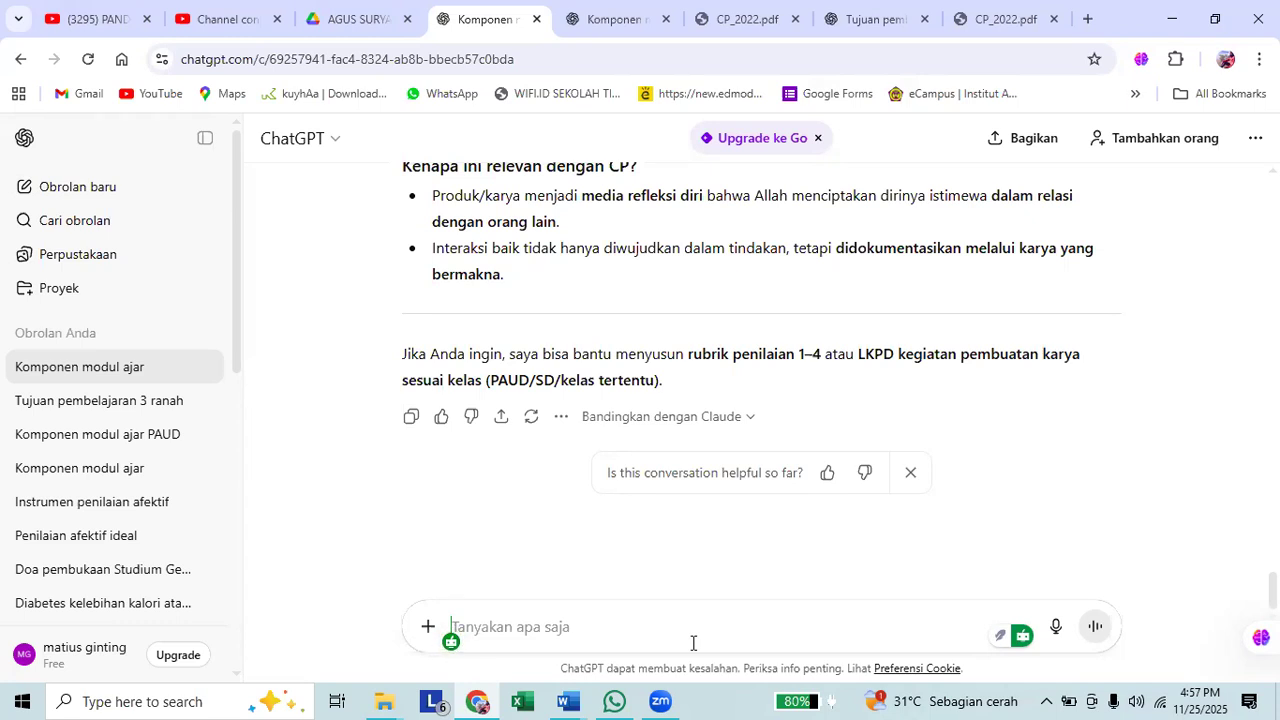
# Begin the ChatGPT question with "berkaitan dengan CP, aspek apa saja dalam profile pelajar pancasila yang dapat".
pyautogui.write('berk')
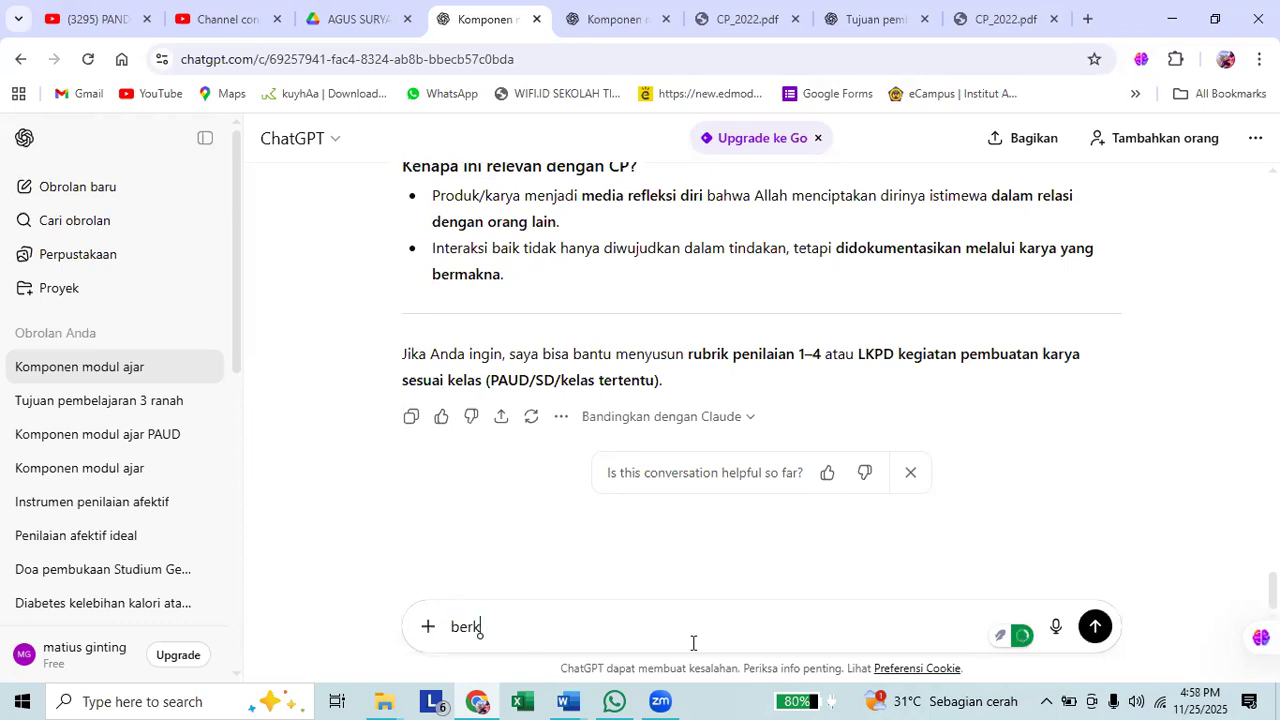
pyautogui.write('aitan dengan CP')
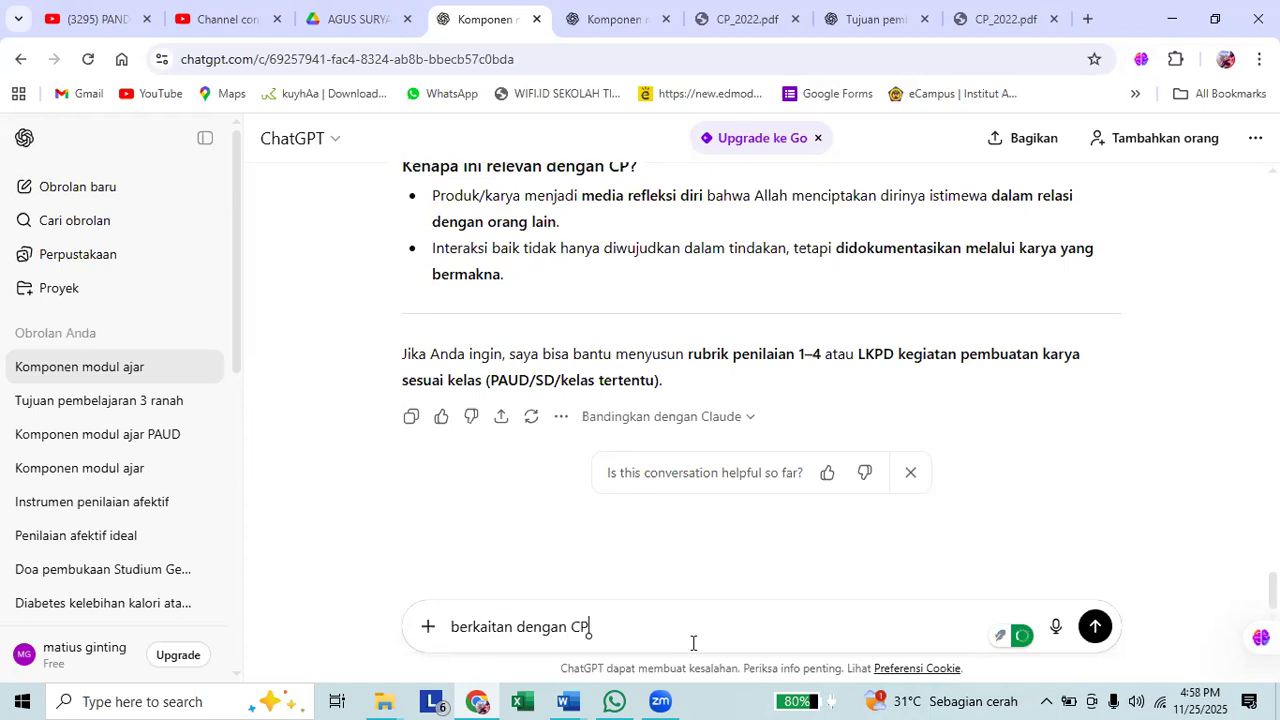
pyautogui.write(', apa')
pyautogui.press('BackSpace')
pyautogui.press('BackSpace')
pyautogui.press('BackSpace')
pyautogui.write('aspek apa saja dalam profile pelajar')
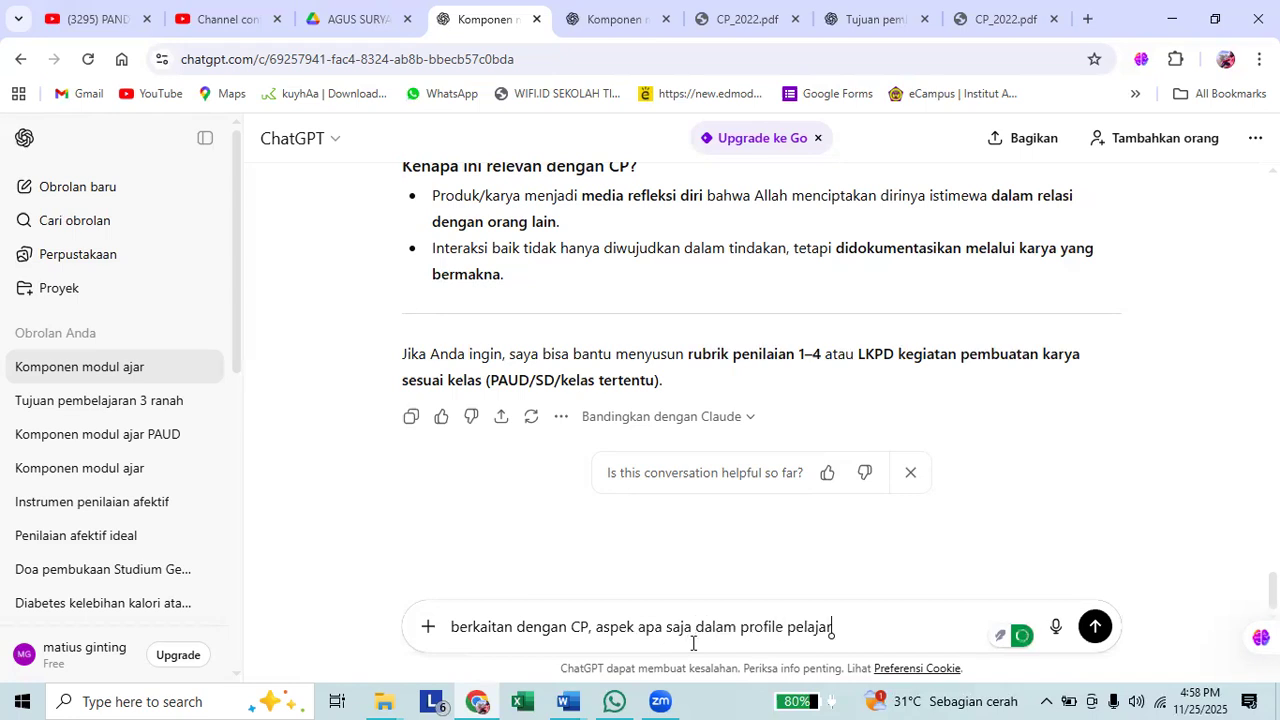
pyautogui.write(' pancasila yang d')
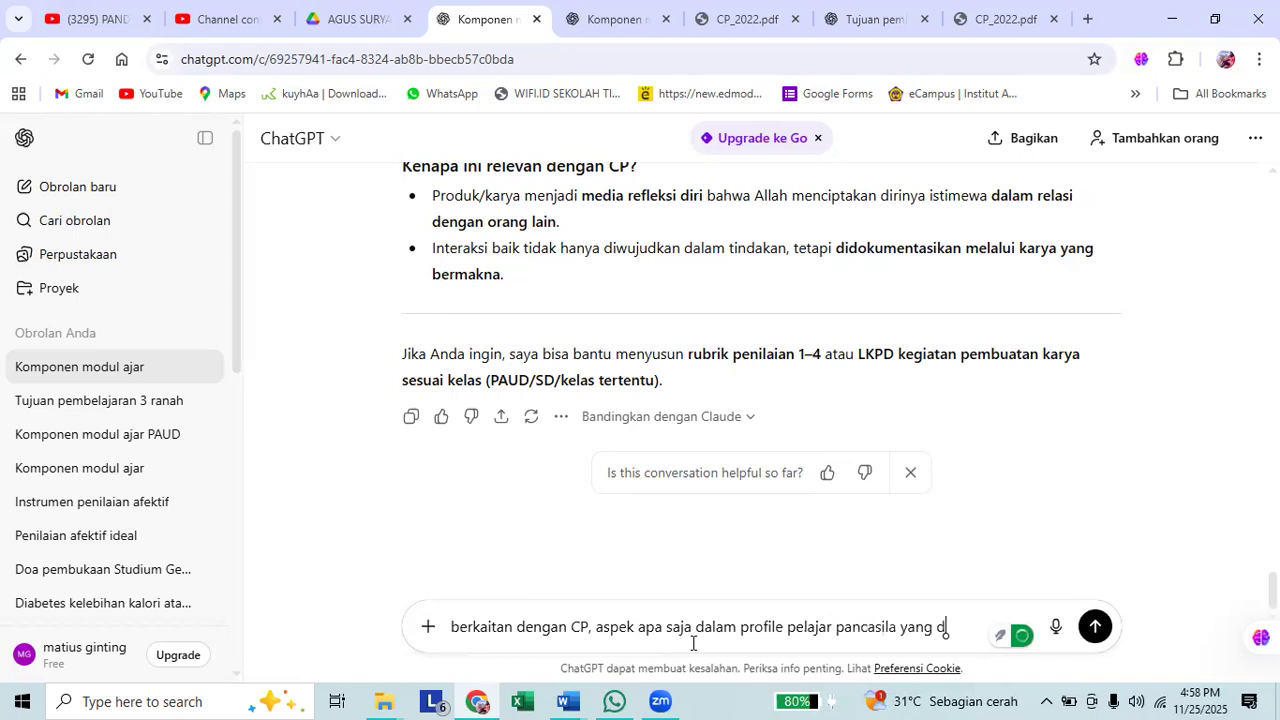
pyautogui.write('apat')
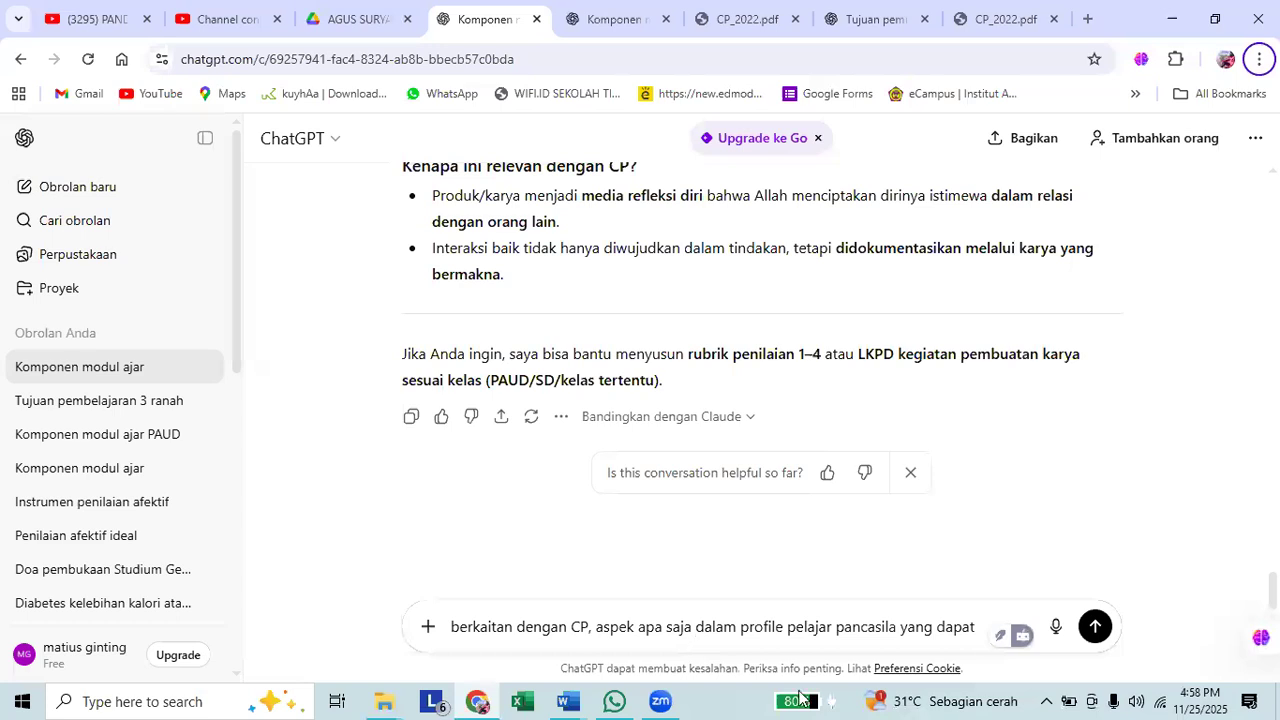
# Complete the question with "dimunculkan dalam modul ajar?" and send it to ChatGPT.
pyautogui.click(897, 636)
pyautogui.press('End')
pyautogui.write('dimunculkan ')
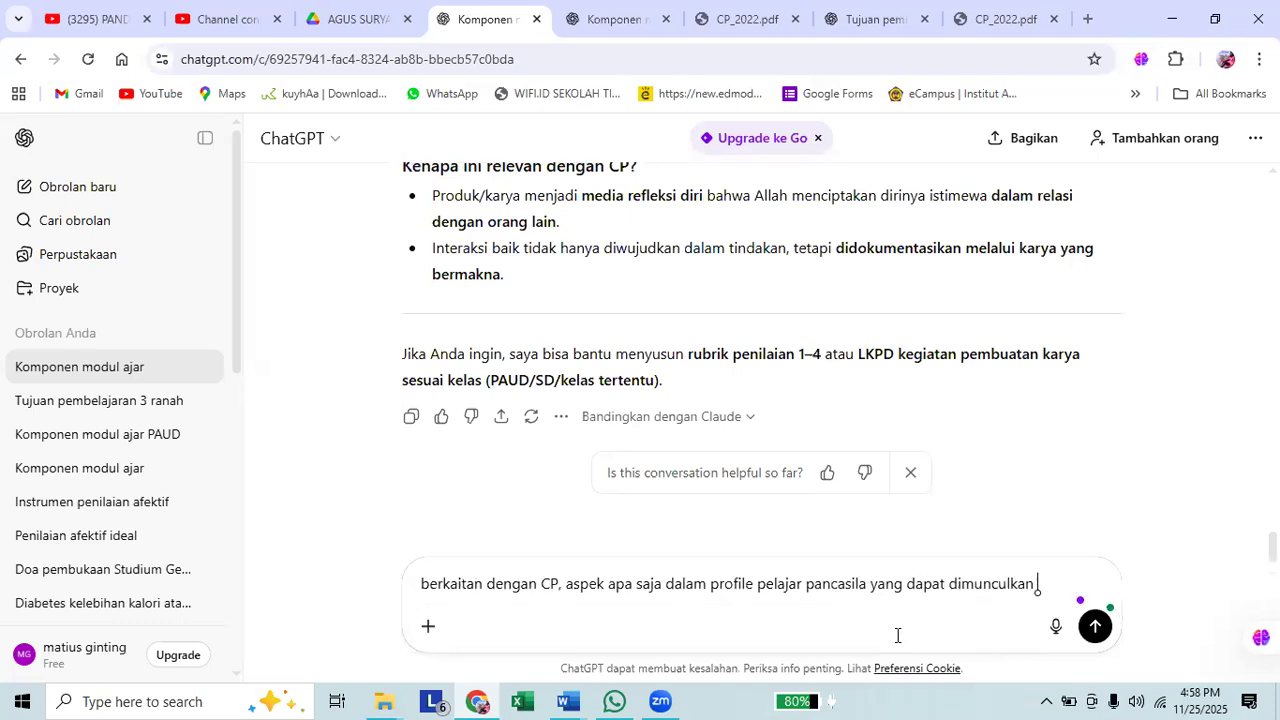
pyautogui.write('dalam modul ajar?')
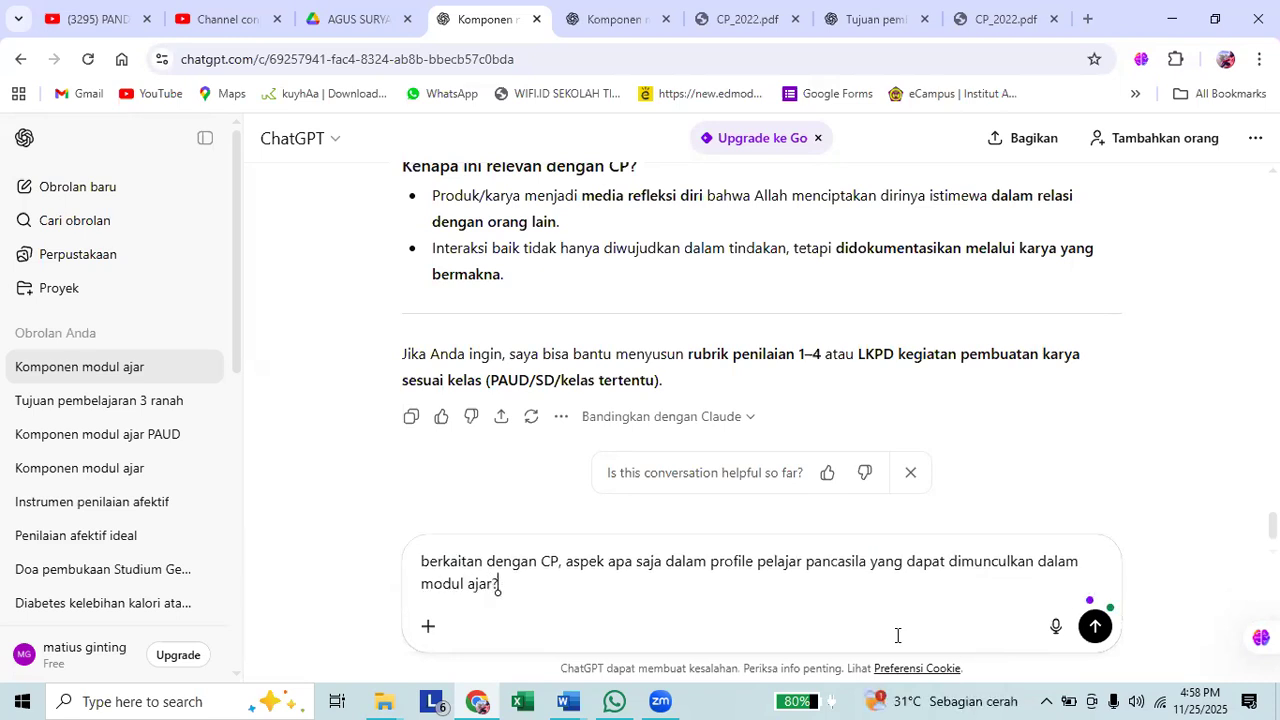
pyautogui.press('Return')
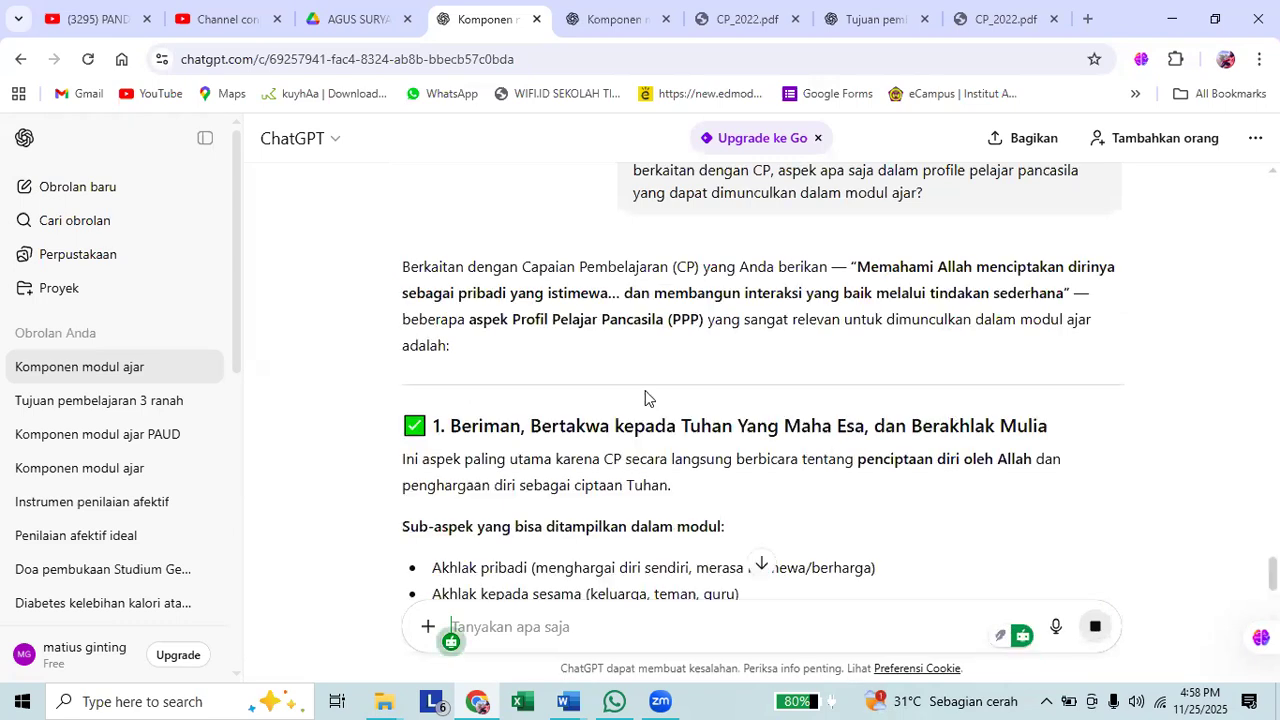
# Read through ChatGPT's answer on the relevant Profil Pelajar Pancasila aspects, including their sub-aspects, implementation examples and closing summary.
pyautogui.scroll(-4, 645, 397)
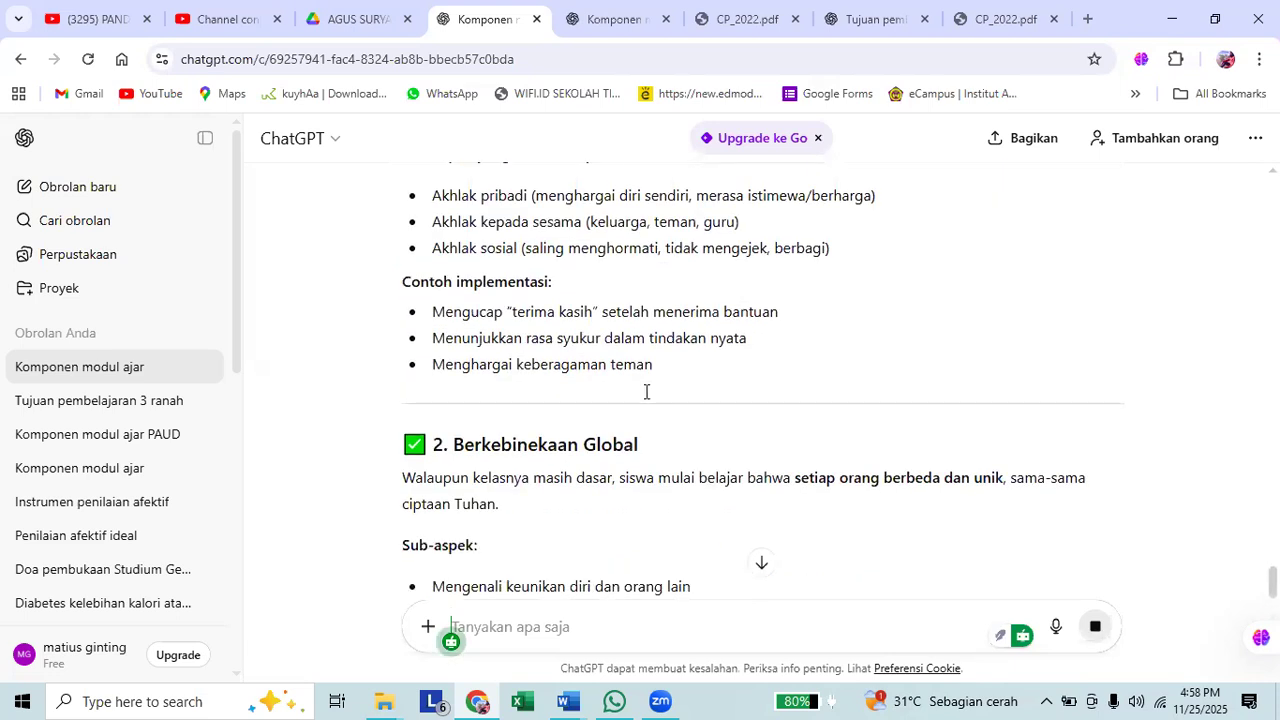
pyautogui.scroll(-2, 645, 397)
pyautogui.scroll(-2, 645, 400)
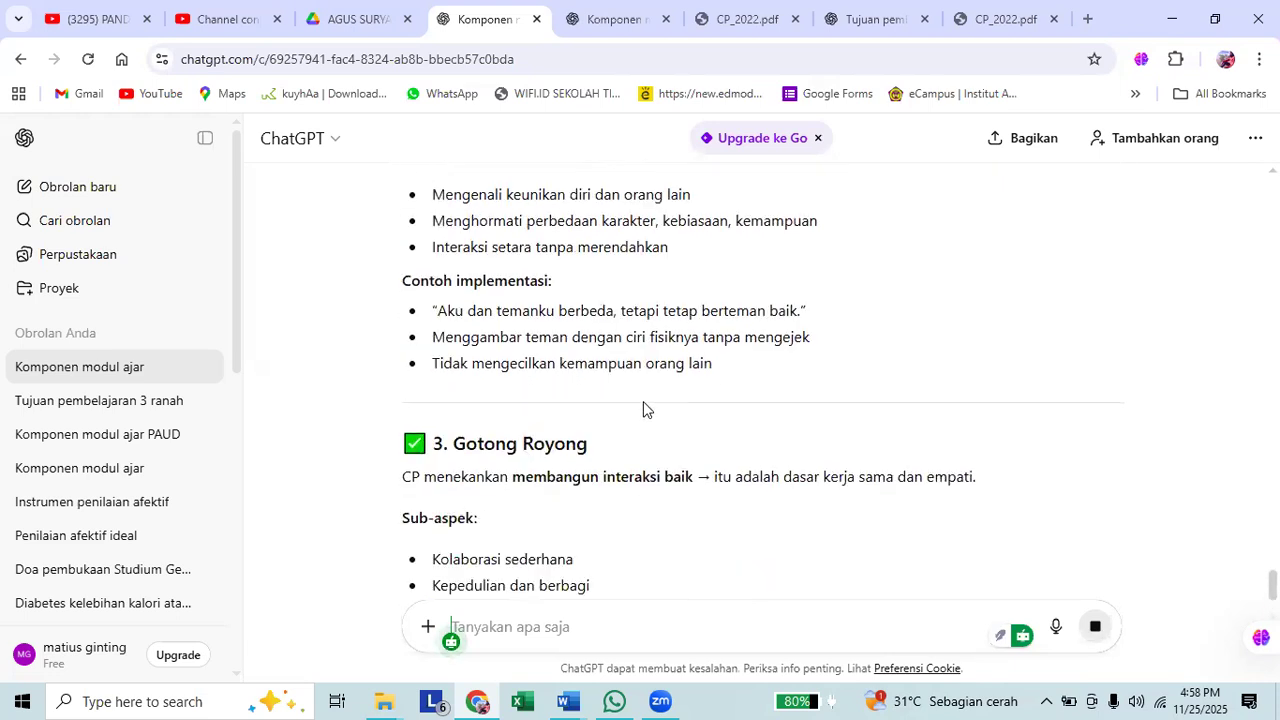
pyautogui.scroll(-3, 645, 403)
pyautogui.scroll(-2, 645, 403)
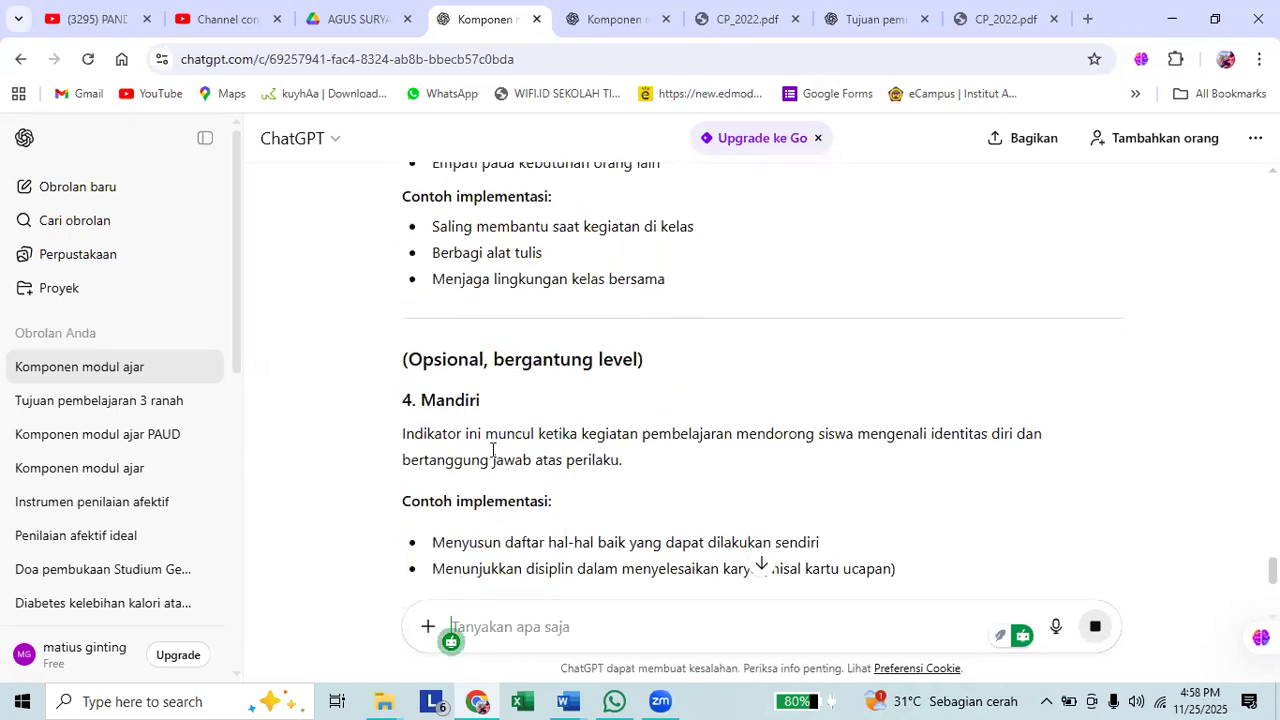
pyautogui.scroll(-2, 491, 452)
pyautogui.scroll(-2, 491, 457)
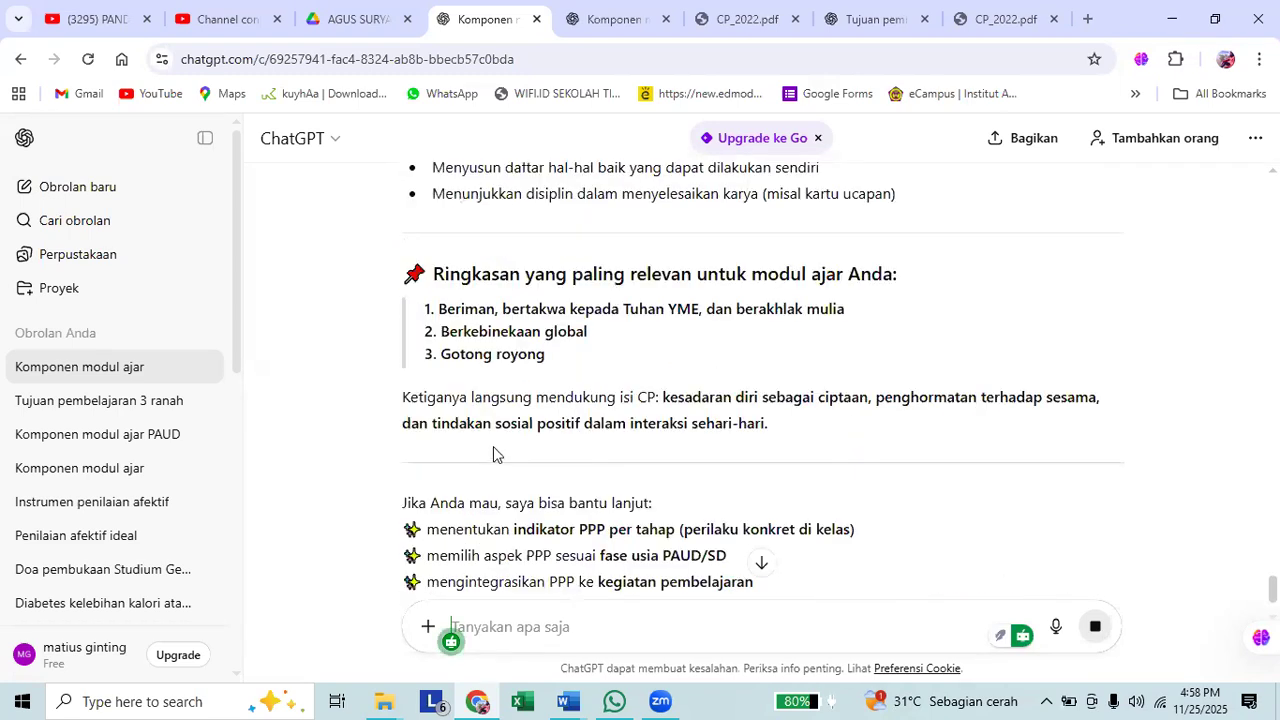
pyautogui.scroll(10, 494, 448)
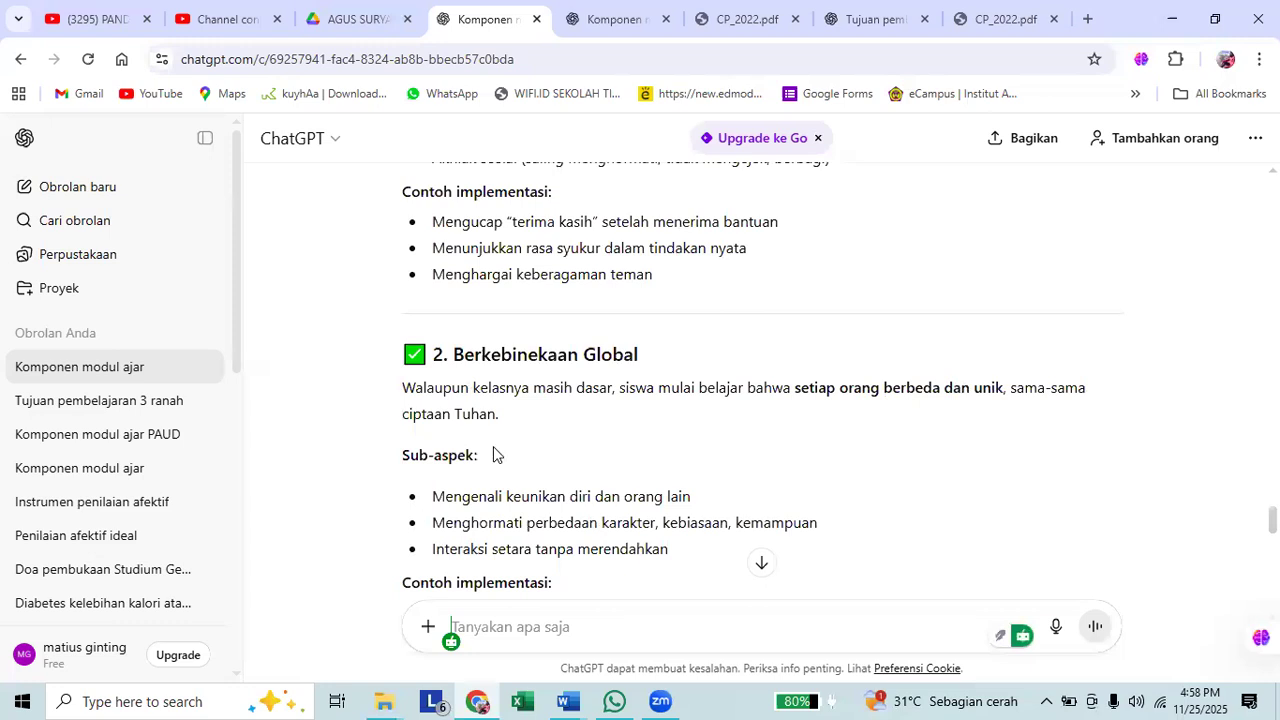
pyautogui.scroll(2, 493, 455)
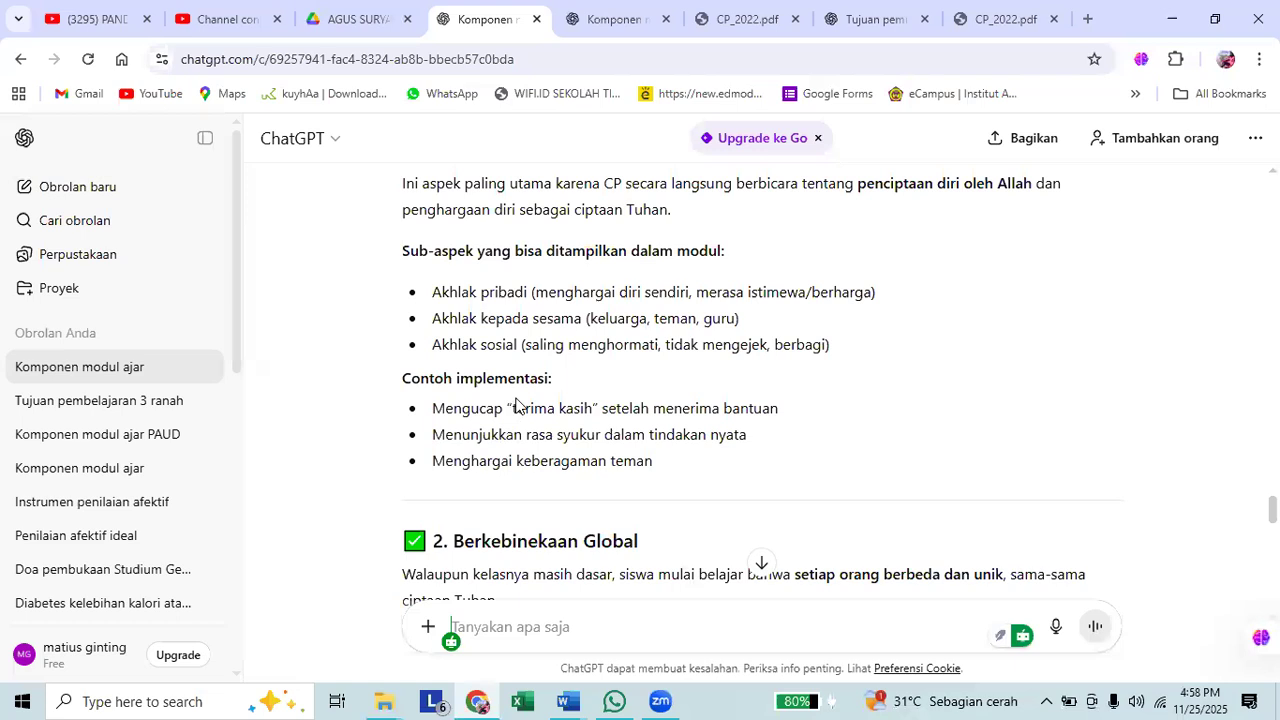
pyautogui.scroll(-2, 516, 405)
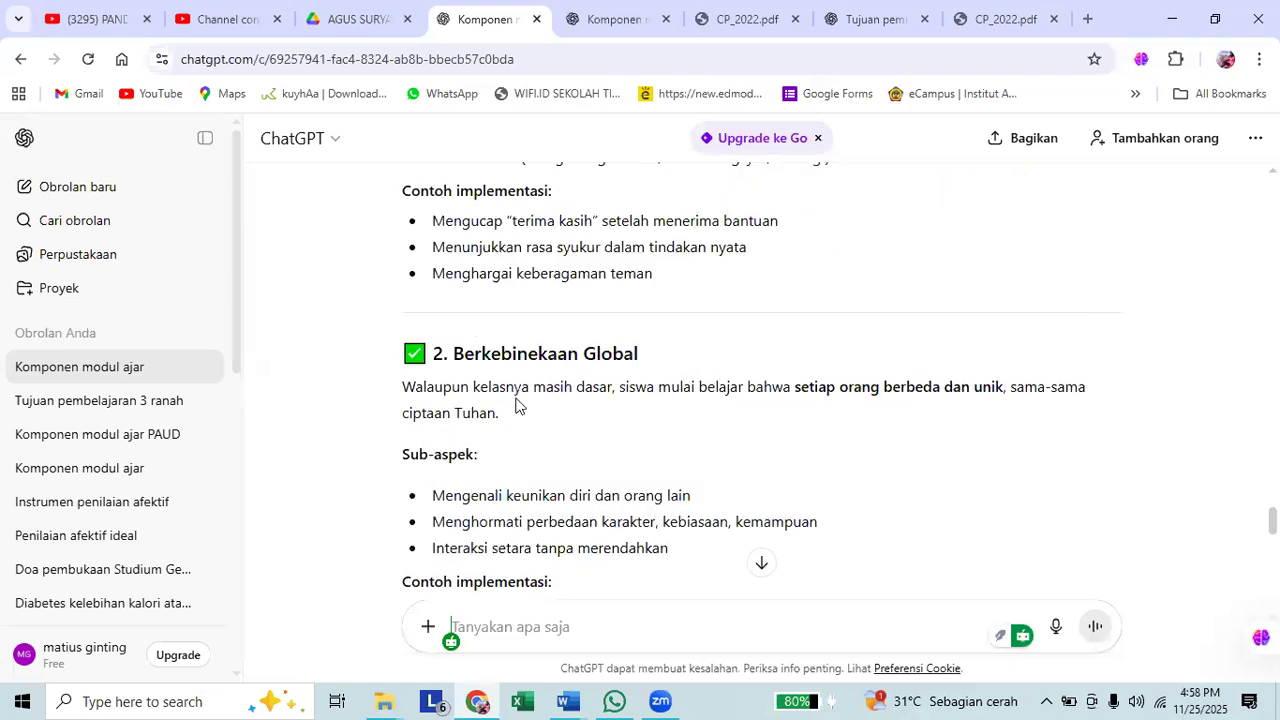
pyautogui.scroll(-3, 516, 405)
pyautogui.scroll(10, 516, 405)
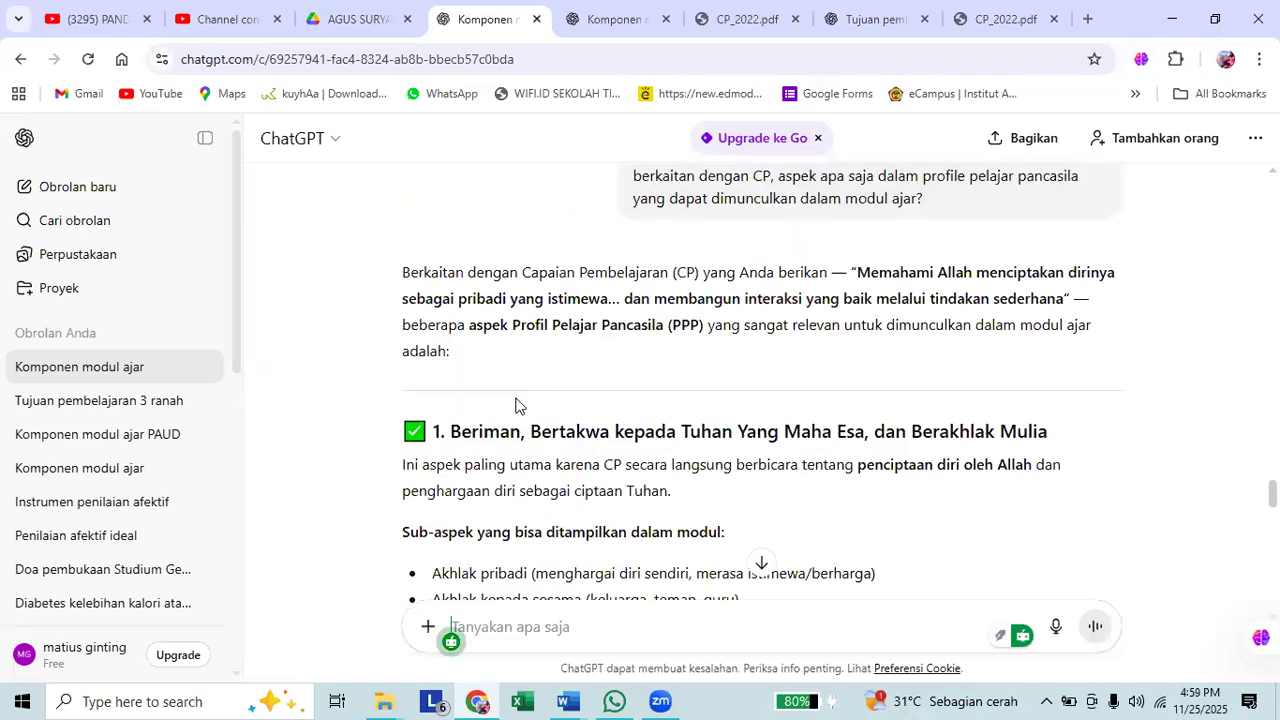
pyautogui.scroll(-1, 477, 354)
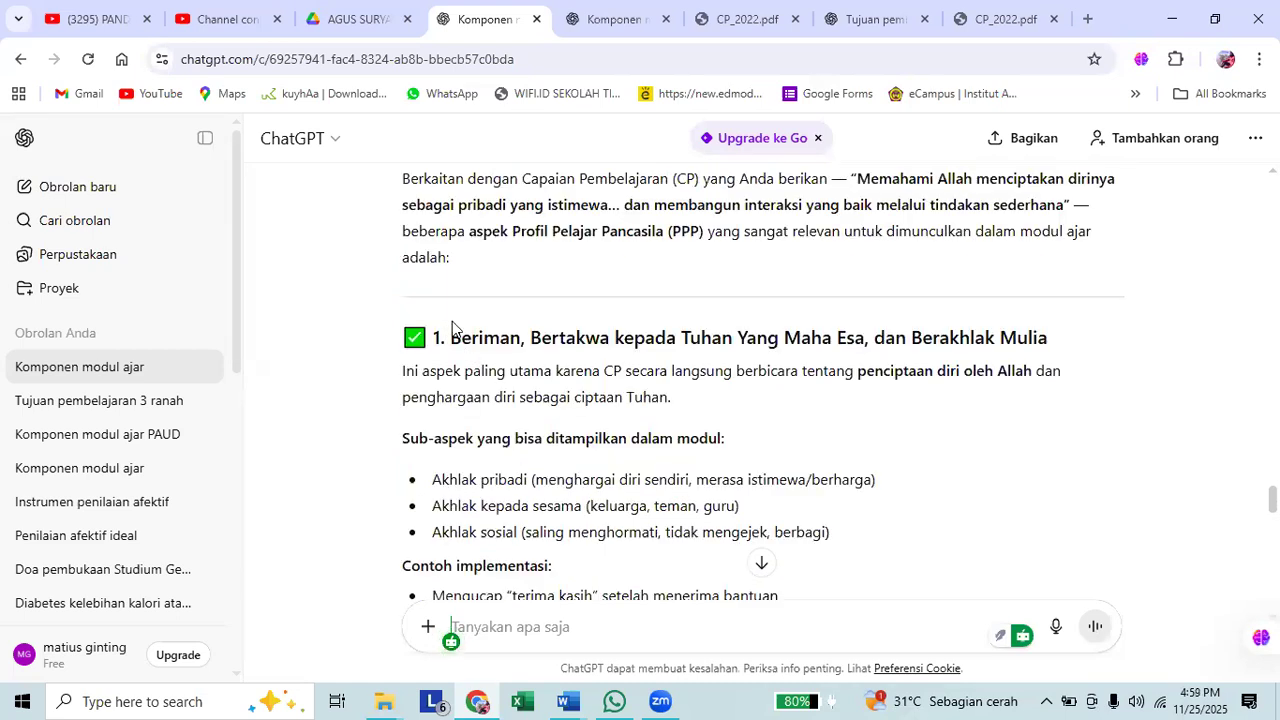
# Copy the "Beriman, Bertakwa kepada Tuhan Yang Maha Esa, dan Berakhlak Mulia" section through its sub-aspects from ChatGPT and switch to Document2 in Word.
pyautogui.moveTo(437, 341); pyautogui.dragTo(853, 530)
pyautogui.hotkey('ctrl', 'c')
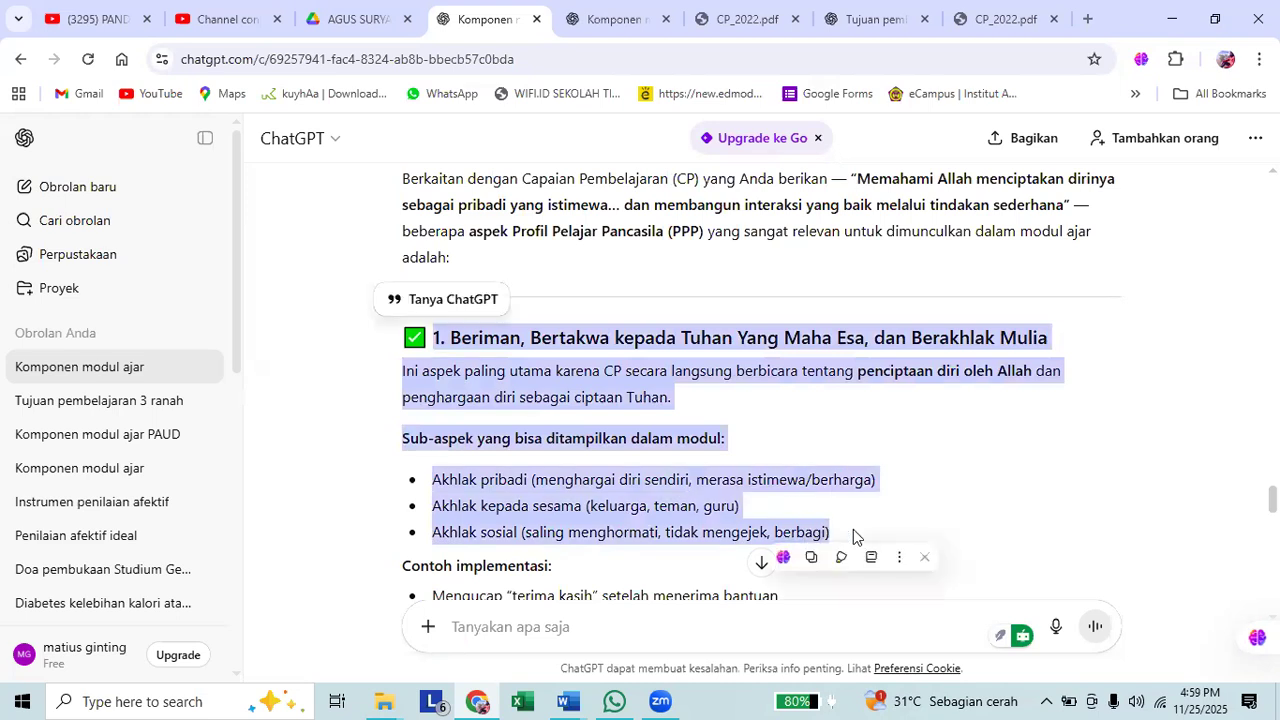
pyautogui.click(567, 701)
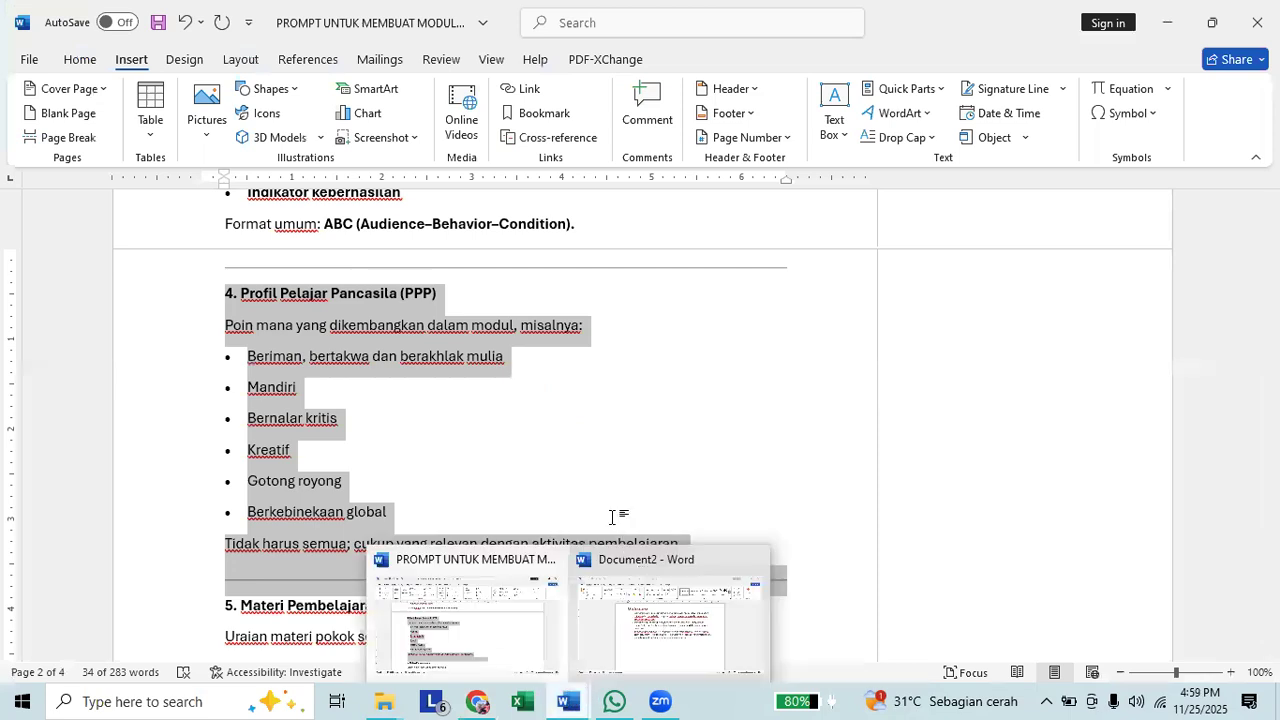
pyautogui.click(669, 625)
# Add the heading "Profil Pelajar Pancasila" below the learning objectives and start a new line under it.
pyautogui.write('PRO')
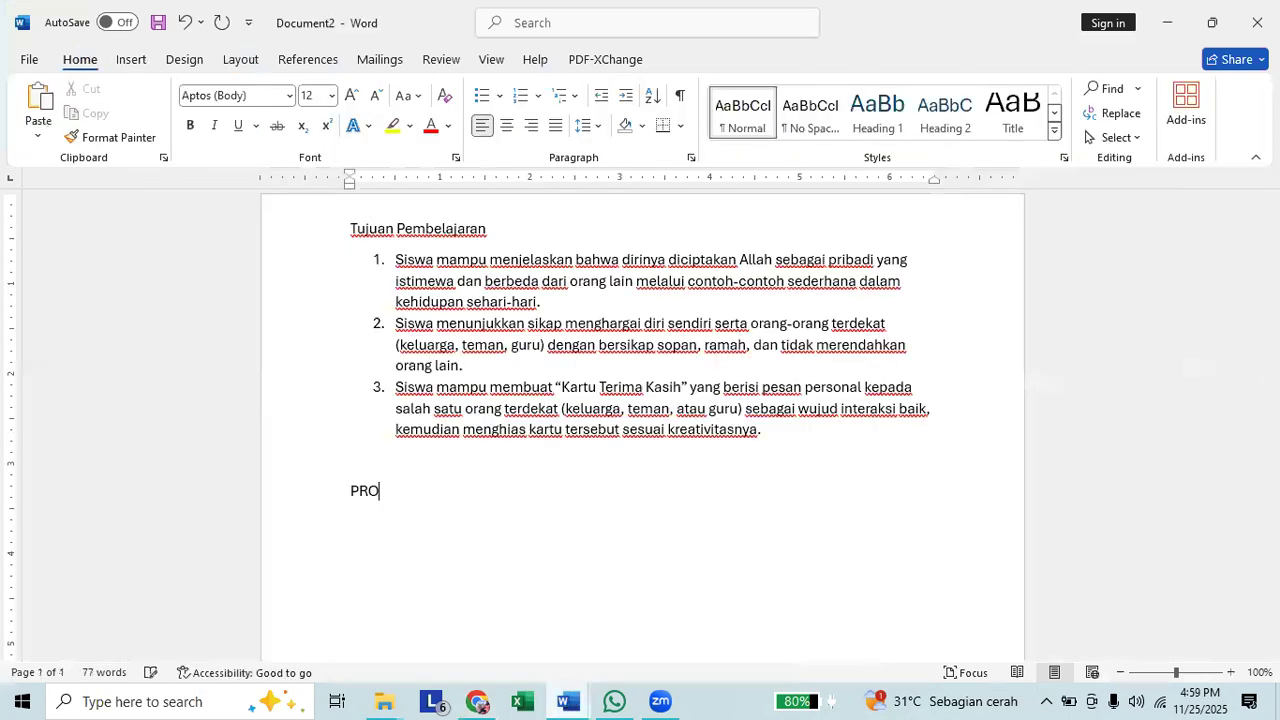
pyautogui.press('BackSpace')
pyautogui.press('BackSpace')
pyautogui.write('rofil Pelajar P')
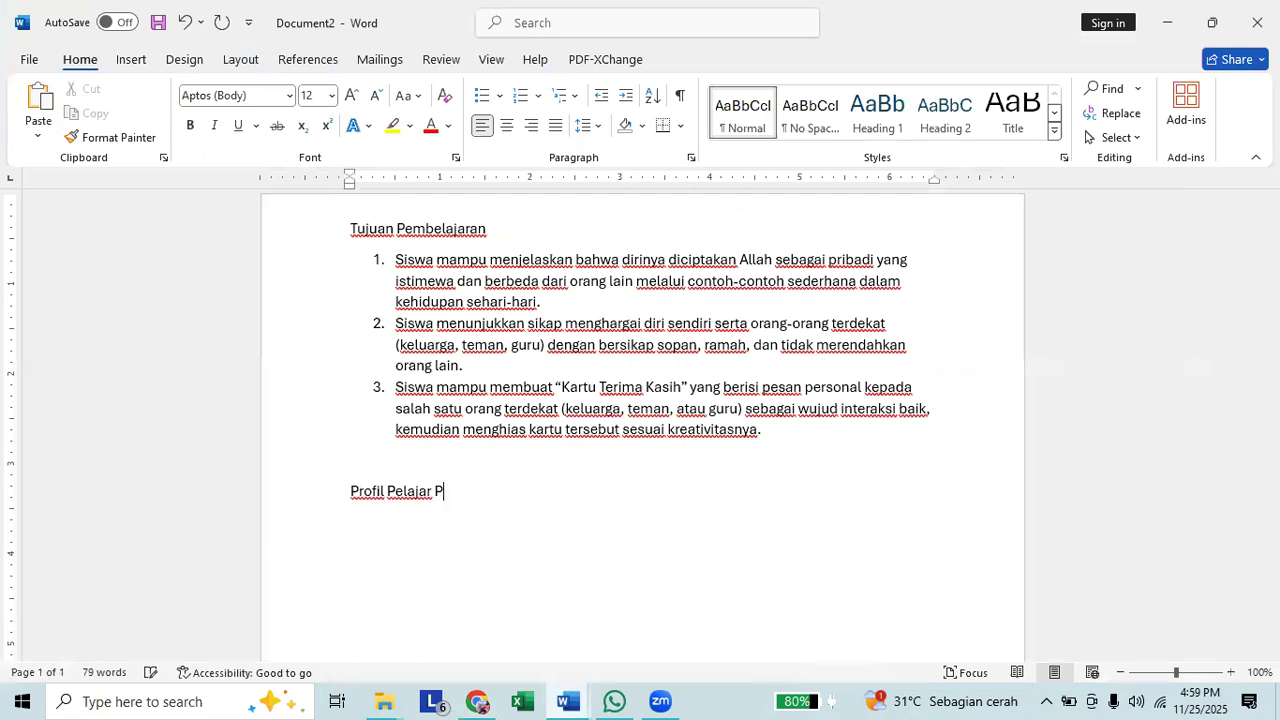
pyautogui.write('ancasilan')
pyautogui.press('BackSpace')
pyautogui.press('Return')
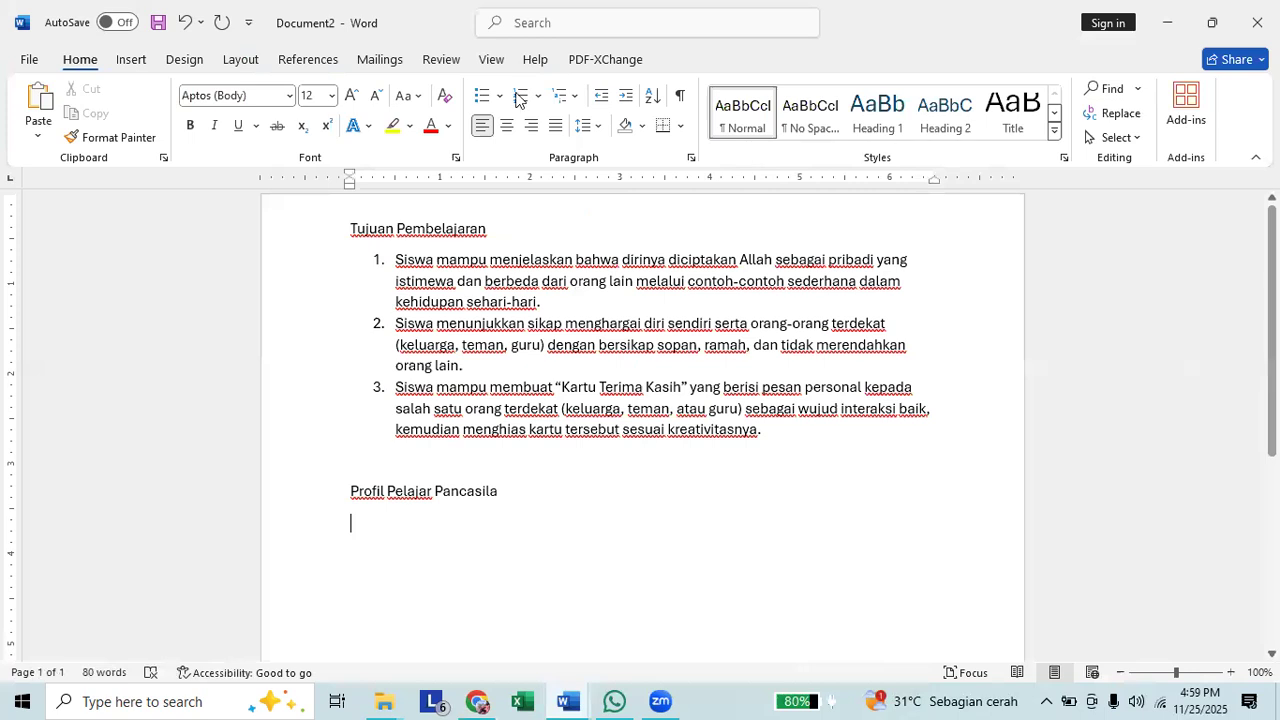
pyautogui.write('1.')
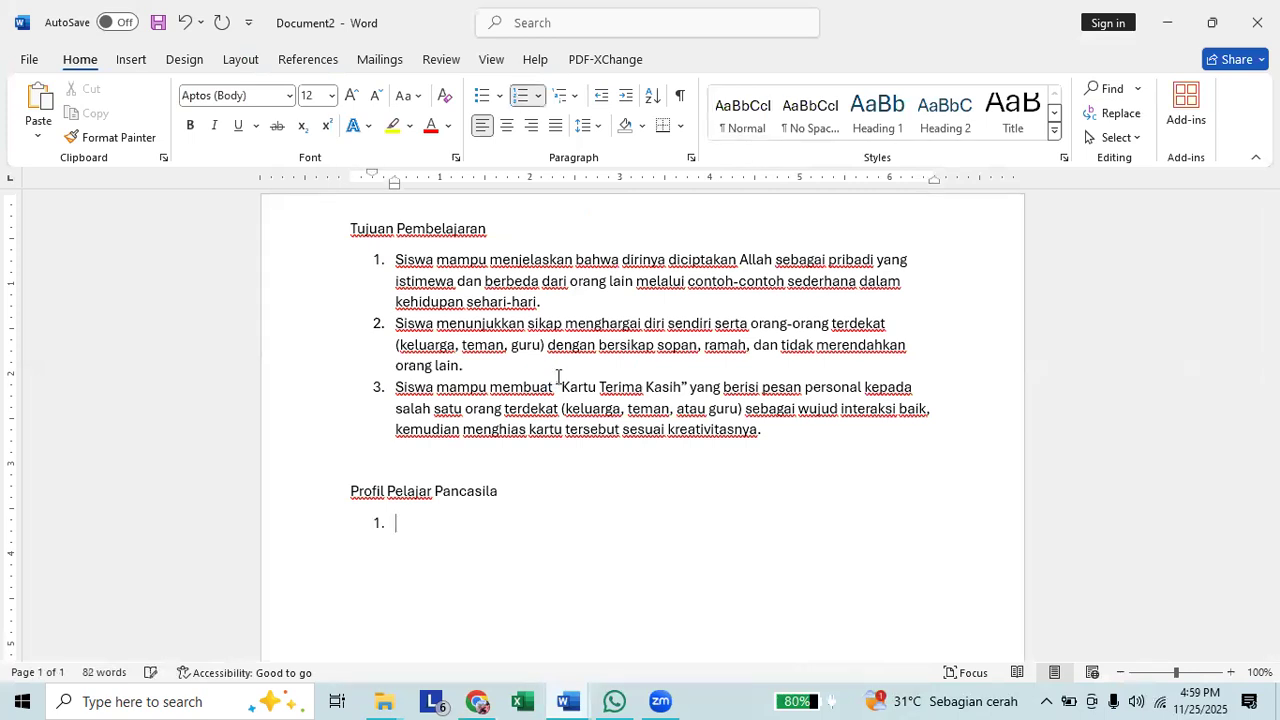
pyautogui.hotkey('ctrl', 'v')
pyautogui.hotkey('ctrl', 'z')
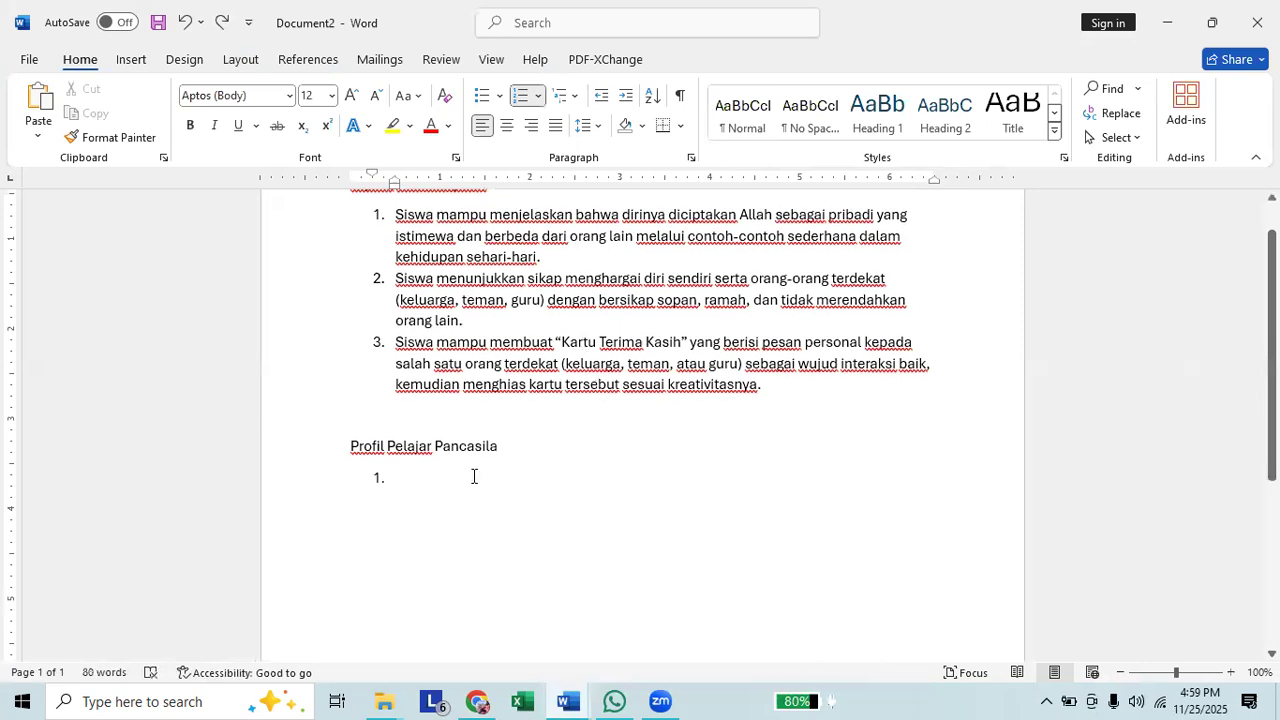
pyautogui.rightClick(474, 477)
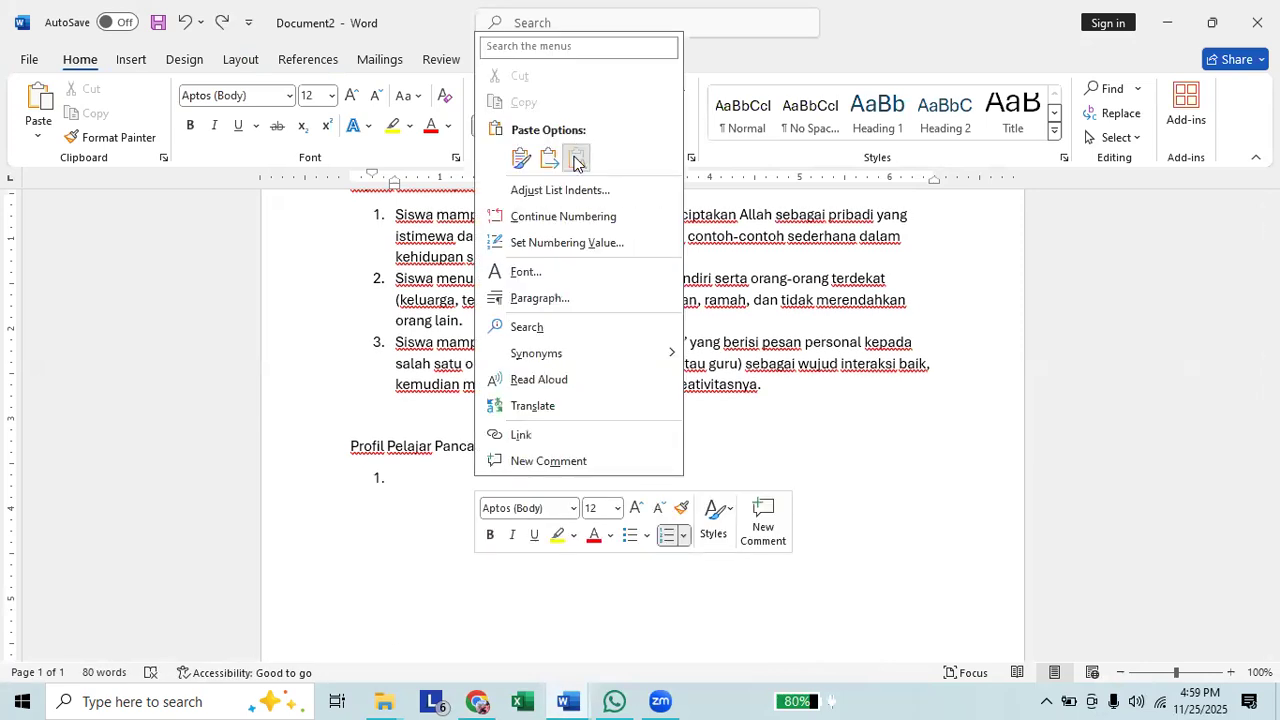
pyautogui.hotkey('ctrl', 'v')
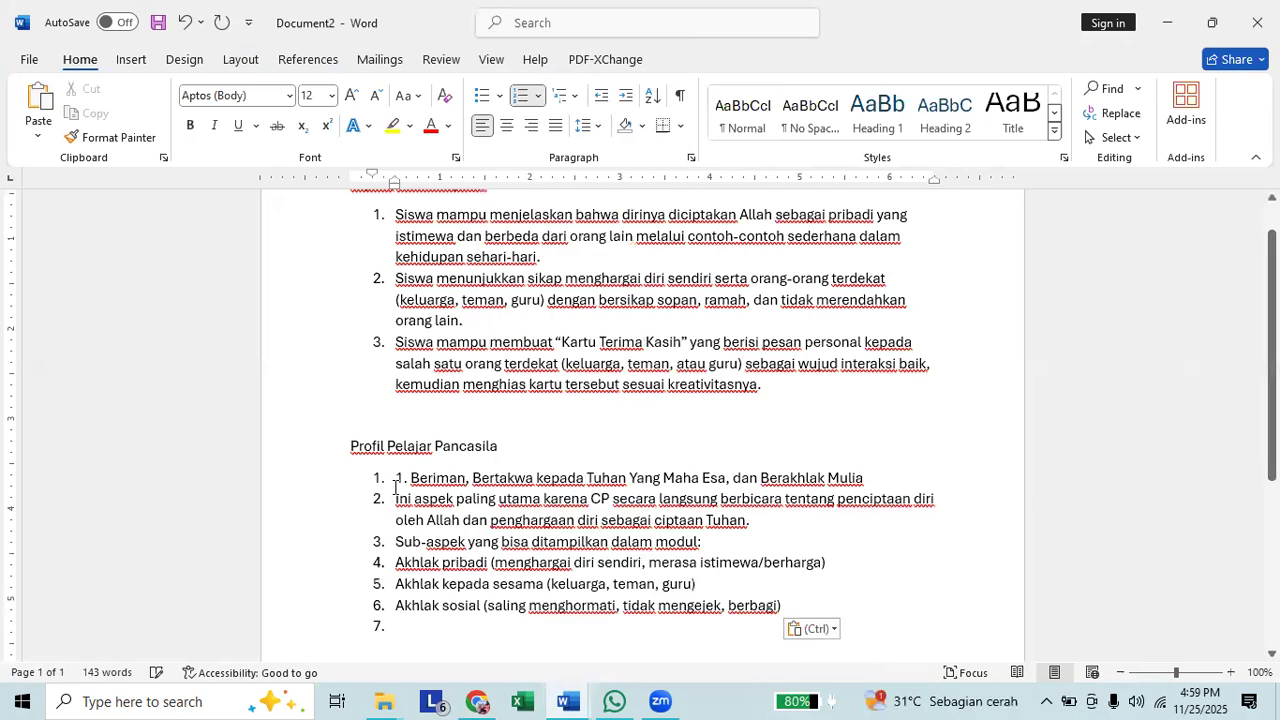
pyautogui.hotkey('ctrl', 'z')
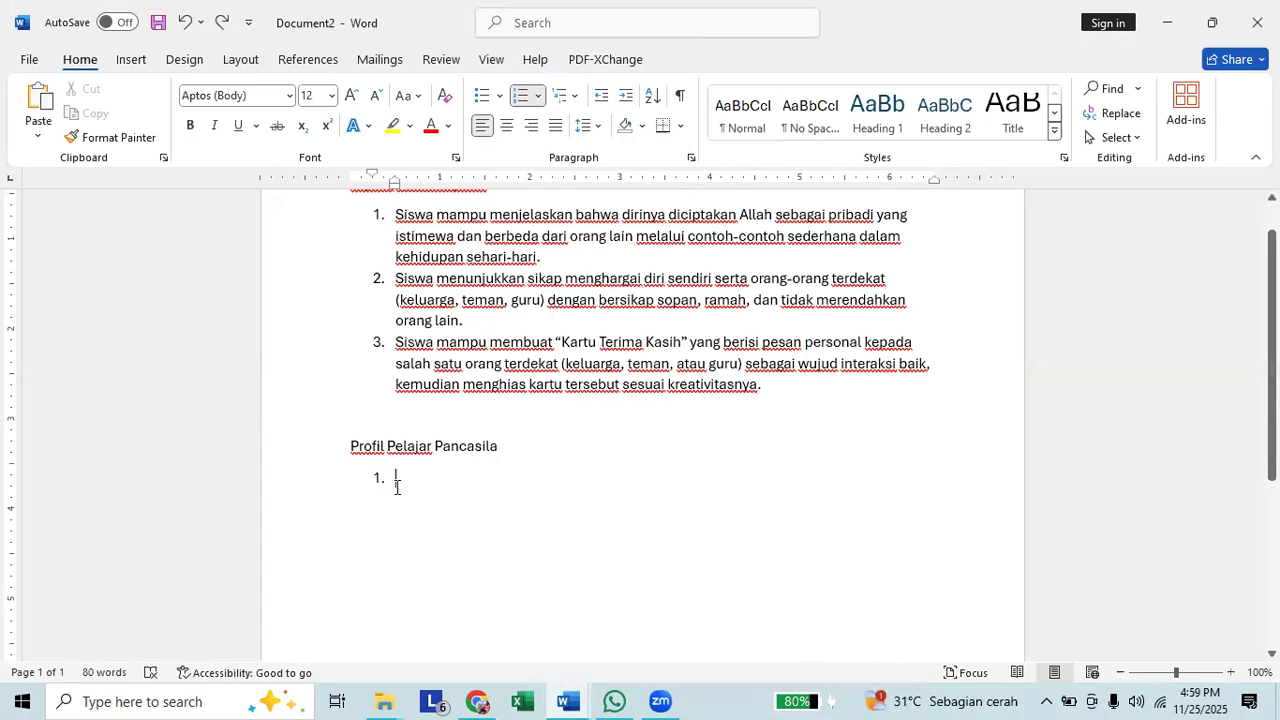
# End the empty numbered list and paste the copied "Beriman, Bertakwa" section with its formatting under the Profil Pelajar Pancasila heading.
pyautogui.press('Return')
pyautogui.hotkey('ctrl', 'v')
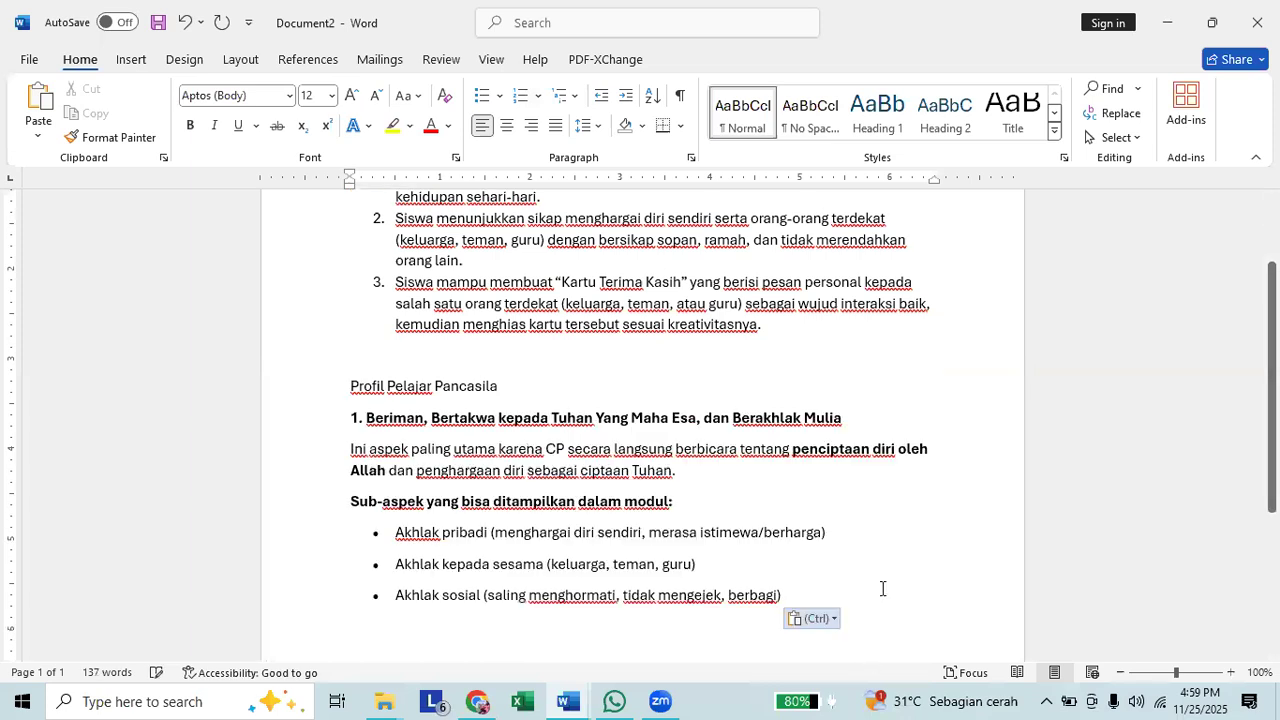
# Copy the "2. Berkebinekaan Global" section through its sub-aspects from ChatGPT and paste it below the first aspect in Document2.
pyautogui.click(688, 651)
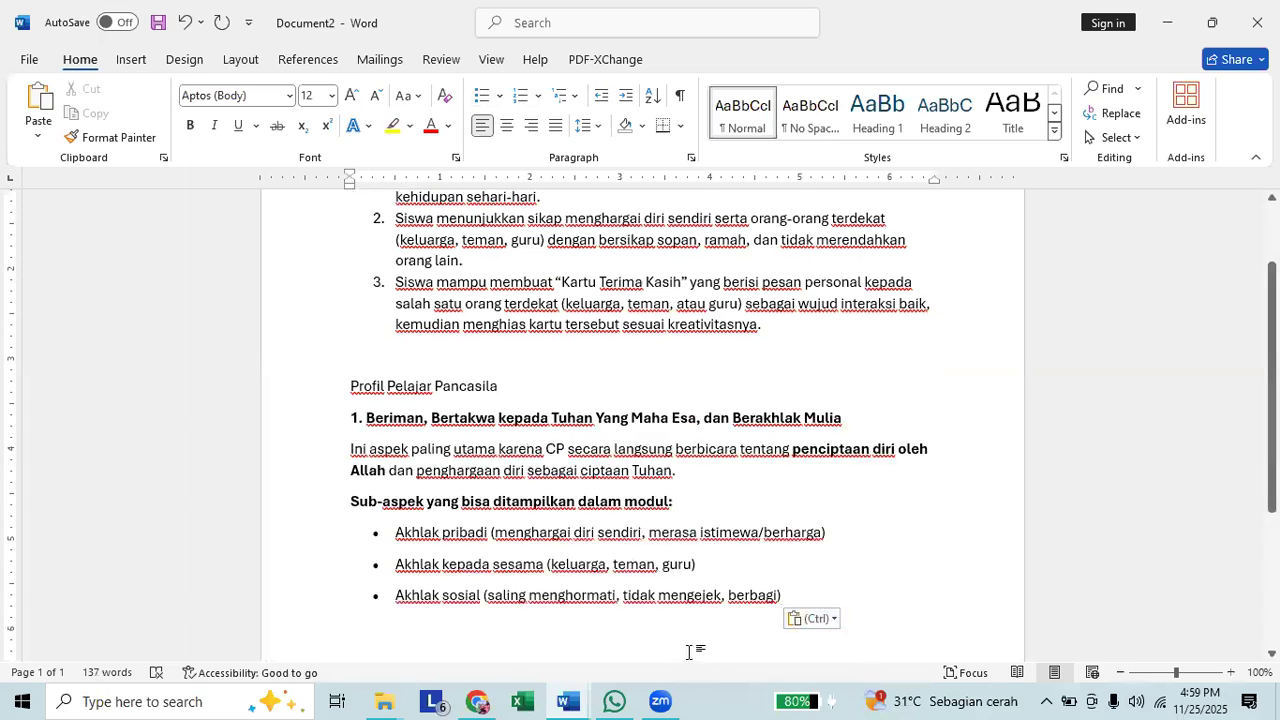
pyautogui.press('Return')
pyautogui.press('Return')
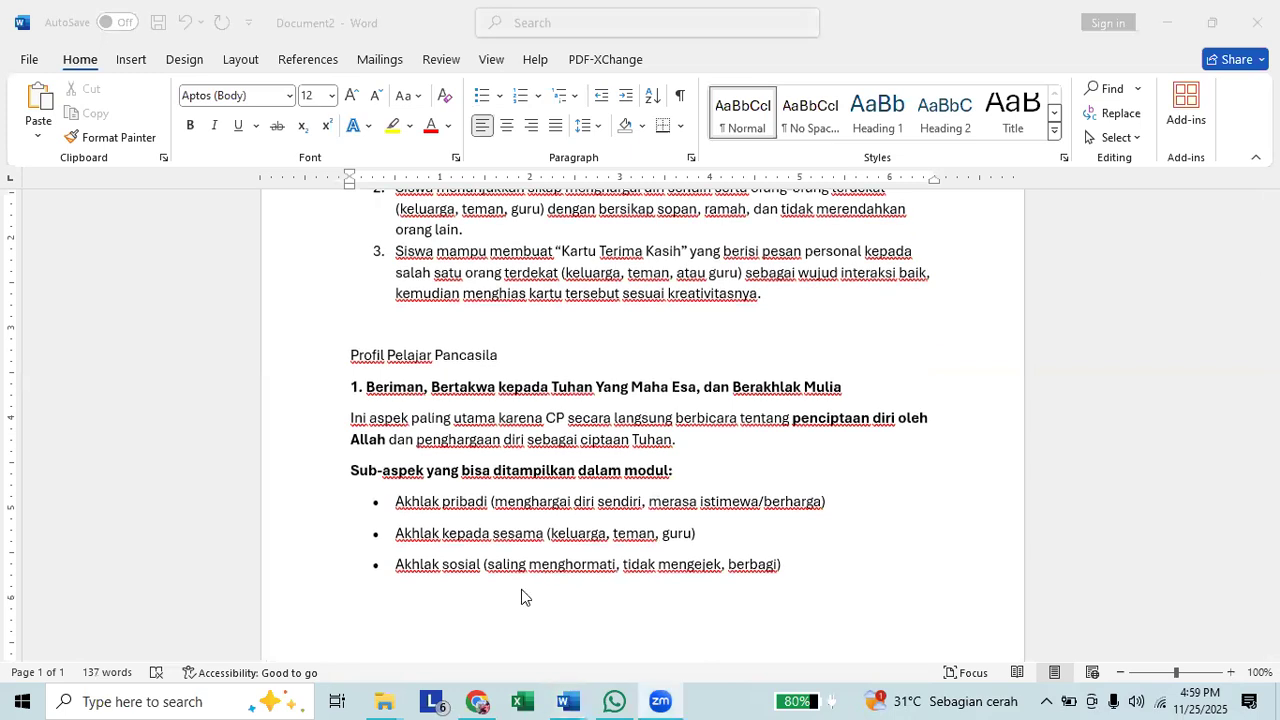
pyautogui.click(491, 697)
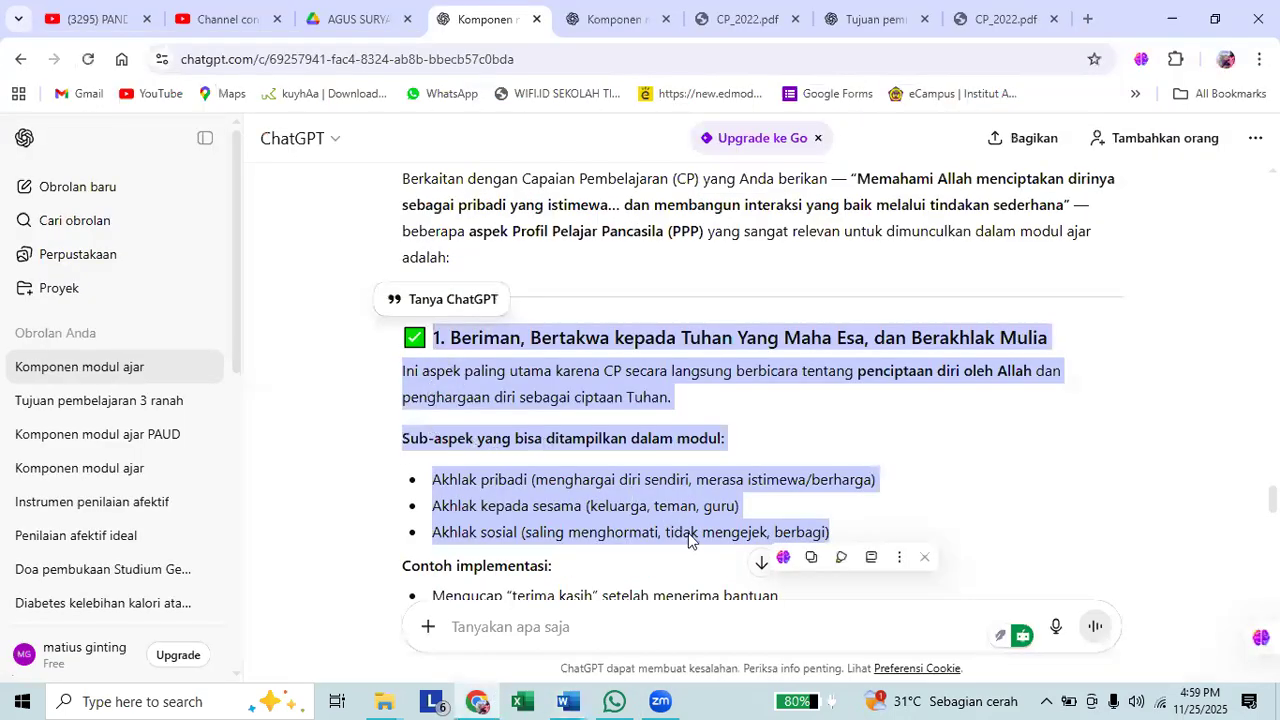
pyautogui.scroll(-4, 696, 554)
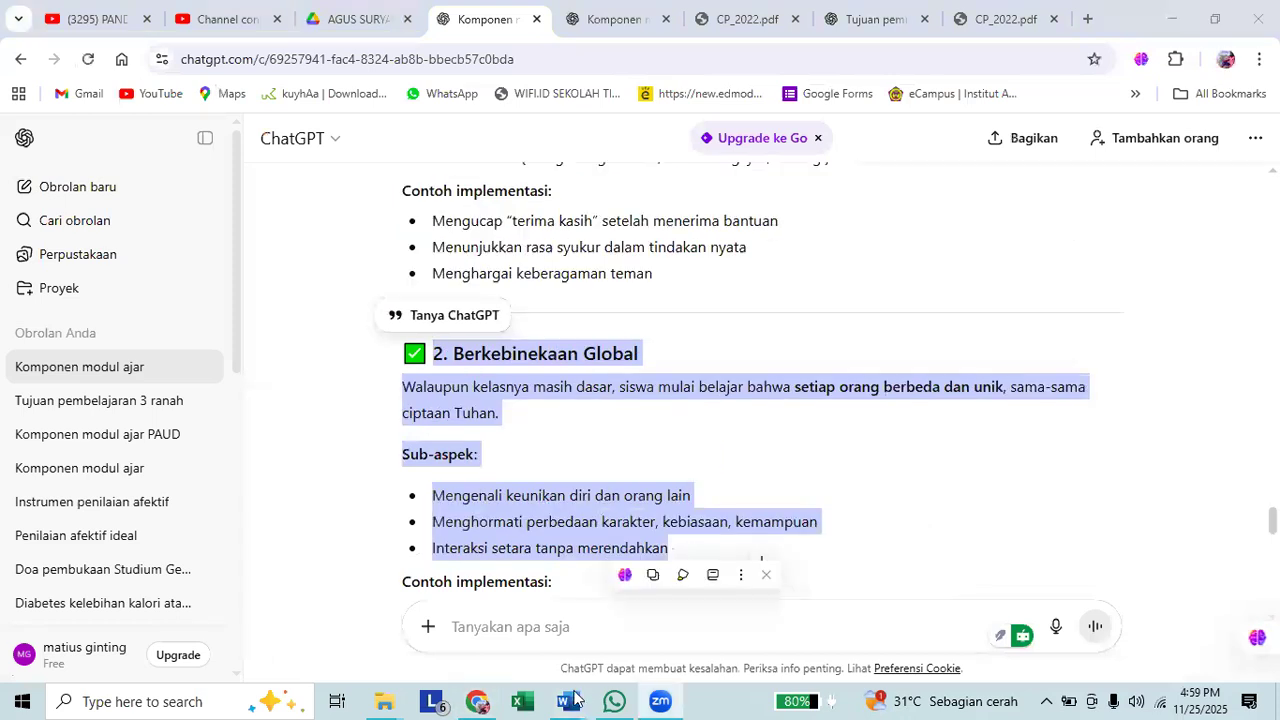
pyautogui.moveTo(573, 698)
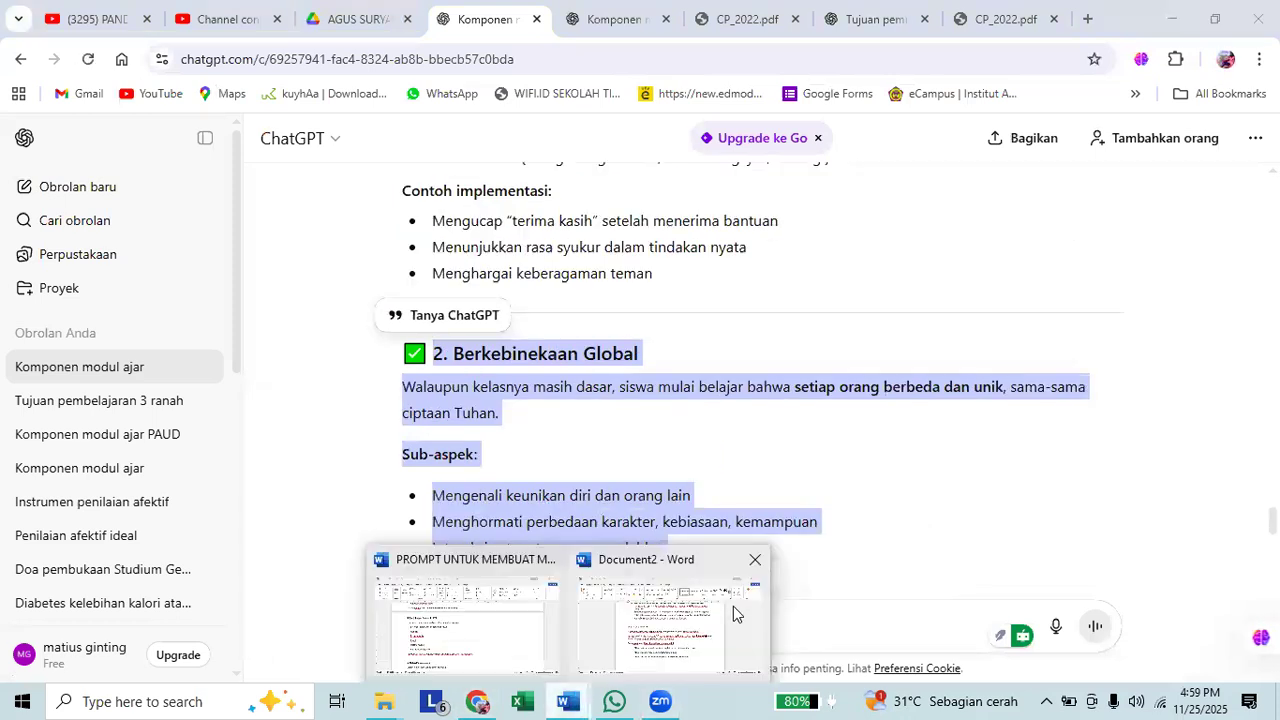
pyautogui.click(585, 572)
pyautogui.write('2. Berkebinekaan Global Walaupun kelasnya masih dasar, siswa mulai belajar bahwa setiap orang berbeda dan unik, sama-sama ciptaan Tuhan. Sub-aspek: Mengenali keunikan diri dan orang lain Menghormati perbedaan karakter, kebiasaan, kemampuan Interaksi setara tanpa merendahkan')
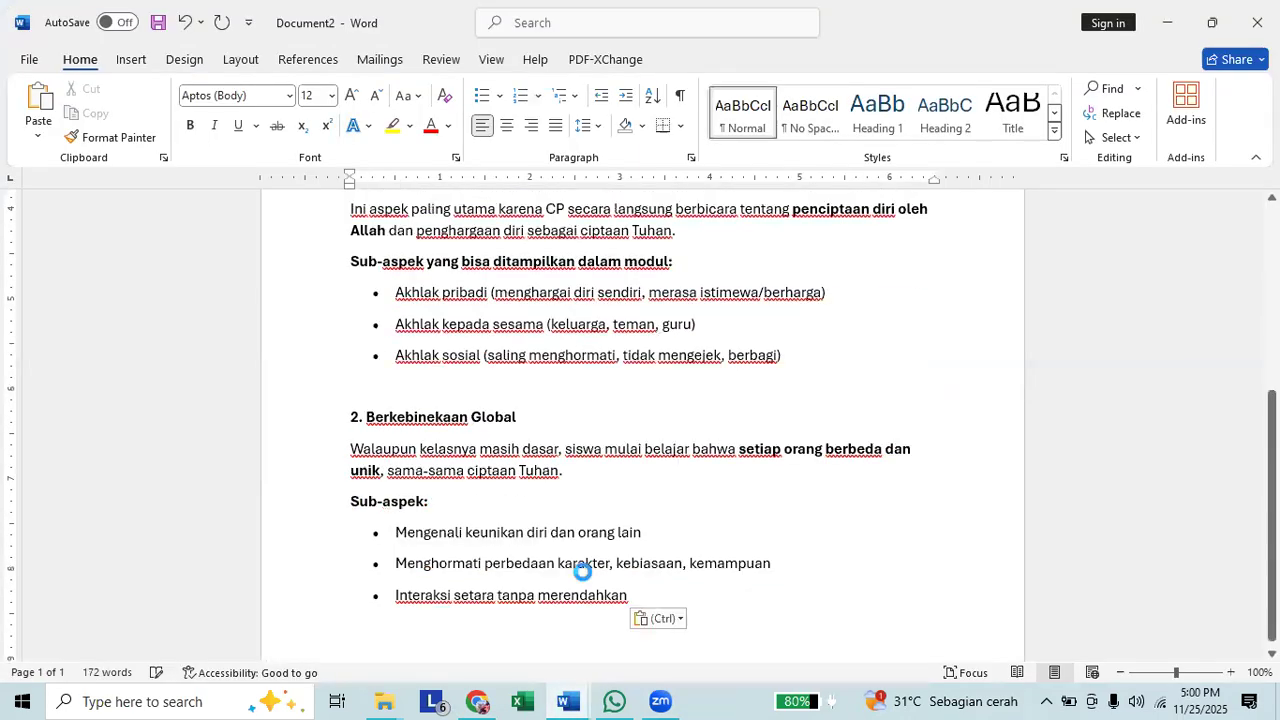
# Copy the "3. Gotong Royong" section through its sub-aspects from ChatGPT and paste it below the Berkebinekaan Global section in Document2.
pyautogui.doubleClick(567, 658)
pyautogui.click(664, 652)
pyautogui.click(478, 700)
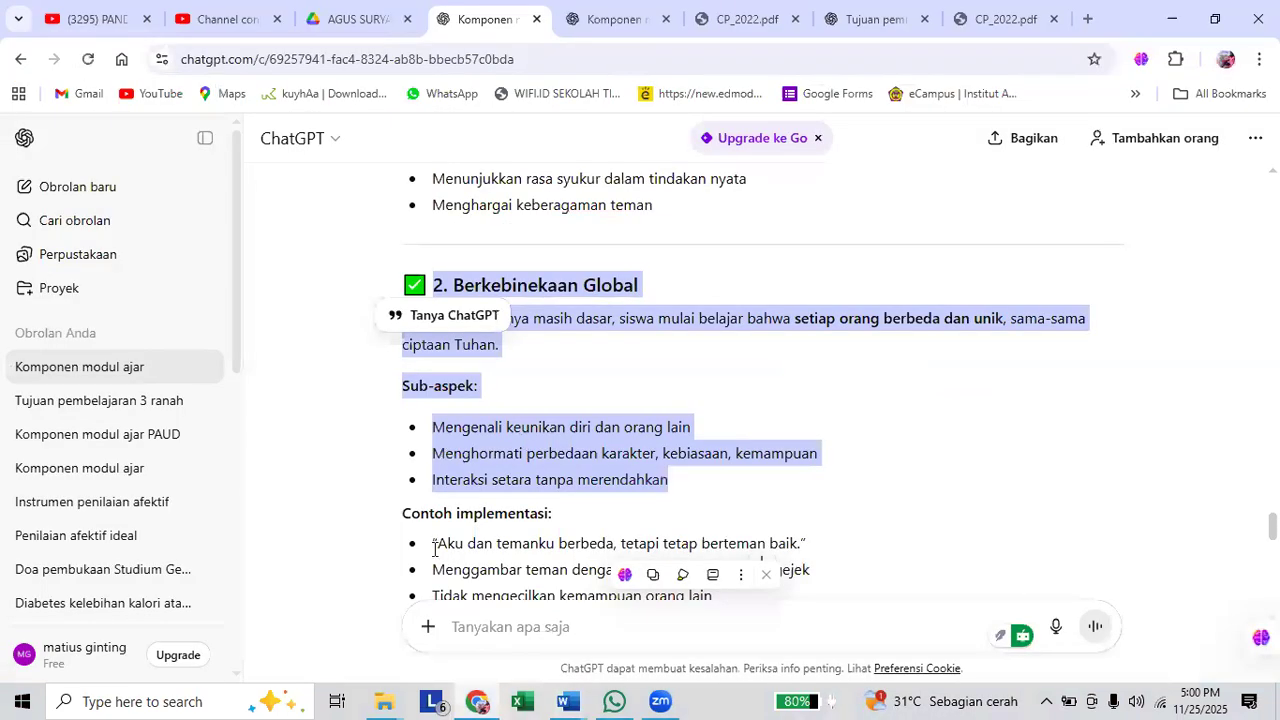
pyautogui.scroll(-4, 669, 554)
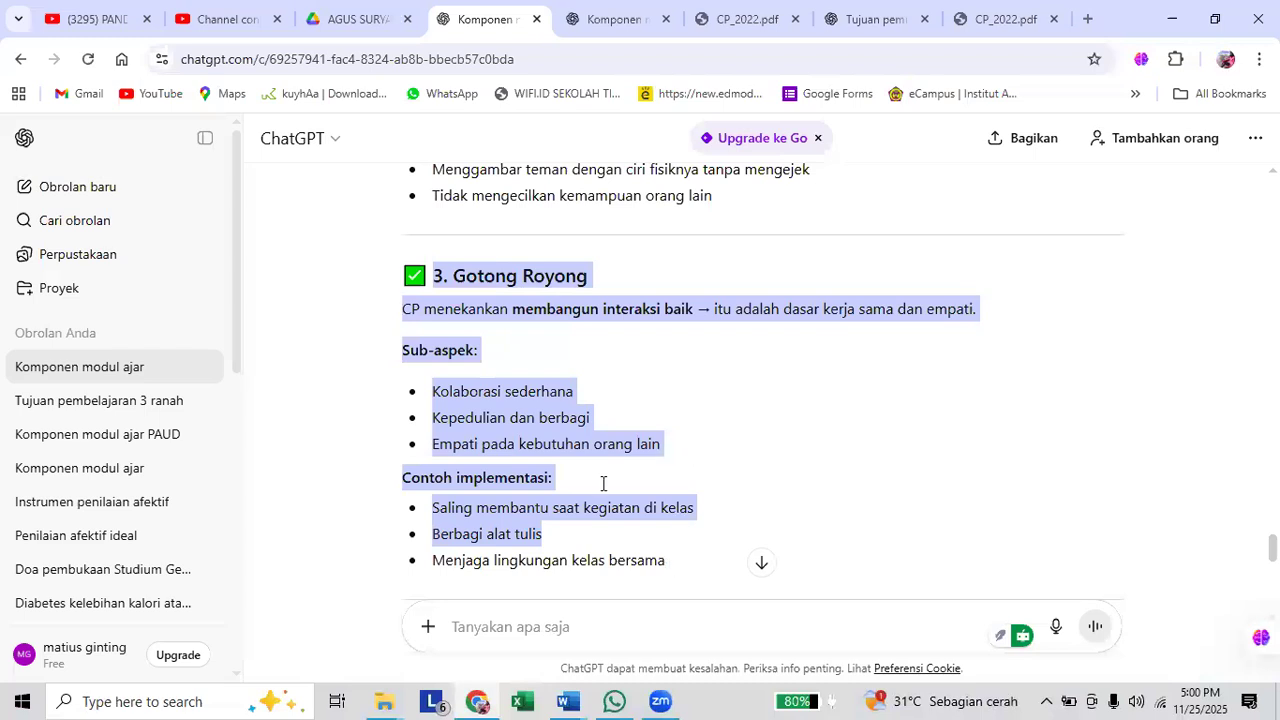
pyautogui.hotkey('alt', 'Tab')
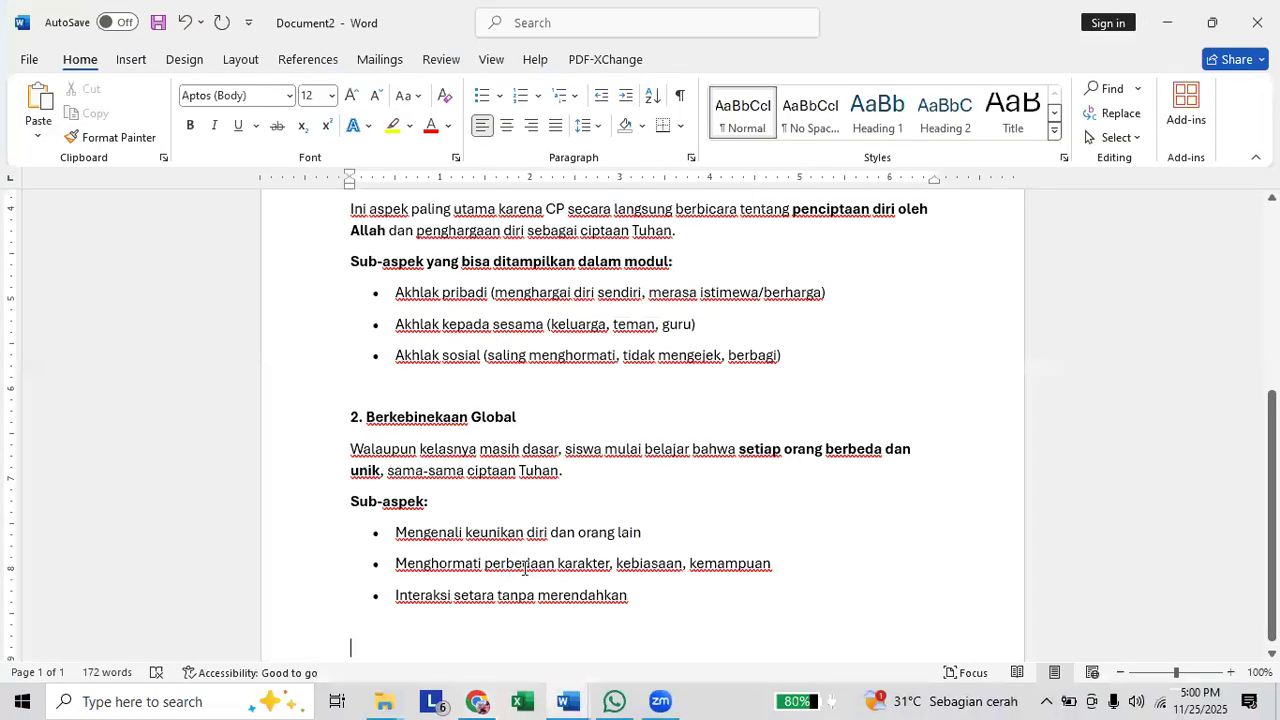
pyautogui.write('3. Gotong Royong CP menekankan membangun interaksi baik → itu adalah dasar kerja sama dan empati. Sub-aspek: Kolaborasi sederhana Kepedulian dan berbagi Empati pada kebutuhan orang lain')
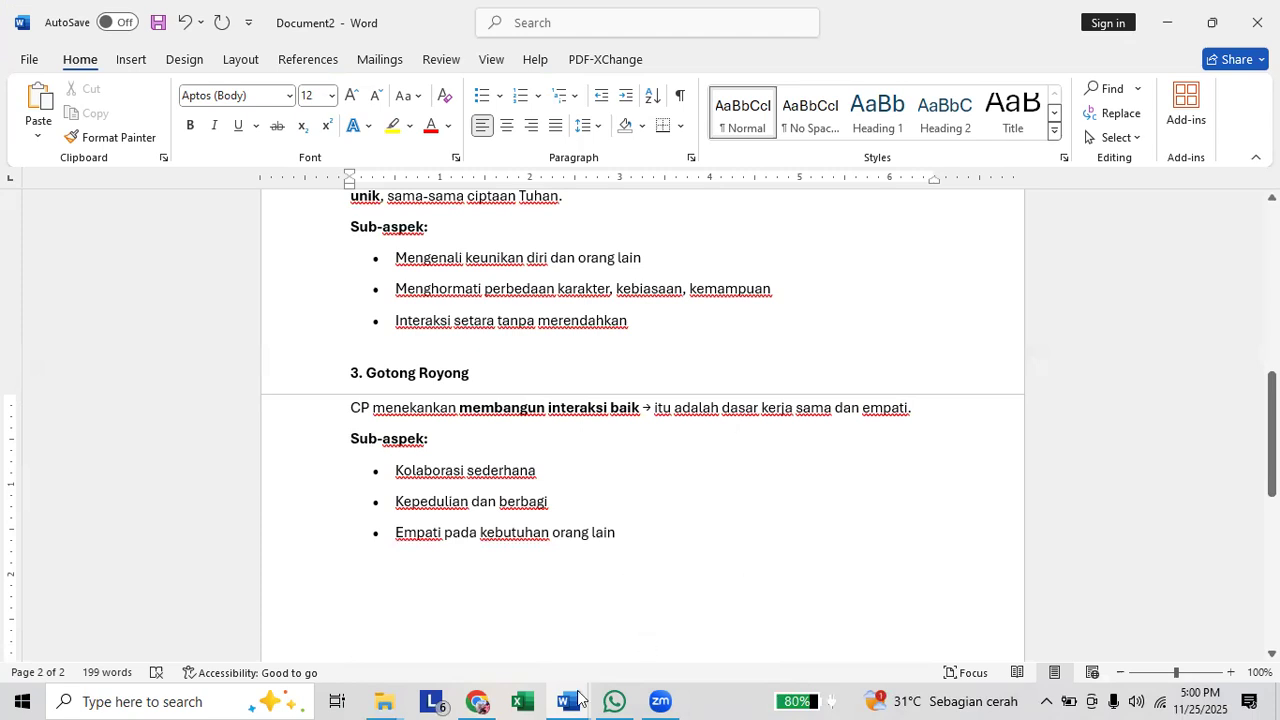
# Switch to the PROMPT UNTUK MEMBUAT MODUL document and check the component that follows Profil Pelajar Pancasila.
pyautogui.moveTo(568, 701)
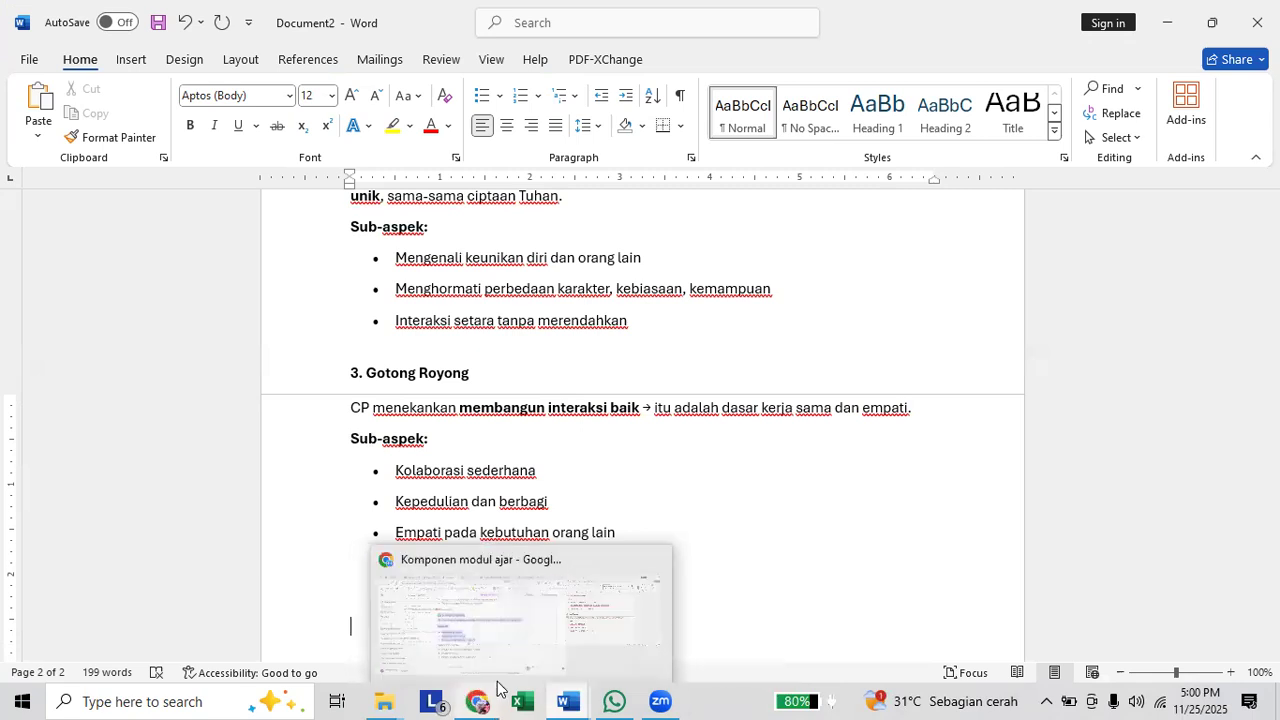
pyautogui.click(489, 628)
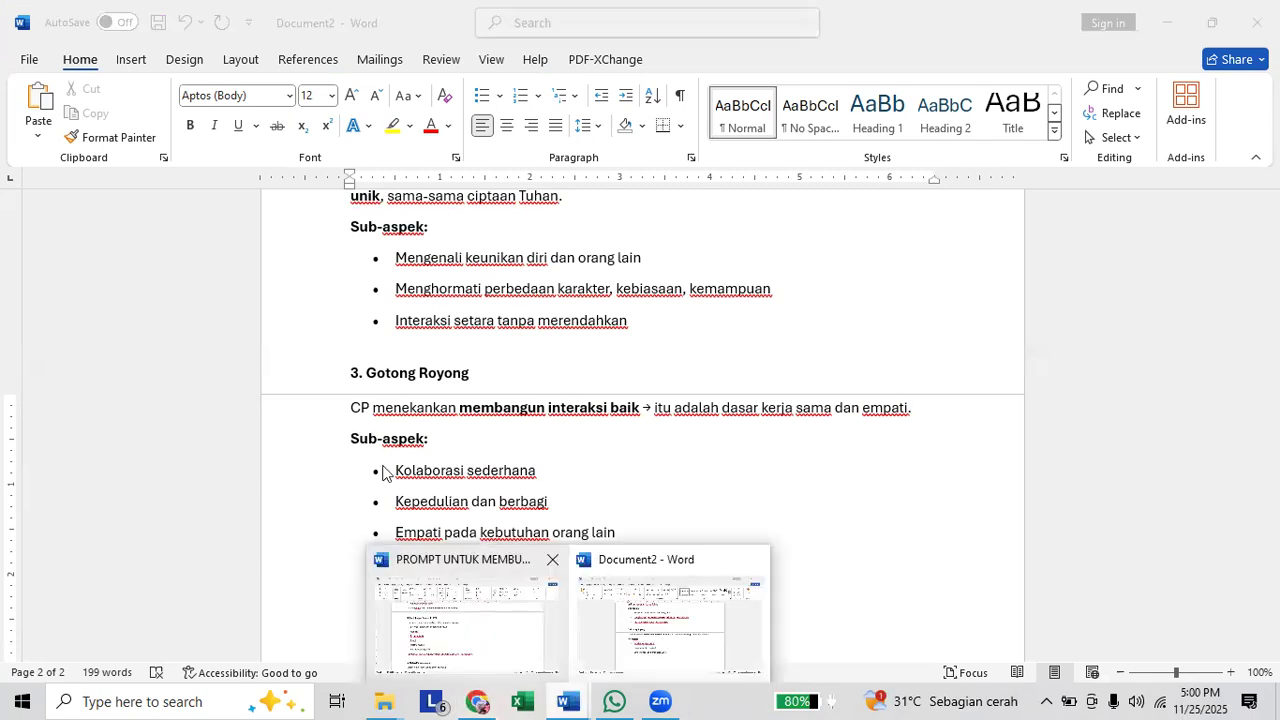
pyautogui.scroll(-5, 438, 474)
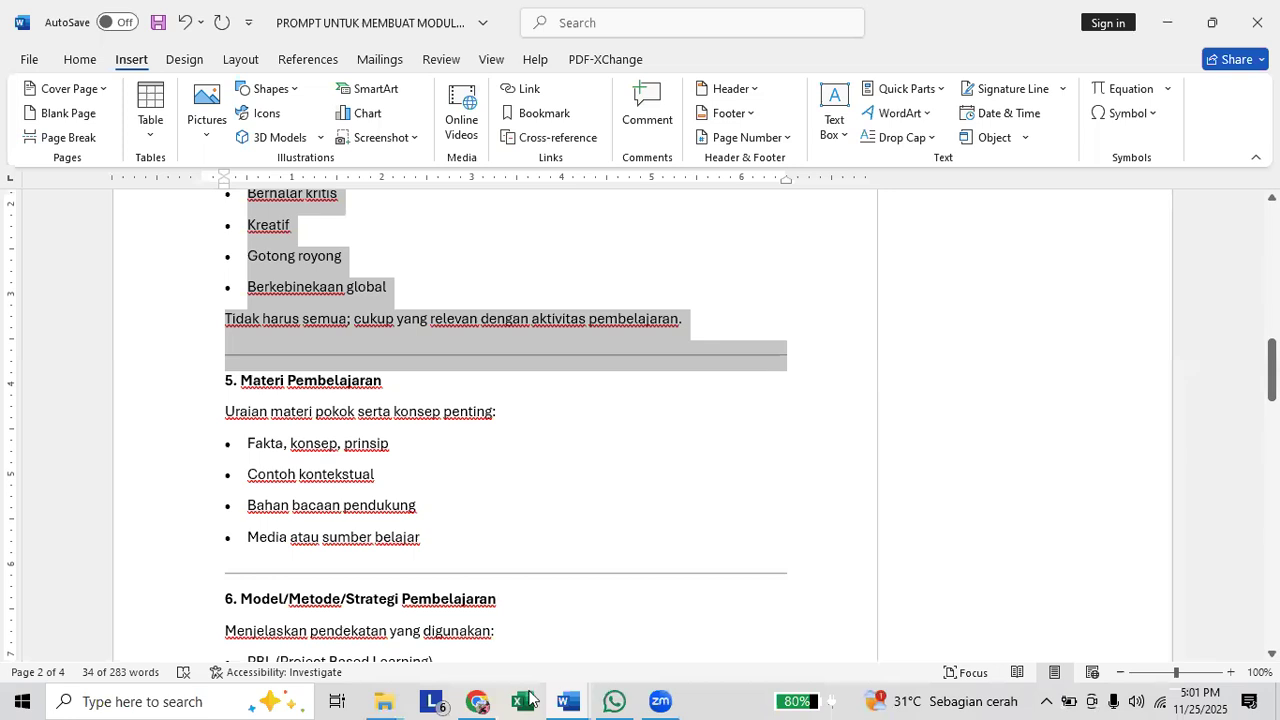
# Switch to the PAUD module chat in ChatGPT and send the prompt "jenis materi untuk pembelajaran".
pyautogui.moveTo(485, 700)
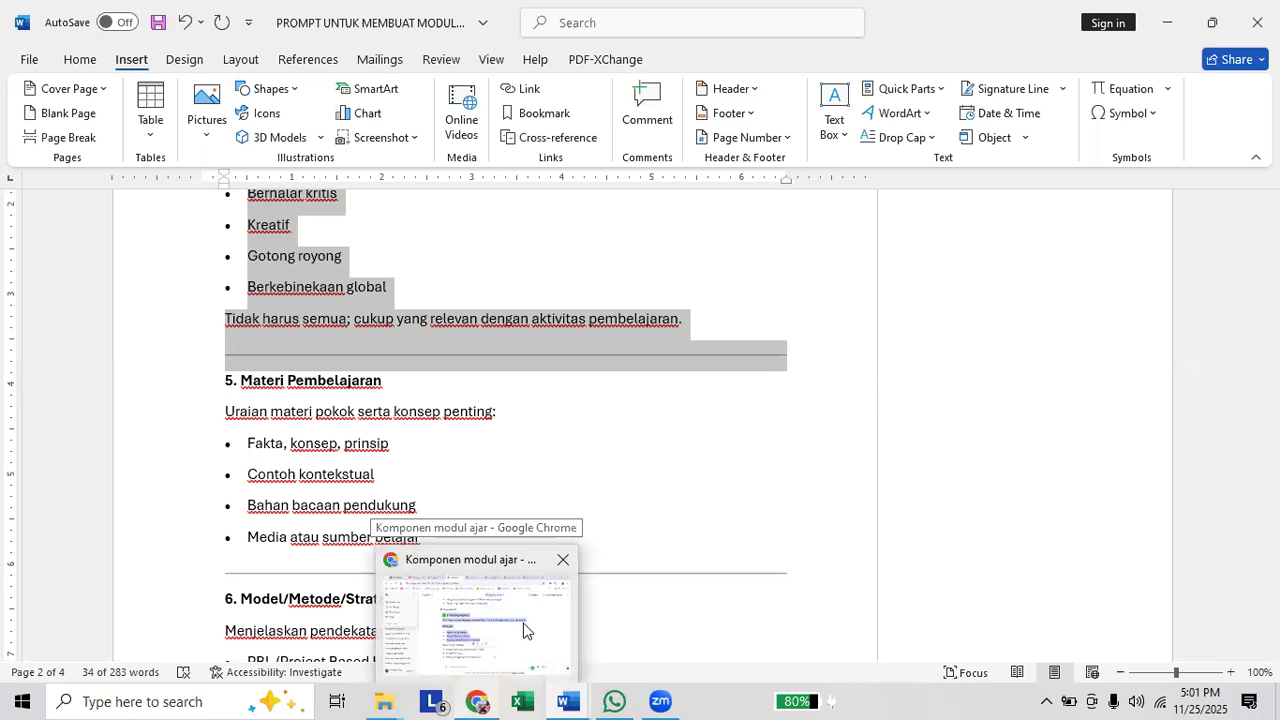
pyautogui.click(556, 674)
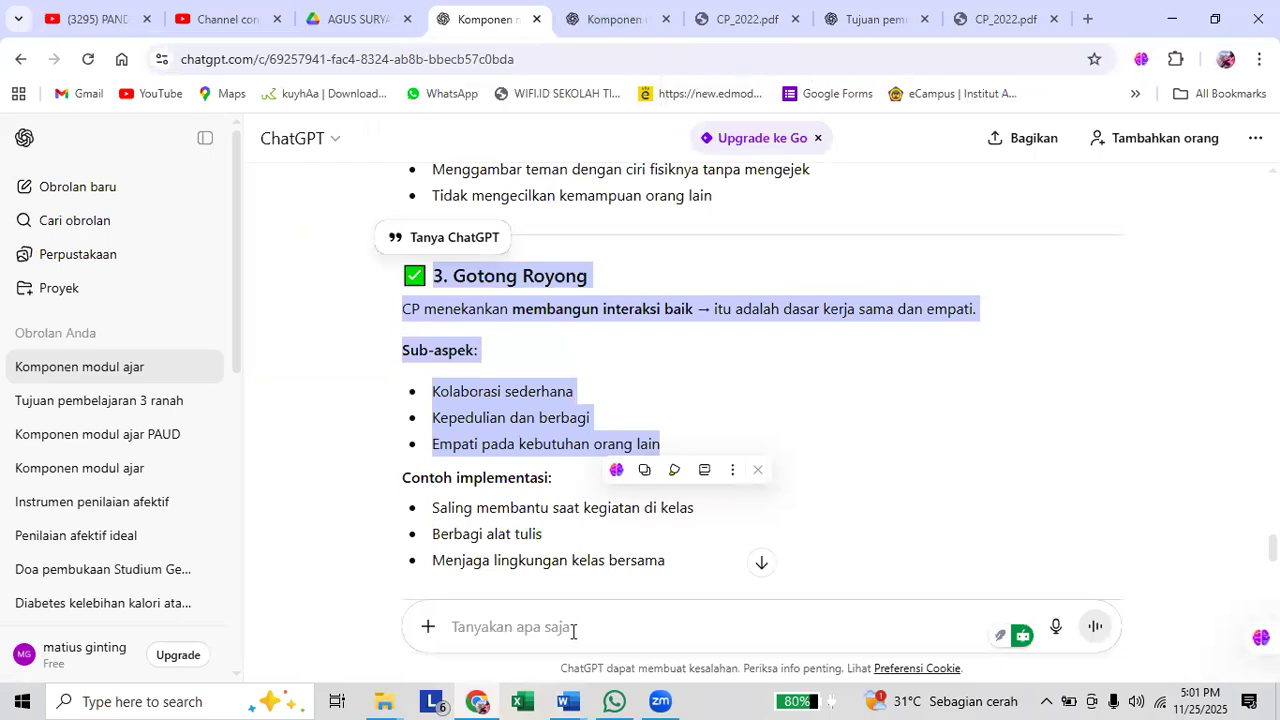
pyautogui.click(609, 14)
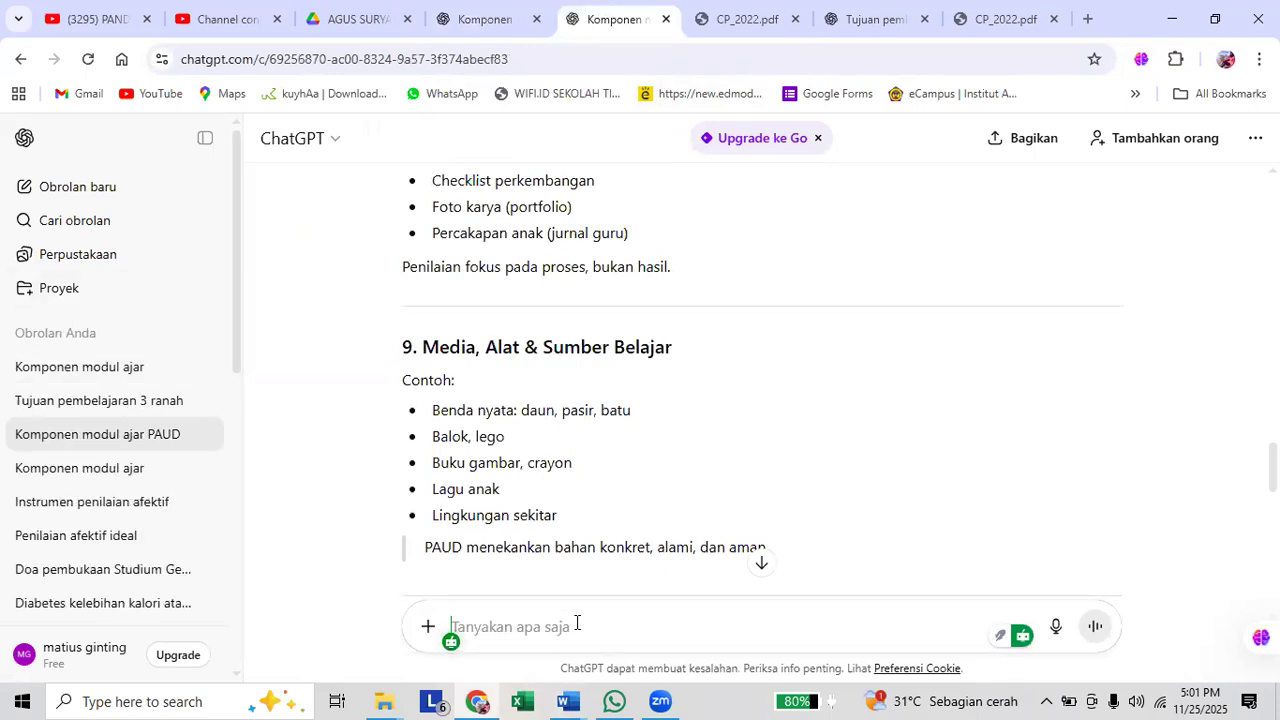
pyautogui.write('jenis')
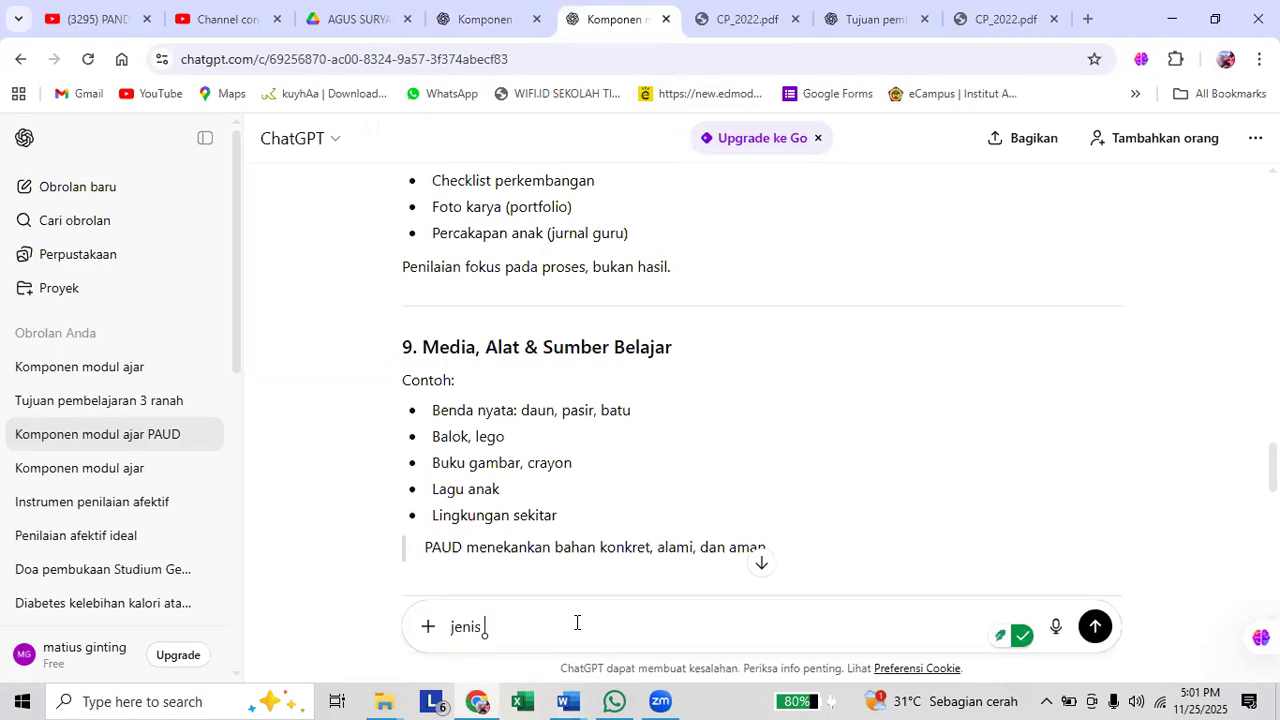
pyautogui.write(' p')
pyautogui.press('BackSpace')
pyautogui.write('materi untuk pembelajaran')
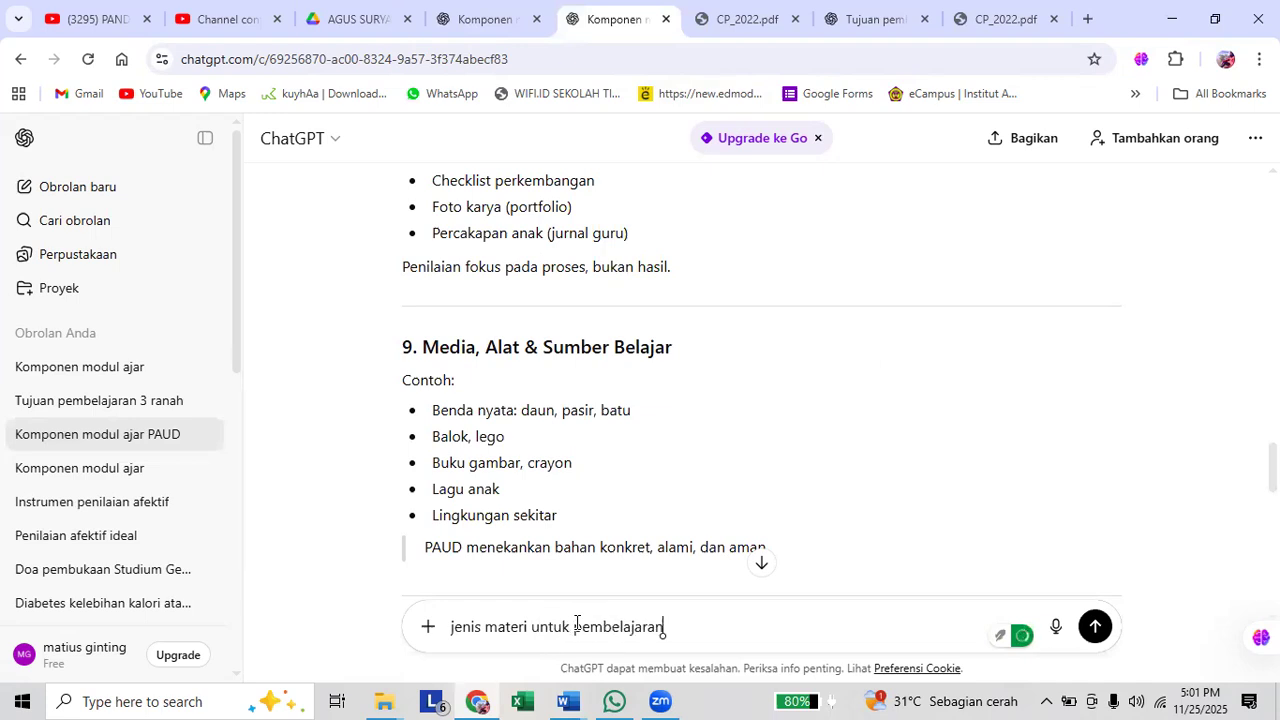
pyautogui.press('Return')
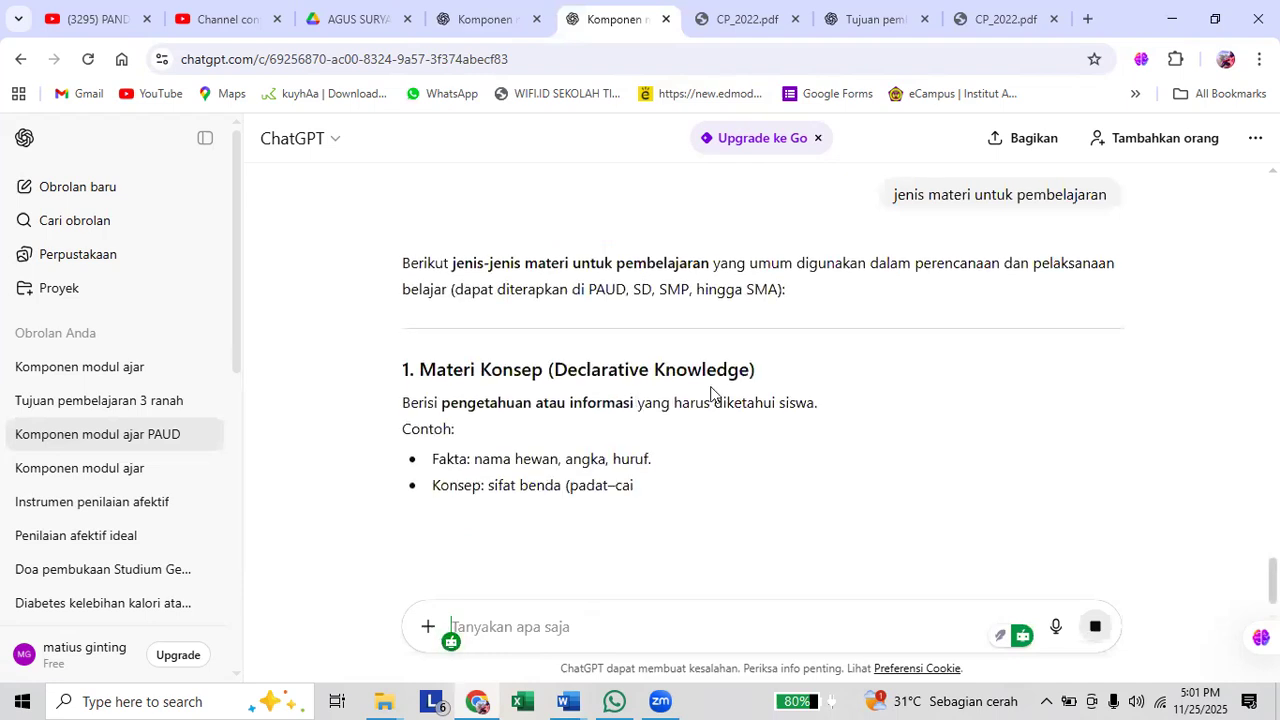
# Open the sent prompt for editing and insert "pengetahuan untuk" before "materi".
pyautogui.scroll(3, 1068, 460)
pyautogui.click(1106, 458)
pyautogui.click(457, 435)
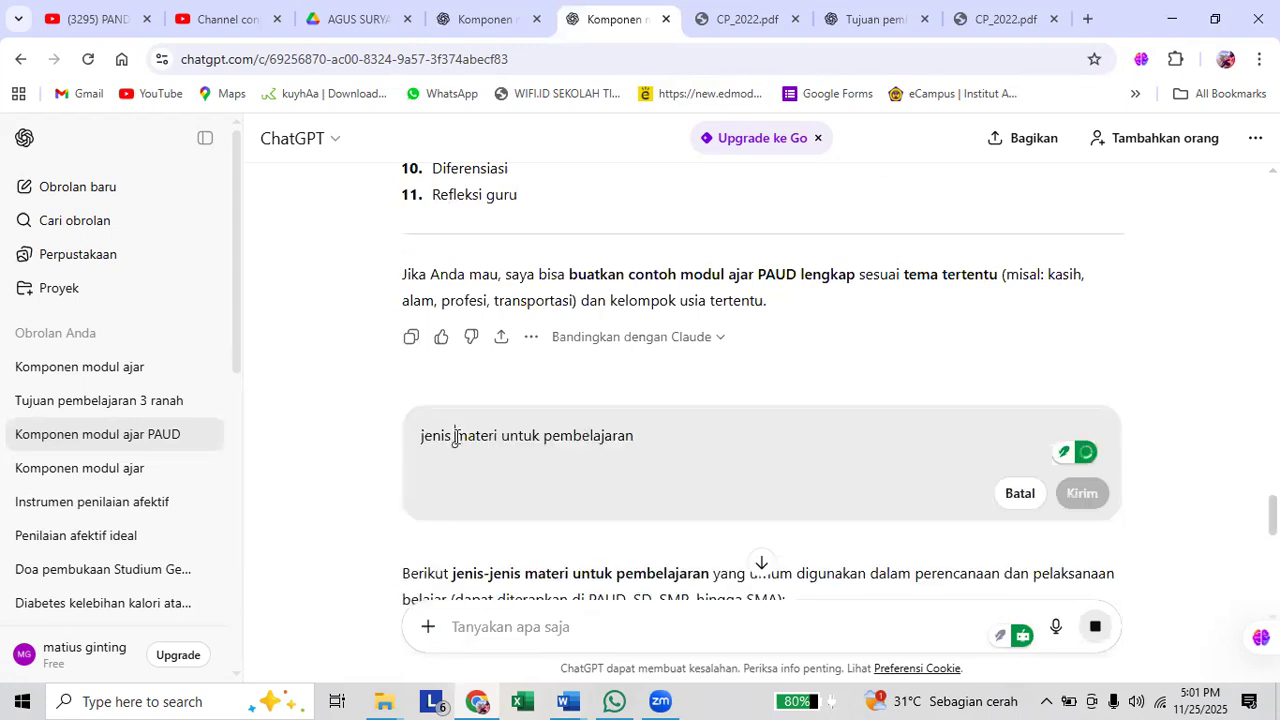
pyautogui.write('pengetahuan ')
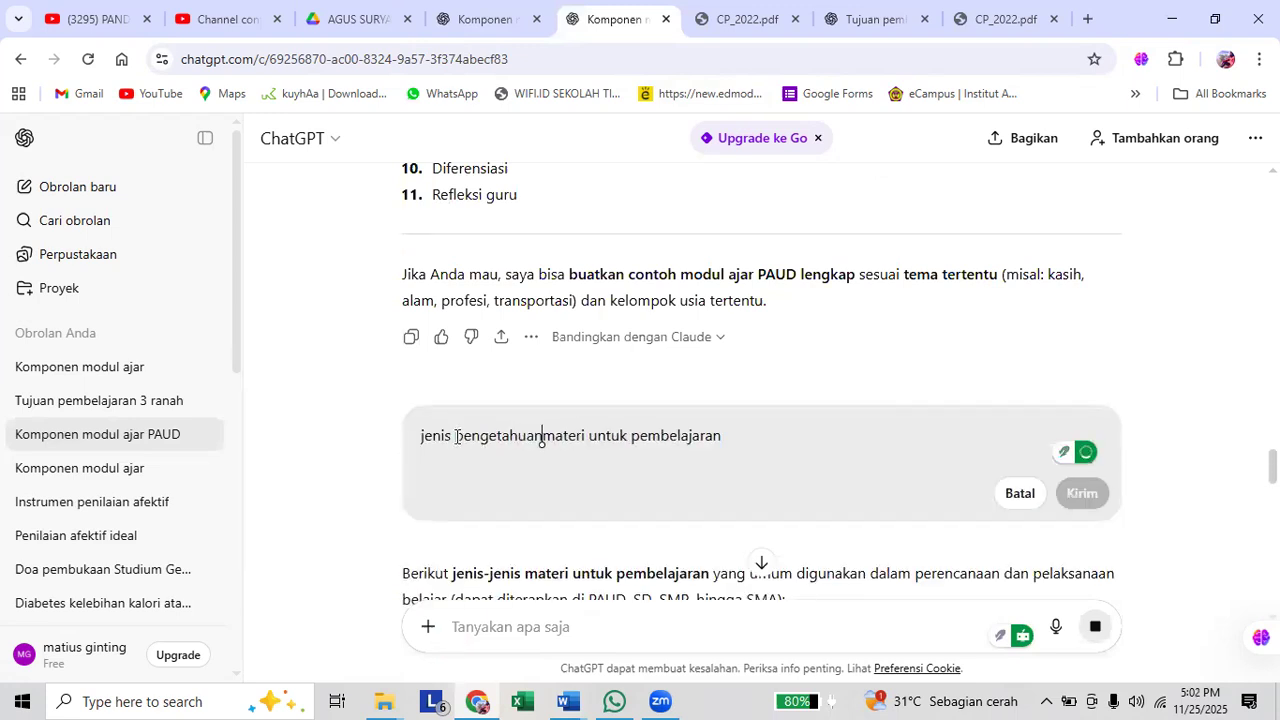
pyautogui.write('untu')
pyautogui.press('BackSpace')
pyautogui.write('k')
# Remove the second "untuk" so the prompt reads "jenis pengetahuan untuk materi pembelajaran" and resend it.
pyautogui.press('Right')
pyautogui.press('Right')
pyautogui.press('Right')
pyautogui.press('Right')
pyautogui.press('Right')
pyautogui.press('Right')
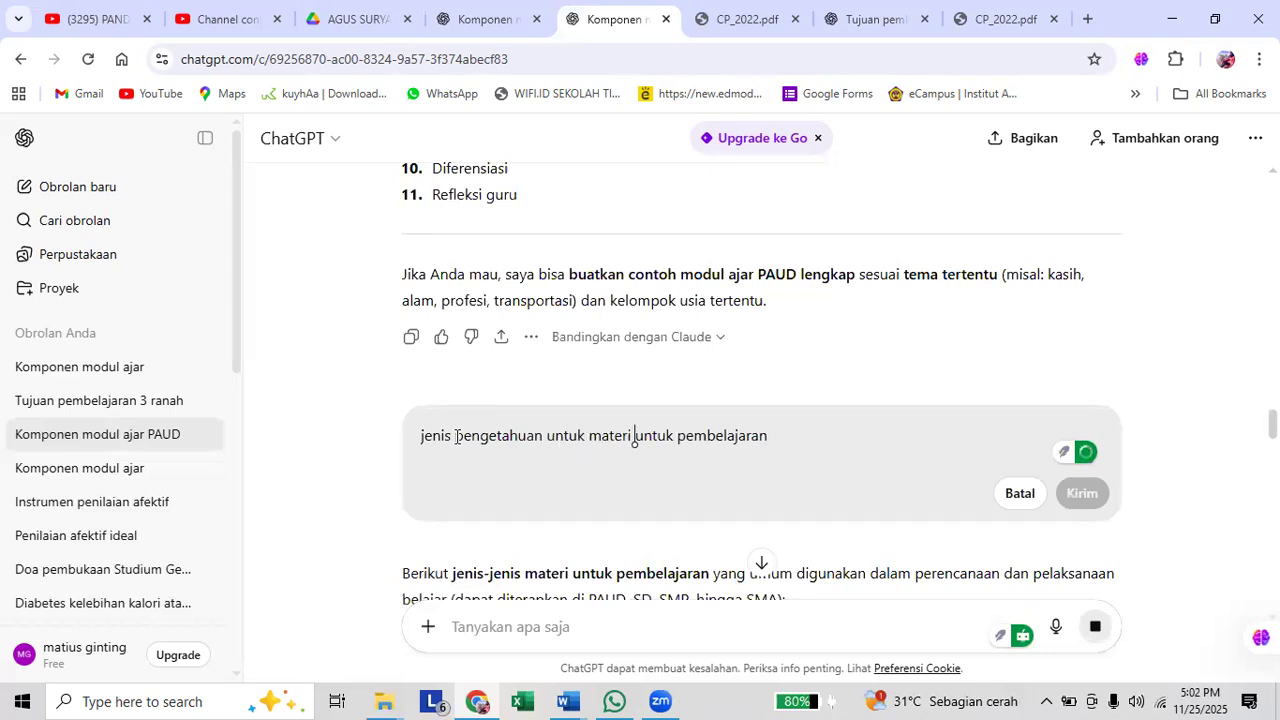
pyautogui.press('Right')
pyautogui.hotkey('shift', 'Right')
pyautogui.hotkey('shift', 'Right')
pyautogui.hotkey('shift', 'Right')
pyautogui.hotkey('shift', 'Right')
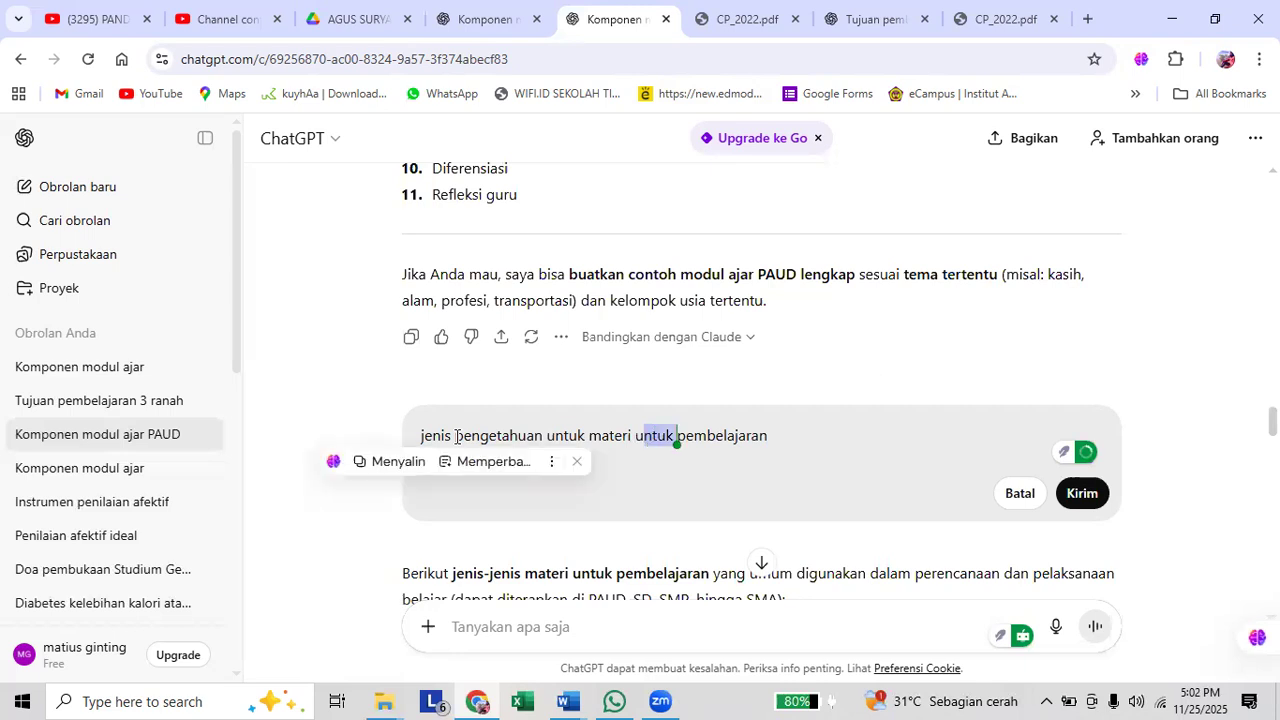
pyautogui.press('BackSpace')
pyautogui.press('BackSpace')
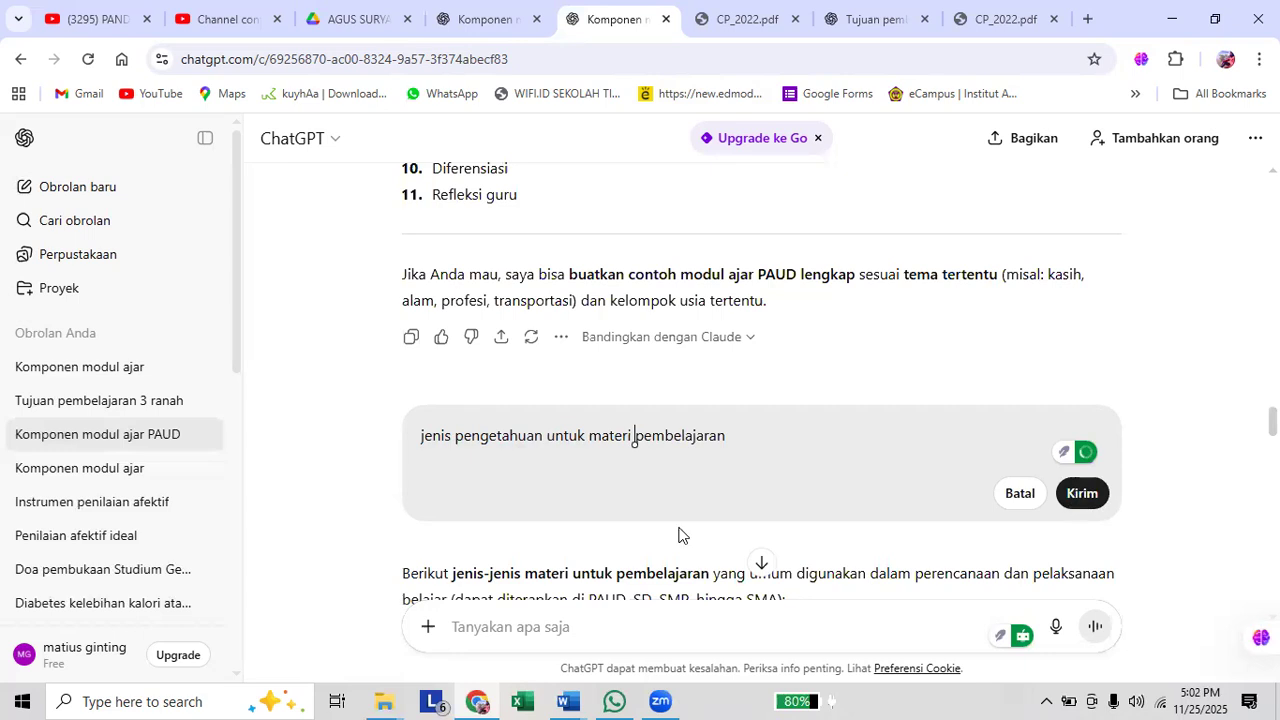
pyautogui.press('Return')
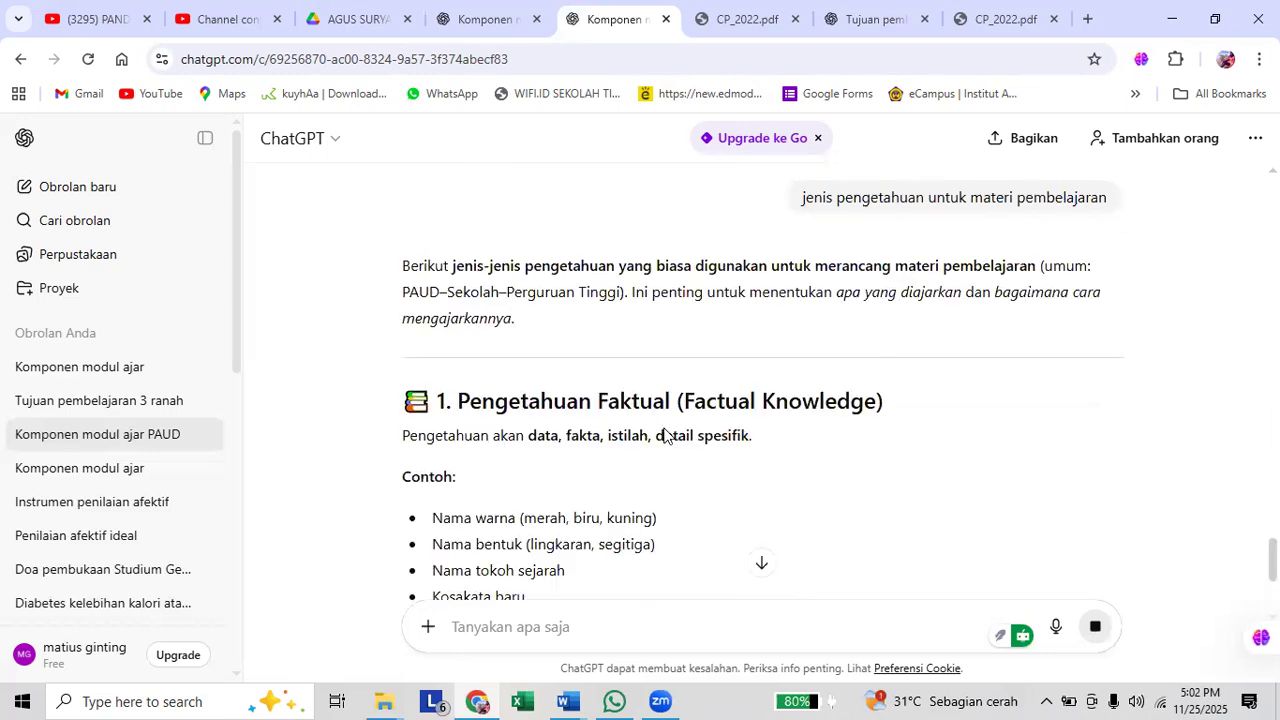
# Read through ChatGPT's answer on the types of knowledge for learning materials, including their definitions and examples.
pyautogui.scroll(-4, 665, 435)
pyautogui.scroll(-2, 665, 435)
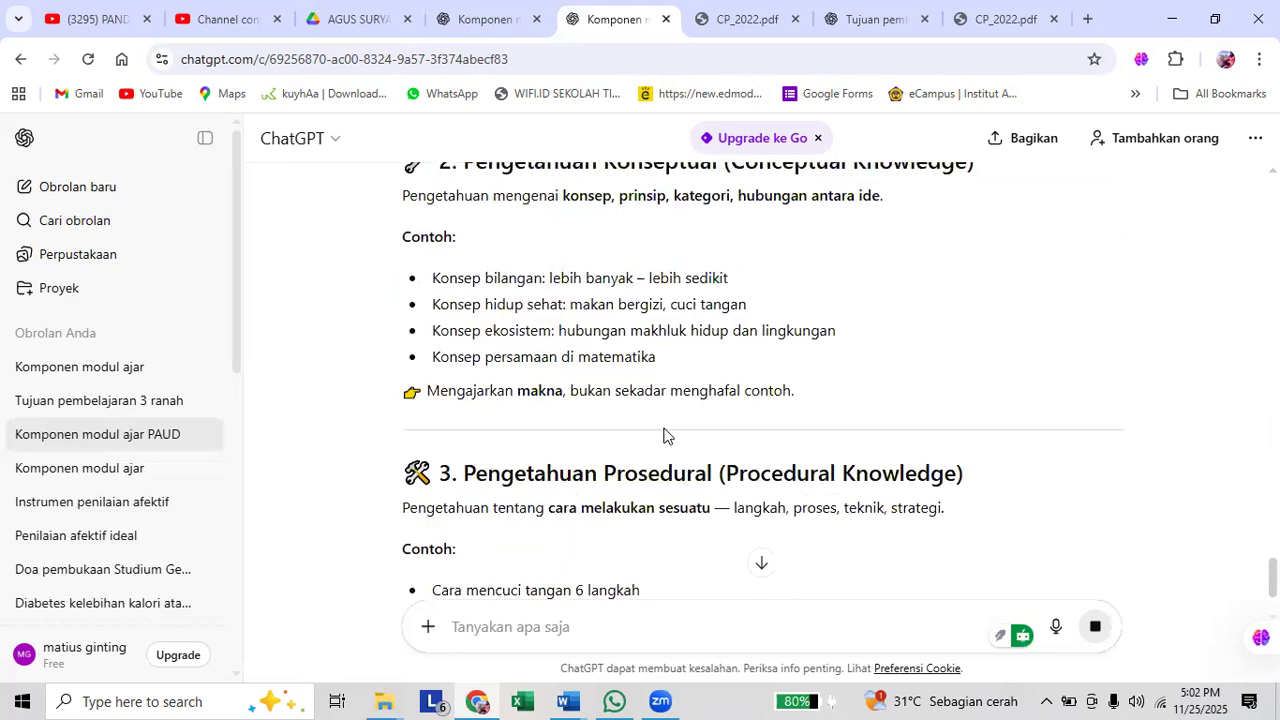
pyautogui.scroll(-3, 668, 435)
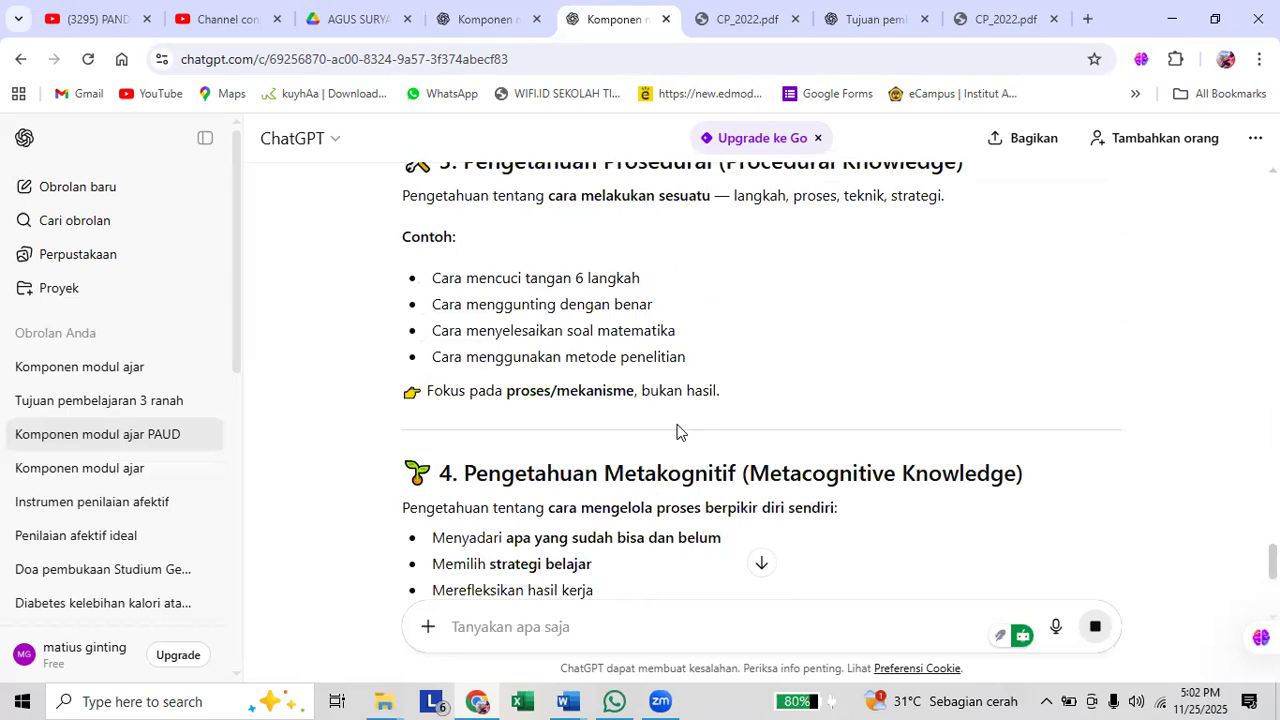
pyautogui.scroll(2, 675, 424)
pyautogui.scroll(4, 675, 424)
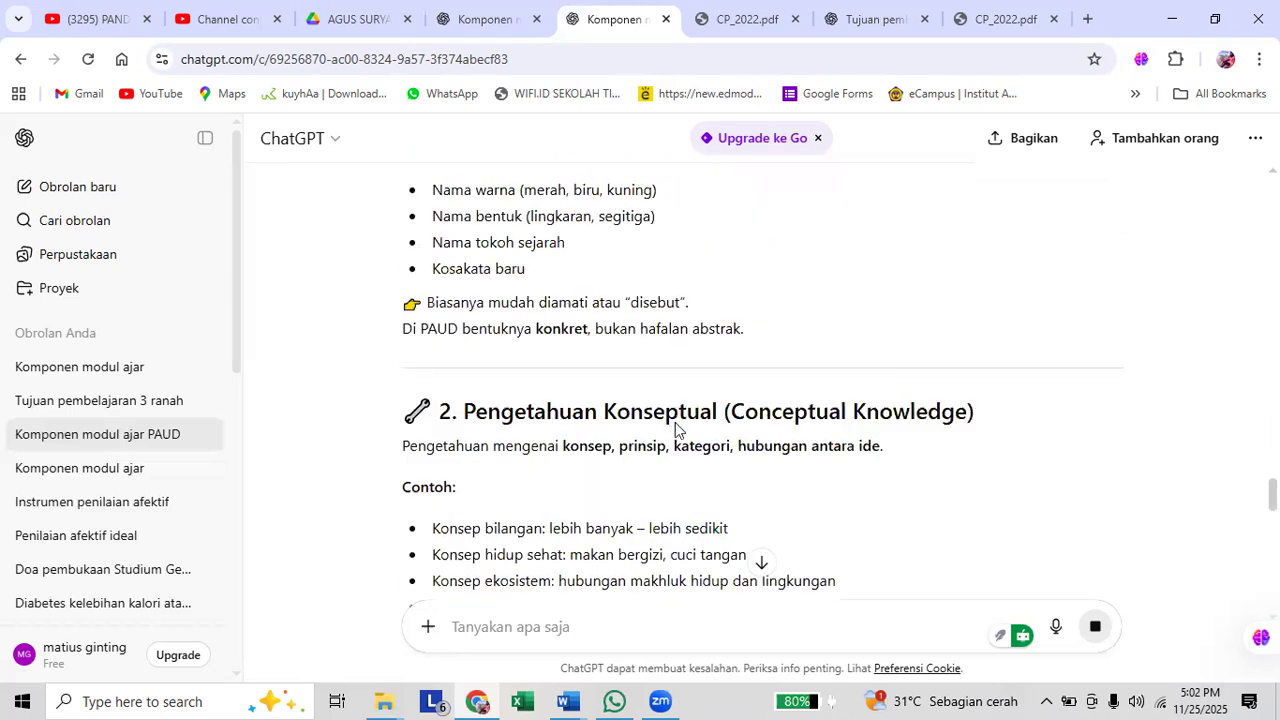
pyautogui.scroll(2, 676, 428)
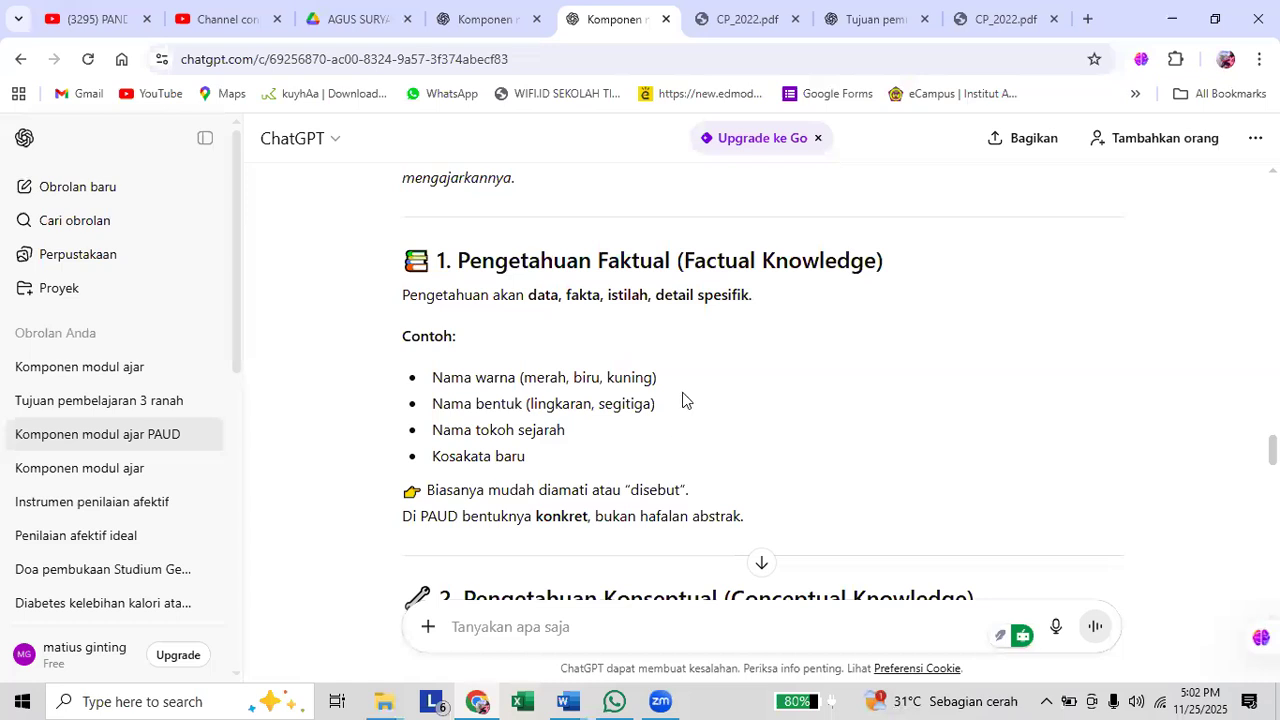
pyautogui.scroll(1, 684, 394)
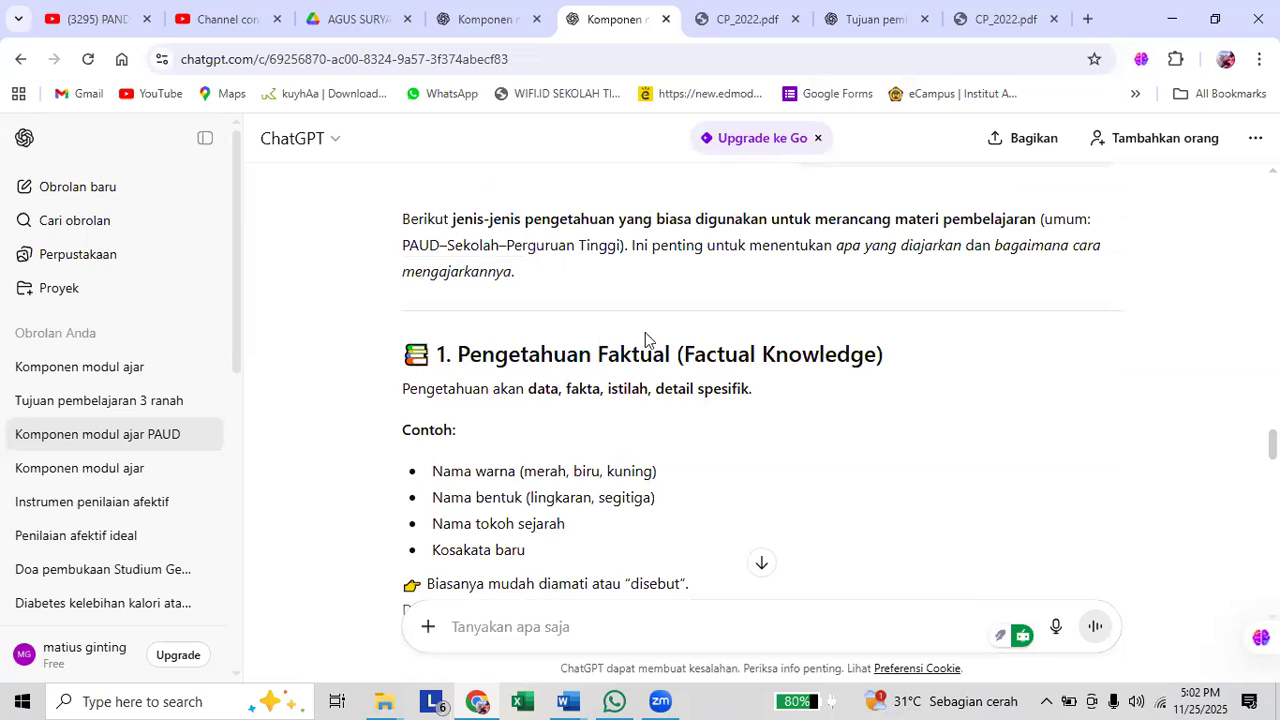
# Switch back to the "Komponen modul ajar" chat and begin a prompt with "Bantu sya, membuat materi pembelajaran".
pyautogui.hotkey('ctrl', 'shift', 'Tab')
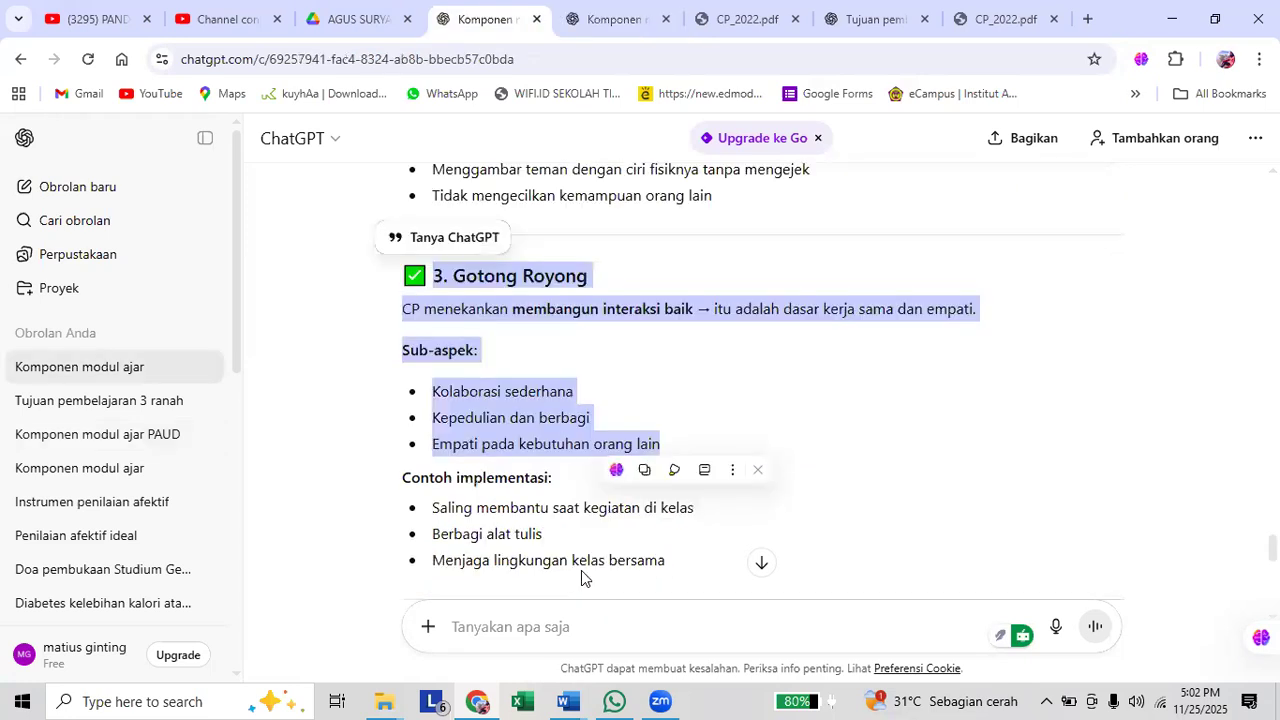
pyautogui.click(589, 631)
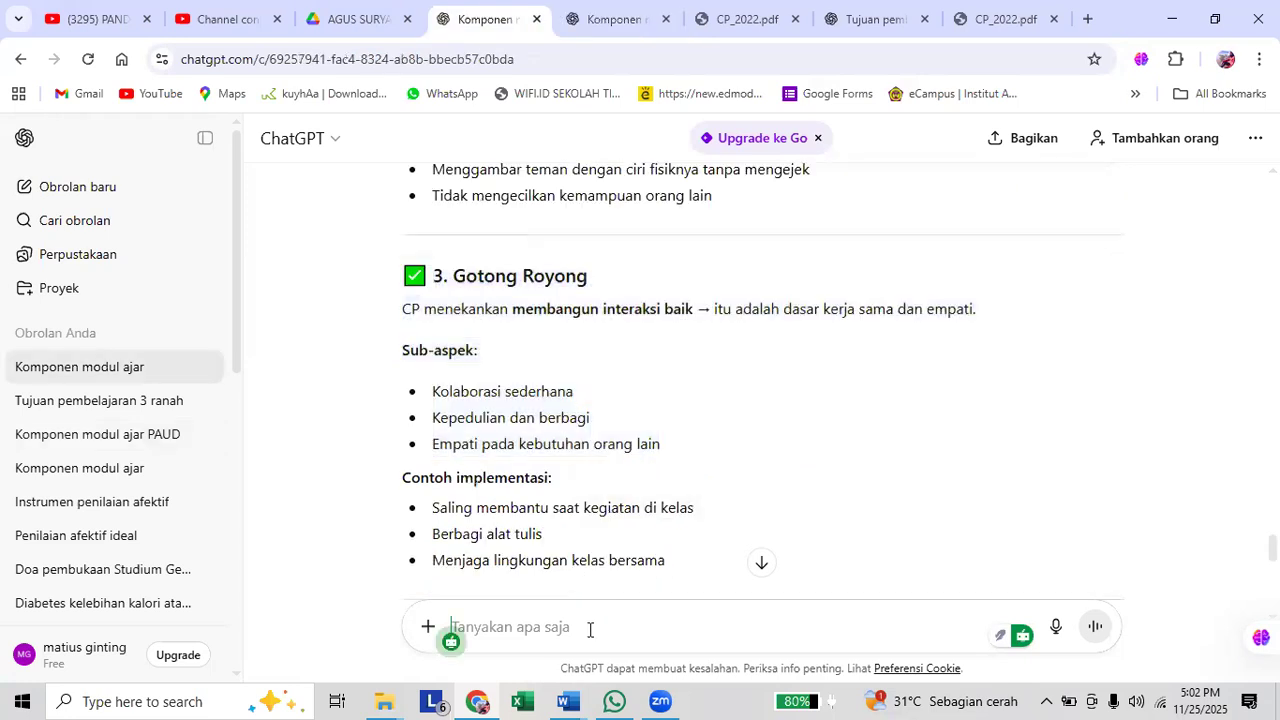
pyautogui.write('Bantu sya, membuat materi pemb')
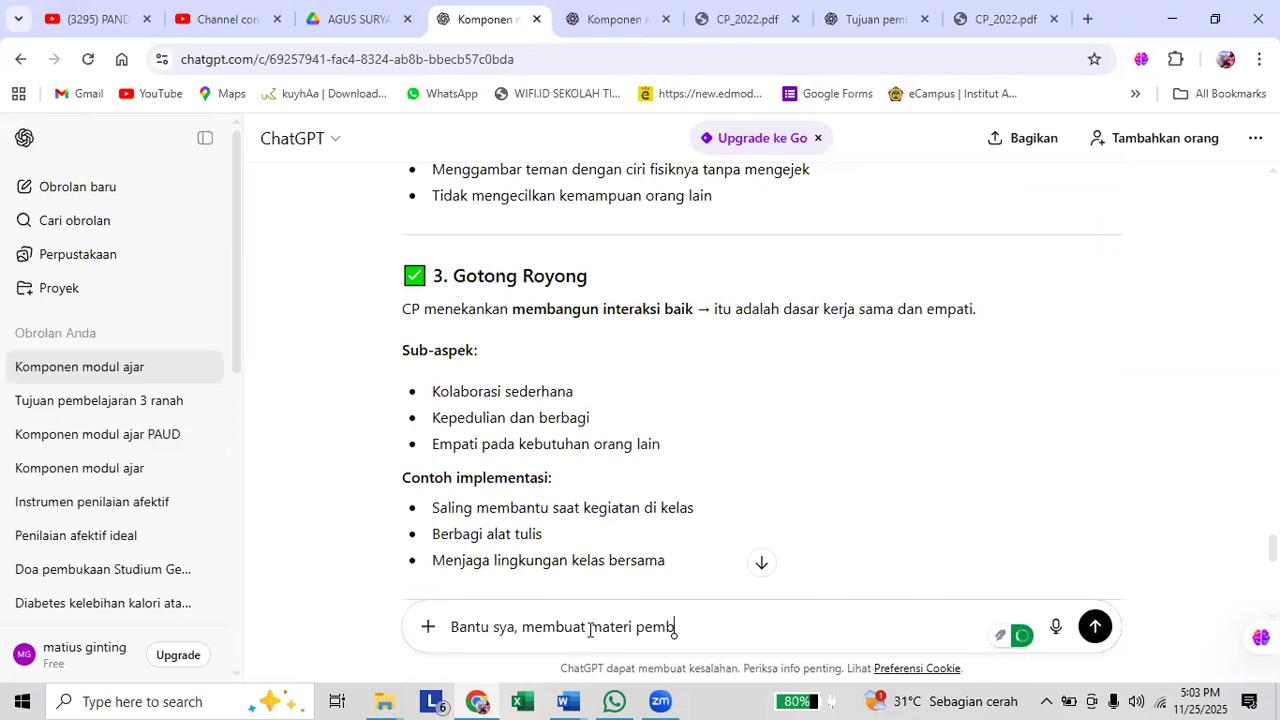
pyautogui.write('elajaran sesuai topik dalam')
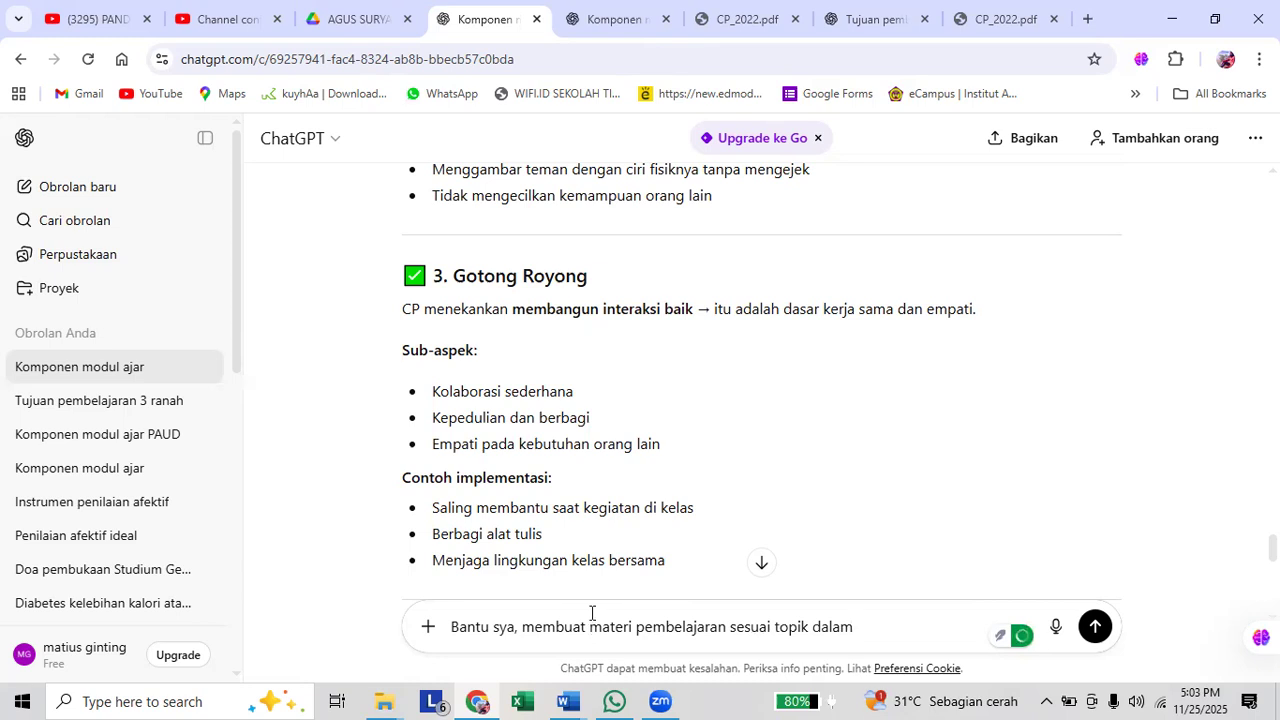
# Continue the prompt with "sesuai topik dalam CP atau TP", looking back over the earlier answer on the Pancasila aspects.
pyautogui.scroll(2, 686, 497)
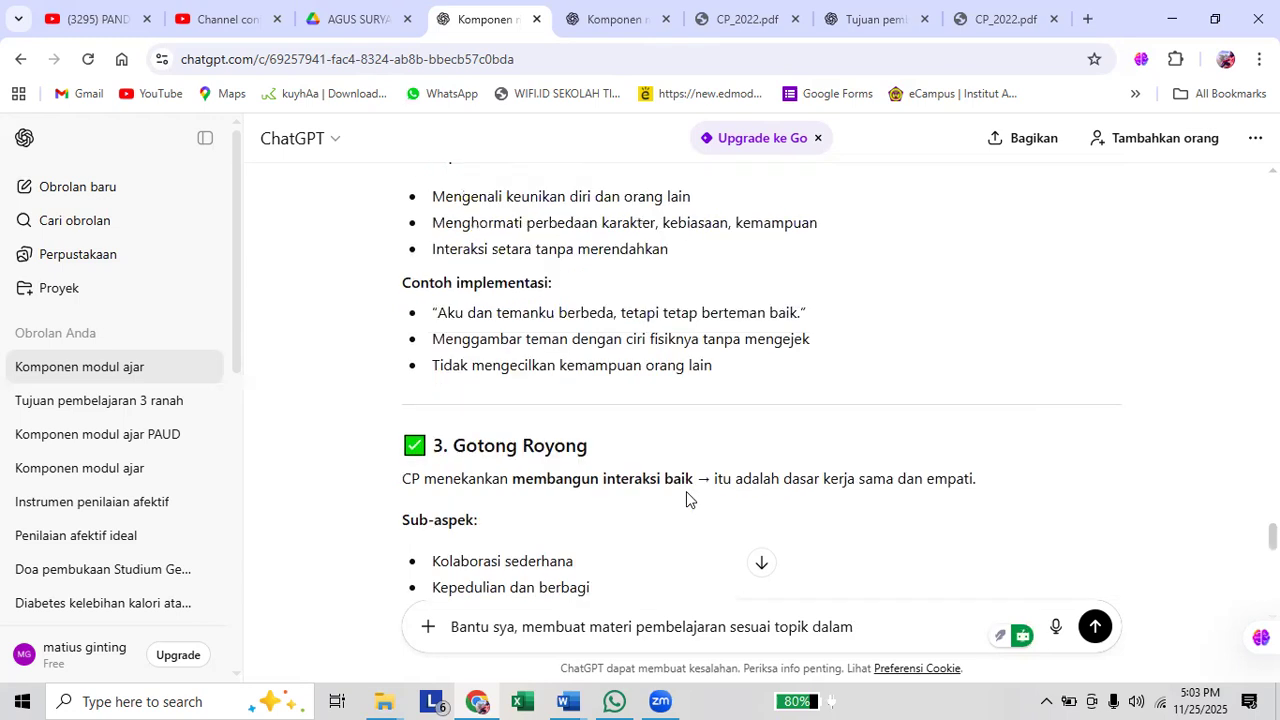
pyautogui.scroll(4, 686, 491)
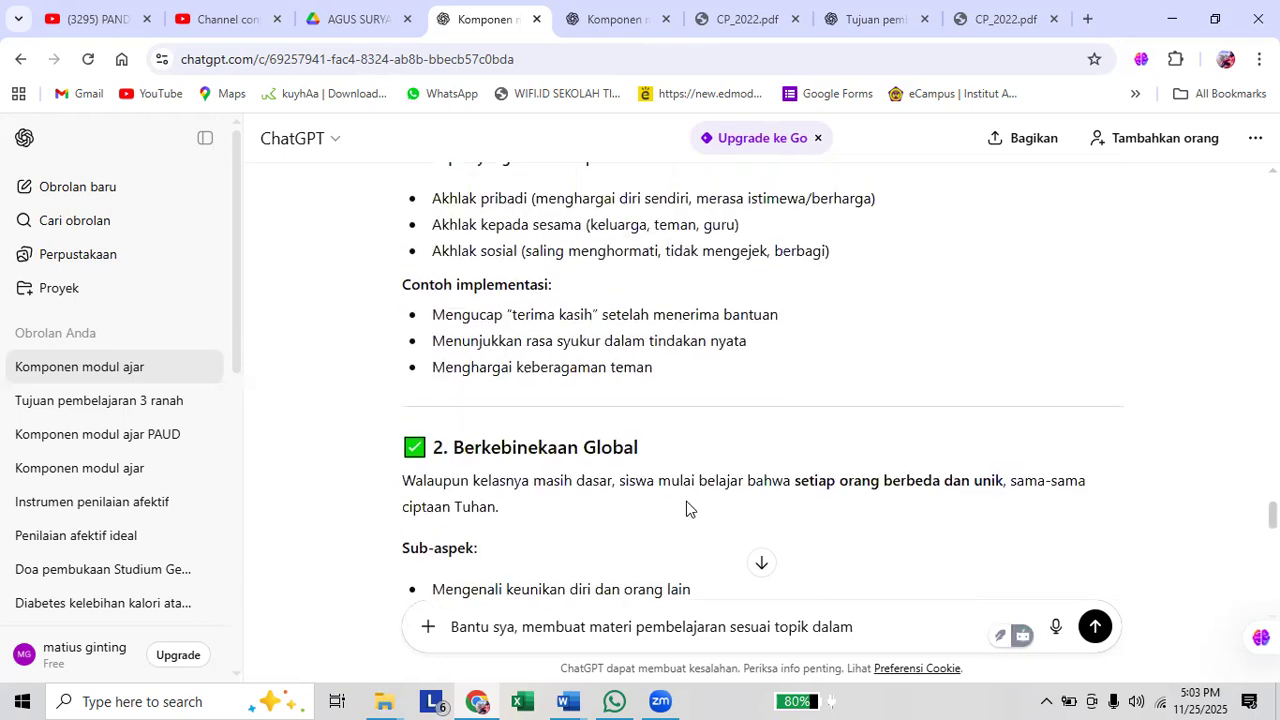
pyautogui.scroll(-4, 686, 502)
pyautogui.scroll(-3, 686, 509)
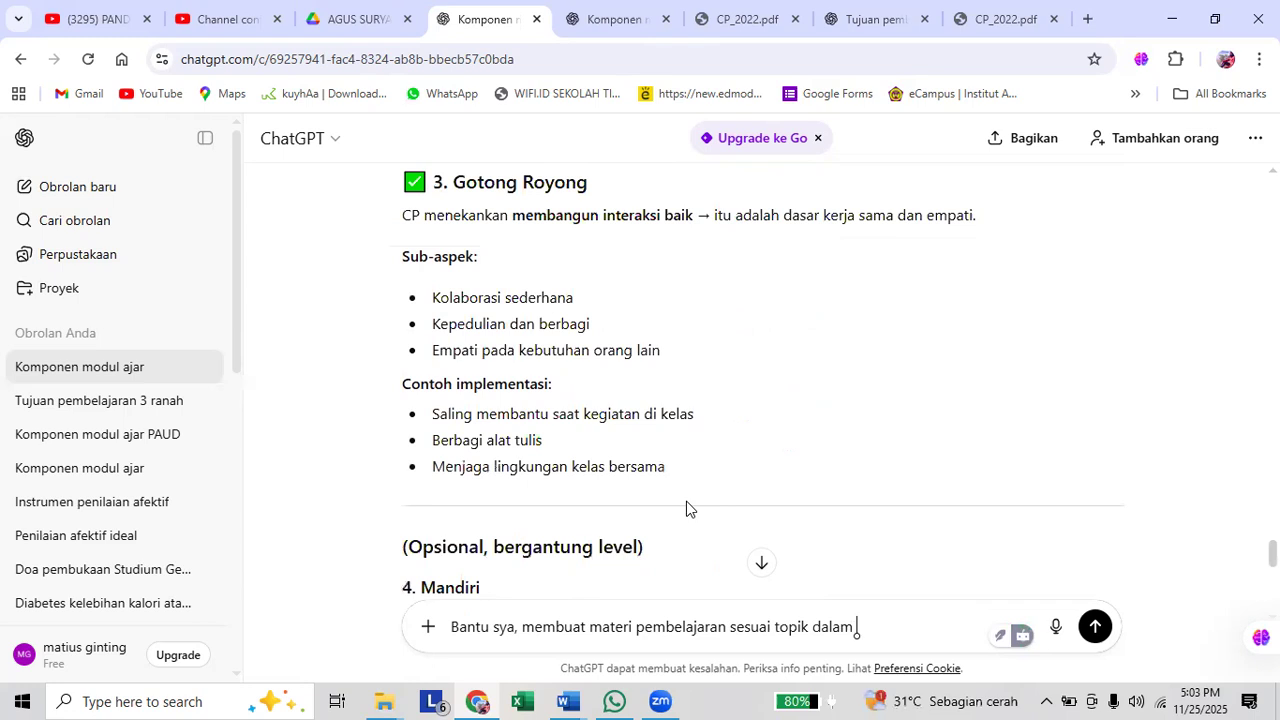
pyautogui.write('CP atau TP')
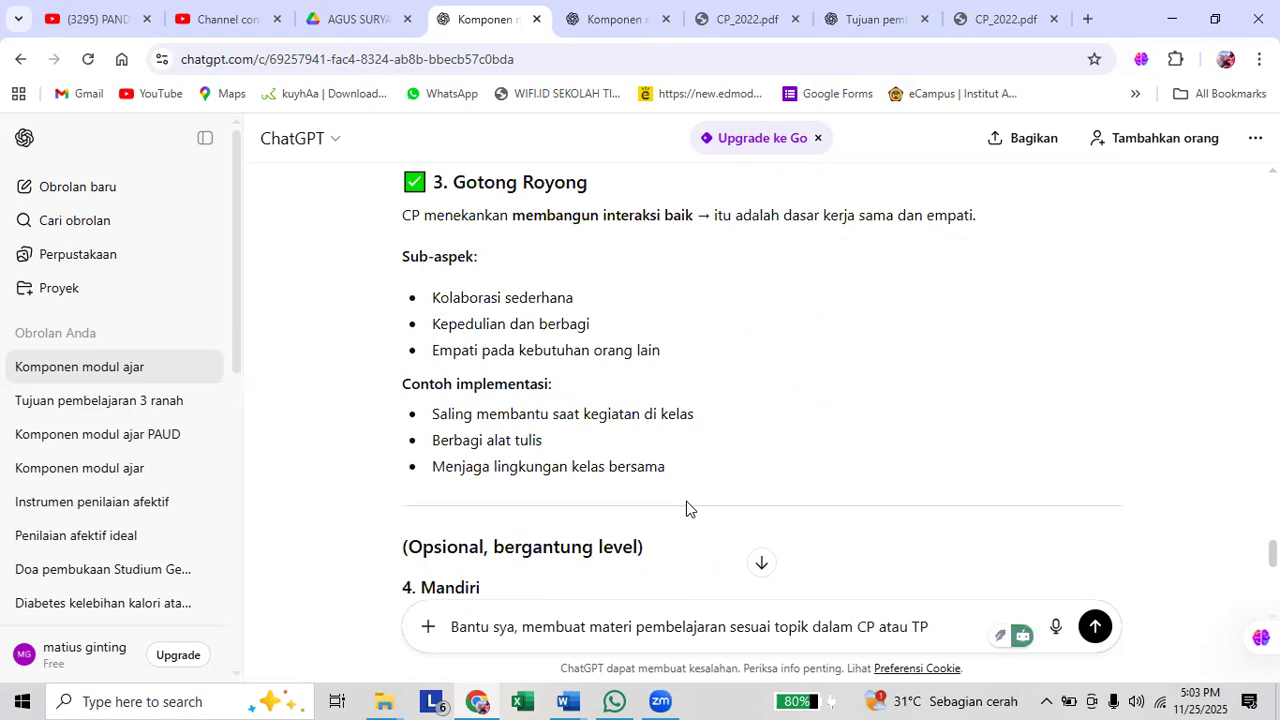
pyautogui.write(', dengan')
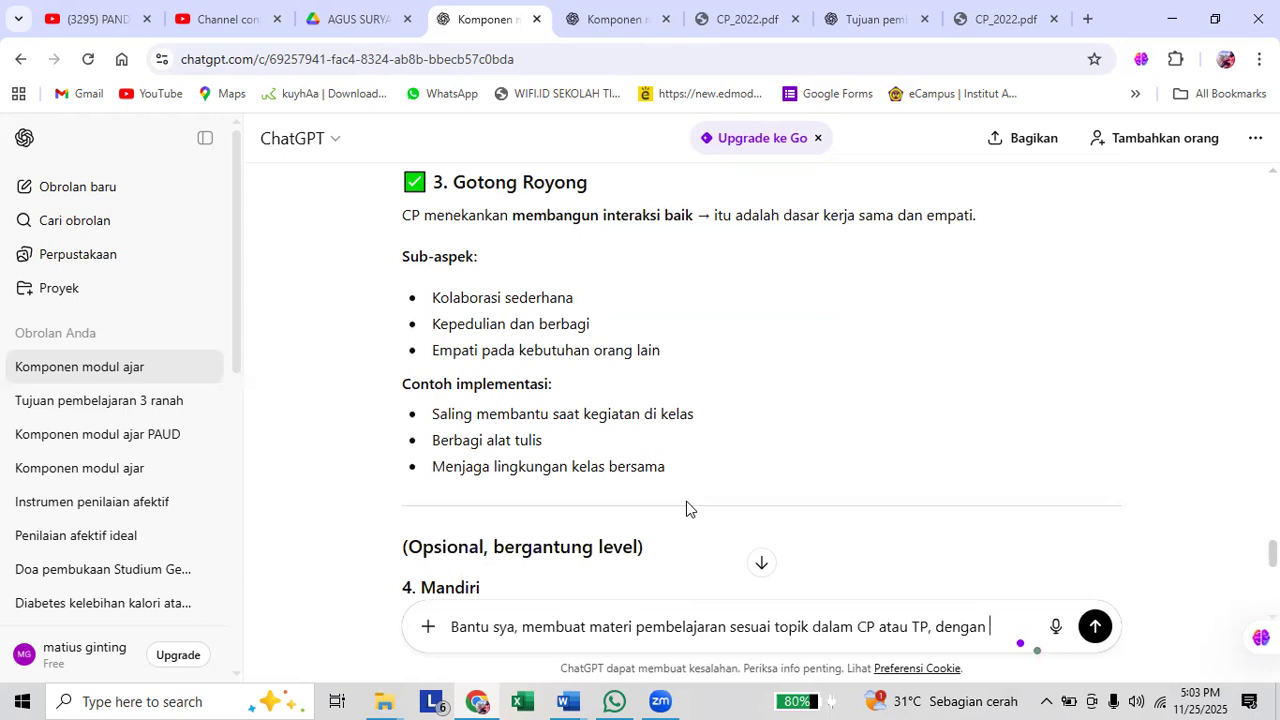
# Extend the prompt with ", dalam 4 jenis pengetahuan".
pyautogui.write('katego')
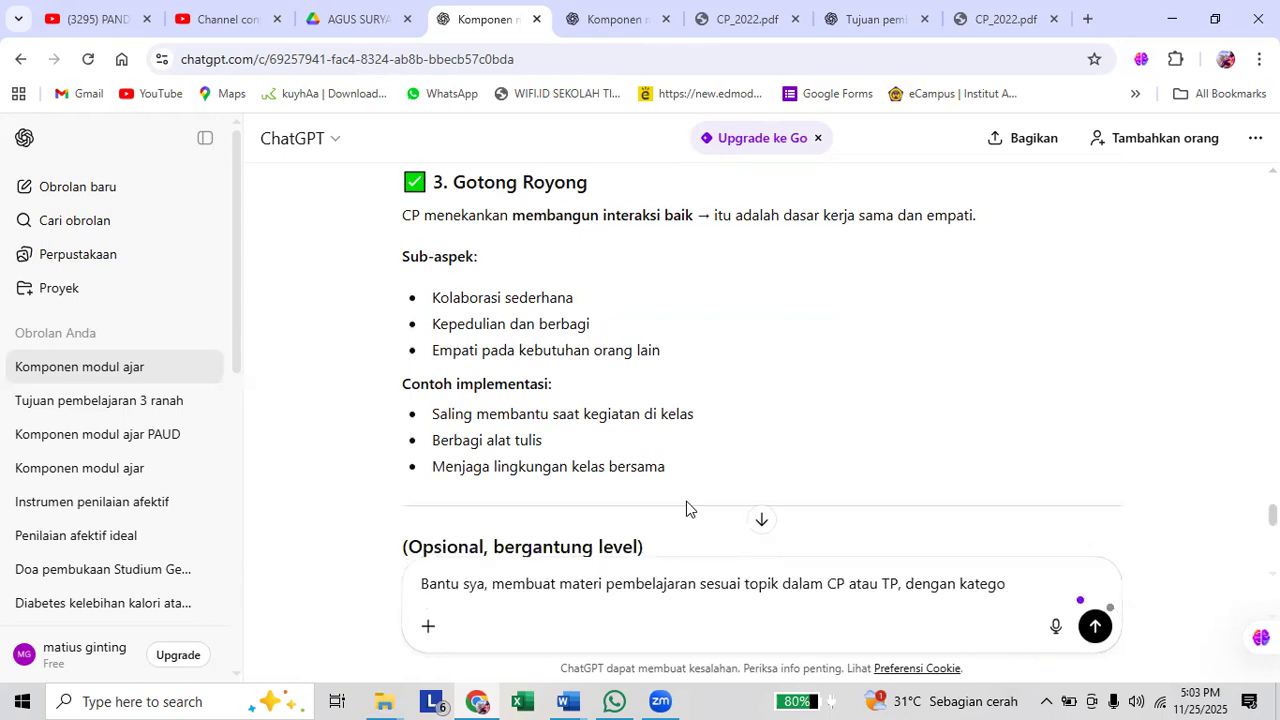
pyautogui.press('BackSpace')
pyautogui.press('BackSpace')
pyautogui.press('BackSpace')
pyautogui.press('BackSpace')
pyautogui.press('BackSpace')
pyautogui.press('BackSpace')
pyautogui.press('BackSpace')
pyautogui.press('BackSpace')
pyautogui.press('BackSpace')
pyautogui.press('BackSpace')
pyautogui.press('BackSpace')
pyautogui.press('BackSpace')
pyautogui.write('alam ')
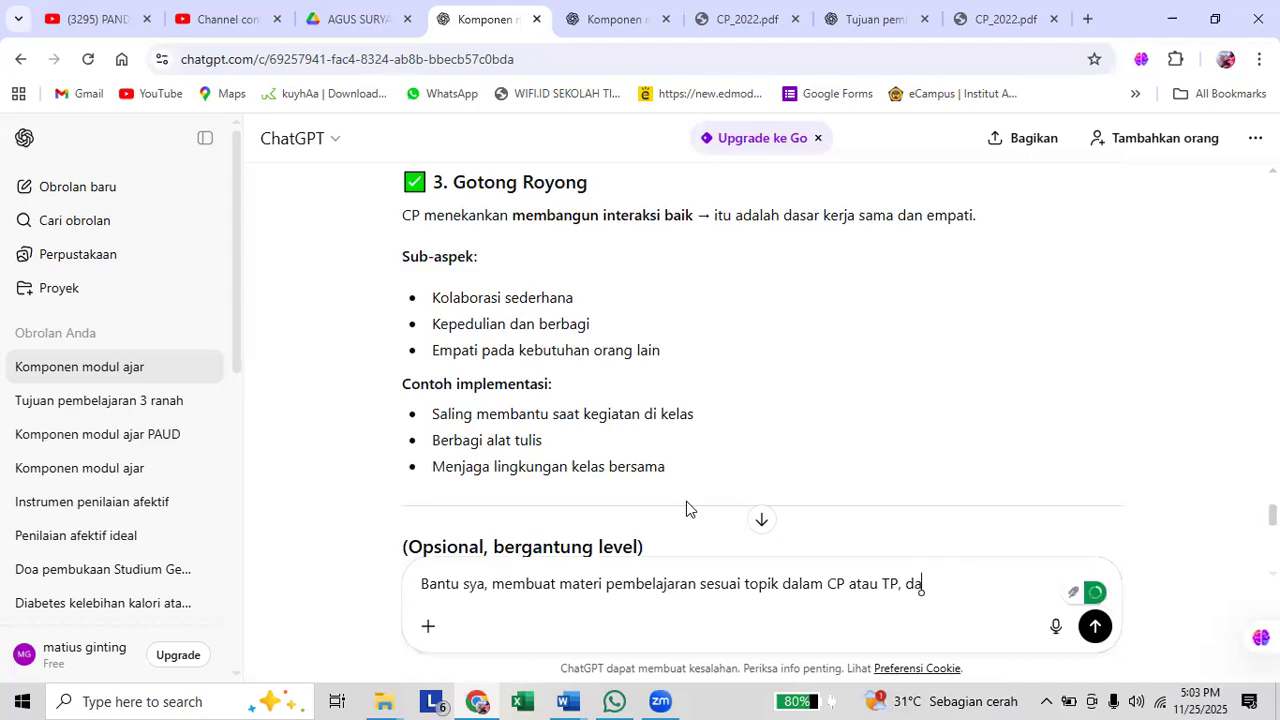
pyautogui.write('4 jenis pengetahuan')
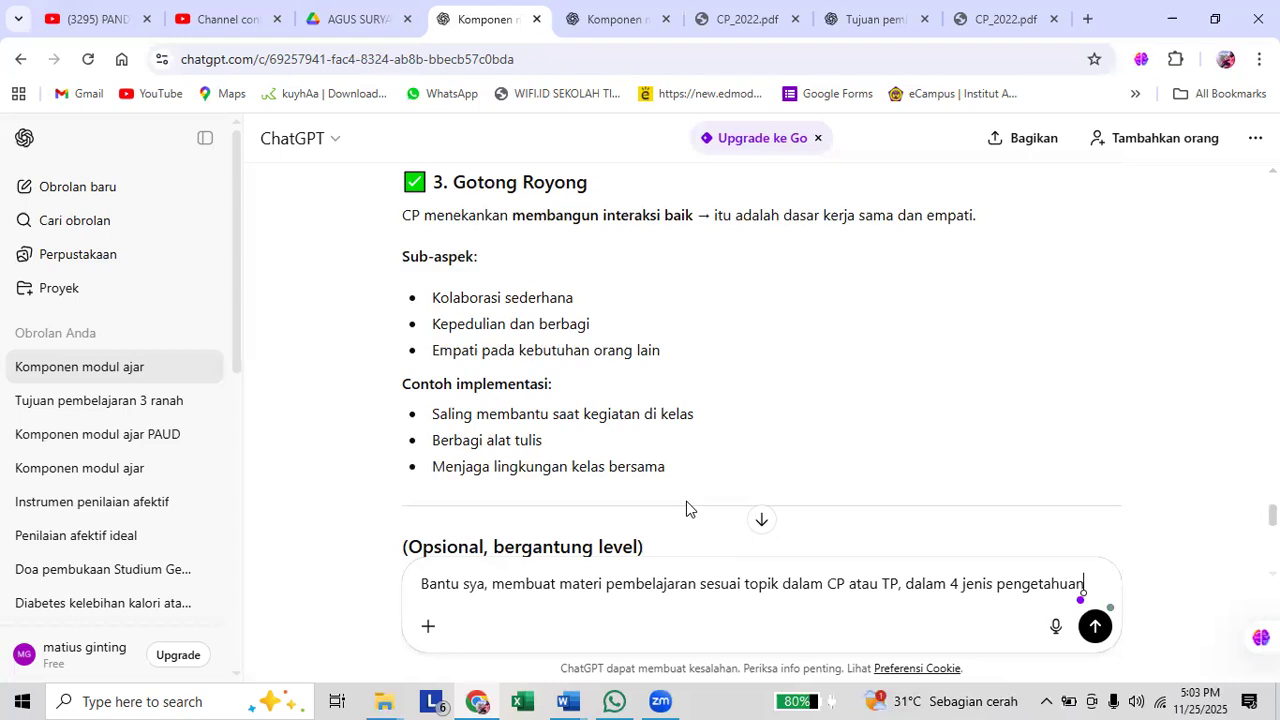
pyautogui.write('.')
pyautogui.write(' Setidaknya')
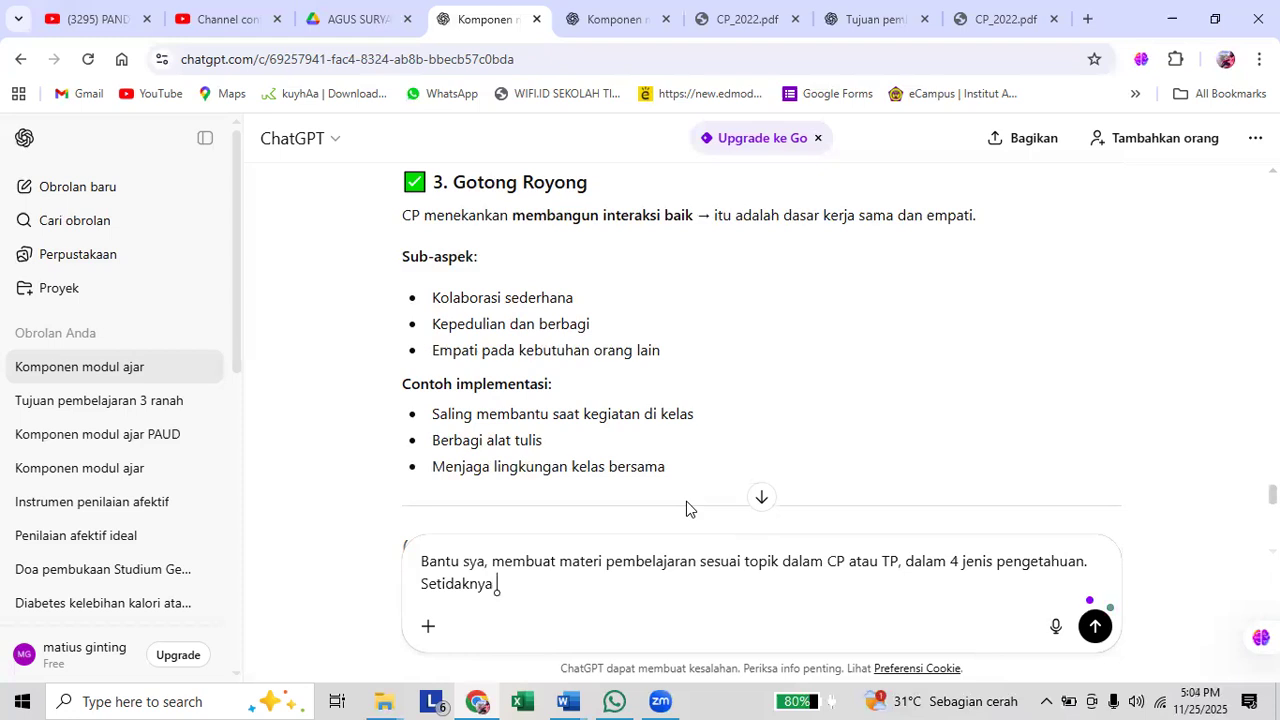
pyautogui.write(' buatkan dalam 500 kata')
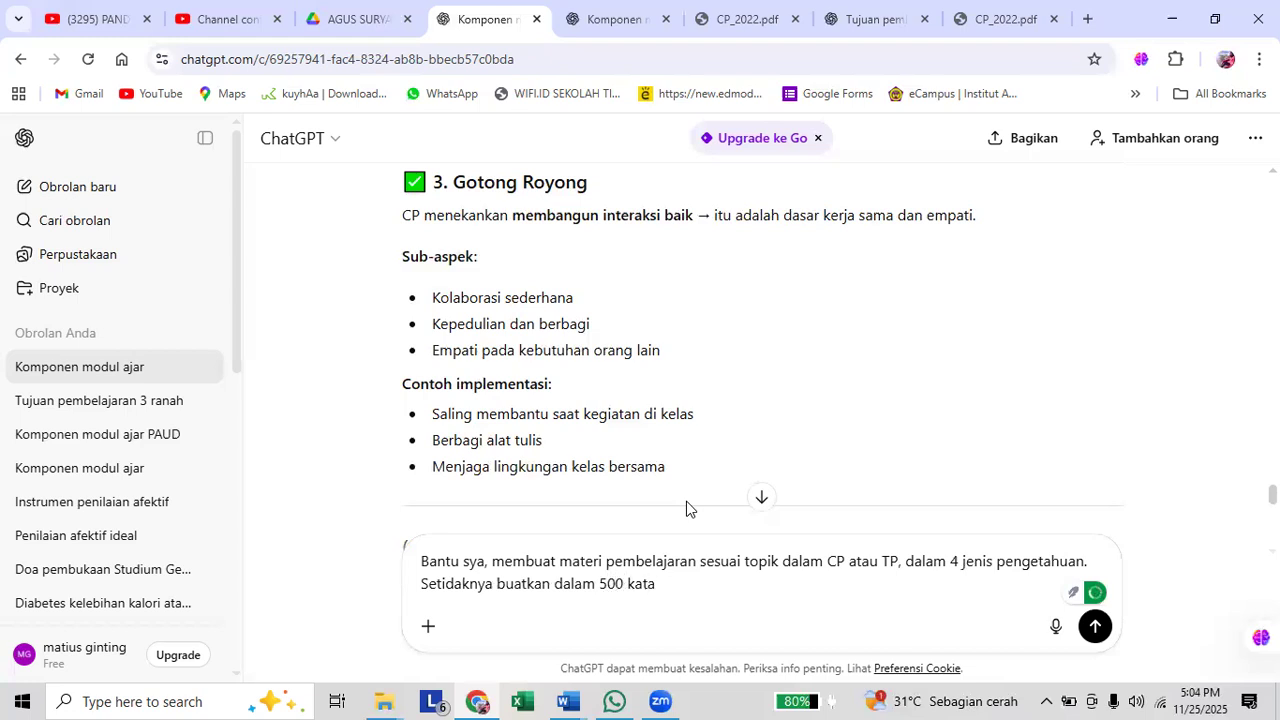
# Finish the prompt with the sentence "Setidaknya buatkan dalam 500 kata" and send it.
pyautogui.press('Return')
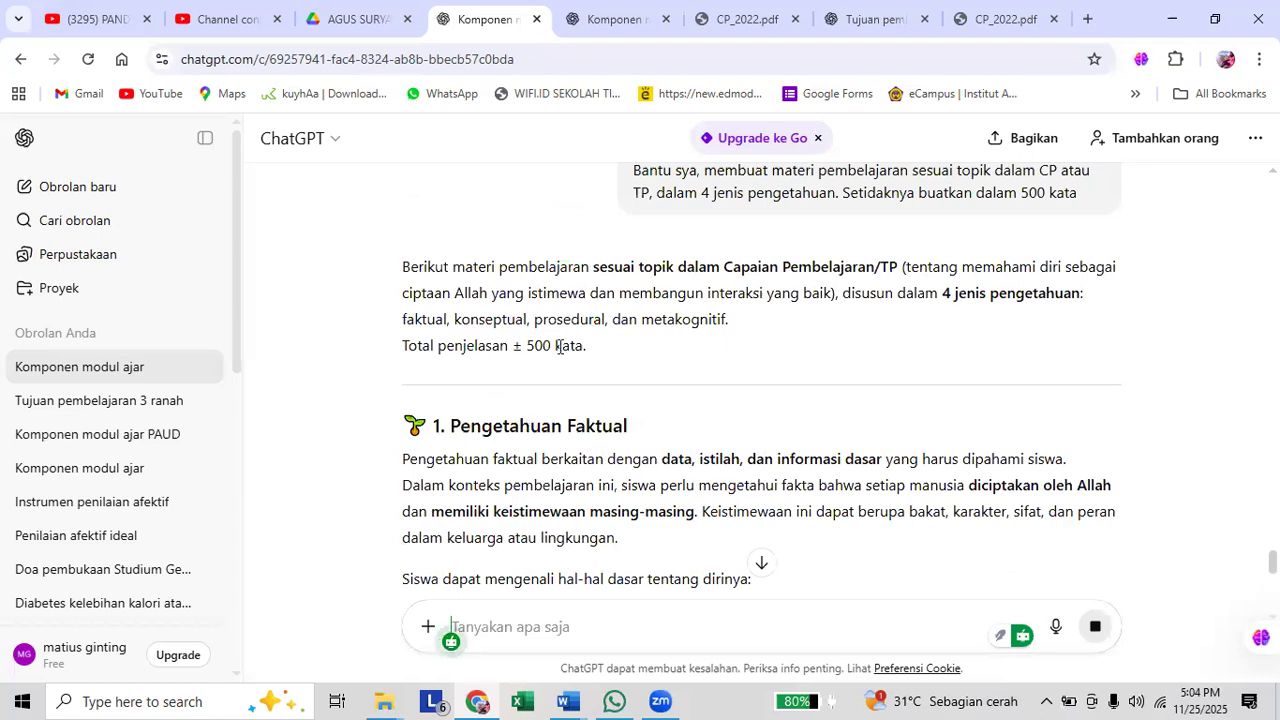
# Copy ChatGPT's learning material from the "1. Pengetahuan Faktual" heading through the last paragraph of "Pengetahuan Metakognitif".
pyautogui.moveTo(589, 348); pyautogui.dragTo(401, 345)
pyautogui.scroll(-1, 540, 370)
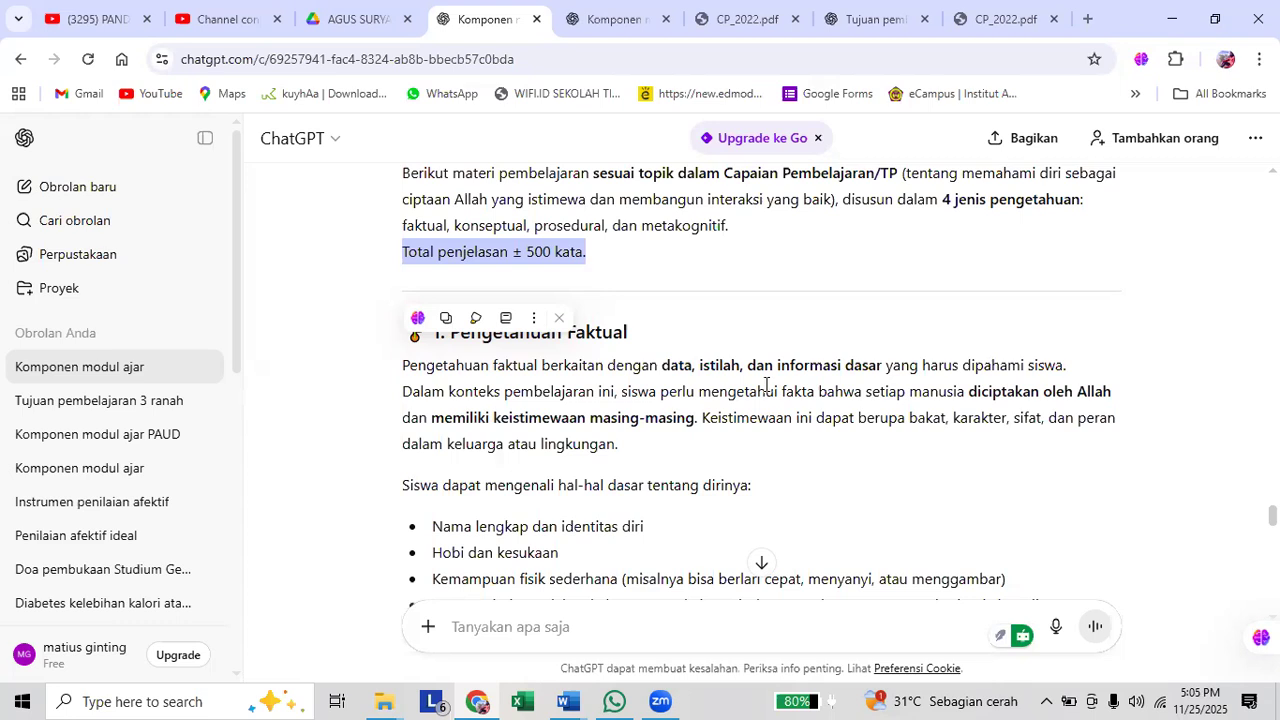
pyautogui.click(780, 437)
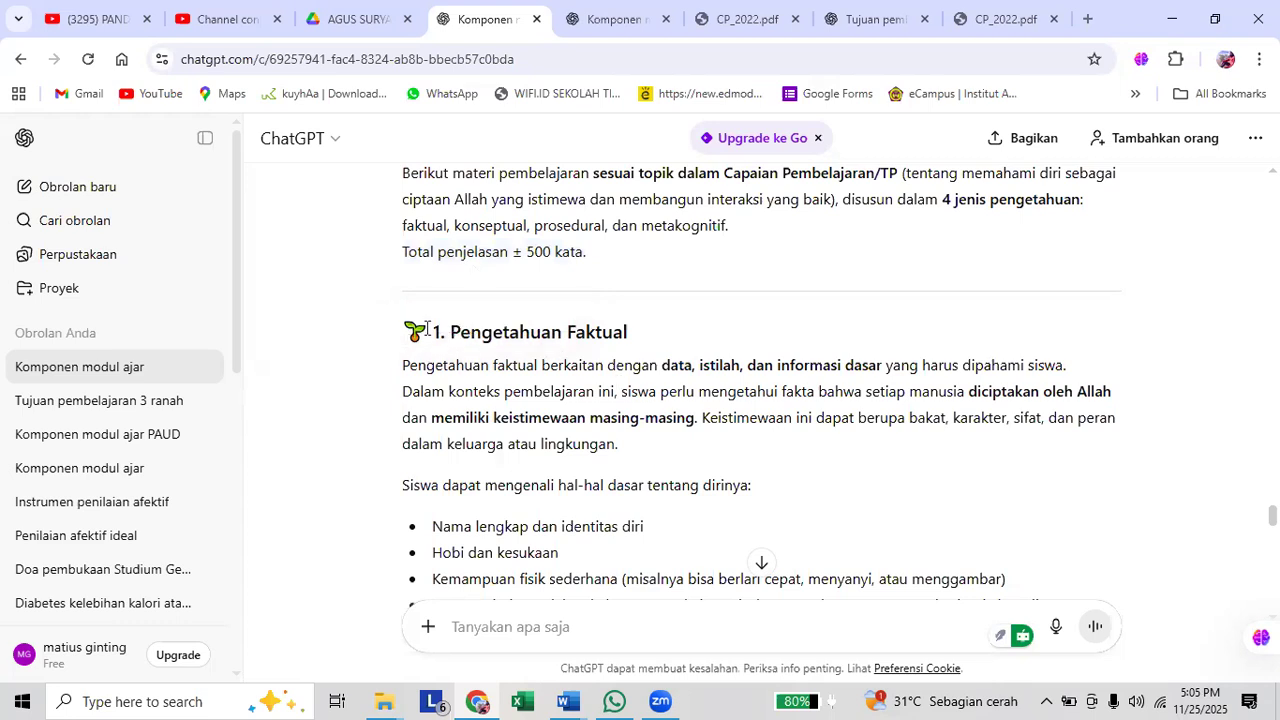
pyautogui.moveTo(427, 329); pyautogui.dragTo(565, 380)
pyautogui.scroll(-3, 563, 378)
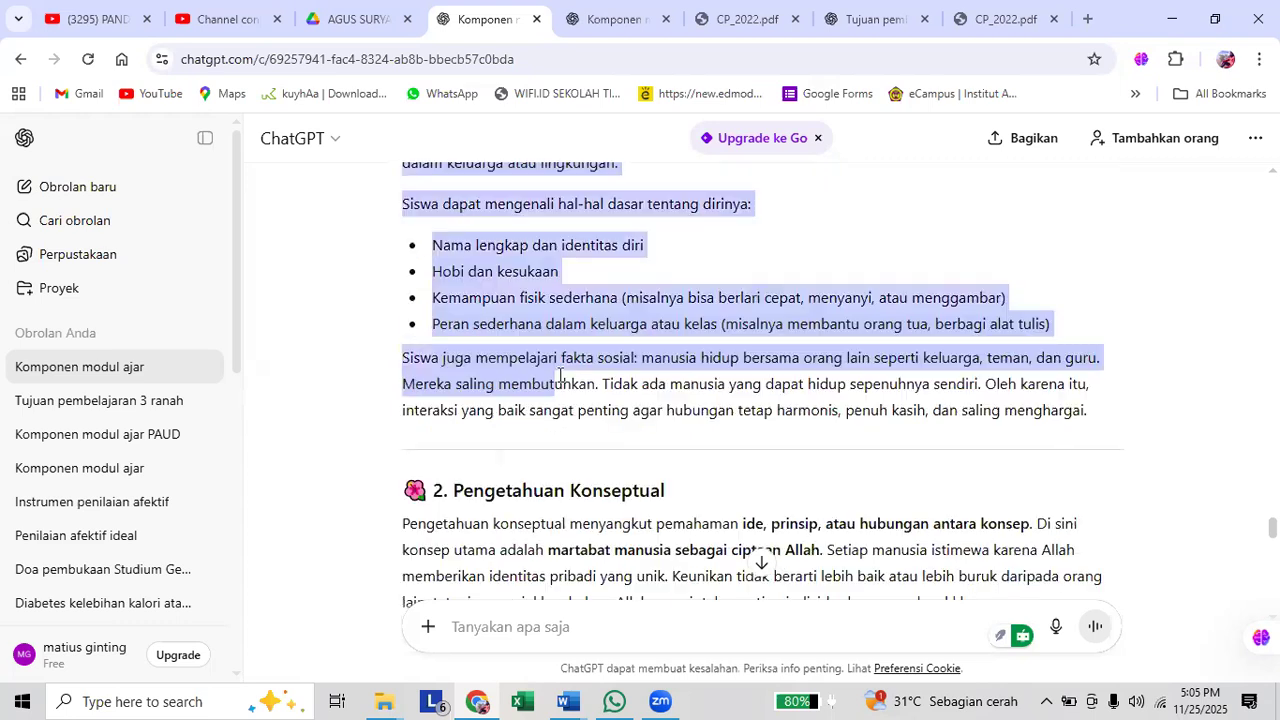
pyautogui.moveTo(578, 377); pyautogui.dragTo(613, 388)
pyautogui.scroll(-2, 607, 385)
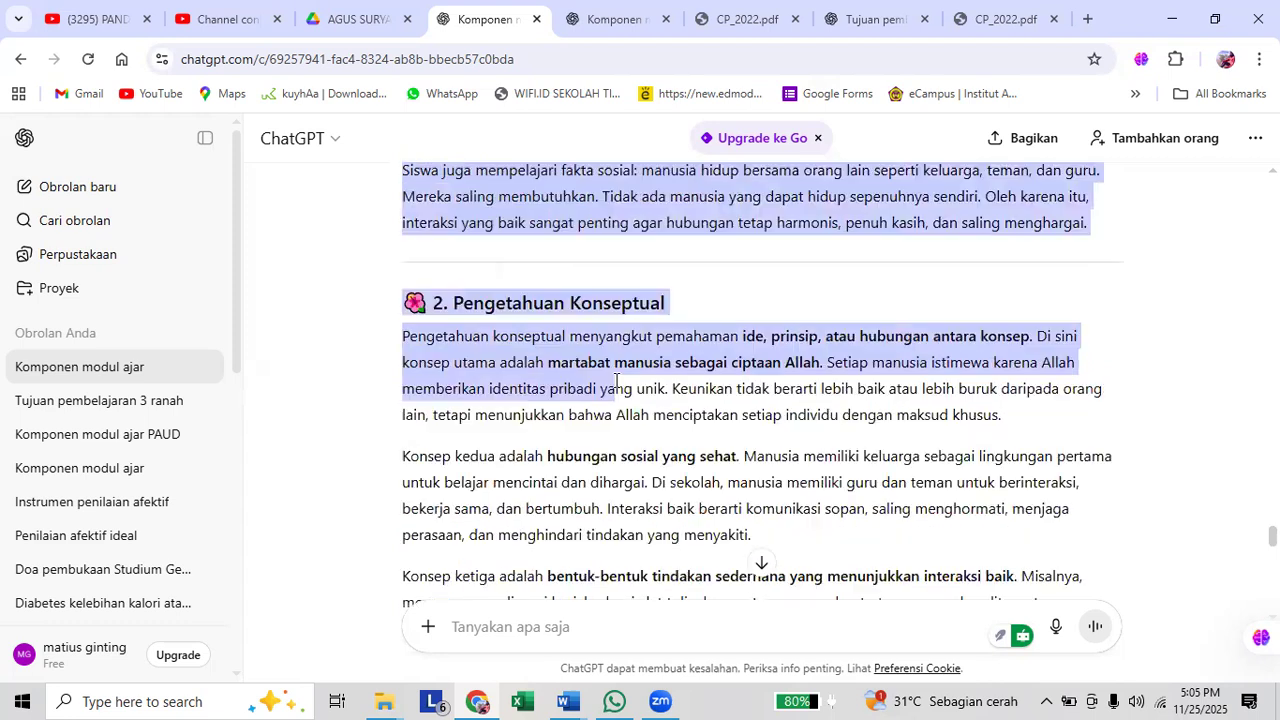
pyautogui.scroll(-4, 697, 400)
pyautogui.moveTo(697, 400); pyautogui.dragTo(962, 522)
pyautogui.scroll(-5, 701, 416)
pyautogui.scroll(-4, 914, 512)
pyautogui.rightClick(831, 477)
pyautogui.click(540, 247)
# Switch to Document2 in Word and add the line "Materi Pembelajaran" below the Gotong Royong sub-aspects.
pyautogui.moveTo(567, 701)
pyautogui.click(716, 619)
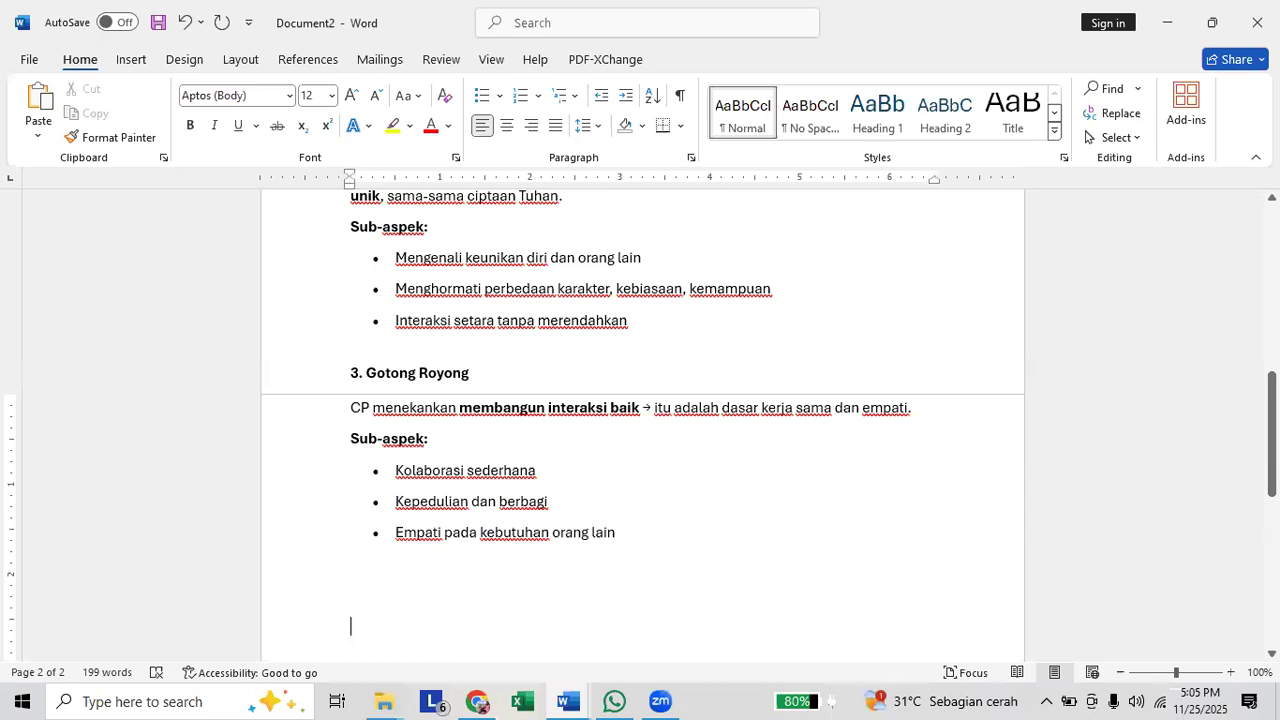
pyautogui.write('MATERI')
pyautogui.press('BackSpace')
pyautogui.press('BackSpace')
pyautogui.press('BackSpace')
pyautogui.press('BackSpace')
pyautogui.press('BackSpace')
pyautogui.write('ater')
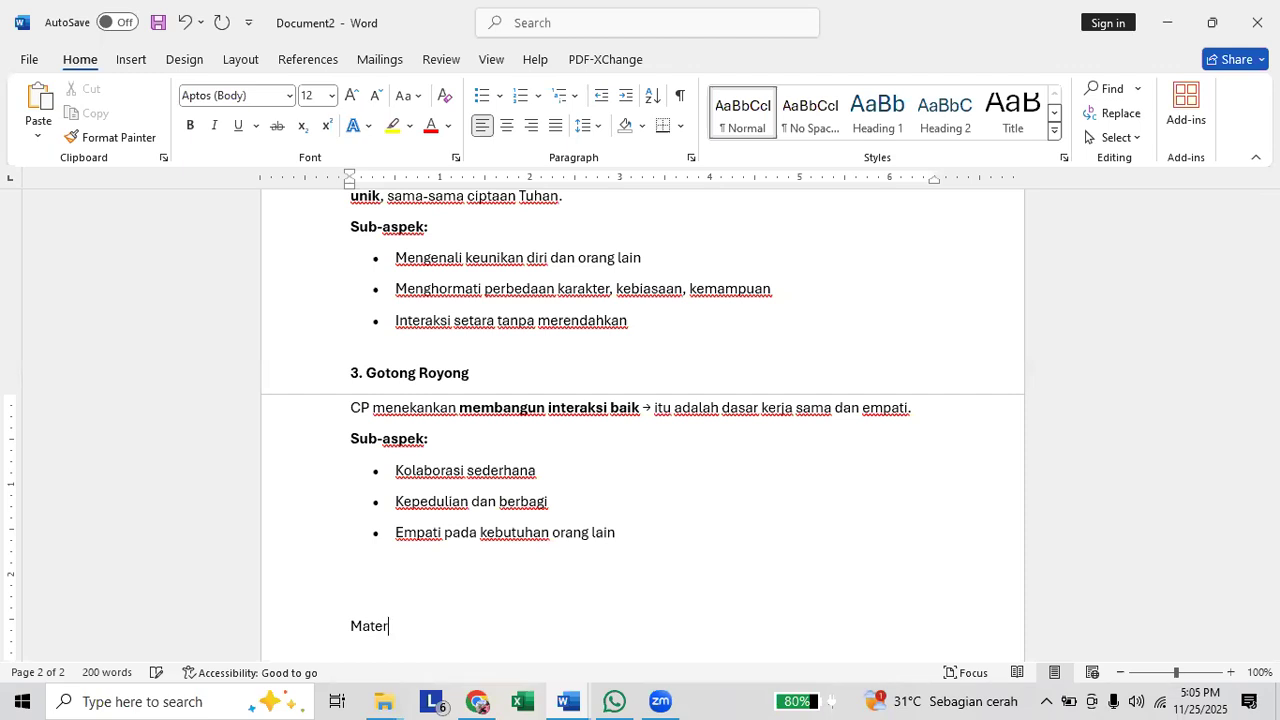
pyautogui.write('i Pembelajaran')
pyautogui.press('Return')
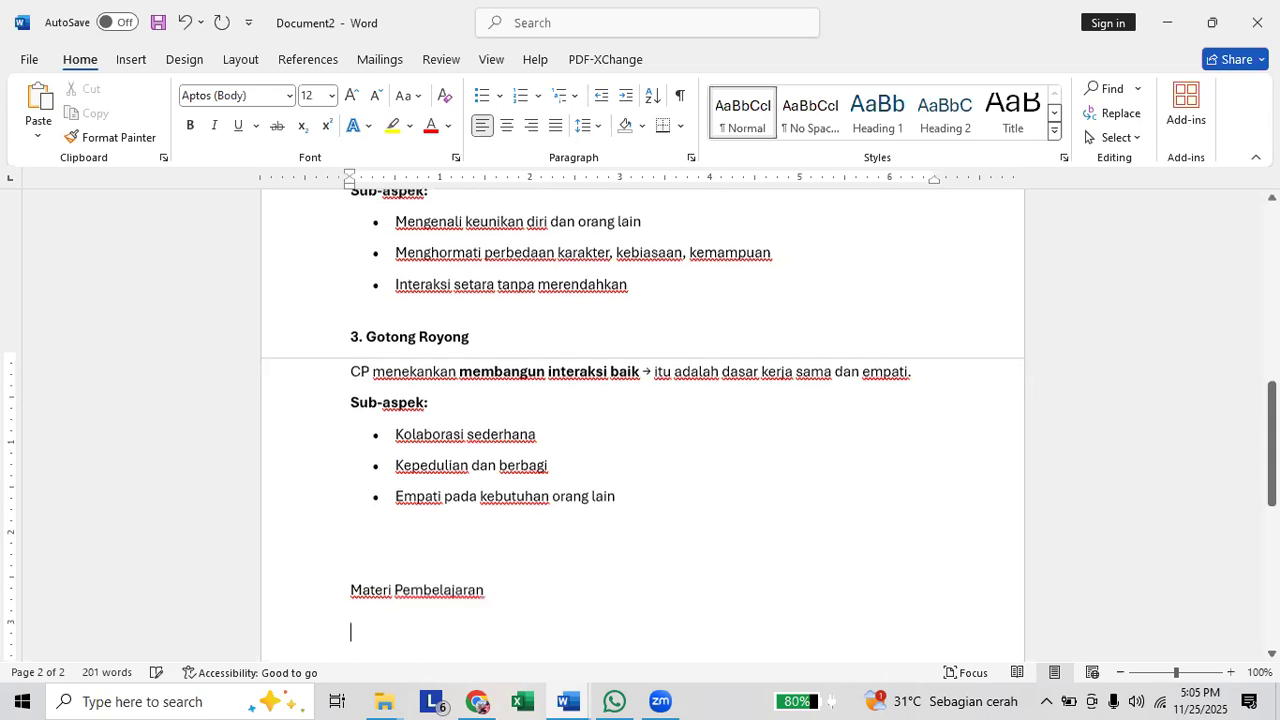
# Paste the copied learning material under "Materi Pembelajaran" and leave blank lines after the text.
pyautogui.hotkey('ctrl', 'v')
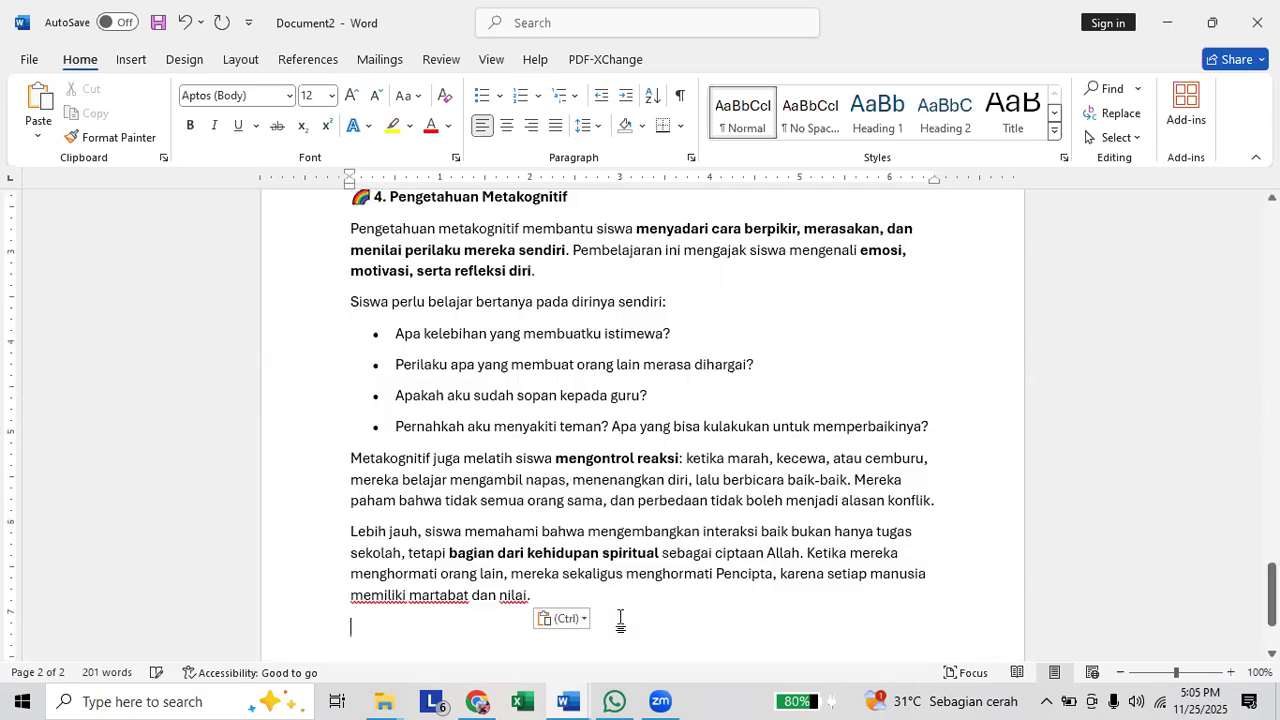
pyautogui.scroll(-2, 620, 609)
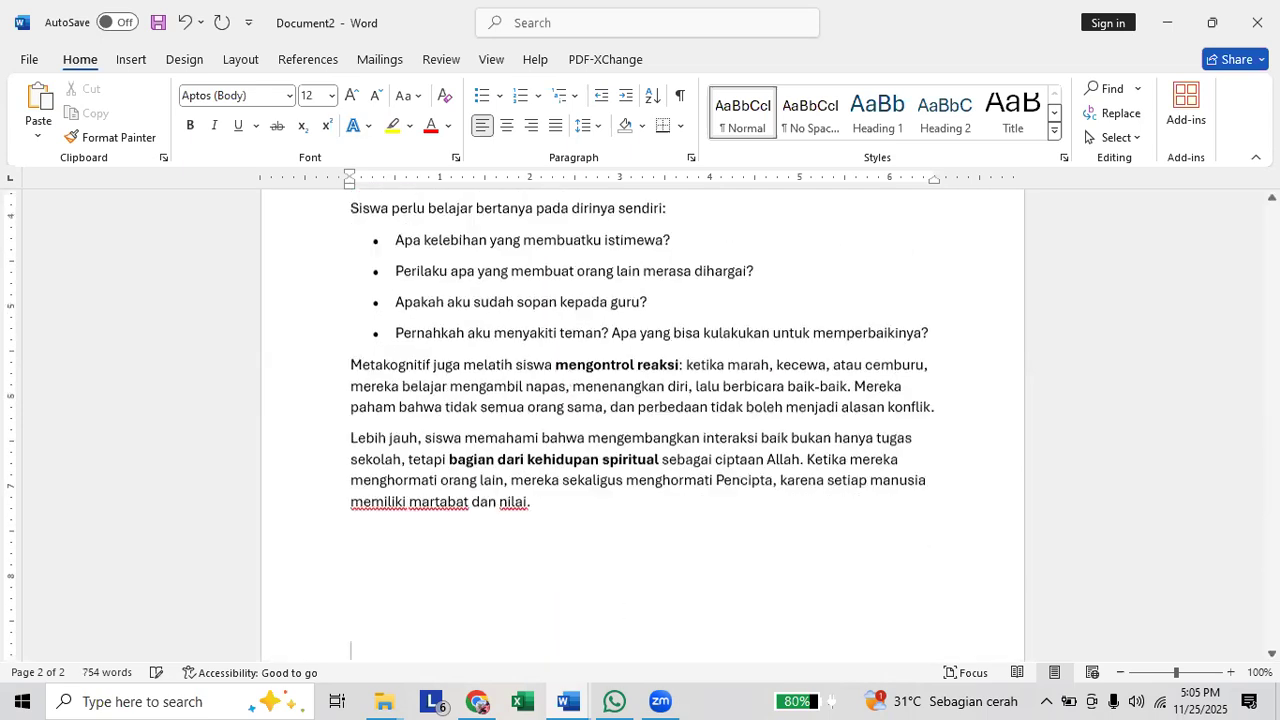
pyautogui.scroll(-1, 620, 607)
# Check which module component follows "Materi Pembelajaran" in the Word document with the module prompts.
pyautogui.hotkey('alt', 'Tab')
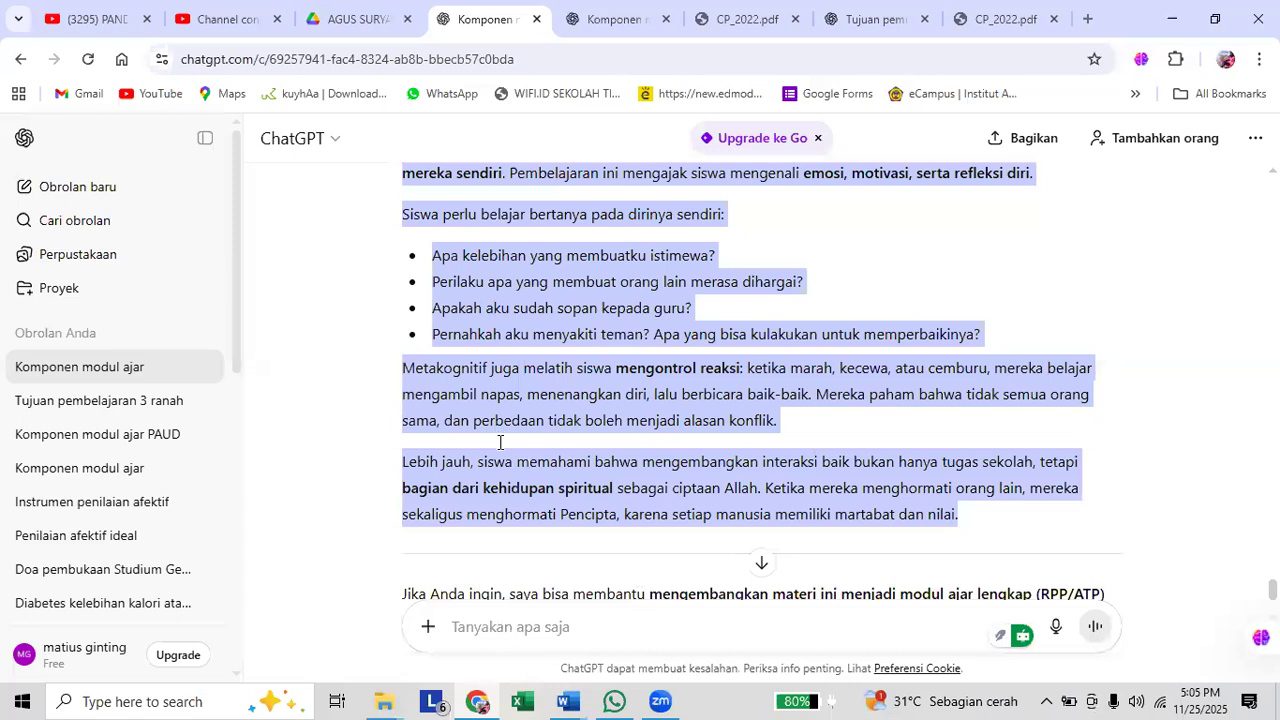
pyautogui.hotkey('alt', 'Tab')
pyautogui.scroll(-3, 498, 444)
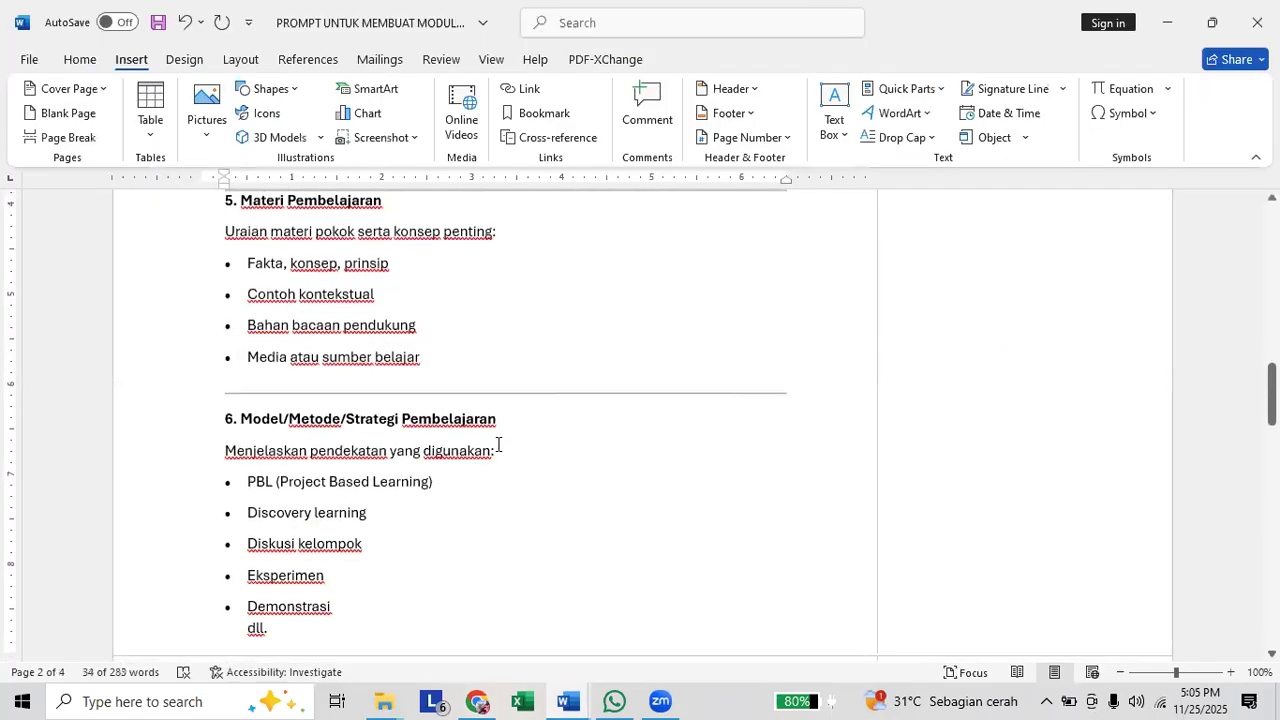
pyautogui.hotkey('alt', 'Tab')
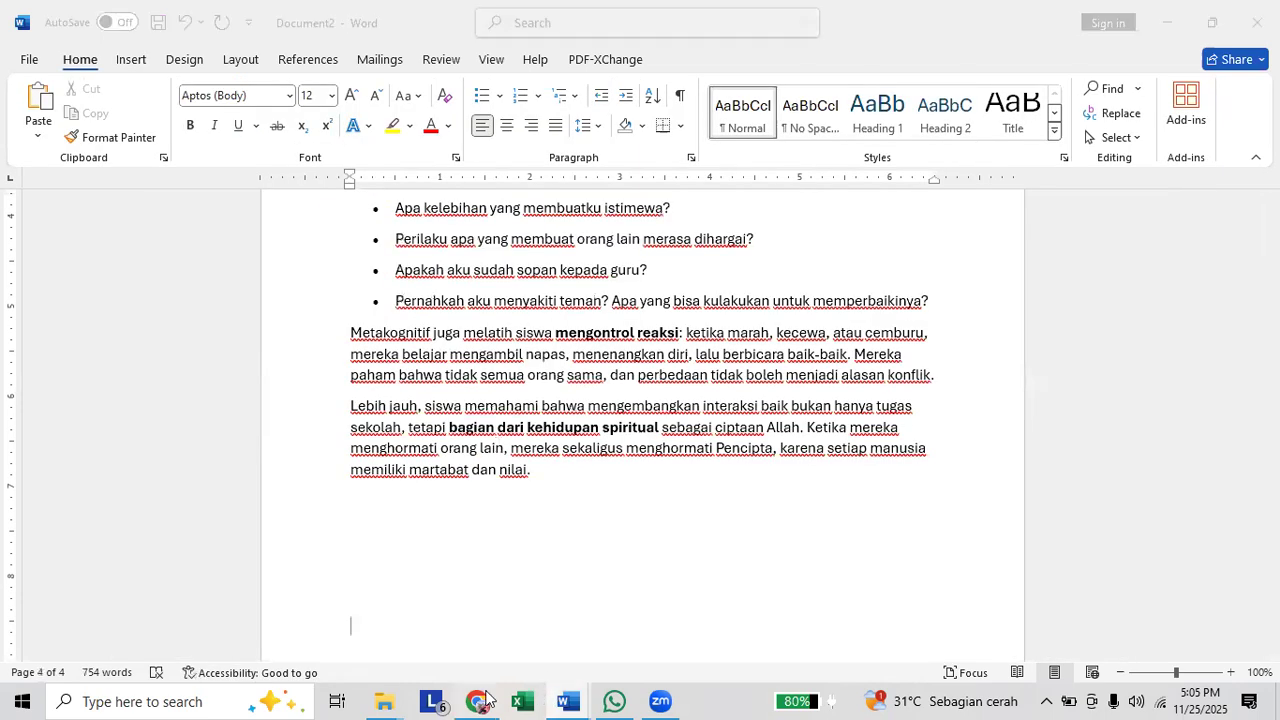
# Return to the ChatGPT chat in Chrome and begin a prompt with "Bantu saya memilih metode yang sederhana".
pyautogui.click(484, 700)
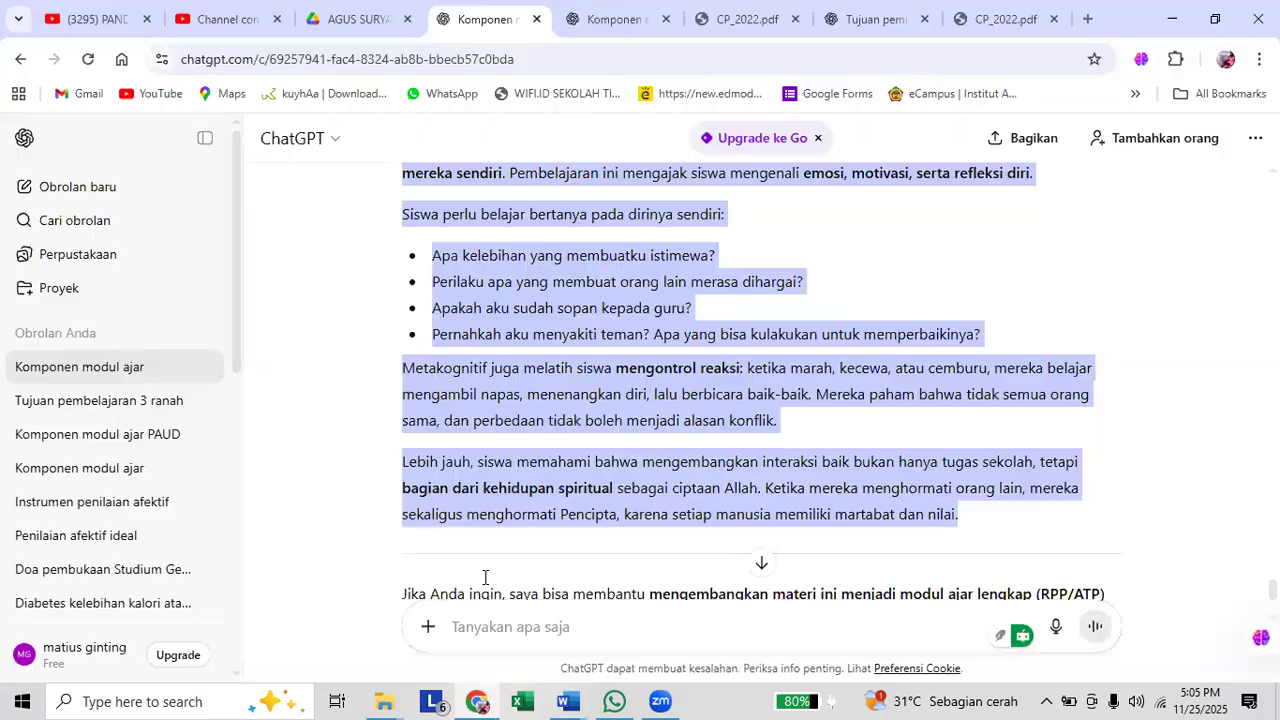
pyautogui.click(515, 626)
pyautogui.write('Bantu saya men')
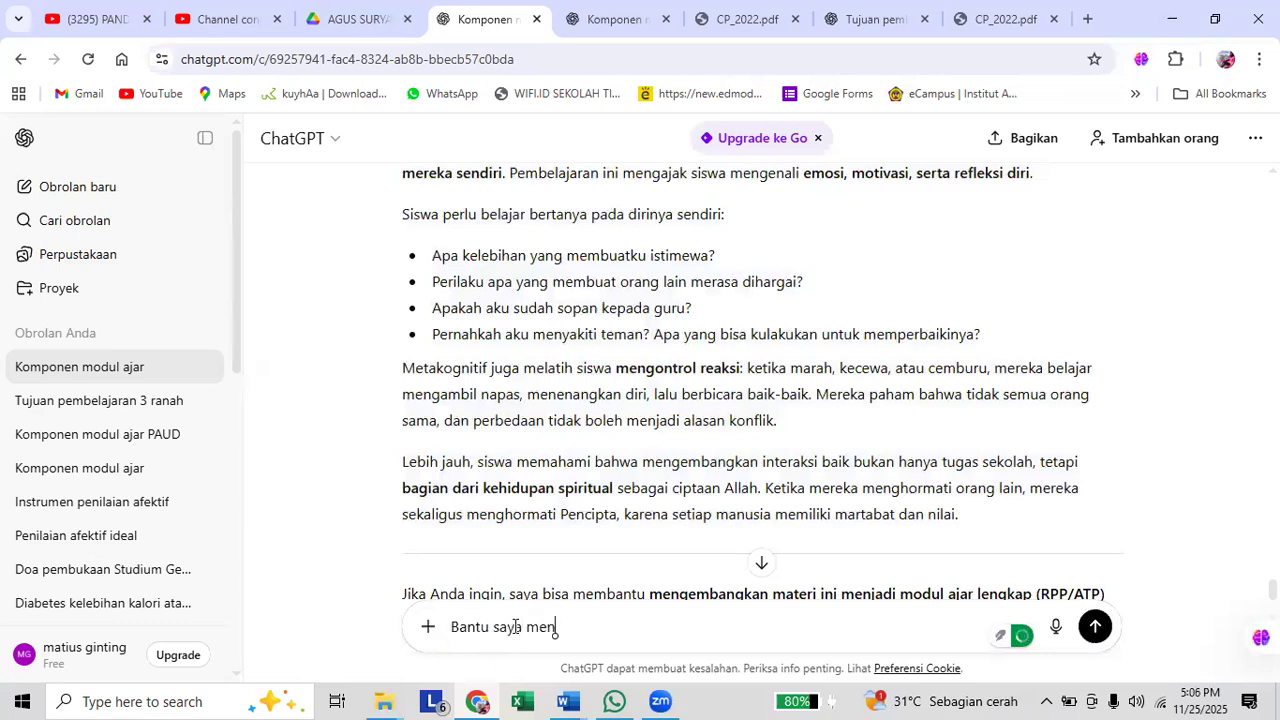
pyautogui.press('BackSpace')
pyautogui.write('milih meto')
pyautogui.write('de da')
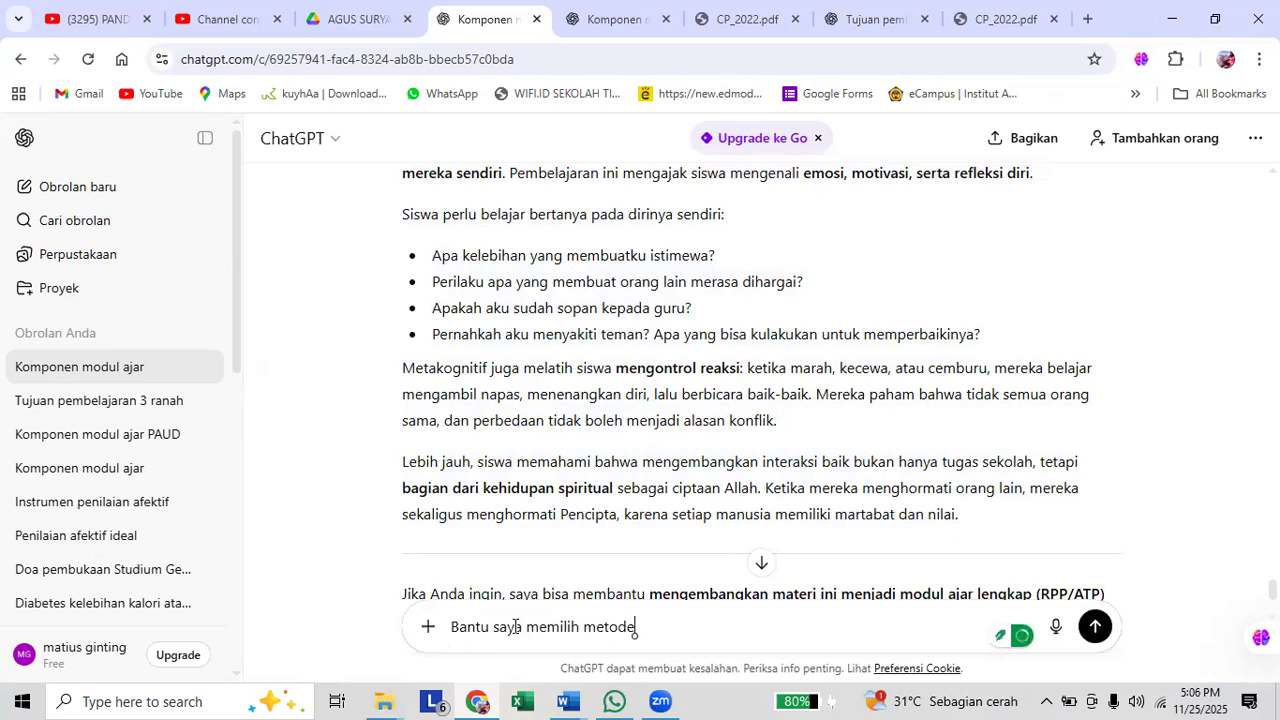
pyautogui.write('n')
pyautogui.press('BackSpace')
pyautogui.press('BackSpace')
# Continue the ChatGPT prompt with "untuk mengajarkan materi di atas dan juga".
pyautogui.press('BackSpace')
pyautogui.write('yang ')
pyautogui.write('sederhana')
pyautogui.write(' untuk meng')
pyautogui.write('ahar')
pyautogui.press('BackSpace')
pyautogui.press('BackSpace')
pyautogui.press('BackSpace')
pyautogui.write('jarkan ')
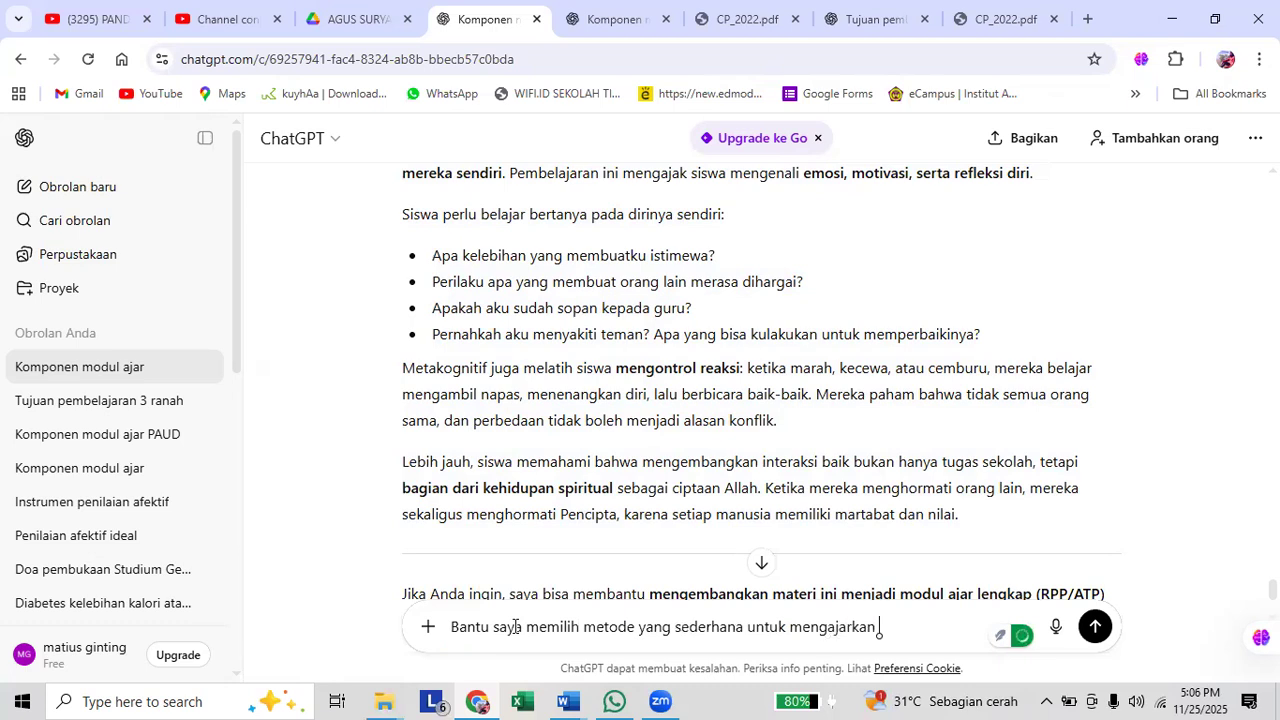
pyautogui.write('materi di atas da')
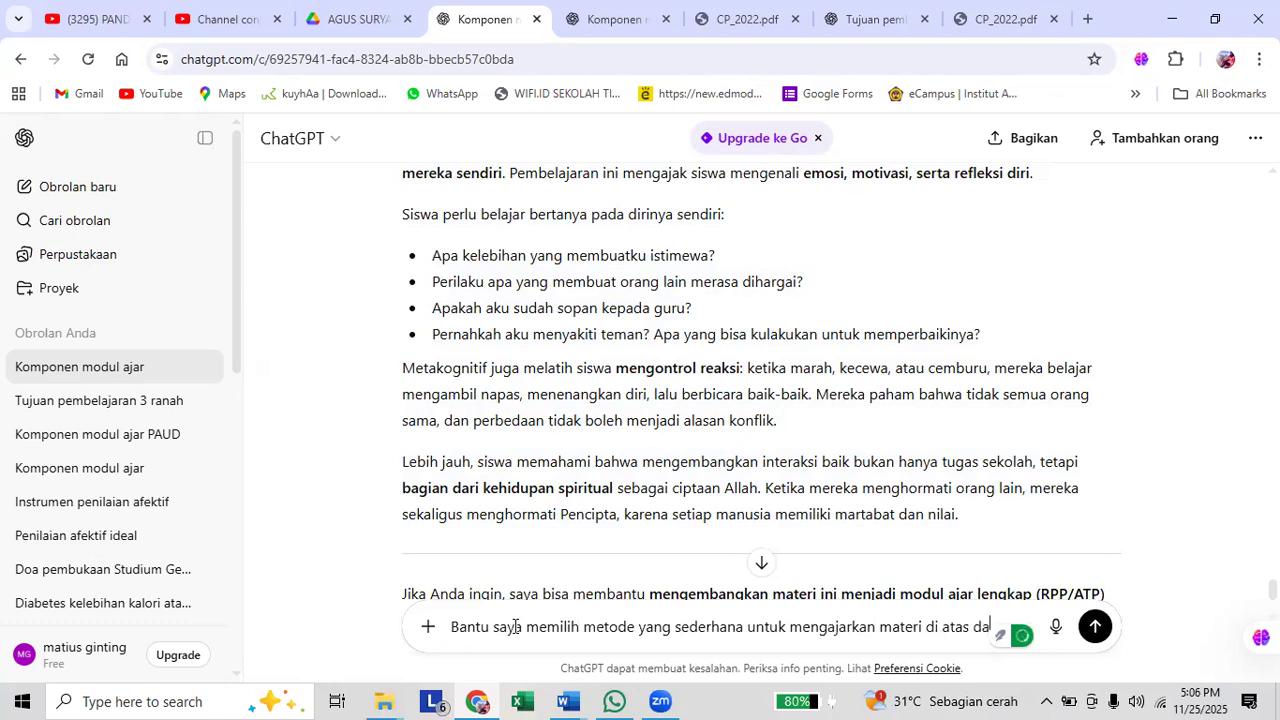
pyautogui.write('n')
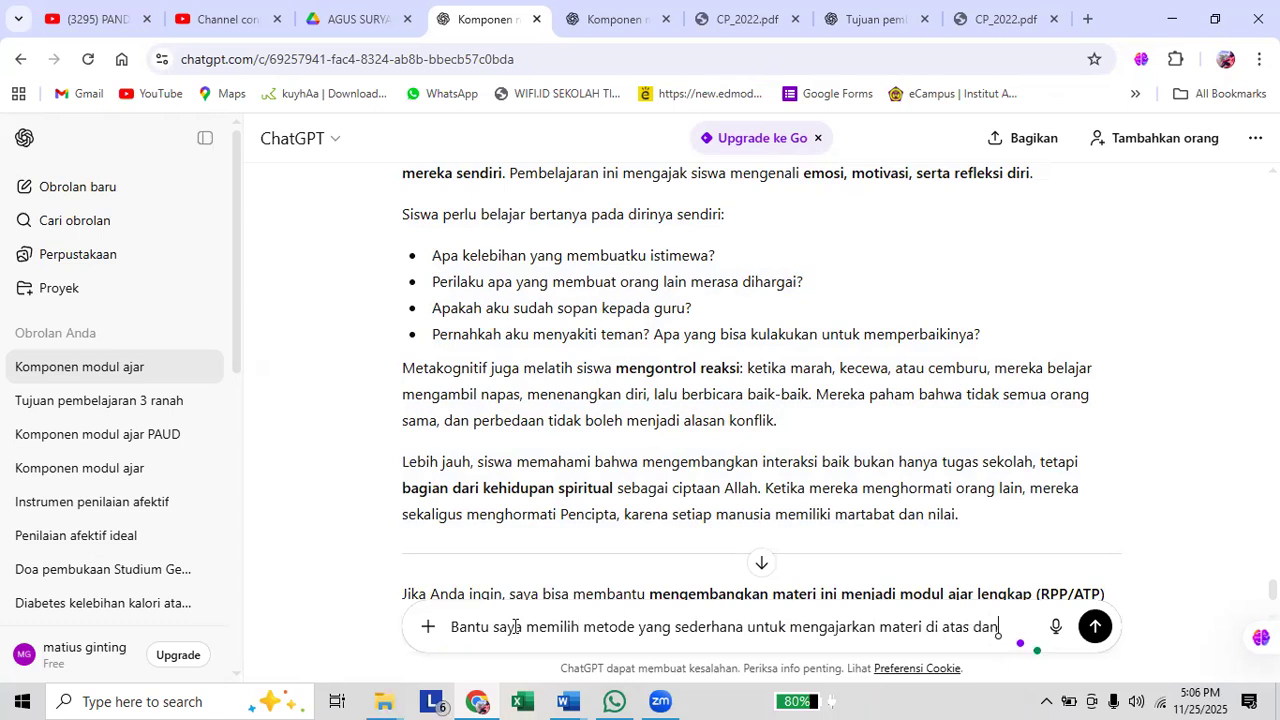
pyautogui.write(' juga')
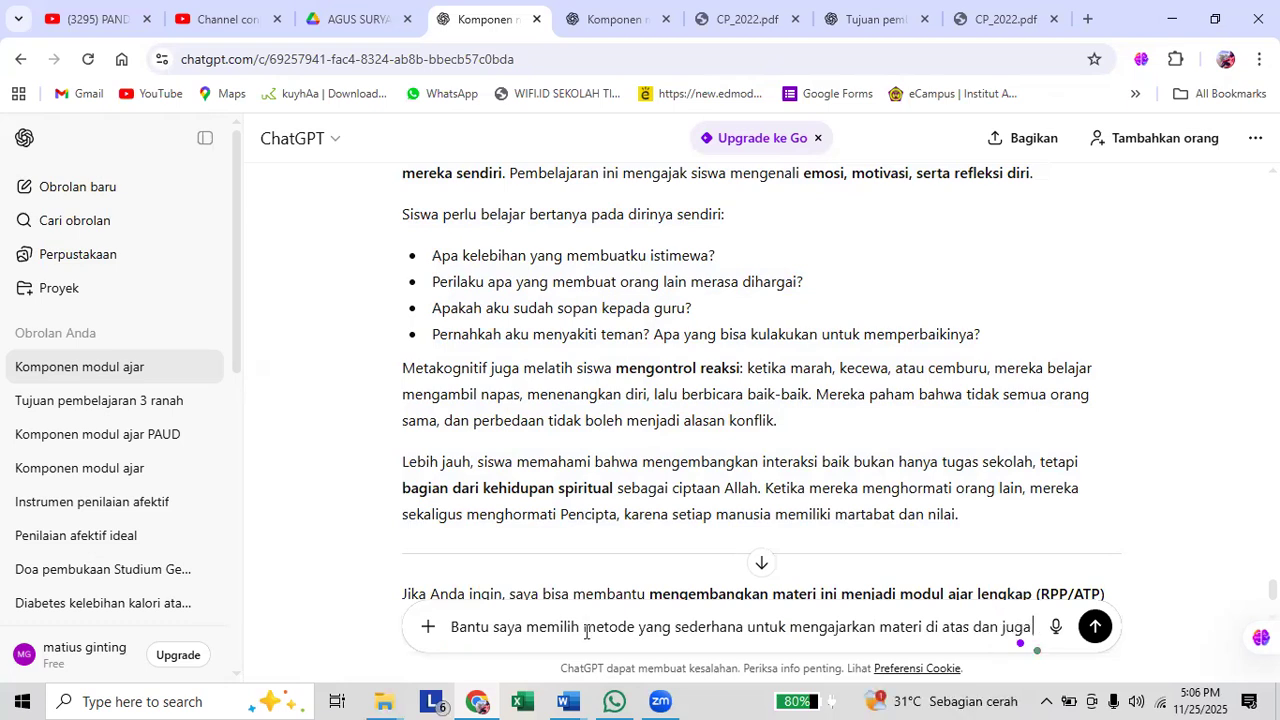
pyautogui.write(' media apa ya')
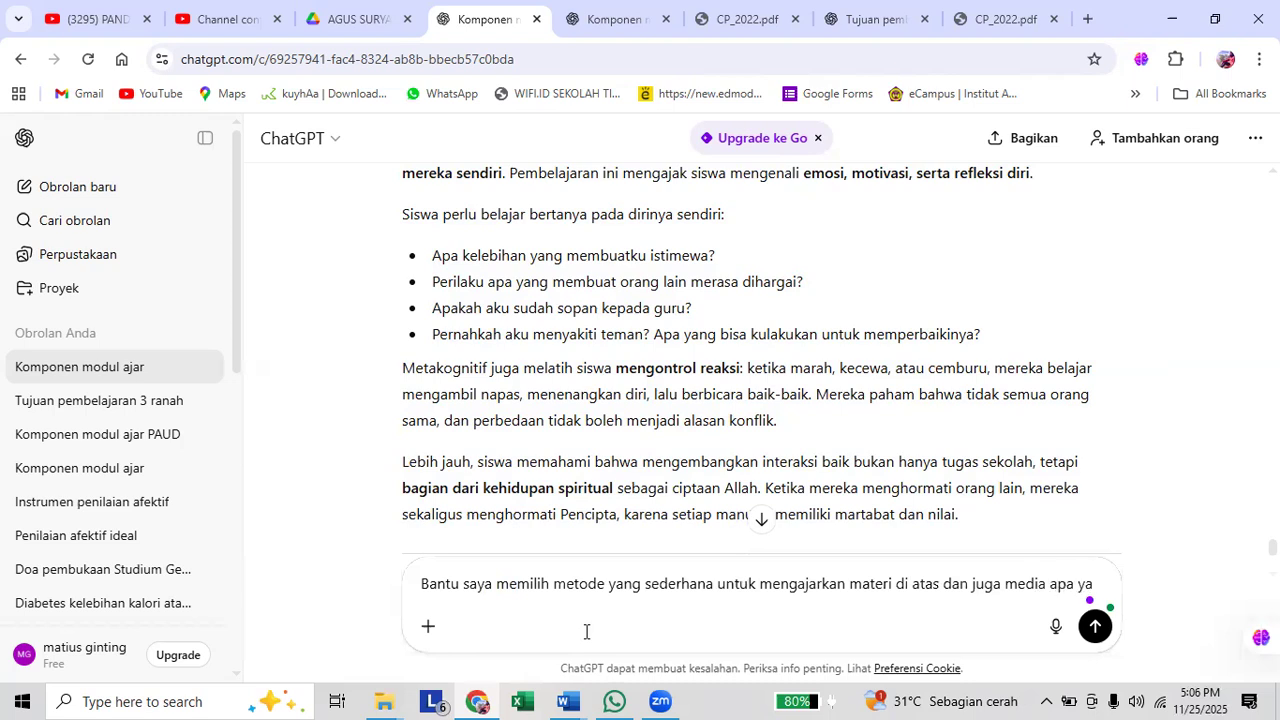
pyautogui.write('ng')
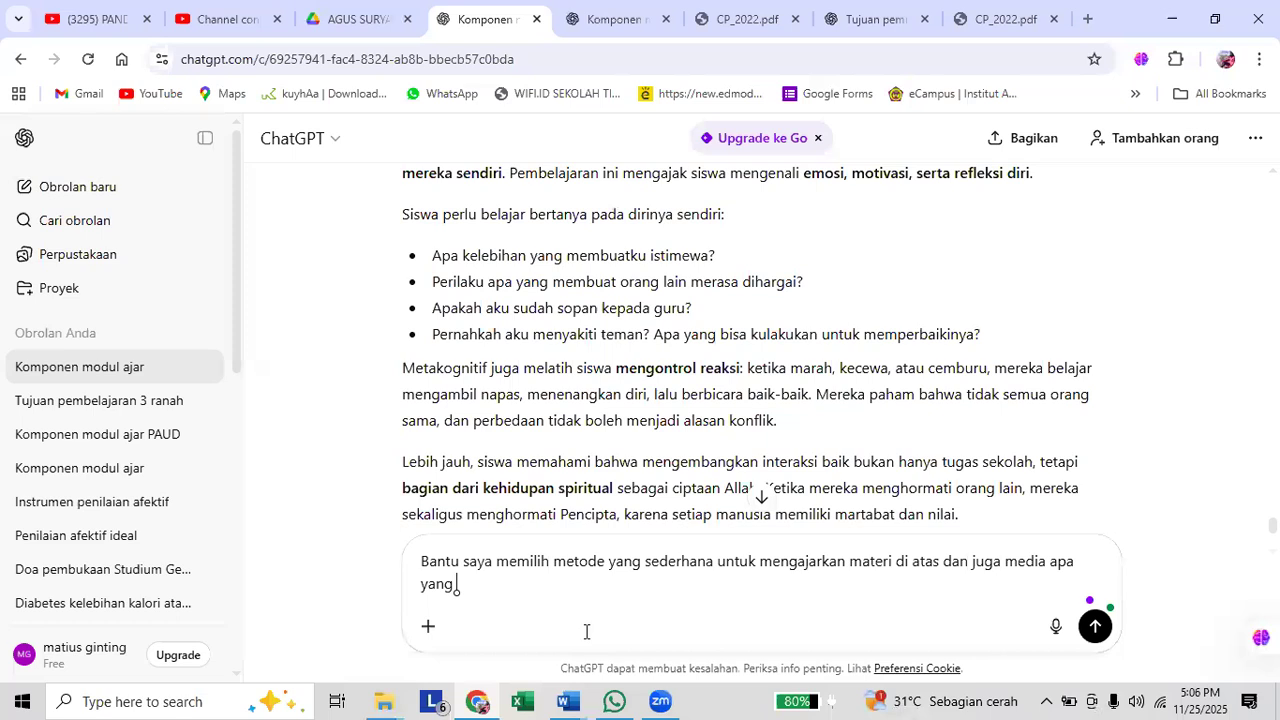
pyautogui.write(' baik untuk memba')
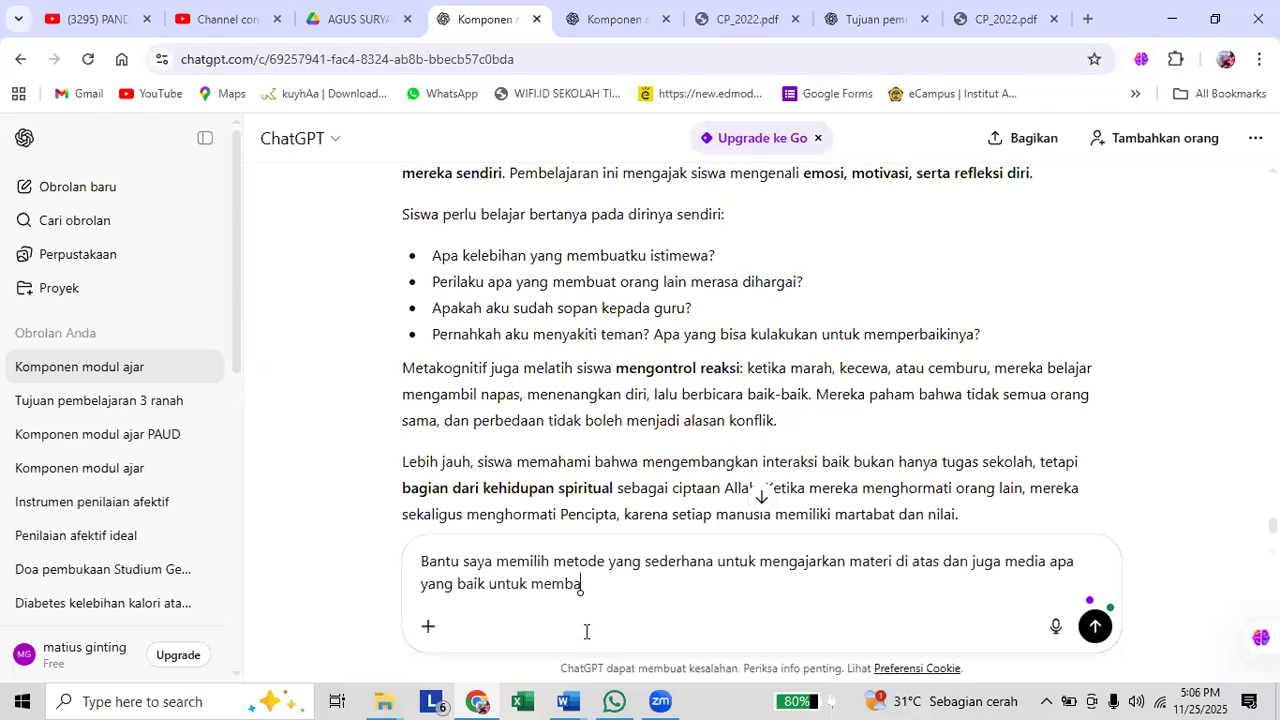
pyautogui.write('ntu siswa mema')
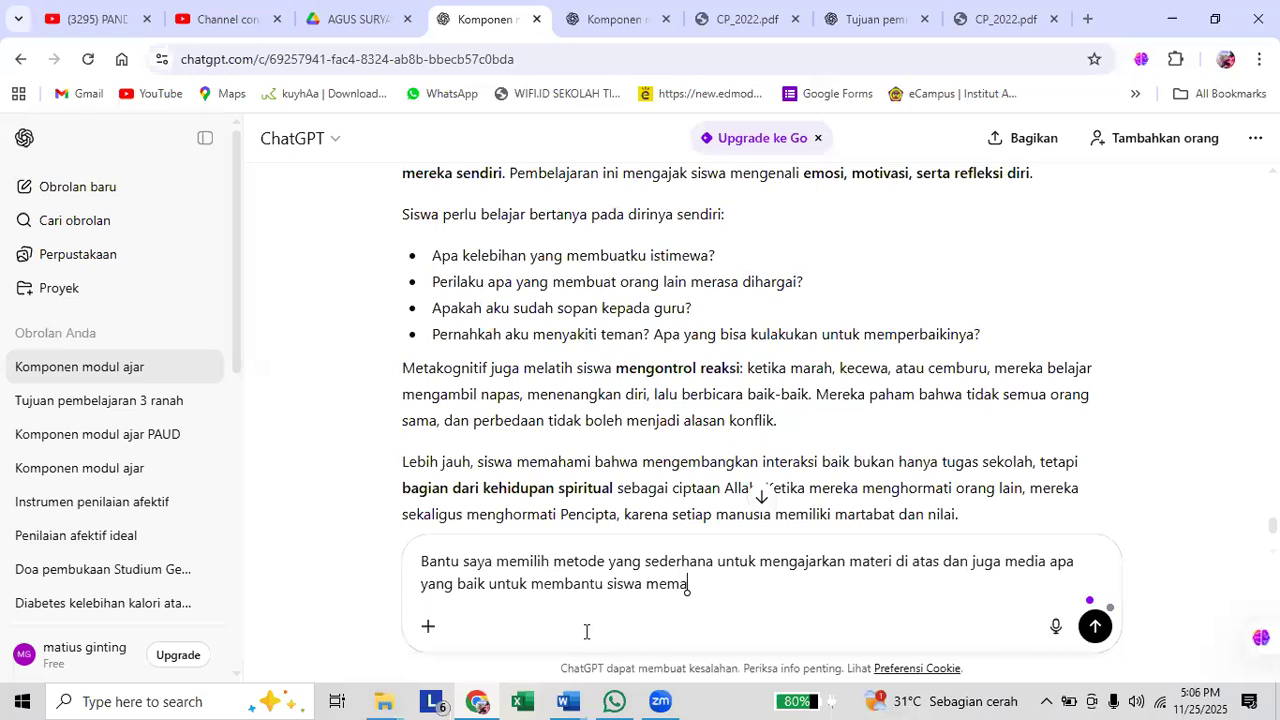
pyautogui.write('hami materi?')
# Finish the prompt with "media apa yang baik untuk membantu siswa memahami materi?" and send it.
pyautogui.press('Return')
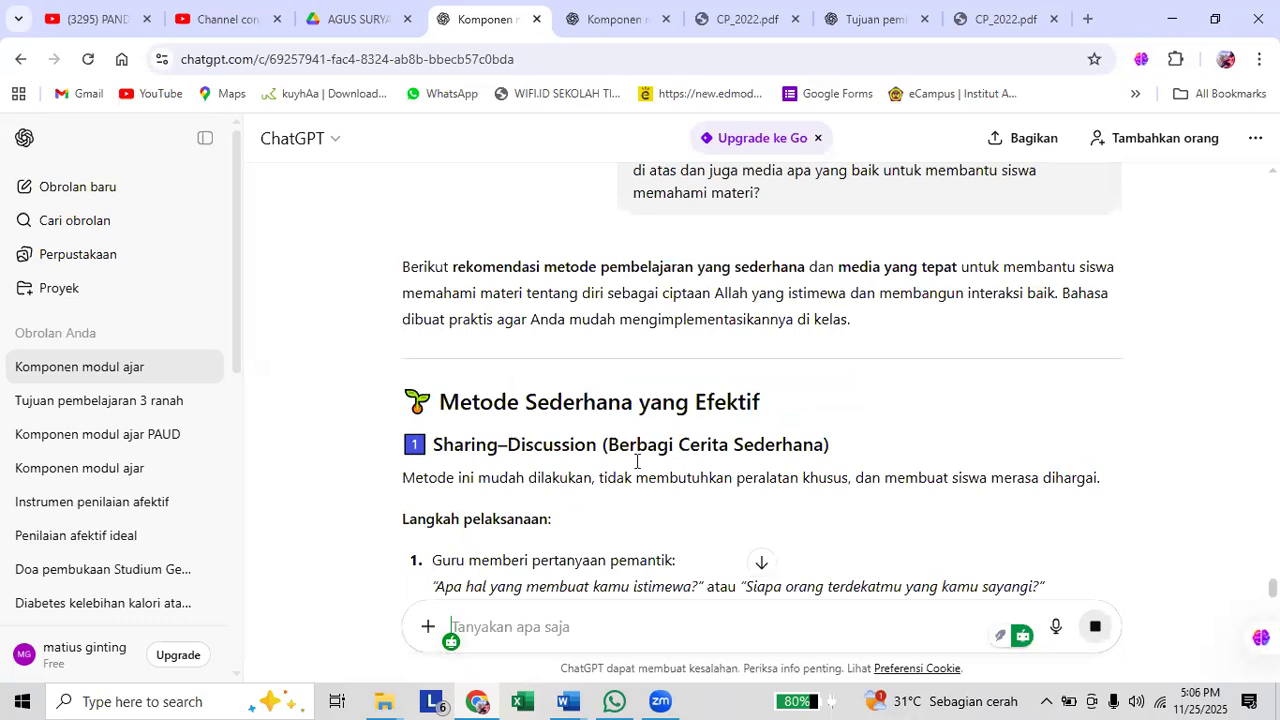
# Review the recommended simple teaching methods and their implementation steps in the answer to choose one for the module.
pyautogui.scroll(-2, 634, 470)
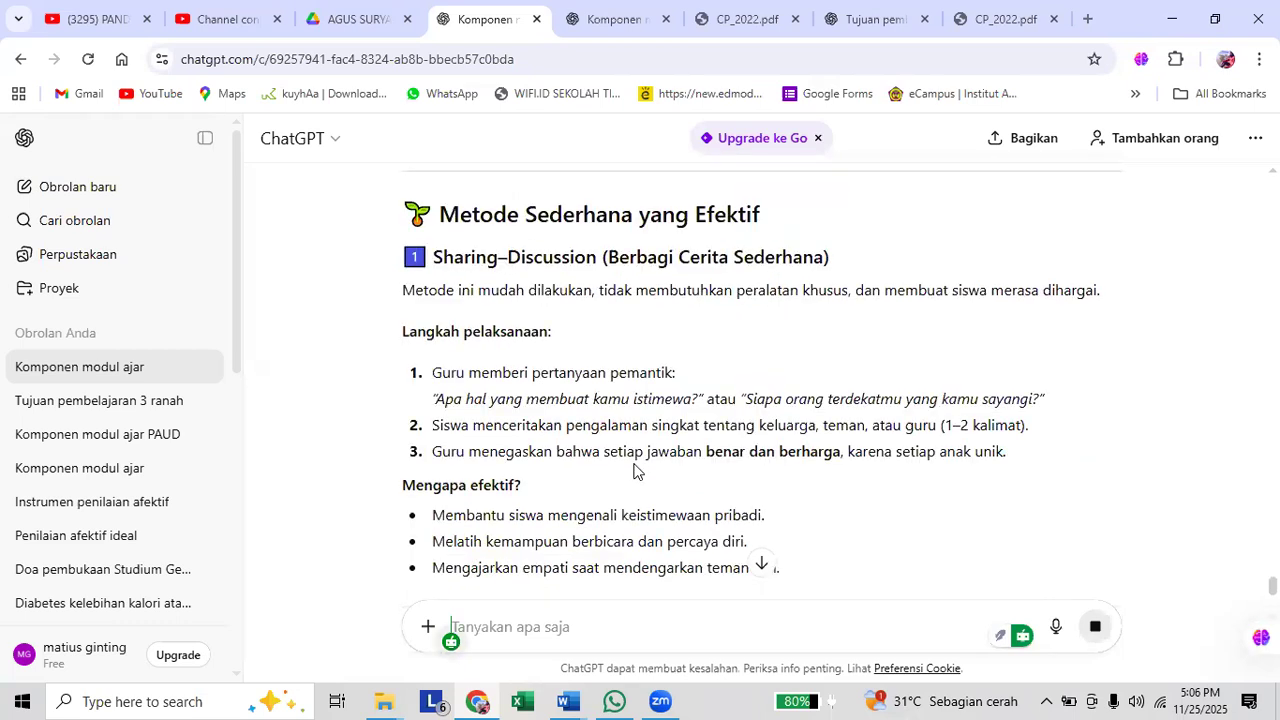
pyautogui.scroll(-1, 634, 468)
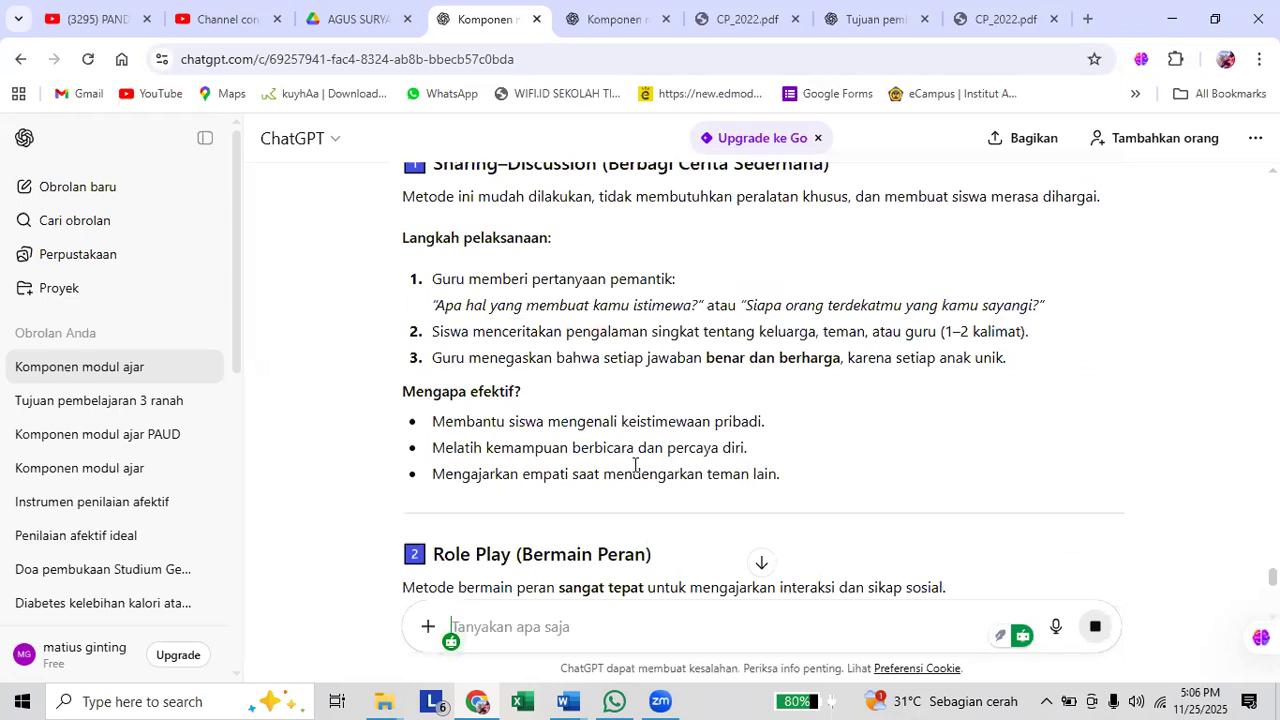
pyautogui.scroll(2, 634, 462)
pyautogui.moveTo(442, 306); pyautogui.dragTo(758, 310)
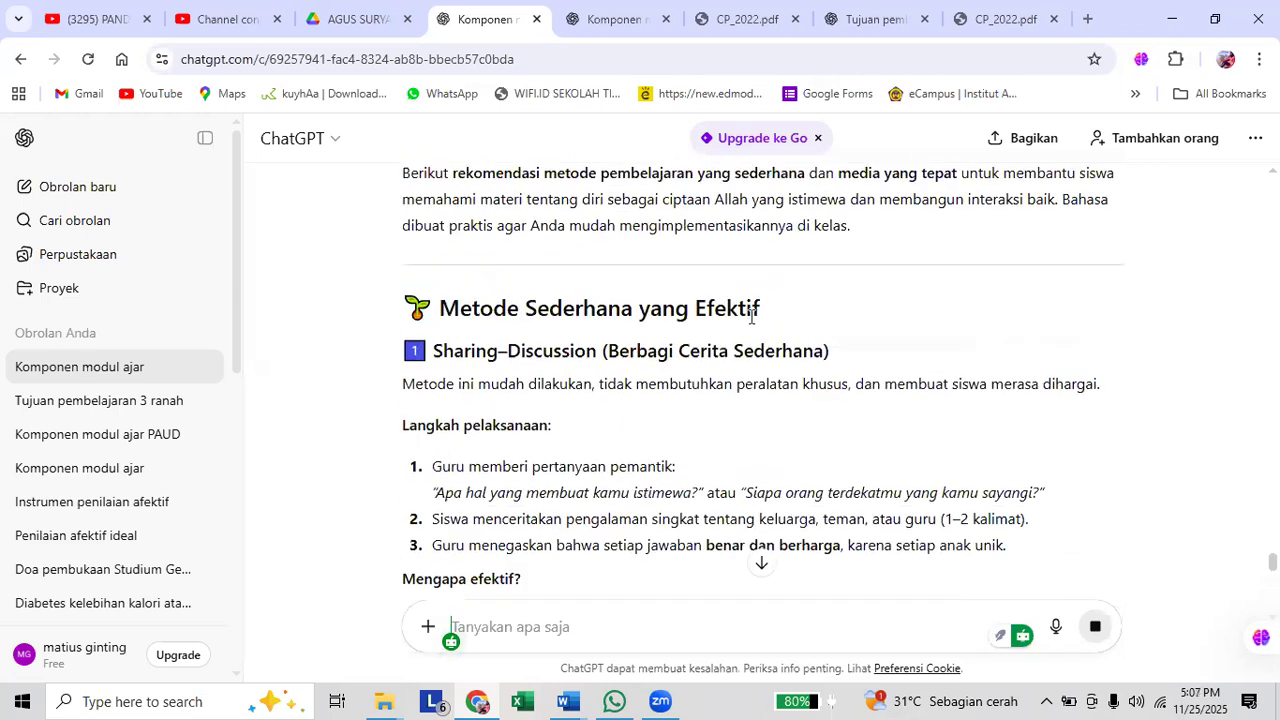
pyautogui.moveTo(434, 466); pyautogui.dragTo(1014, 544)
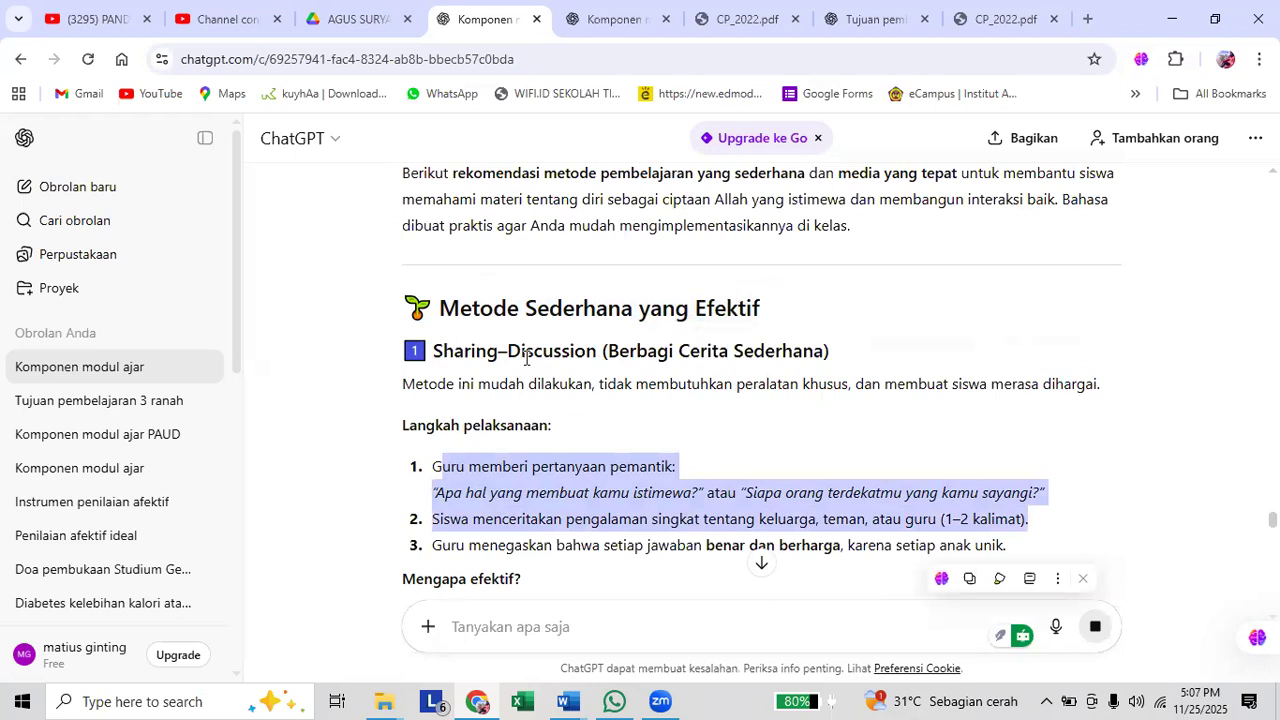
pyautogui.scroll(-2, 526, 358)
pyautogui.scroll(2, 526, 358)
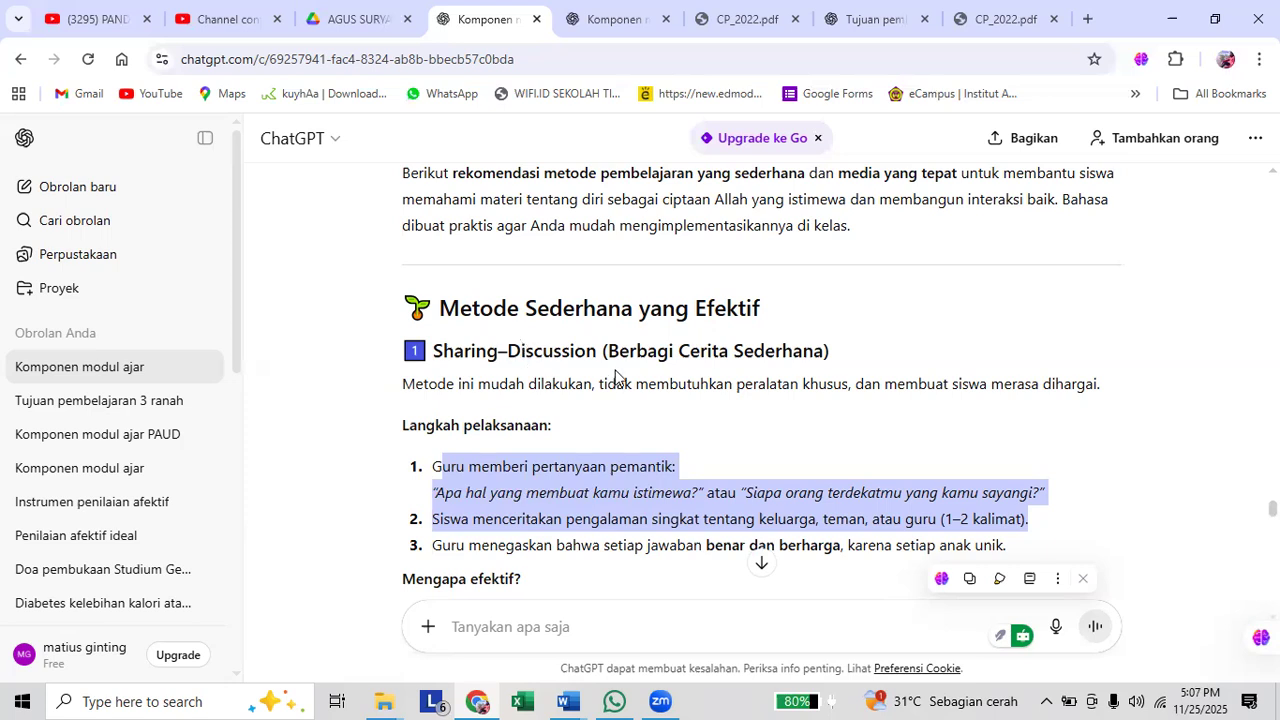
pyautogui.scroll(-3, 621, 359)
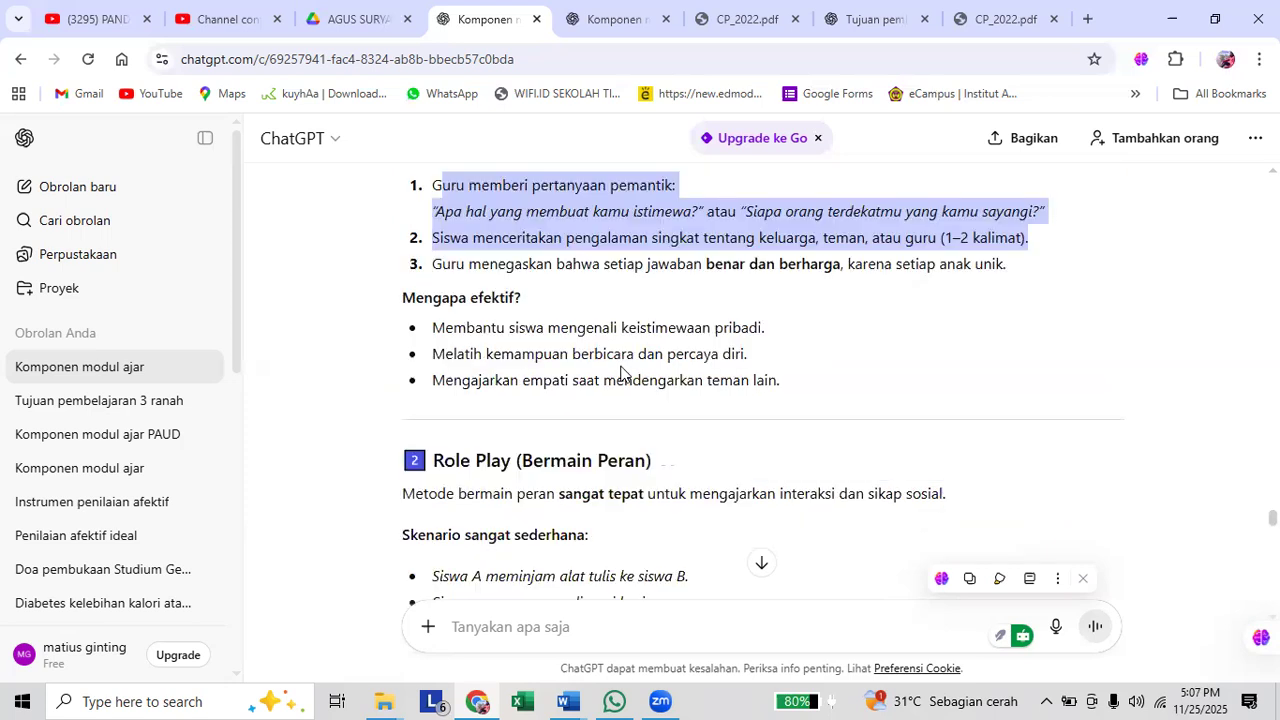
pyautogui.scroll(-3, 621, 365)
pyautogui.scroll(-2, 621, 373)
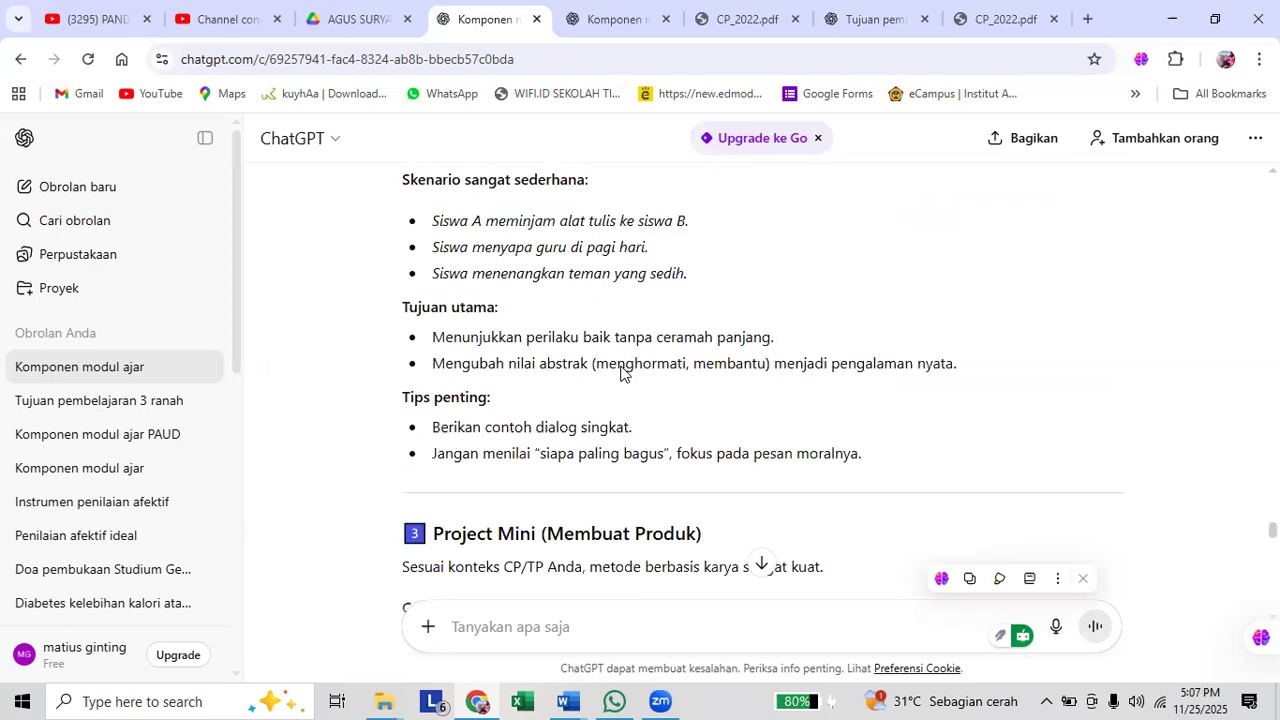
pyautogui.scroll(-2, 621, 370)
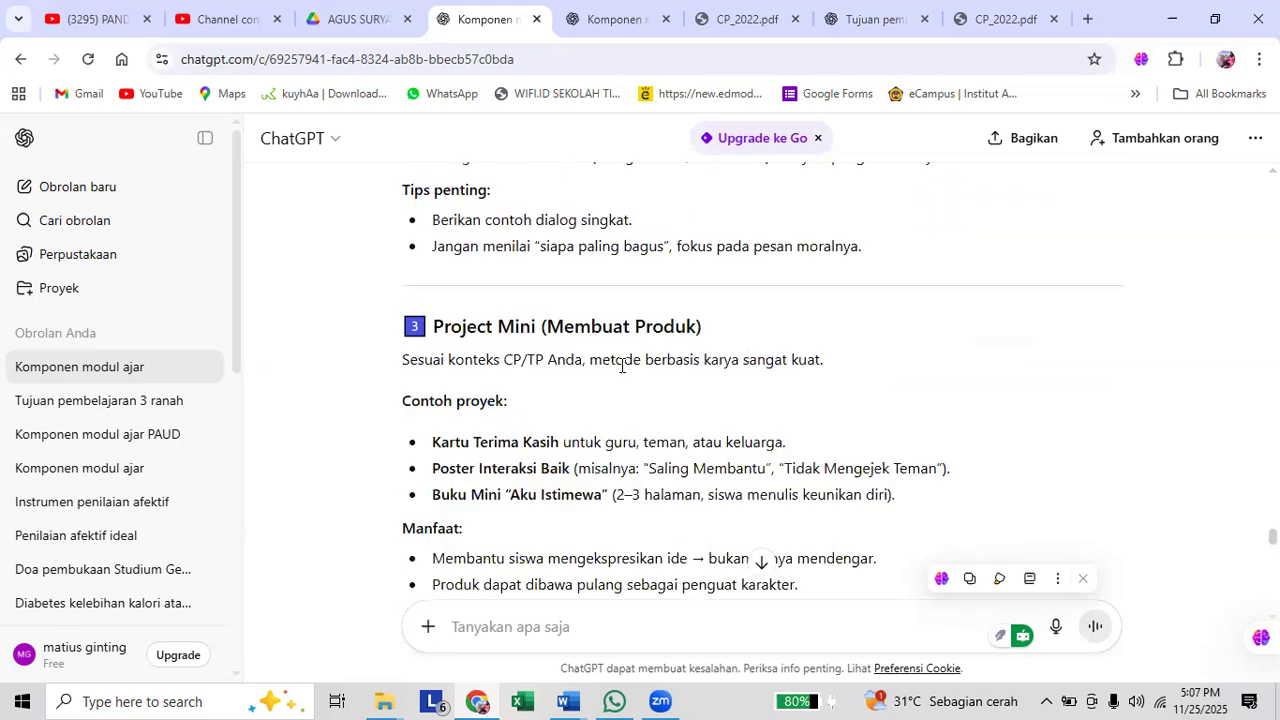
pyautogui.scroll(-1, 621, 365)
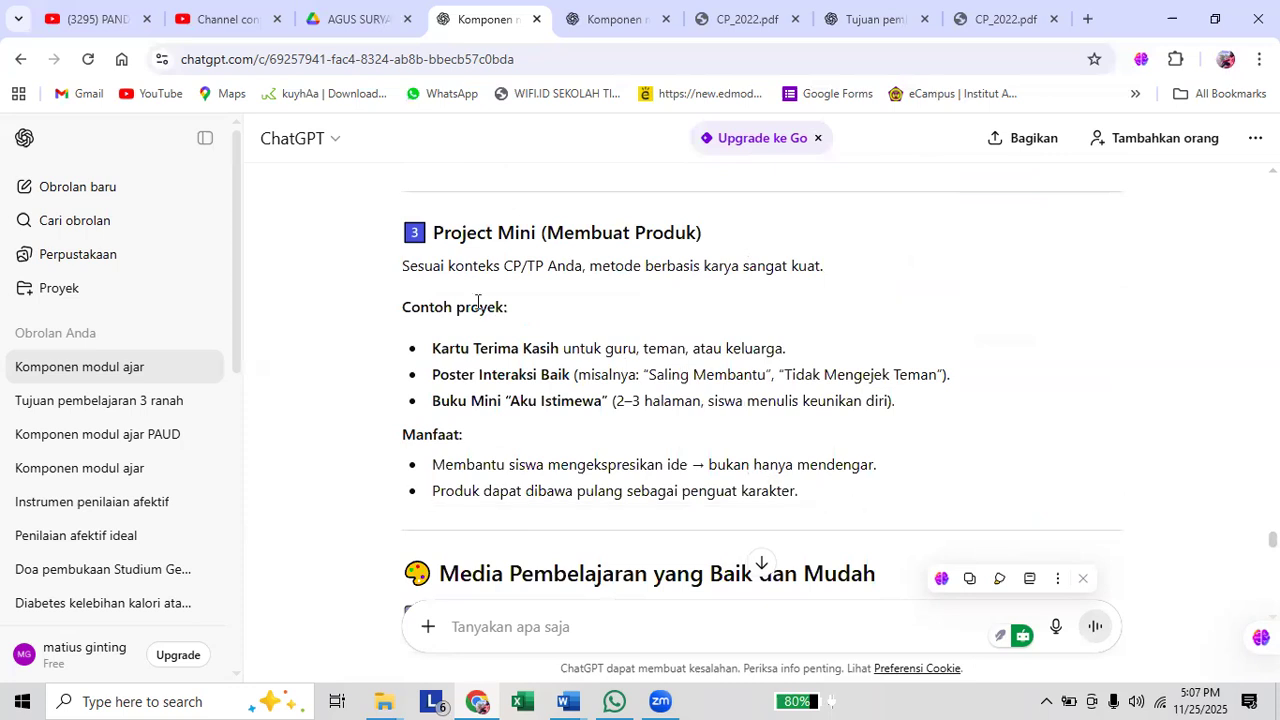
pyautogui.scroll(-1, 478, 302)
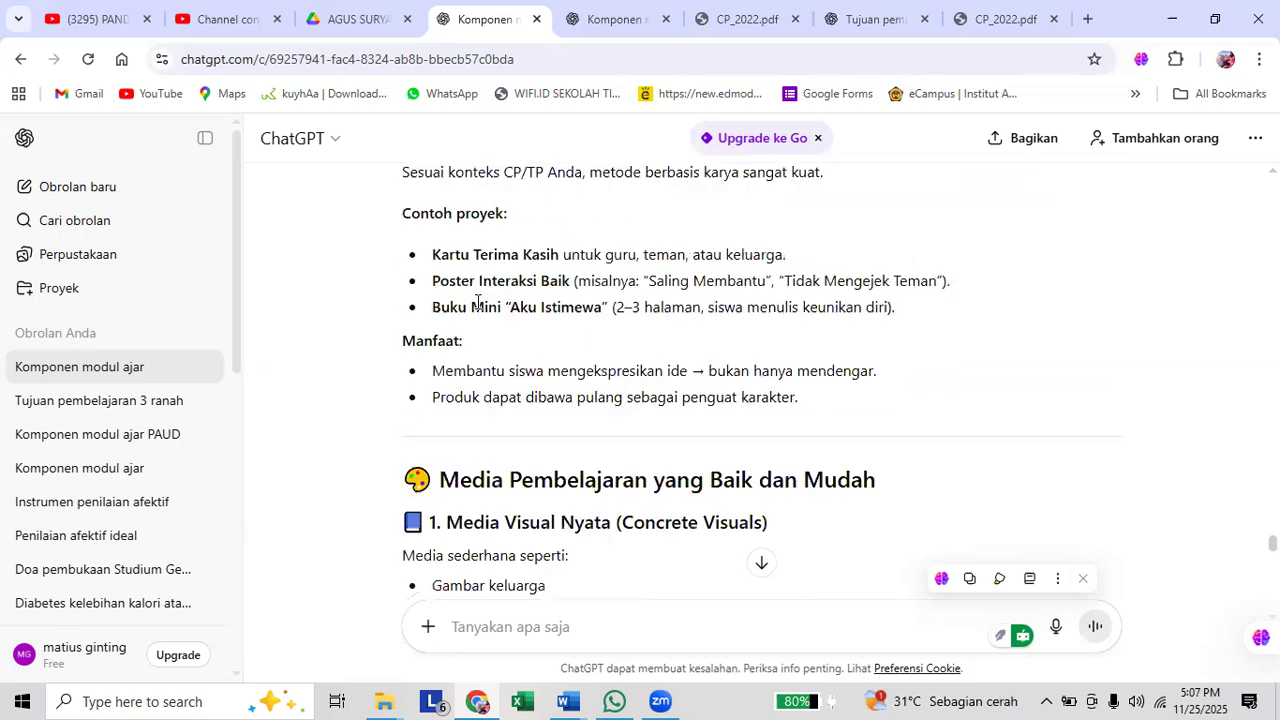
pyautogui.scroll(1, 478, 302)
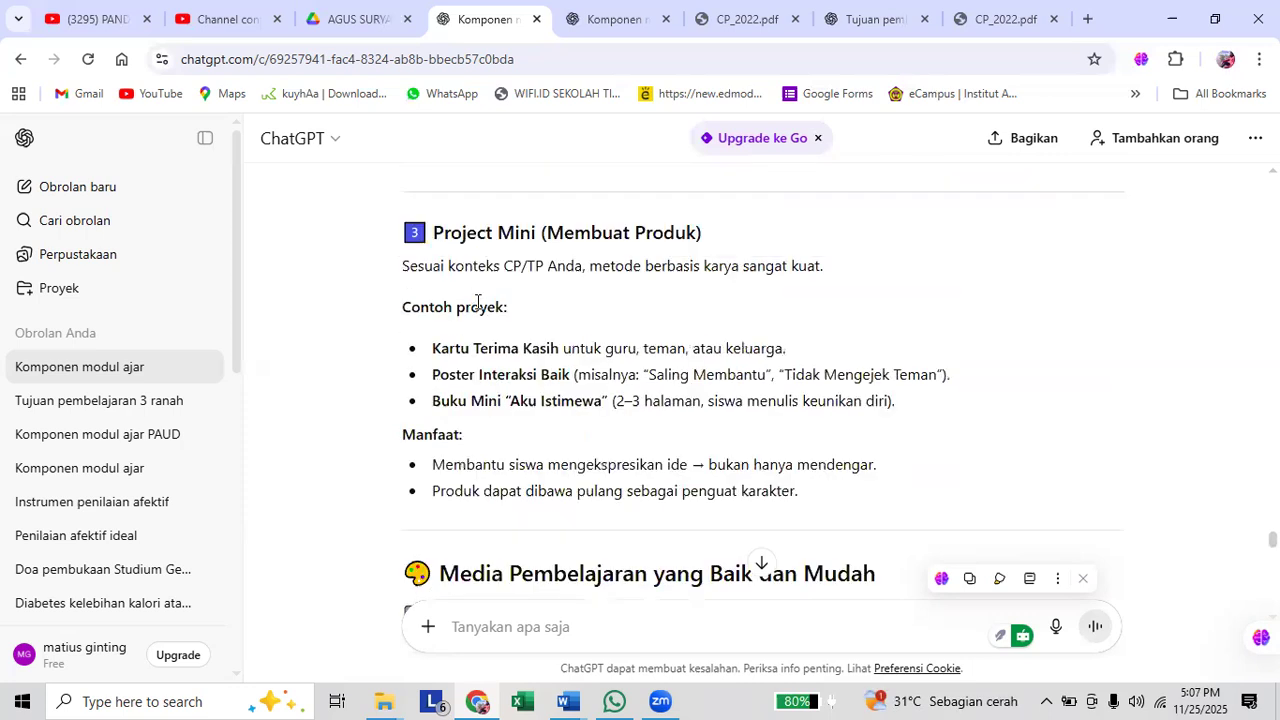
pyautogui.scroll(1, 478, 302)
pyautogui.scroll(-1, 480, 305)
pyautogui.scroll(4, 488, 311)
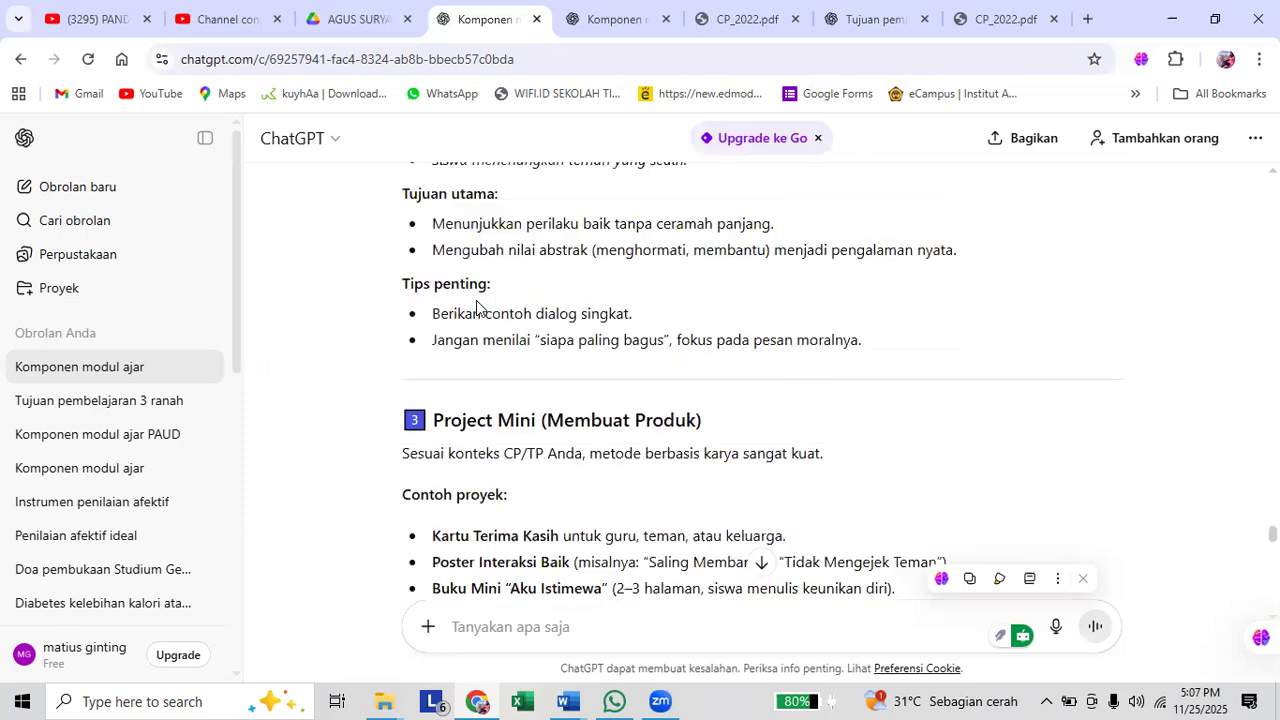
pyautogui.scroll(3, 543, 345)
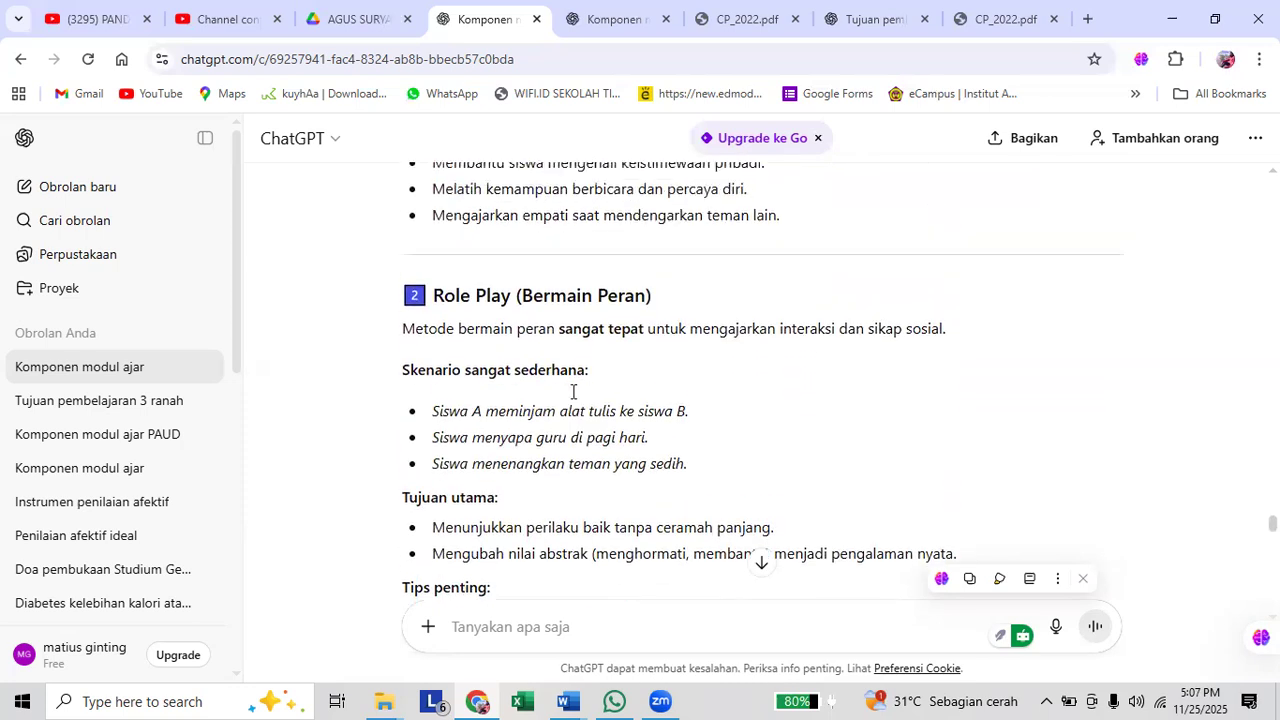
pyautogui.scroll(2, 573, 392)
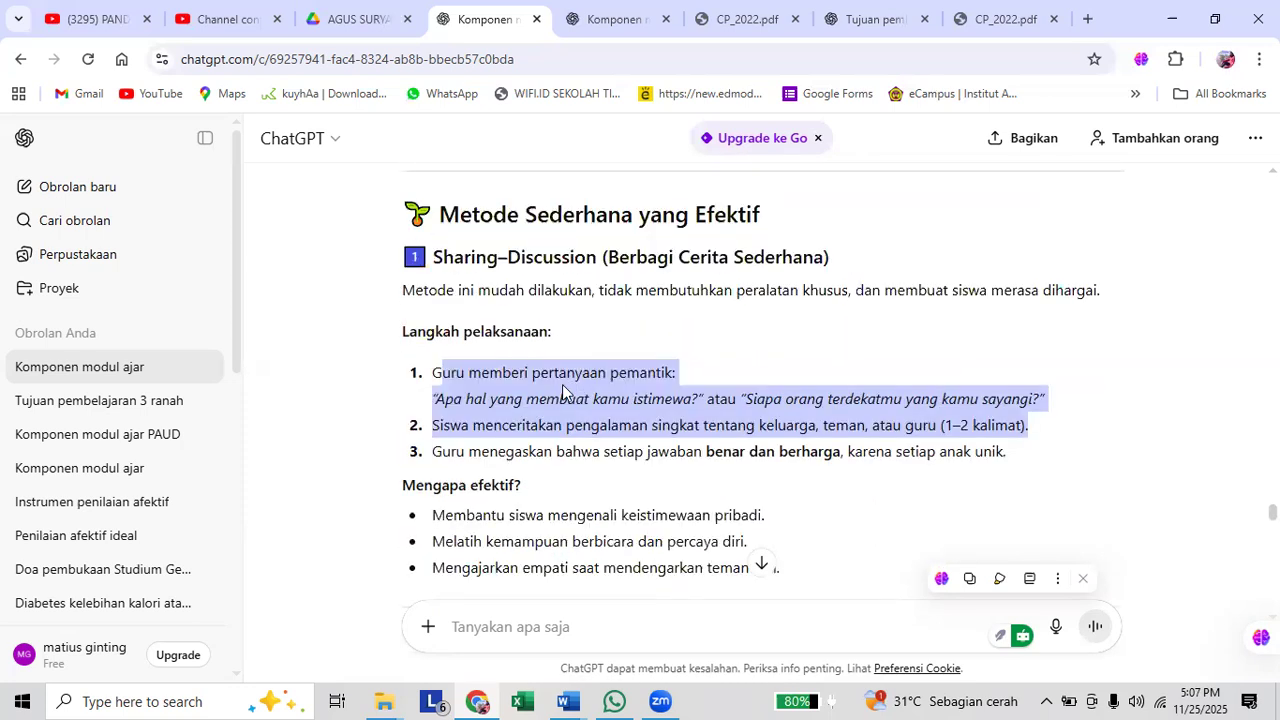
# Copy the heading "Sharing–Discussion (Berbagi Cerita Sederhana)" and begin a new prompt with "saya memilih" followed by the copied heading.
pyautogui.click(433, 264)
pyautogui.moveTo(433, 264); pyautogui.dragTo(847, 258)
pyautogui.hotkey('ctrl', 'c')
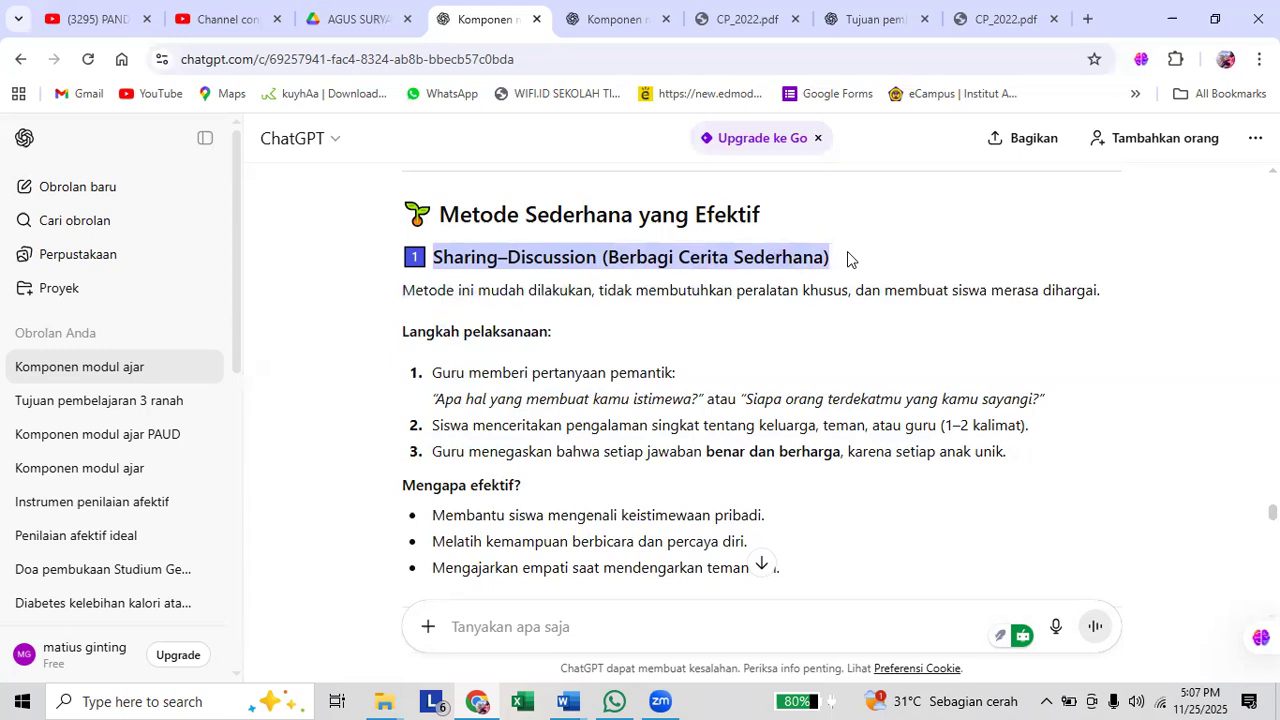
pyautogui.moveTo(847, 258); pyautogui.dragTo(846, 259)
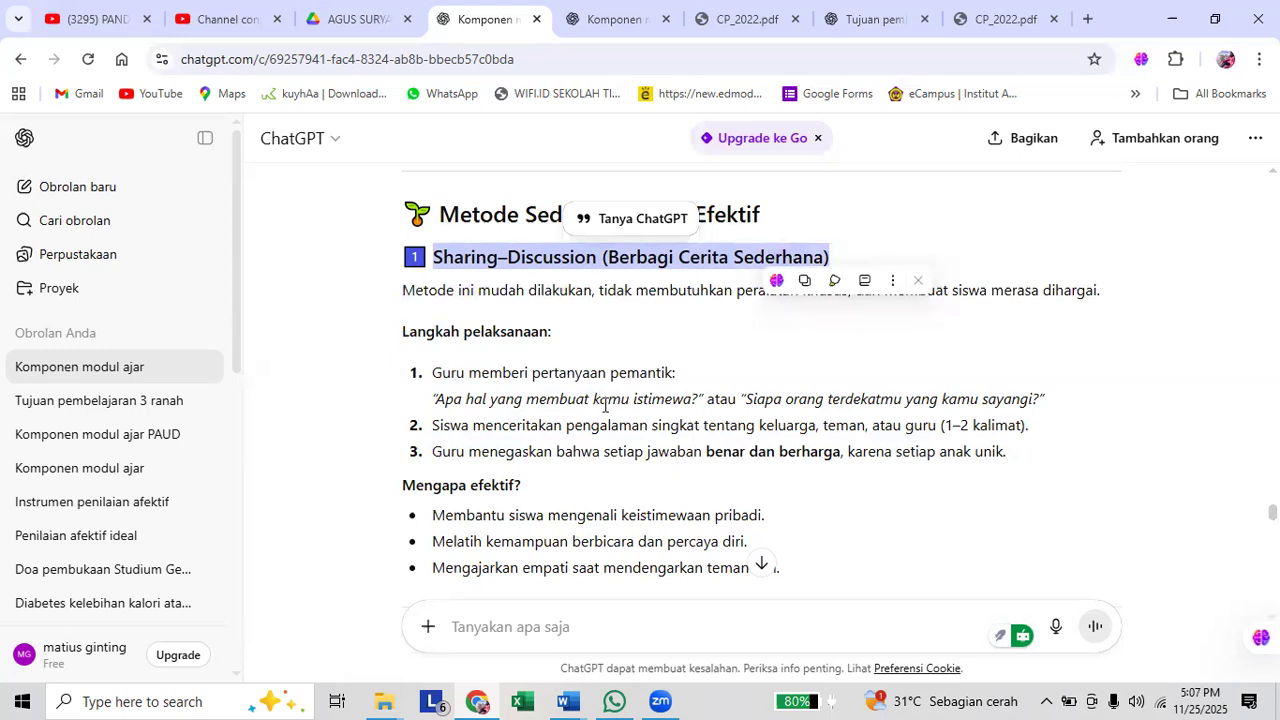
pyautogui.click(689, 617)
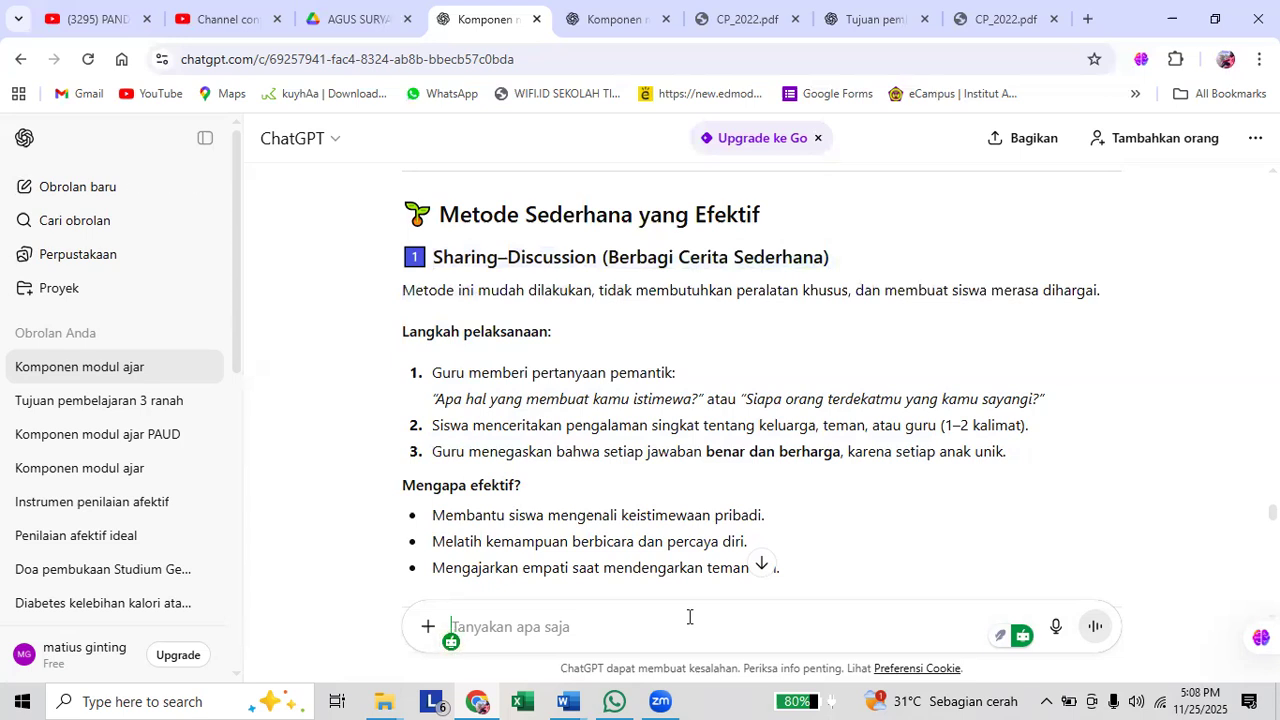
pyautogui.write('saya me')
pyautogui.write('nu')
pyautogui.press('BackSpace')
pyautogui.press('BackSpace')
pyautogui.write('milih')
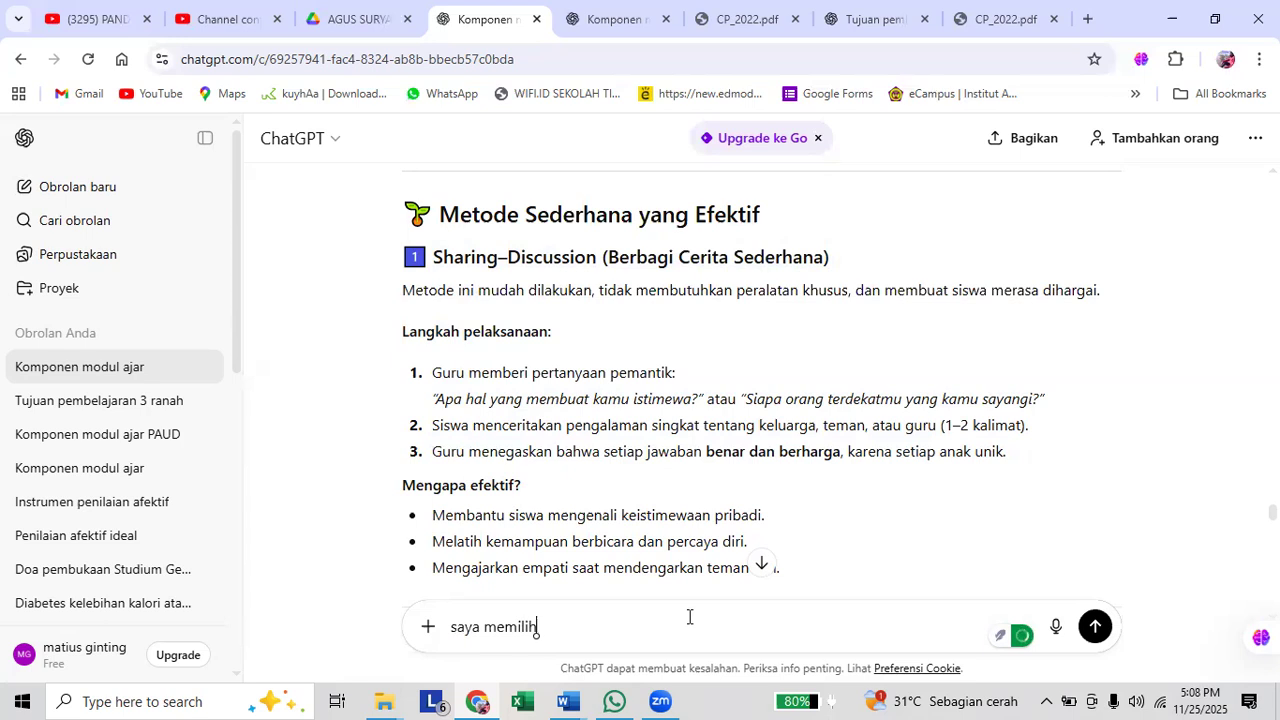
pyautogui.hotkey('ctrl', 'v')
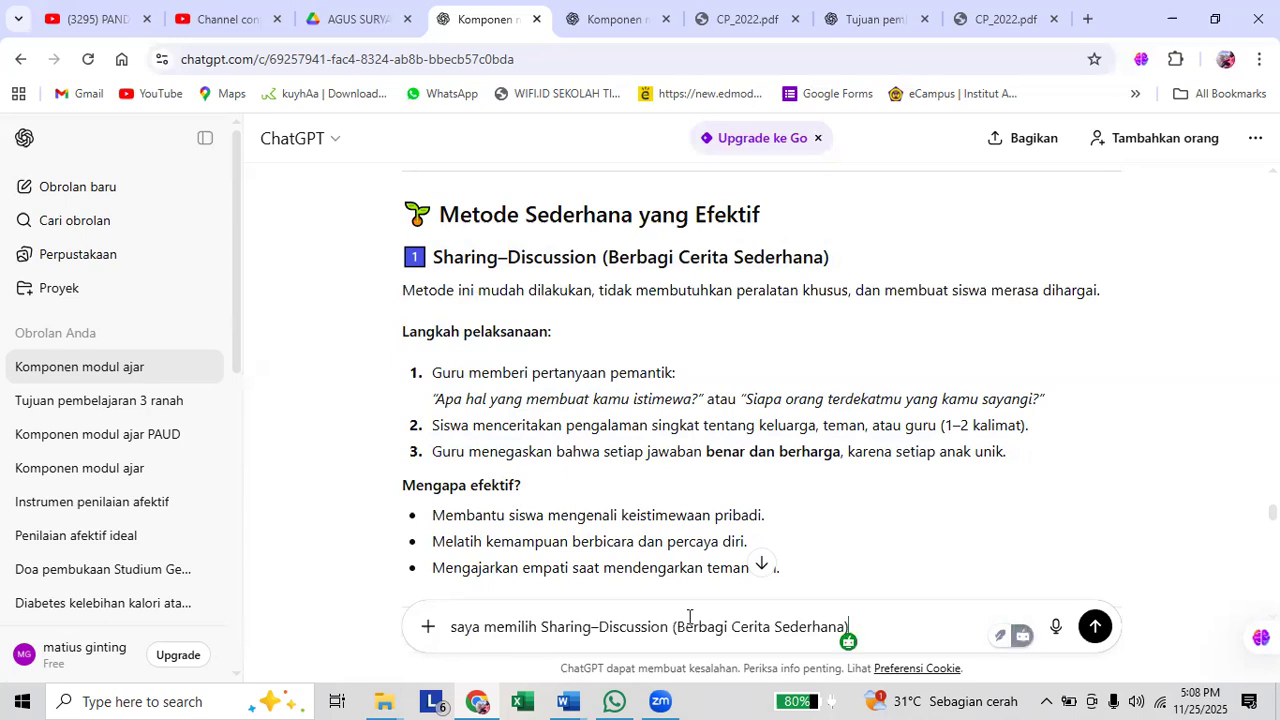
# Complete the prompt with "sebagai metode, tolong berikan gambaran sintaks sederhananya" and send it.
pyautogui.write('sebagai')
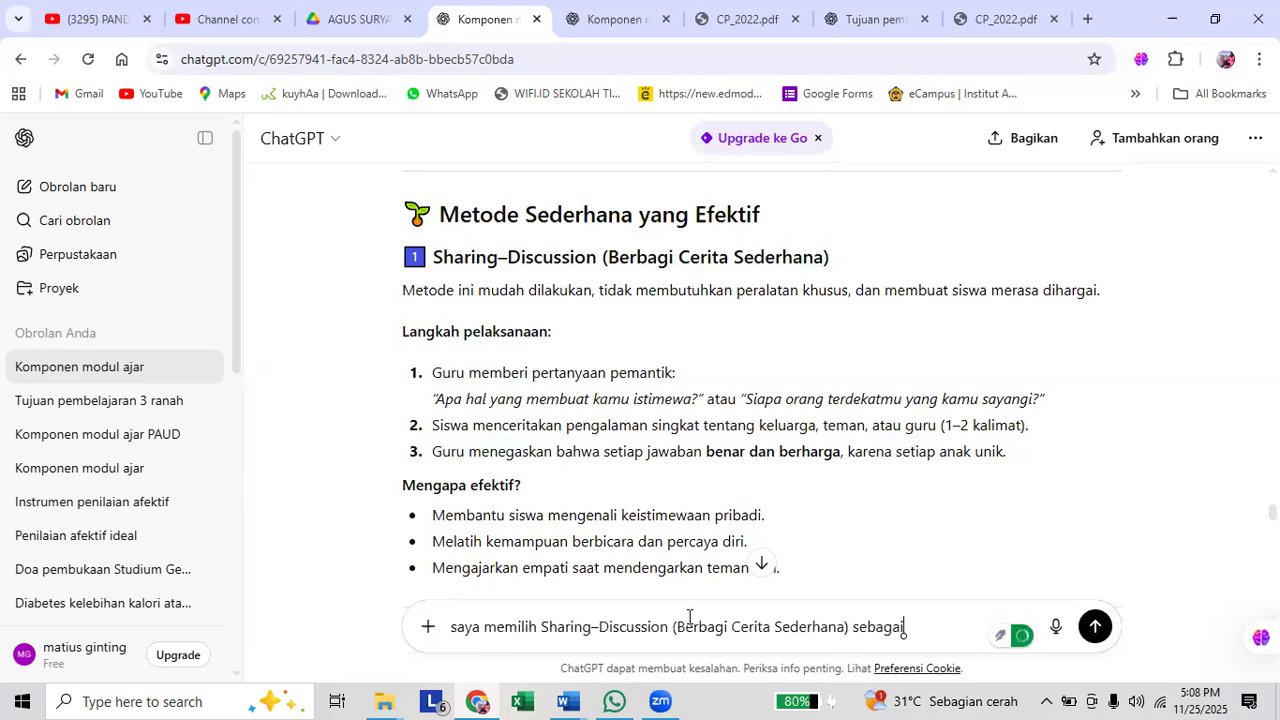
pyautogui.write(' metode, tolong ')
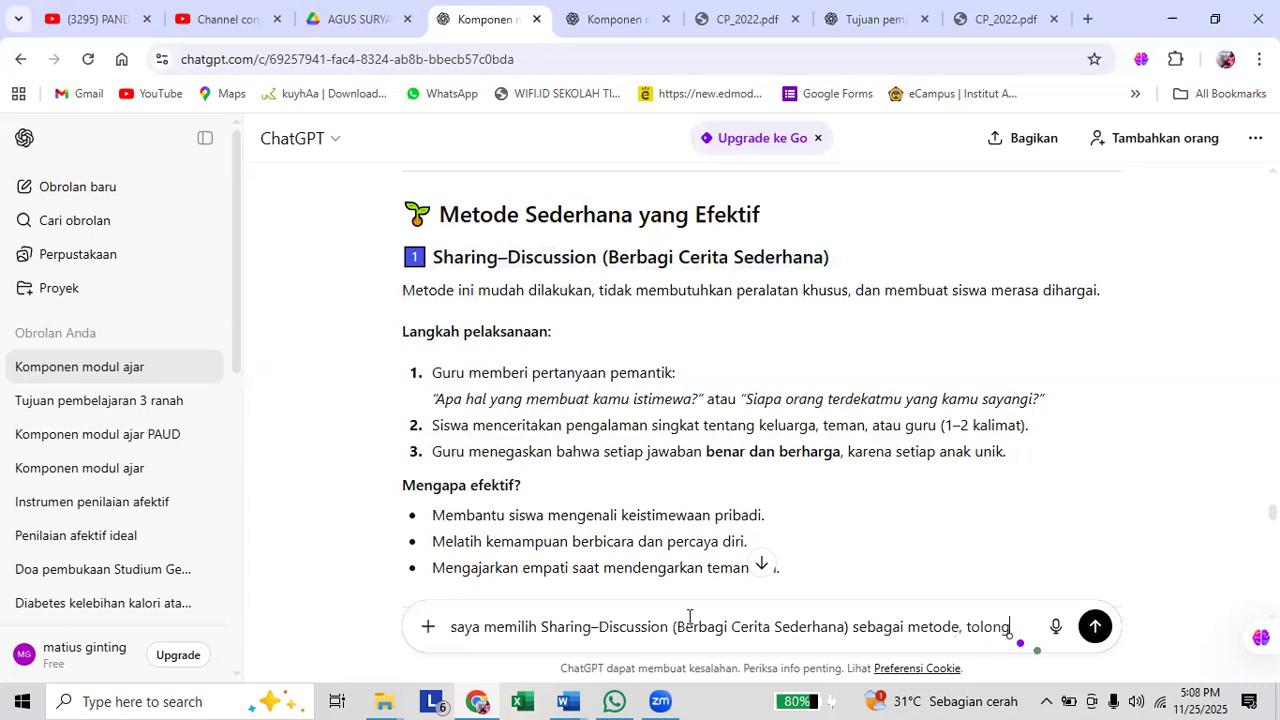
pyautogui.write('berikan gambaran s')
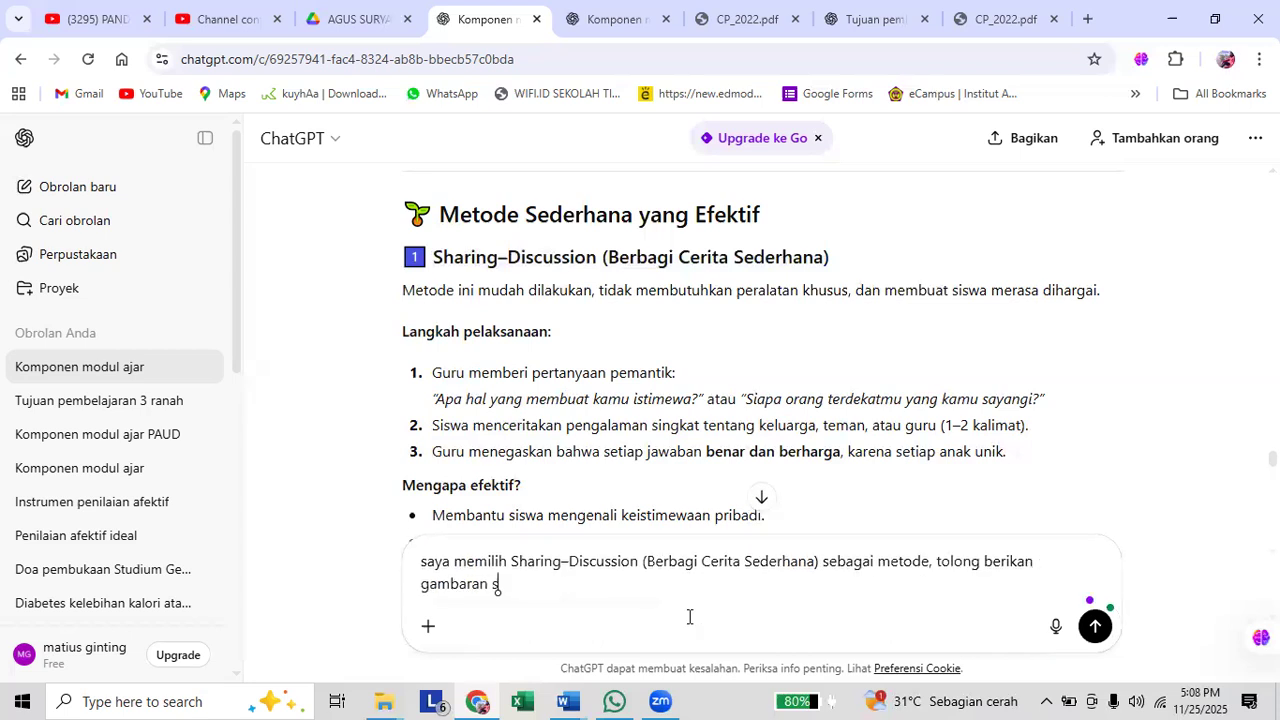
pyautogui.write('intaks sederhananya')
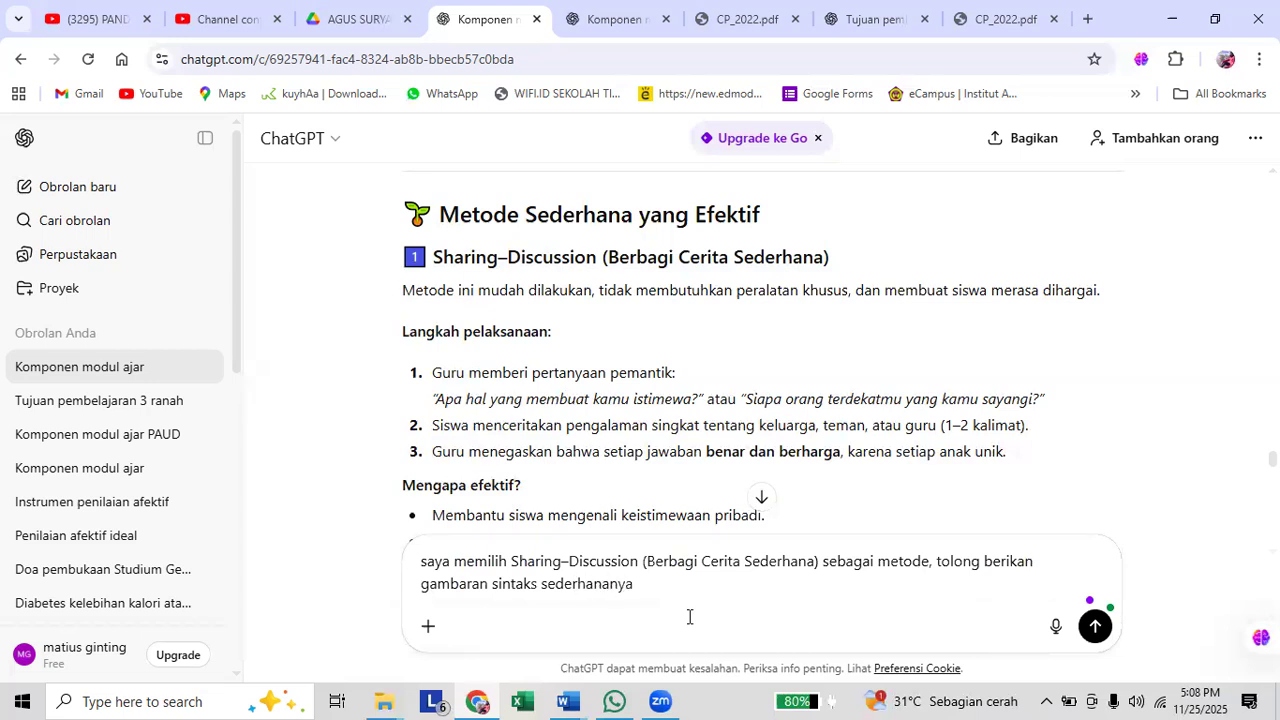
pyautogui.press('Return')
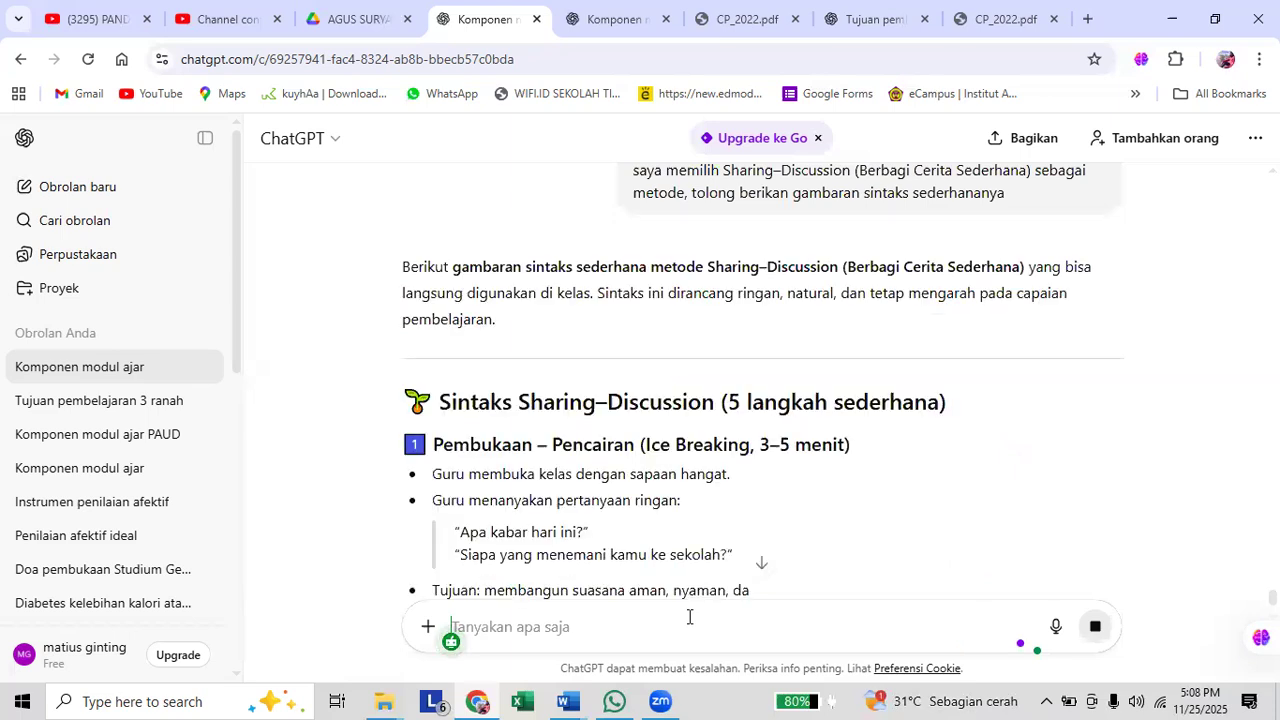
# Review the generated Sharing–Discussion syntax and the details of its steps to judge whether it suits the module.
pyautogui.scroll(-2, 697, 521)
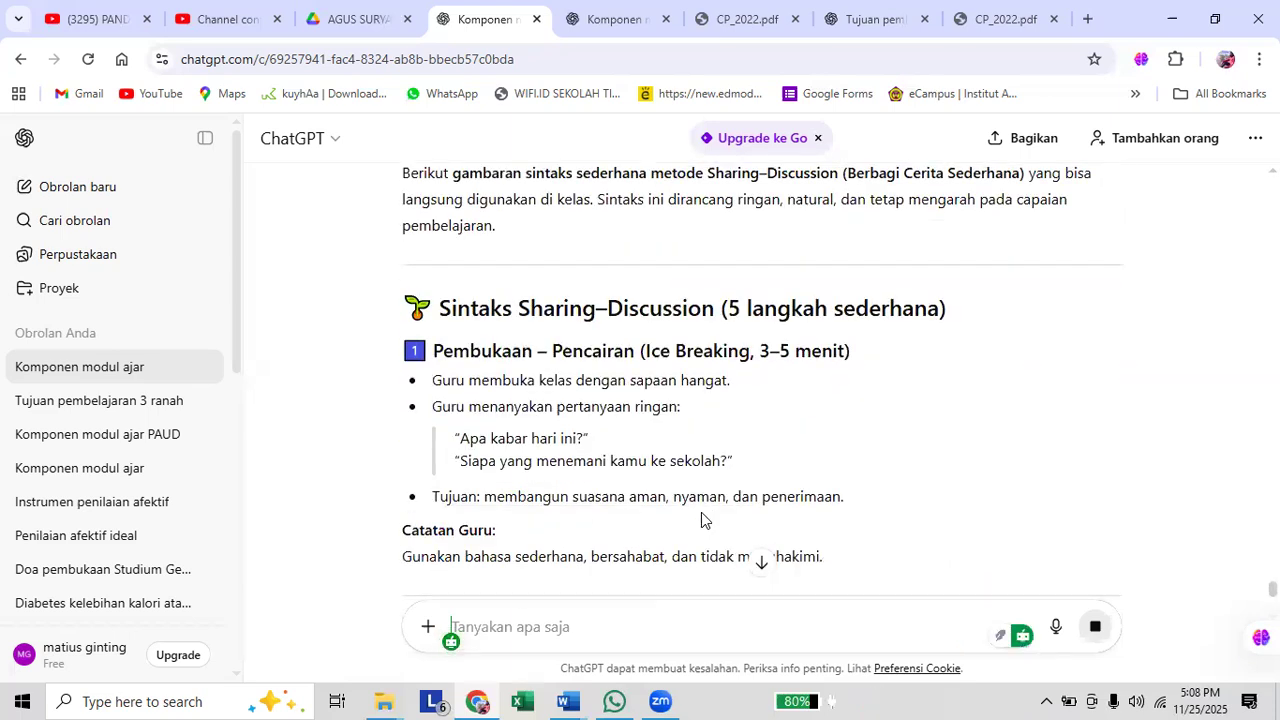
pyautogui.scroll(-4, 705, 518)
pyautogui.scroll(4, 713, 523)
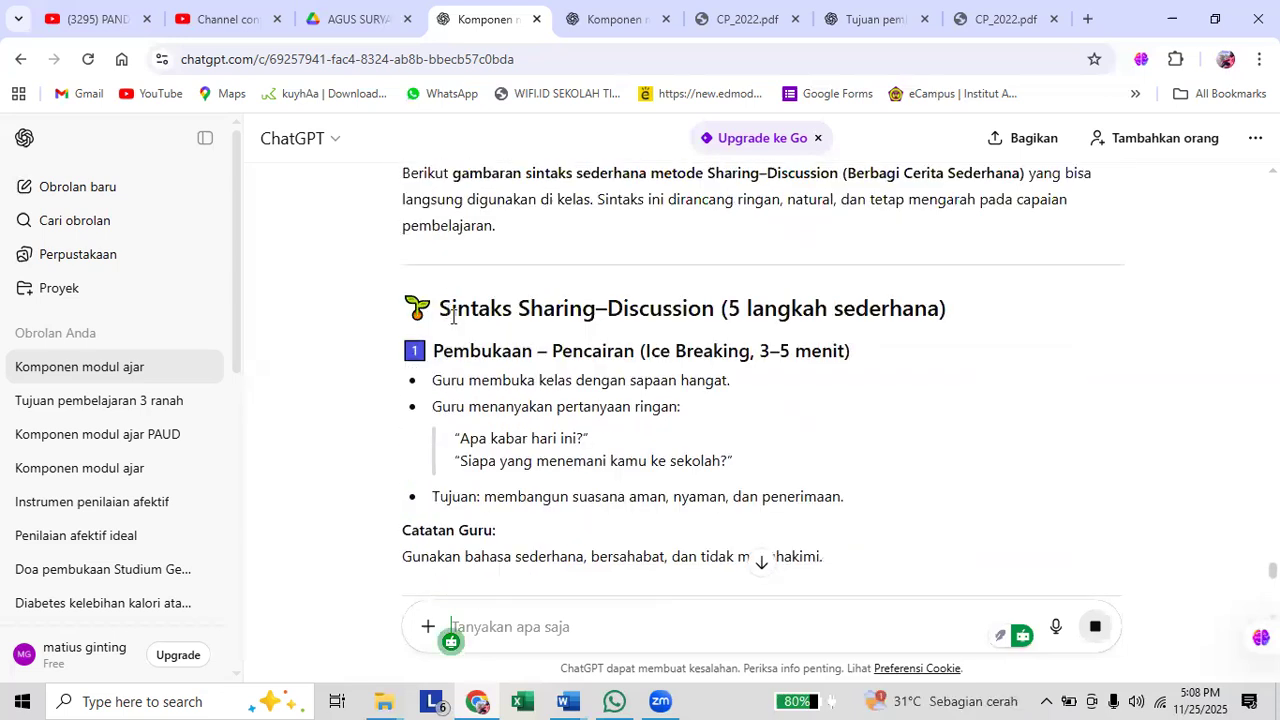
pyautogui.moveTo(450, 311); pyautogui.dragTo(524, 360)
pyautogui.moveTo(441, 307); pyautogui.dragTo(640, 400)
pyautogui.scroll(-4, 588, 349)
pyautogui.scroll(-3, 597, 360)
pyautogui.scroll(-3, 622, 356)
pyautogui.scroll(-2, 624, 371)
pyautogui.scroll(4, 847, 405)
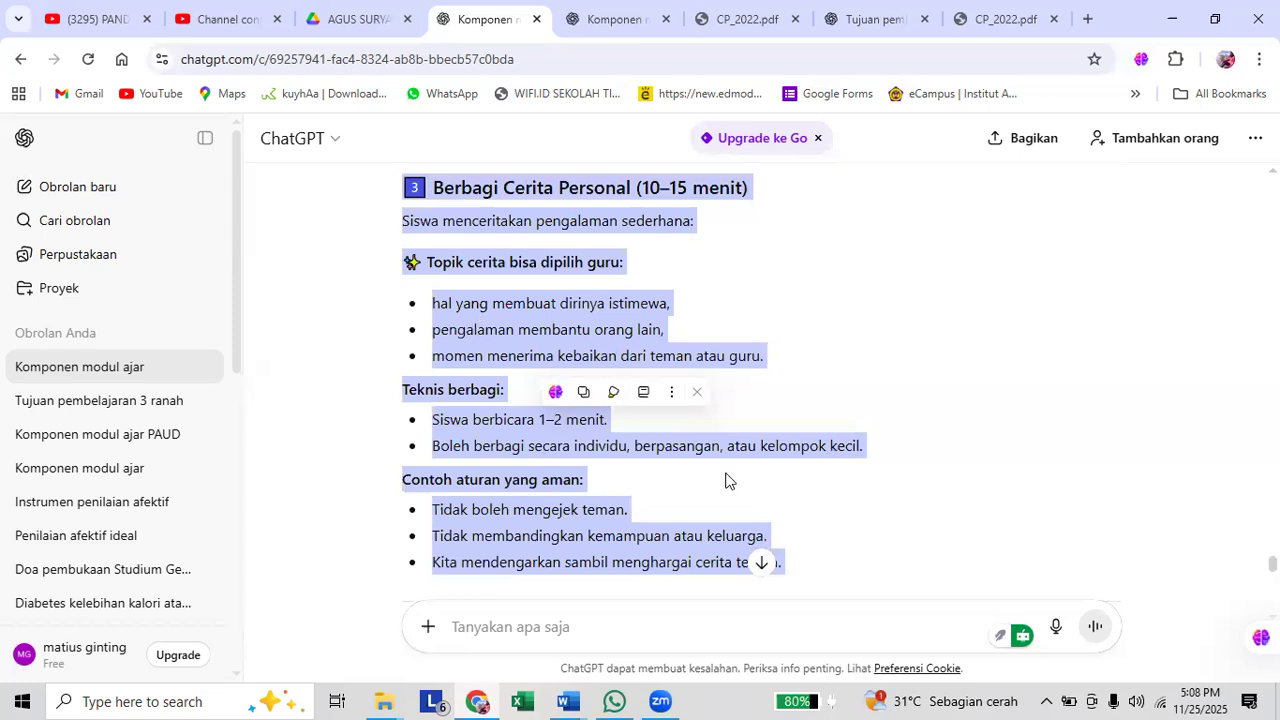
pyautogui.scroll(2, 654, 613)
# Send the follow-up prompt "ringkasan sintaks saja" to get only a summary of the syntax.
pyautogui.click(657, 619)
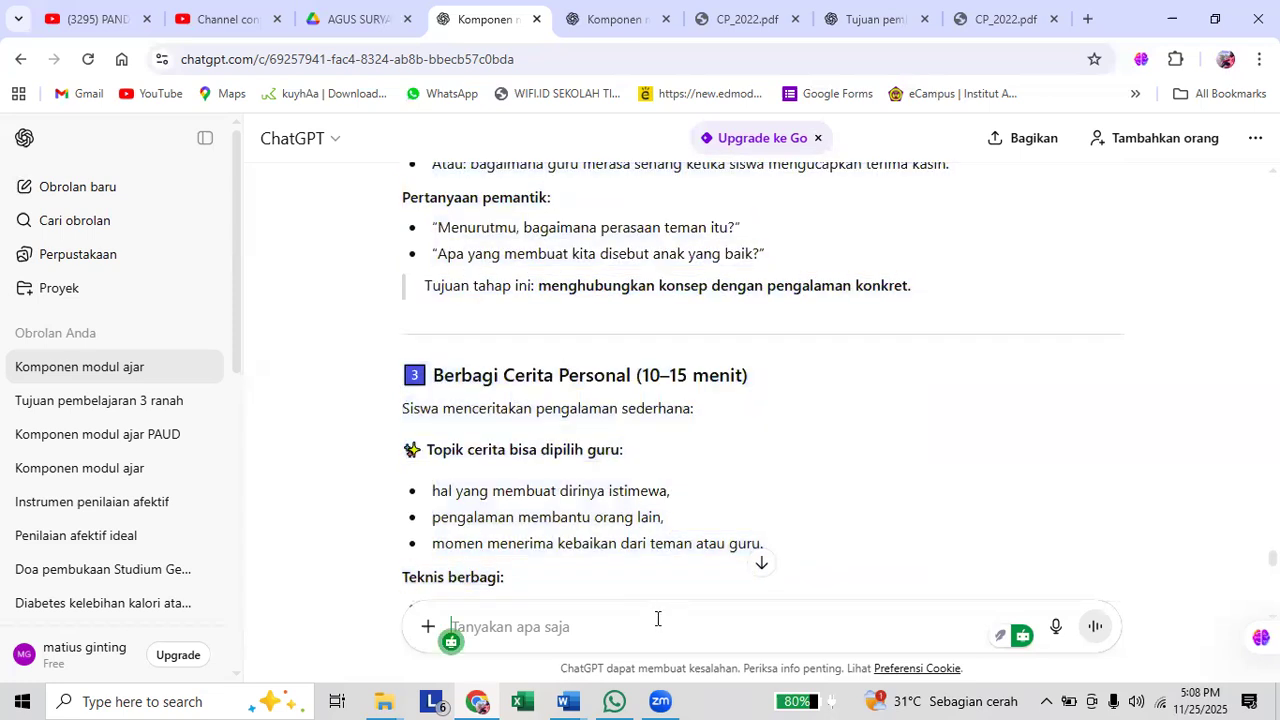
pyautogui.write('ringkasan ')
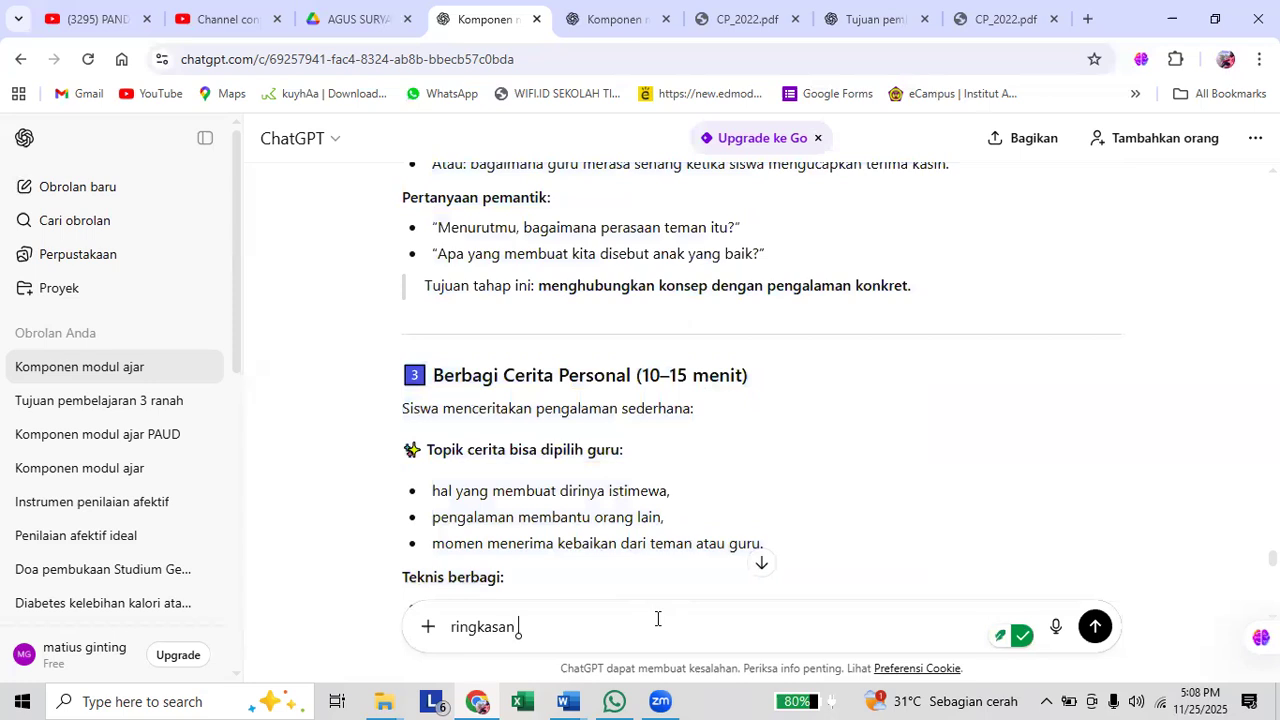
pyautogui.write('sintas')
pyautogui.press('BackSpace')
pyautogui.write('ks saja')
pyautogui.press('Return')
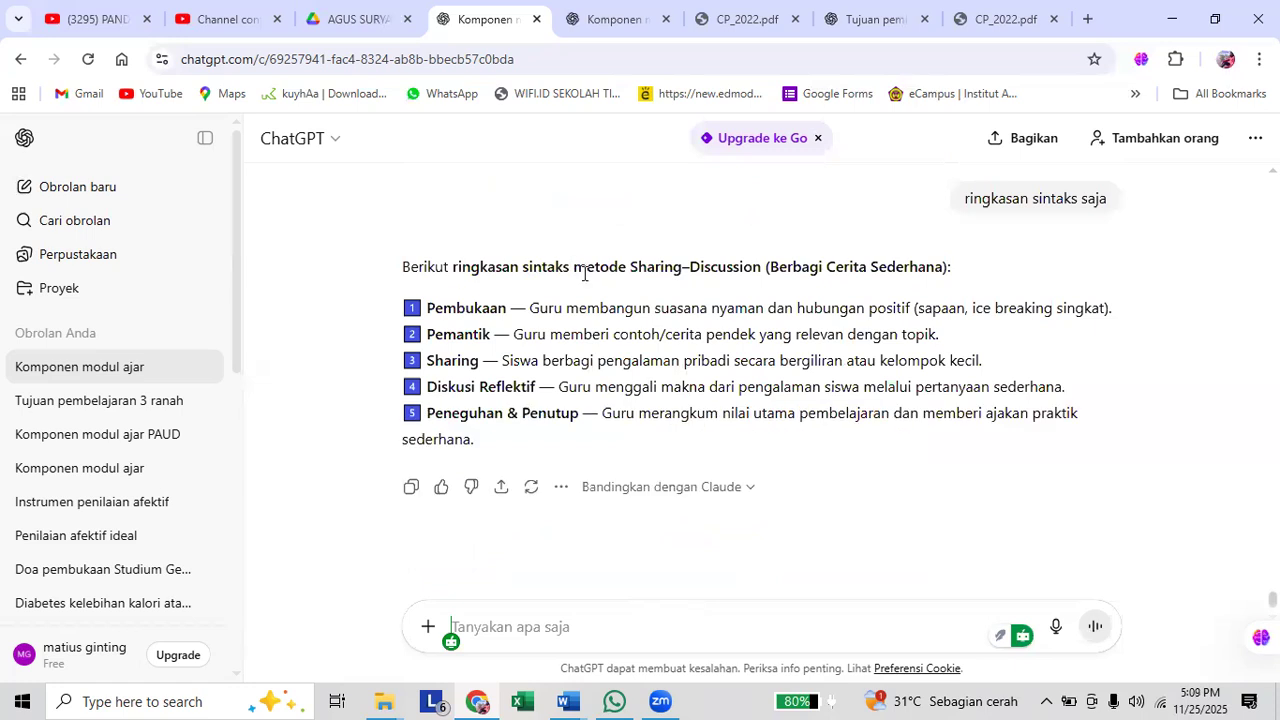
# Copy the summarized syntax from "metode Sharing–Discussion (Berbagi Cerita Sederhana):" through its fifth step and switch to Document2 in Word.
pyautogui.moveTo(573, 267); pyautogui.dragTo(593, 362)
pyautogui.moveTo(538, 437); pyautogui.dragTo(517, 515)
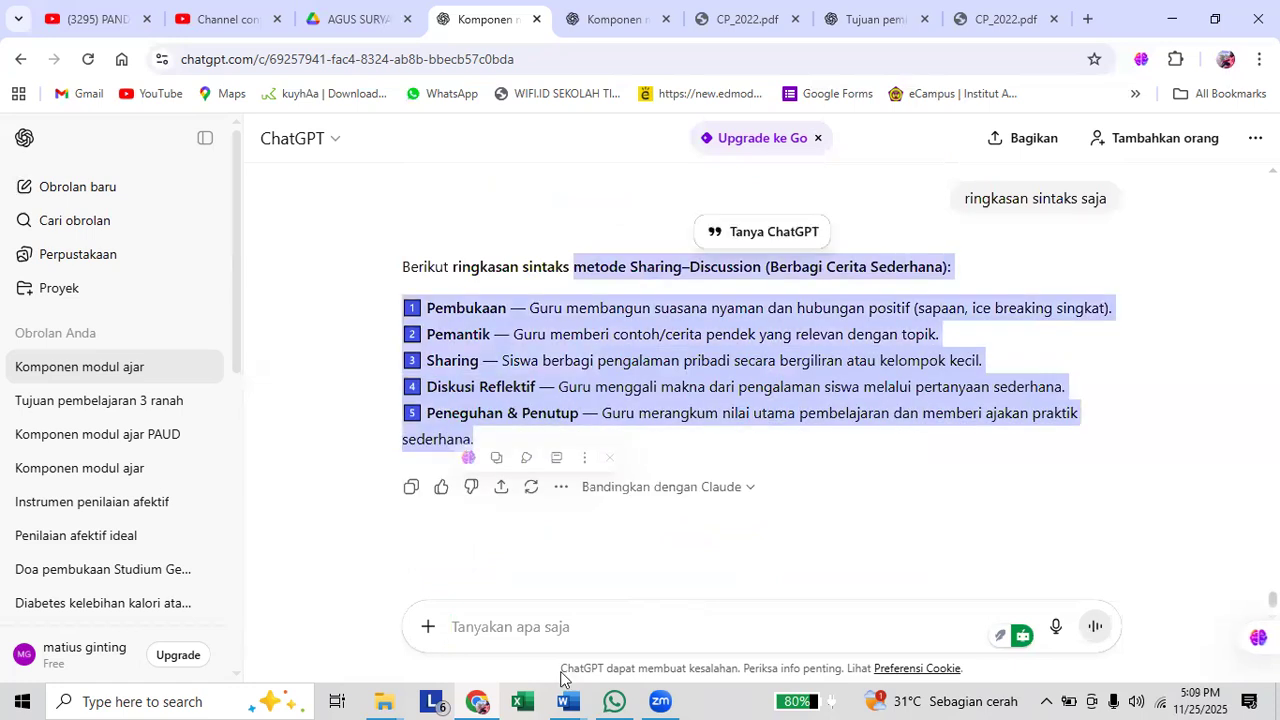
pyautogui.moveTo(567, 700)
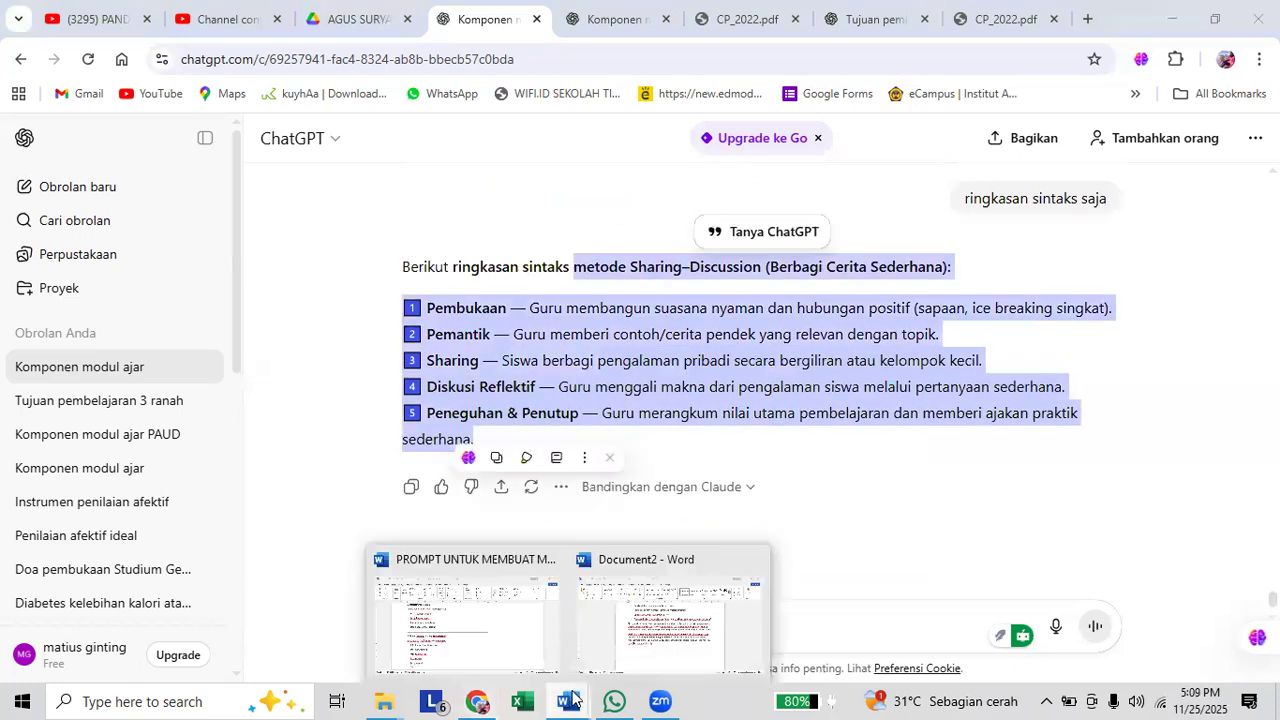
pyautogui.click(575, 600)
# Add the heading "Metode Pembelajaran" below the learning material, followed by a blank line.
pyautogui.write('Metide')
pyautogui.press('BackSpace')
pyautogui.press('BackSpace')
pyautogui.press('BackSpace')
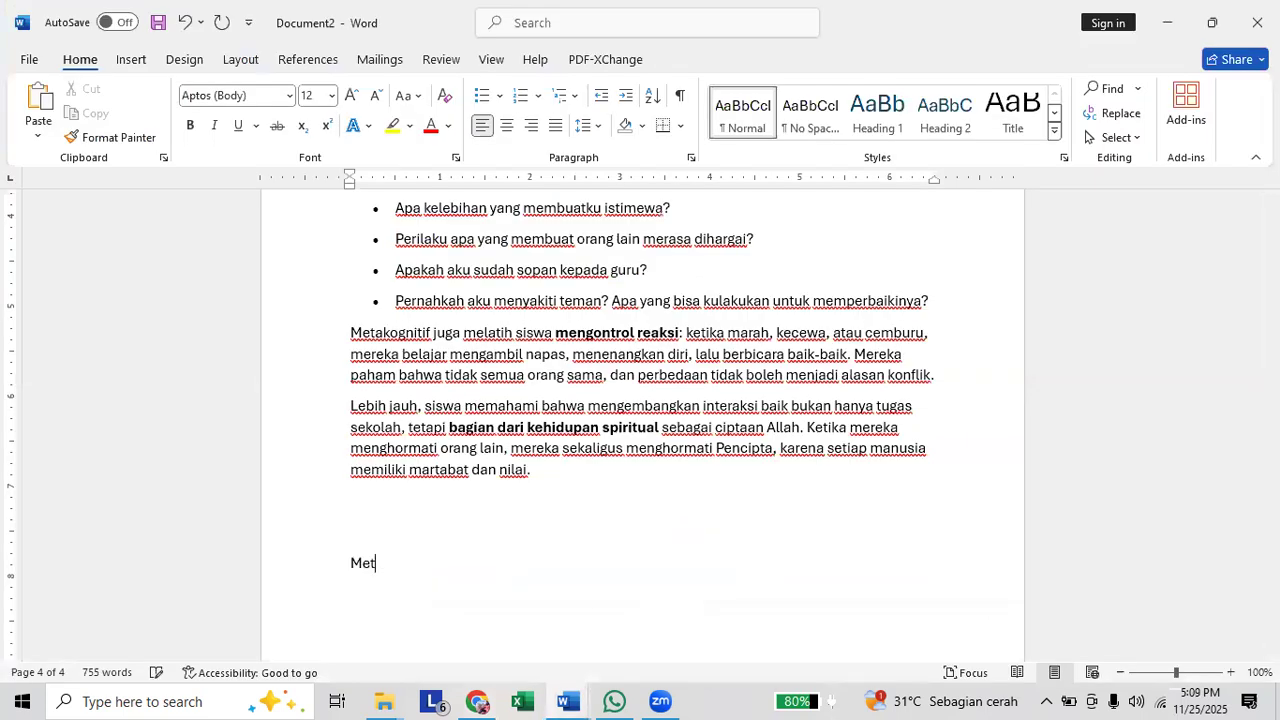
pyautogui.write('ode Pembelaajran')
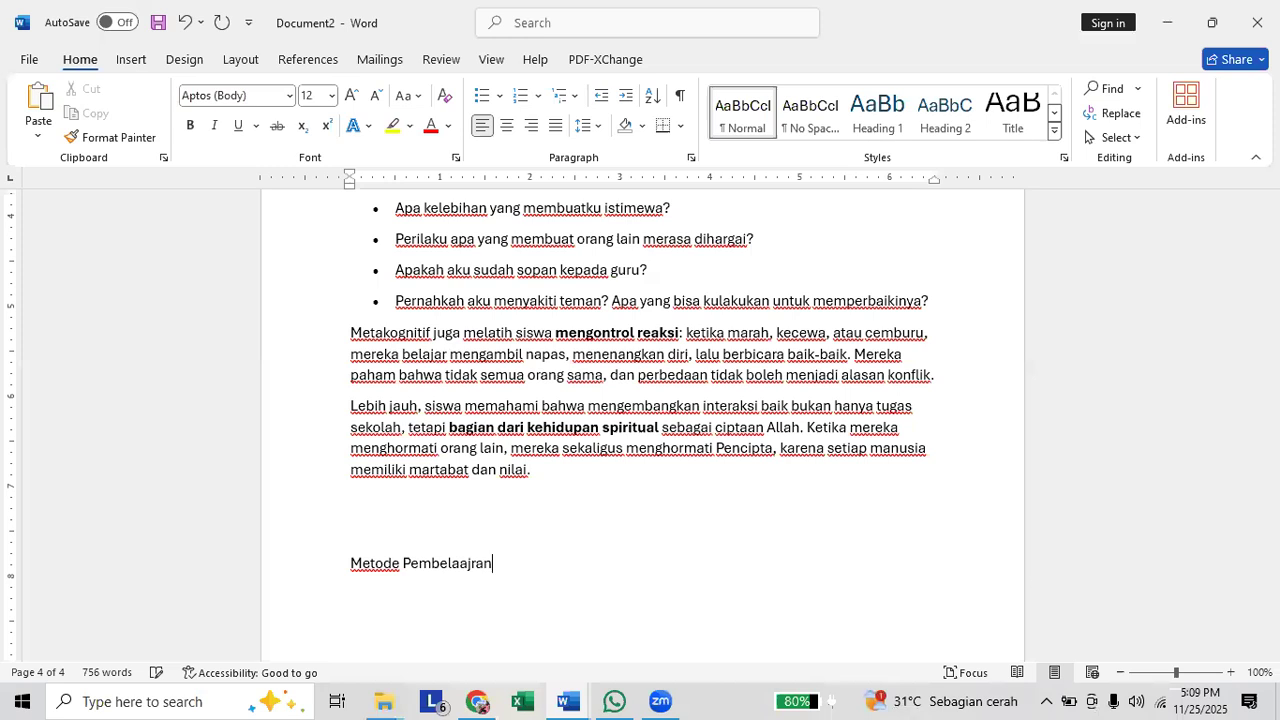
pyautogui.press('BackSpace')
pyautogui.press('BackSpace')
pyautogui.press('BackSpace')
pyautogui.press('BackSpace')
pyautogui.press('BackSpace')
pyautogui.write('jaran')
pyautogui.press('Return')
pyautogui.press('Return')
# Paste the copied Sharing–Discussion syntax summary under the heading and add empty lines after it.
pyautogui.hotkey('ctrl', 'v')
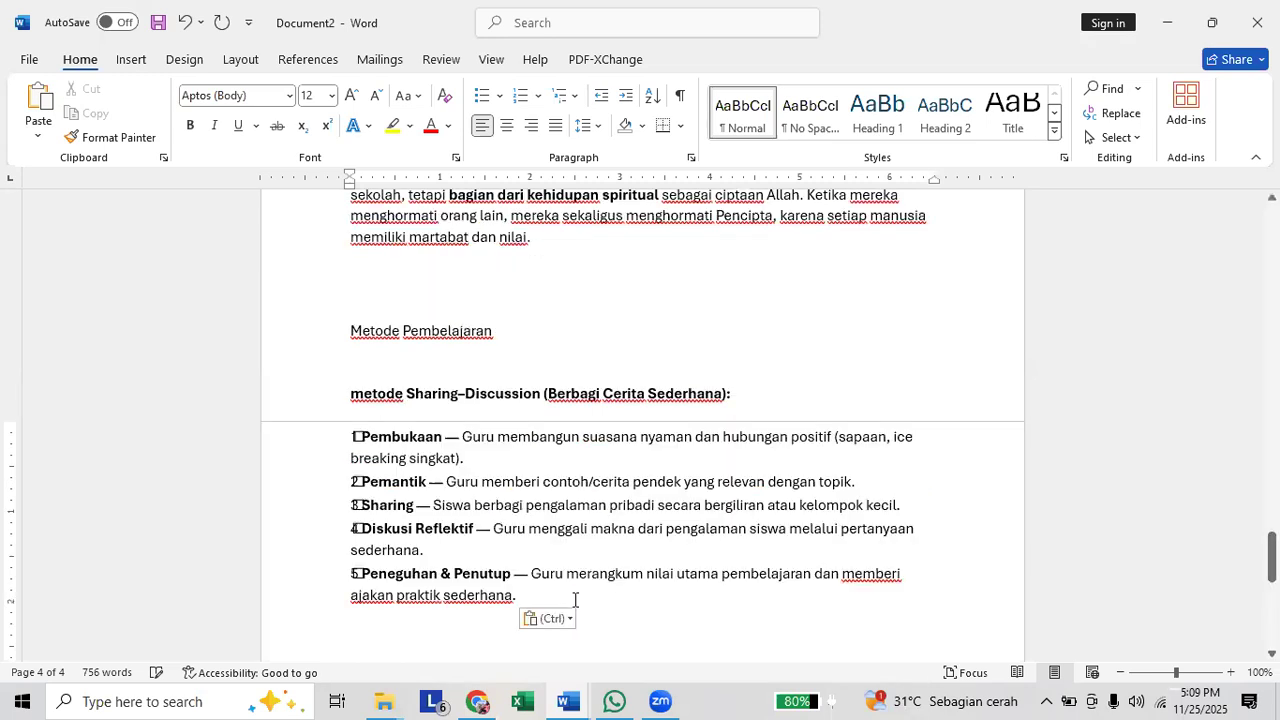
pyautogui.press('Return')
pyautogui.press('Return')
pyautogui.press('Return')
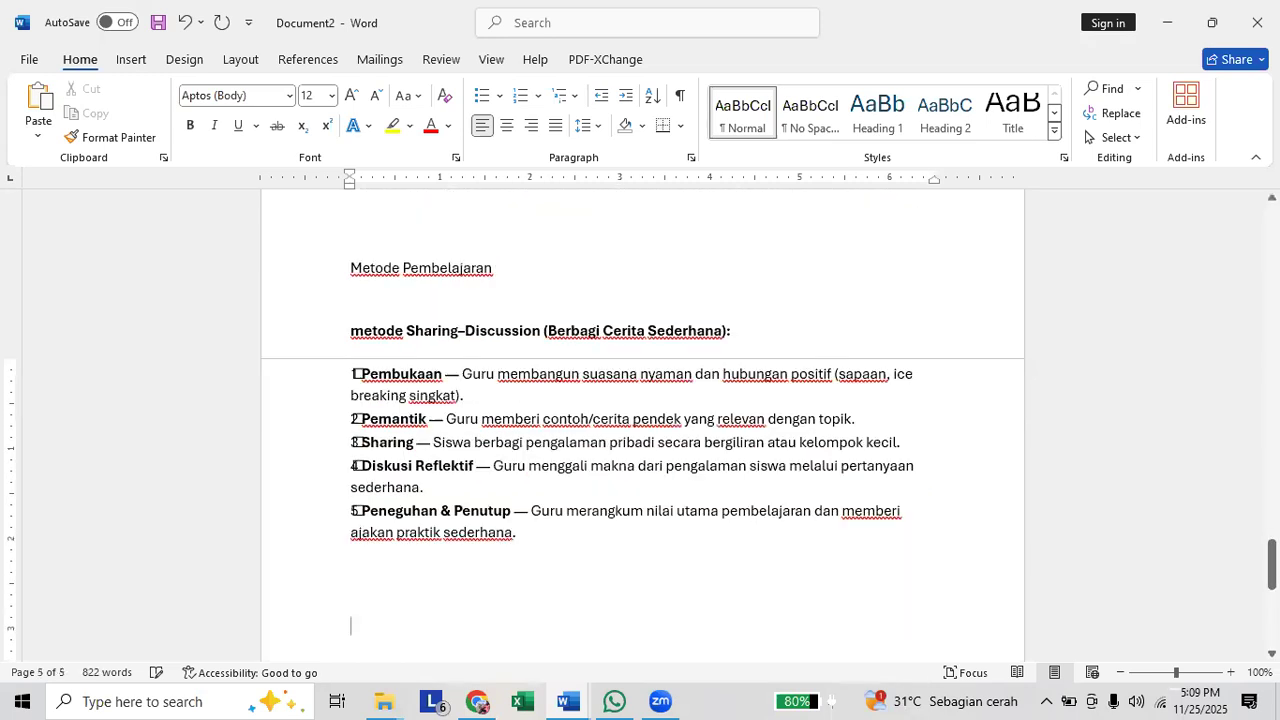
# Switch back to ChatGPT and review the media suggestions in the earlier answer, including "Media Benda/Simbol sederhana".
pyautogui.hotkey('alt', 'Tab')
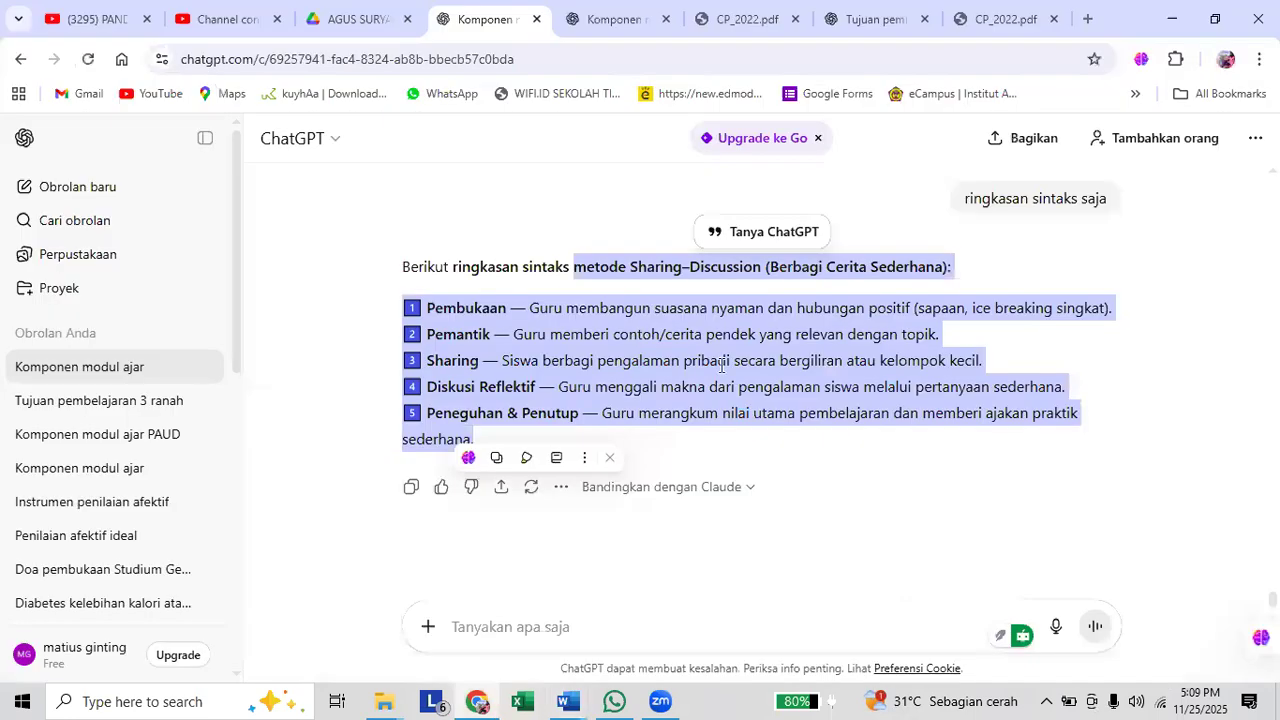
pyautogui.scroll(4, 760, 350)
pyautogui.scroll(5, 787, 340)
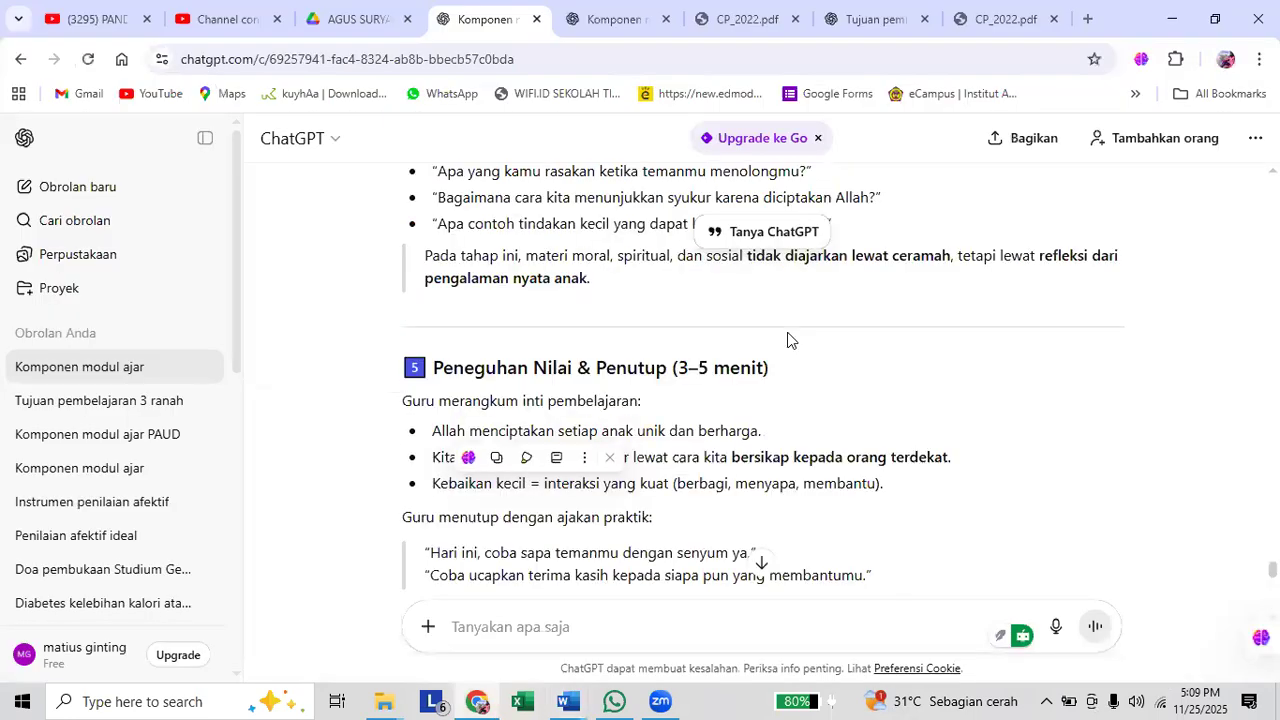
pyautogui.scroll(8, 787, 340)
pyautogui.scroll(4, 791, 340)
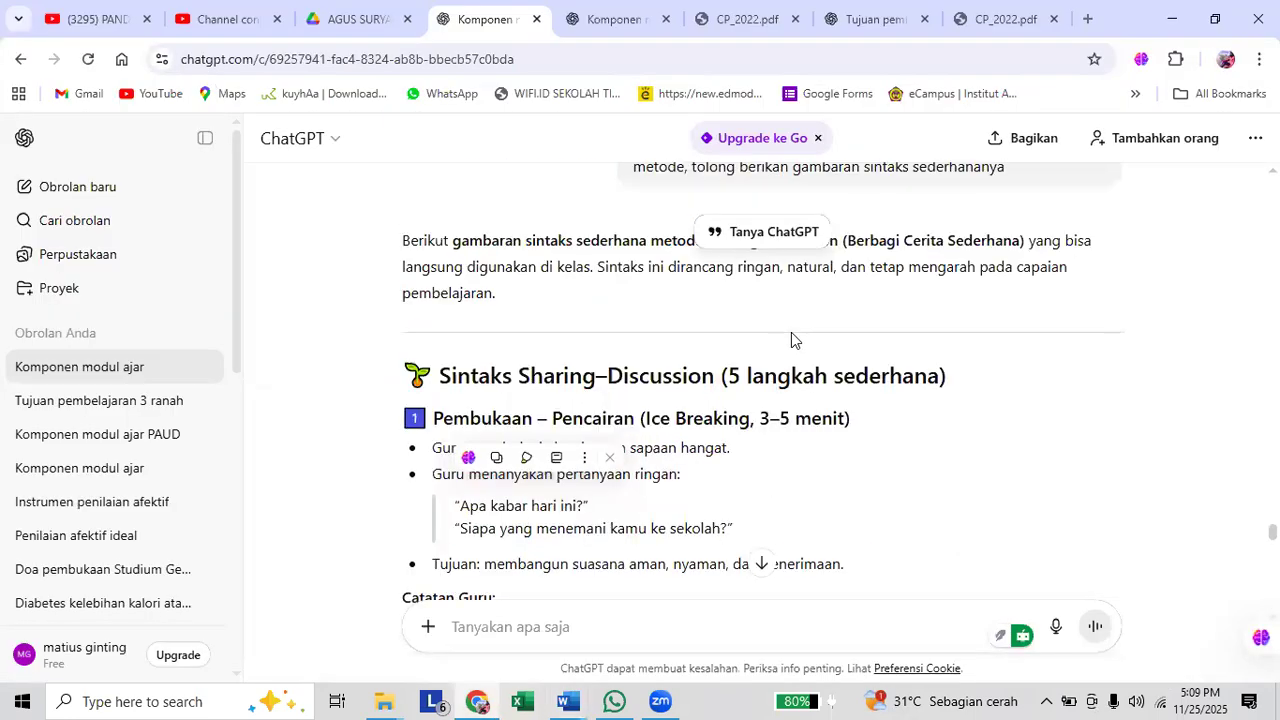
pyautogui.scroll(4, 791, 340)
pyautogui.scroll(2, 791, 340)
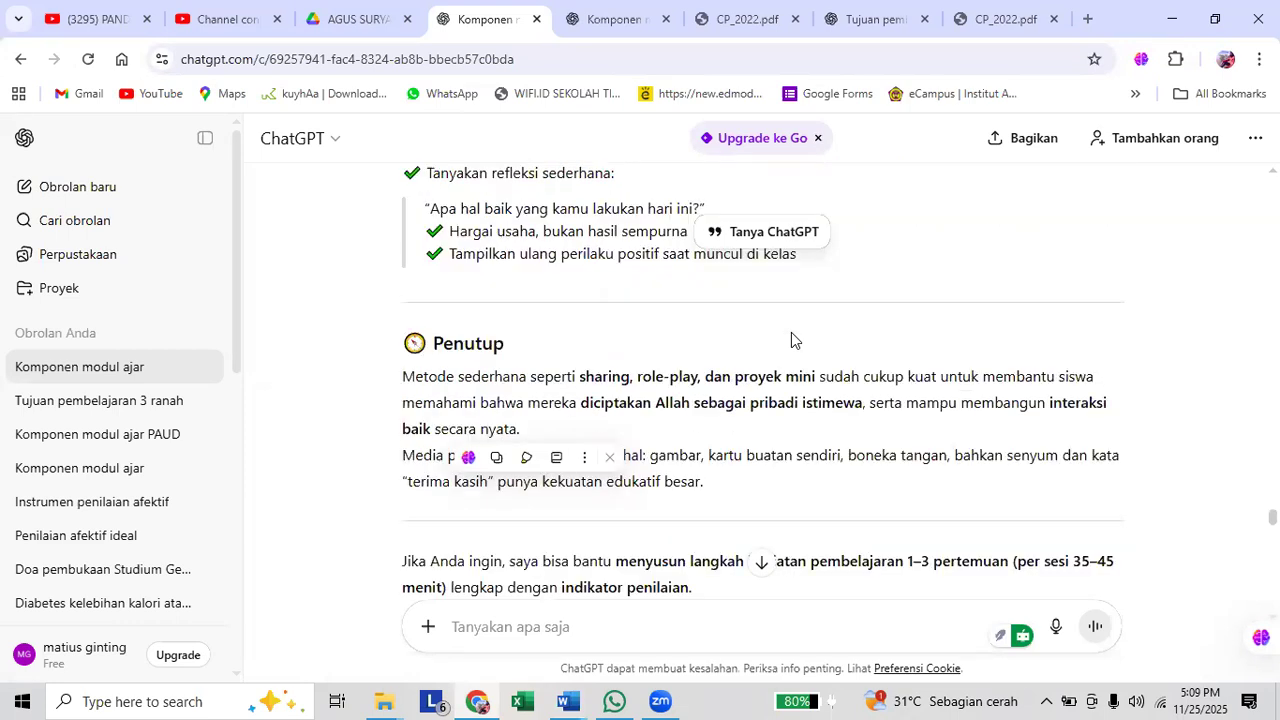
pyautogui.scroll(2, 791, 340)
pyautogui.scroll(4, 791, 340)
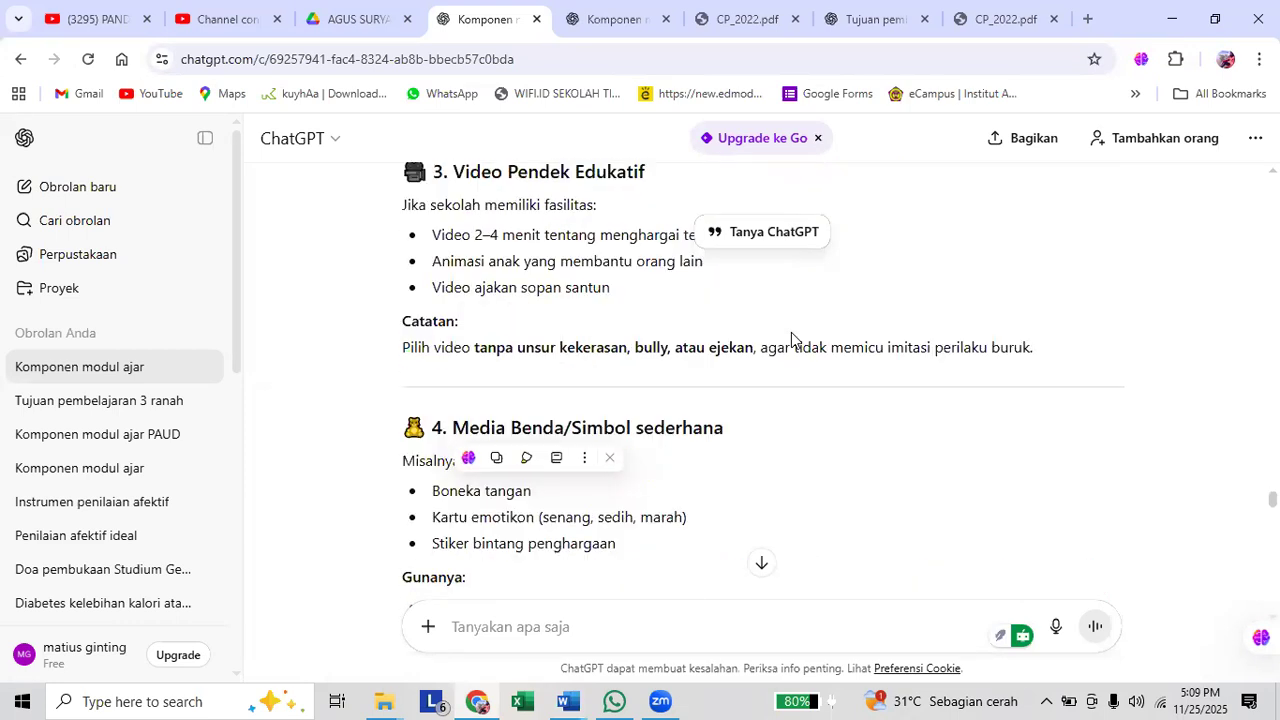
pyautogui.scroll(-2, 525, 262)
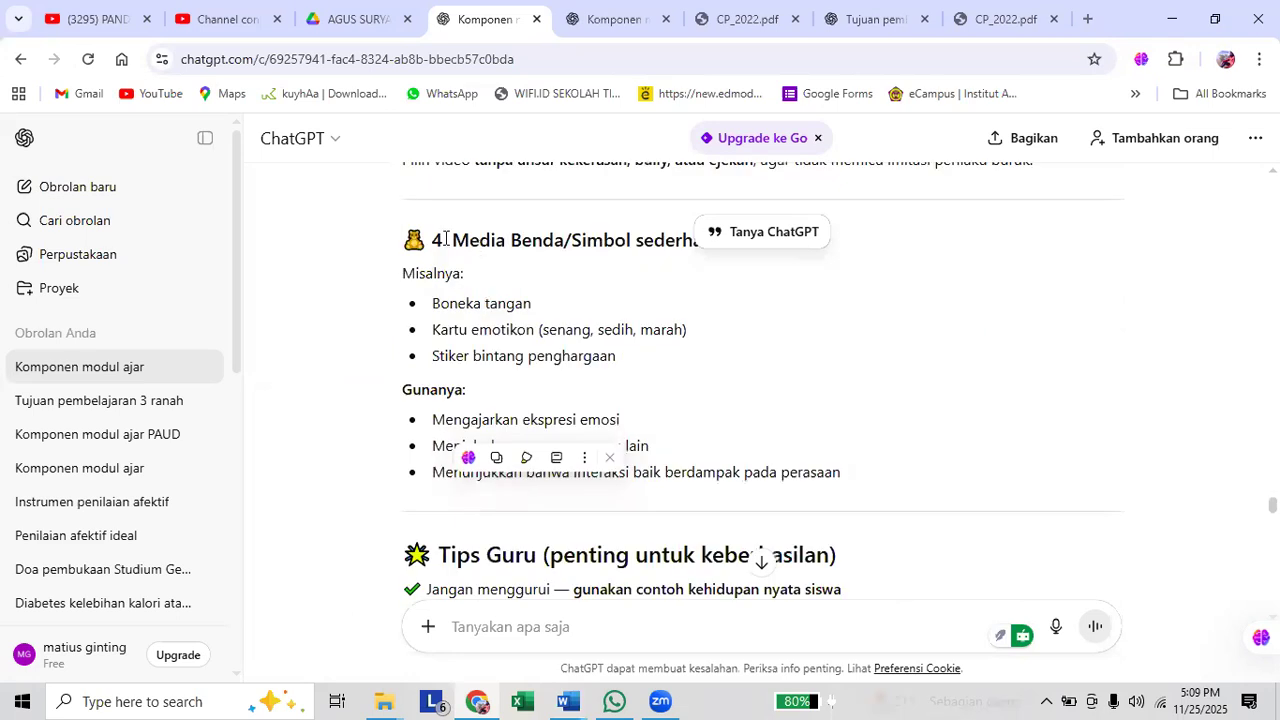
pyautogui.moveTo(450, 240); pyautogui.dragTo(474, 266)
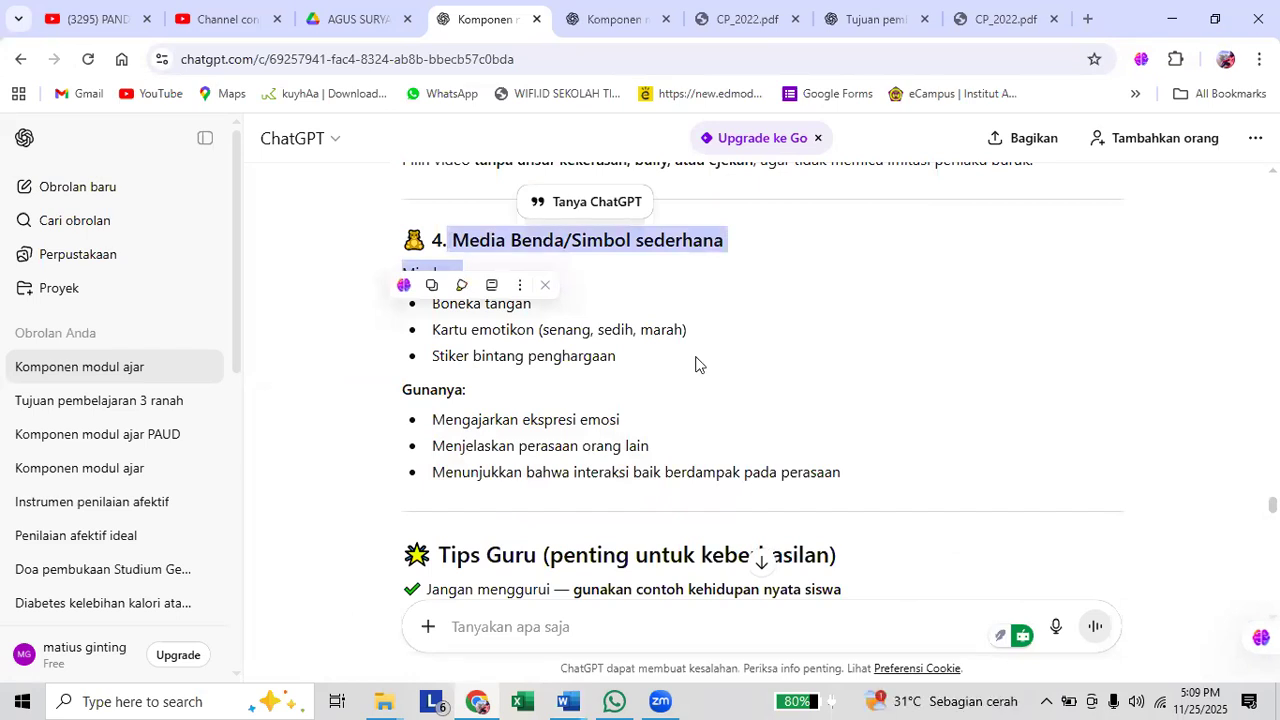
# Begin a new prompt at the end of the chat with "dengan metode di atas, media".
pyautogui.scroll(-1, 694, 363)
pyautogui.scroll(-5, 699, 345)
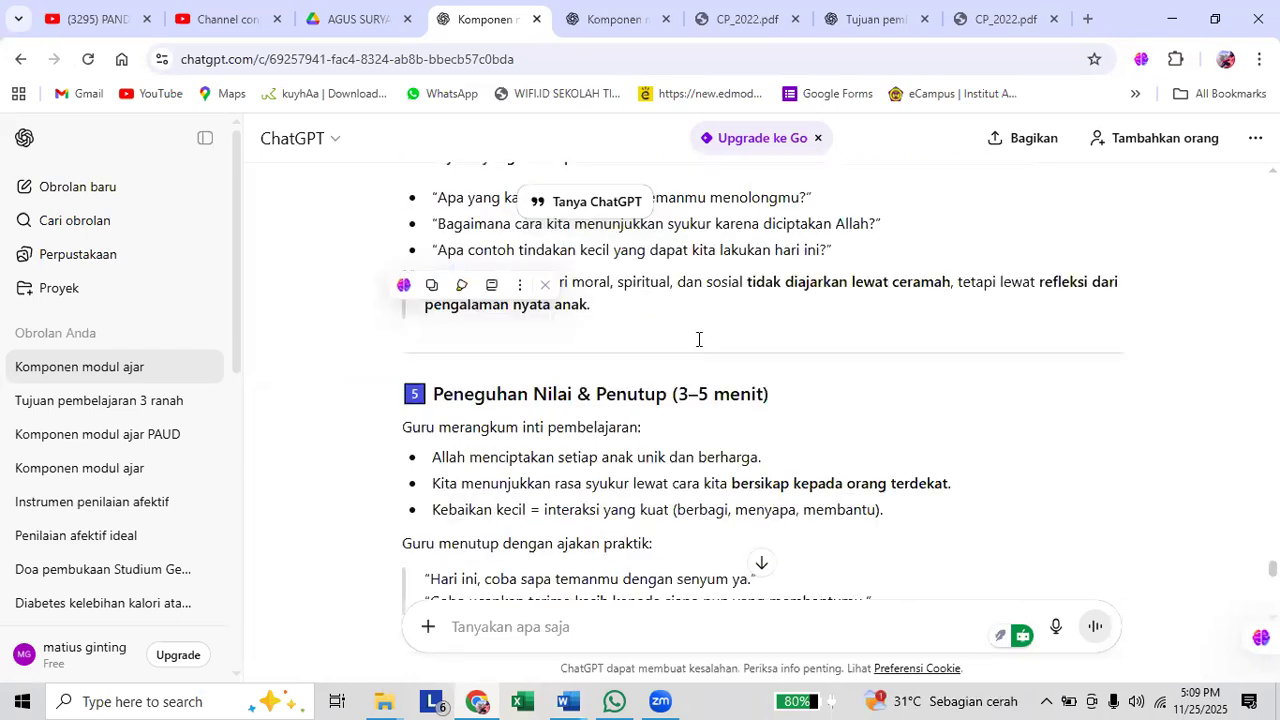
pyautogui.scroll(-5, 697, 340)
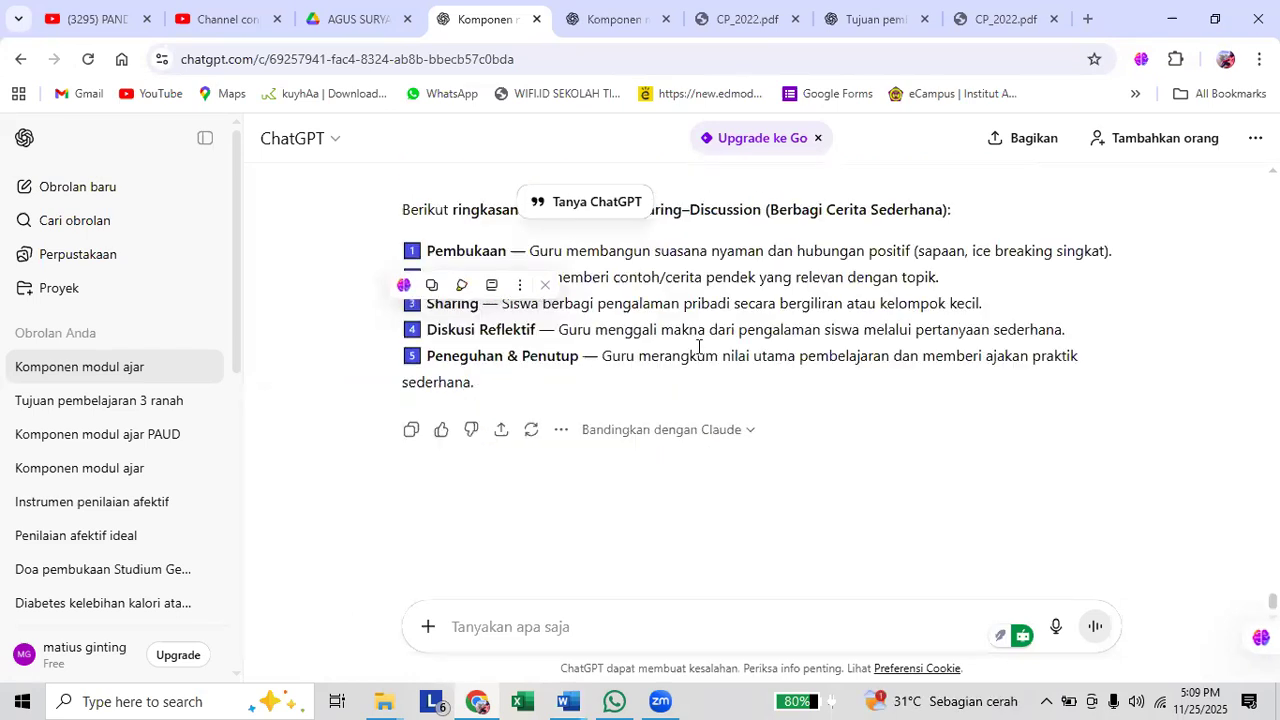
pyautogui.scroll(1, 717, 620)
pyautogui.click(715, 635)
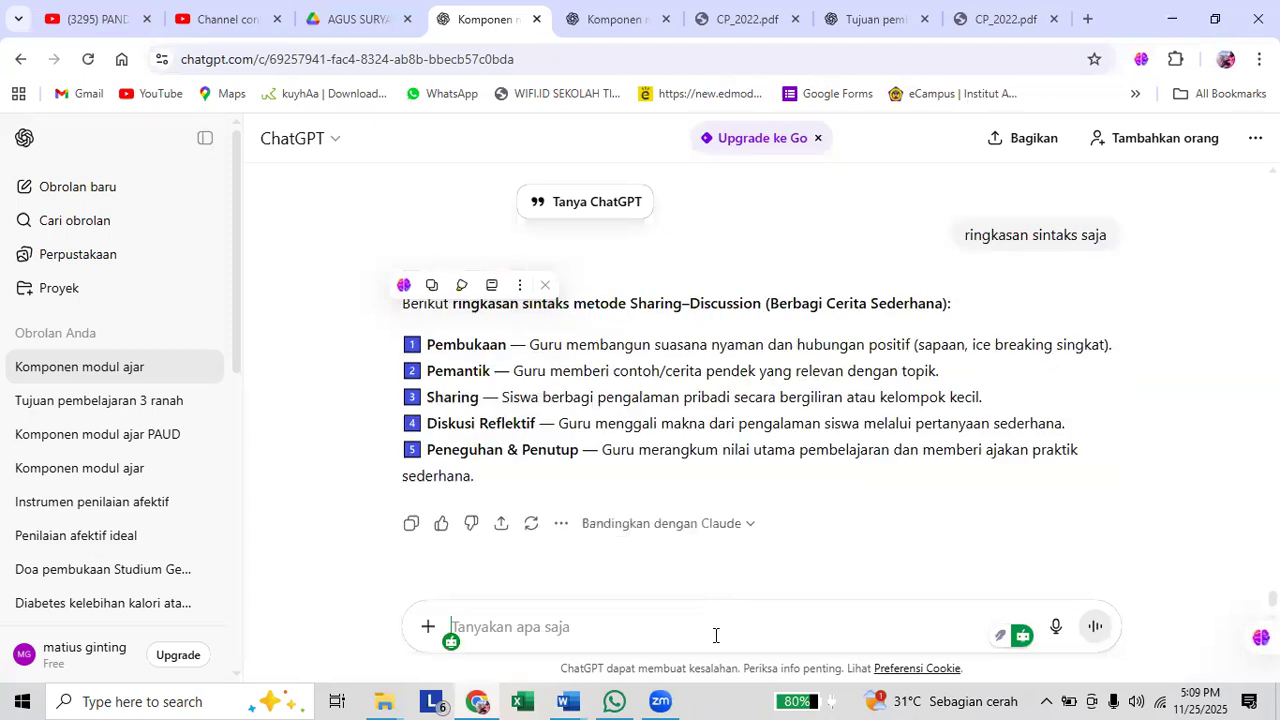
pyautogui.write('dengan metode')
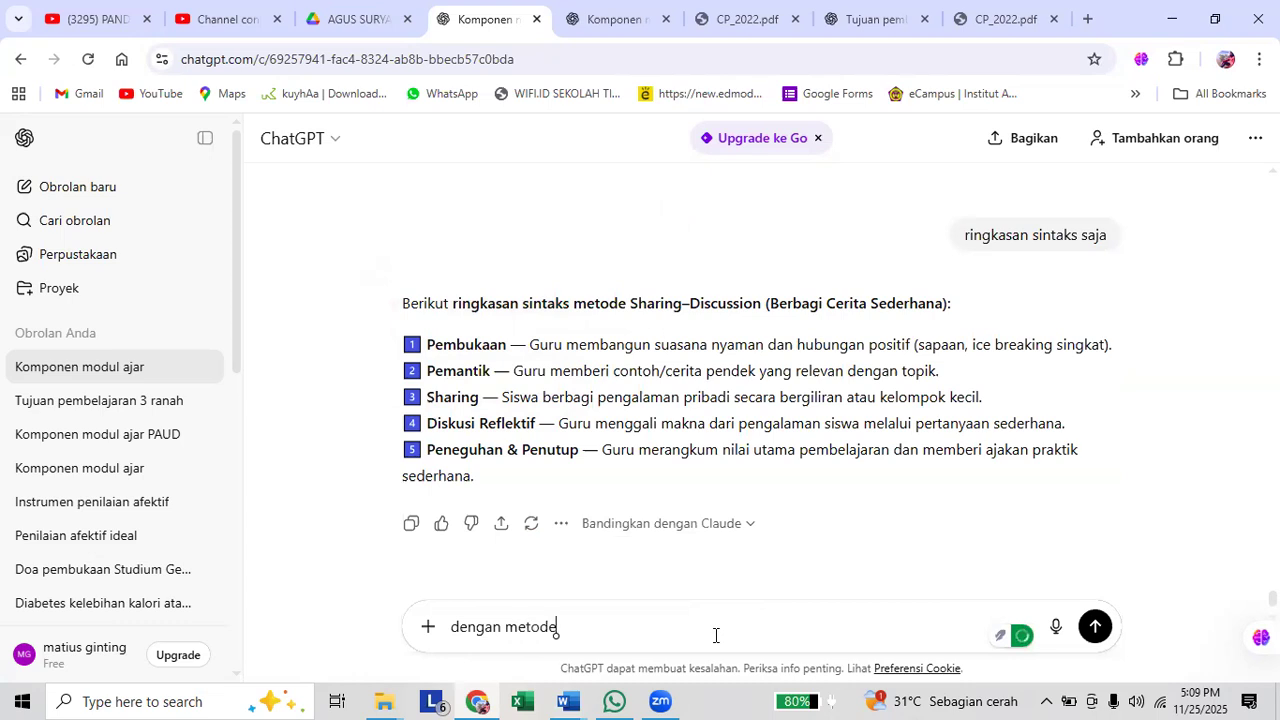
pyautogui.write(' di atas, medu')
pyautogui.press('BackSpace')
pyautogui.write('ia')
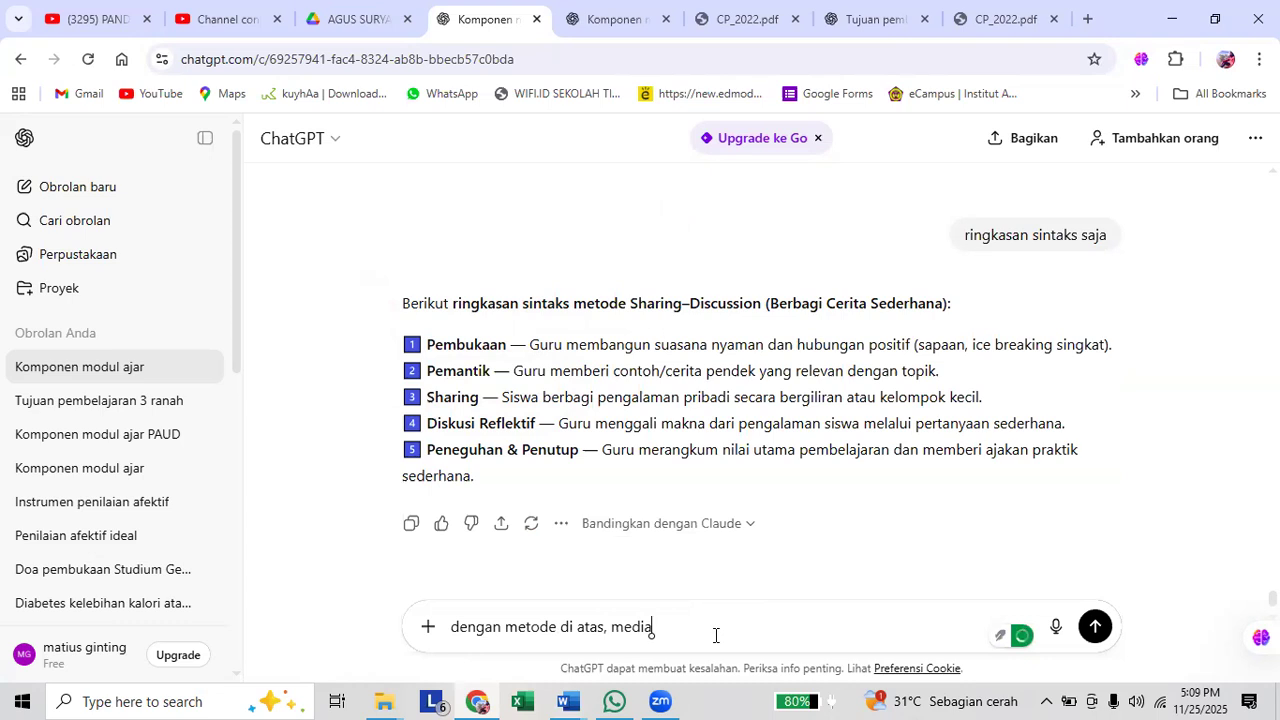
pyautogui.write(' apa yang')
pyautogui.write(' pal')
pyautogui.write('ing ')
pyautogui.write('baik ')
pyautogui.write('untu')
pyautogui.write('k memabnt')
# Complete the prompt with "apa yang paling baik untuk membantu siswa memahami materi?" and send it.
pyautogui.press('BackSpace')
pyautogui.press('BackSpace')
pyautogui.press('BackSpace')
pyautogui.press('BackSpace')
pyautogui.write('bantu siswa memahami')
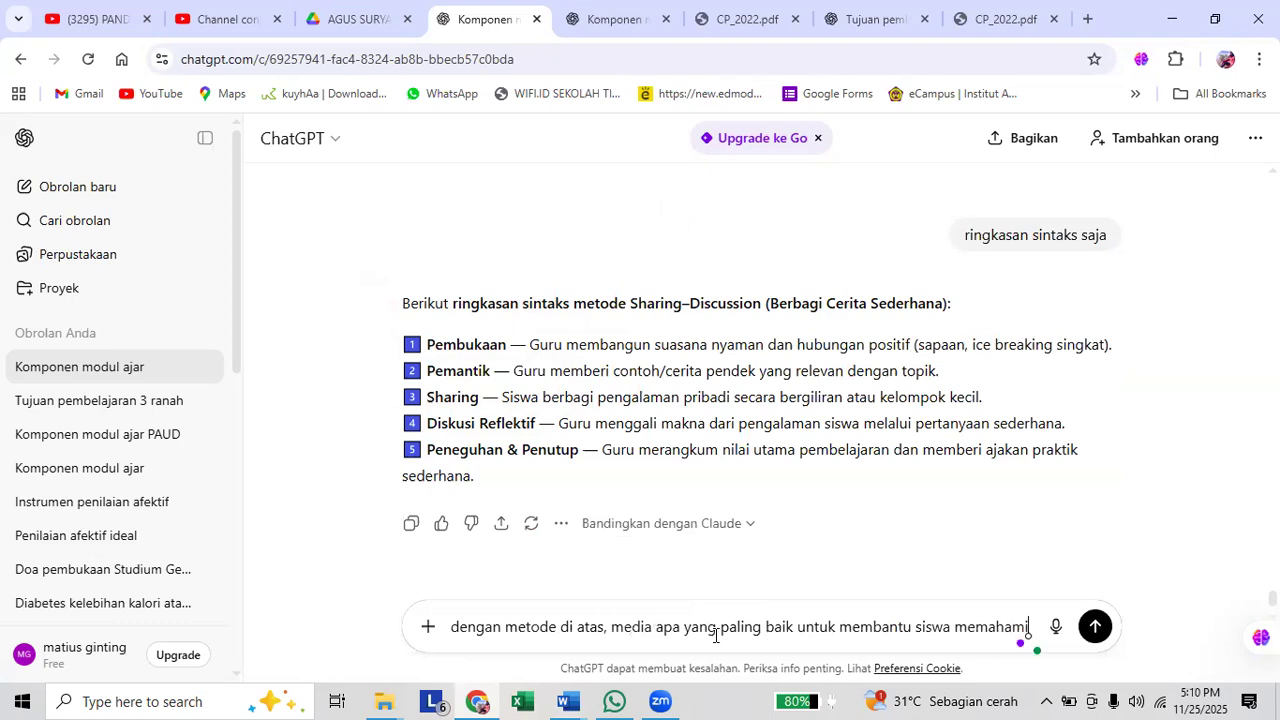
pyautogui.write(' materi')
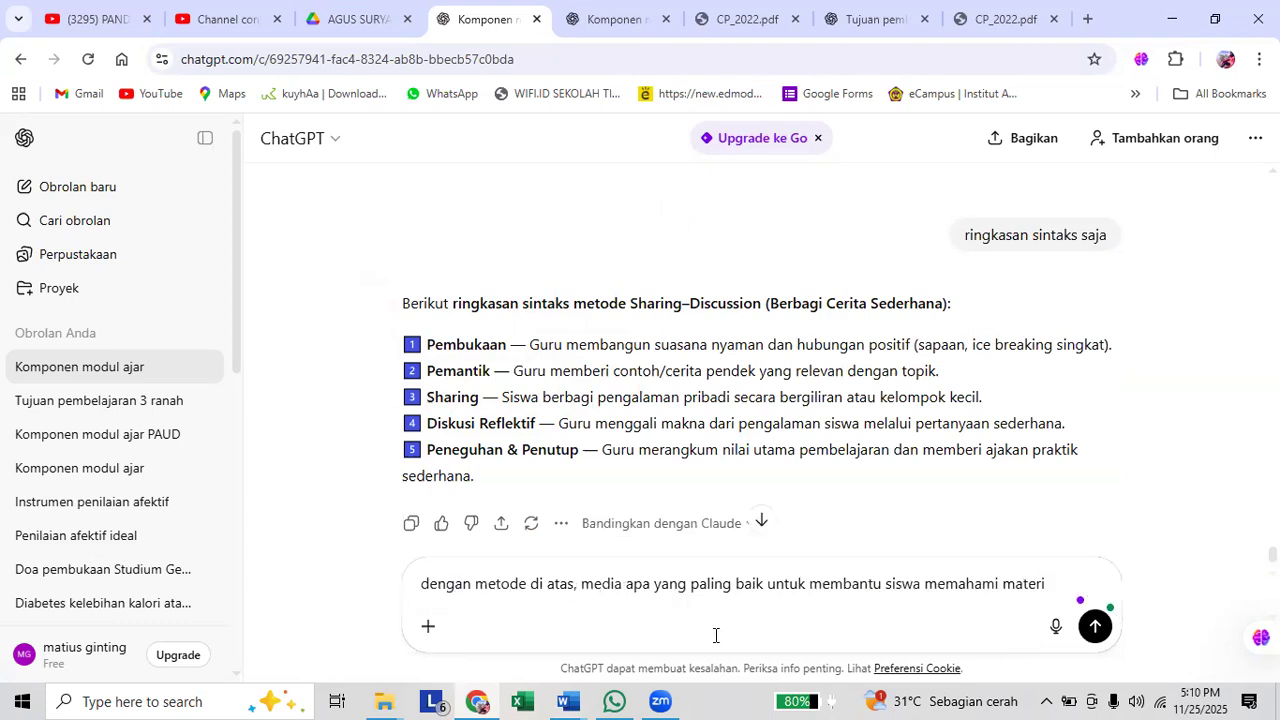
pyautogui.press('Return')
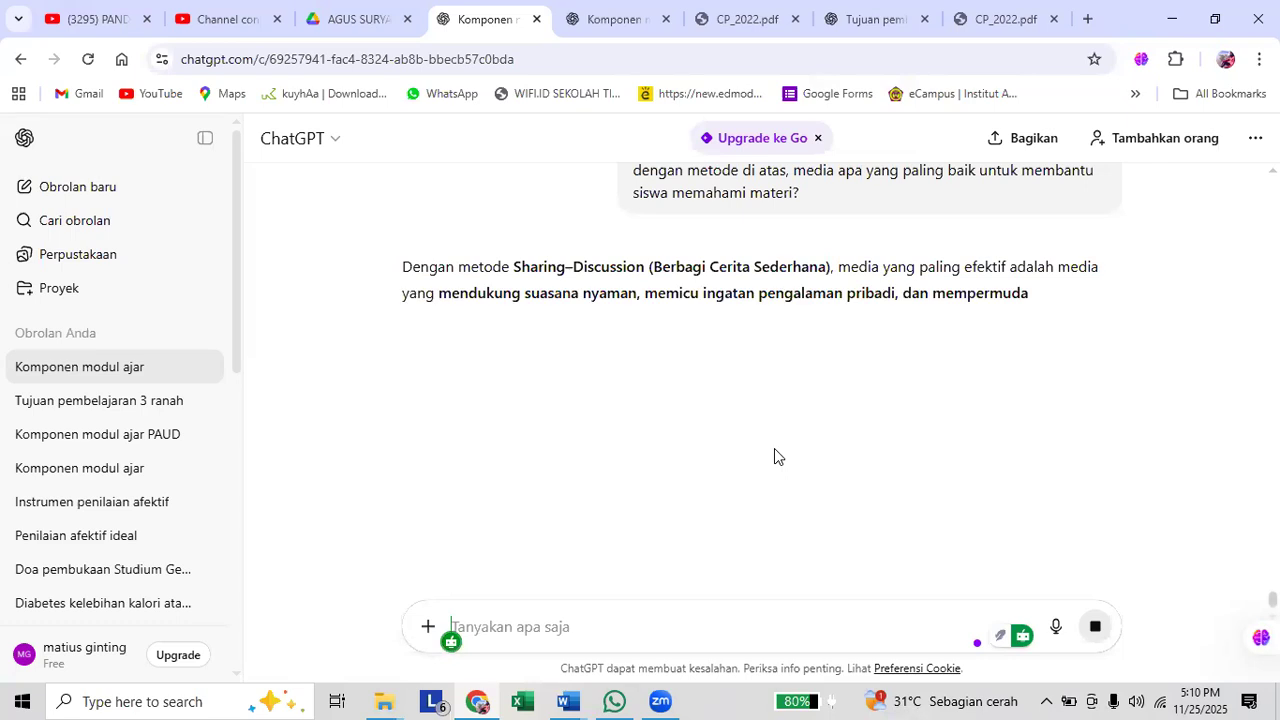
# Review the media recommended for the Sharing–Discussion method to choose one for the module.
pyautogui.moveTo(427, 404); pyautogui.dragTo(634, 351)
pyautogui.scroll(-1, 634, 351)
pyautogui.moveTo(714, 312); pyautogui.dragTo(720, 317)
pyautogui.scroll(-2, 720, 316)
pyautogui.scroll(-1, 721, 316)
pyautogui.scroll(-2, 720, 317)
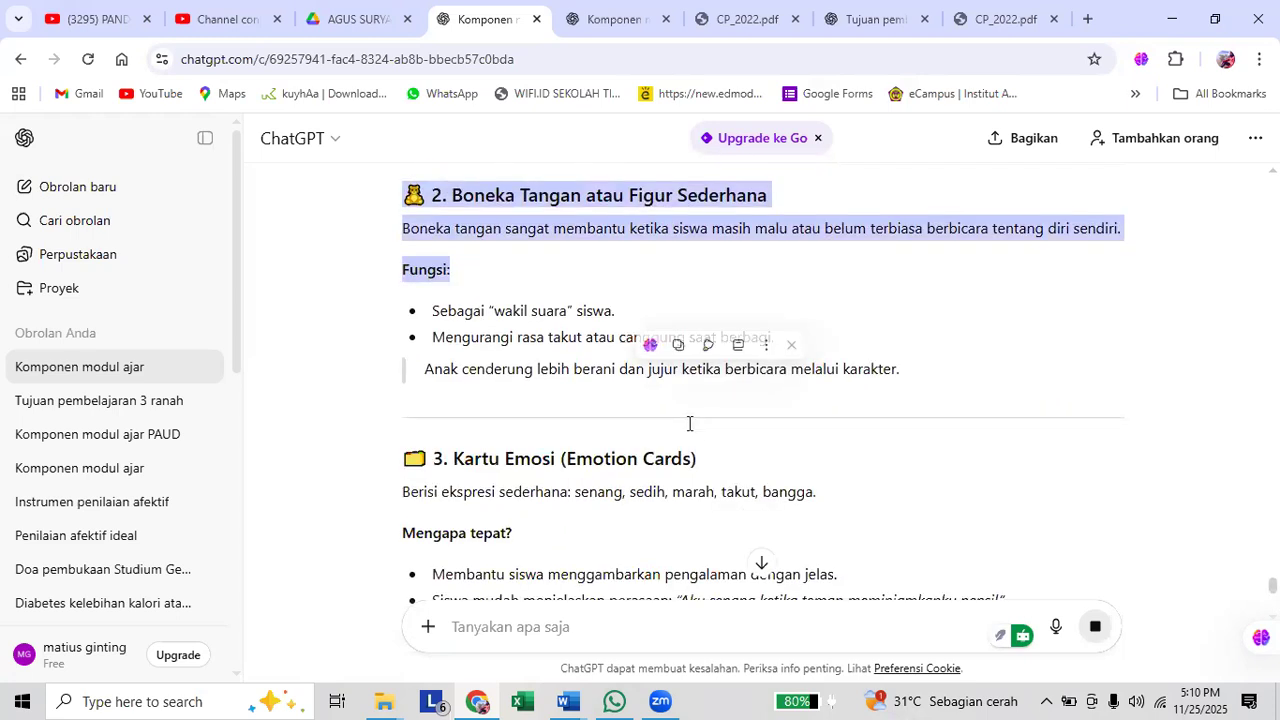
pyautogui.scroll(-2, 689, 423)
pyautogui.scroll(-1, 729, 431)
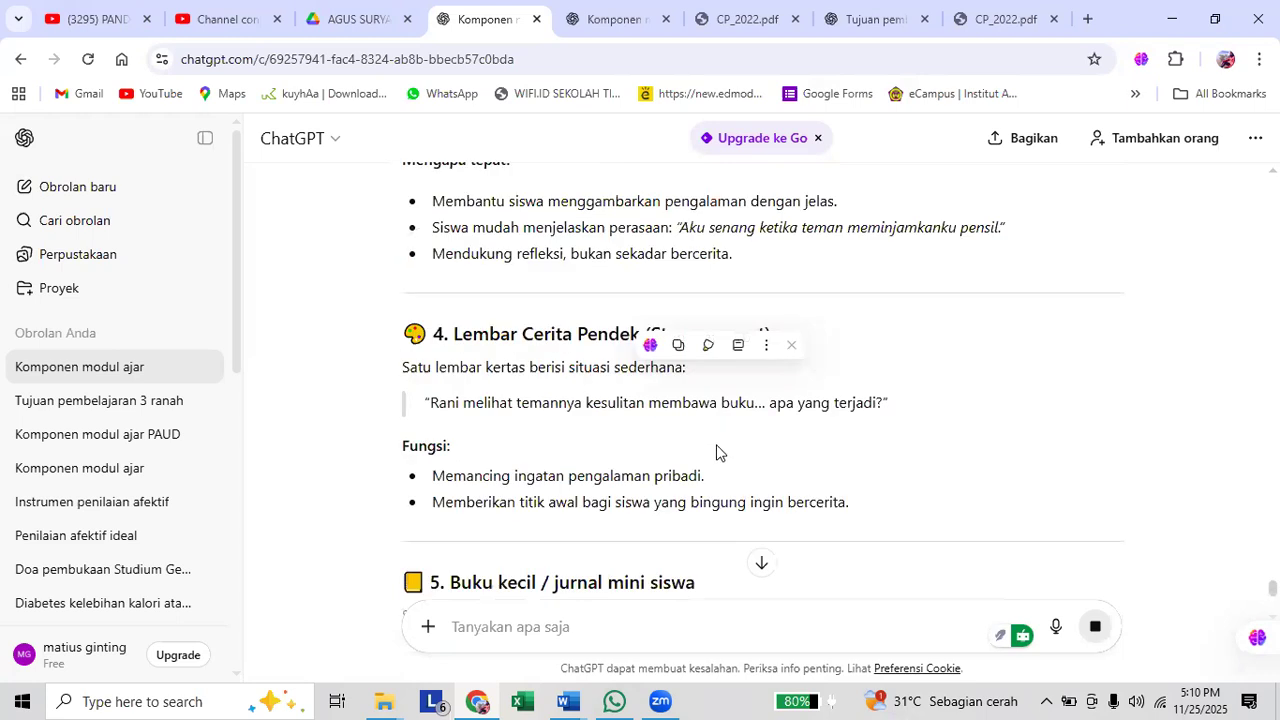
pyautogui.scroll(3, 490, 425)
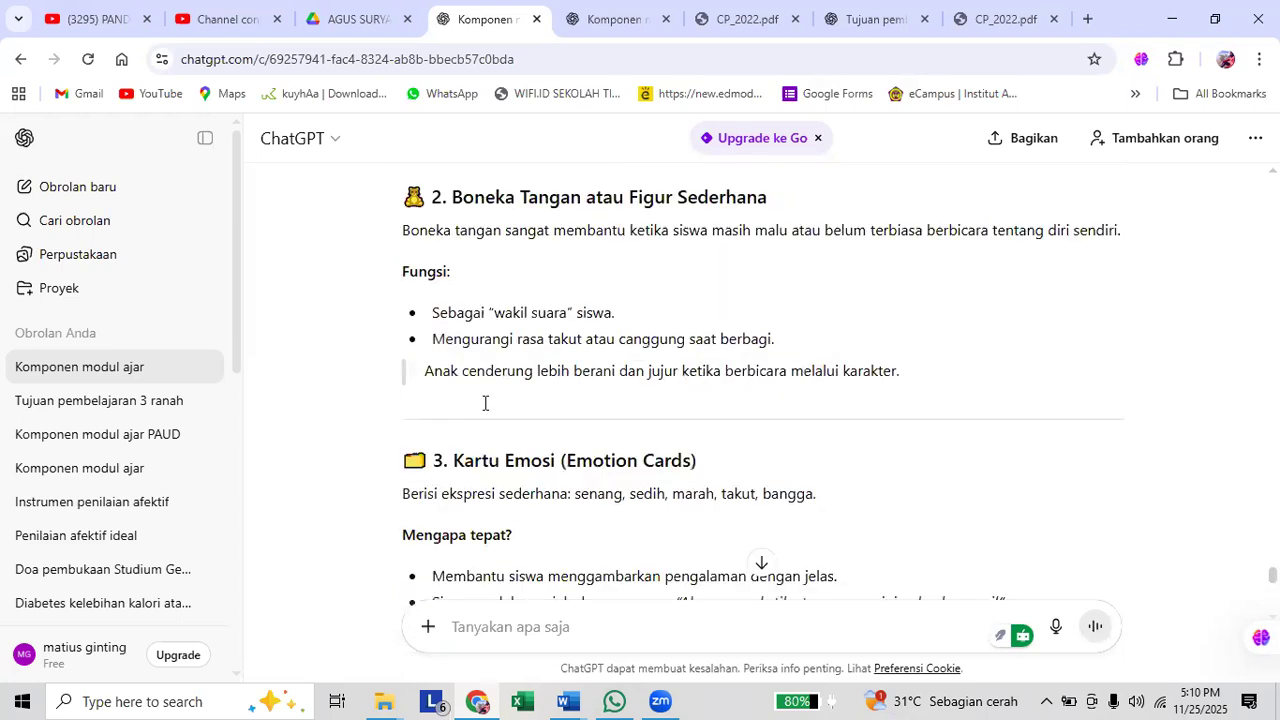
pyautogui.scroll(5, 482, 411)
pyautogui.scroll(1, 452, 390)
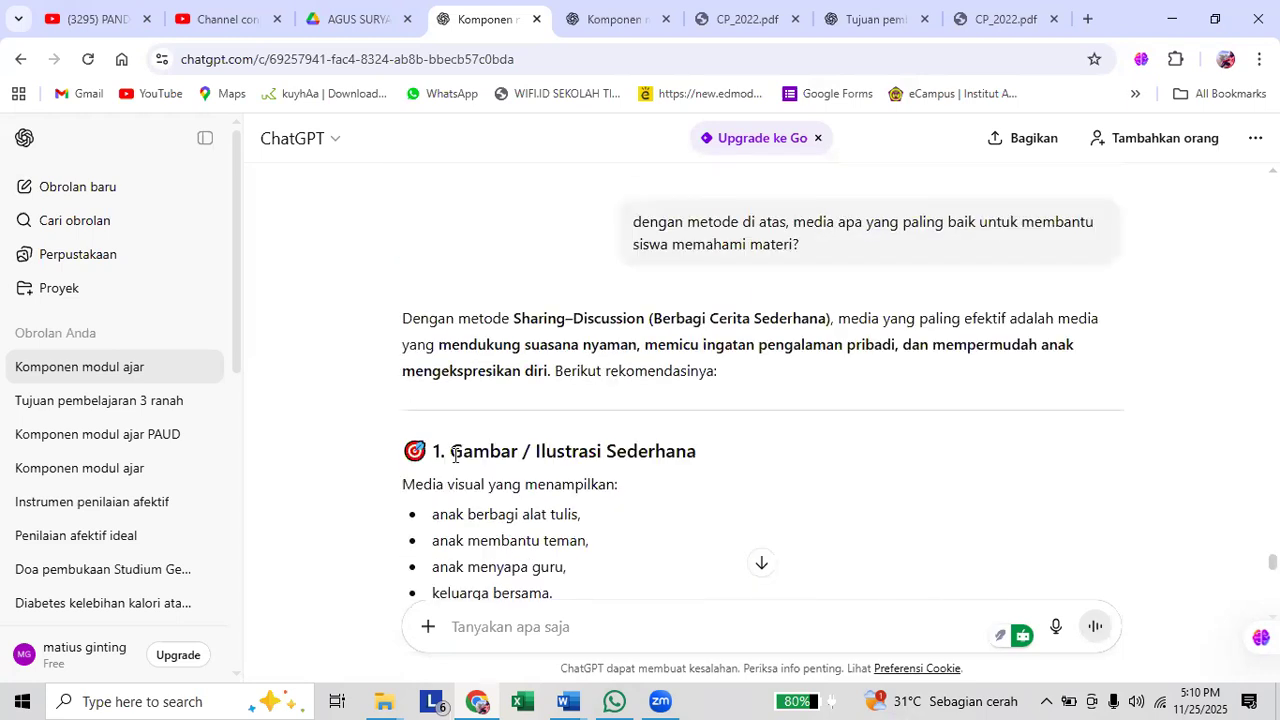
# Copy the section "1. Gambar / Ilustrasi Sederhana" through "keluarga bersama." and switch to Document2 in Word.
pyautogui.moveTo(455, 455); pyautogui.dragTo(699, 450)
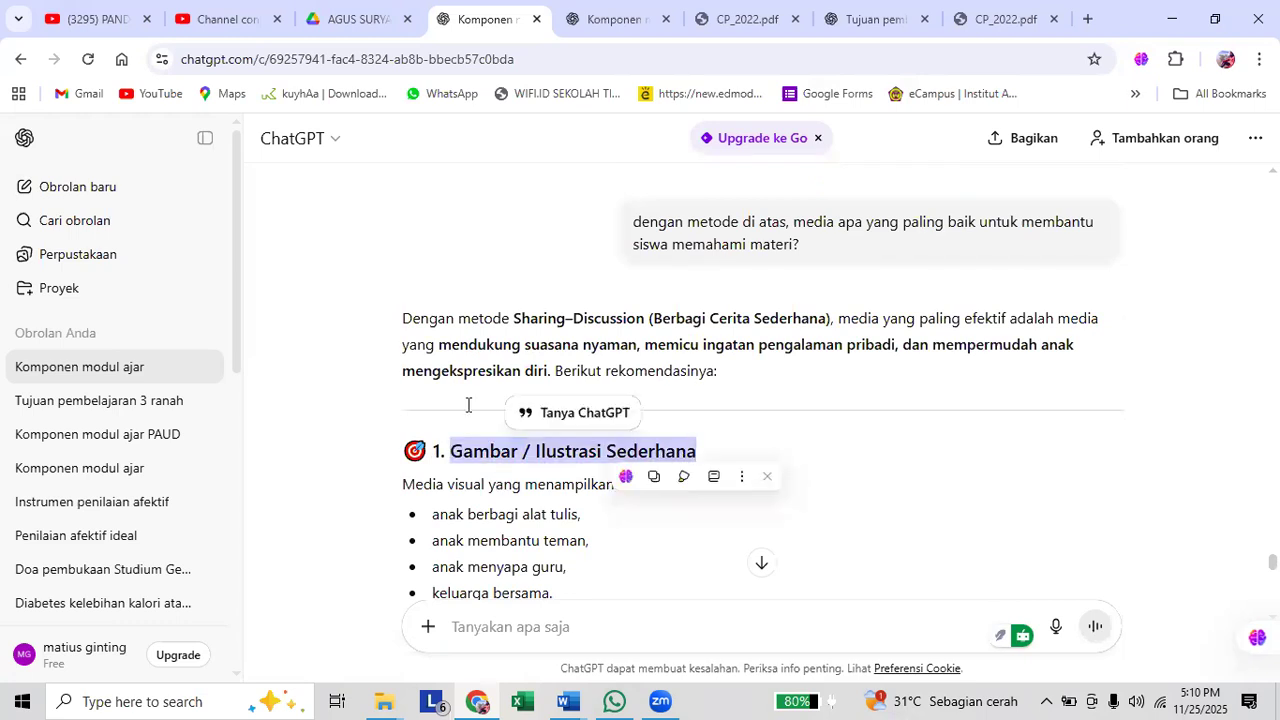
pyautogui.scroll(-1, 467, 404)
pyautogui.click(513, 418)
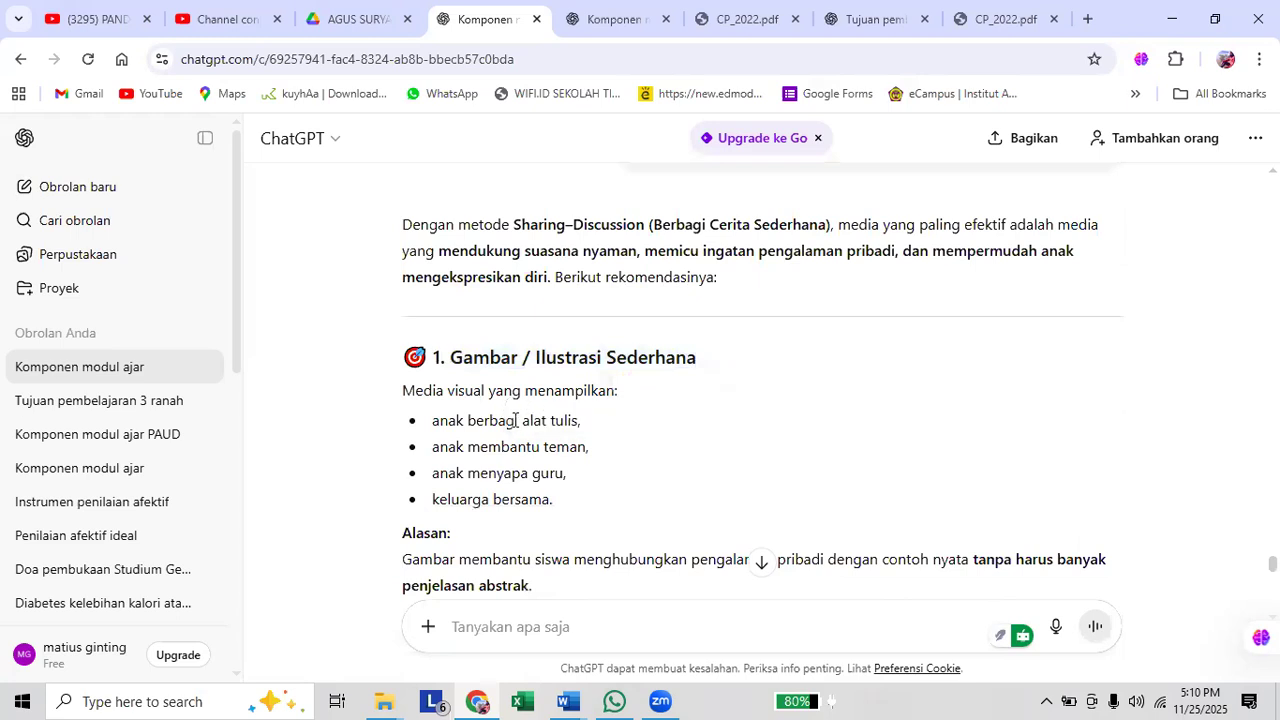
pyautogui.keyDown('shift'); pyautogui.click(594, 510); pyautogui.keyUp('shift')
pyautogui.hotkey('ctrl', 'c')
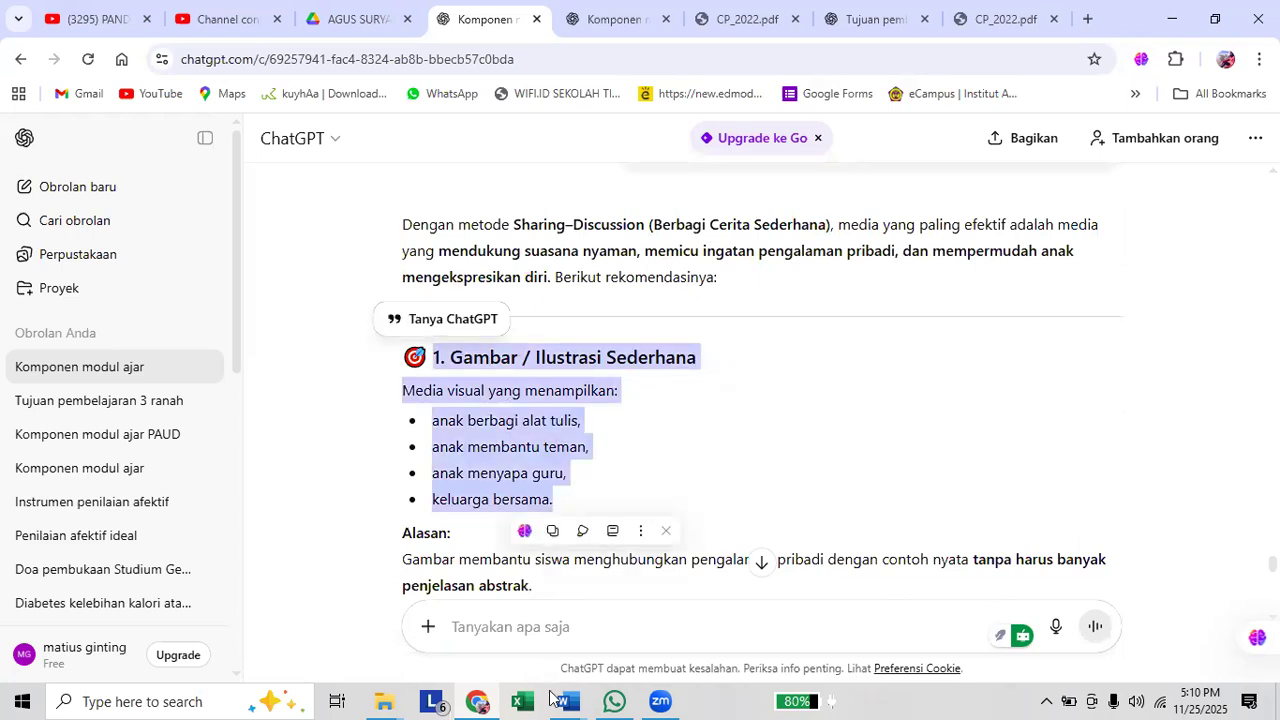
pyautogui.hotkey('alt', 'Tab')
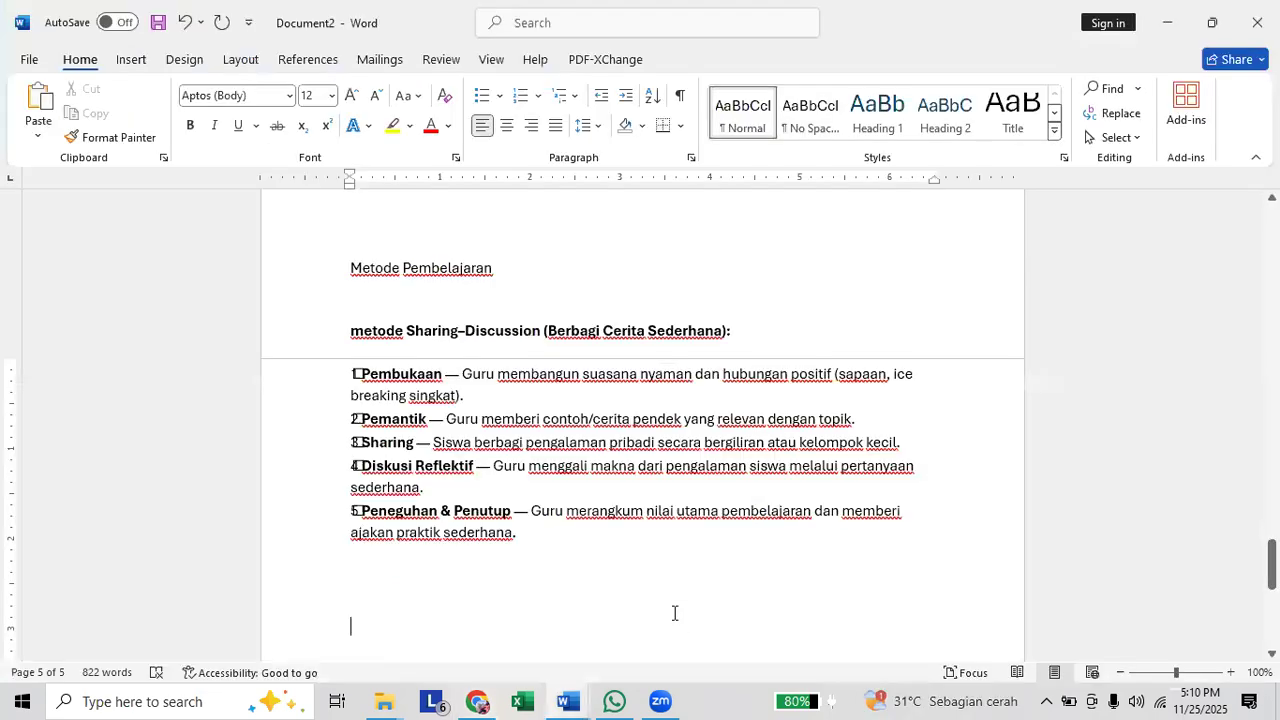
# Add a "Media Pembelajaran" heading below the method section and paste the copied "1. Gambar / Ilustrasi Sederhana" text under it.
pyautogui.write('Media Pembelajaran')
pyautogui.press('Return')
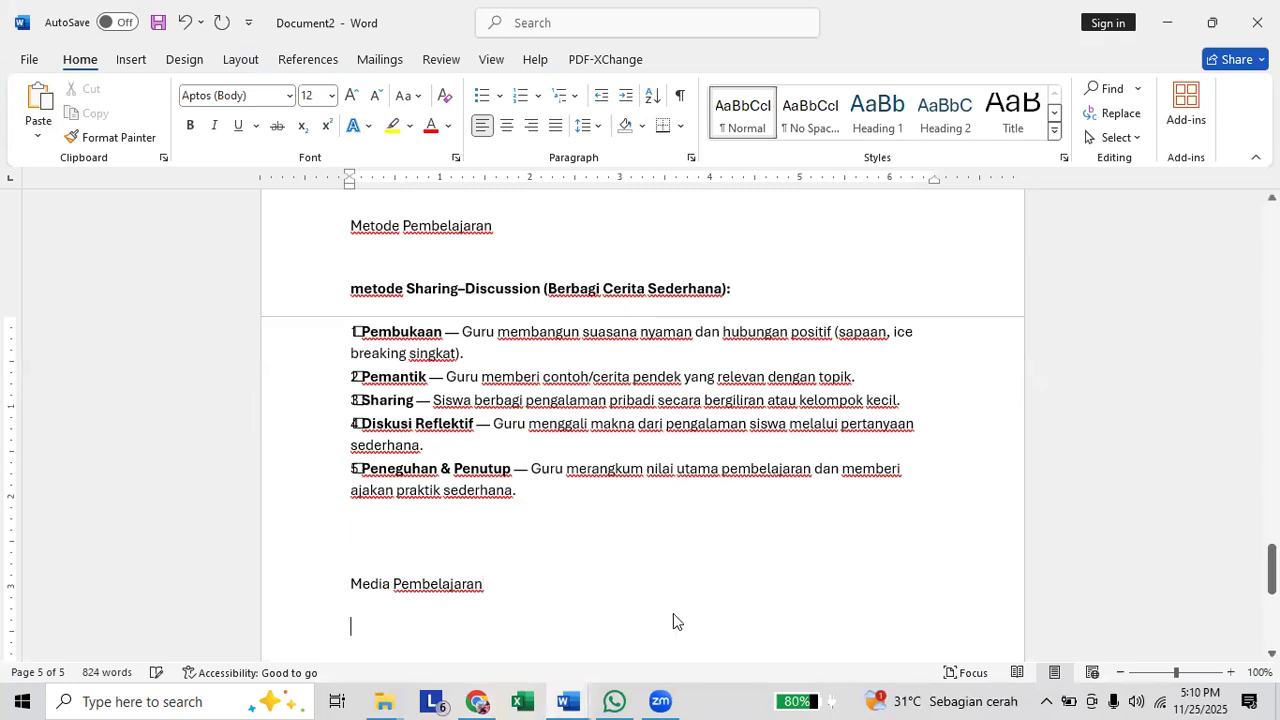
pyautogui.hotkey('ctrl', 'v')
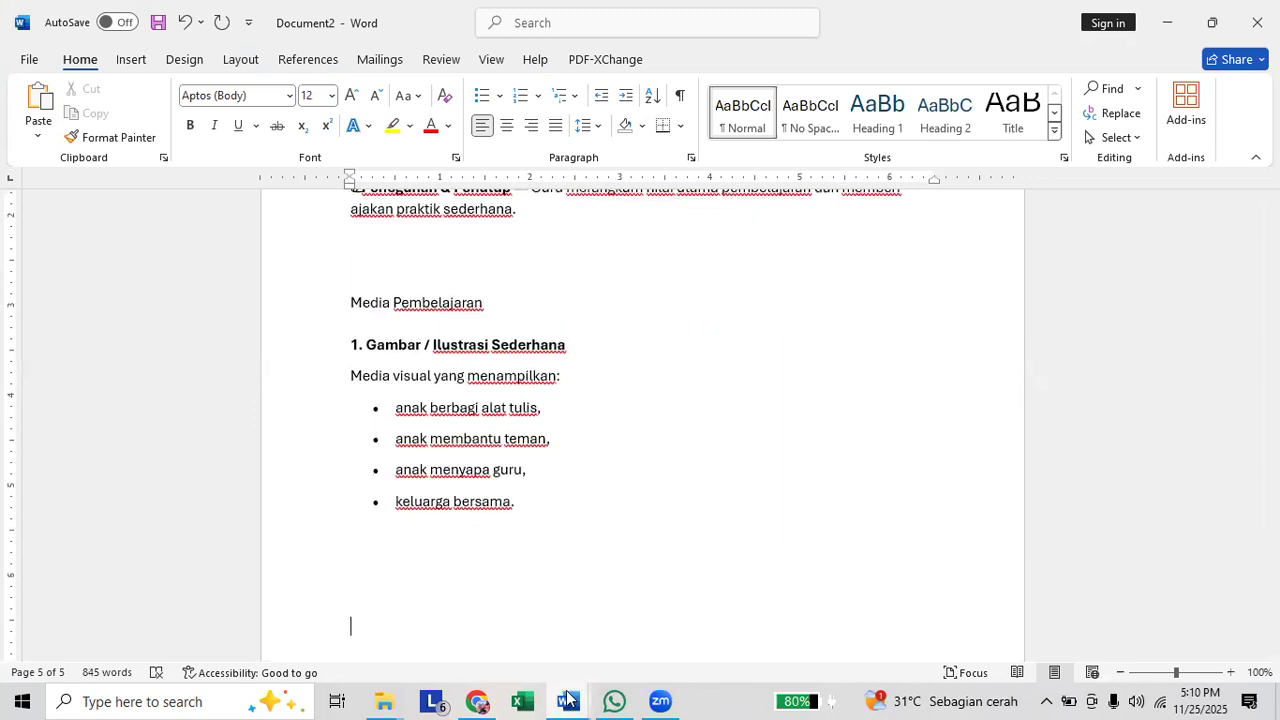
# Check the prompt-guide document for the module component that follows the method section, and return to the ChatGPT conversation in Chrome.
pyautogui.click(567, 697)
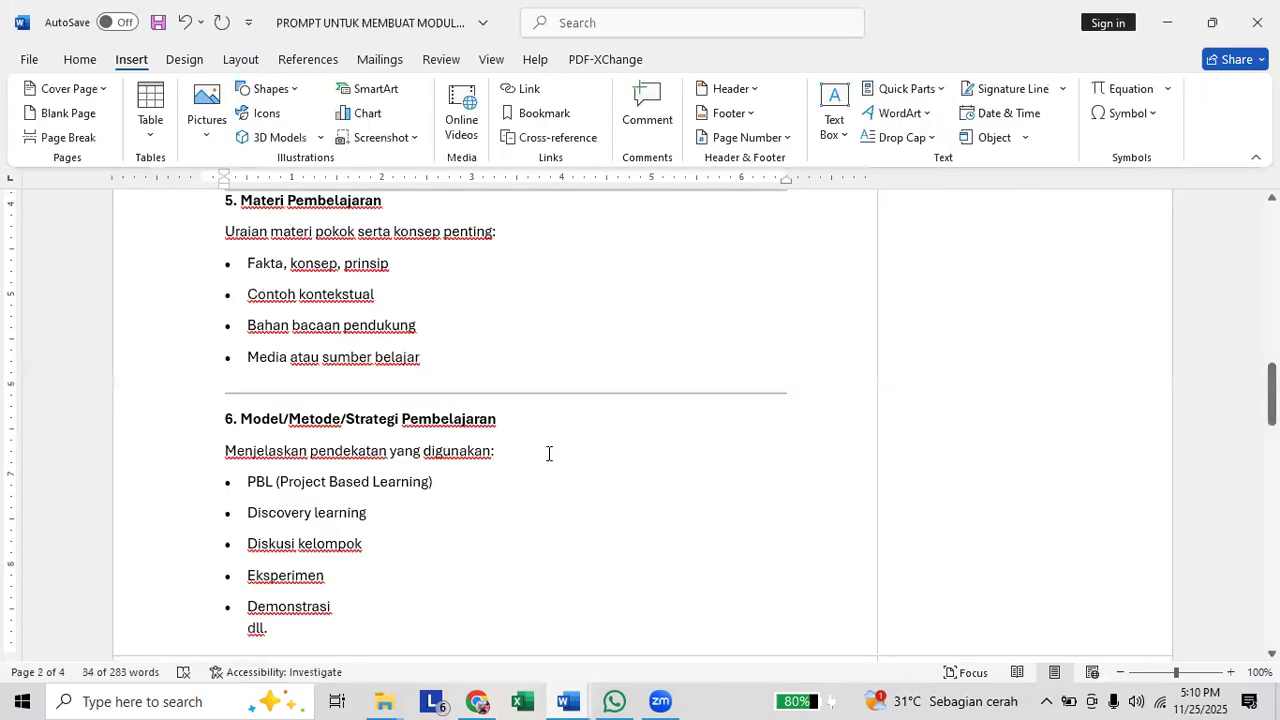
pyautogui.scroll(-5, 548, 453)
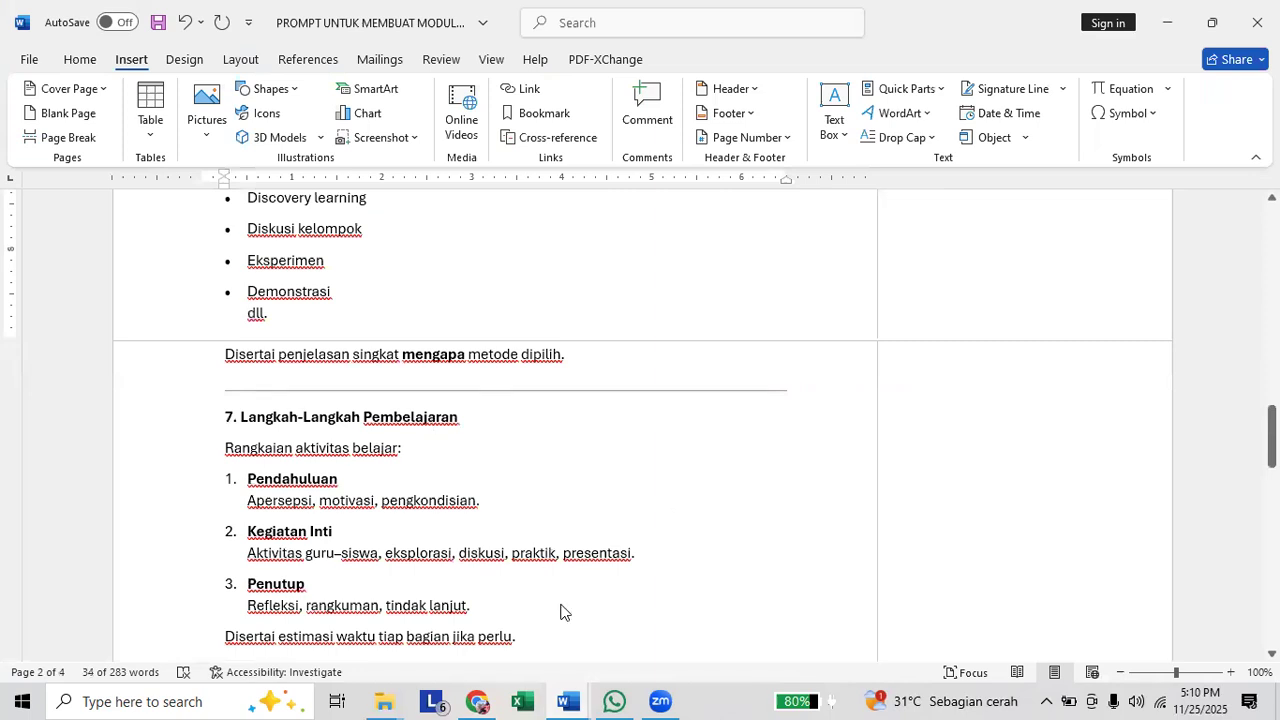
pyautogui.hotkey('alt', 'Tab')
pyautogui.click(484, 700)
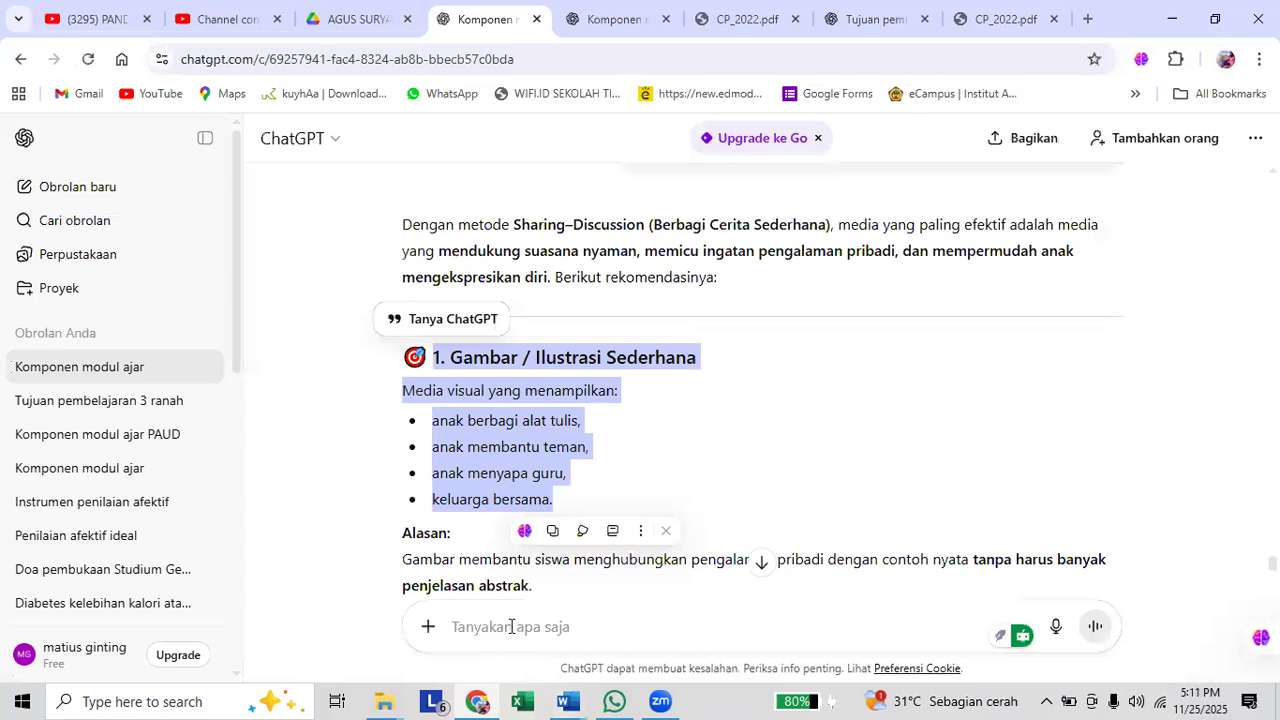
# Begin a new chat prompt with "Buatkan saya langkah-langkah pembelajaran yang detail".
pyautogui.click(510, 629)
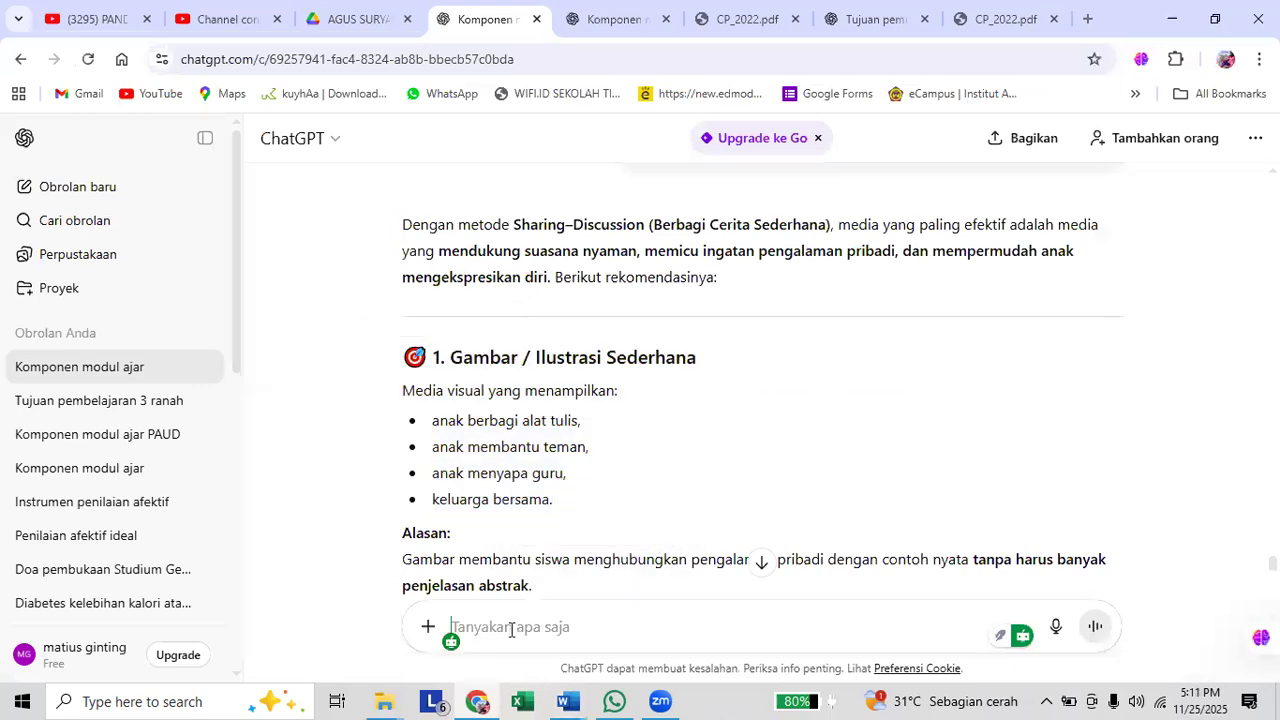
pyautogui.write('Buatkan saya langkah-langkah pembelajaran yang detail')
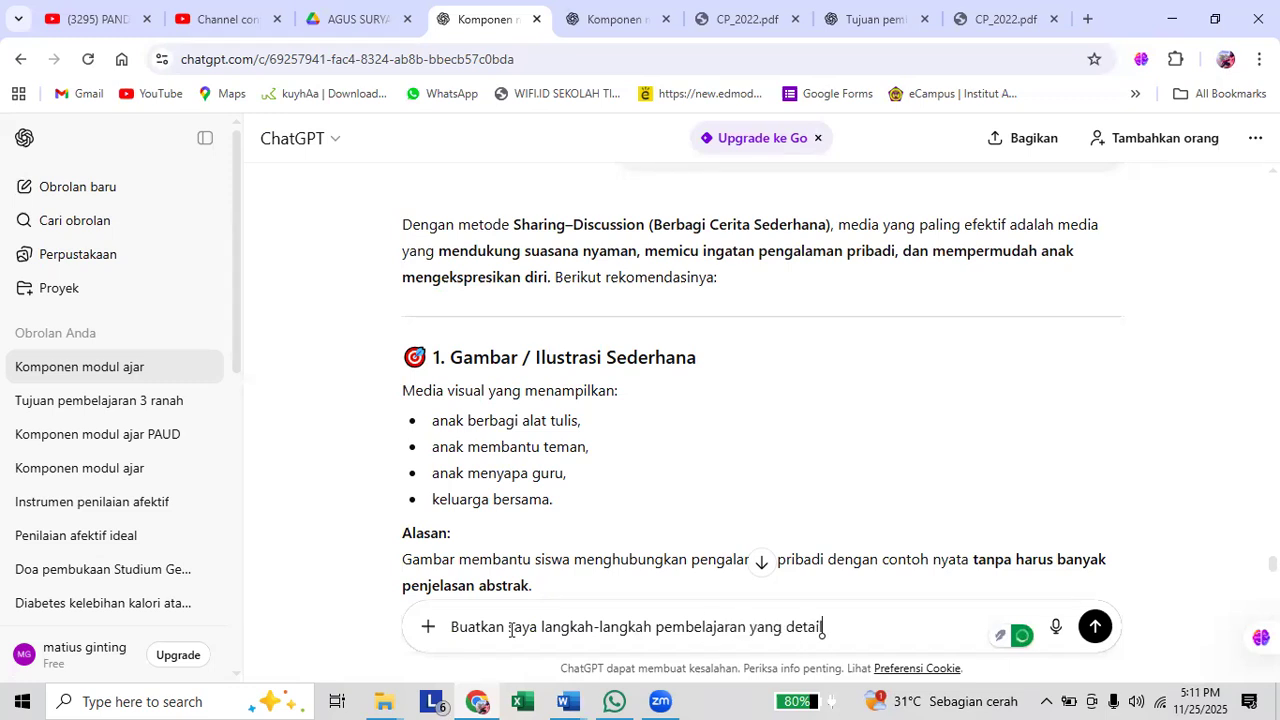
pyautogui.write('.')
pyautogui.write(',')
pyautogui.write(' dari')
pyautogui.write(' kegiata')
# Continue the prompt with ", dari kegiatan pendahuluan, inti dan penutup".
pyautogui.press('BackSpace')
pyautogui.write('an')
pyautogui.write(' int')
pyautogui.press('BackSpace')
pyautogui.press('BackSpace')
pyautogui.press('BackSpace')
pyautogui.write('pendahuluan, inti dan penutup')
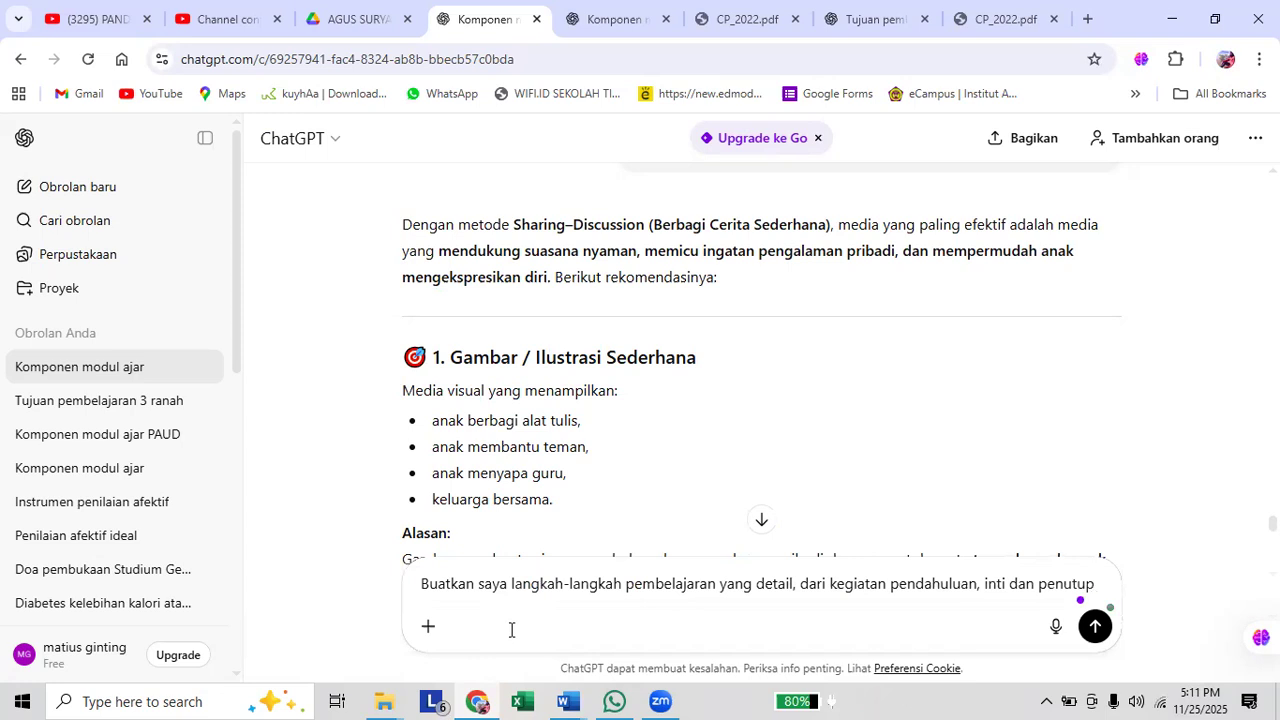
# Extend the prompt with "dari materi pembelajaran dan metode di atas".
pyautogui.write('dari mt')
pyautogui.press('BackSpace')
pyautogui.write('ateri p')
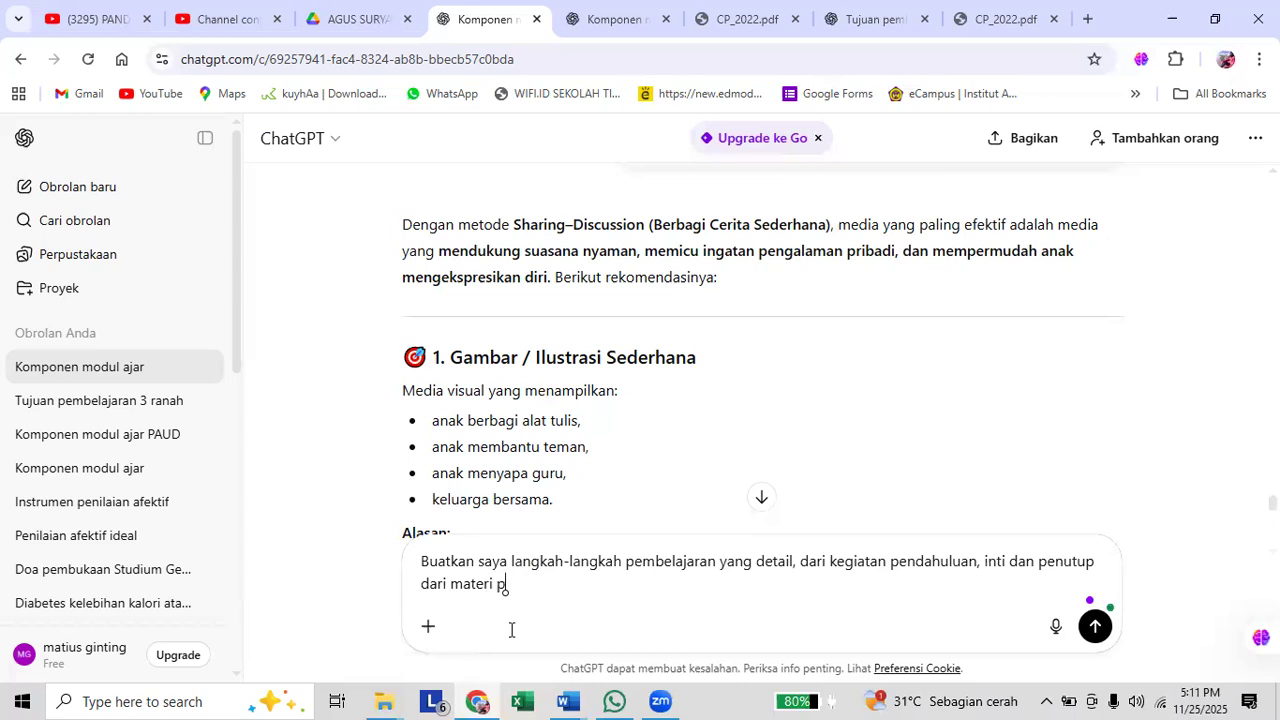
pyautogui.write('embelajaran dan metode')
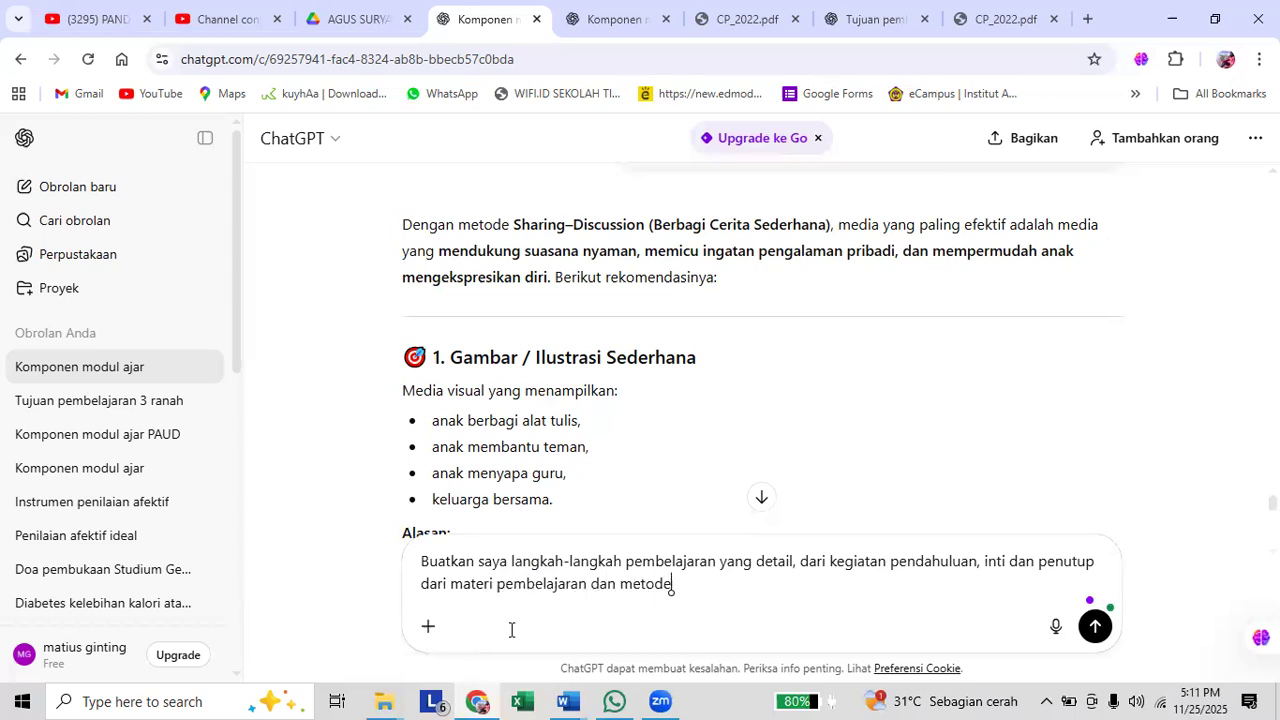
pyautogui.write(' di atas')
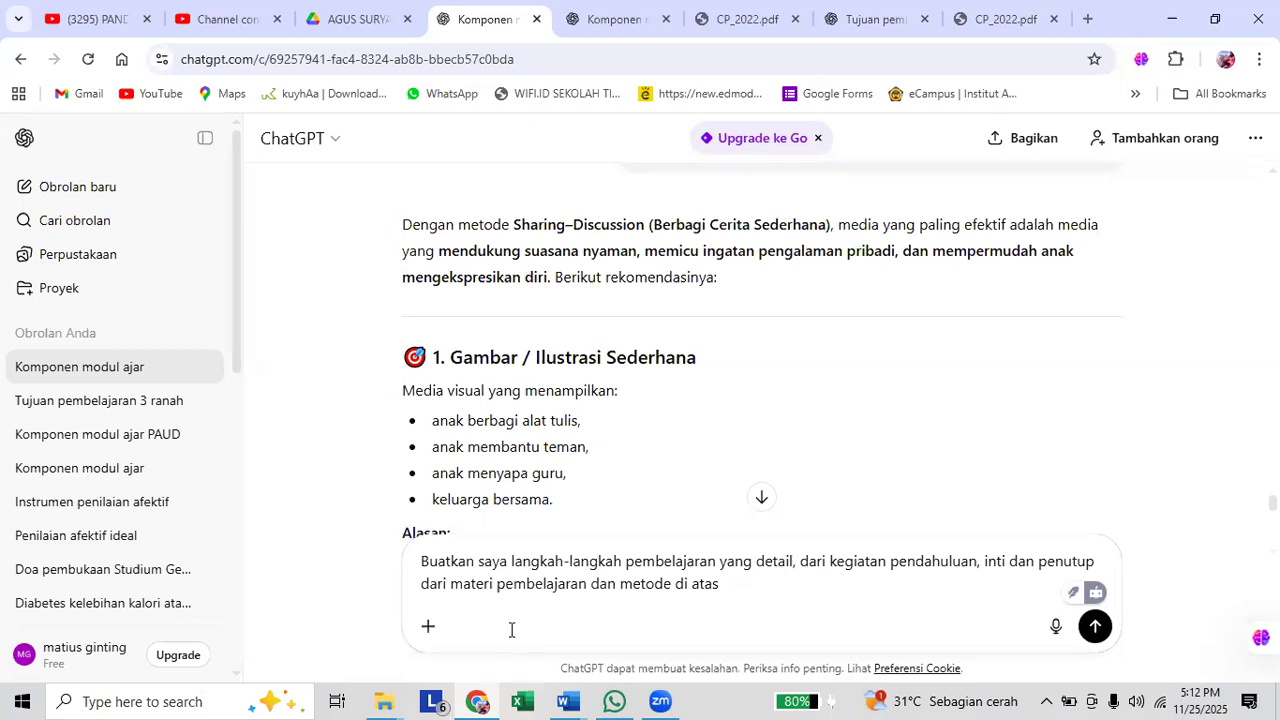
# Insert "dan media" before "di atas", end the prompt with a question mark, and send it.
pyautogui.hotkey('ctrl', 'Left')
pyautogui.hotkey('ctrl', 'Left')
pyautogui.write('dan media')
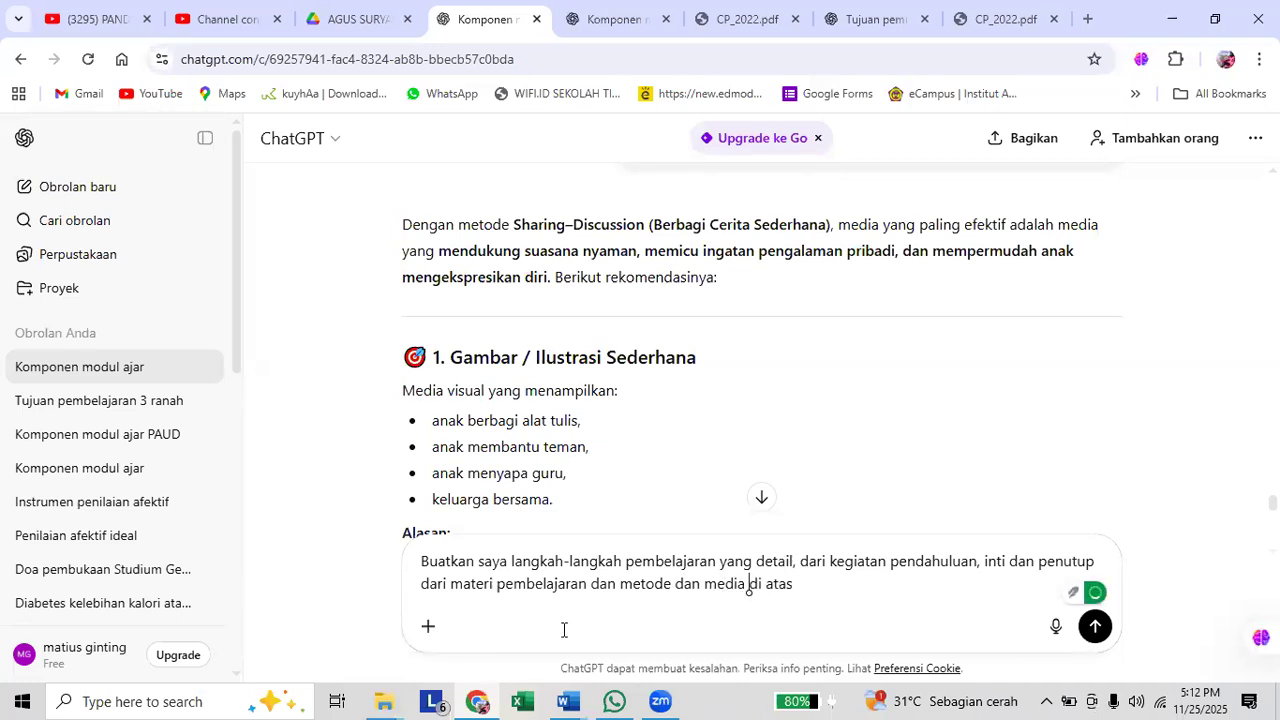
pyautogui.click(806, 585)
pyautogui.write('?')
pyautogui.press('Return')
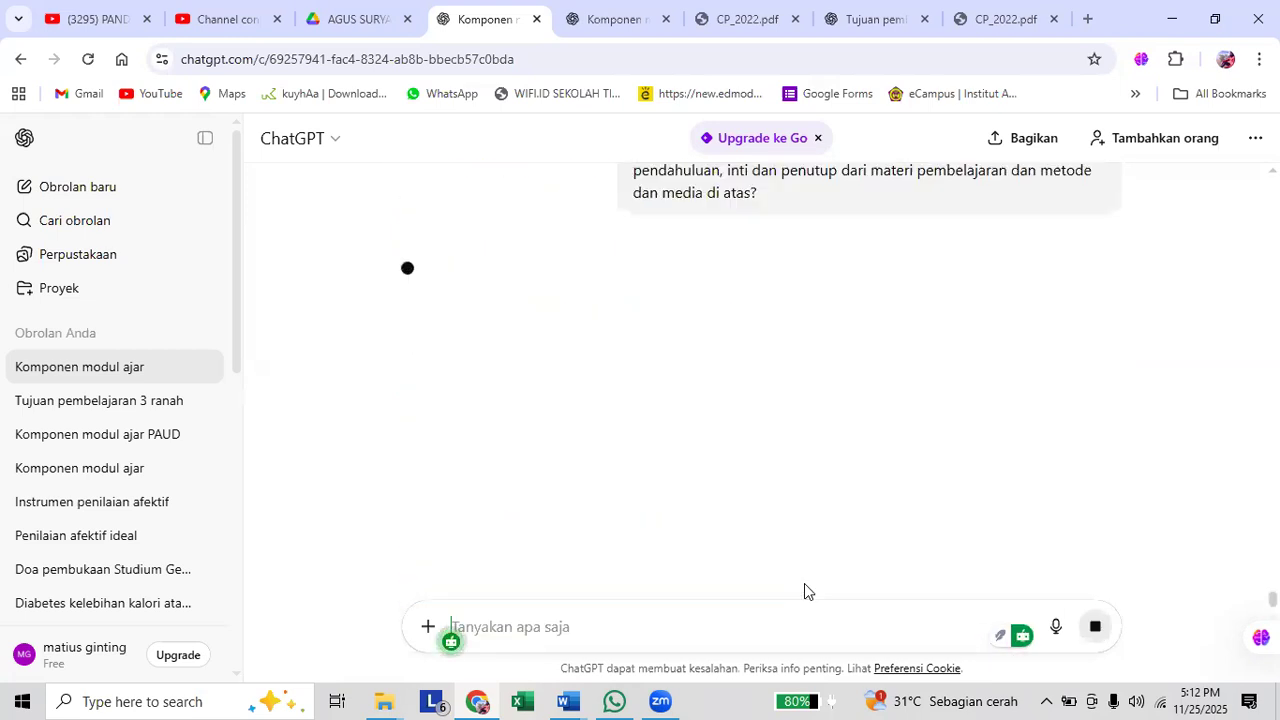
# Close the last CP_2022.pdf browser tab and review the opening activities in the generated learning steps.
pyautogui.scroll(1, 804, 589)
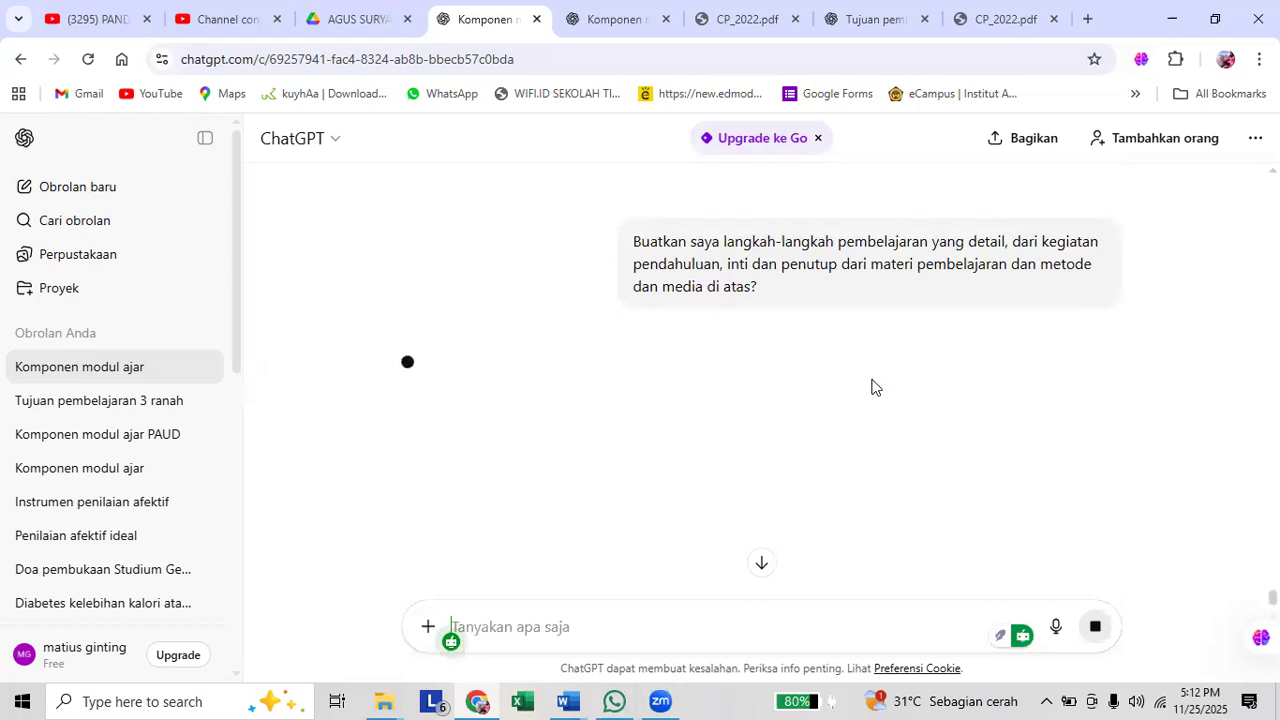
pyautogui.click(1052, 19)
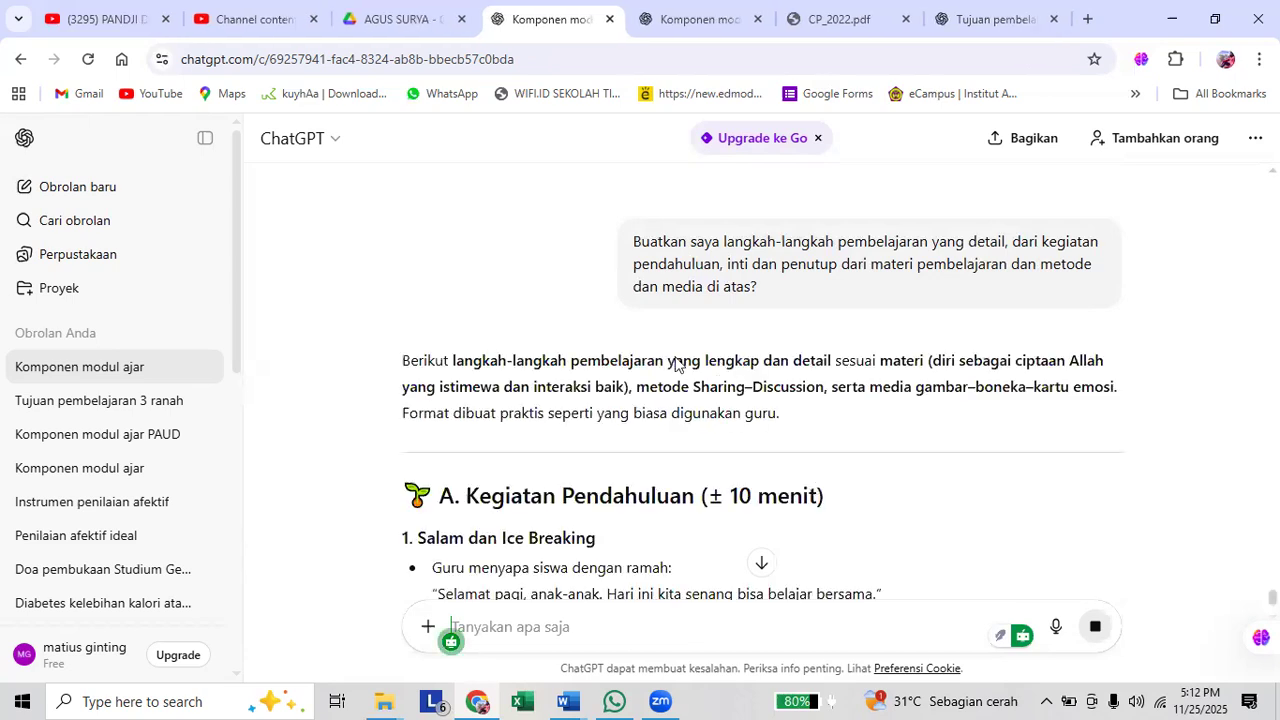
pyautogui.scroll(-1, 670, 370)
pyautogui.scroll(-3, 665, 374)
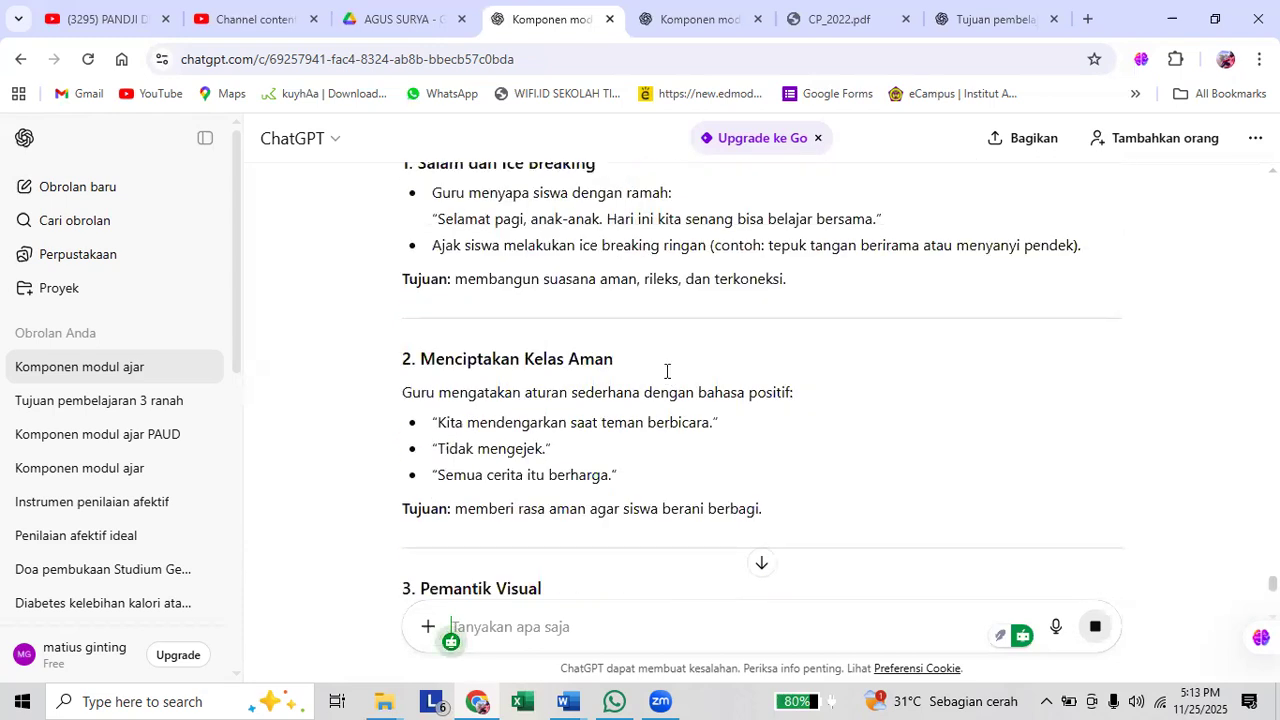
pyautogui.scroll(1, 666, 374)
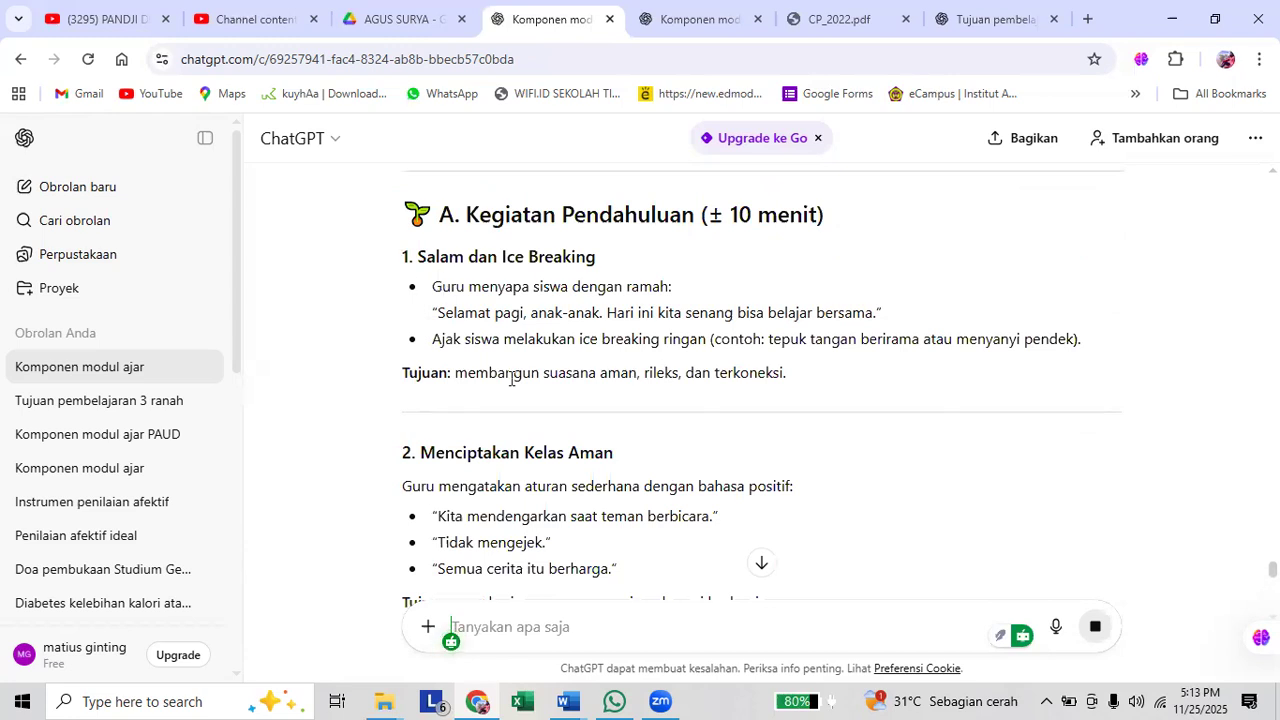
pyautogui.scroll(-1, 515, 395)
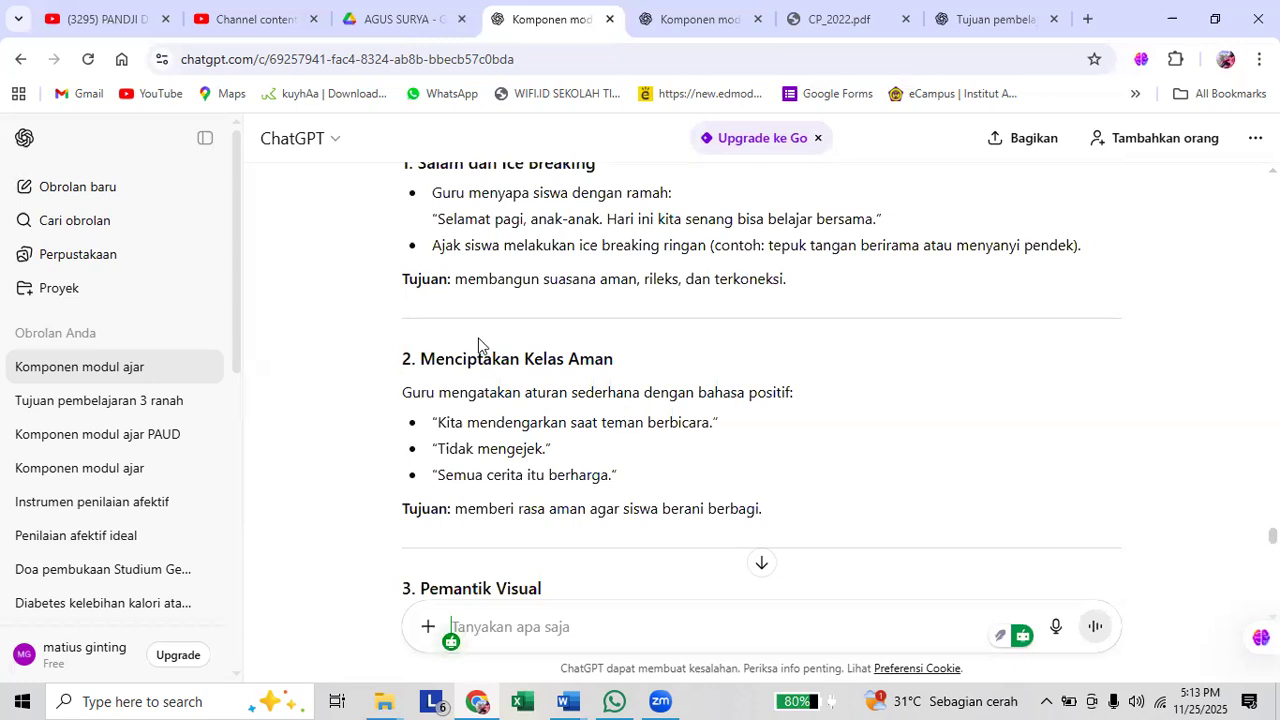
pyautogui.scroll(1, 625, 525)
pyautogui.scroll(-1, 630, 510)
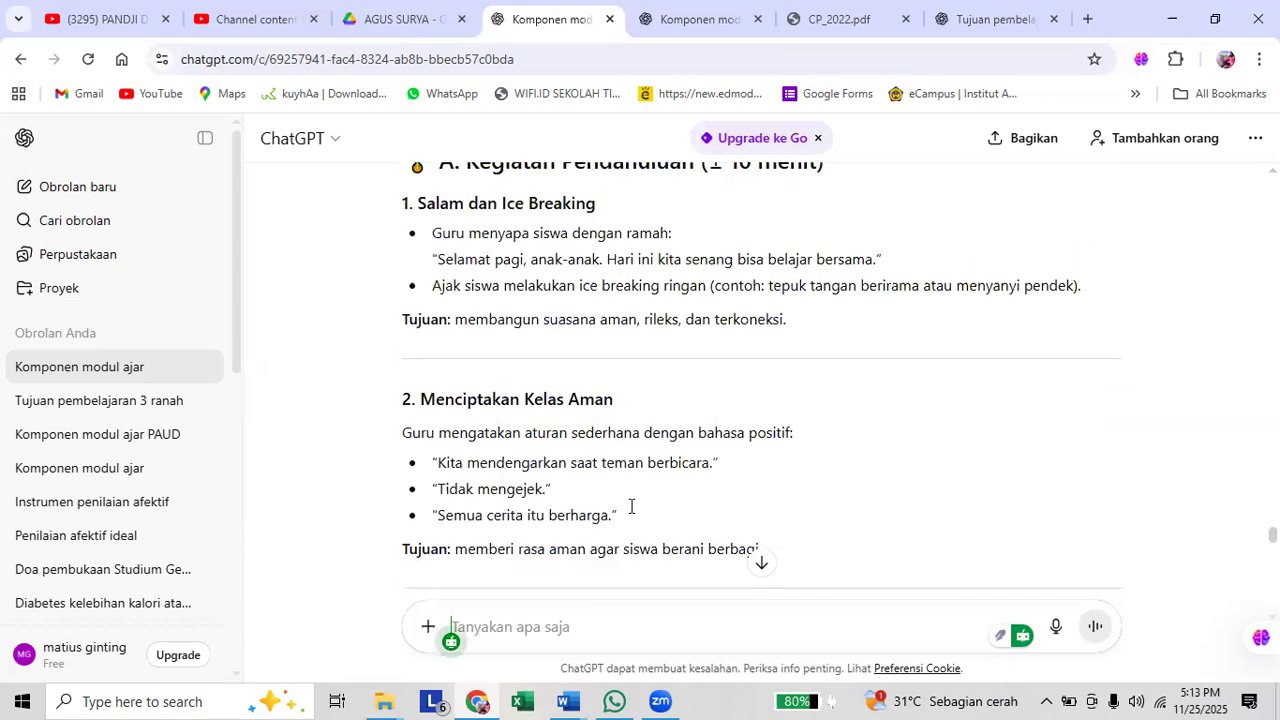
pyautogui.scroll(-4, 626, 510)
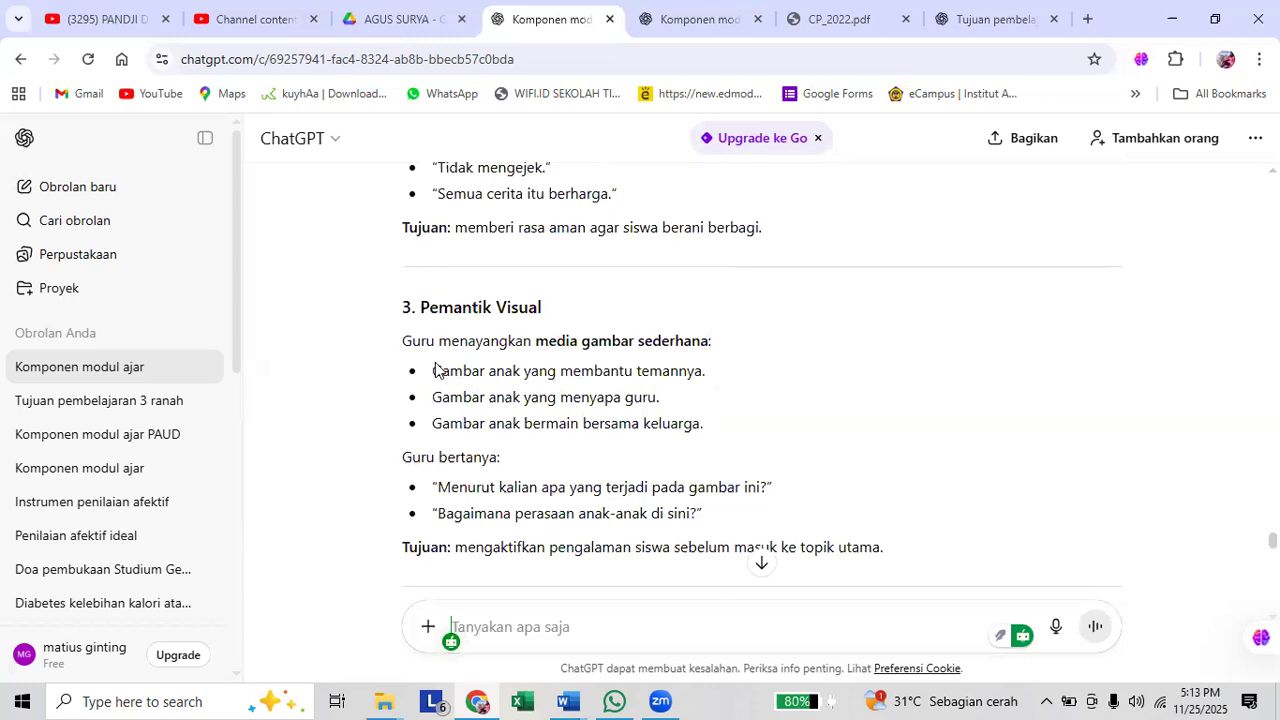
pyautogui.scroll(4, 440, 302)
pyautogui.moveTo(442, 216); pyautogui.dragTo(712, 380)
pyautogui.scroll(-1, 625, 326)
pyautogui.scroll(-5, 714, 394)
pyautogui.scroll(-1, 737, 400)
pyautogui.scroll(-1, 782, 416)
pyautogui.moveTo(782, 416); pyautogui.dragTo(790, 418)
pyautogui.scroll(-4, 790, 418)
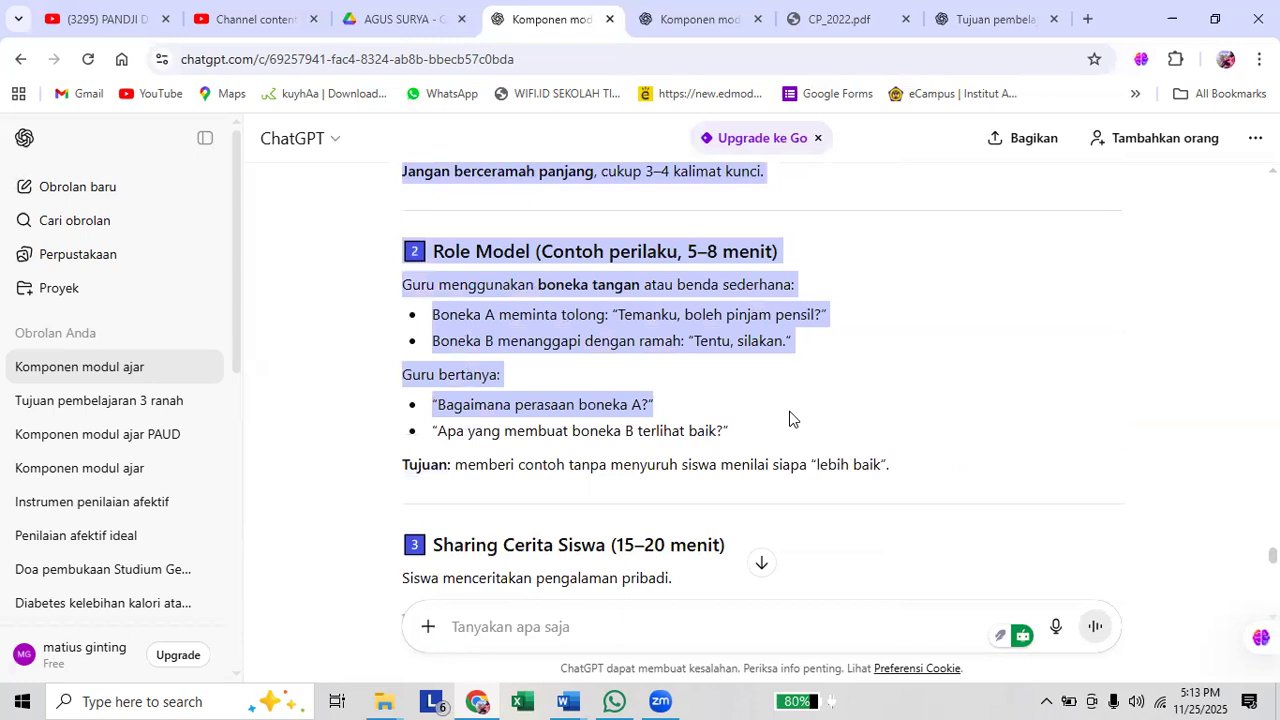
pyautogui.scroll(-1, 790, 418)
pyautogui.moveTo(790, 418); pyautogui.dragTo(790, 418)
pyautogui.scroll(-3, 790, 418)
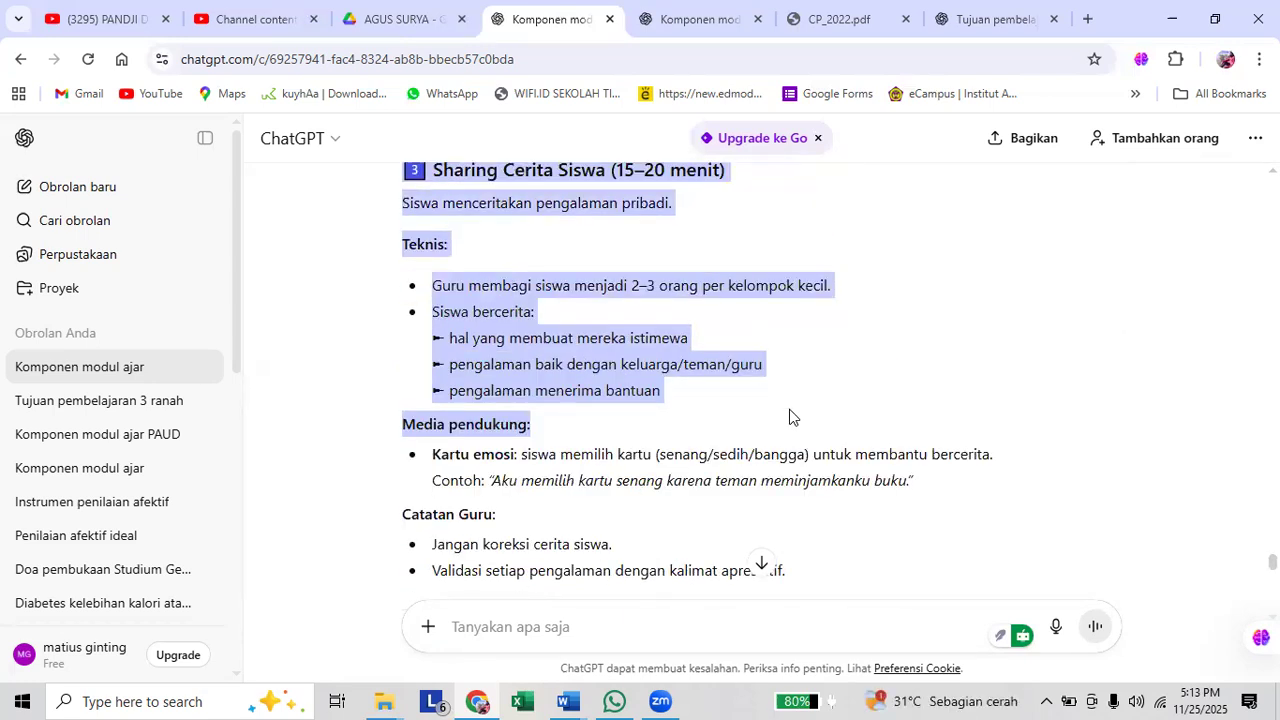
pyautogui.scroll(2, 789, 417)
pyautogui.moveTo(789, 417); pyautogui.dragTo(789, 417)
pyautogui.scroll(4, 789, 417)
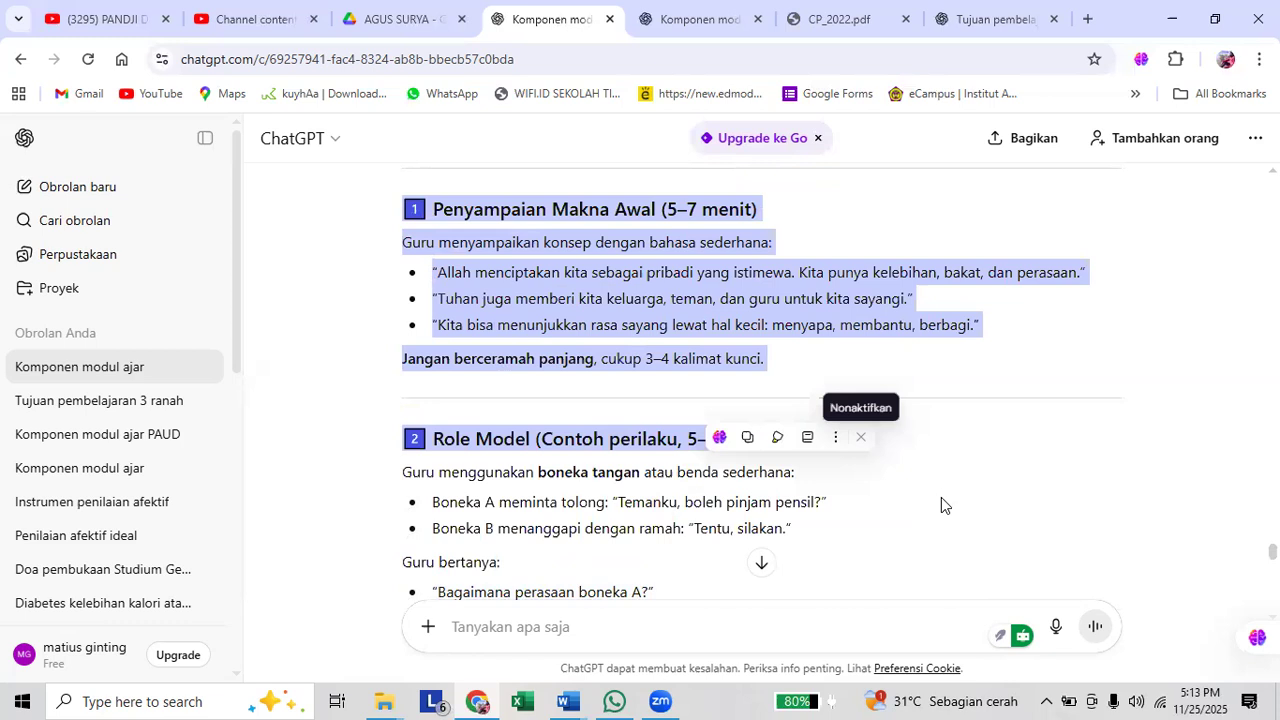
# Reopen the sent learning-steps prompt for editing and insert "sharing and discussion" after "metode".
pyautogui.scroll(3, 866, 462)
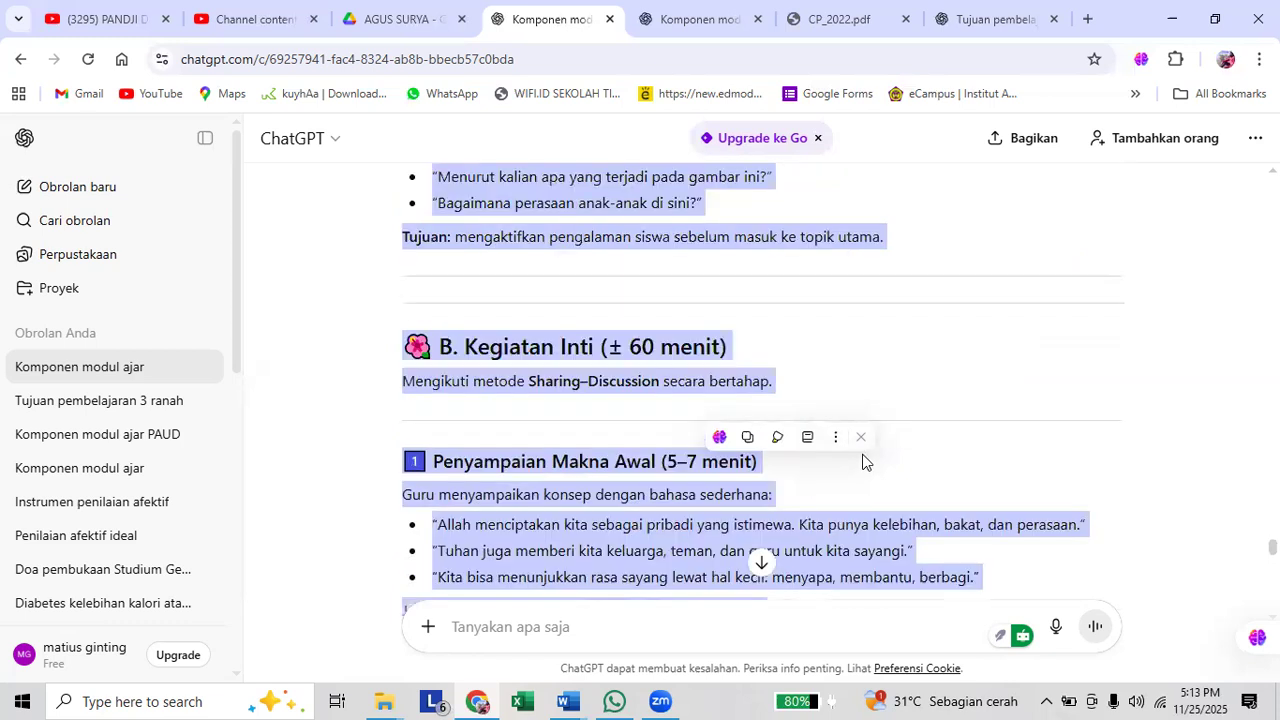
pyautogui.scroll(3, 930, 460)
pyautogui.scroll(5, 1080, 484)
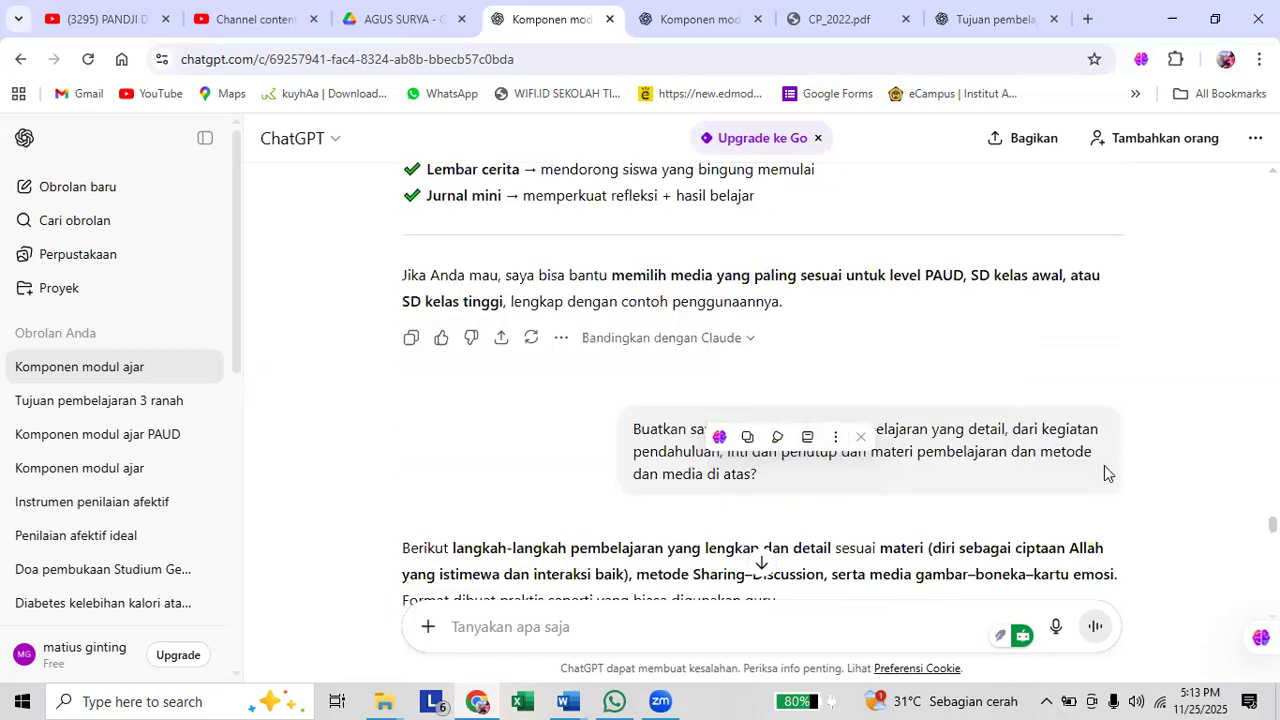
pyautogui.click(1105, 518)
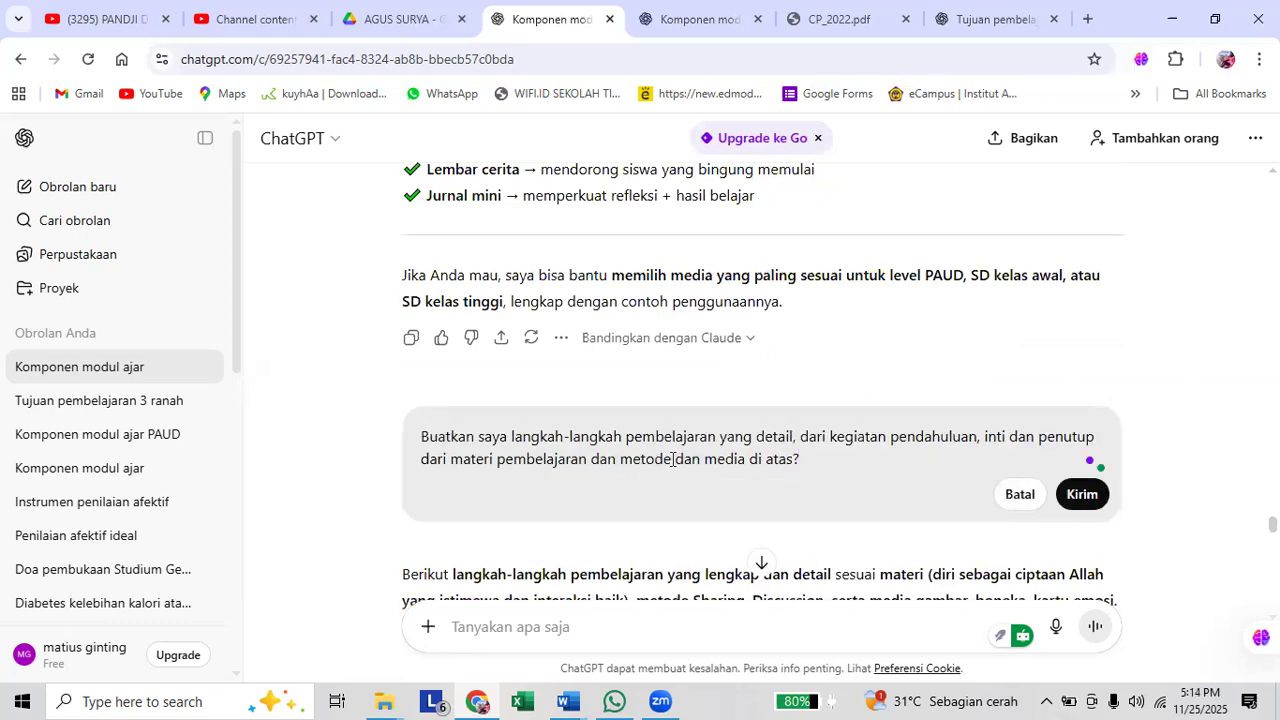
pyautogui.write('sharing ')
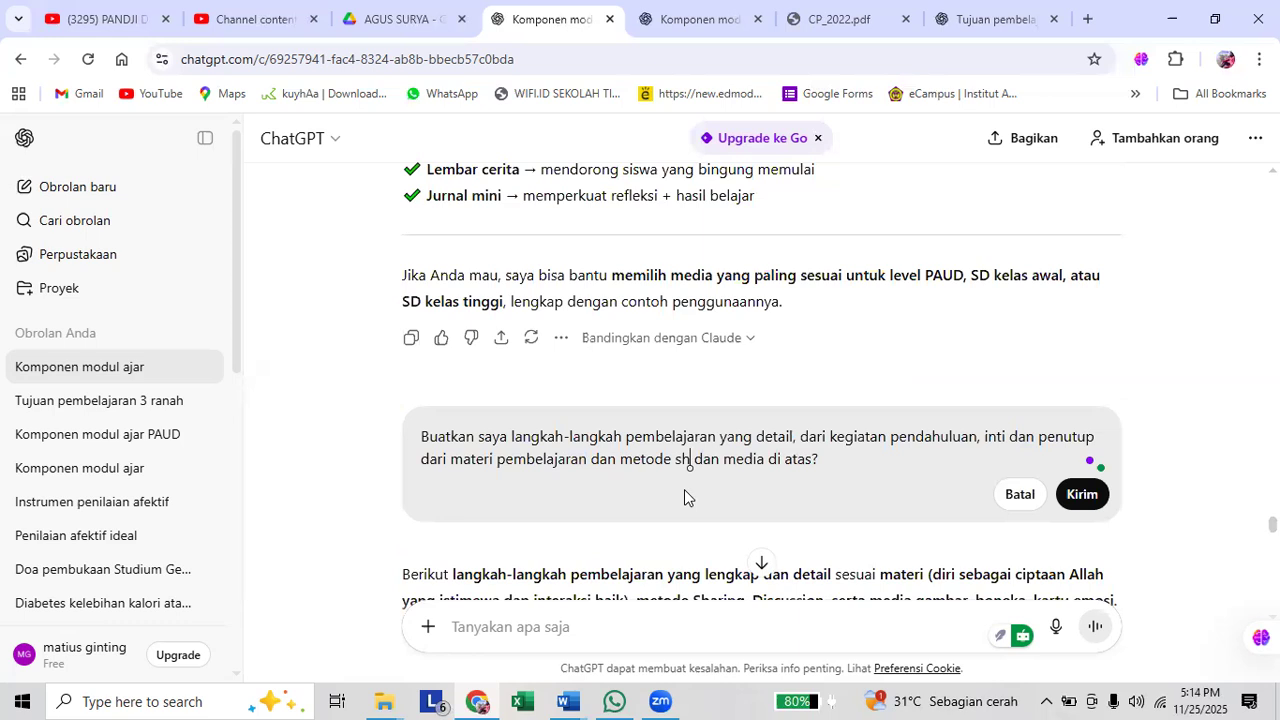
pyautogui.write('and dis')
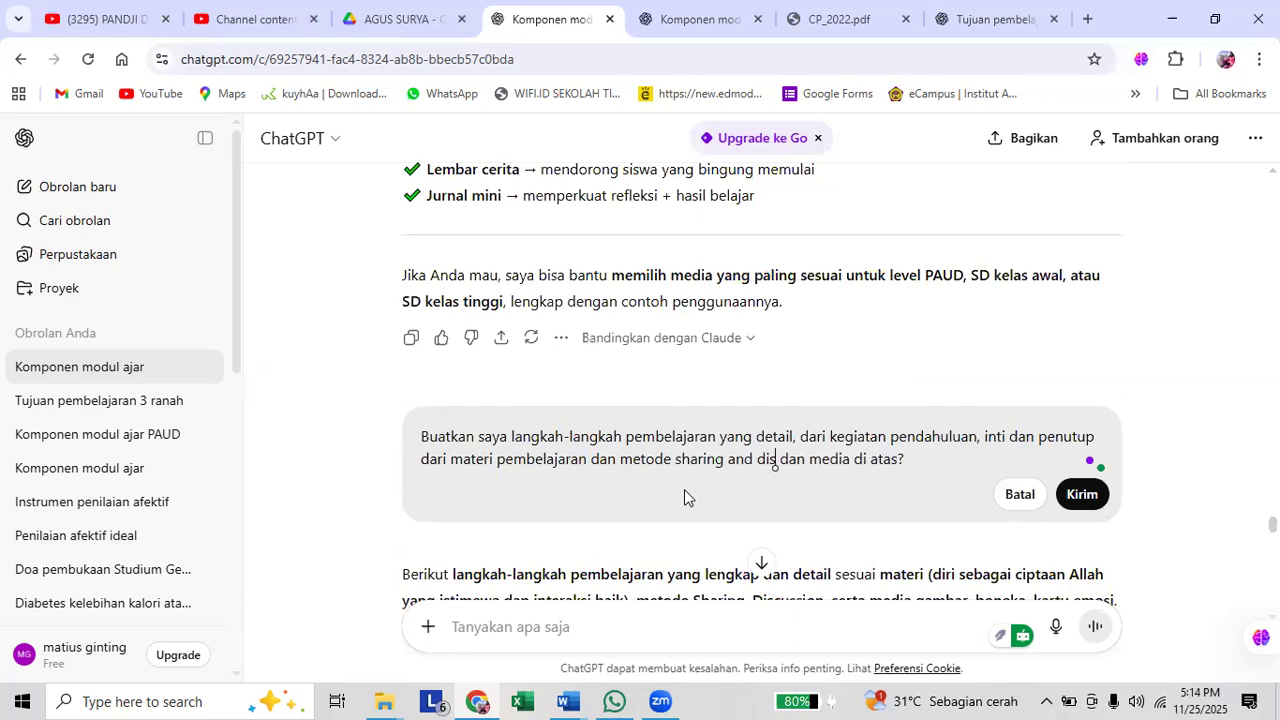
pyautogui.write('cussion')
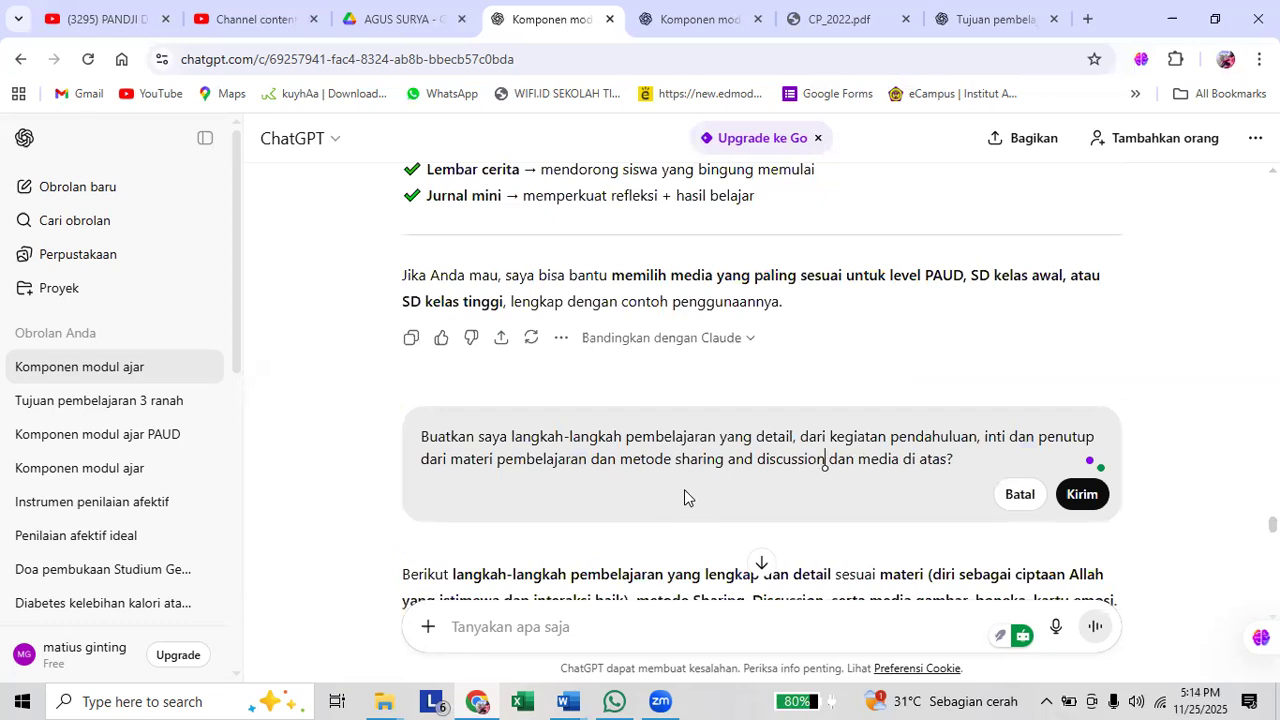
# Add "gambar" after "media" in the edited prompt and resend it.
pyautogui.hotkey('ctrl', 'Right')
pyautogui.hotkey('ctrl', 'Right')
pyautogui.write('gambar')
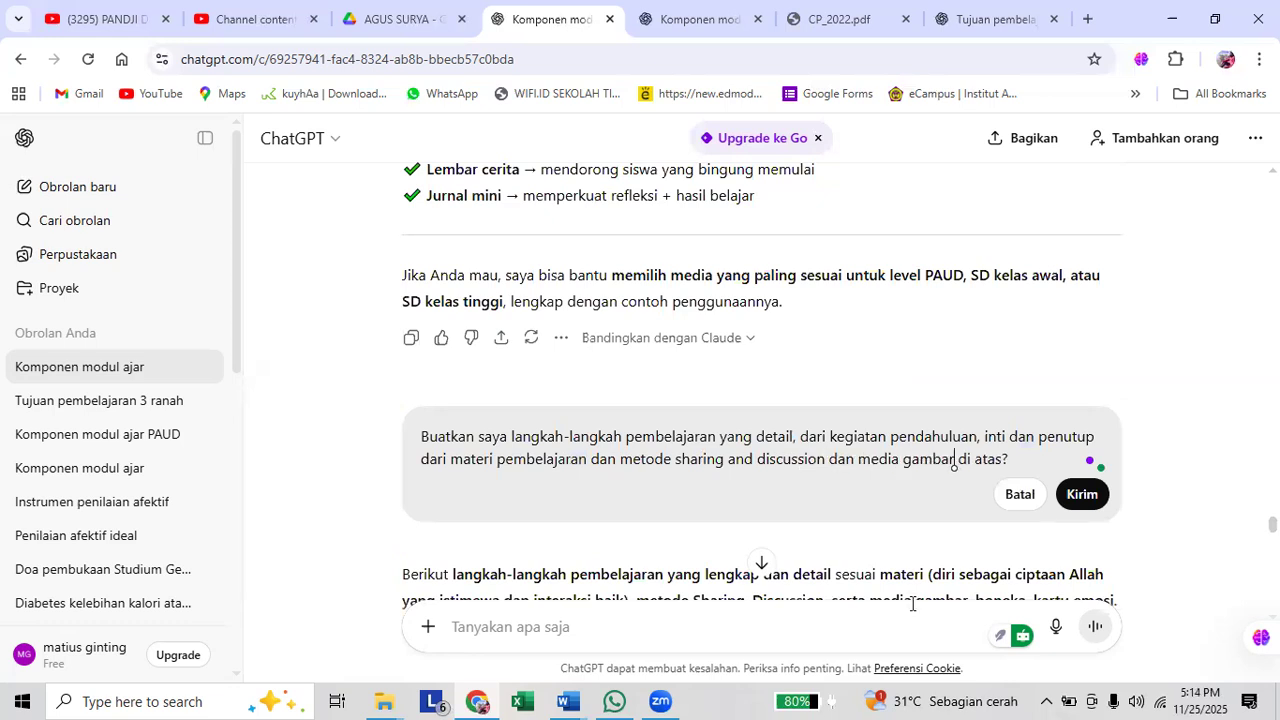
pyautogui.click(1078, 497)
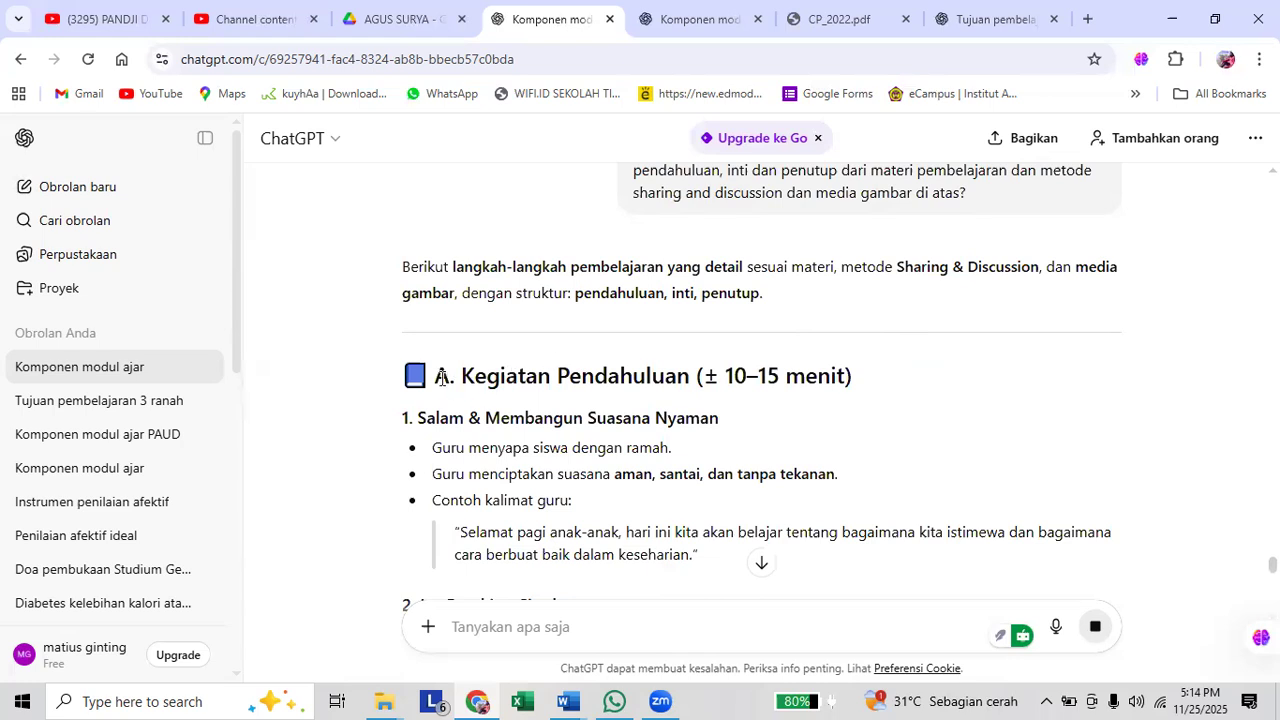
# Copy the new learning steps from "A. Kegiatan Pendahuluan (± 10–15 menit)" through "Salam penutup ramah".
pyautogui.moveTo(440, 376); pyautogui.dragTo(662, 369)
pyautogui.scroll(-2, 651, 416)
pyautogui.scroll(-1, 668, 420)
pyautogui.scroll(-4, 706, 427)
pyautogui.scroll(-2, 711, 434)
pyautogui.scroll(-2, 743, 429)
pyautogui.scroll(-3, 791, 434)
pyautogui.scroll(-3, 789, 434)
pyautogui.scroll(-3, 717, 449)
pyautogui.scroll(-2, 803, 431)
pyautogui.scroll(-2, 832, 435)
pyautogui.scroll(-1, 832, 435)
pyautogui.scroll(-3, 832, 435)
pyautogui.scroll(-3, 834, 440)
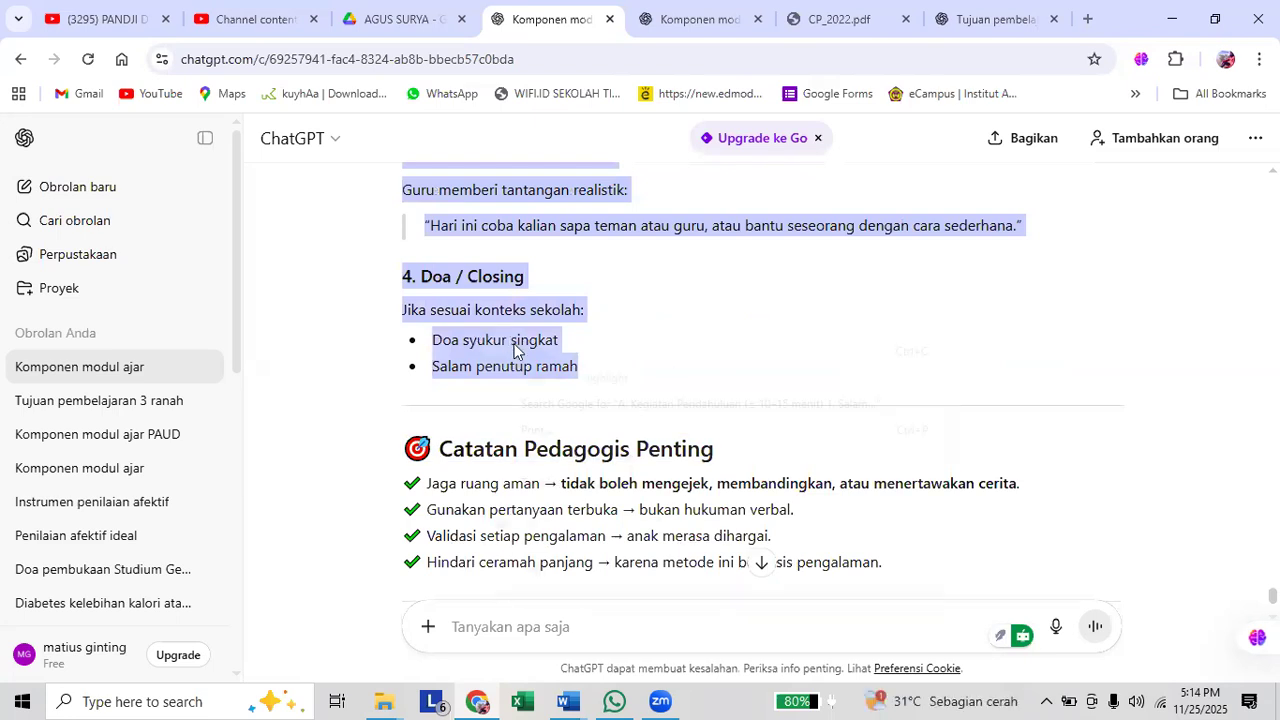
# Switch to Document2 in Word and paste the copied learning steps below the Media Pembelajaran section.
pyautogui.press('super+5')
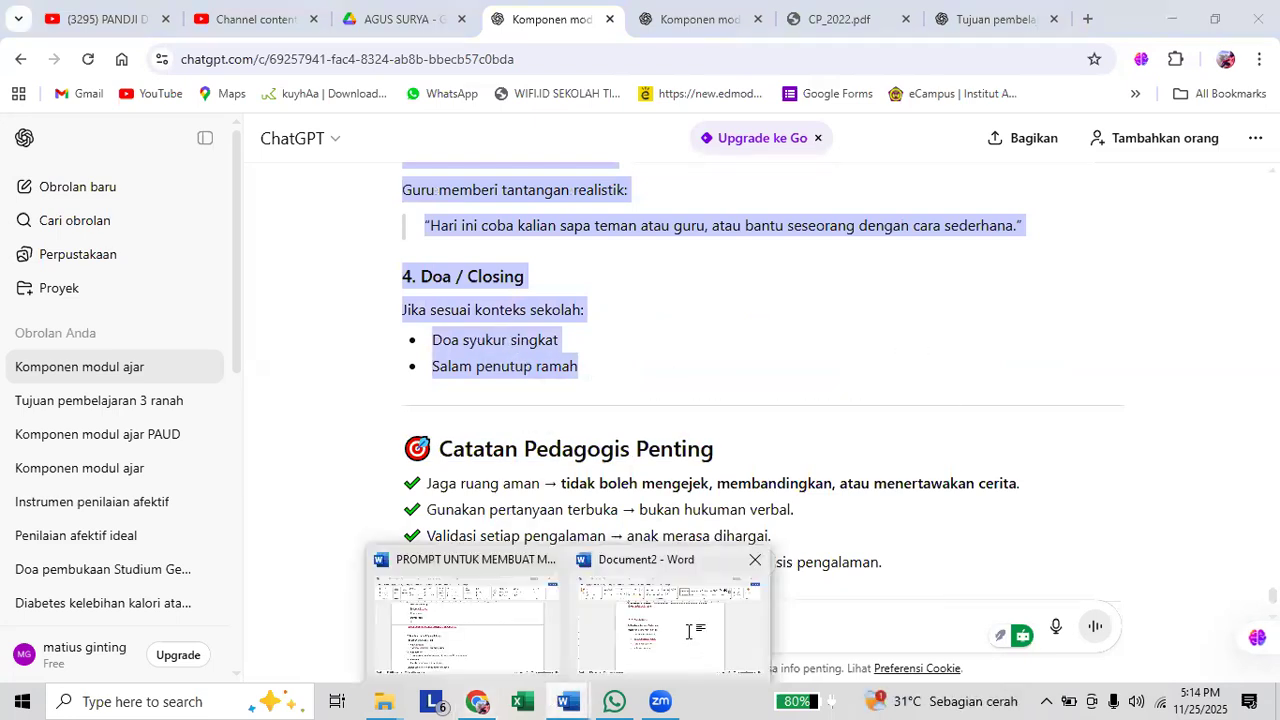
pyautogui.click(688, 631)
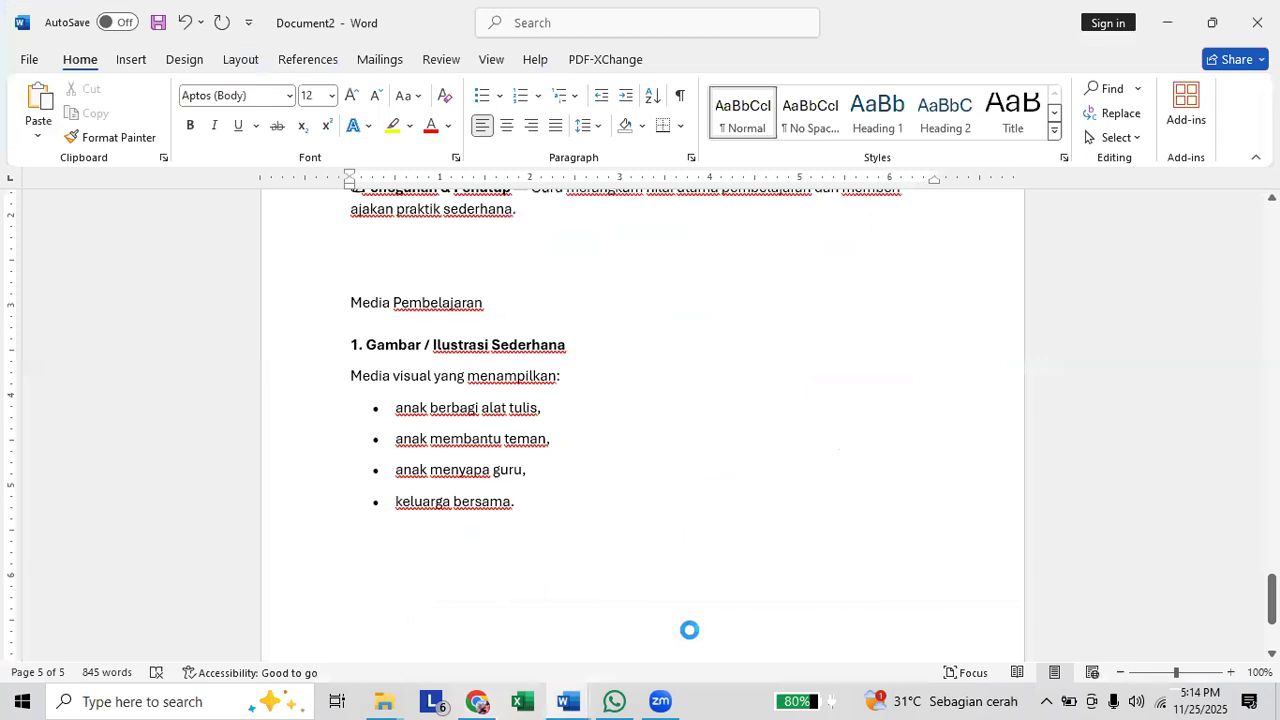
pyautogui.hotkey('ctrl', 'v')
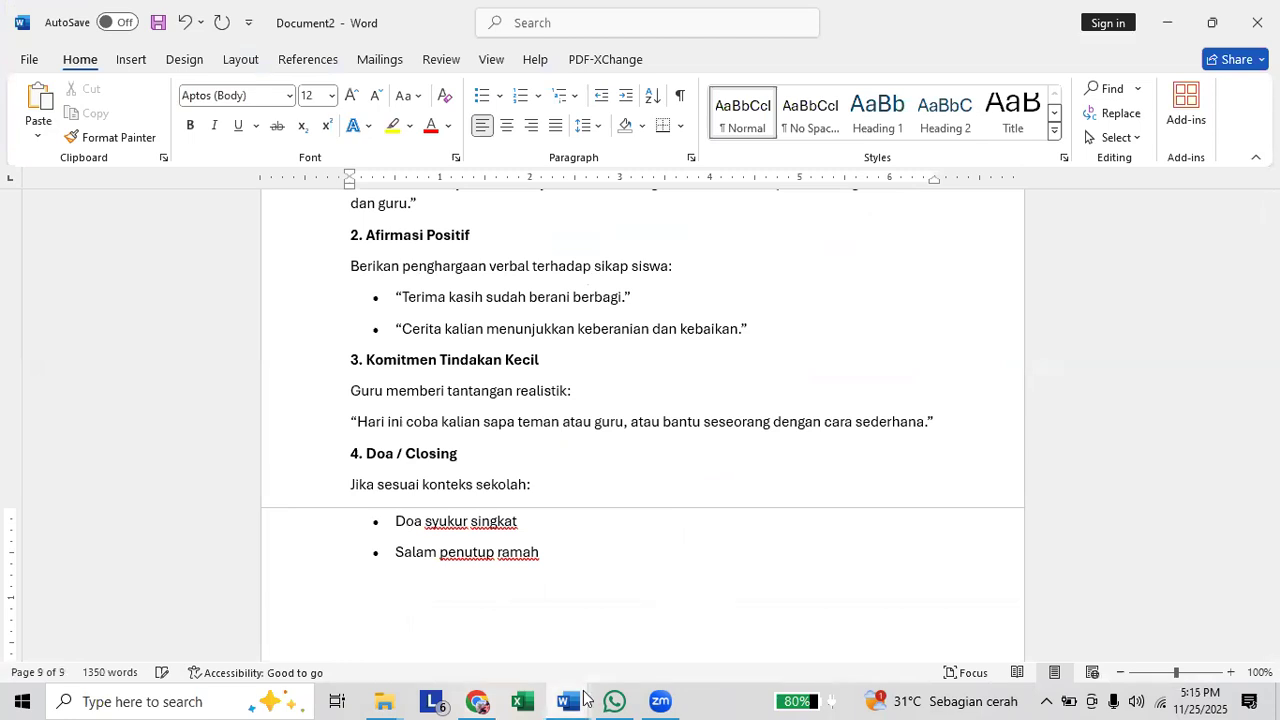
# Switch to the module prompt document and examine the Diagnostik, Formatif and Sumatif items with their rubric note under "8. Asesmen (Penilaian)".
pyautogui.click(478, 585)
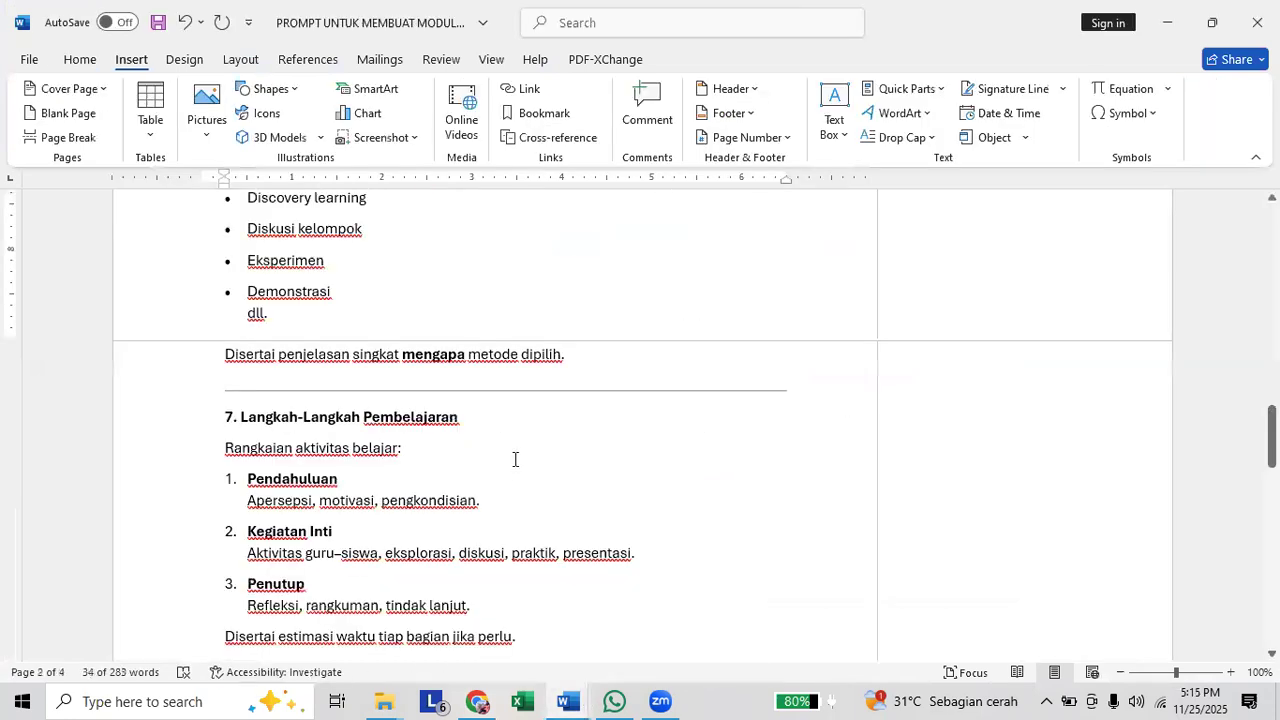
pyautogui.scroll(-1, 515, 457)
pyautogui.scroll(-1, 515, 457)
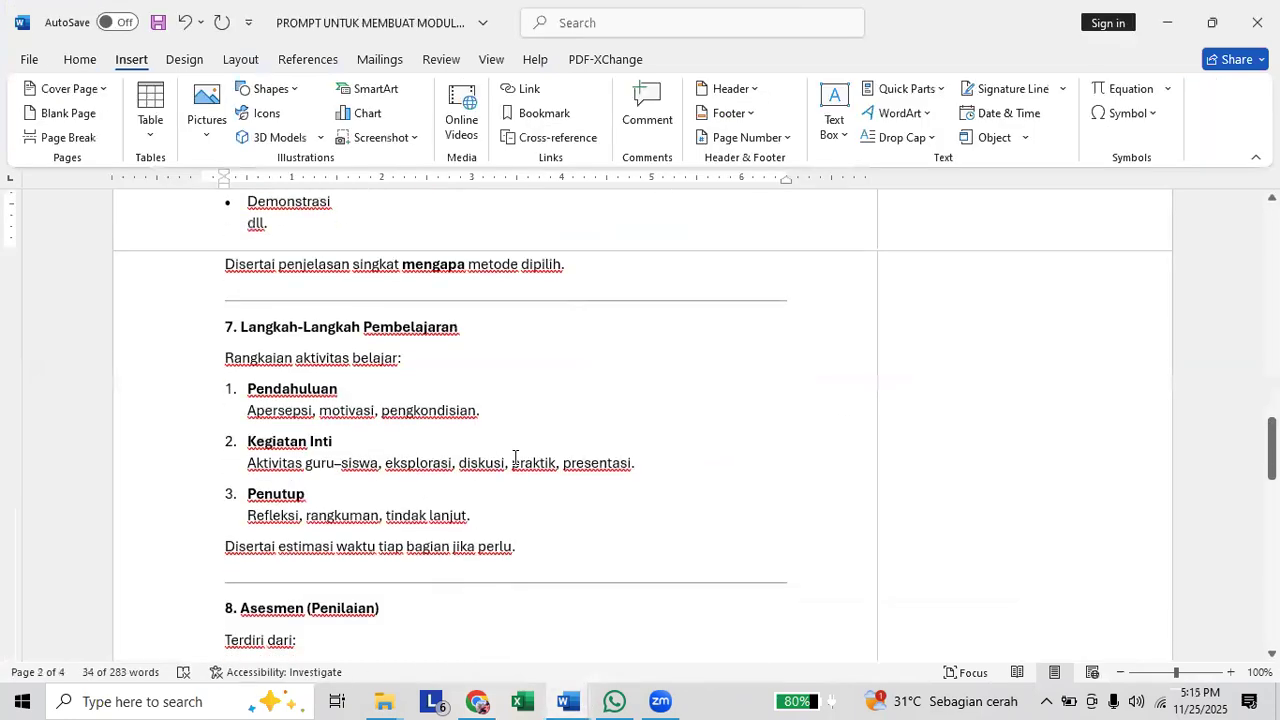
pyautogui.scroll(-3, 515, 457)
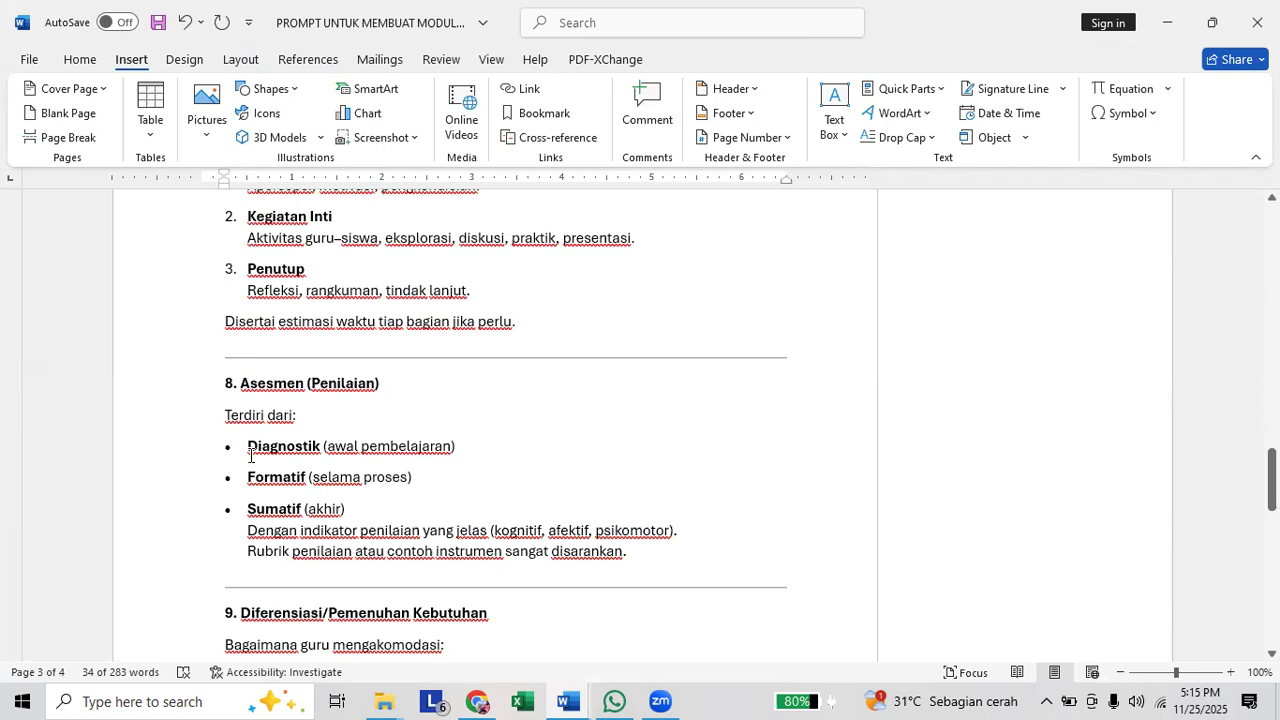
pyautogui.moveTo(548, 494); pyautogui.dragTo(669, 555)
pyautogui.moveTo(635, 552); pyautogui.dragTo(634, 551)
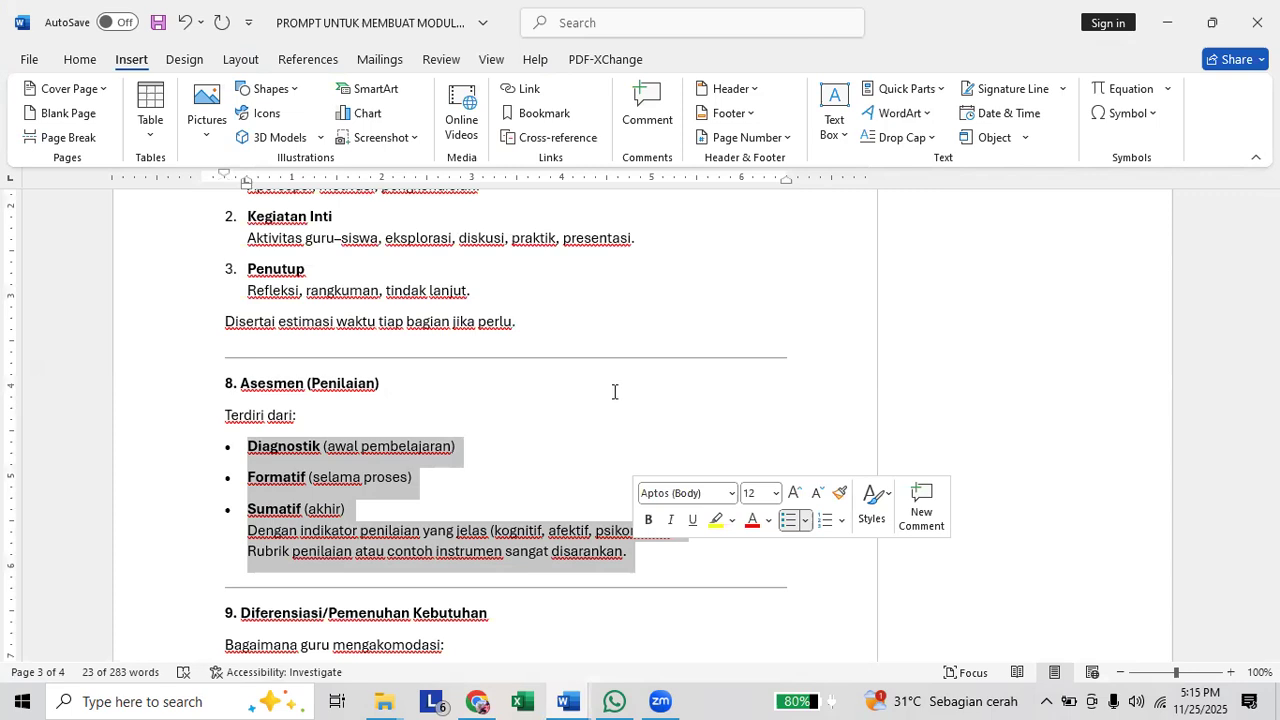
pyautogui.click(631, 445)
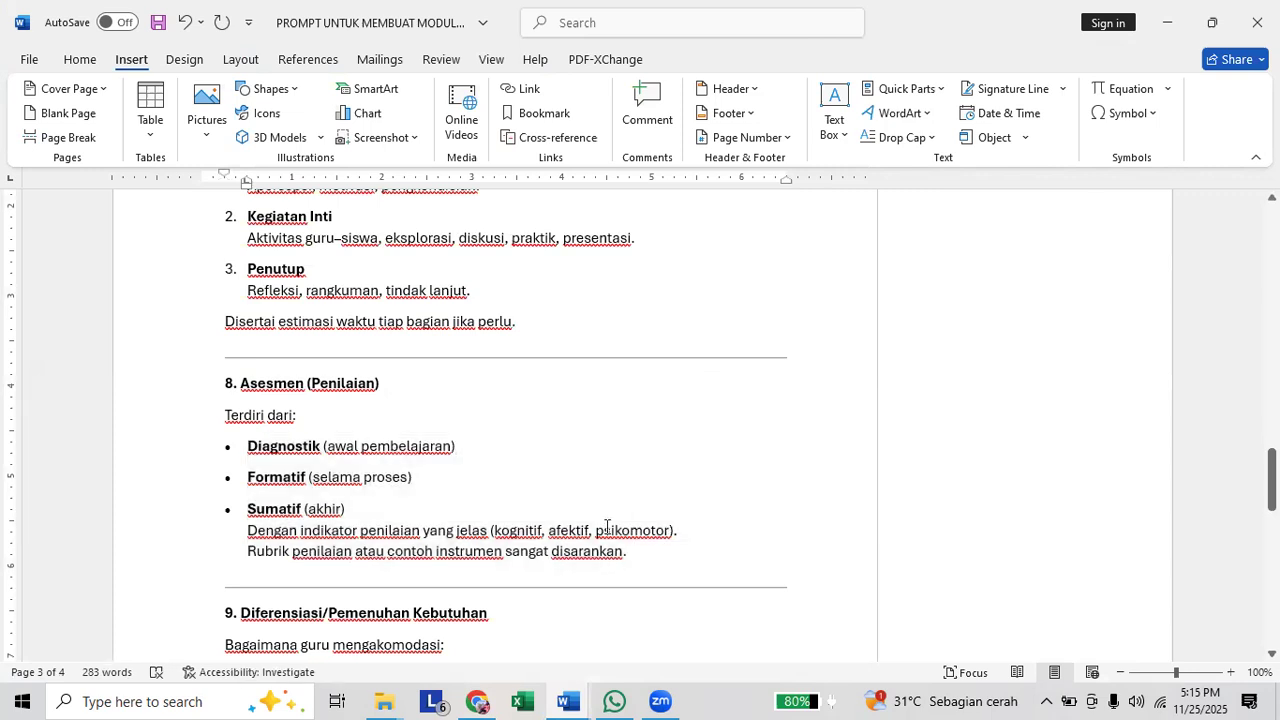
pyautogui.click(625, 551)
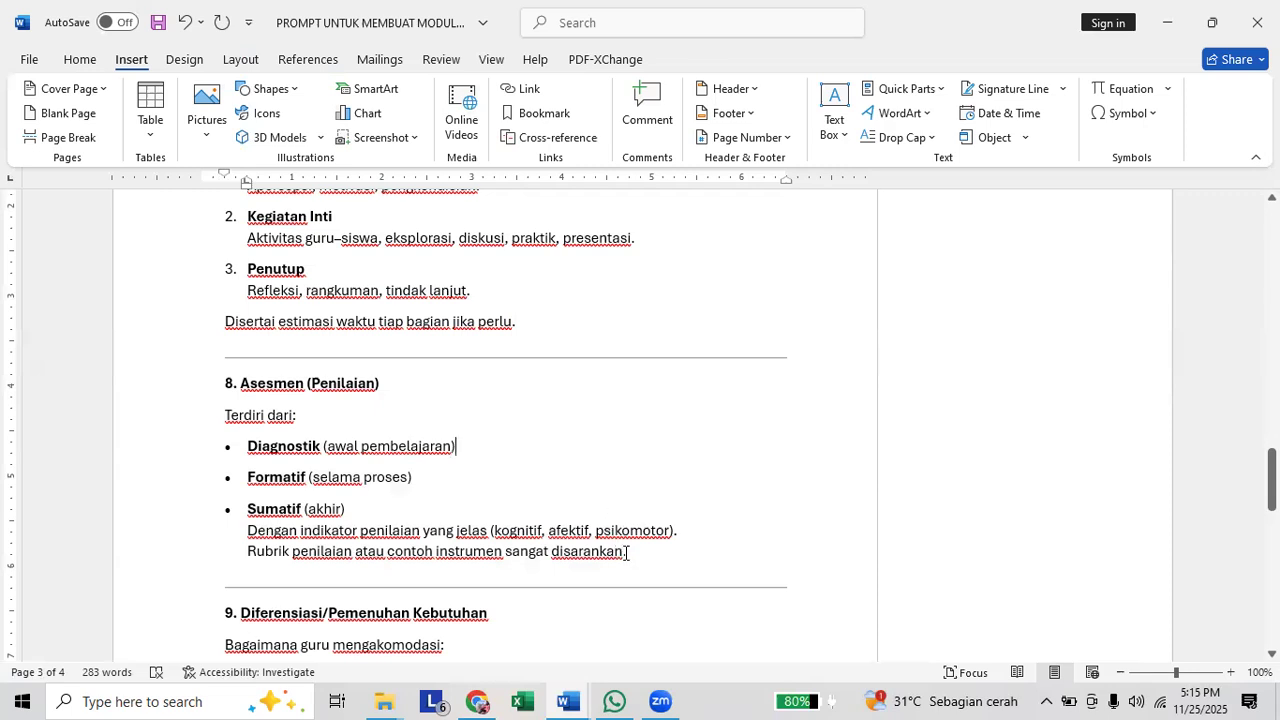
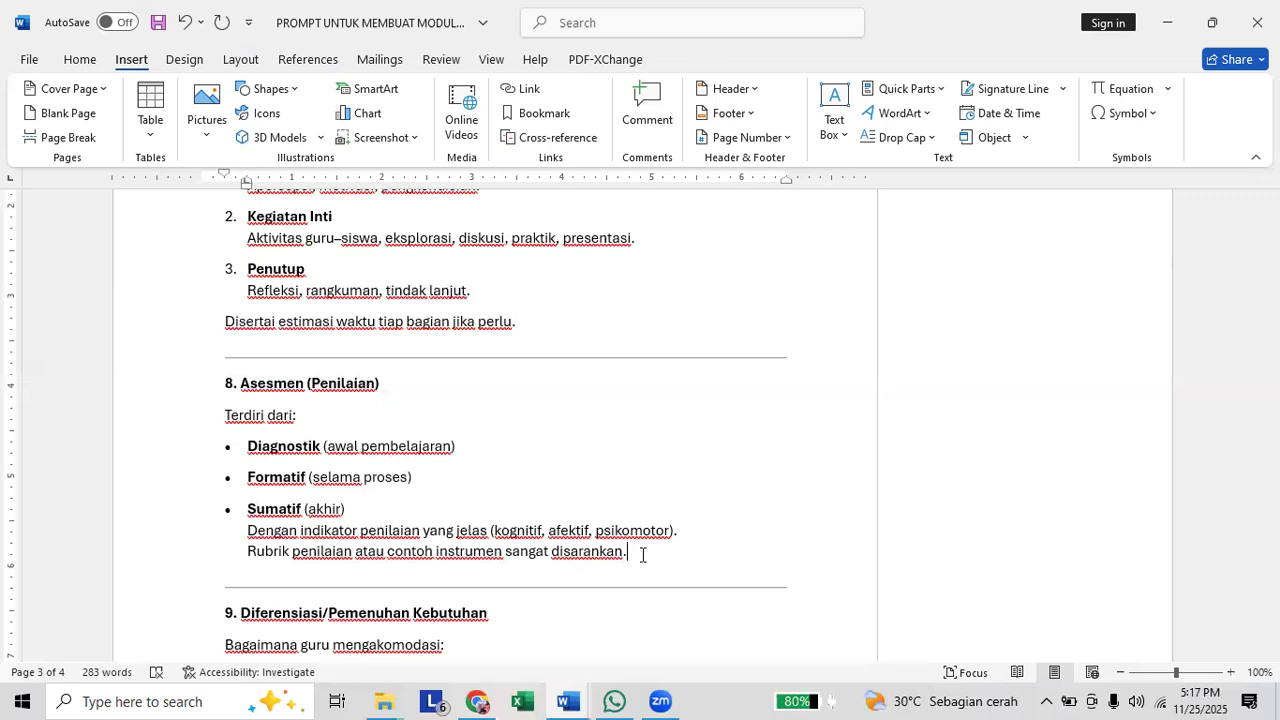
# Switch to Document2 and add the heading "Penilaian Pembelajaran" below the pasted learning steps.
pyautogui.scroll(-1, 628, 561)
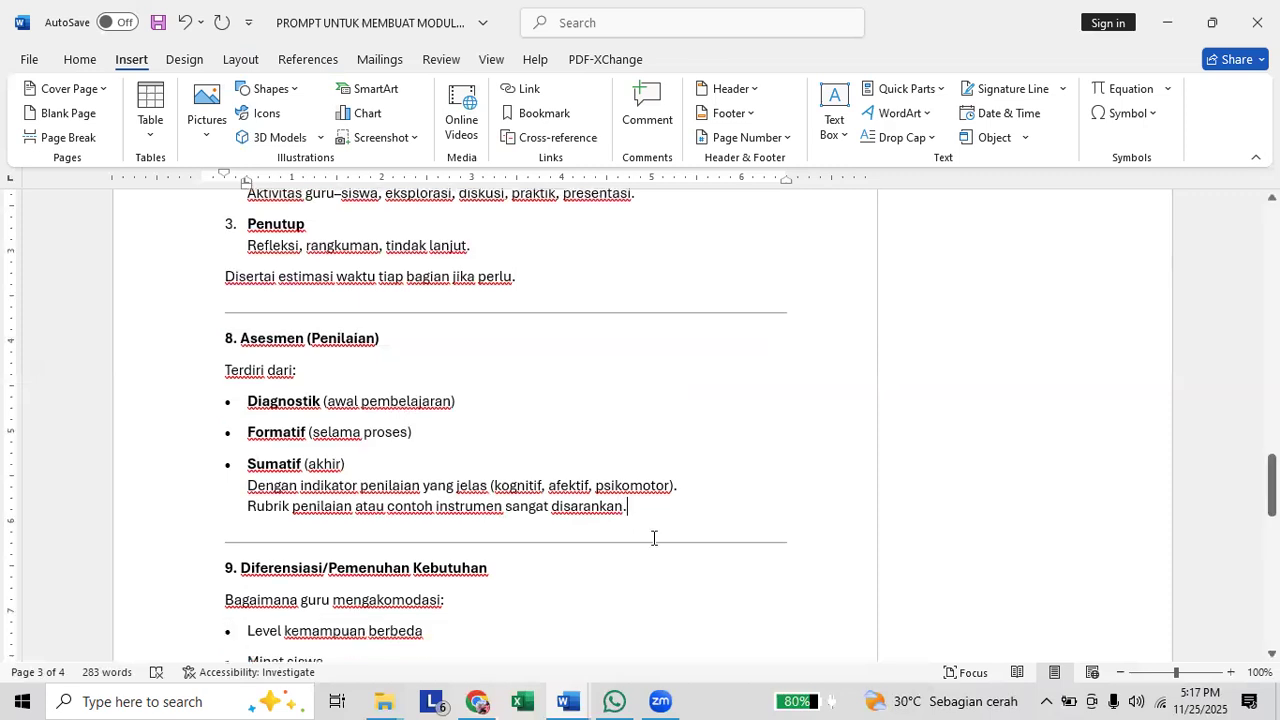
pyautogui.hotkey('alt', 'Tab')
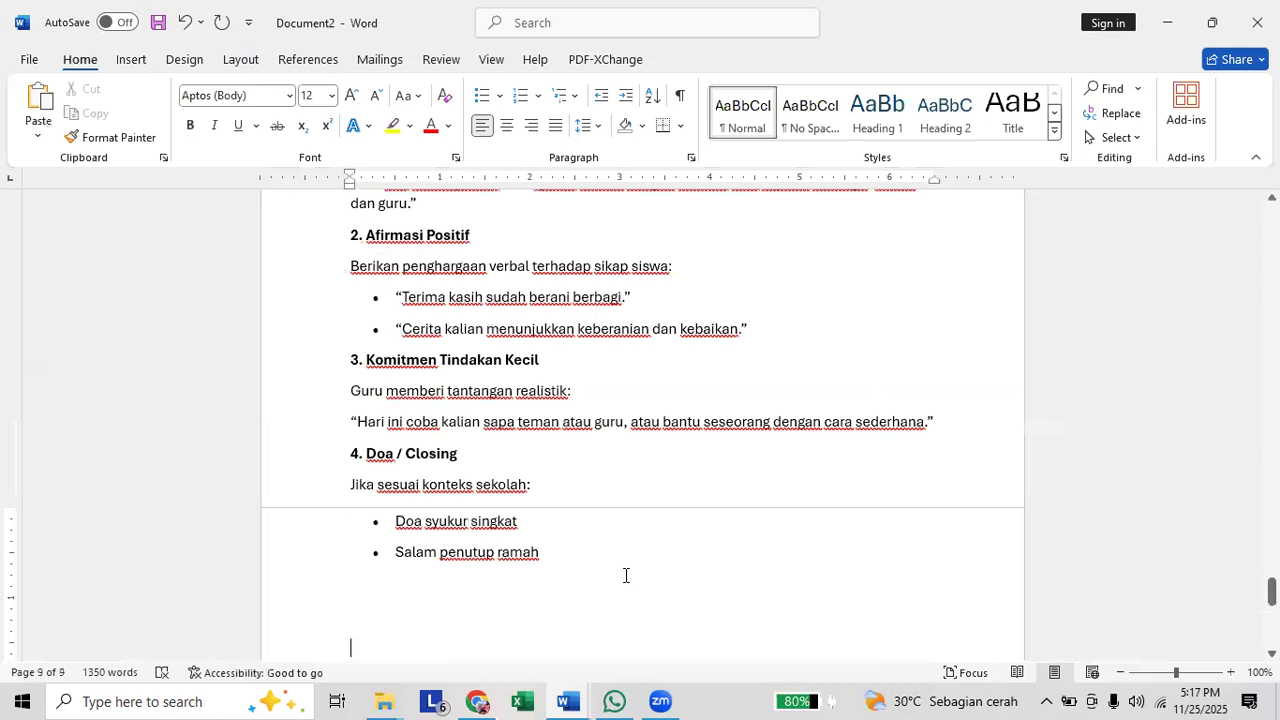
pyautogui.write('INstr')
pyautogui.press('BackSpace')
pyautogui.press('BackSpace')
pyautogui.press('BackSpace')
pyautogui.press('BackSpace')
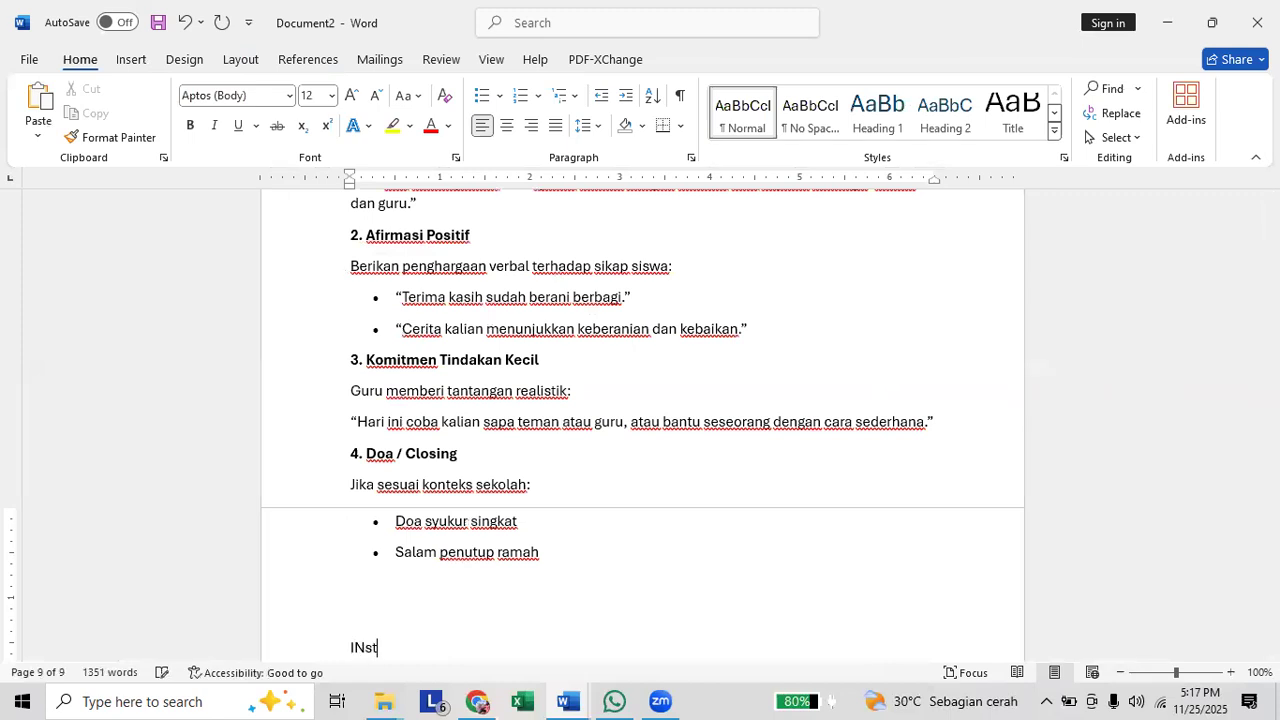
pyautogui.press('BackSpace')
pyautogui.write('Penilaian P')
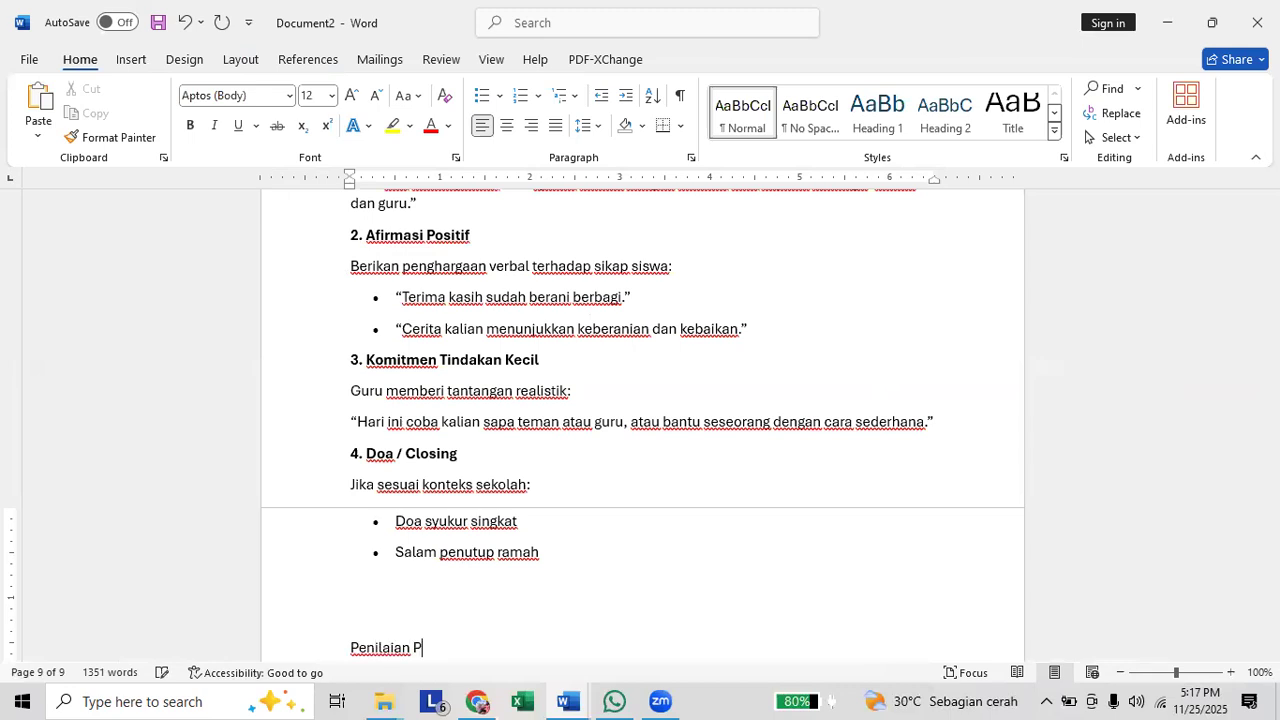
pyautogui.write('embelajaran')
pyautogui.press('Return')
# Switch to ChatGPT and send the prompt "Bantu saya membuat rubrik penilaian untuk ketiga Tujuan pembelajaran di atas (kognitif , afektif dan psikomotor)".
pyautogui.click(477, 701)
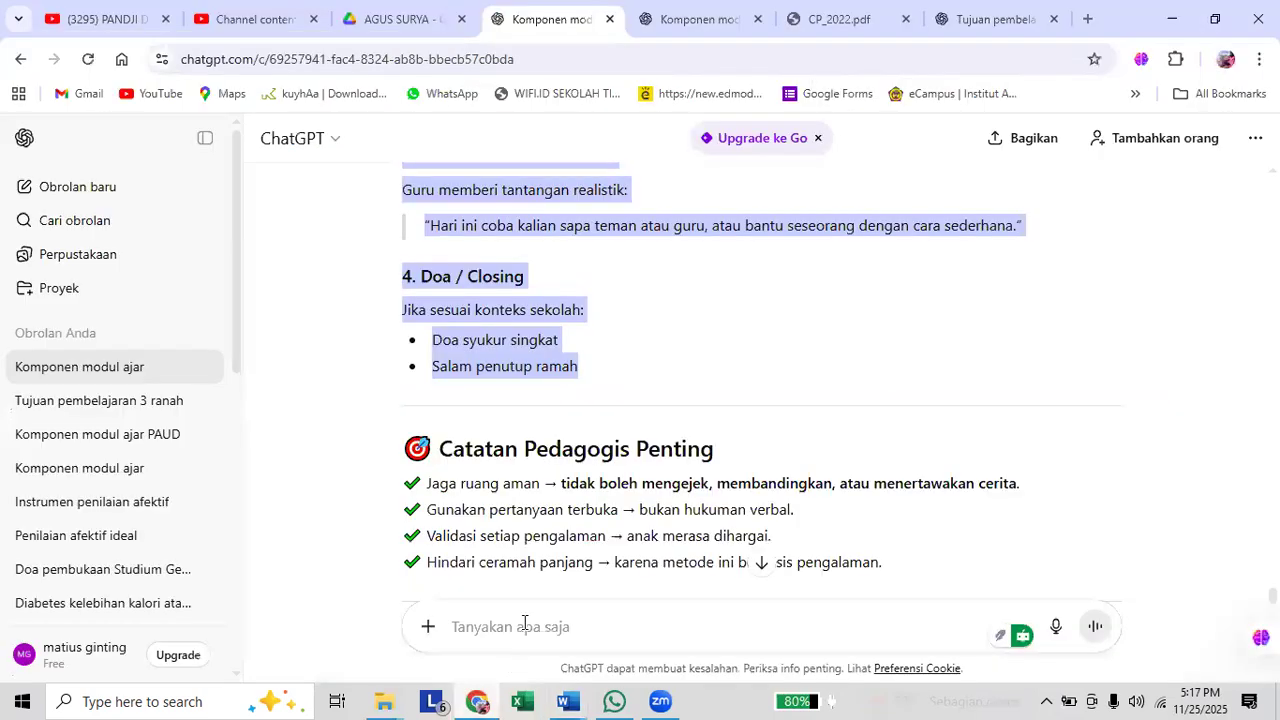
pyautogui.click(524, 623)
pyautogui.write('Bantu')
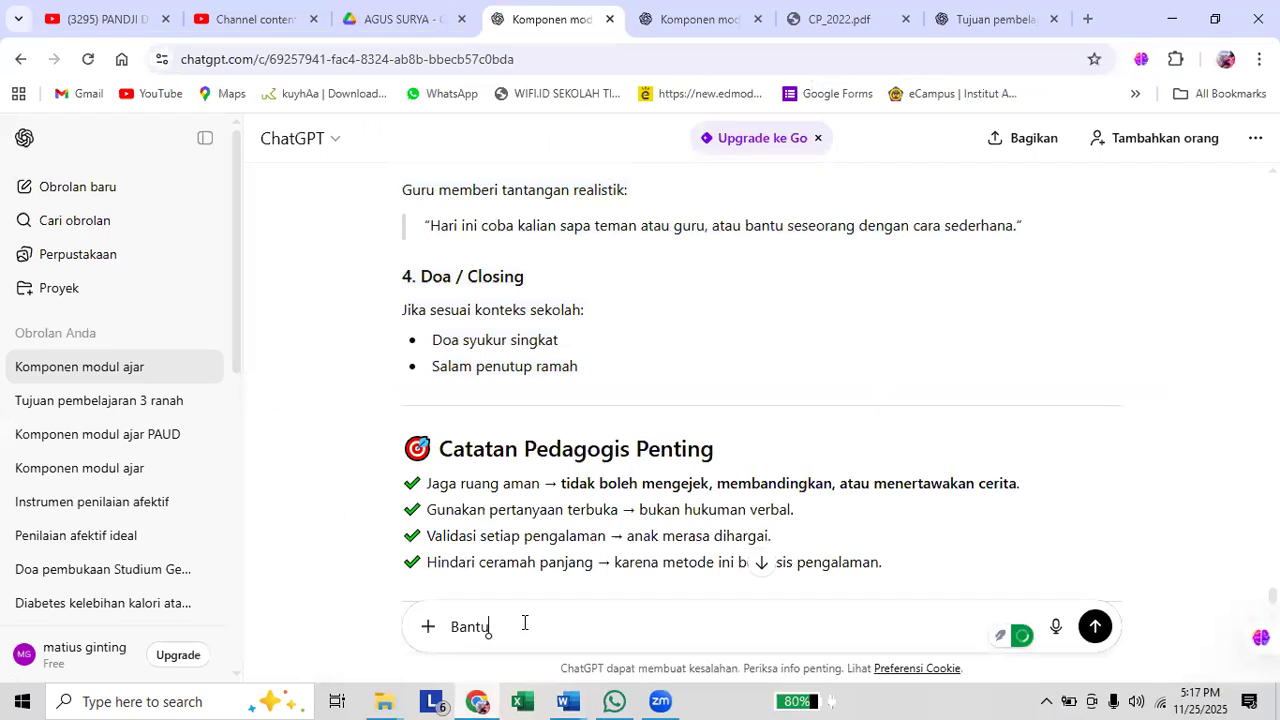
pyautogui.write(' saya membuat')
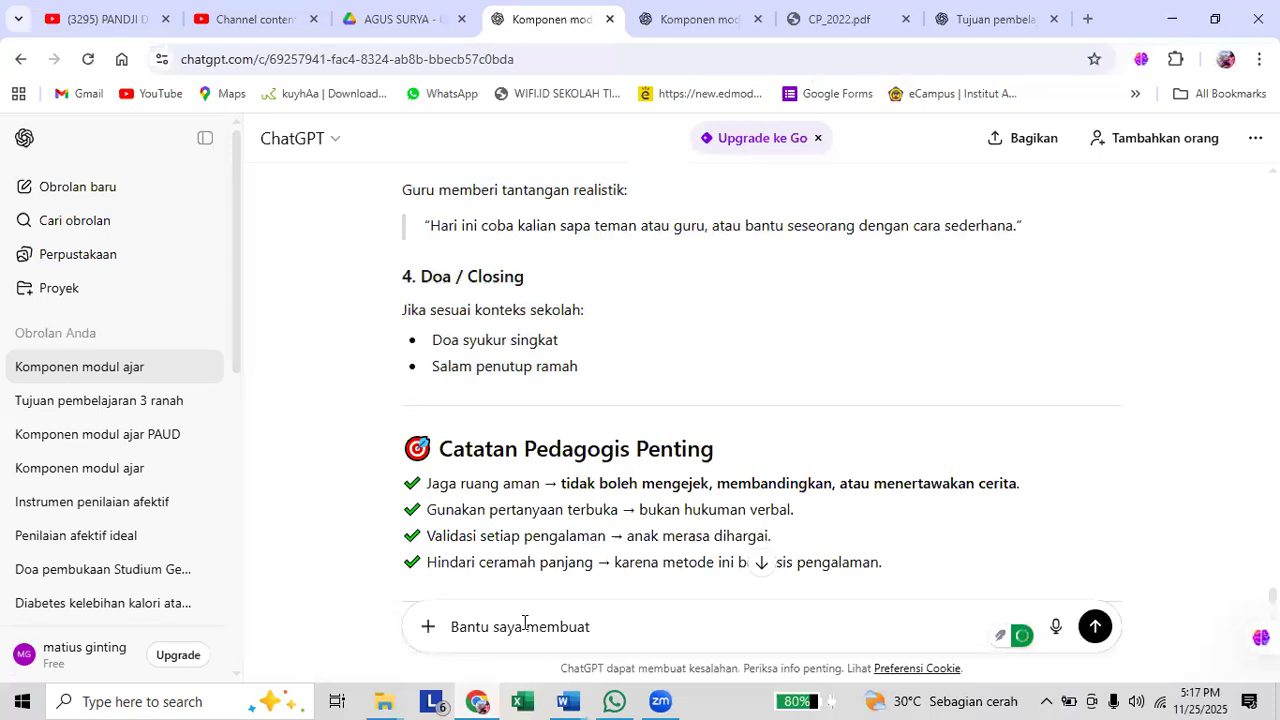
pyautogui.write(' rubrik penilaian untuk')
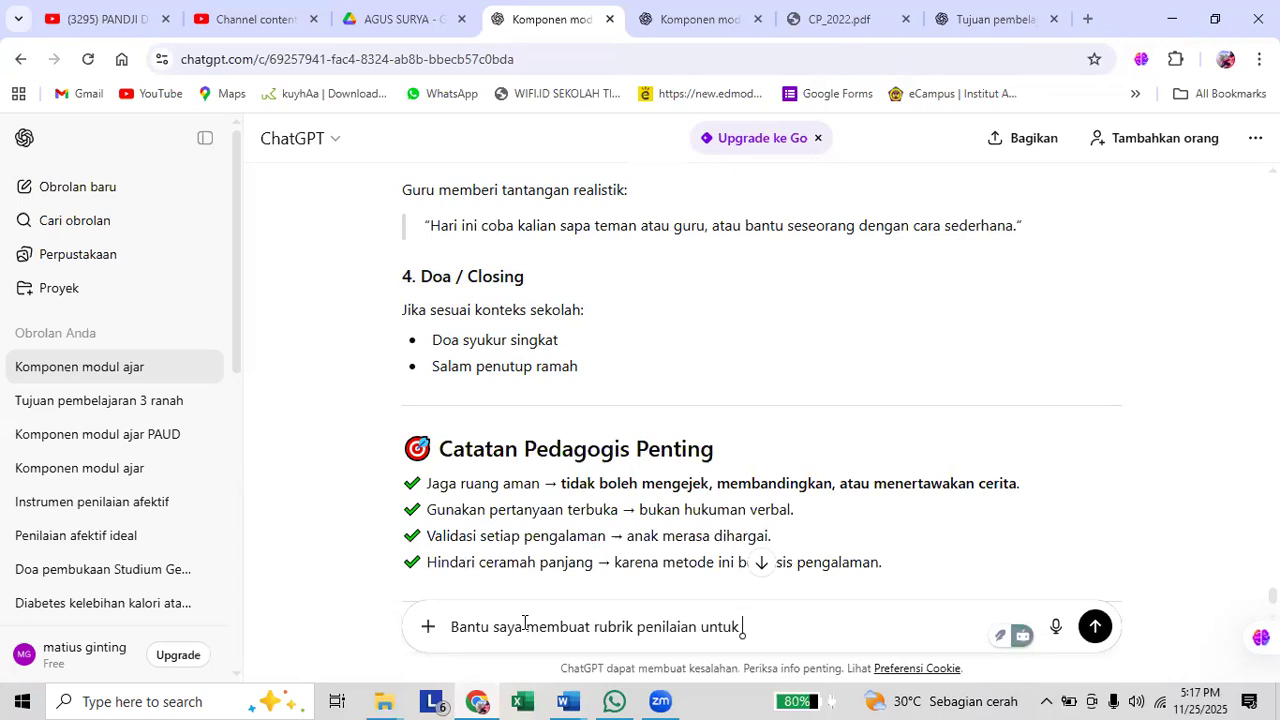
pyautogui.write('ketig')
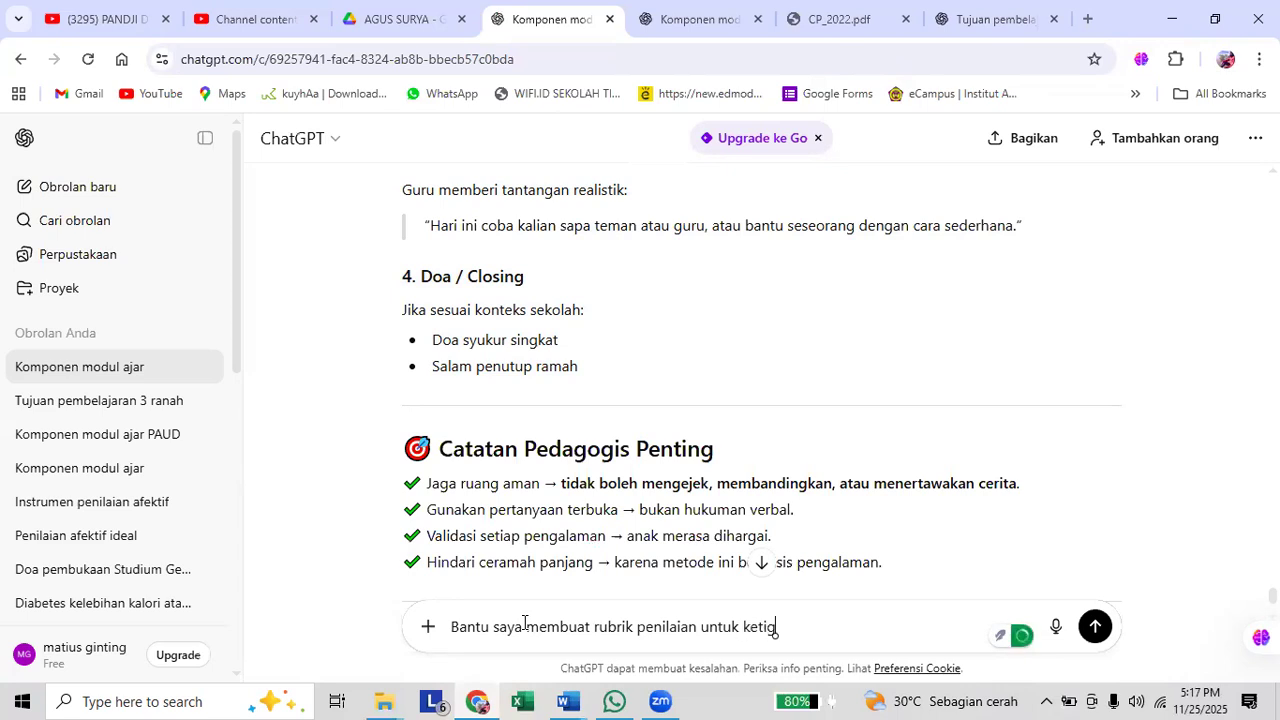
pyautogui.write('a Tujuan pembelaj')
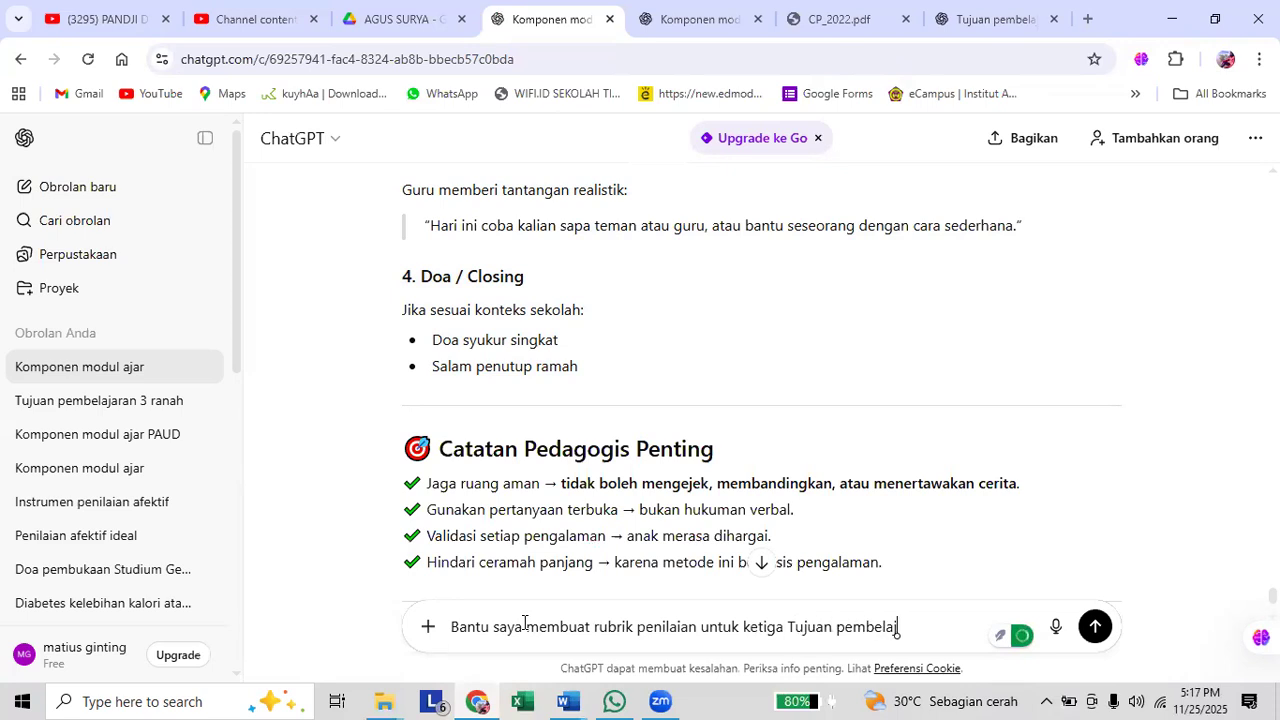
pyautogui.write('aran di atas (kognitif')
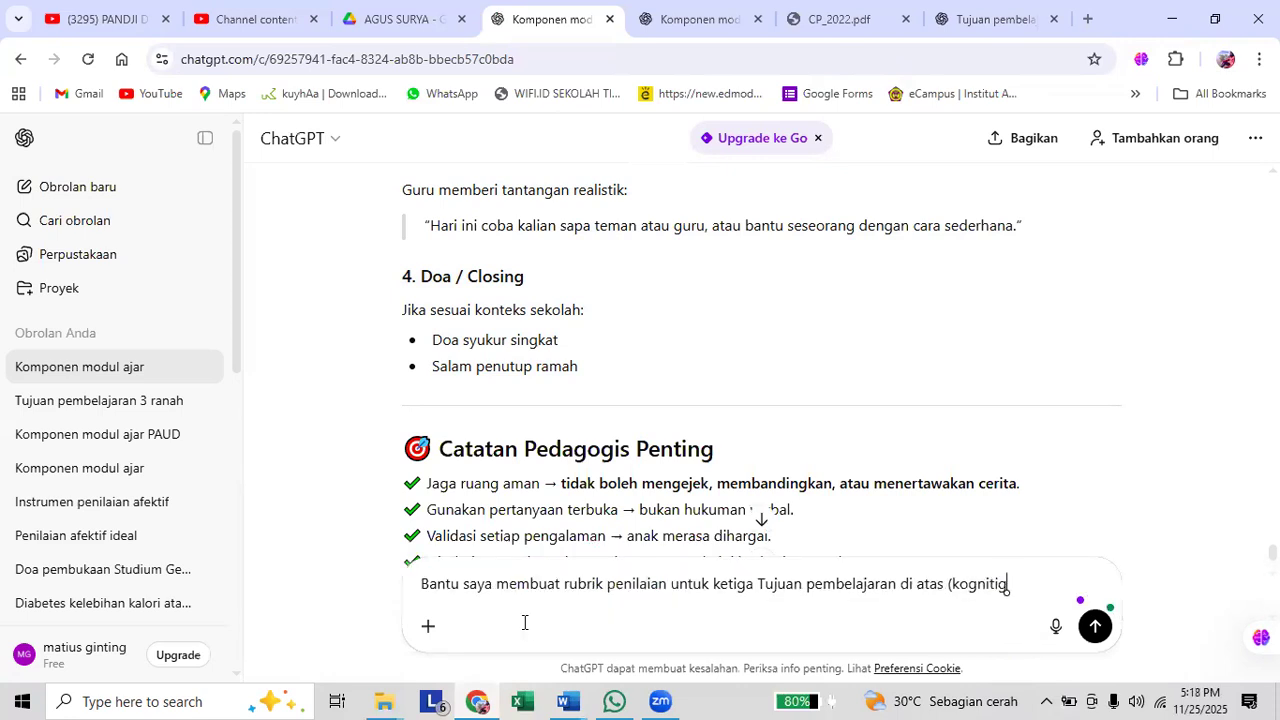
pyautogui.write(' , afektif dan')
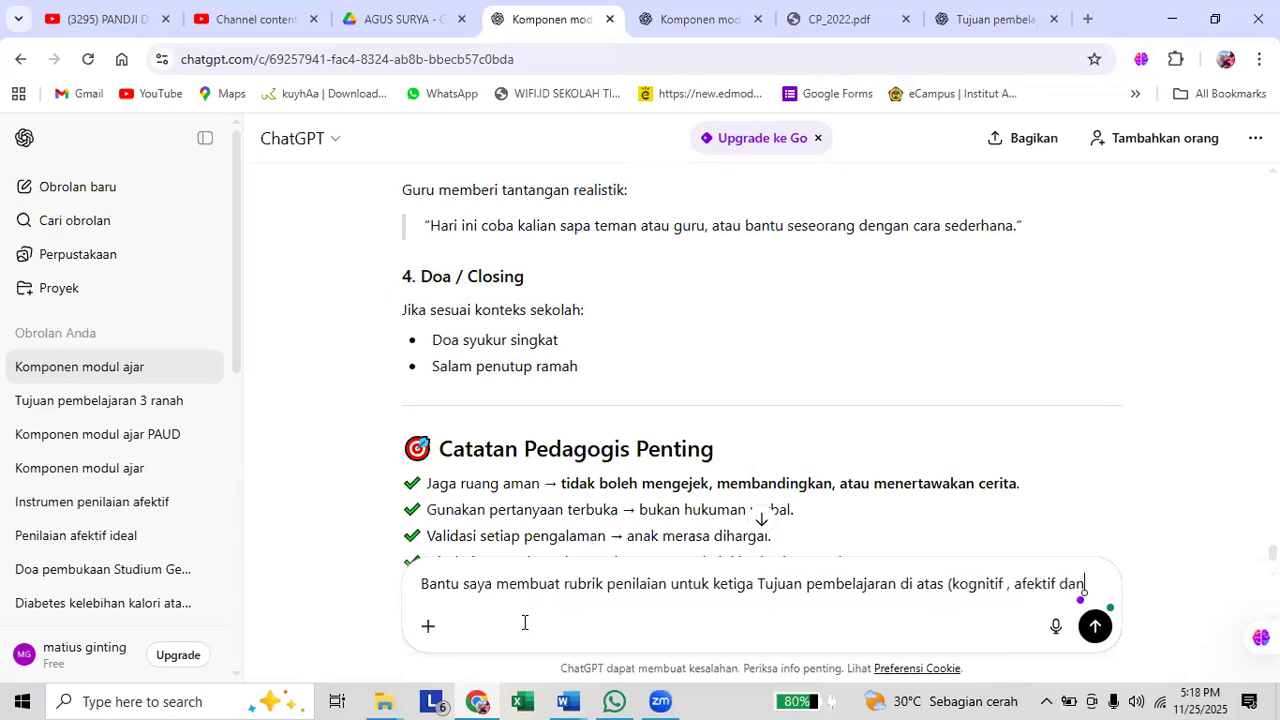
pyautogui.write(' psiko')
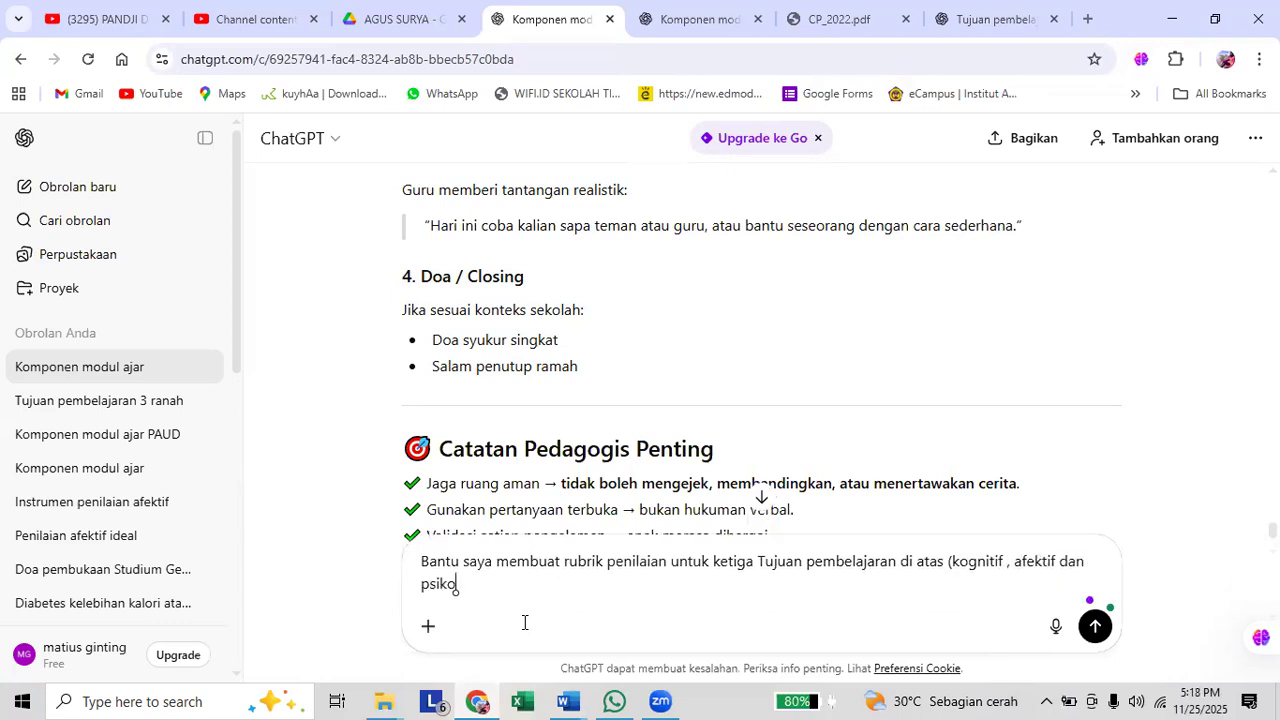
pyautogui.write('motor)')
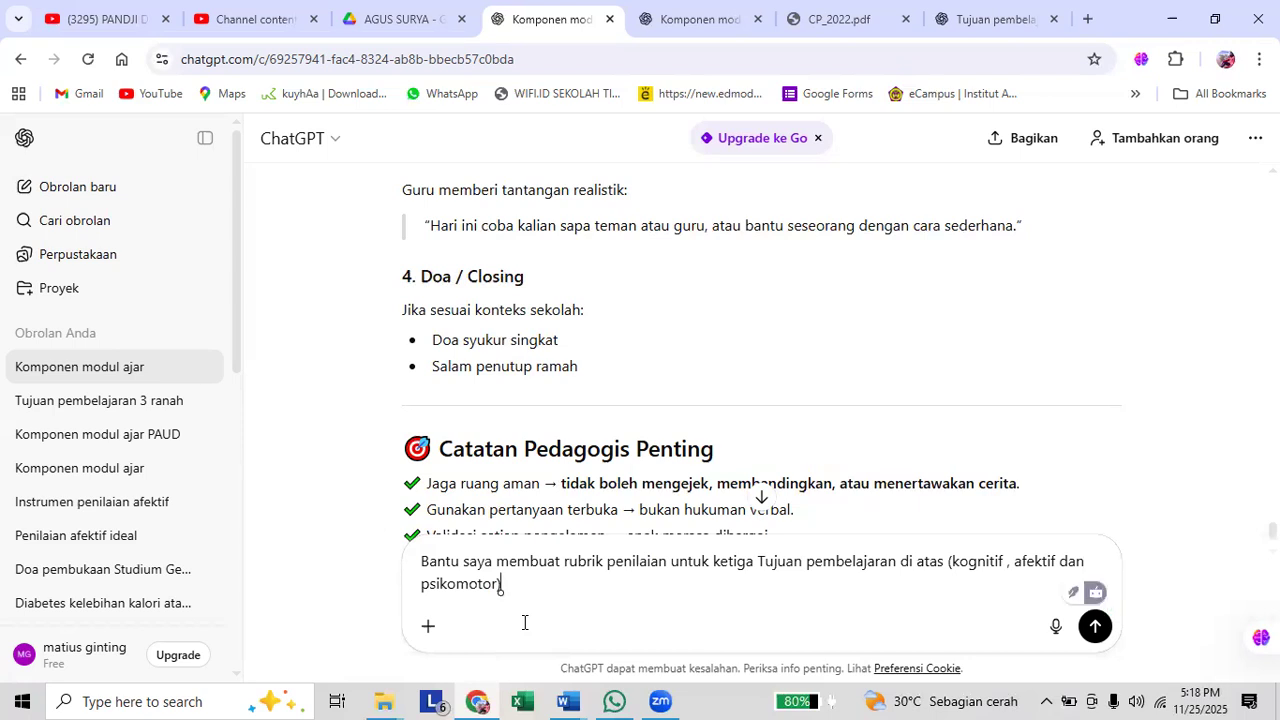
pyautogui.press('Return')
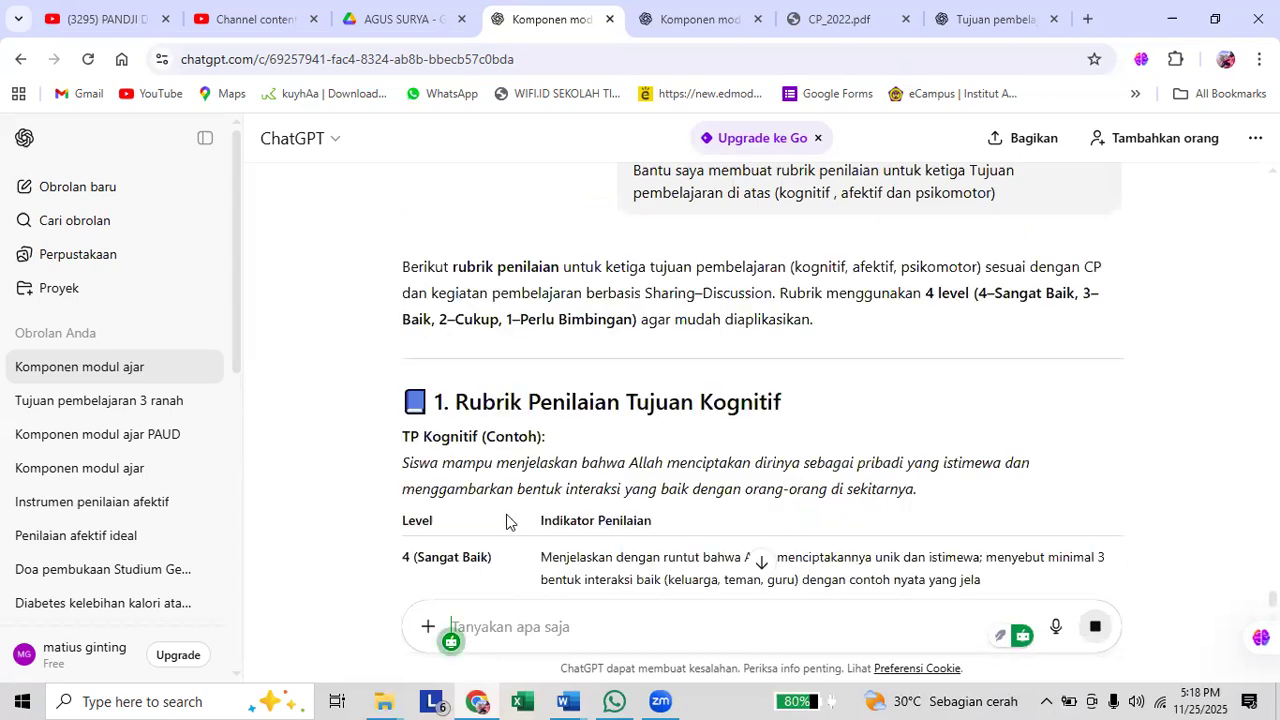
# Examine the generated scoring rubrics for the cognitive, affective and psychomotor objectives, including their level indicators and assessor notes.
pyautogui.scroll(-1, 510, 470)
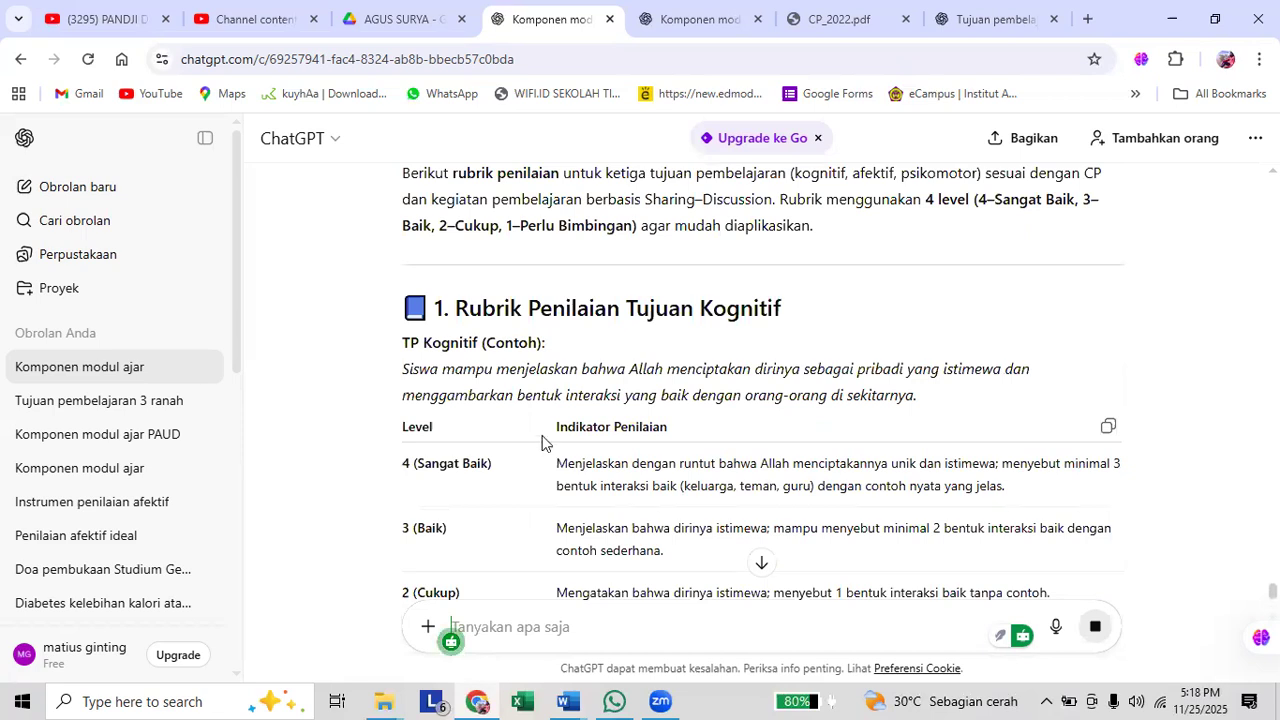
pyautogui.scroll(-1, 543, 436)
pyautogui.scroll(-2, 543, 435)
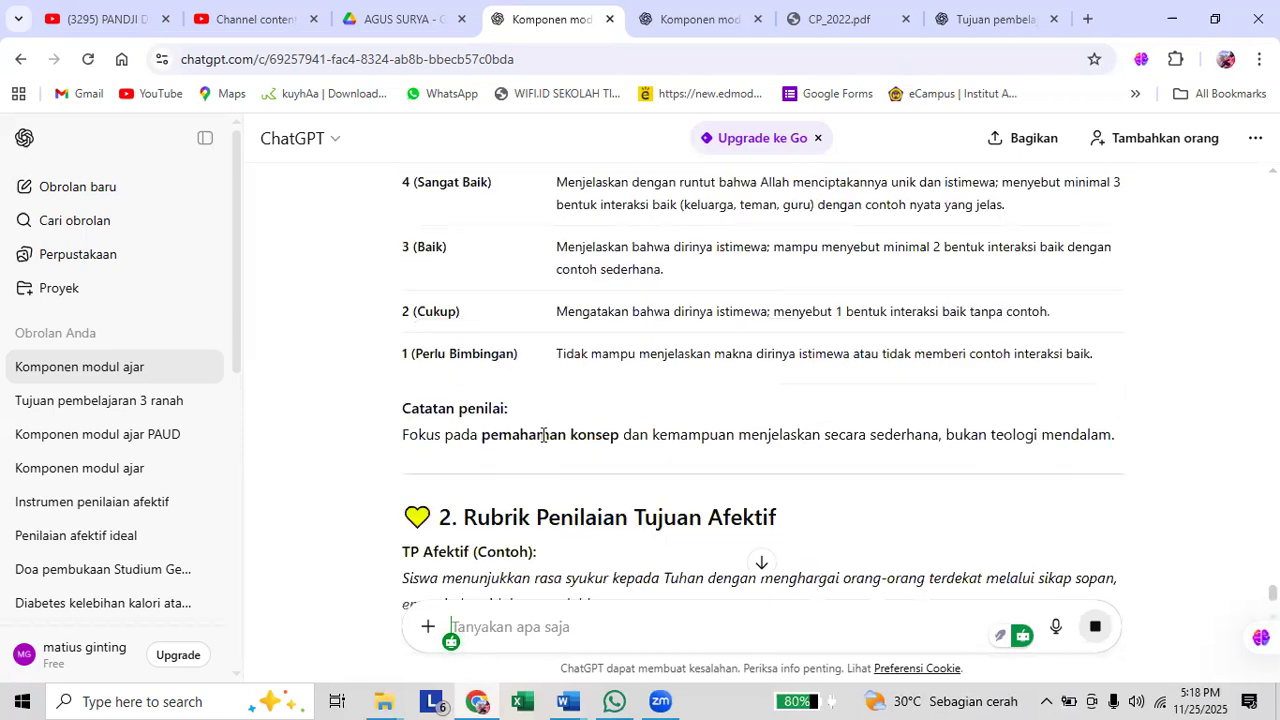
pyautogui.scroll(-2, 543, 436)
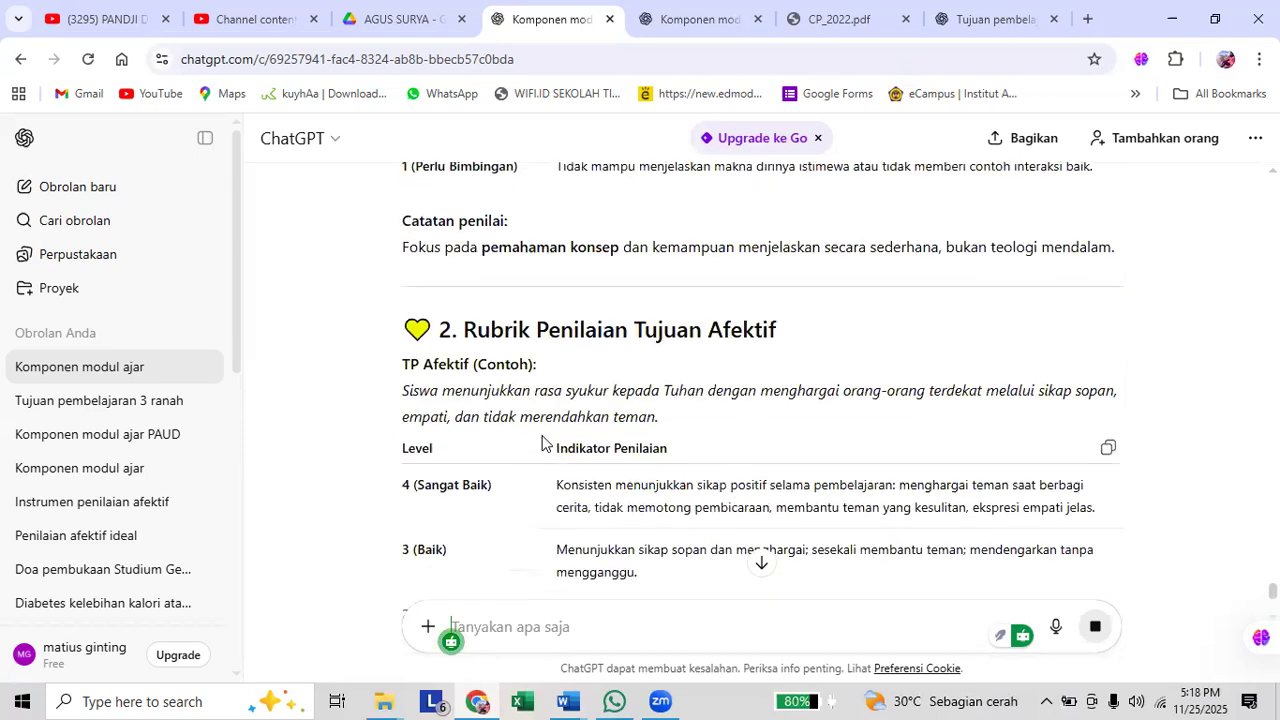
pyautogui.scroll(-2, 543, 441)
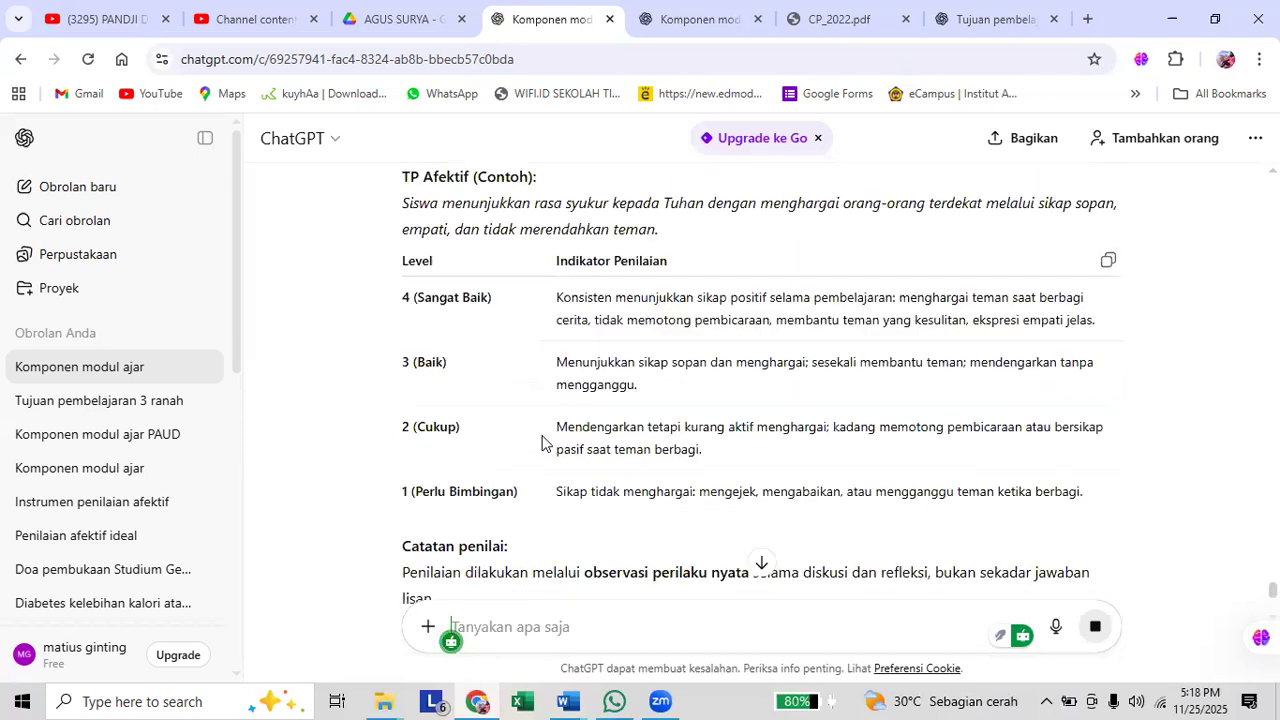
pyautogui.scroll(-2, 543, 441)
pyautogui.scroll(-2, 543, 443)
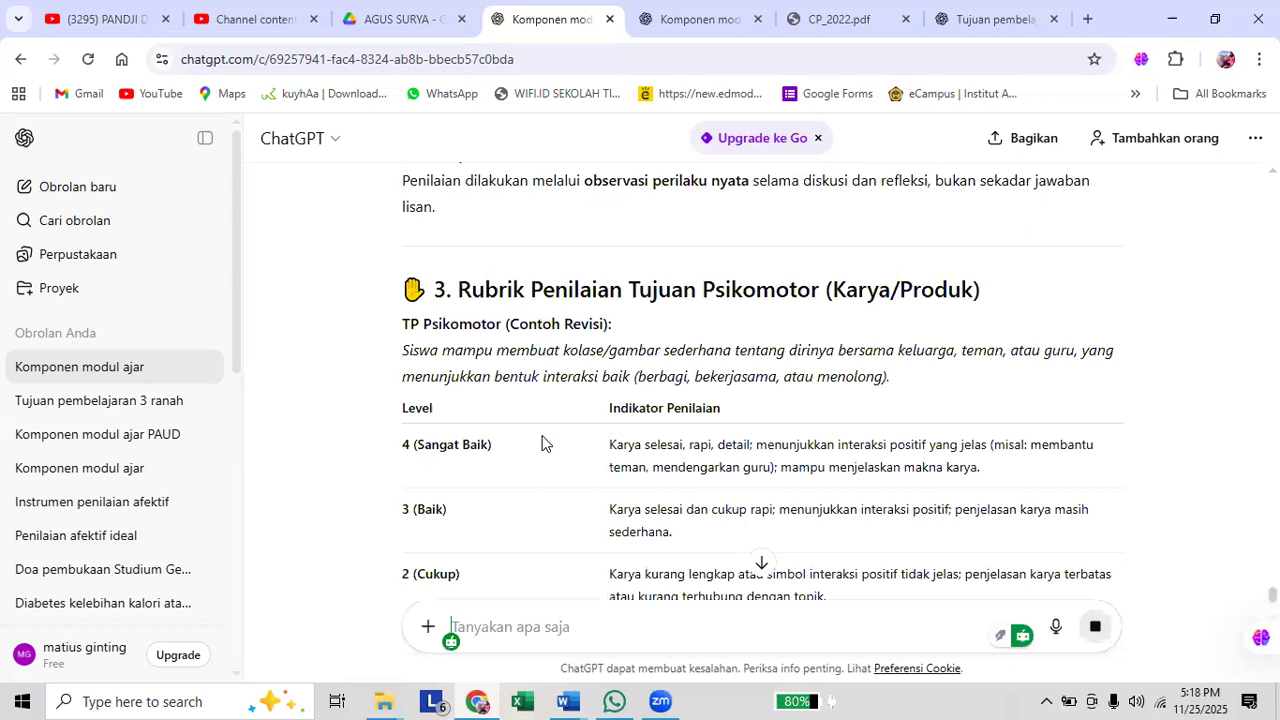
pyautogui.scroll(-3, 543, 443)
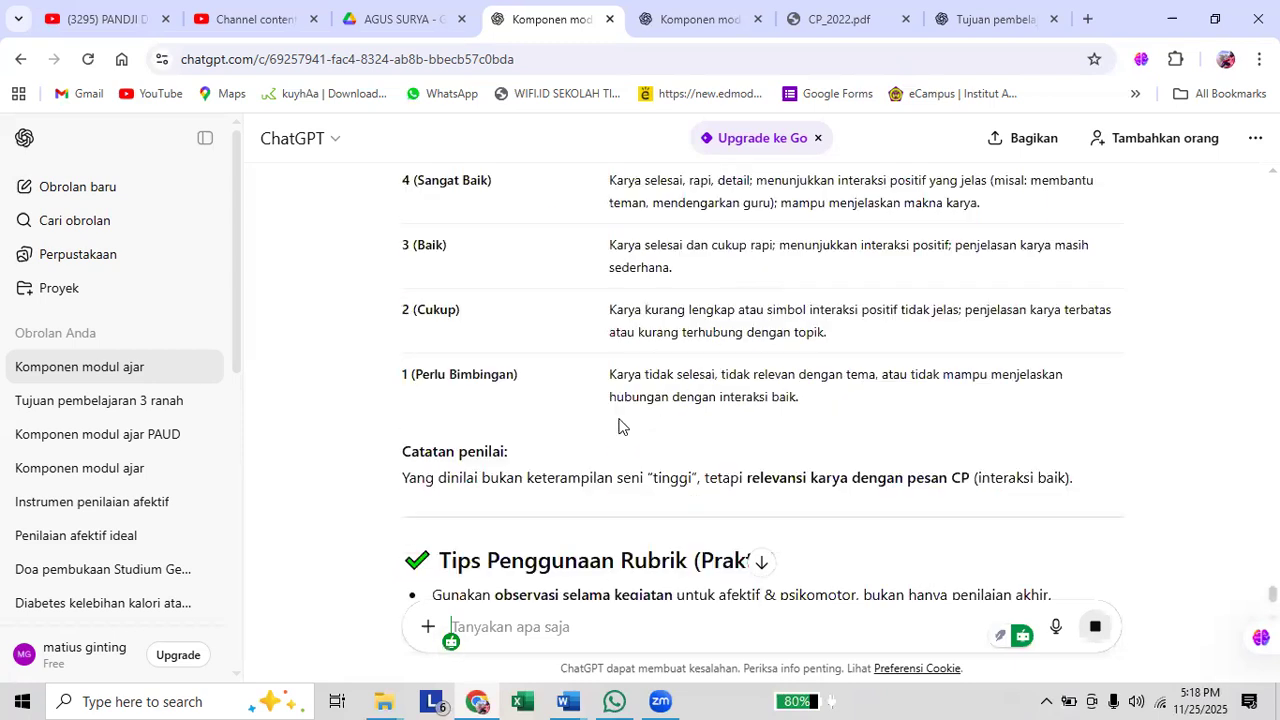
pyautogui.scroll(5, 700, 423)
pyautogui.scroll(4, 678, 397)
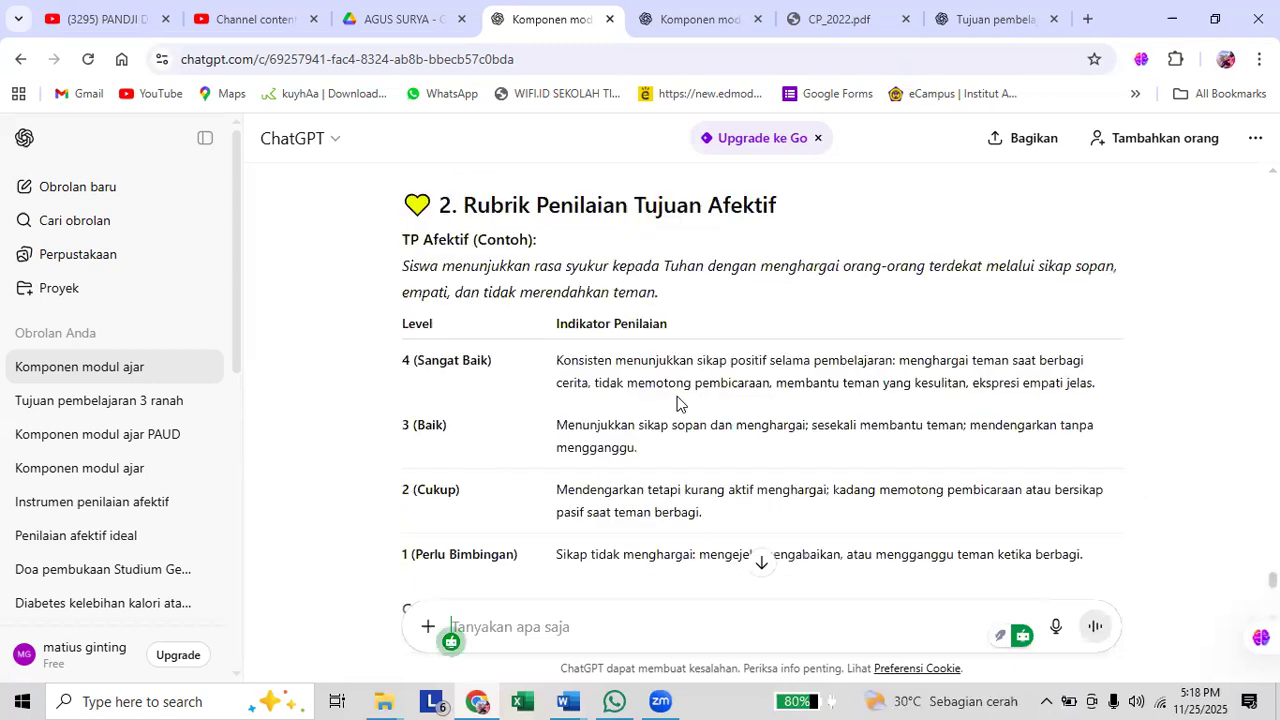
pyautogui.scroll(4, 684, 397)
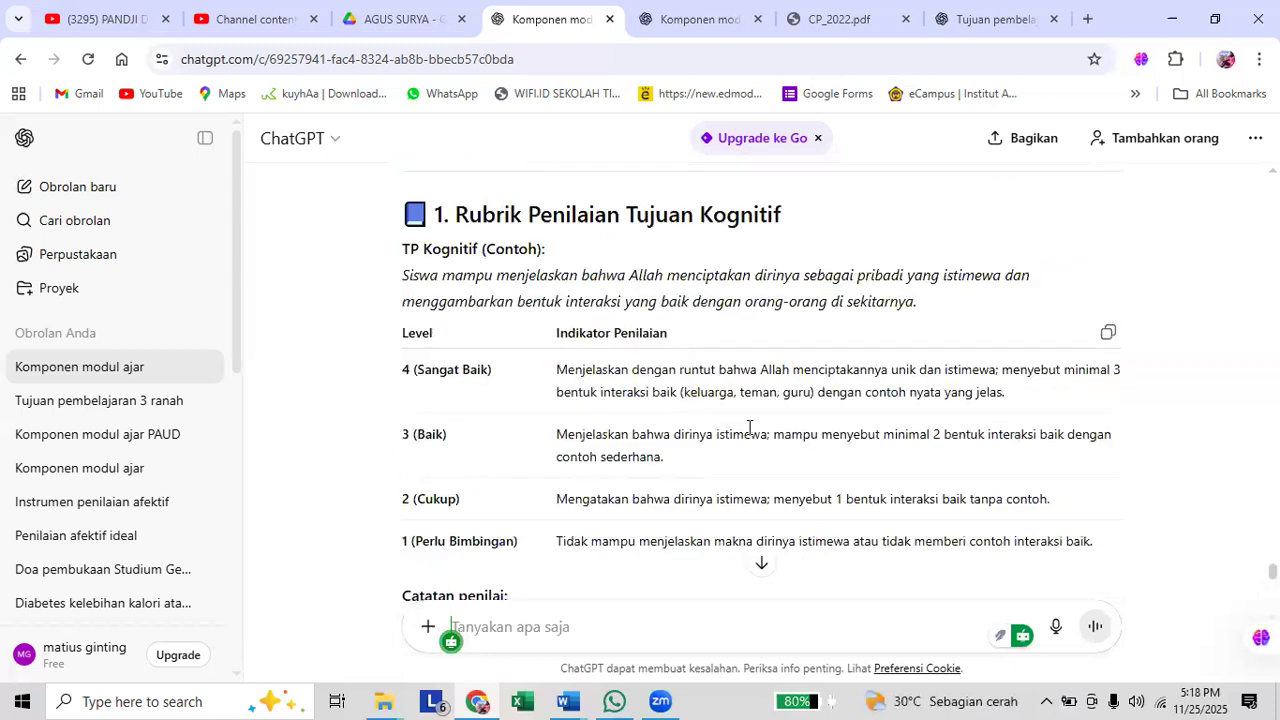
pyautogui.scroll(2, 720, 365)
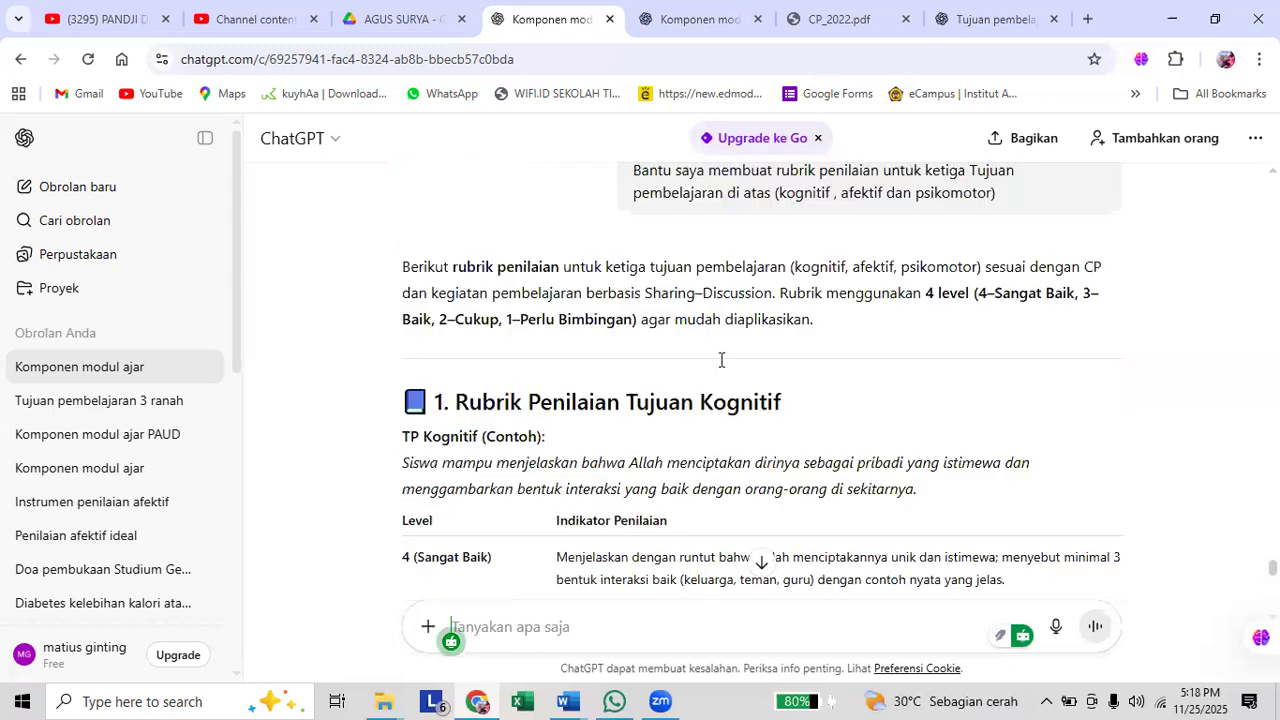
# Edit the rubric prompt to "Bantu saya membuat instrumen penilaian untuk tujuan pembelajaran kognitif?" and resend it.
pyautogui.scroll(2, 1000, 395)
pyautogui.click(1104, 425)
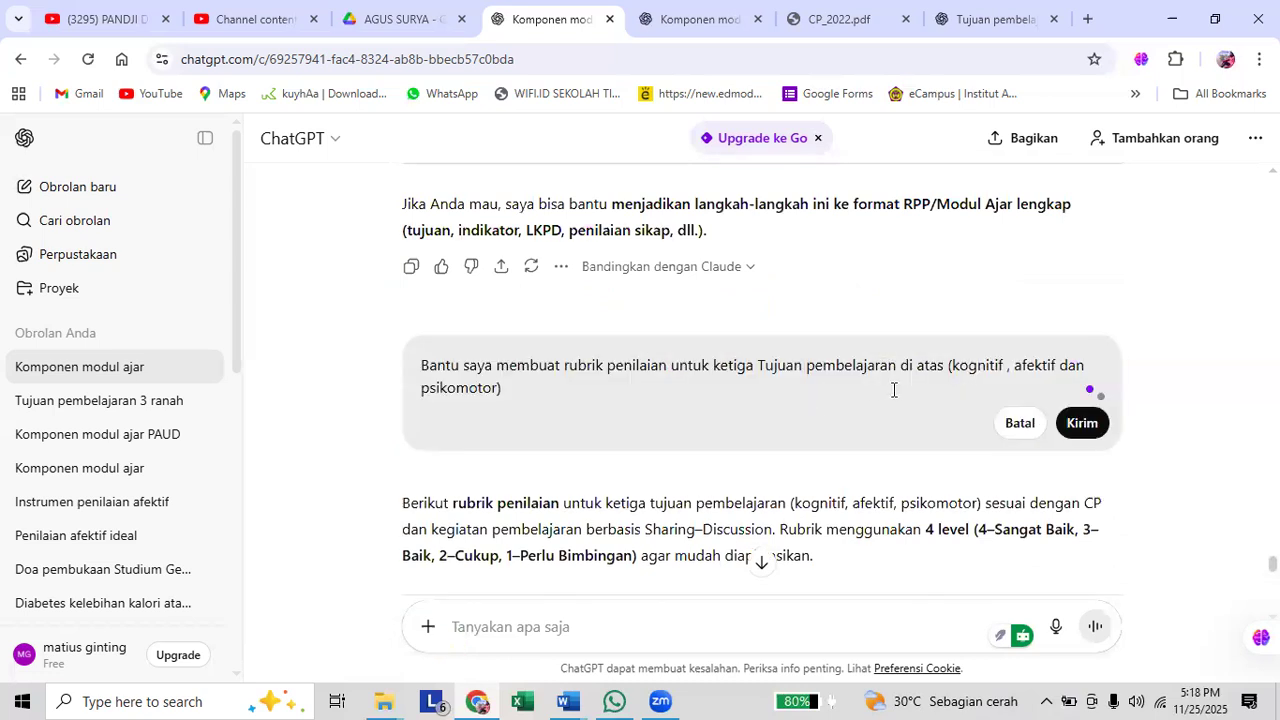
pyautogui.keyDown('shift'); pyautogui.click(567, 369); pyautogui.keyUp('shift')
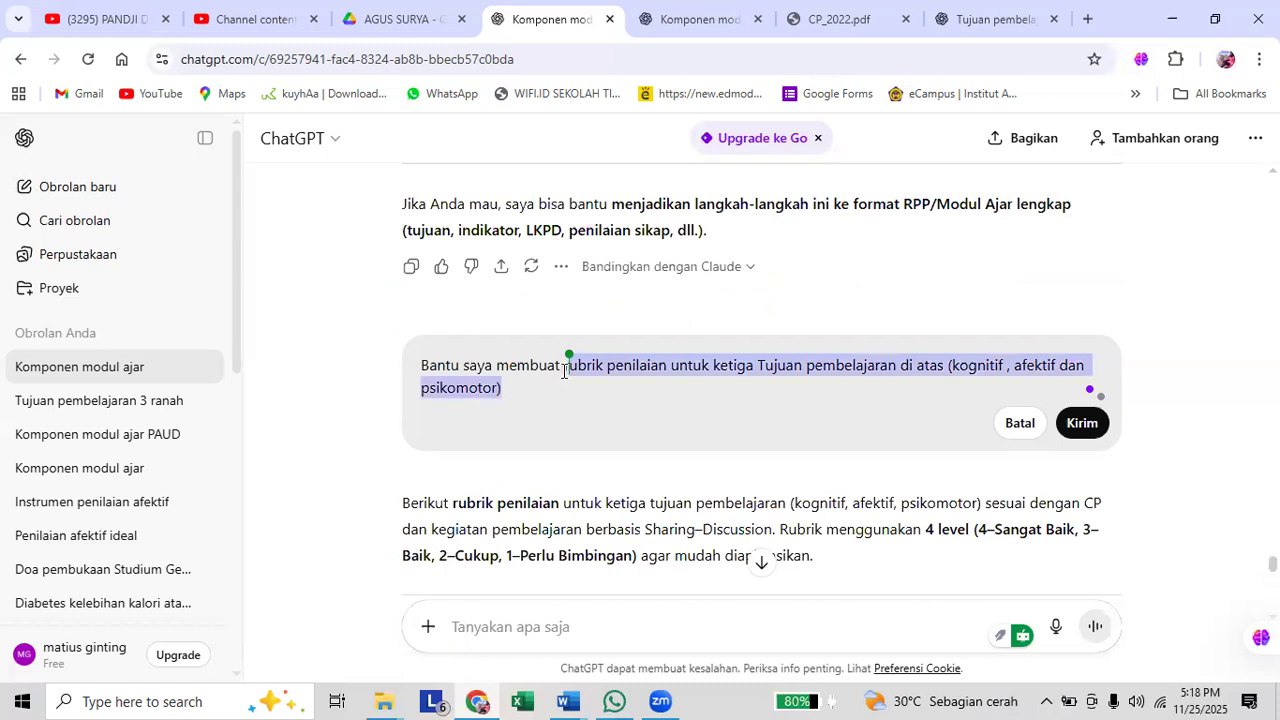
pyautogui.write('ins')
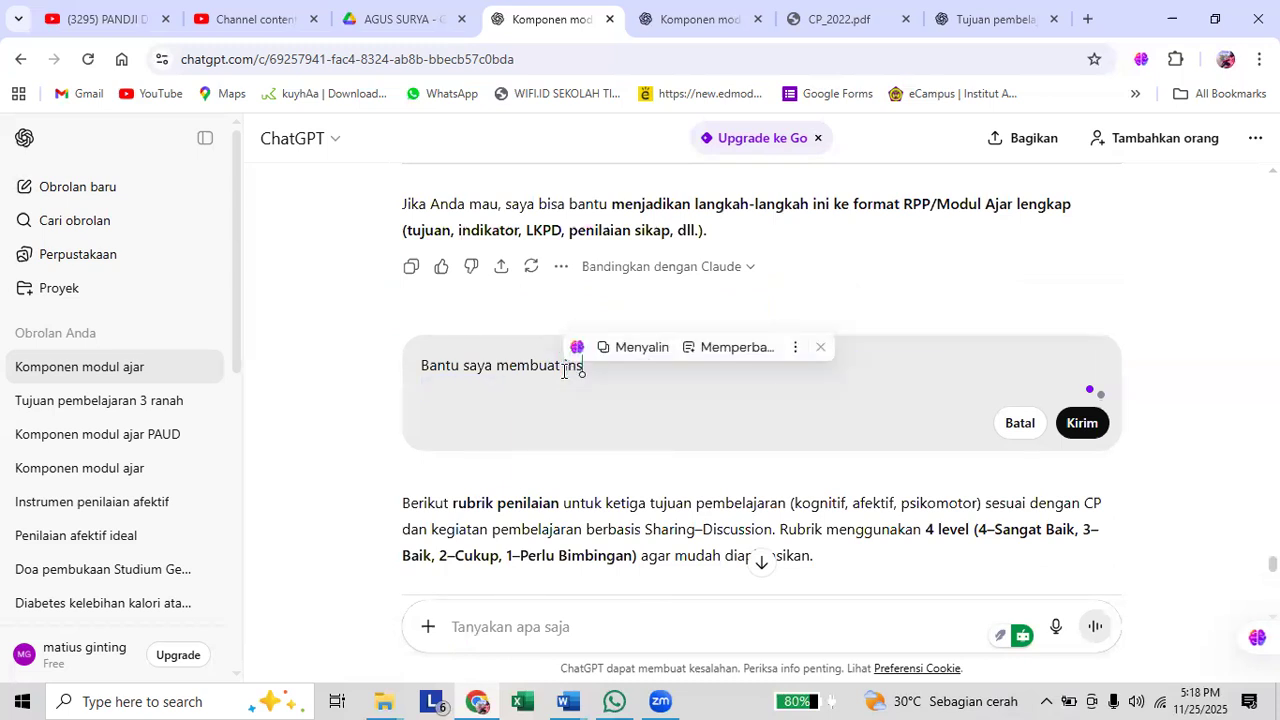
pyautogui.write('tri')
pyautogui.press('BackSpace')
pyautogui.write('umen')
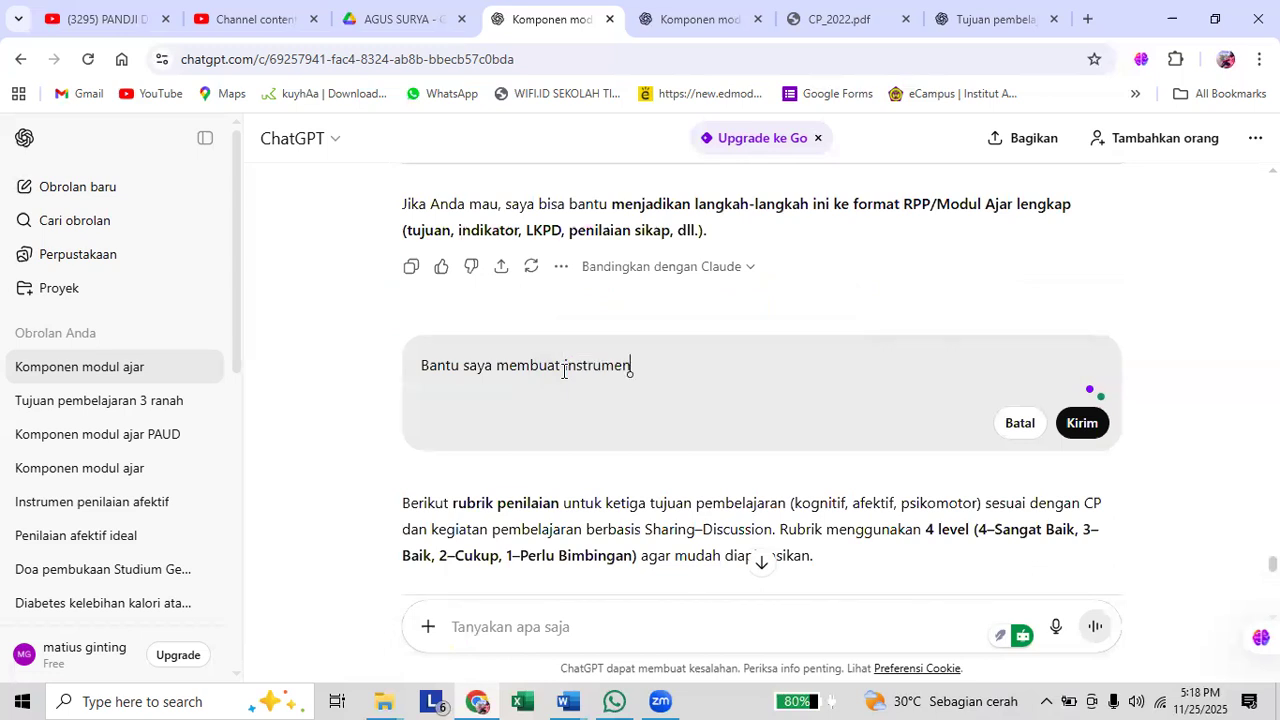
pyautogui.write(' penilaian untuk')
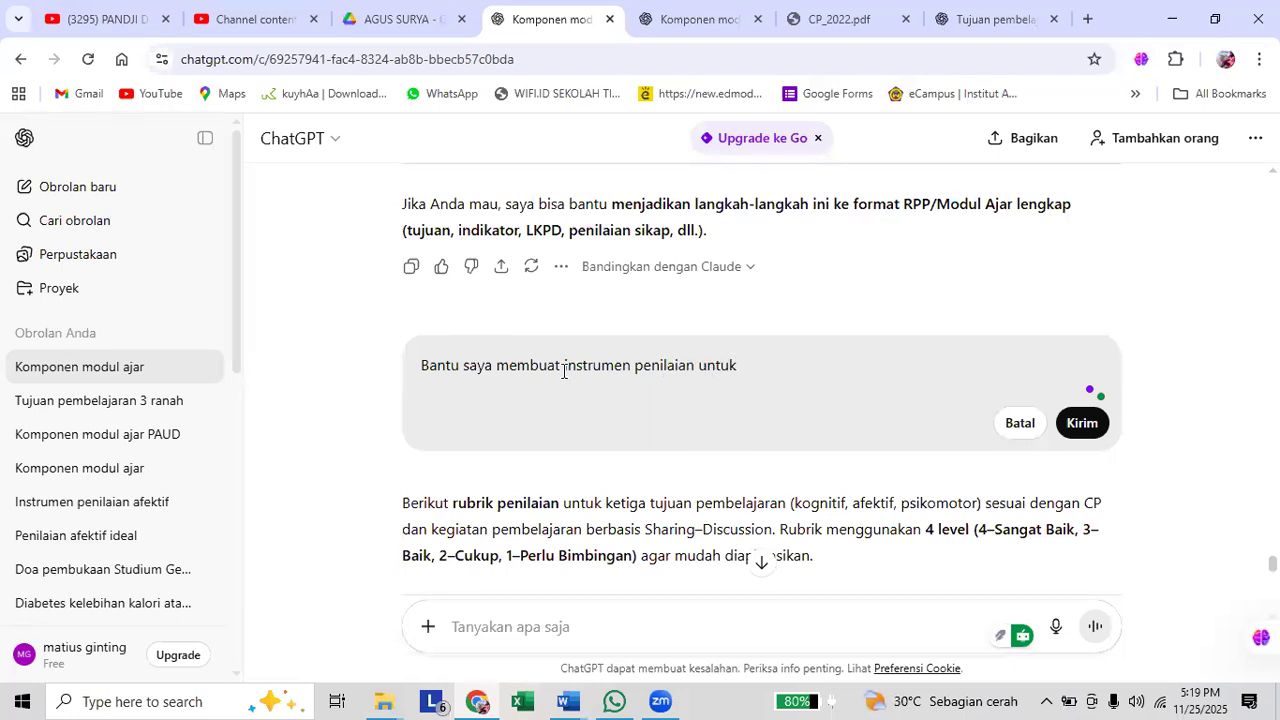
pyautogui.write(' tujuan pembelajaran kongi')
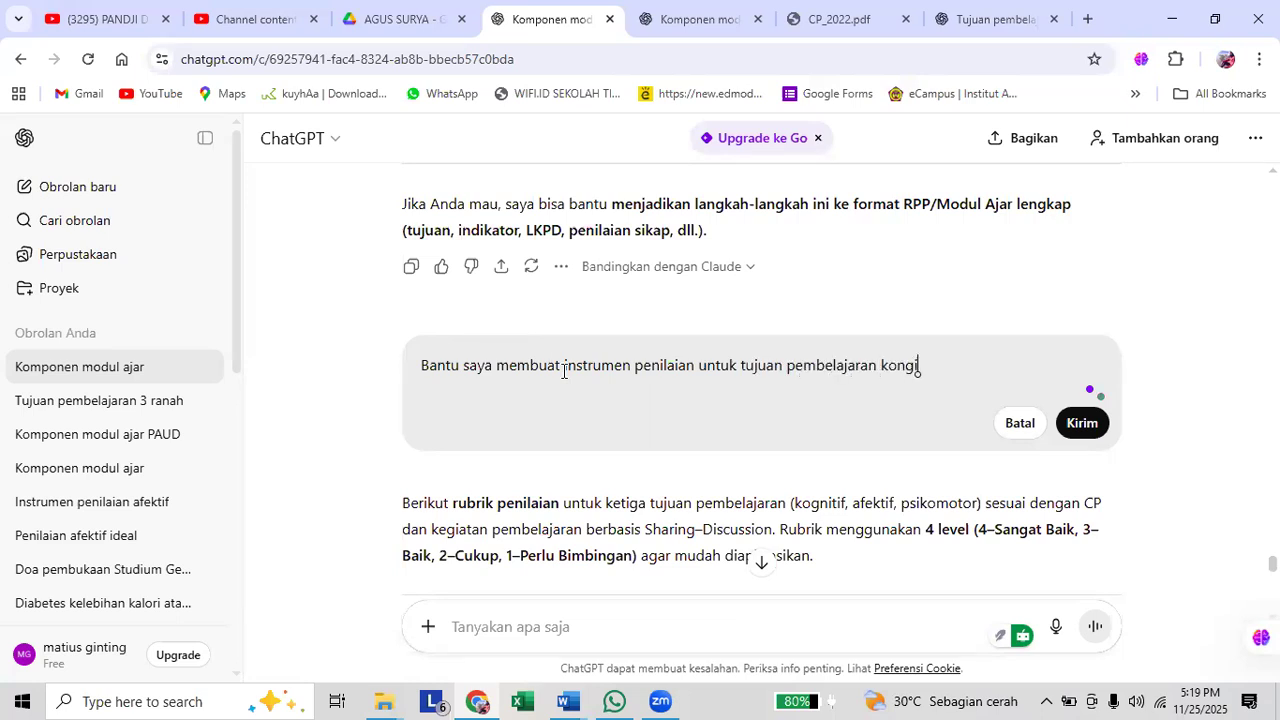
pyautogui.press('BackSpace')
pyautogui.press('BackSpace')
pyautogui.press('BackSpace')
pyautogui.write('gnitif')
pyautogui.press('BackSpace')
pyautogui.write('if?')
pyautogui.click(1078, 425)
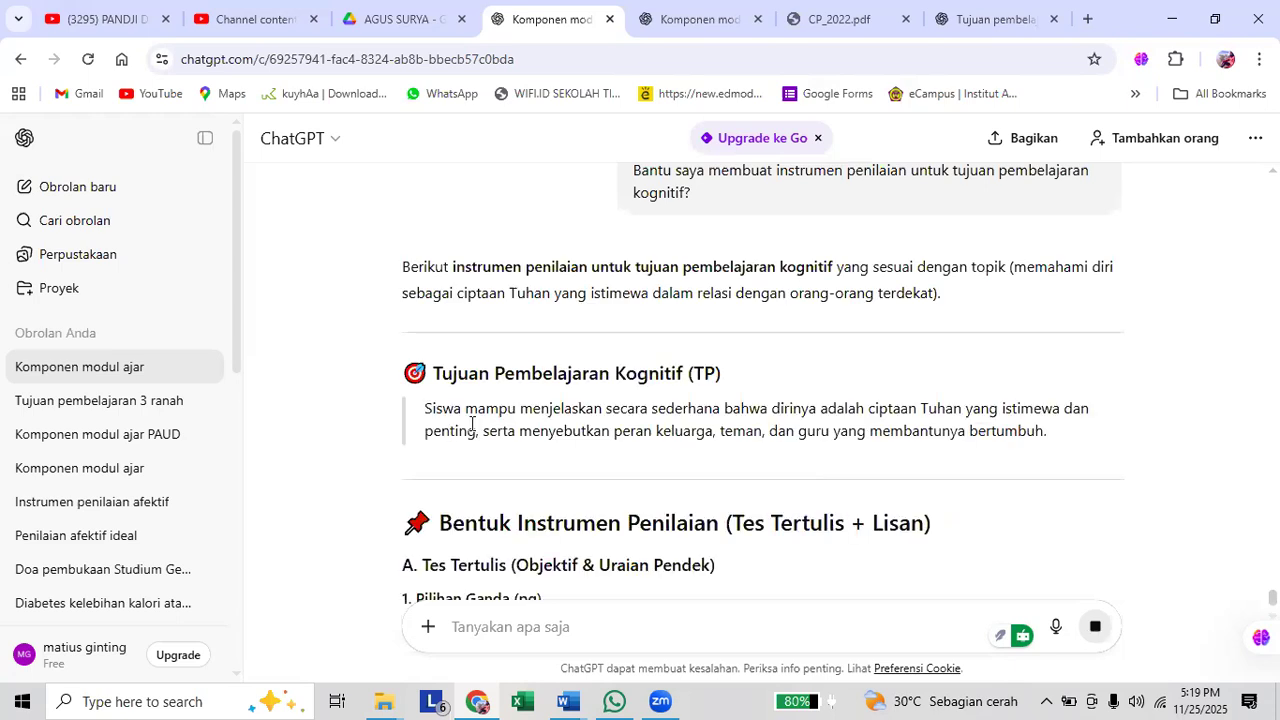
# Copy the generated cognitive instrument from the "Bentuk Instrumen Penilaian (Tes Tertulis + Lisan)" heading through the "B. Tes Lisan" heading.
pyautogui.scroll(-3, 474, 420)
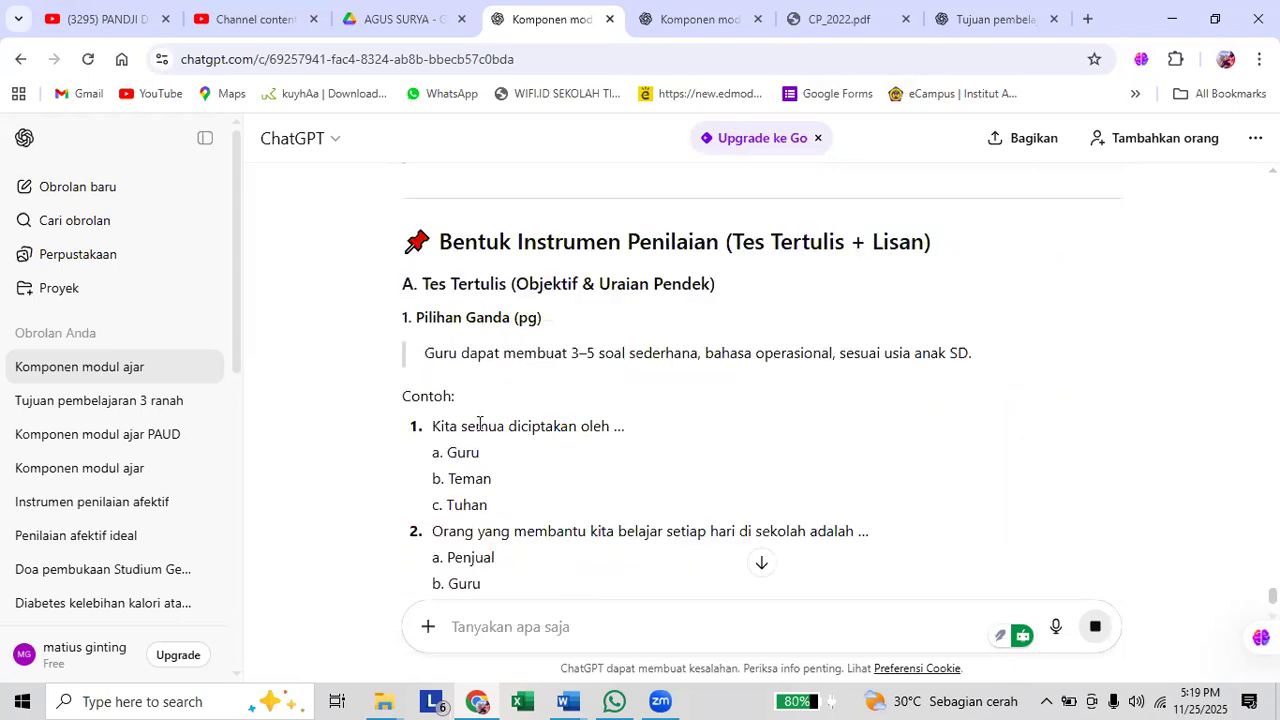
pyautogui.scroll(2, 478, 370)
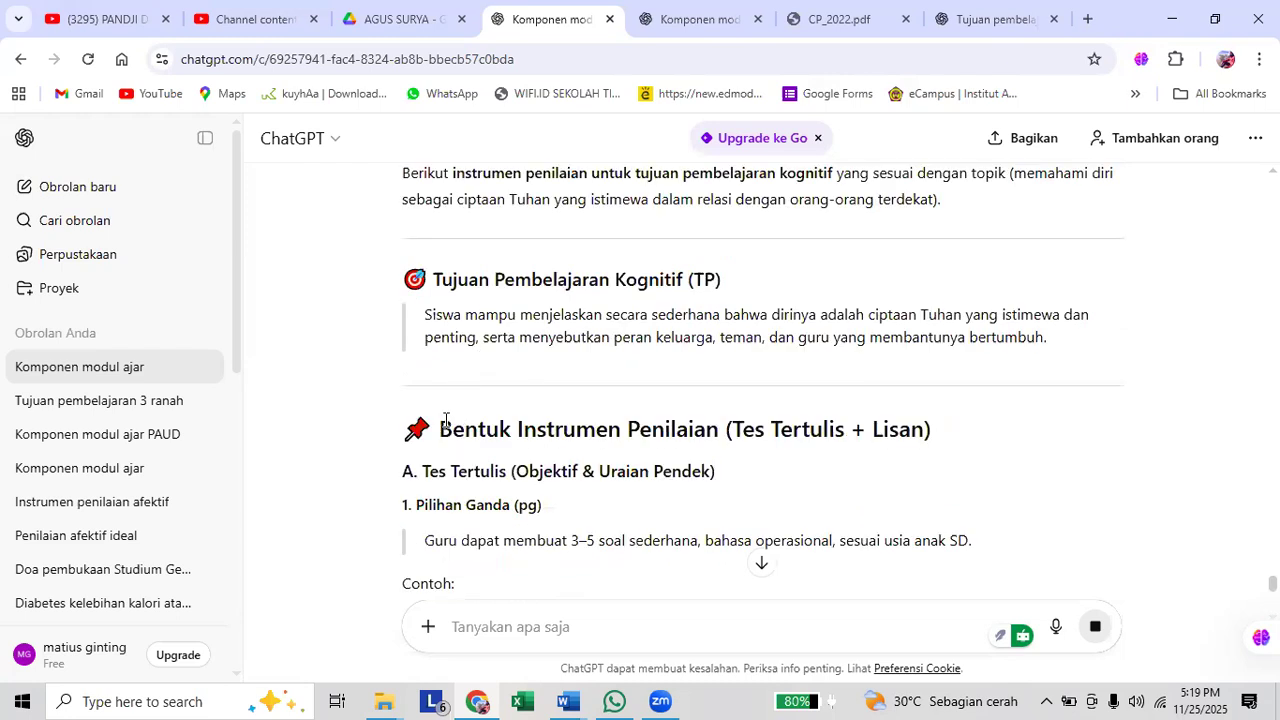
pyautogui.moveTo(440, 430); pyautogui.dragTo(754, 394)
pyautogui.scroll(-4, 573, 447)
pyautogui.scroll(-1, 591, 458)
pyautogui.scroll(-2, 669, 416)
pyautogui.scroll(-3, 752, 413)
pyautogui.scroll(-2, 754, 394)
pyautogui.scroll(1, 754, 394)
pyautogui.scroll(4, 754, 394)
pyautogui.scroll(1, 754, 394)
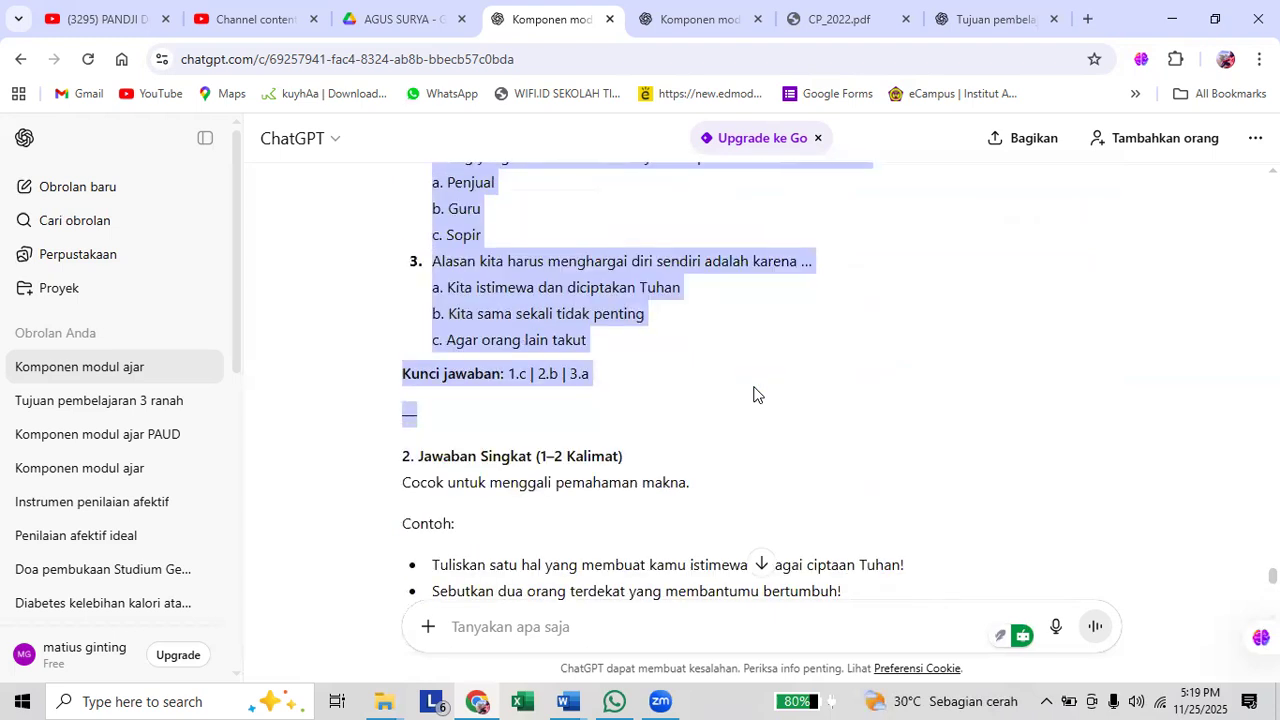
pyautogui.moveTo(763, 403); pyautogui.dragTo(926, 483)
pyautogui.scroll(-1, 763, 405)
pyautogui.scroll(-1, 843, 489)
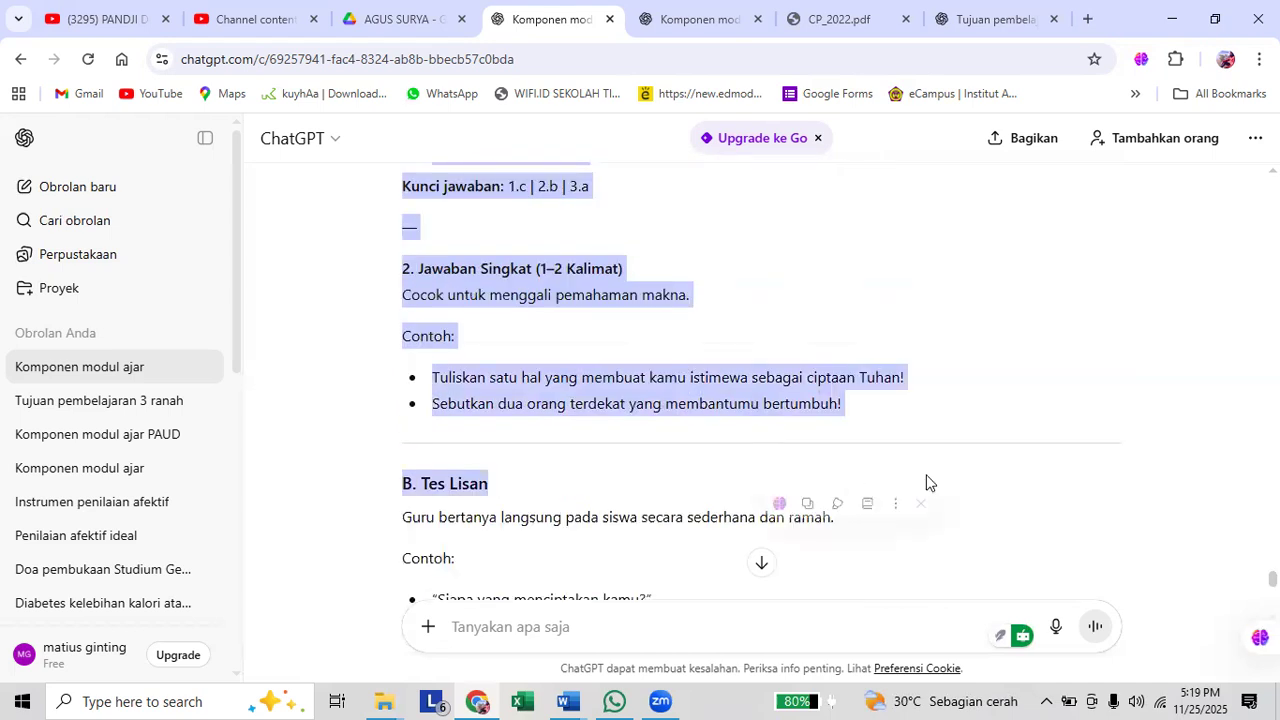
pyautogui.hotkey('ctrl', 'c')
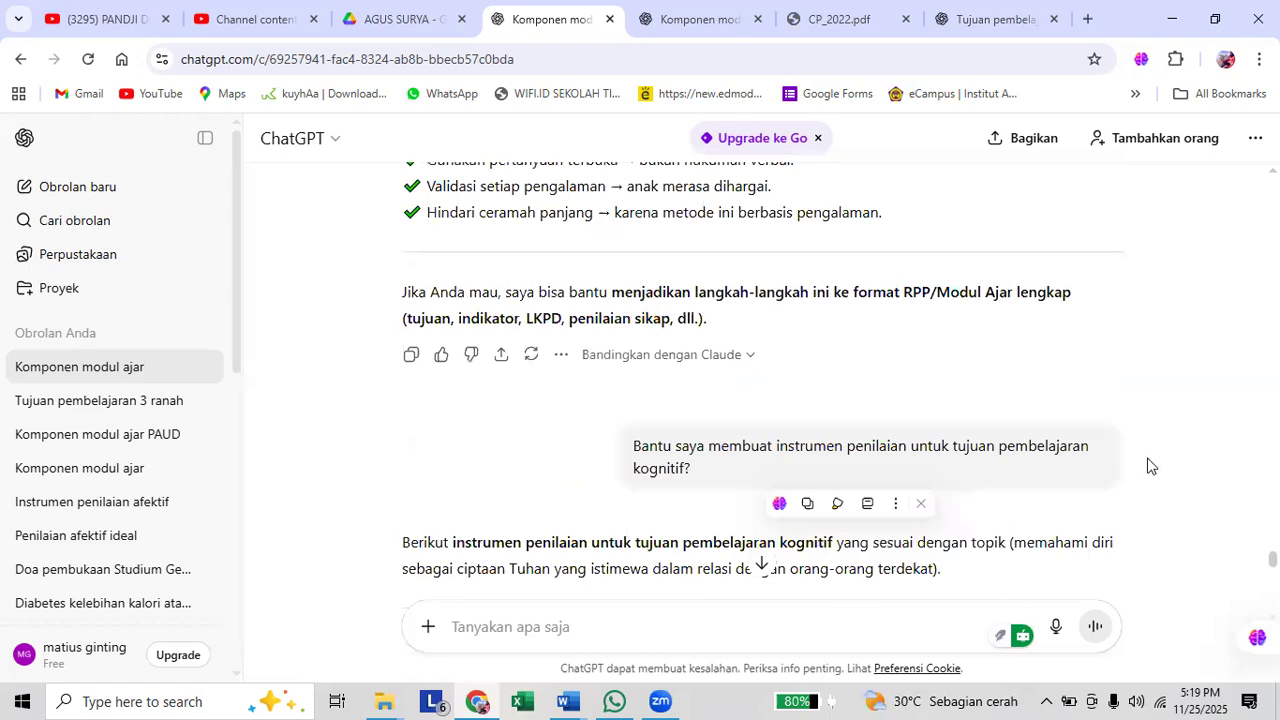
# Add "dan lengkapi dengan panduan penilaian" to the end of the cognitive instrument prompt and resend it.
pyautogui.scroll(-1, 1132, 404)
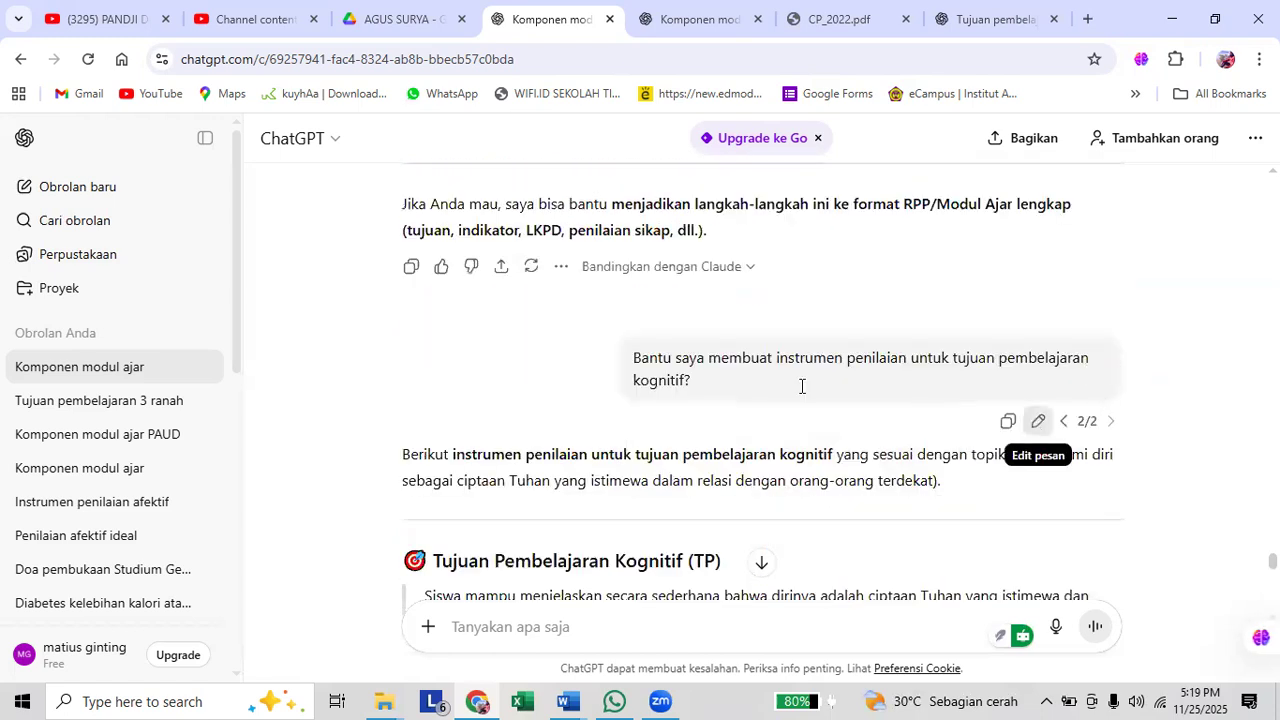
pyautogui.click(1038, 421)
pyautogui.click(963, 362)
pyautogui.write('dan lengka')
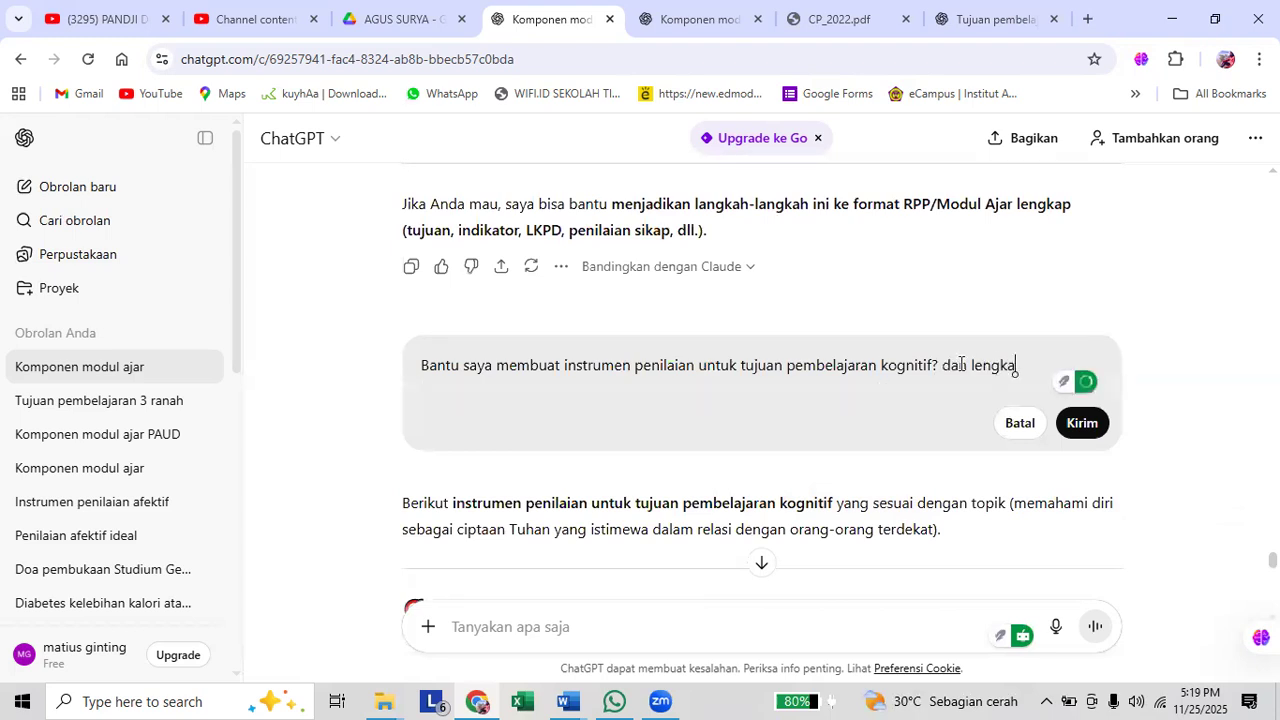
pyautogui.write('pi dengan ')
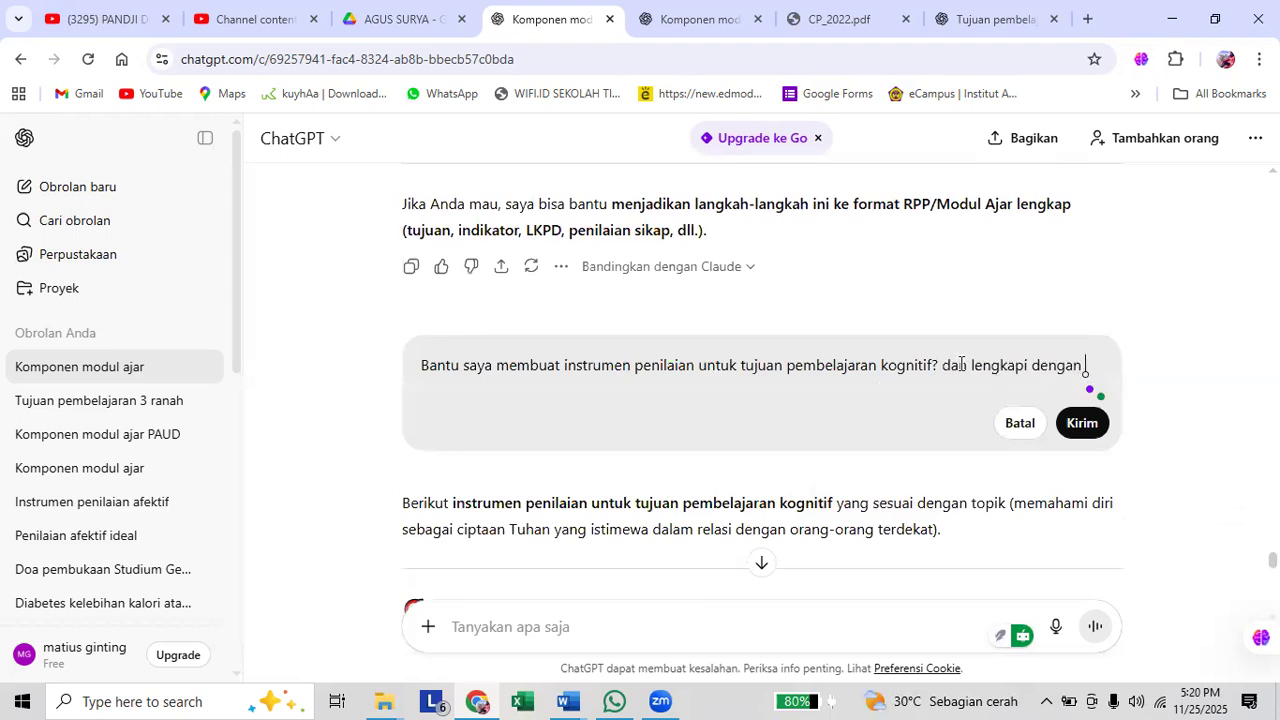
pyautogui.write('panduan ')
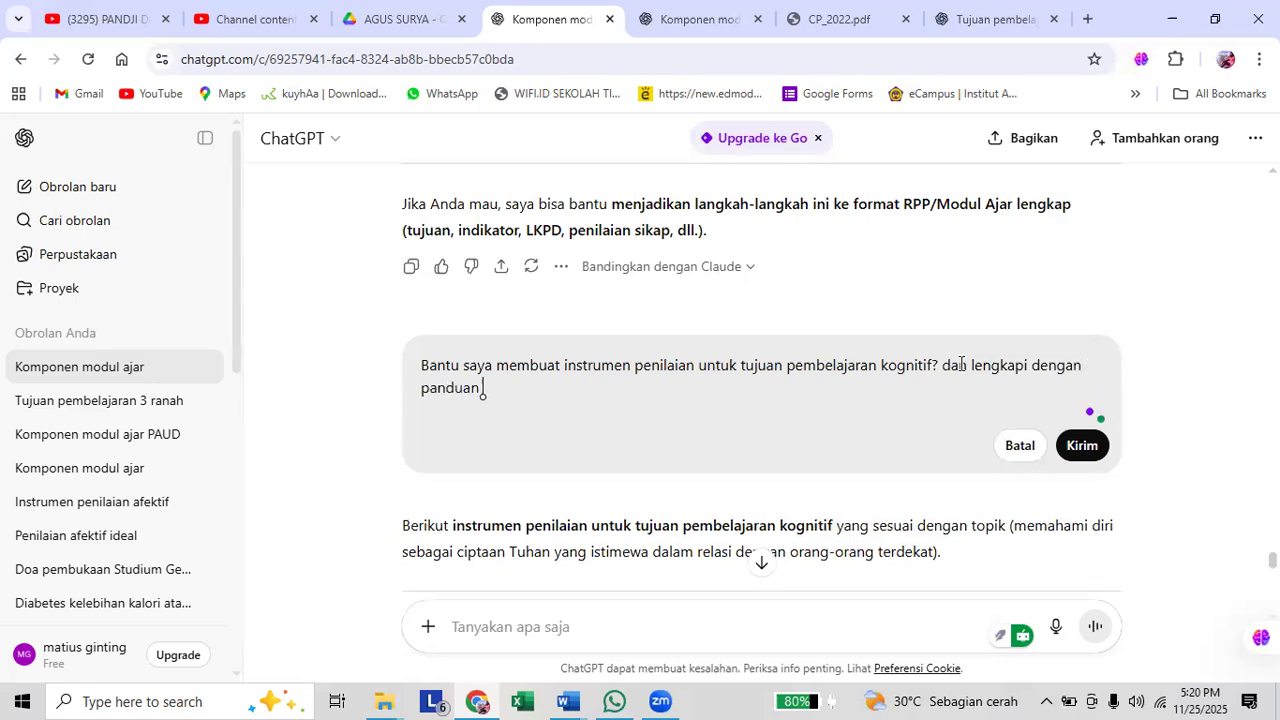
pyautogui.write('penilaian')
pyautogui.hotkey('shift', 'Return')
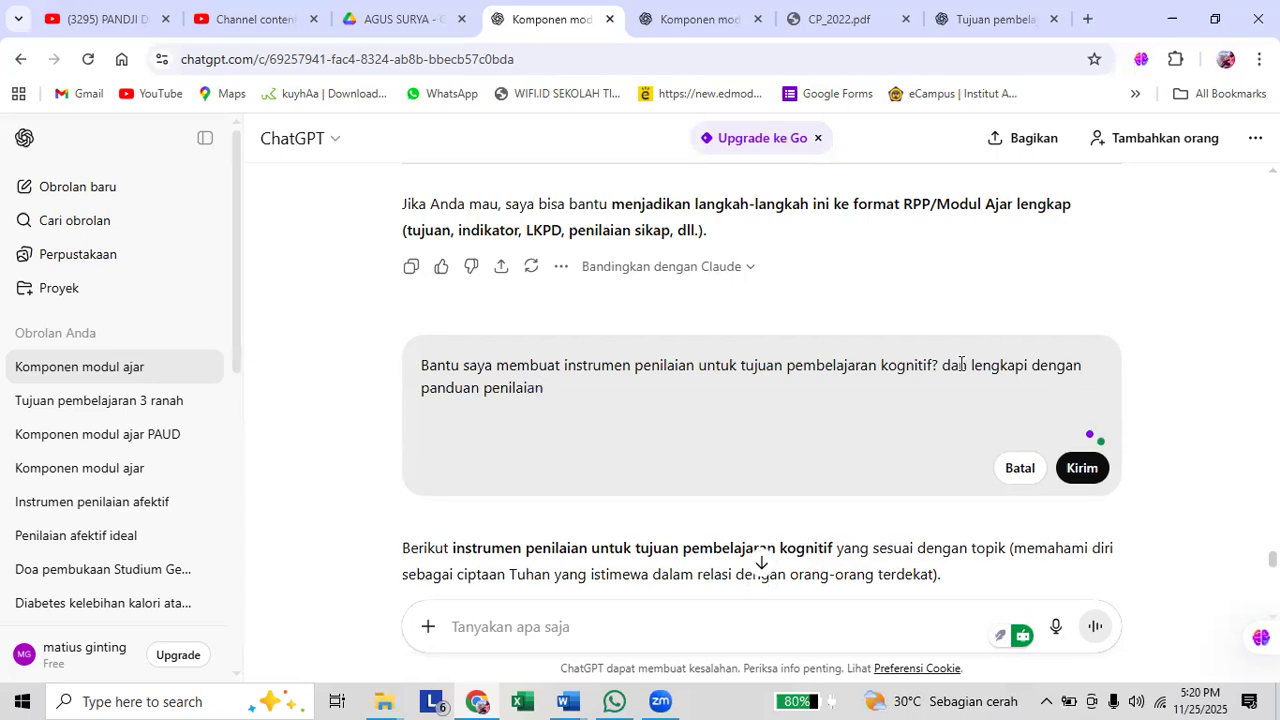
pyautogui.press('BackSpace')
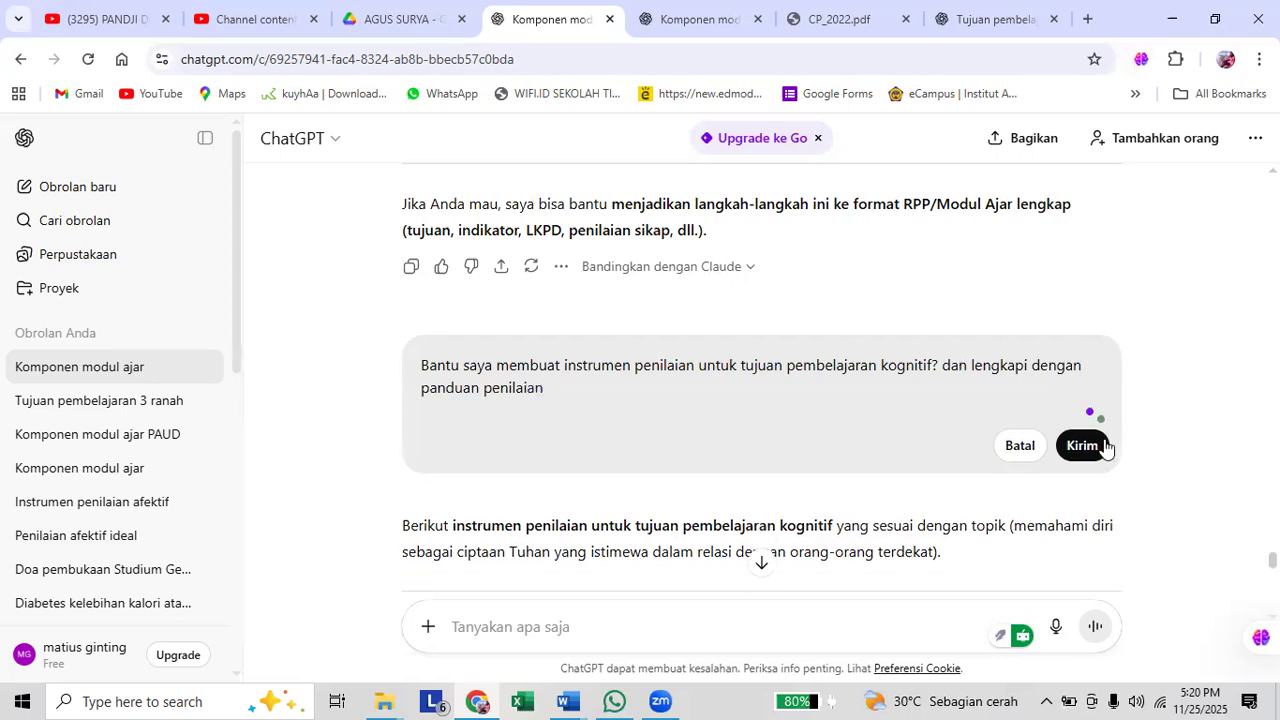
pyautogui.click(1082, 445)
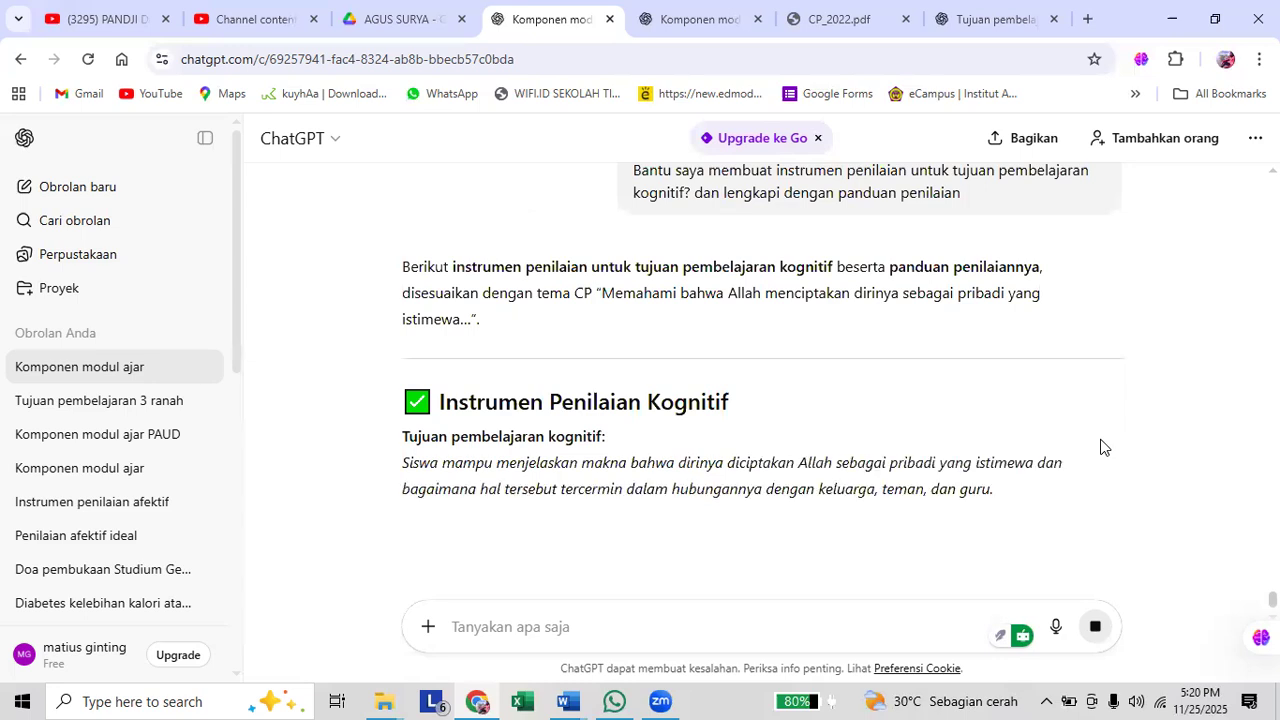
# Examine the regenerated cognitive instrument, including its questions, scoring rubric and score conversion table.
pyautogui.scroll(-1, 503, 340)
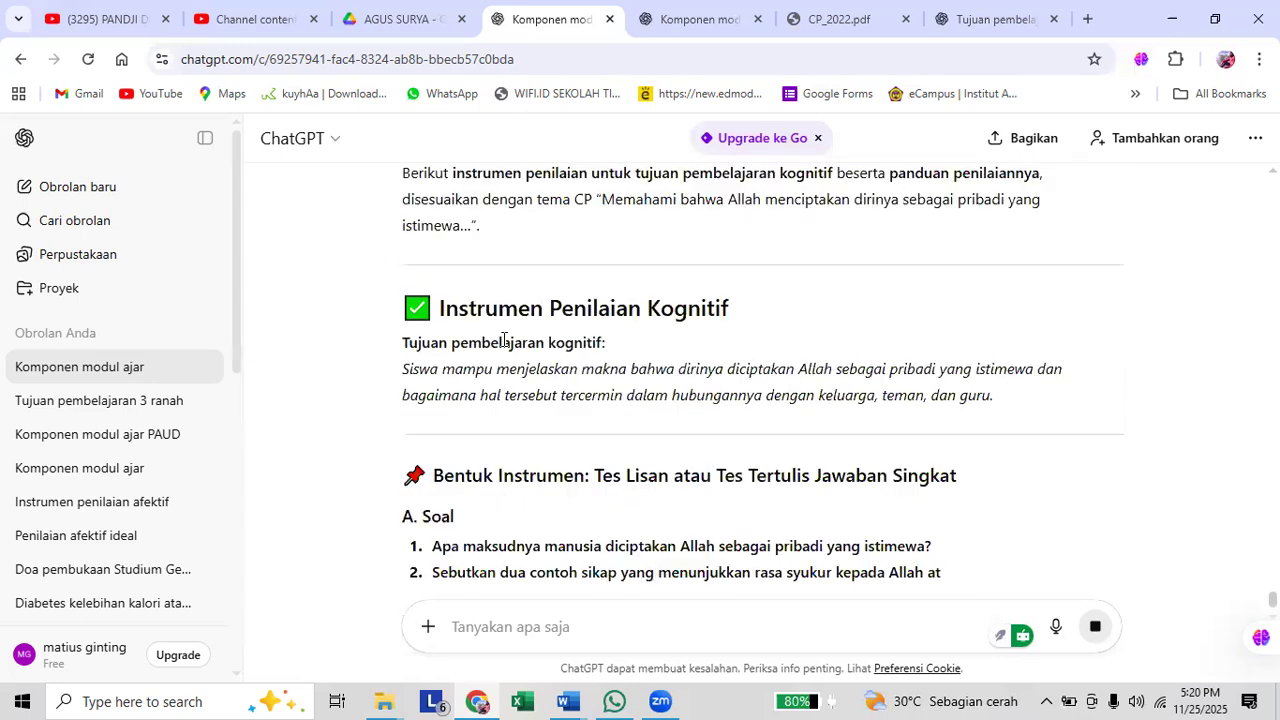
pyautogui.scroll(-2, 503, 345)
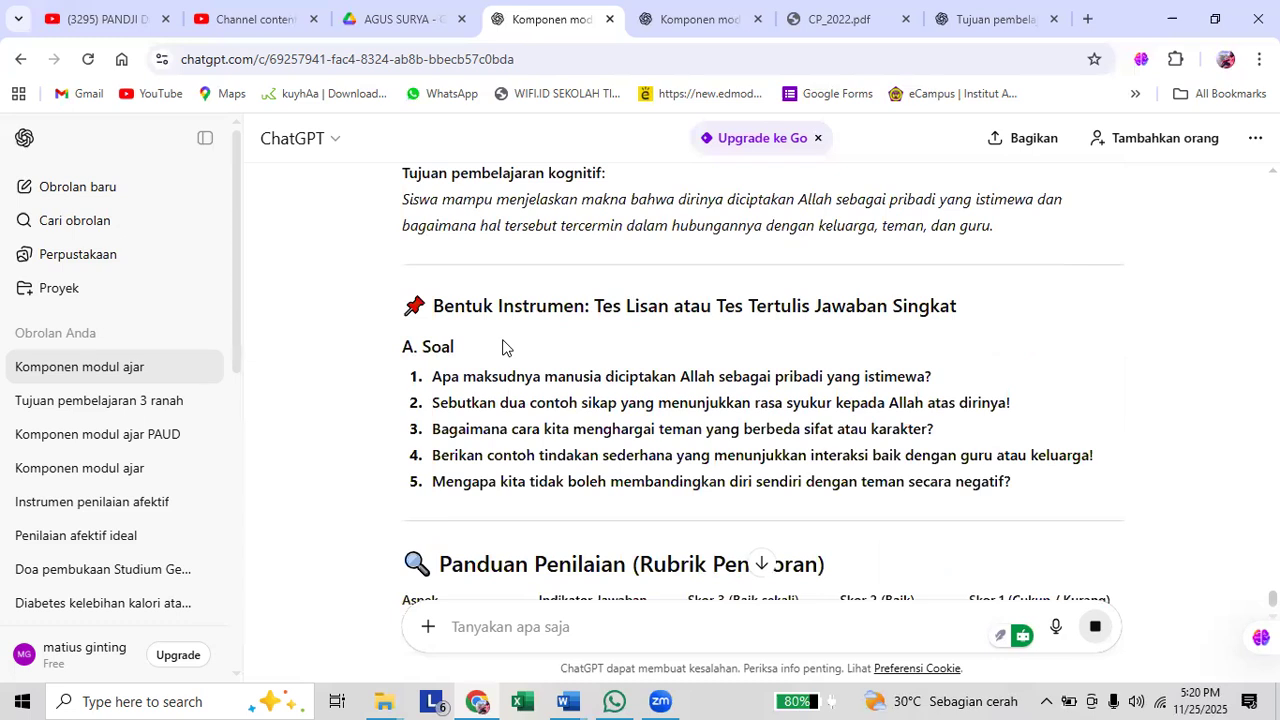
pyautogui.scroll(-1, 503, 347)
pyautogui.scroll(-2, 503, 347)
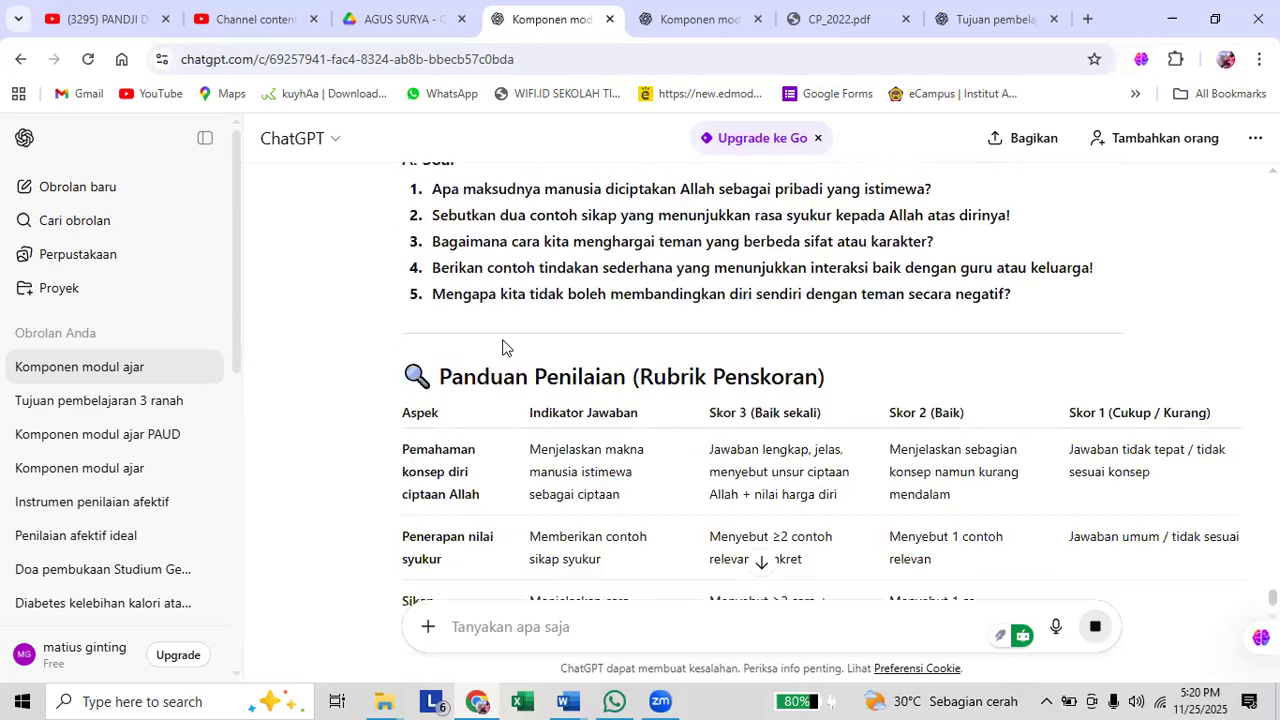
pyautogui.scroll(-2, 503, 347)
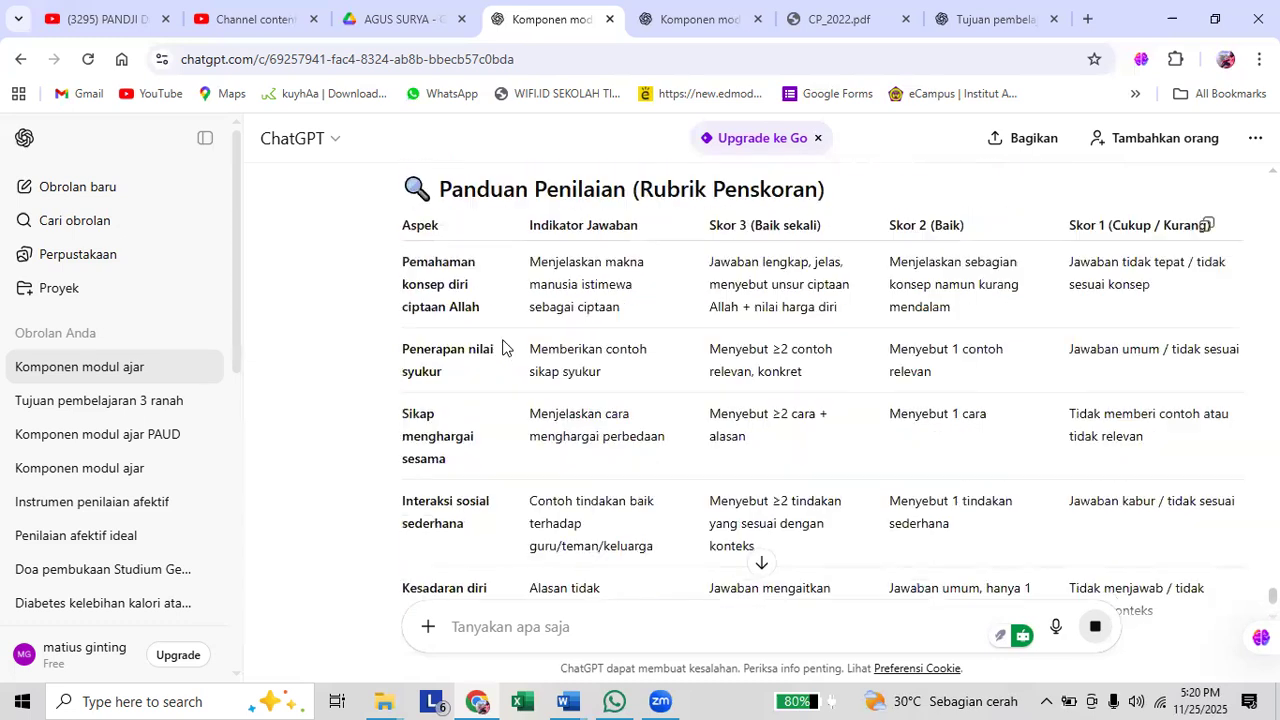
pyautogui.scroll(2, 503, 347)
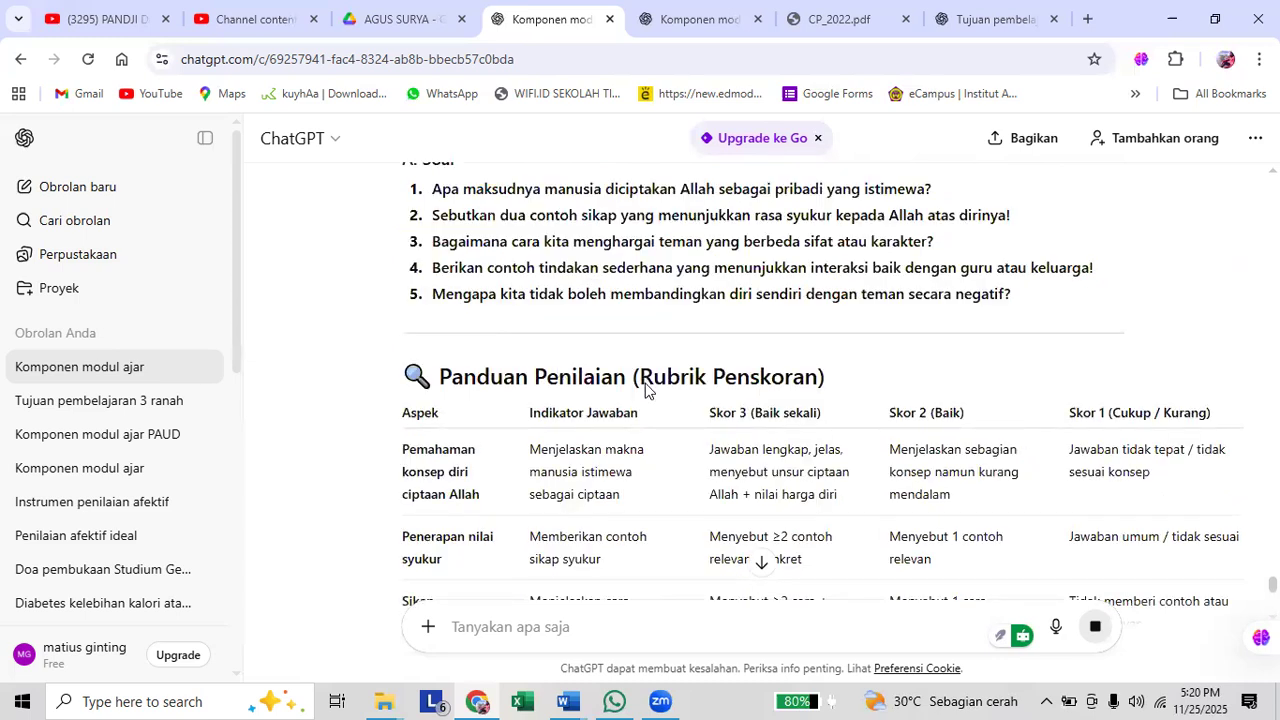
pyautogui.scroll(-6, 645, 388)
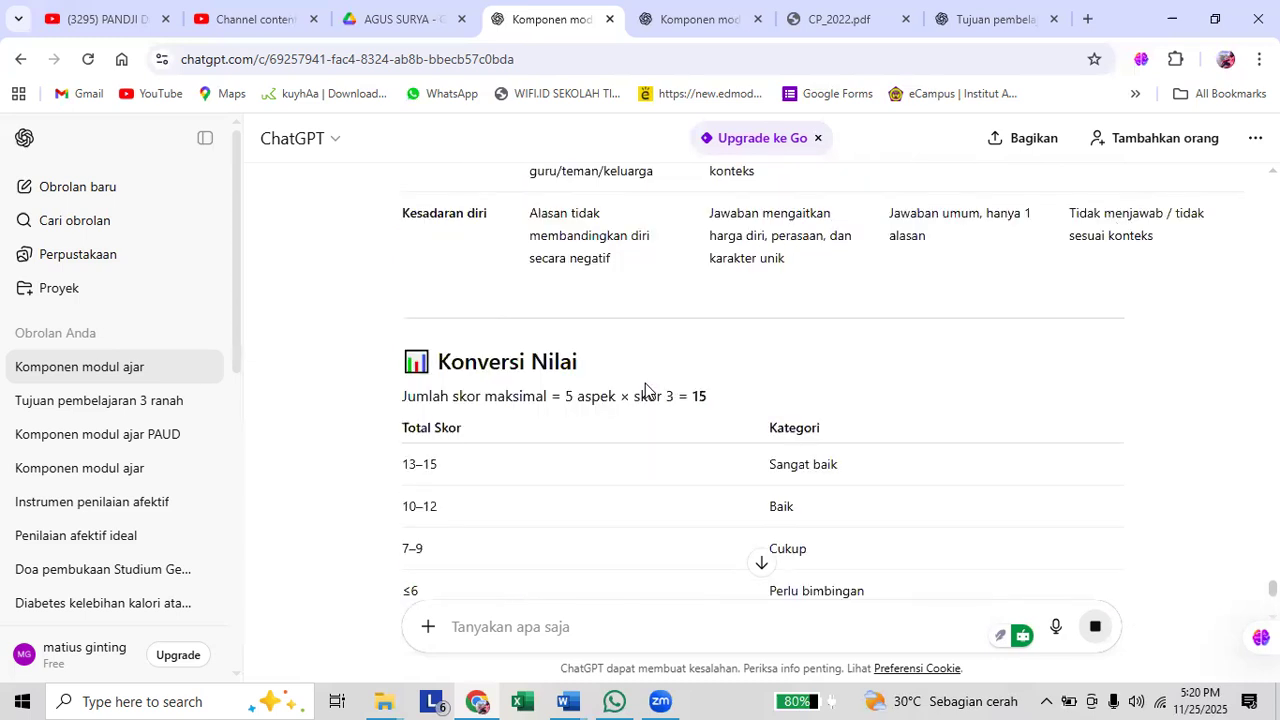
pyautogui.scroll(-2, 645, 388)
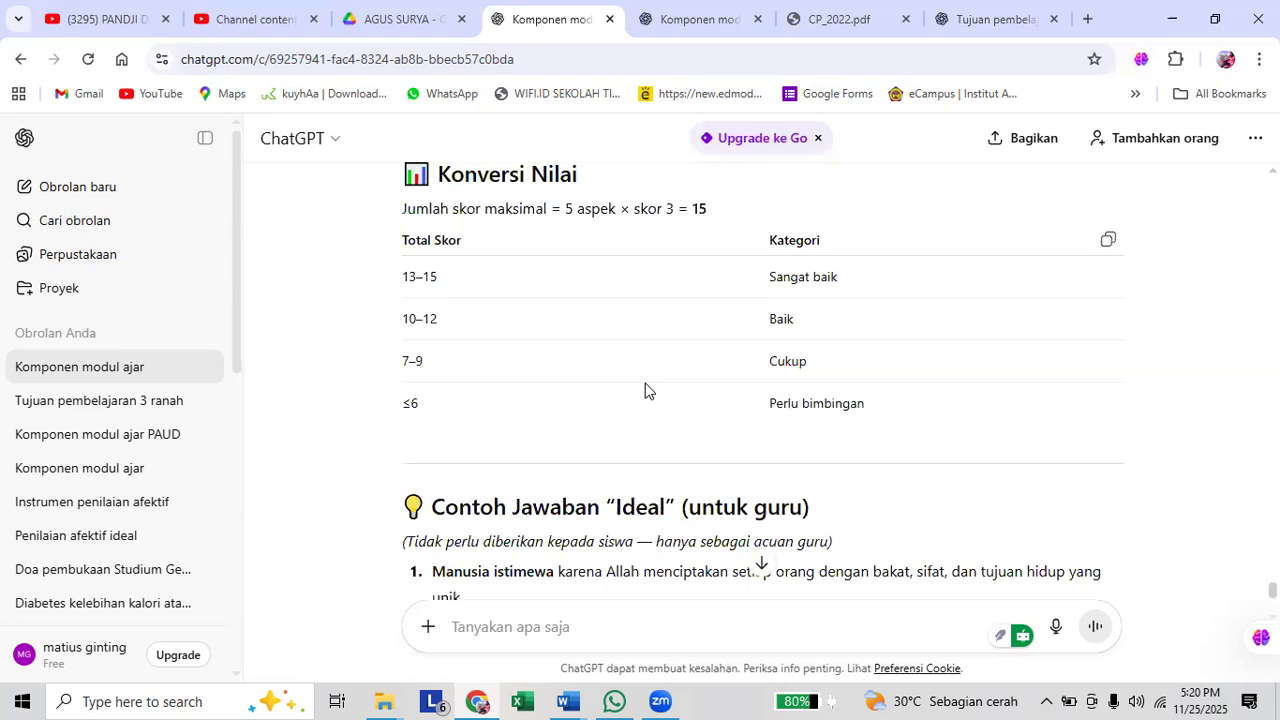
# Compare the questions under "A. Soal" with the aspects, answer indicators and score levels in the "Panduan Penilaian (Rubrik Penskoran)" table.
pyautogui.scroll(5, 645, 390)
pyautogui.scroll(2, 639, 377)
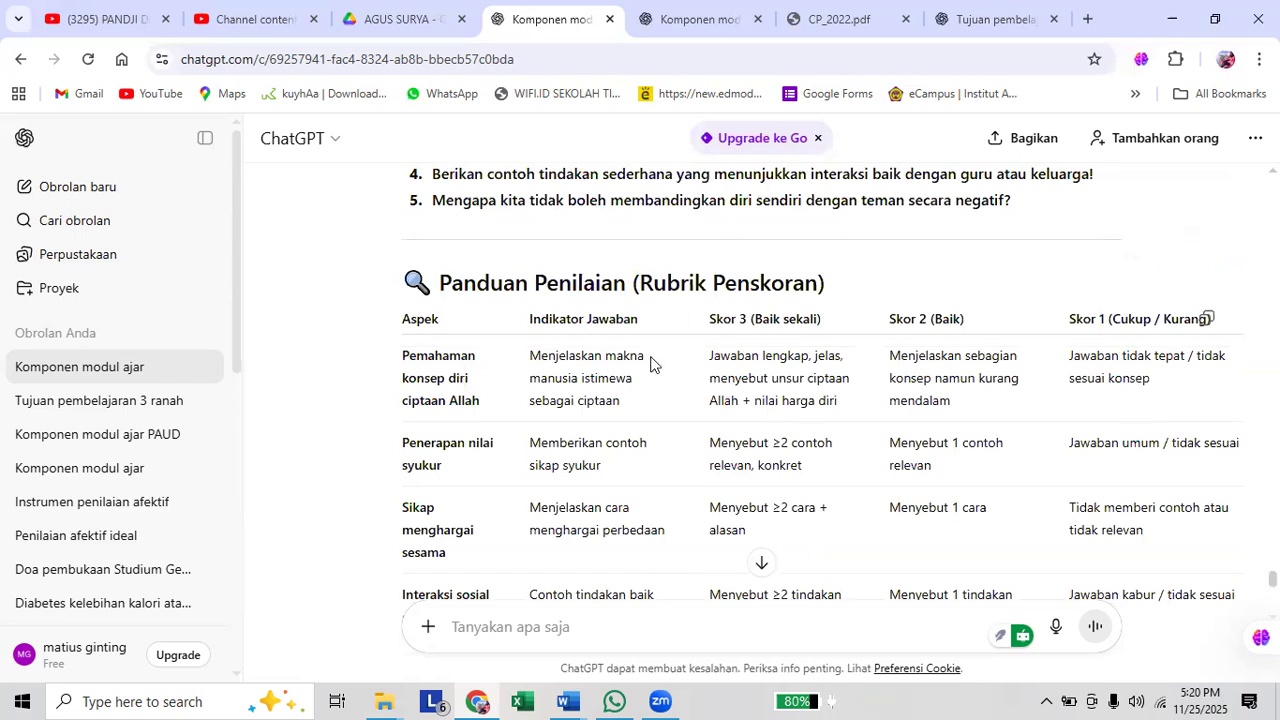
pyautogui.scroll(-3, 651, 363)
pyautogui.scroll(2, 651, 360)
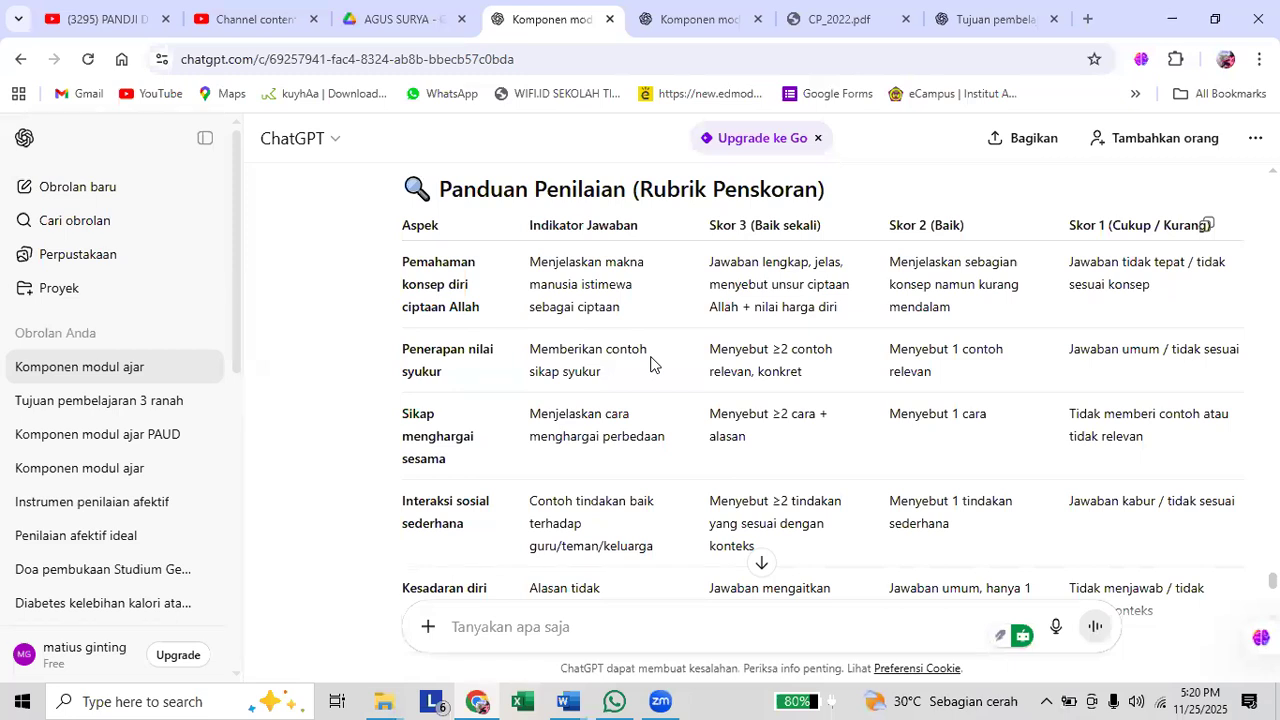
pyautogui.scroll(3, 651, 362)
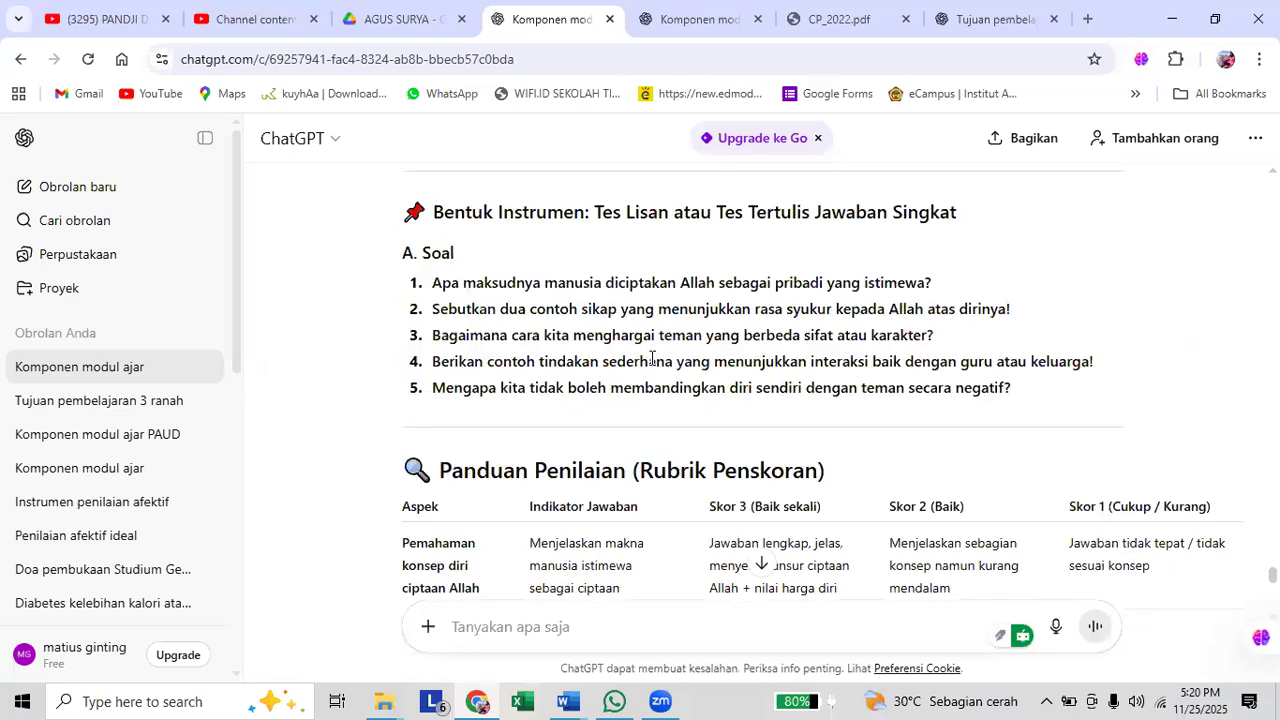
pyautogui.scroll(-3, 651, 360)
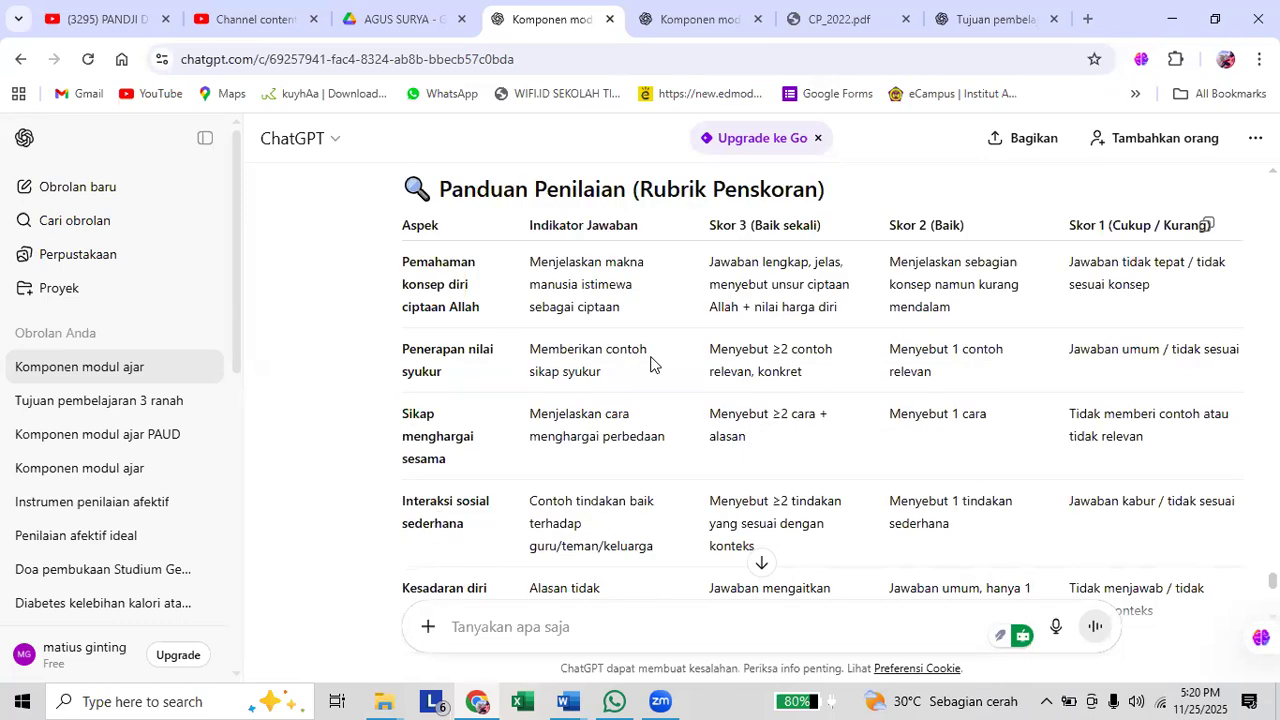
pyautogui.scroll(-1, 651, 362)
pyautogui.scroll(3, 651, 362)
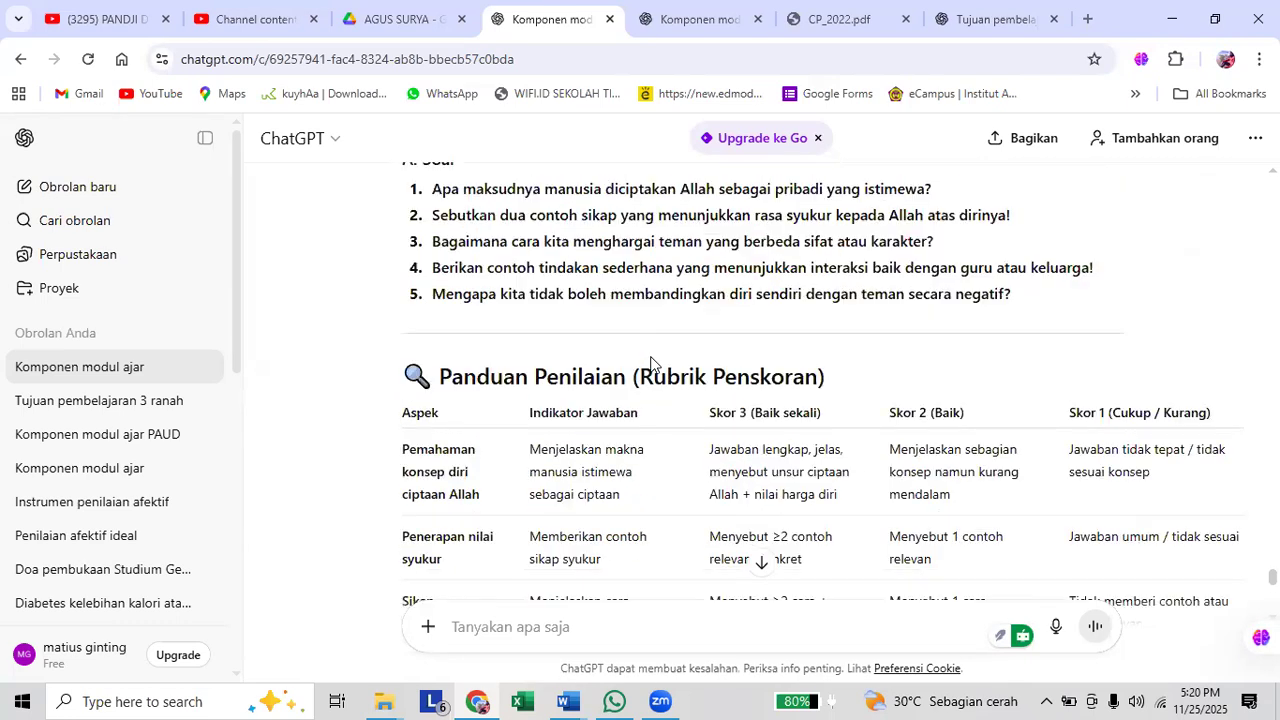
pyautogui.scroll(-2, 418, 445)
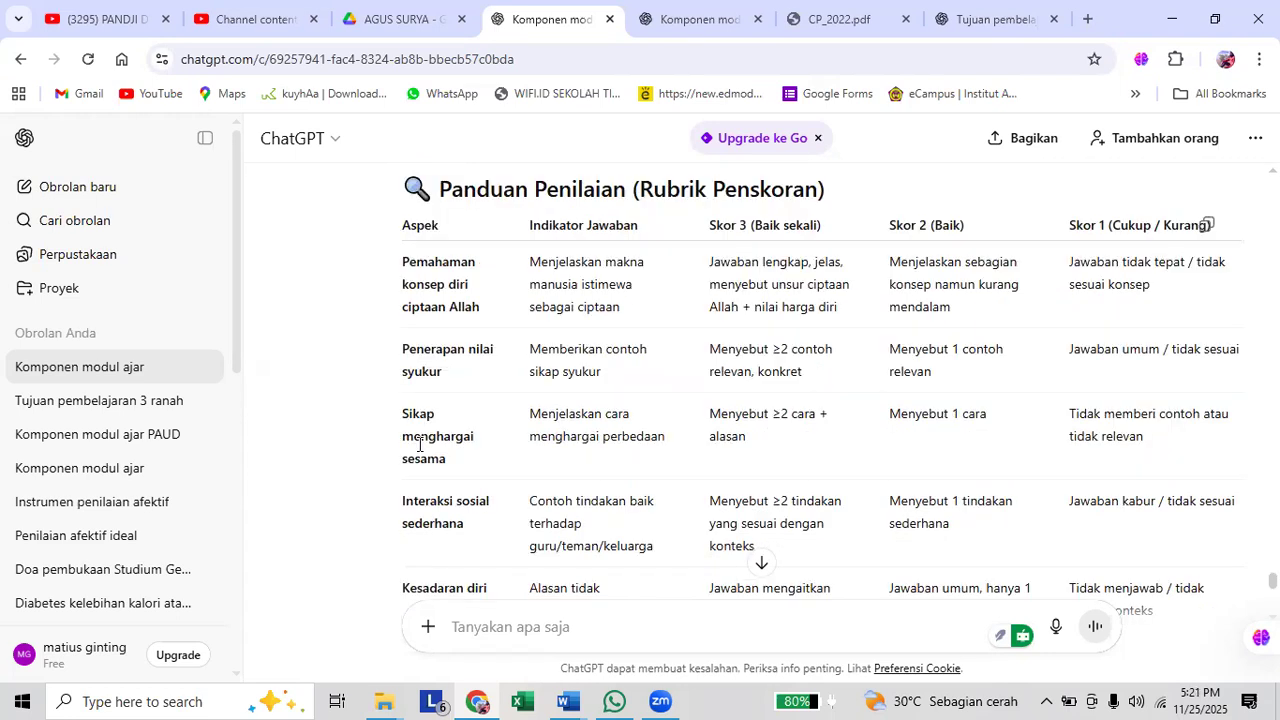
pyautogui.scroll(2, 424, 437)
pyautogui.scroll(-2, 430, 425)
pyautogui.scroll(2, 424, 298)
pyautogui.scroll(1, 416, 292)
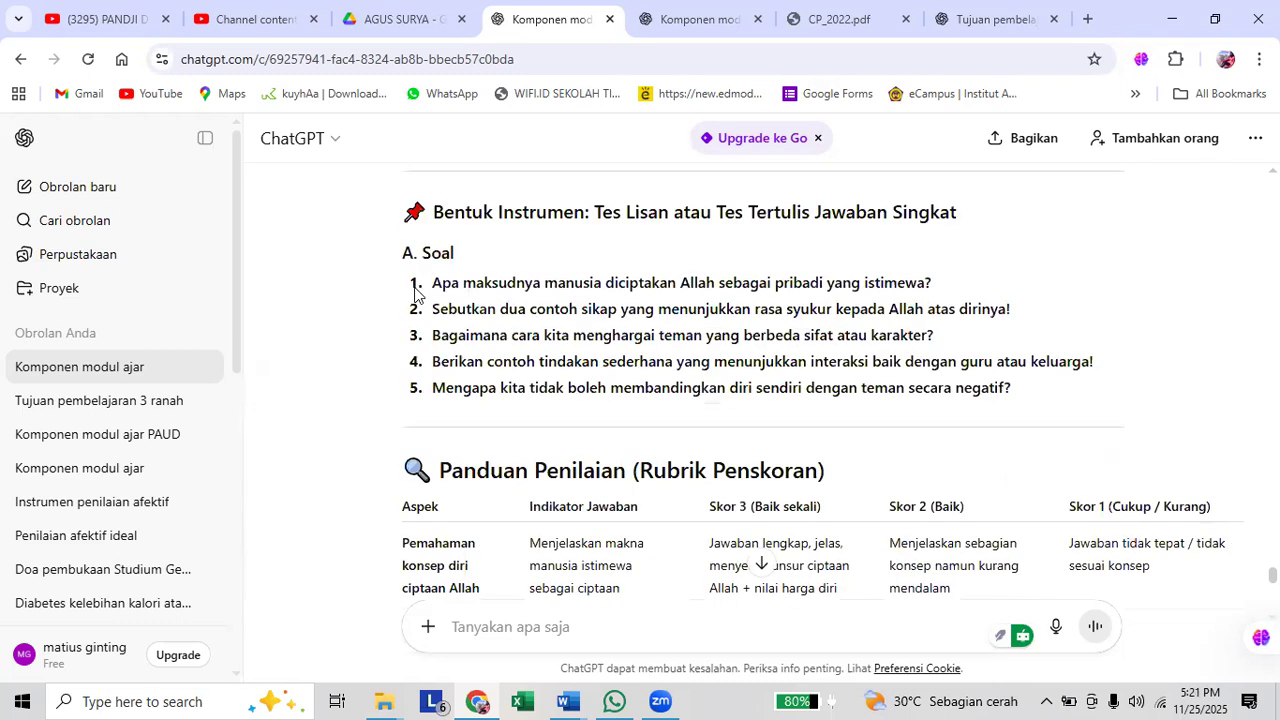
pyautogui.scroll(-3, 423, 409)
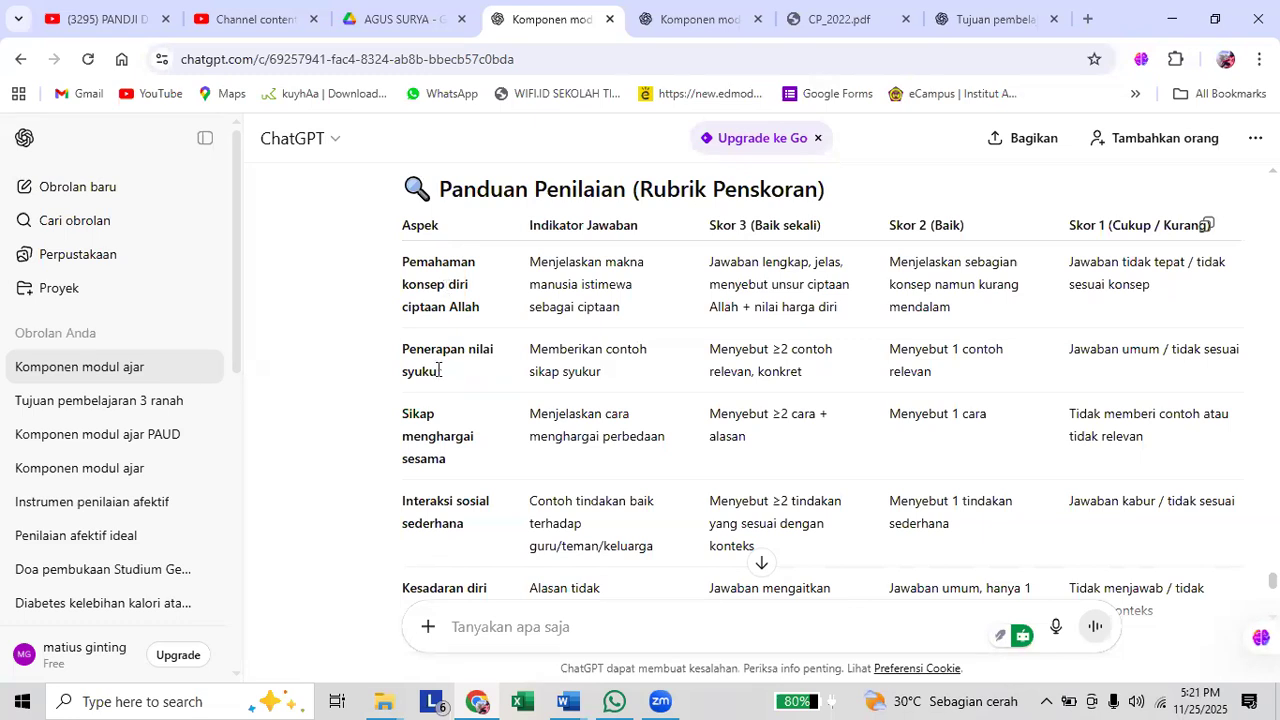
pyautogui.scroll(-1, 447, 525)
pyautogui.scroll(-1, 462, 470)
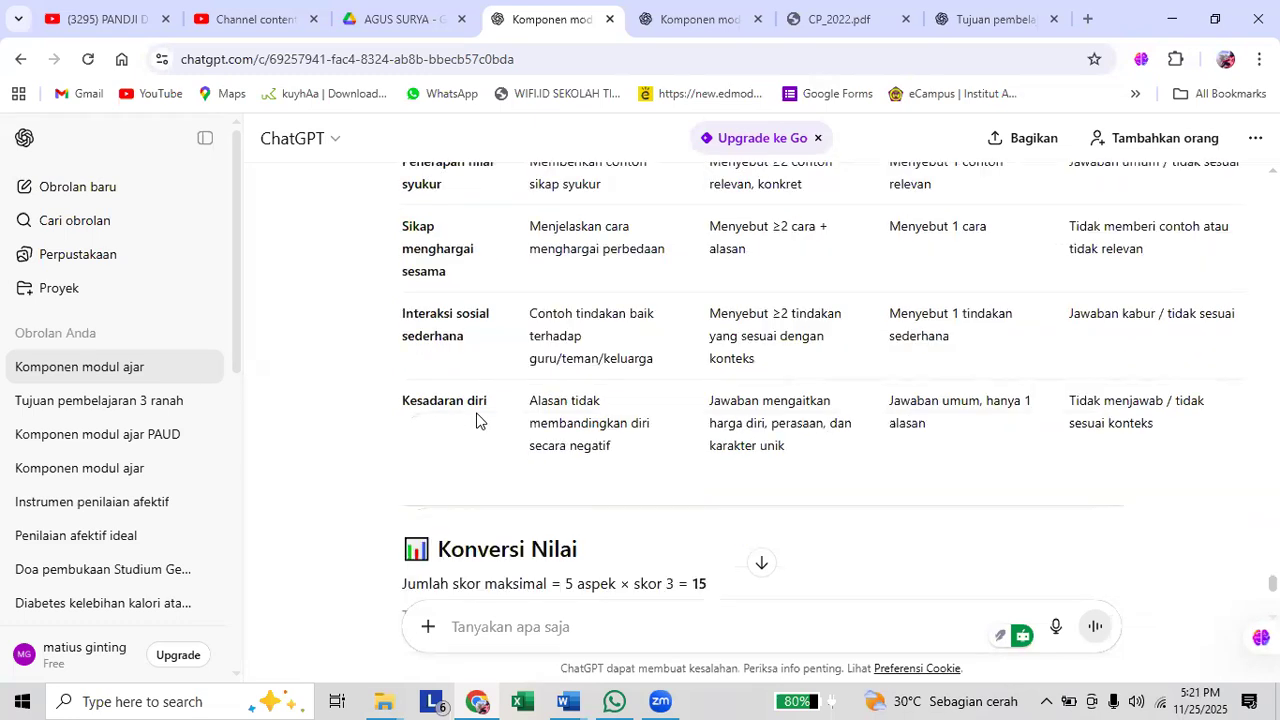
pyautogui.scroll(1, 494, 434)
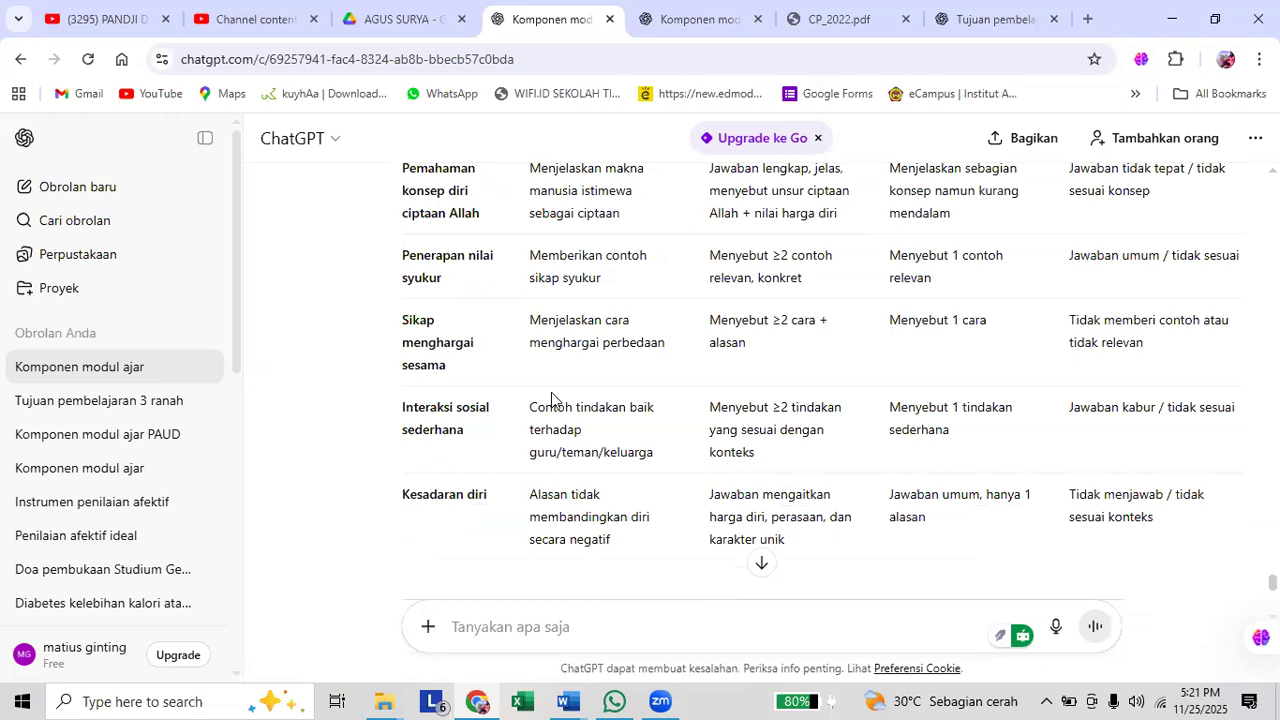
pyautogui.scroll(2, 552, 395)
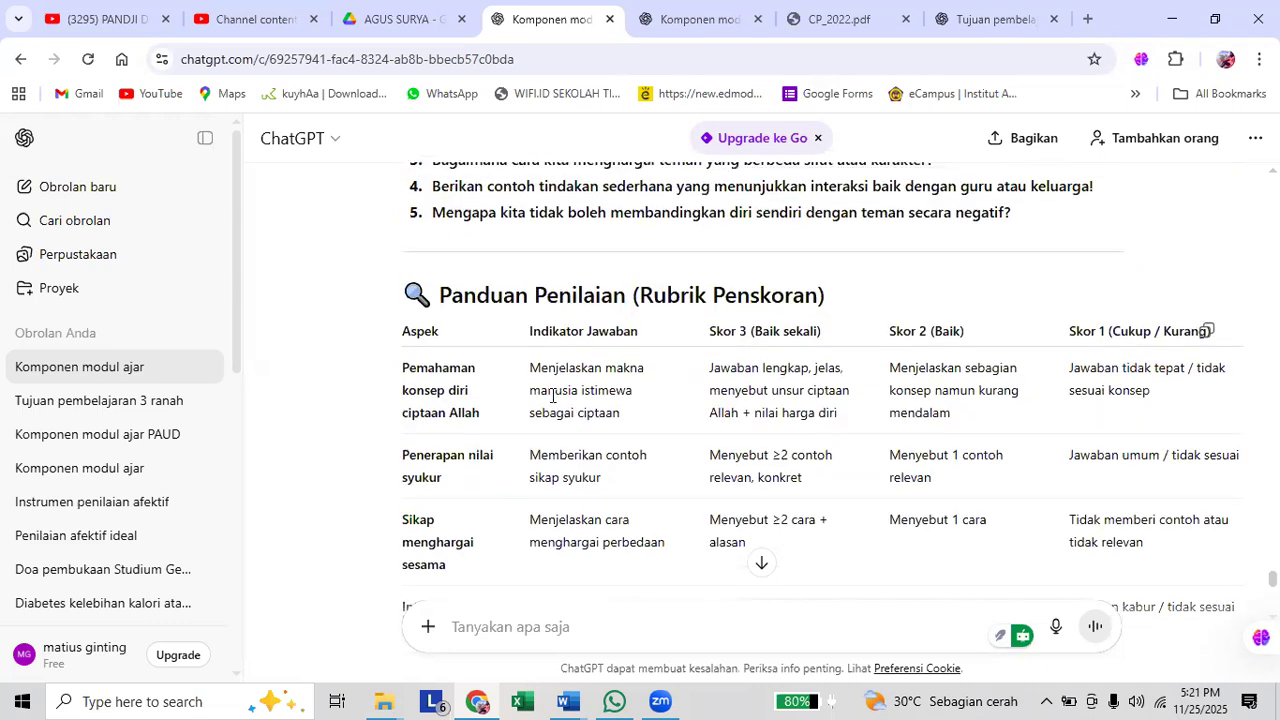
pyautogui.scroll(1, 552, 395)
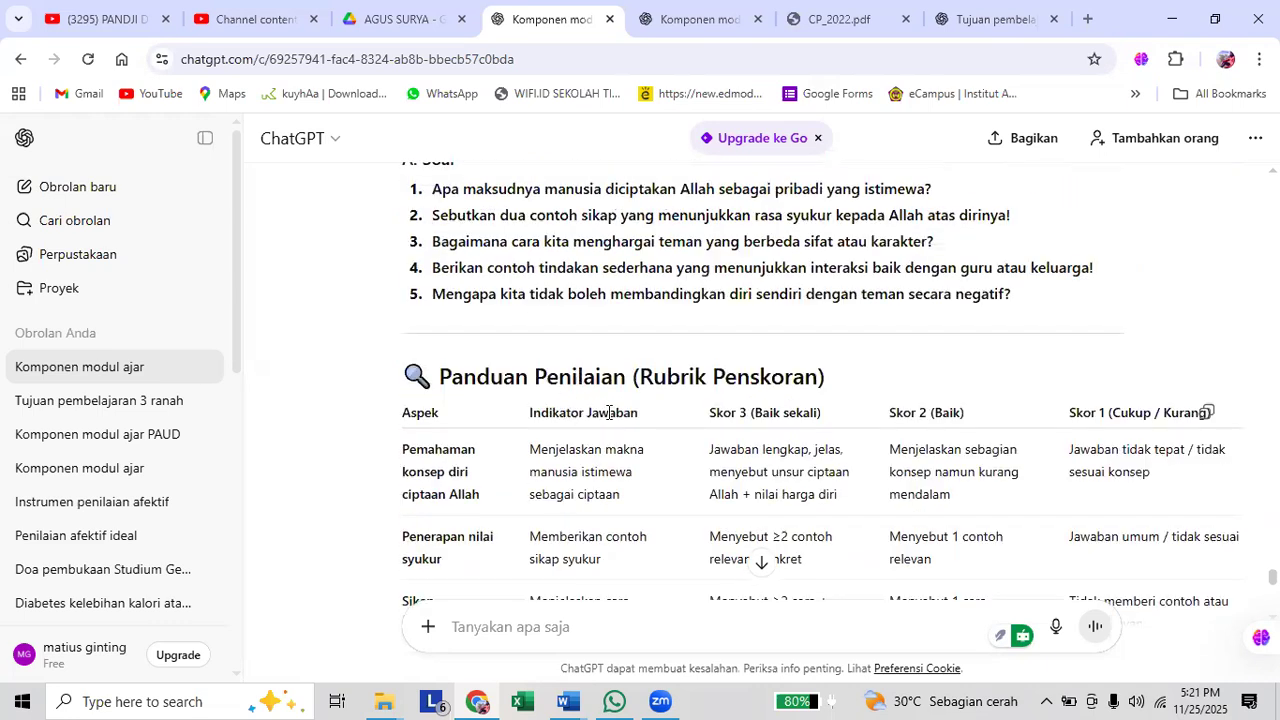
# Add "dengan skor 0-100" to the end of the cognitive instrument prompt and resend it.
pyautogui.scroll(1, 607, 420)
pyautogui.scroll(2, 969, 341)
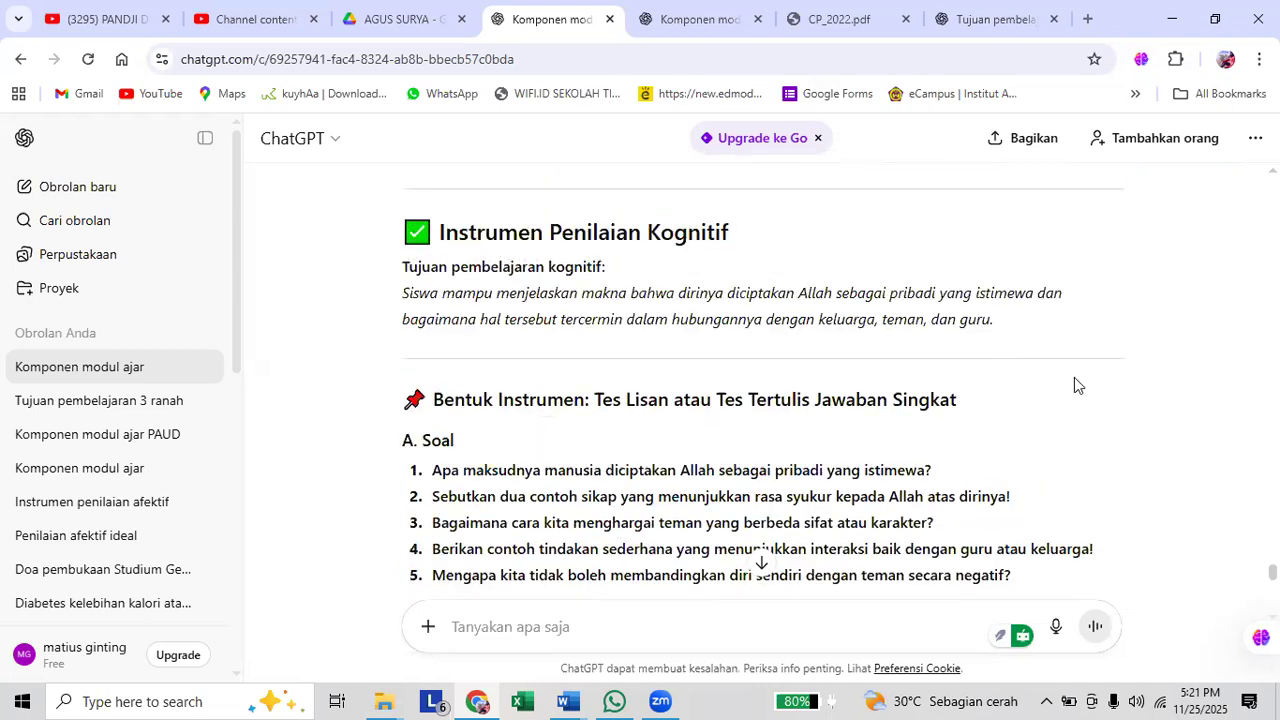
pyautogui.scroll(3, 1075, 378)
pyautogui.scroll(1, 1074, 377)
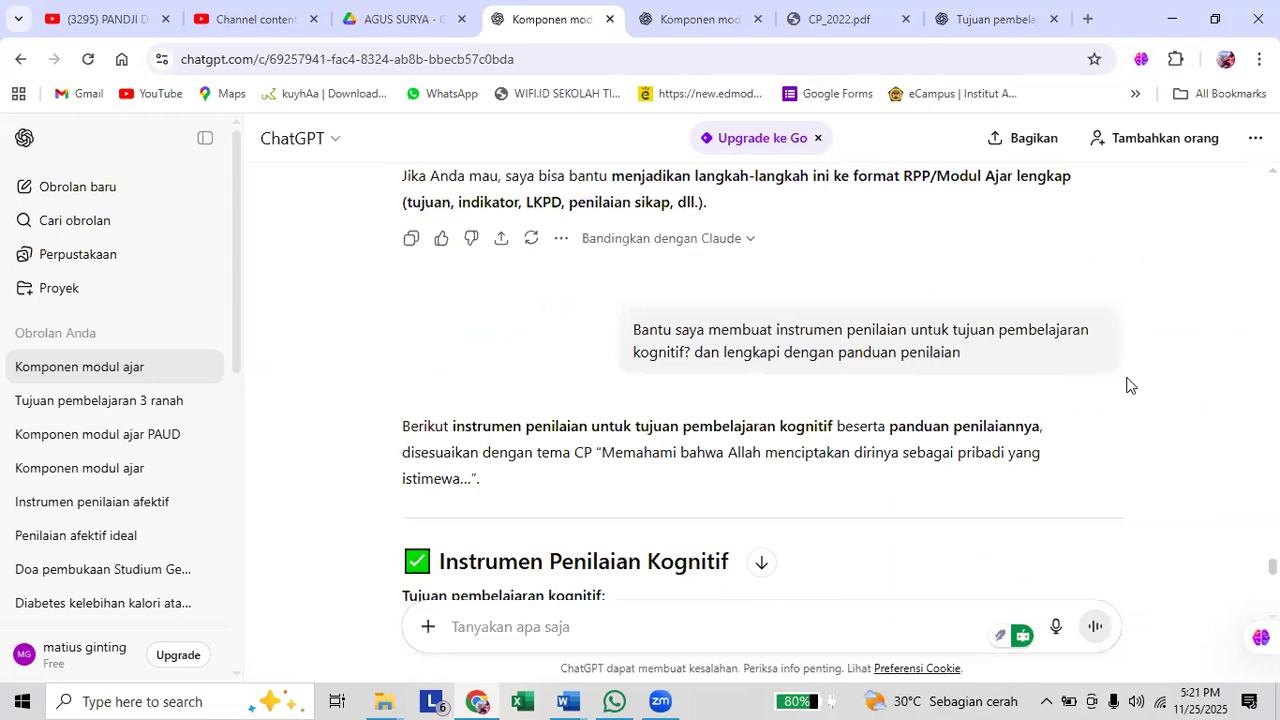
pyautogui.scroll(1, 1090, 400)
pyautogui.click(1037, 439)
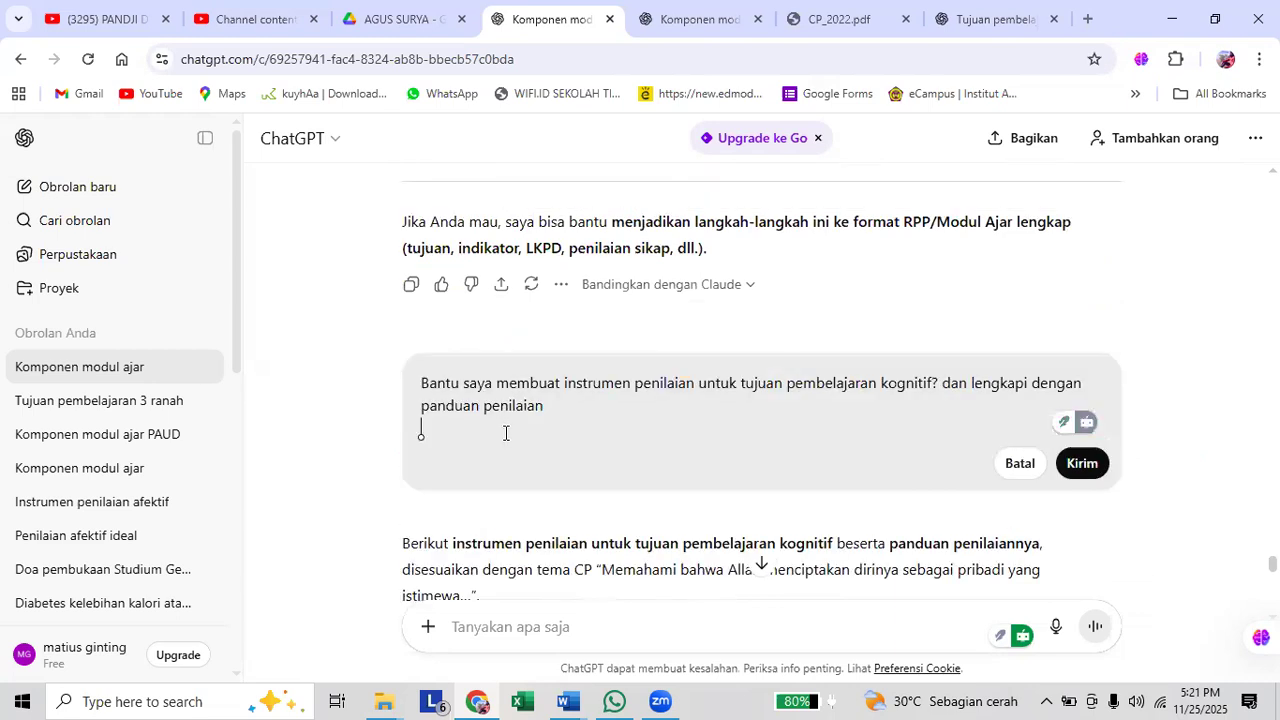
pyautogui.press('BackSpace')
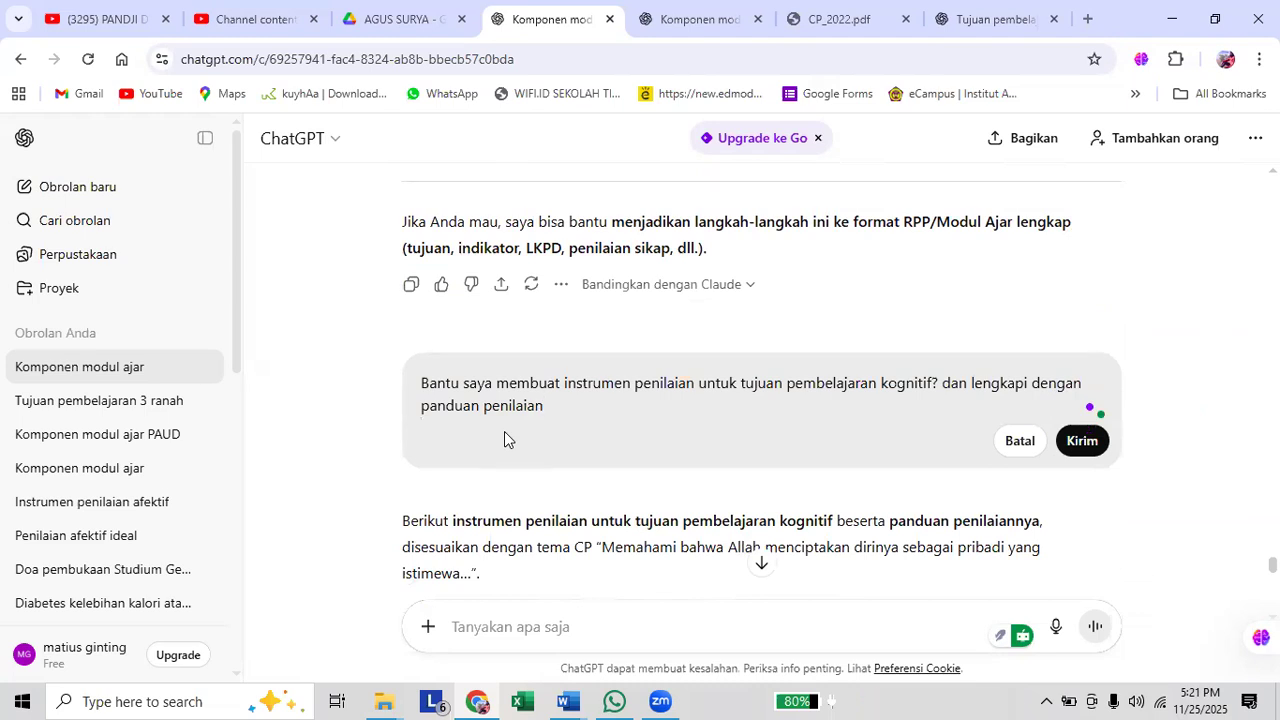
pyautogui.write('dengan skor 0-100')
pyautogui.hotkey('shift', 'Return')
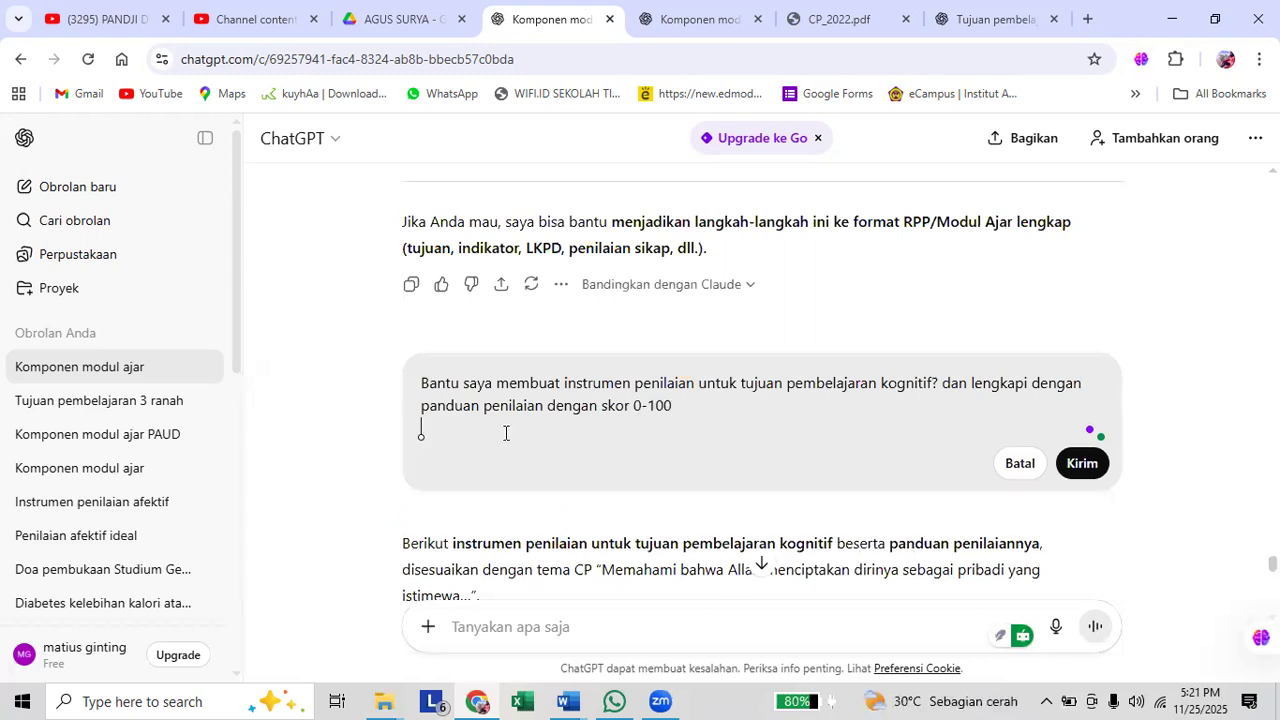
pyautogui.press('BackSpace')
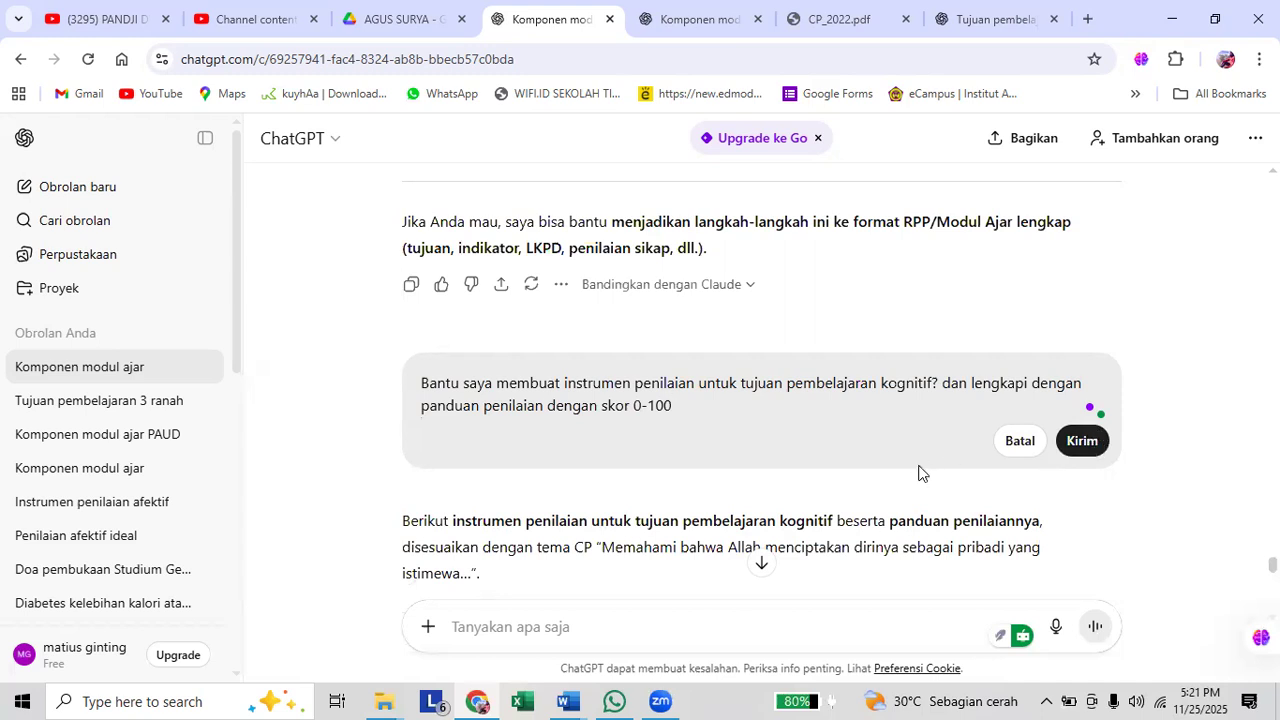
pyautogui.press('Return')
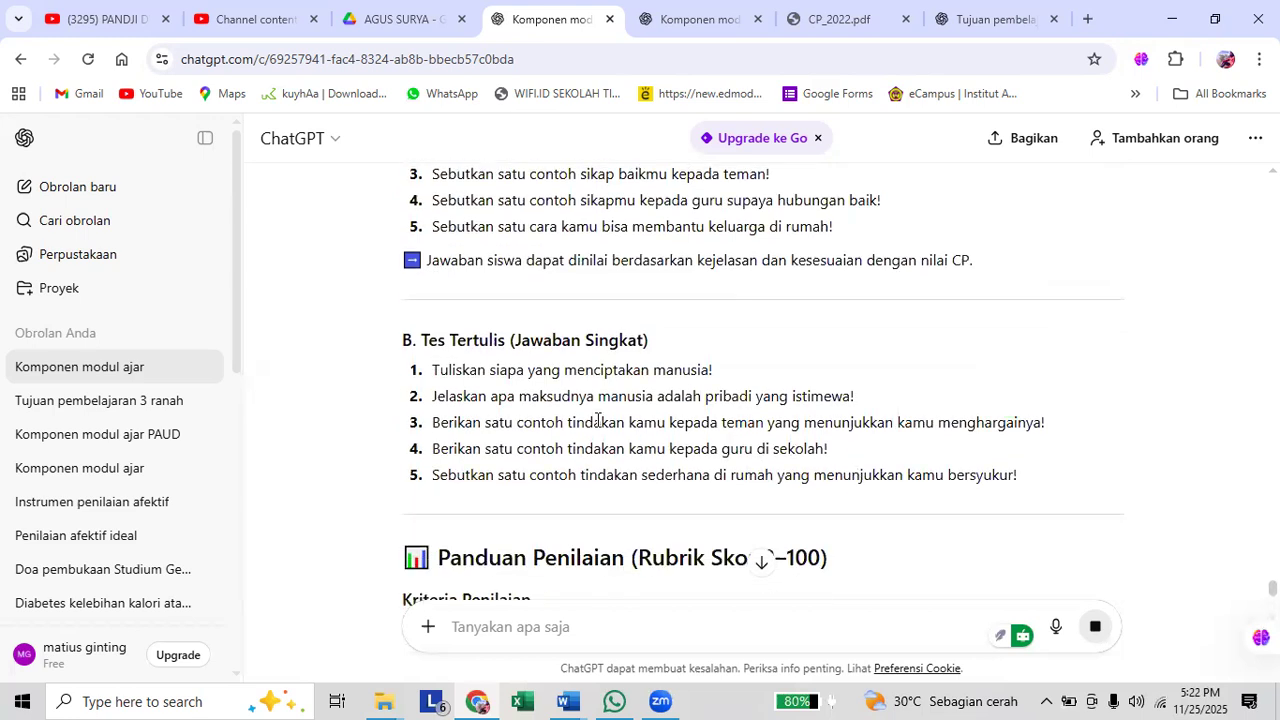
# Examine the regenerated cognitive instrument, including its learning objective, oral and written test questions, and scoring guide.
pyautogui.scroll(1, 597, 420)
pyautogui.scroll(1, 727, 394)
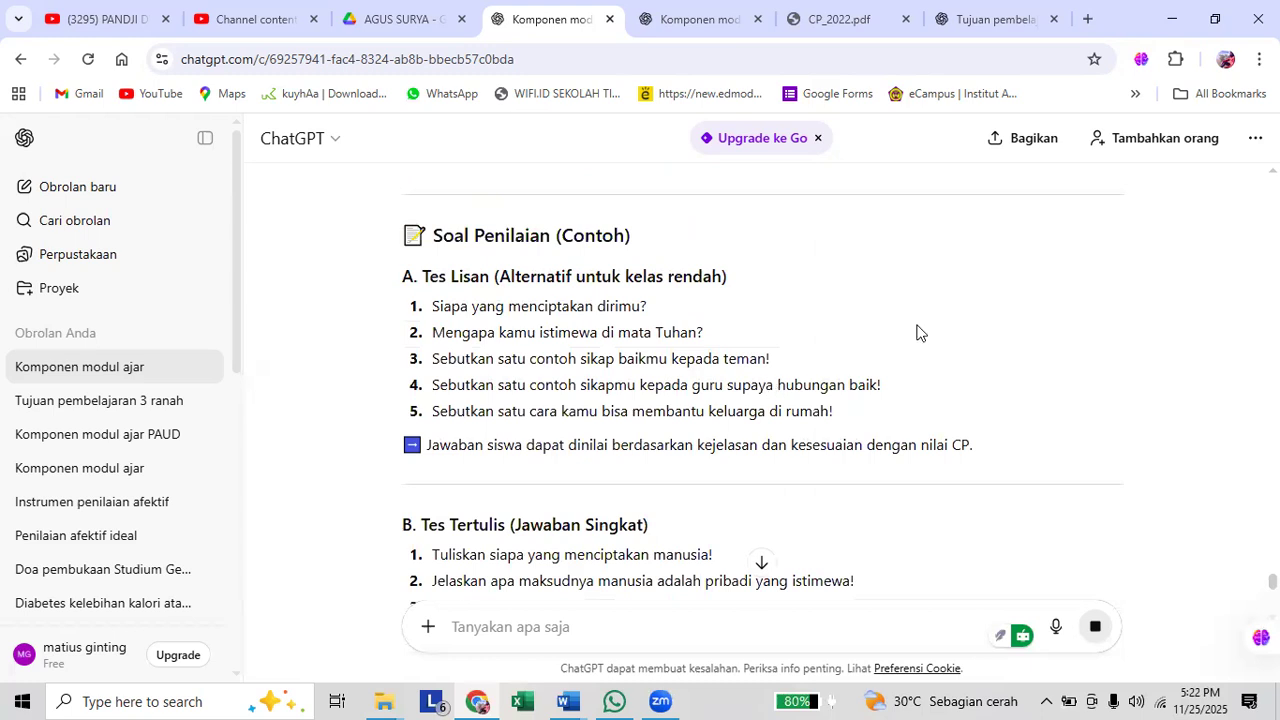
pyautogui.scroll(3, 918, 336)
pyautogui.scroll(-1, 919, 348)
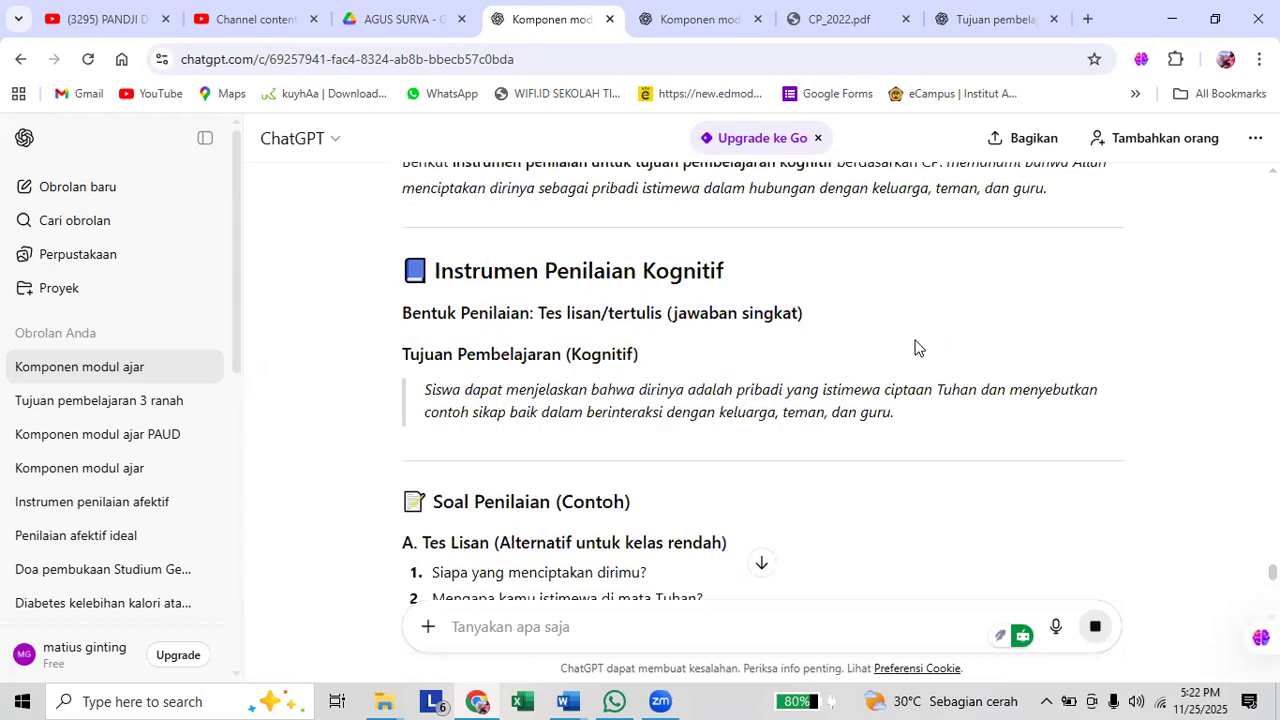
pyautogui.scroll(-6, 916, 349)
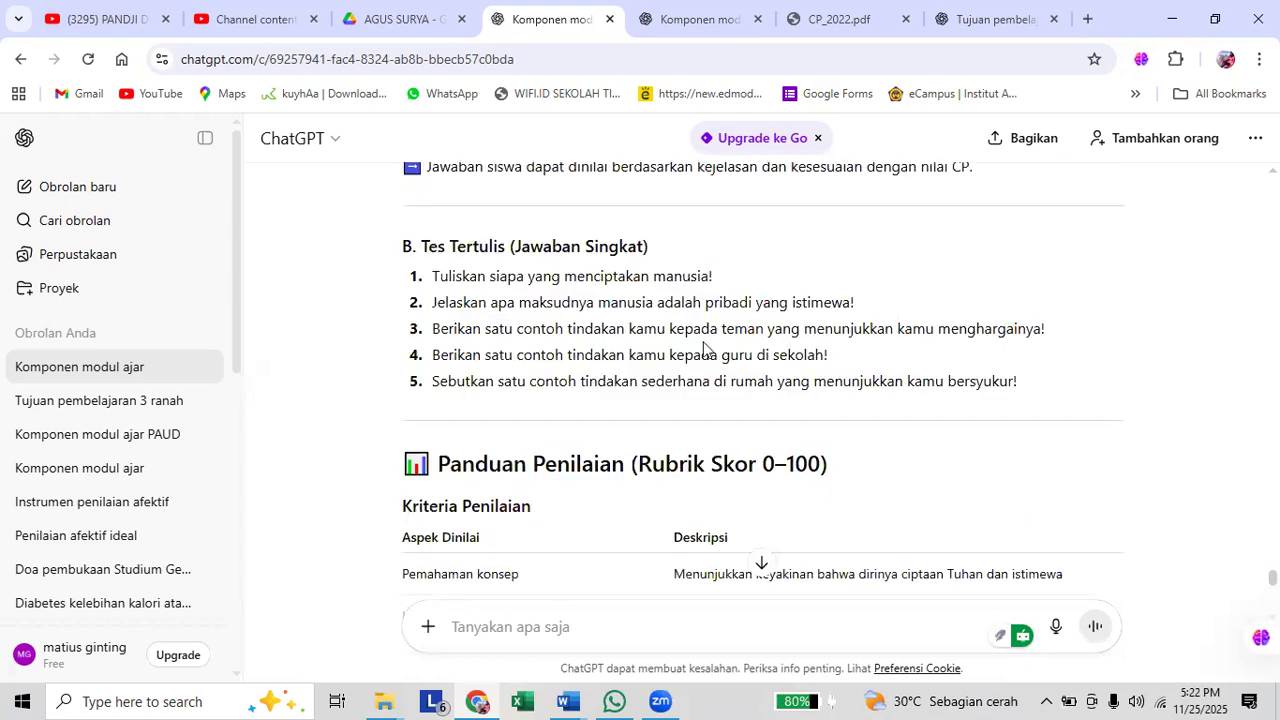
pyautogui.scroll(-4, 704, 348)
pyautogui.scroll(-3, 704, 345)
pyautogui.scroll(7, 706, 346)
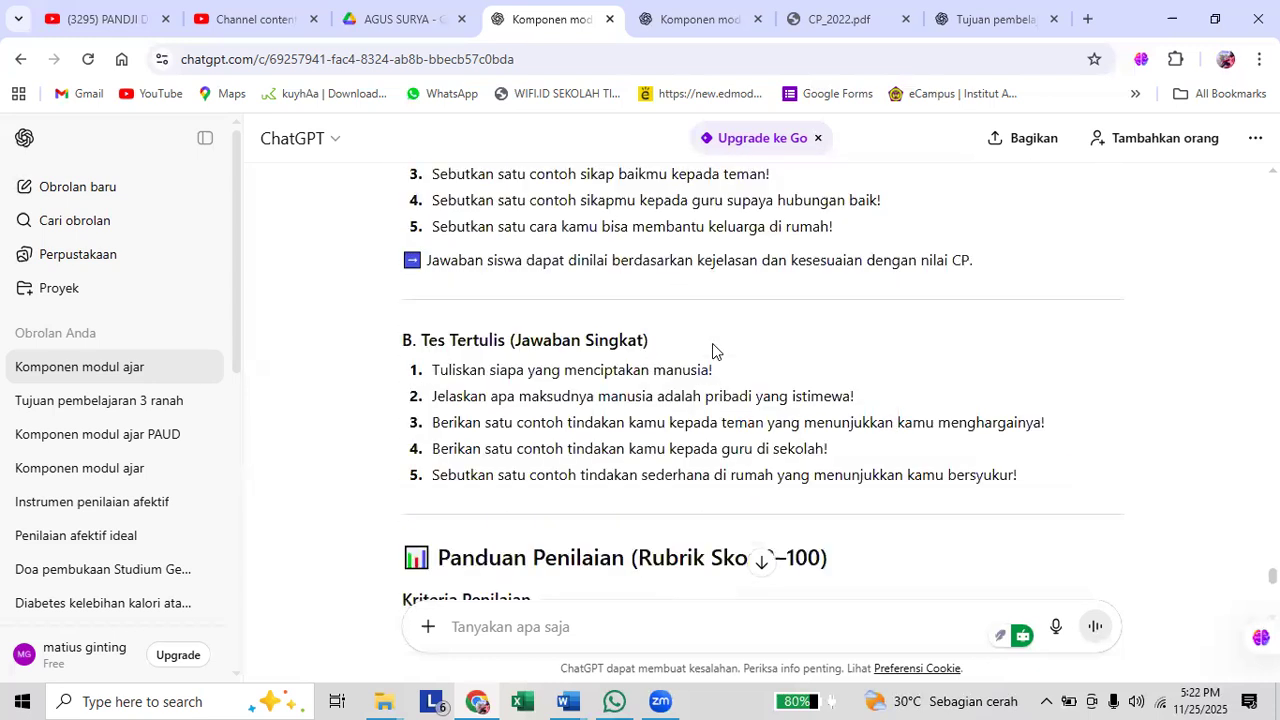
# Copy the regenerated cognitive test questions and scoring guide through the end of the "Rubrik Per Item (0–20 poin per soal)" table.
pyautogui.scroll(3, 450, 325)
pyautogui.moveTo(439, 326); pyautogui.dragTo(1029, 286)
pyautogui.scroll(-2, 706, 394)
pyautogui.scroll(-3, 877, 403)
pyautogui.scroll(-1, 881, 396)
pyautogui.scroll(-3, 880, 403)
pyautogui.scroll(-1, 966, 409)
pyautogui.scroll(-2, 1007, 440)
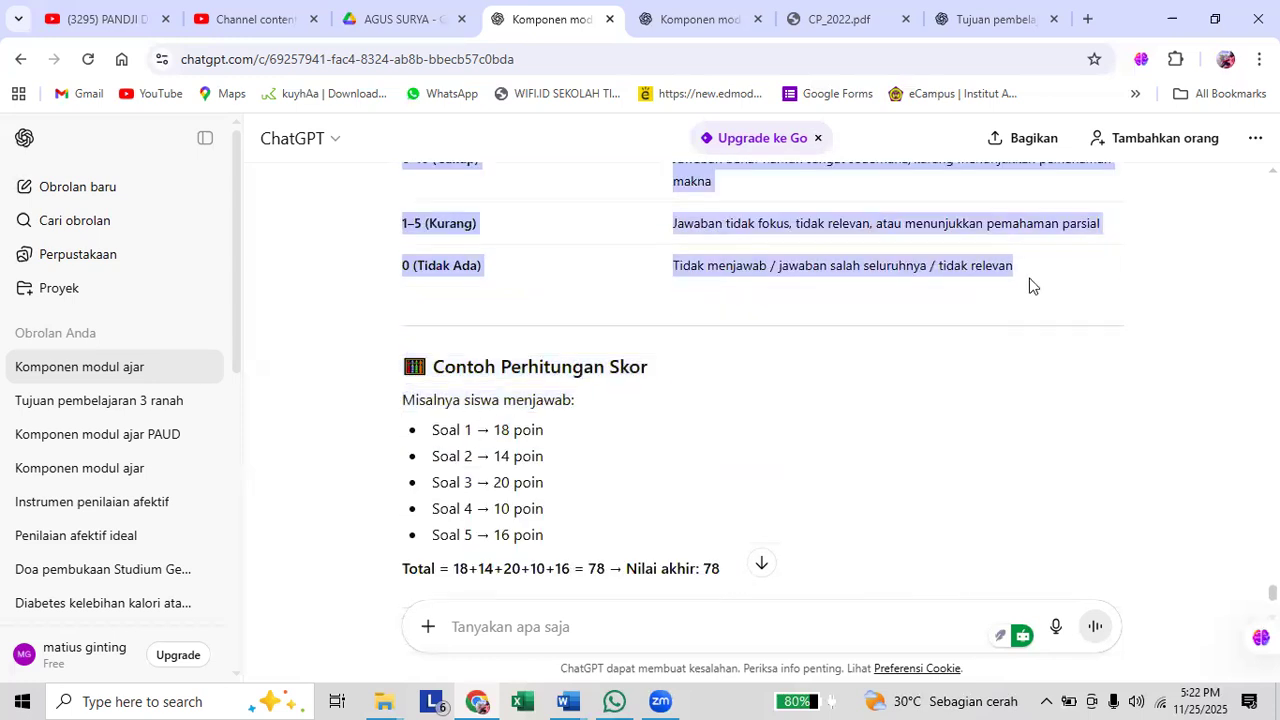
pyautogui.moveTo(1005, 330); pyautogui.dragTo(1005, 330)
pyautogui.scroll(4, 918, 398)
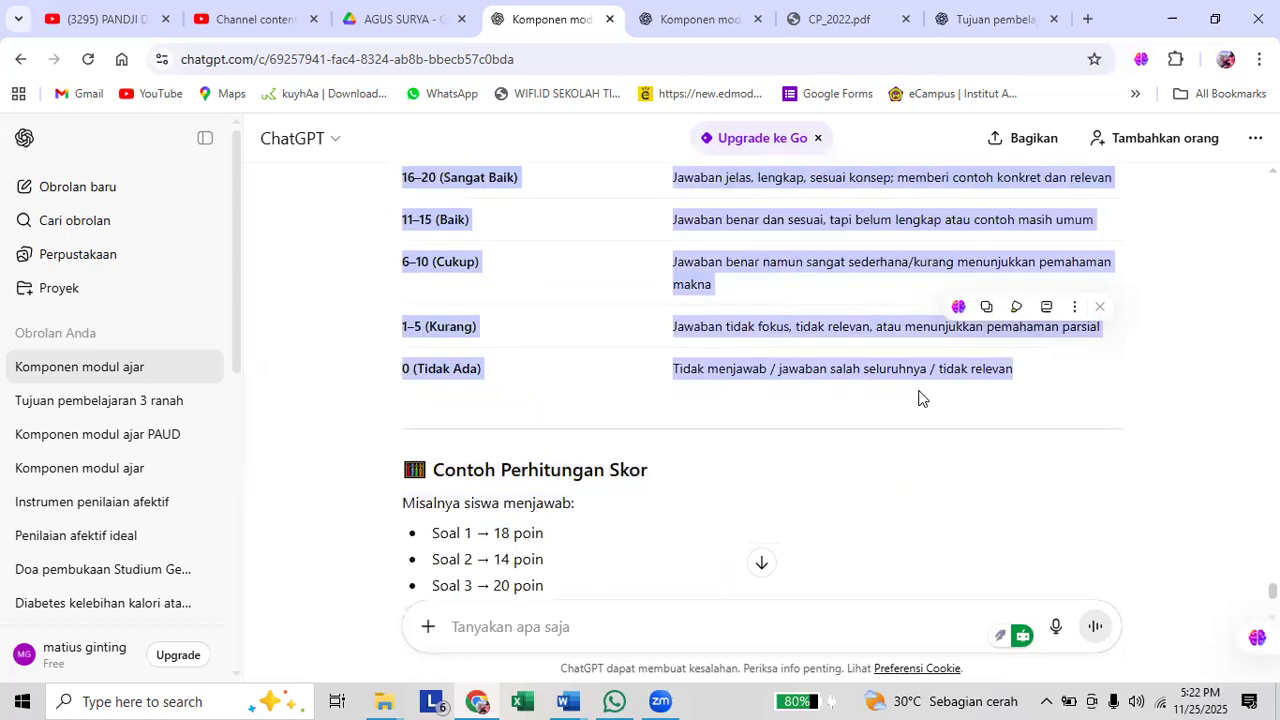
pyautogui.scroll(-2, 787, 405)
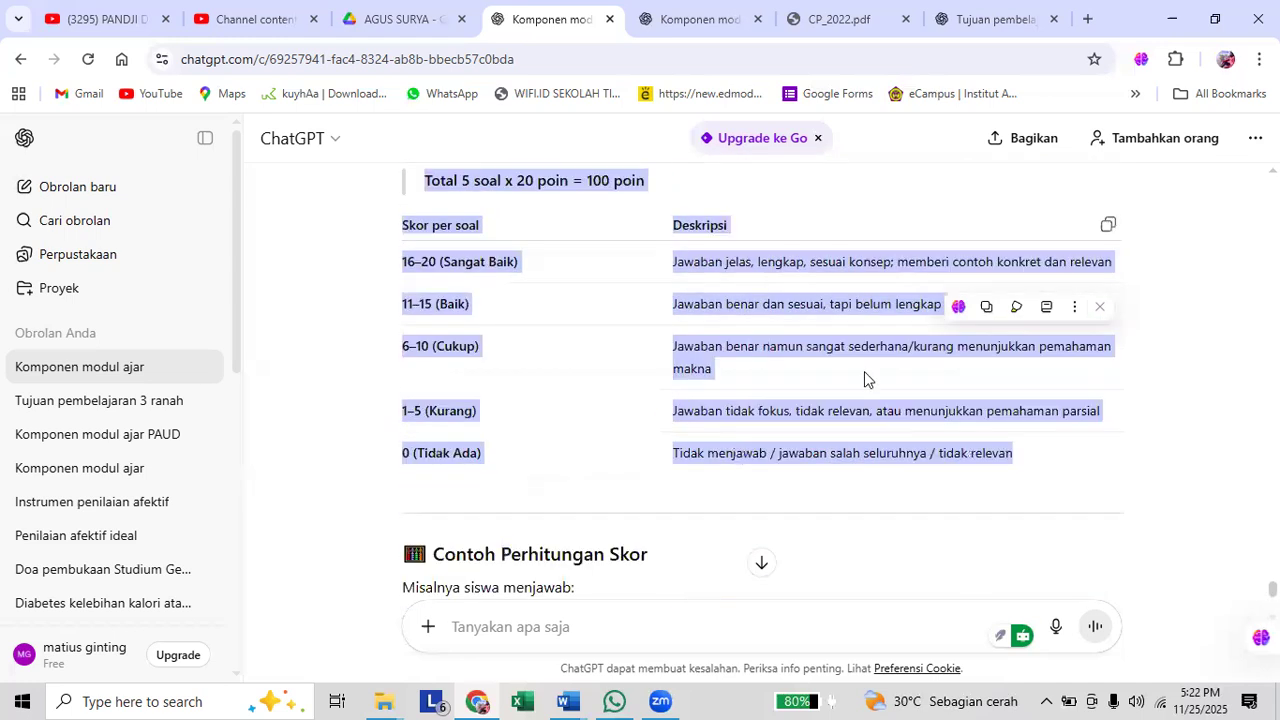
pyautogui.scroll(1, 737, 374)
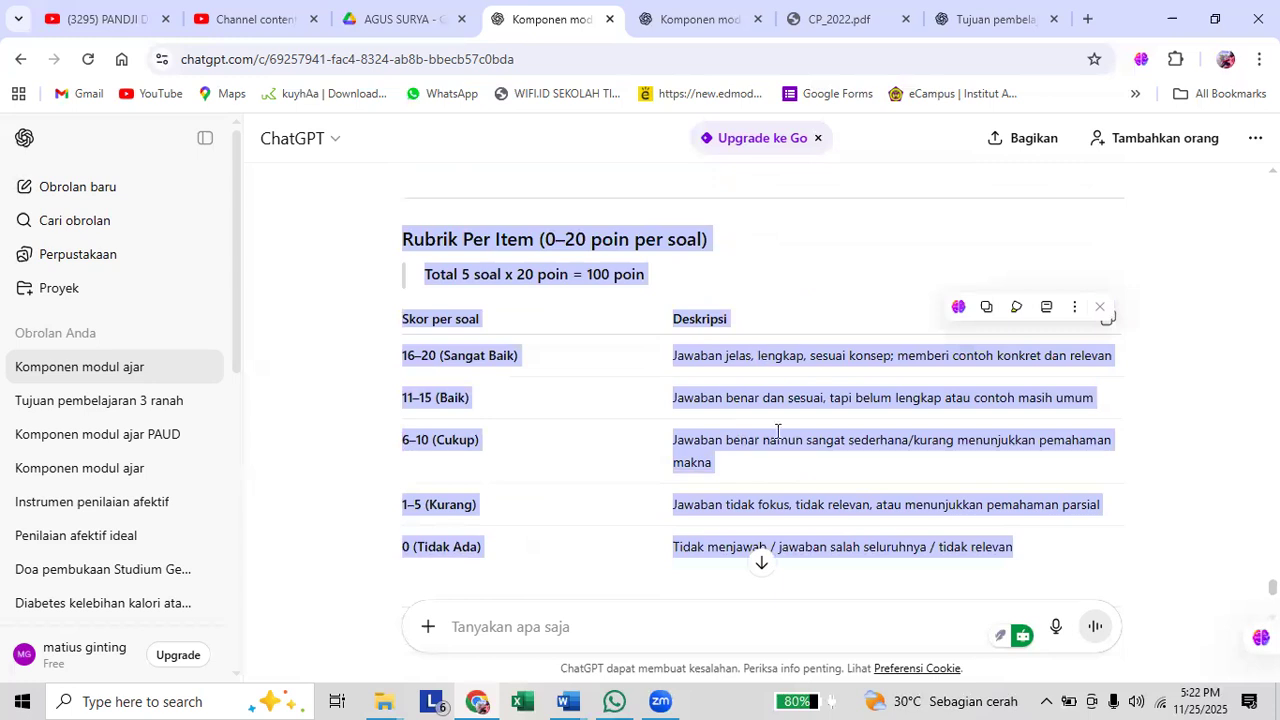
# In Word, add the line "Instrumen Penilaian Kogntif" below "Penilaian Pembelajaran" and paste the copied instrument under it.
pyautogui.hotkey('alt', 'Tab')
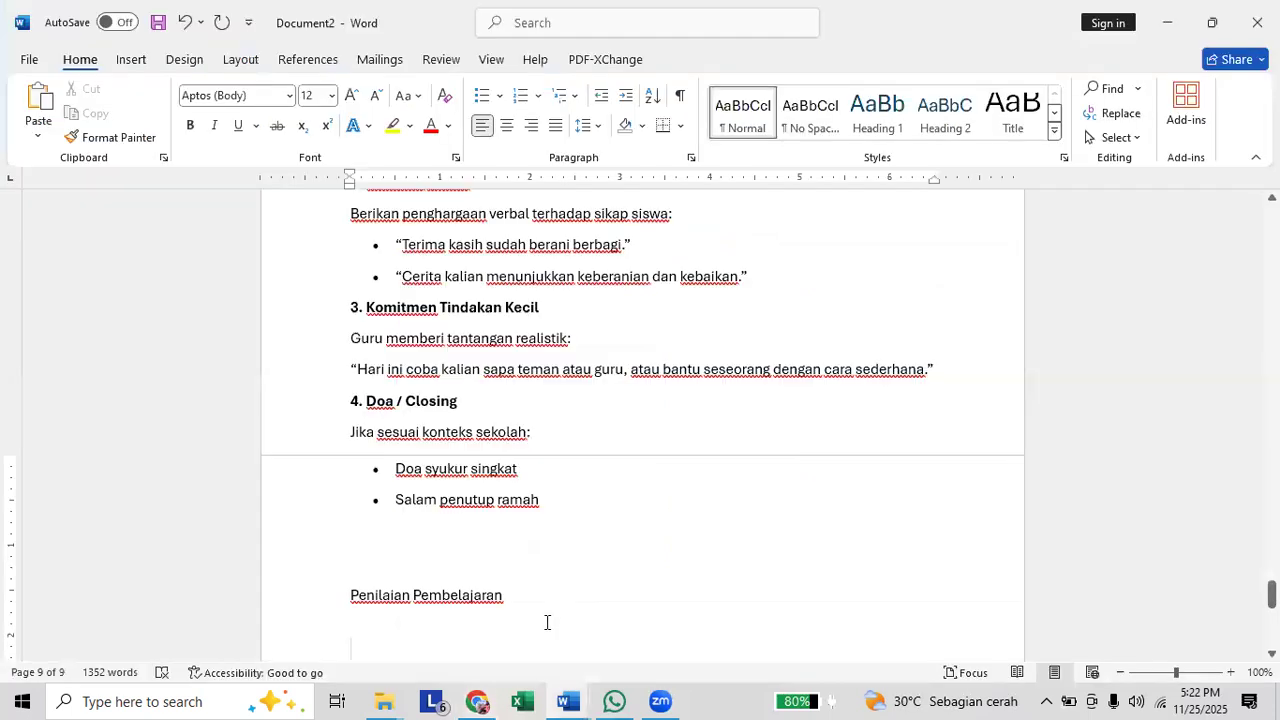
pyautogui.hotkey('ctrl', 'v')
pyautogui.hotkey('ctrl', 'z')
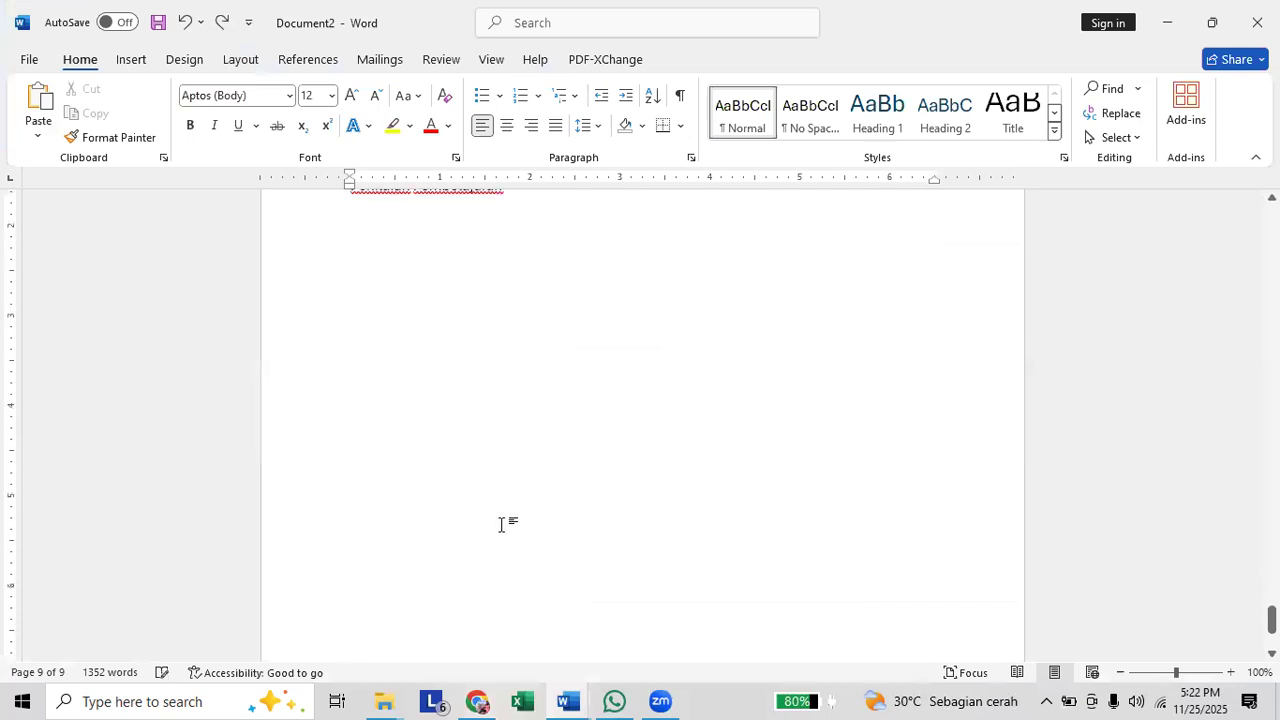
pyautogui.write('Ins')
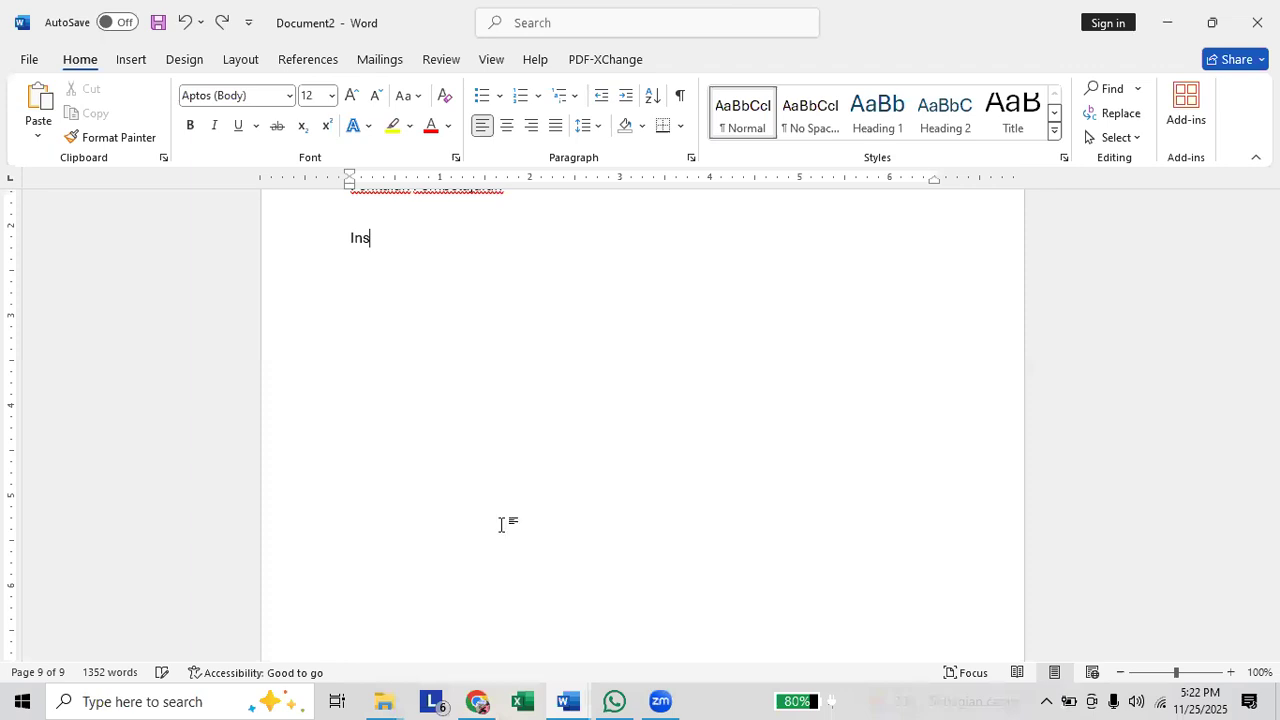
pyautogui.write('trumen Penilaian Kogntigi')
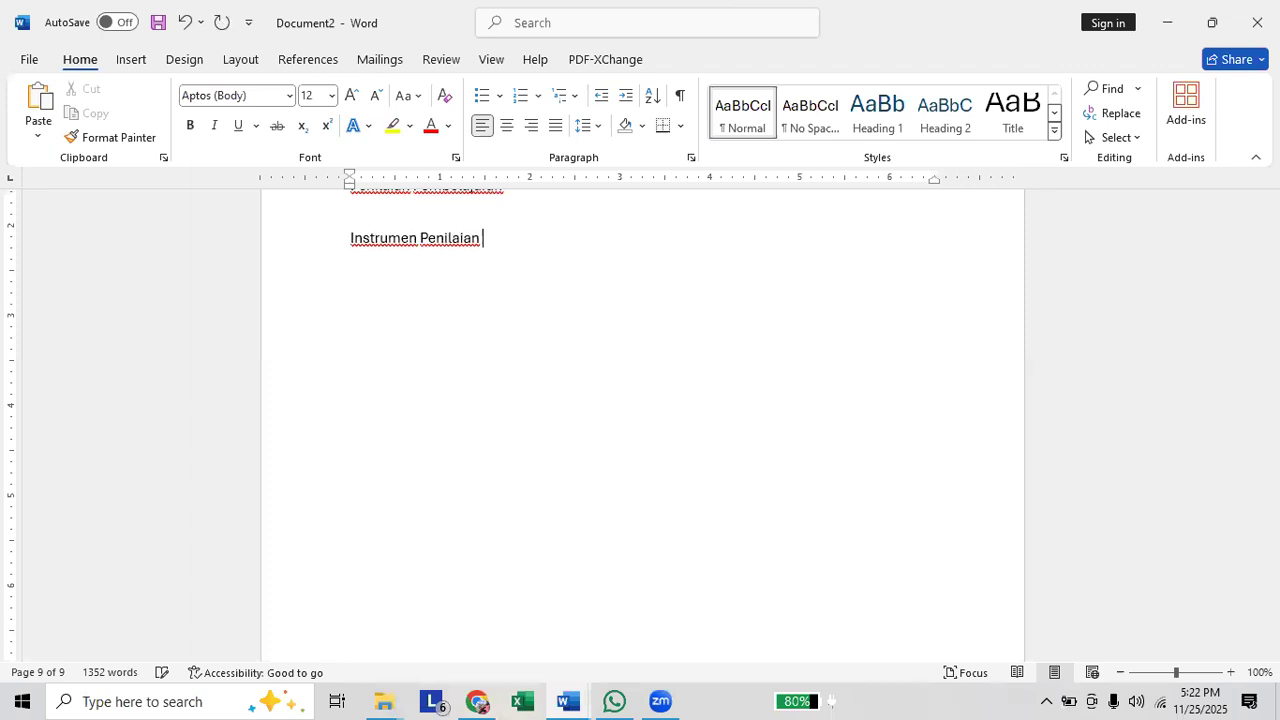
pyautogui.press('BackSpace')
pyautogui.press('BackSpace')
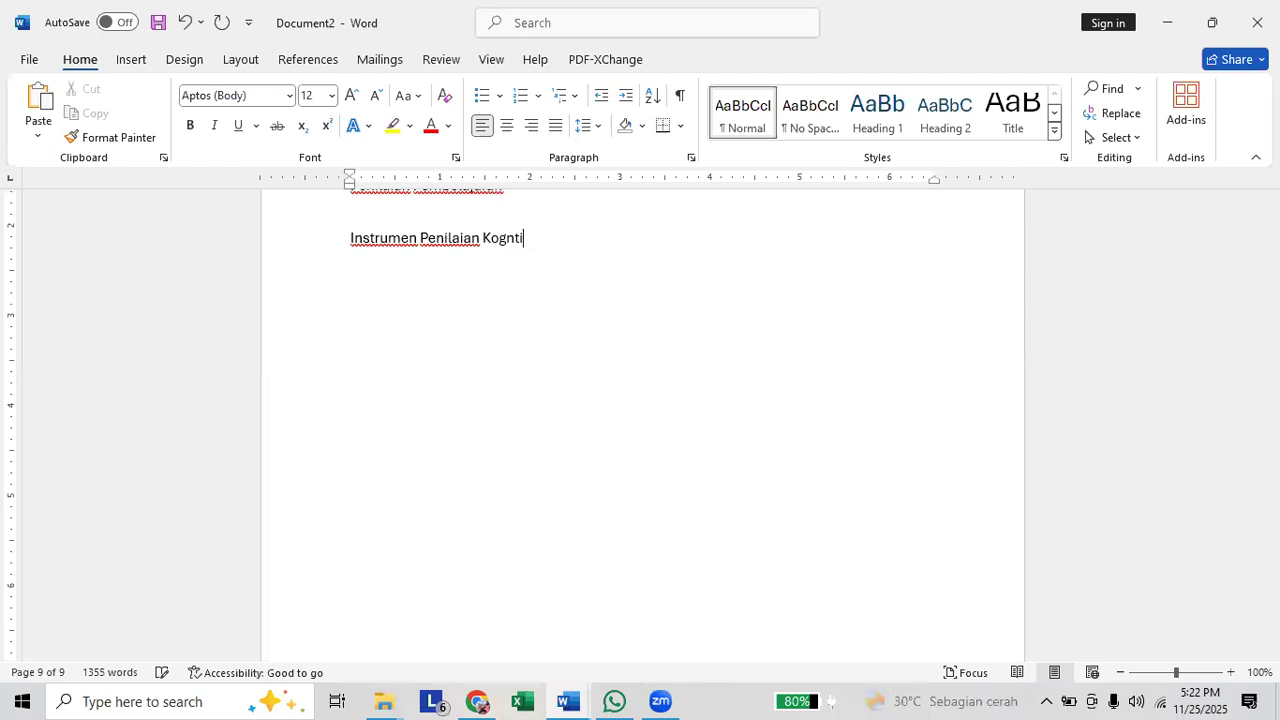
pyautogui.write('f')
pyautogui.press('Return')
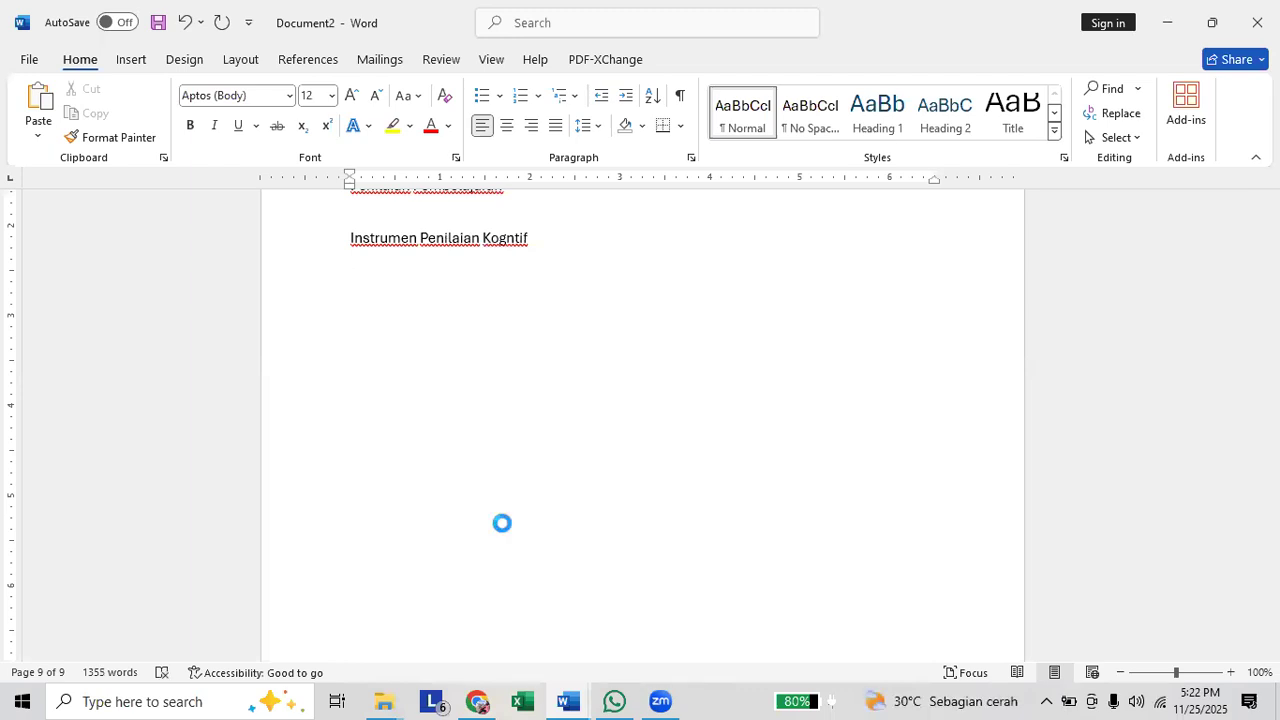
pyautogui.hotkey('ctrl', 'v')
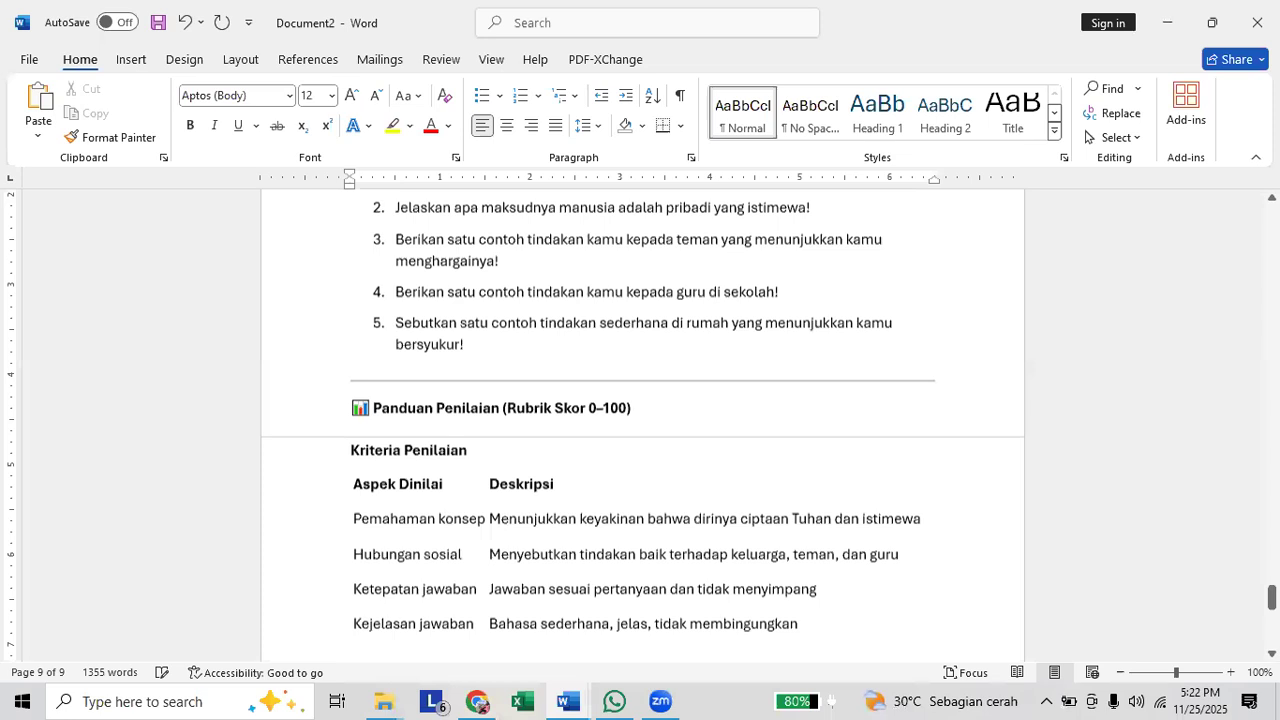
# Add the line "Instrumen Penilaian Afektif" below the pasted rubric, followed by empty lines.
pyautogui.write('Instr')
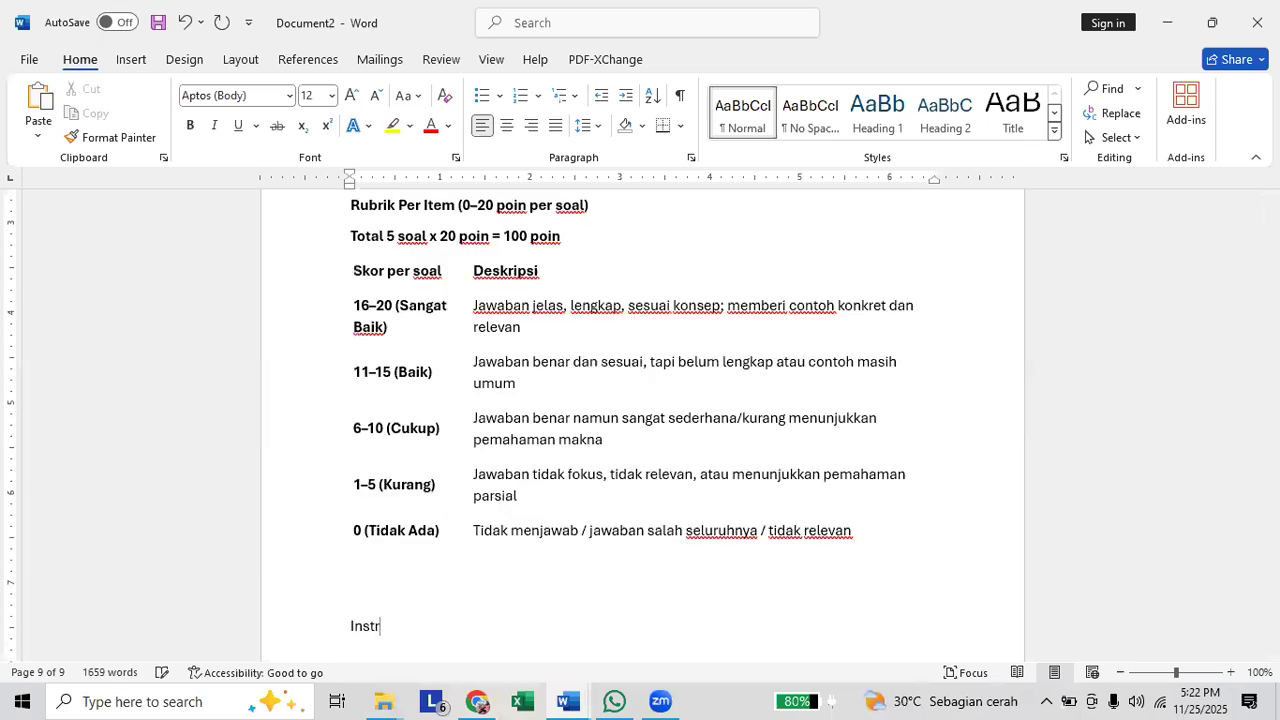
pyautogui.write('umen Penilaian Afektif')
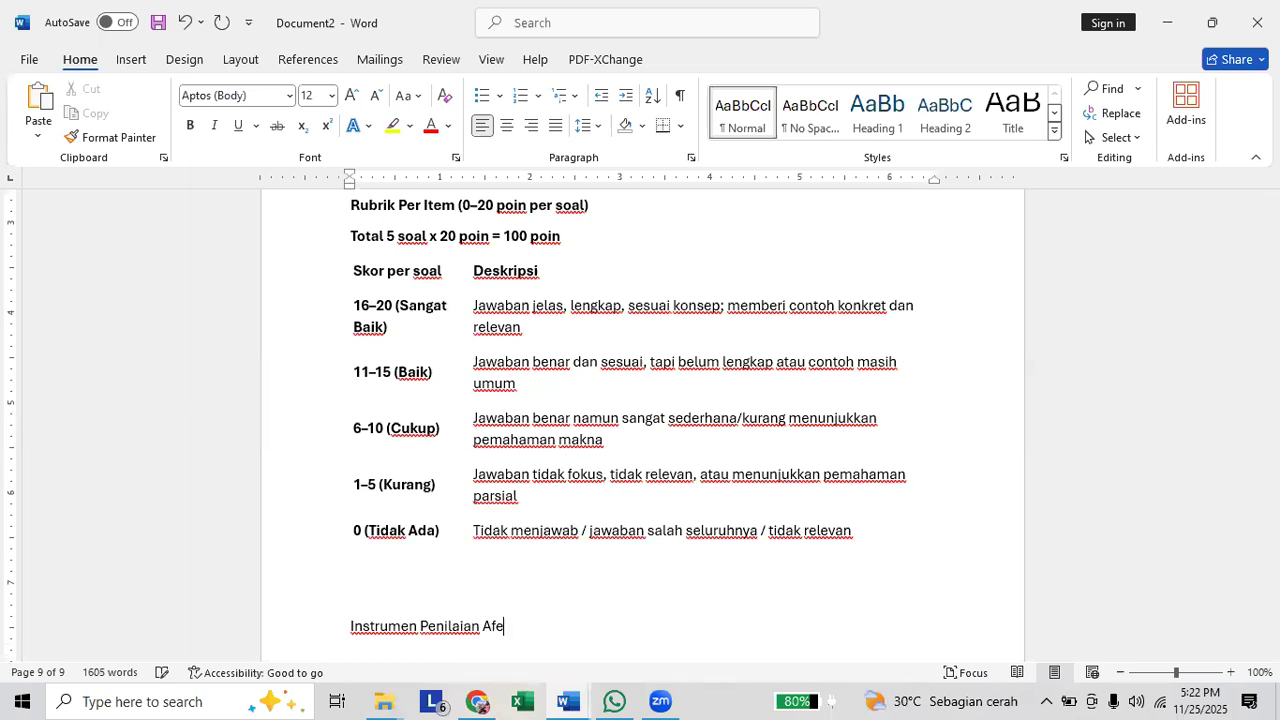
pyautogui.press('Return')
pyautogui.press('Return')
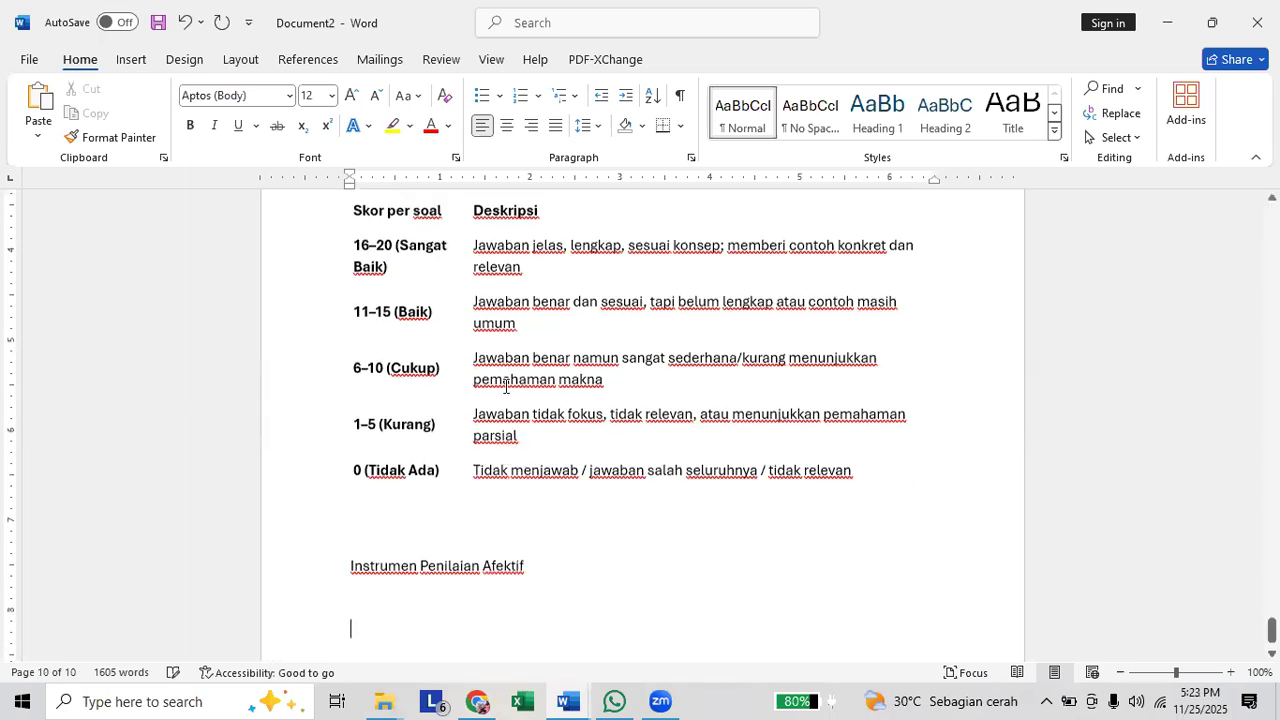
# Switch back to ChatGPT and copy the text of the latest cognitive instrument prompt into a new message.
pyautogui.hotkey('alt', 'Tab')
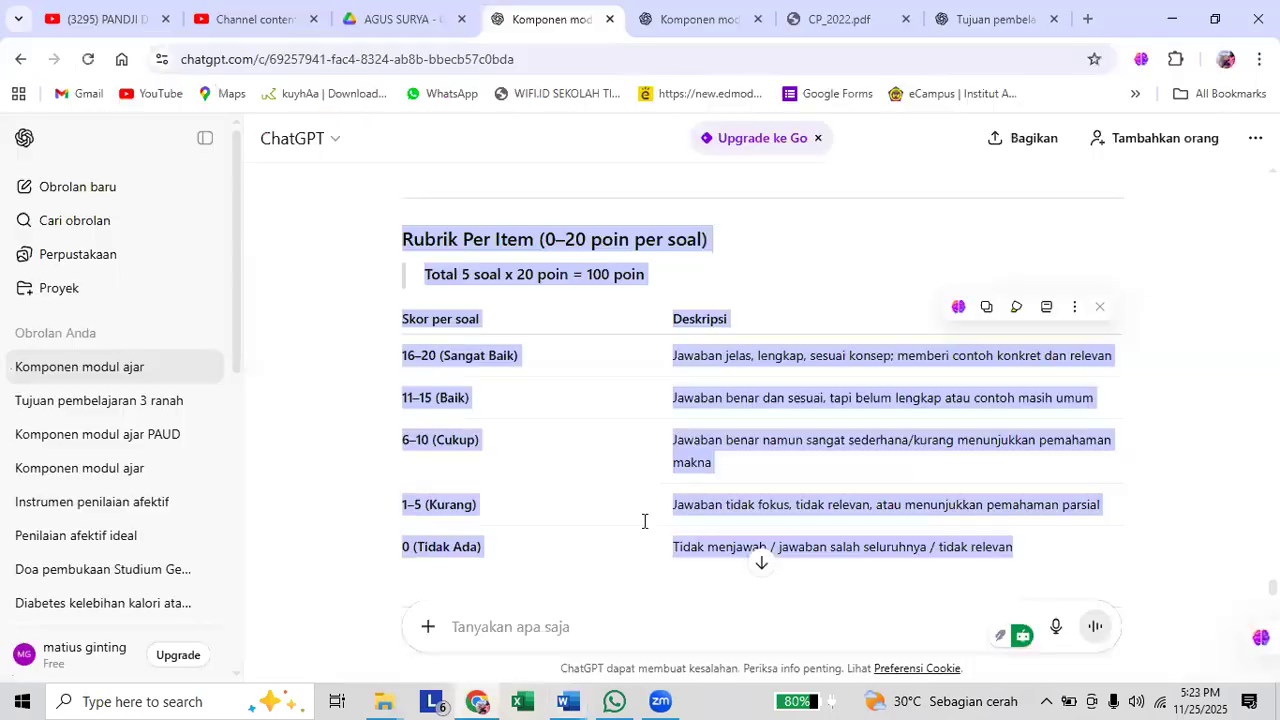
pyautogui.click(619, 626)
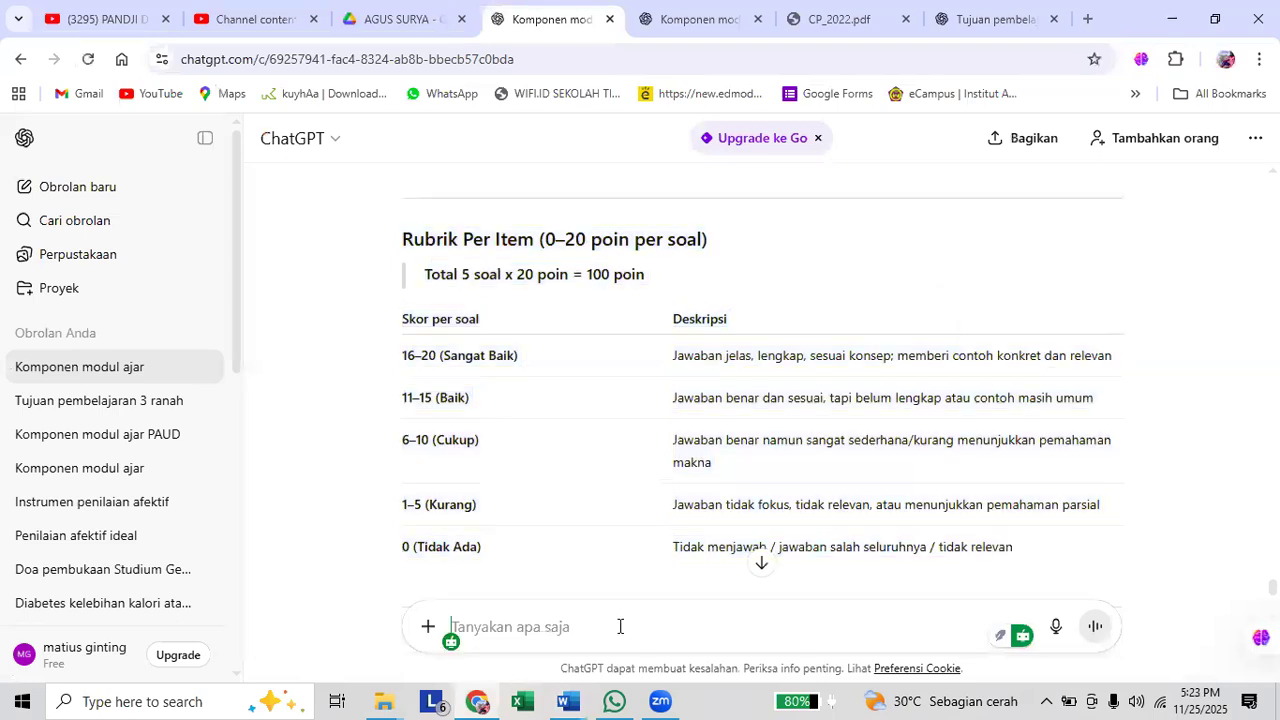
pyautogui.scroll(5, 851, 562)
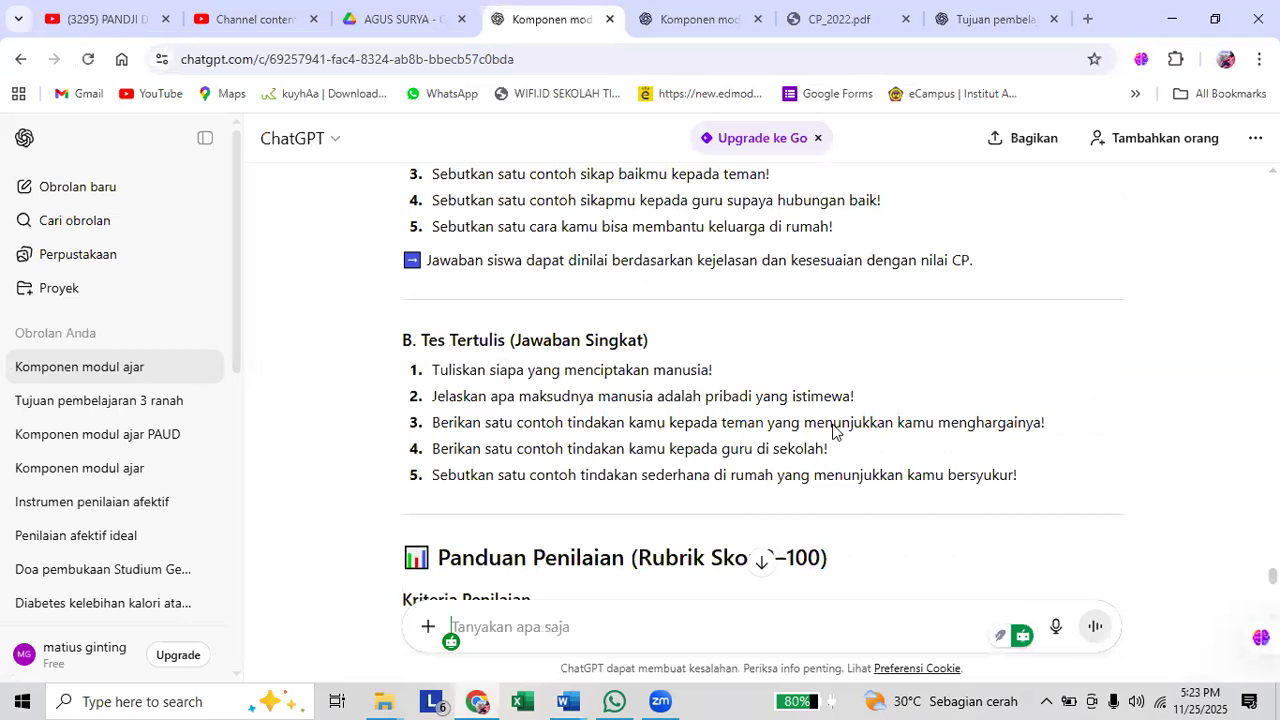
pyautogui.scroll(10, 706, 385)
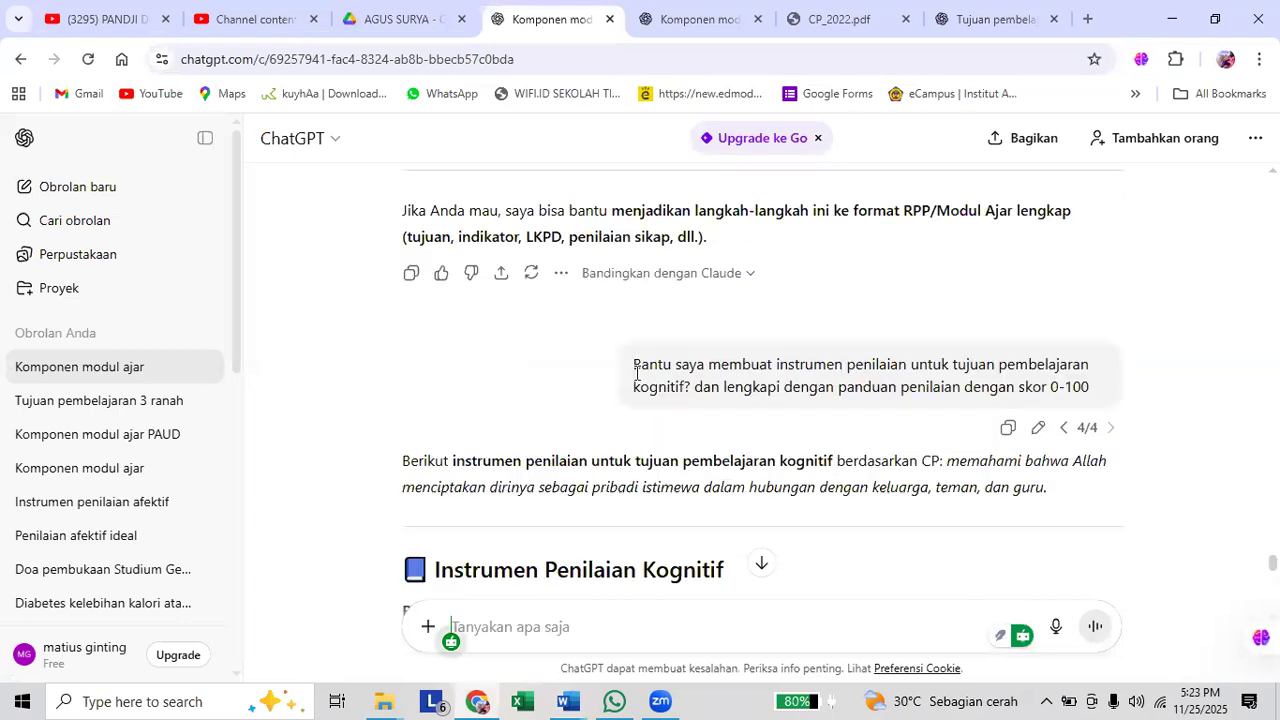
pyautogui.tripleClick(1132, 394)
pyautogui.hotkey('ctrl', 'c')
pyautogui.scroll(-10, 684, 510)
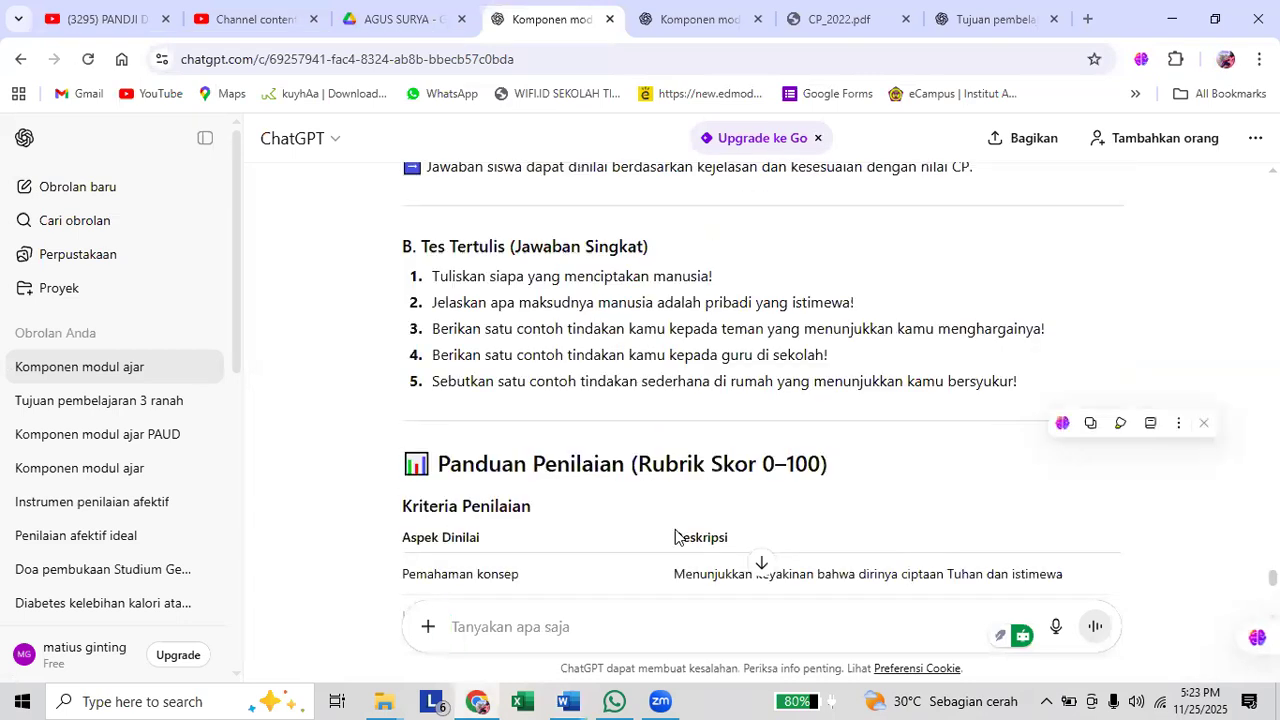
pyautogui.click(628, 632)
pyautogui.scroll(-8, 625, 631)
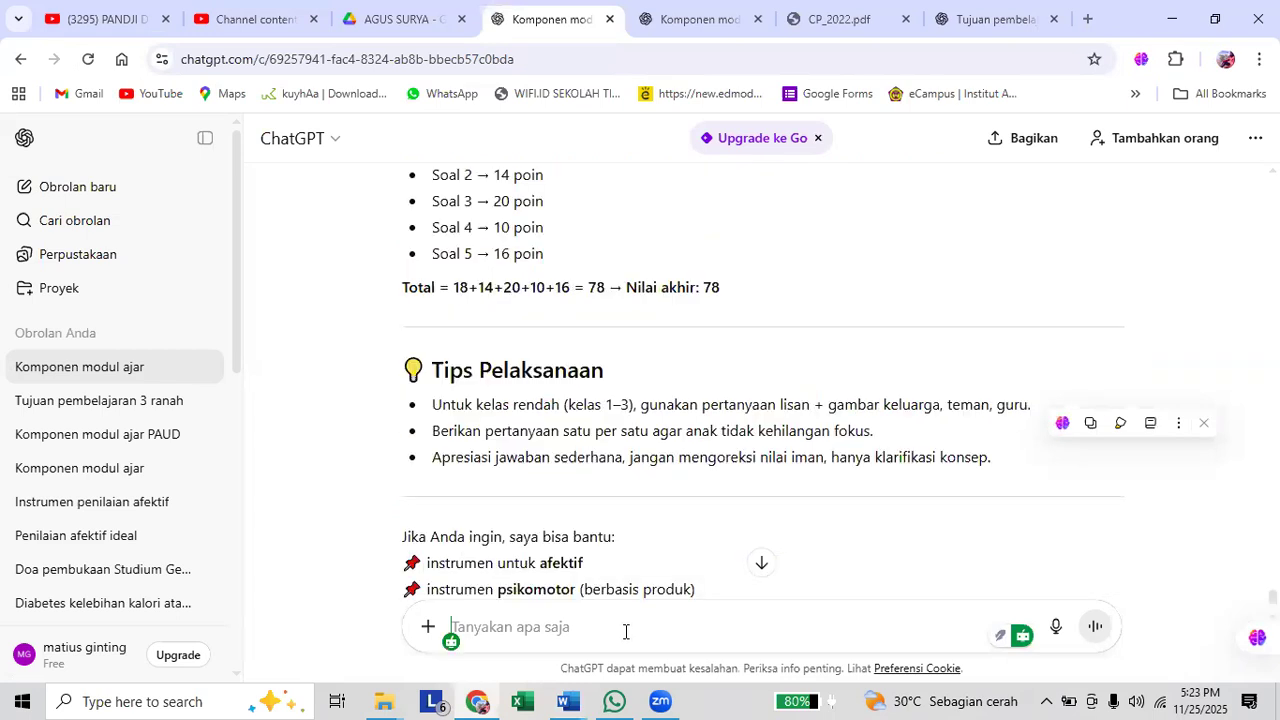
pyautogui.hotkey('ctrl', 'v')
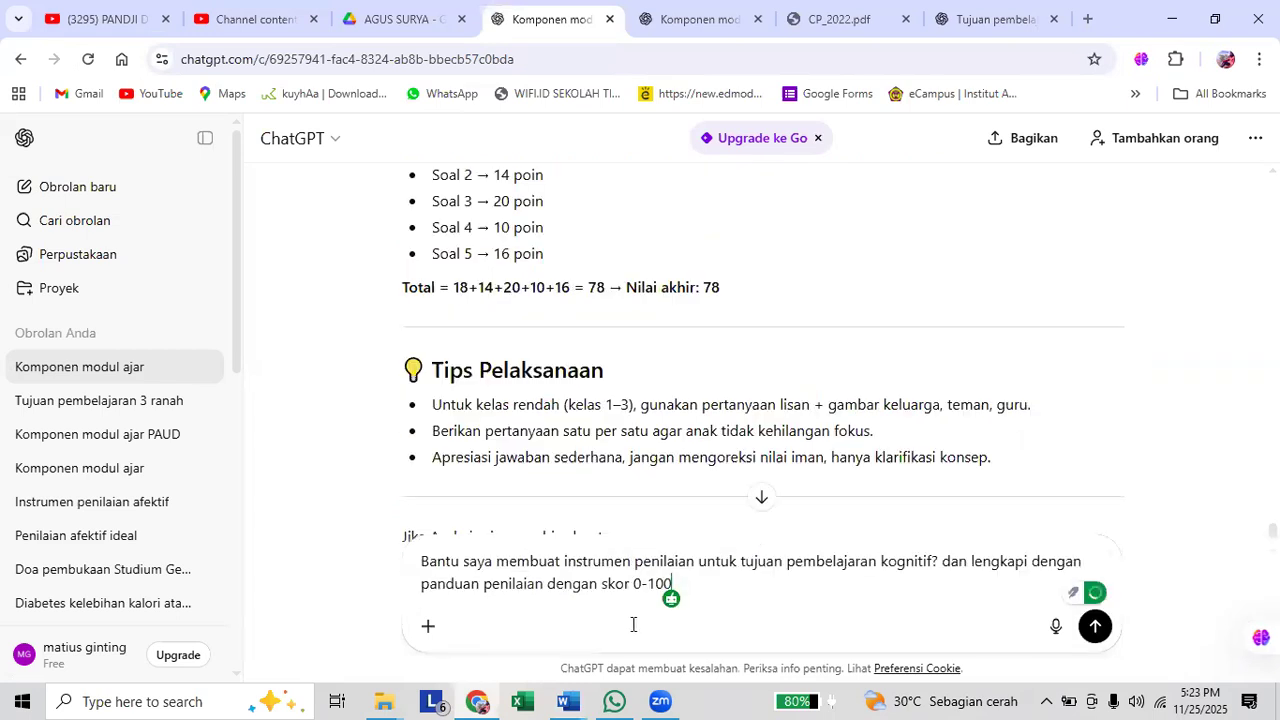
# Replace "kognitif" with "afektif" in the new message and delete "dengan skor 0-100" from its end.
pyautogui.doubleClick(908, 563)
pyautogui.write('afektif')
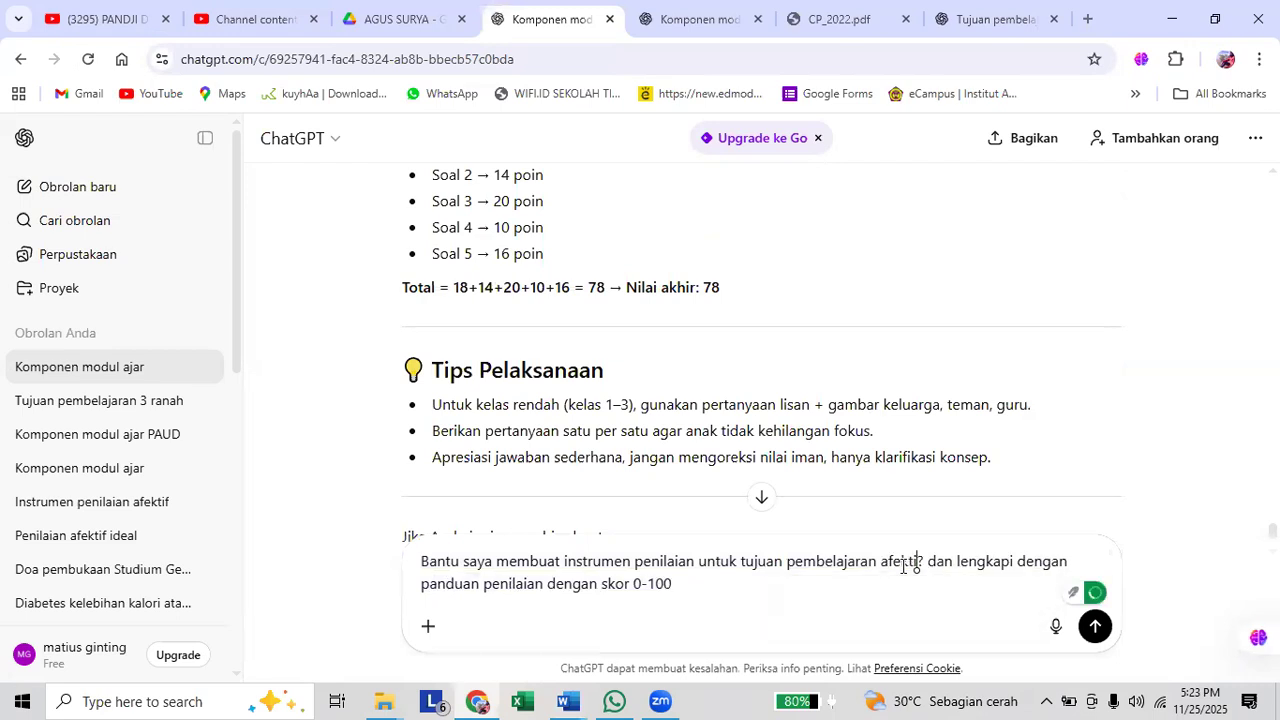
pyautogui.moveTo(670, 592); pyautogui.dragTo(550, 594)
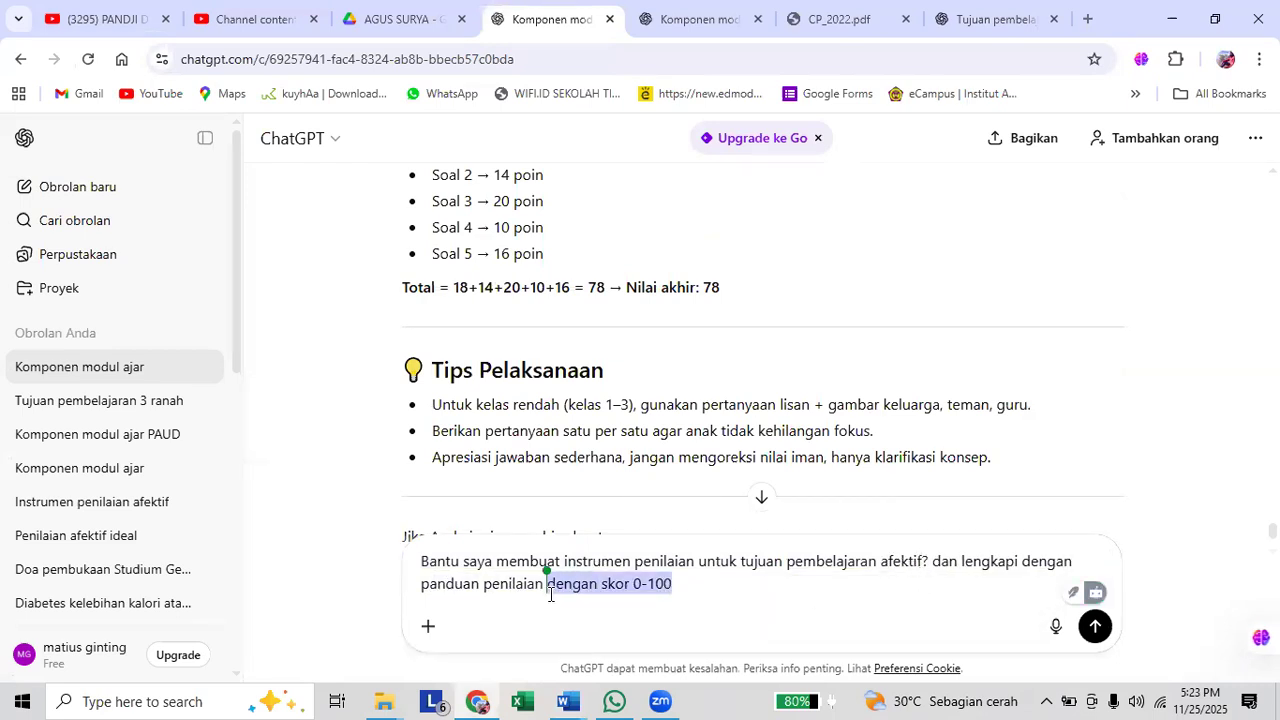
pyautogui.press('BackSpace')
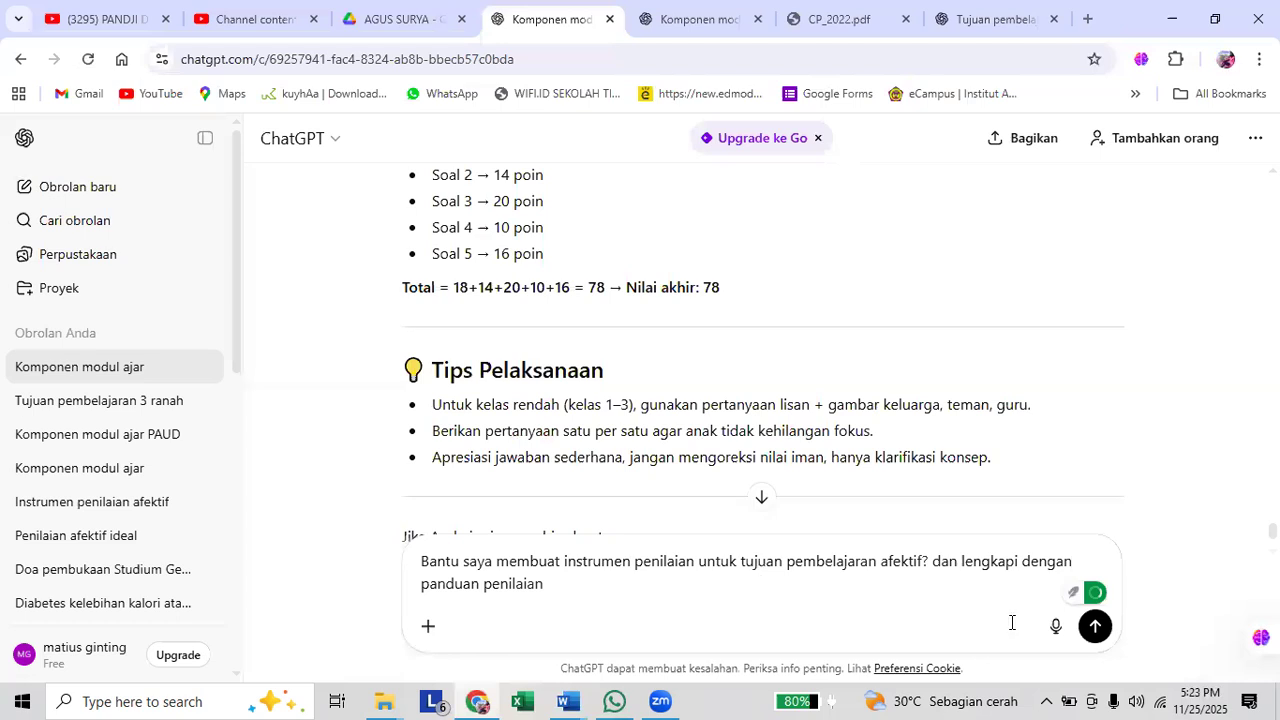
# Send the prompt for the affective assessment instrument and follow the generated answer down to the "Panduan Skor (Likert 1–4)" table.
pyautogui.click(1095, 627)
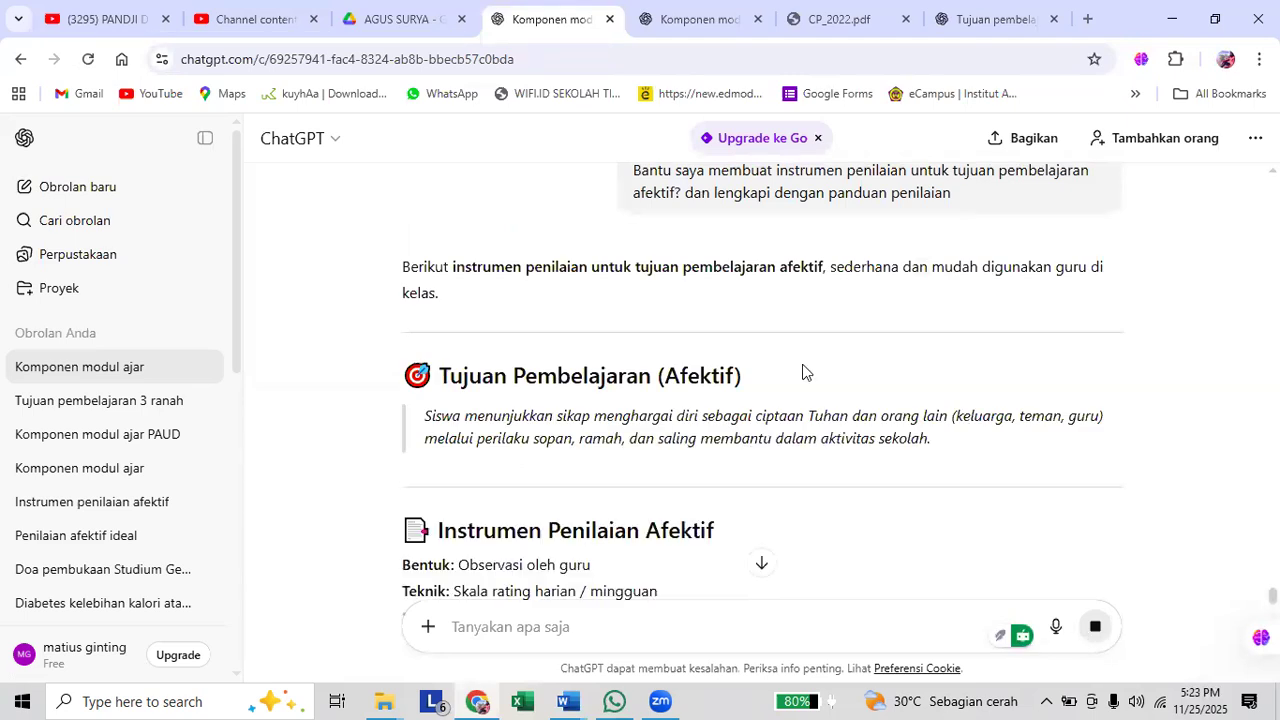
pyautogui.scroll(-3, 802, 372)
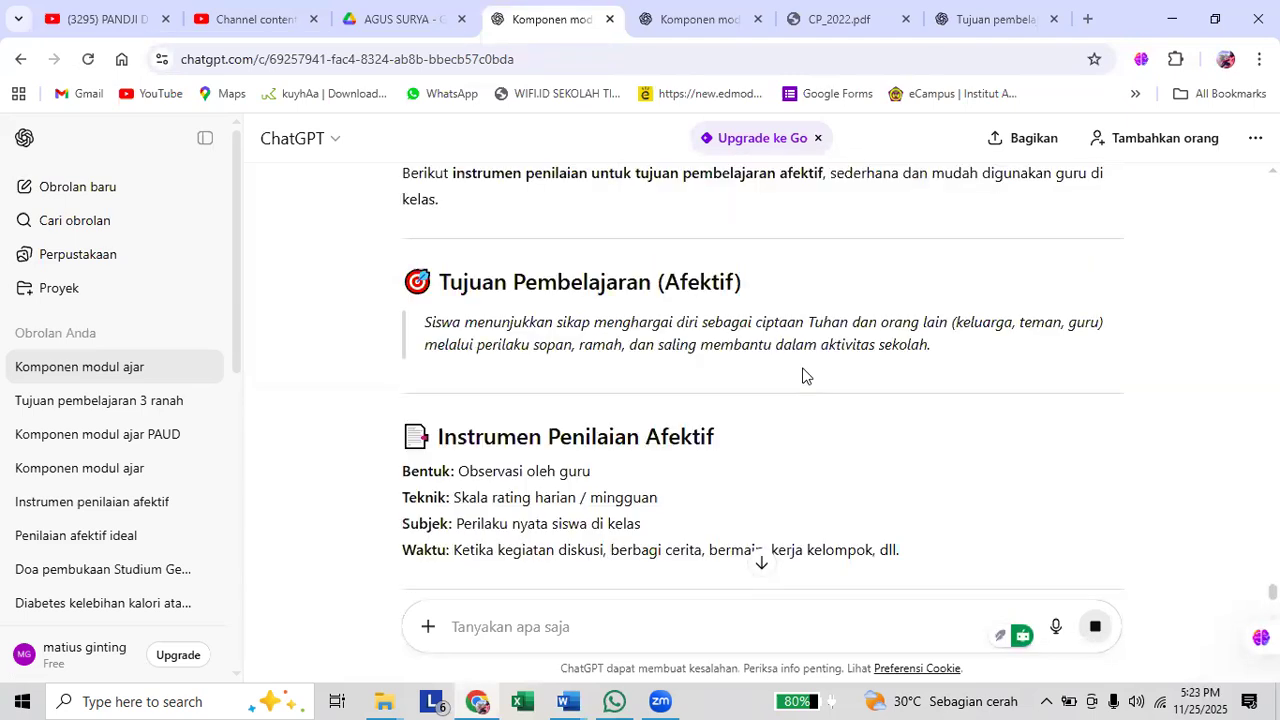
pyautogui.scroll(-3, 803, 367)
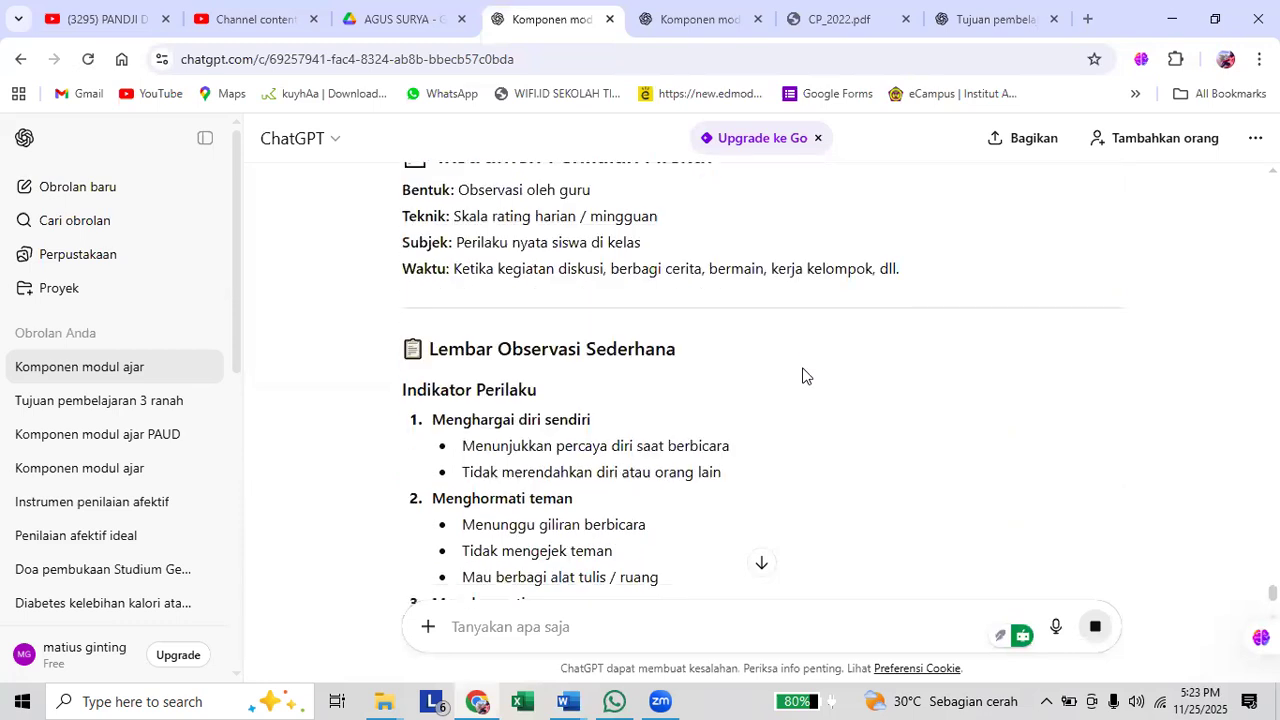
pyautogui.scroll(-3, 802, 375)
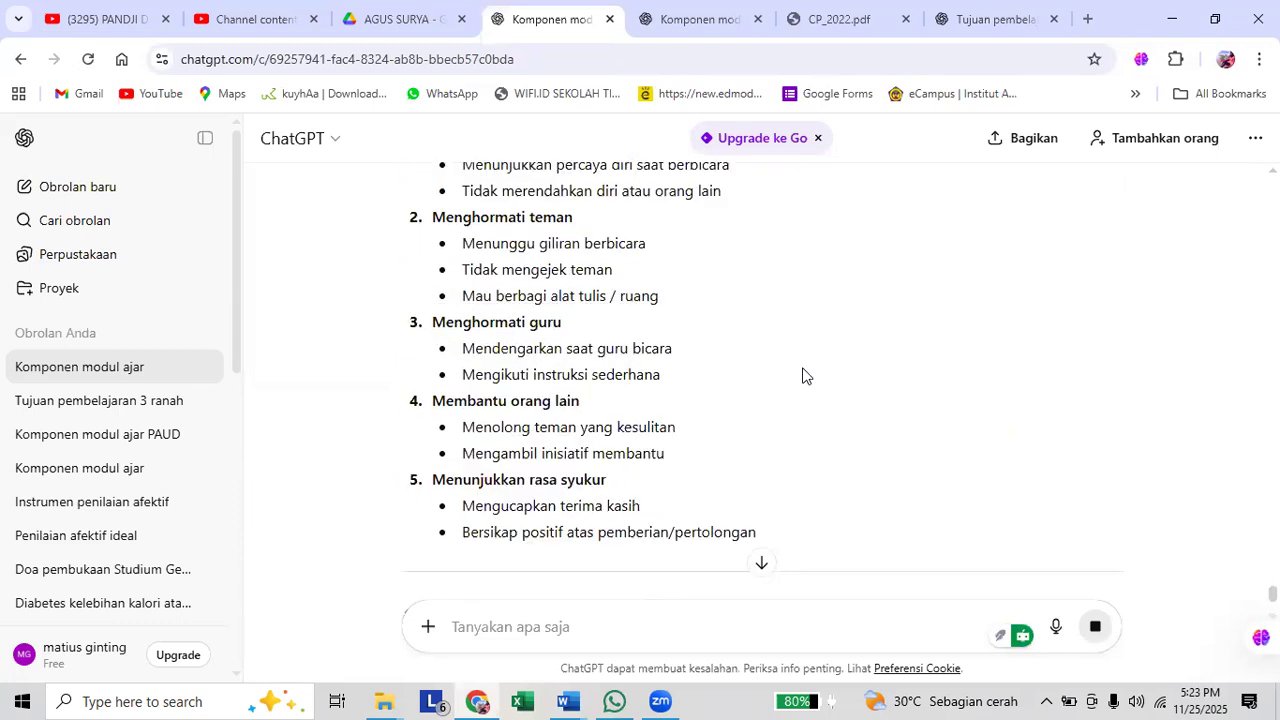
pyautogui.scroll(-2, 802, 375)
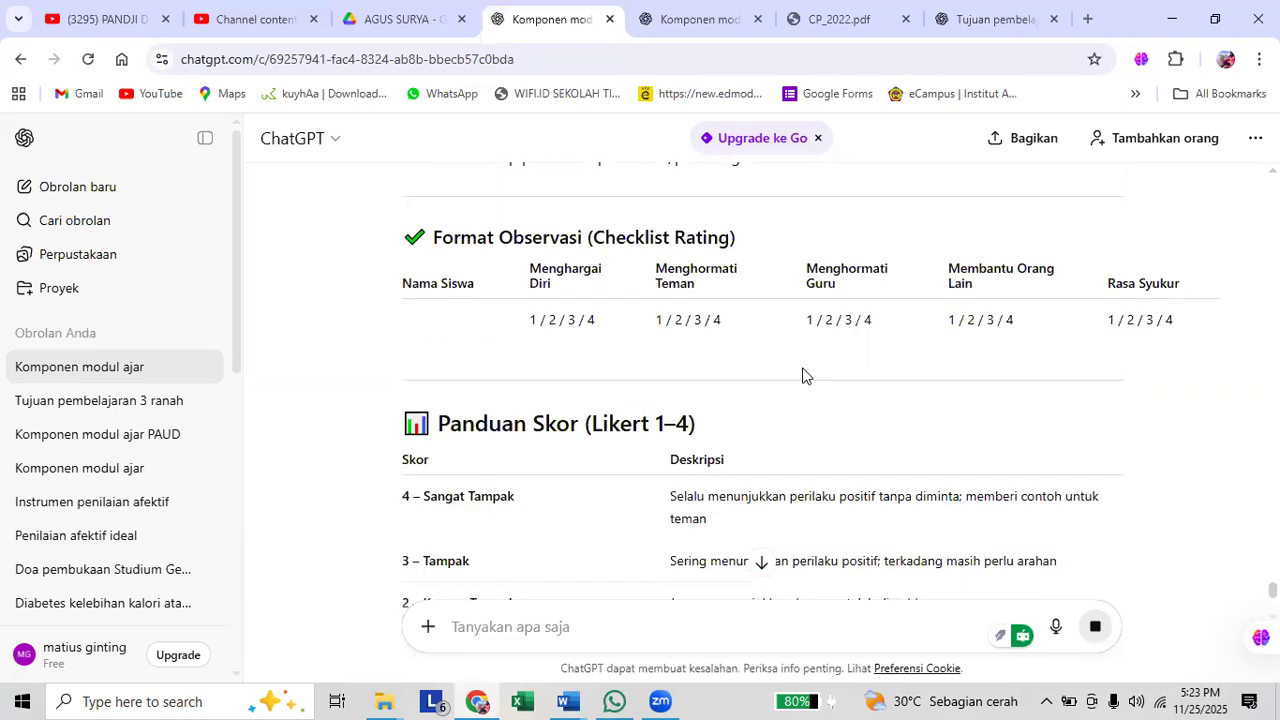
pyautogui.scroll(-2, 803, 375)
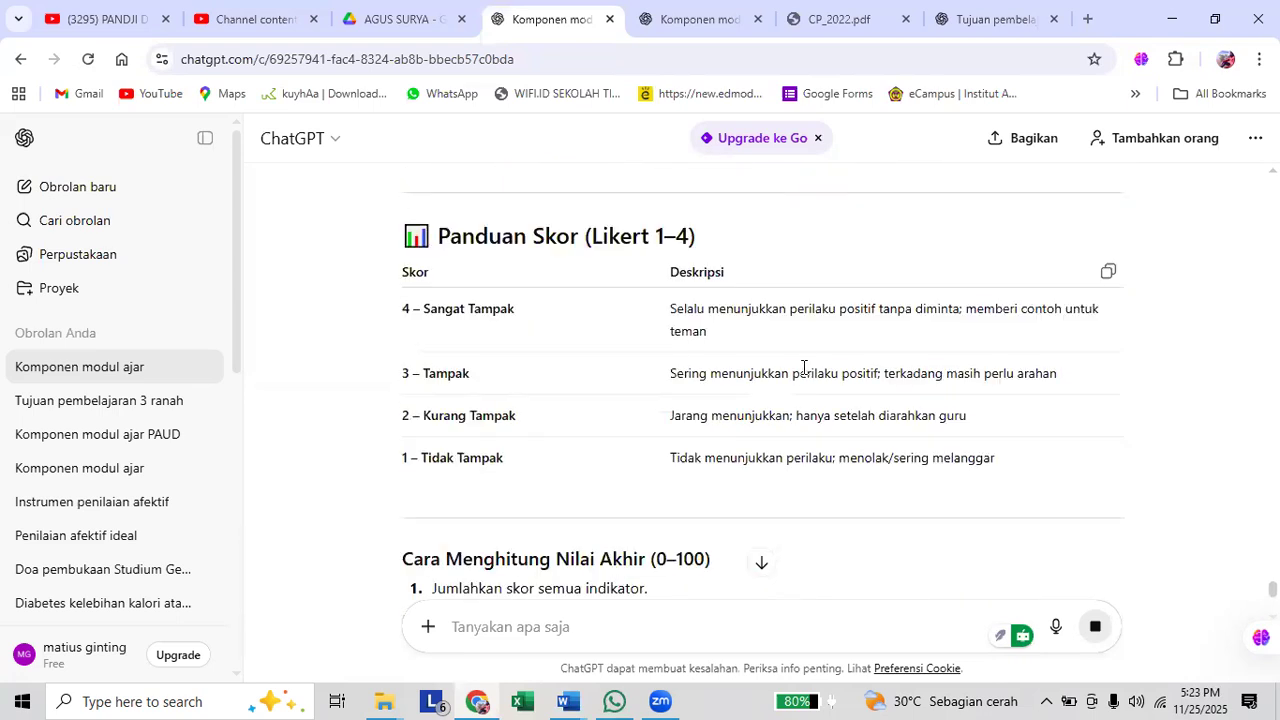
# Examine the affective answer from the observation sheet's behaviour indicators through the final score calculation, interpretation criteria and teacher notes.
pyautogui.scroll(7, 803, 370)
pyautogui.scroll(1, 802, 375)
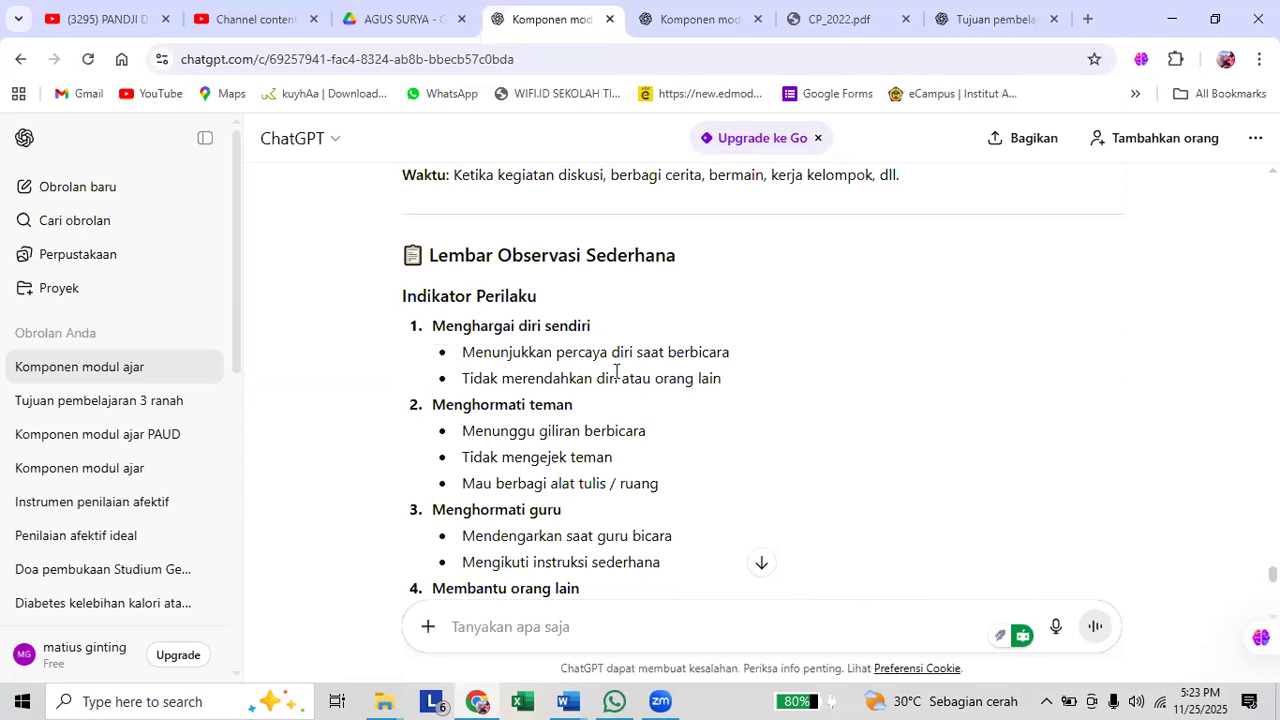
pyautogui.scroll(-1, 615, 371)
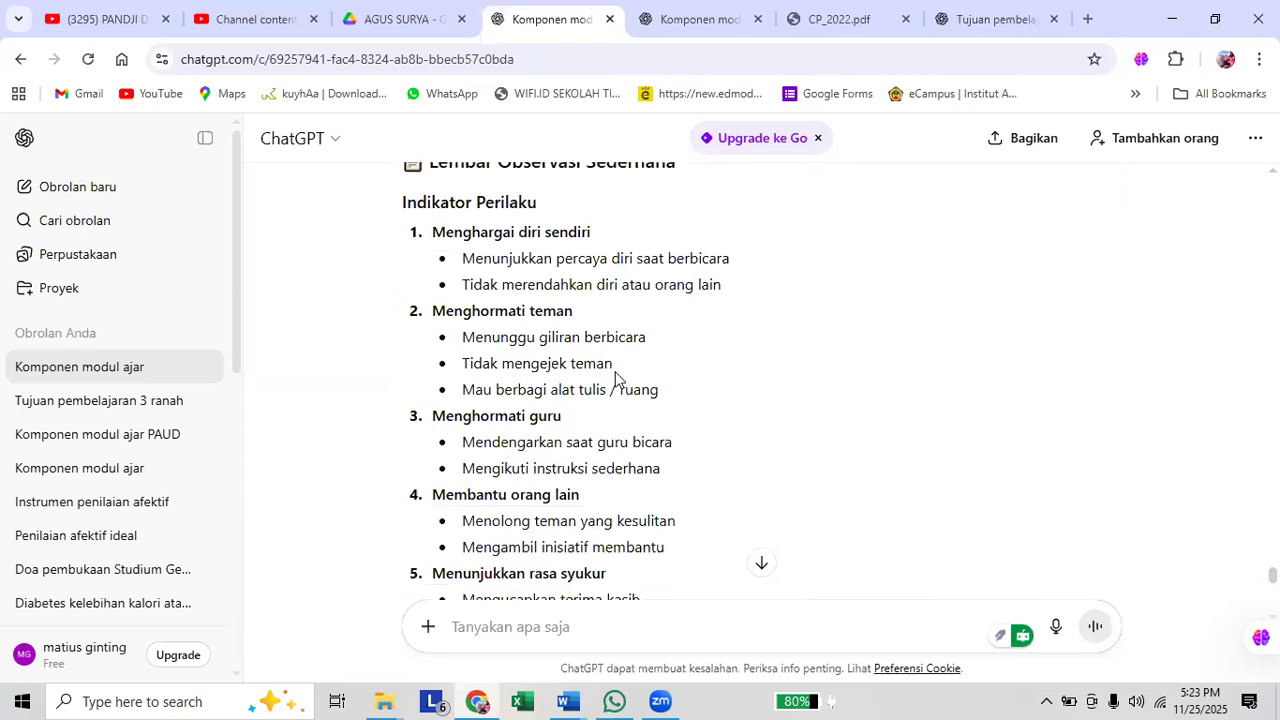
pyautogui.scroll(1, 615, 378)
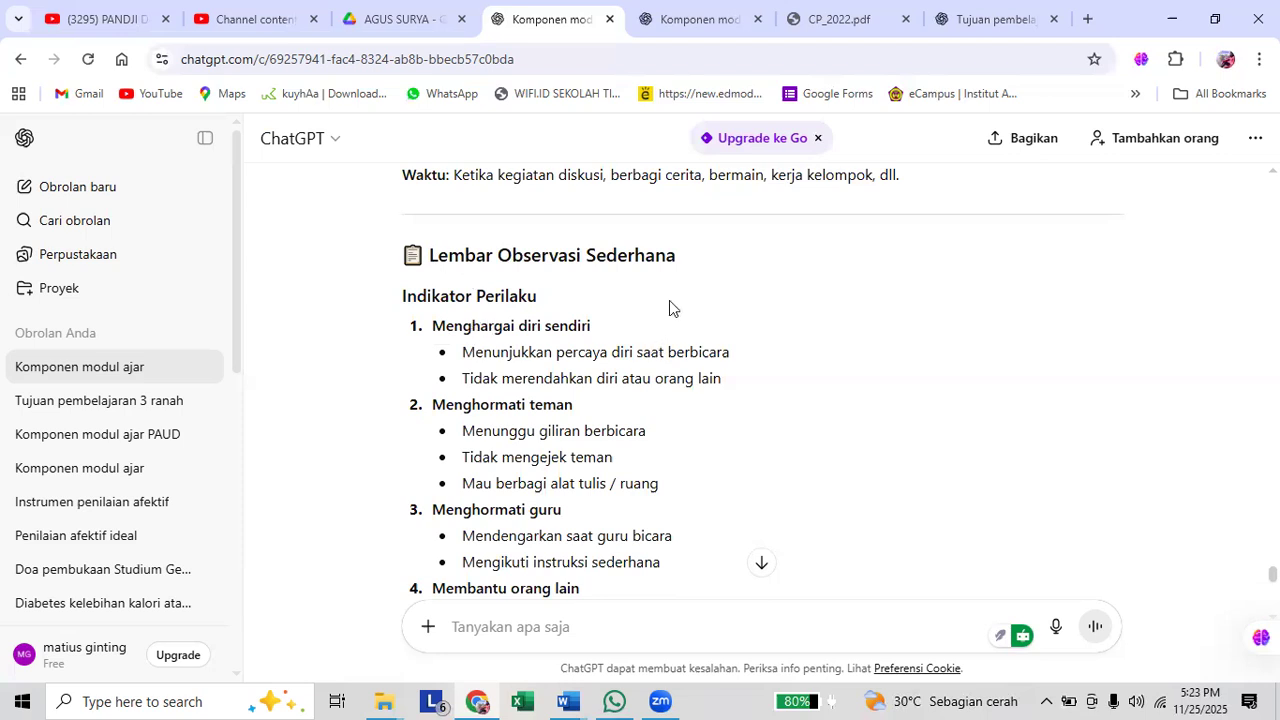
pyautogui.moveTo(669, 300); pyautogui.dragTo(428, 255)
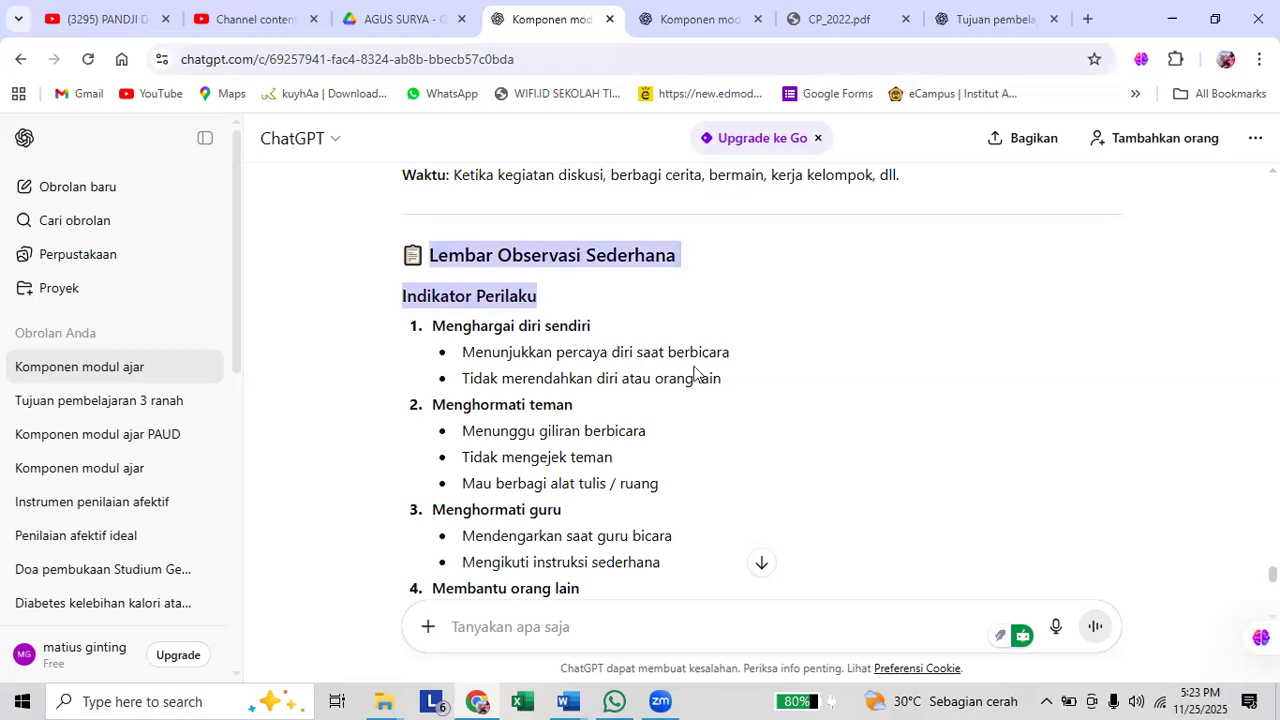
pyautogui.click(785, 364)
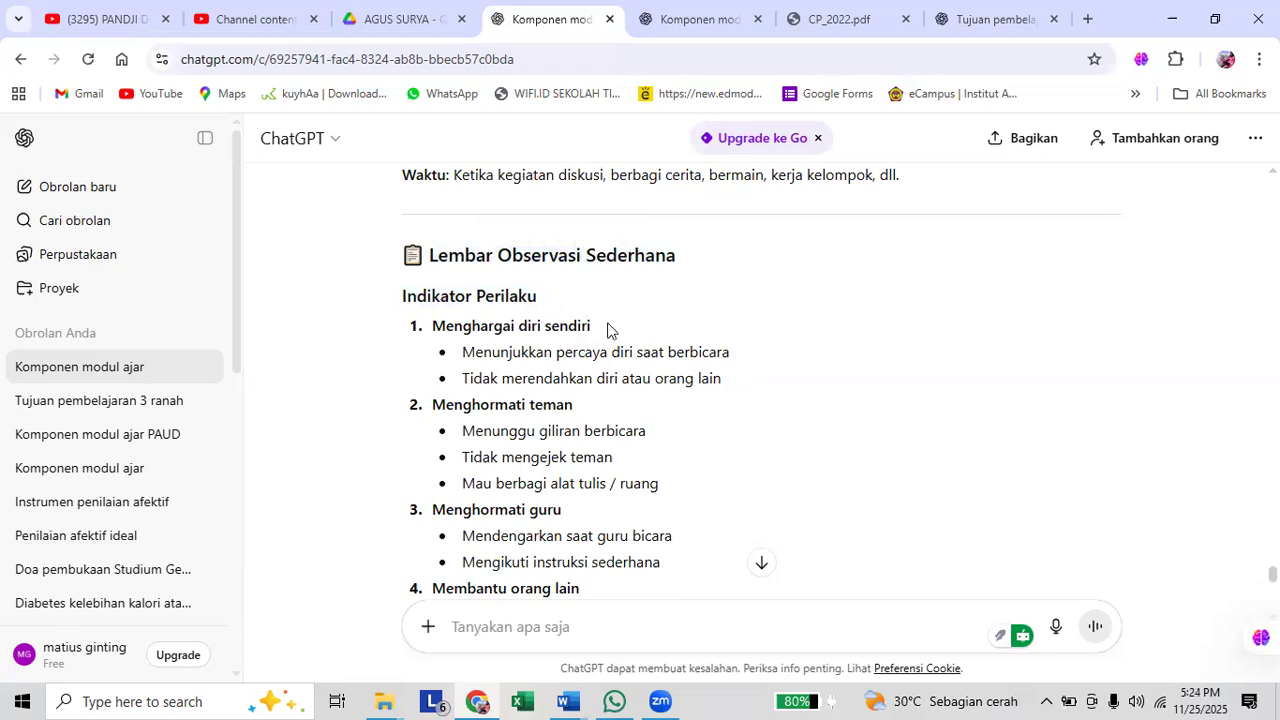
pyautogui.scroll(1, 607, 330)
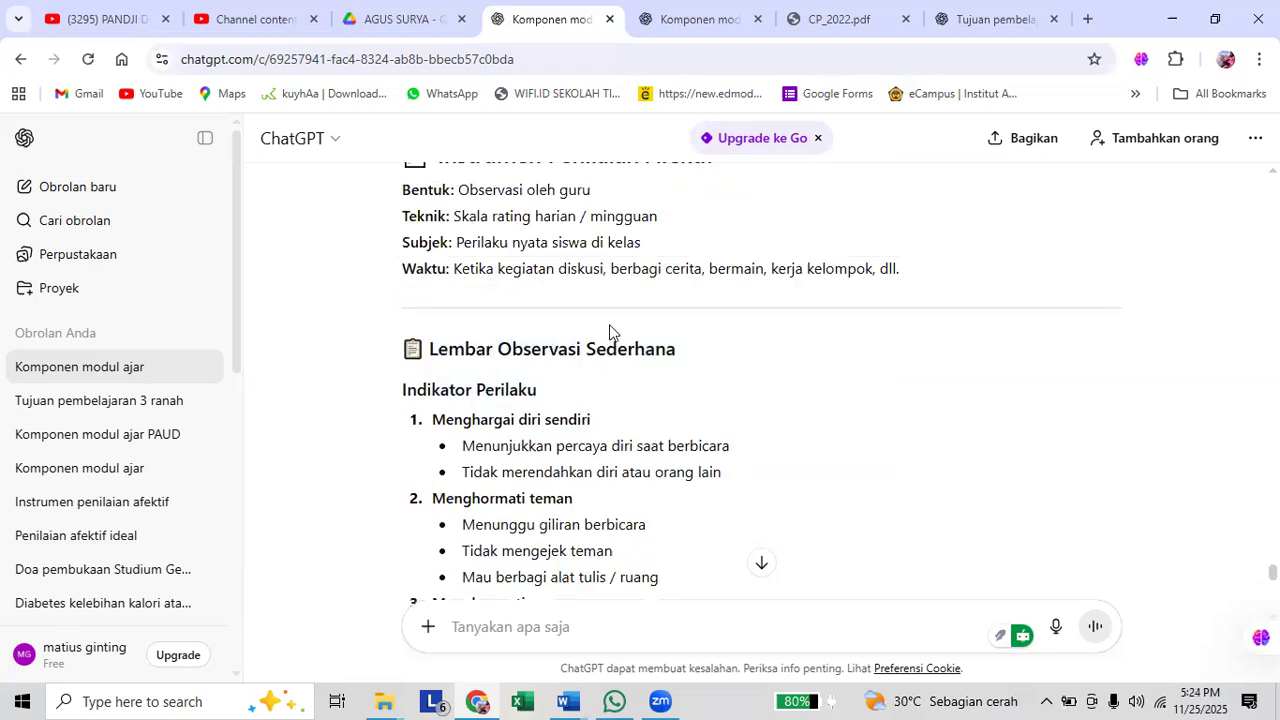
pyautogui.scroll(1, 610, 331)
pyautogui.scroll(-1, 610, 332)
pyautogui.scroll(-4, 610, 332)
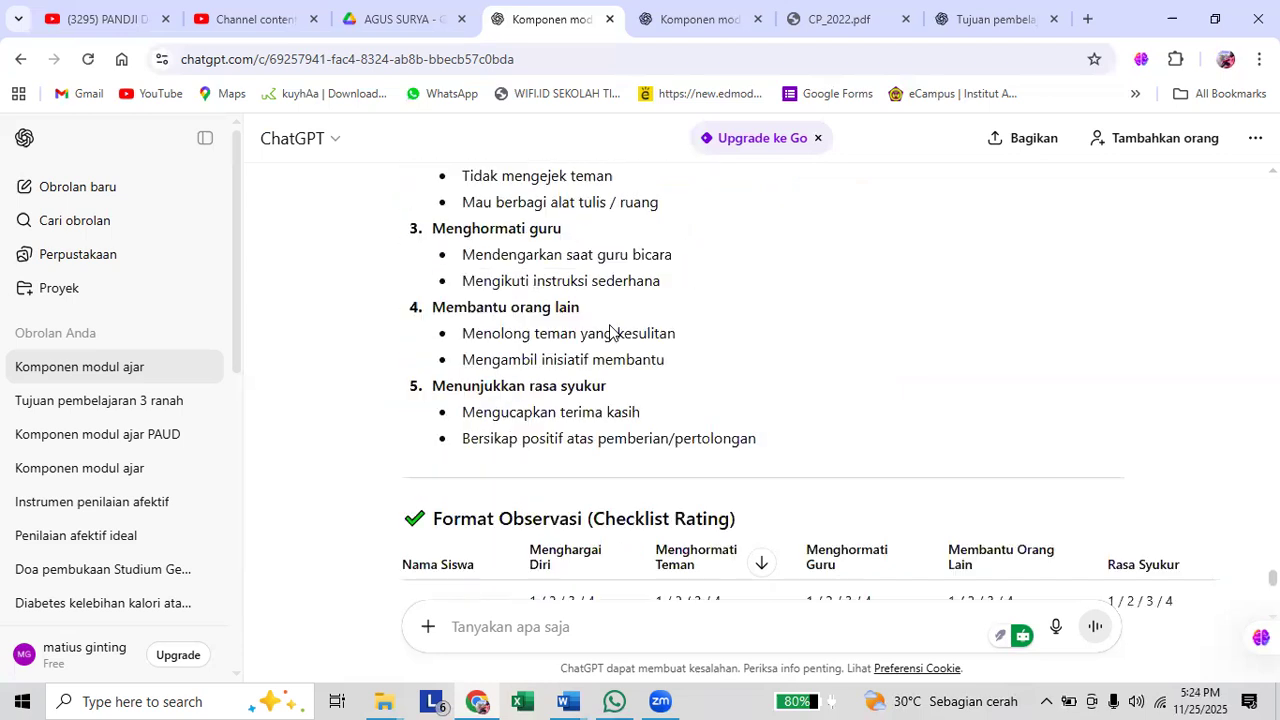
pyautogui.scroll(-2, 612, 333)
pyautogui.scroll(-5, 610, 328)
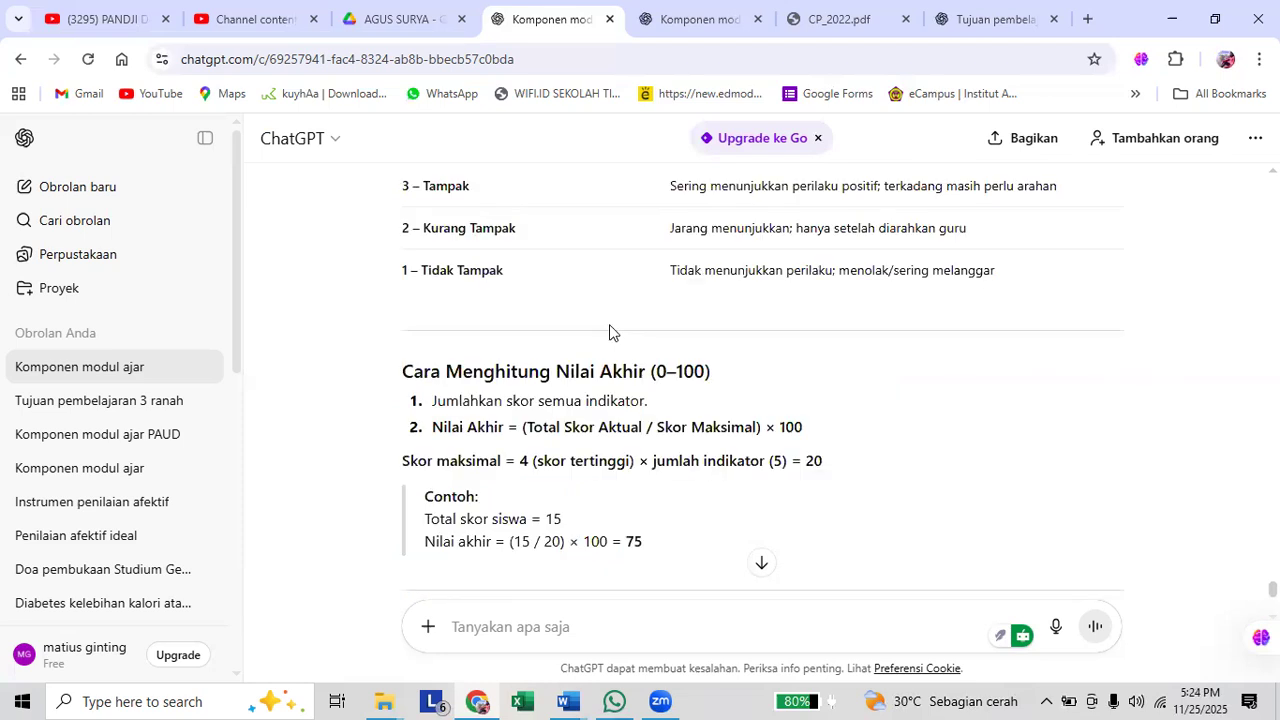
pyautogui.scroll(-2, 610, 332)
pyautogui.scroll(-2, 612, 328)
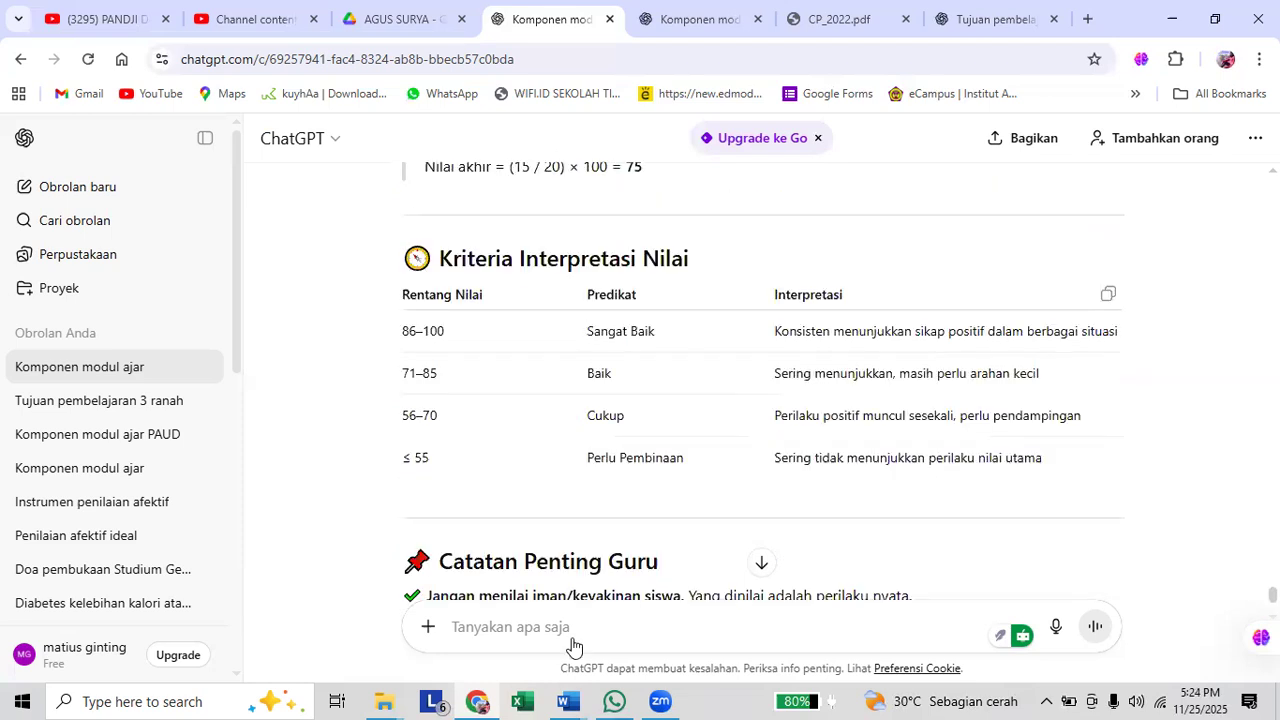
pyautogui.scroll(-3, 575, 645)
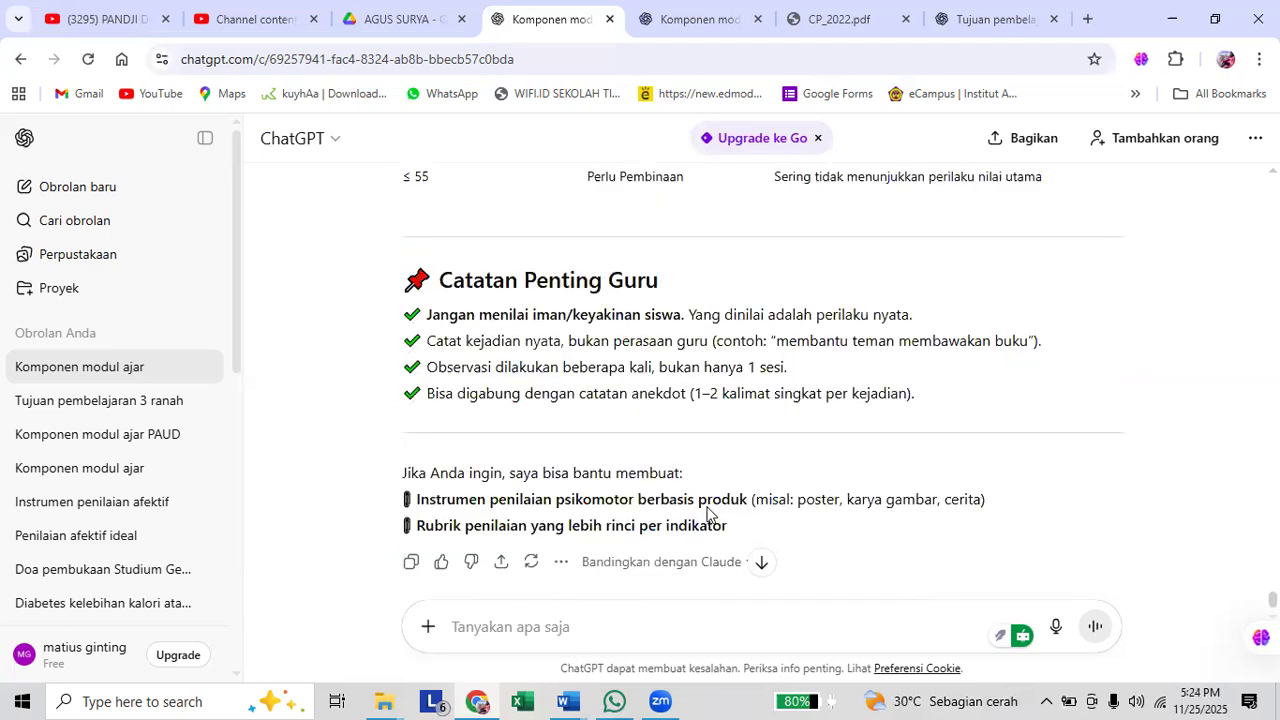
# Review the scoring guide, the "Format Observasi (Checklist Rating)" table and the behaviour indicators once more.
pyautogui.scroll(7, 707, 513)
pyautogui.scroll(2, 707, 513)
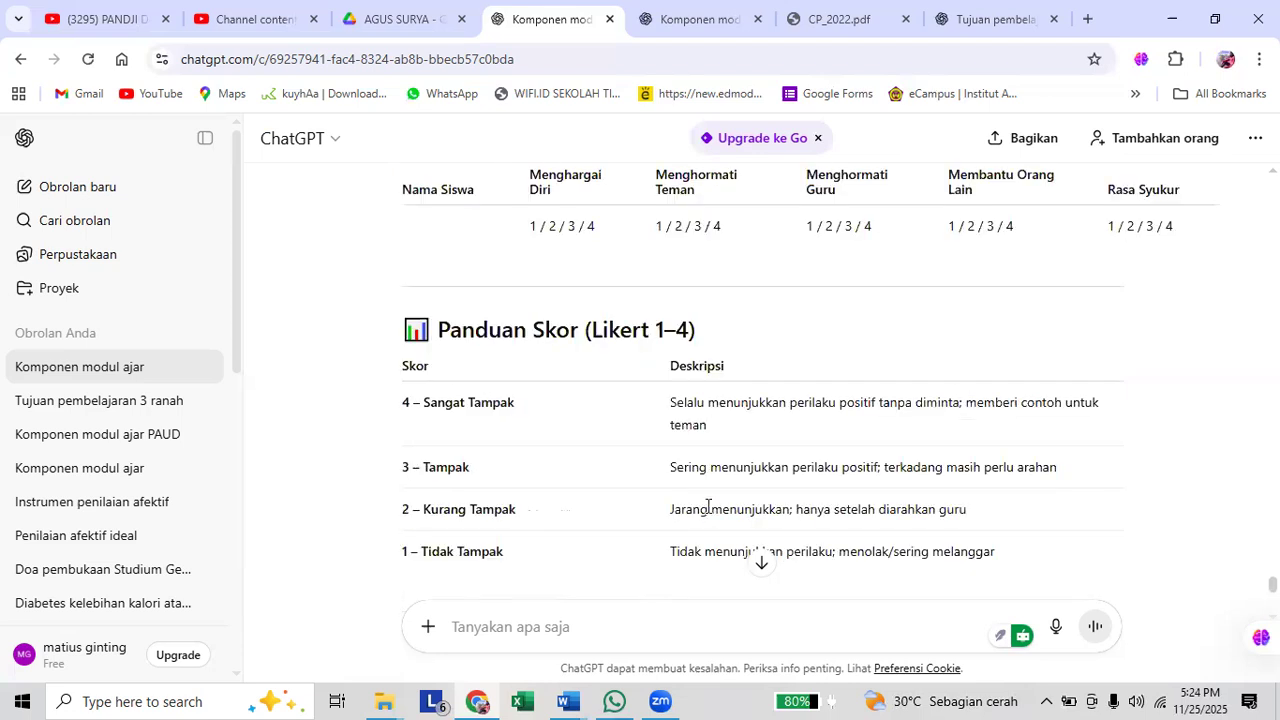
pyautogui.scroll(3, 707, 513)
pyautogui.scroll(1, 619, 490)
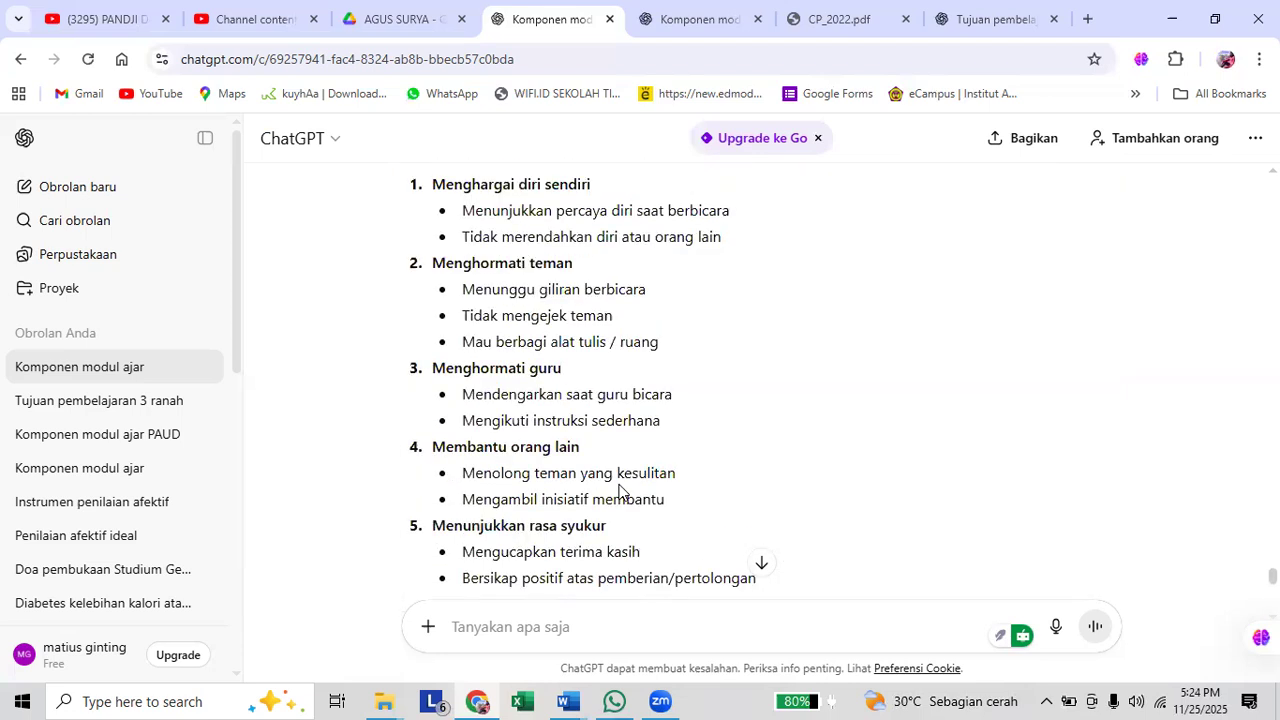
pyautogui.scroll(-3, 619, 490)
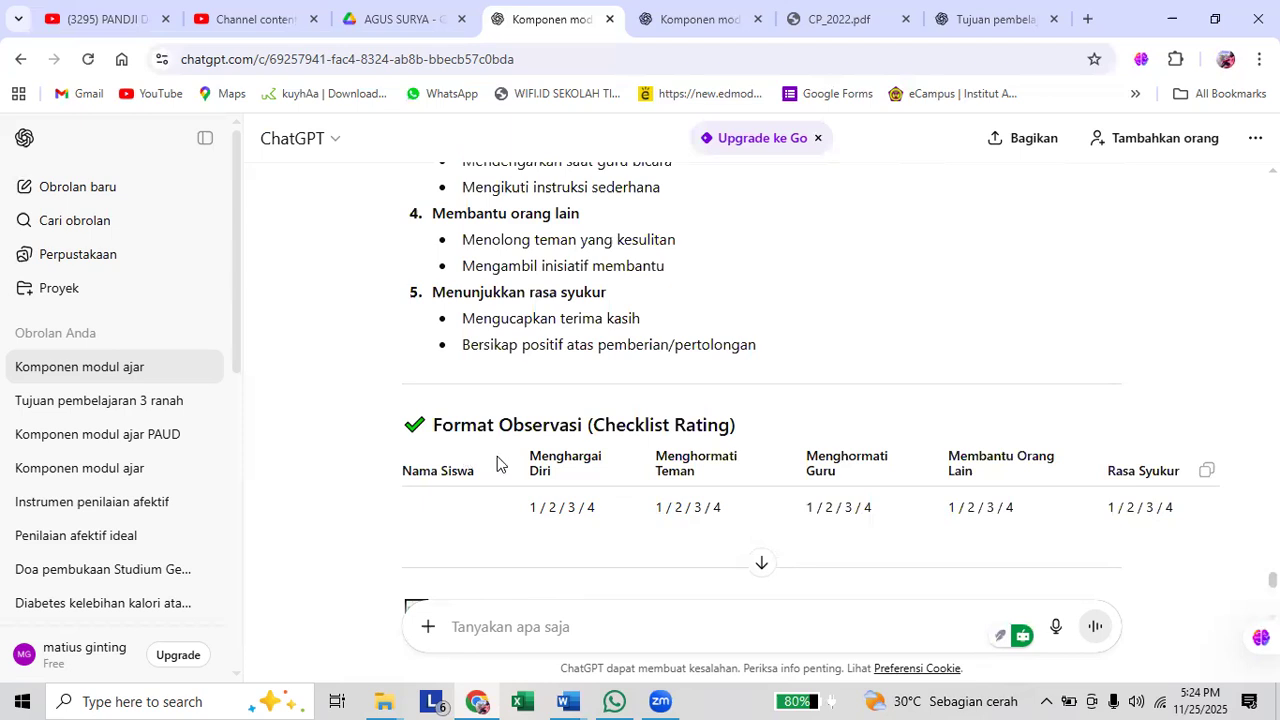
pyautogui.scroll(1, 510, 456)
pyautogui.scroll(4, 566, 414)
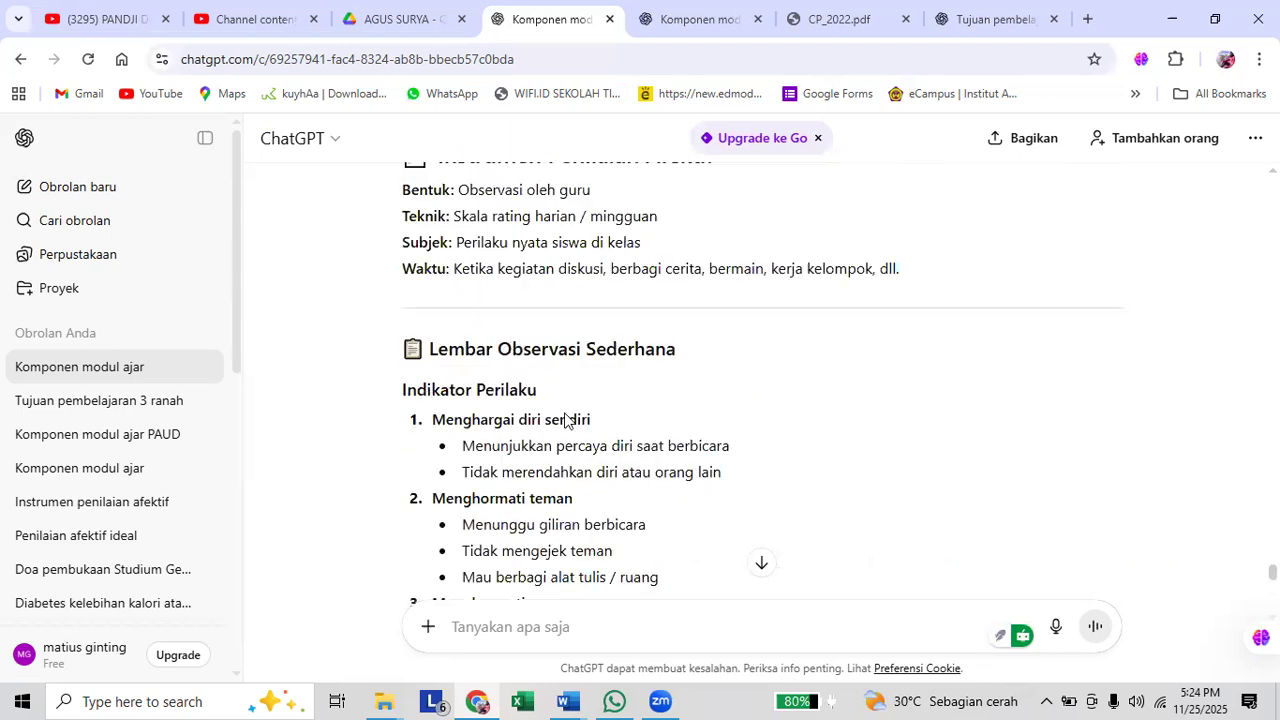
pyautogui.scroll(2, 565, 418)
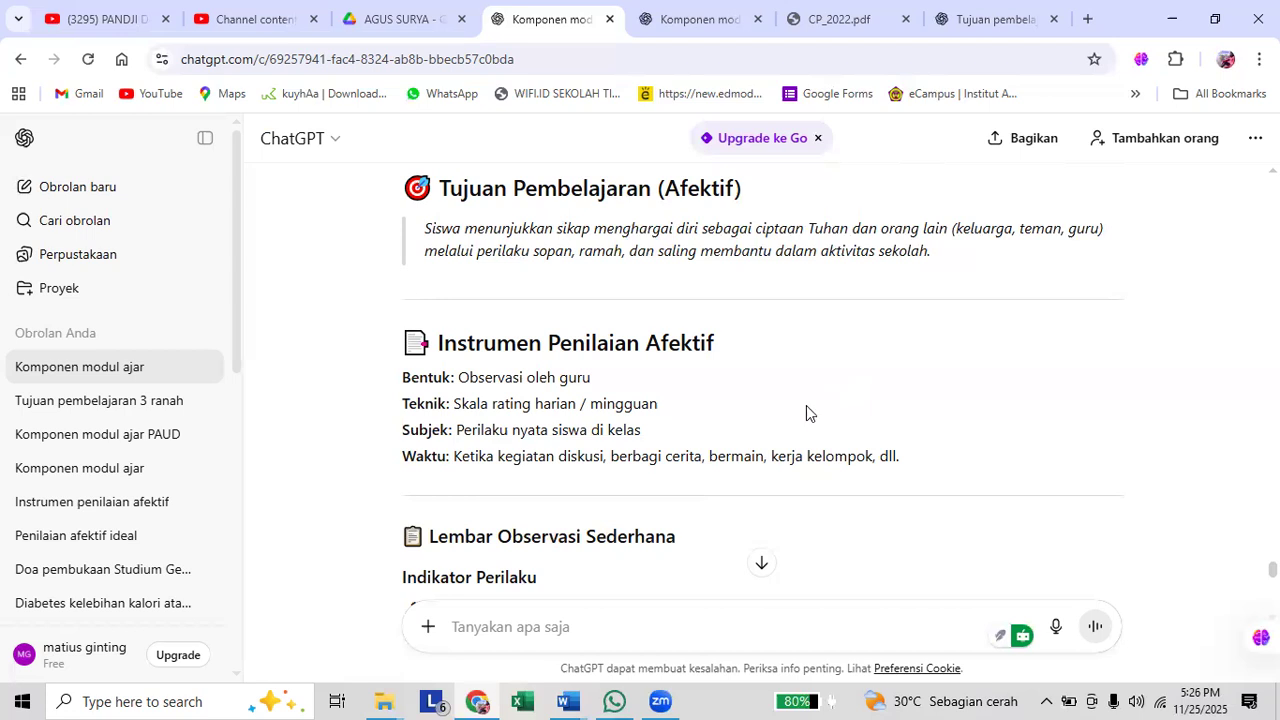
pyautogui.scroll(-1, 786, 428)
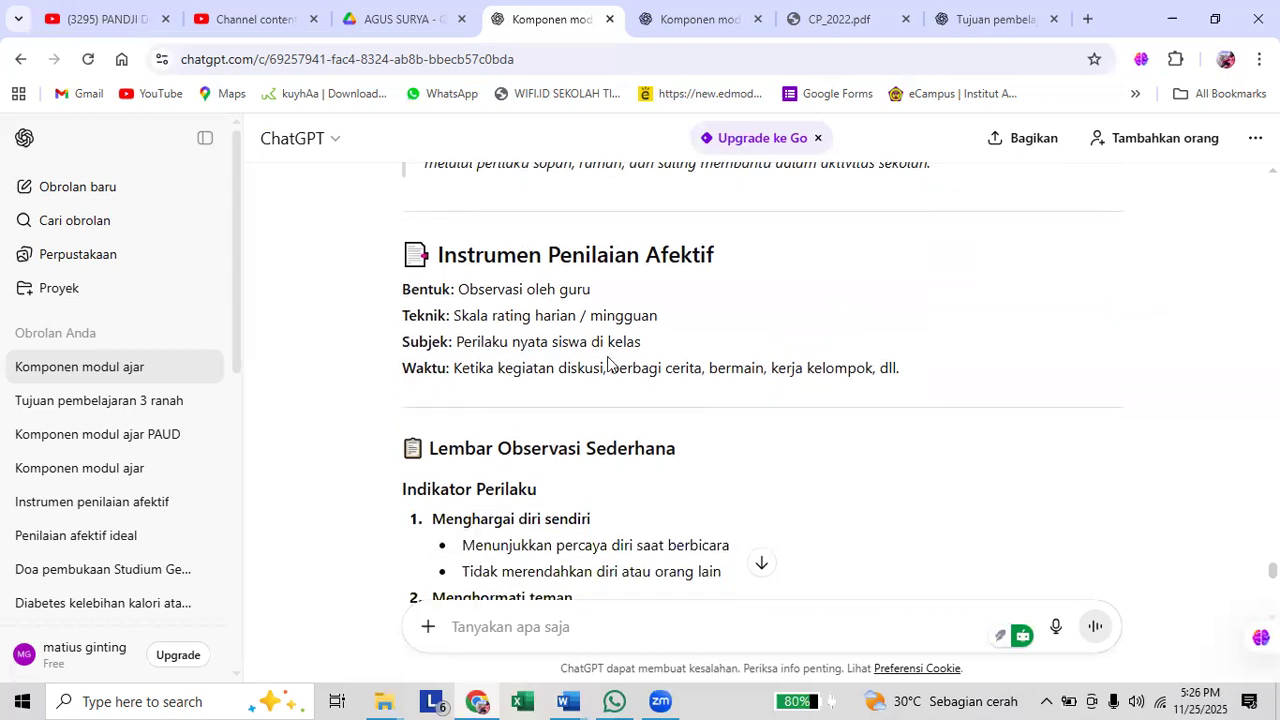
pyautogui.scroll(1, 490, 366)
pyautogui.moveTo(443, 187); pyautogui.dragTo(576, 281)
pyautogui.scroll(-1, 575, 278)
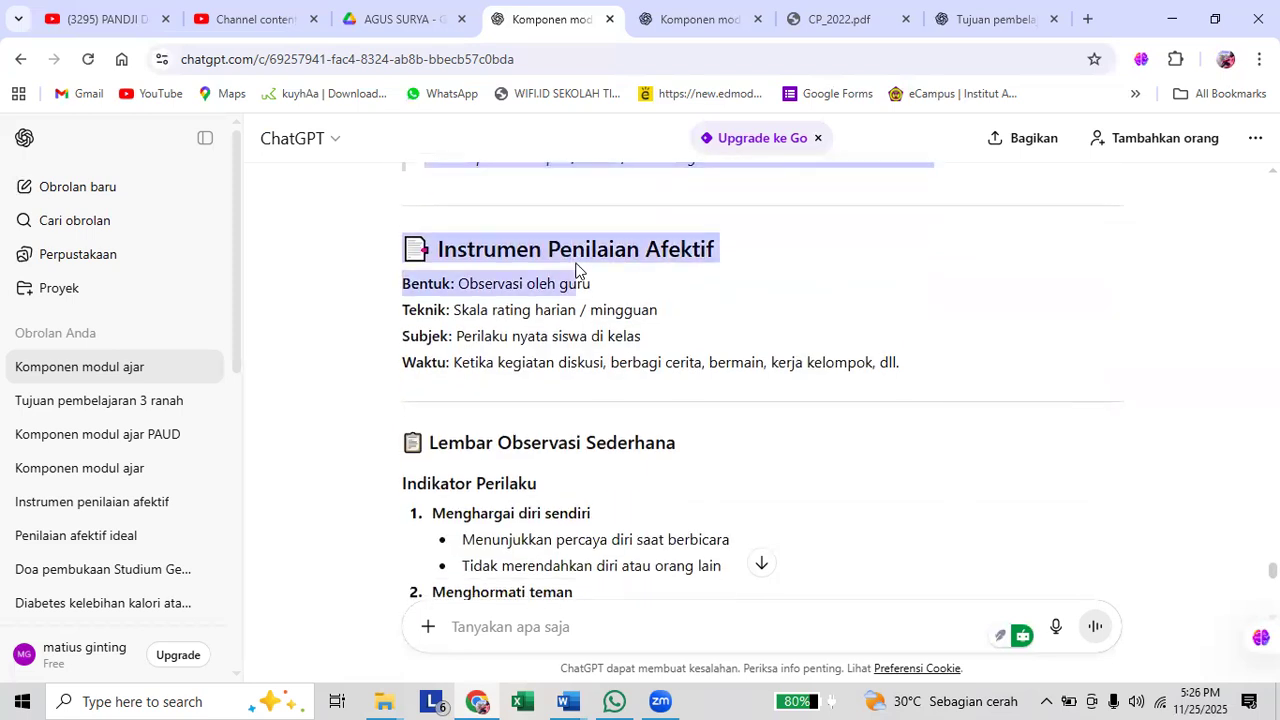
pyautogui.click(459, 258)
# Copy the answer from the "Instrumen Penilaian Afektif" heading through the end of the "Kriteria Interpretasi Nilai" table.
pyautogui.moveTo(437, 250); pyautogui.dragTo(1100, 448)
pyautogui.scroll(-1, 637, 328)
pyautogui.scroll(-6, 651, 331)
pyautogui.scroll(-4, 803, 391)
pyautogui.scroll(-1, 923, 437)
pyautogui.scroll(-2, 977, 337)
pyautogui.scroll(-2, 879, 356)
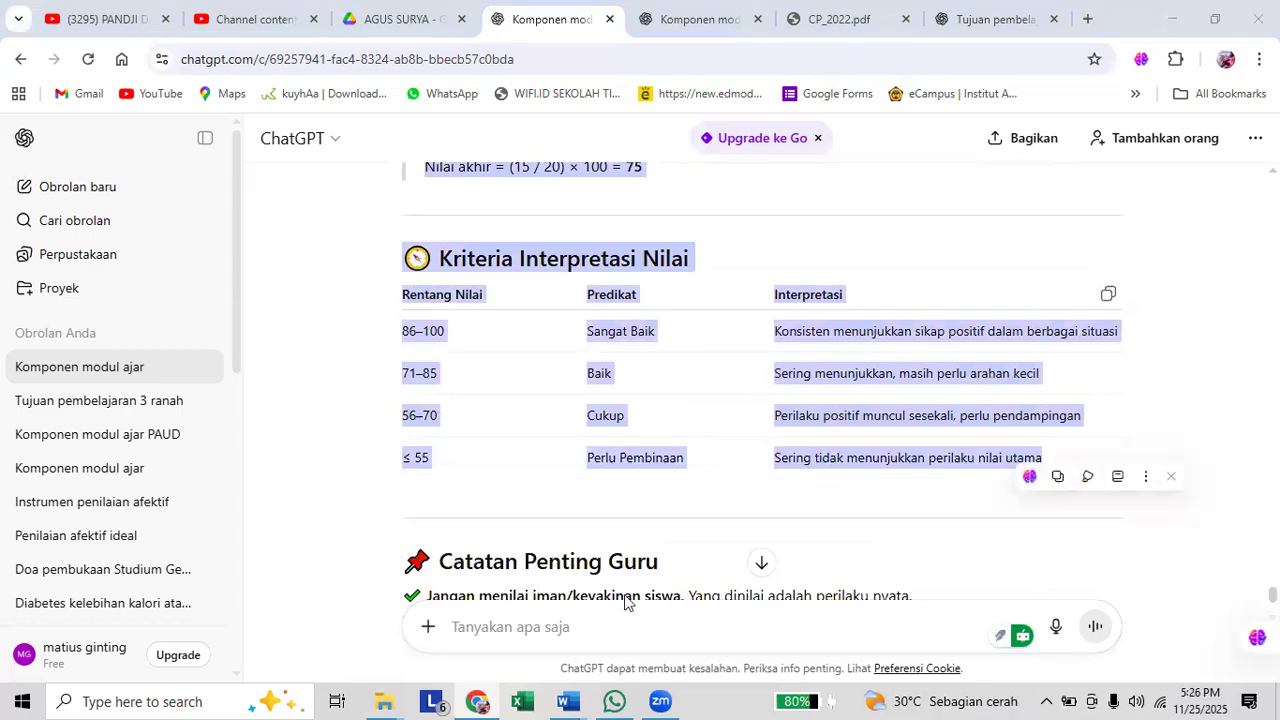
# In Word, paste the copied instrument under "Instrumen Penilaian Afektif" and add the line "INstrumen Penilaian Psikomotor" below it.
pyautogui.hotkey('alt', 'Tab')
pyautogui.hotkey('ctrl', 'v')
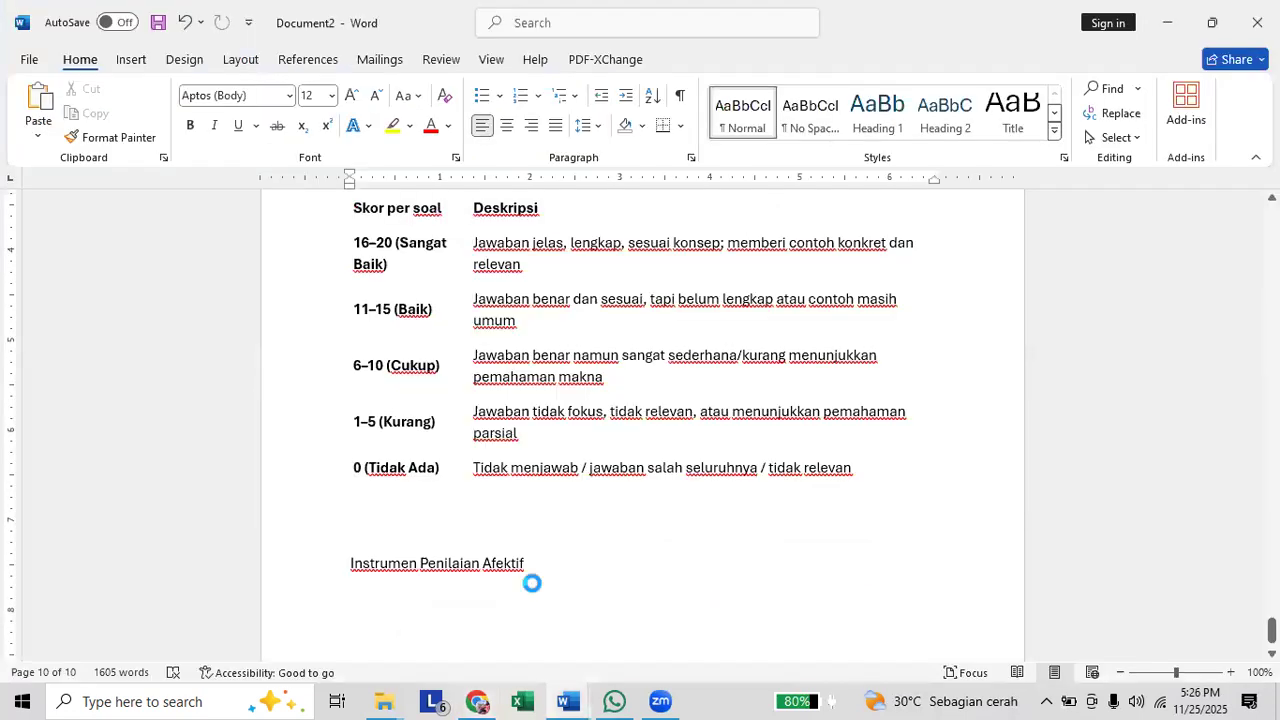
pyautogui.press('Return')
pyautogui.write('INstrumen Penilaian Psikomotor')
pyautogui.press('Return')
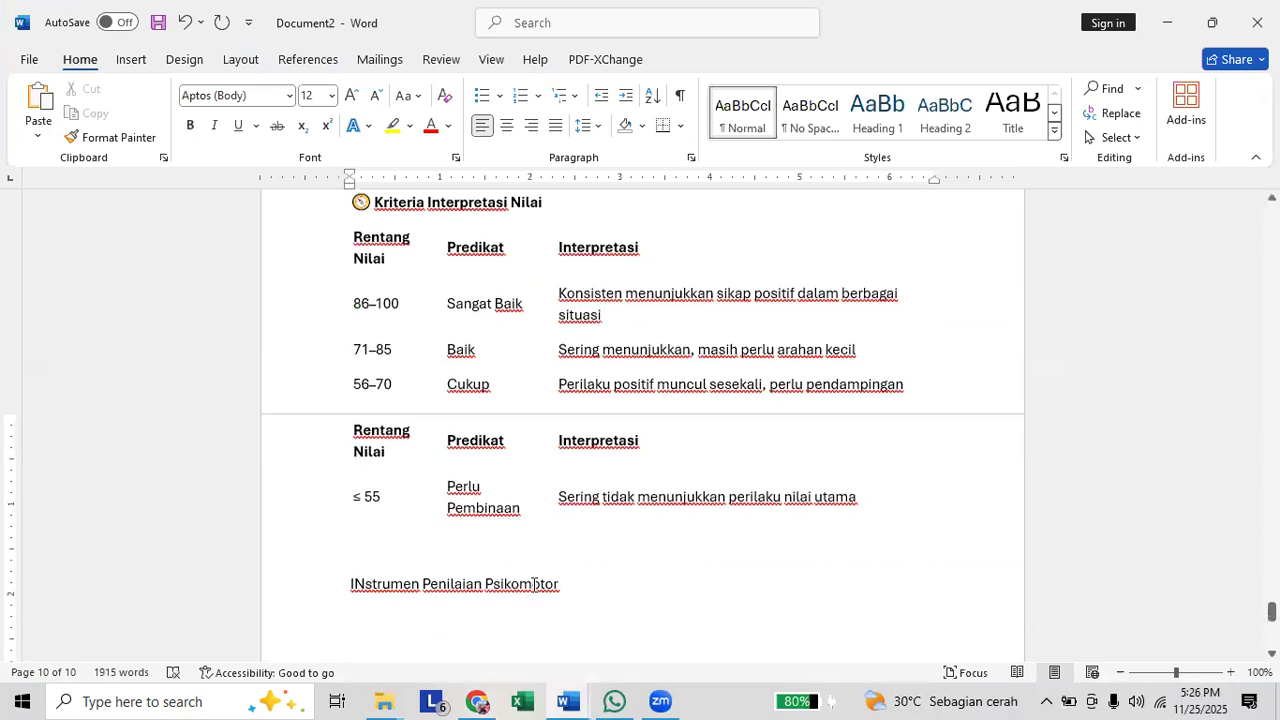
# Switch back to ChatGPT and go to the end of the affective answer.
pyautogui.click(660, 700)
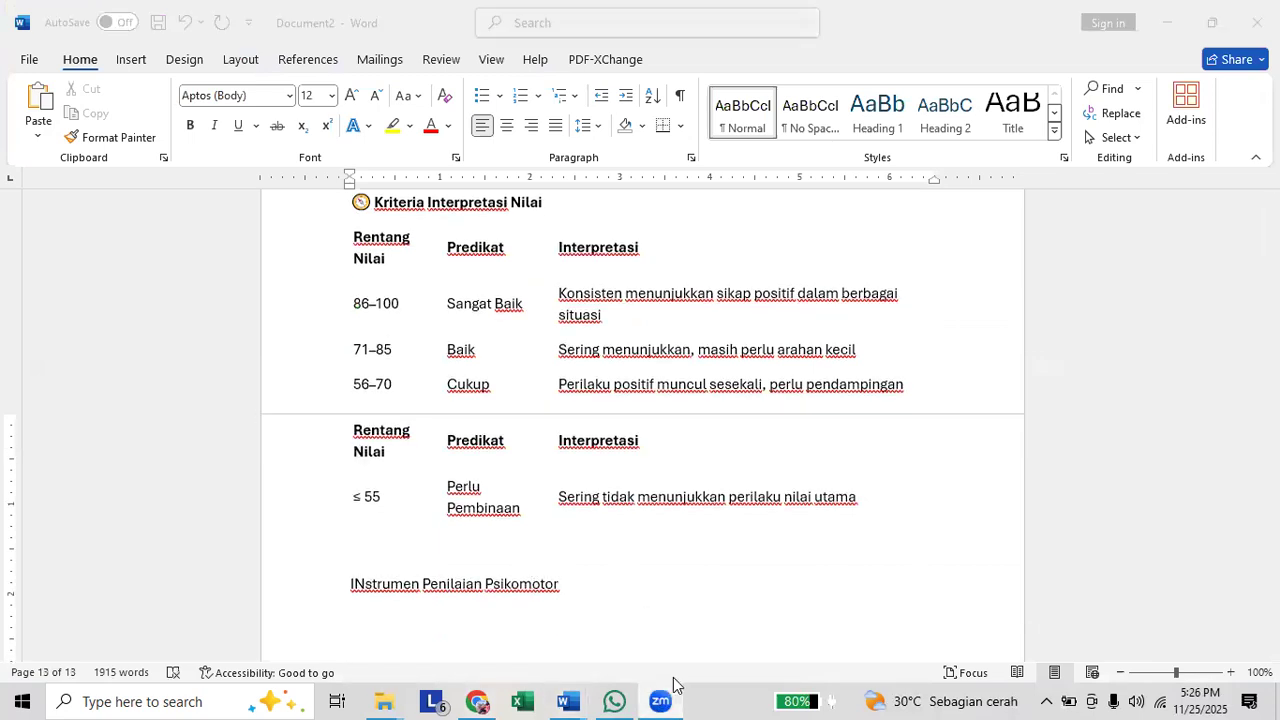
pyautogui.click(472, 700)
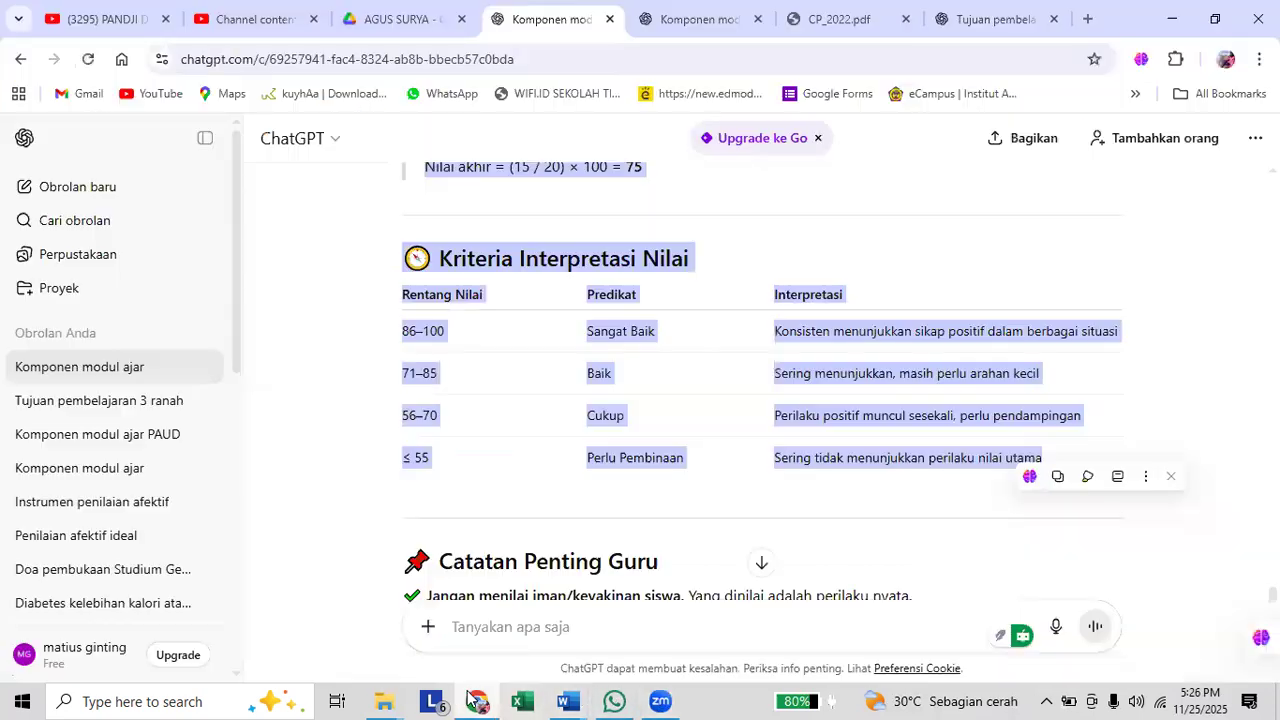
pyautogui.scroll(-3, 789, 510)
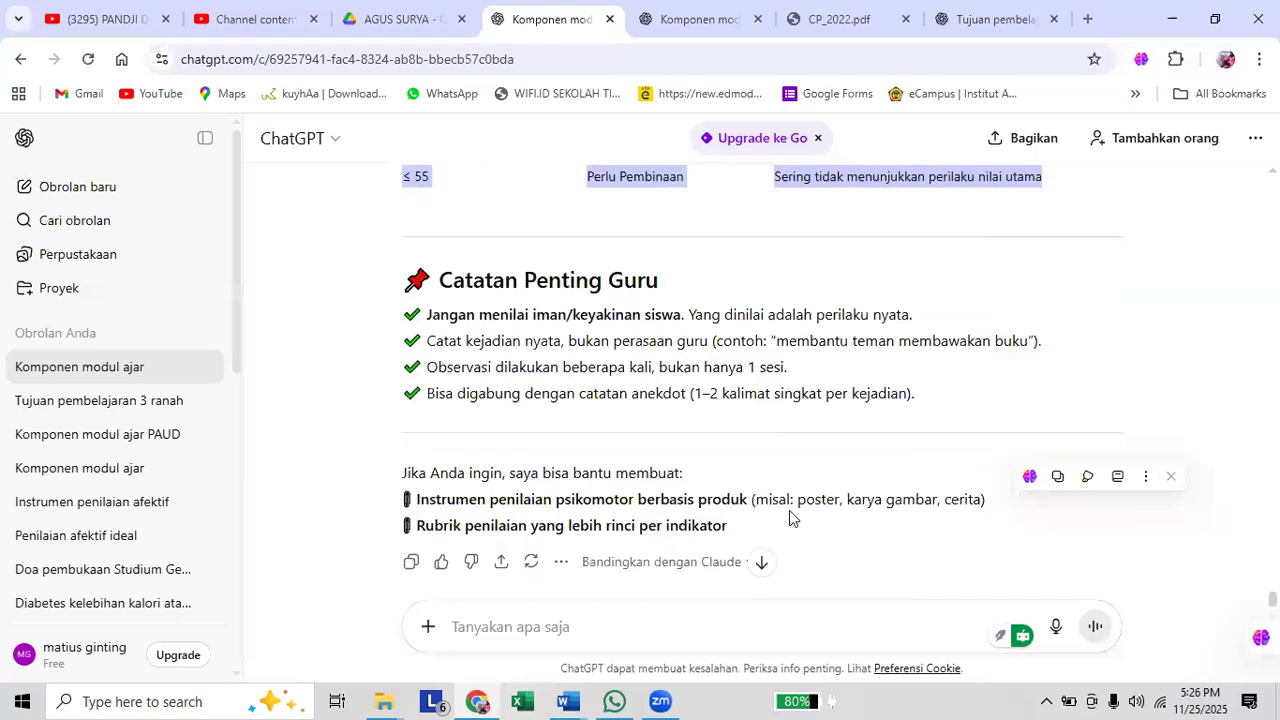
pyautogui.click(740, 605)
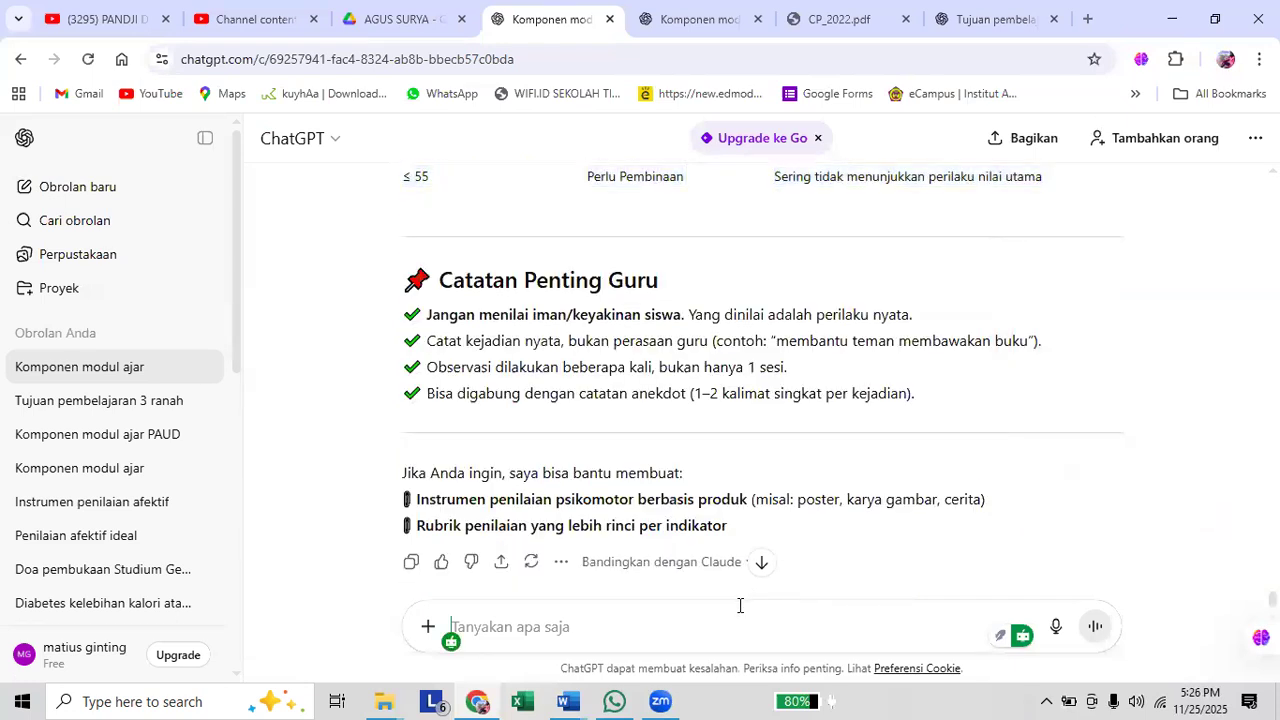
pyautogui.write('bantu saya memb')
pyautogui.press('BackSpace')
pyautogui.press('BackSpace')
pyautogui.press('BackSpace')
pyautogui.press('BackSpace')
pyautogui.press('BackSpace')
pyautogui.press('BackSpace')
pyautogui.press('BackSpace')
pyautogui.press('BackSpace')
pyautogui.press('BackSpace')
pyautogui.press('BackSpace')
pyautogui.press('BackSpace')
pyautogui.press('BackSpace')
pyautogui.press('BackSpace')
pyautogui.press('BackSpace')
pyautogui.press('BackSpace')
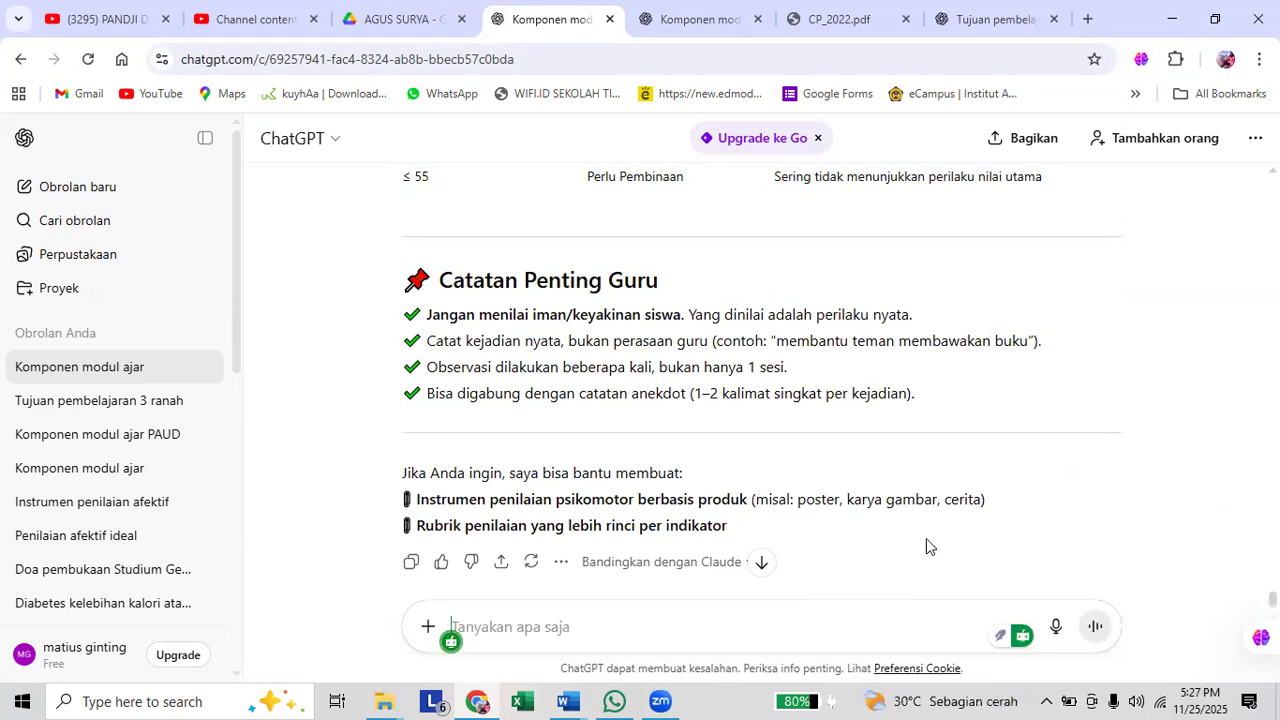
# Copy the text of the earlier affective instrument prompt into a new message.
pyautogui.scroll(15, 926, 546)
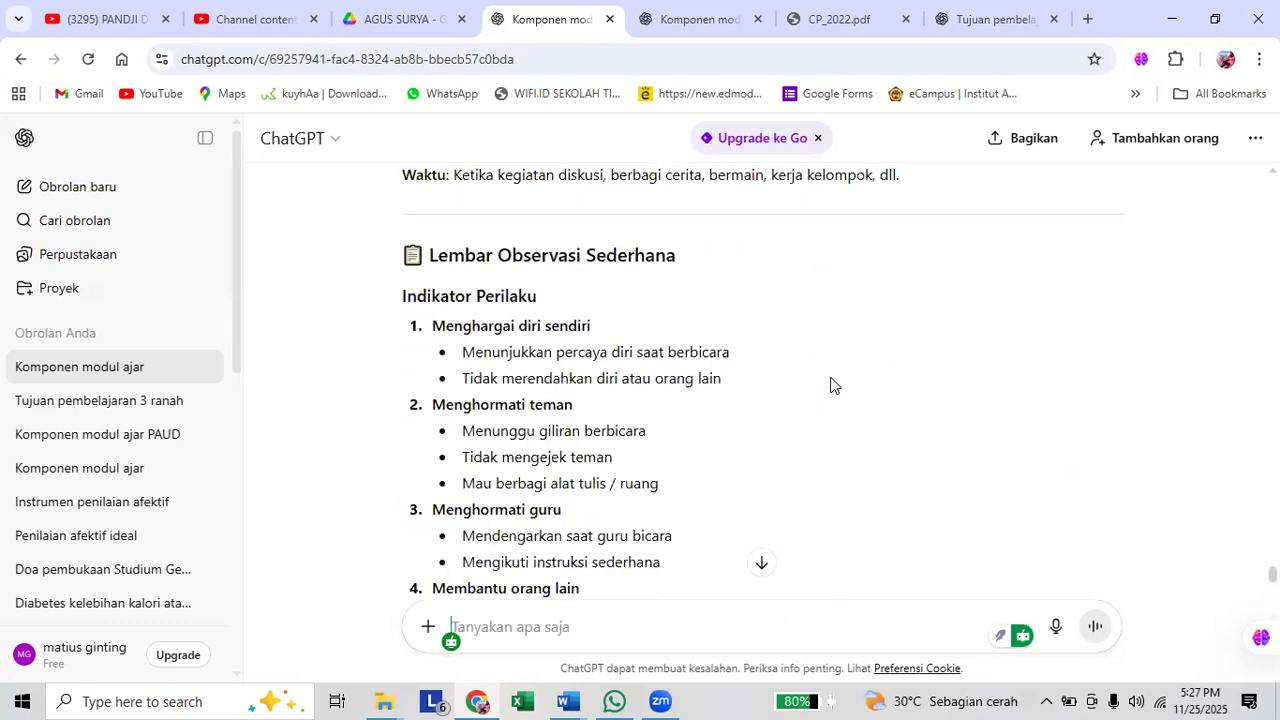
pyautogui.scroll(-8, 830, 385)
pyautogui.scroll(2, 700, 552)
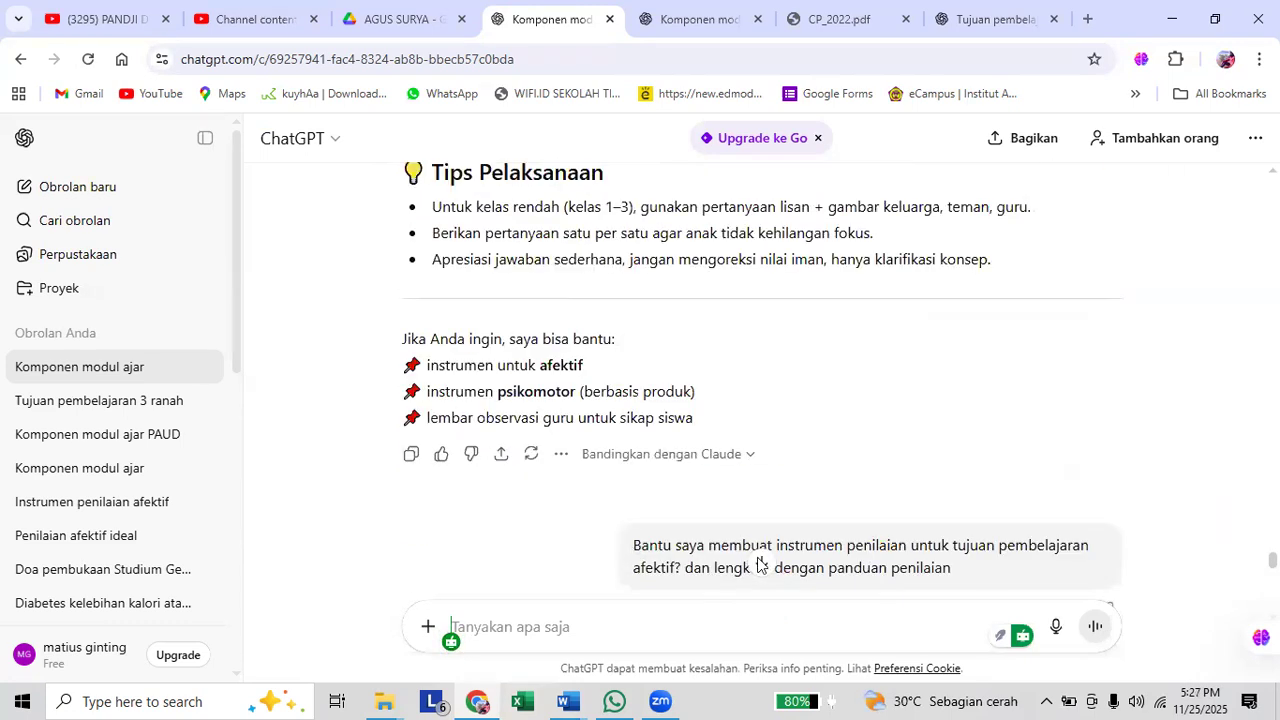
pyautogui.tripleClick(996, 587)
pyautogui.hotkey('ctrl', 'c')
pyautogui.scroll(-10, 553, 583)
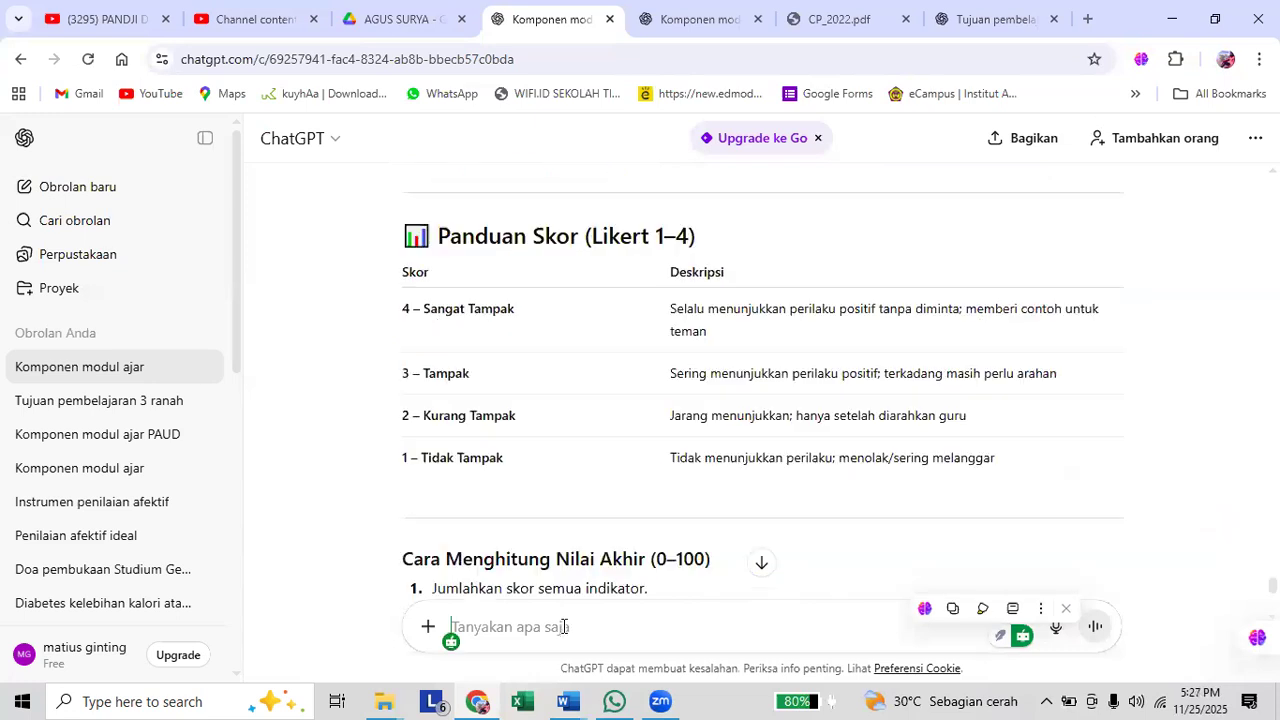
pyautogui.hotkey('ctrl', 'v')
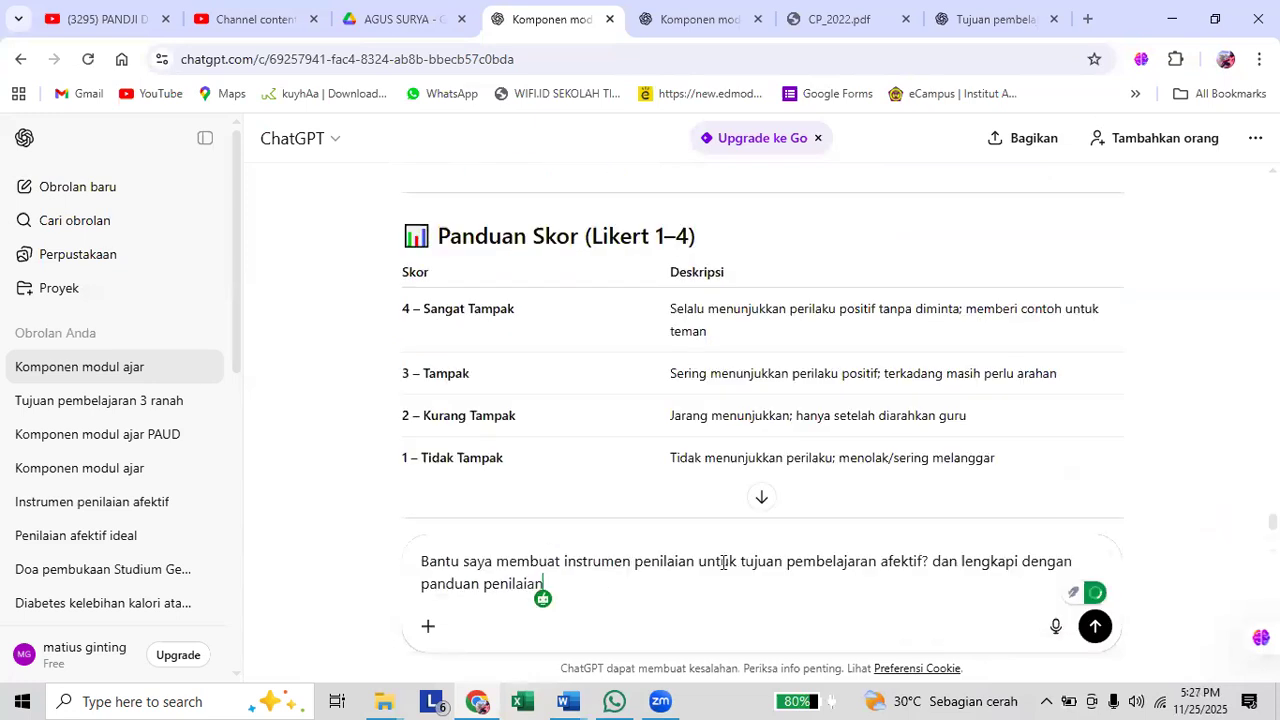
# Change "afektif" to "psikomotor" in the drafted prompt so it asks for a psychomotor assessment instrument with a scoring guide.
pyautogui.doubleClick(893, 557)
pyautogui.write('psikom')
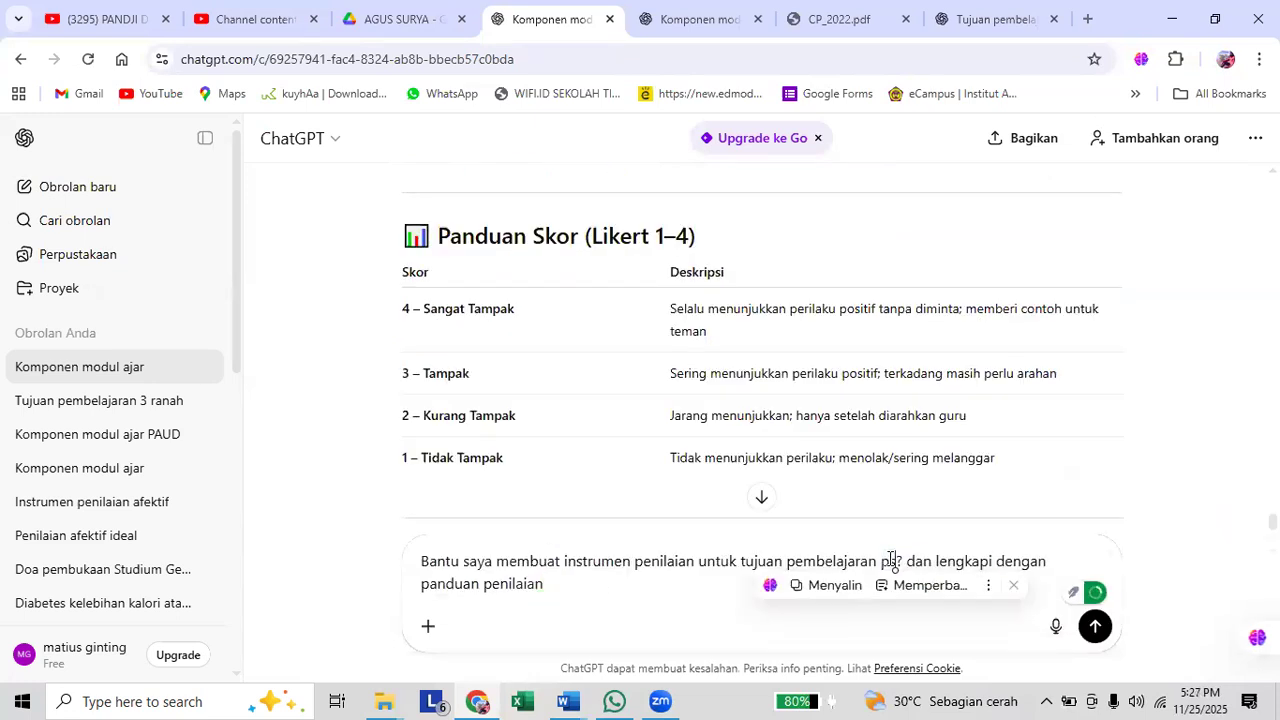
pyautogui.write('otor')
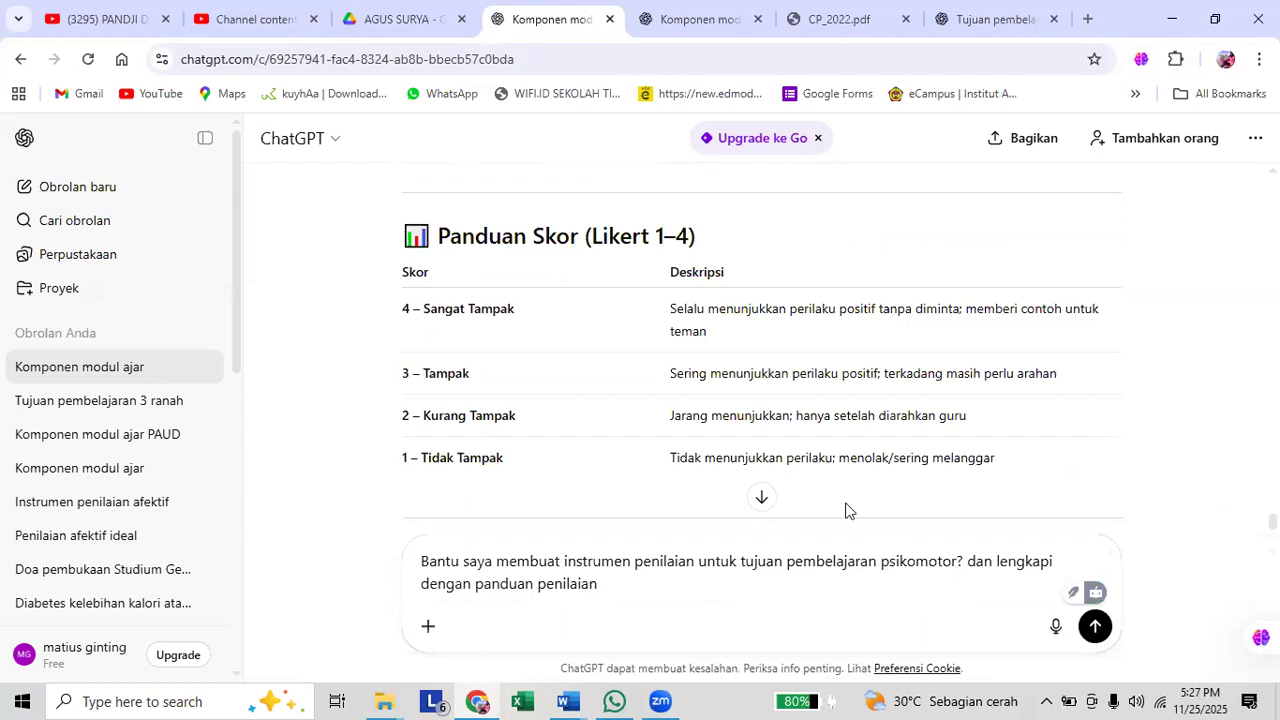
# Look back through the earlier ChatGPT answers, from the affective and cognitive instruments to the detailed learning steps and the media suggestions.
pyautogui.scroll(2, 853, 482)
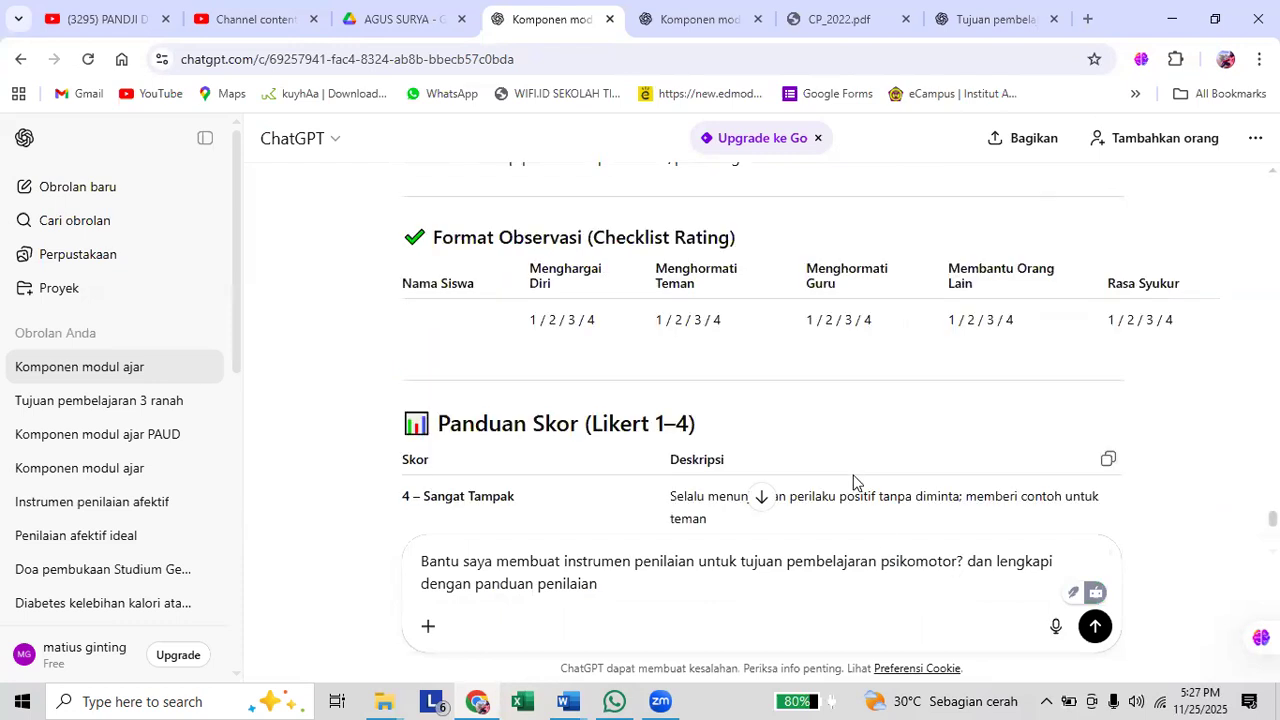
pyautogui.scroll(4, 853, 484)
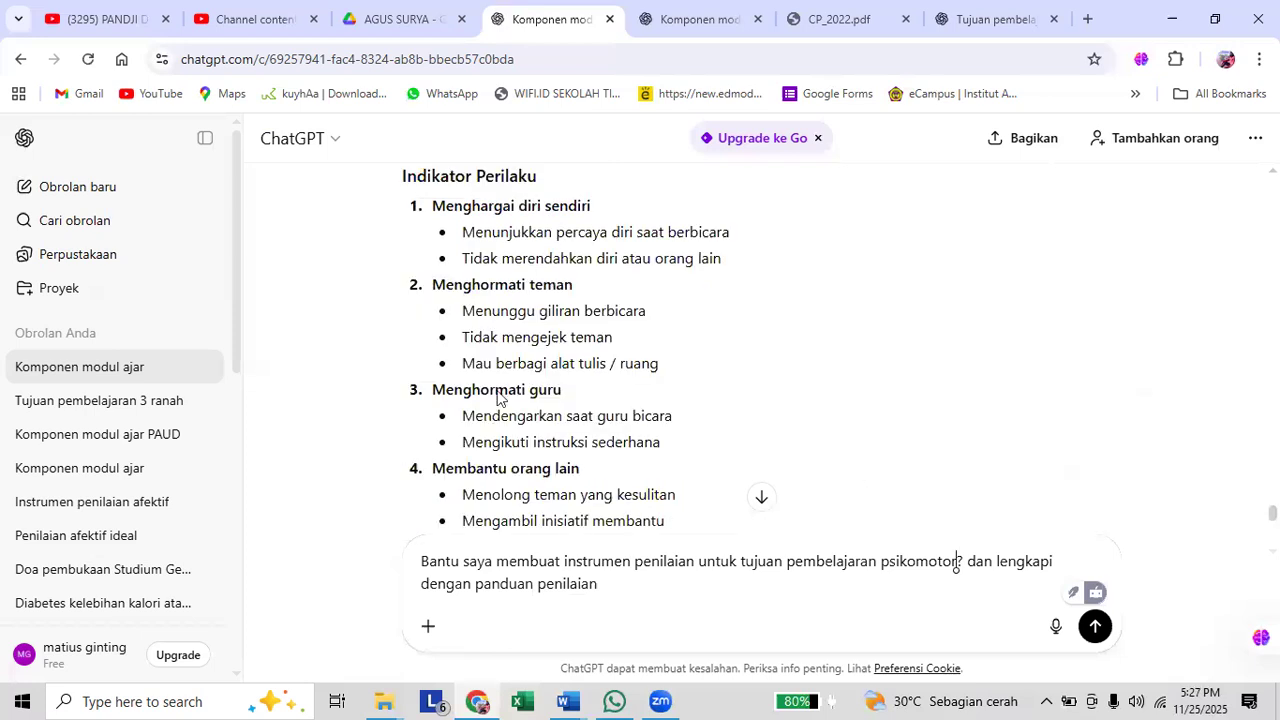
pyautogui.scroll(9, 570, 375)
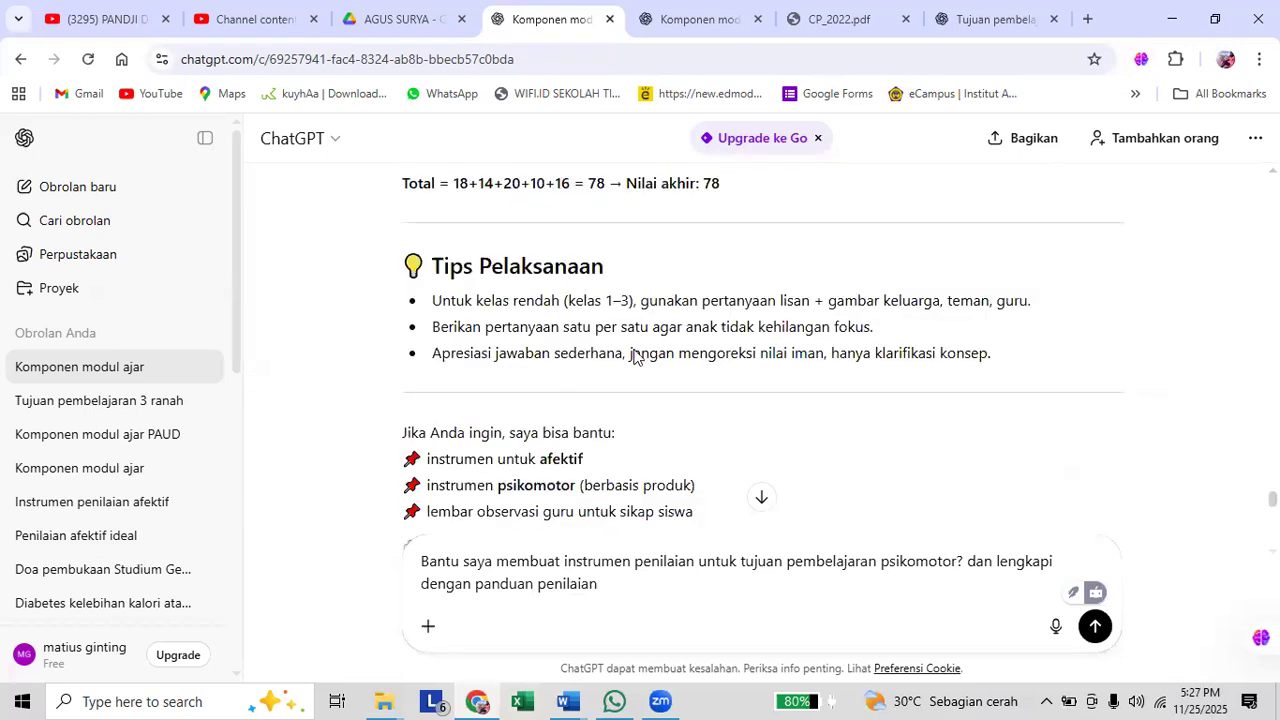
pyautogui.scroll(10, 634, 351)
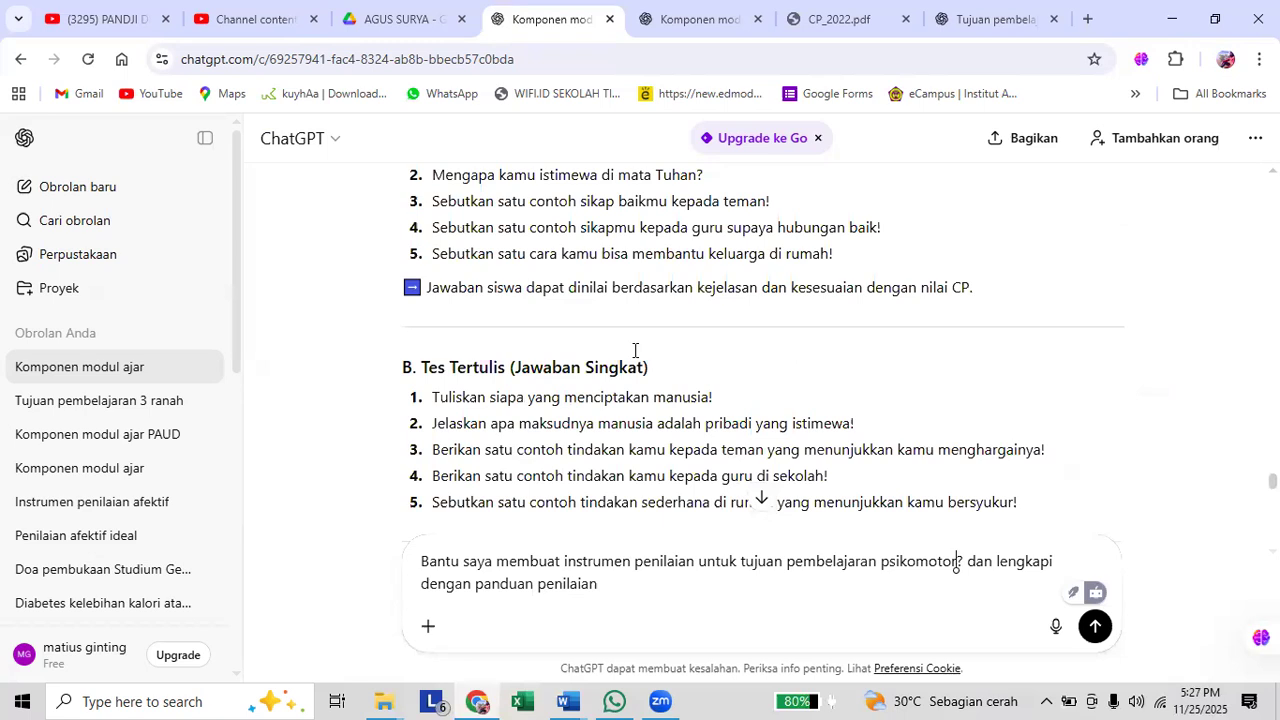
pyautogui.scroll(5, 634, 351)
pyautogui.scroll(5, 634, 351)
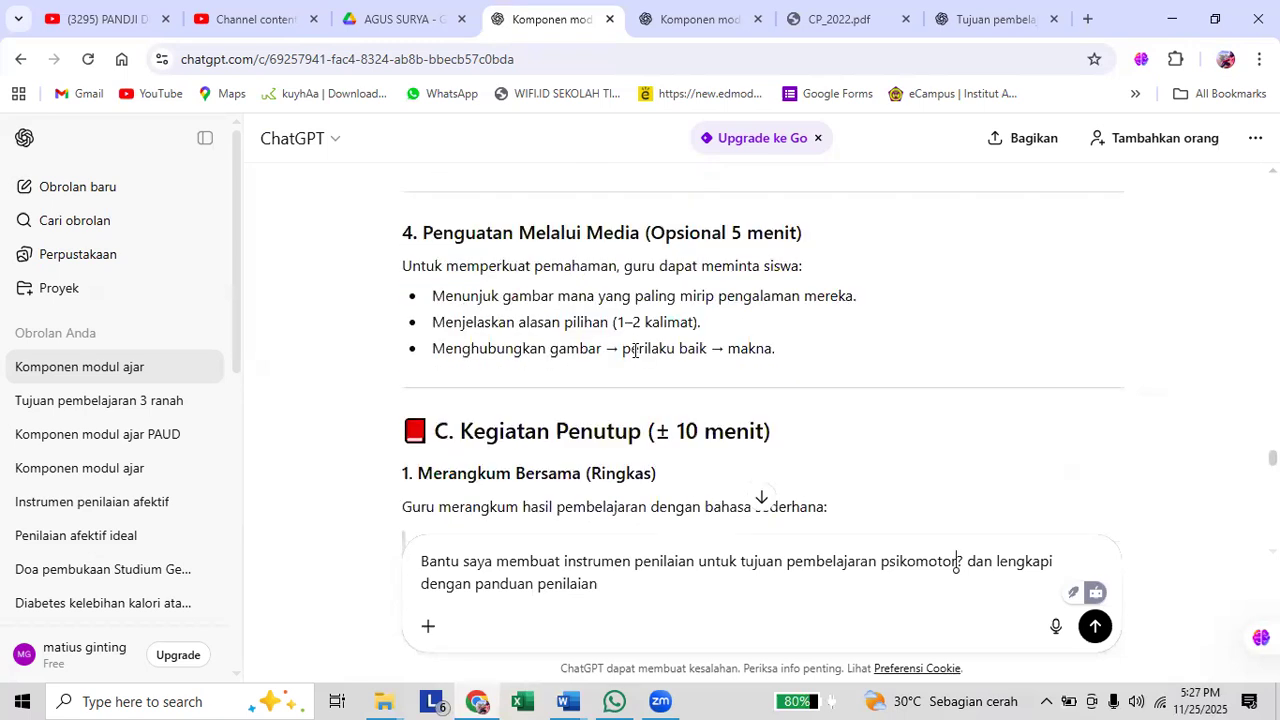
pyautogui.scroll(5, 634, 351)
pyautogui.scroll(2, 636, 357)
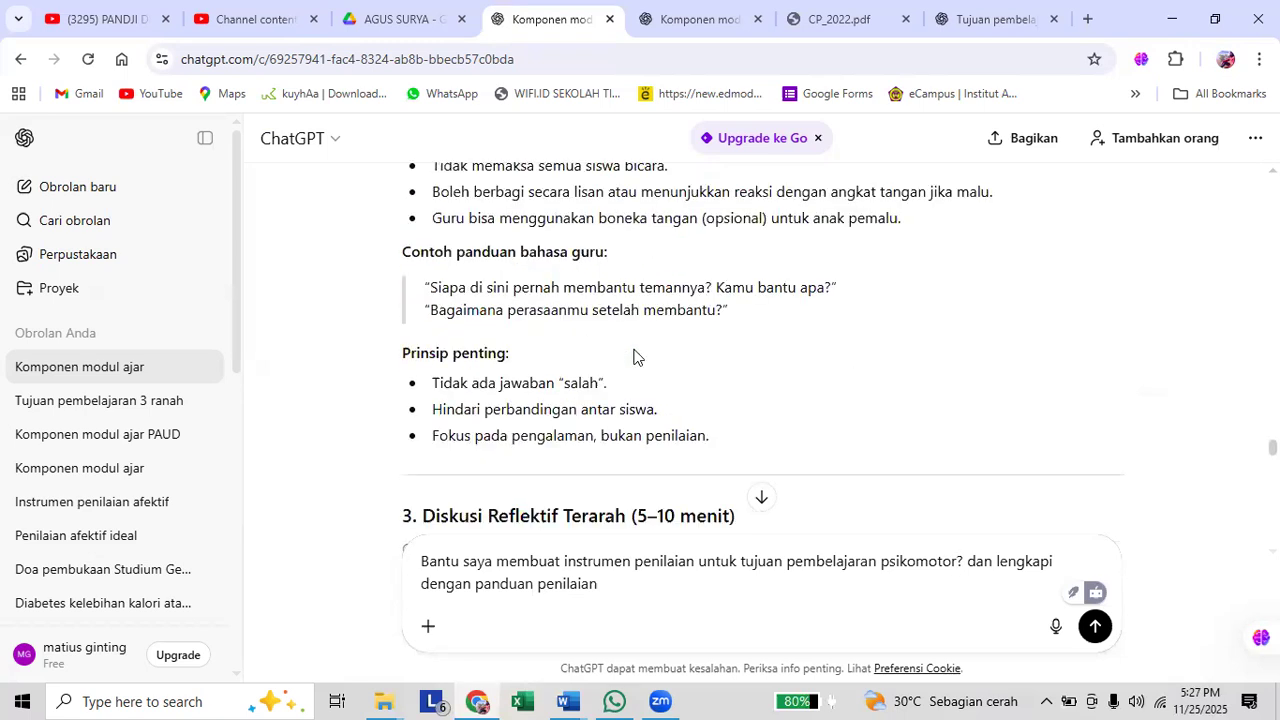
pyautogui.scroll(-2, 634, 357)
pyautogui.scroll(-1, 634, 357)
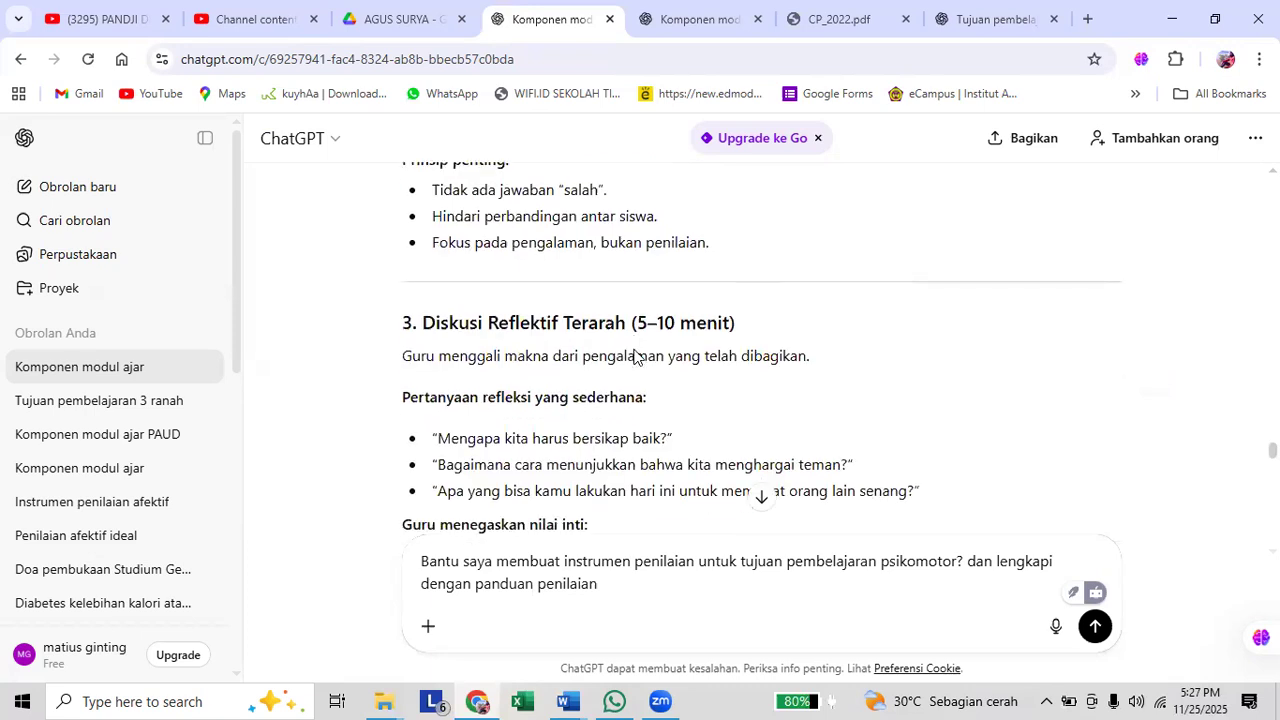
pyautogui.scroll(-5, 634, 357)
pyautogui.scroll(-3, 635, 351)
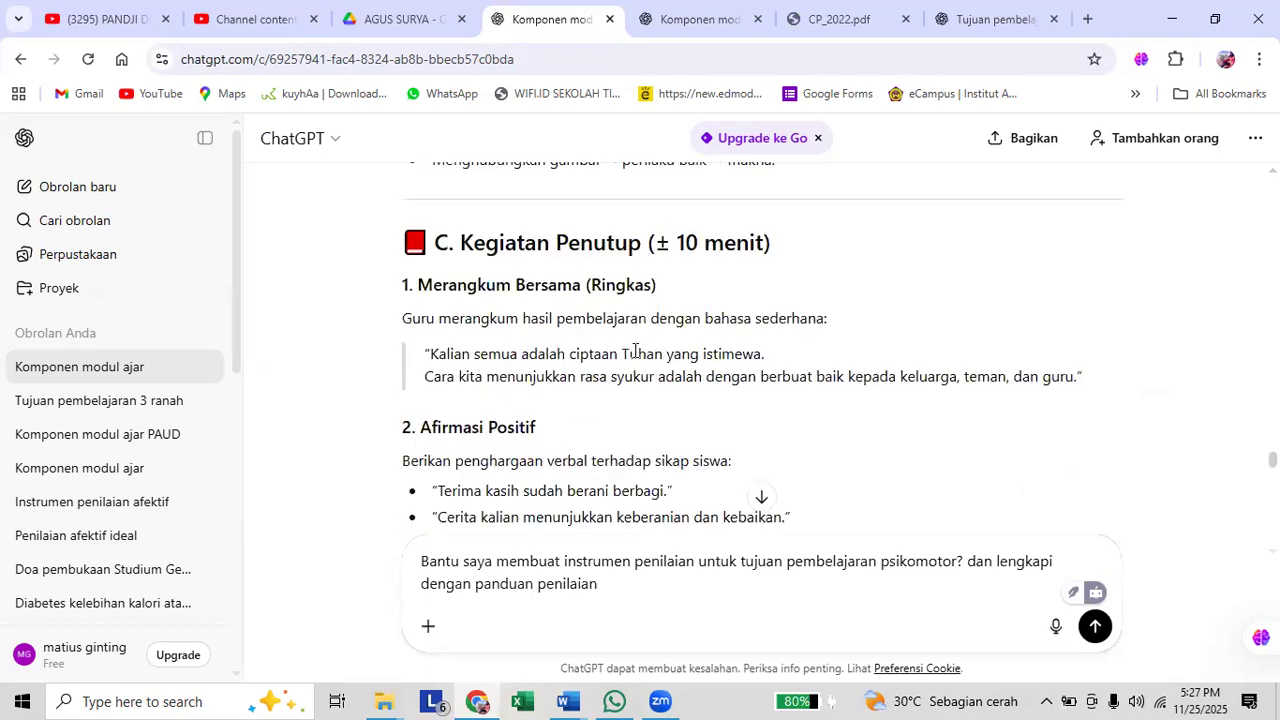
pyautogui.click(956, 562)
pyautogui.scroll(2, 635, 351)
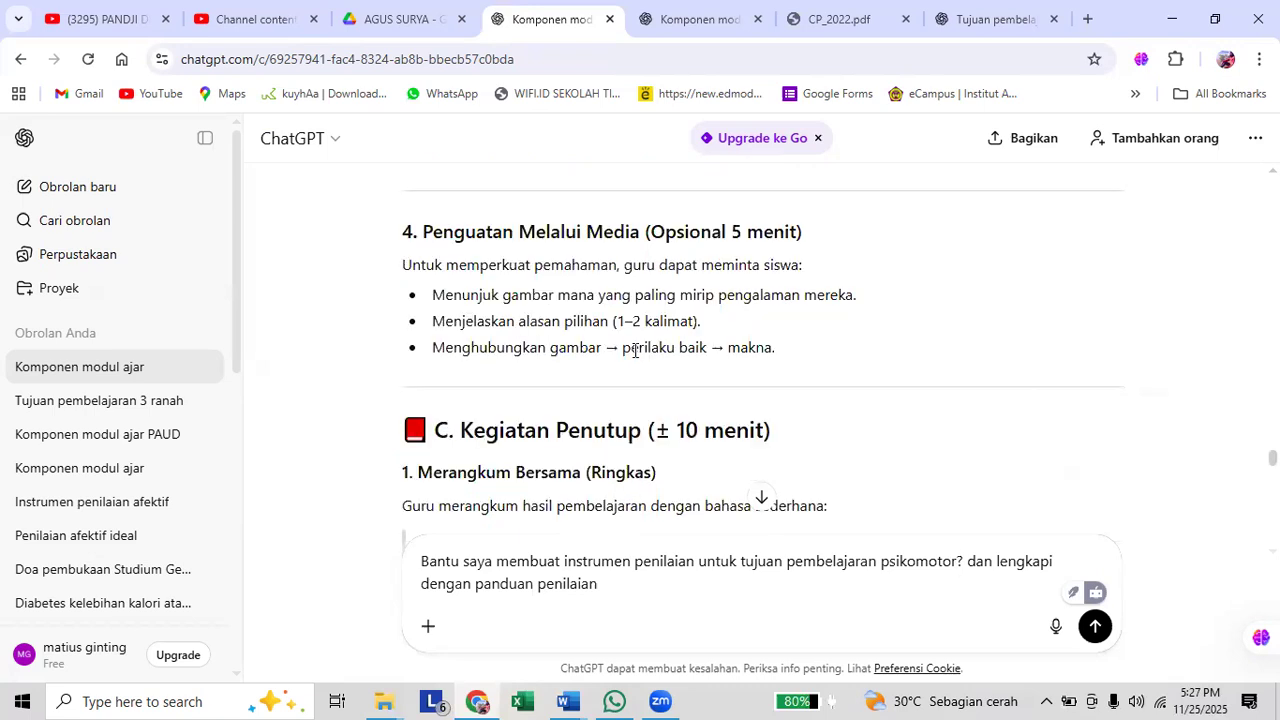
pyautogui.scroll(2, 636, 354)
pyautogui.scroll(2, 634, 357)
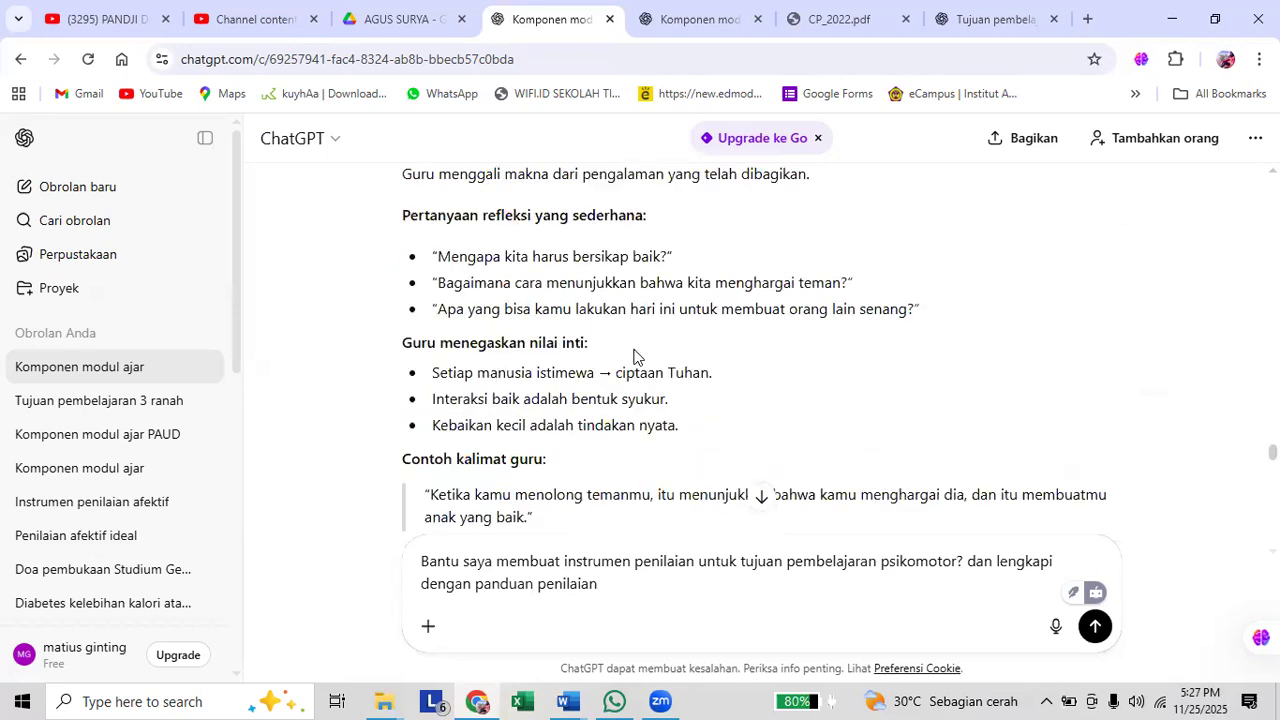
pyautogui.scroll(1, 634, 357)
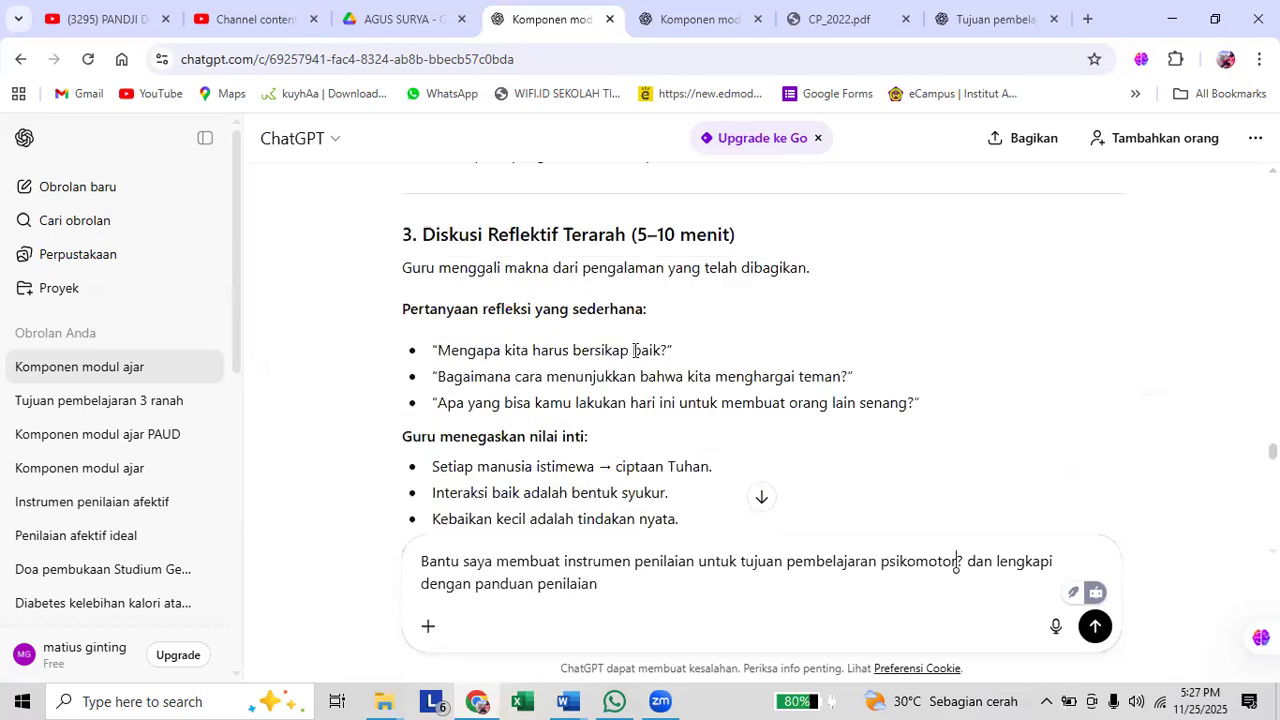
pyautogui.scroll(-5, 634, 351)
pyautogui.scroll(-1, 634, 355)
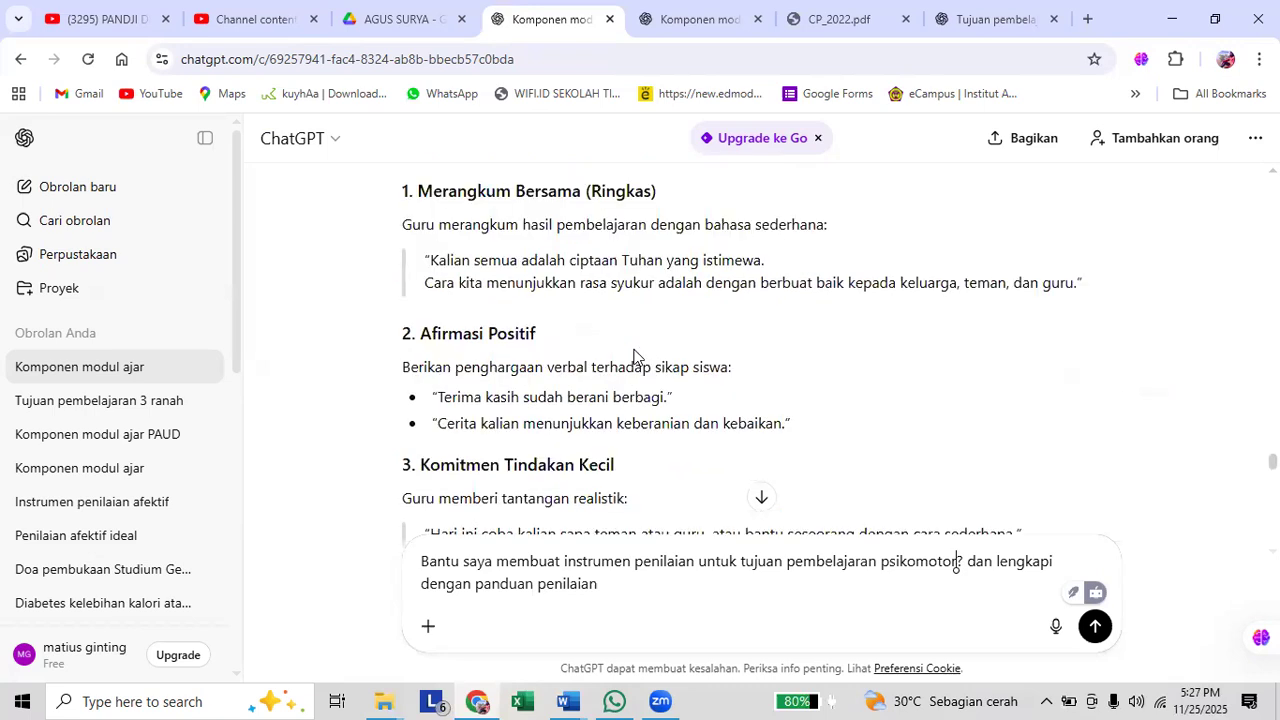
pyautogui.scroll(-1, 634, 357)
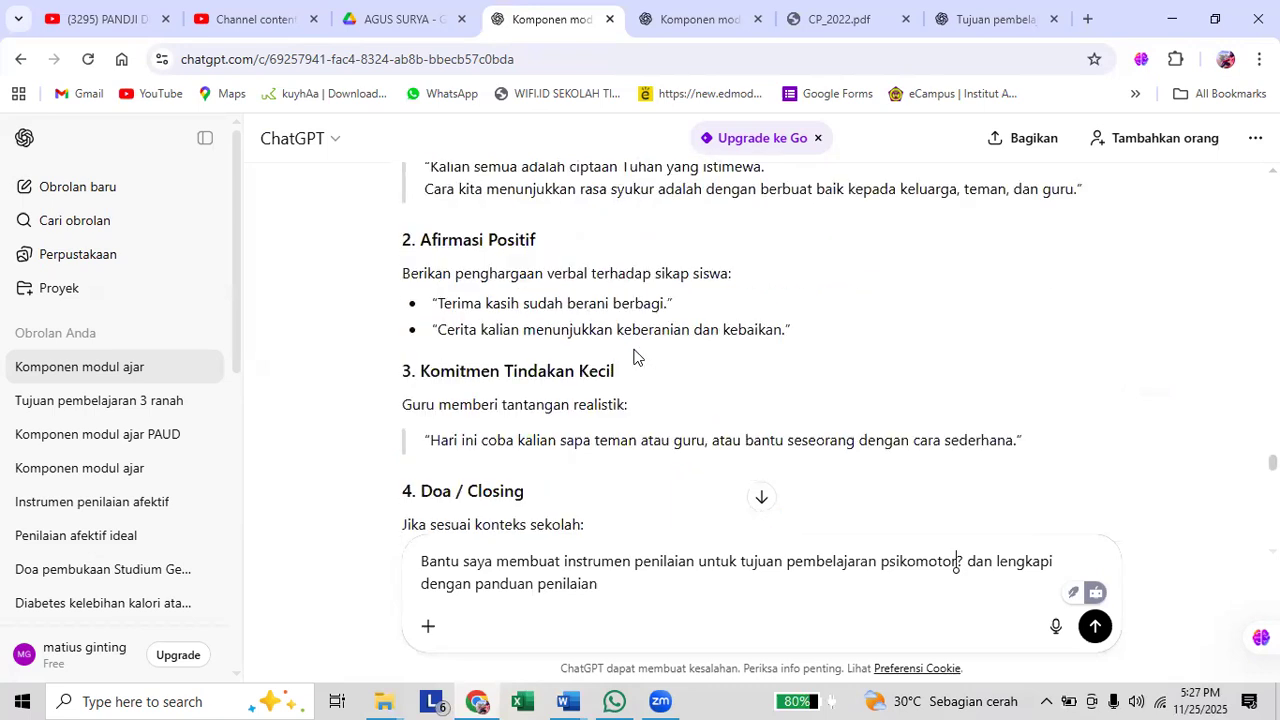
pyautogui.scroll(3, 634, 355)
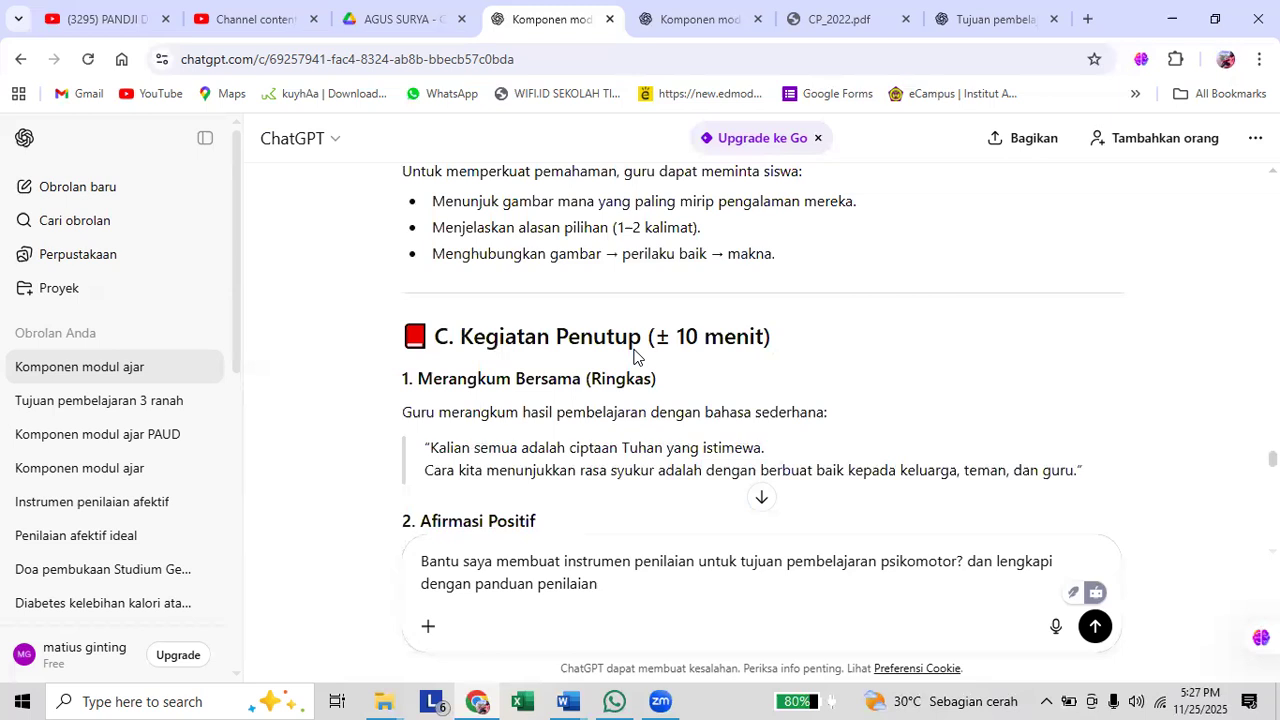
pyautogui.scroll(3, 640, 354)
pyautogui.scroll(1, 652, 353)
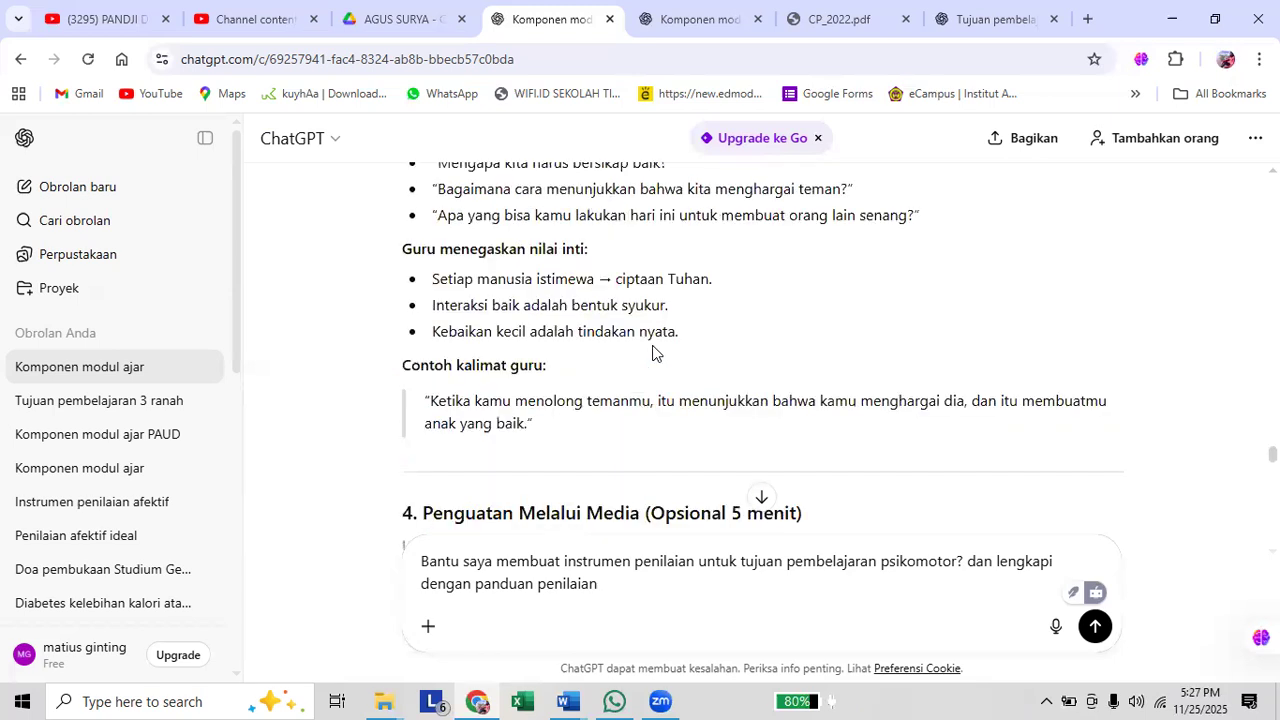
pyautogui.scroll(2, 652, 347)
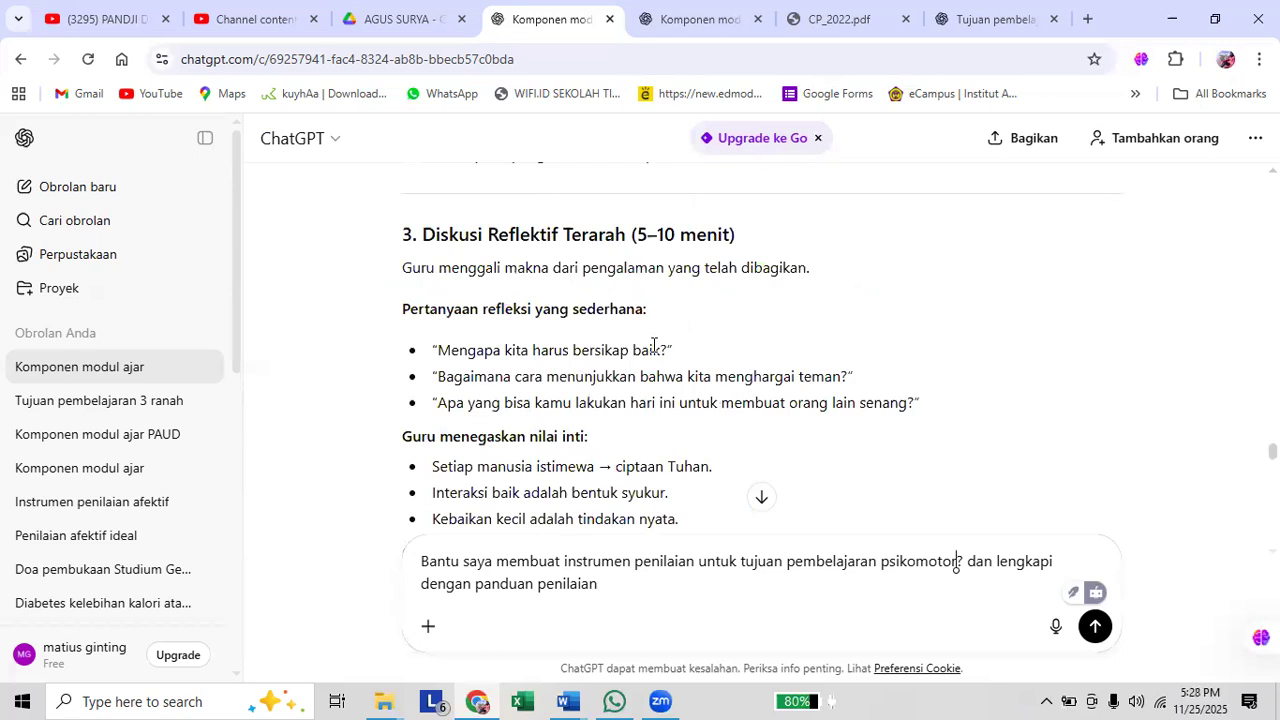
pyautogui.scroll(2, 653, 347)
pyautogui.scroll(2, 652, 350)
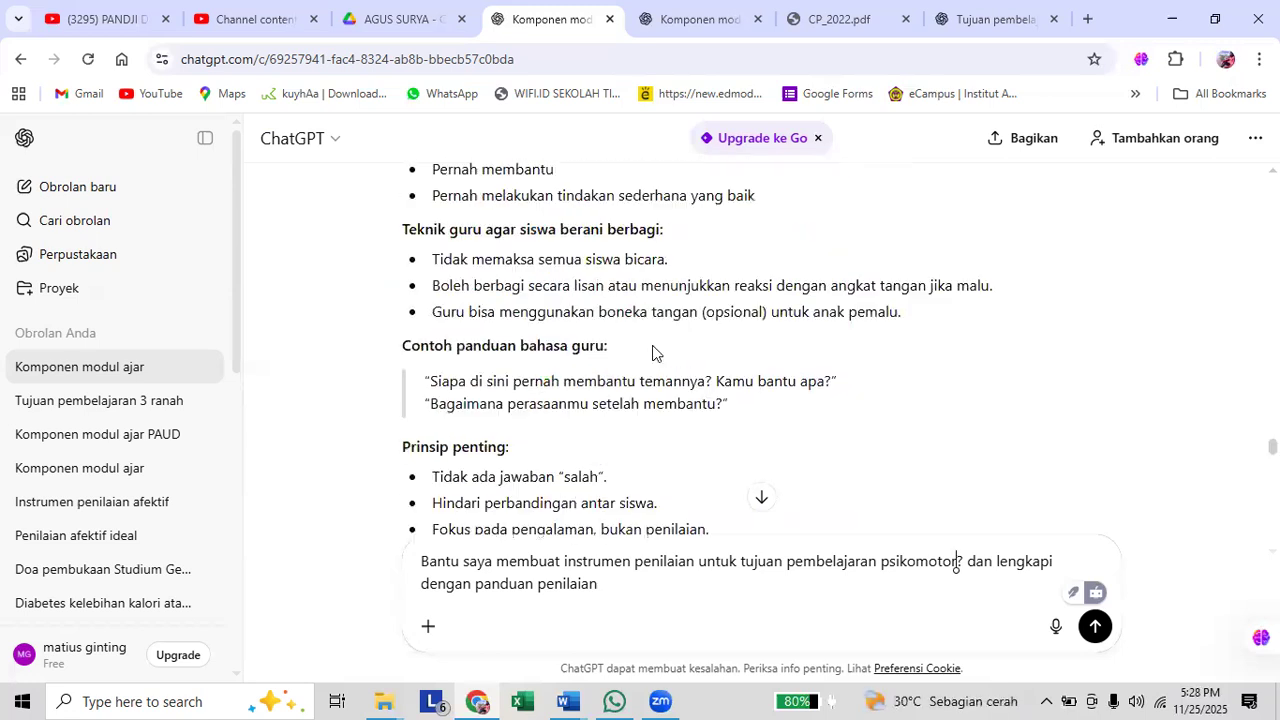
pyautogui.scroll(2, 652, 353)
pyautogui.scroll(3, 652, 353)
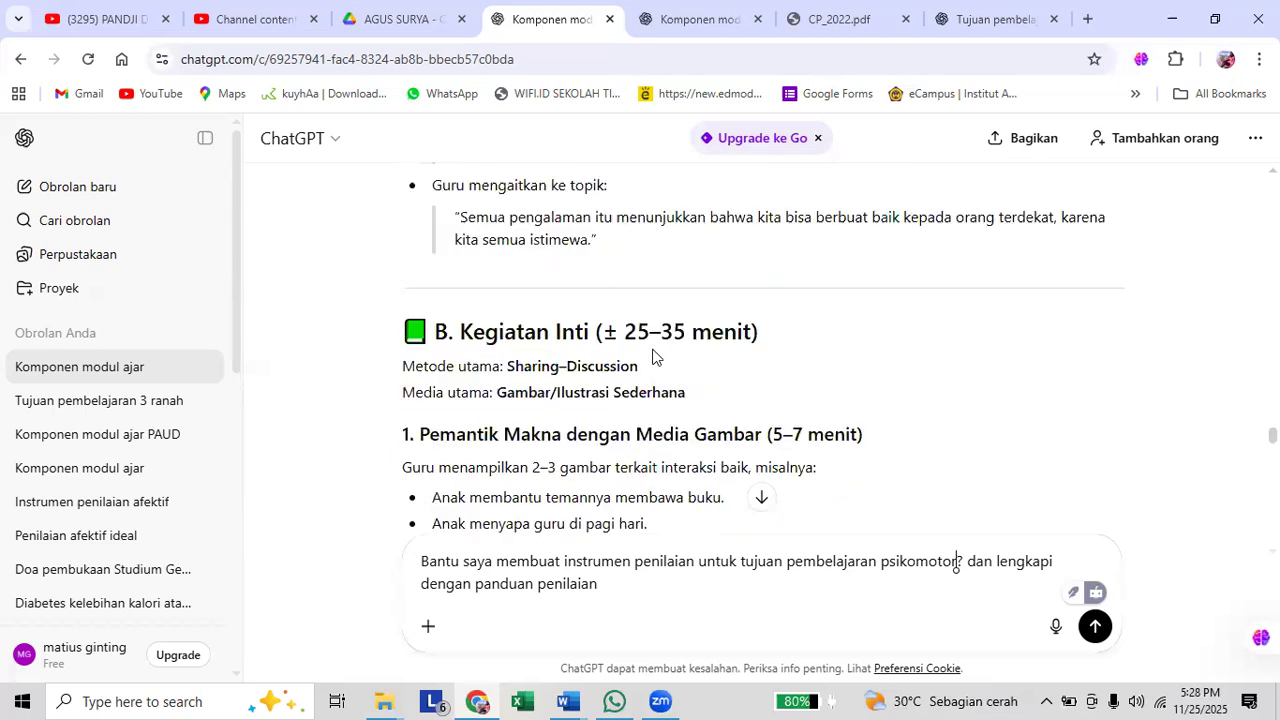
pyautogui.scroll(3, 652, 357)
pyautogui.scroll(5, 652, 357)
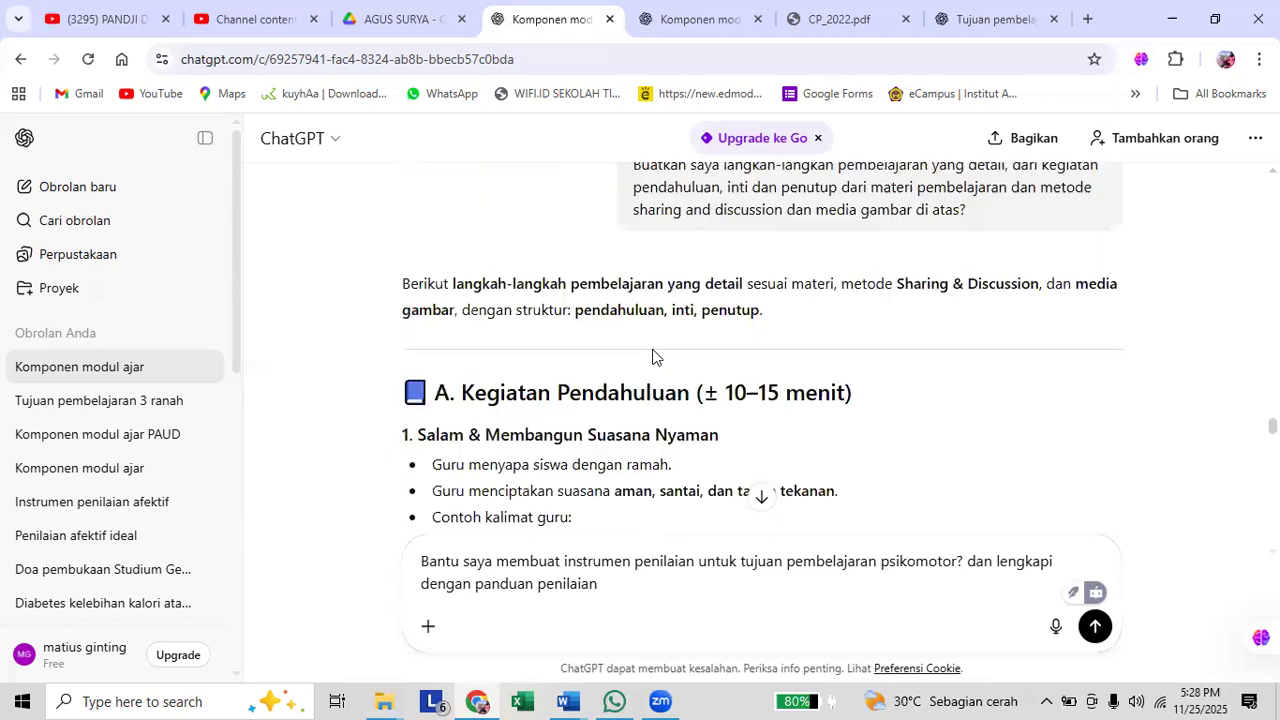
pyautogui.scroll(3, 652, 357)
pyautogui.scroll(3, 652, 357)
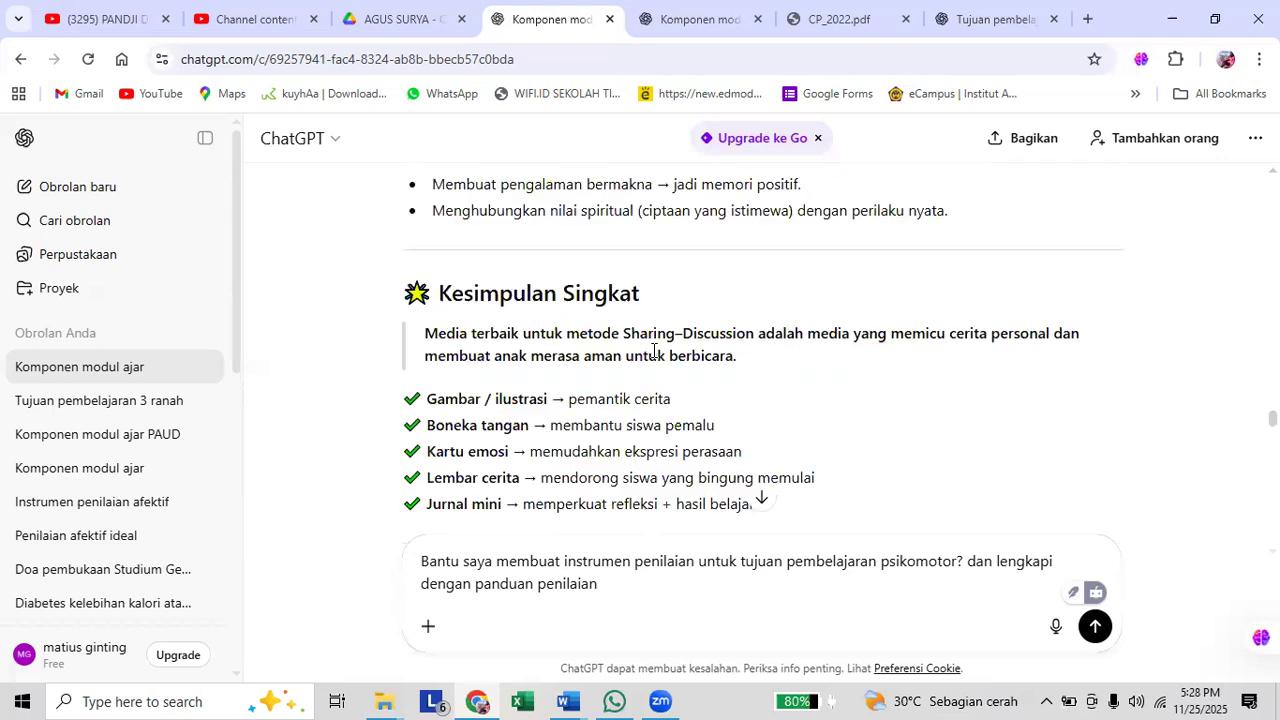
pyautogui.scroll(5, 653, 355)
pyautogui.scroll(1, 654, 355)
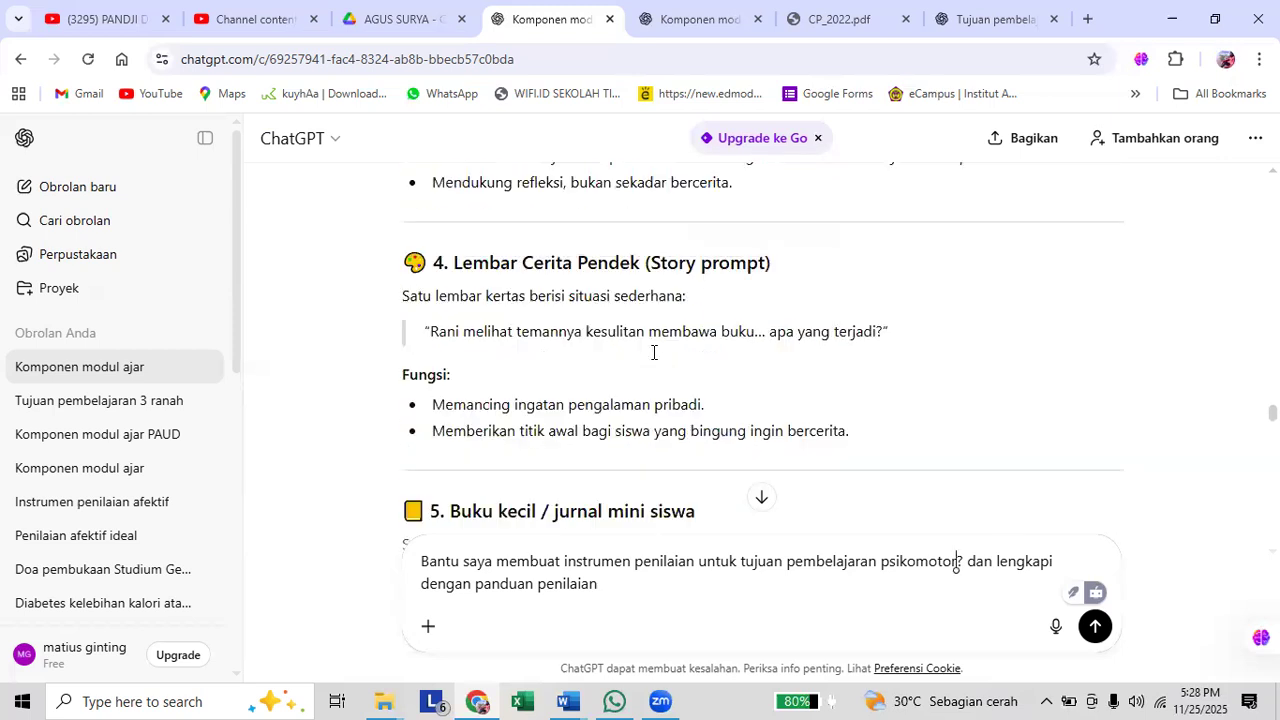
pyautogui.scroll(5, 664, 375)
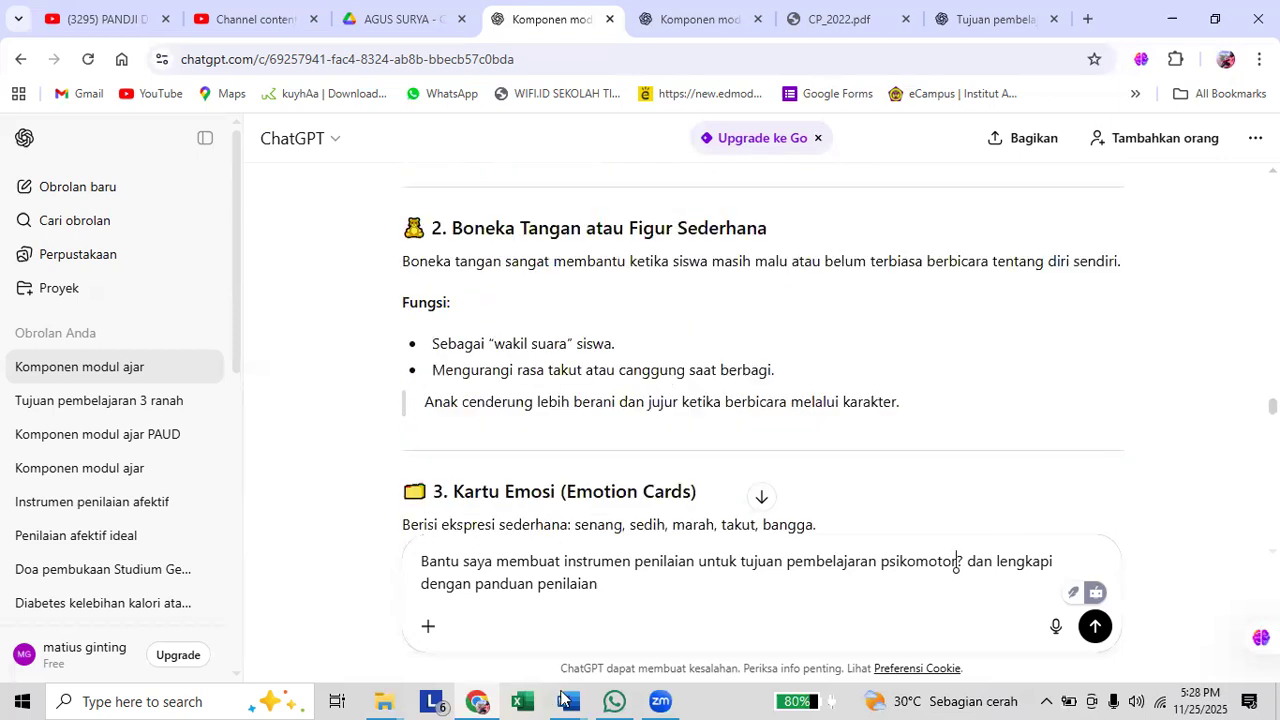
pyautogui.scroll(3, 661, 647)
# Switch to the Word document and go back to the "Tujuan Pembelajaran" list at its beginning.
pyautogui.click(639, 620)
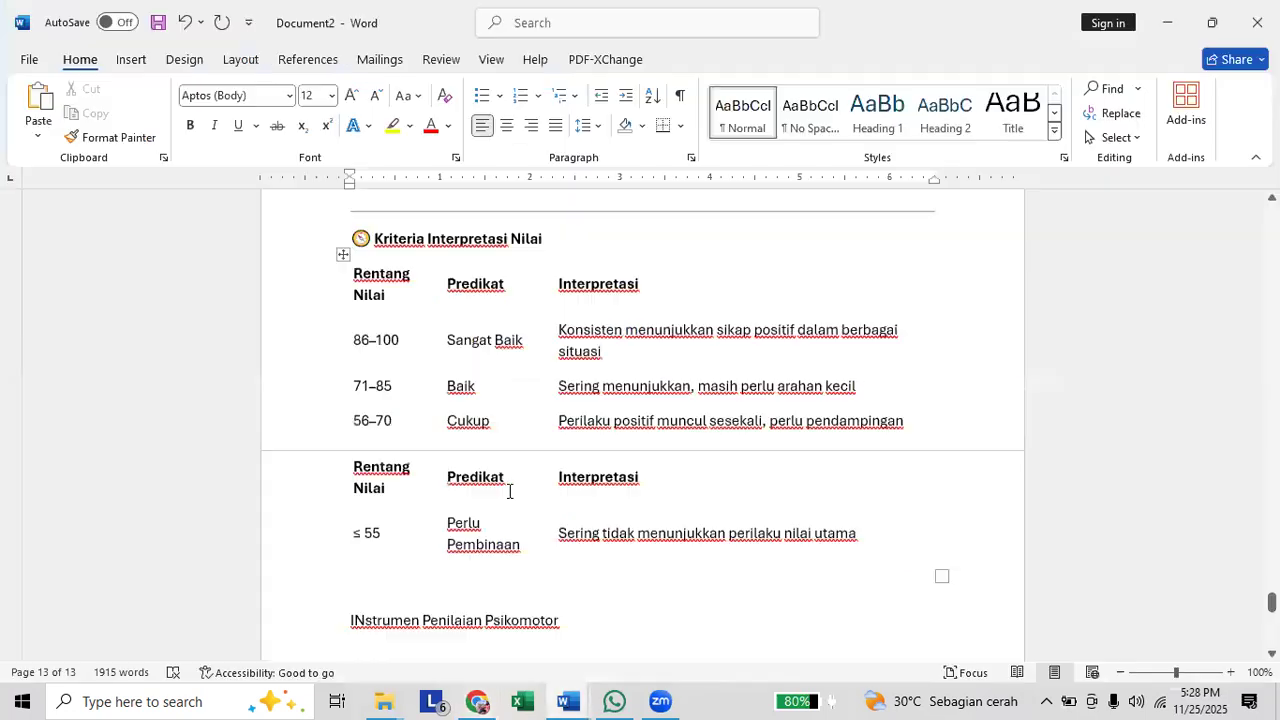
pyautogui.scroll(5, 640, 420)
pyautogui.scroll(10, 640, 420)
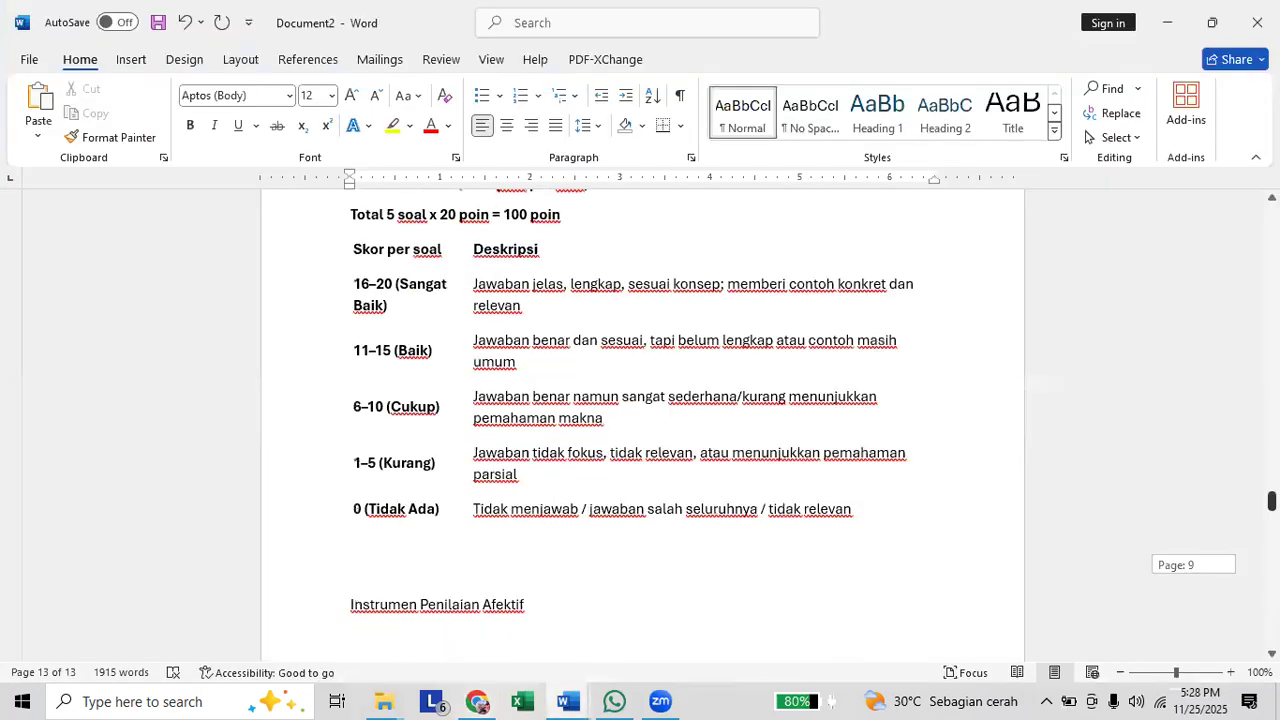
pyautogui.scroll(15, 625, 400)
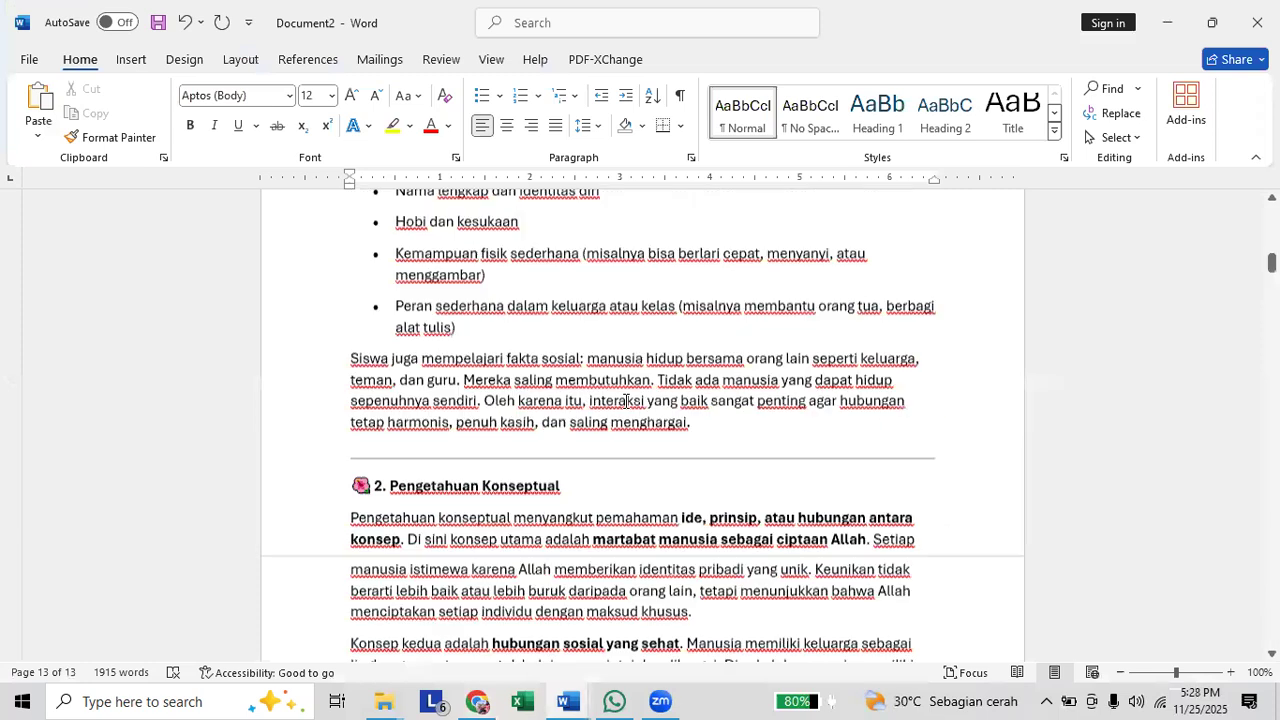
pyautogui.scroll(5, 625, 400)
pyautogui.scroll(7, 625, 400)
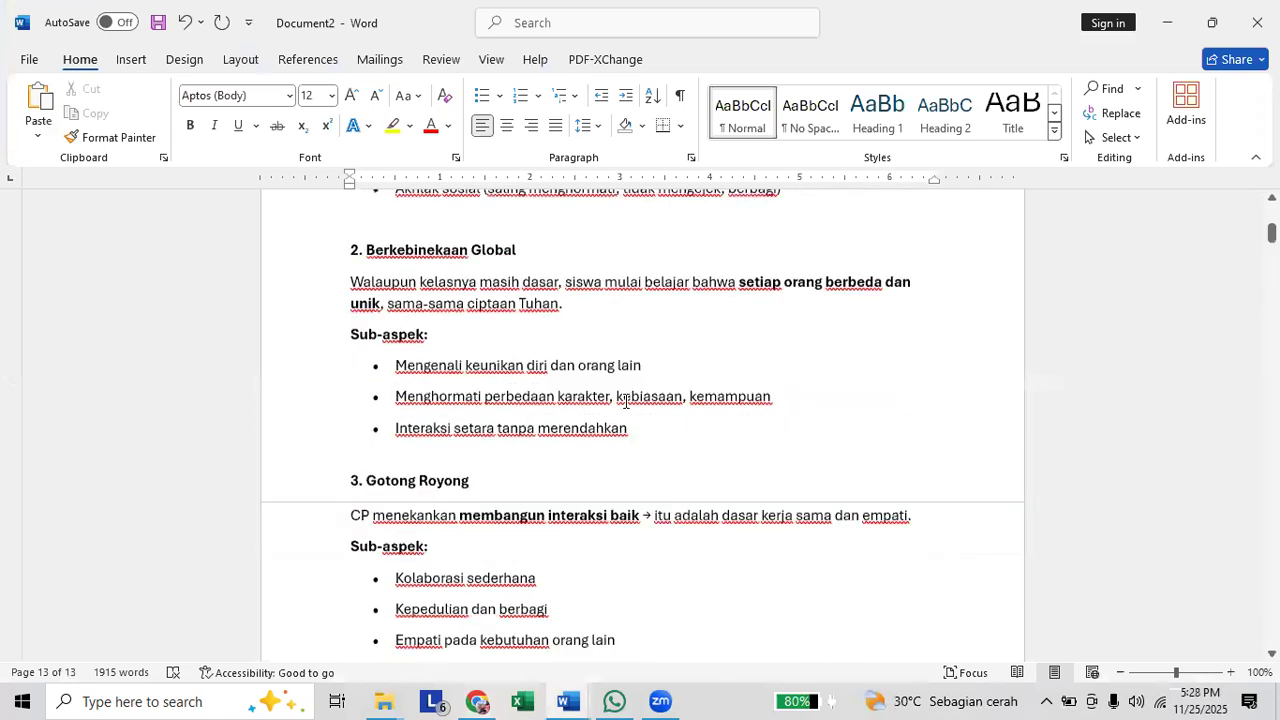
pyautogui.scroll(7, 625, 400)
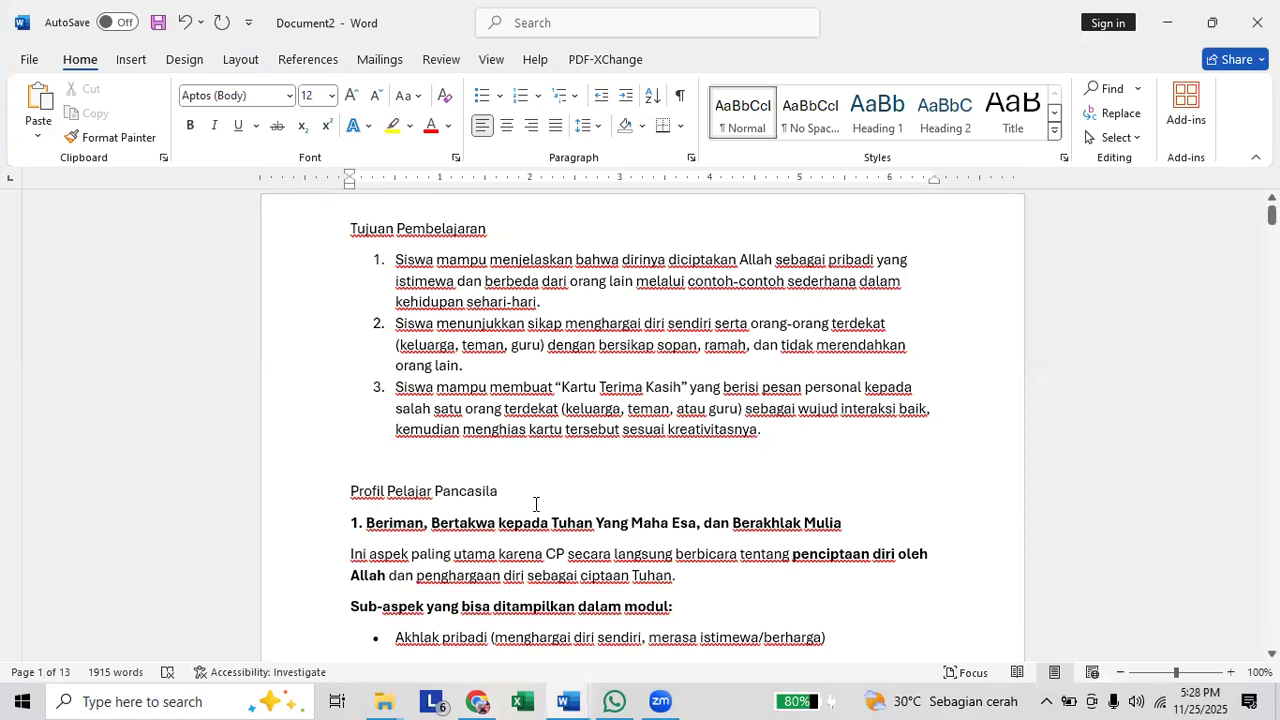
# Review the module's opening content, from the learning objectives through "Profil Pelajar Pancasila" to the start of "Materi Pembelajaran".
pyautogui.scroll(-3, 535, 504)
pyautogui.scroll(-2, 535, 504)
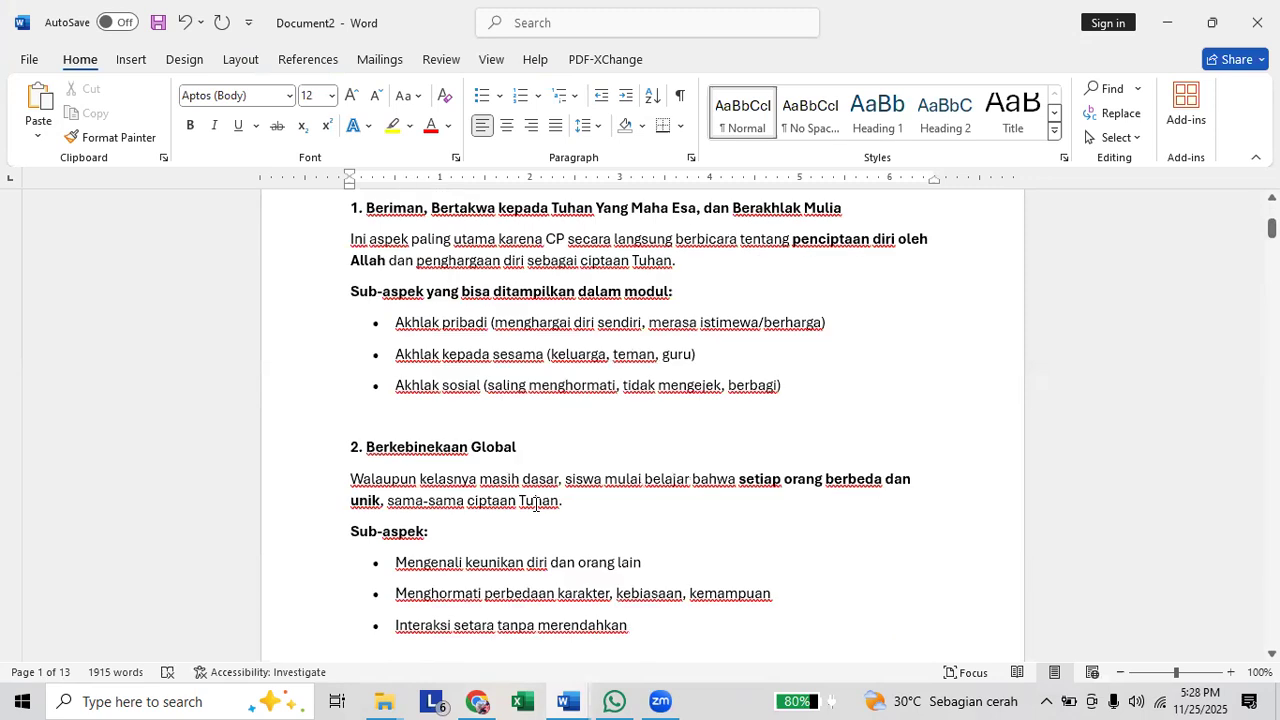
pyautogui.scroll(-6, 535, 504)
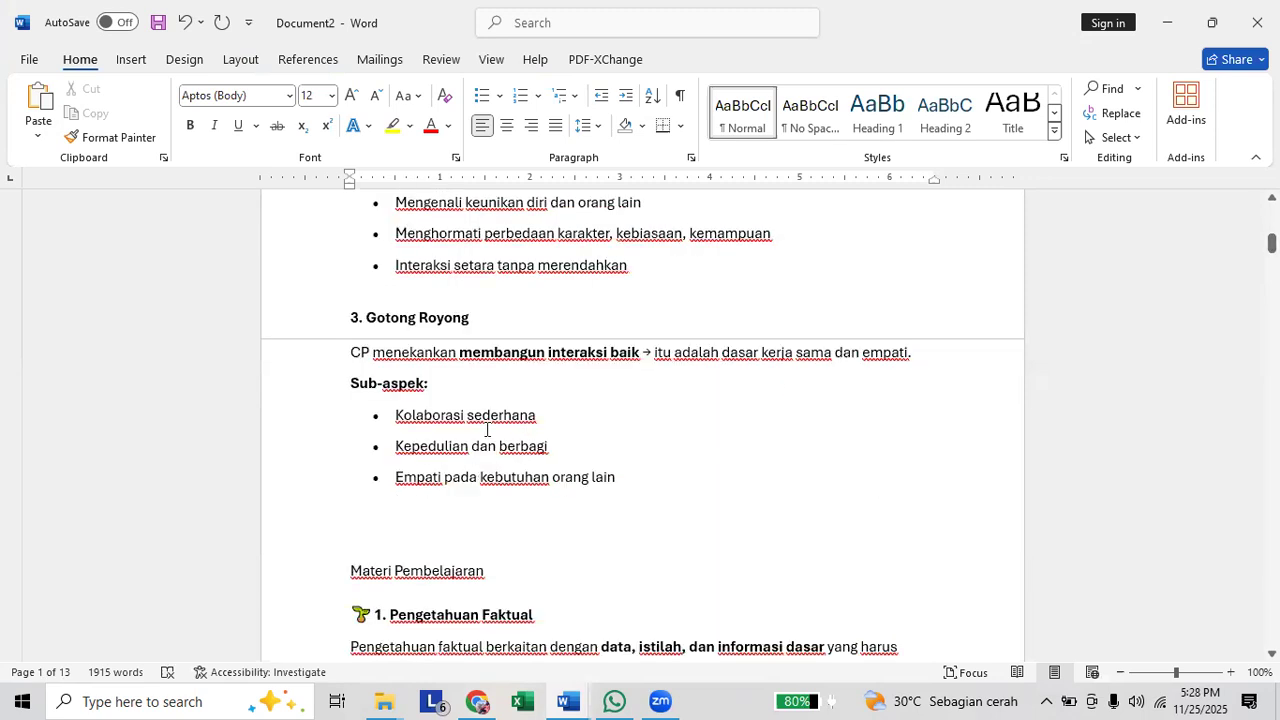
pyautogui.scroll(2, 657, 470)
pyautogui.scroll(3, 688, 476)
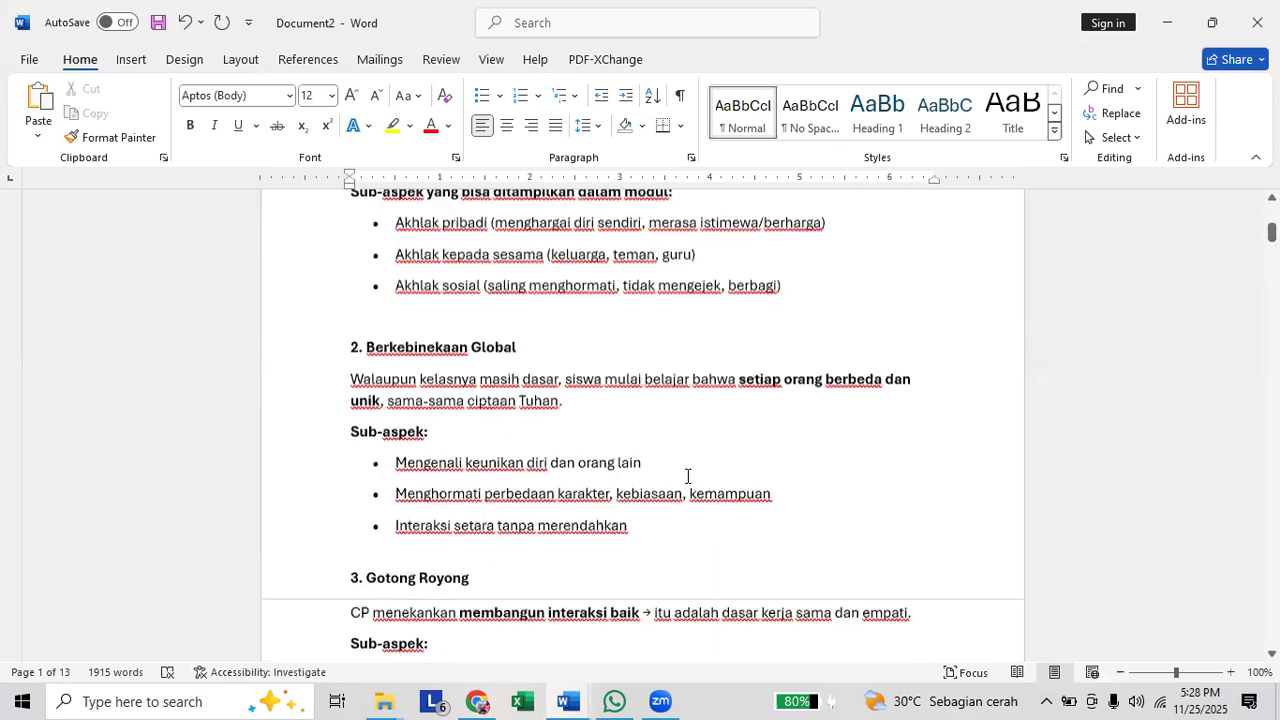
pyautogui.scroll(5, 688, 476)
pyautogui.scroll(2, 688, 476)
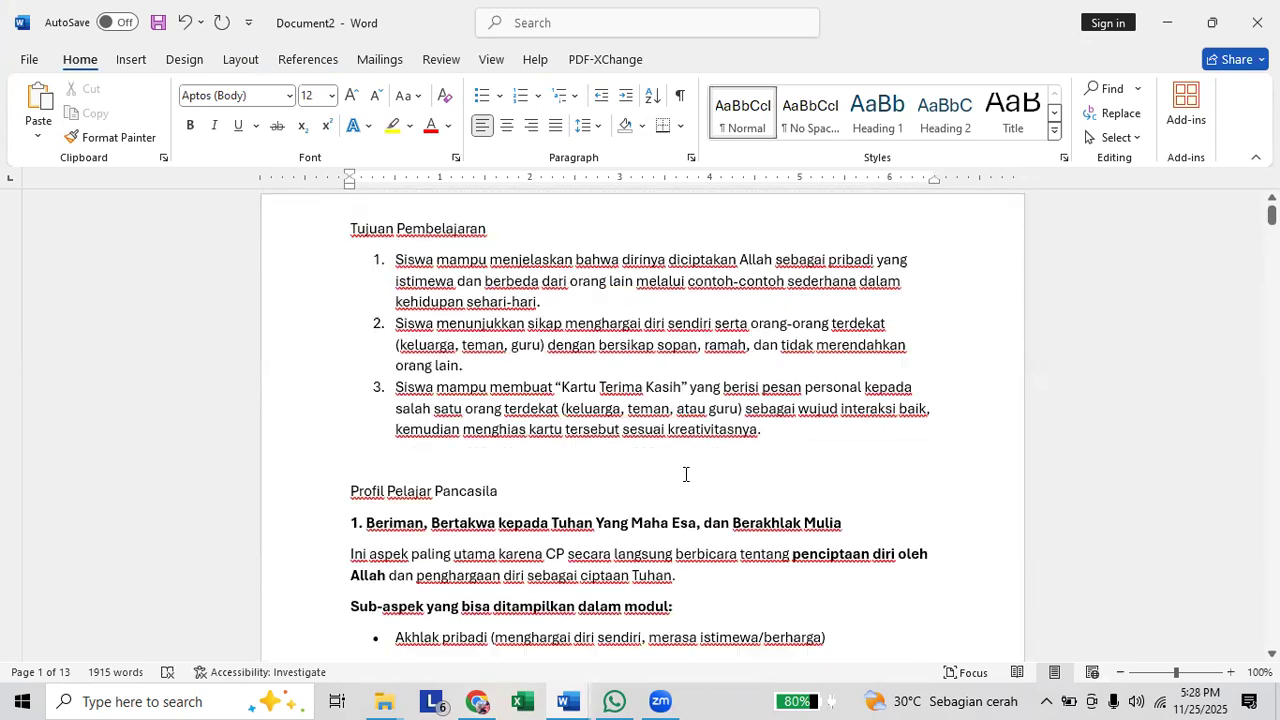
pyautogui.scroll(-1, 574, 486)
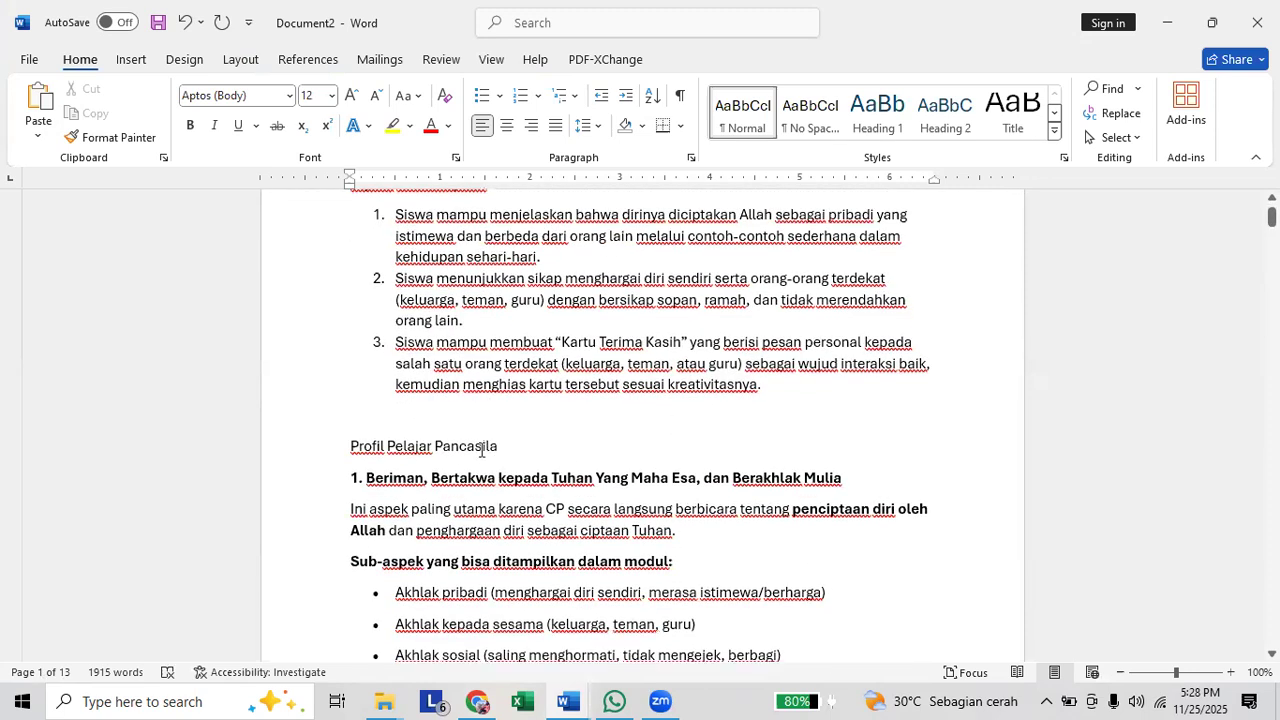
pyautogui.scroll(-12, 480, 450)
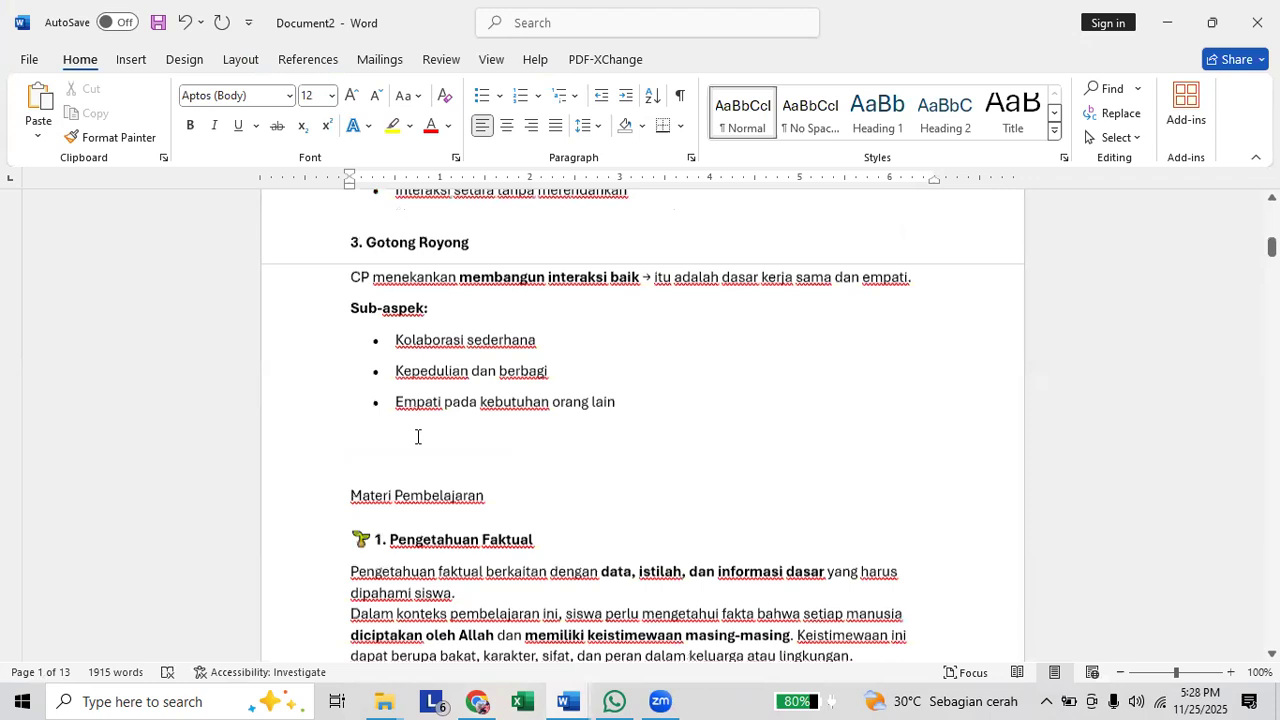
# Review the module from "Materi Pembelajaran" and its four knowledge types through "Metode Pembelajaran" to the media section.
pyautogui.scroll(-6, 410, 437)
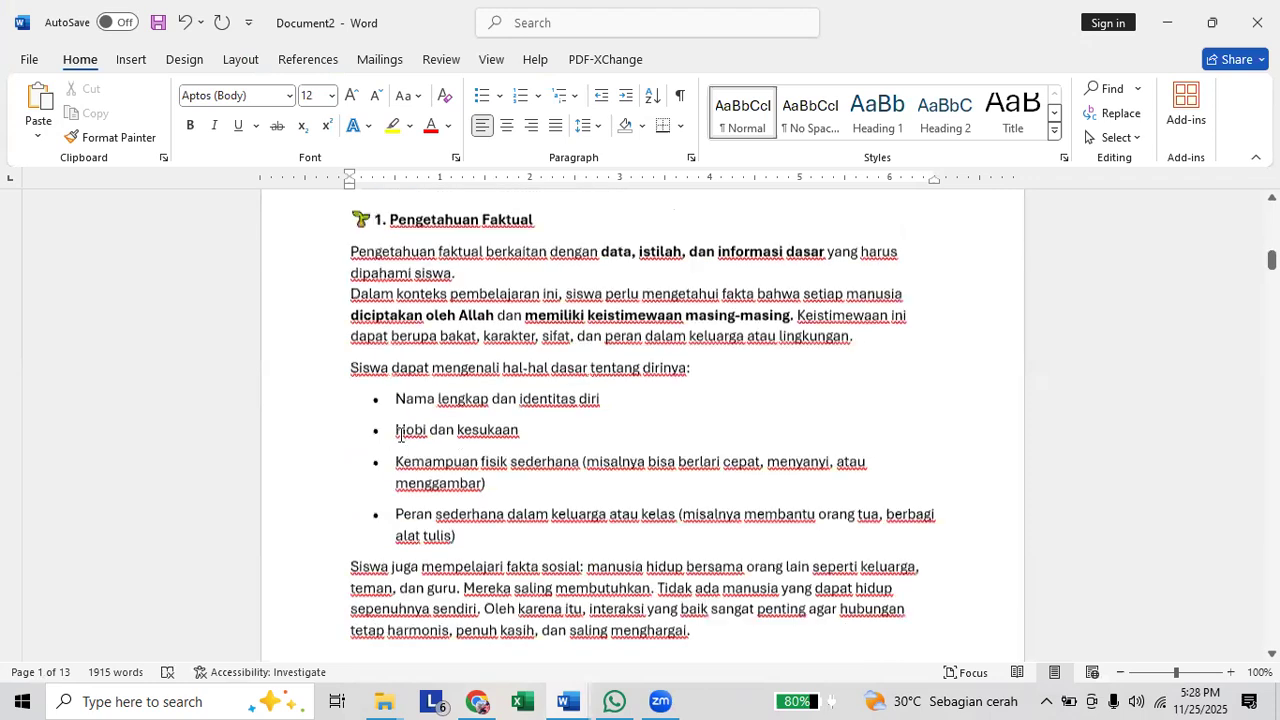
pyautogui.scroll(-8, 401, 437)
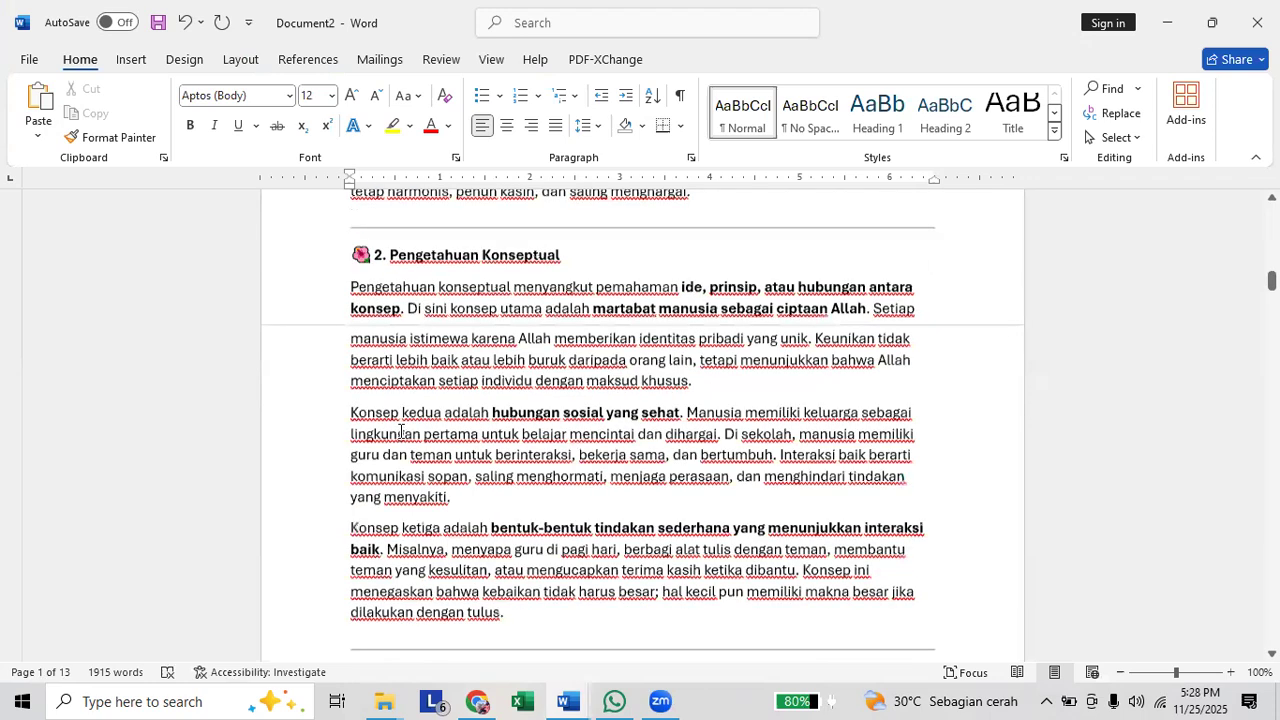
pyautogui.scroll(-20, 401, 431)
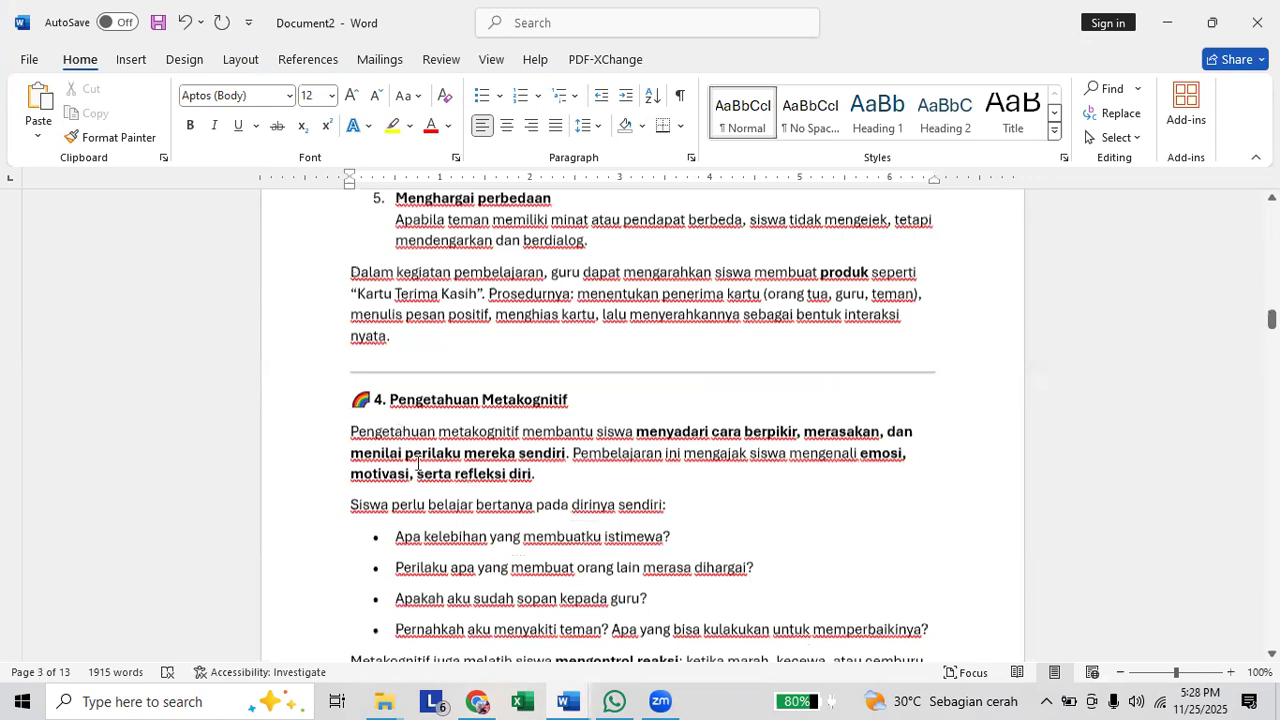
pyautogui.scroll(-3, 418, 465)
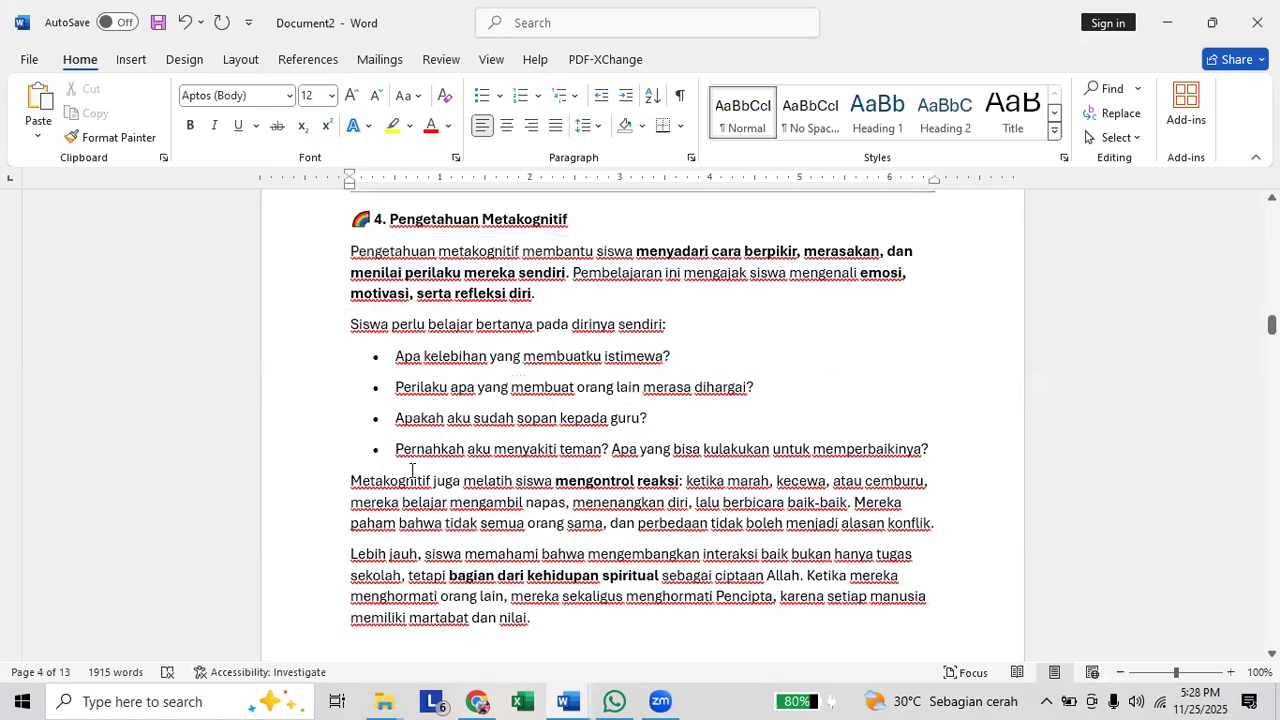
pyautogui.scroll(-4, 361, 441)
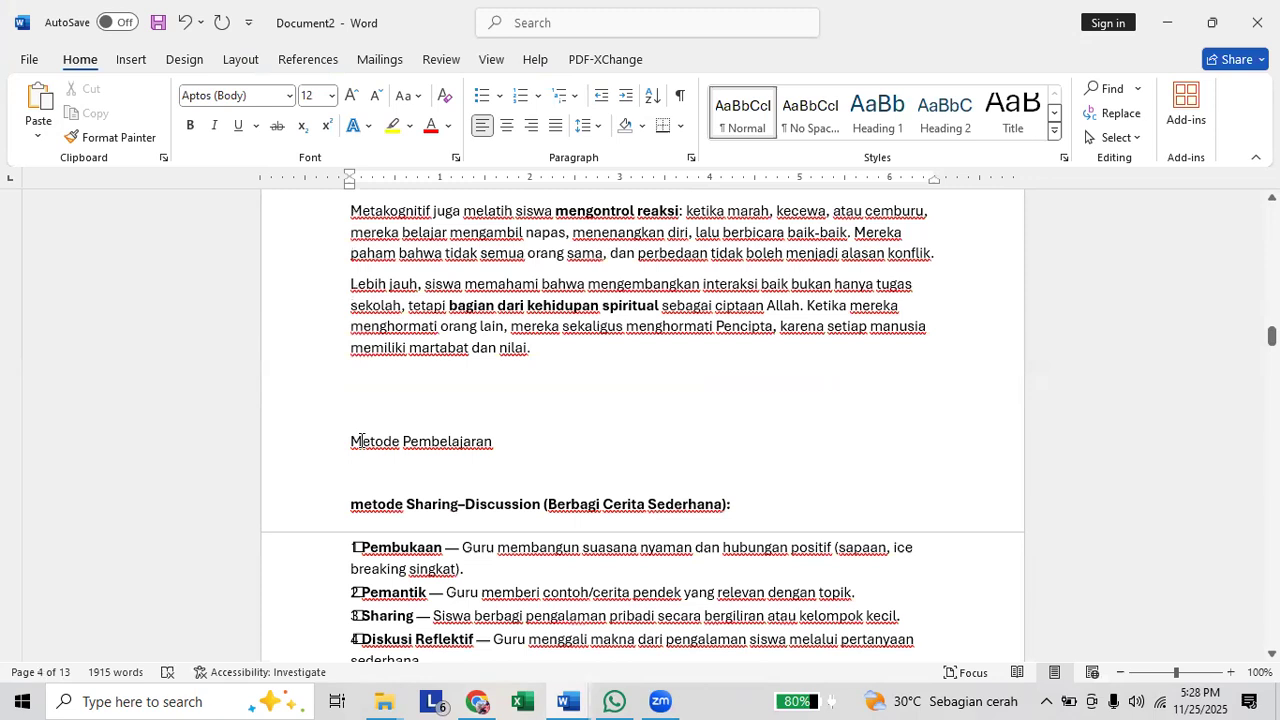
pyautogui.scroll(-12, 361, 441)
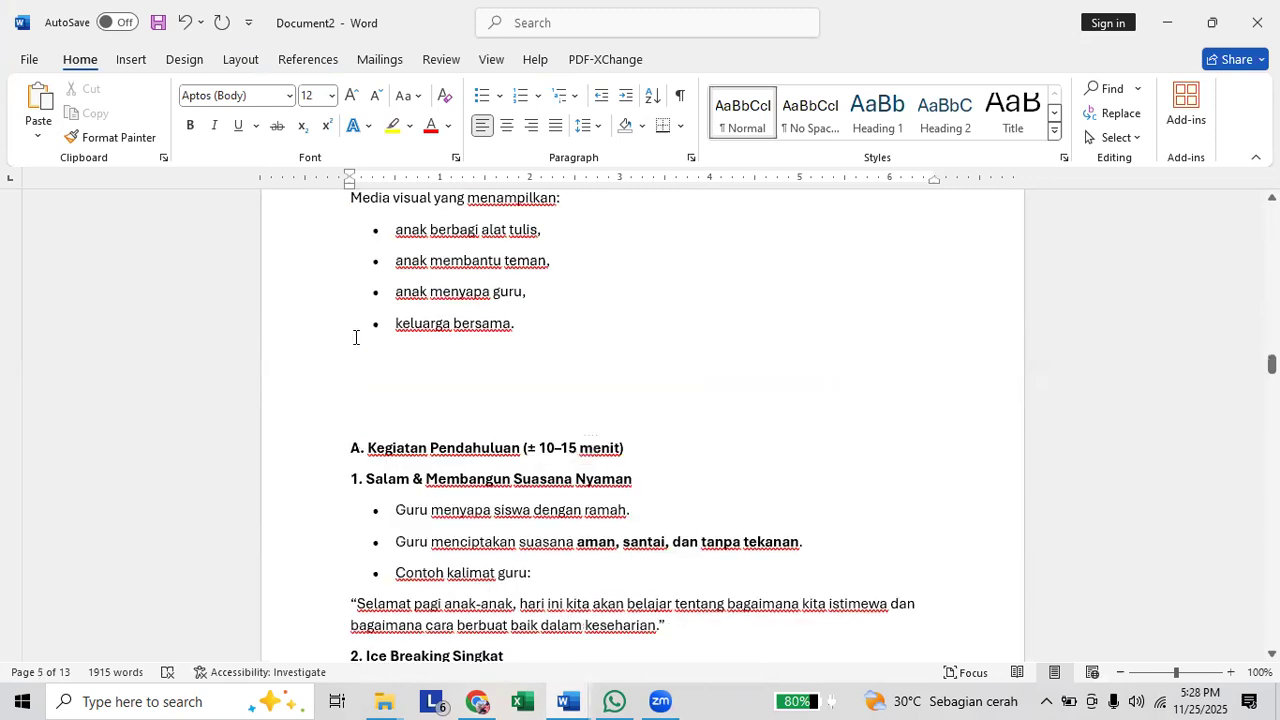
# Select and copy the learning-steps text from "A. Kegiatan Pendahuluan" through the closing item "Salam penutup ramah".
pyautogui.scroll(-2, 354, 337)
pyautogui.moveTo(344, 358); pyautogui.dragTo(659, 448)
pyautogui.scroll(-3, 620, 448)
pyautogui.scroll(-8, 659, 448)
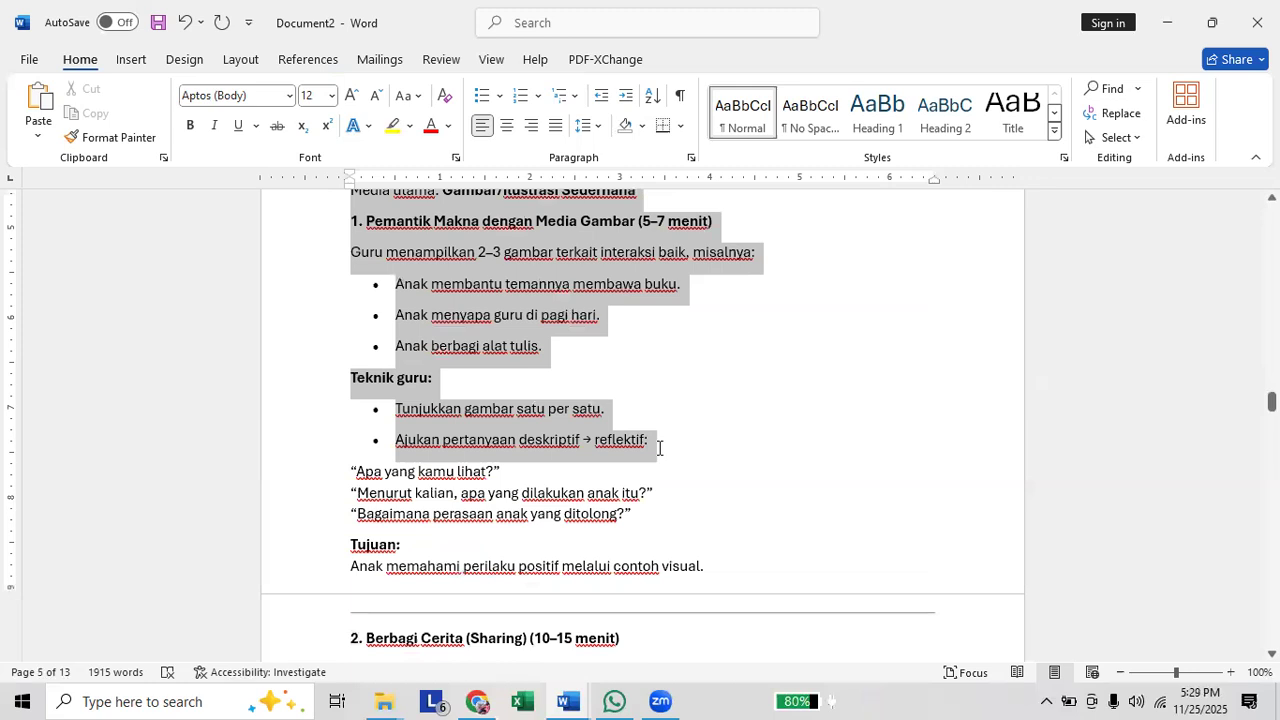
pyautogui.scroll(-3, 659, 448)
pyautogui.moveTo(659, 448); pyautogui.dragTo(637, 620)
pyautogui.scroll(-3, 659, 448)
pyautogui.scroll(-2, 659, 448)
pyautogui.scroll(-3, 659, 448)
pyautogui.scroll(-4, 659, 448)
pyautogui.scroll(-5, 659, 448)
pyautogui.scroll(-2, 728, 459)
pyautogui.scroll(-2, 724, 474)
pyautogui.scroll(-2, 721, 496)
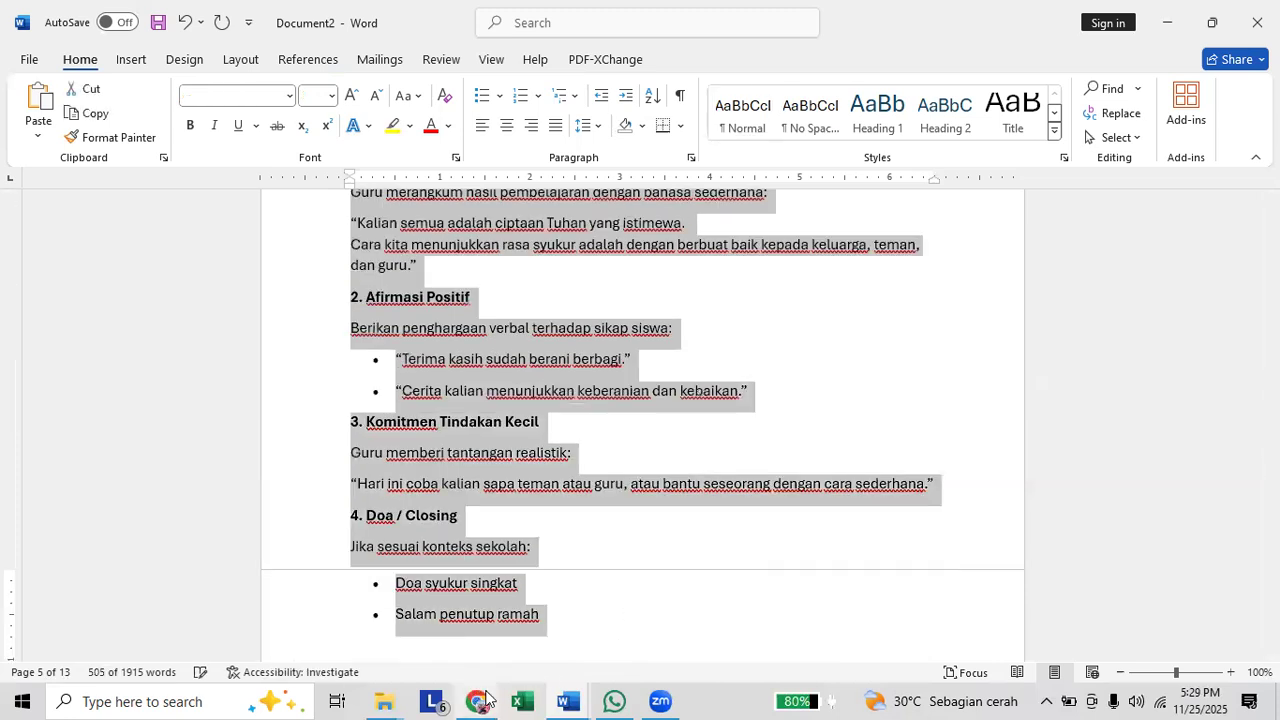
# Switch to ChatGPT in Chrome and replace the drafted psychomotor prompt with the copied learning steps.
pyautogui.click(477, 701)
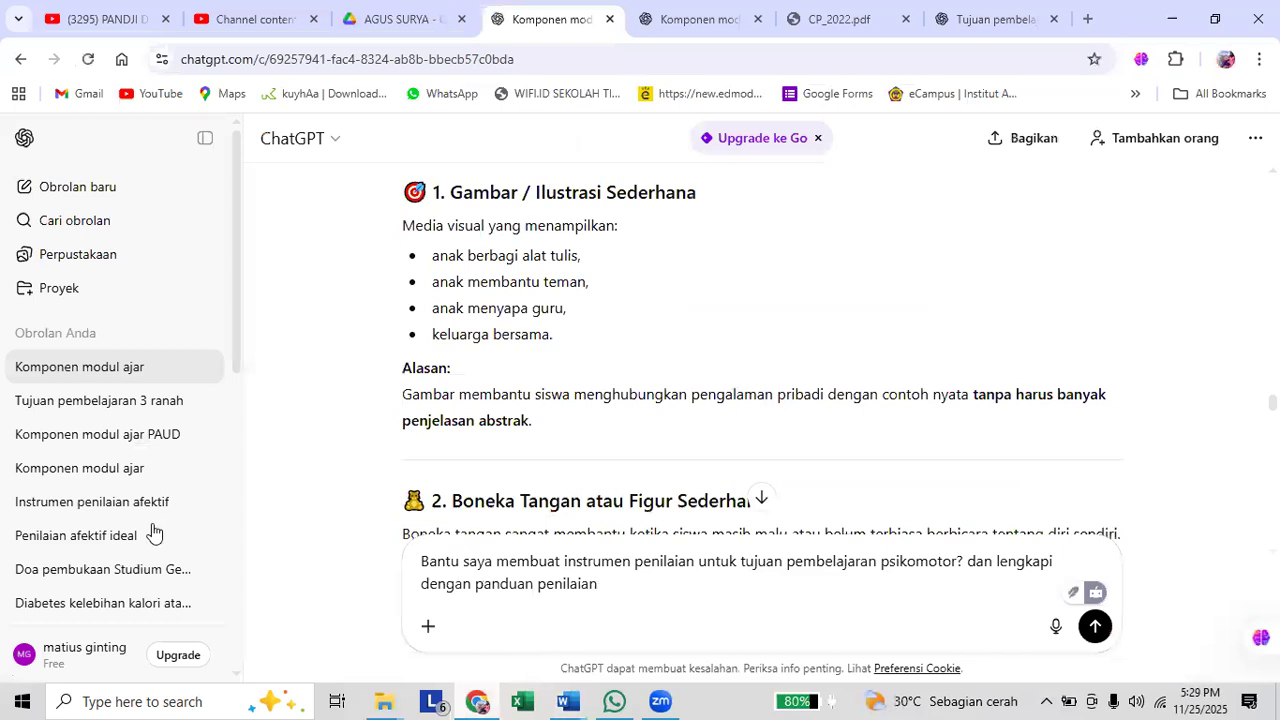
pyautogui.hotkey('ctrl', 'a')
pyautogui.press('BackSpace')
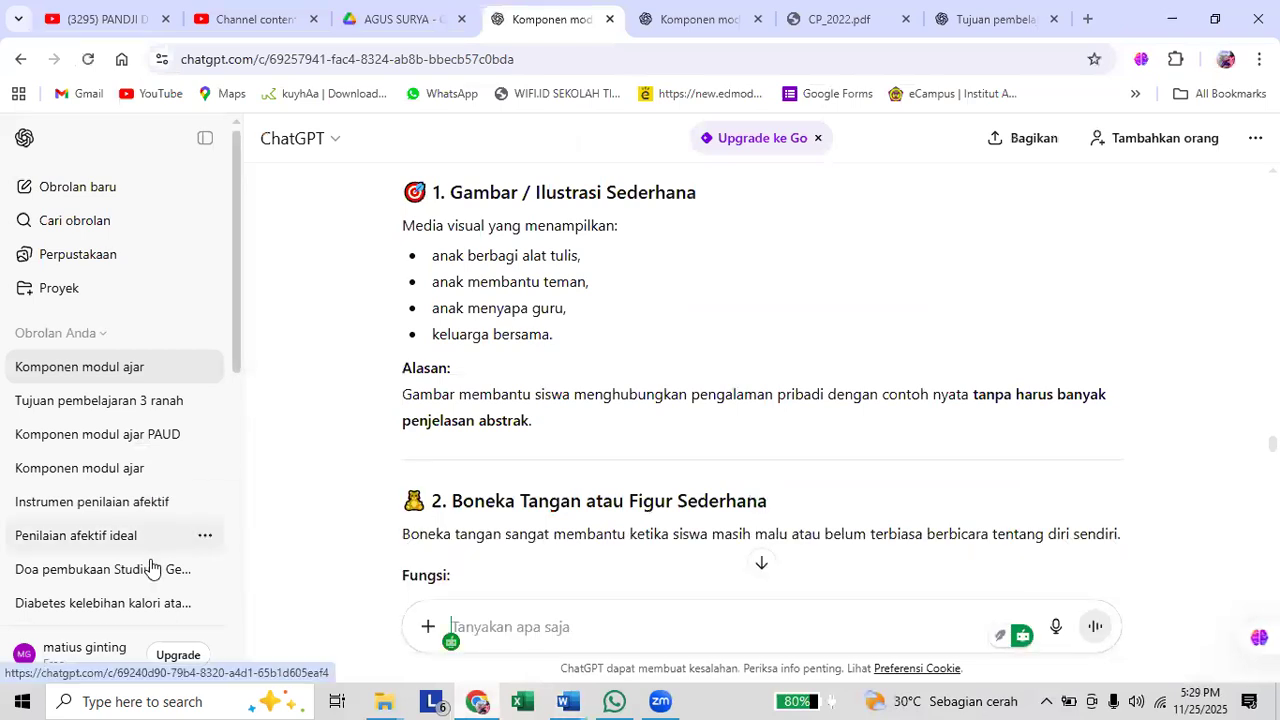
pyautogui.hotkey('ctrl', 'v')
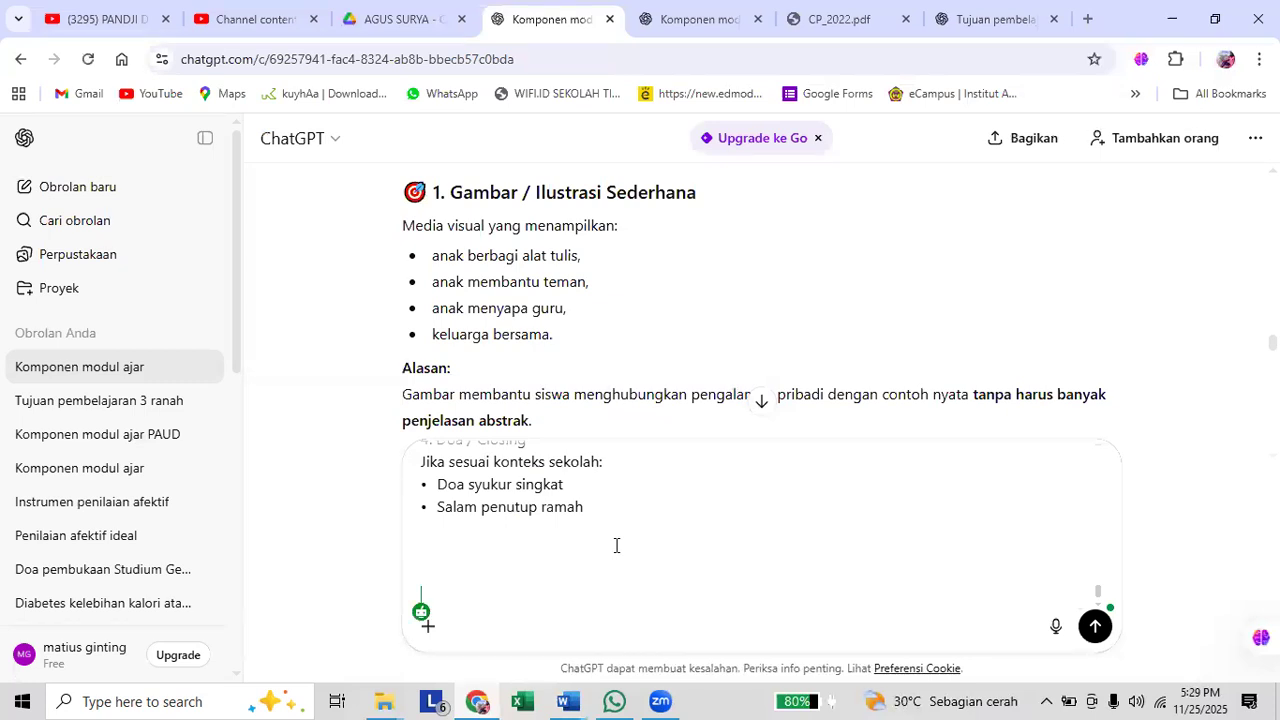
# Start the request below the pasted learning steps with "lakukan perubahan langkah-langkah pembelajaran di atas".
pyautogui.write('lakukan pe')
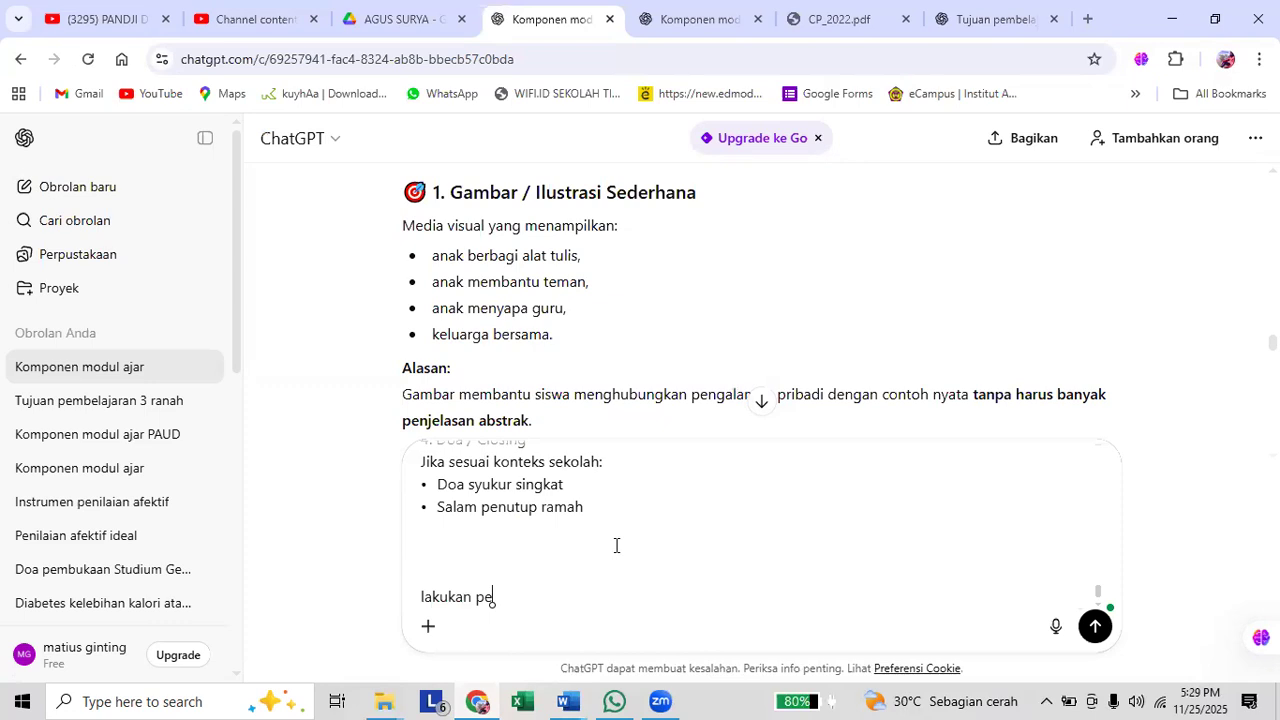
pyautogui.write('rubahan langkah-langkah pembelajaran di atas')
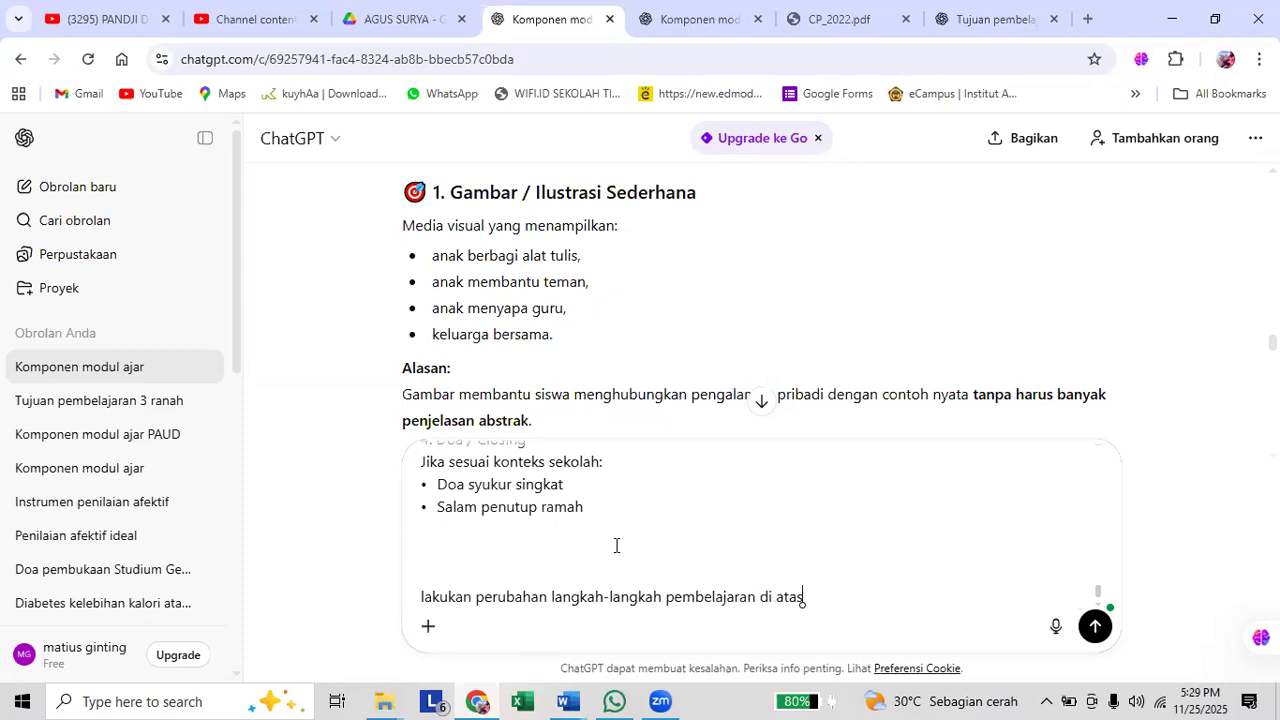
pyautogui.write(', agar bukan saha')
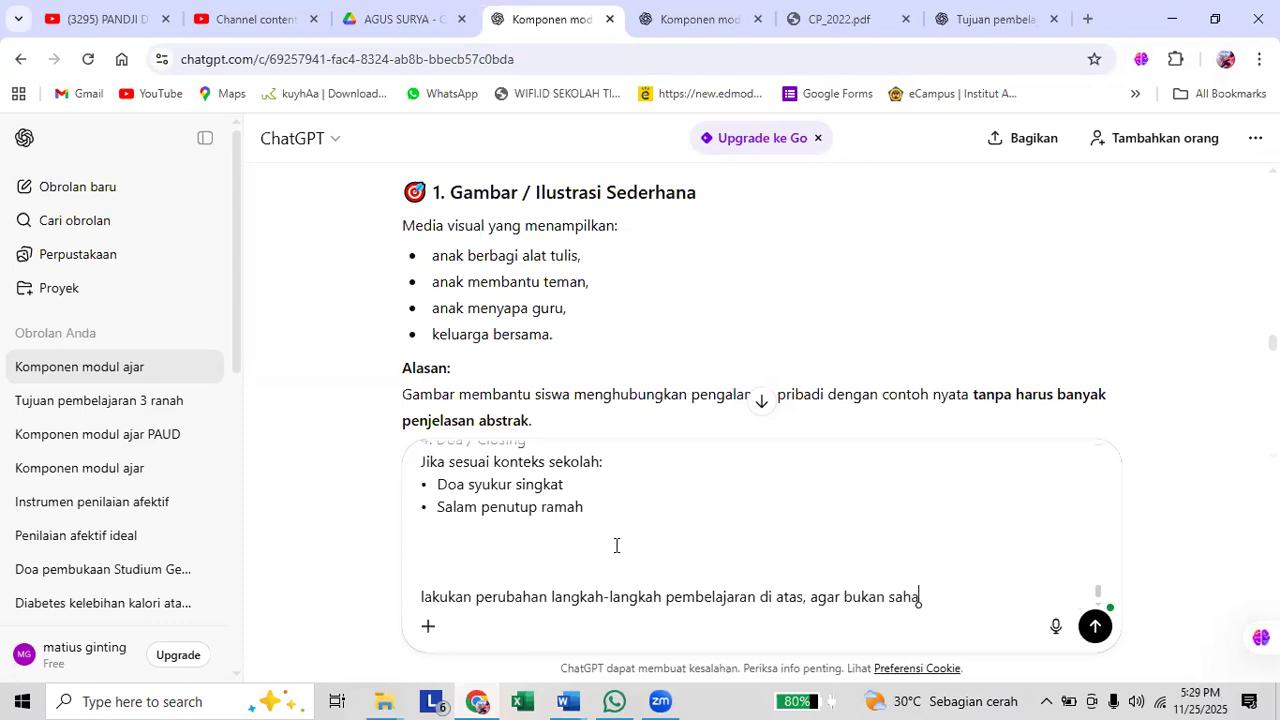
# Continue the request with the condition ", agar bukan saja sesuai dengan metode".
pyautogui.press('BackSpace')
pyautogui.press('BackSpace')
pyautogui.write('ja sesuai dengan metode')
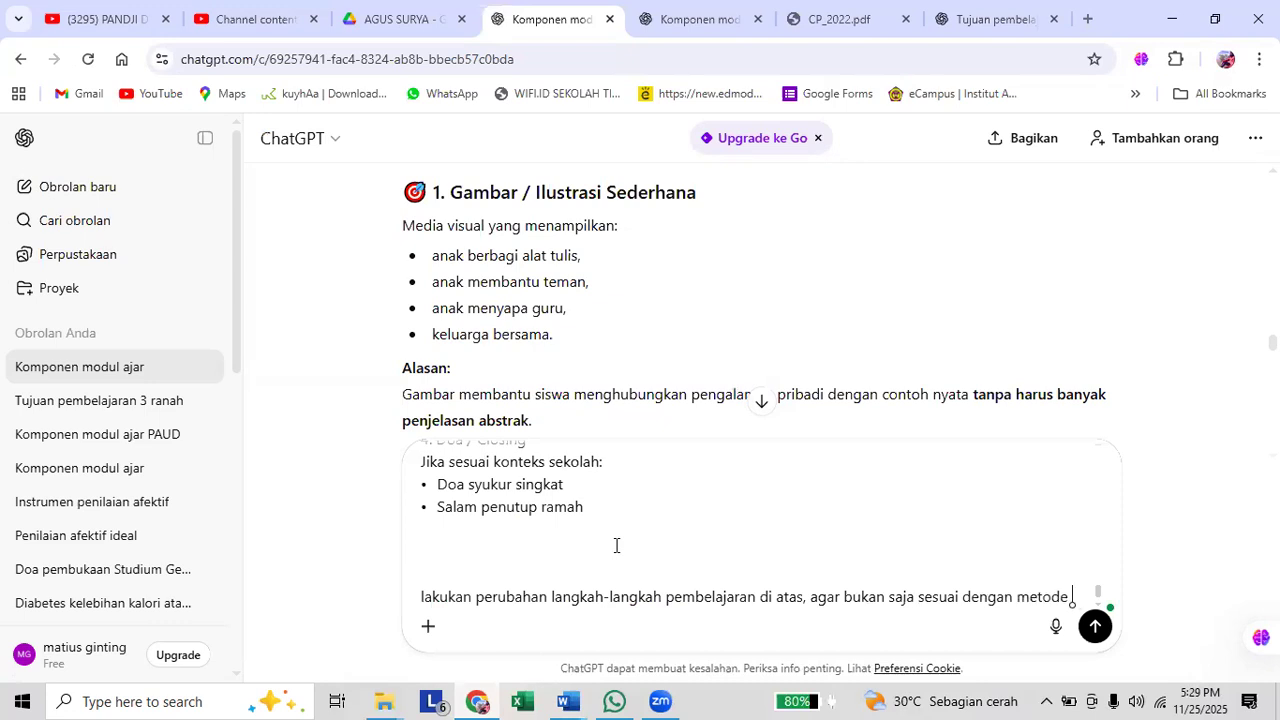
pyautogui.write(' sharing dis')
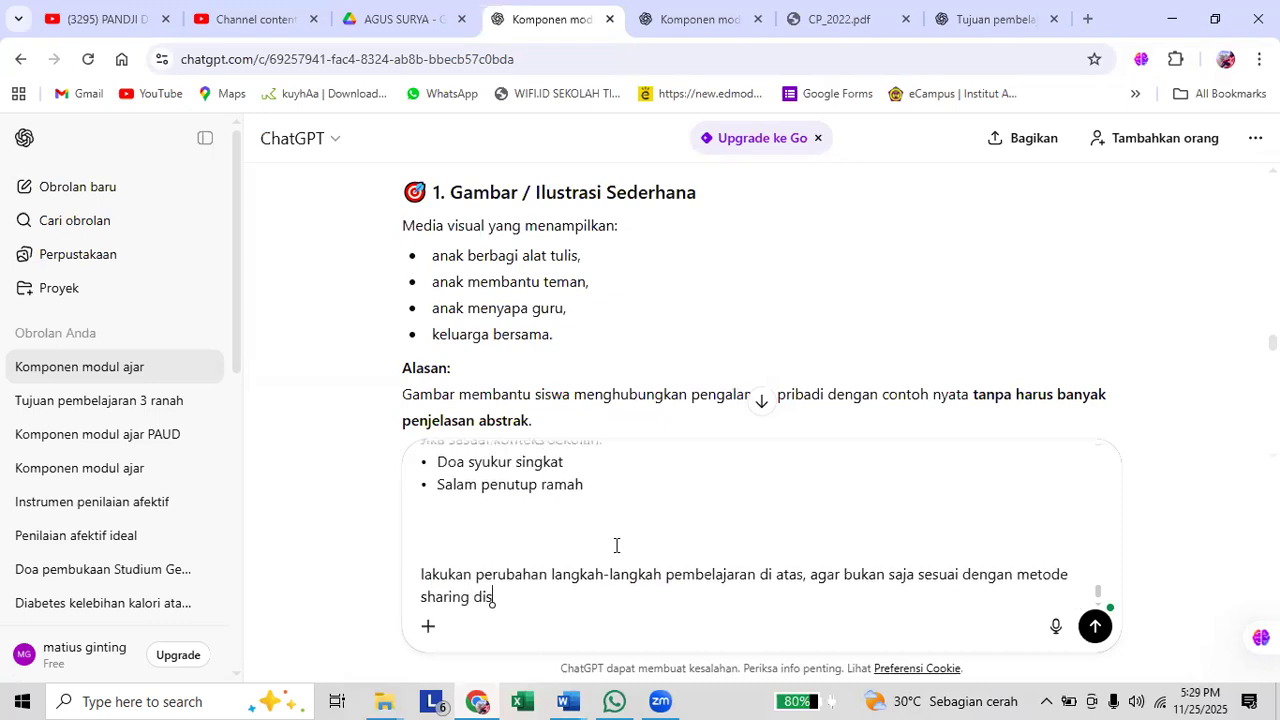
pyautogui.write('cusi')
# Name the teaching method in the request as "sharing discussion".
pyautogui.press('BackSpace')
pyautogui.write('sis')
pyautogui.press('BackSpace')
pyautogui.write('on, dan')
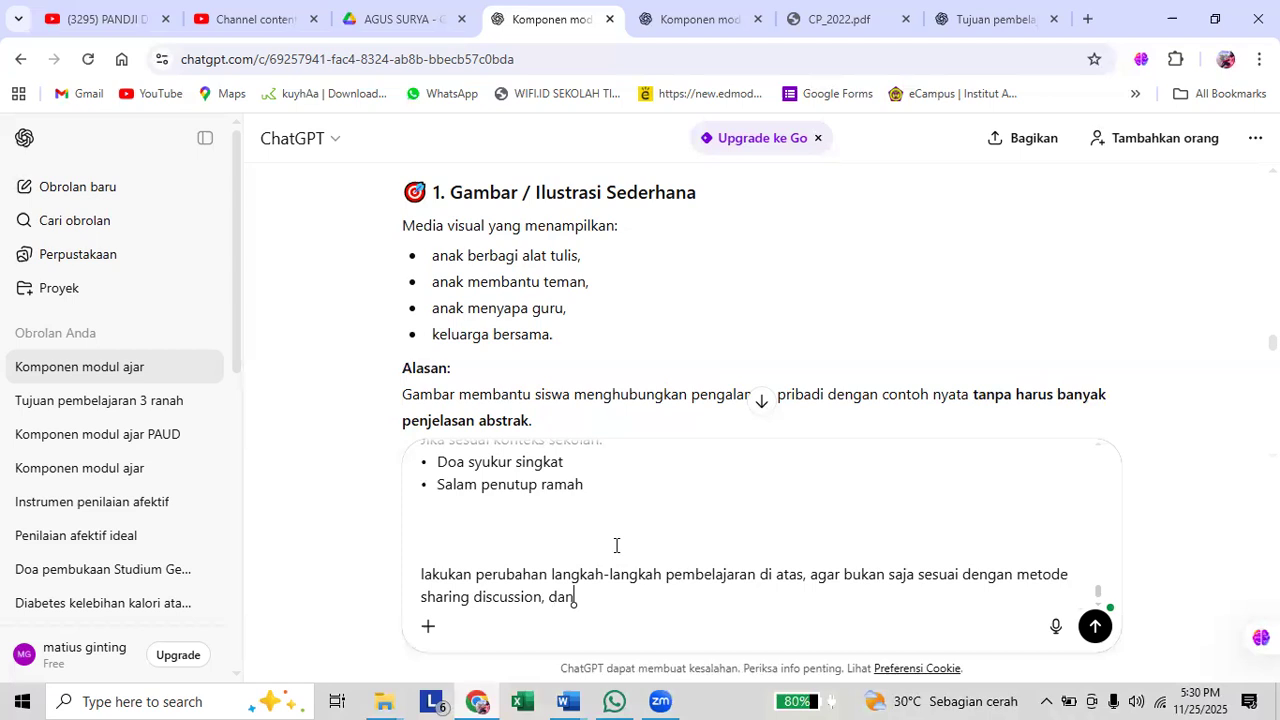
pyautogui.write(' mengugun')
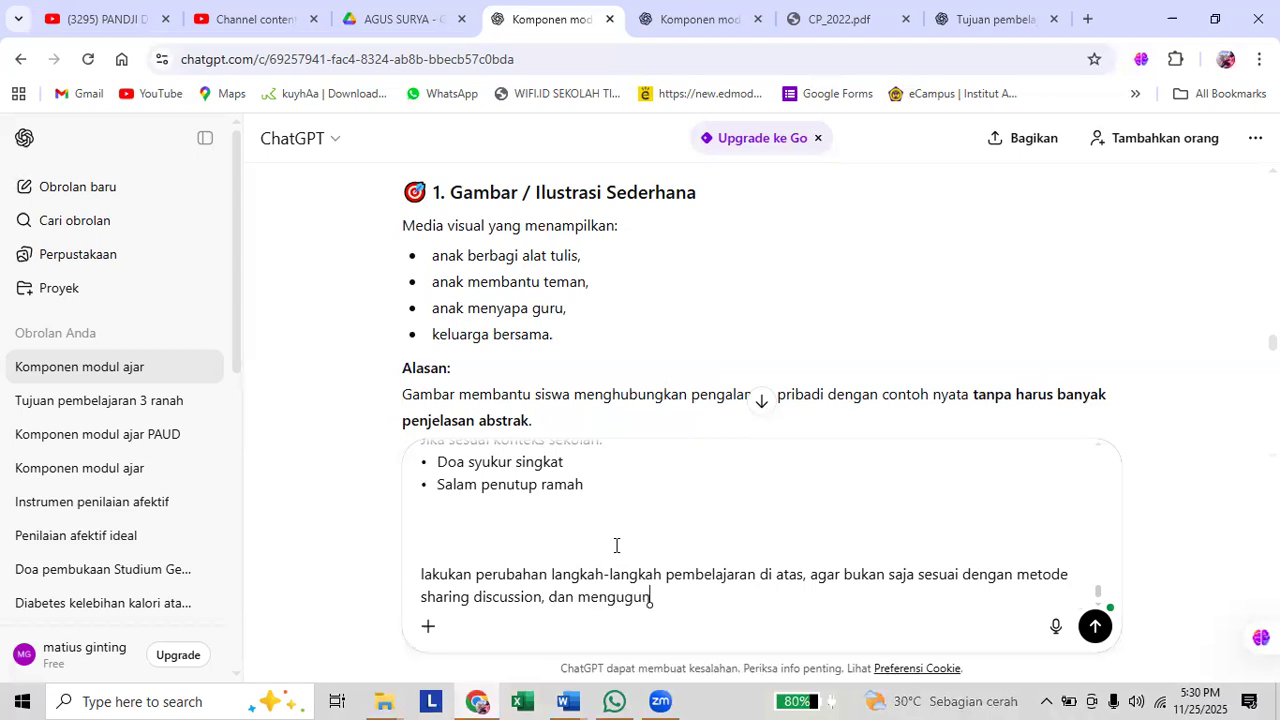
pyautogui.write('nak')
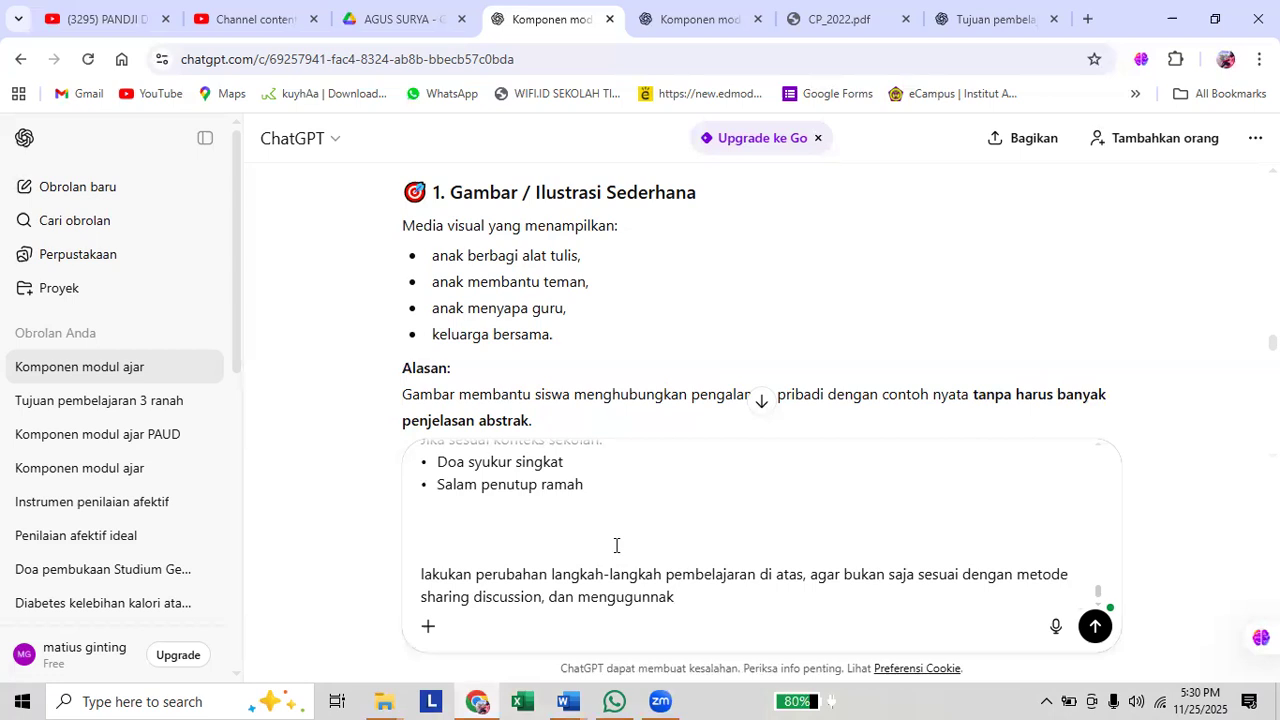
pyautogui.write('a')
# Extend the request with the media condition ", dan mengunakan media gambar".
pyautogui.press('BackSpace')
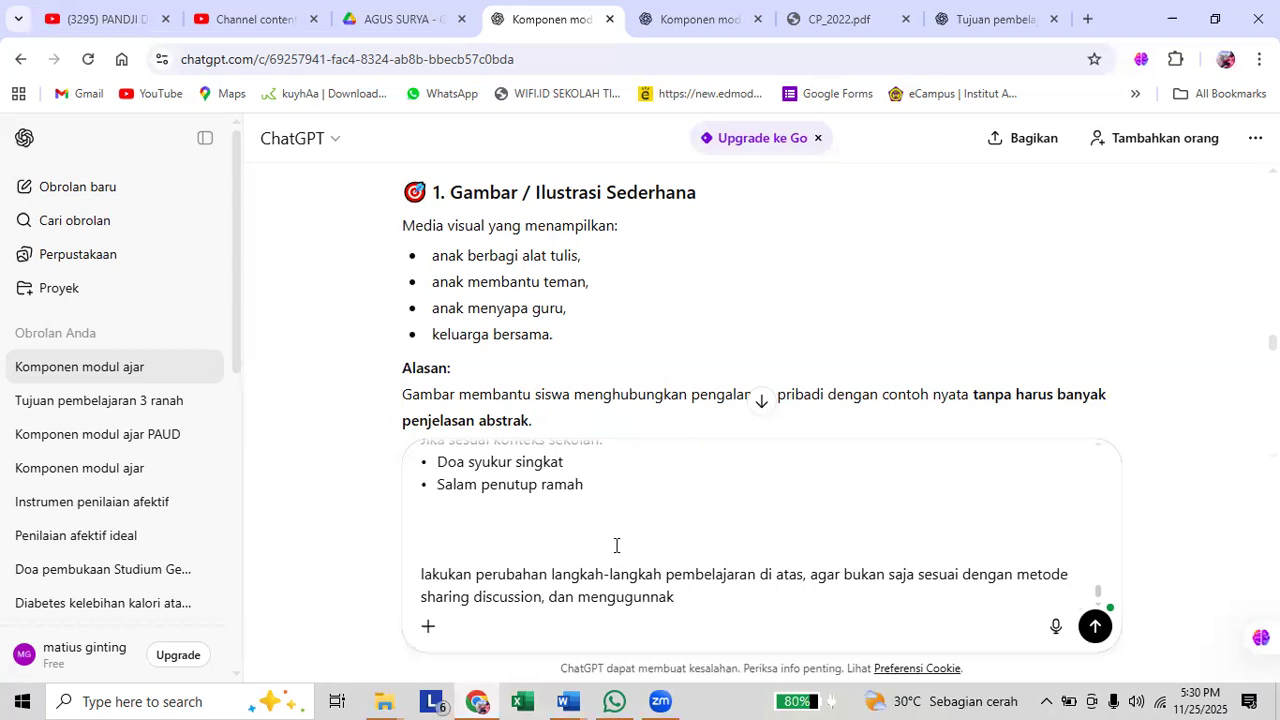
pyautogui.press('BackSpace')
pyautogui.press('BackSpace')
pyautogui.press('BackSpace')
pyautogui.press('BackSpace')
pyautogui.press('BackSpace')
pyautogui.press('BackSpace')
pyautogui.write('nakan media gam')
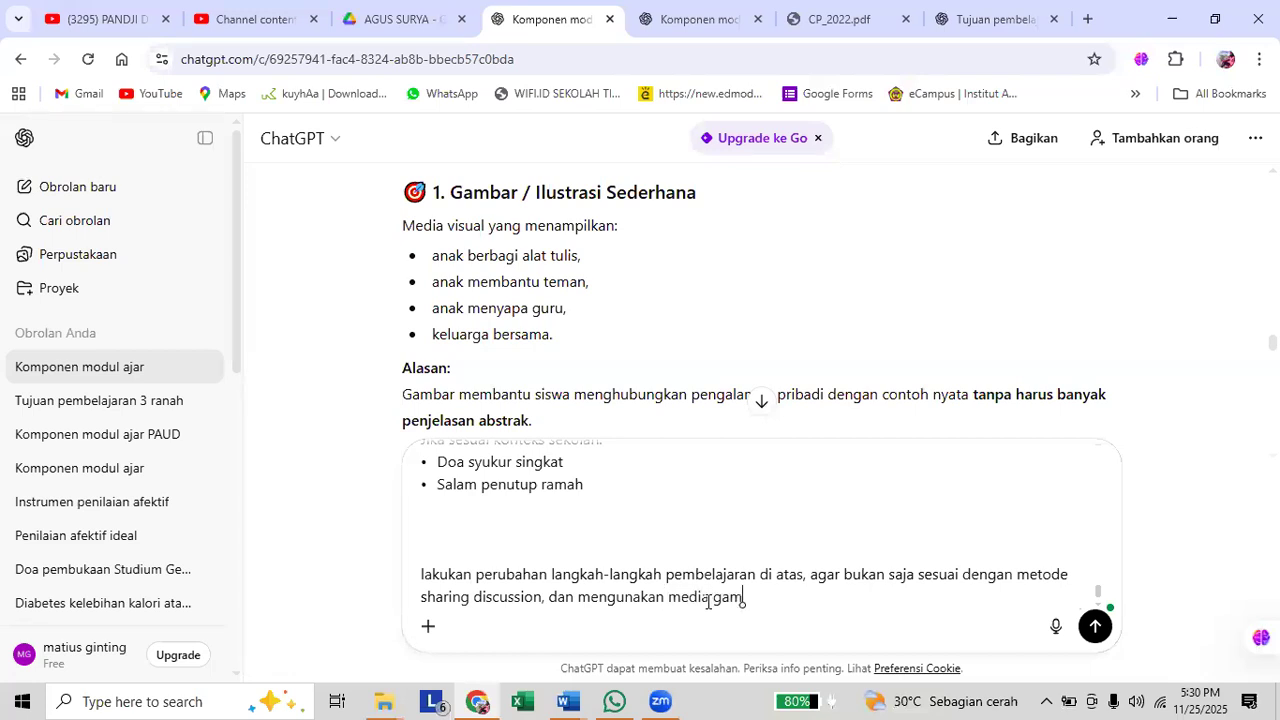
pyautogui.write('bar')
# Insert "materi pembelajaran," before "metode sharing discussion" in the request.
pyautogui.click(1013, 581)
pyautogui.write('materi pem')
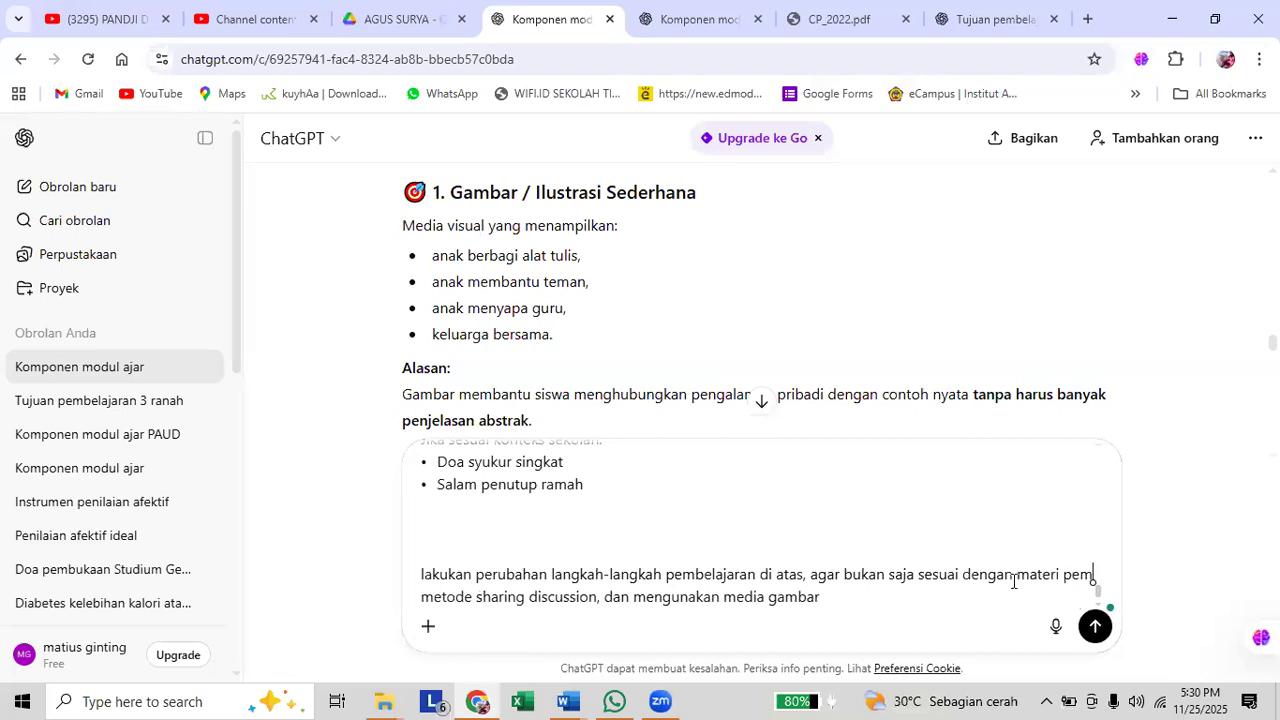
pyautogui.write('belajaran,')
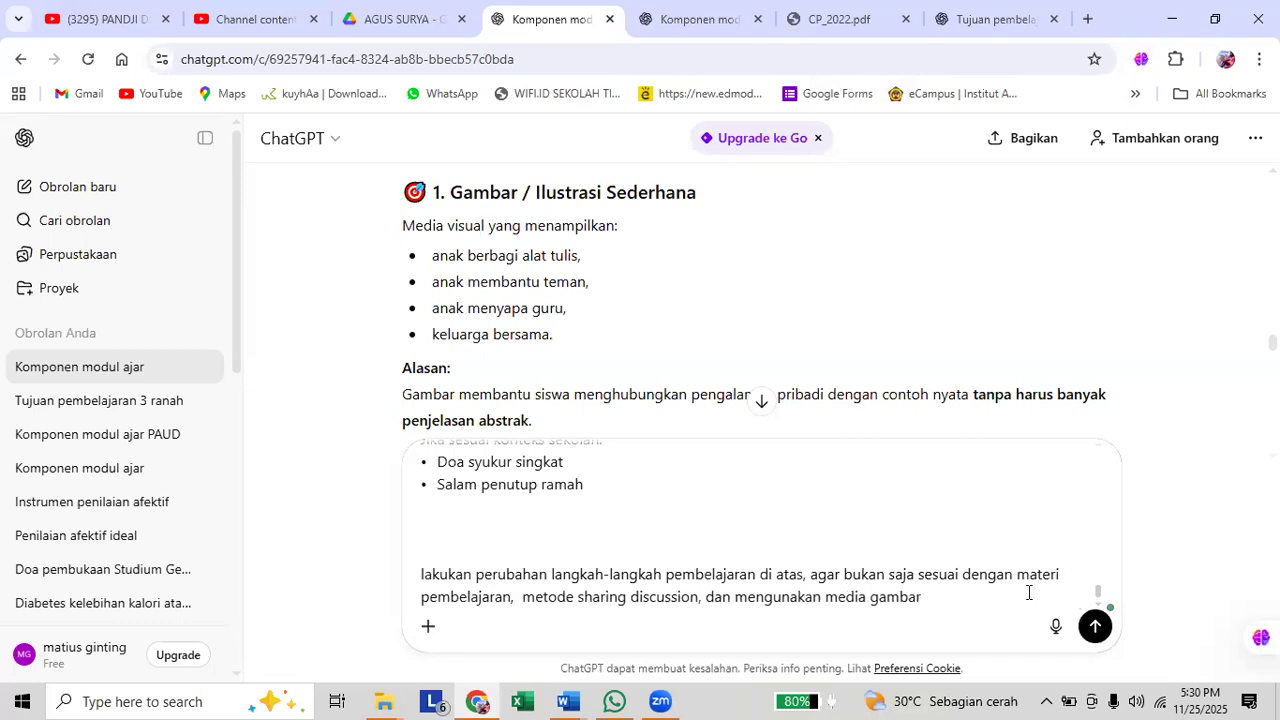
pyautogui.press('BackSpace')
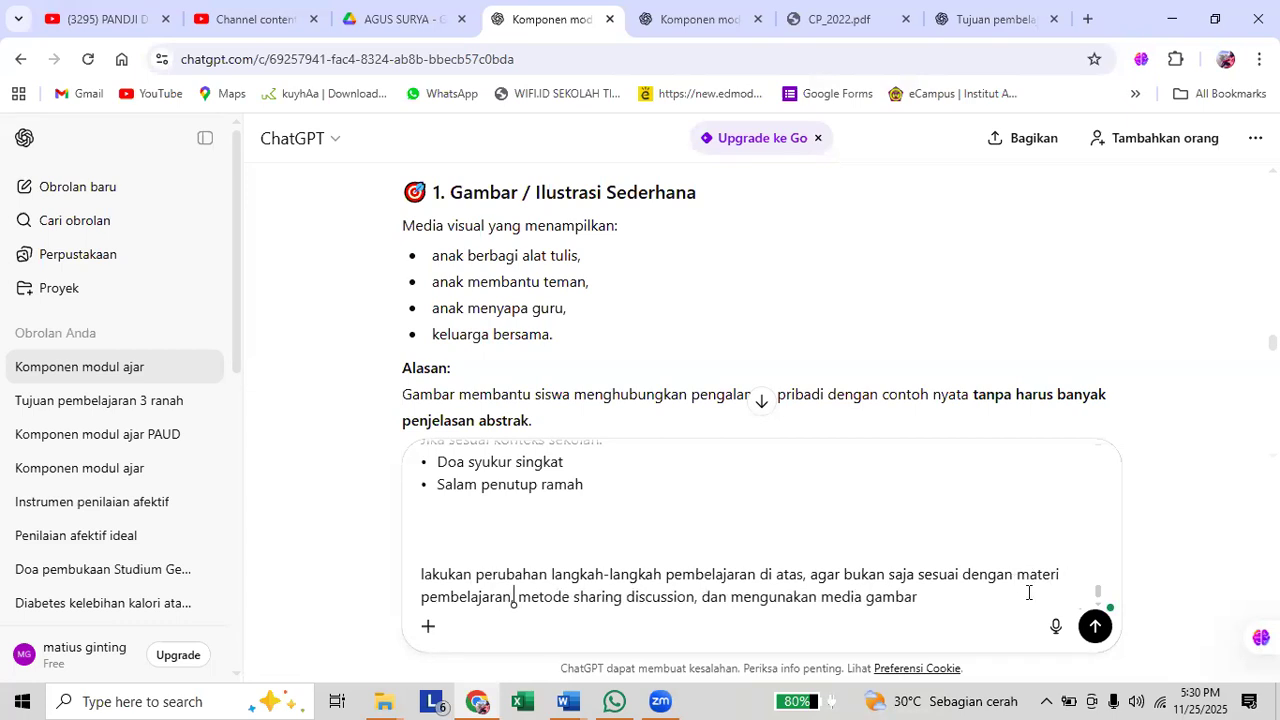
# Add "namun juga memperhatikan 3 tujuan pembelajaran" after "media gambar" at the end of the request.
pyautogui.click(927, 601)
pyautogui.write('gambar namun juga memperhatikan ')
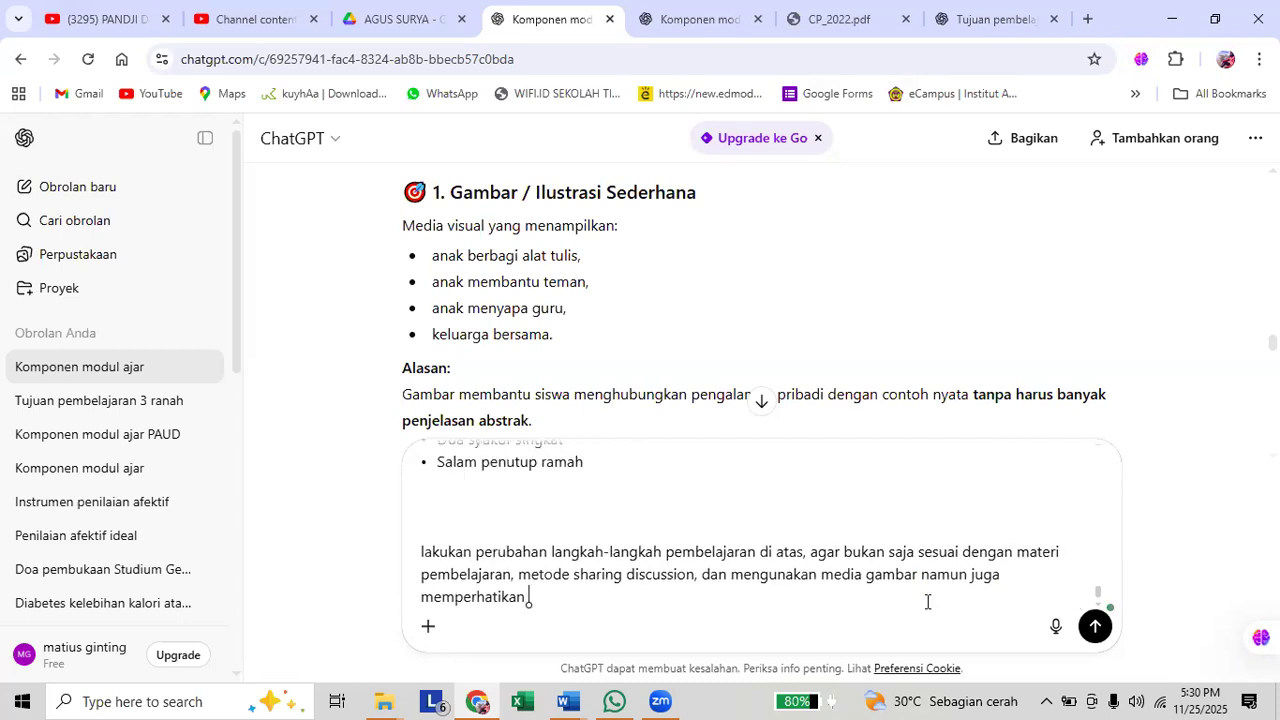
pyautogui.write('3 tujuan pembelajarna')
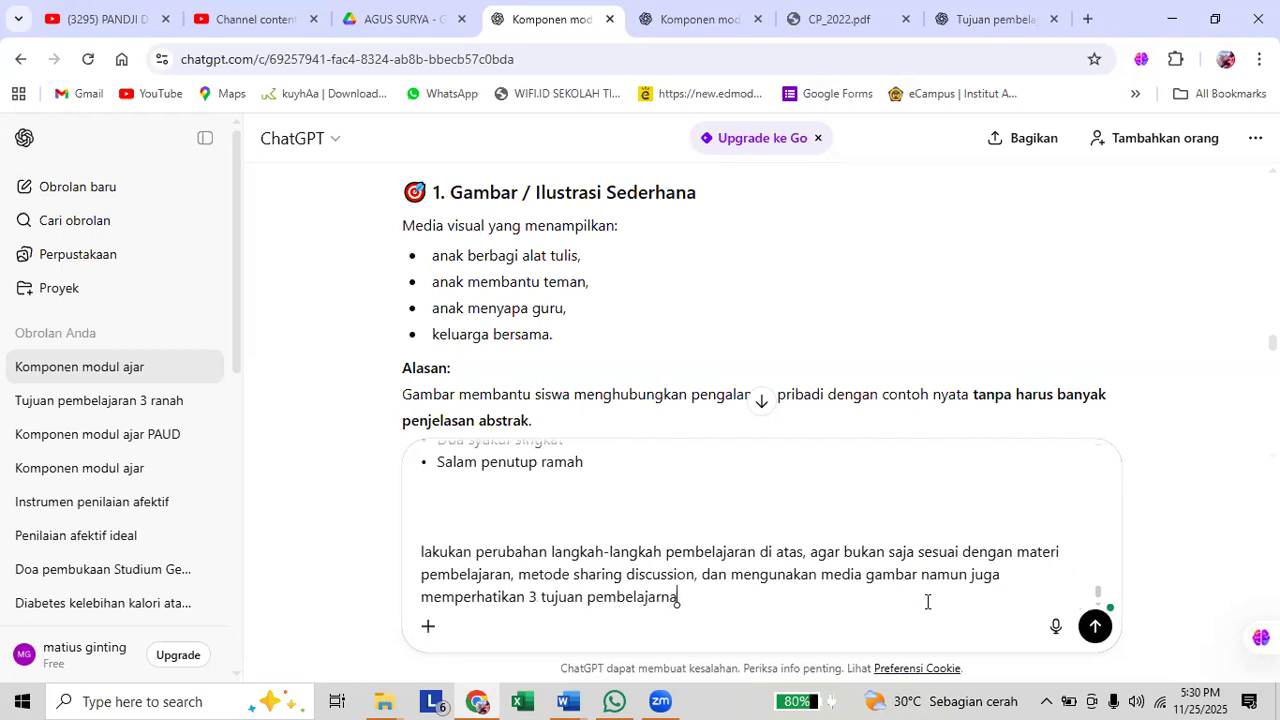
pyautogui.press('BackSpace')
pyautogui.press('BackSpace')
pyautogui.write('an yang mencakup')
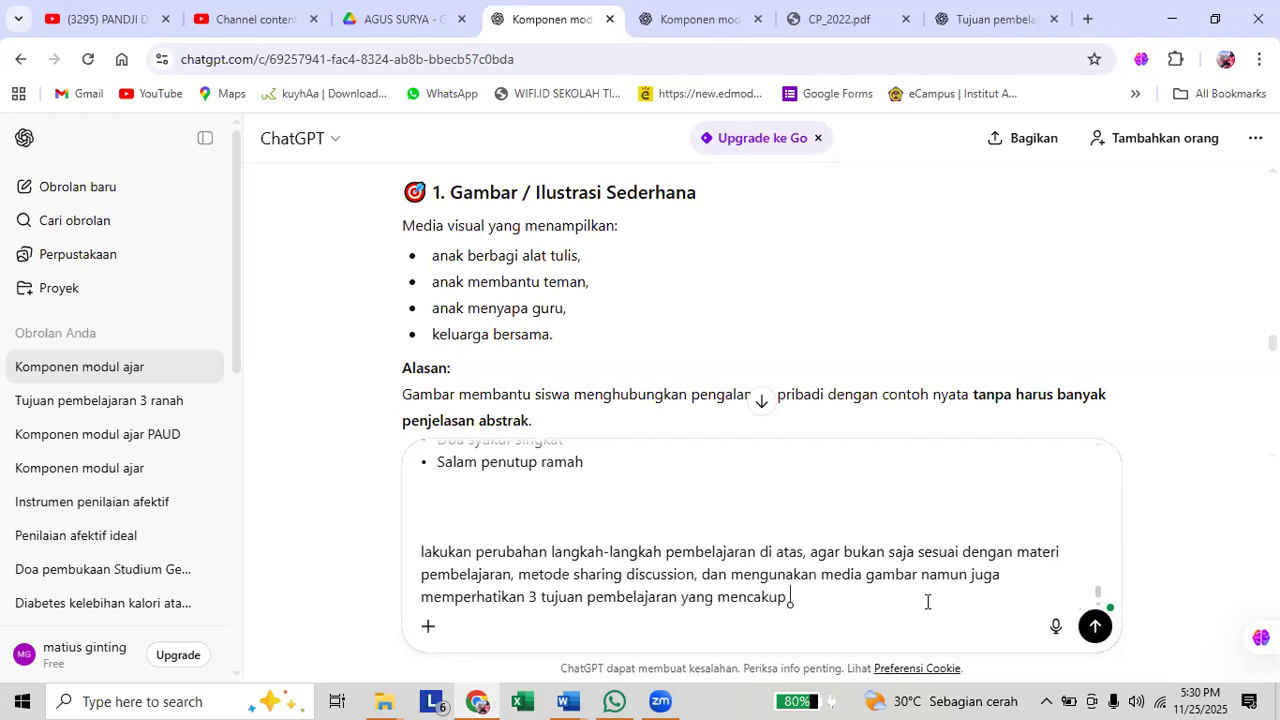
pyautogui.press('BackSpace')
pyautogui.press('BackSpace')
pyautogui.press('BackSpace')
pyautogui.press('BackSpace')
pyautogui.press('BackSpace')
pyautogui.press('BackSpace')
pyautogui.press('BackSpace')
pyautogui.press('BackSpace')
pyautogui.press('BackSpace')
pyautogui.press('BackSpace')
pyautogui.press('BackSpace')
pyautogui.press('BackSpace')
pyautogui.press('BackSpace')
pyautogui.press('BackSpace')
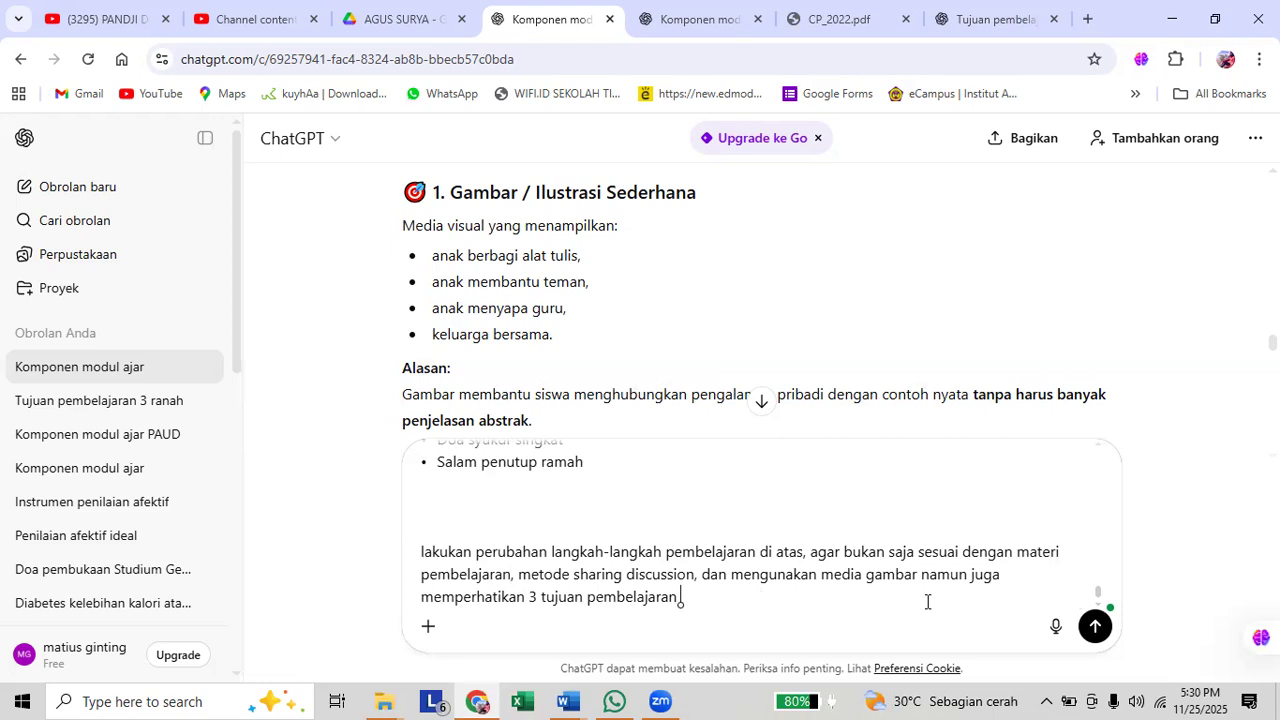
# Finish the request with "di atas" and send it to ChatGPT.
pyautogui.write('di atas')
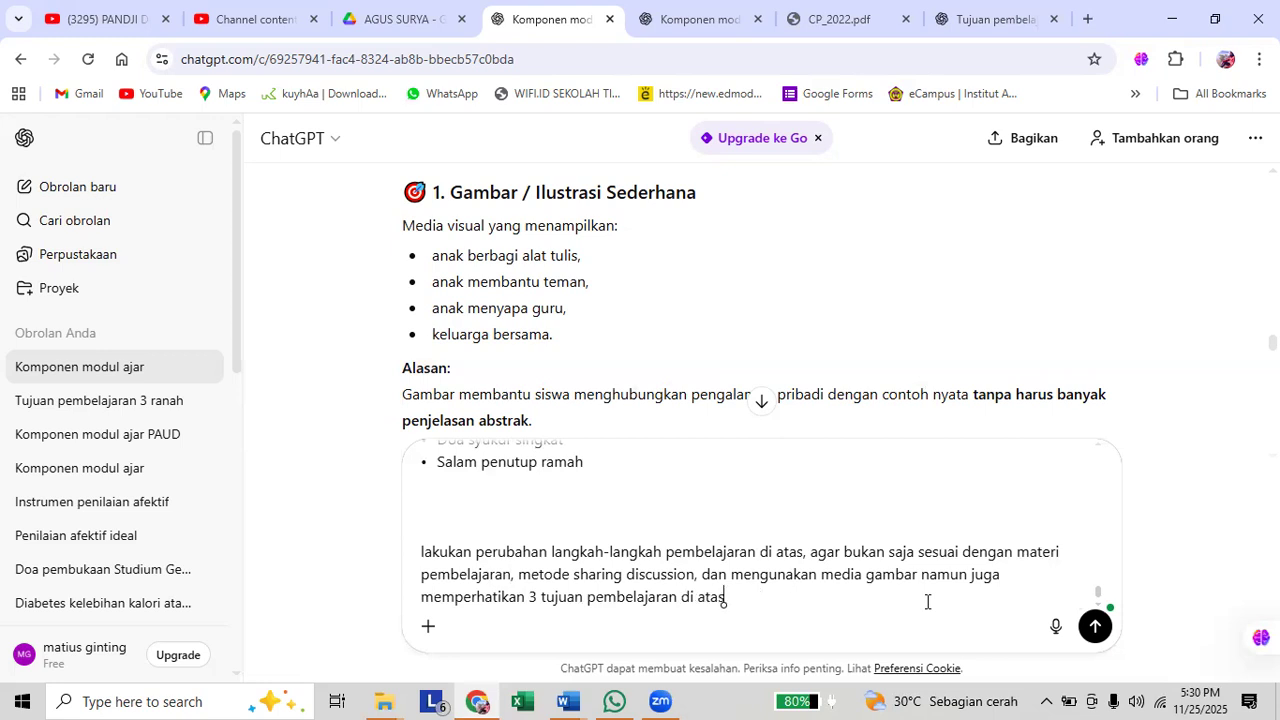
pyautogui.click(1096, 627)
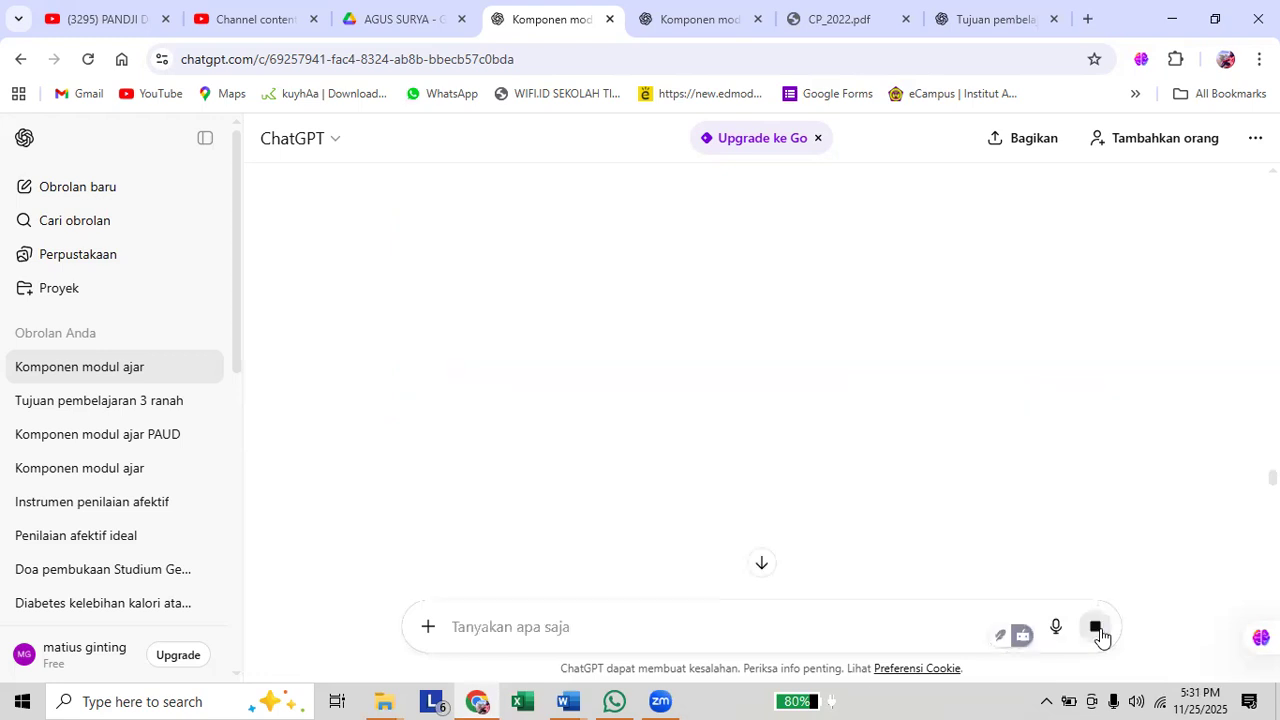
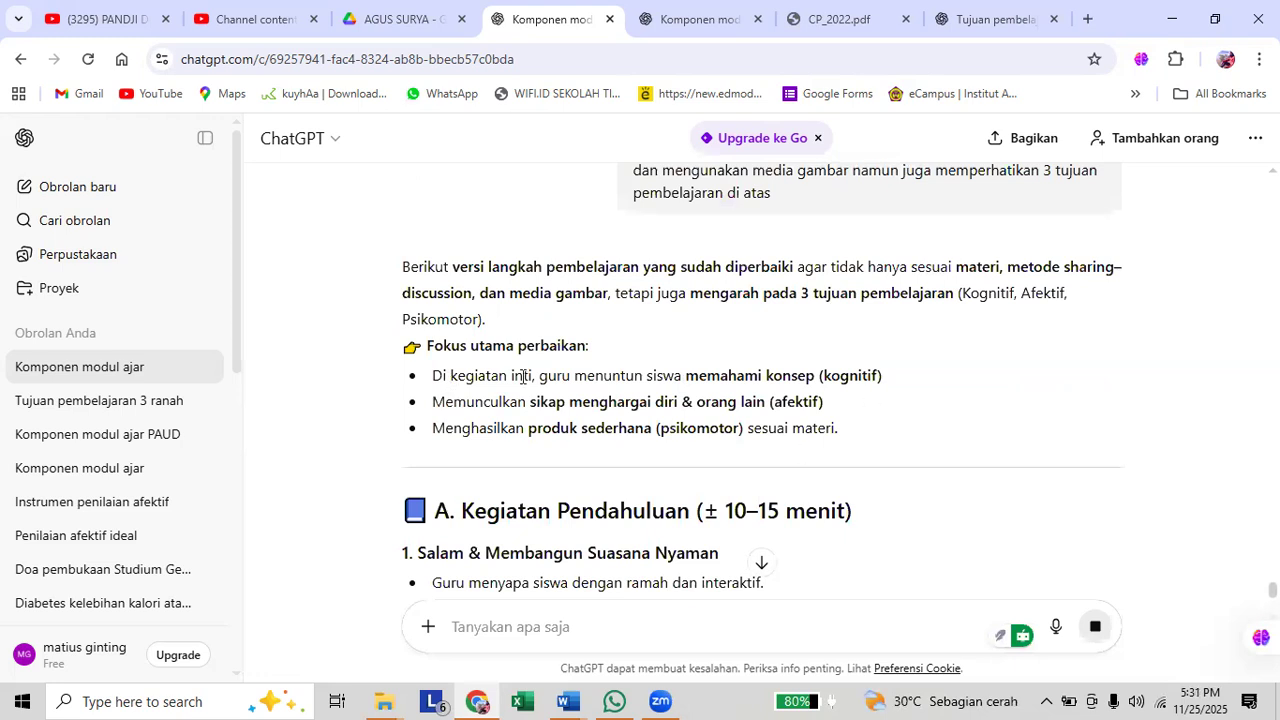
# Review ChatGPT's revised learning steps from Kegiatan Pendahuluan through the simple product activity for their fit with the three learning objectives.
pyautogui.moveTo(438, 514); pyautogui.dragTo(698, 506)
pyautogui.scroll(-6, 651, 557)
pyautogui.scroll(-4, 666, 551)
pyautogui.scroll(-2, 674, 537)
pyautogui.scroll(-4, 659, 524)
pyautogui.scroll(-4, 659, 525)
pyautogui.scroll(-2, 655, 500)
pyautogui.scroll(-2, 680, 491)
pyautogui.scroll(-2, 668, 490)
pyautogui.scroll(-2, 655, 503)
pyautogui.scroll(-2, 690, 508)
pyautogui.scroll(-3, 698, 514)
pyautogui.scroll(3, 697, 506)
pyautogui.scroll(2, 698, 506)
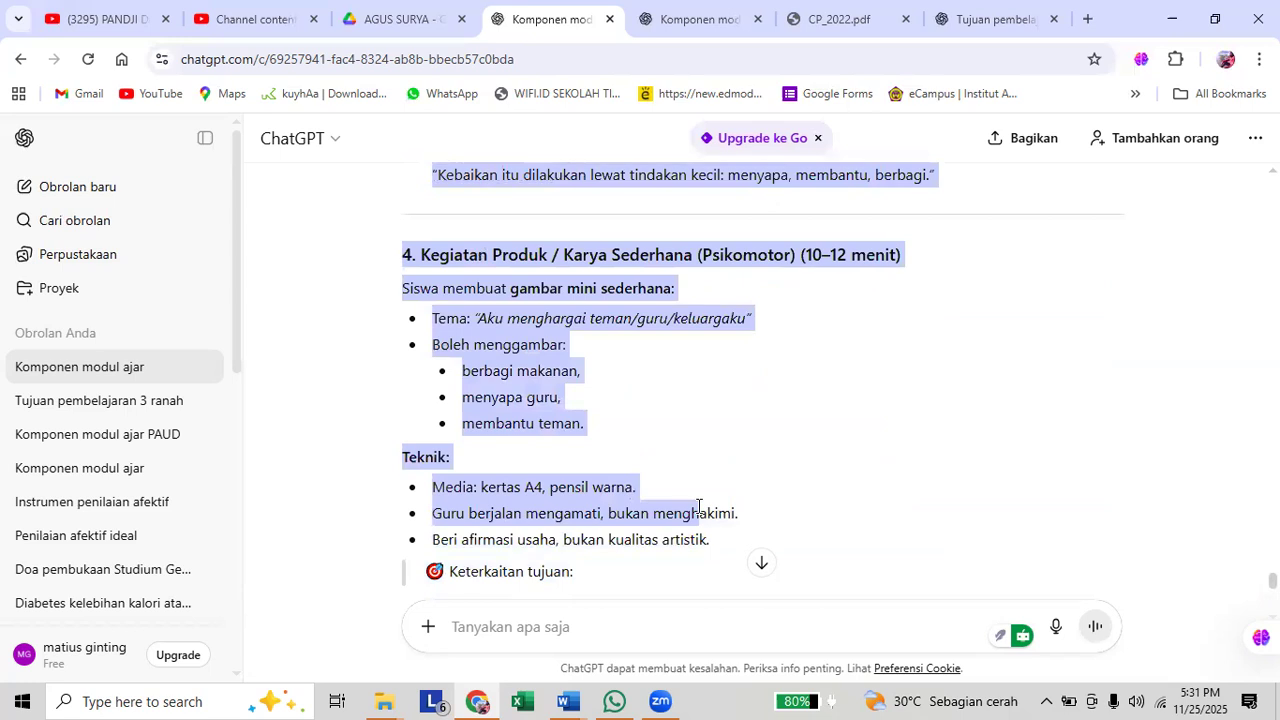
pyautogui.scroll(2, 698, 507)
pyautogui.moveTo(698, 507); pyautogui.dragTo(868, 463)
pyautogui.scroll(3, 698, 512)
pyautogui.scroll(3, 700, 508)
pyautogui.scroll(4, 701, 516)
pyautogui.scroll(4, 868, 469)
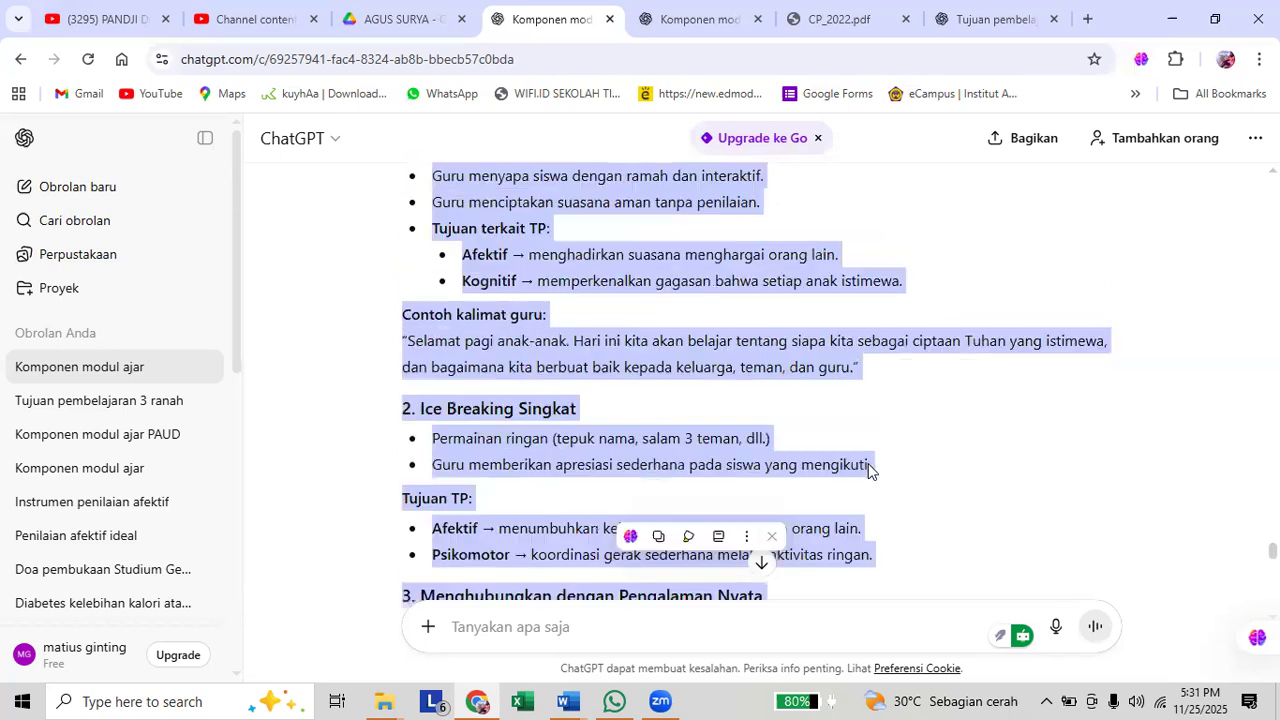
pyautogui.scroll(5, 868, 465)
pyautogui.scroll(2, 929, 494)
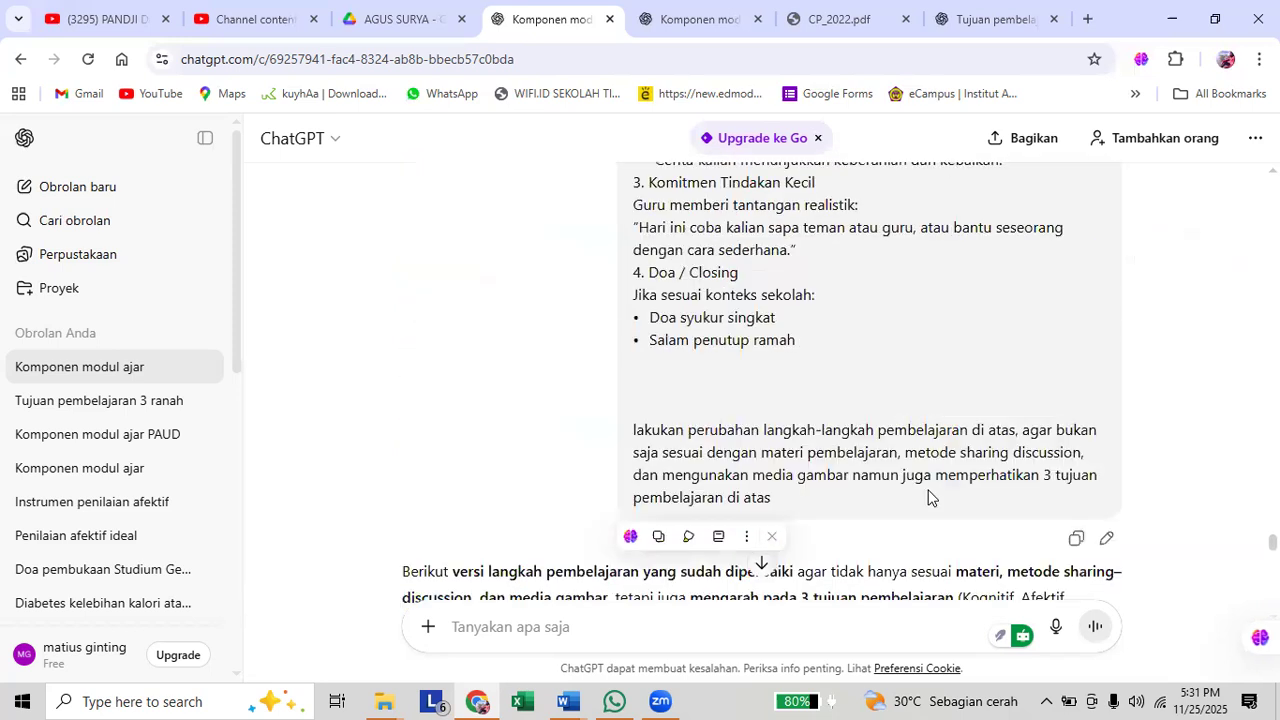
# Reopen the sent request for editing at the end of its closing instruction, after "di atas".
pyautogui.click(1107, 539)
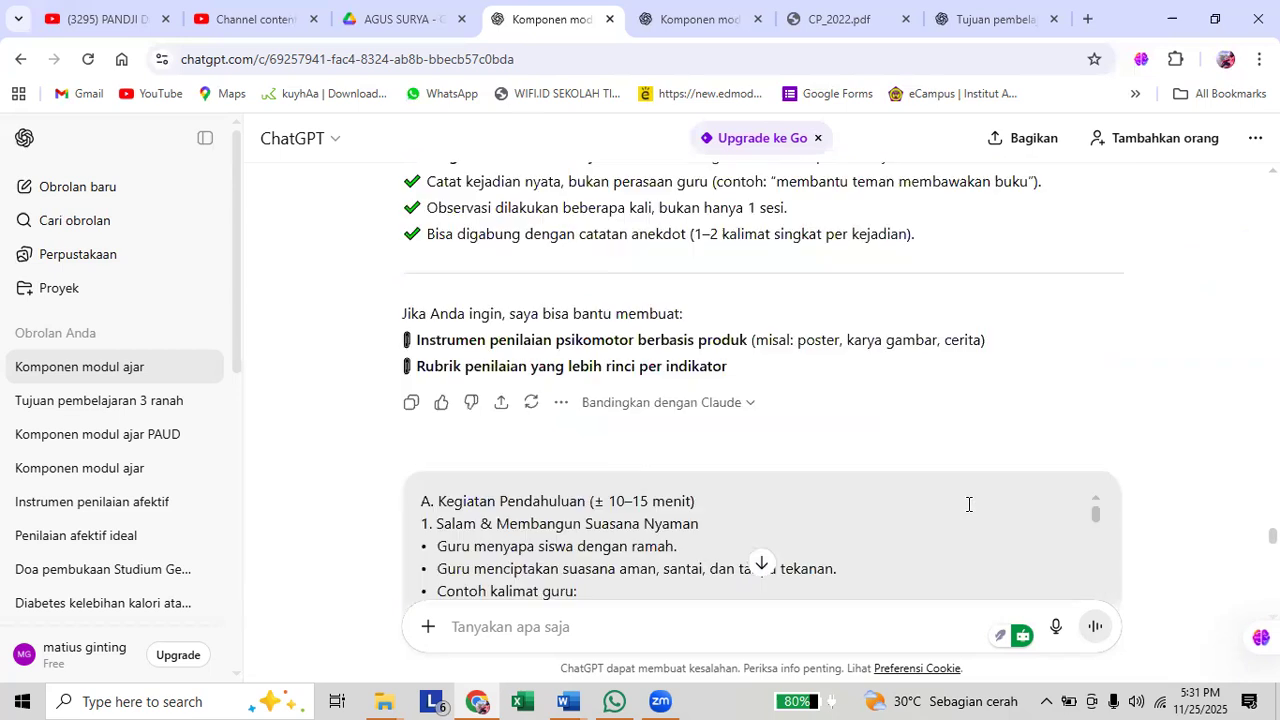
pyautogui.scroll(-5, 750, 500)
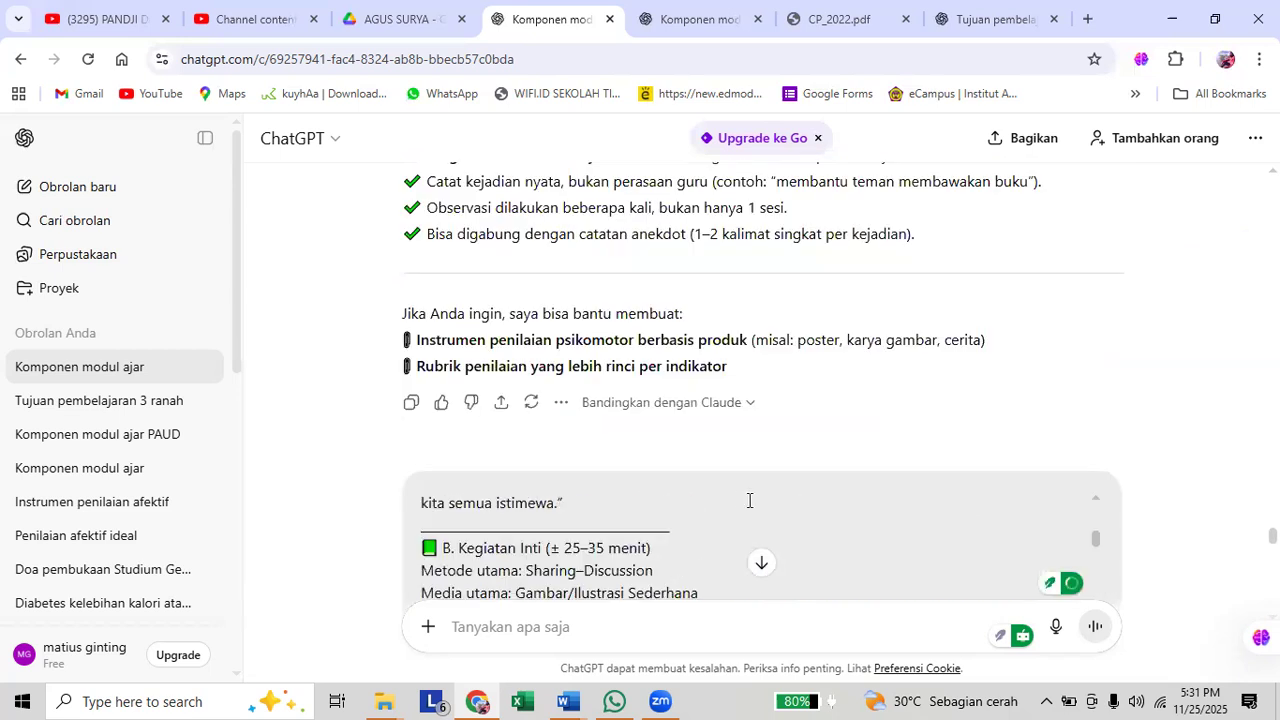
pyautogui.scroll(-5, 762, 500)
pyautogui.scroll(-3, 764, 500)
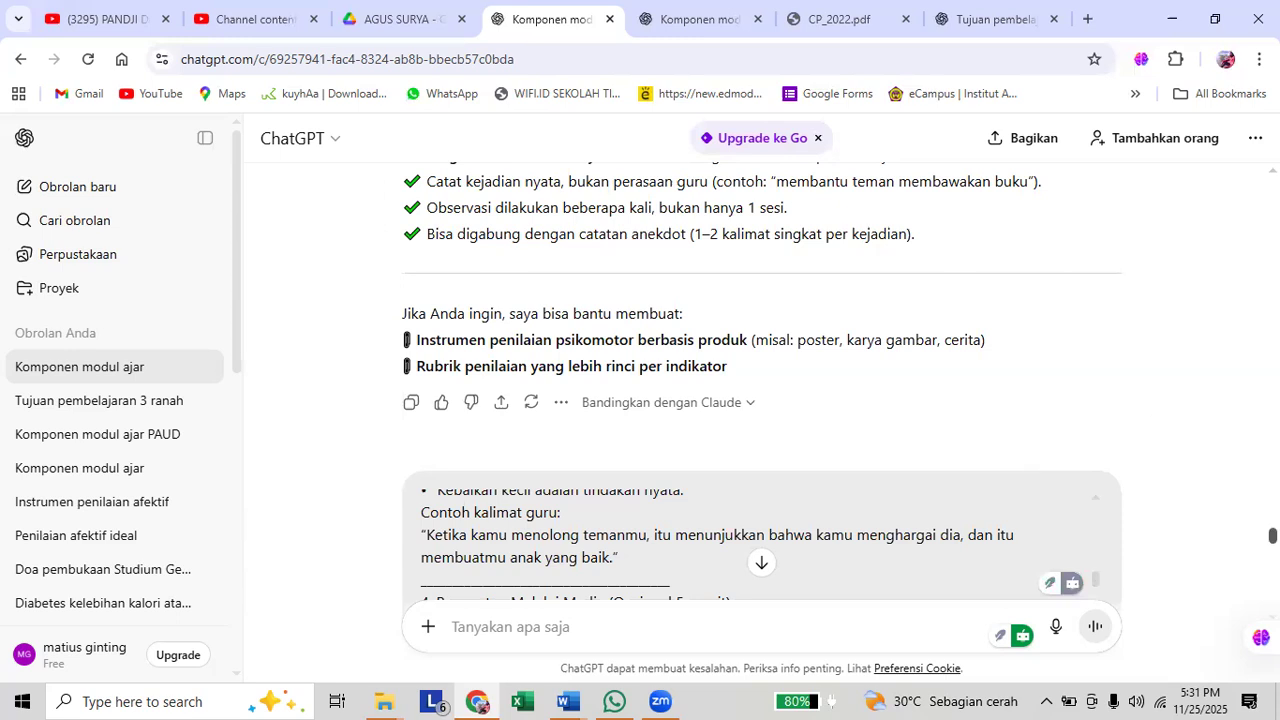
pyautogui.scroll(-3, 709, 528)
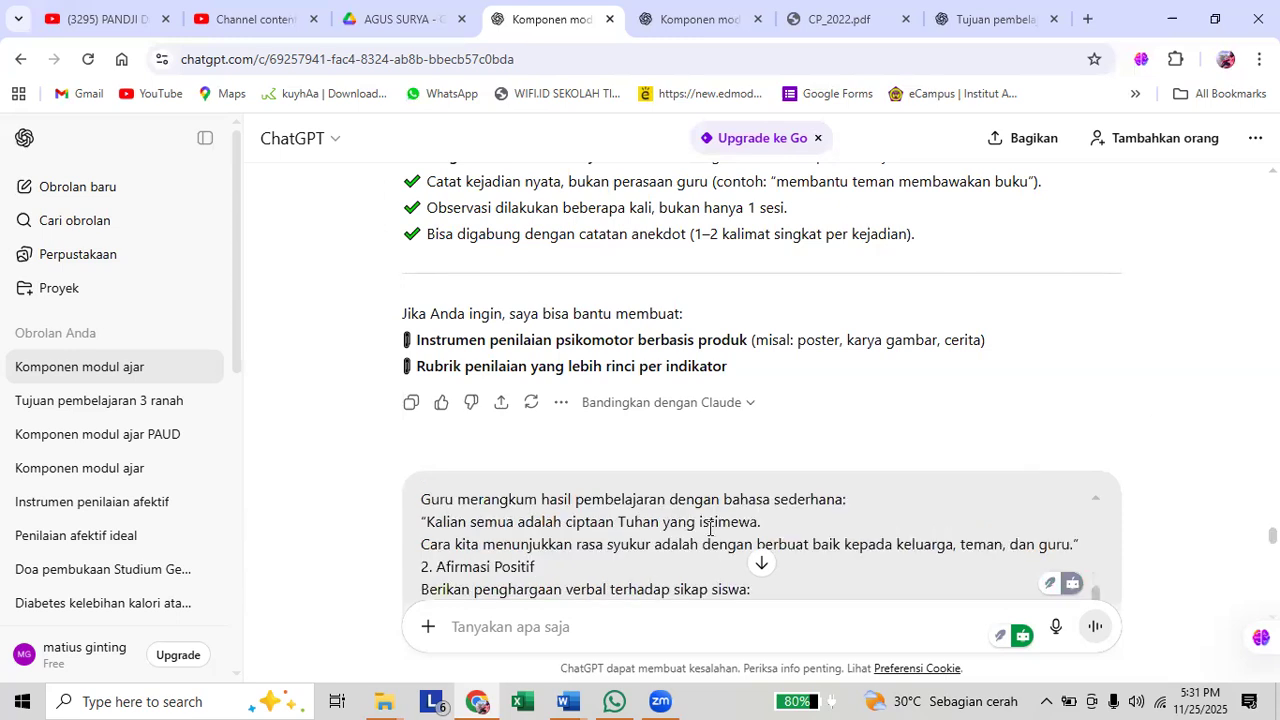
pyautogui.scroll(-2, 709, 528)
pyautogui.scroll(-3, 710, 527)
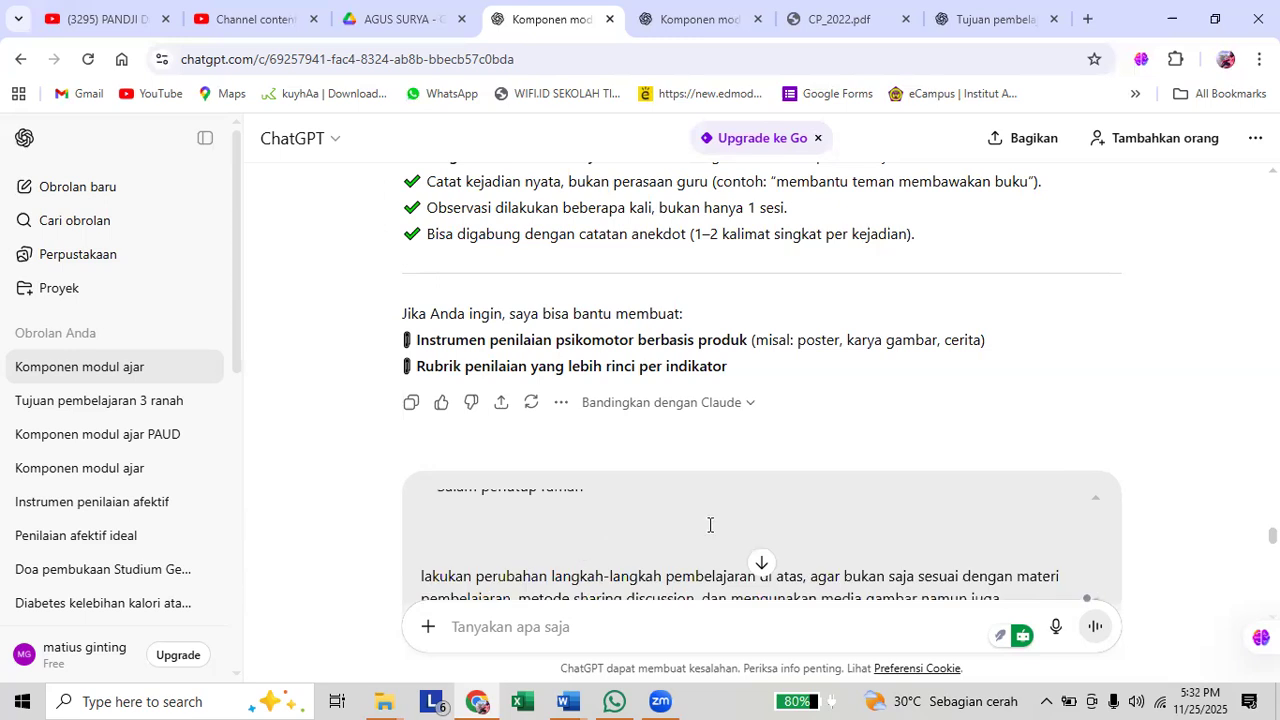
pyautogui.scroll(-1, 1048, 544)
pyautogui.scroll(-2, 815, 333)
pyautogui.click(677, 340)
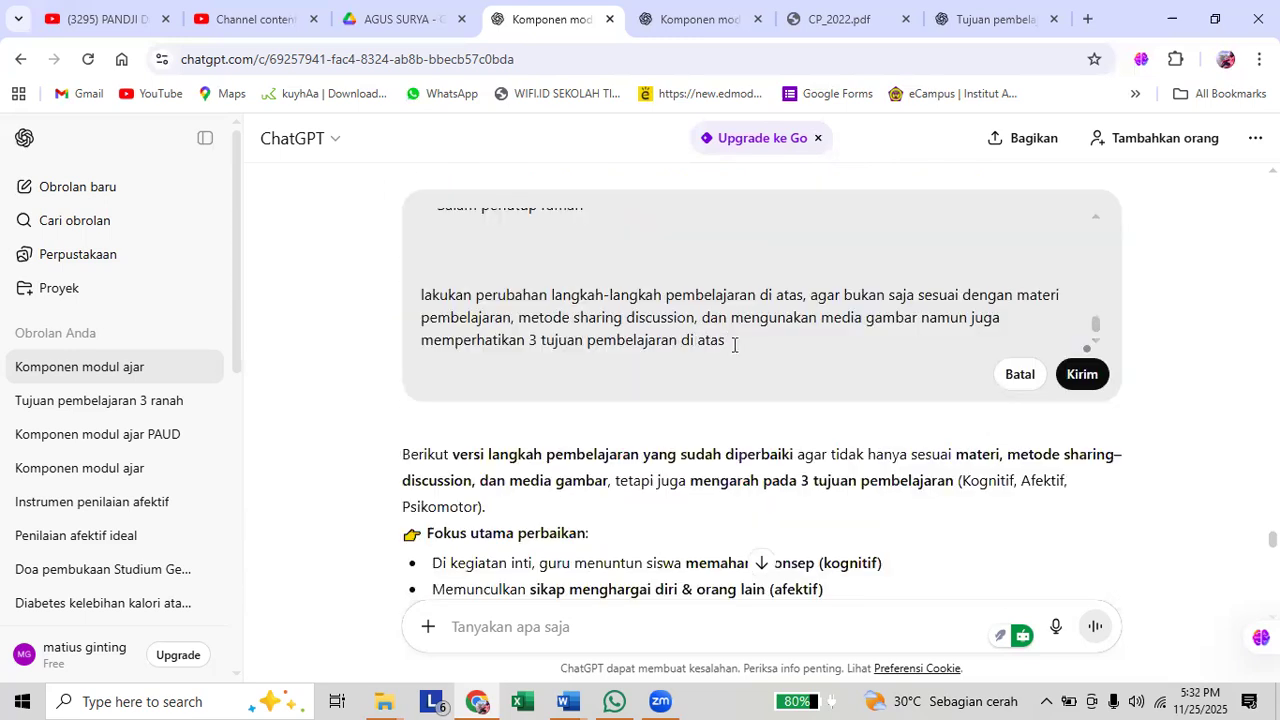
pyautogui.click(734, 344)
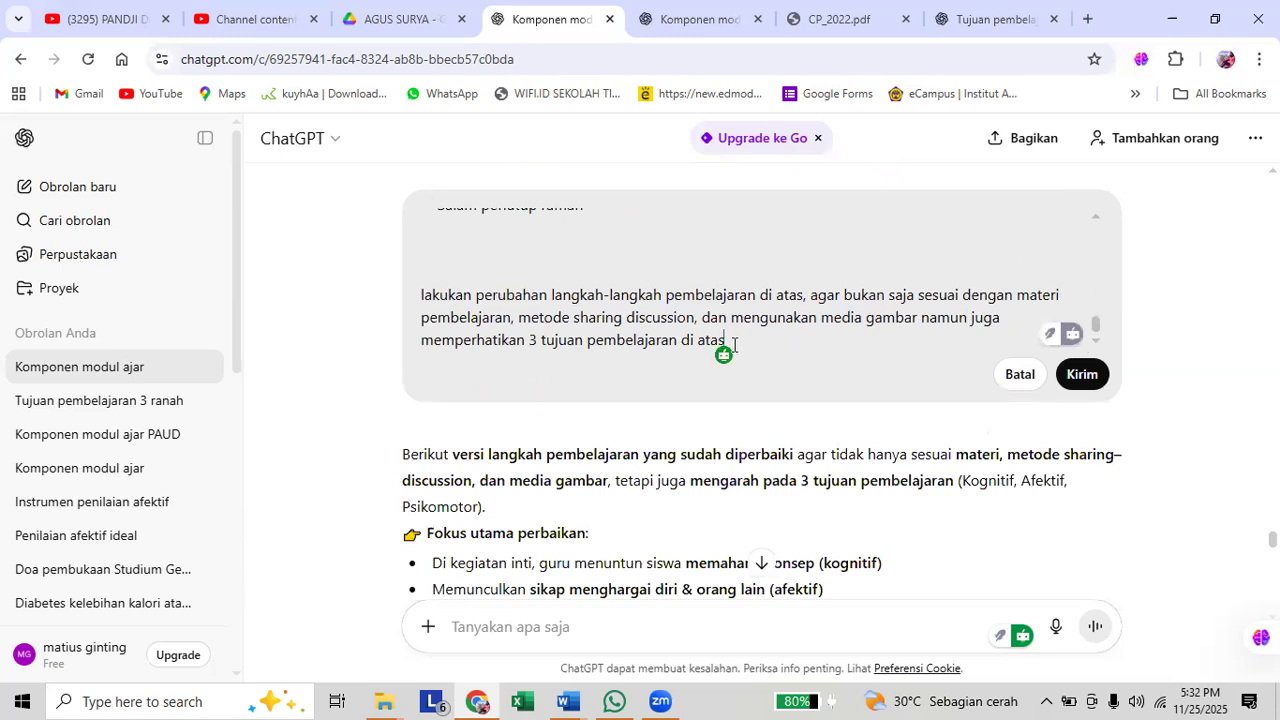
# Try extending the request with ", terutama tujuan pembelajaran psikomotor" and remove the word "psikomotor" again.
pyautogui.write(', te')
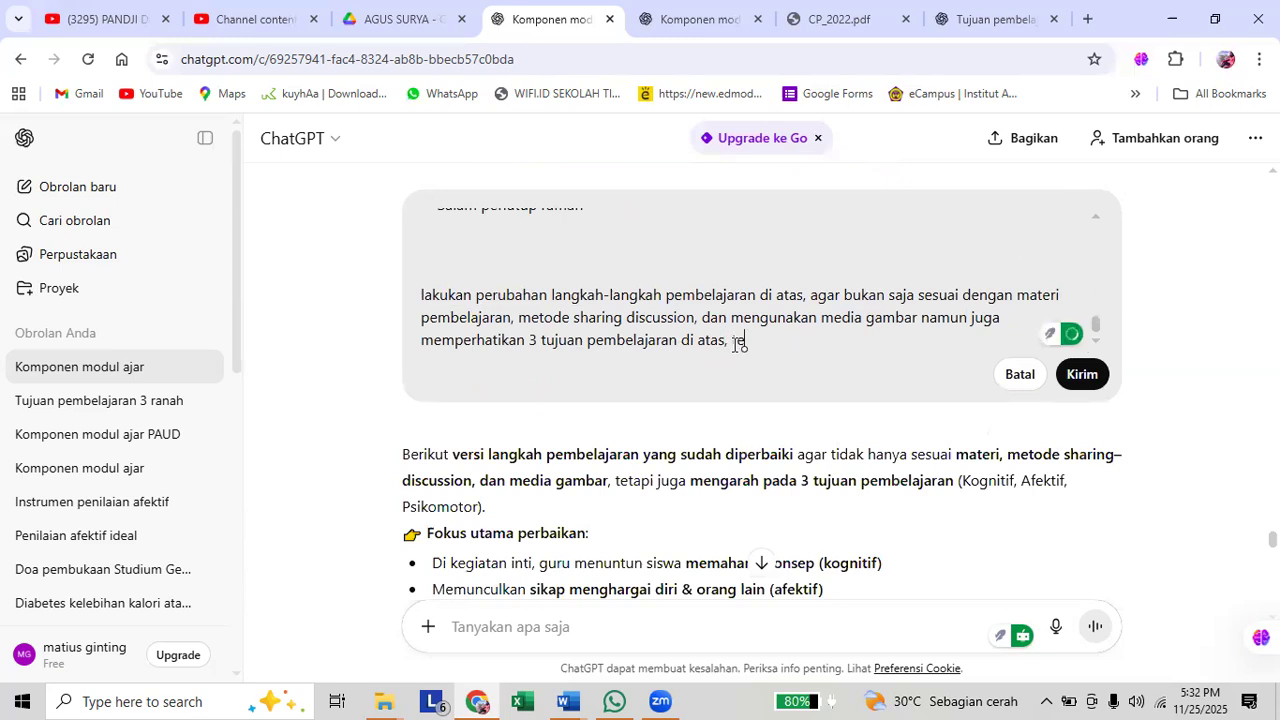
pyautogui.write('rutama tujuan pembe')
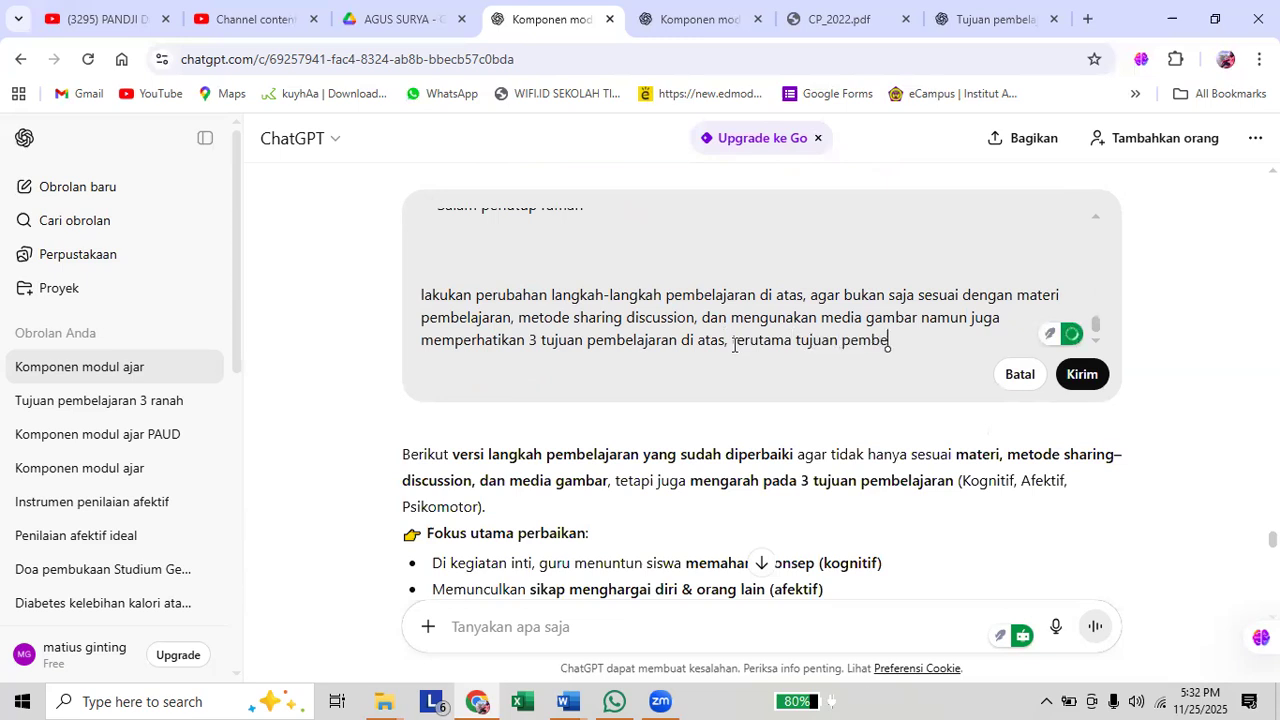
pyautogui.write('lajaran psikomo')
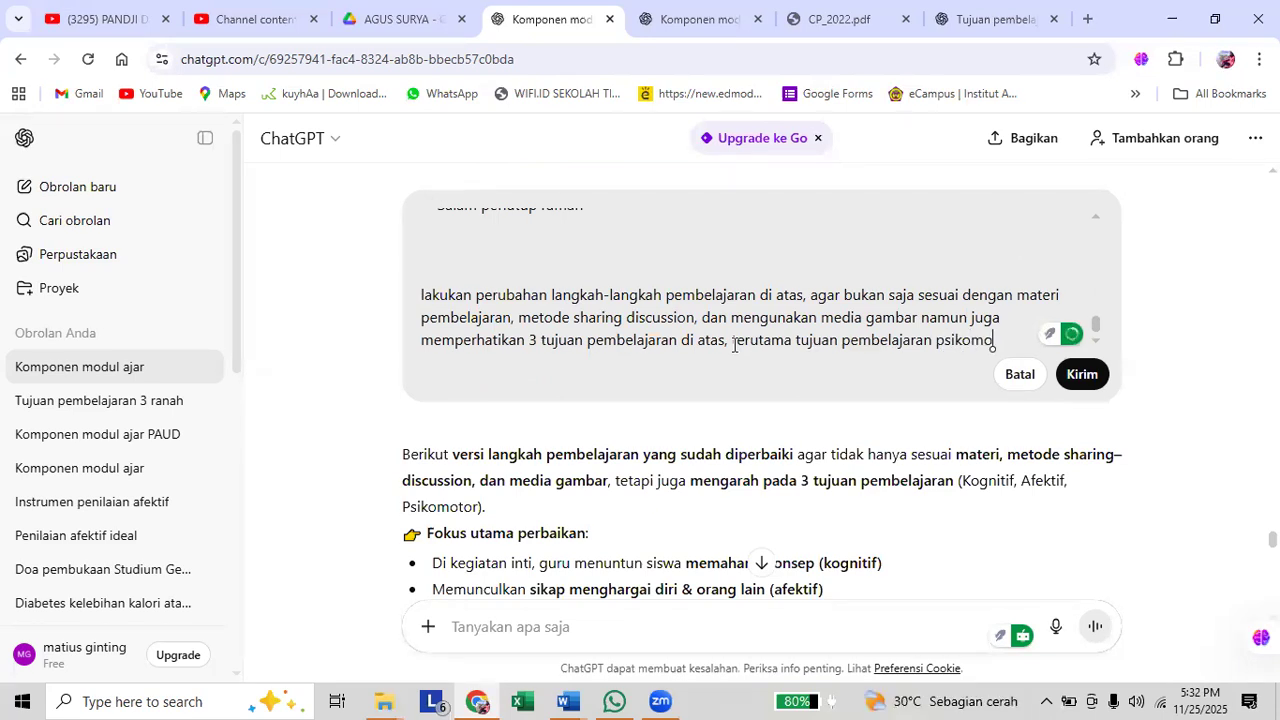
pyautogui.write('tor')
pyautogui.press('BackSpace')
pyautogui.write('y')
pyautogui.press('BackSpace')
pyautogui.press('BackSpace')
pyautogui.press('BackSpace')
pyautogui.press('BackSpace')
pyautogui.press('BackSpace')
pyautogui.press('BackSpace')
pyautogui.press('BackSpace')
pyautogui.press('BackSpace')
pyautogui.press('BackSpace')
pyautogui.press('BackSpace')
pyautogui.press('BackSpace')
pyautogui.press('BackSpace')
# Switch to the Word document and copy the three numbered objectives under Tujuan Pembelajaran.
pyautogui.hotkey('alt', 'Tab')
pyautogui.scroll(8, 821, 388)
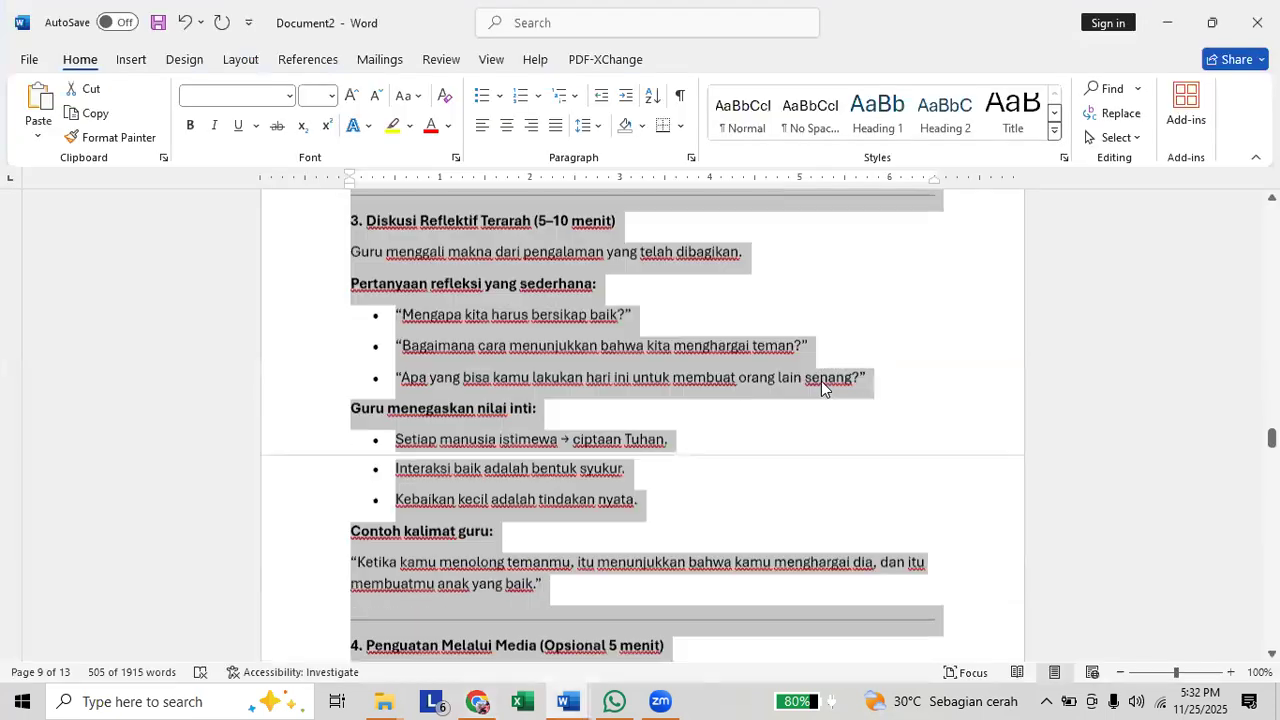
pyautogui.scroll(2, 642, 425)
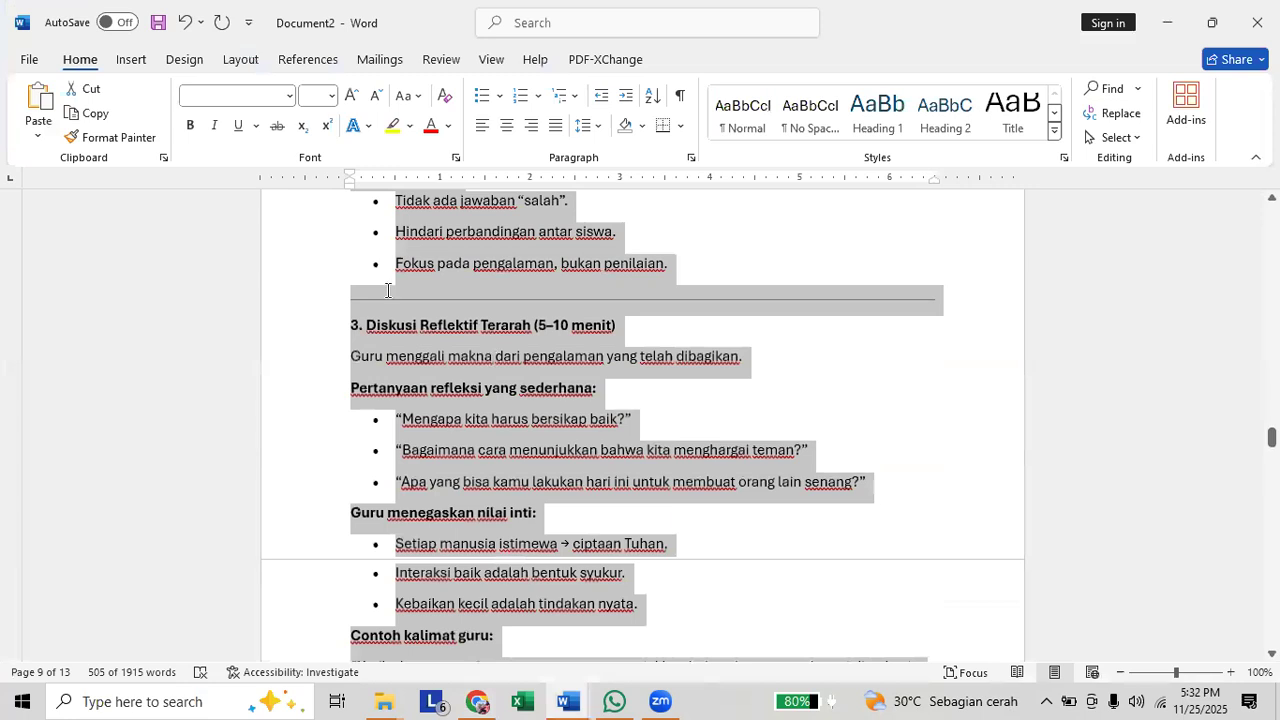
pyautogui.scroll(20, 386, 280)
pyautogui.moveTo(456, 284); pyautogui.dragTo(772, 428)
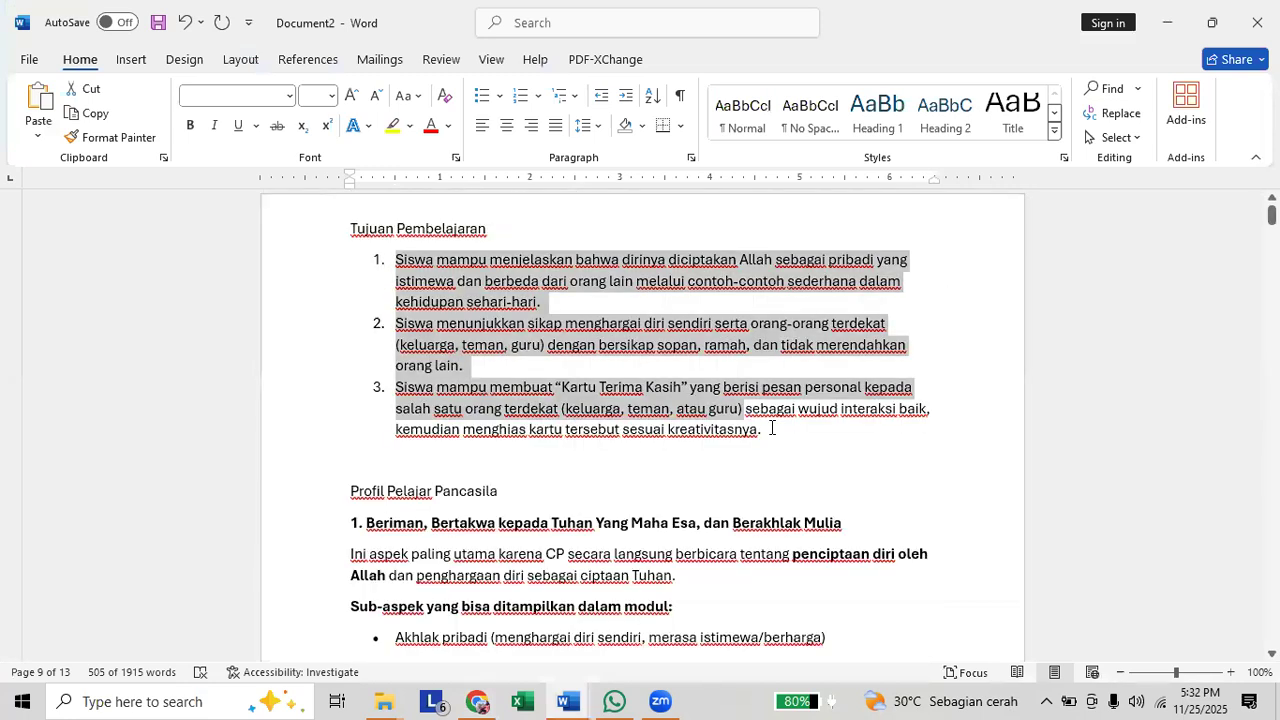
# Return to ChatGPT and replace "di atas, terutama tujuan pembelajaran" at the end of the request with "berikut".
pyautogui.hotkey('alt', 'Tab')
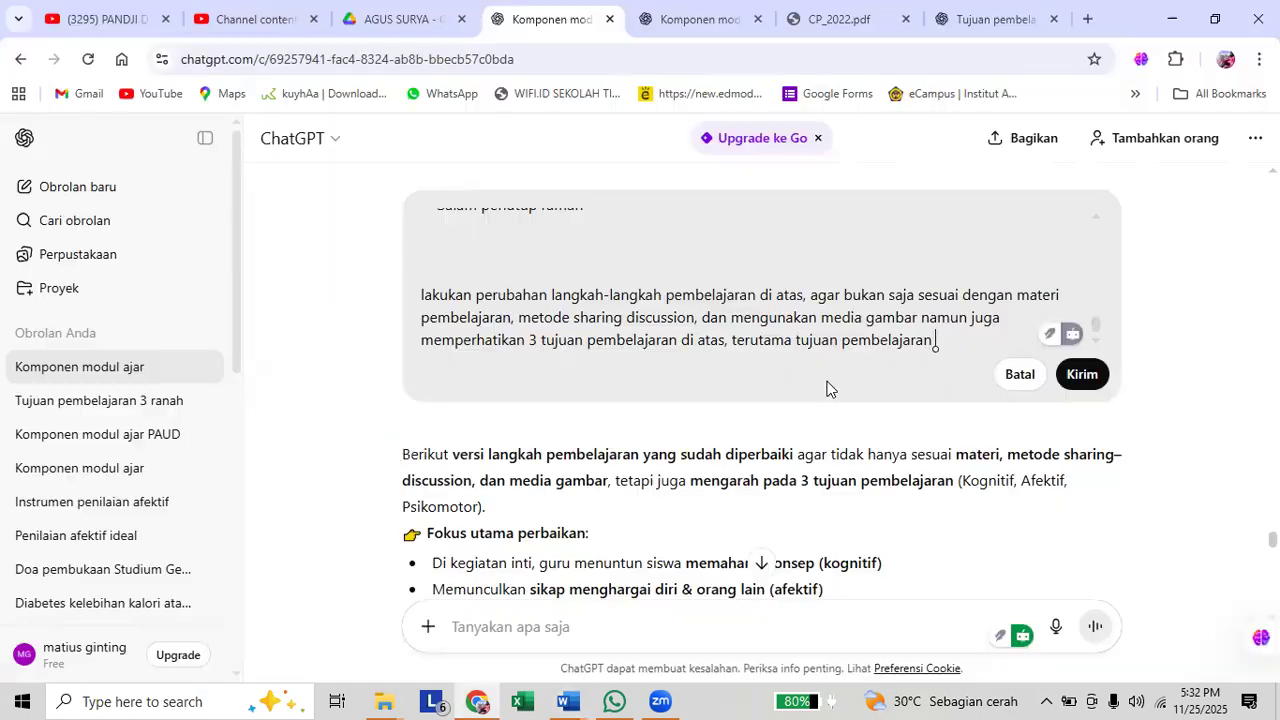
pyautogui.moveTo(944, 344); pyautogui.dragTo(684, 360)
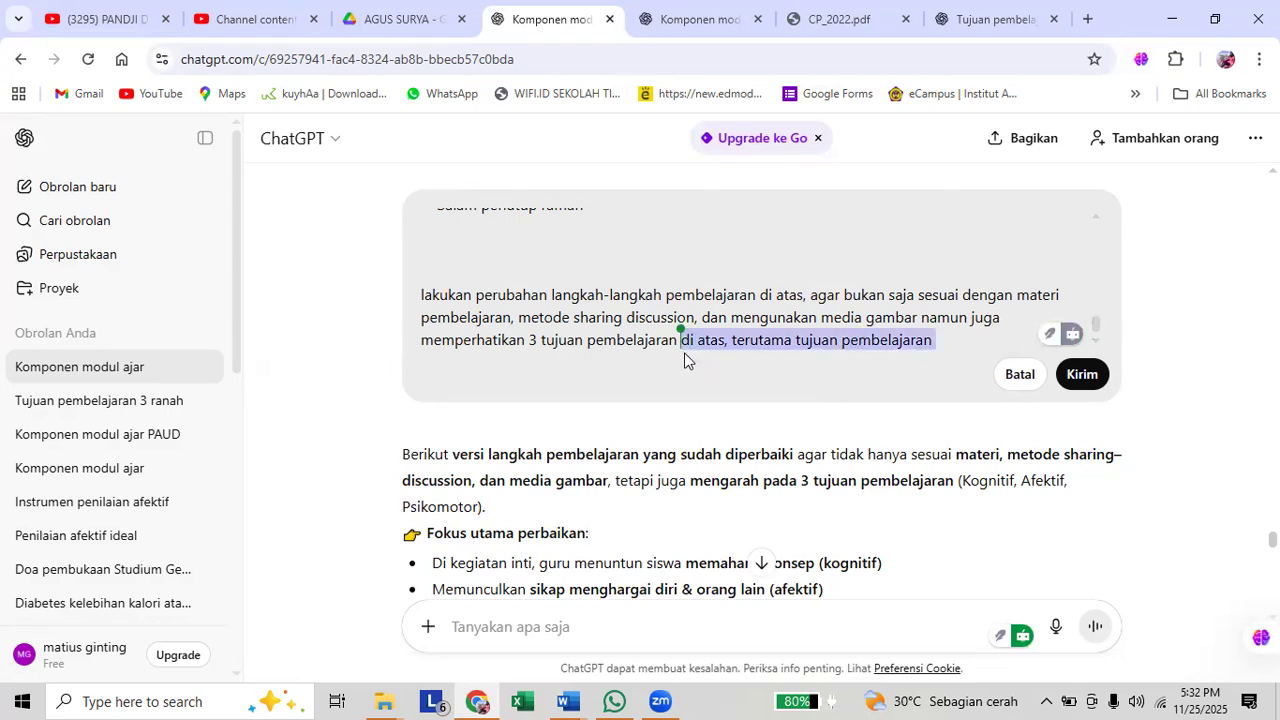
pyautogui.press('BackSpace')
pyautogui.write('berikut')
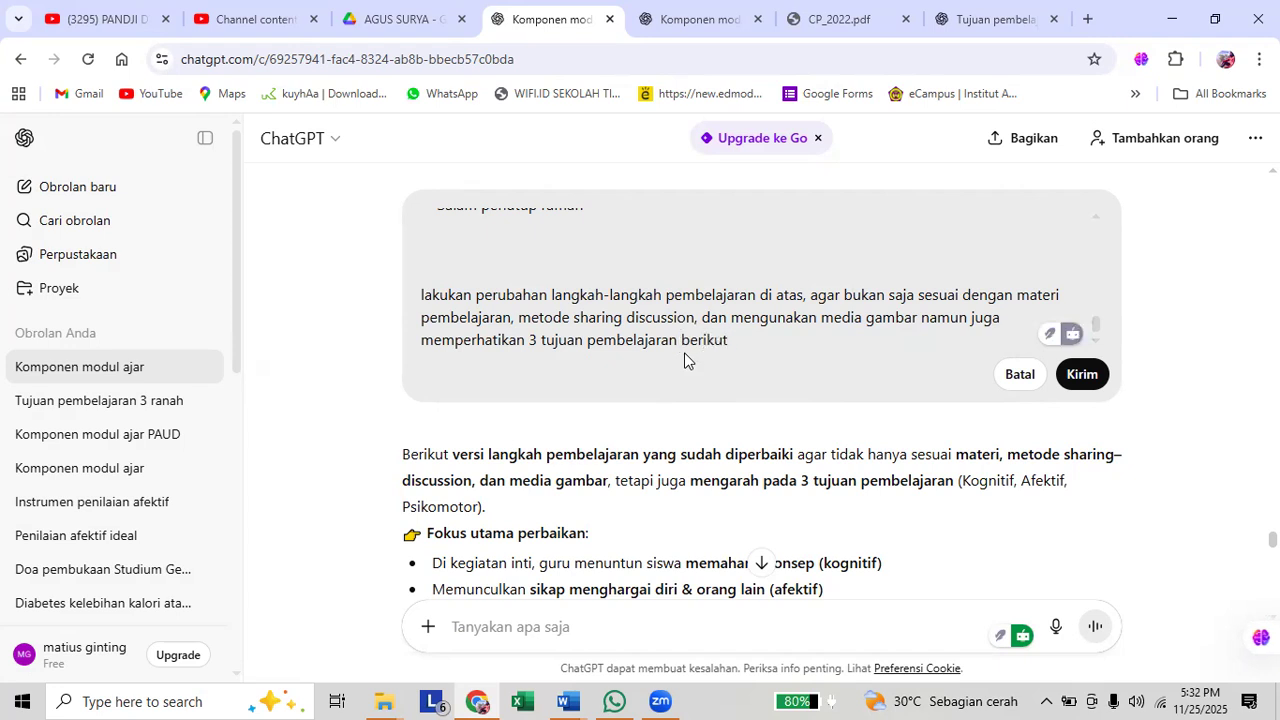
# Paste the three copied learning objectives below the instruction, separated by a blank line, and send the edited request.
pyautogui.hotkey('shift', 'Return')
pyautogui.hotkey('shift', 'Return')
pyautogui.hotkey('ctrl', 'v')
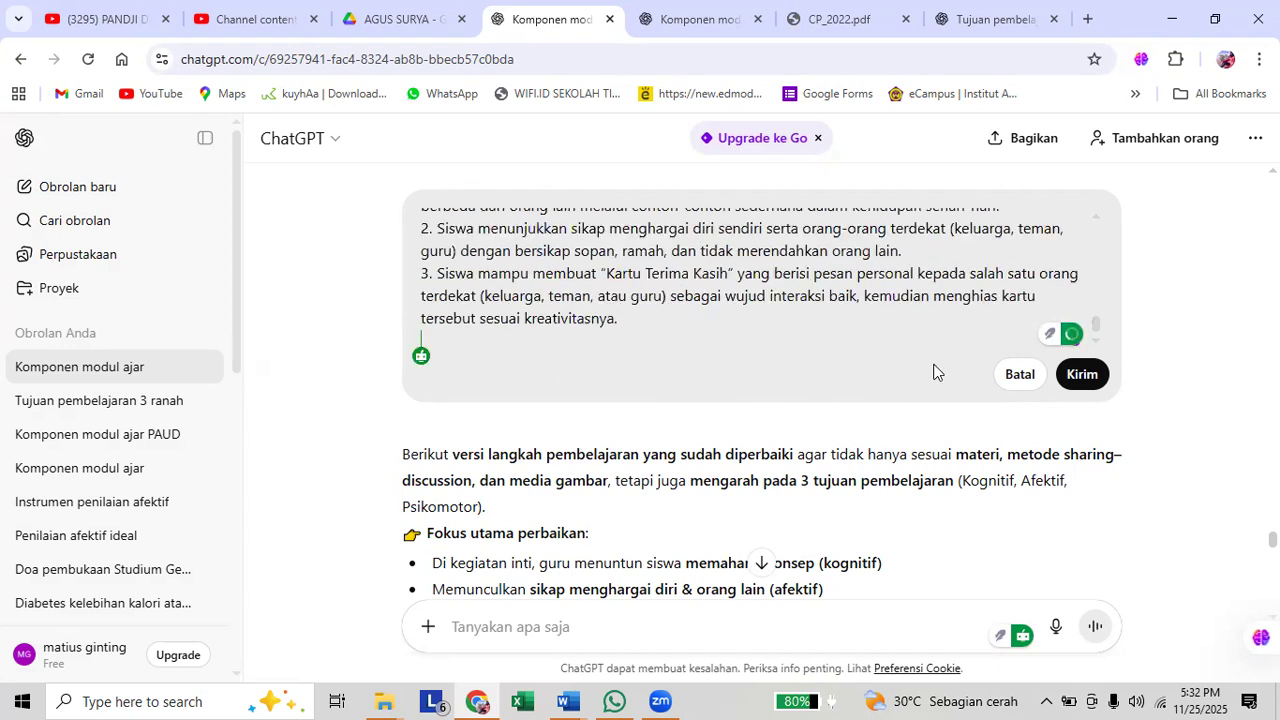
pyautogui.click(1078, 375)
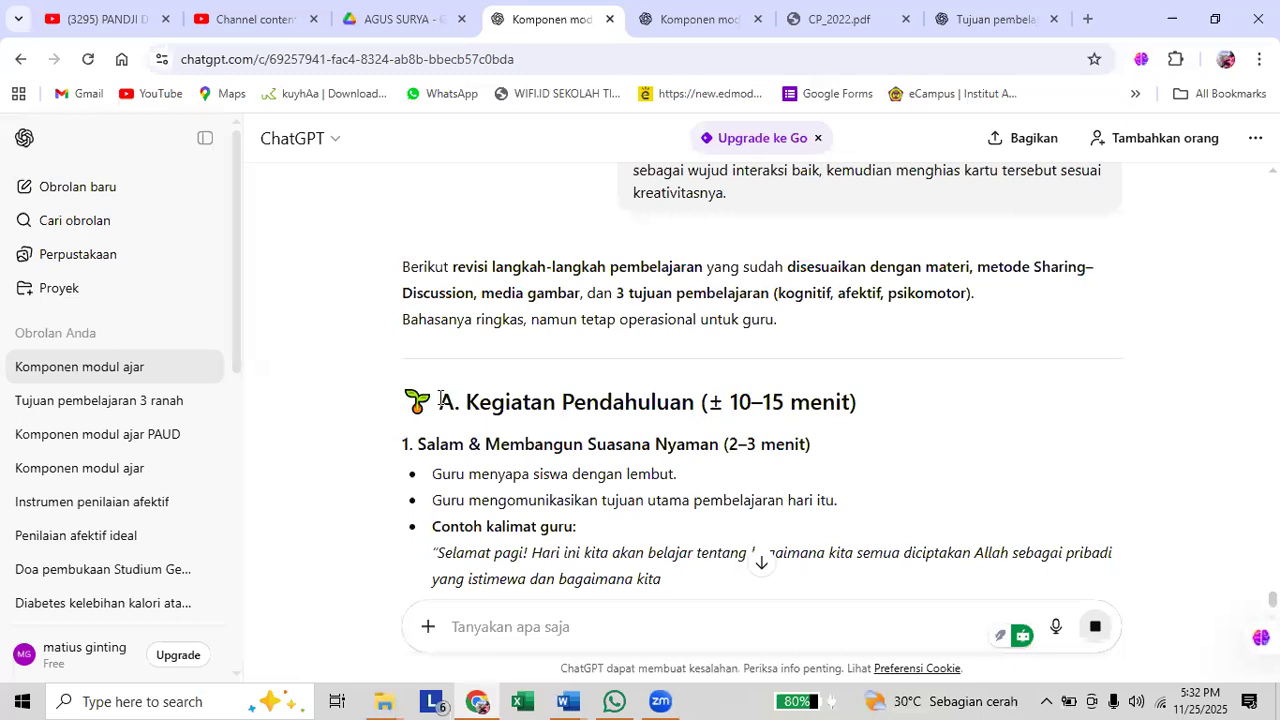
# Copy the newly revised learning steps from "A. Kegiatan Pendahuluan" through "Salam ramah" in ChatGPT's answer.
pyautogui.moveTo(441, 398); pyautogui.dragTo(688, 465)
pyautogui.scroll(-2, 598, 441)
pyautogui.scroll(-2, 600, 450)
pyautogui.scroll(-2, 600, 452)
pyautogui.scroll(-1, 605, 452)
pyautogui.scroll(-4, 610, 452)
pyautogui.scroll(-2, 612, 448)
pyautogui.scroll(-2, 634, 451)
pyautogui.scroll(-3, 648, 450)
pyautogui.scroll(-2, 650, 452)
pyautogui.scroll(-2, 668, 456)
pyautogui.scroll(-2, 669, 451)
pyautogui.scroll(-2, 669, 451)
pyautogui.scroll(-2, 711, 452)
pyautogui.scroll(-2, 716, 450)
pyautogui.scroll(-2, 712, 462)
pyautogui.scroll(-3, 688, 471)
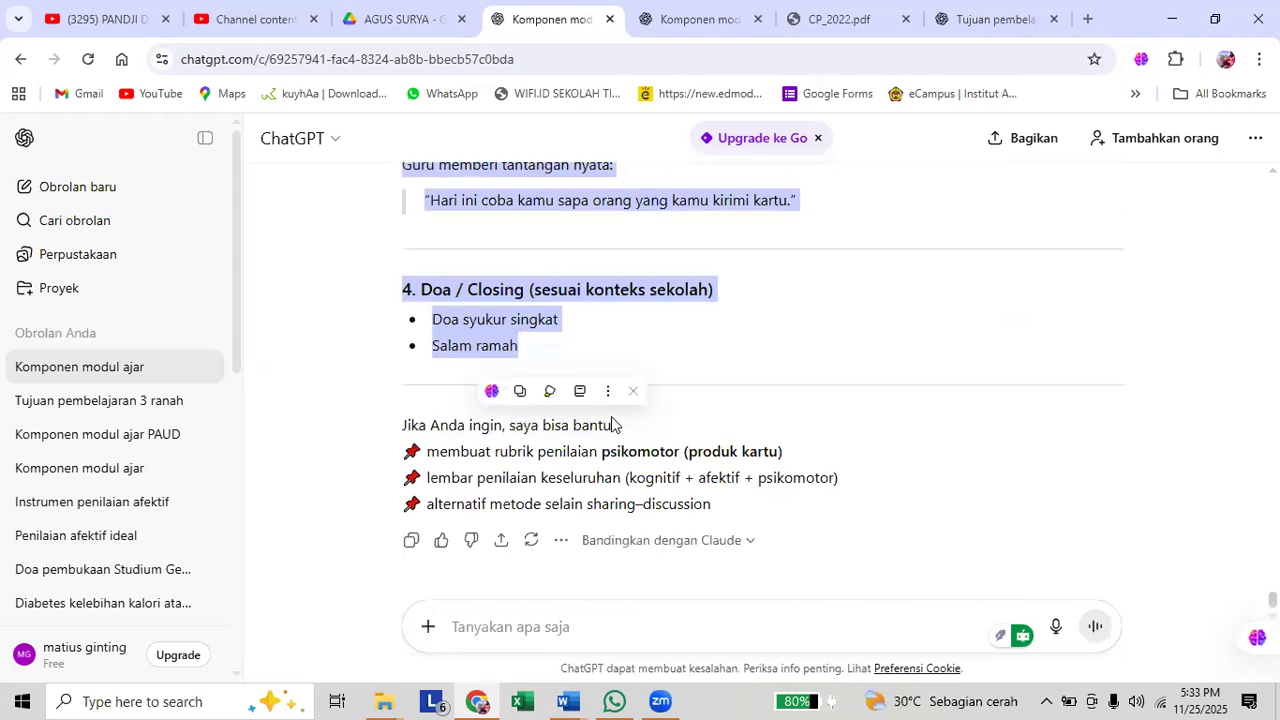
pyautogui.scroll(1, 525, 260)
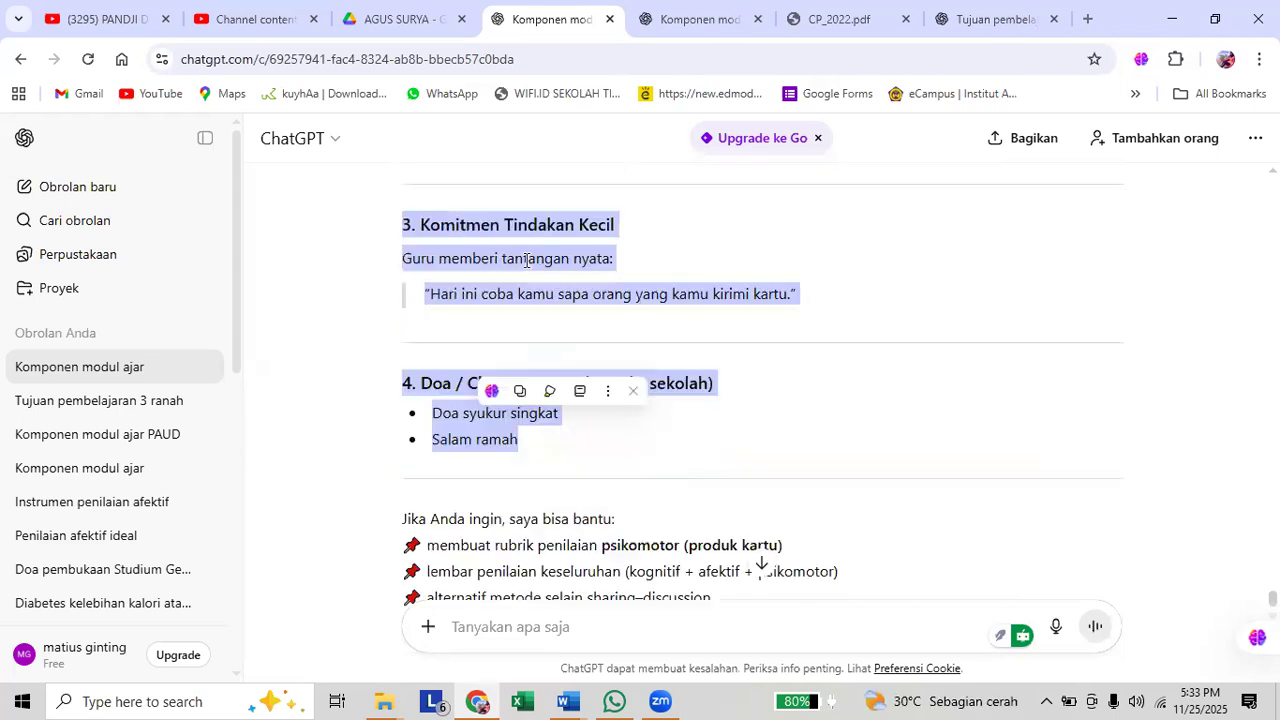
pyautogui.rightClick(547, 268)
pyautogui.click(620, 602)
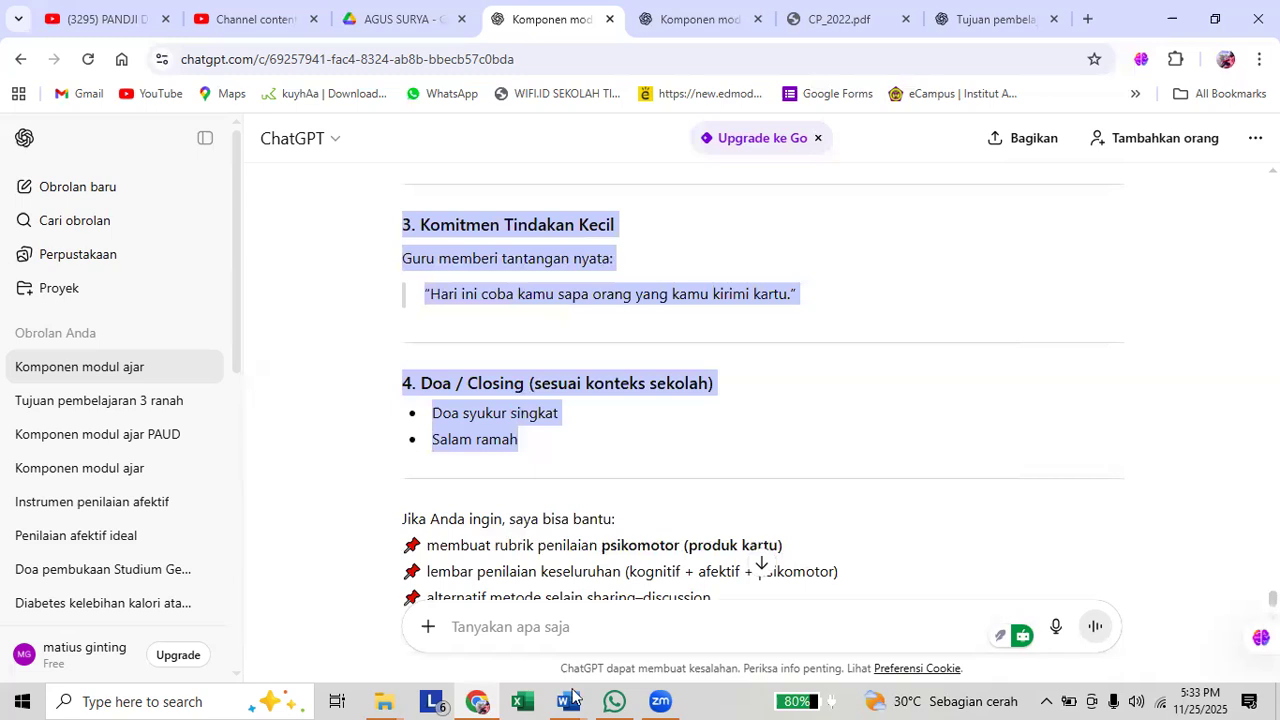
# Switch to the Word document and select the old learning steps from "A. Kegiatan Pendahuluan" through "Salam penutup ramah".
pyautogui.click(563, 697)
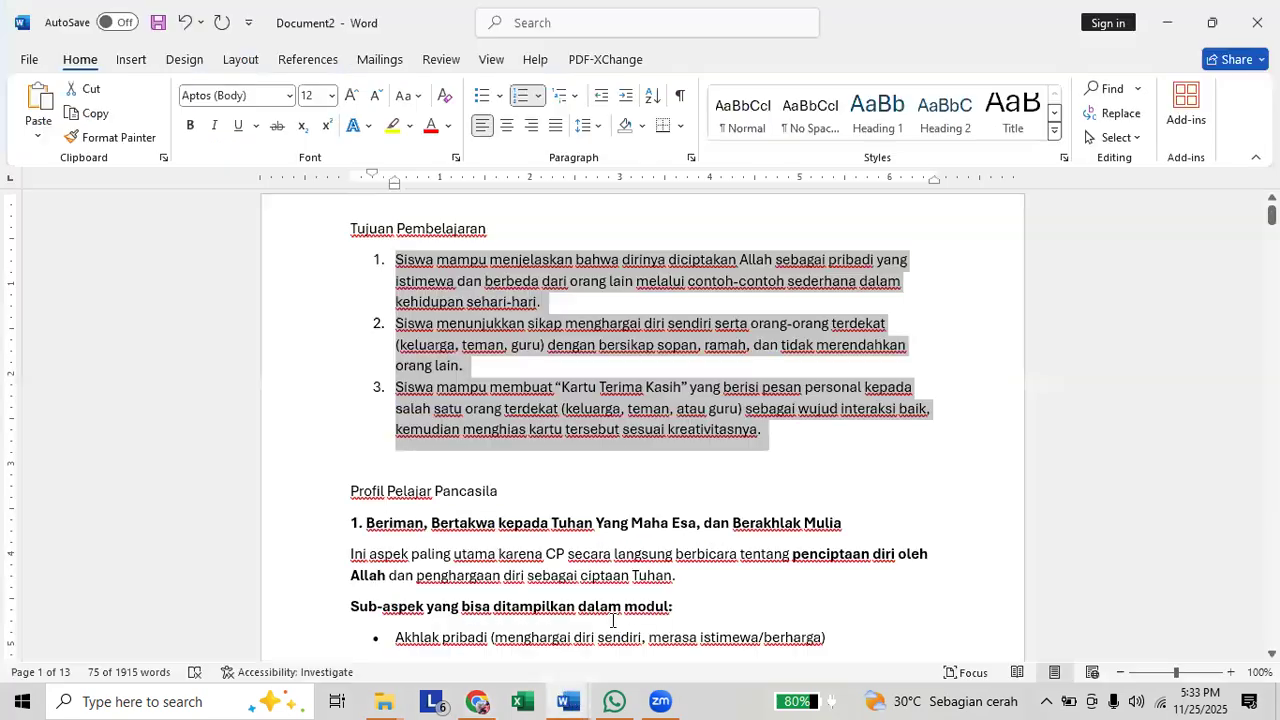
pyautogui.scroll(-4, 412, 488)
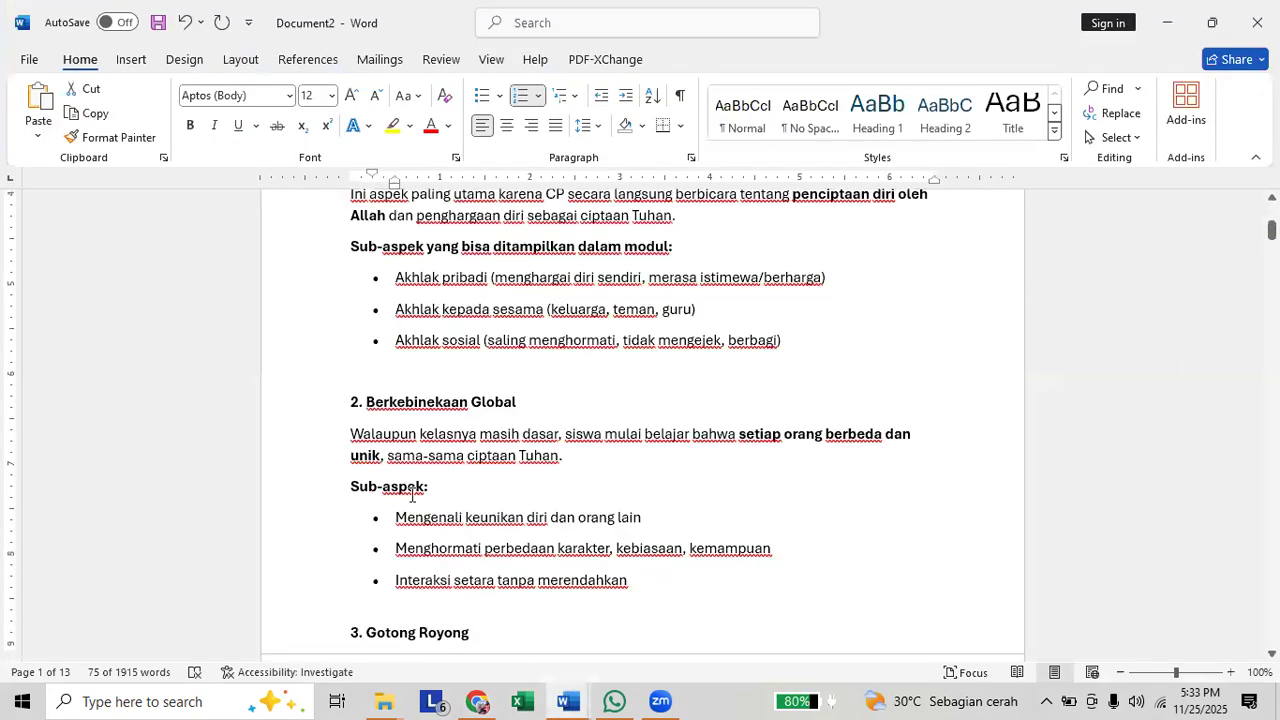
pyautogui.scroll(-5, 413, 490)
pyautogui.scroll(-10, 413, 490)
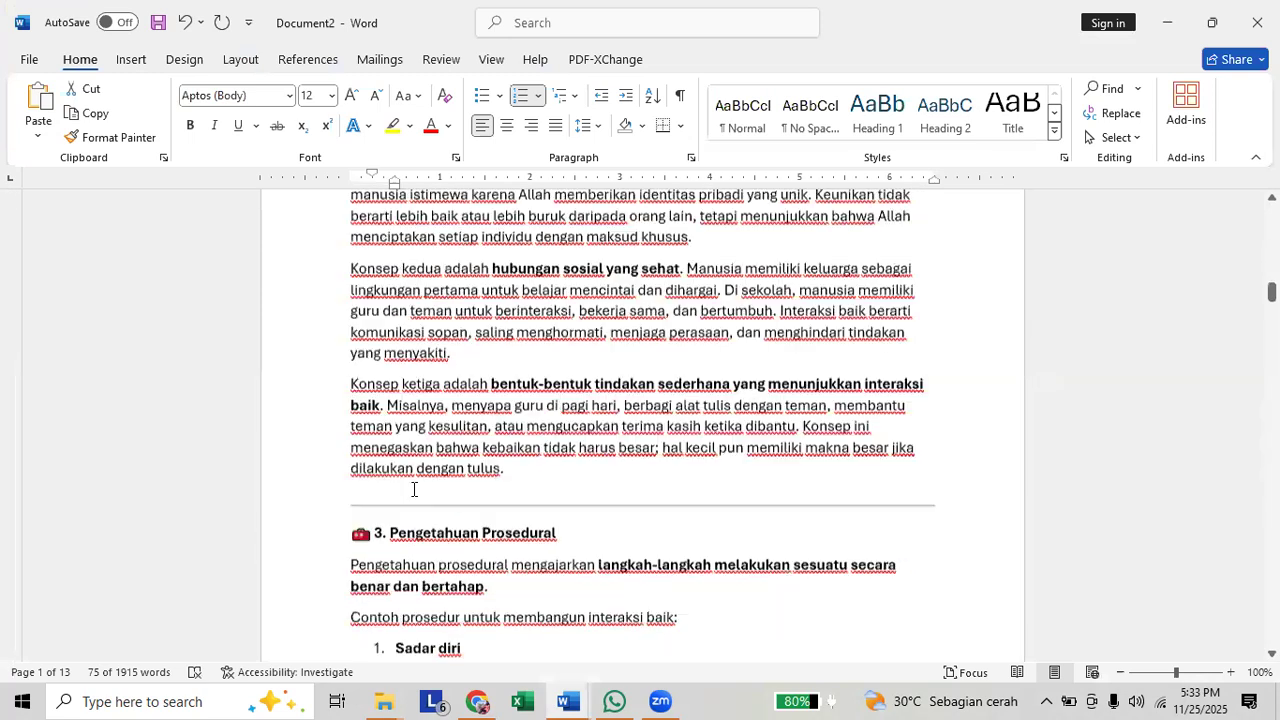
pyautogui.scroll(-5, 413, 489)
pyautogui.scroll(-5, 413, 488)
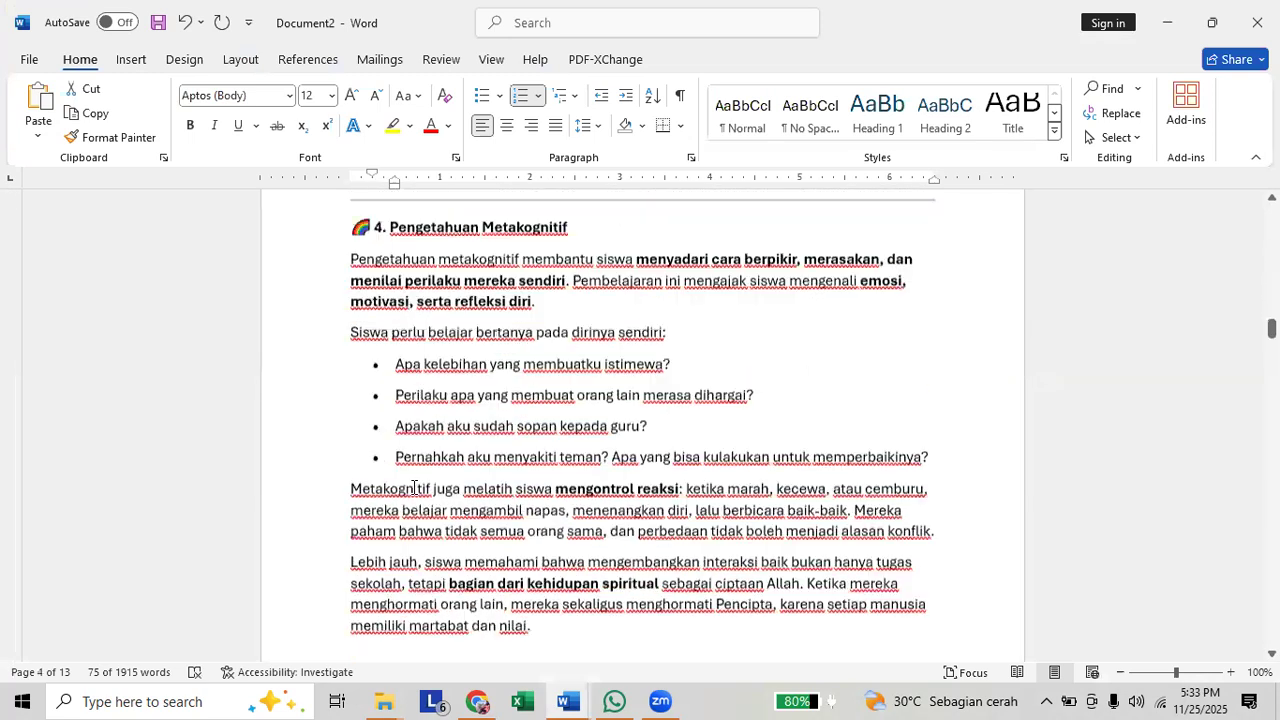
pyautogui.scroll(-4, 413, 488)
pyautogui.scroll(-3, 413, 488)
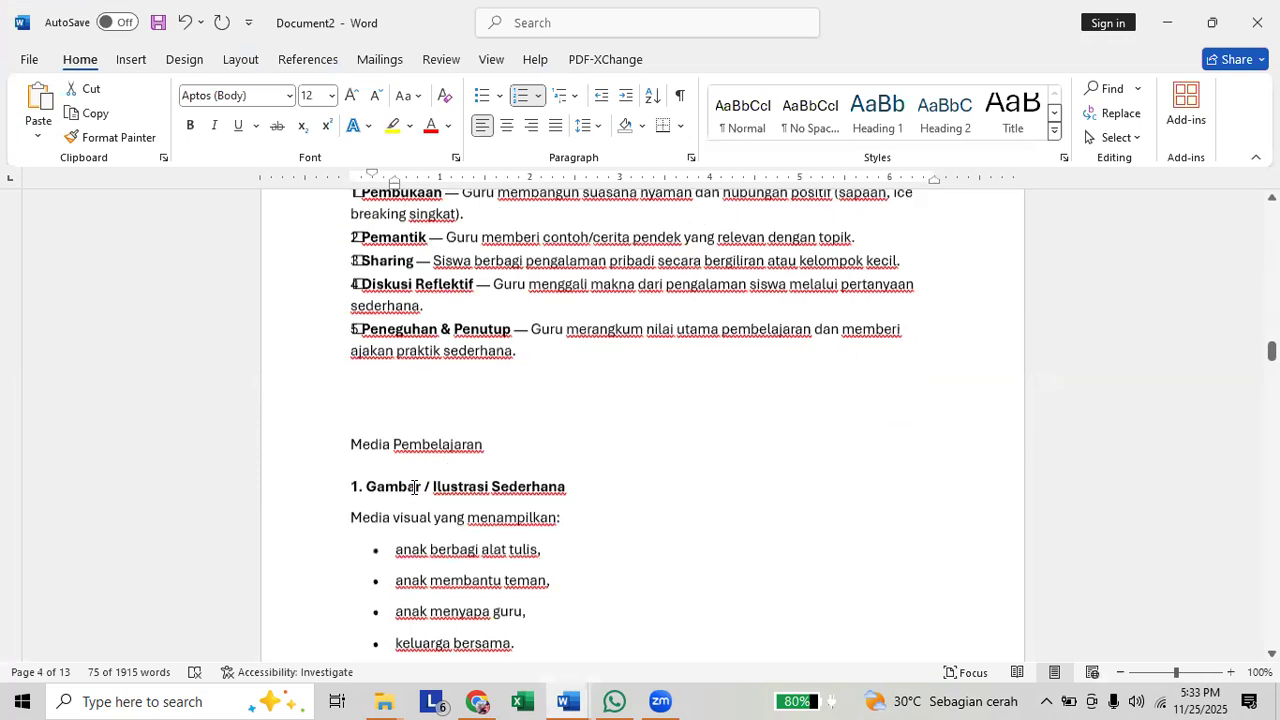
pyautogui.scroll(-5, 380, 395)
pyautogui.scroll(2, 348, 409)
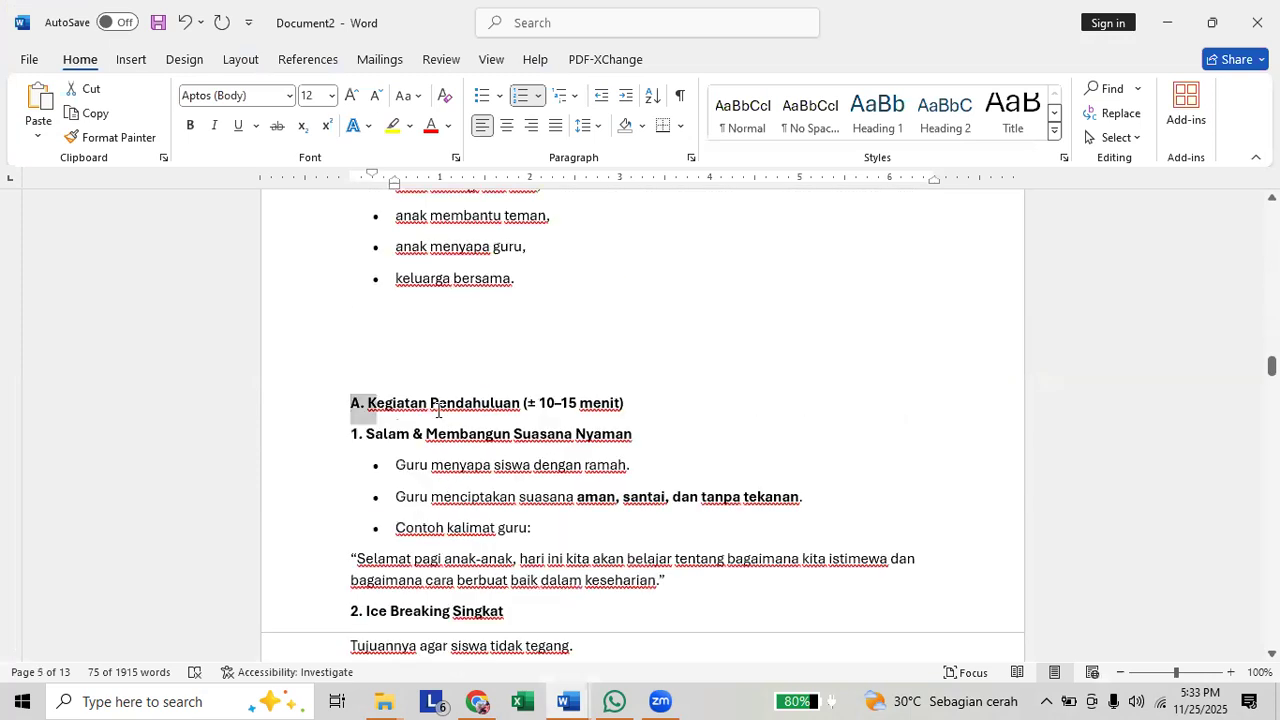
pyautogui.scroll(-3, 523, 466)
pyautogui.moveTo(504, 450); pyautogui.dragTo(543, 523)
pyautogui.scroll(-3, 526, 466)
pyautogui.scroll(-4, 557, 457)
pyautogui.scroll(-2, 560, 460)
pyautogui.scroll(-3, 560, 466)
pyautogui.scroll(-3, 562, 466)
pyautogui.scroll(-3, 586, 486)
pyautogui.scroll(-3, 586, 486)
pyautogui.scroll(-3, 586, 490)
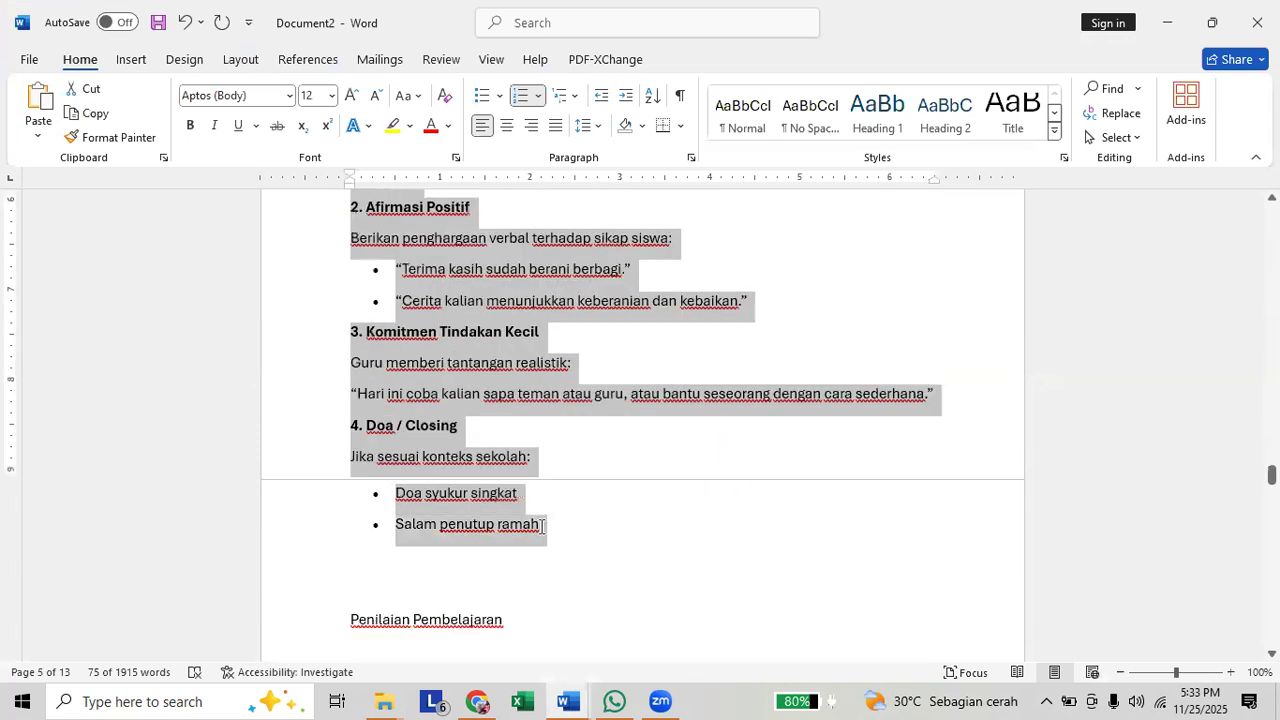
# Try pasting the revised learning steps over the selection as text only, and undo the paste.
pyautogui.rightClick(498, 521)
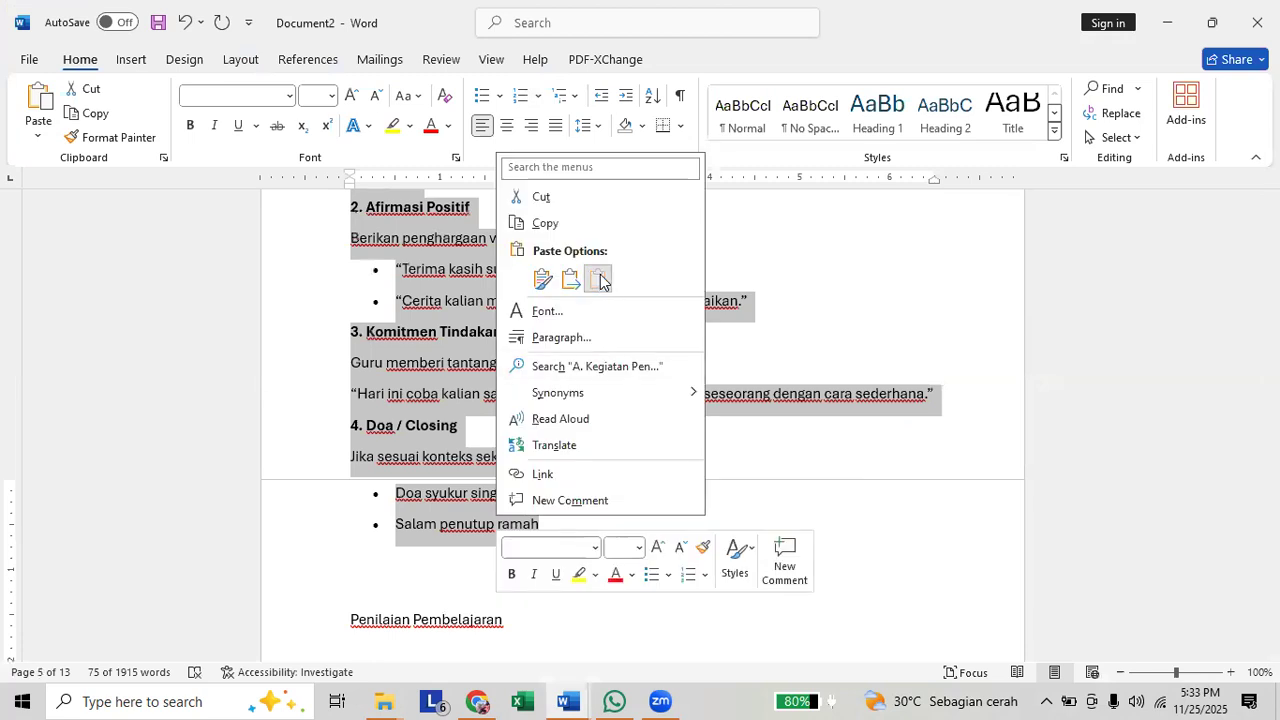
pyautogui.click(598, 280)
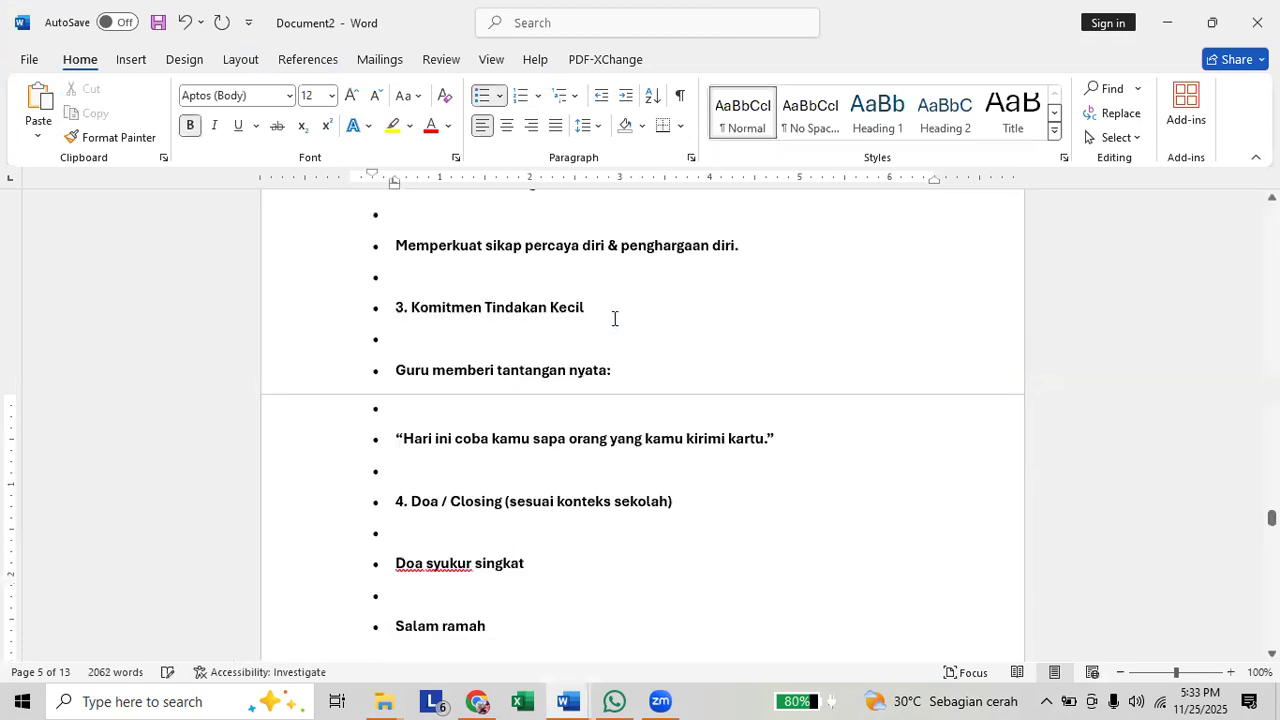
pyautogui.hotkey('ctrl', 'z')
# Delete the selected old learning steps between the Media Pembelajaran and Penilaian Pembelajaran sections.
pyautogui.press('Delete')
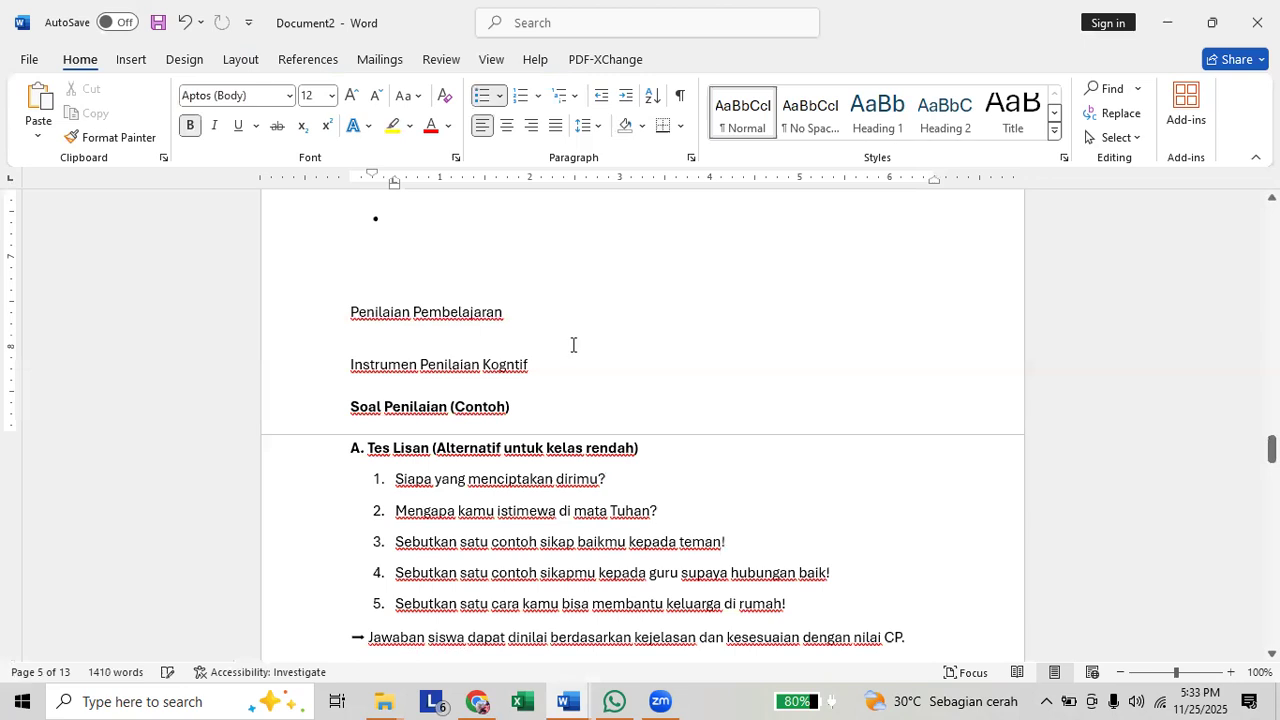
pyautogui.scroll(3, 467, 520)
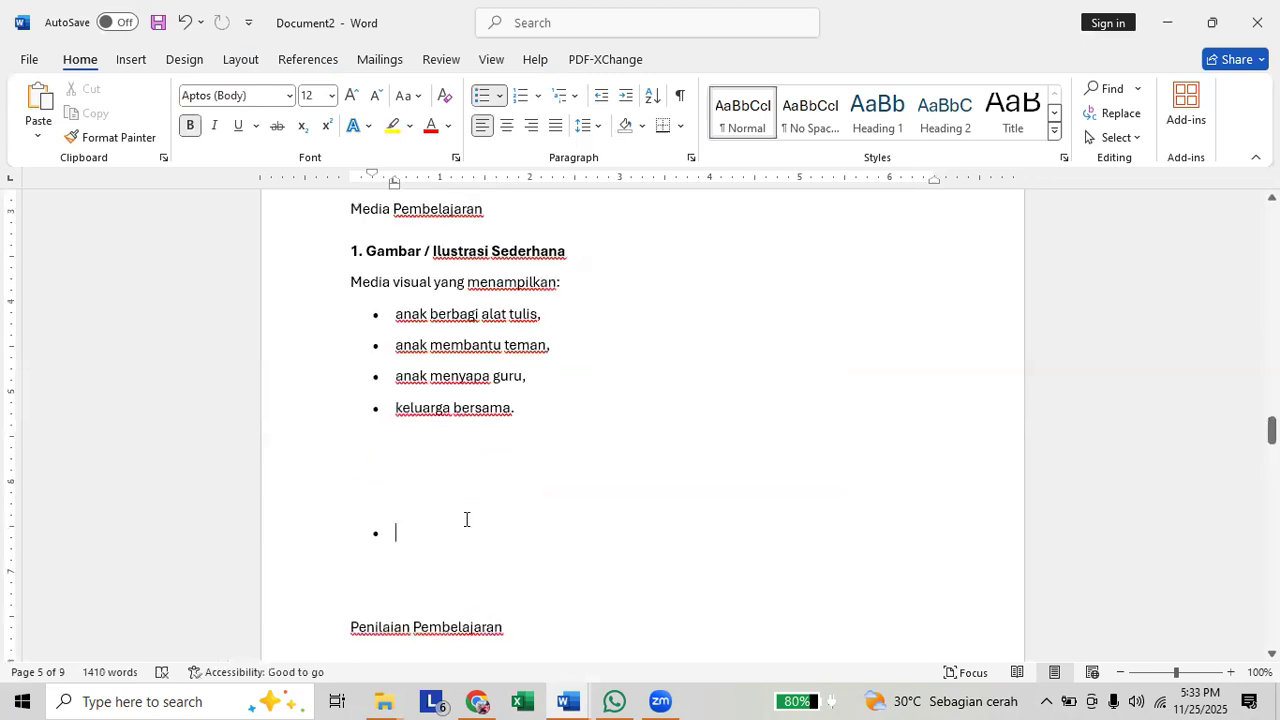
# Restore and delete the old learning steps once more, clearing the leftover bullet above Penilaian Pembelajaran.
pyautogui.moveTo(384, 466); pyautogui.dragTo(384, 467)
pyautogui.scroll(2, 384, 467)
pyautogui.scroll(-3, 384, 466)
pyautogui.click(384, 466)
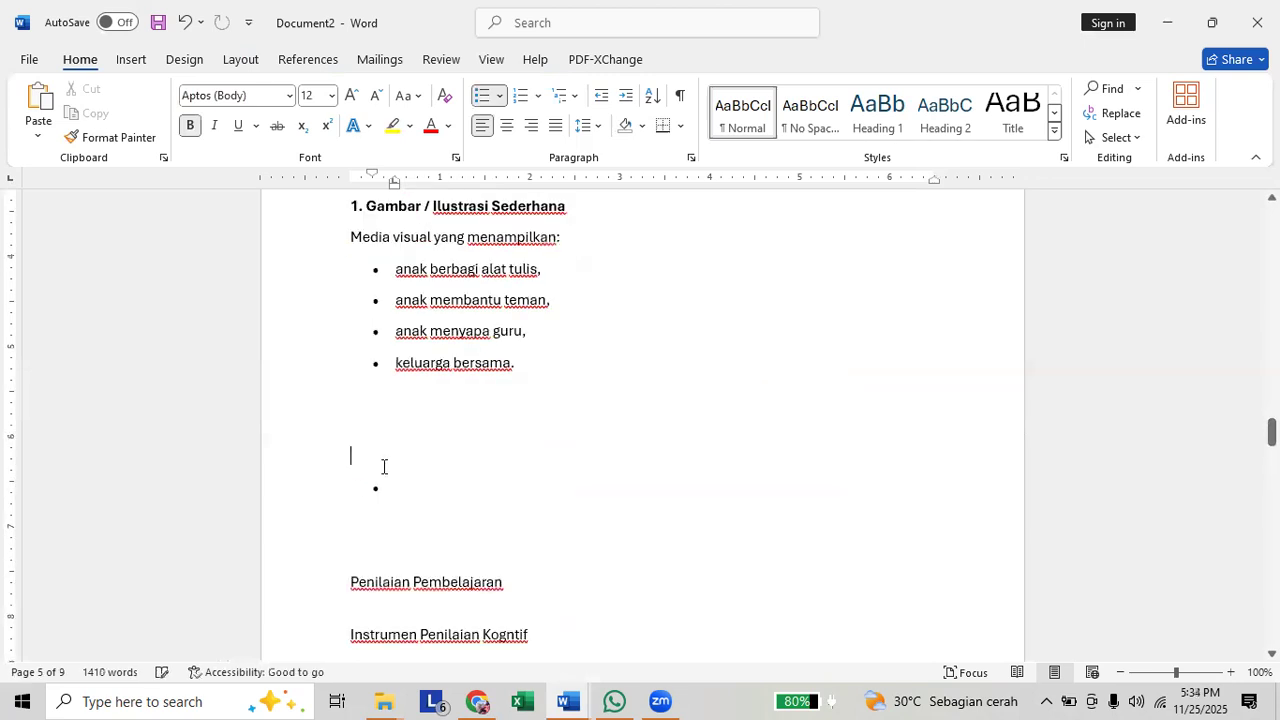
pyautogui.hotkey('ctrl', 'z')
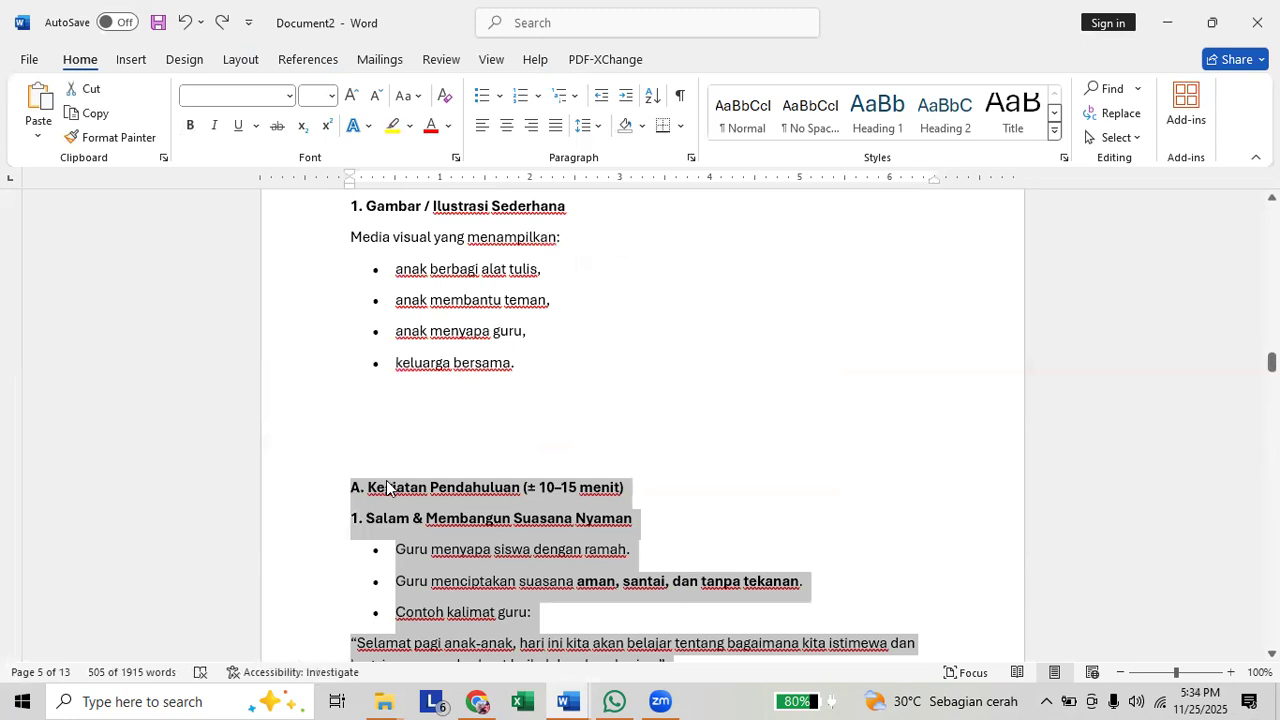
pyautogui.press('Delete')
pyautogui.press('BackSpace')
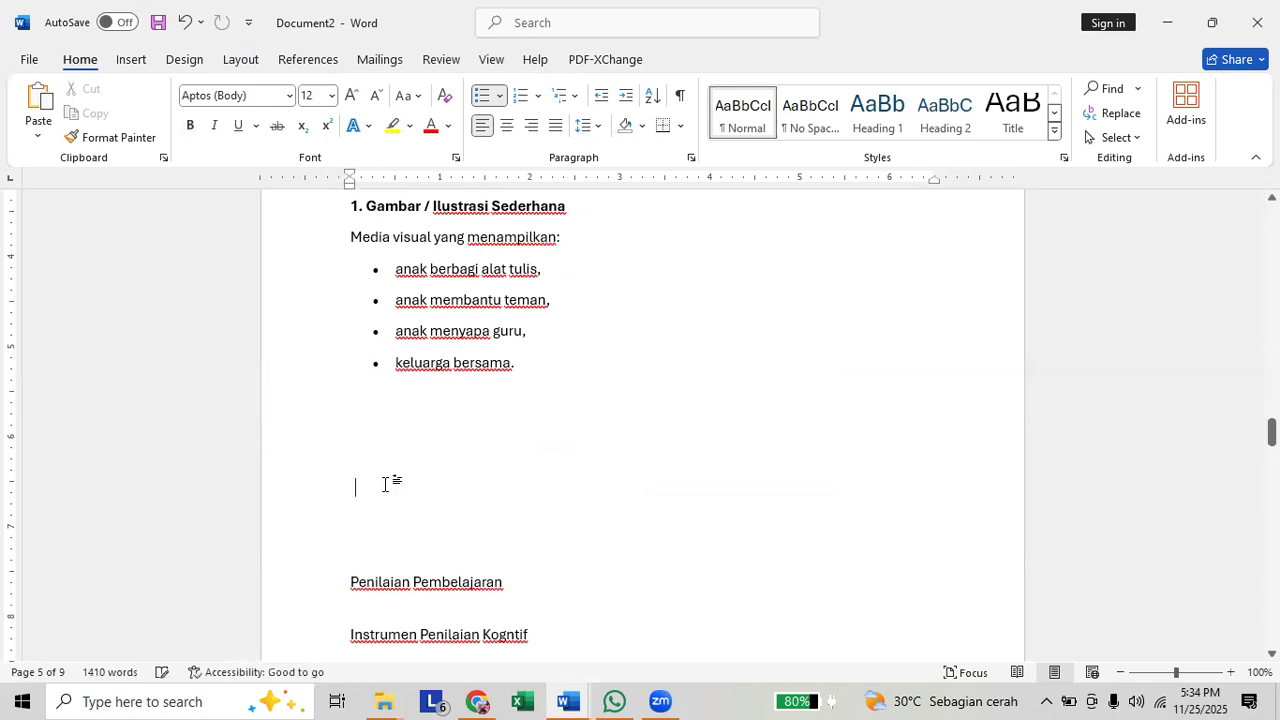
pyautogui.press('BackSpace')
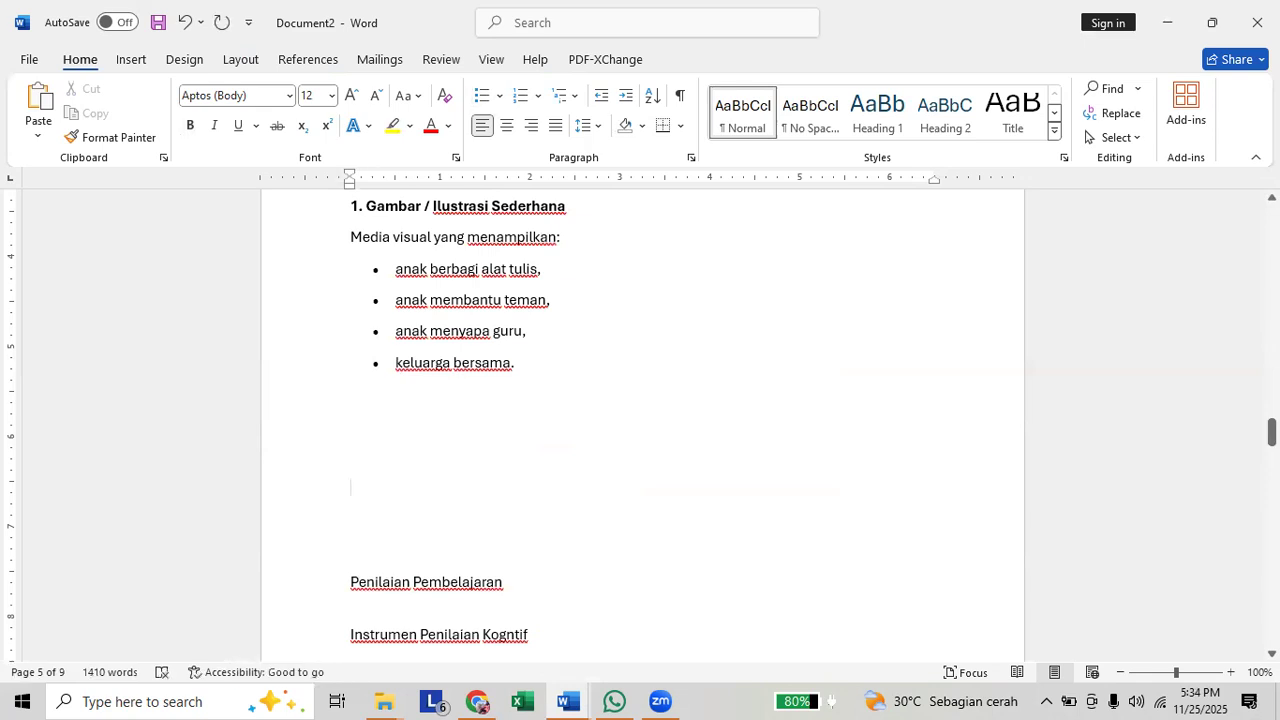
# Add the heading "Kegiatan Pembelajaran" where the old learning steps were, followed by a new line.
pyautogui.write('Kegiatan P')
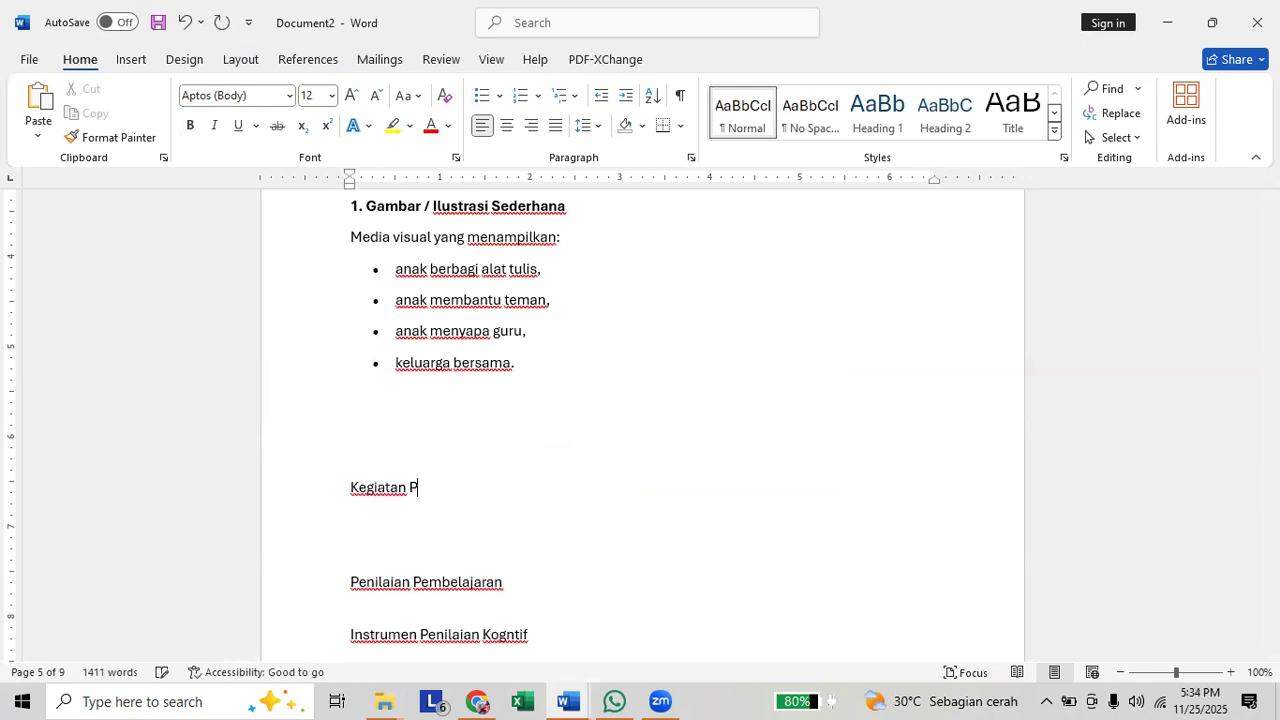
pyautogui.write('embelajaran')
pyautogui.press('Return')
# Try pasting the revised learning steps at the Kegiatan Pembelajaran heading, and undo the paste.
pyautogui.click(324, 500)
pyautogui.click(363, 534)
pyautogui.hotkey('ctrl', 'v')
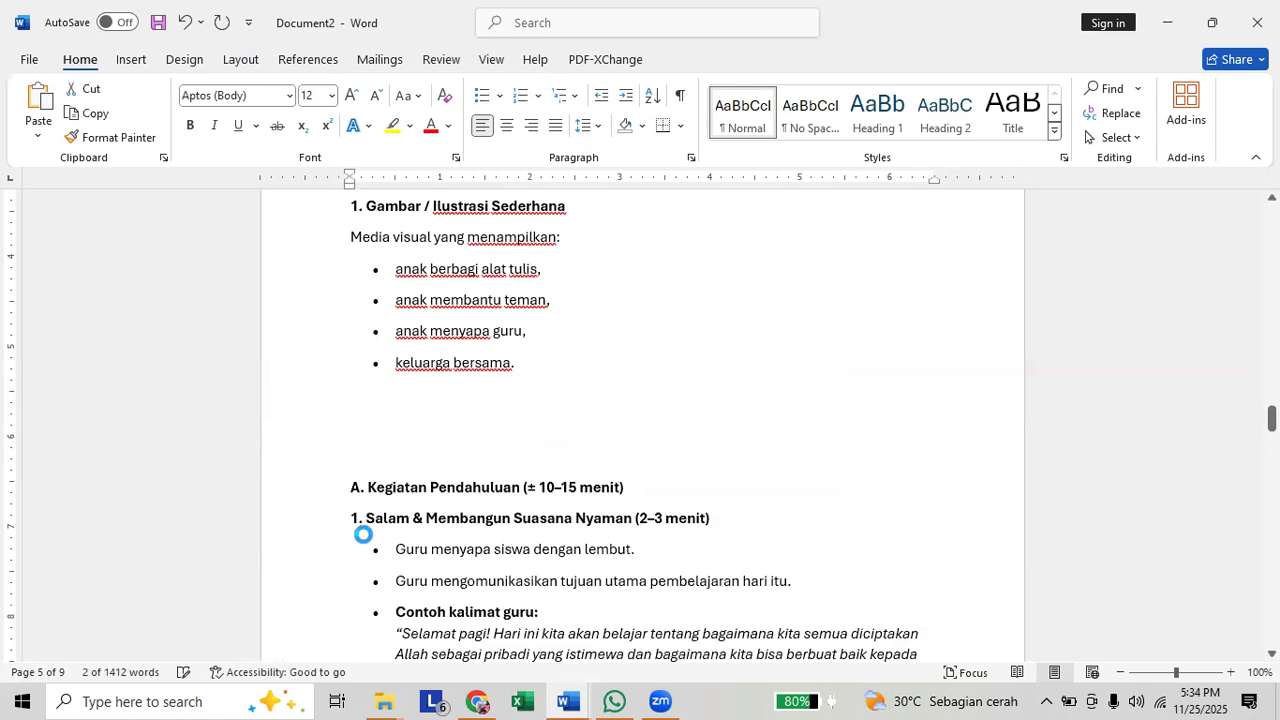
pyautogui.scroll(-20, 364, 536)
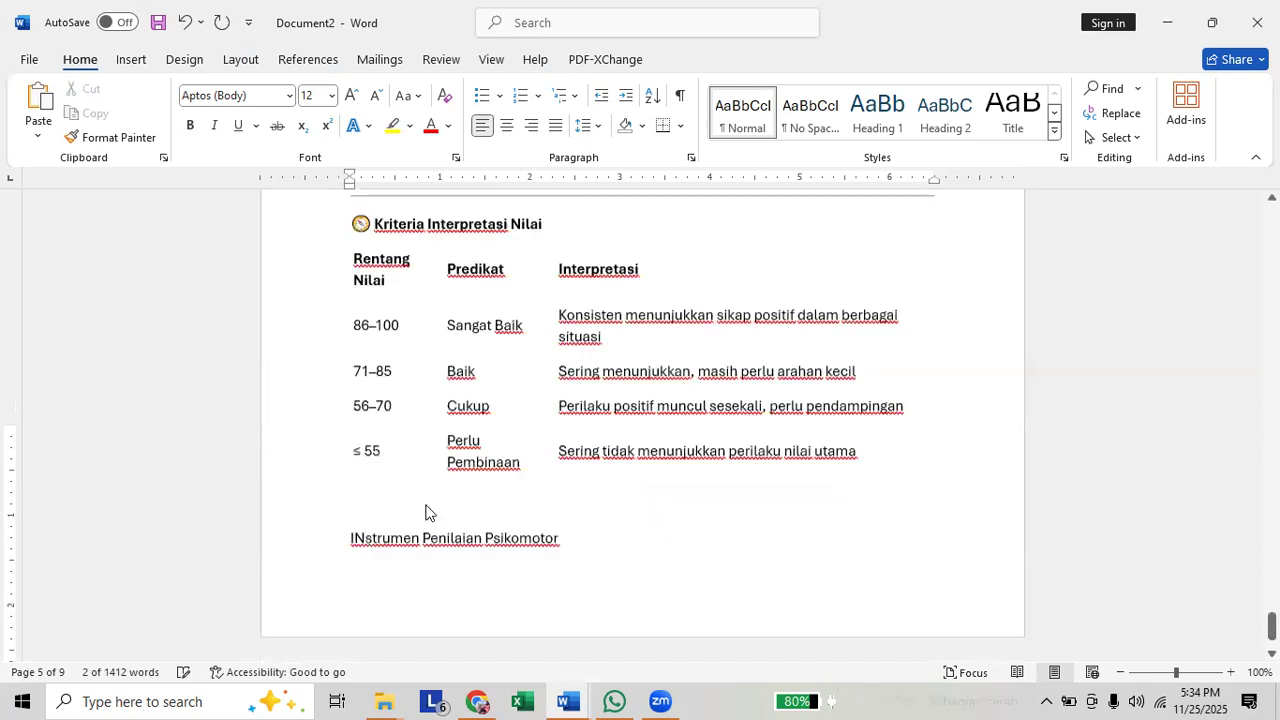
pyautogui.hotkey('ctrl', 'z')
# Make the headings Penilaian Pembelajaran, Instrumen Penilaian Kogntif and Kegiatan Pembelajaran bold.
pyautogui.click(503, 271)
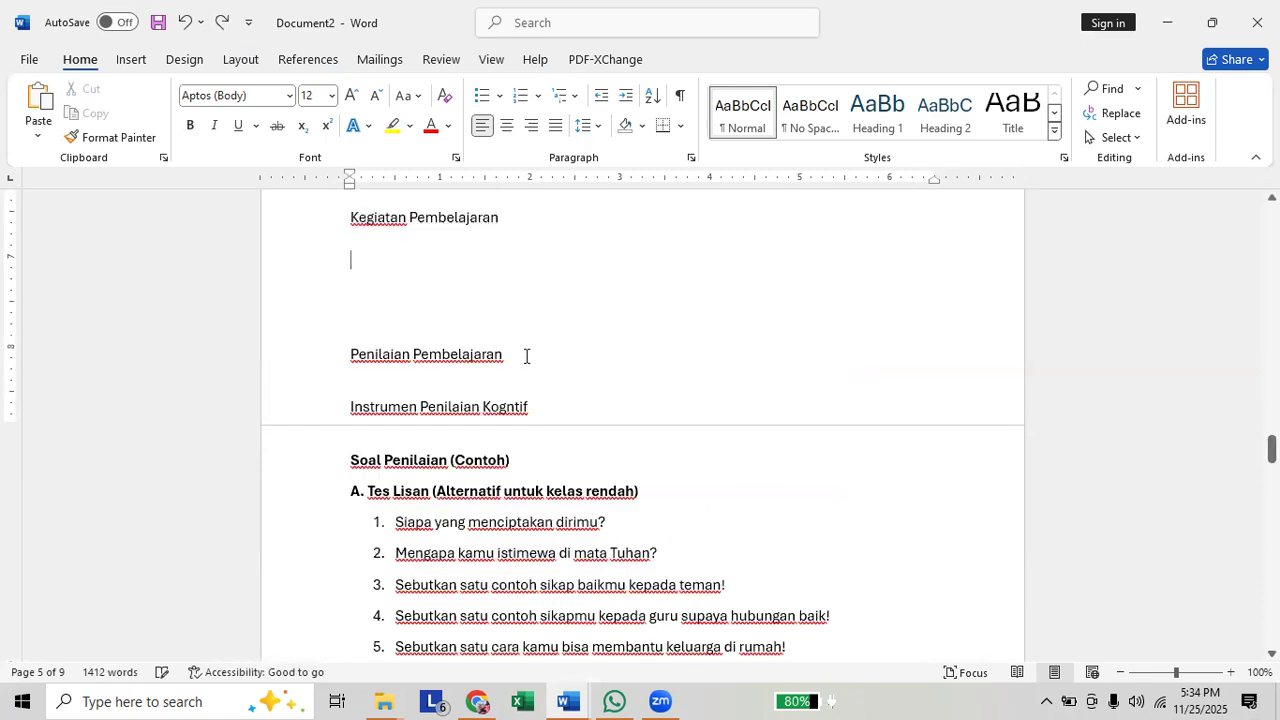
pyautogui.click(310, 356)
pyautogui.hotkey('ctrl', 'b')
pyautogui.tripleClick(376, 405)
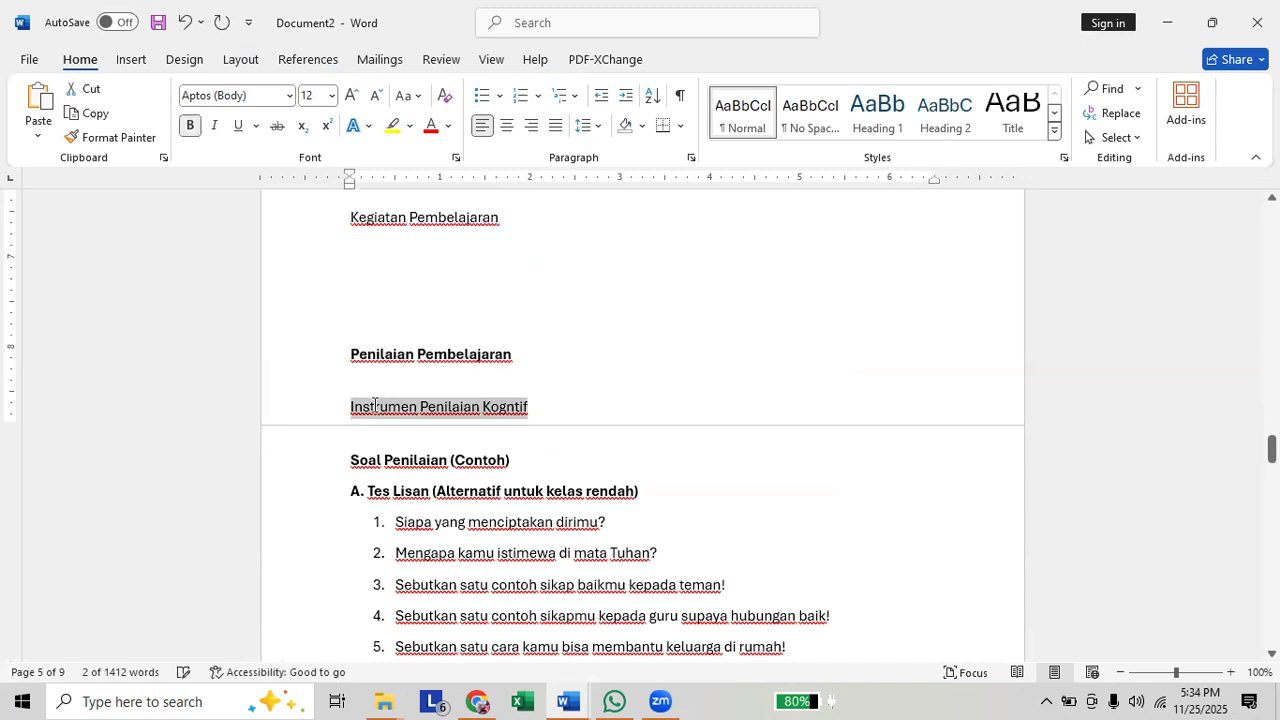
pyautogui.hotkey('ctrl', 'b')
pyautogui.click(519, 222)
pyautogui.click(327, 226)
pyautogui.hotkey('ctrl', 'b')
# Paste the revised learning steps under the Kegiatan Pembelajaran heading and remove the bold formatting from the pasted text.
pyautogui.click(397, 266)
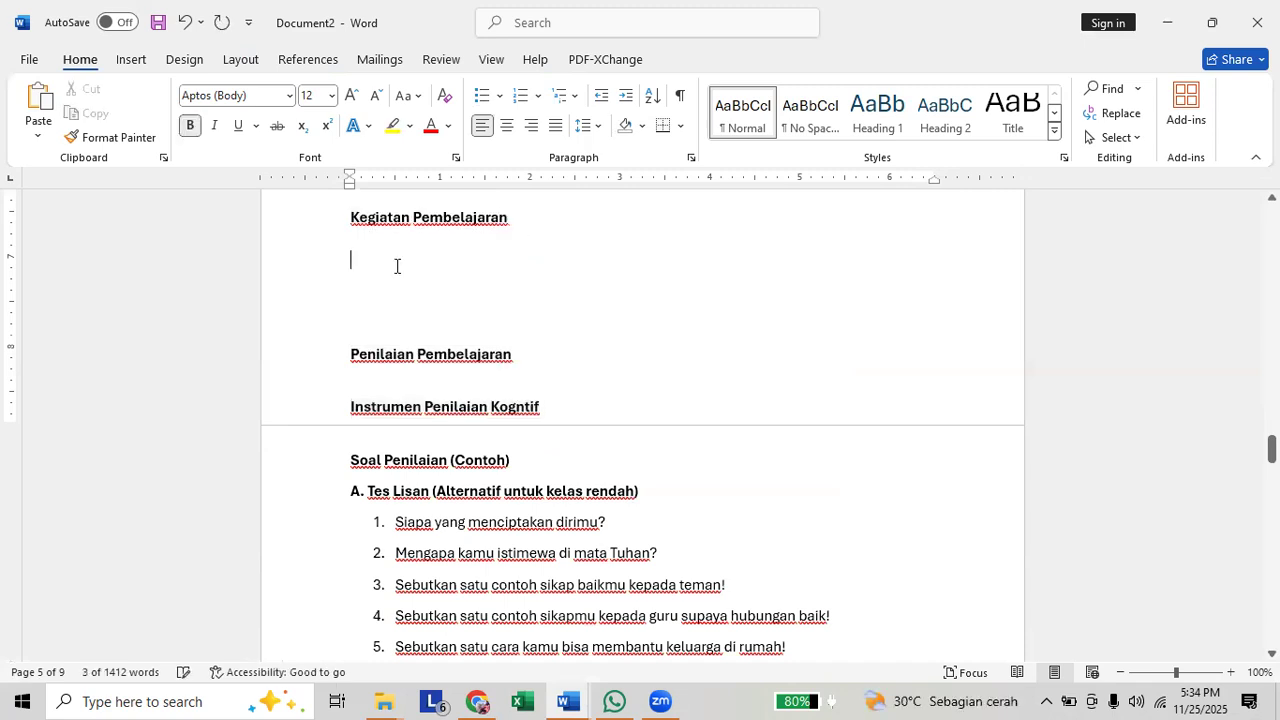
pyautogui.hotkey('ctrl', 'v')
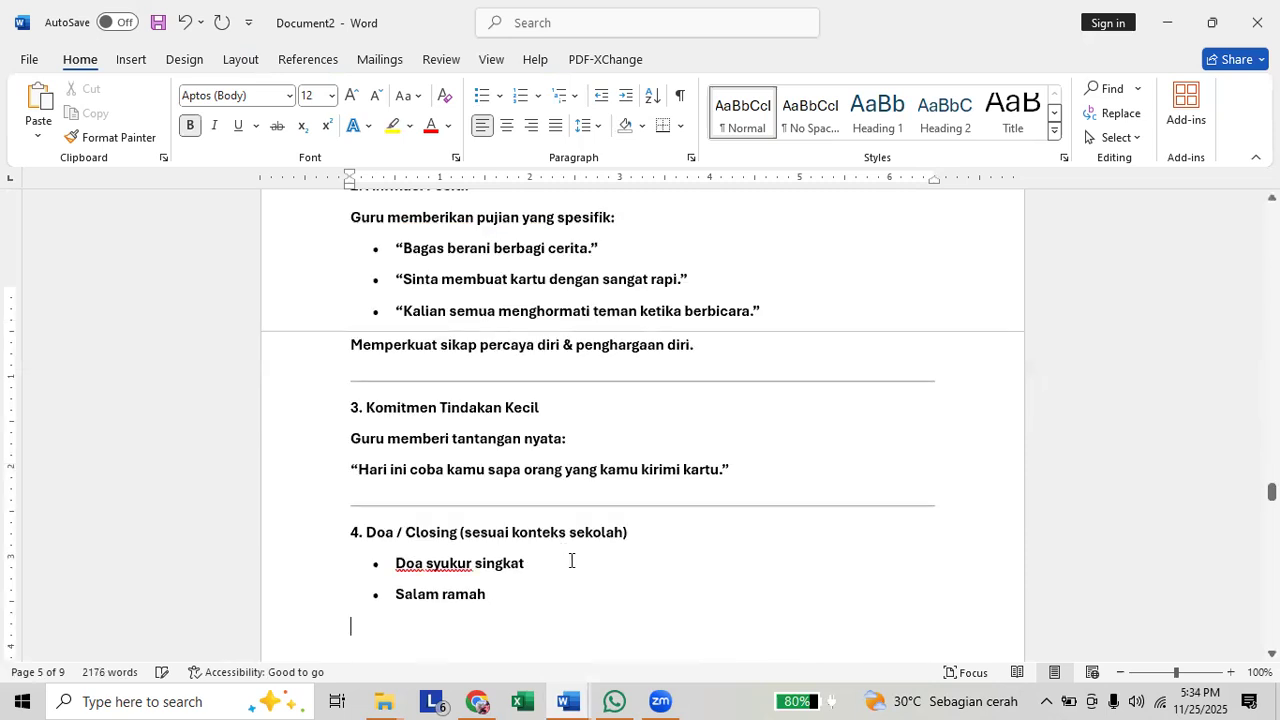
pyautogui.scroll(-1, 571, 555)
pyautogui.moveTo(424, 389); pyautogui.dragTo(300, 320)
pyautogui.scroll(5, 334, 305)
pyautogui.scroll(5, 333, 305)
pyautogui.scroll(5, 333, 305)
pyautogui.scroll(10, 323, 309)
pyautogui.scroll(1, 310, 260)
pyautogui.scroll(5, 310, 260)
pyautogui.scroll(3, 314, 280)
pyautogui.scroll(2, 309, 306)
pyautogui.hotkey('ctrl', 'c')
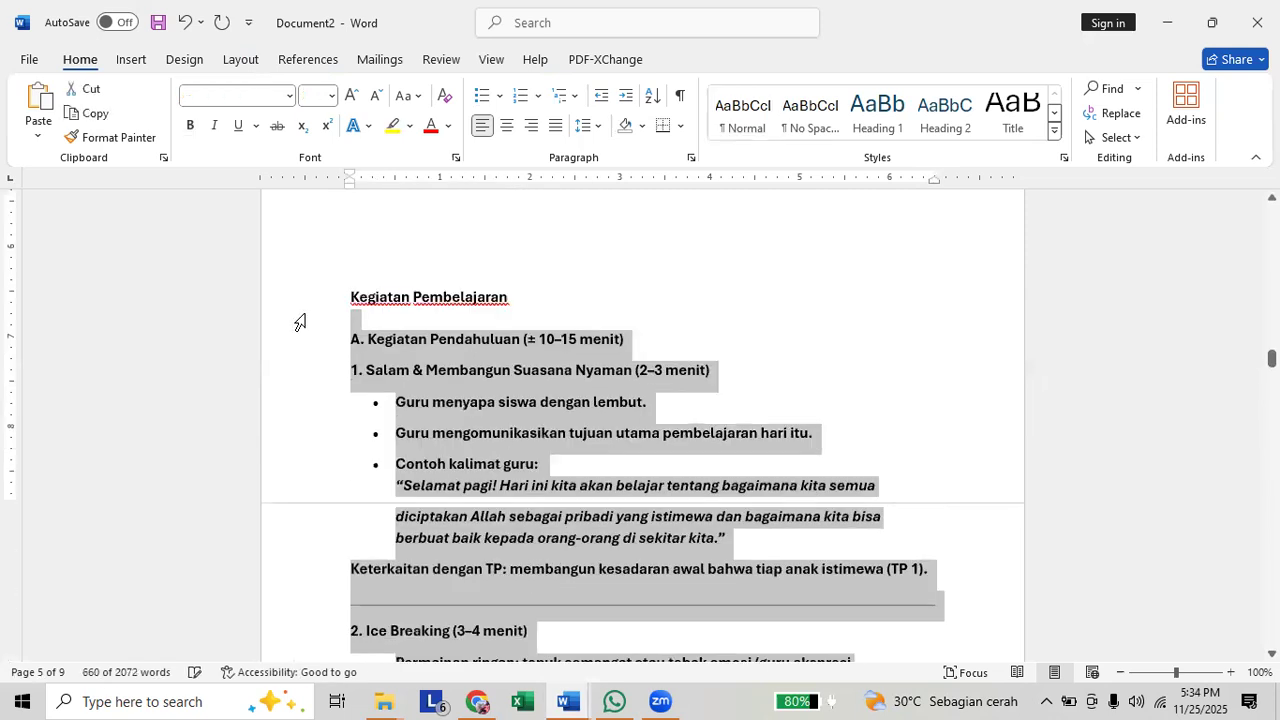
pyautogui.hotkey('ctrl', 'b')
pyautogui.click(511, 401)
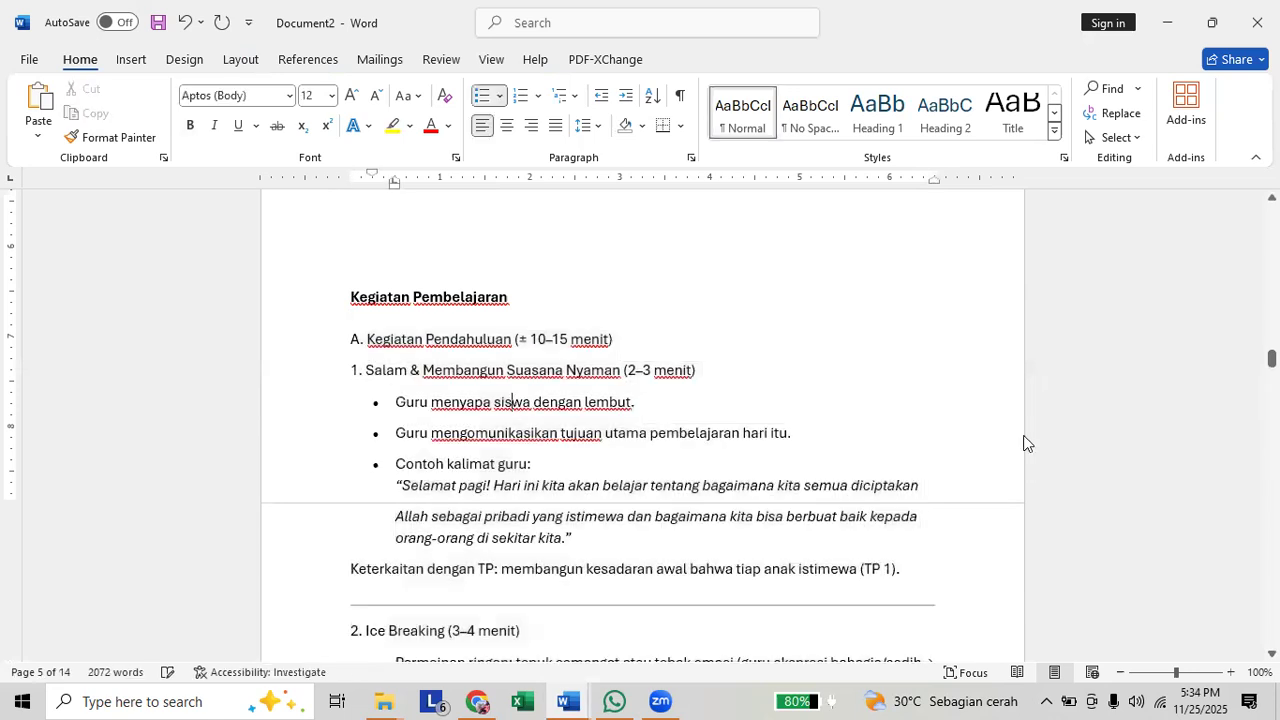
# Switch to ChatGPT and write the prompt "bantu saya membuat instrumen penilaian psikomotor yang sesuai dengan tujuan pembelajaran psikomotor berikut:" followed by a blank line.
pyautogui.moveTo(1272, 358); pyautogui.dragTo(1272, 640)
pyautogui.scroll(2, 580, 514)
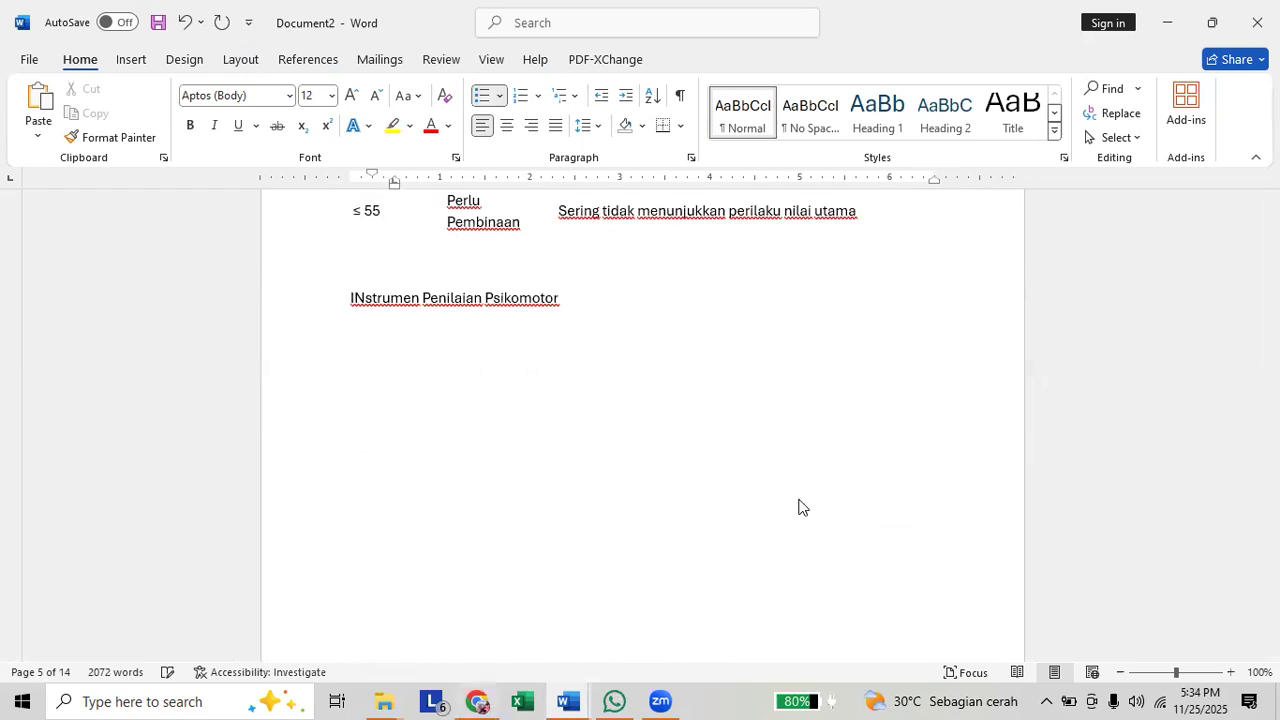
pyautogui.hotkey('alt', 'Tab')
pyautogui.scroll(-2, 705, 430)
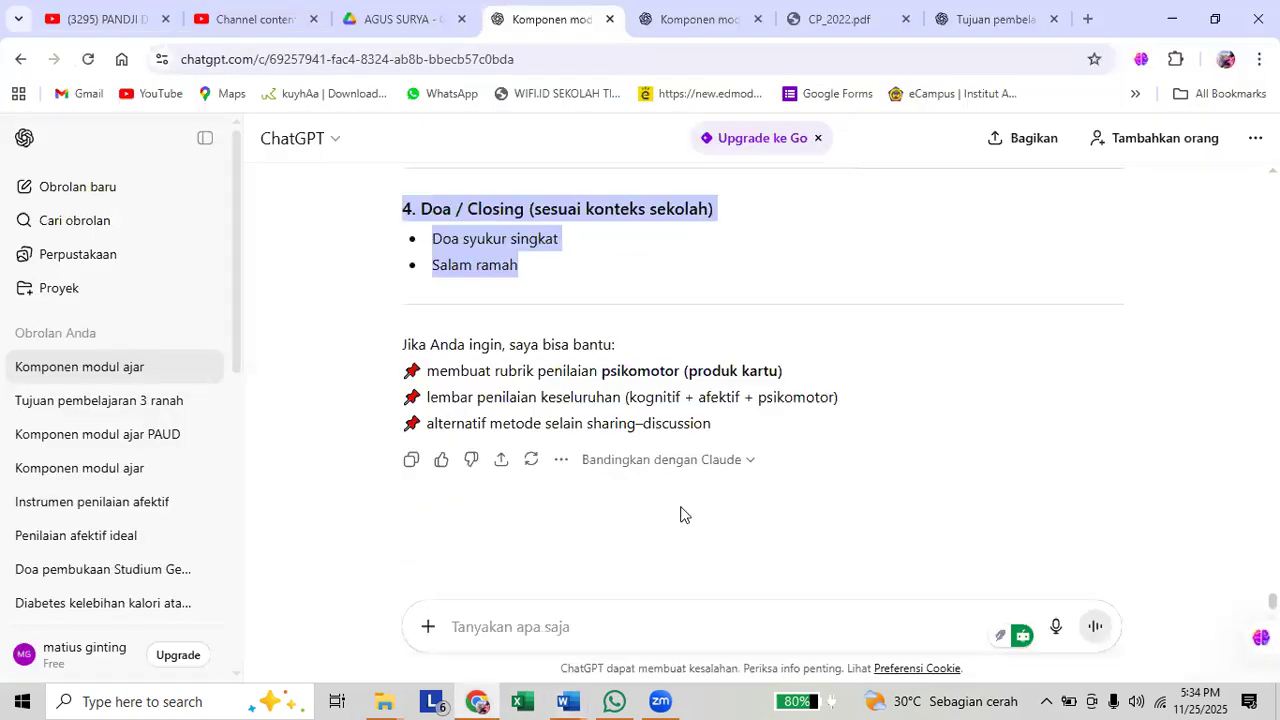
pyautogui.click(614, 607)
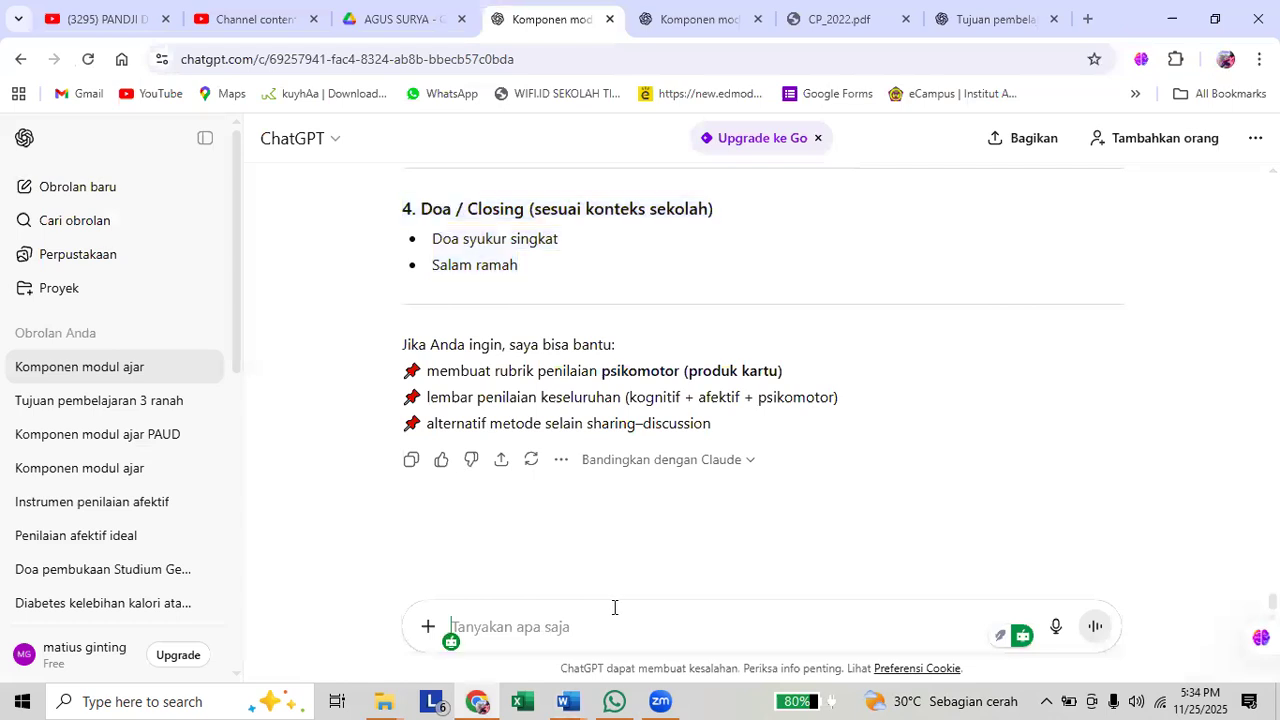
pyautogui.write('ban')
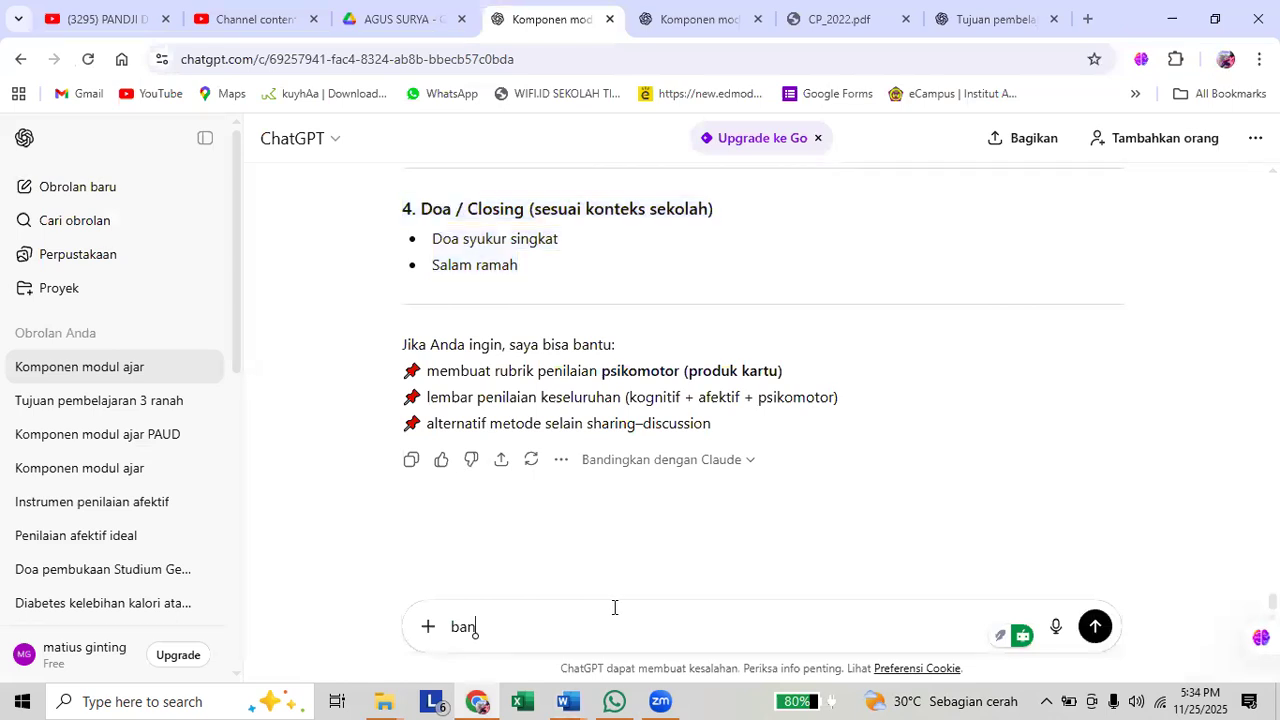
pyautogui.write('tu saya membuatk')
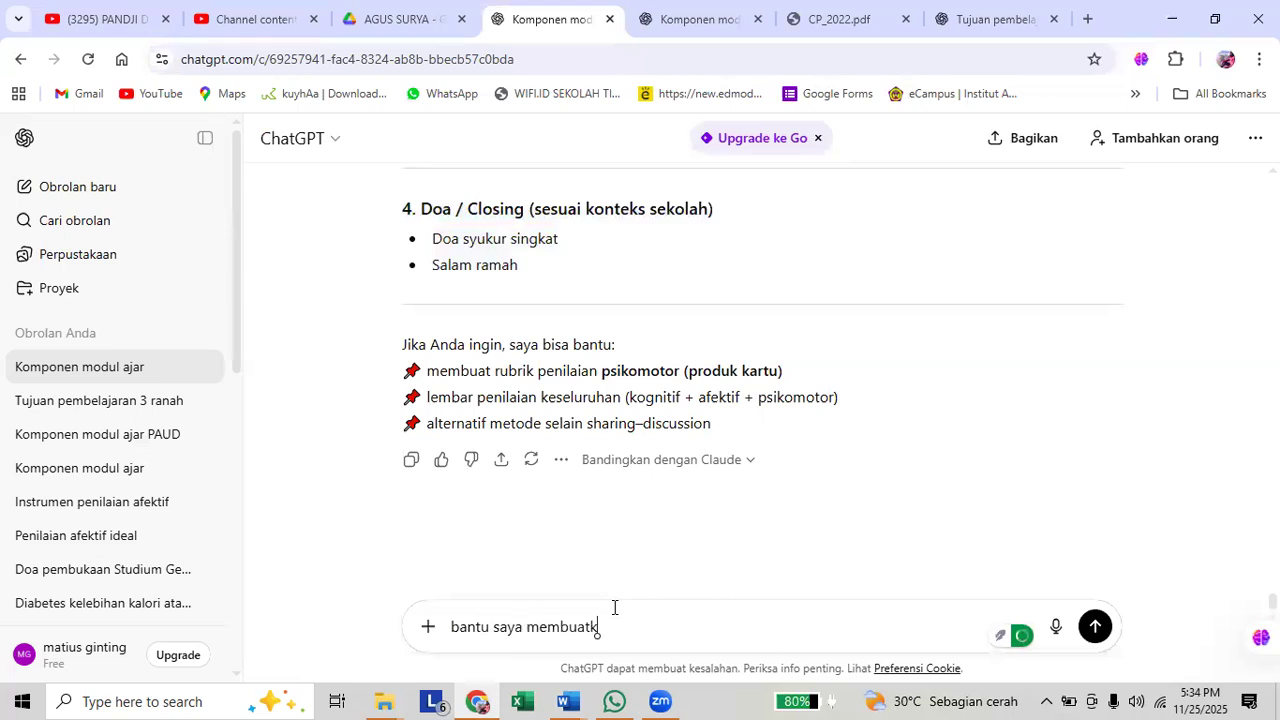
pyautogui.press('BackSpace')
pyautogui.write('instrumen penilaian psikomo')
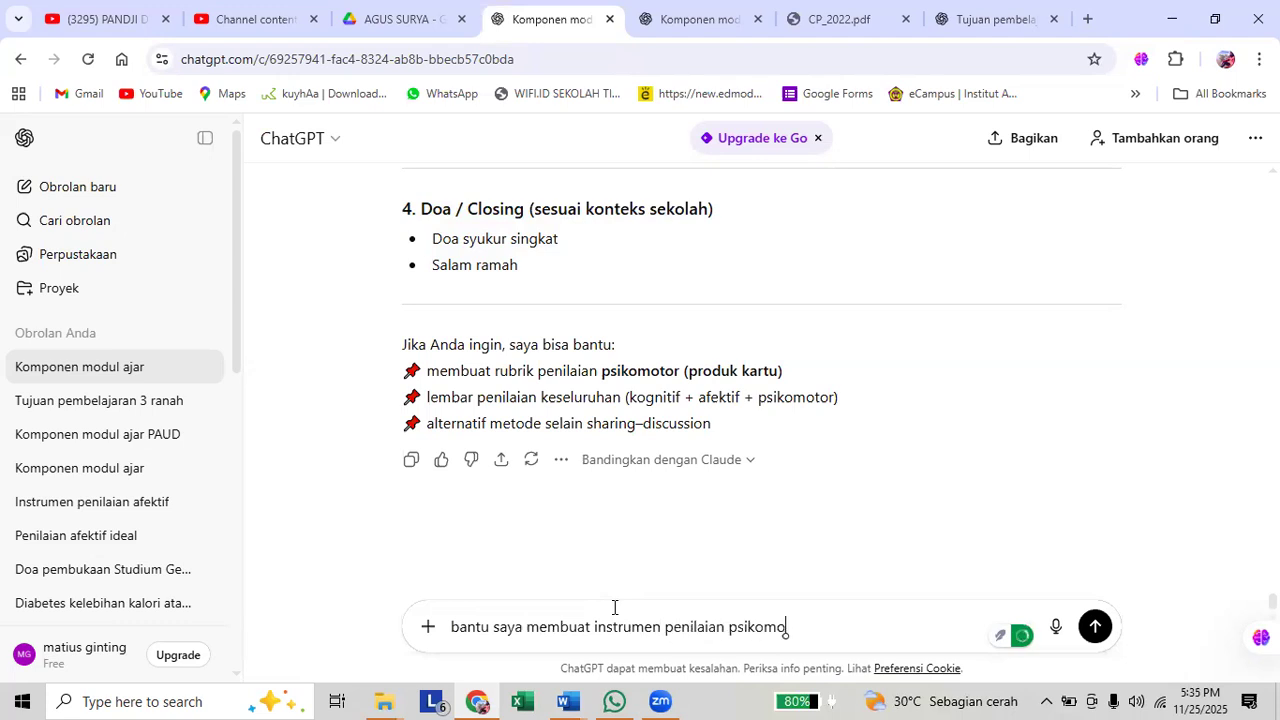
pyautogui.write('tor yang sus')
pyautogui.press('BackSpace')
pyautogui.write('suai dengan tujuan pemb')
pyautogui.write('elajarna')
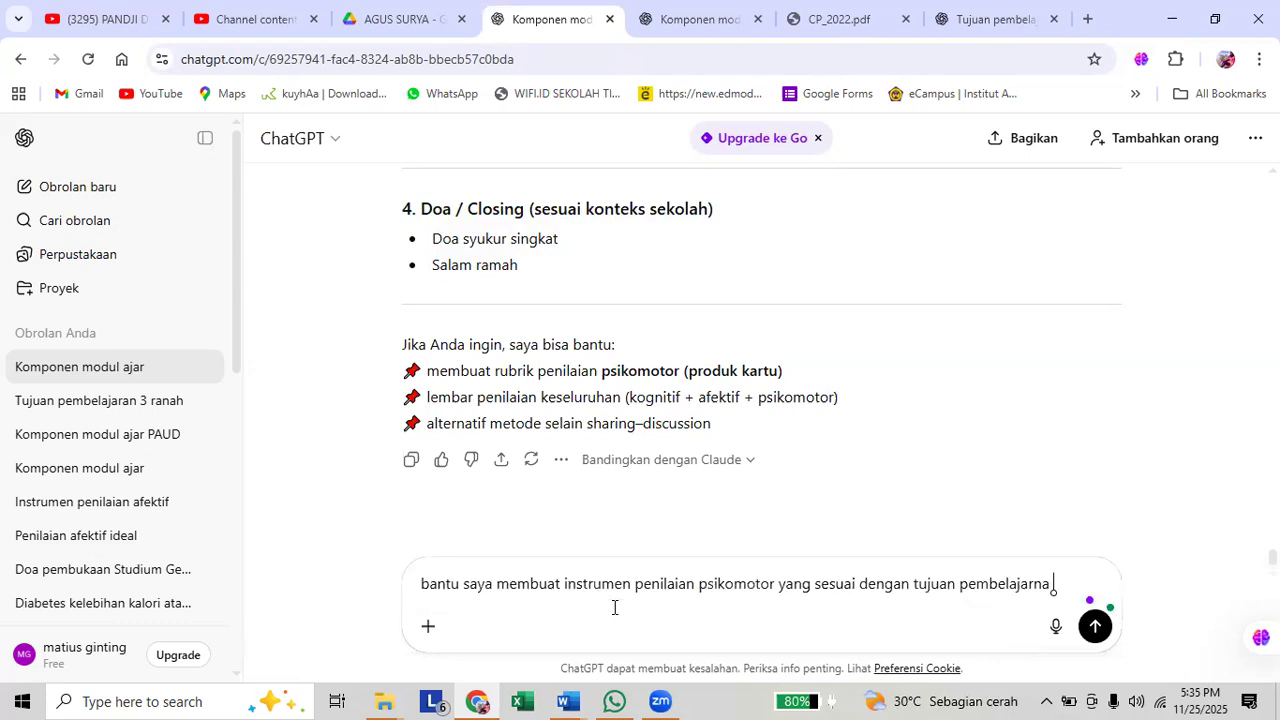
pyautogui.press('BackSpace')
pyautogui.press('BackSpace')
pyautogui.write('ab b')
pyautogui.press('BackSpace')
pyautogui.press('BackSpace')
pyautogui.press('BackSpace')
pyautogui.write('n ')
pyautogui.write('p')
pyautogui.write('sikomotor')
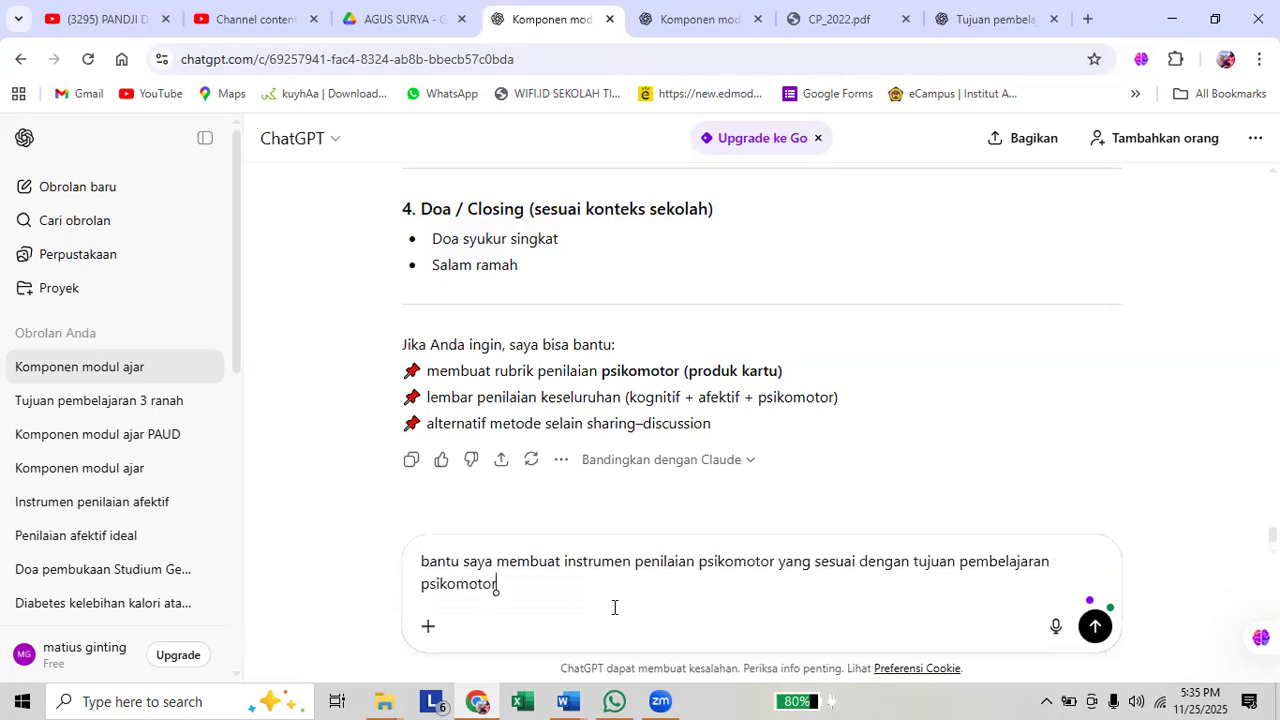
pyautogui.write(' berikut:')
pyautogui.hotkey('shift', 'Return')
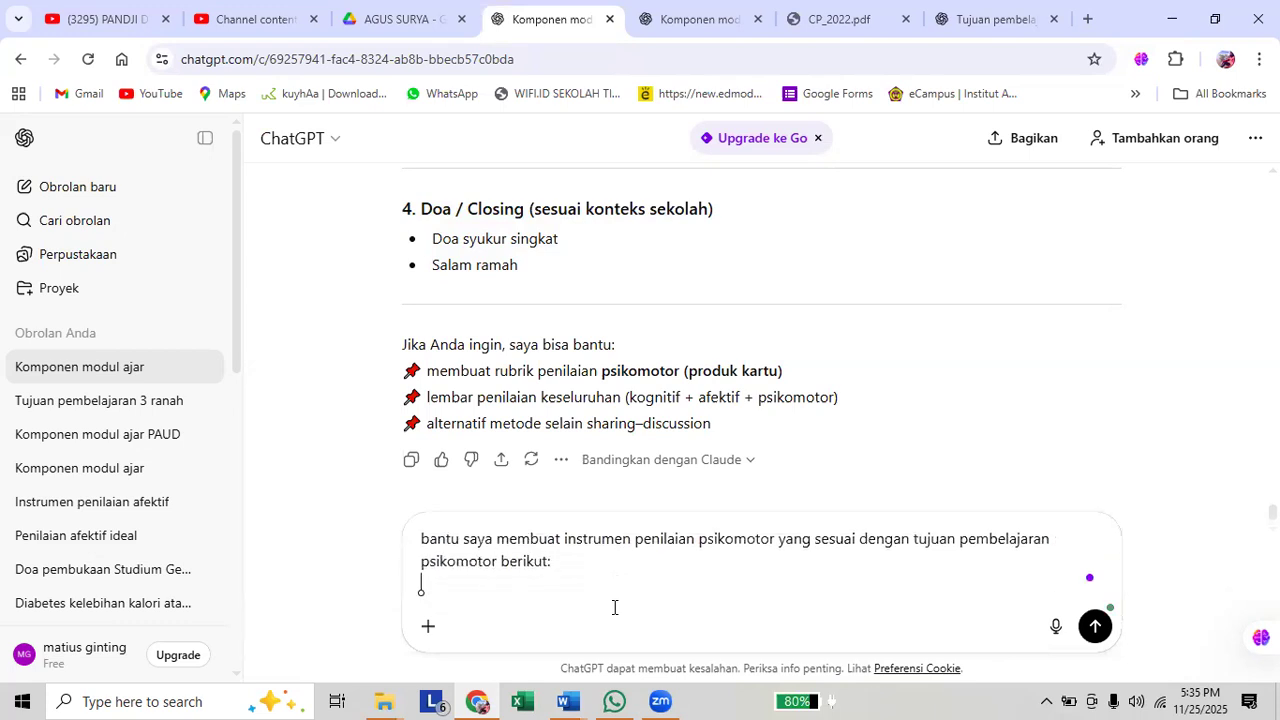
pyautogui.hotkey('shift', 'Return')
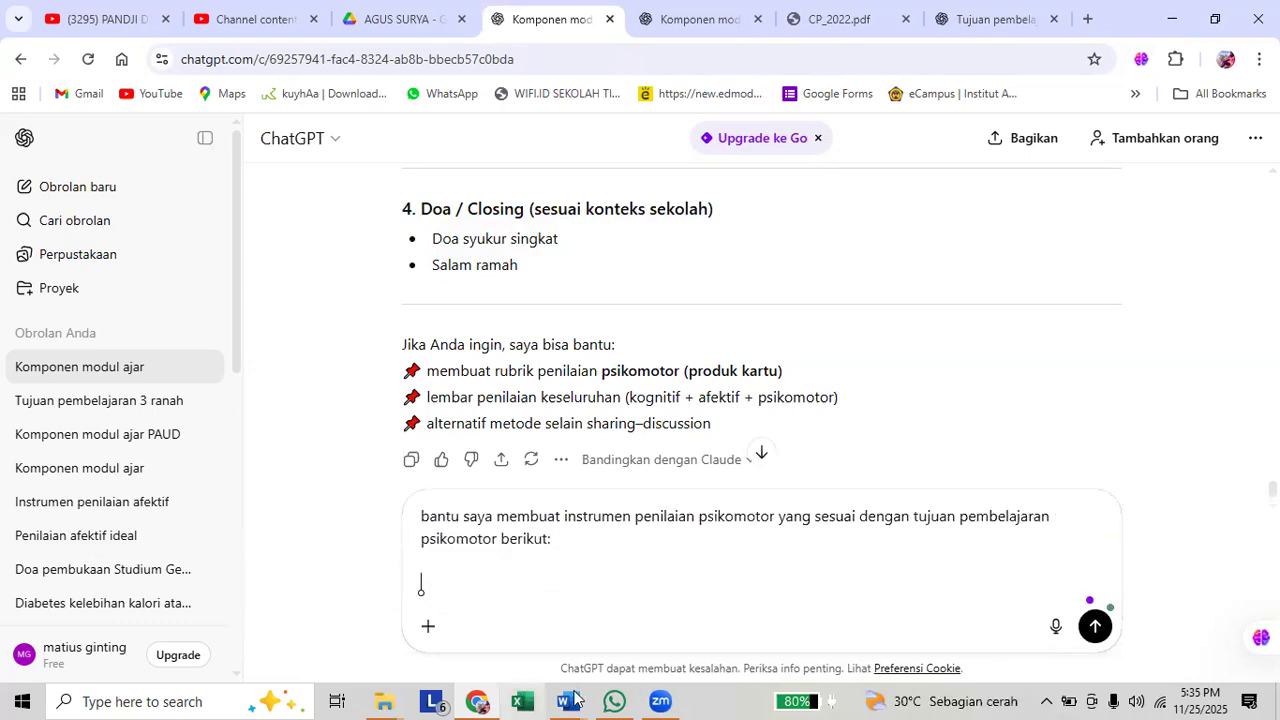
# Copy the third learning objective about the "Kartu Terima Kasih" from the Word document and paste it into the ChatGPT prompt.
pyautogui.moveTo(567, 701)
pyautogui.click(632, 604)
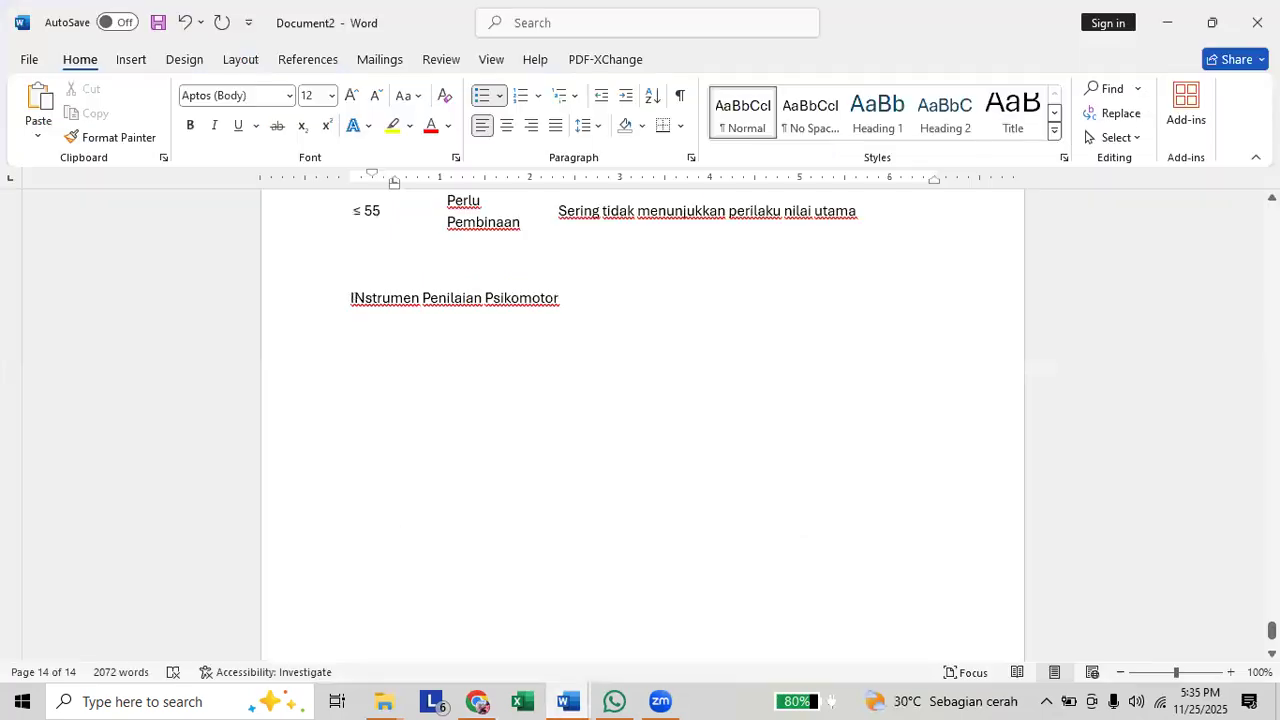
pyautogui.hotkey('ctrl', 'Home')
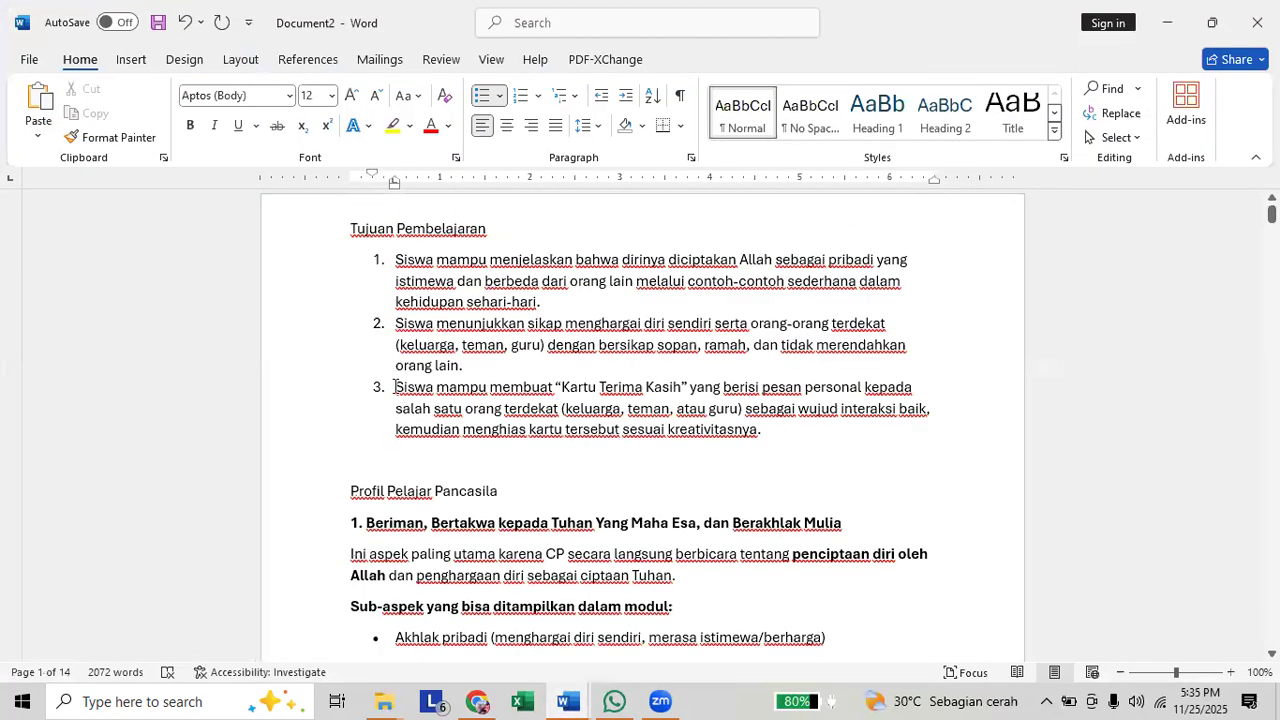
pyautogui.tripleClick(790, 421)
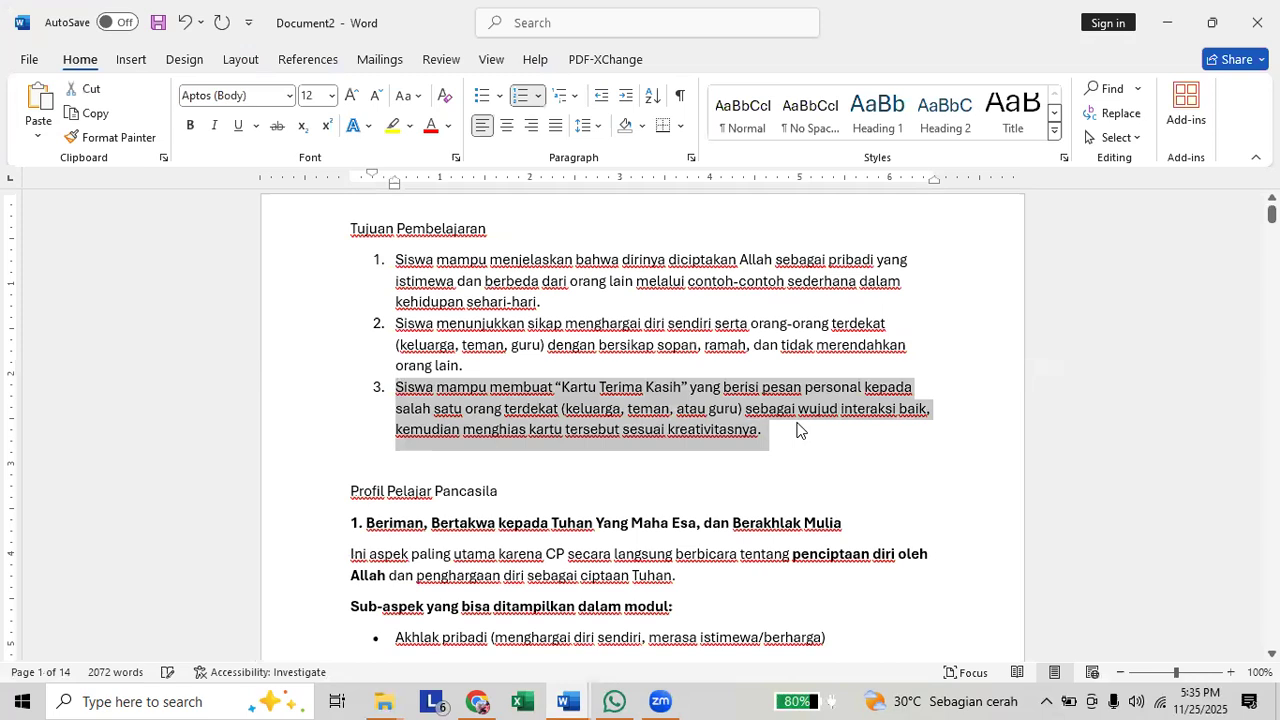
pyautogui.hotkey('ctrl', 'c')
pyautogui.hotkey('alt', 'Tab')
pyautogui.hotkey('ctrl', 'v')
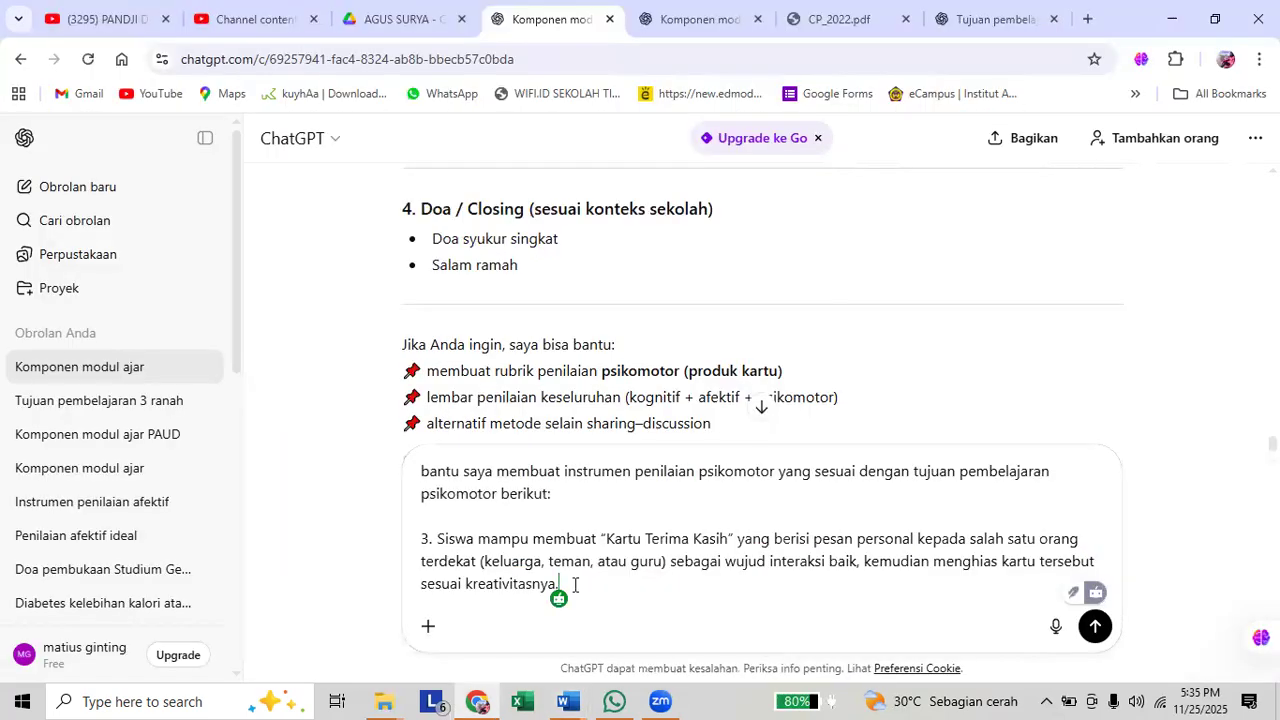
# Remove the number "3." from the pasted objective and send the prompt.
pyautogui.click(440, 541)
pyautogui.press('BackSpace')
pyautogui.press('BackSpace')
pyautogui.press('BackSpace')
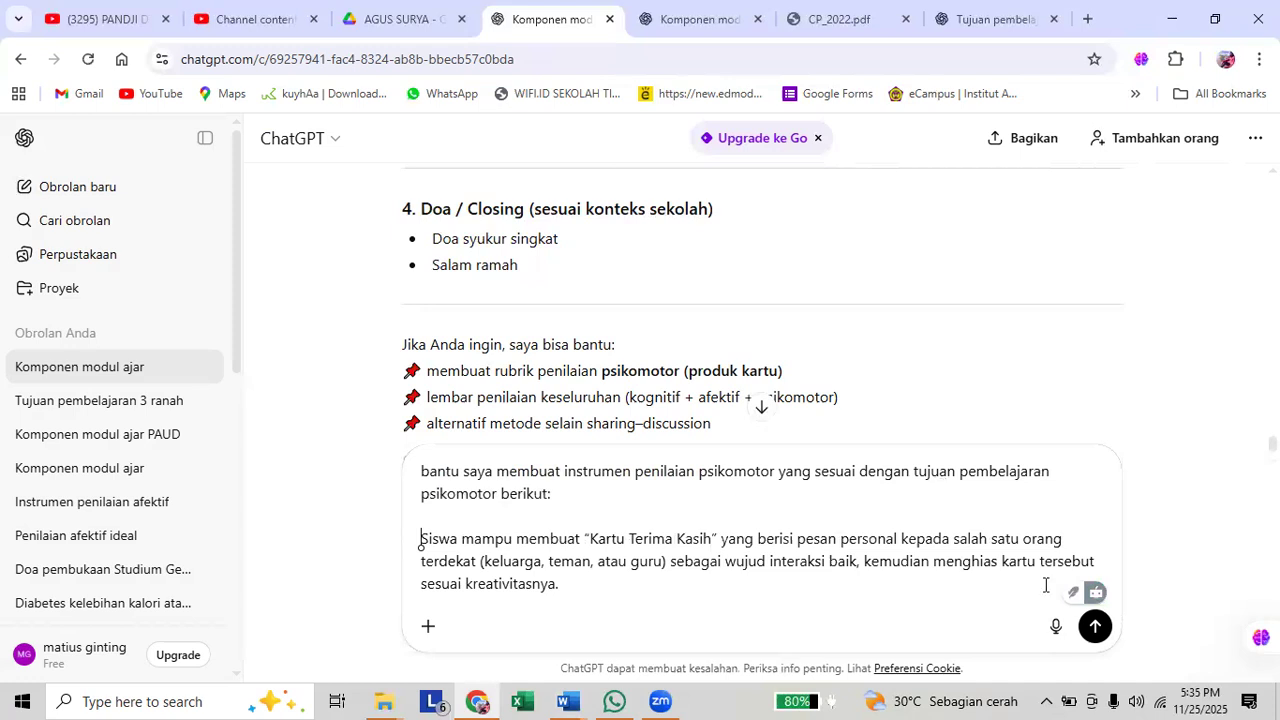
pyautogui.click(1094, 626)
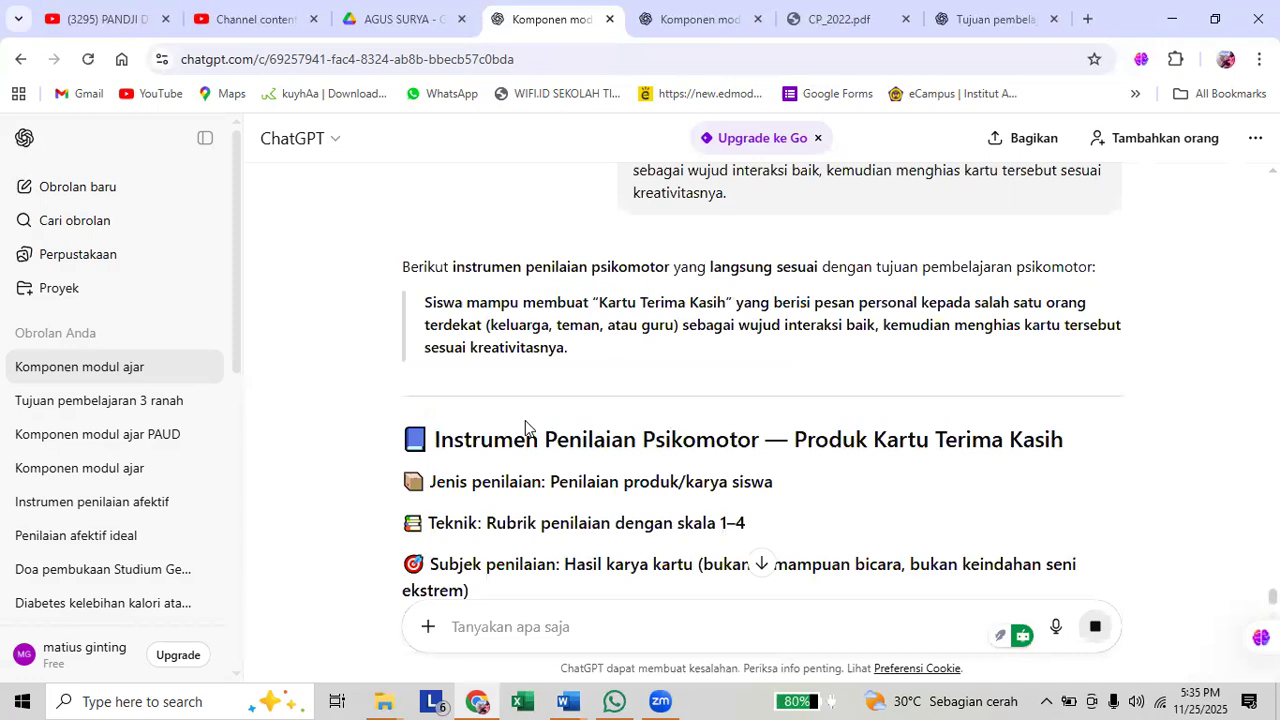
# Look through ChatGPT's psychomotor assessment instrument for the Kartu Terima Kasih product as it is generated.
pyautogui.moveTo(430, 440); pyautogui.dragTo(584, 470)
pyautogui.scroll(-4, 569, 465)
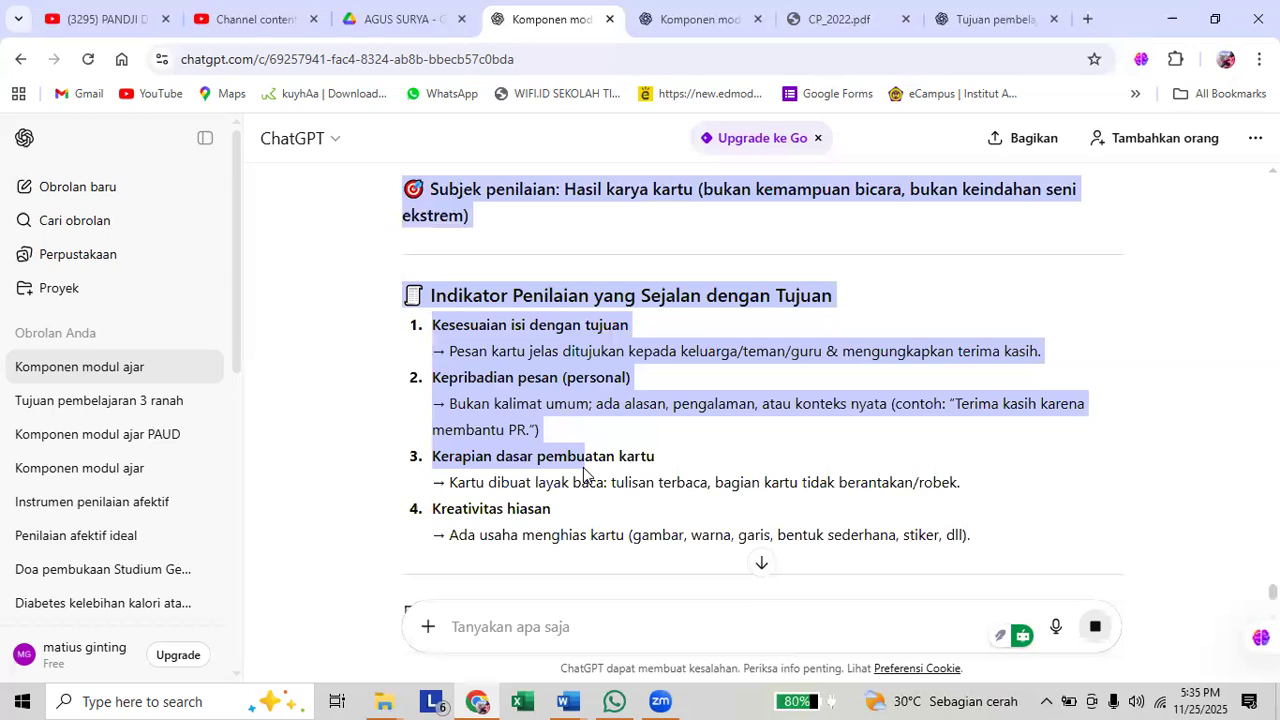
pyautogui.moveTo(584, 467); pyautogui.dragTo(658, 414)
pyautogui.scroll(-2, 587, 466)
pyautogui.scroll(-2, 587, 475)
pyautogui.scroll(-3, 590, 475)
pyautogui.scroll(-2, 592, 474)
pyautogui.scroll(-4, 600, 470)
pyautogui.scroll(5, 690, 473)
pyautogui.scroll(2, 690, 473)
pyautogui.scroll(3, 666, 426)
pyautogui.click(502, 368)
pyautogui.scroll(2, 502, 368)
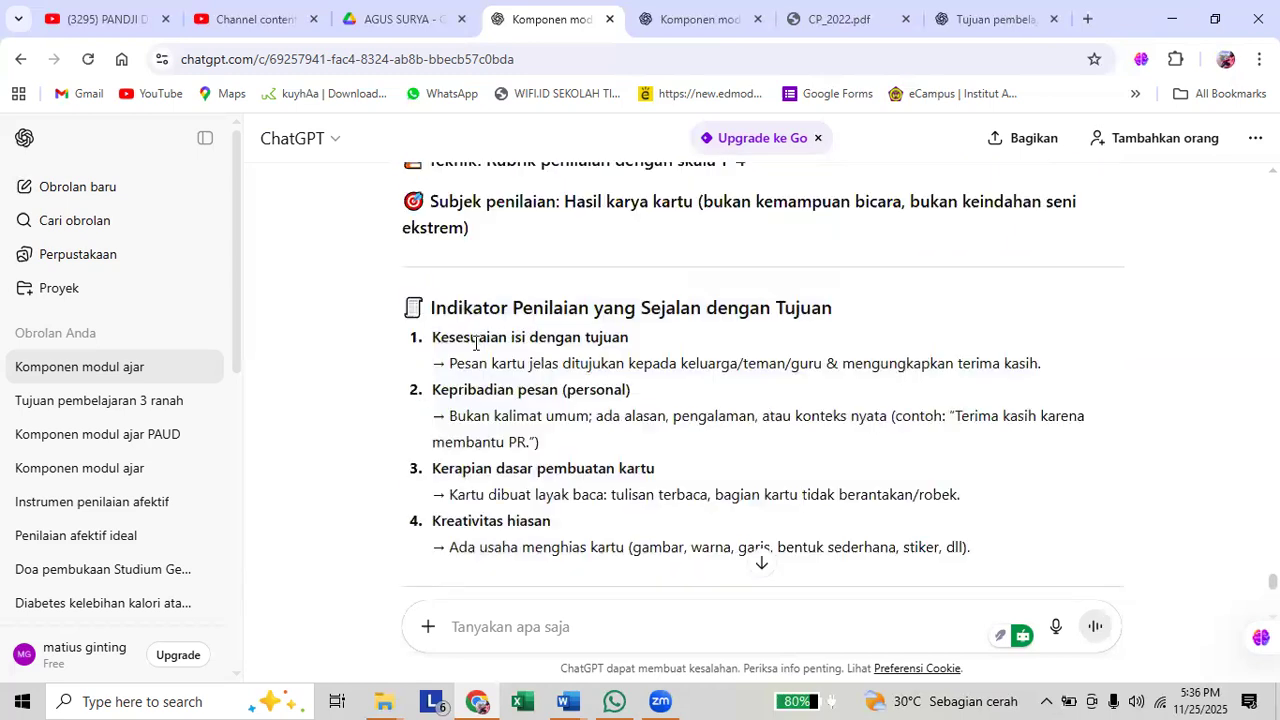
pyautogui.scroll(3, 886, 414)
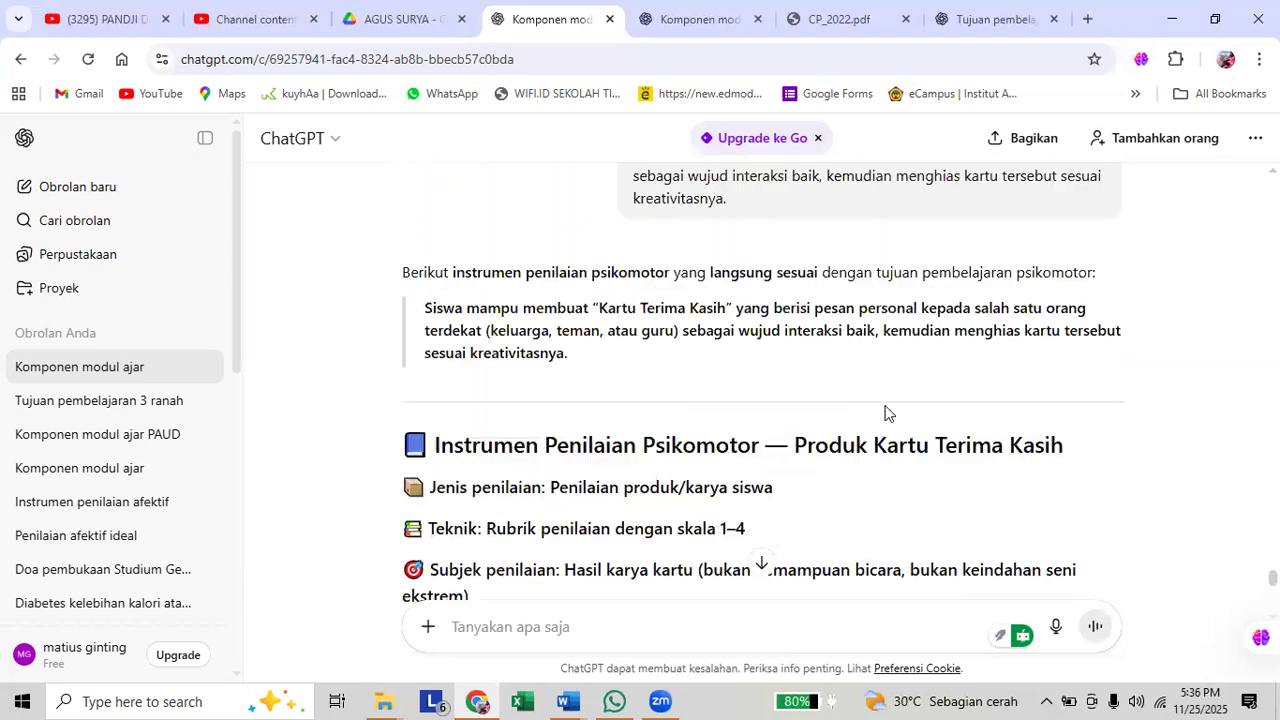
pyautogui.scroll(2, 1010, 450)
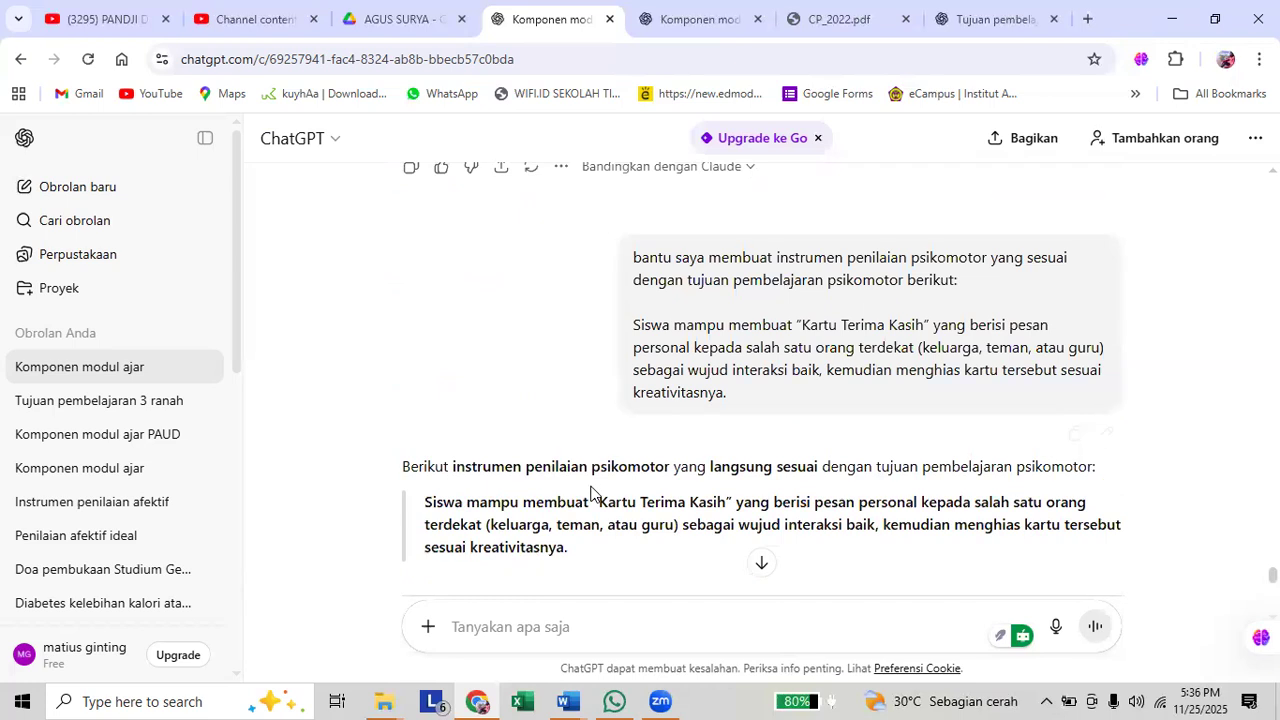
# Copy the answer from the "Instrumen Penilaian Psikomotor — Produk Kartu Terima Kasih" heading through the end of "Petunjuk Guru Saat Menilai".
pyautogui.scroll(-3, 440, 362)
pyautogui.moveTo(440, 362); pyautogui.dragTo(1022, 383)
pyautogui.scroll(-5, 763, 477)
pyautogui.scroll(-4, 763, 476)
pyautogui.scroll(-2, 763, 476)
pyautogui.hotkey('ctrl', 'c')
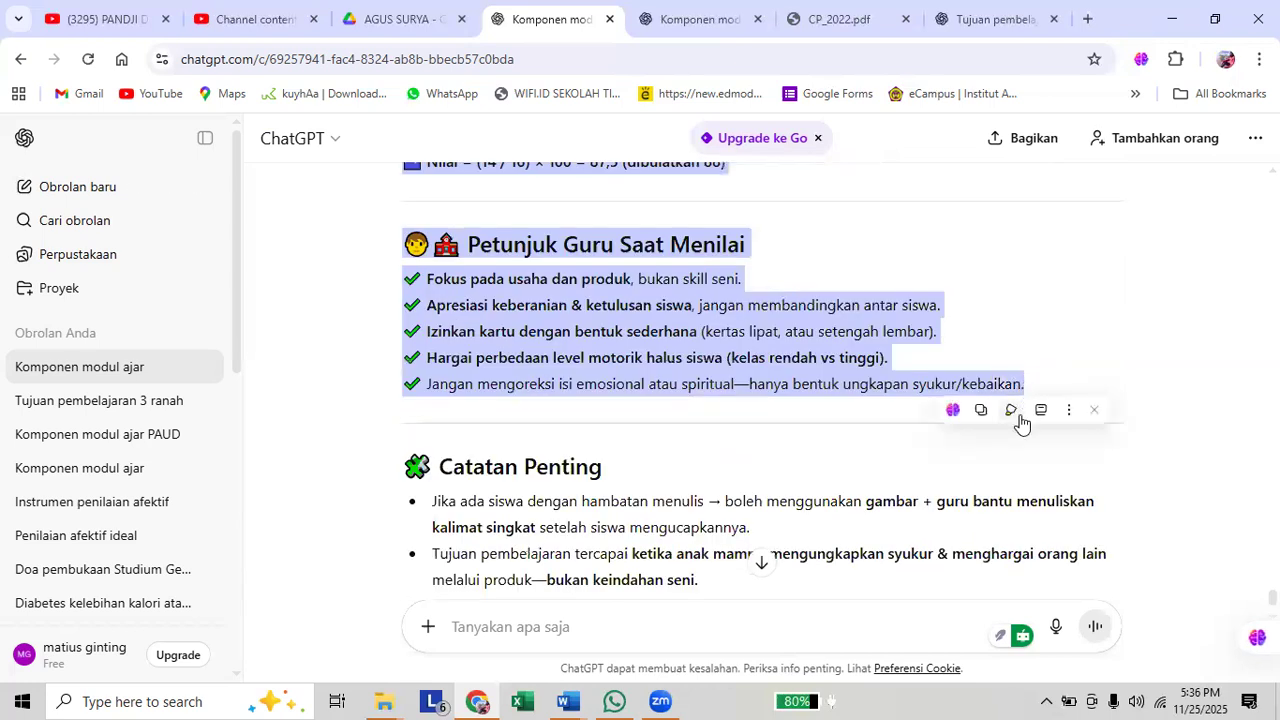
# Paste the copied psychomotor instrument below the "INstrumen Penilaian Psikomotor" heading in the Word document and add blank lines after it.
pyautogui.hotkey('alt', 'Tab')
pyautogui.moveTo(1272, 214); pyautogui.dragTo(1272, 637)
pyautogui.scroll(5, 417, 377)
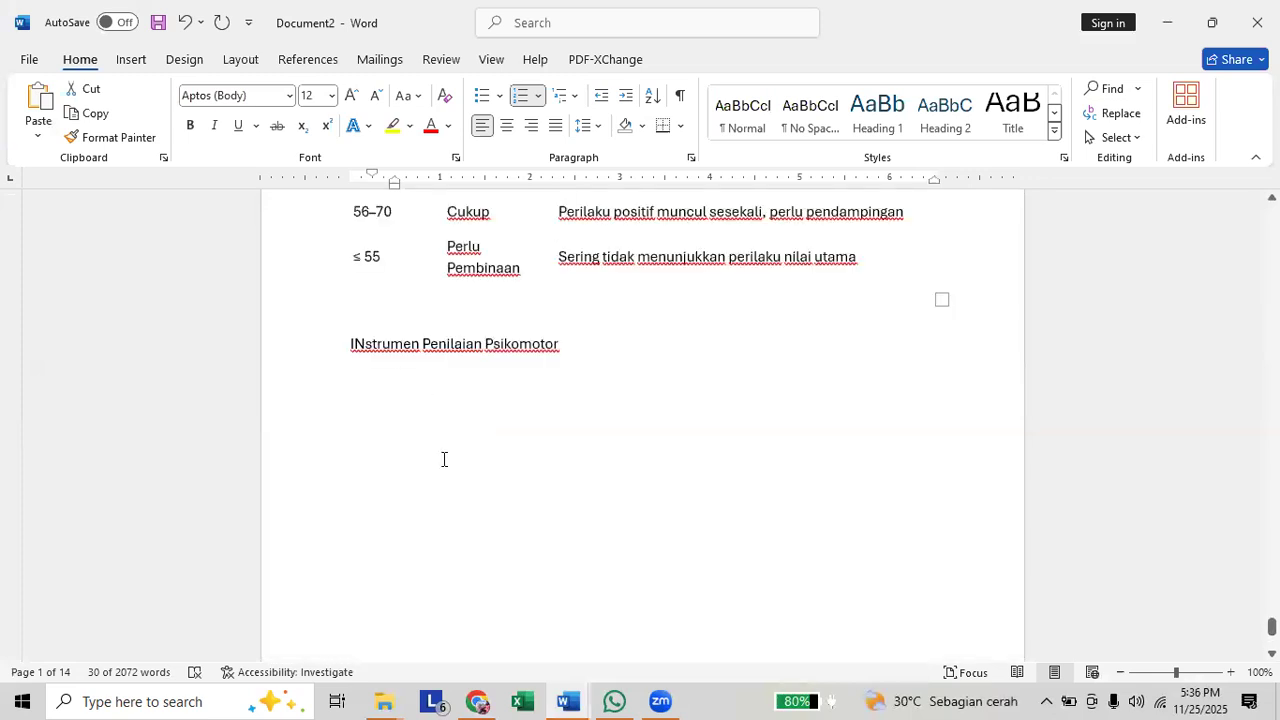
pyautogui.click(448, 502)
pyautogui.hotkey('ctrl', 'v')
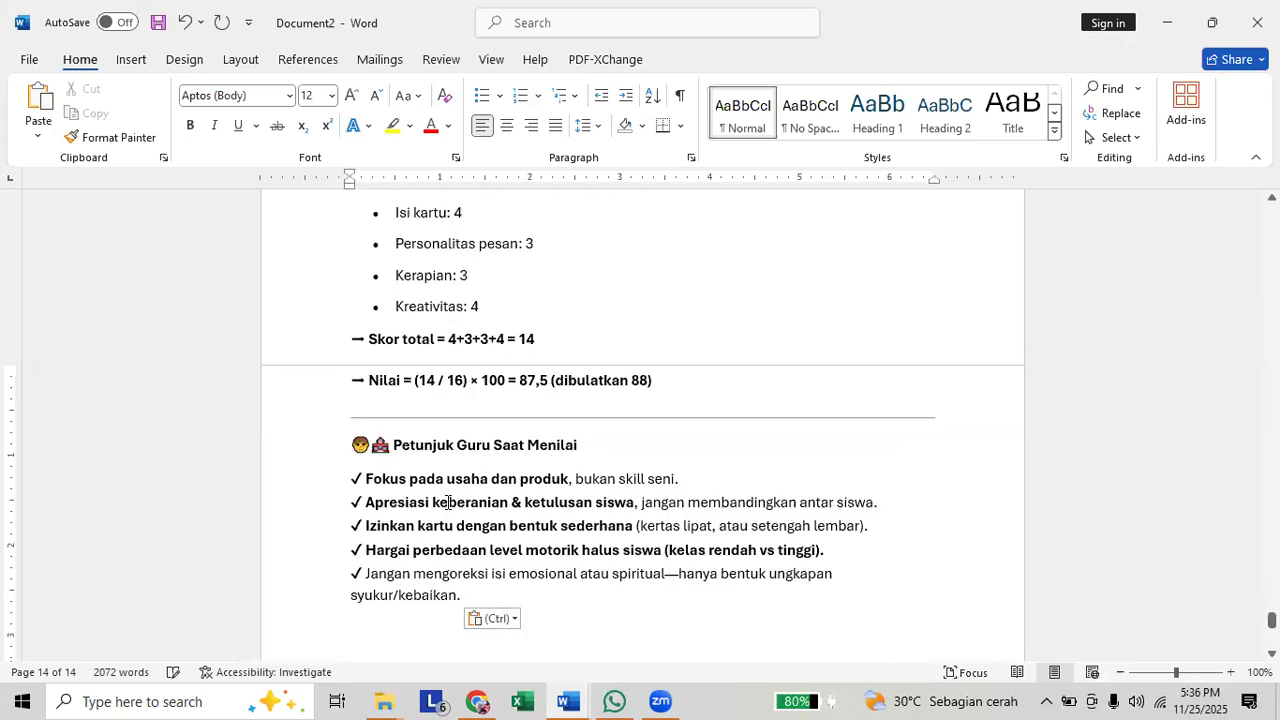
pyautogui.press('Return')
pyautogui.press('Return')
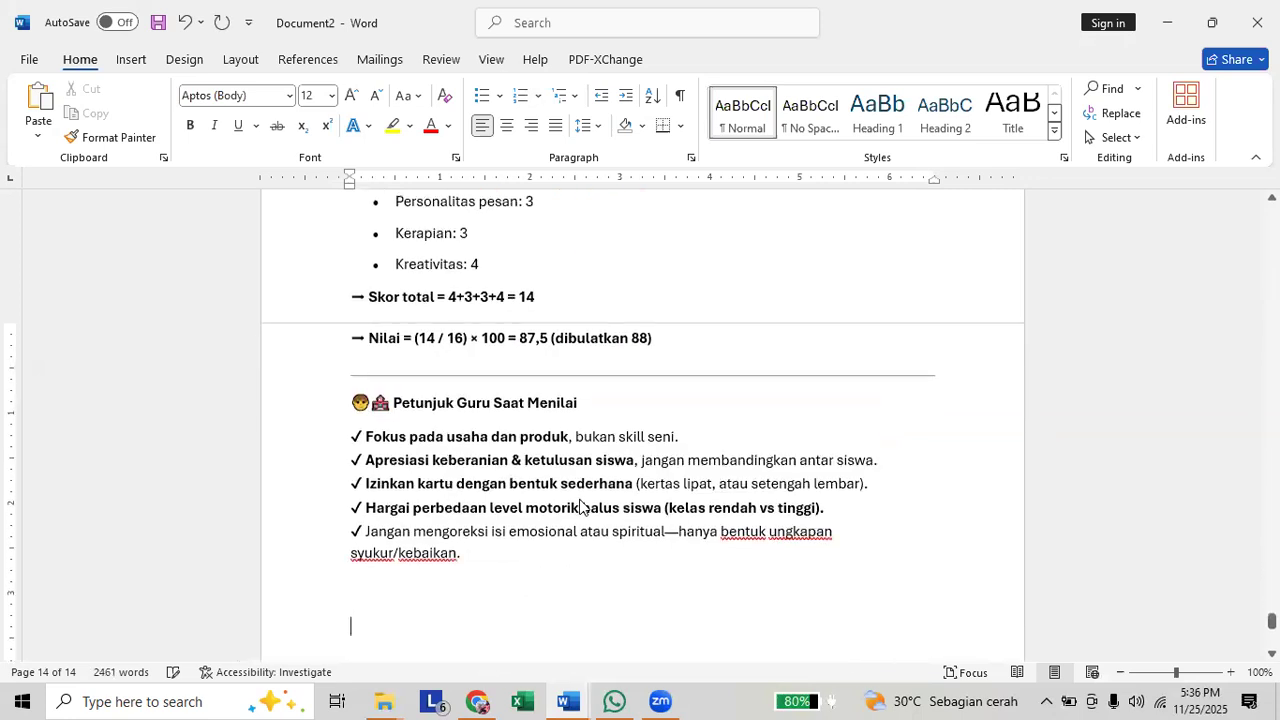
# Switch to ChatGPT and send the prompt "buat kan lembar penulaiannya".
pyautogui.hotkey('alt', 'Tab')
pyautogui.click(591, 622)
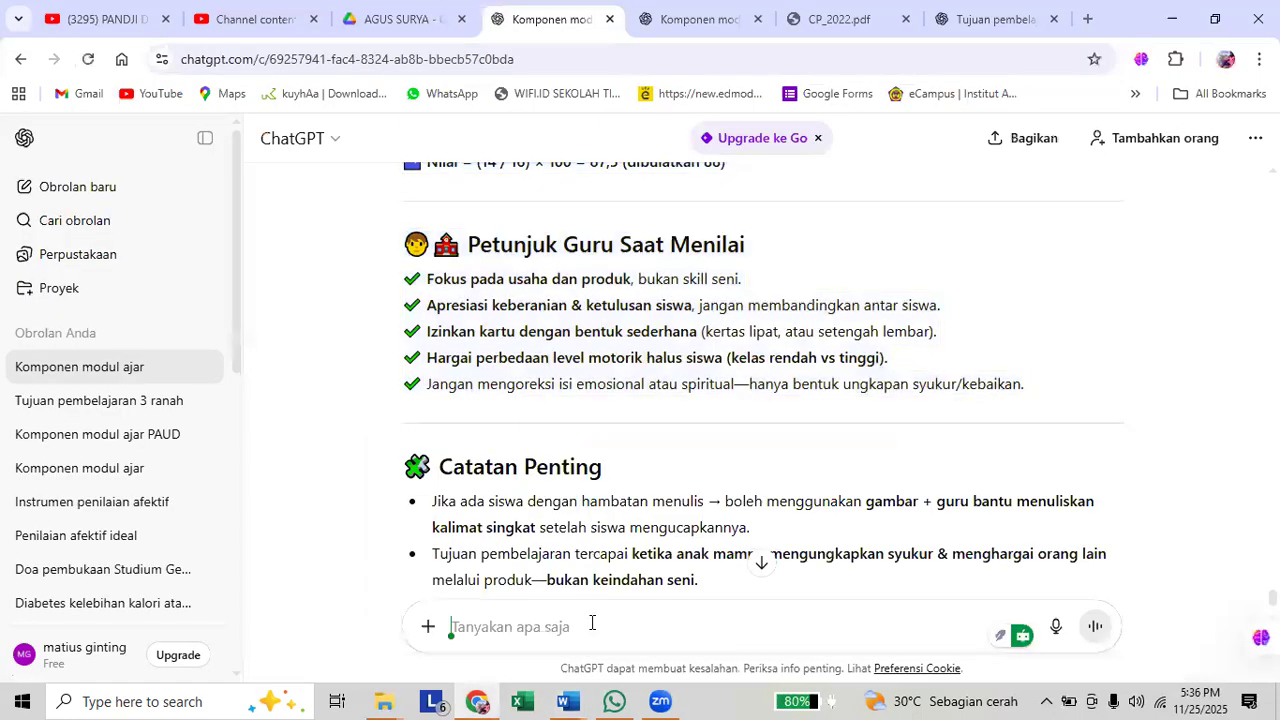
pyautogui.write('b')
pyautogui.press('BackSpace')
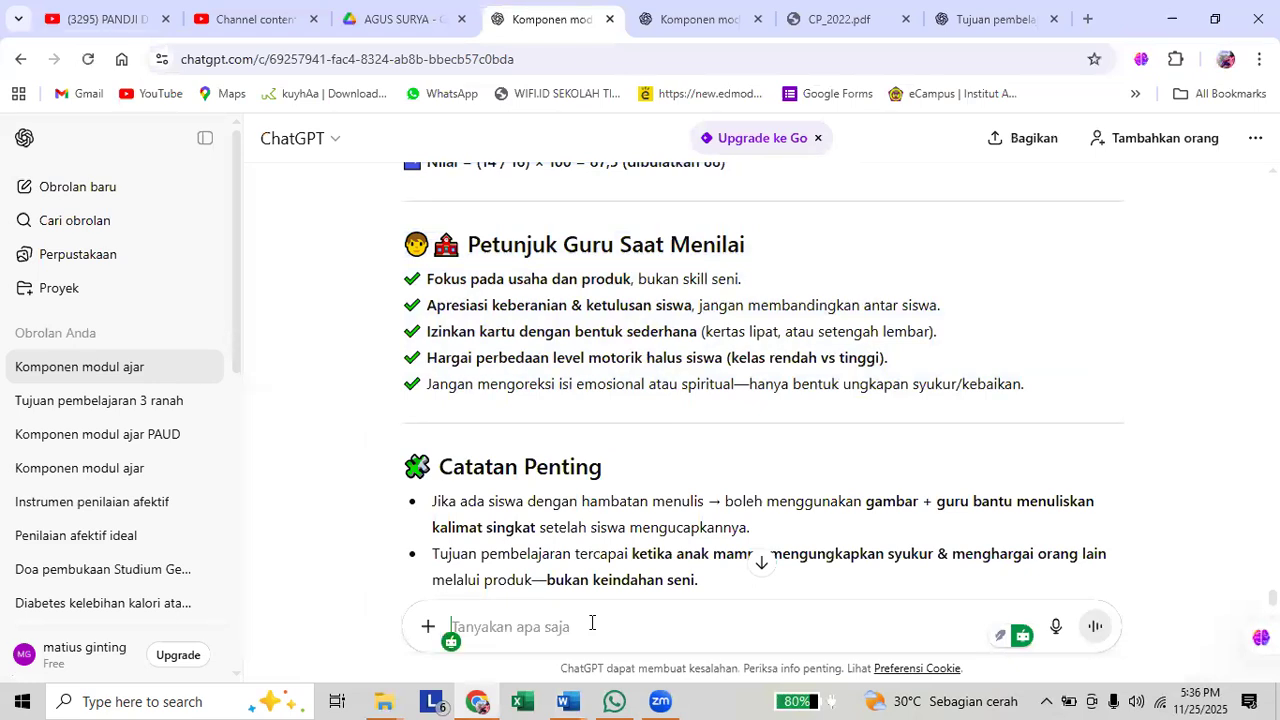
pyautogui.write('buat kan lembar penilaiannya')
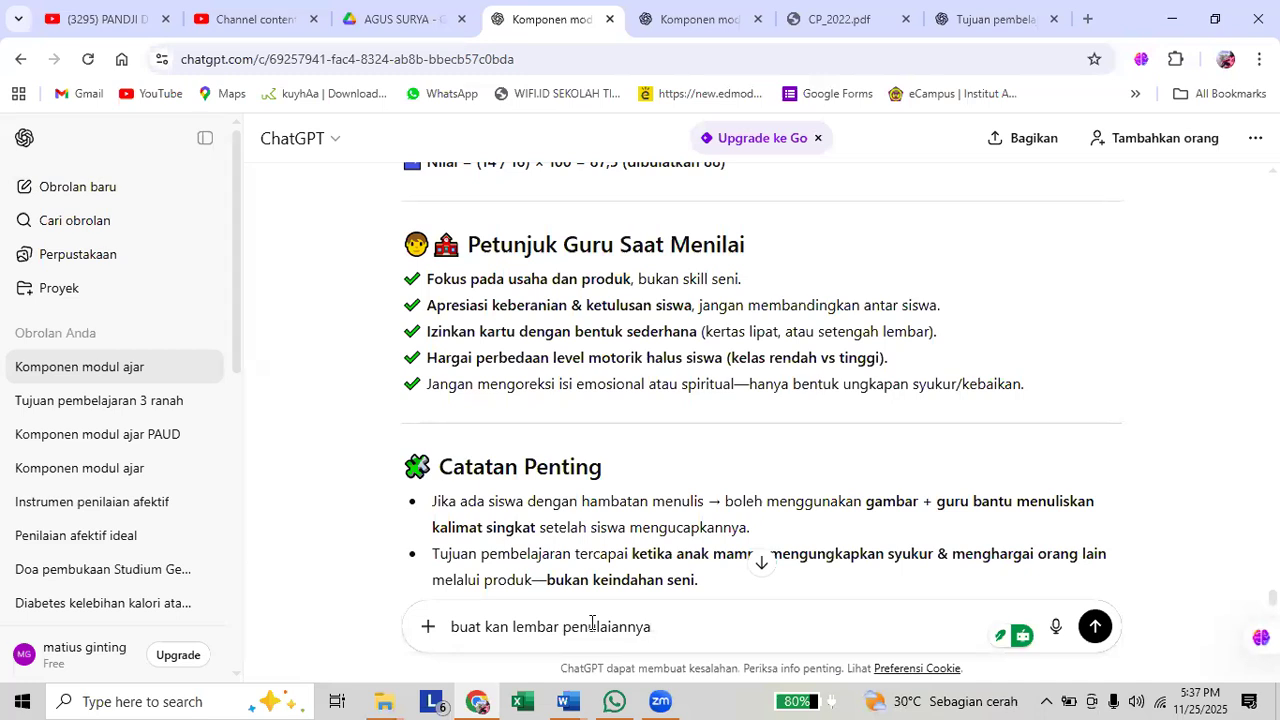
pyautogui.press('Return')
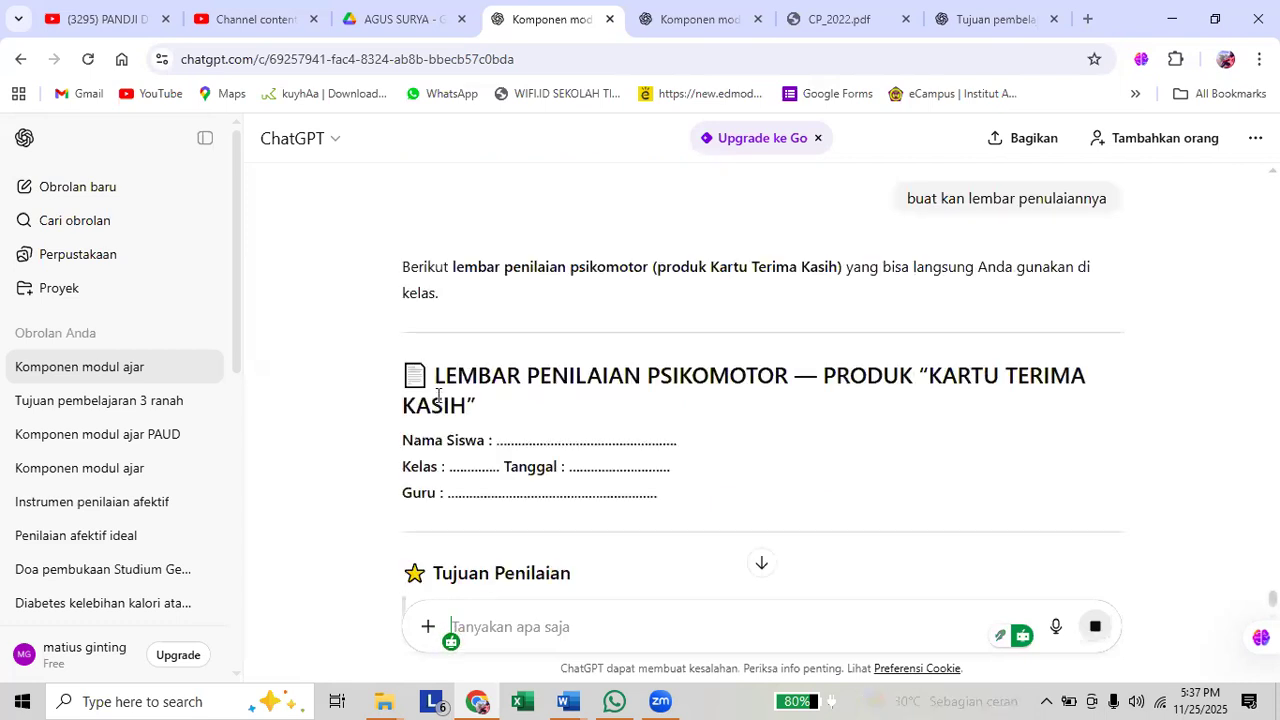
# Copy the answer from the "LEMBAR PENILAIAN PSIKOMOTOR" heading through the "1 (Perlu Pembinaan)" row of the score guide.
pyautogui.moveTo(441, 378); pyautogui.dragTo(701, 452)
pyautogui.scroll(4, 697, 455)
pyautogui.scroll(2, 701, 452)
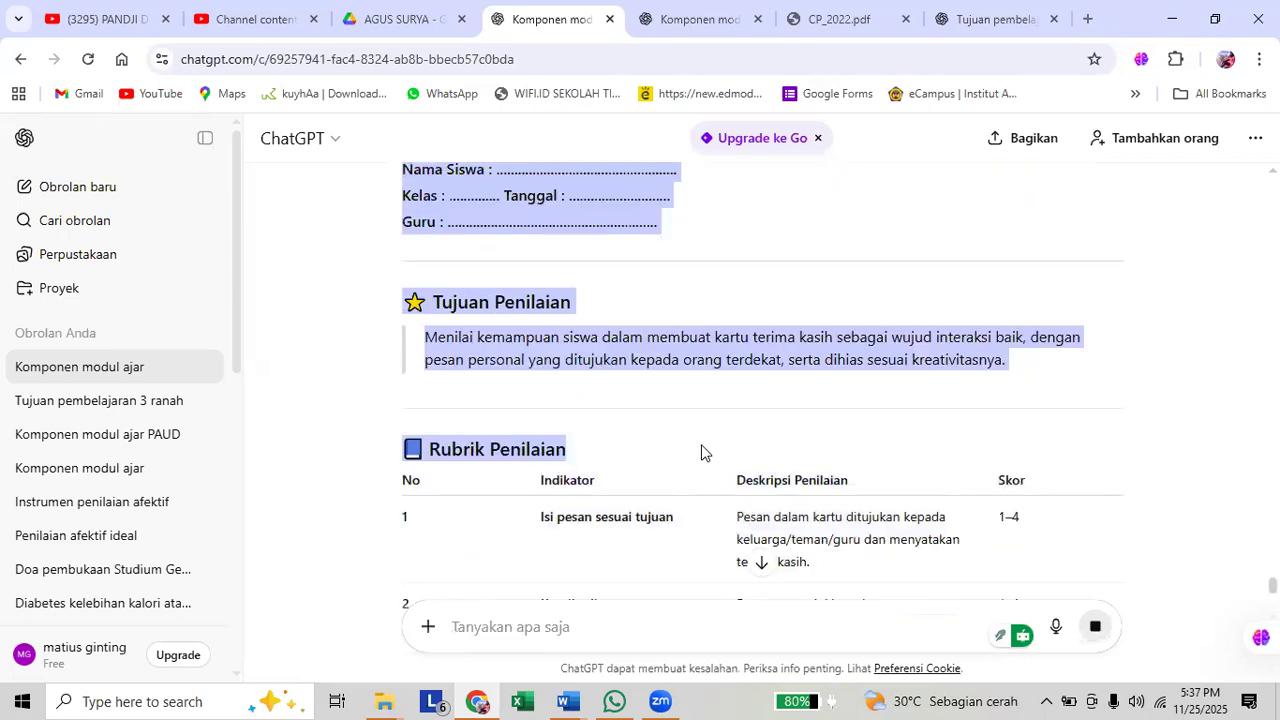
pyautogui.moveTo(701, 452); pyautogui.dragTo(789, 476)
pyautogui.scroll(1, 701, 452)
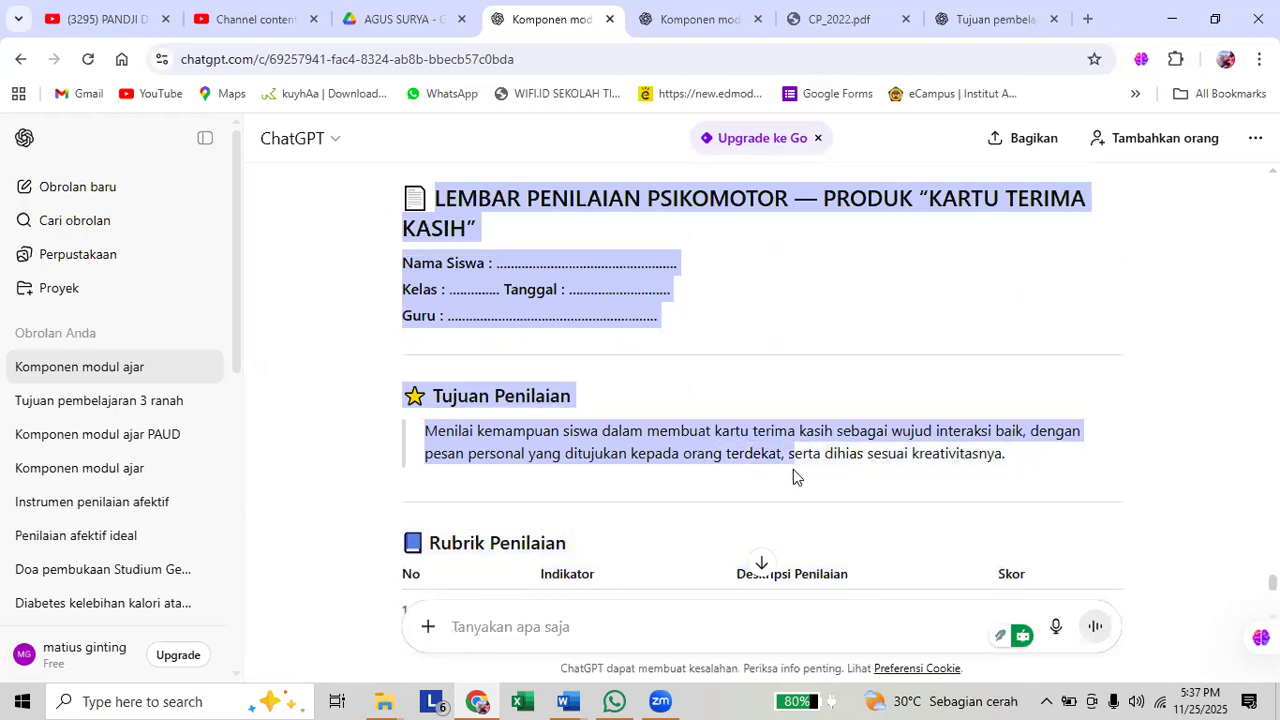
pyautogui.moveTo(793, 469); pyautogui.dragTo(842, 424)
pyautogui.scroll(-2, 809, 470)
pyautogui.scroll(-6, 814, 486)
pyautogui.scroll(-4, 804, 433)
pyautogui.scroll(-3, 851, 397)
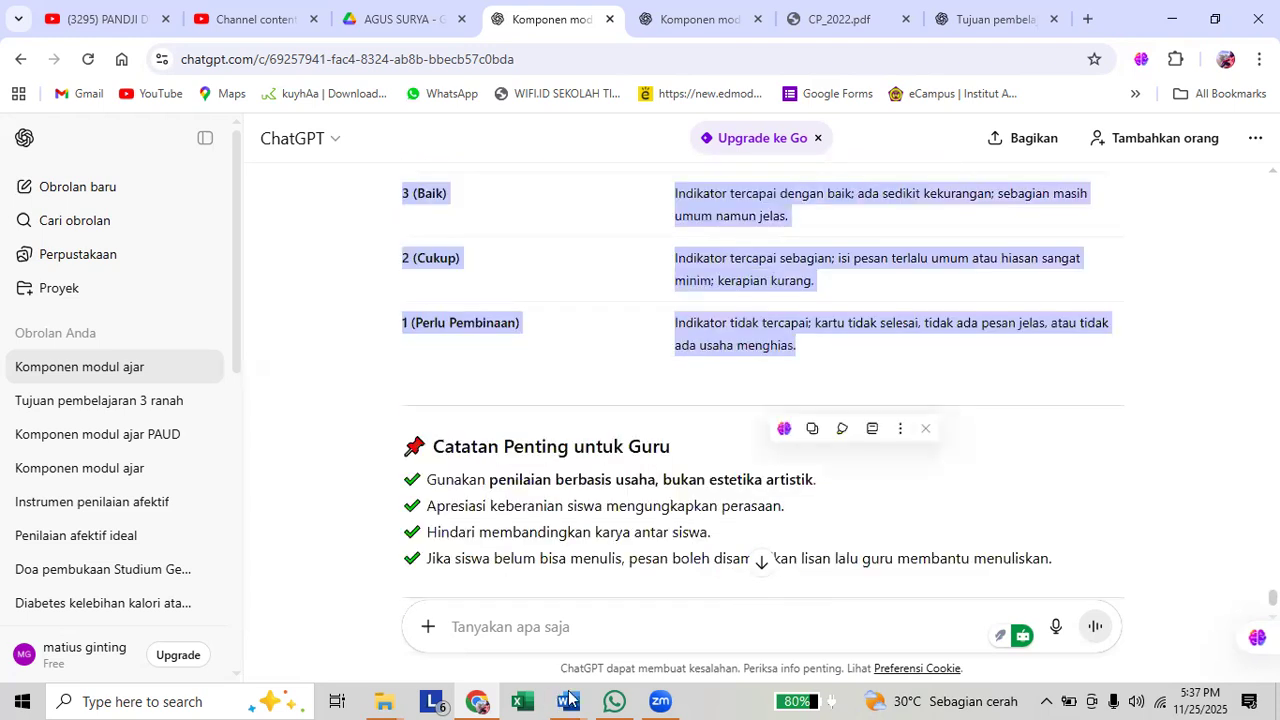
# Paste the copied psychomotor assessment sheet below the "Petunjuk Guru Saat Menilai" section in Document2 in Word.
pyautogui.moveTo(568, 702)
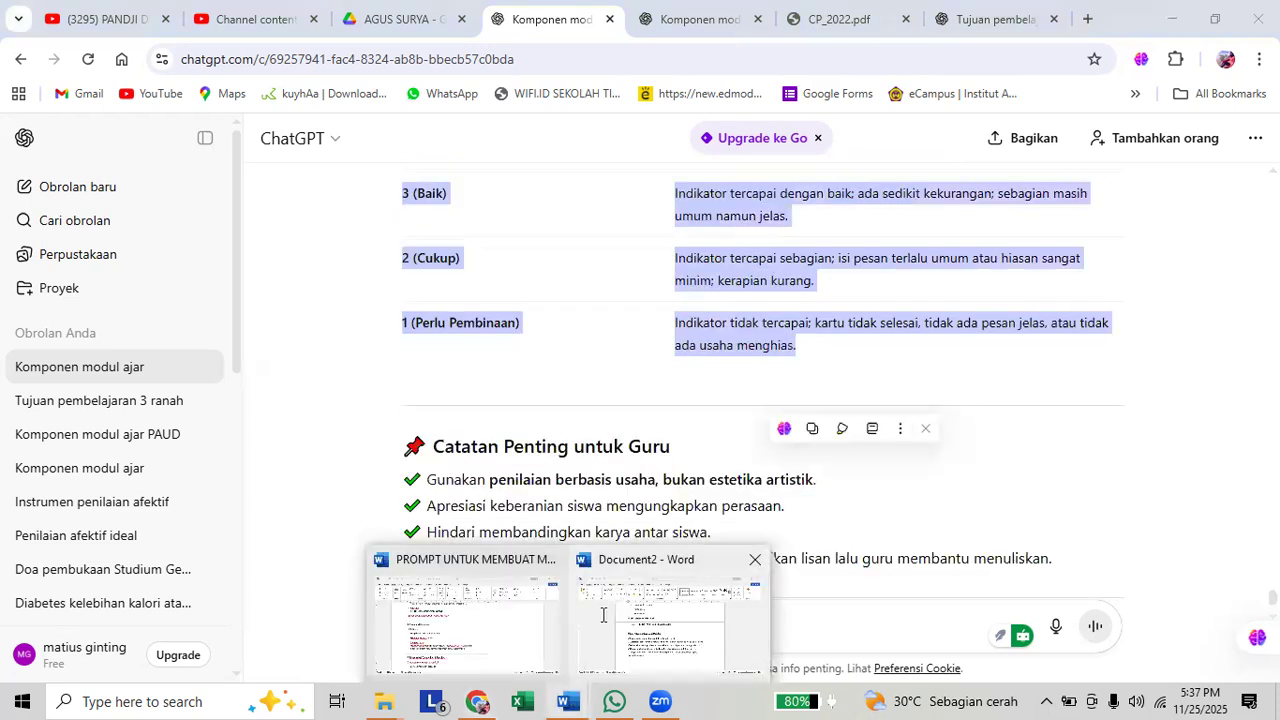
pyautogui.click(603, 615)
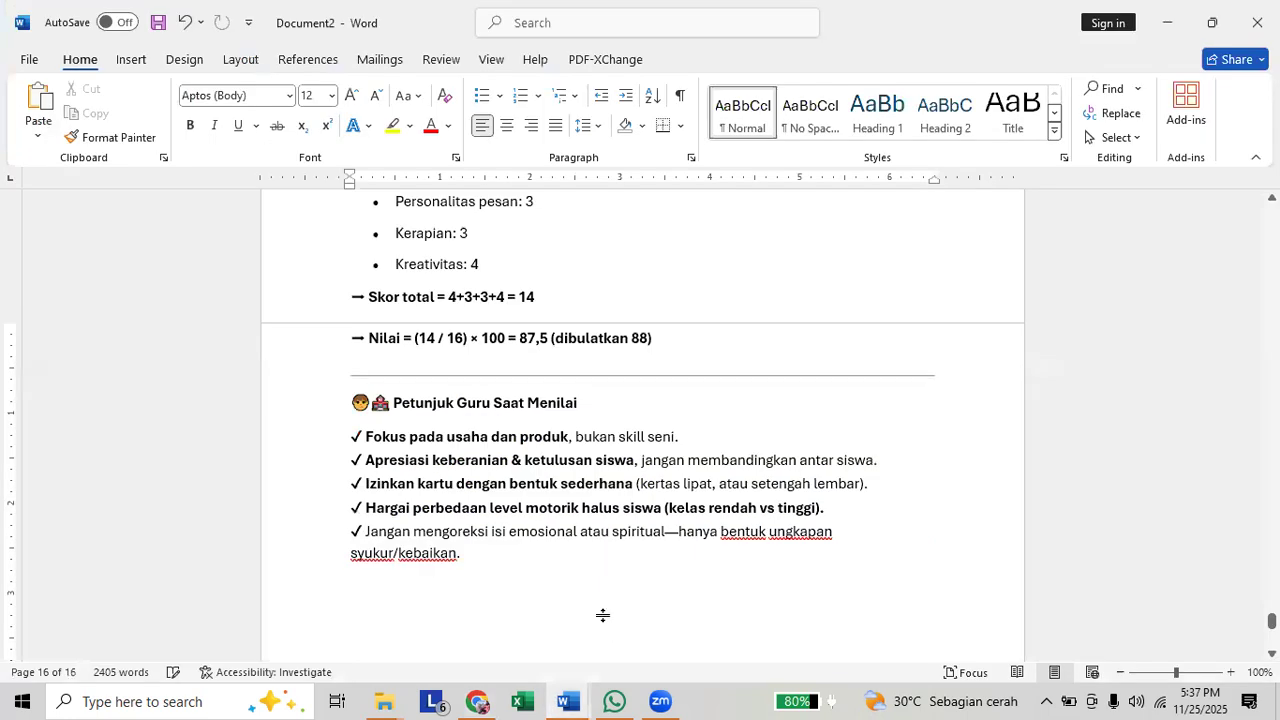
pyautogui.hotkey('ctrl', 'v')
pyautogui.click(900, 306)
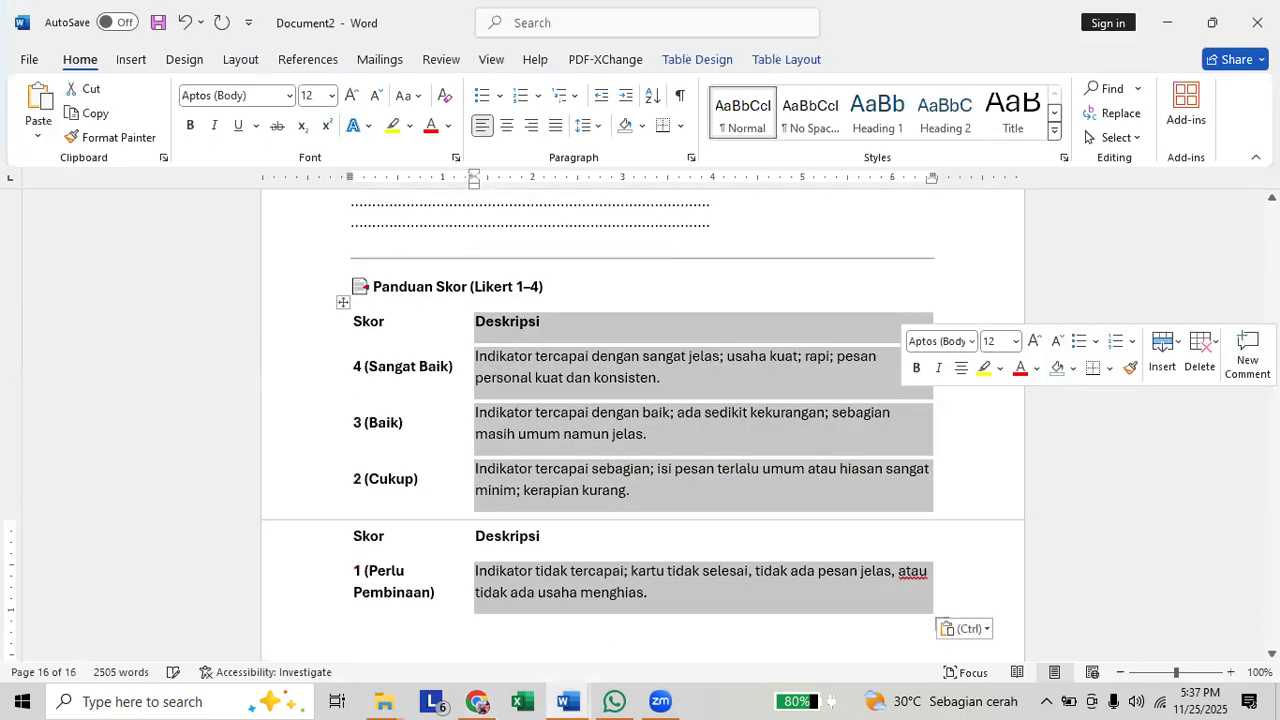
# Enter the line "LENGKAPI IDENTTAS MODUL AJAR" at the very start of the document, above "Tujuan Pembelajaran".
pyautogui.moveTo(1272, 617); pyautogui.dragTo(1272, 212)
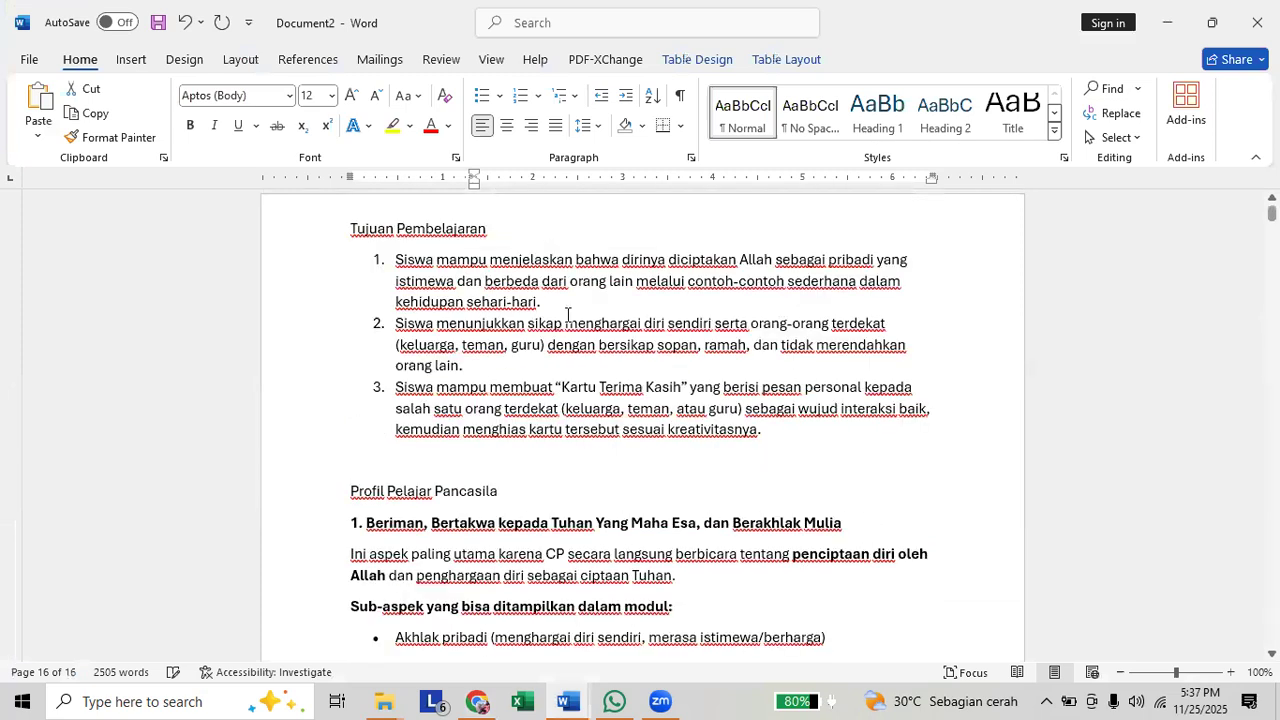
pyautogui.click(349, 228)
pyautogui.scroll(1, 310, 240)
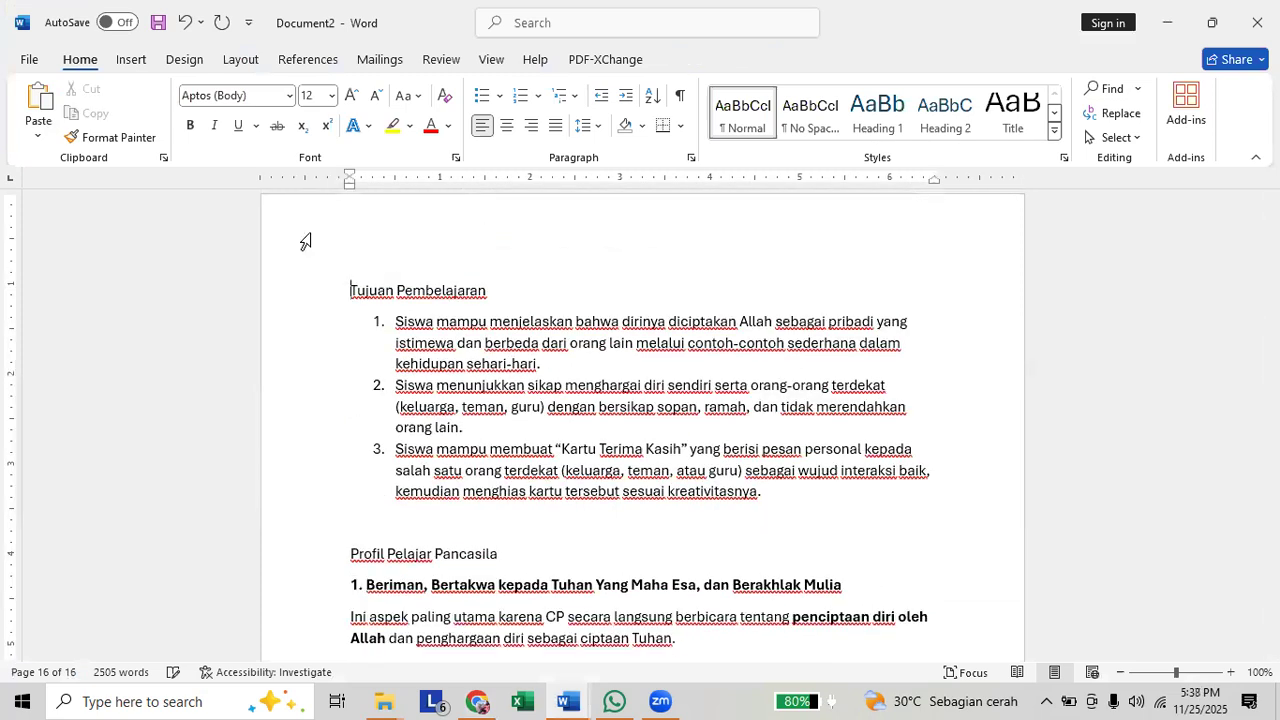
pyautogui.scroll(1, 365, 245)
pyautogui.click(365, 245)
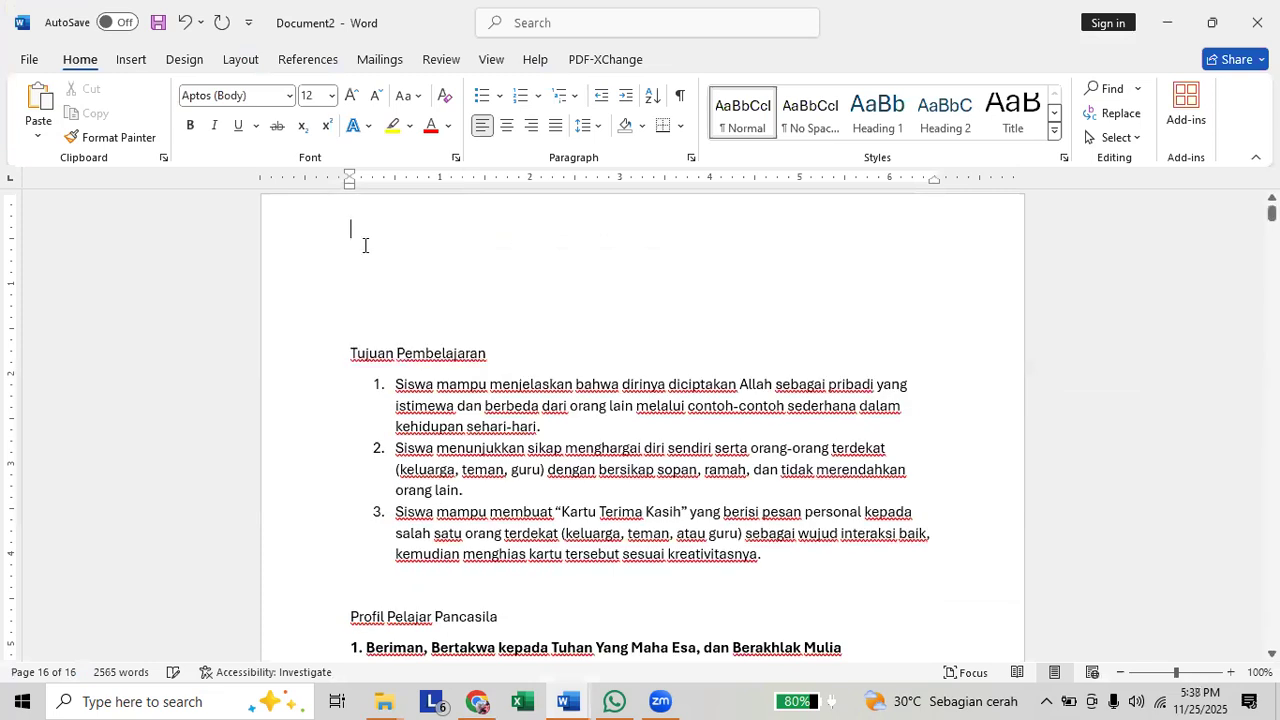
pyautogui.write('LENGKAPI IDIENTTAS MODUL AJAR')
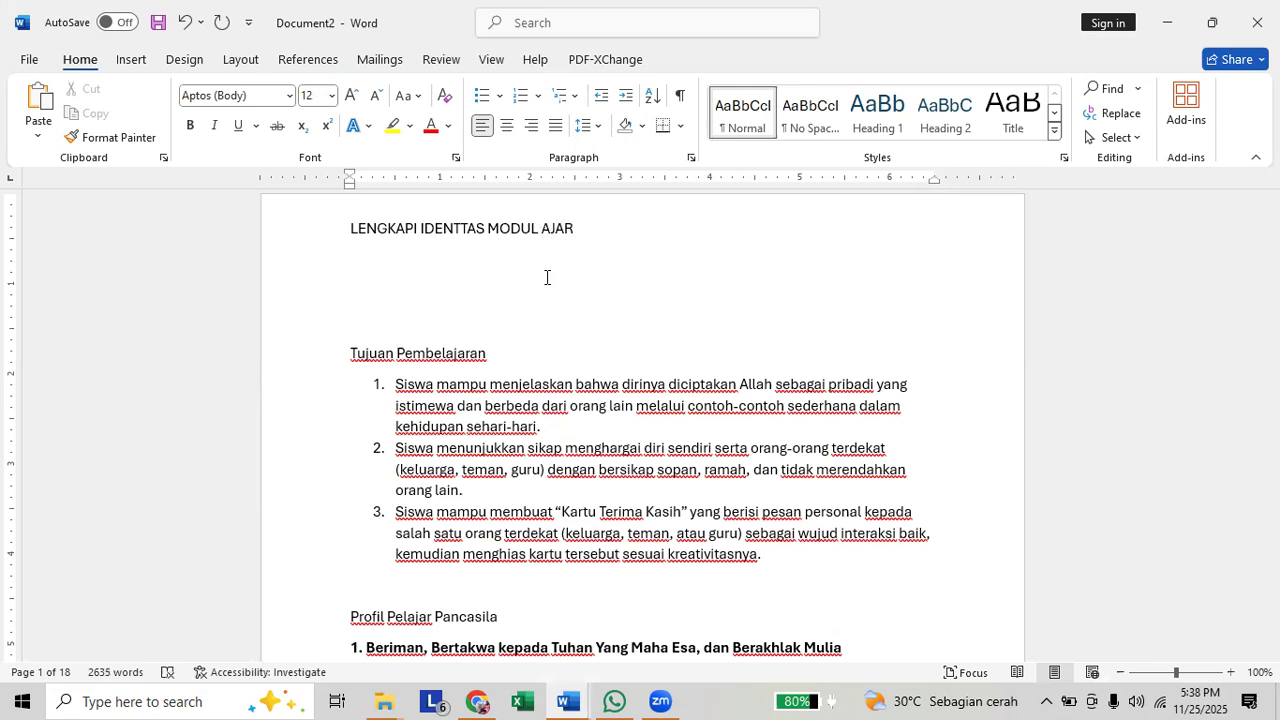
# Make the "Tujuan Pembelajaran" and "Profil Pelajar Pancasila" headings bold.
pyautogui.tripleClick(529, 352)
pyautogui.hotkey('ctrl', 'b')
pyautogui.scroll(-3, 520, 437)
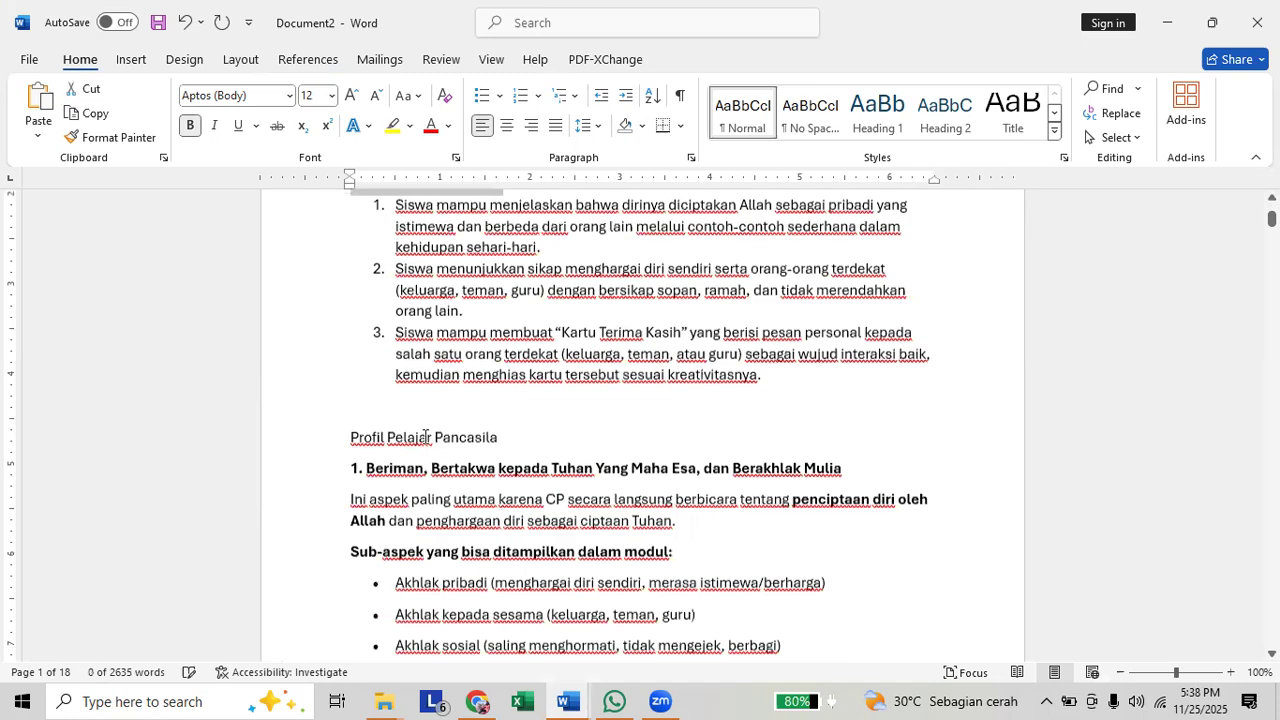
pyautogui.click(341, 437)
pyautogui.hotkey('ctrl', 'b')
pyautogui.scroll(-1, 474, 407)
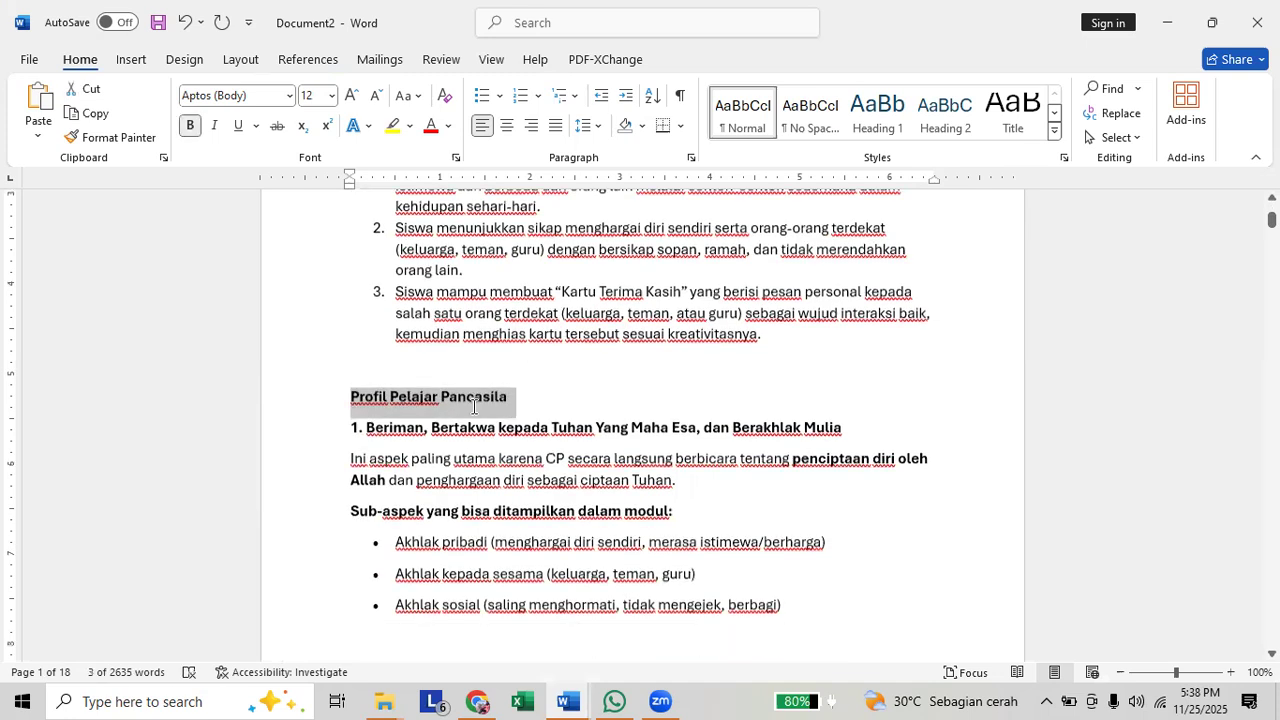
pyautogui.scroll(-2, 474, 407)
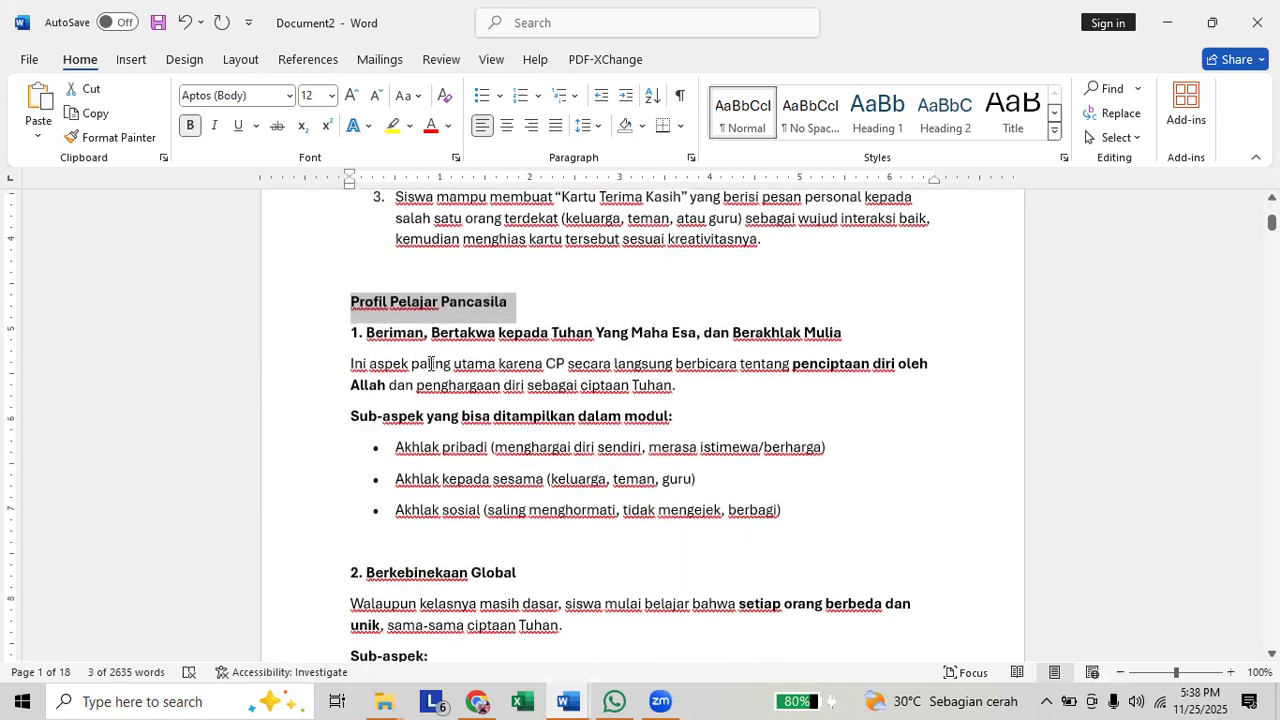
pyautogui.scroll(1, 430, 364)
pyautogui.scroll(1, 500, 378)
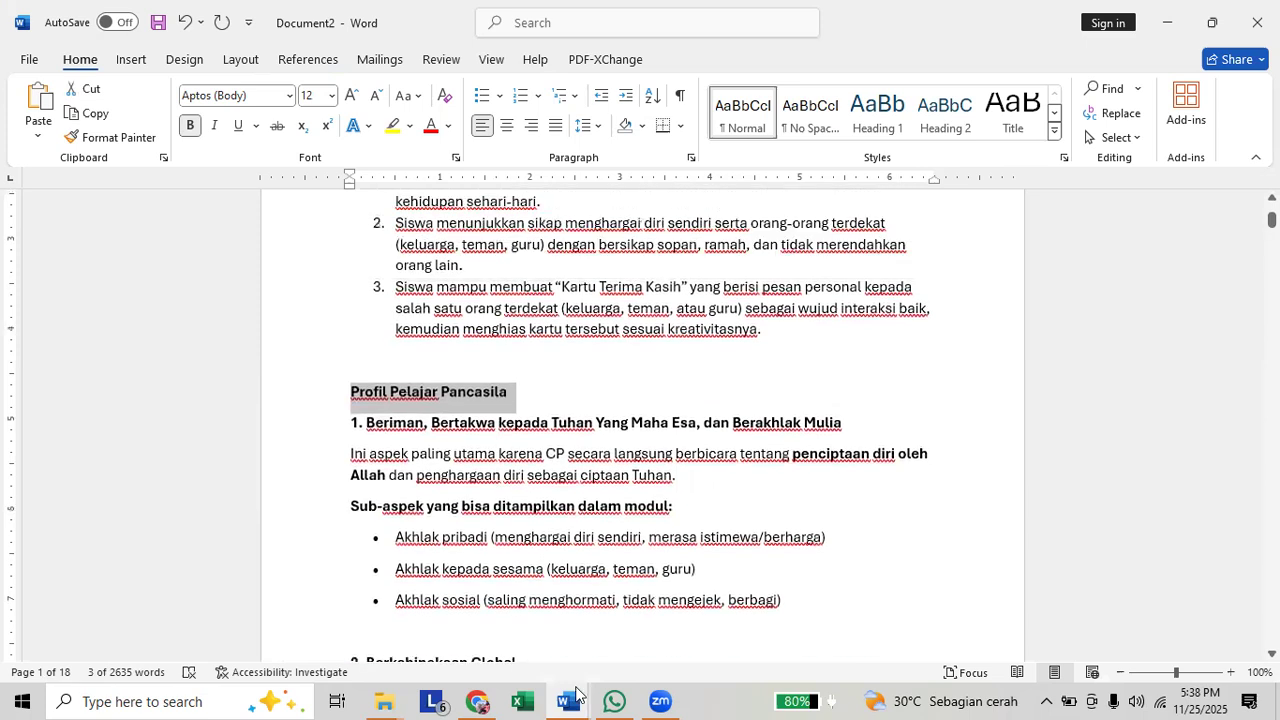
# Switch to ChatGPT and send the prompt "TOLONG BUATKAN INSTRUMEN PENILAIAN UNTUK MENGUKUR PROFIL PELAJAR PANCASILA".
pyautogui.click(500, 698)
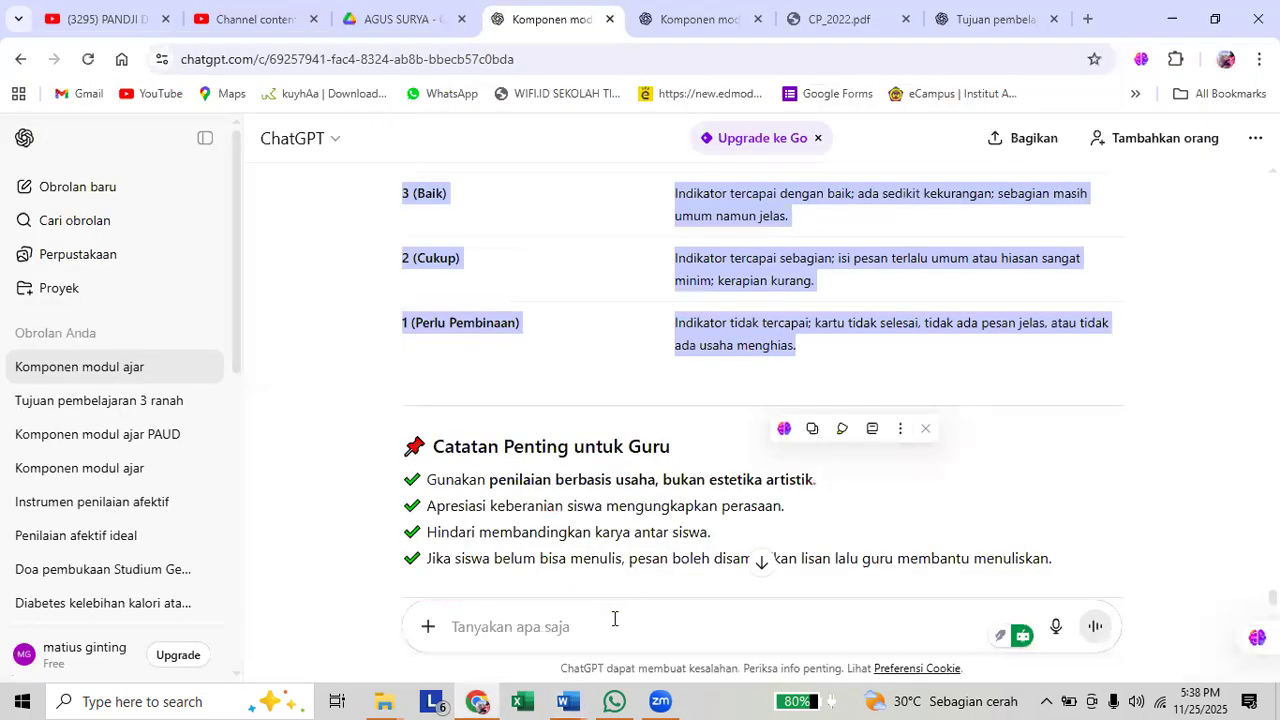
pyautogui.click(614, 618)
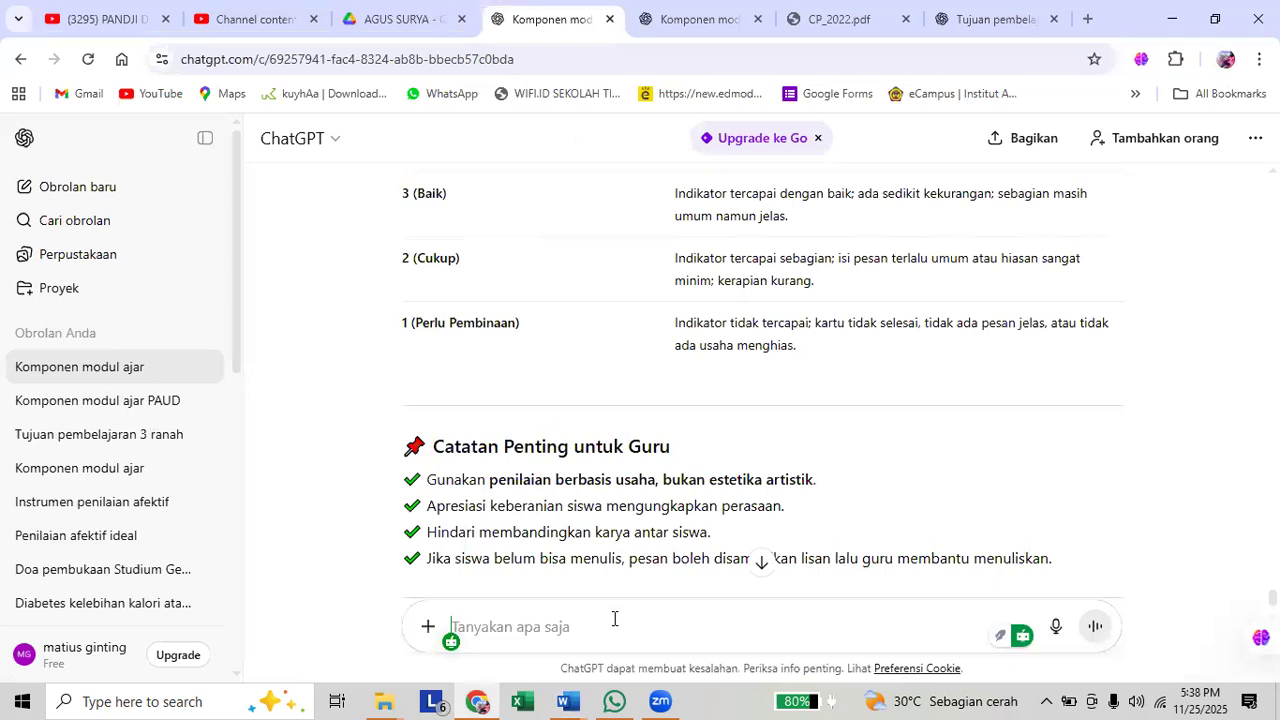
pyautogui.write('TOLONG')
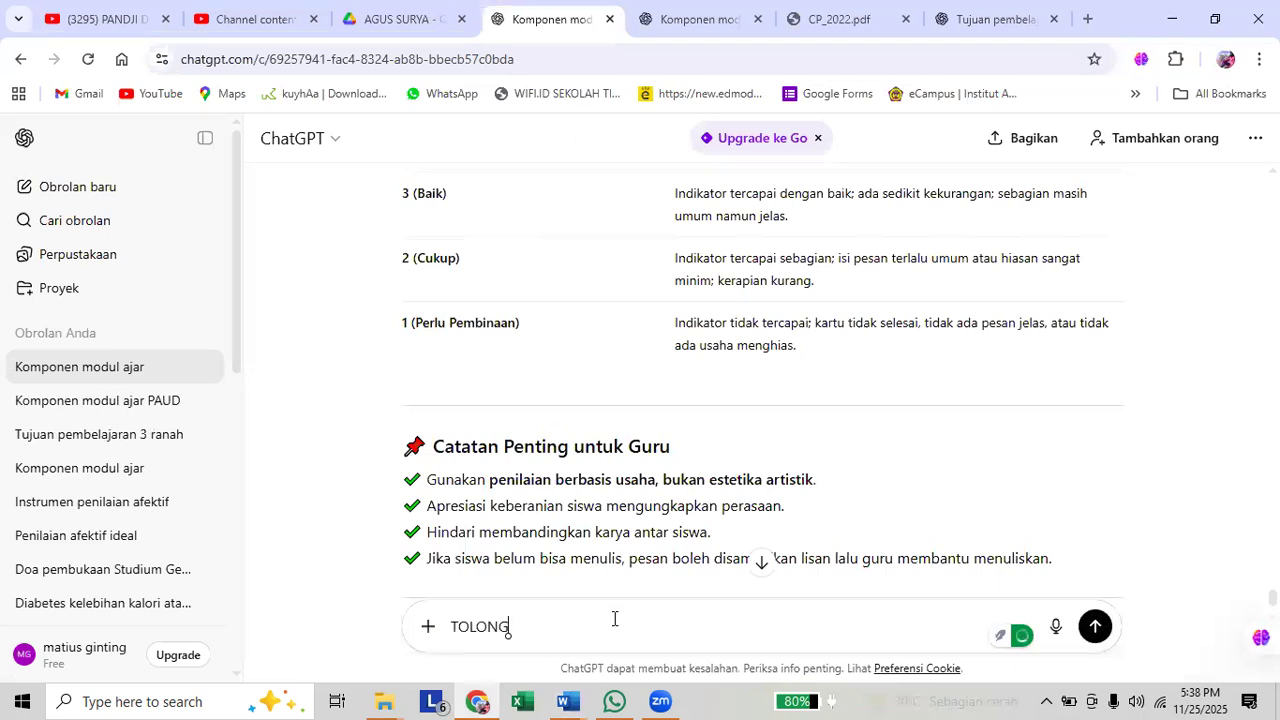
pyautogui.write(' BUATKAN')
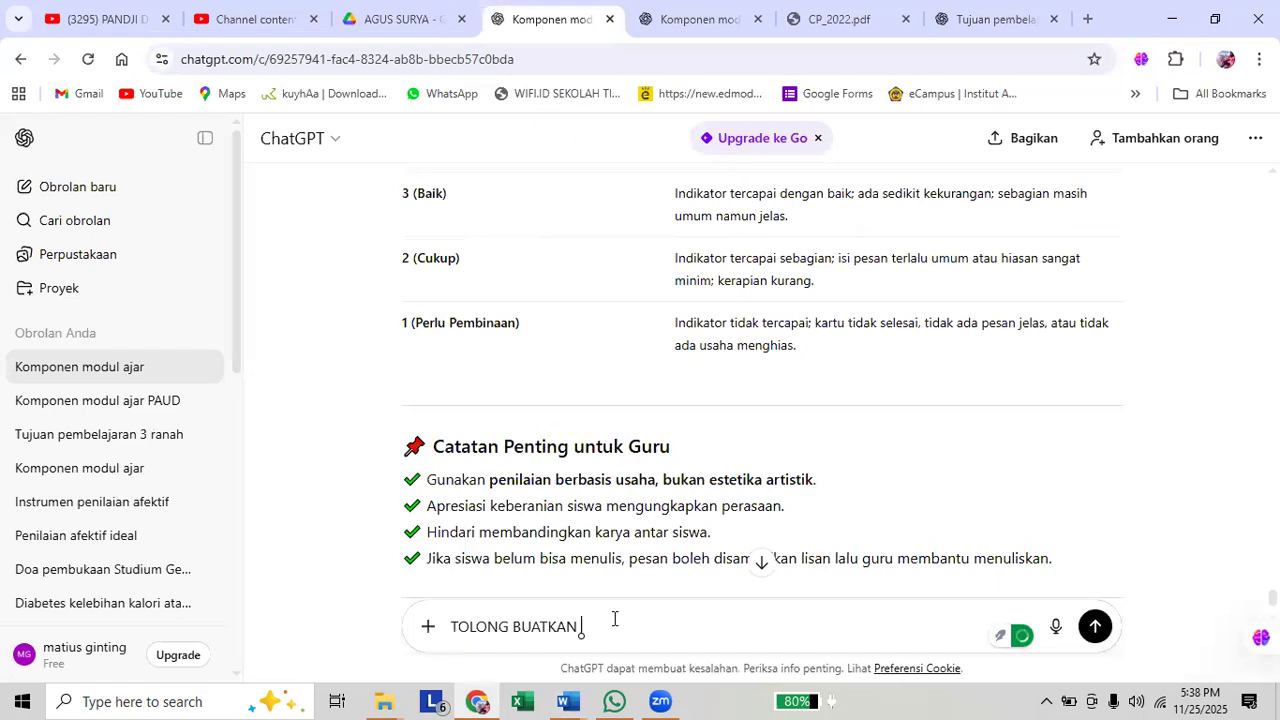
pyautogui.write('INSTRUMEN PENILAIAN')
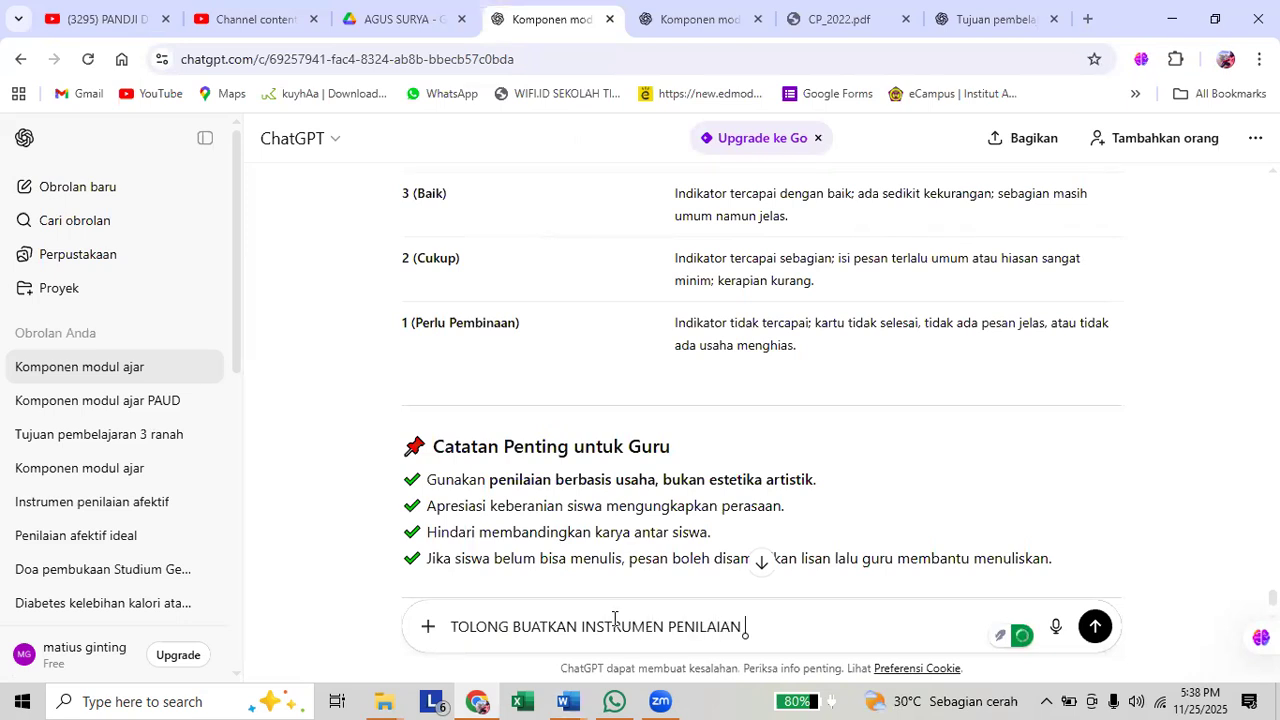
pyautogui.write(' A')
pyautogui.press('BackSpace')
pyautogui.write('UNTUK ')
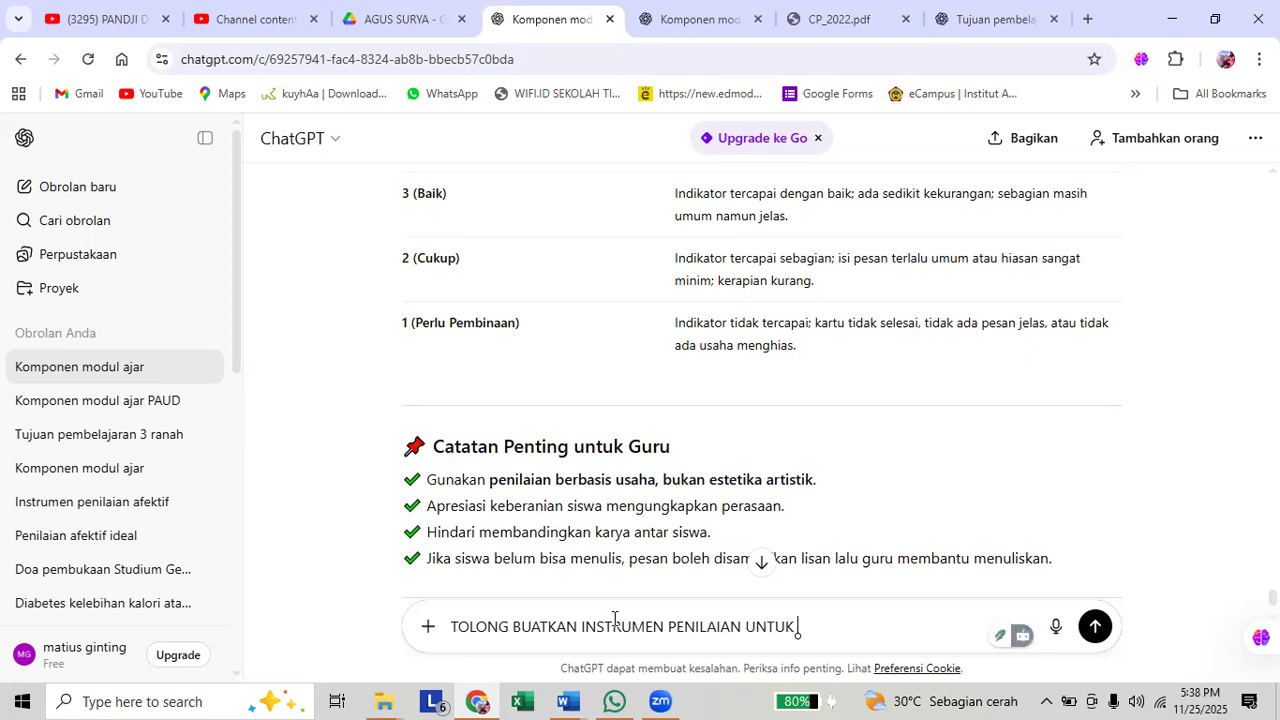
pyautogui.write('MENGUKUR PROFIL PELAJA')
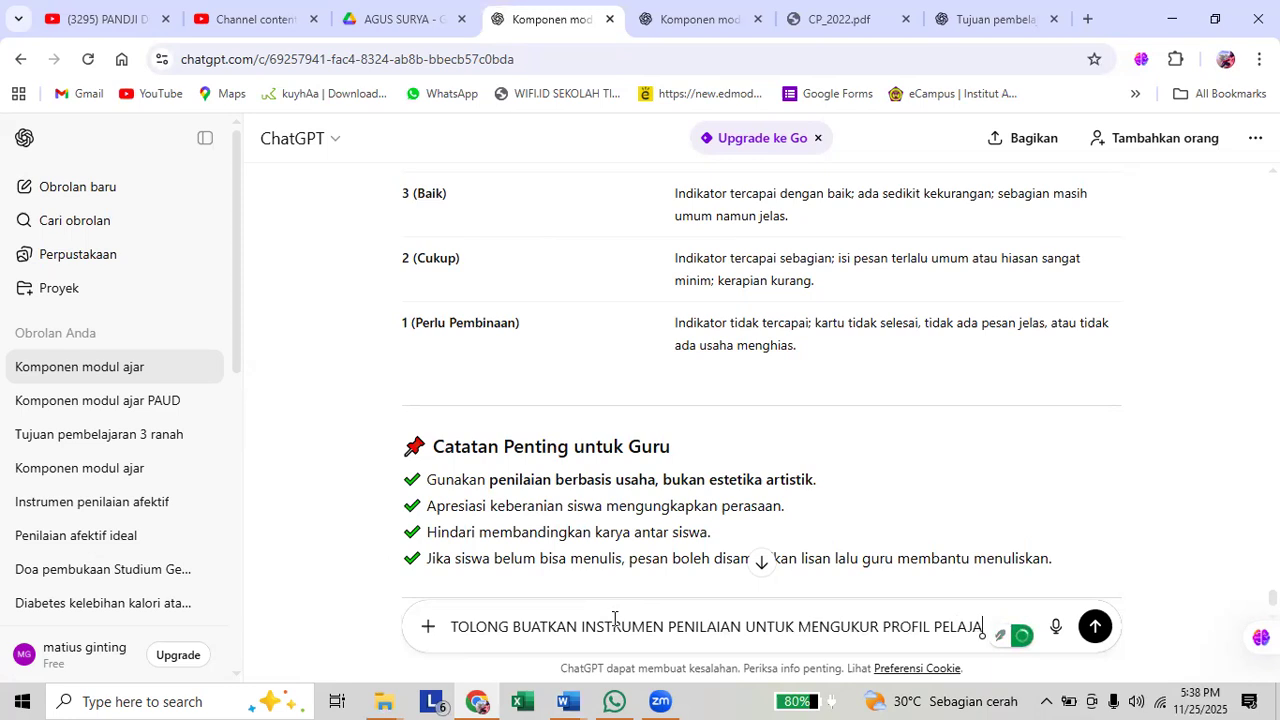
pyautogui.write('R PANCASILA')
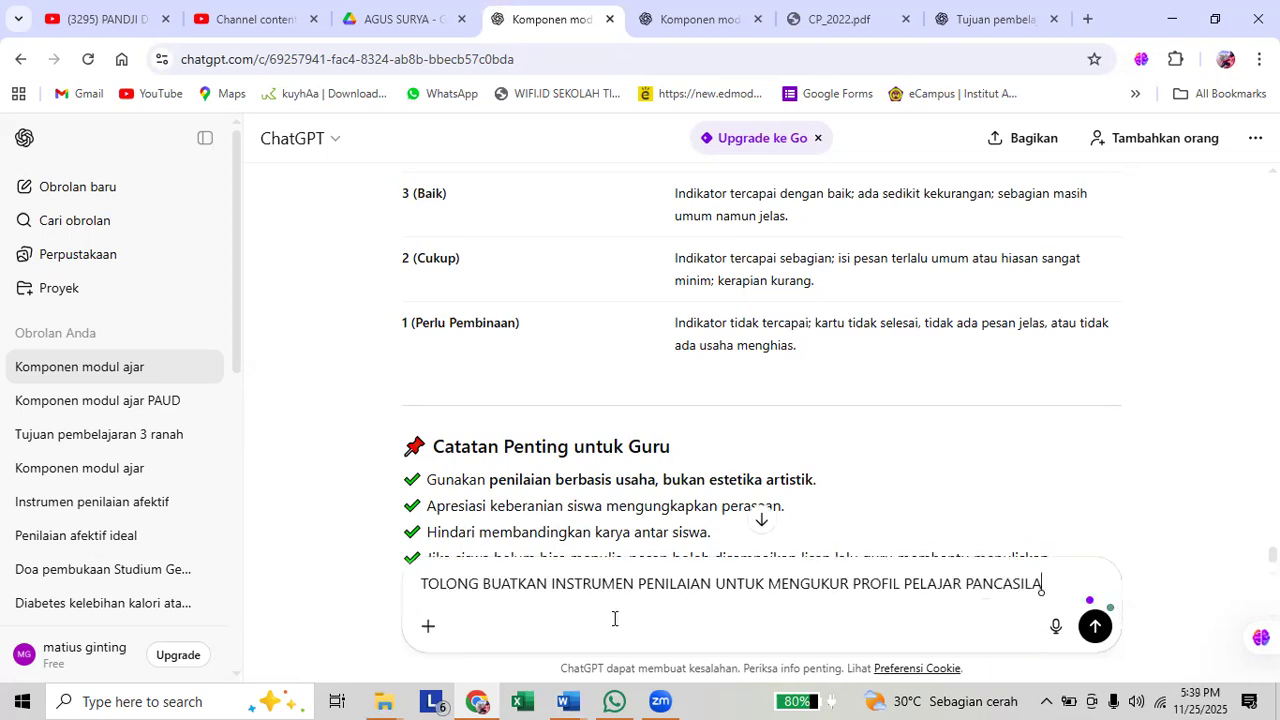
pyautogui.press('Return')
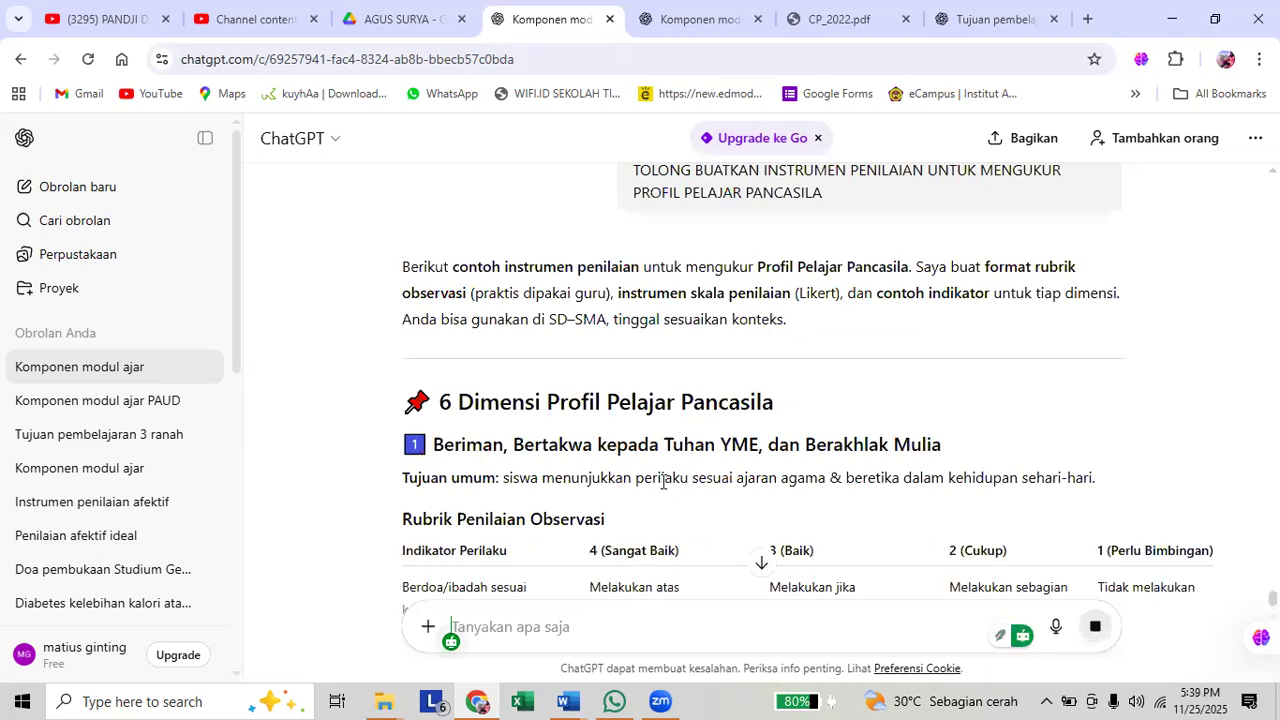
# Select the generated rubrics in the answer from the "6 Dimensi Profil Pelajar Pancasila" heading downward.
pyautogui.scroll(-1, 664, 478)
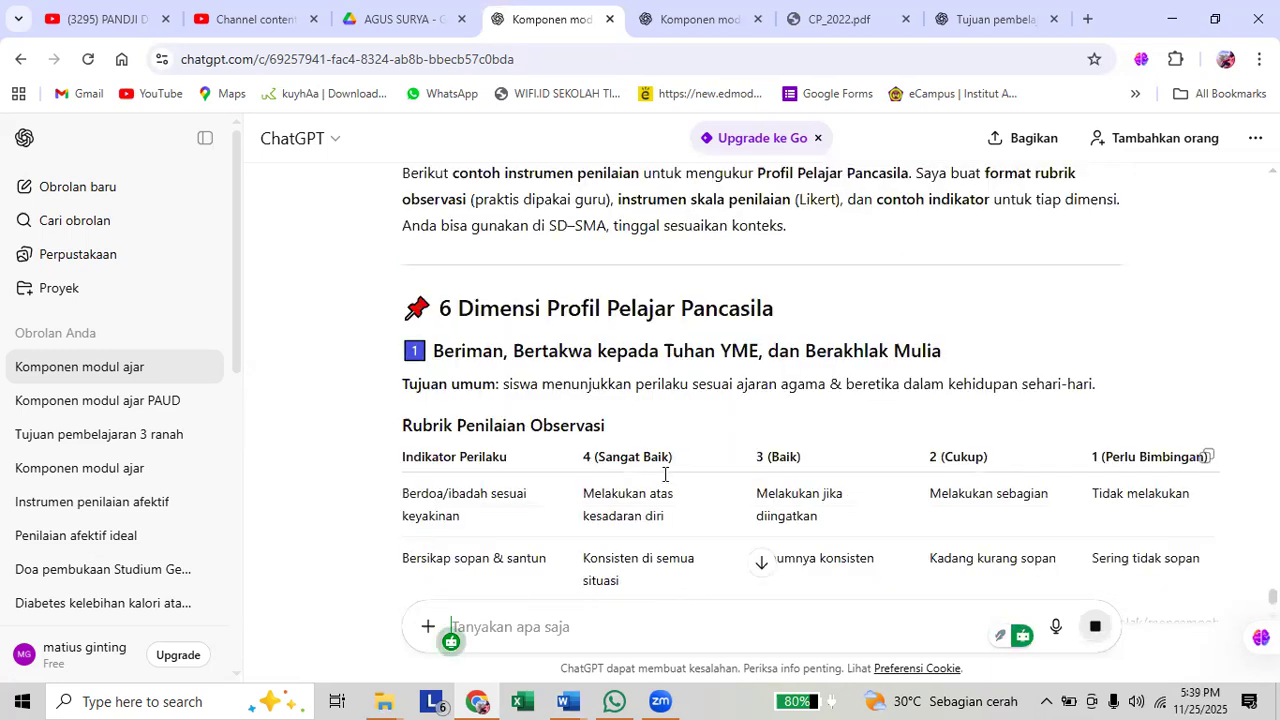
pyautogui.scroll(-2, 665, 480)
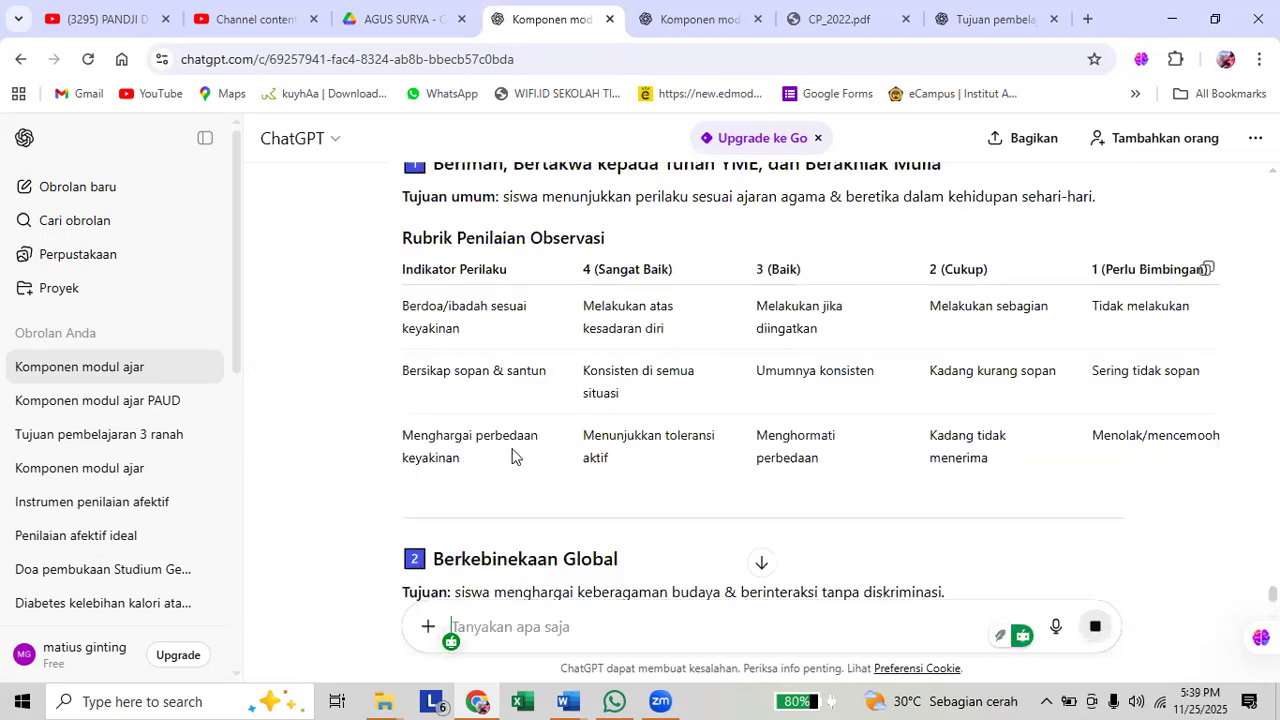
pyautogui.scroll(2, 482, 360)
pyautogui.moveTo(436, 312); pyautogui.dragTo(626, 351)
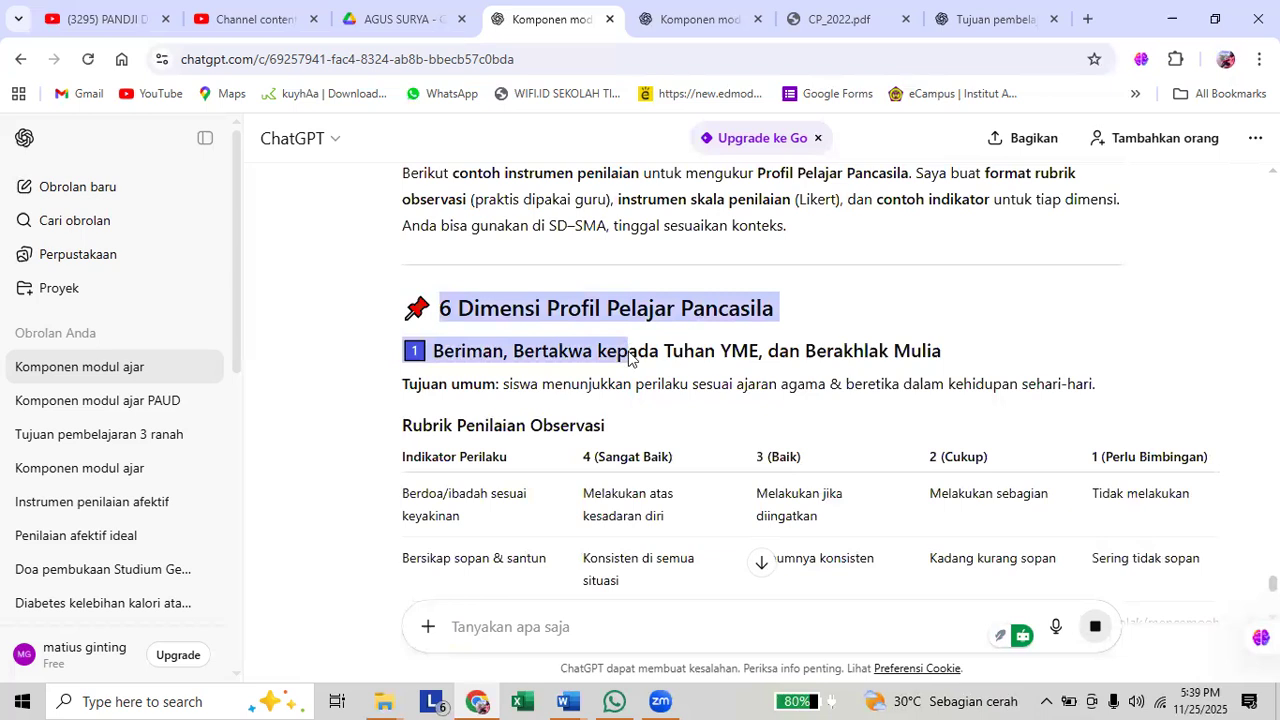
pyautogui.scroll(-2, 640, 356)
pyautogui.scroll(-1, 751, 408)
pyautogui.moveTo(701, 405); pyautogui.dragTo(787, 414)
pyautogui.scroll(-2, 787, 414)
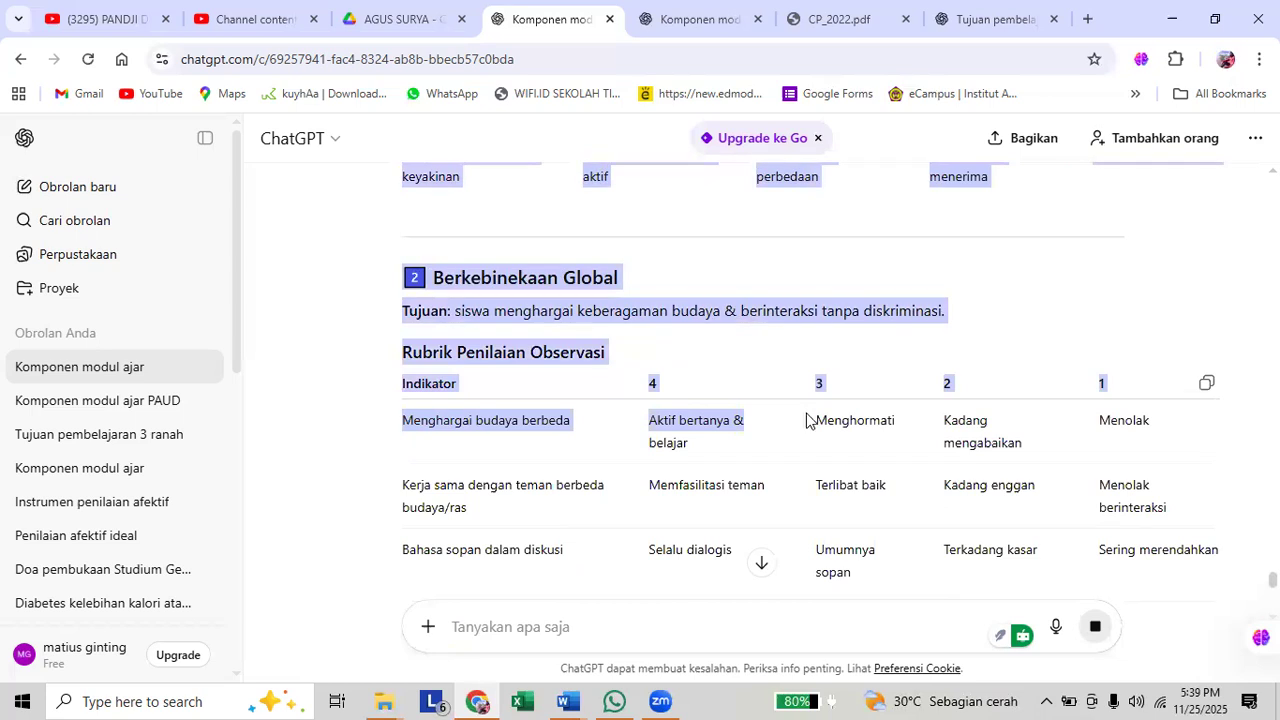
pyautogui.scroll(-1, 815, 421)
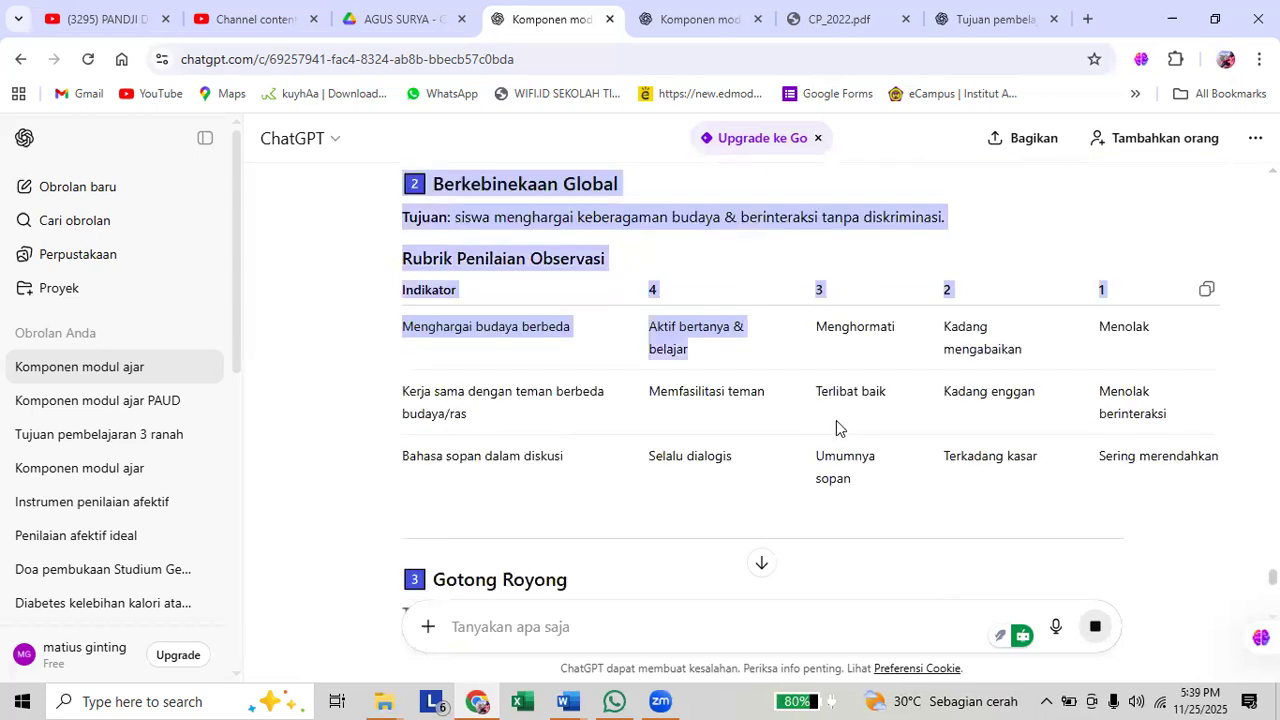
pyautogui.scroll(-1, 836, 420)
pyautogui.moveTo(836, 420); pyautogui.dragTo(1173, 539)
pyautogui.scroll(-1, 906, 456)
pyautogui.scroll(-2, 917, 457)
pyautogui.scroll(-2, 931, 488)
pyautogui.scroll(-1, 931, 488)
pyautogui.scroll(-2, 971, 478)
pyautogui.scroll(-1, 973, 485)
pyautogui.scroll(-2, 973, 485)
pyautogui.scroll(-2, 973, 486)
pyautogui.scroll(-1, 973, 486)
# Reopen the Profil Pelajar Pancasila prompt for editing and append "BERIKUT:" followed by a blank line.
pyautogui.scroll(3, 1136, 518)
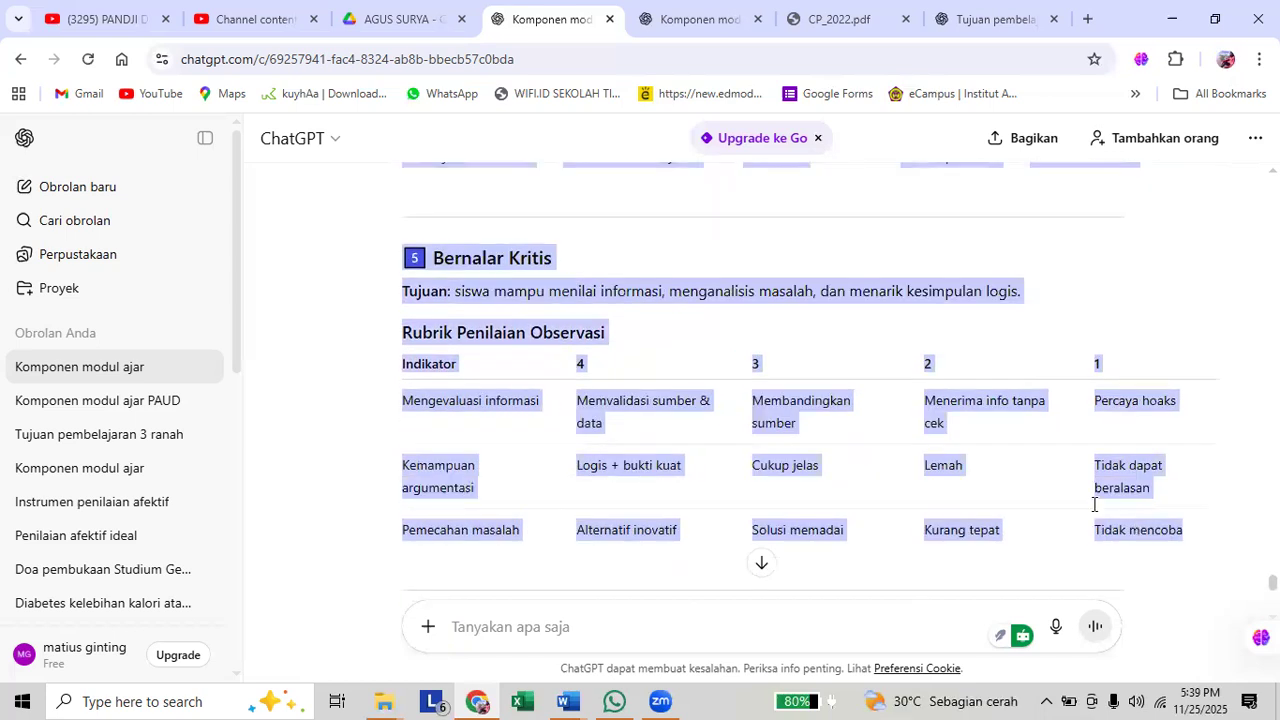
pyautogui.scroll(5, 1089, 512)
pyautogui.scroll(3, 1089, 512)
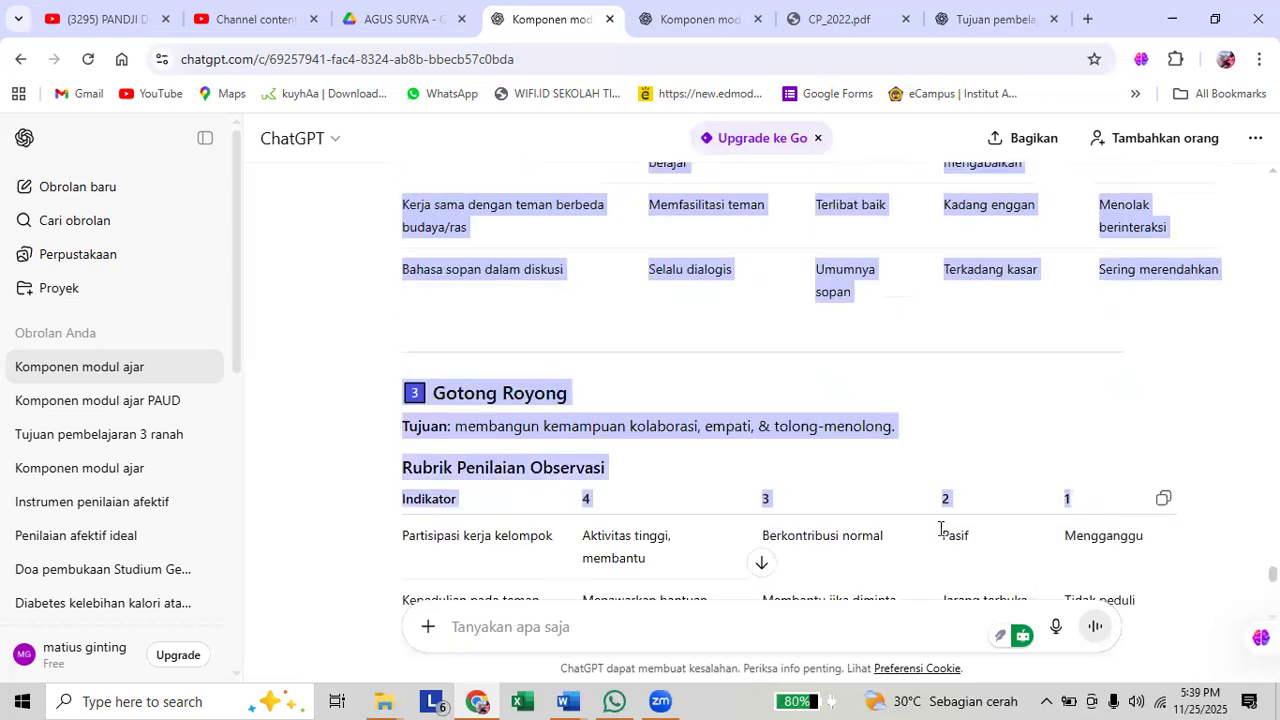
pyautogui.scroll(7, 943, 528)
pyautogui.scroll(4, 973, 508)
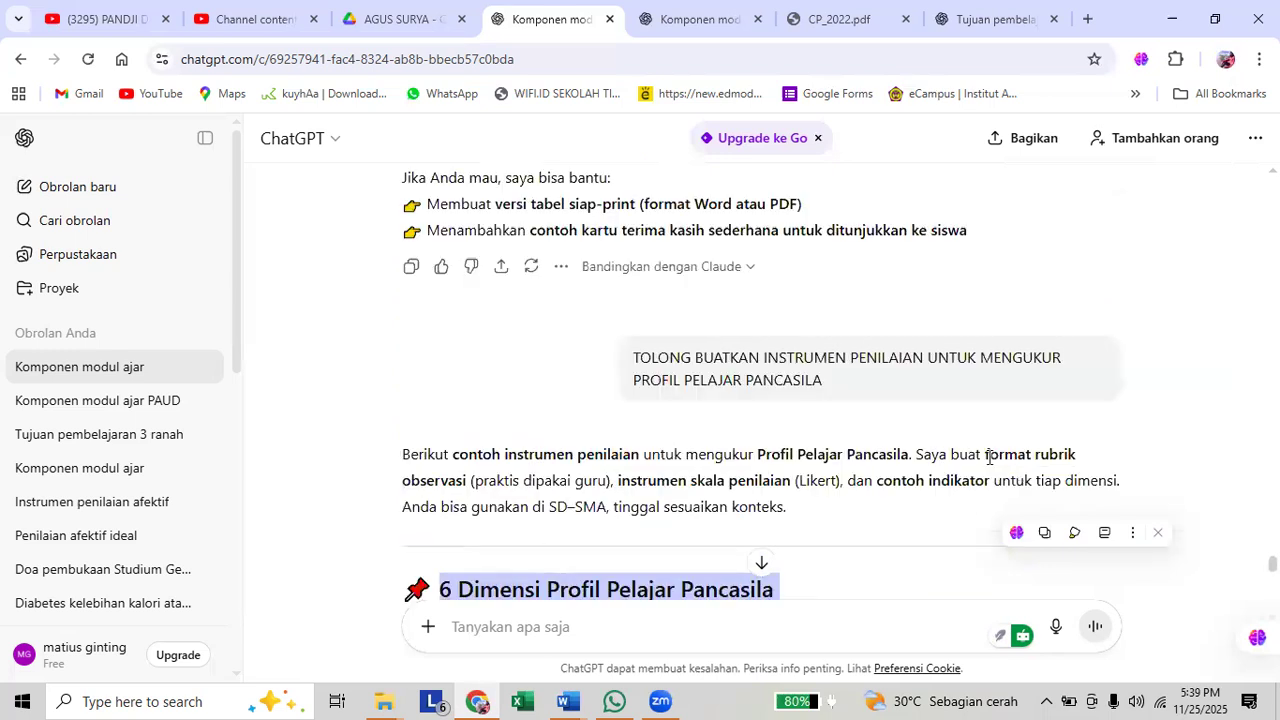
pyautogui.scroll(-2, 870, 404)
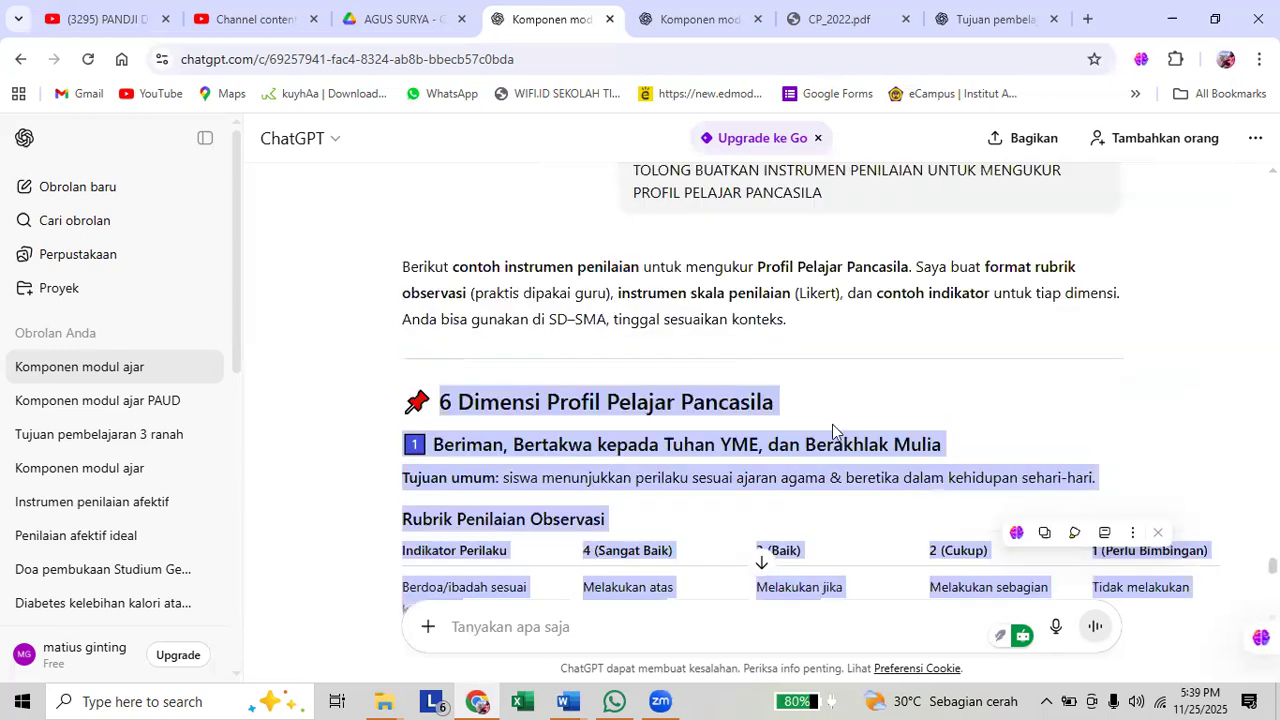
pyautogui.scroll(1, 871, 410)
pyautogui.scroll(1, 873, 408)
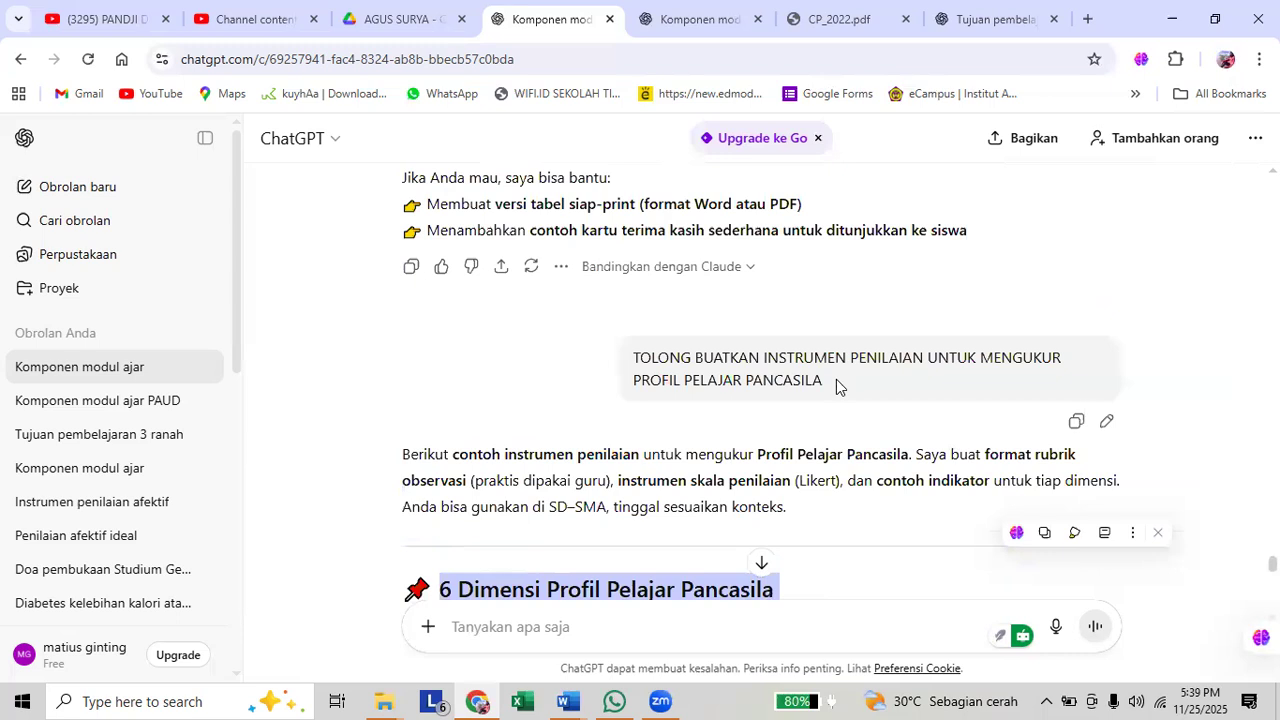
pyautogui.click(1106, 418)
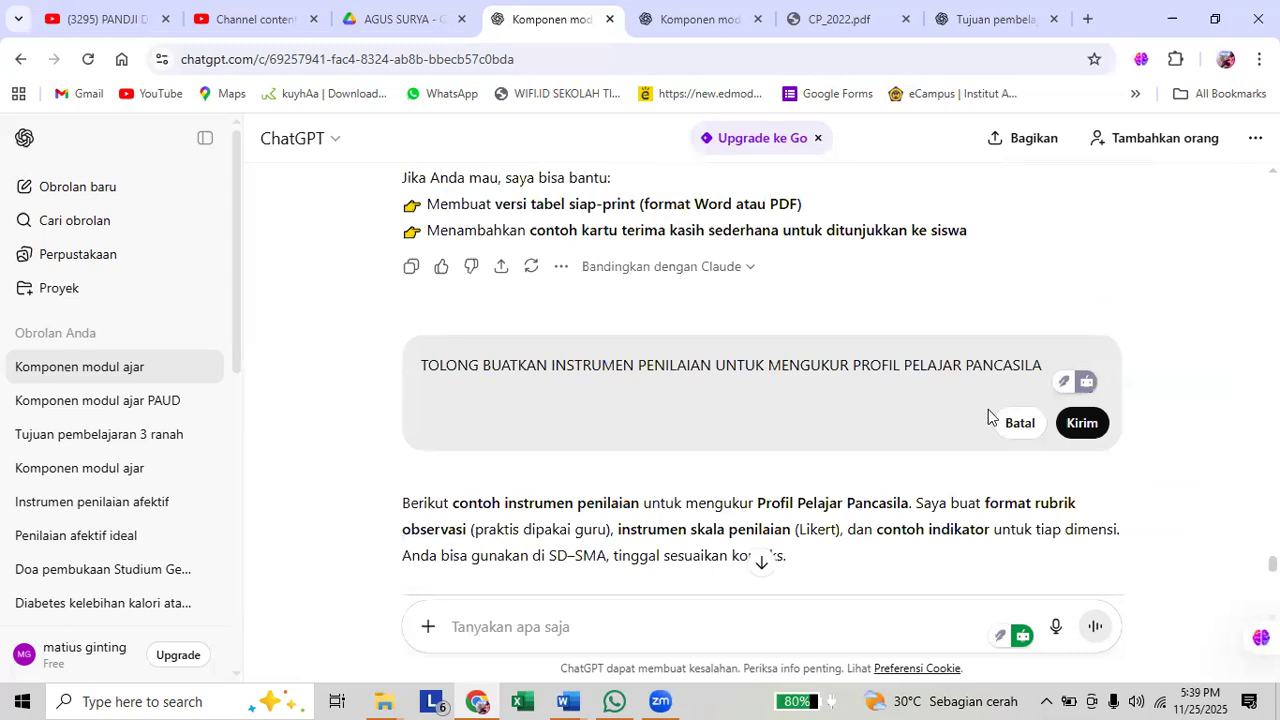
pyautogui.write('BERIKUT')
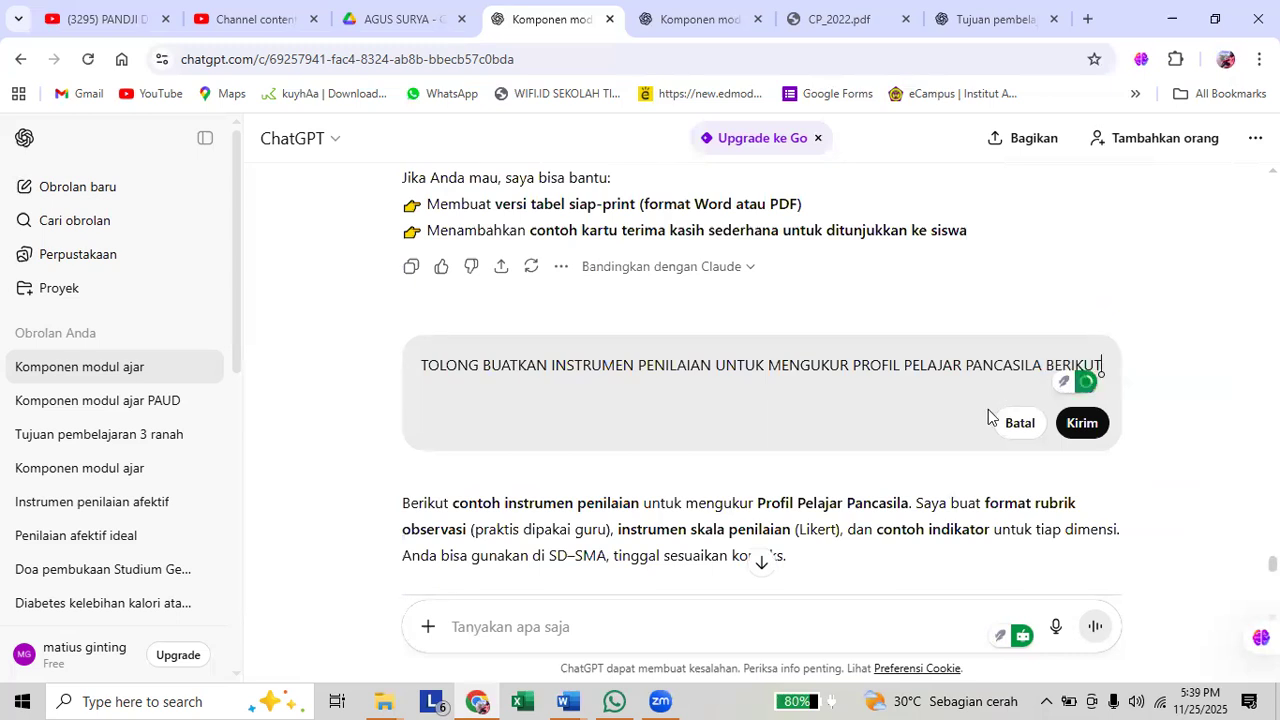
pyautogui.write(':')
pyautogui.hotkey('shift', 'Return')
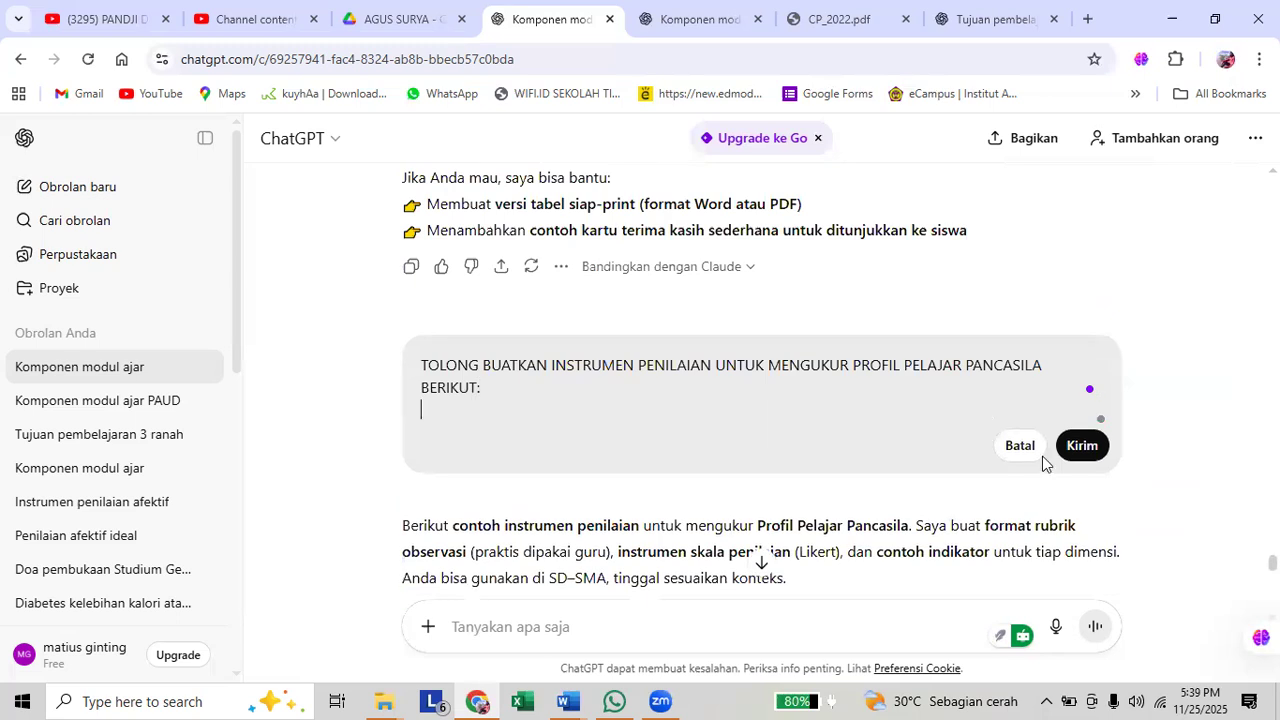
pyautogui.hotkey('shift', 'Return')
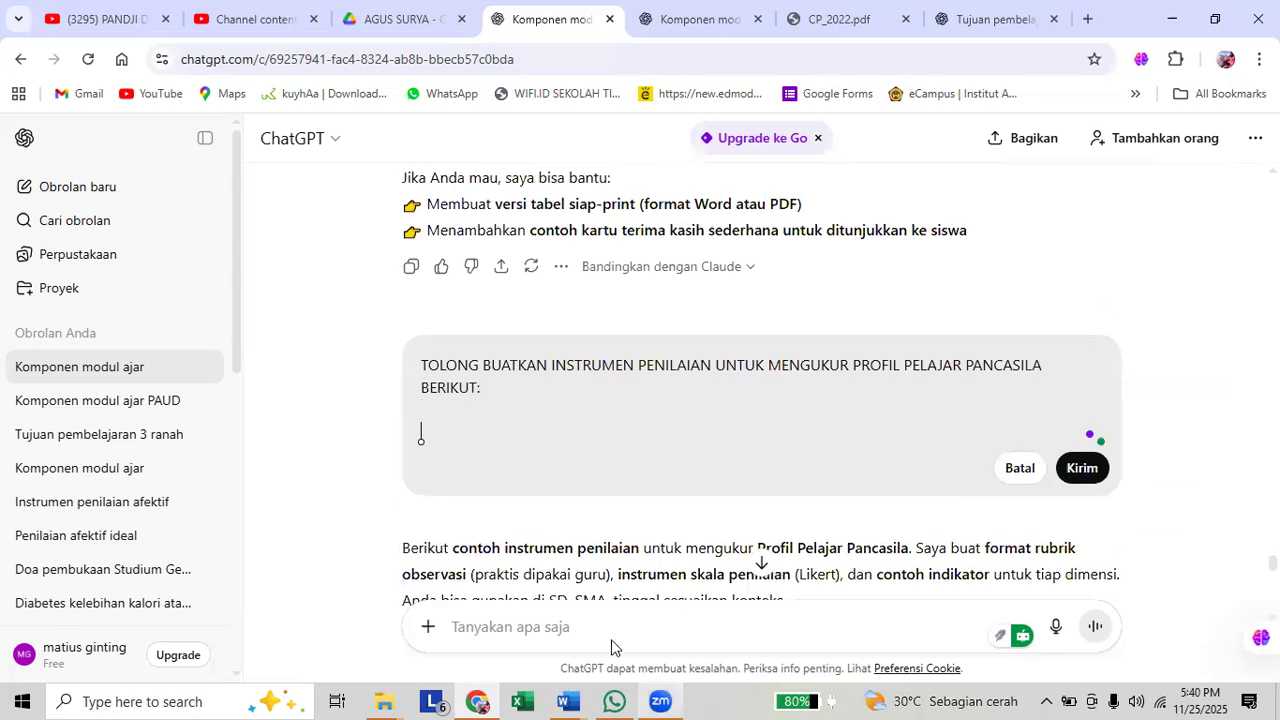
# Copy the three Profil Pelajar Pancasila aspects with their sub-aspects from Document2 in Word into the edited ChatGPT prompt and send it.
pyautogui.moveTo(567, 701)
pyautogui.click(647, 614)
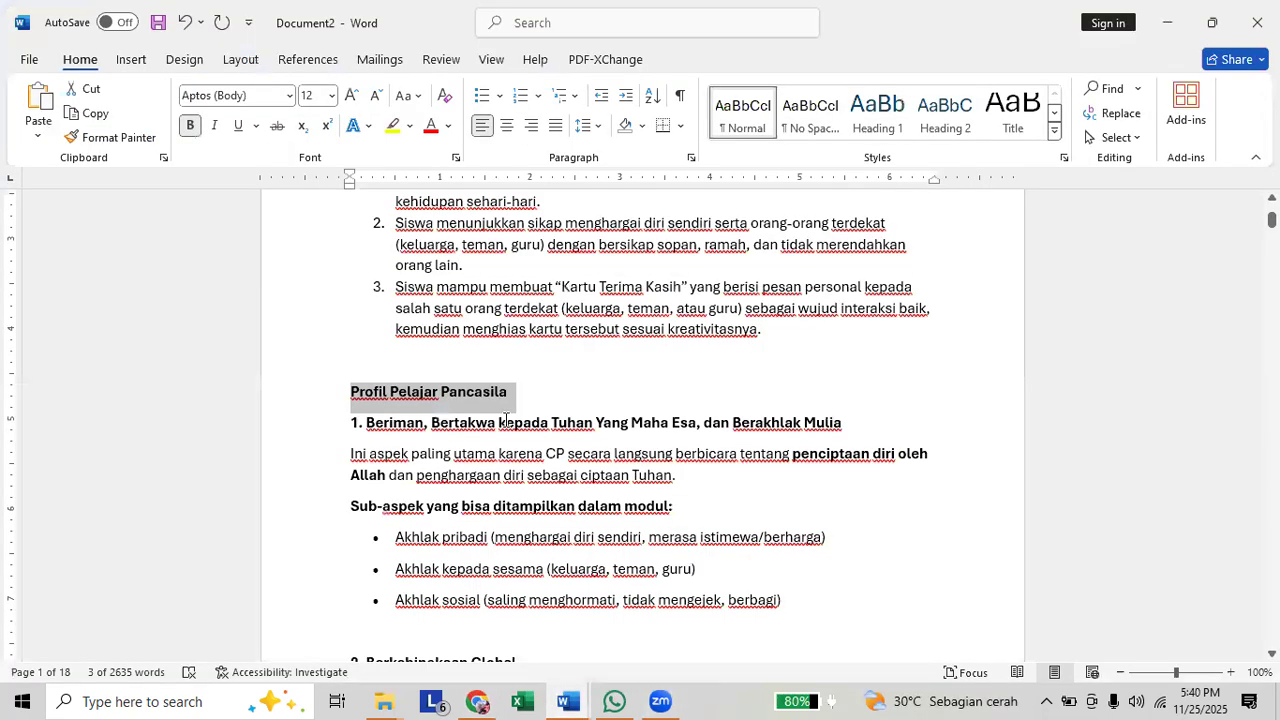
pyautogui.moveTo(354, 427); pyautogui.dragTo(633, 520)
pyautogui.scroll(-3, 578, 494)
pyautogui.scroll(-3, 623, 500)
pyautogui.hotkey('alt', 'Tab')
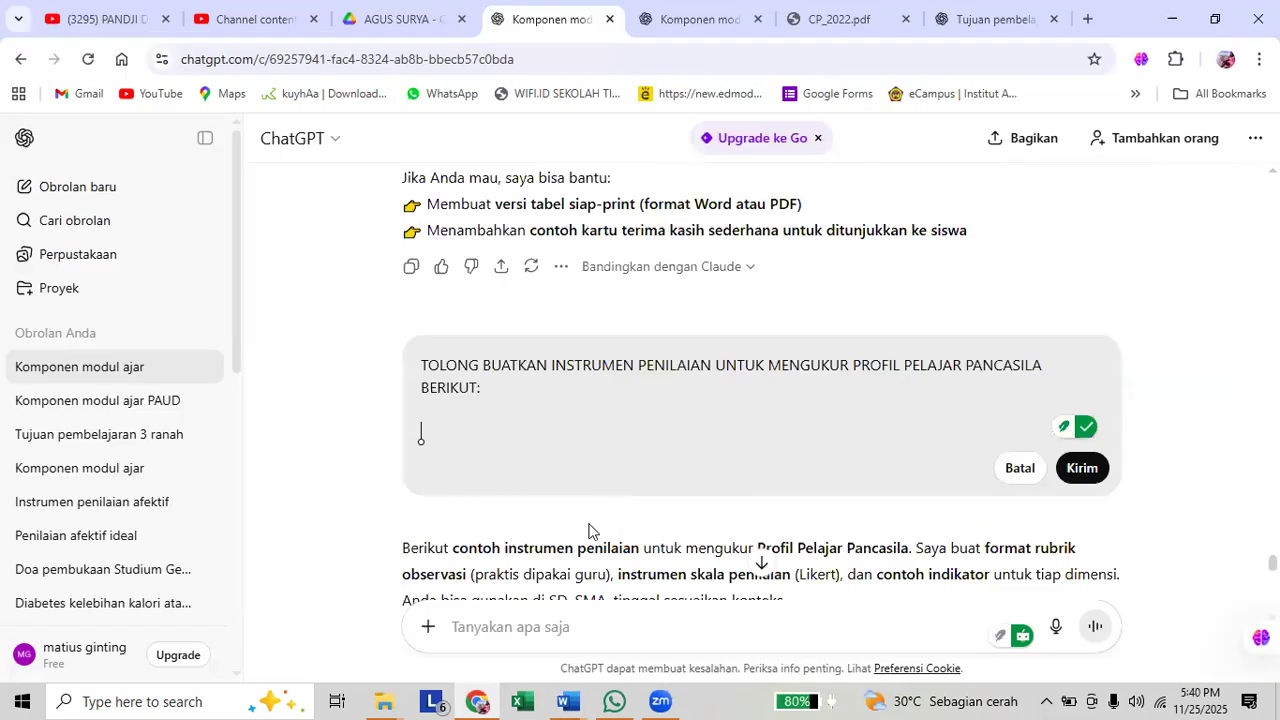
pyautogui.hotkey('ctrl', 'v')
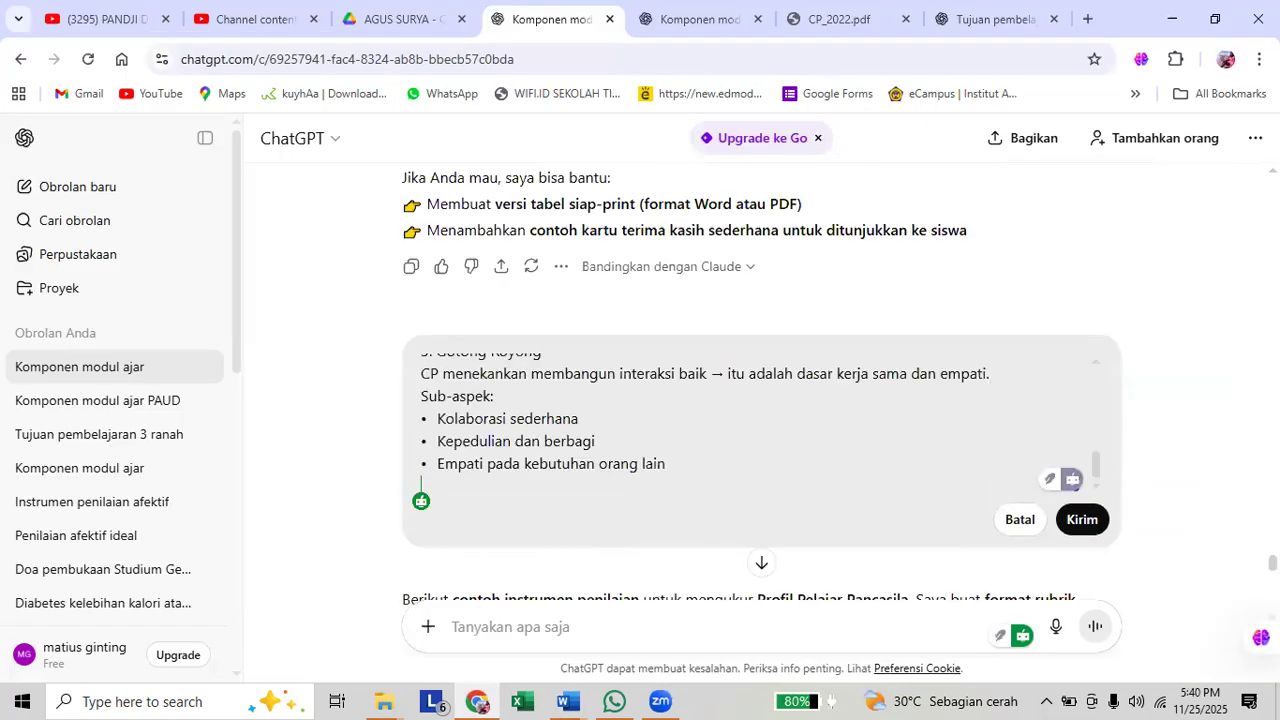
pyautogui.click(1064, 523)
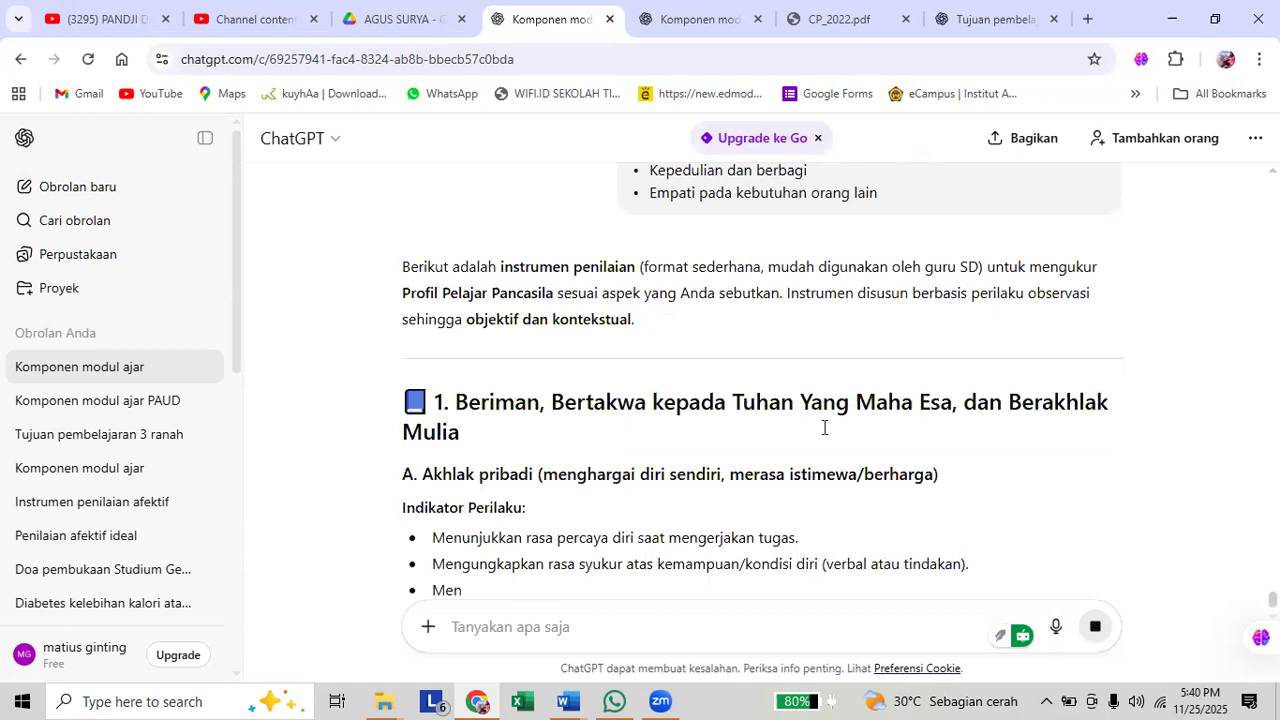
pyautogui.scroll(-2, 822, 432)
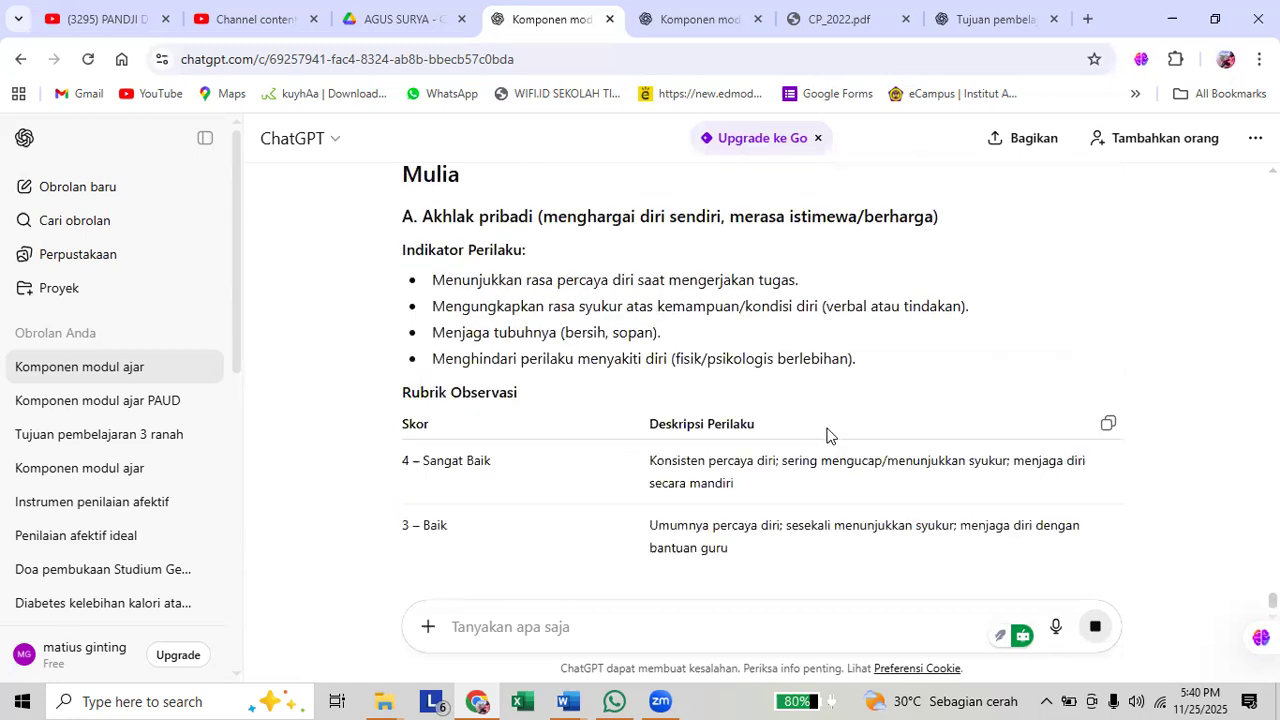
pyautogui.scroll(-1, 1020, 278)
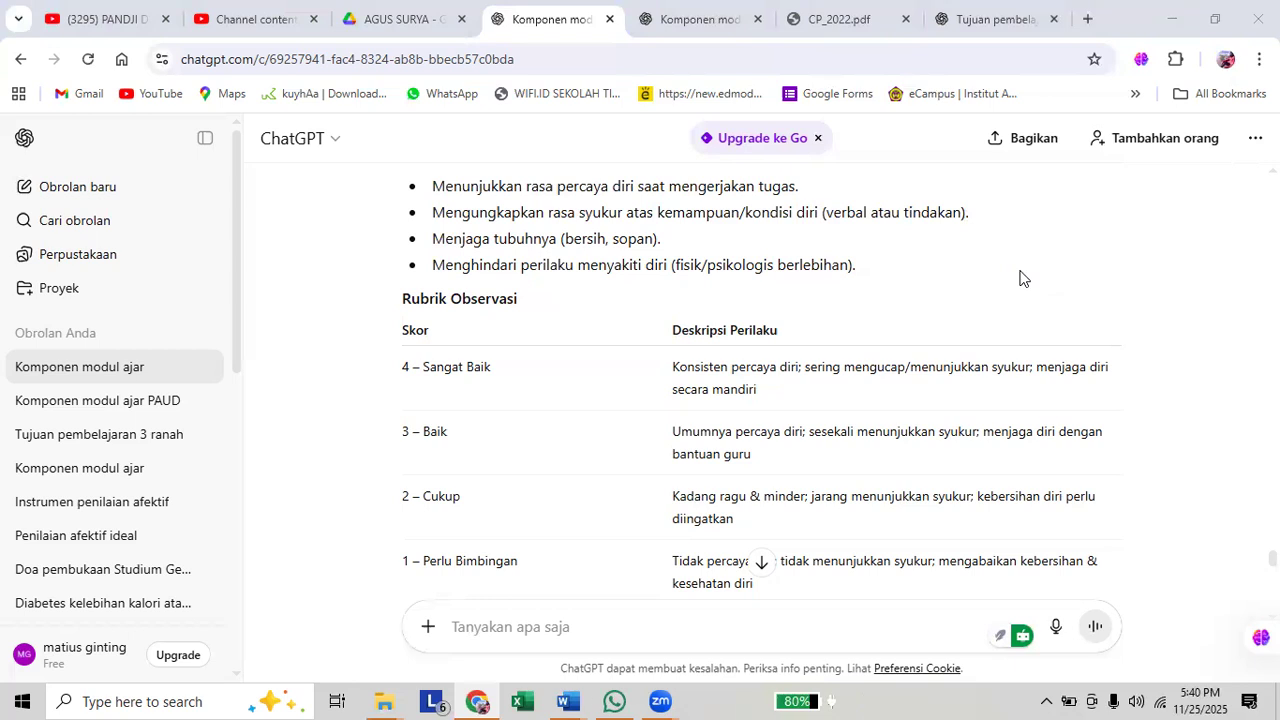
# Switch to Document2 in Word, look over the Profil Pelajar Pancasila section and select the "LENGKAPI IDENTTAS MODUL AJAR" line.
pyautogui.moveTo(575, 700)
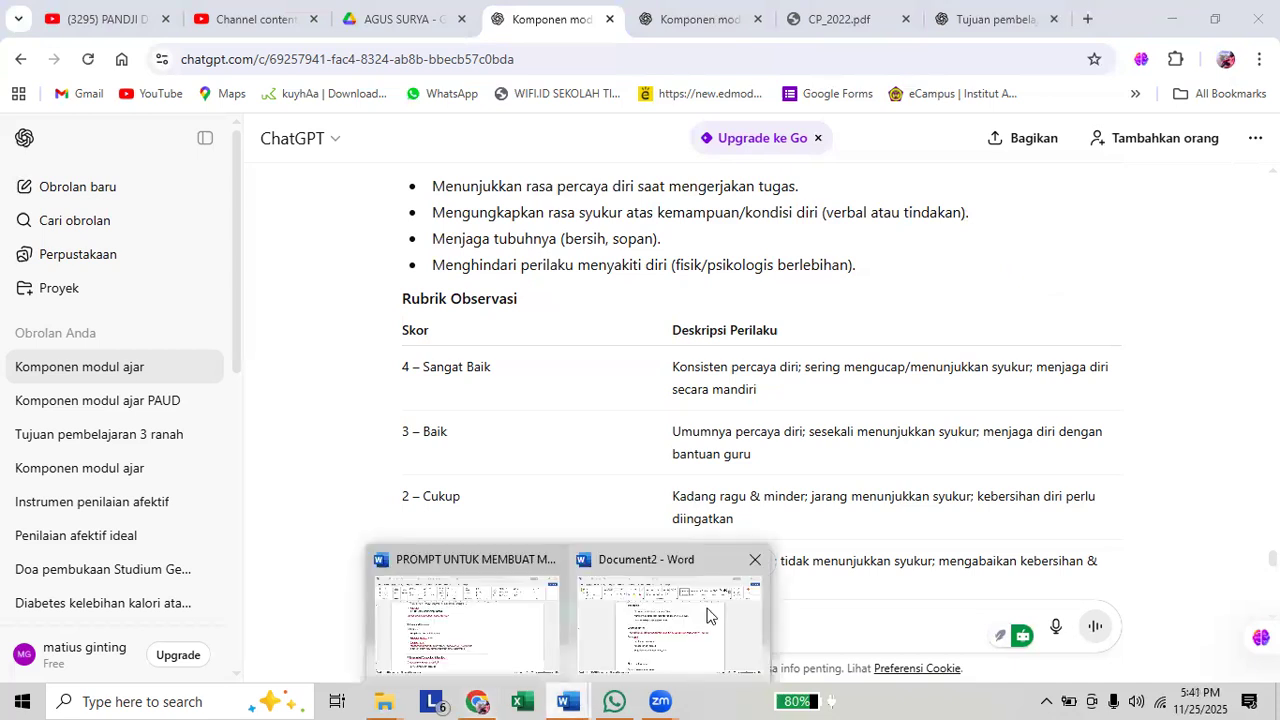
pyautogui.click(706, 612)
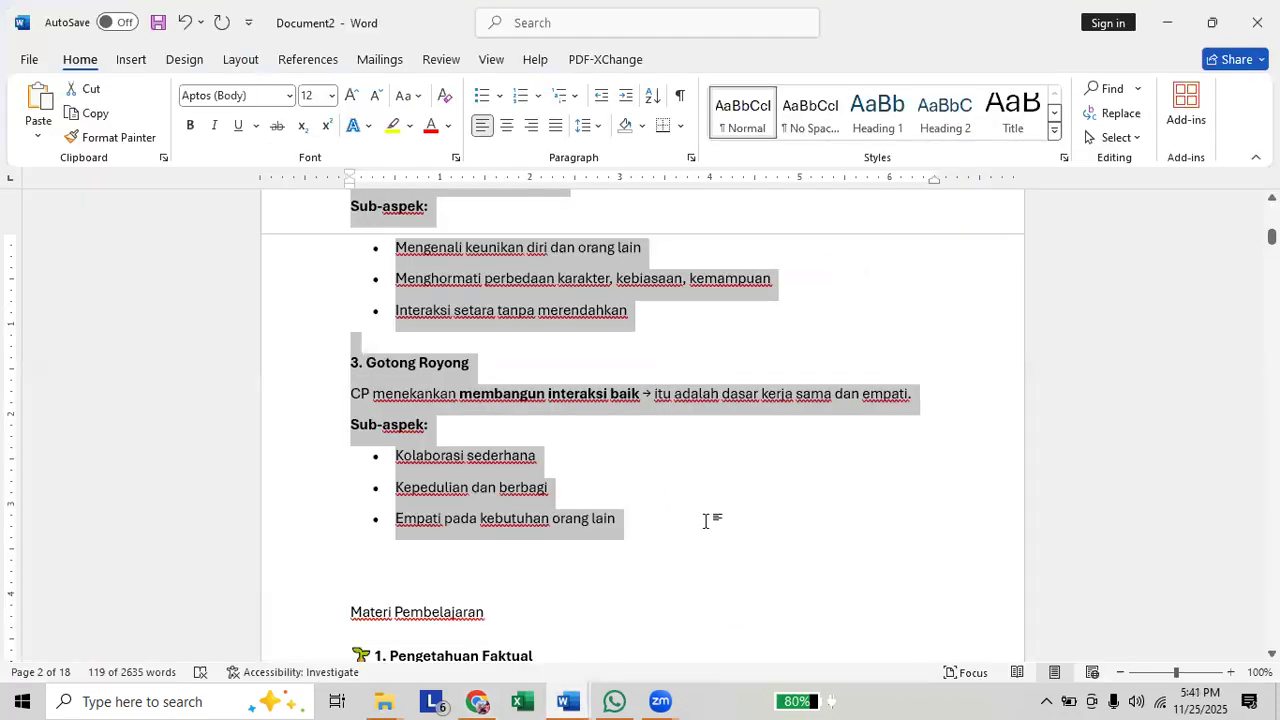
pyautogui.scroll(-1, 706, 521)
pyautogui.scroll(-2, 706, 521)
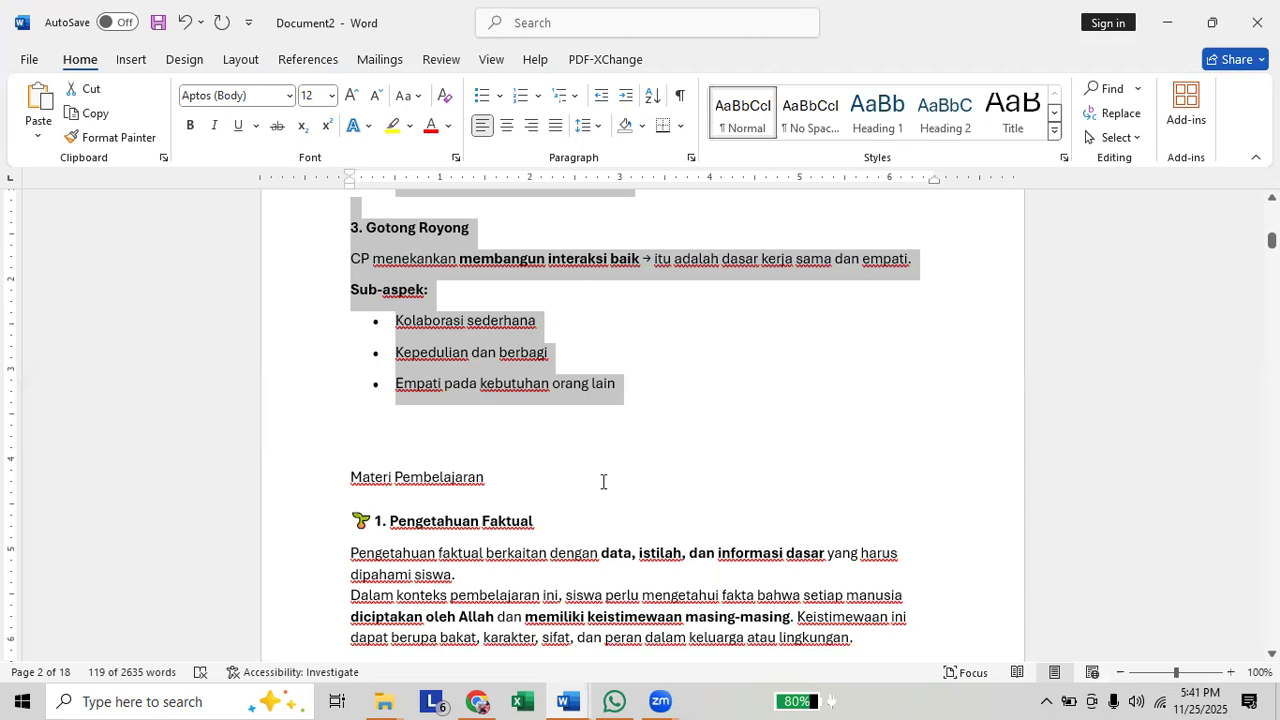
pyautogui.scroll(3, 790, 430)
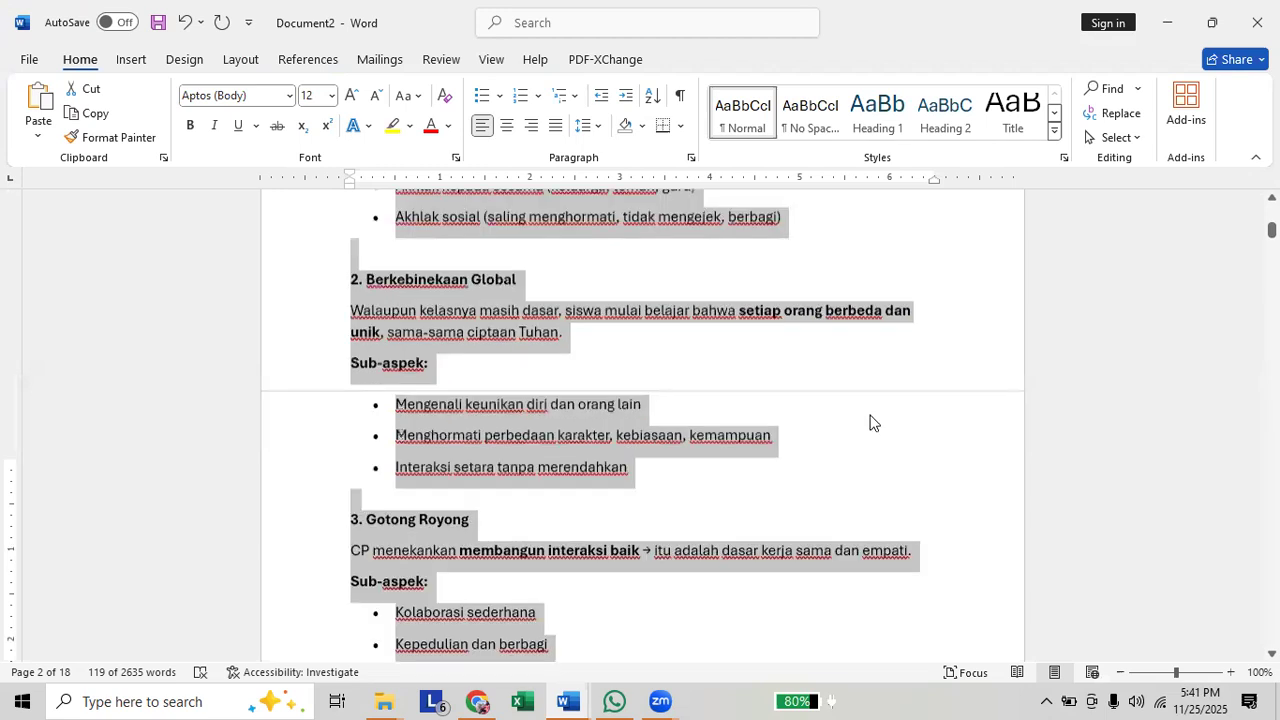
pyautogui.scroll(3, 871, 417)
pyautogui.scroll(3, 877, 418)
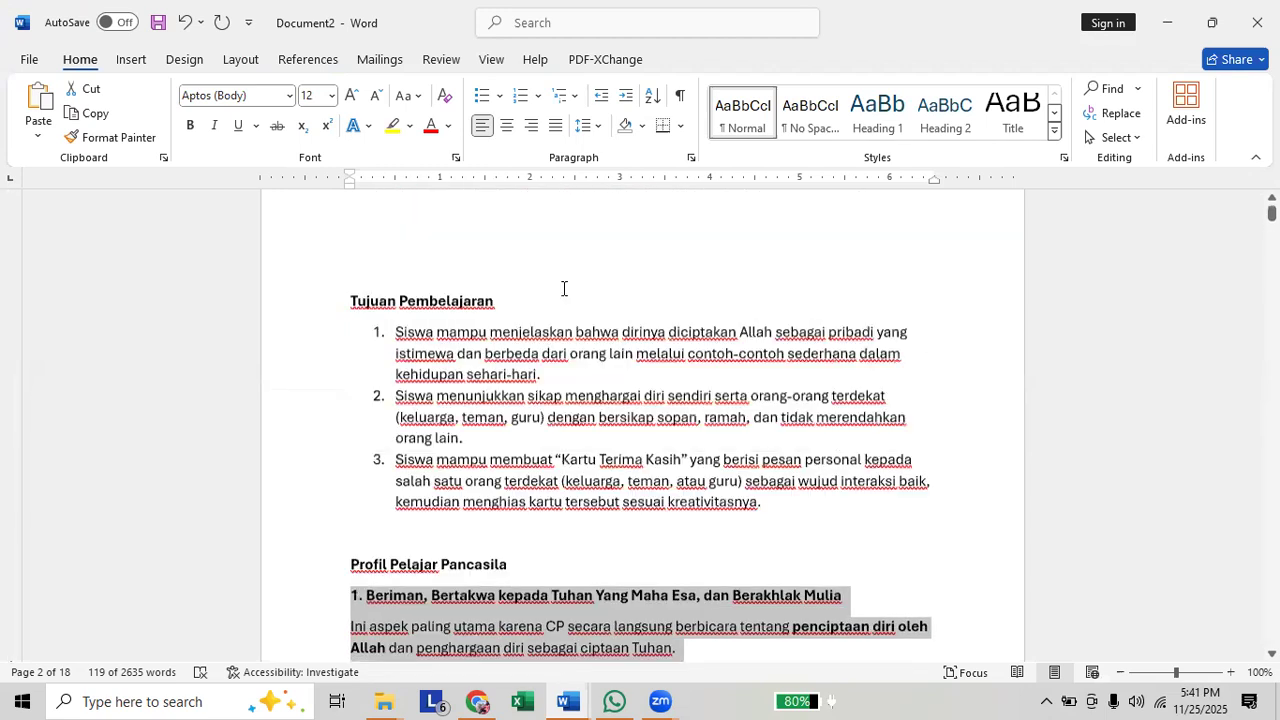
pyautogui.scroll(1, 458, 238)
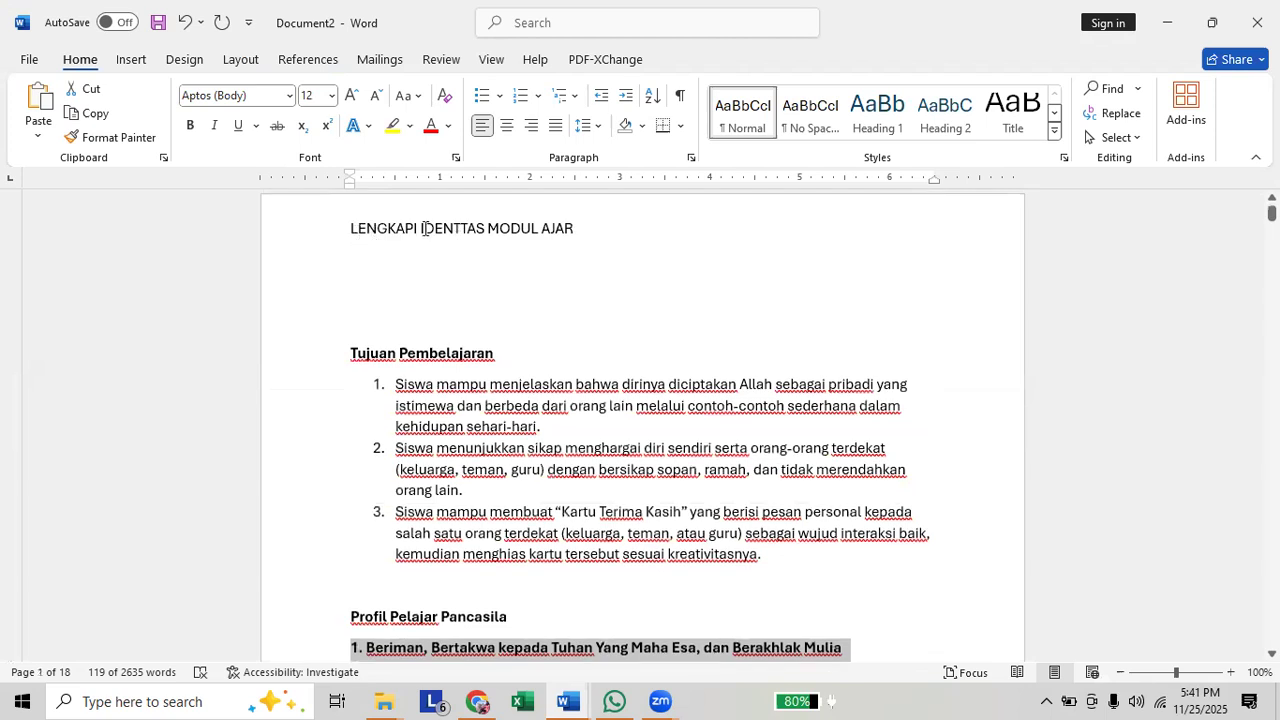
pyautogui.tripleClick(597, 229)
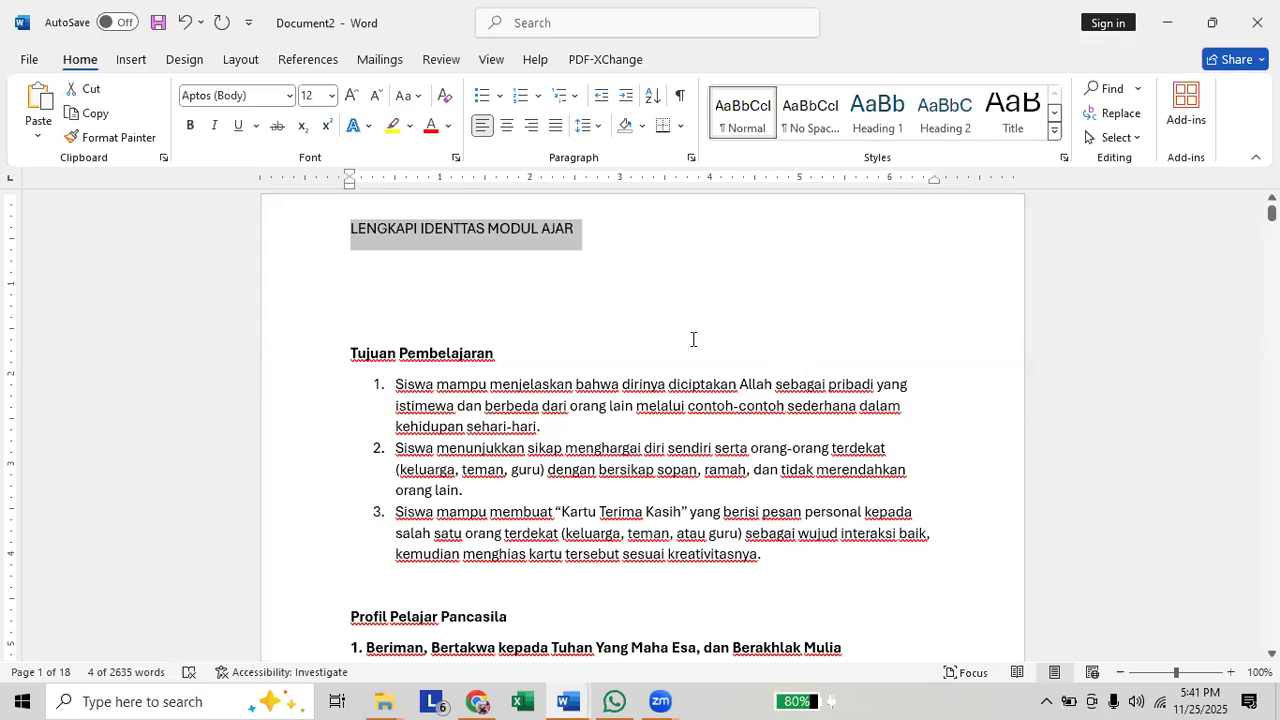
pyautogui.click(631, 235)
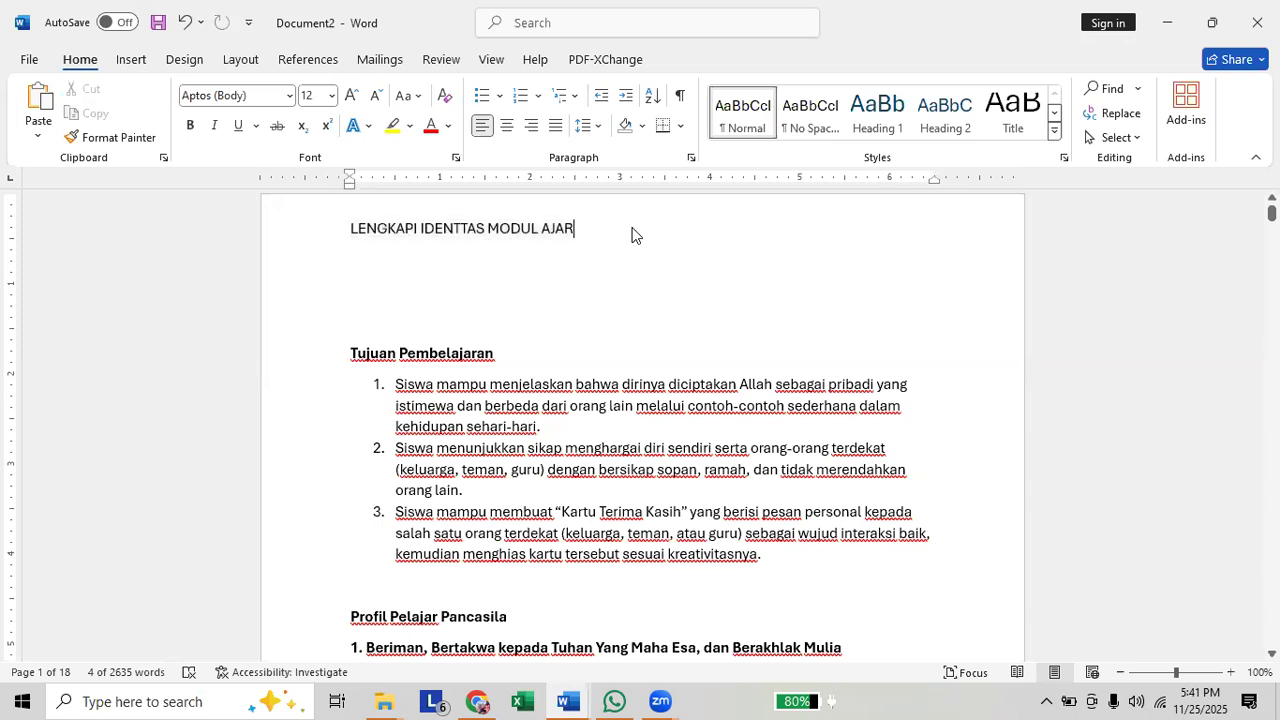
pyautogui.press('Home')
pyautogui.hotkey('shift', 'Right')
pyautogui.hotkey('shift', 'Right')
pyautogui.hotkey('shift', 'Right')
pyautogui.hotkey('shift', 'Right')
pyautogui.hotkey('shift', 'Right')
pyautogui.hotkey('shift', 'Right')
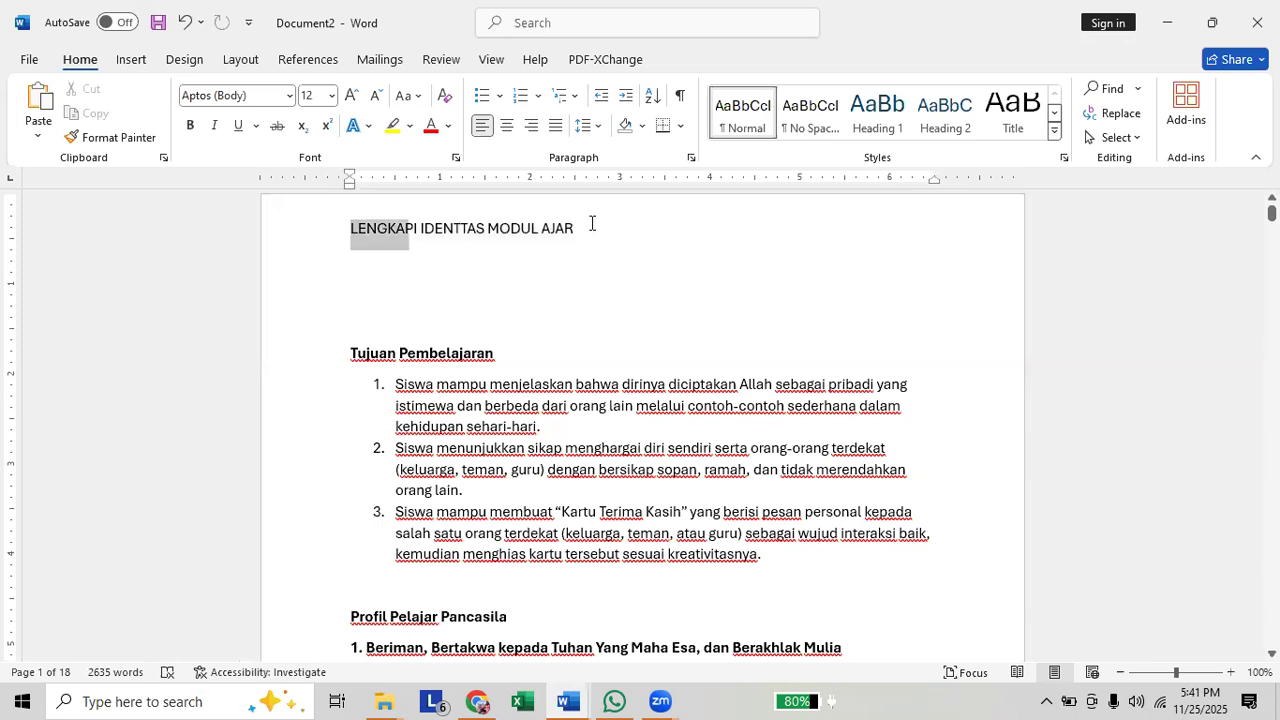
pyautogui.hotkey('shift', 'End')
pyautogui.click(654, 233)
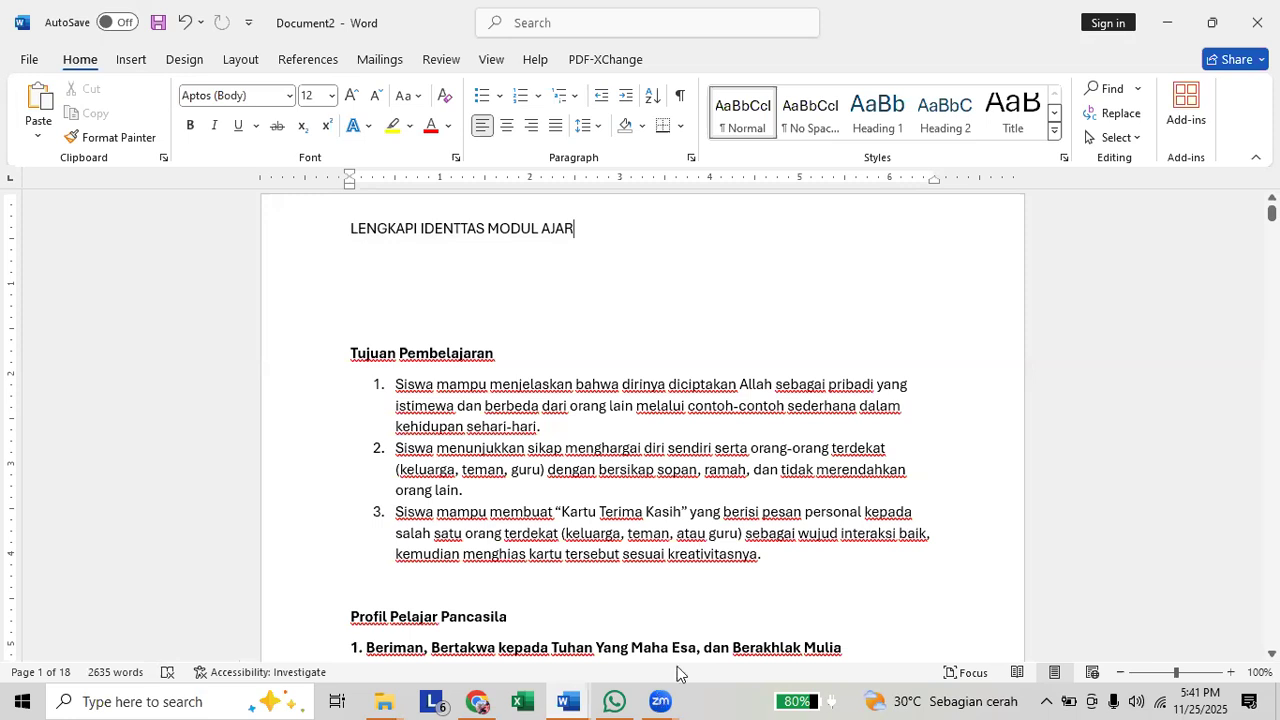
pyautogui.moveTo(660, 700)
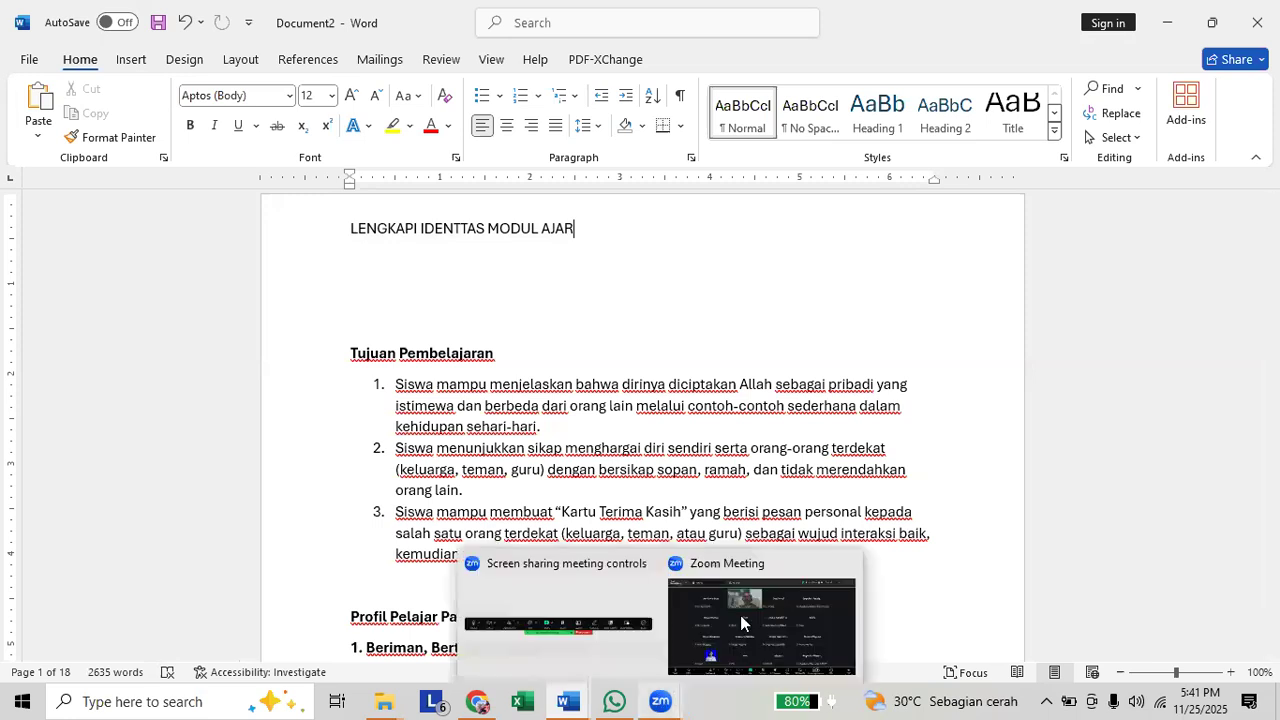
pyautogui.click(741, 623)
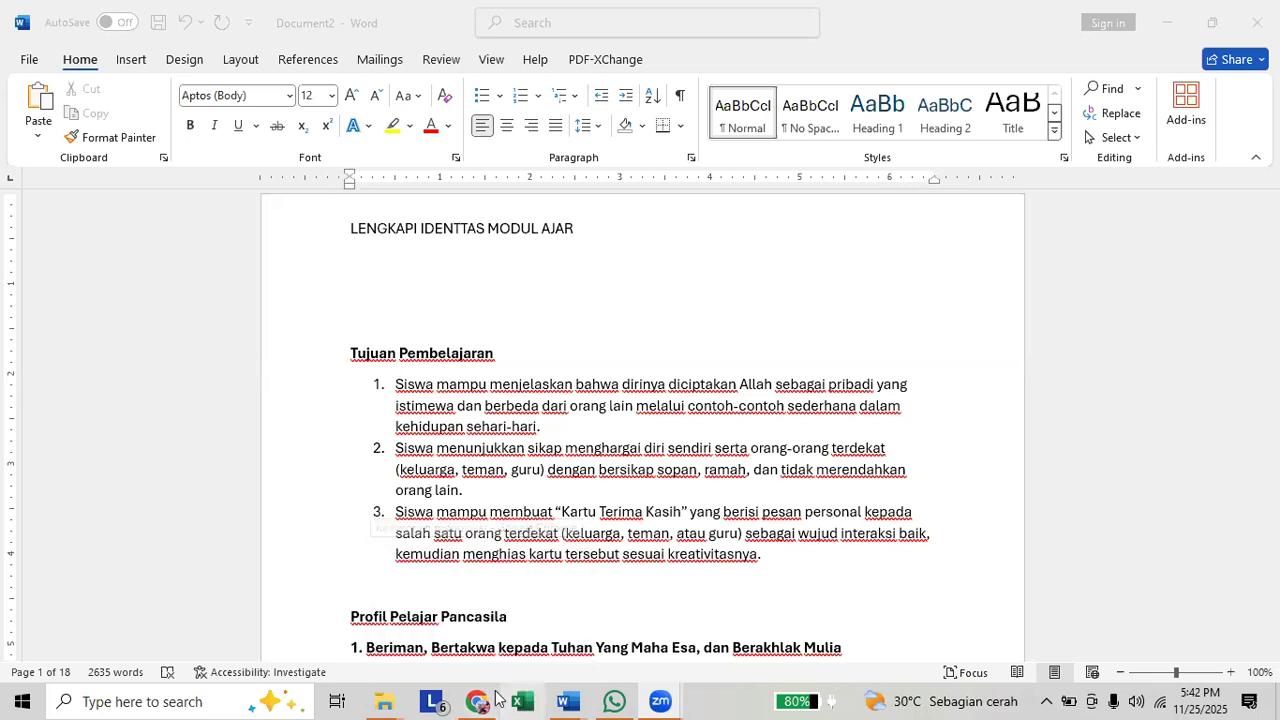
# Switch to the Chrome window with ChatGPT and move CP_2022.pdf into its own maximized browser window.
pyautogui.moveTo(480, 698)
pyautogui.click(495, 640)
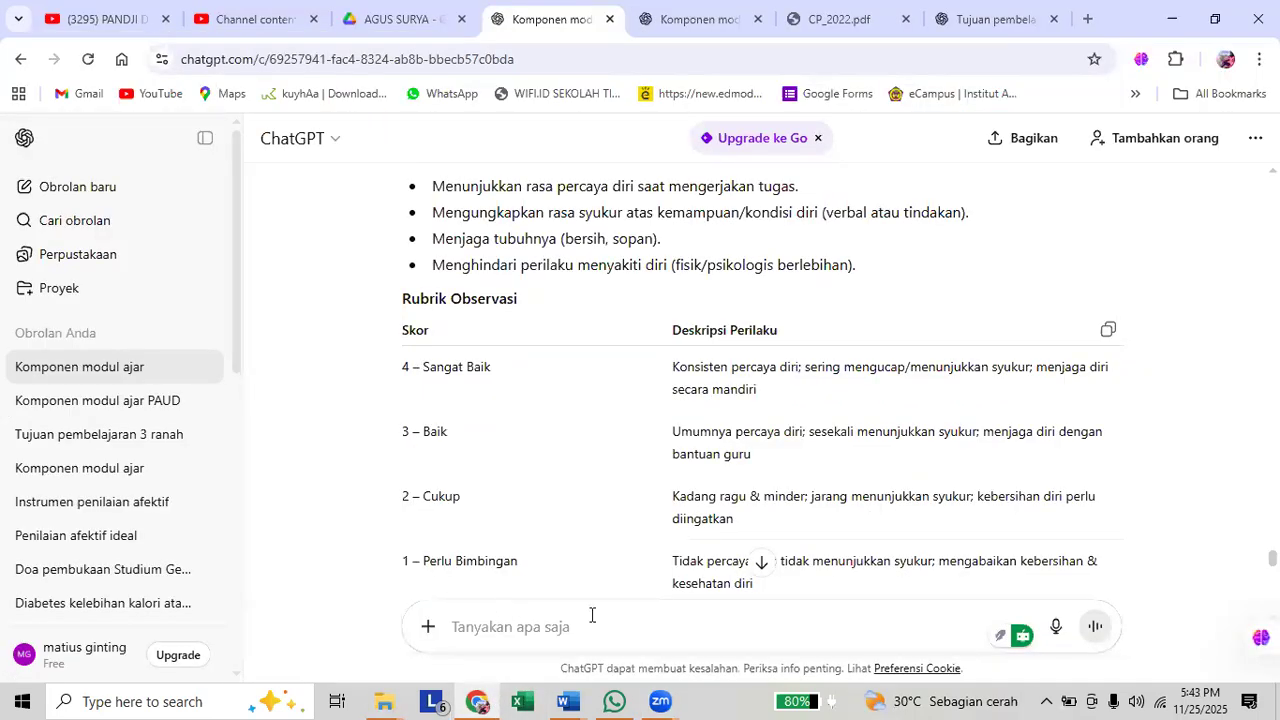
pyautogui.moveTo(841, 19); pyautogui.dragTo(842, 110)
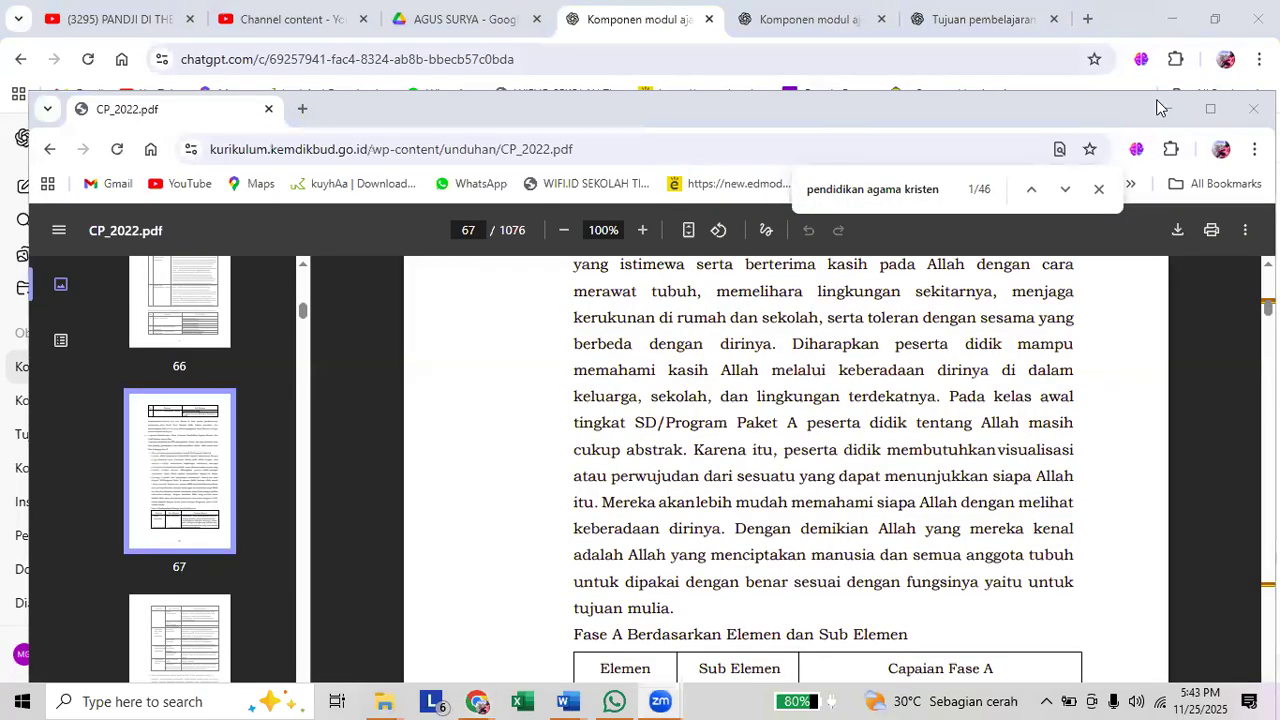
pyautogui.click(1209, 110)
pyautogui.click(1165, 16)
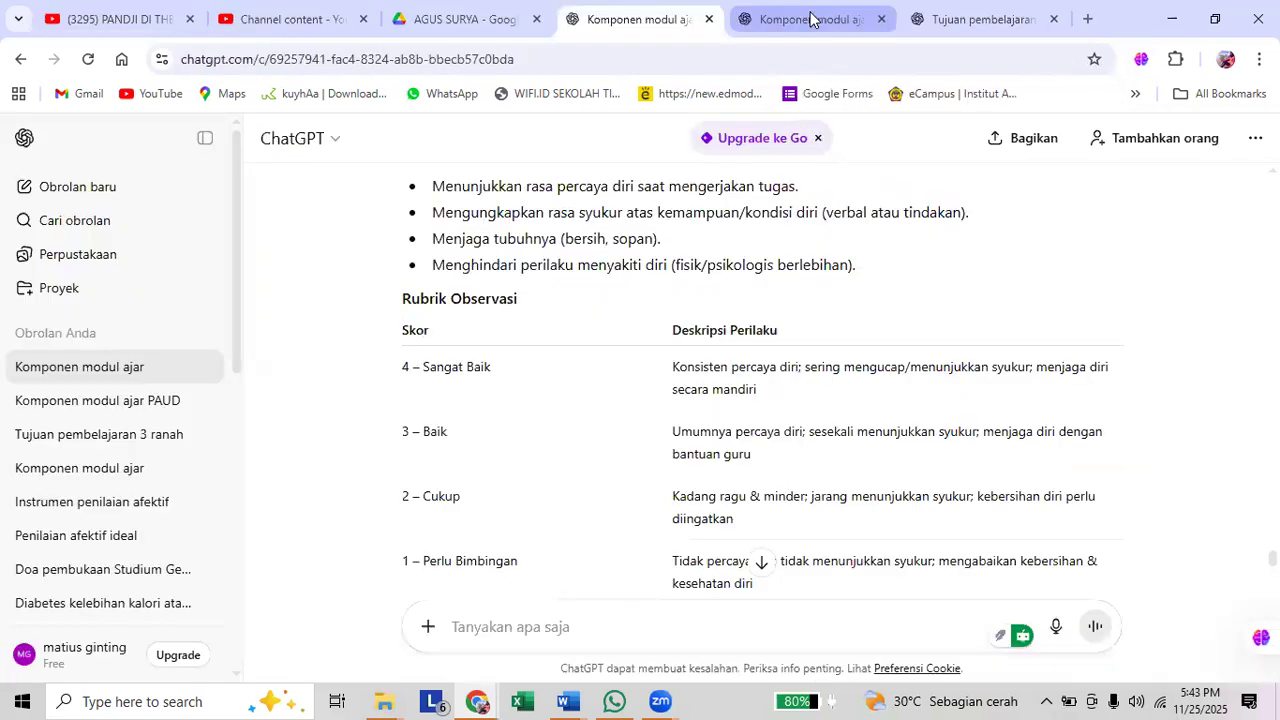
# Open the Tujuan pembelajaran chat and review the prompt requesting three learning objectives together with the start of its answer.
pyautogui.click(810, 19)
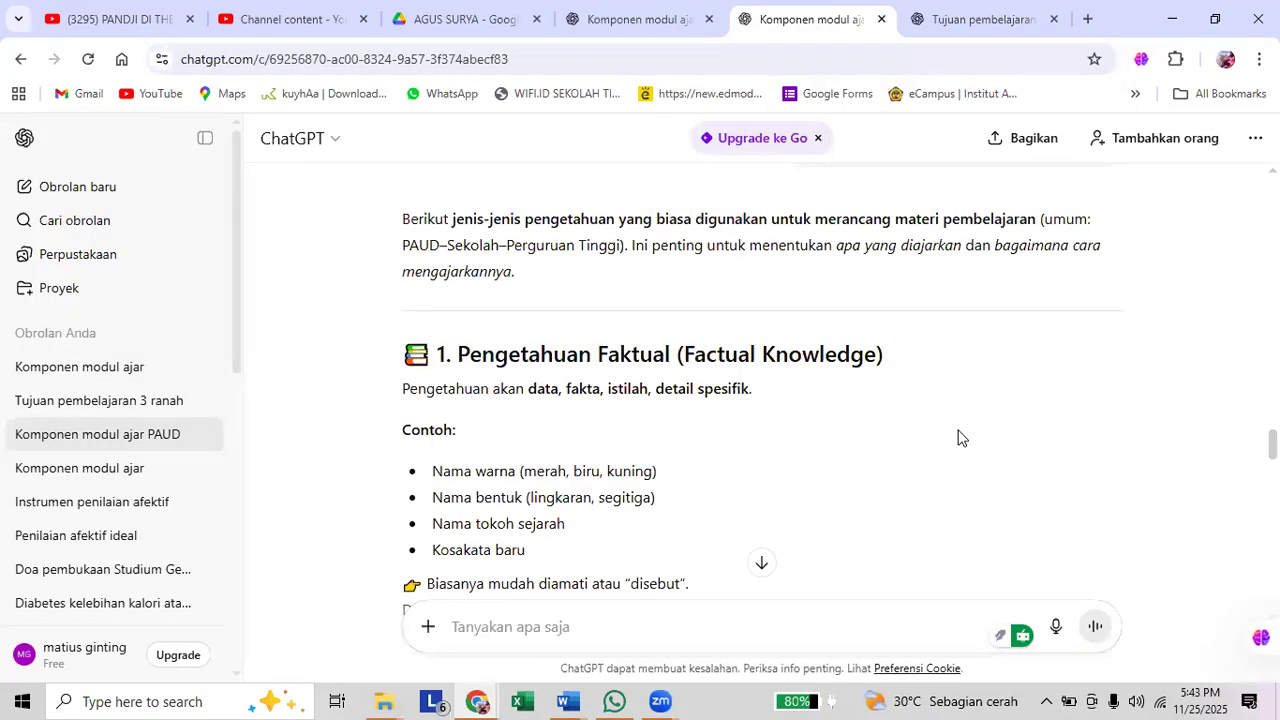
pyautogui.click(965, 20)
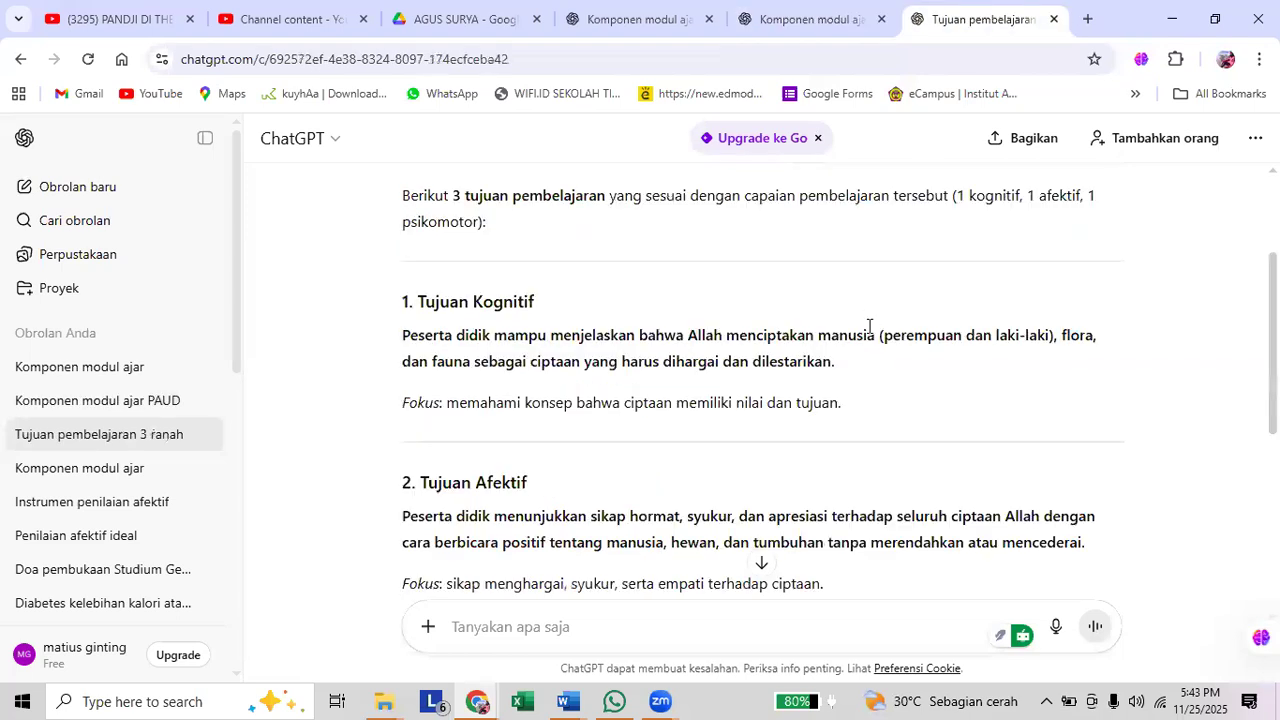
pyautogui.scroll(1, 869, 326)
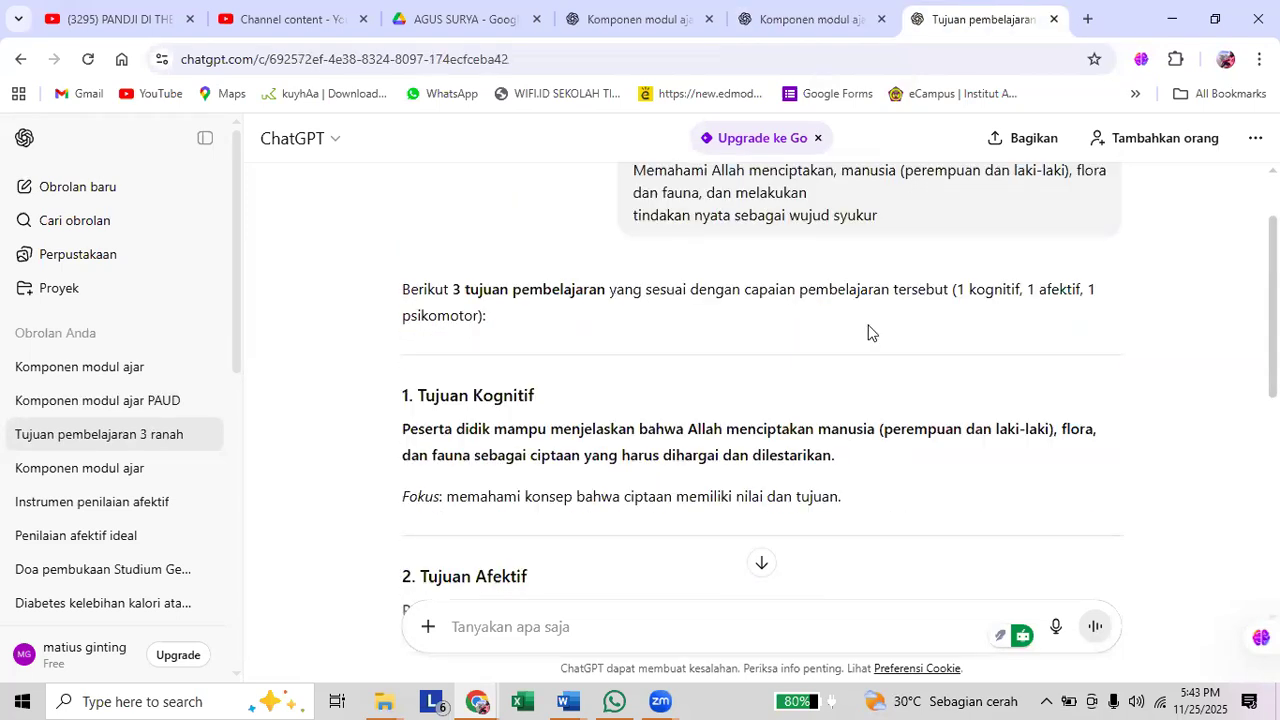
pyautogui.scroll(1, 869, 332)
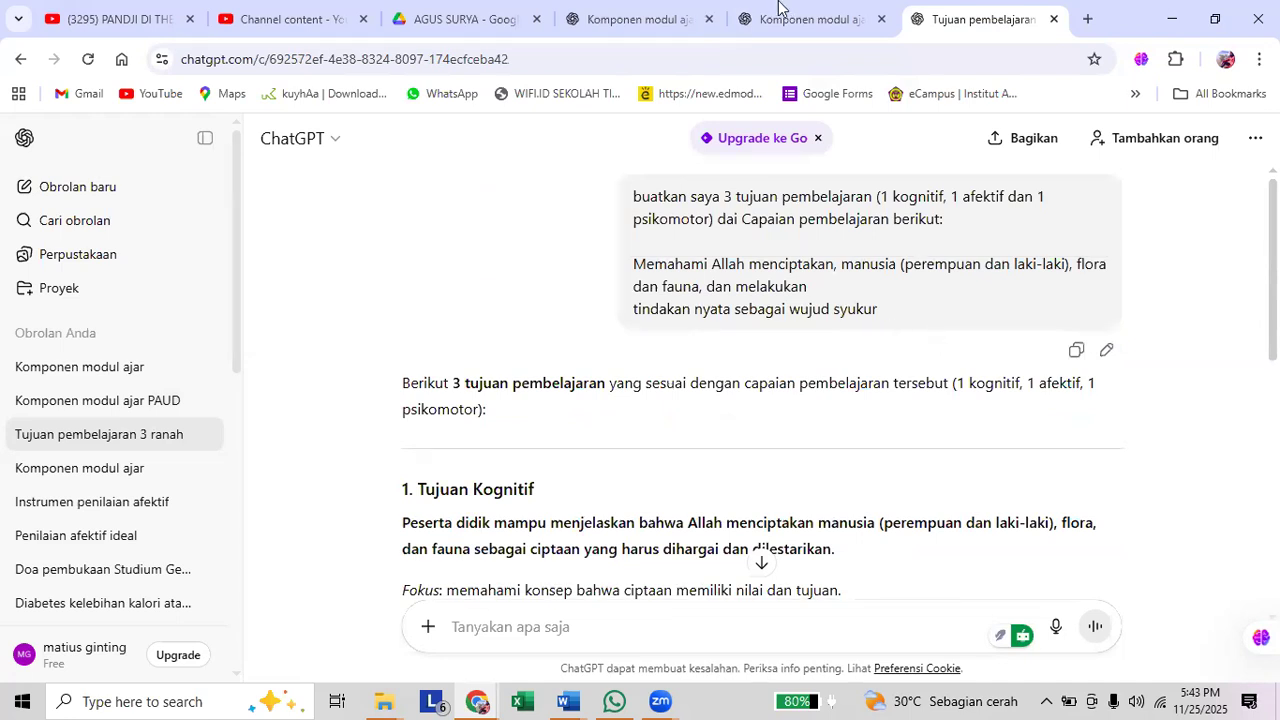
# Return to the Komponen modul ajar PAUD chat and go back to its opening question about the module components.
pyautogui.hotkey('ctrl', 'shift', 'Tab')
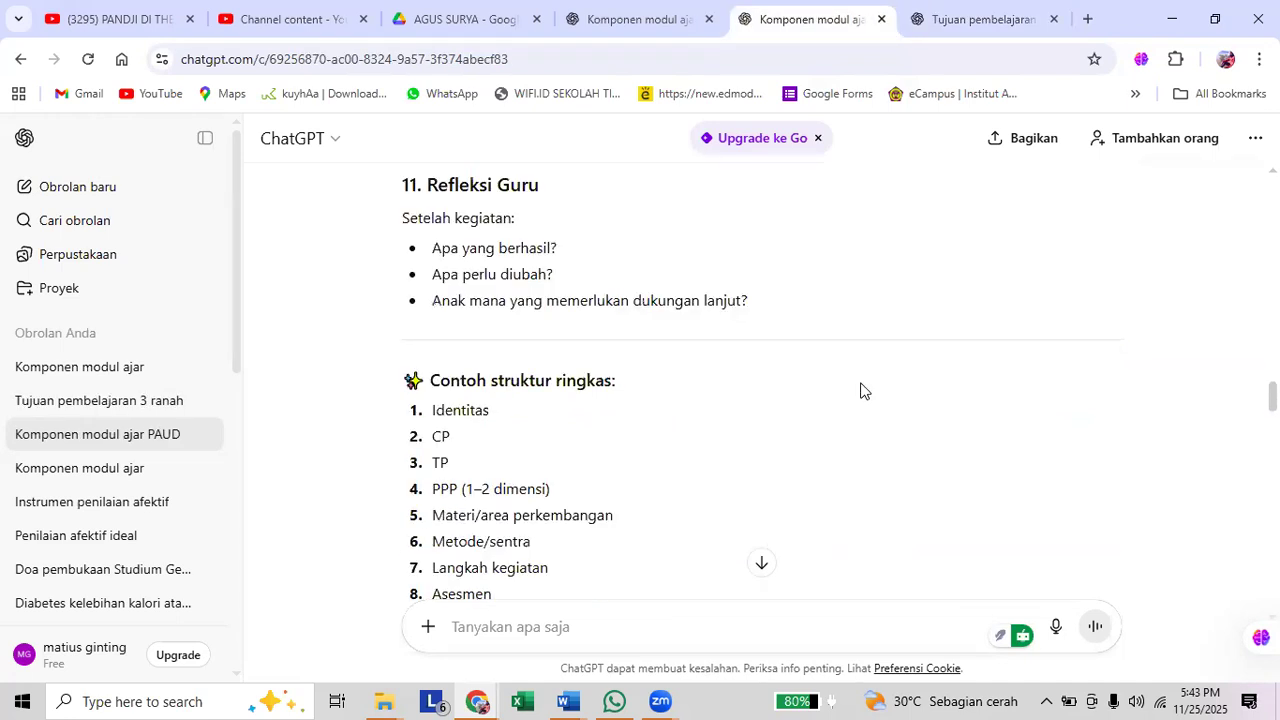
pyautogui.scroll(3, 860, 390)
pyautogui.scroll(5, 860, 390)
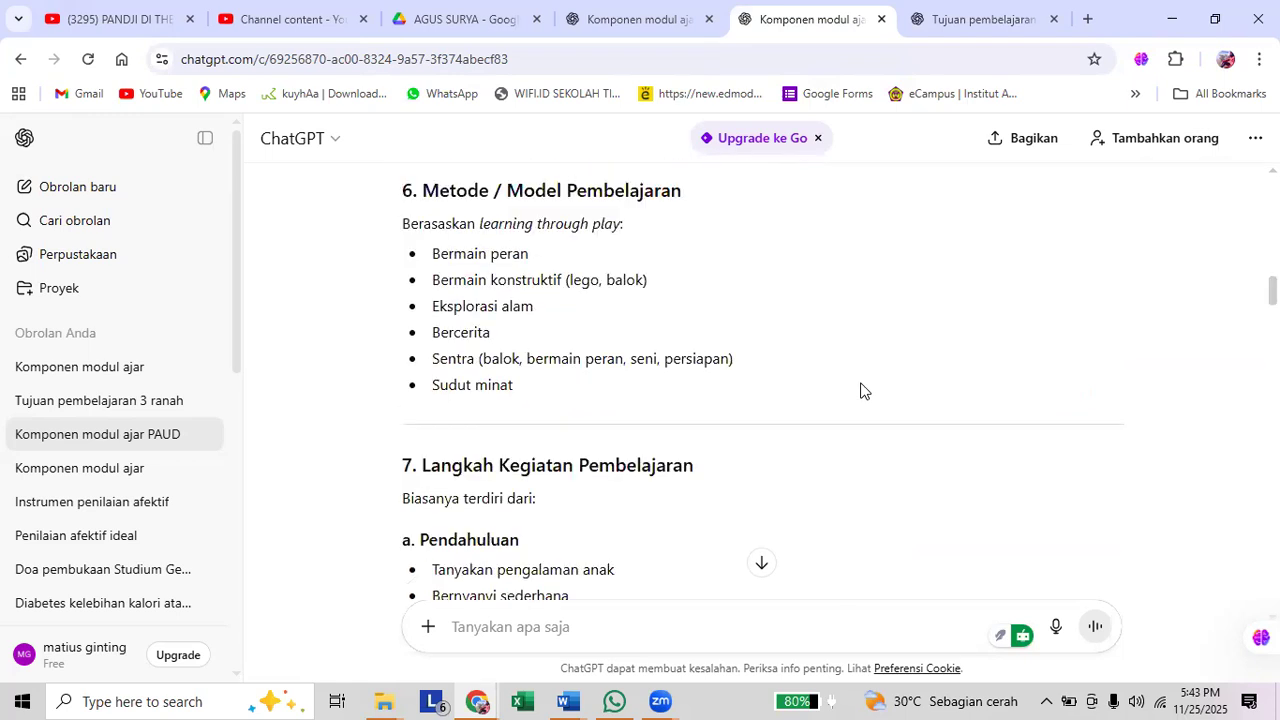
pyautogui.scroll(5, 860, 390)
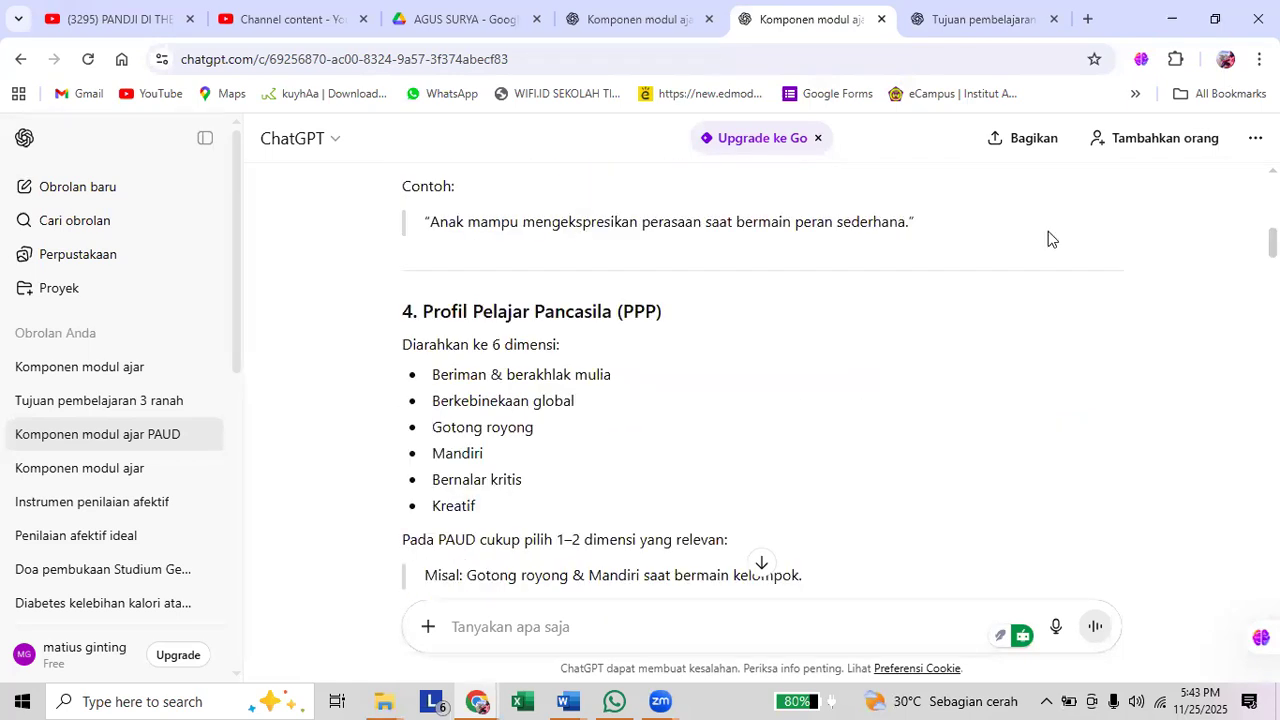
pyautogui.scroll(5, 951, 243)
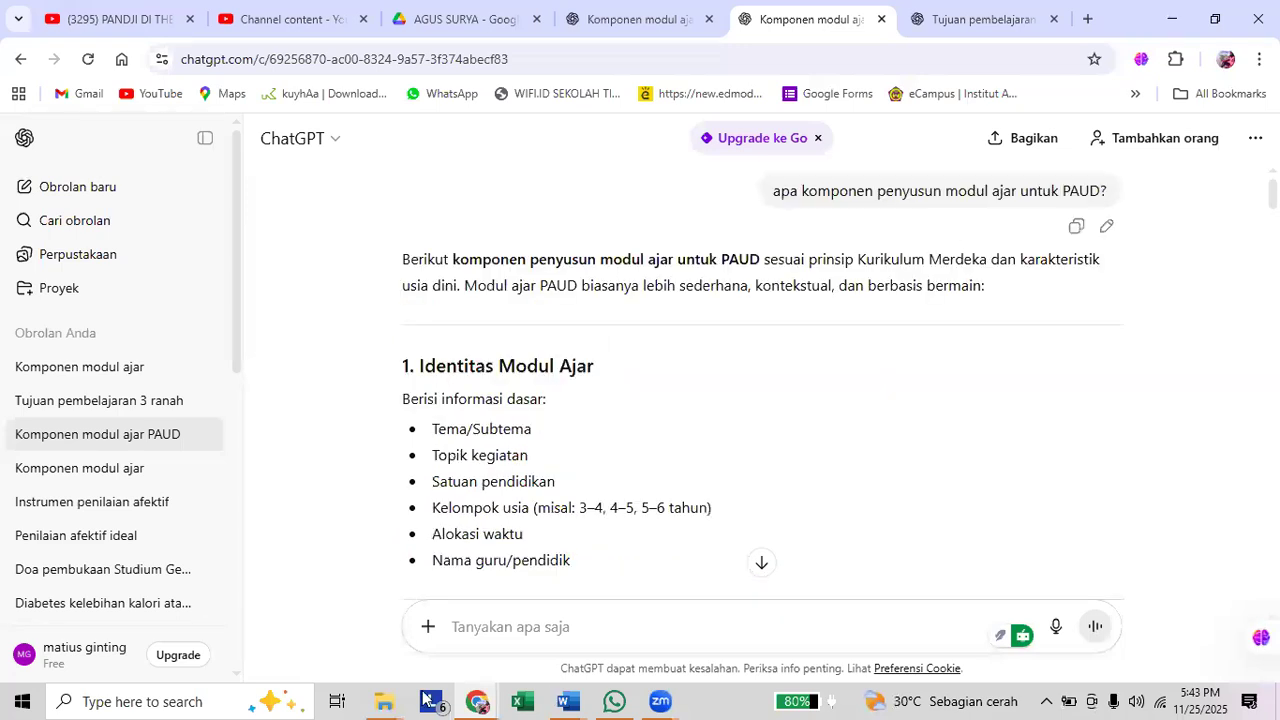
# Bring the ChatGPT window back and highlight the PAUD answer from Identitas Modul Ajar down to the Materi atau Fokus Pengembangan heading.
pyautogui.click(478, 701)
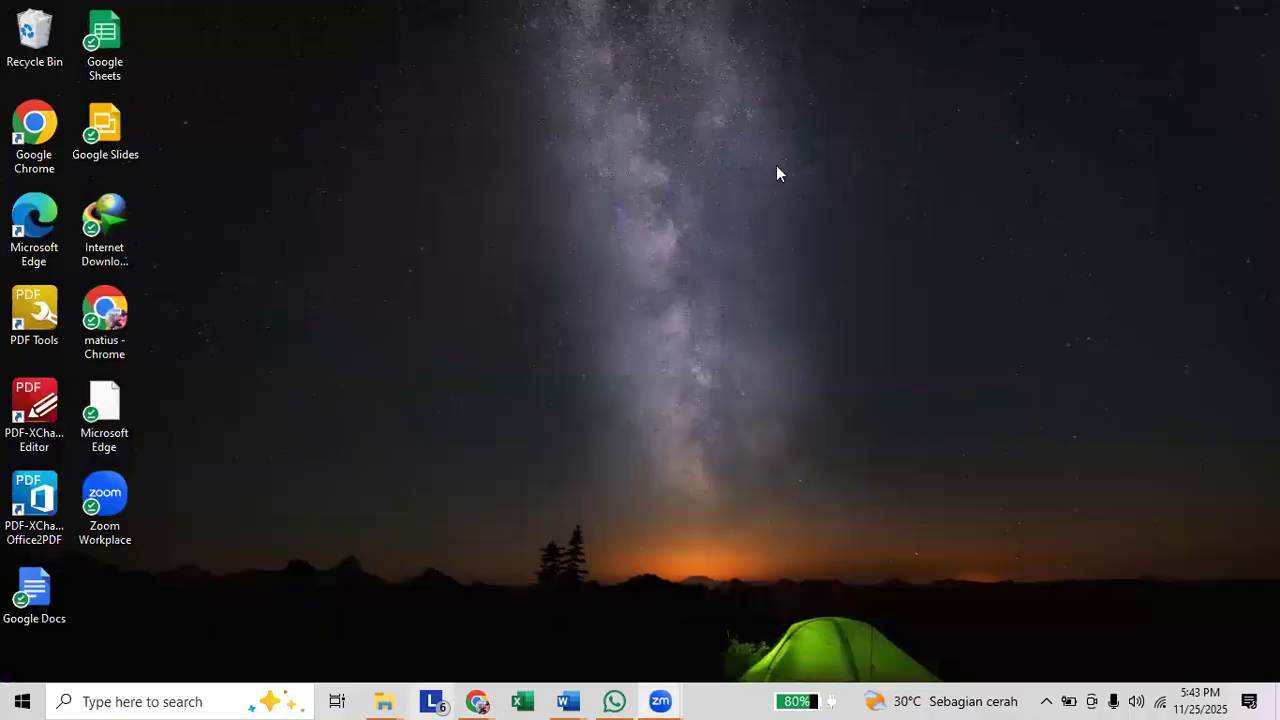
pyautogui.hotkey('alt', 'Tab')
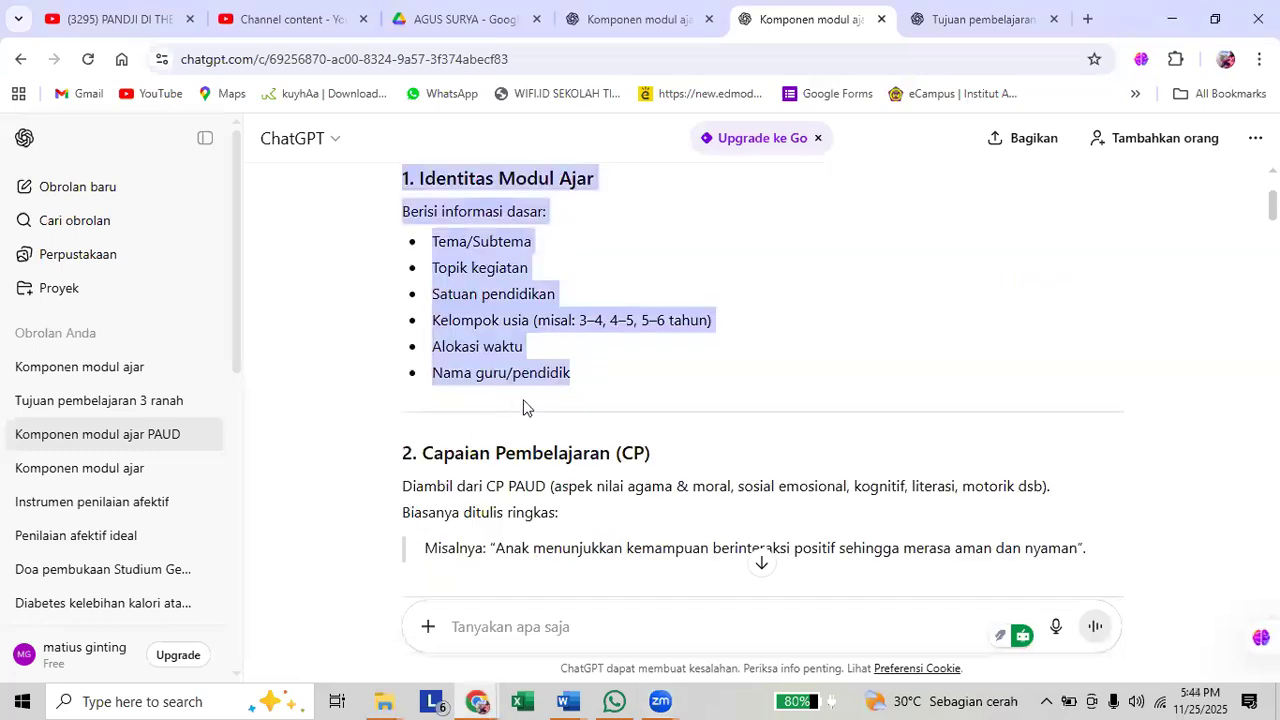
pyautogui.scroll(-2, 675, 443)
pyautogui.moveTo(577, 422); pyautogui.dragTo(675, 435)
pyautogui.scroll(-3, 675, 443)
pyautogui.scroll(-3, 675, 443)
pyautogui.scroll(-1, 675, 435)
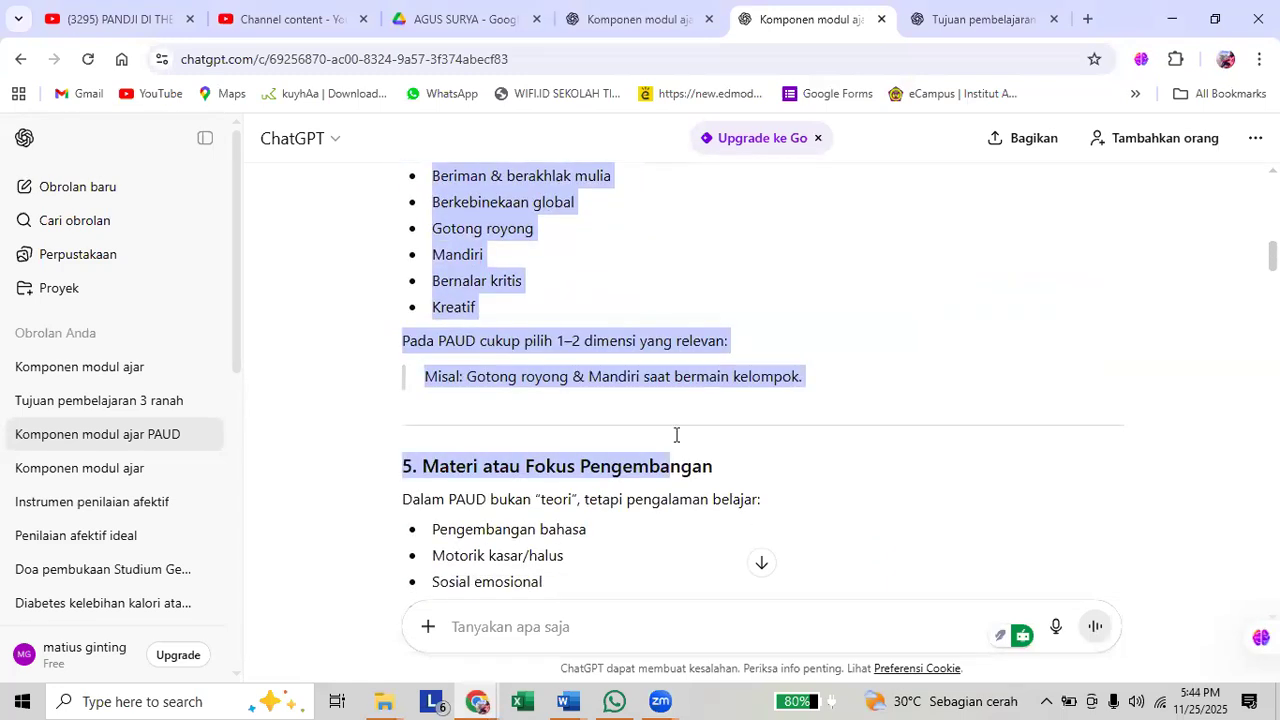
# Highlight the introductory sentence under Materi atau Fokus Pengembangan, followed by the list from Pengembangan bahasa to Seni ekspresi.
pyautogui.click(409, 437)
pyautogui.scroll(-1, 409, 437)
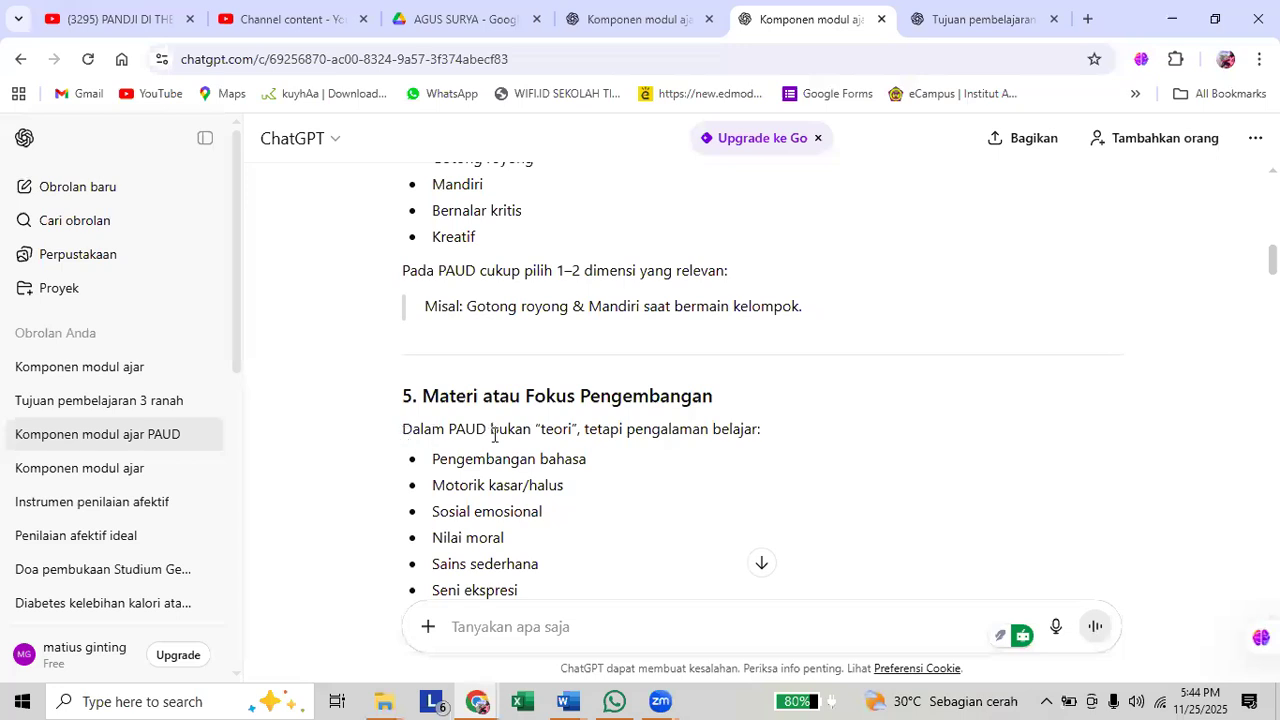
pyautogui.moveTo(487, 431); pyautogui.dragTo(787, 431)
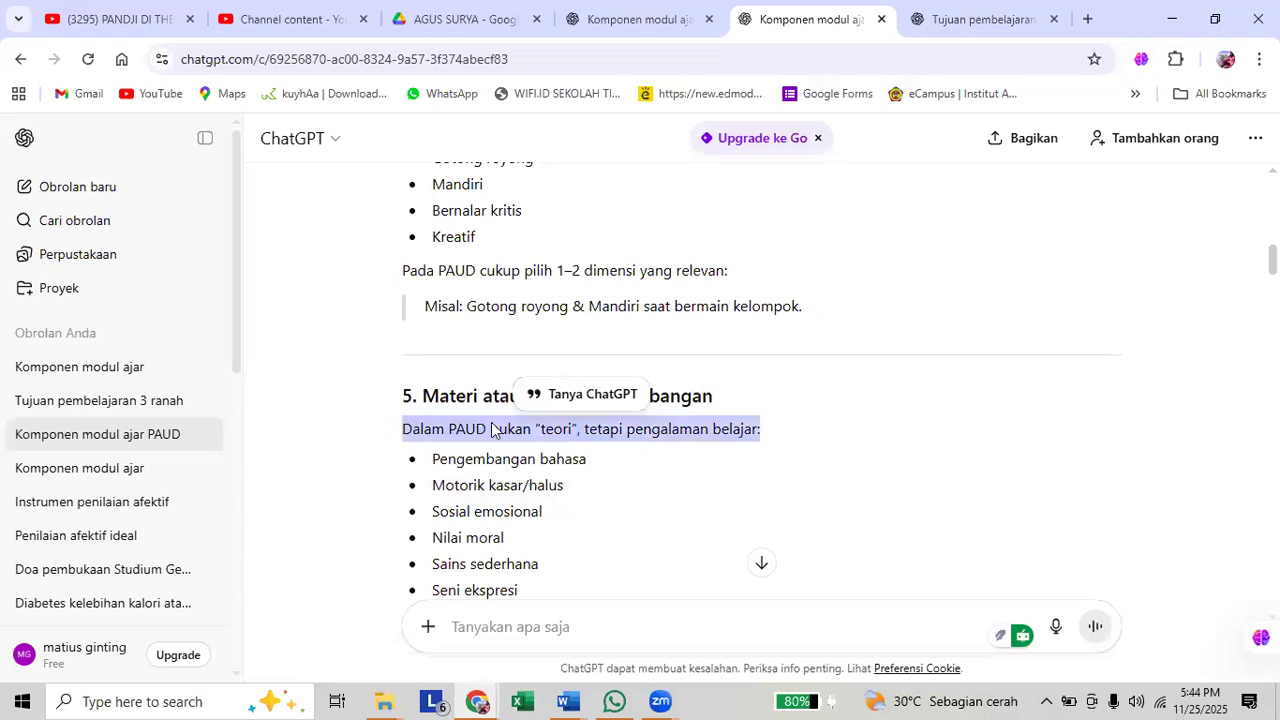
pyautogui.scroll(-1, 512, 459)
pyautogui.moveTo(553, 510); pyautogui.dragTo(405, 373)
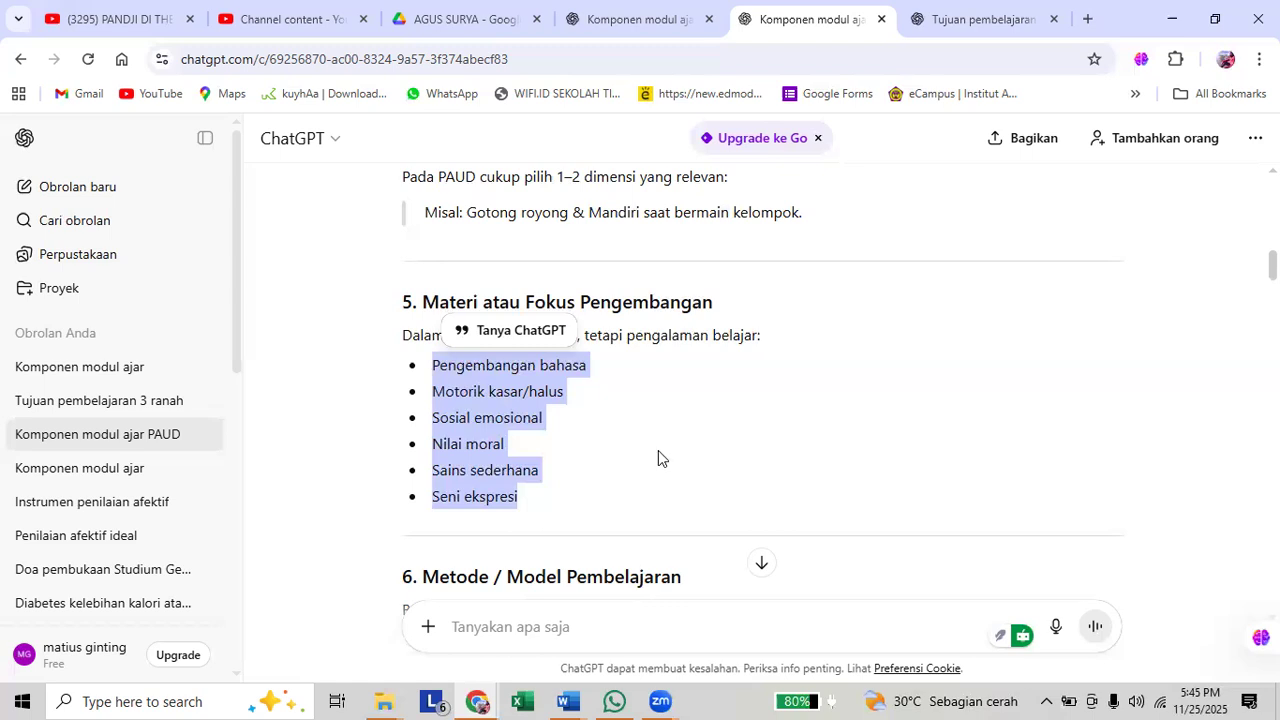
# Read the PAUD answer from Metode / Model Pembelajaran through Refleksi Guru to the Contoh struktur ringkas list.
pyautogui.scroll(-2, 658, 458)
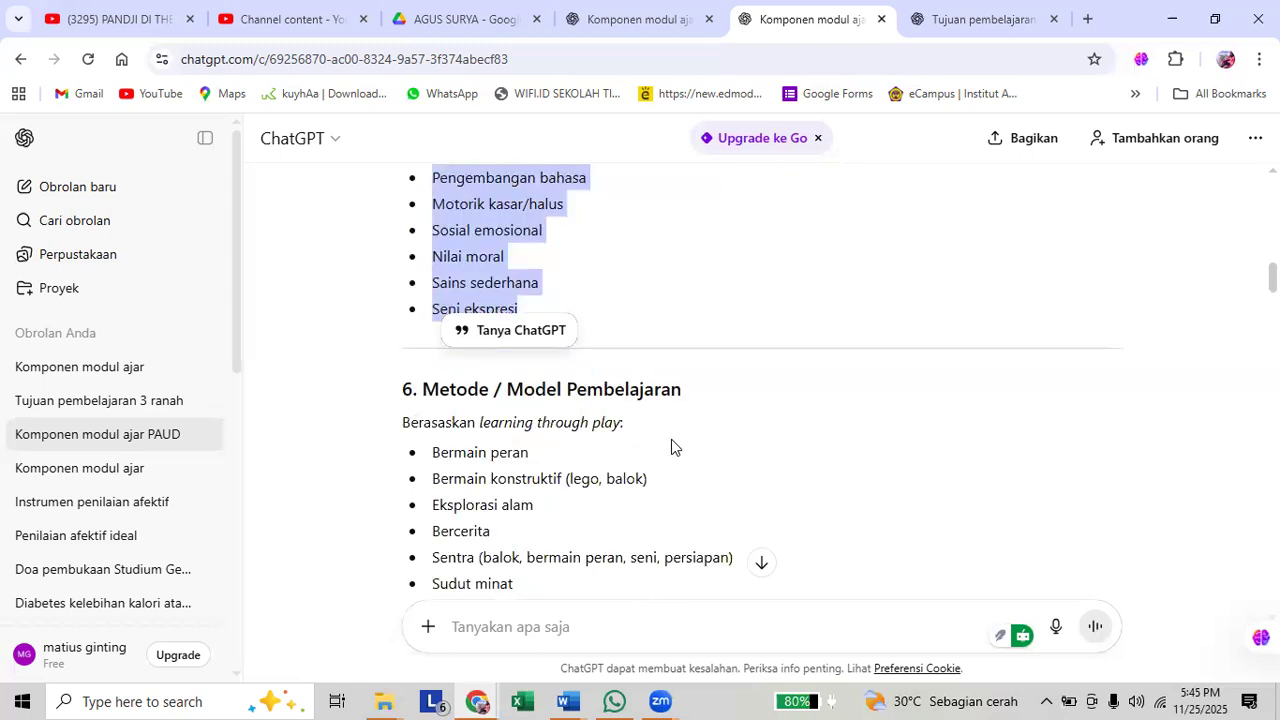
pyautogui.scroll(-1, 540, 430)
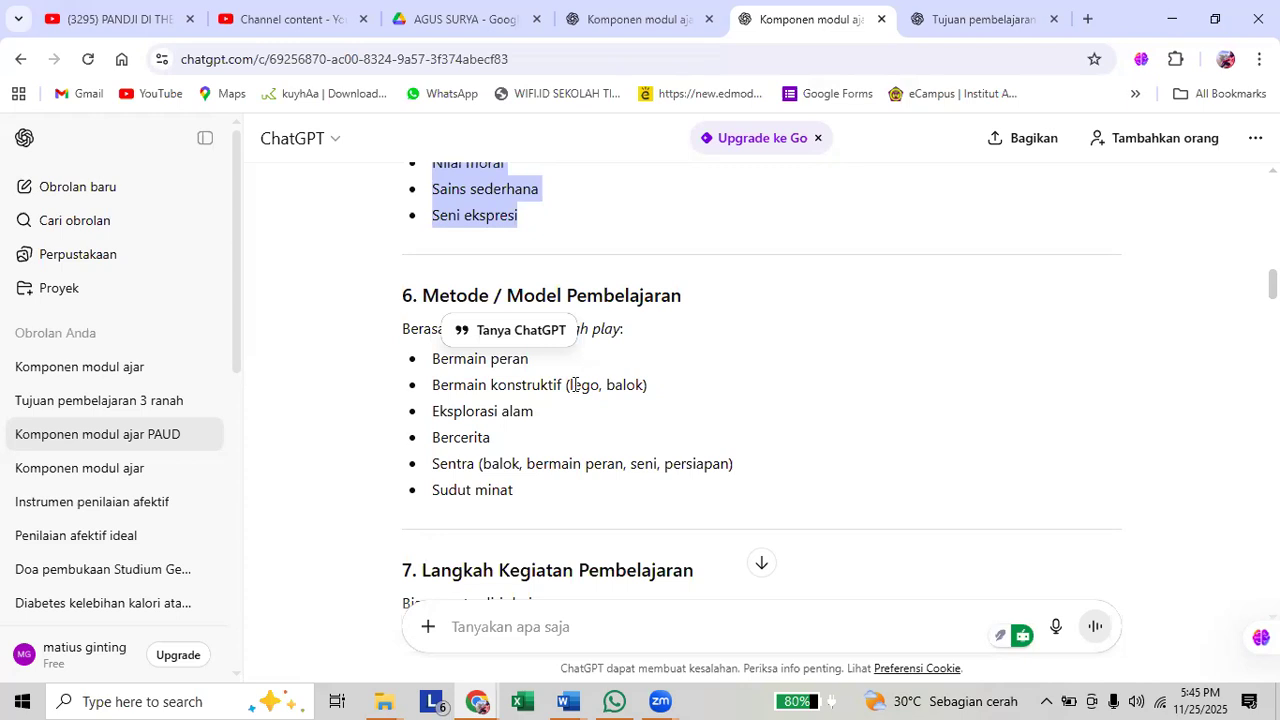
pyautogui.scroll(-1, 553, 440)
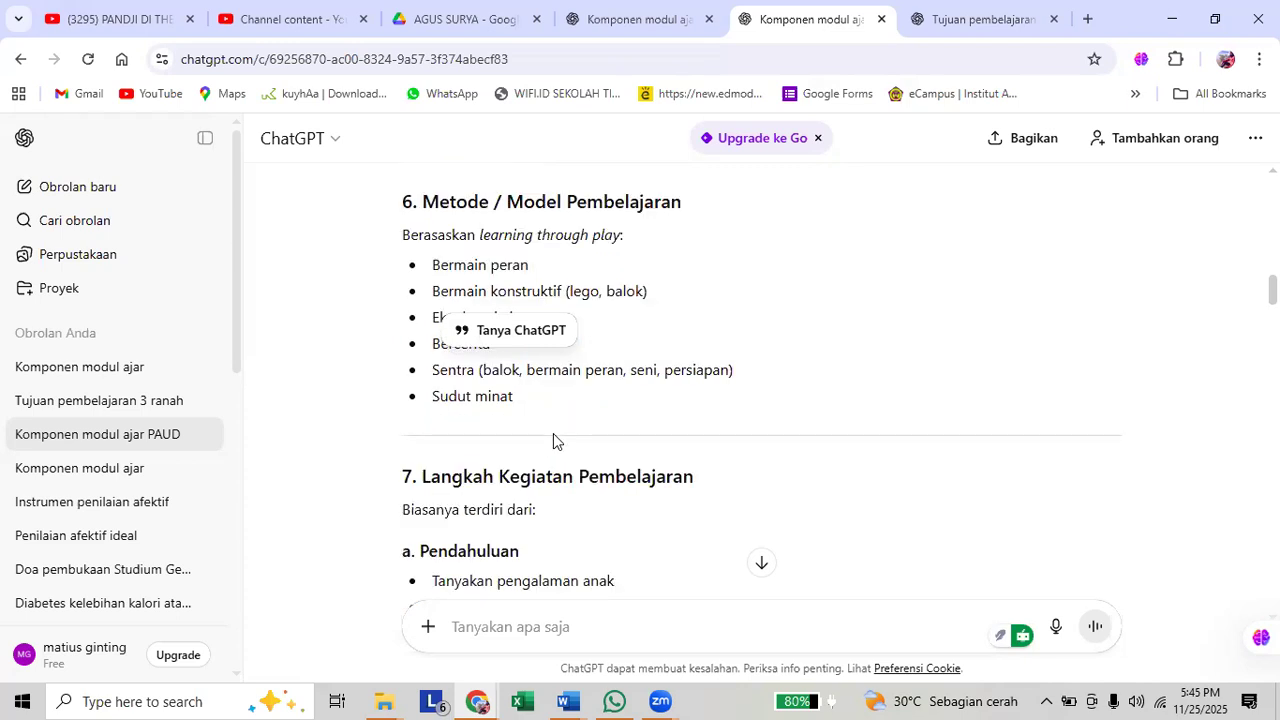
pyautogui.scroll(-2, 553, 440)
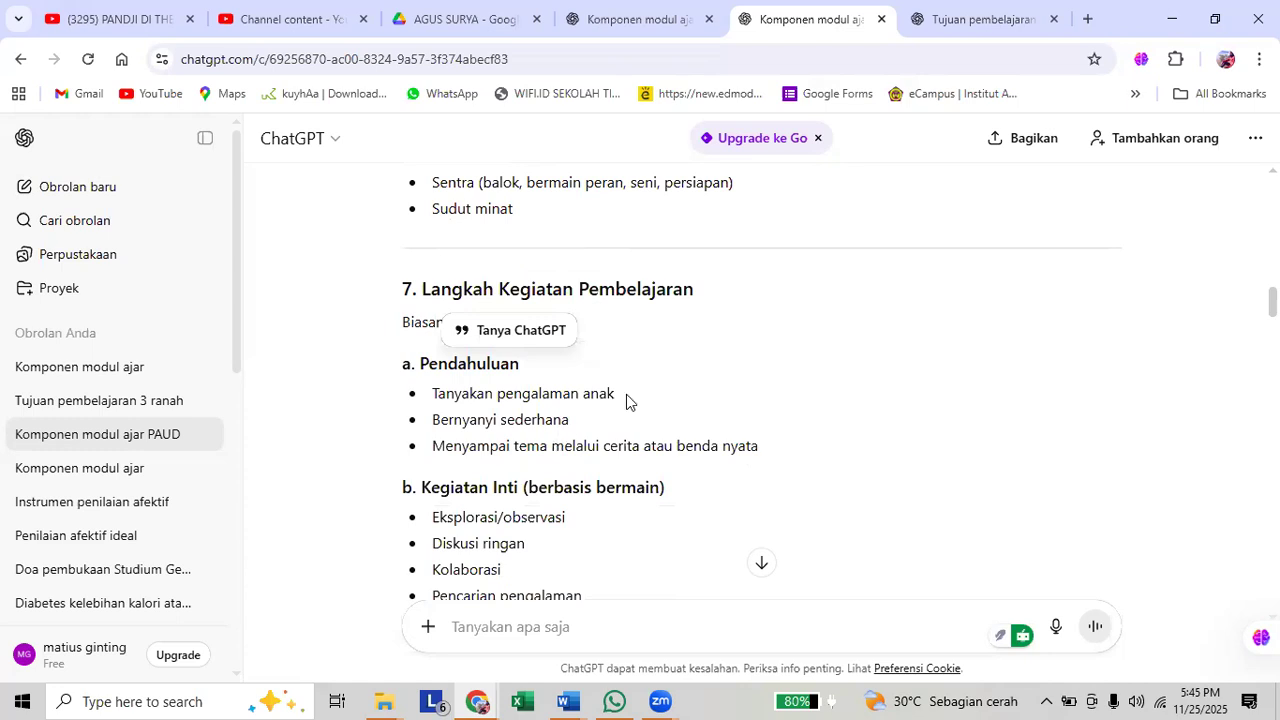
pyautogui.scroll(-1, 628, 400)
pyautogui.scroll(-4, 627, 400)
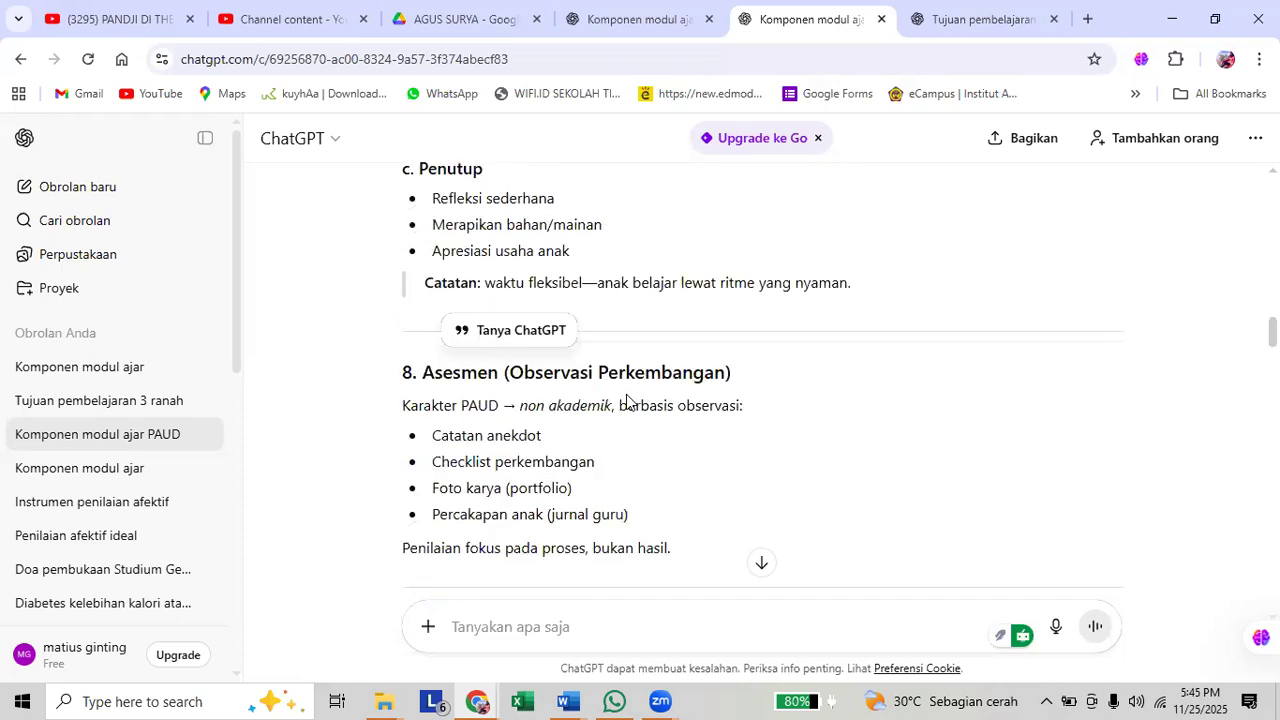
pyautogui.scroll(-5, 626, 394)
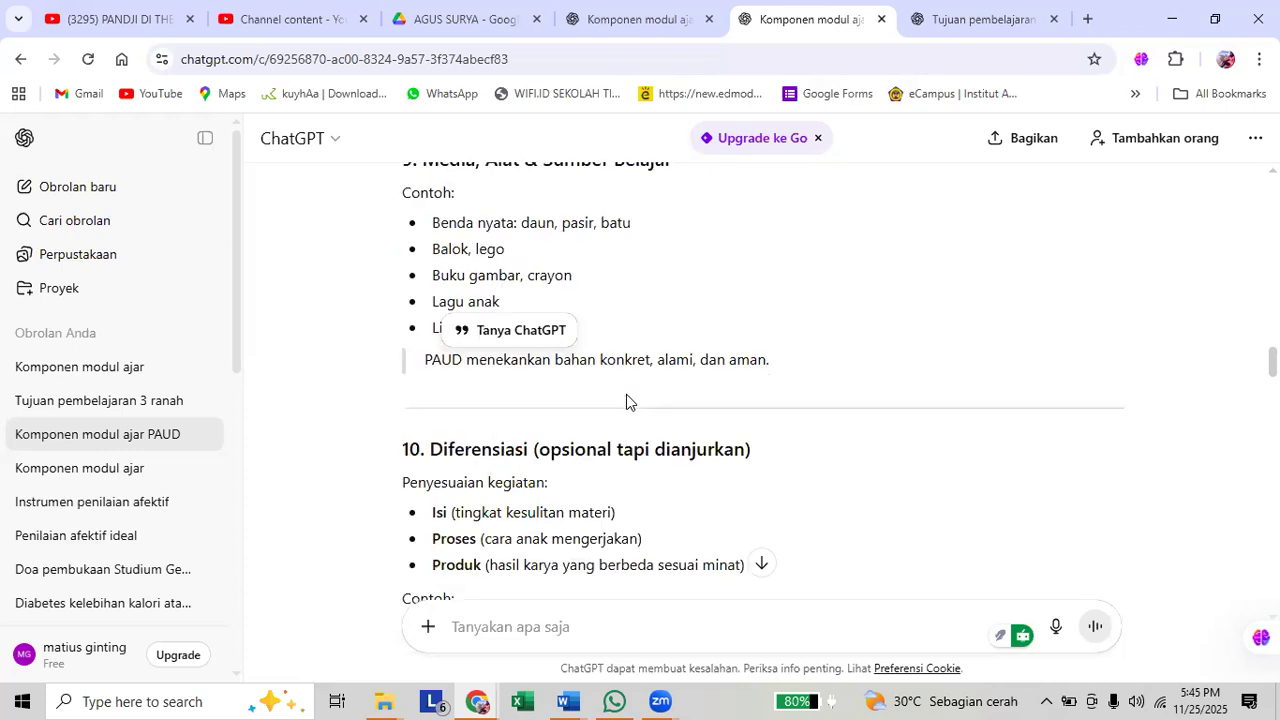
pyautogui.scroll(-1, 626, 394)
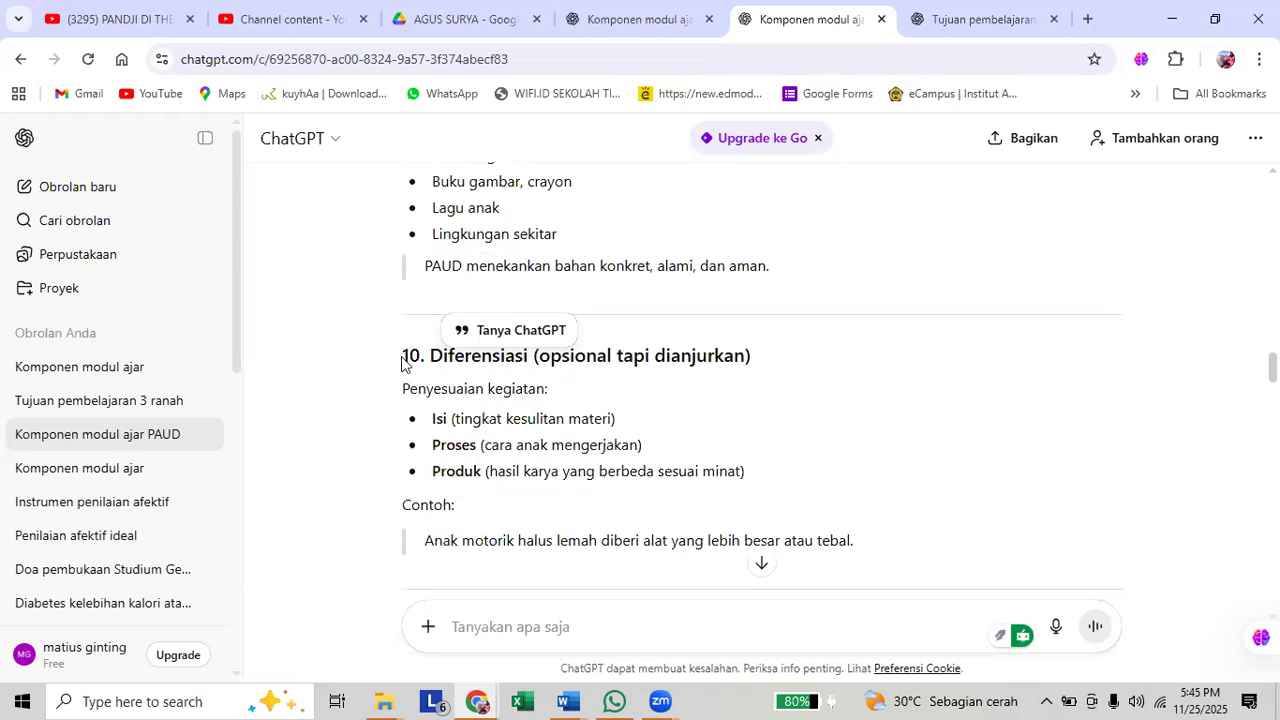
pyautogui.scroll(-4, 402, 363)
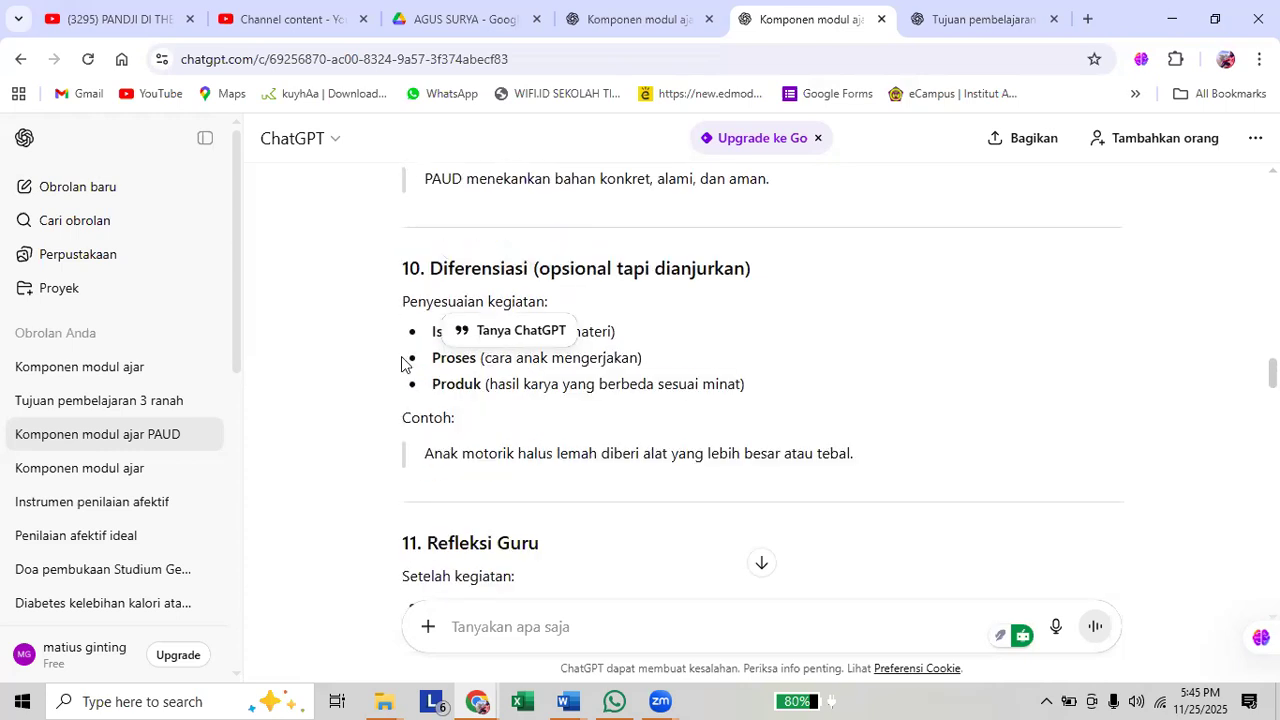
pyautogui.scroll(-4, 402, 363)
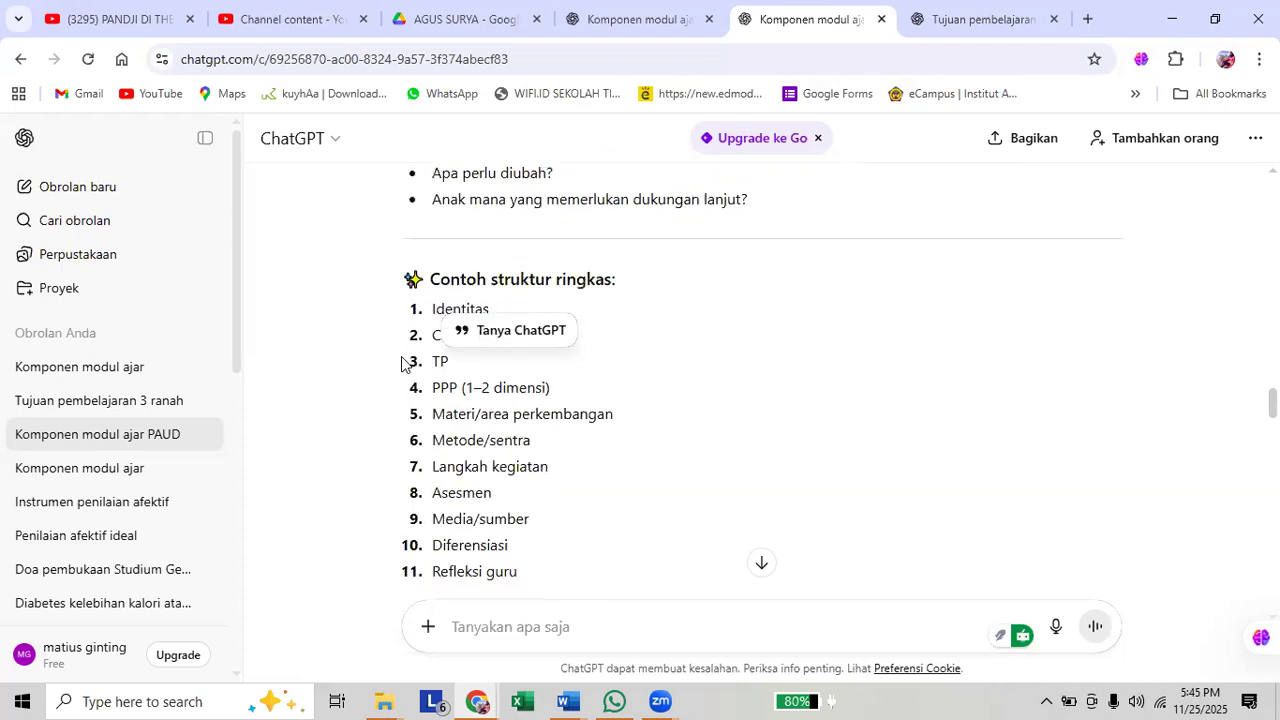
# Recheck the Diferensiasi and Refleksi Guru sections against the Contoh struktur ringkas list.
pyautogui.scroll(3, 401, 363)
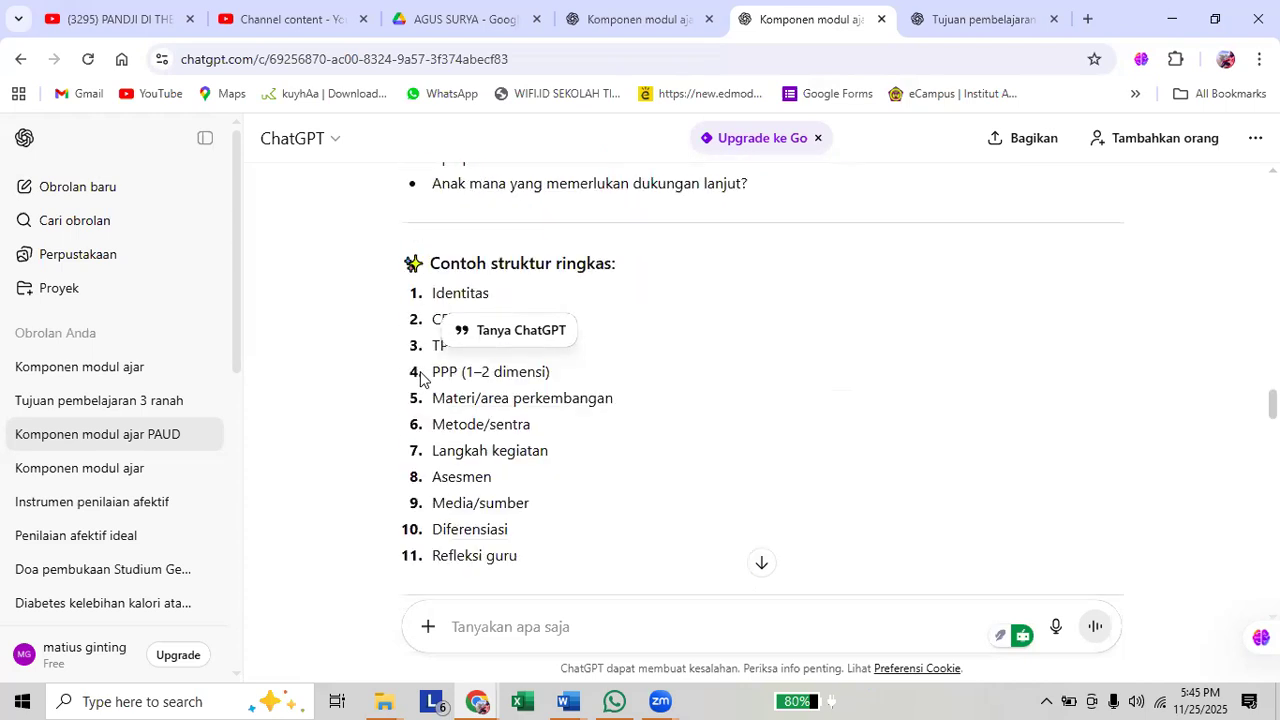
pyautogui.scroll(4, 420, 383)
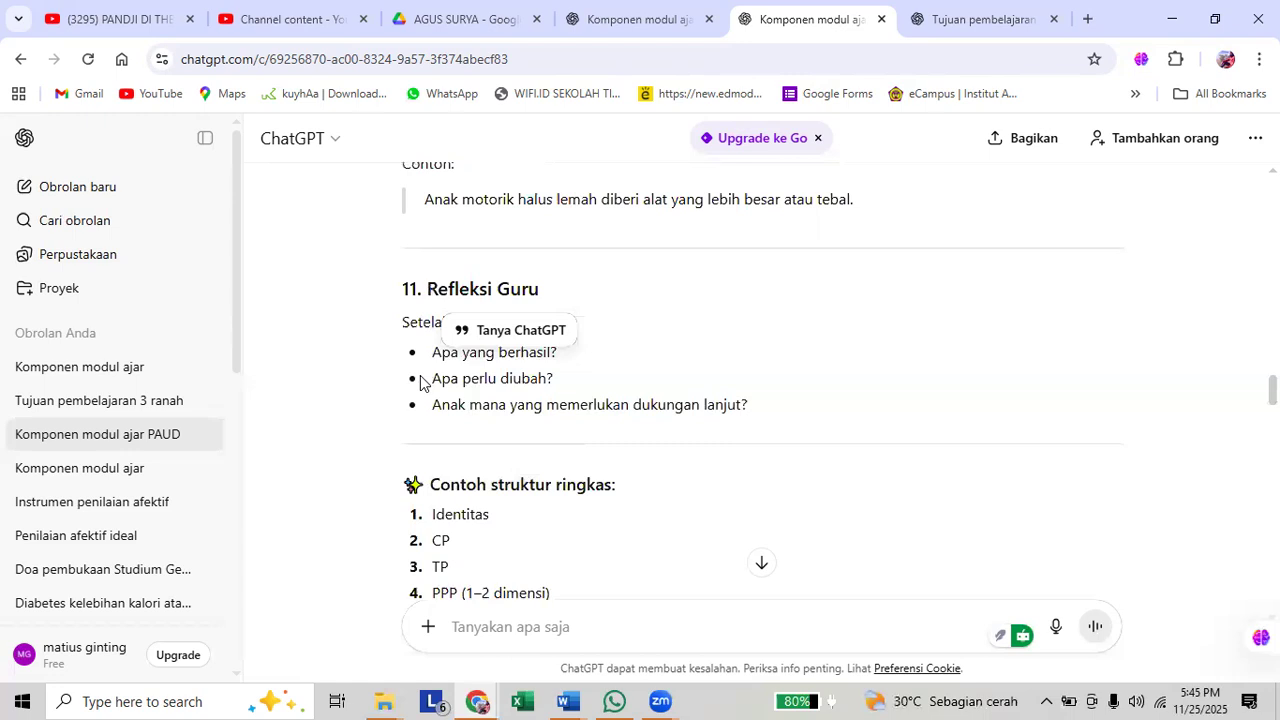
pyautogui.scroll(-1, 422, 380)
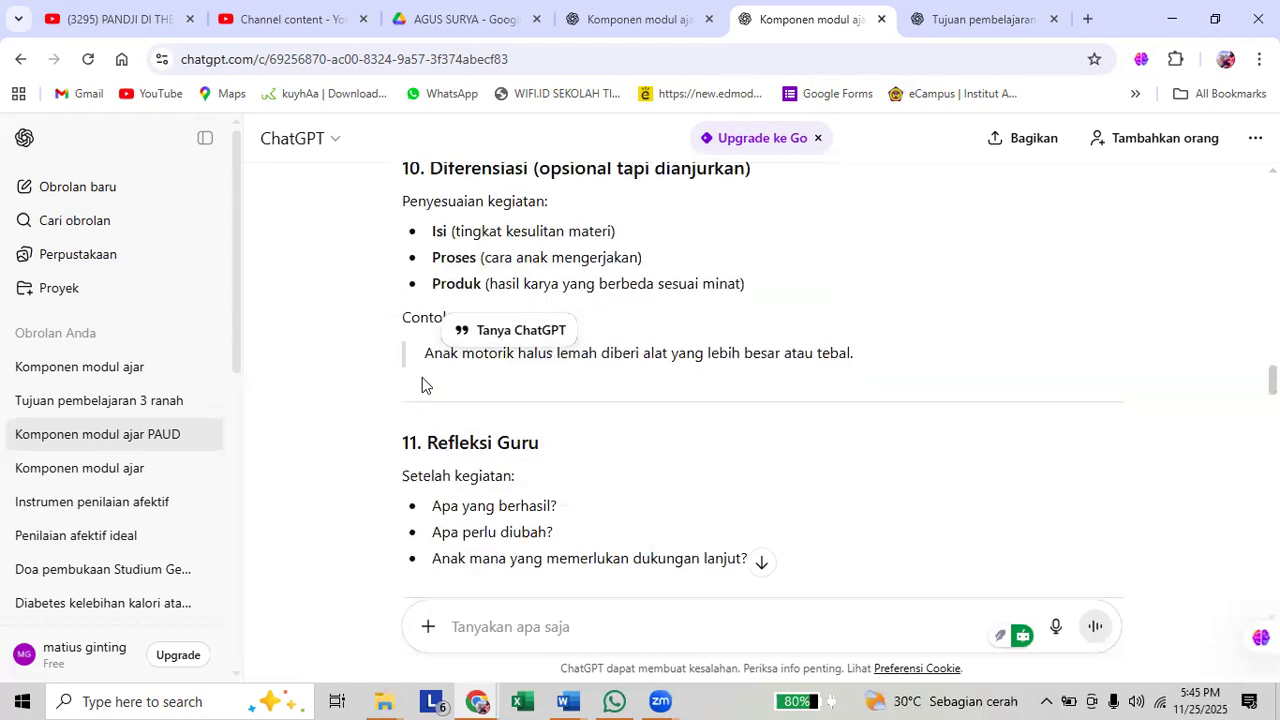
pyautogui.scroll(-2, 422, 378)
pyautogui.scroll(-5, 422, 379)
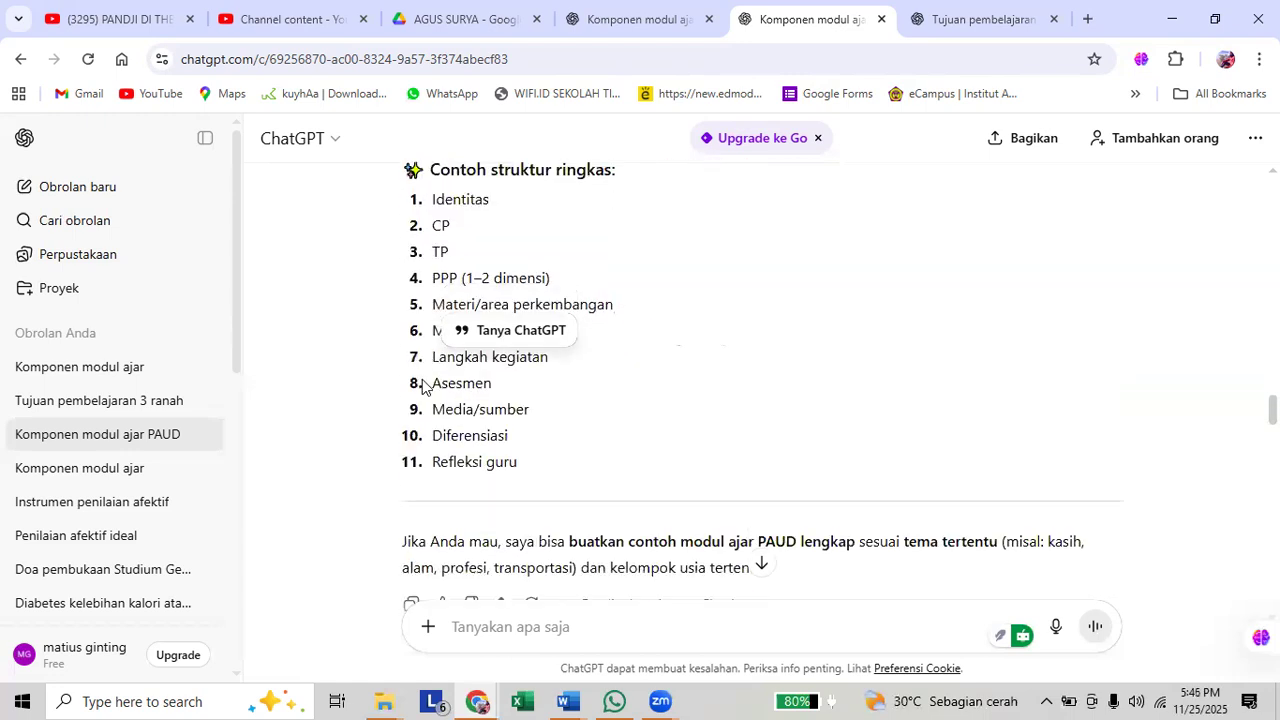
# Look back through the PAUD answer's sections in reverse order and examine Identitas Modul Ajar and Capaian Pembelajaran.
pyautogui.scroll(7, 620, 468)
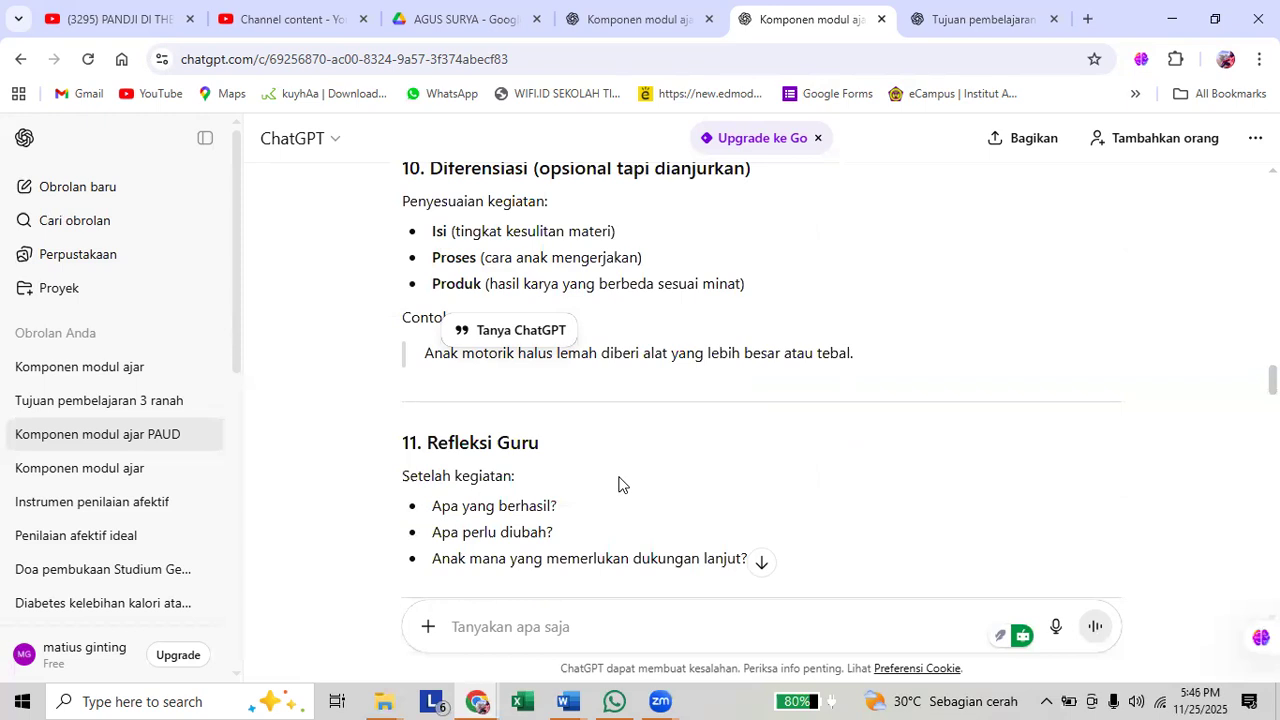
pyautogui.scroll(10, 701, 450)
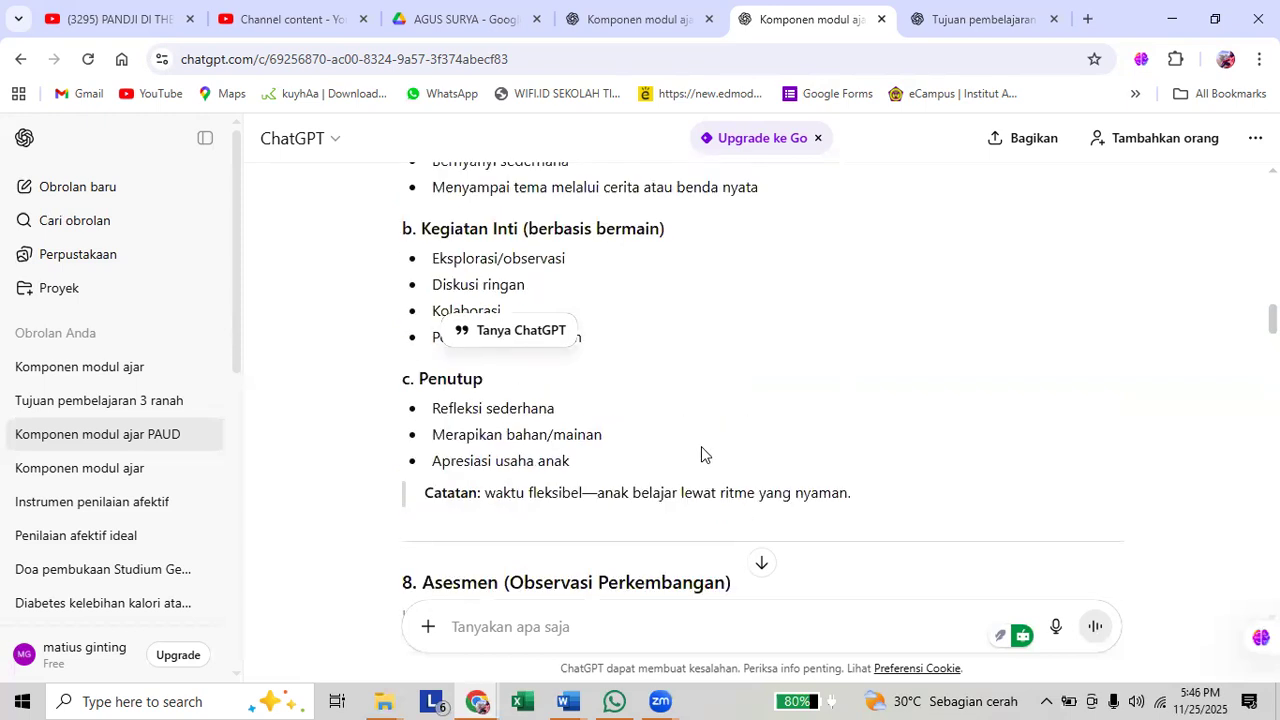
pyautogui.scroll(10, 701, 455)
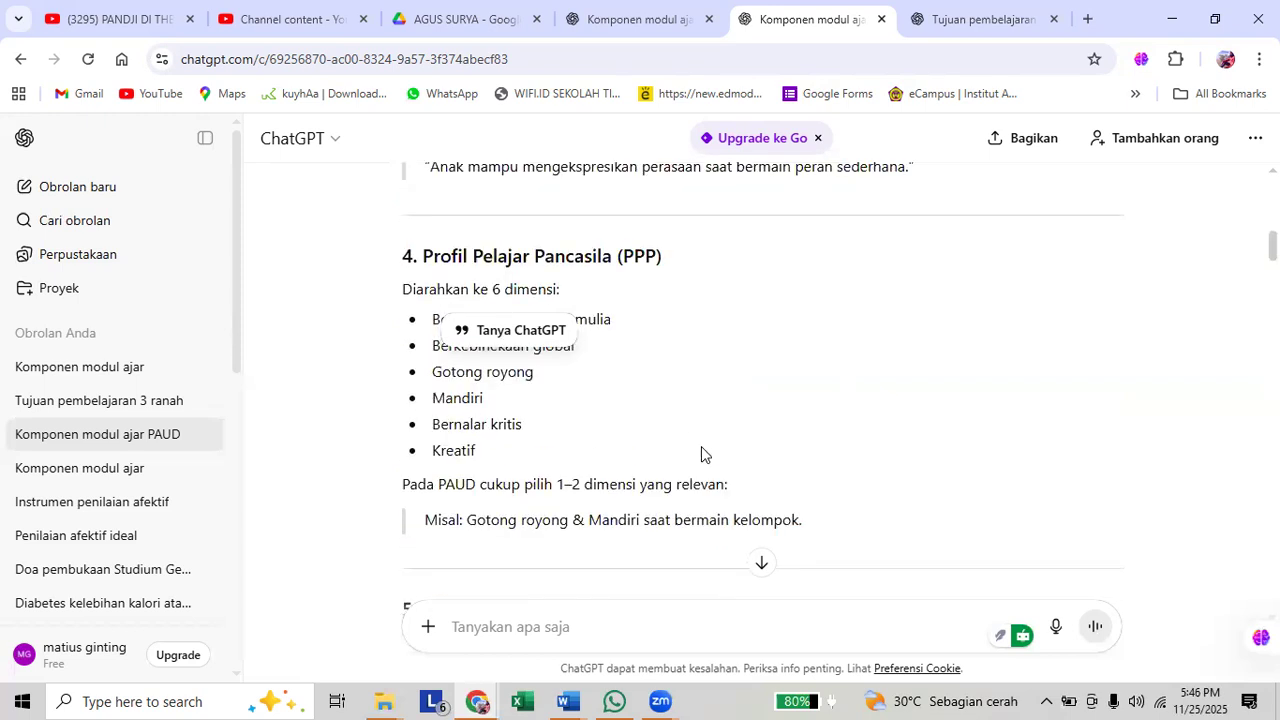
pyautogui.scroll(4, 701, 455)
pyautogui.scroll(1, 701, 447)
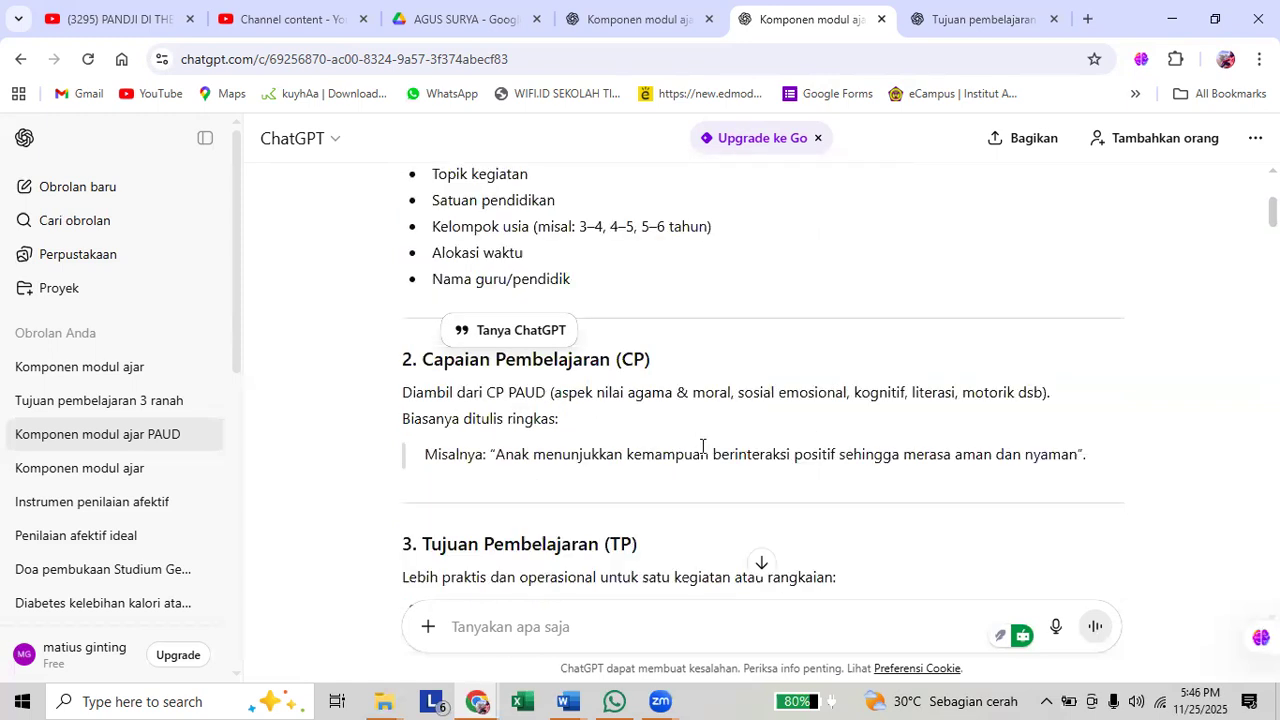
pyautogui.scroll(2, 702, 446)
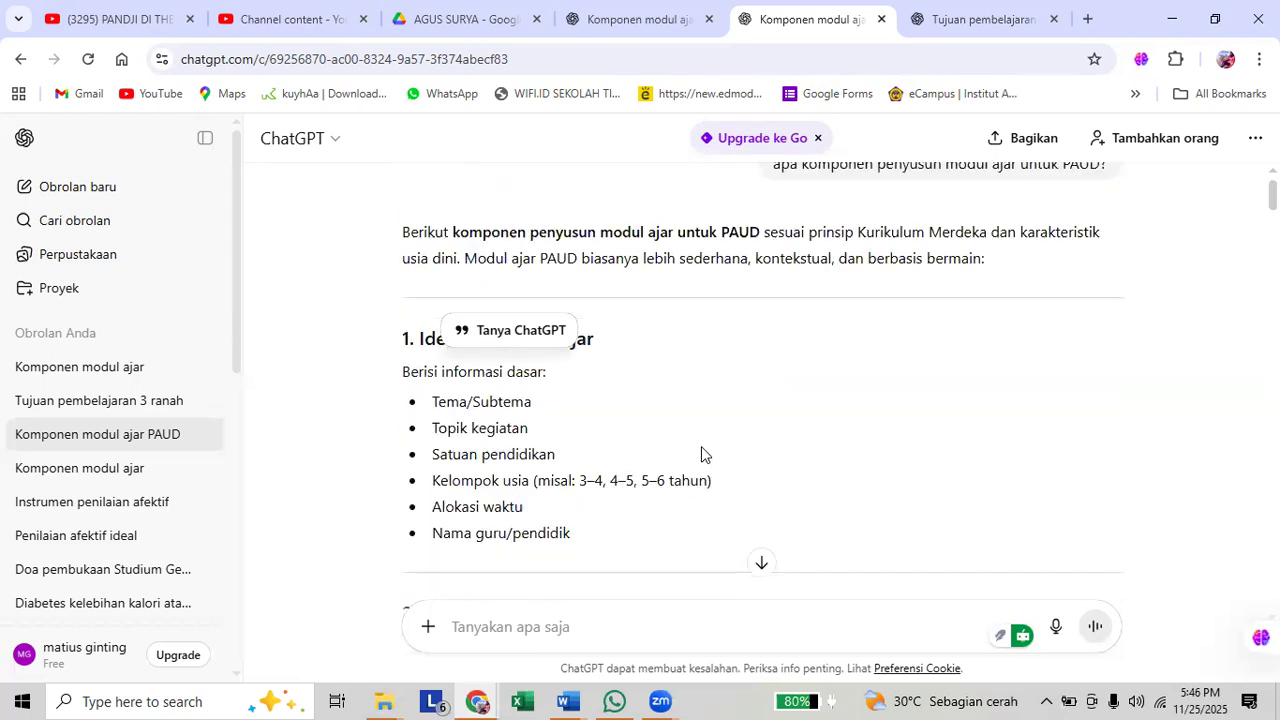
pyautogui.scroll(1, 748, 445)
pyautogui.scroll(-1, 771, 445)
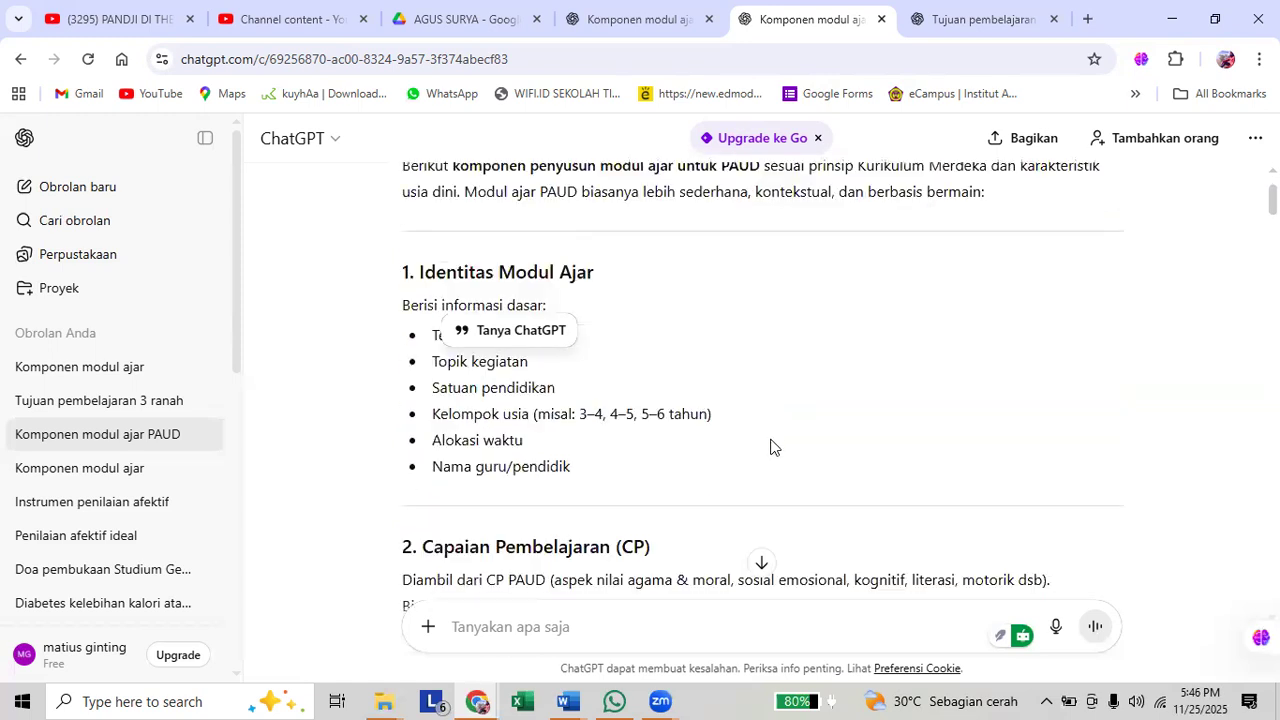
pyautogui.scroll(-1, 720, 420)
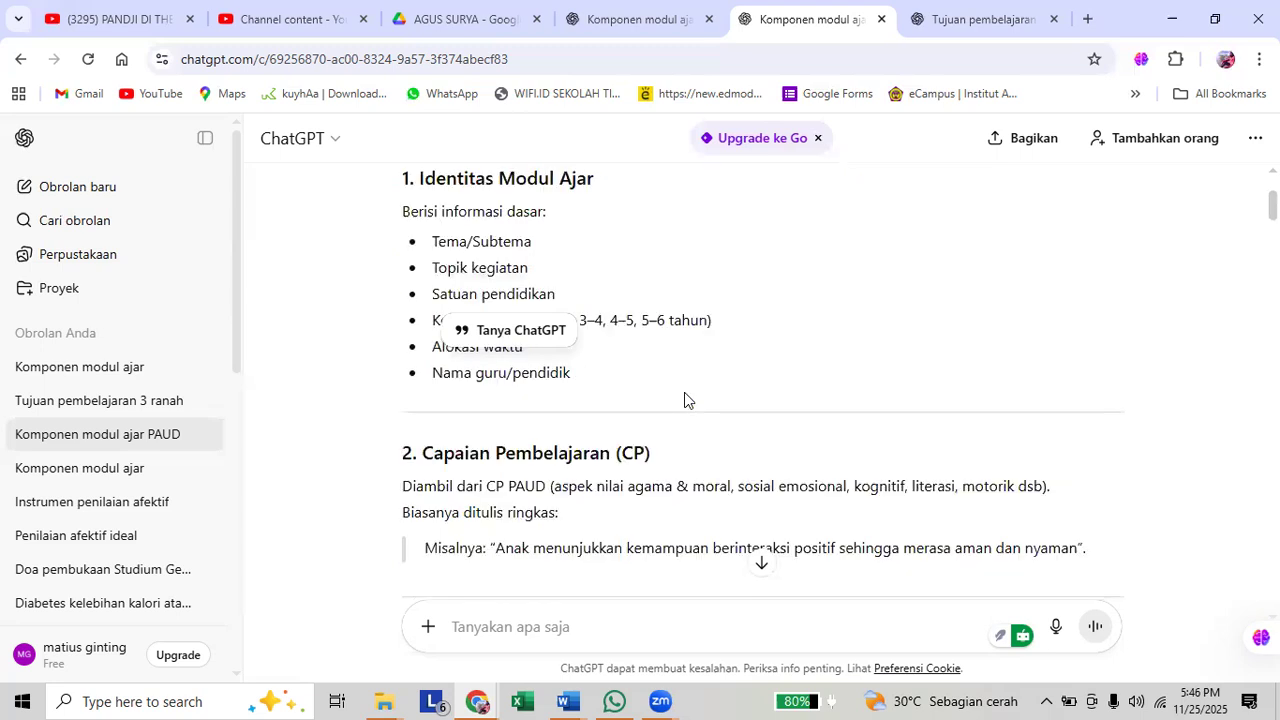
# Return to the opening question of the PAUD chat and switch to the Zoom Meeting window.
pyautogui.scroll(2, 781, 386)
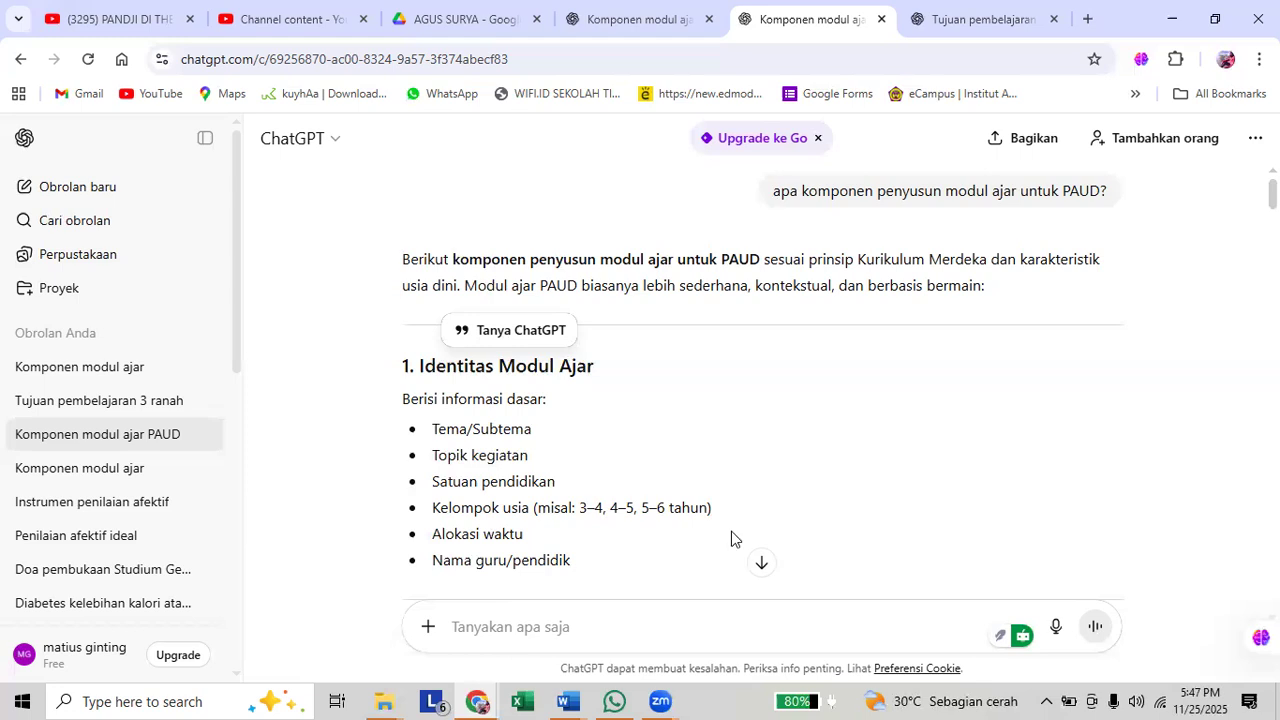
pyautogui.moveTo(660, 701)
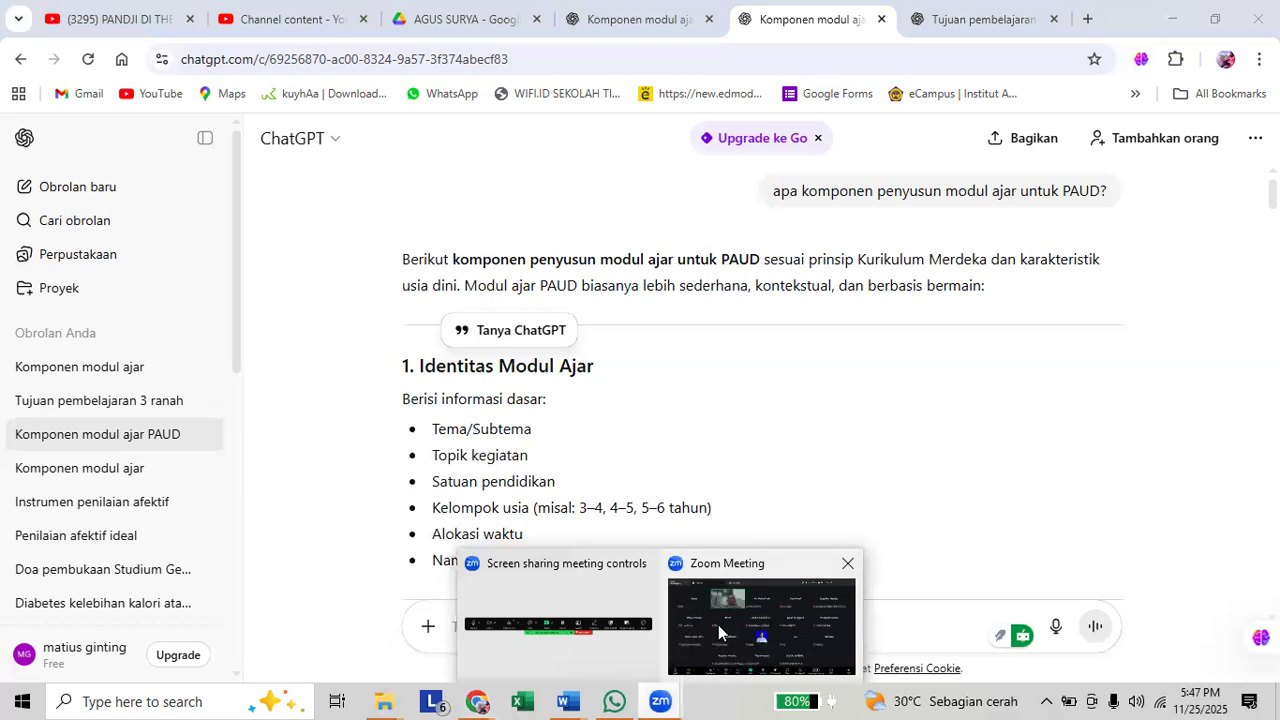
pyautogui.click(718, 625)
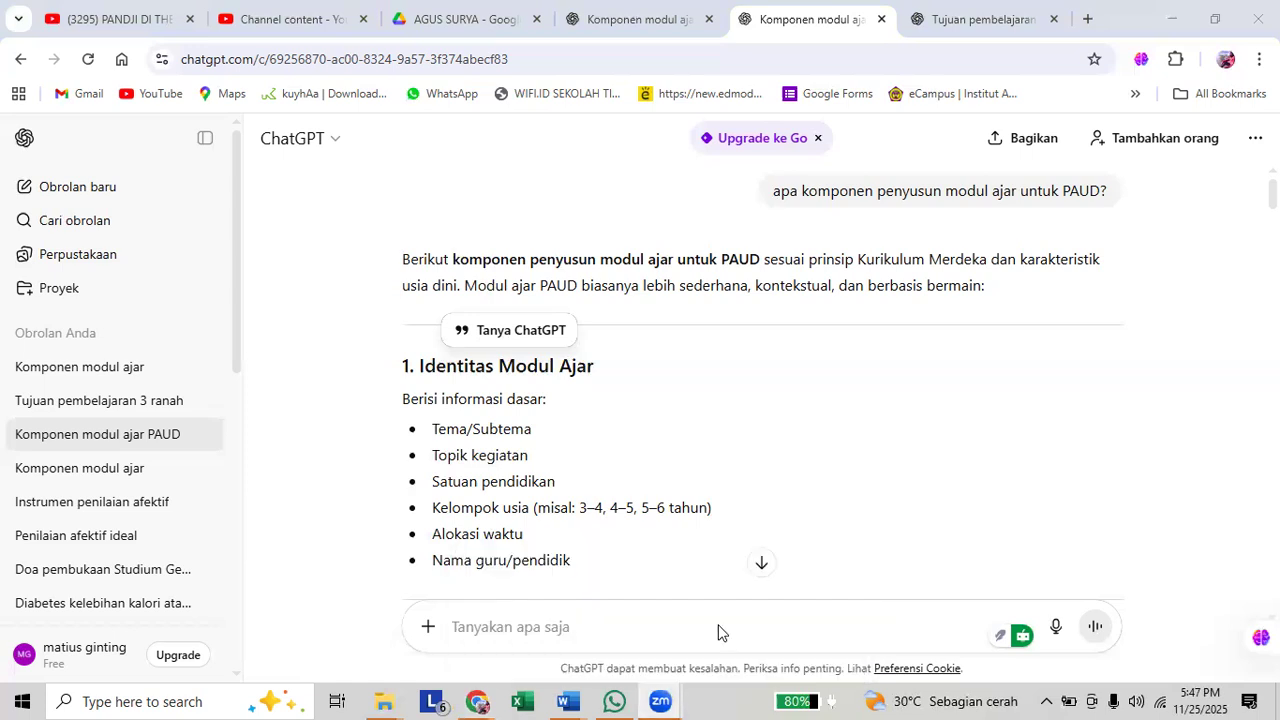